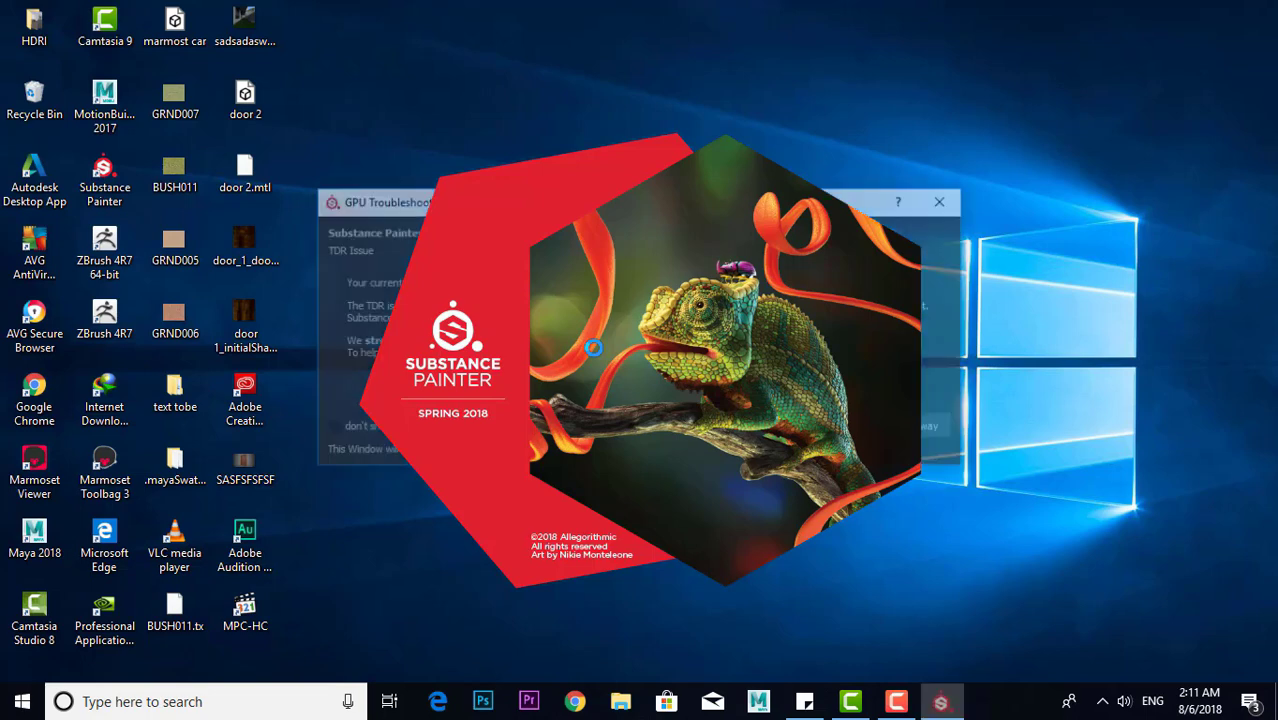
# Dismiss the GPU warning and close the Welcome screen, then accept the new-version download
pyautogui.click(879, 438)
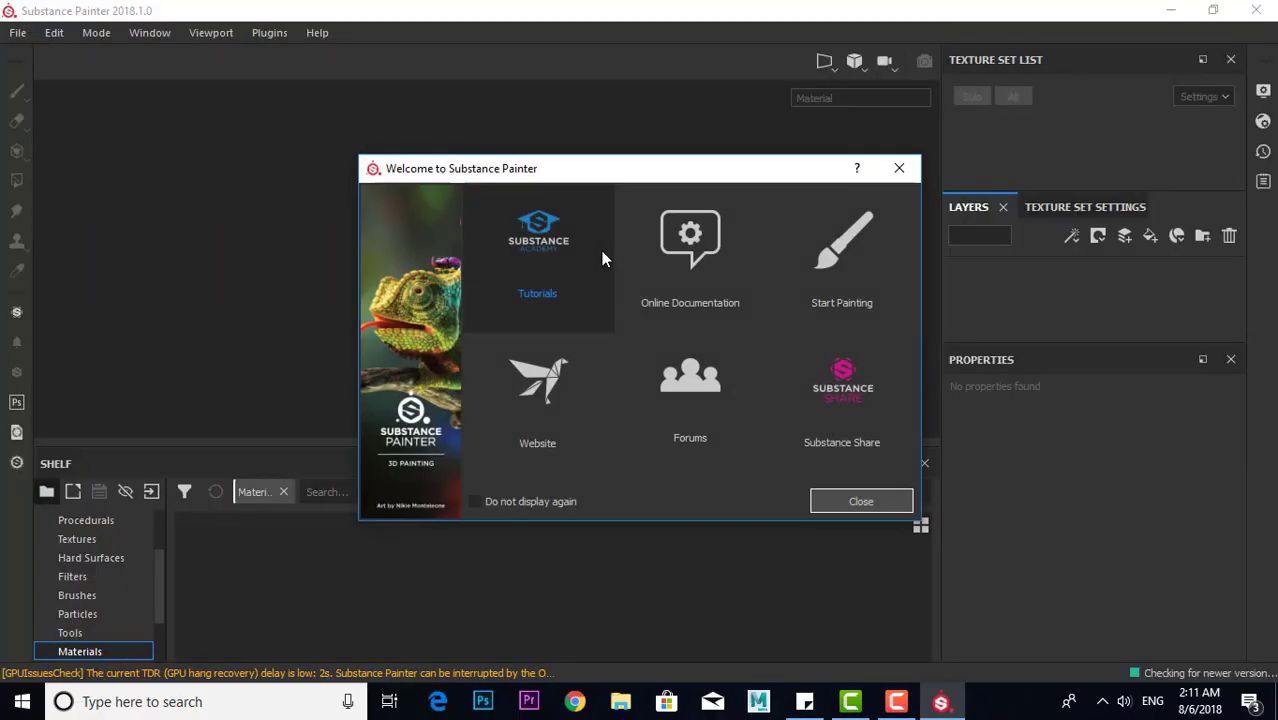
pyautogui.click(899, 168)
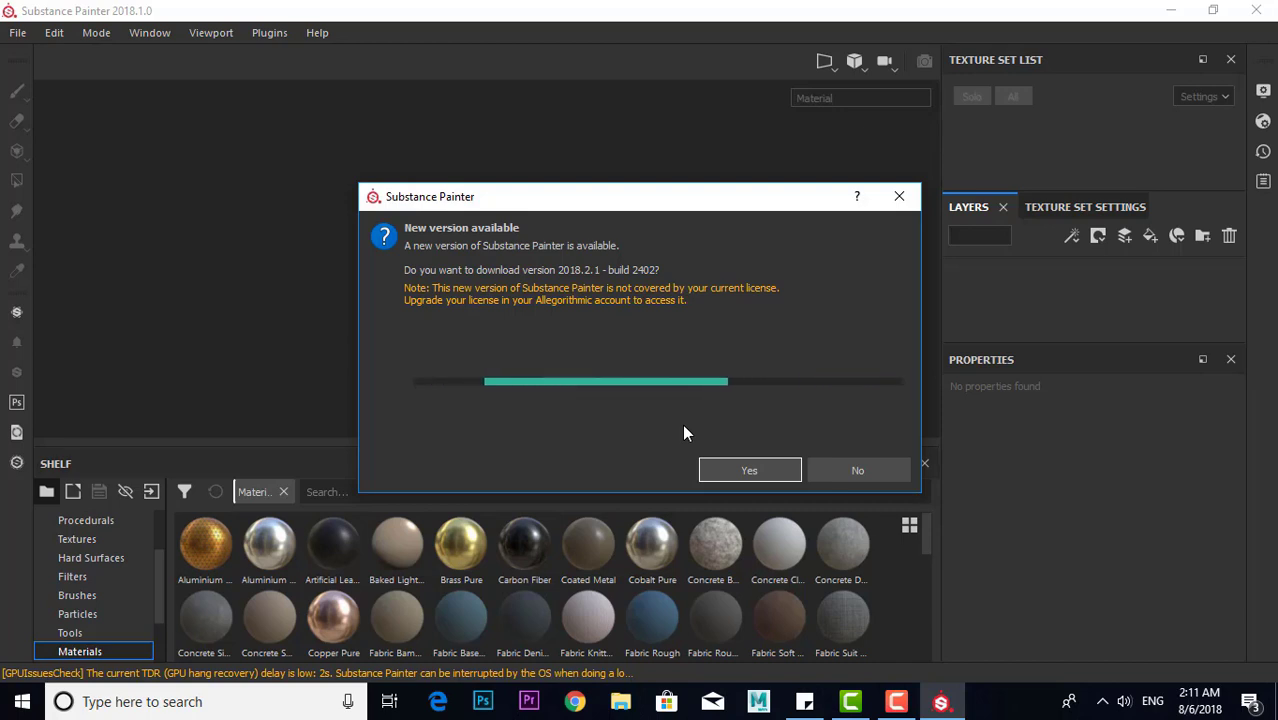
pyautogui.click(775, 470)
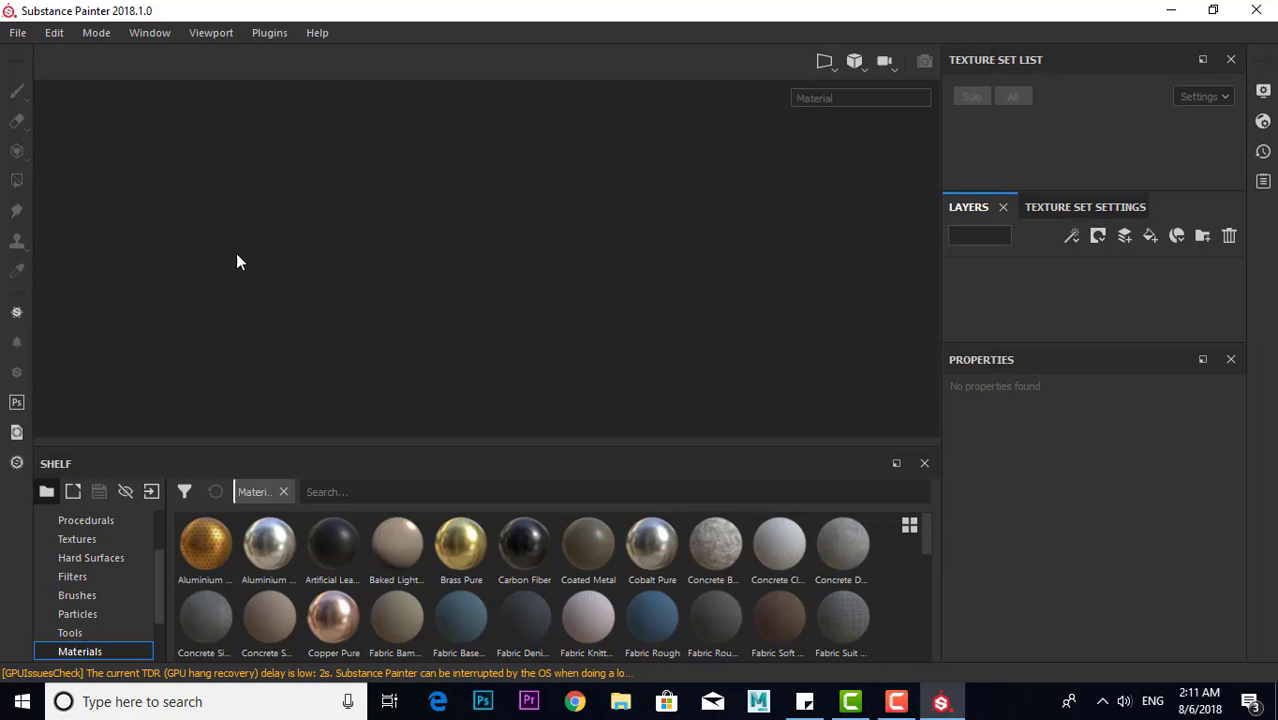
# Browse the shelf's Materials presets, enlarging the shelf and then lowering it partway
pyautogui.scroll(-5, 765, 558)
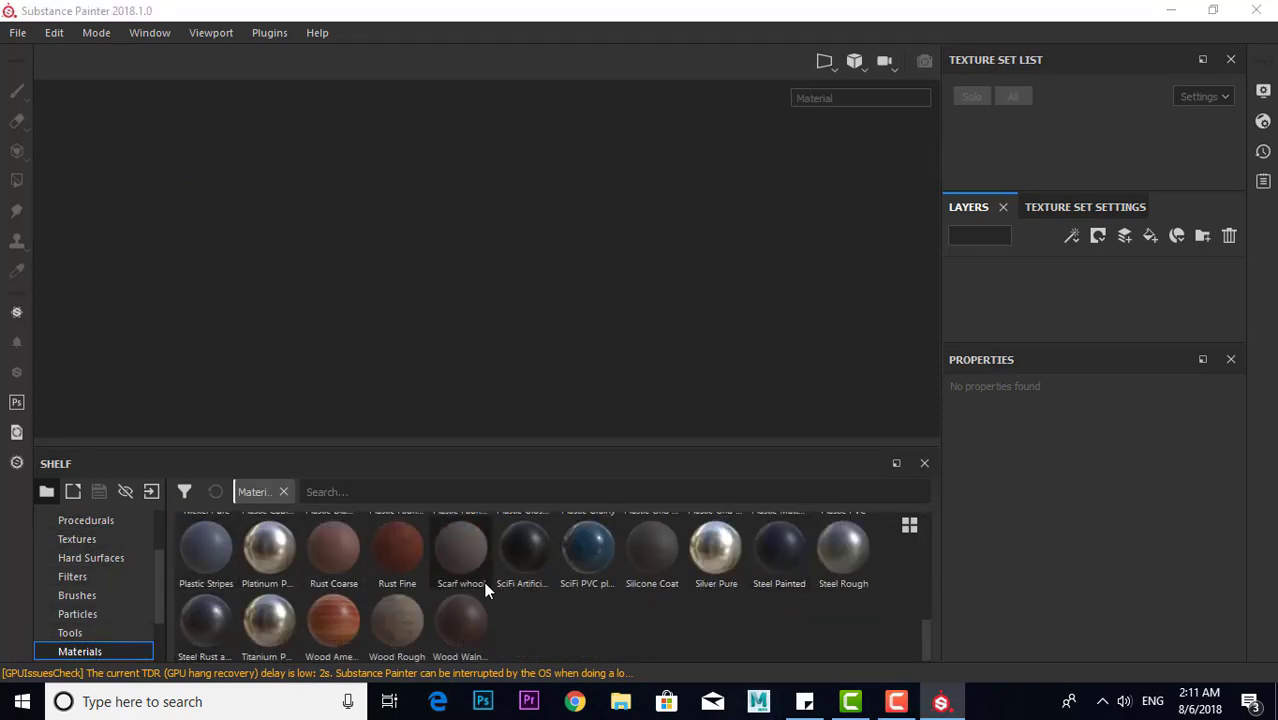
pyautogui.scroll(5, 485, 590)
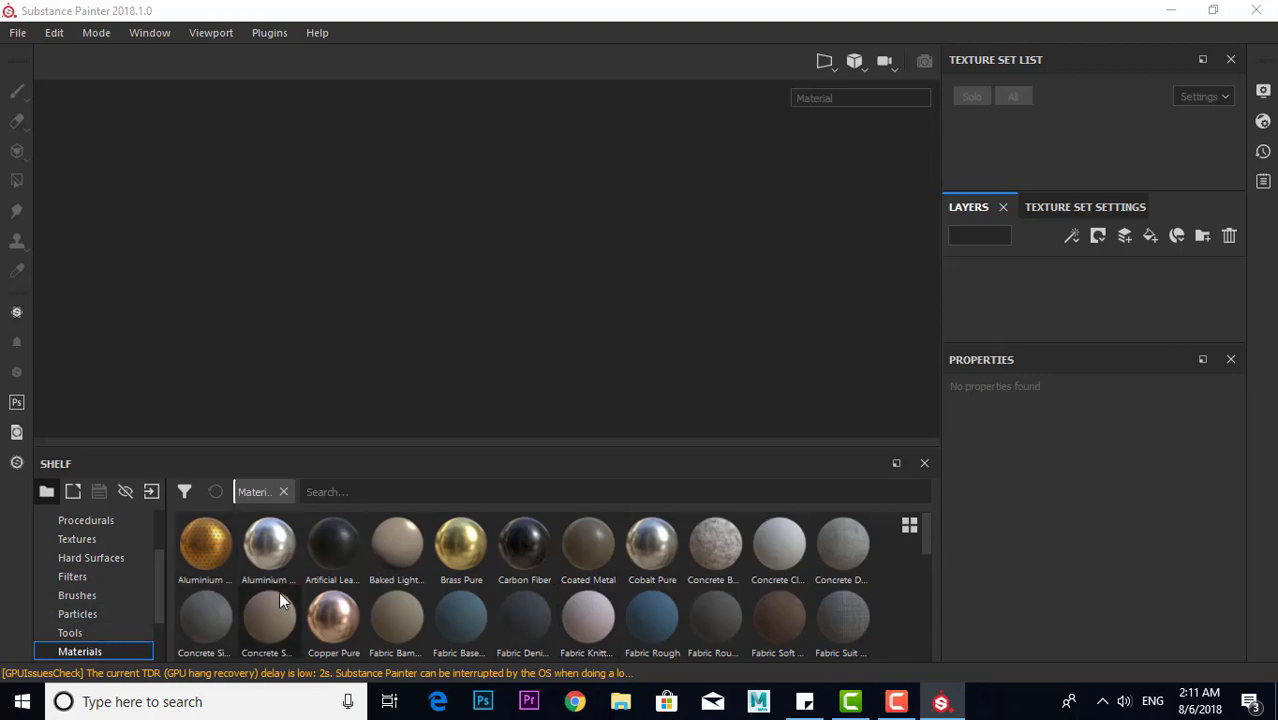
pyautogui.moveTo(342, 442); pyautogui.dragTo(330, 100)
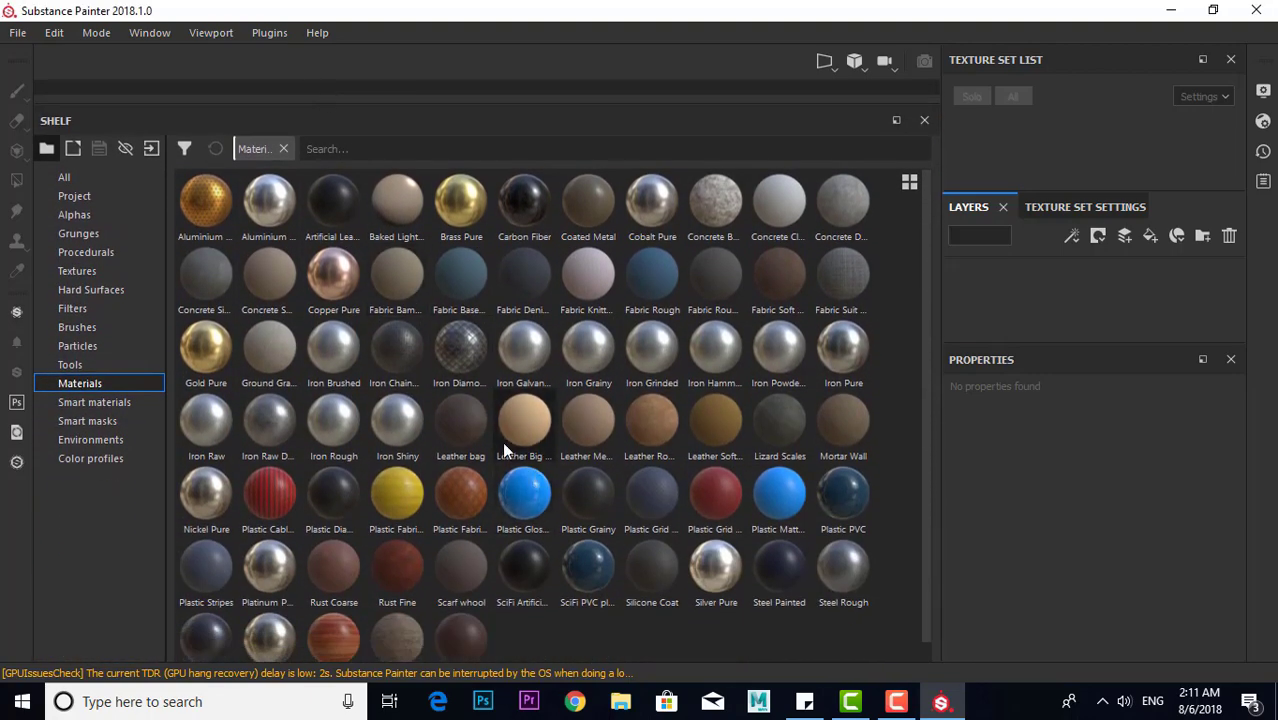
pyautogui.scroll(-1, 502, 441)
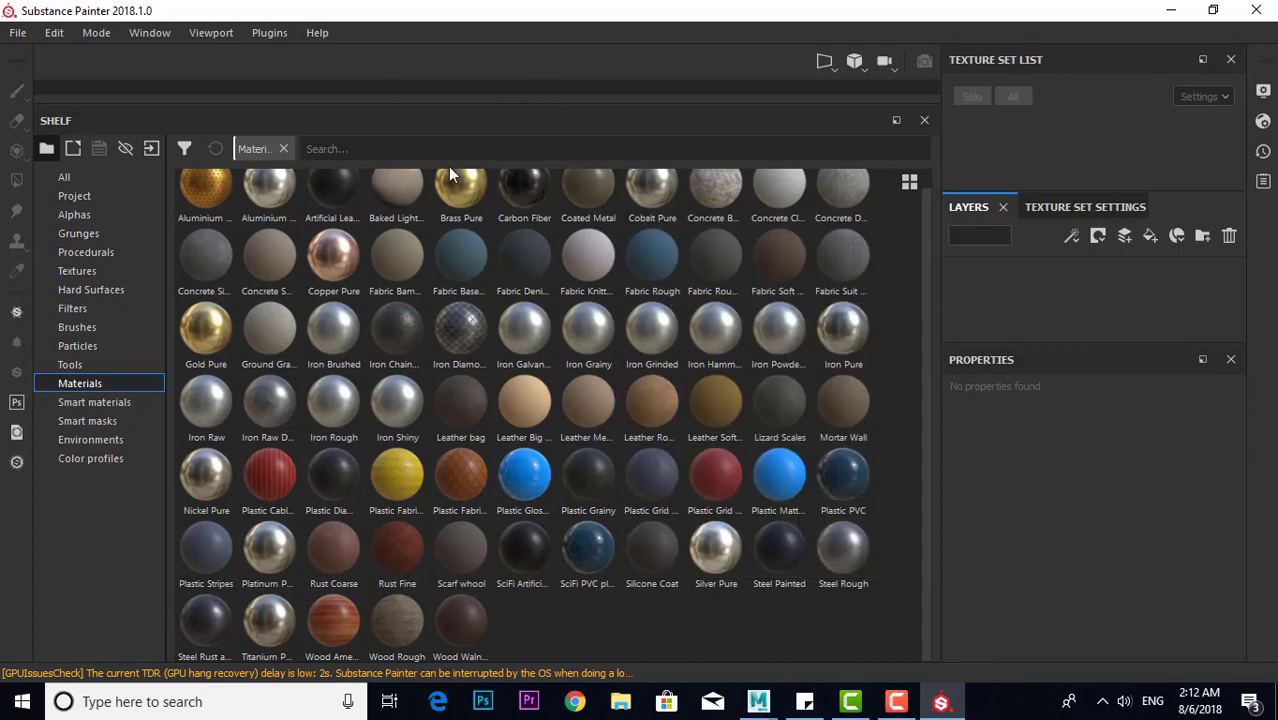
pyautogui.moveTo(433, 102)
pyautogui.mouseDown()
pyautogui.moveTo(436, 530)
pyautogui.moveTo(388, 258)
pyautogui.mouseUp()
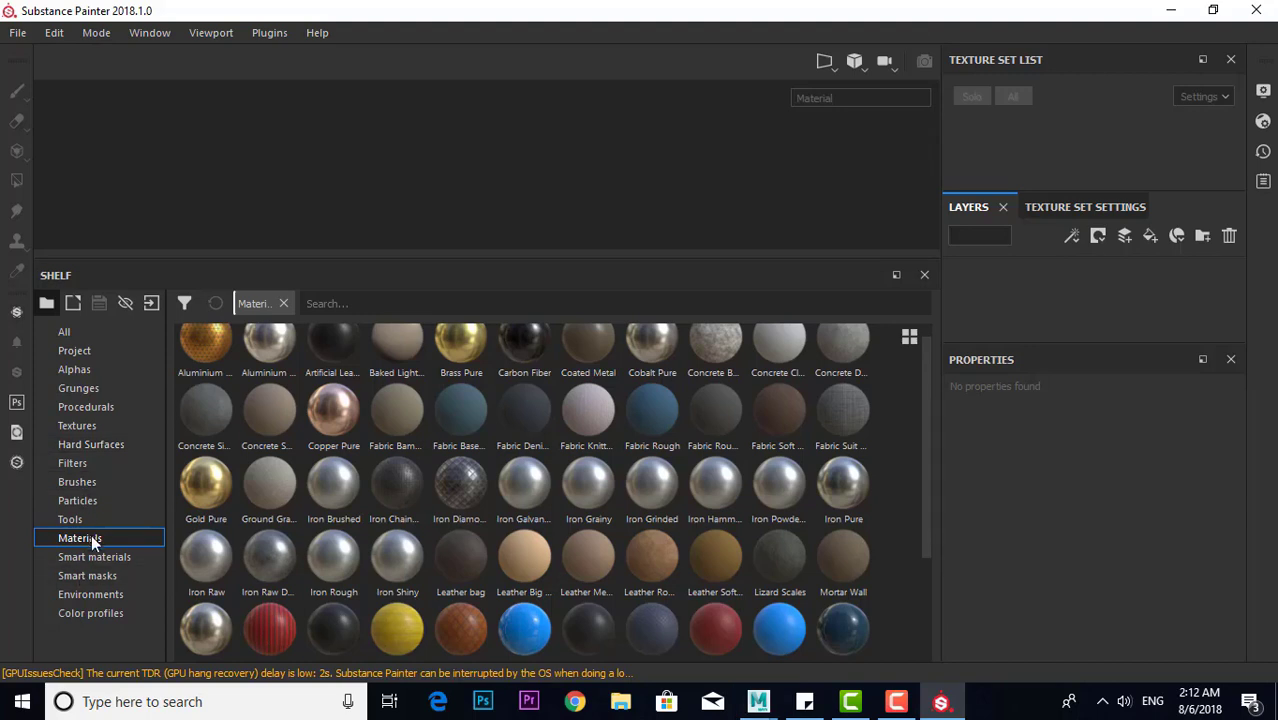
pyautogui.click(112, 537)
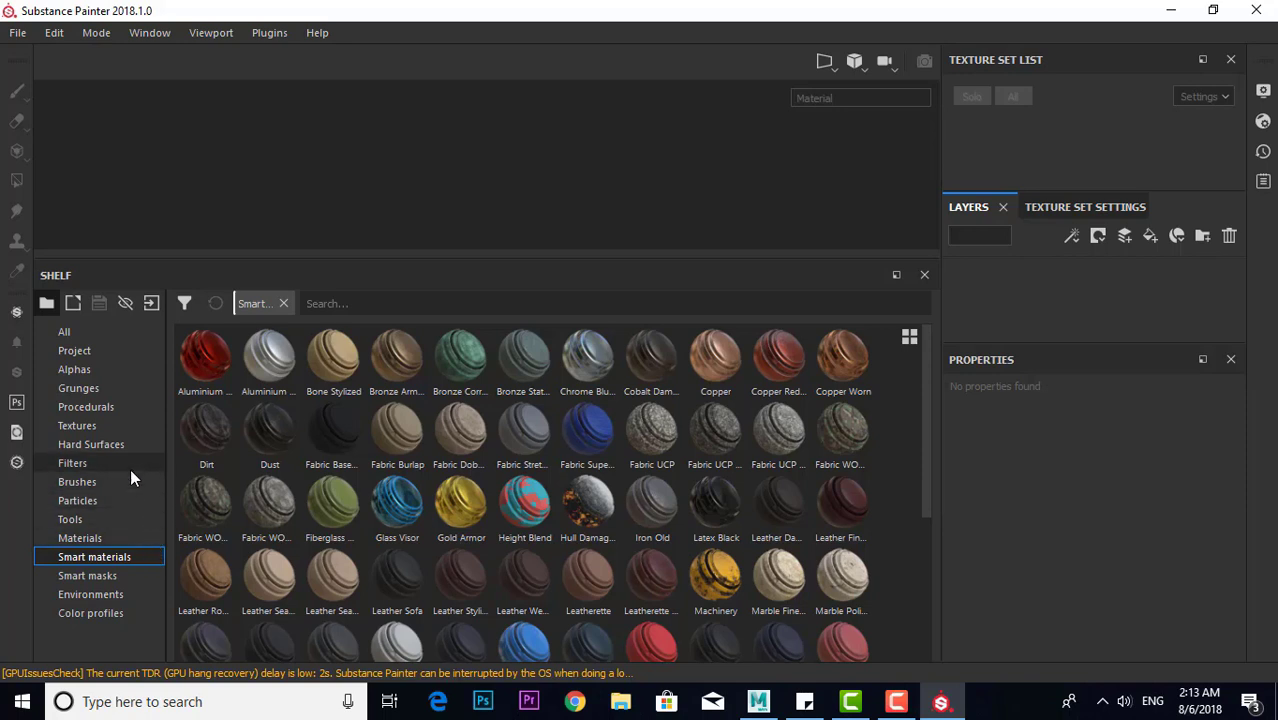
pyautogui.click(134, 577)
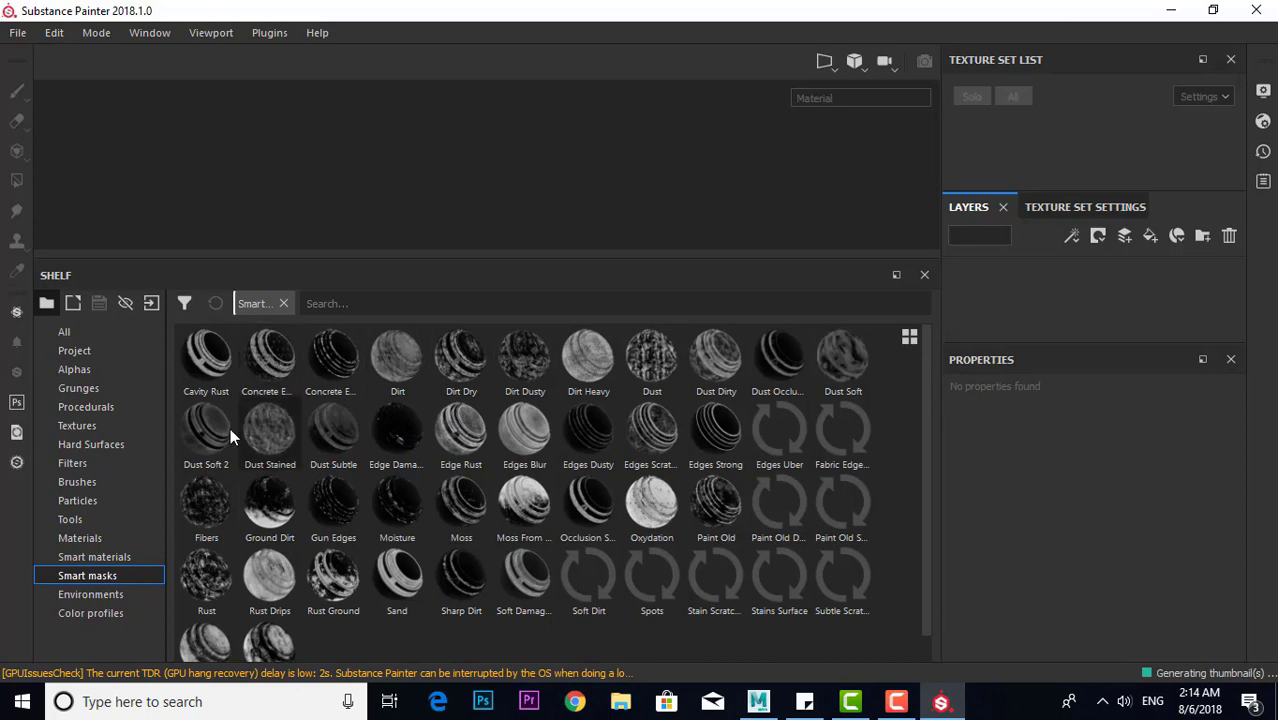
pyautogui.click(85, 538)
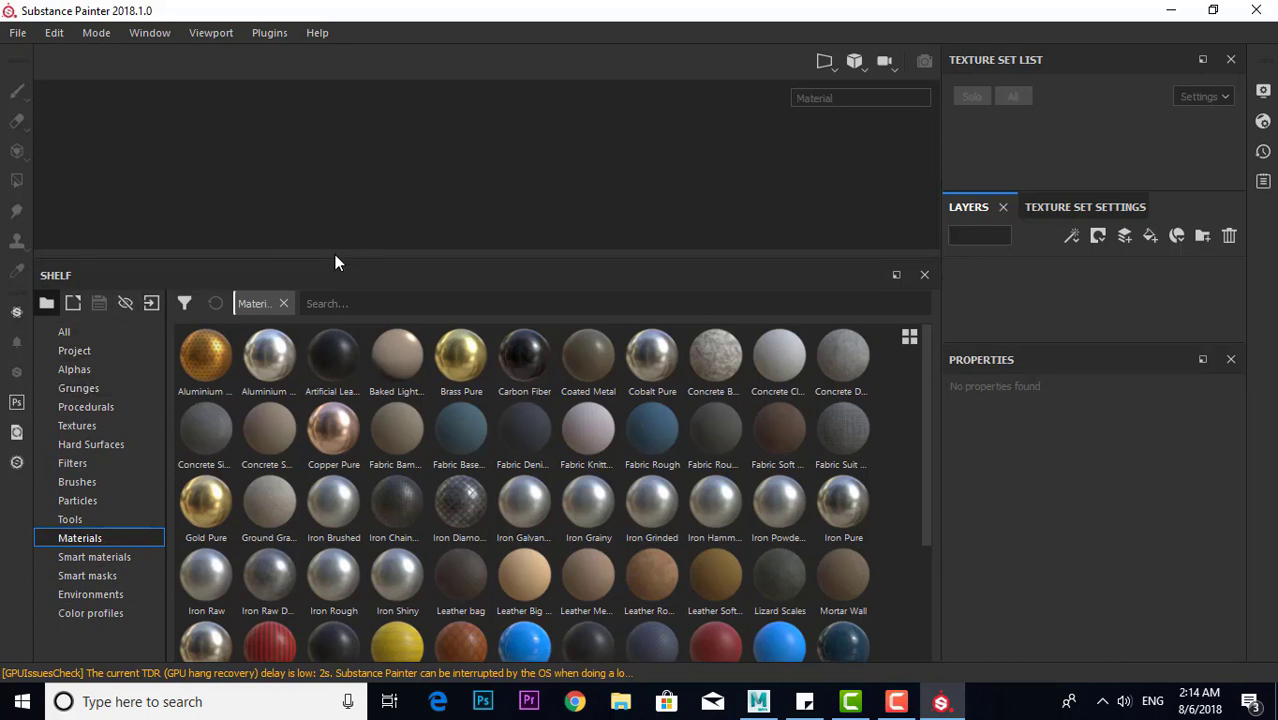
# Lower the shelf to give the viewport room and glance at the texture set settings
pyautogui.moveTo(337, 258); pyautogui.dragTo(350, 364)
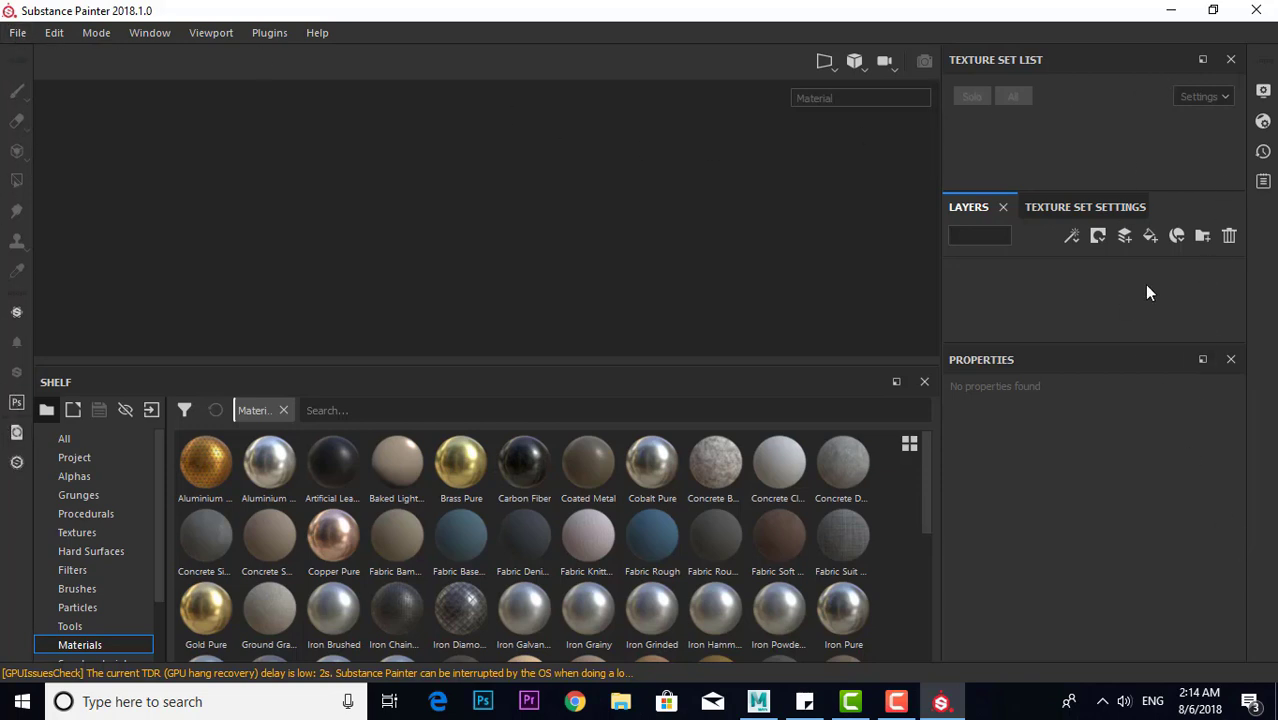
pyautogui.click(1065, 206)
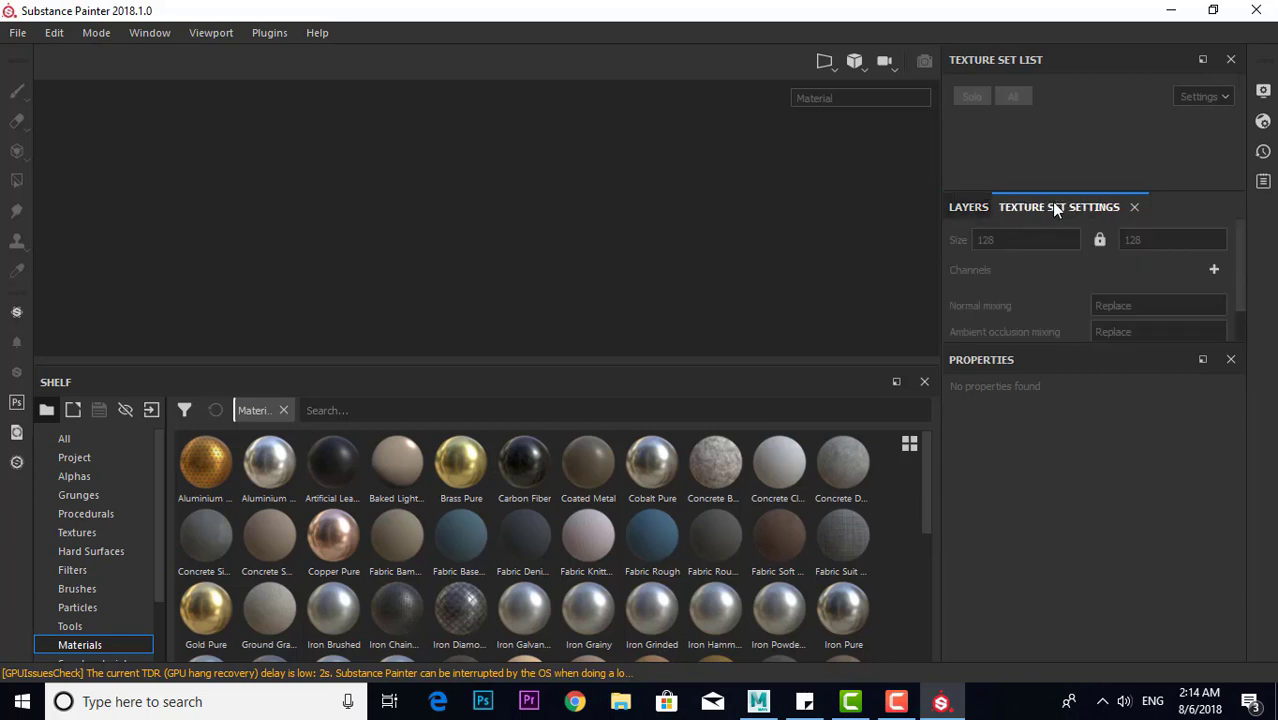
pyautogui.click(976, 206)
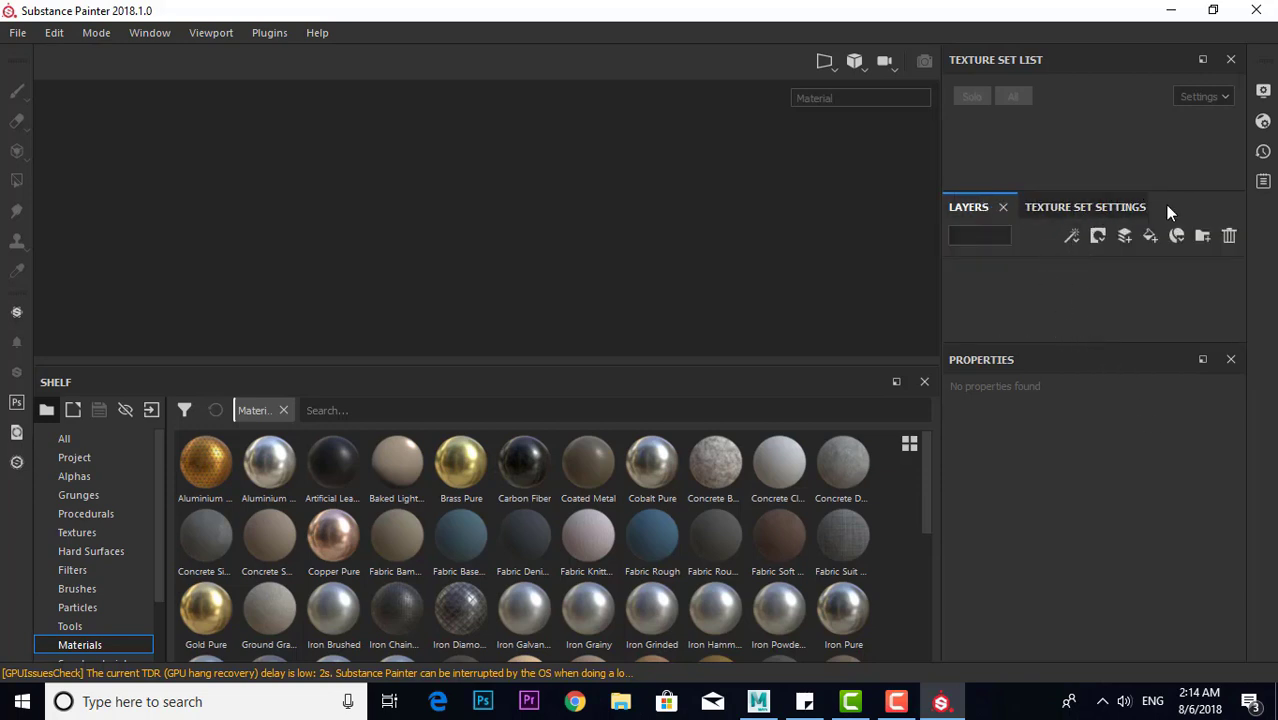
# Redock the Properties panel, make the Layers panel taller, and show Texture Set Settings
pyautogui.moveTo(1083, 360); pyautogui.dragTo(1078, 296)
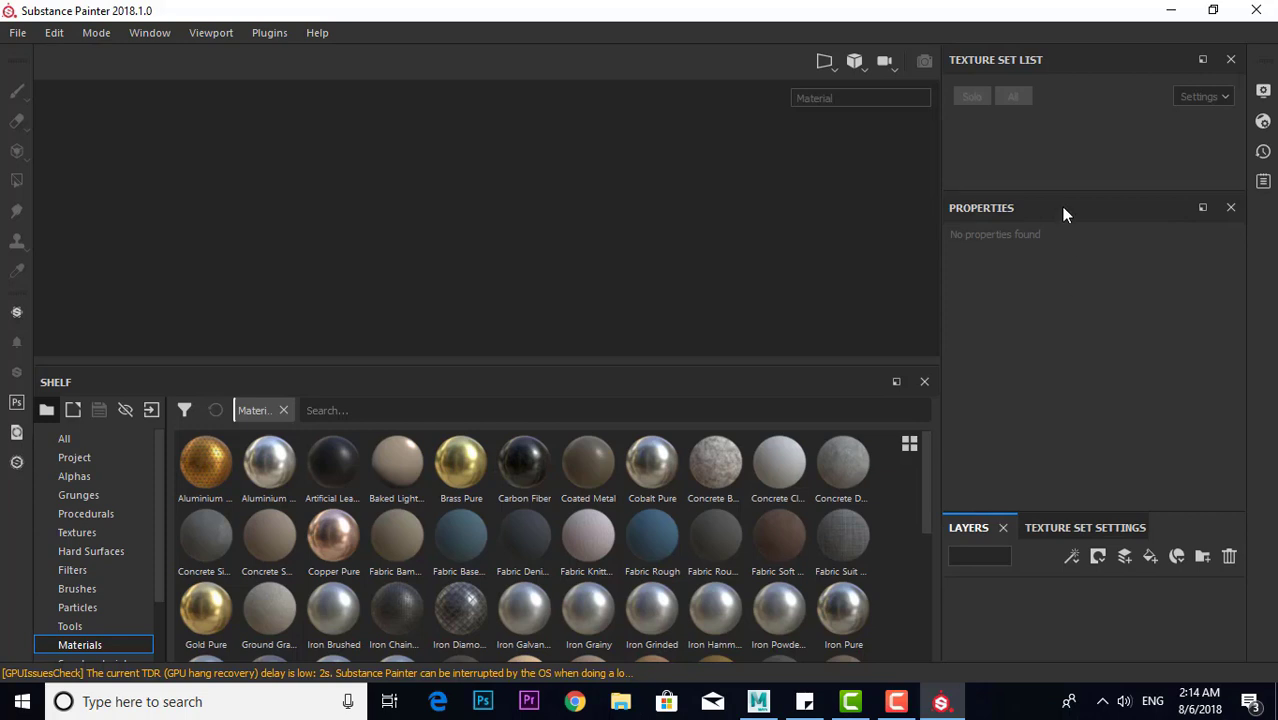
pyautogui.moveTo(1100, 205); pyautogui.dragTo(1085, 366)
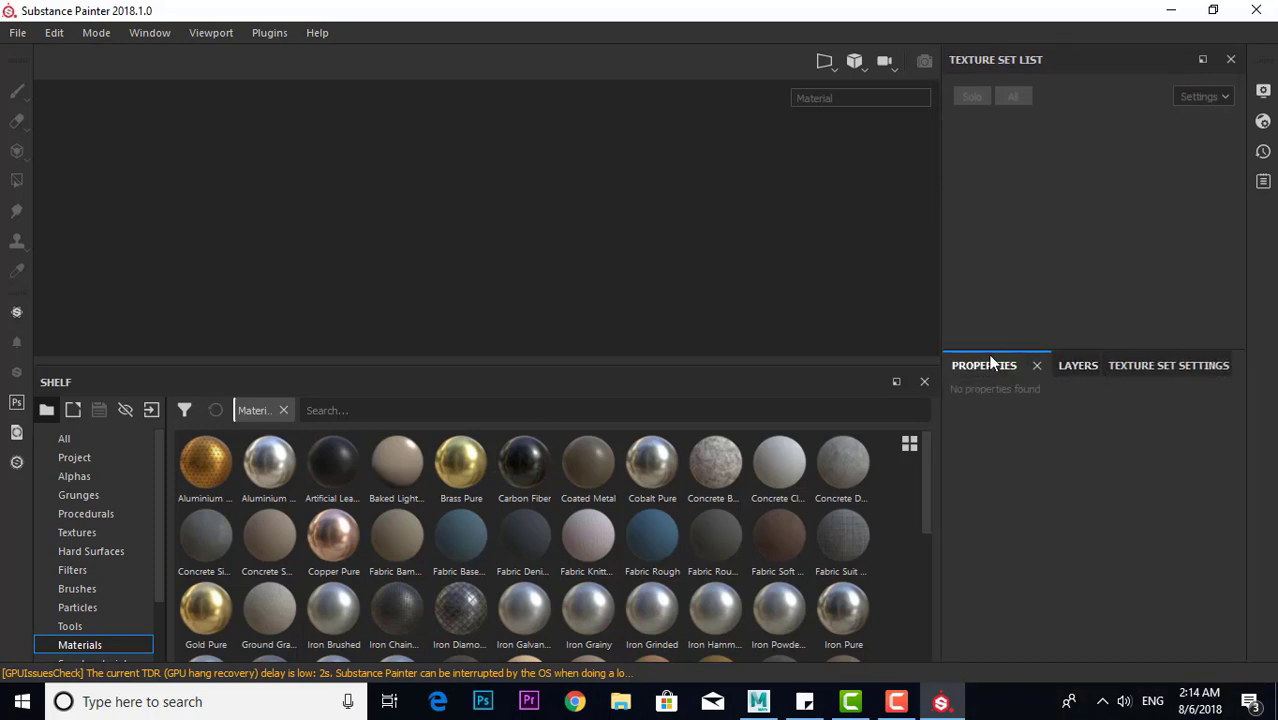
pyautogui.moveTo(993, 365); pyautogui.dragTo(1008, 655)
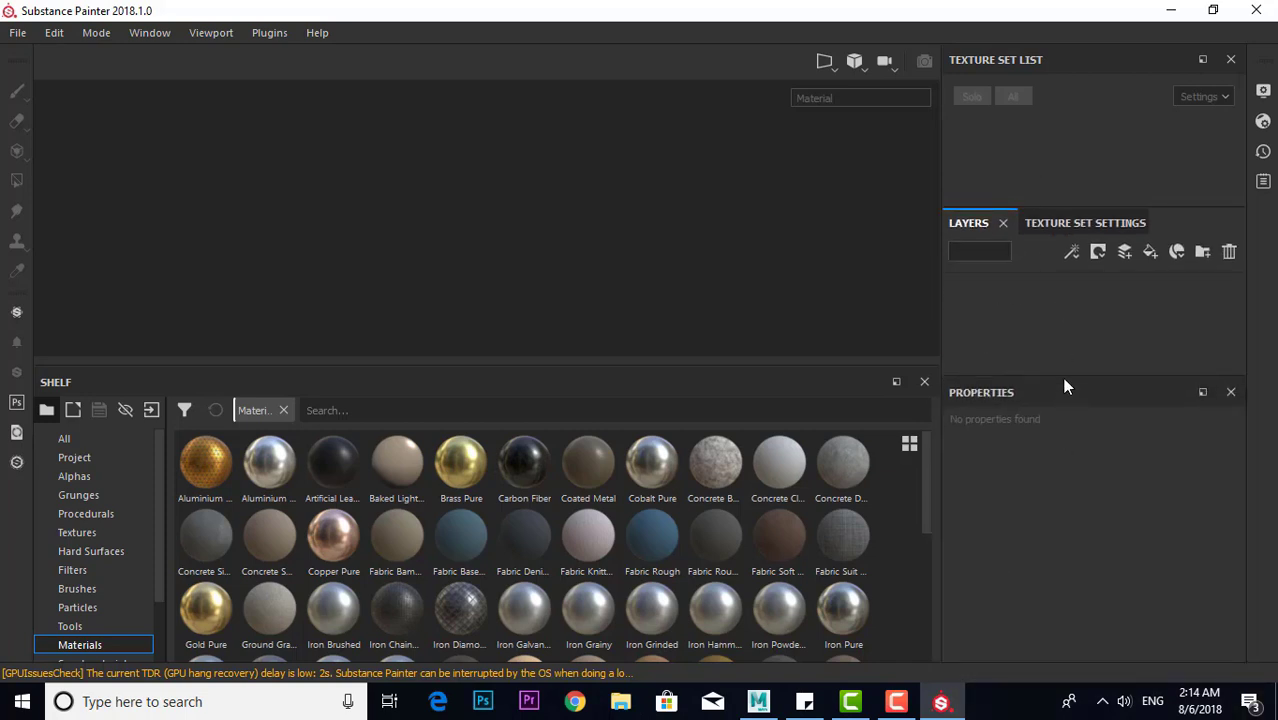
pyautogui.moveTo(1064, 378); pyautogui.dragTo(1071, 540)
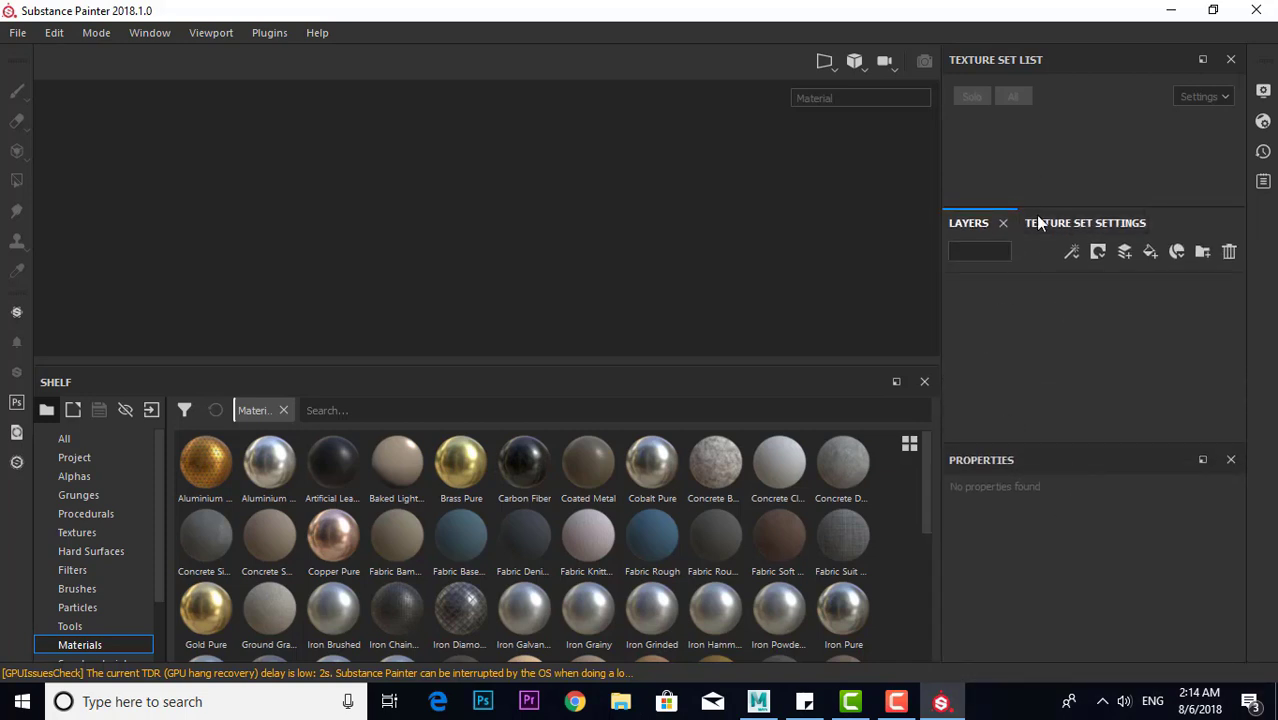
pyautogui.moveTo(1062, 208); pyautogui.dragTo(1060, 166)
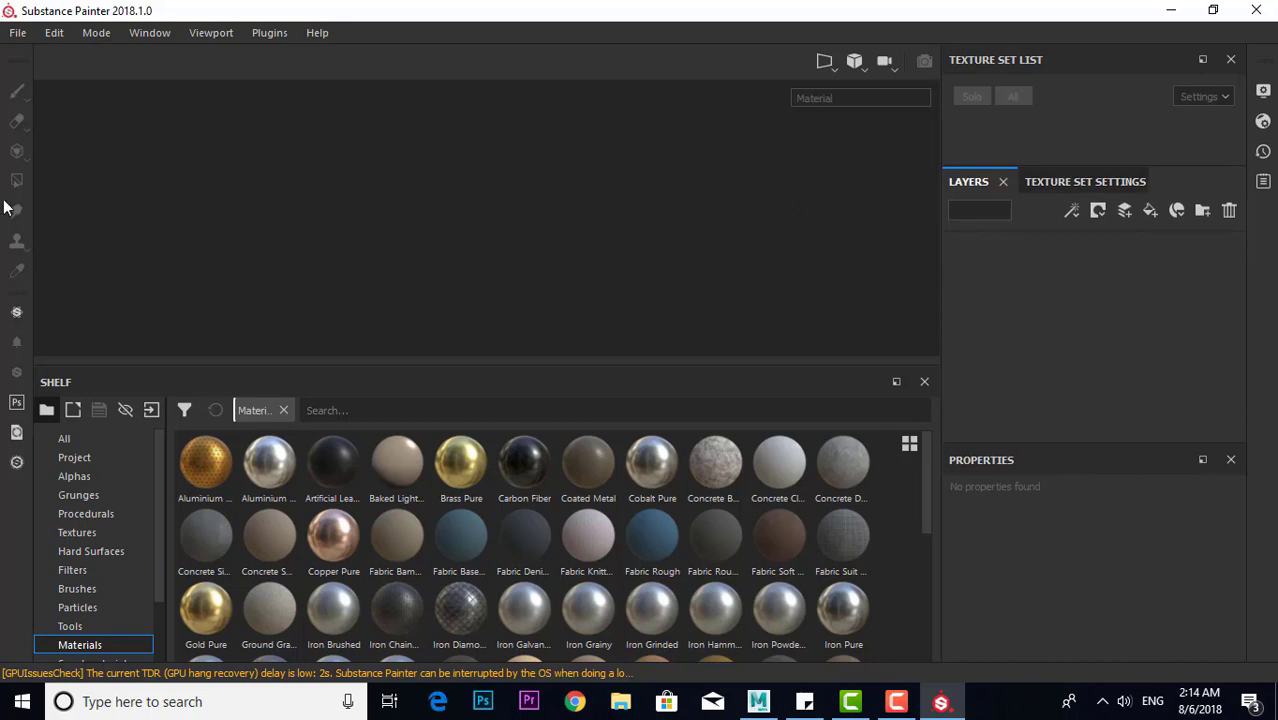
pyautogui.click(1051, 183)
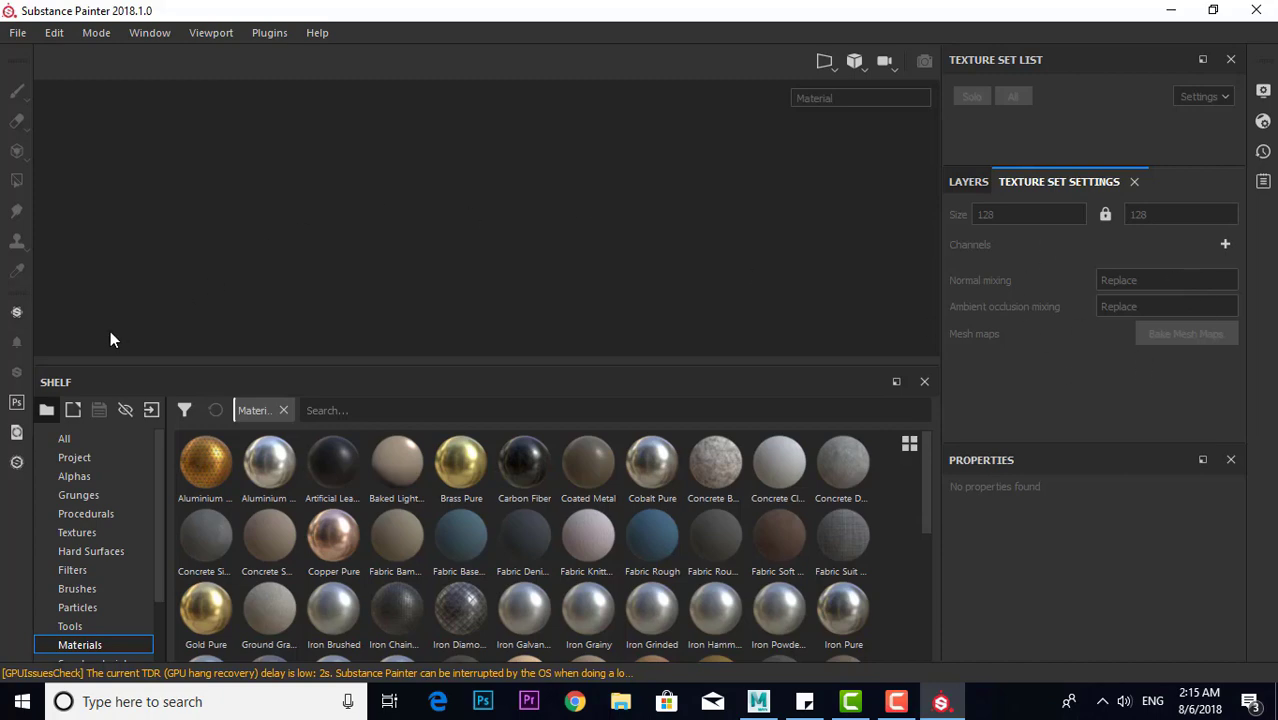
# In Maya, create a polygon cube from the Poly Modeling shelf and frame it
pyautogui.click(760, 703)
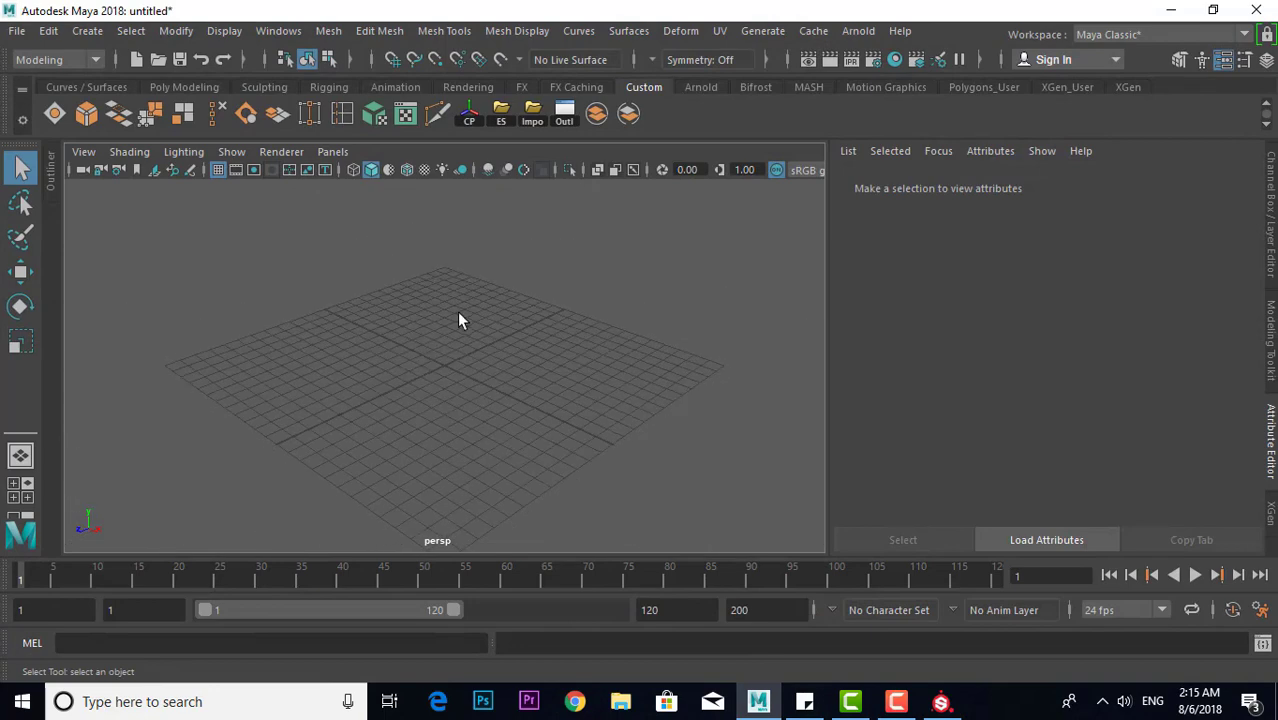
pyautogui.keyDown('alt'); pyautogui.moveTo(458, 319); pyautogui.dragTo(300, 305); pyautogui.keyUp('alt')
pyautogui.click(184, 88)
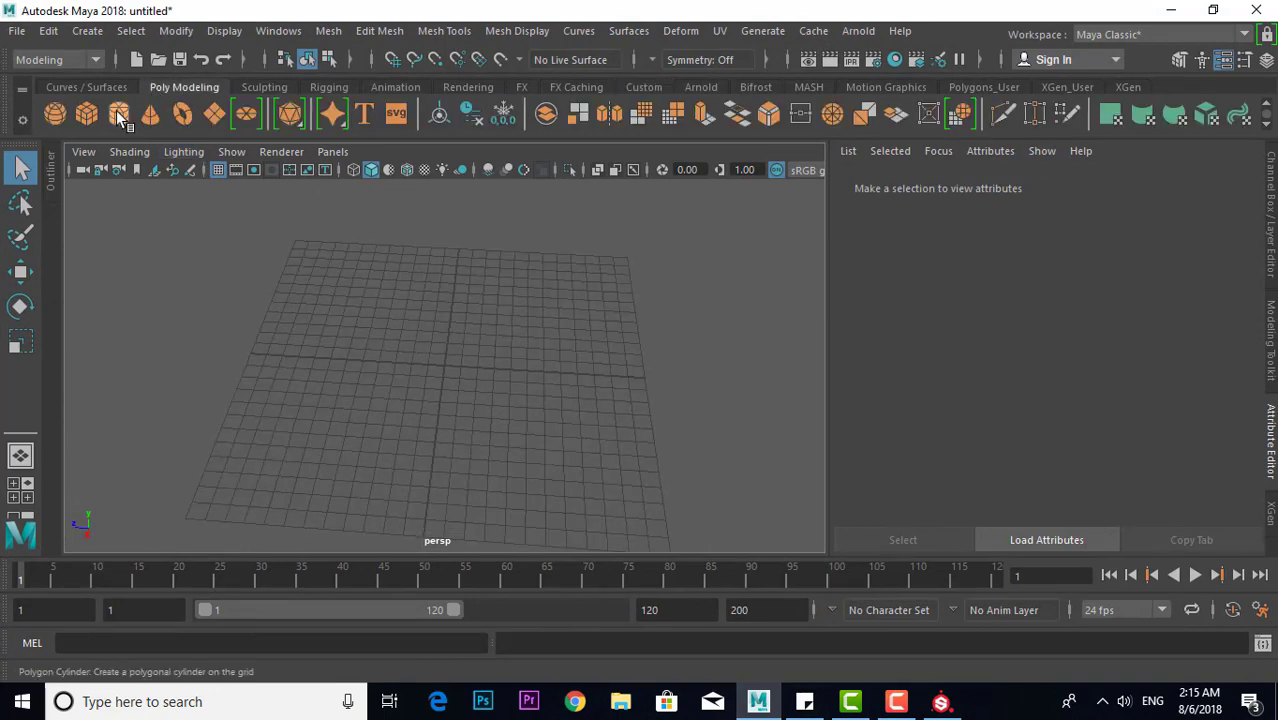
pyautogui.click(87, 113)
pyautogui.press('f')
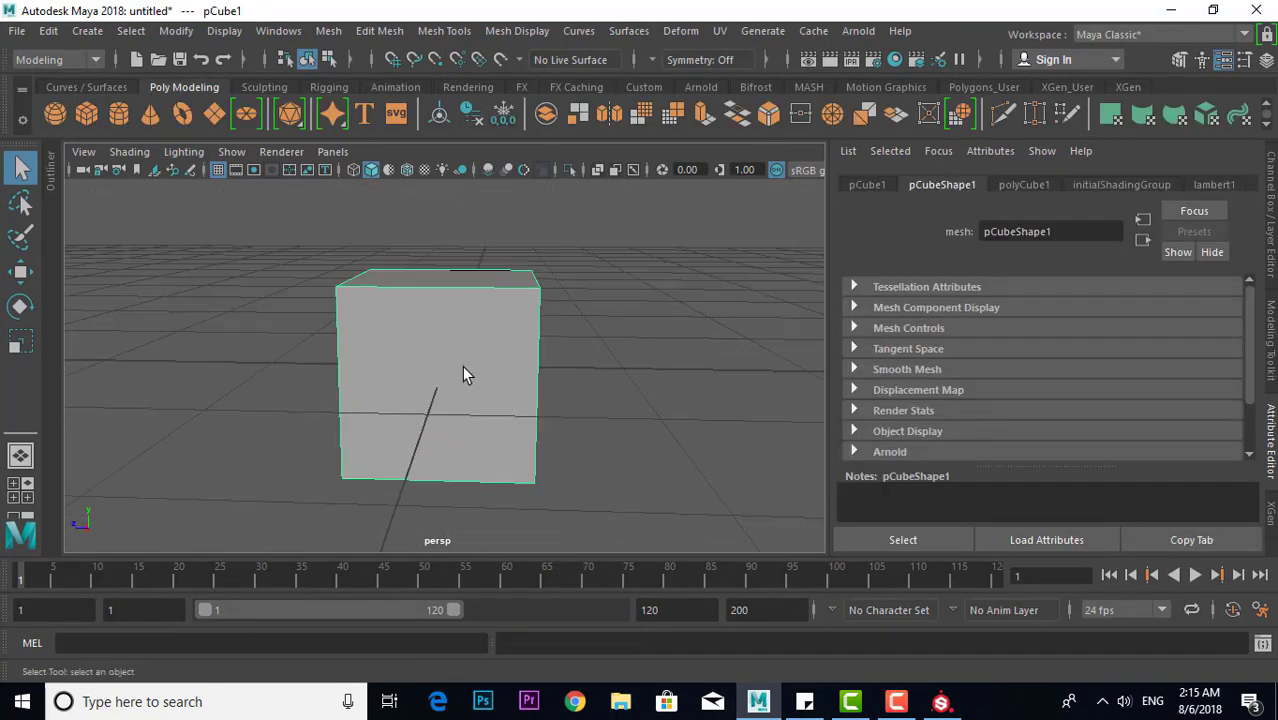
pyautogui.moveTo(463, 374)
pyautogui.keyDown('alt'); pyautogui.mouseDown()
pyautogui.moveTo(519, 362)
pyautogui.moveTo(499, 371)
pyautogui.moveTo(493, 410)
pyautogui.moveTo(442, 334)
pyautogui.moveTo(479, 325)
pyautogui.moveTo(404, 323)
pyautogui.mouseUp(); pyautogui.keyUp('alt')
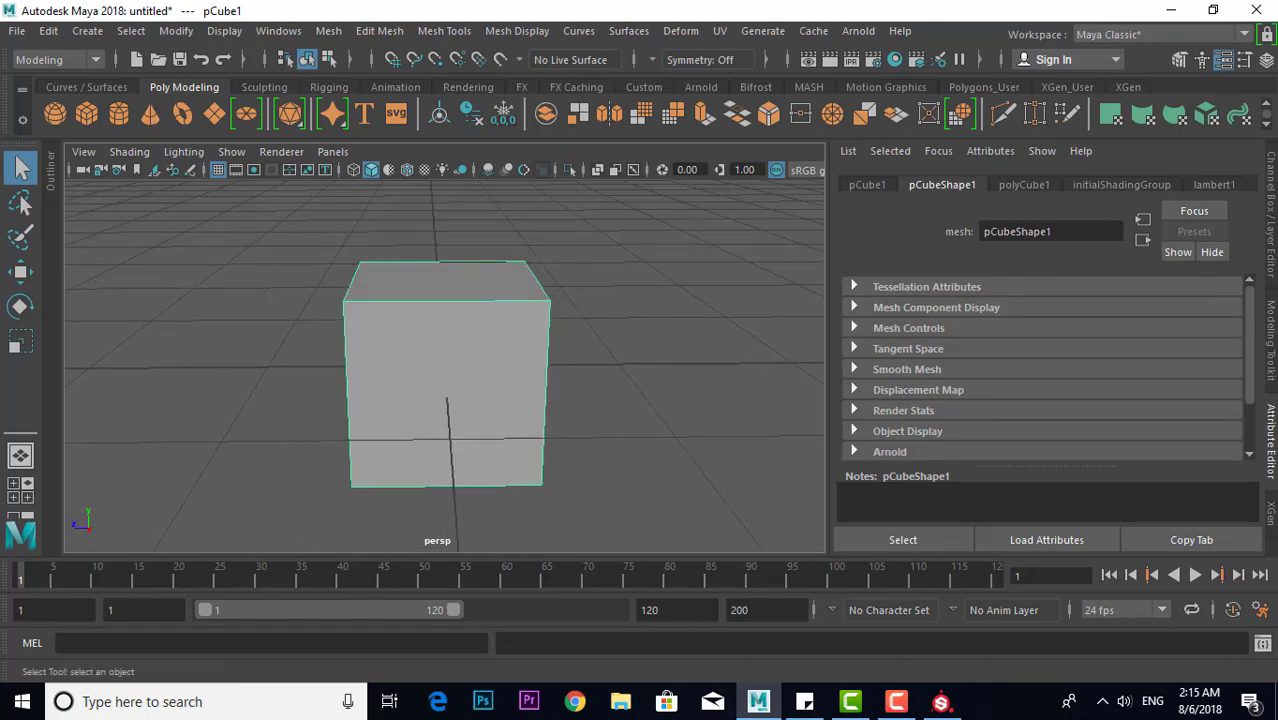
# Set pCube1's width, height and depth subdivisions to 4 in the Channel Box
pyautogui.click(1273, 343)
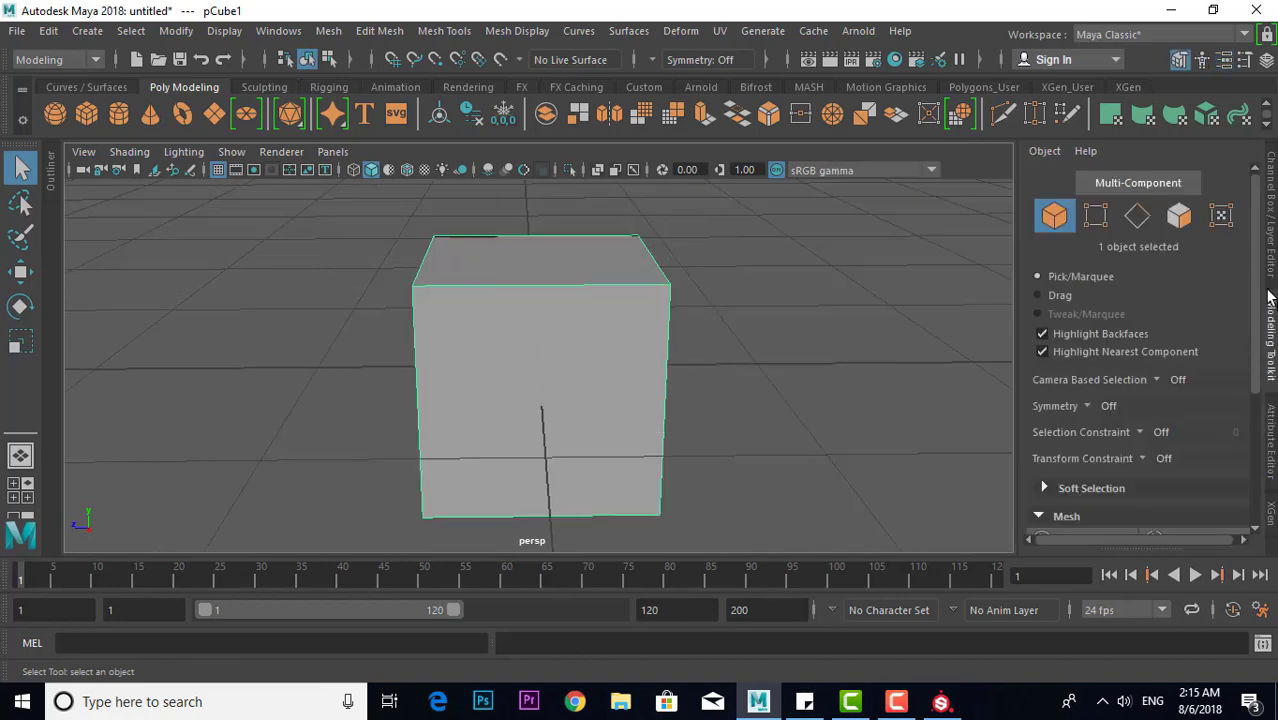
pyautogui.click(1272, 275)
pyautogui.scroll(-5, 1075, 343)
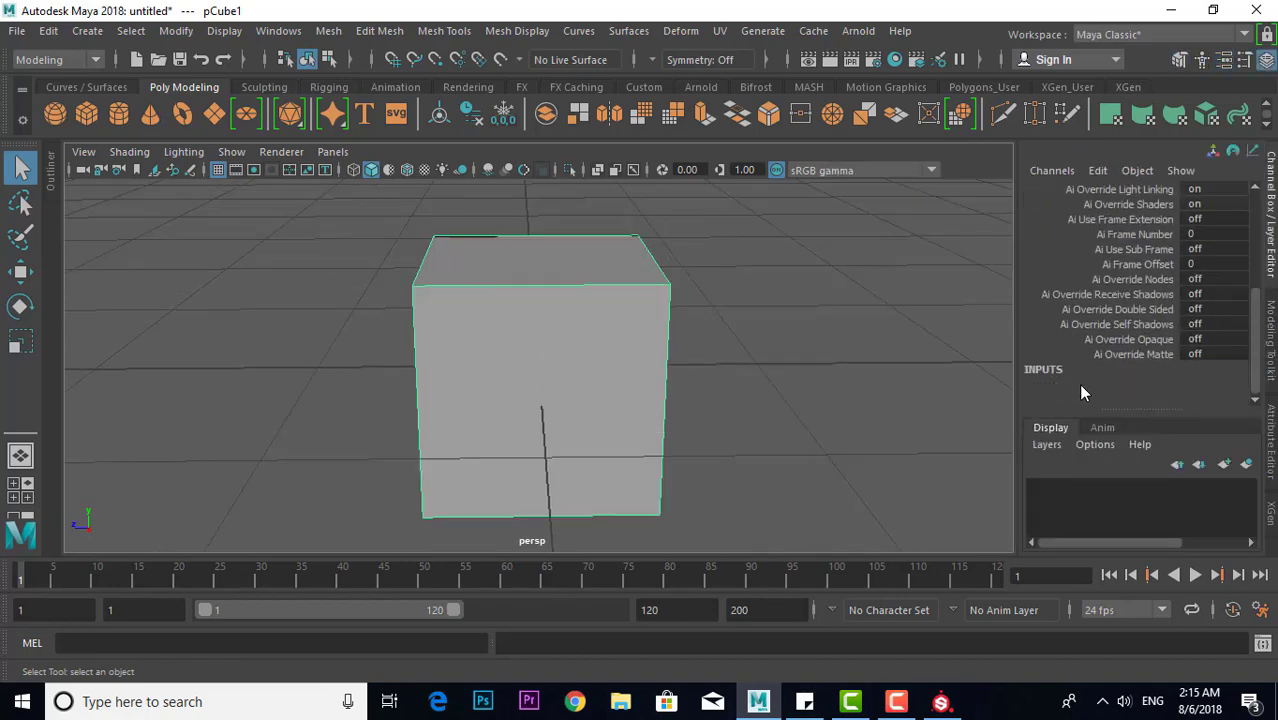
pyautogui.scroll(-3, 1081, 392)
pyautogui.moveTo(1207, 339); pyautogui.dragTo(1207, 369)
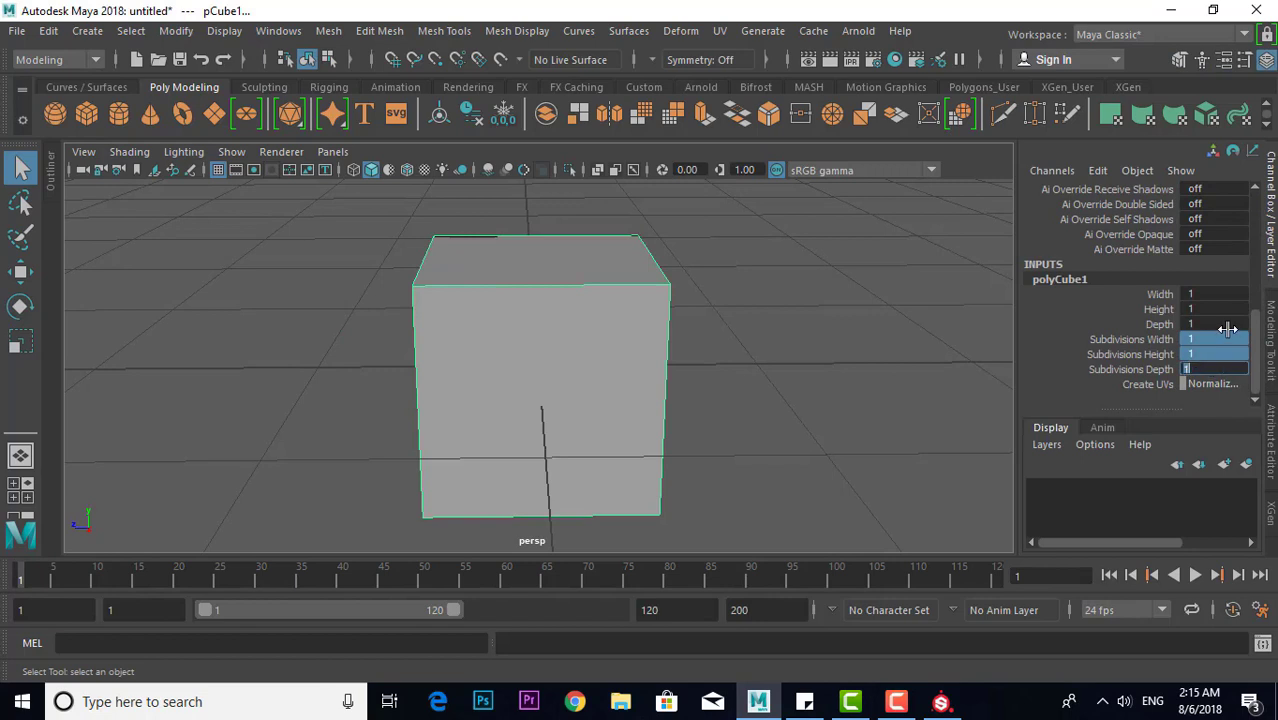
pyautogui.write('4')
pyautogui.press('Return')
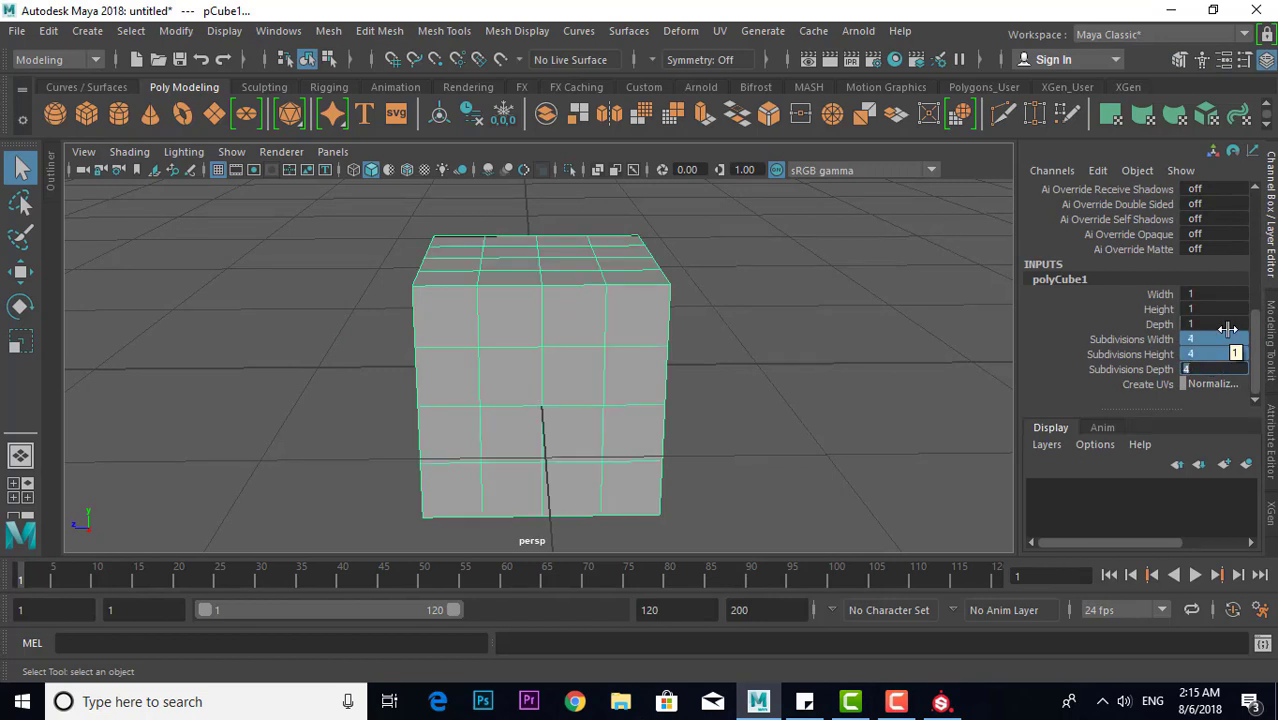
pyautogui.click(703, 388)
pyautogui.scroll(3, 660, 382)
# Select three front faces of the cube and extrude them inward
pyautogui.click(639, 374)
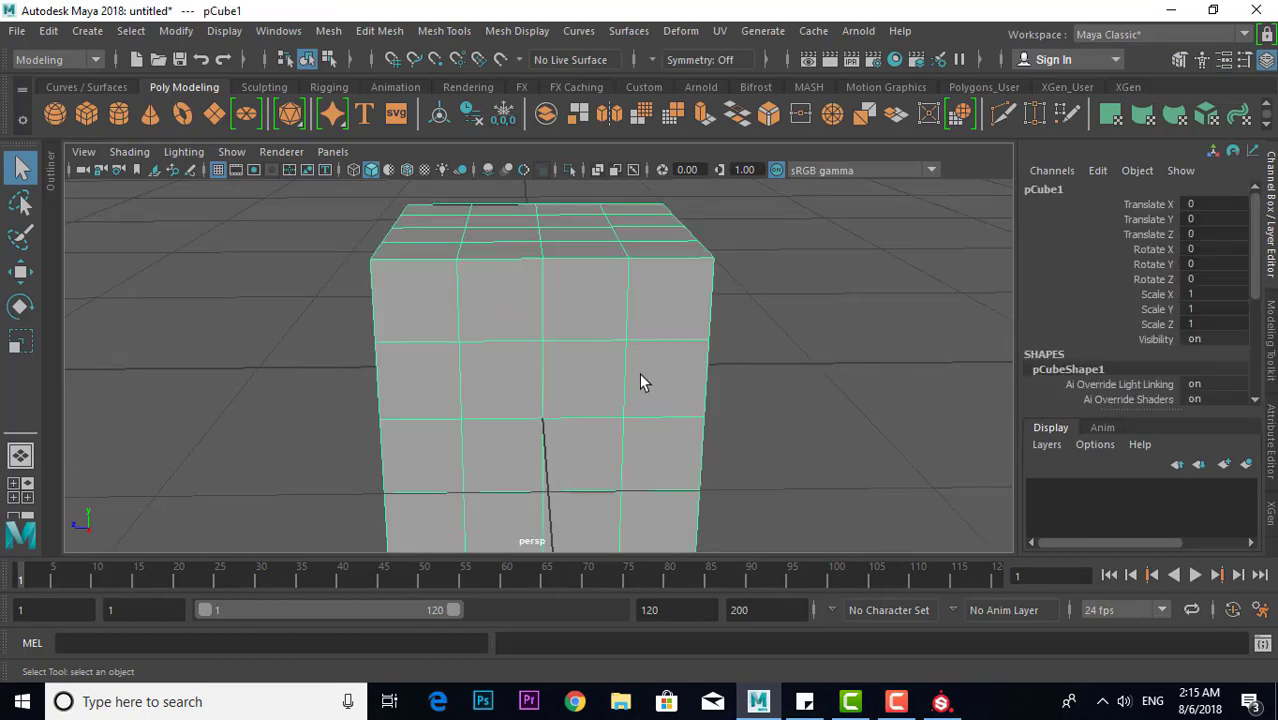
pyautogui.moveTo(574, 366); pyautogui.dragTo(572, 213, button='right')
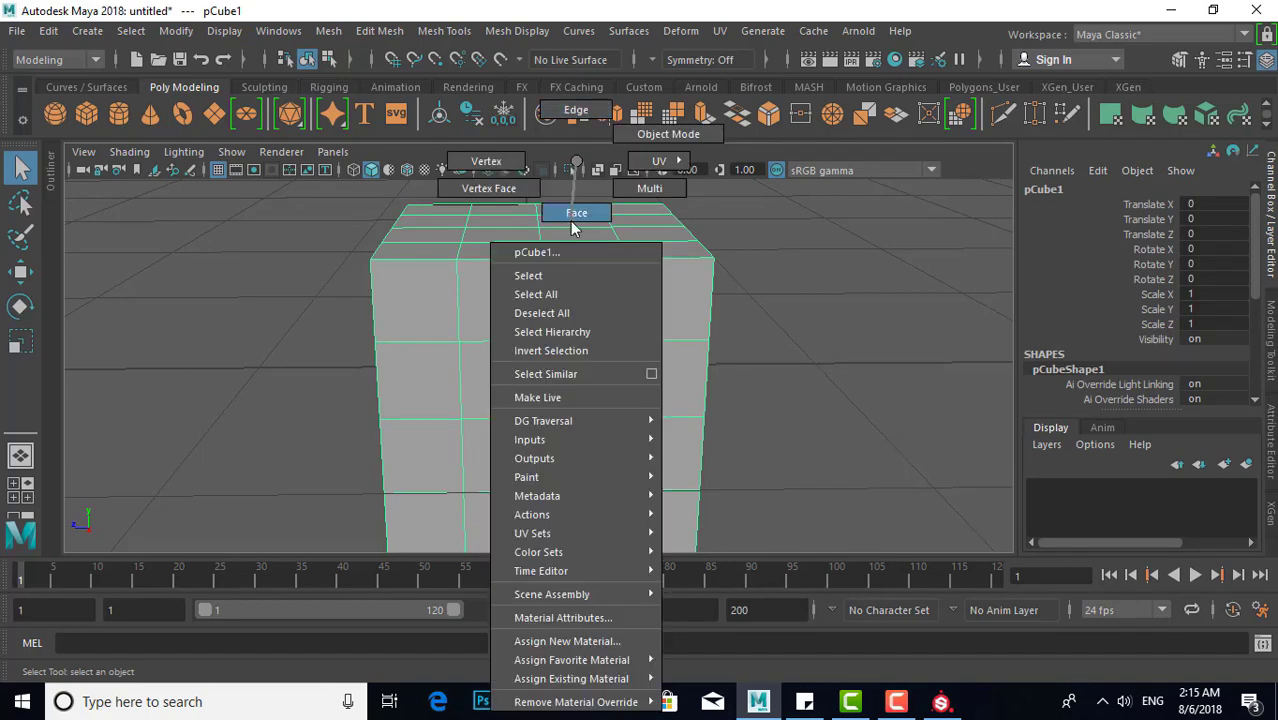
pyautogui.click(555, 410)
pyautogui.click(556, 410)
pyautogui.keyDown('shift'); pyautogui.click(527, 375); pyautogui.keyUp('shift')
pyautogui.keyDown('shift'); pyautogui.click(507, 442); pyautogui.keyUp('shift')
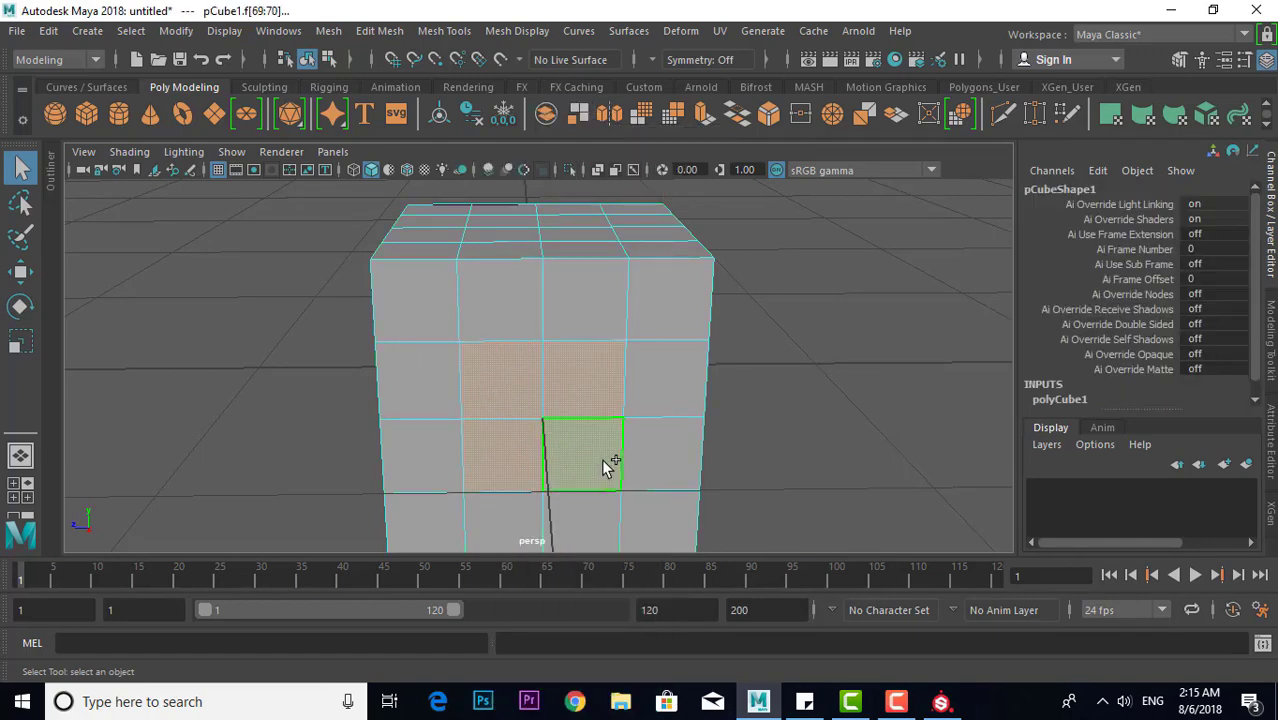
pyautogui.hotkey('ctrl', 'e')
pyautogui.moveTo(468, 440)
pyautogui.keyDown('alt'); pyautogui.mouseDown()
pyautogui.moveTo(720, 423)
pyautogui.moveTo(734, 384)
pyautogui.moveTo(691, 462)
pyautogui.moveTo(660, 448)
pyautogui.mouseUp(); pyautogui.keyUp('alt')
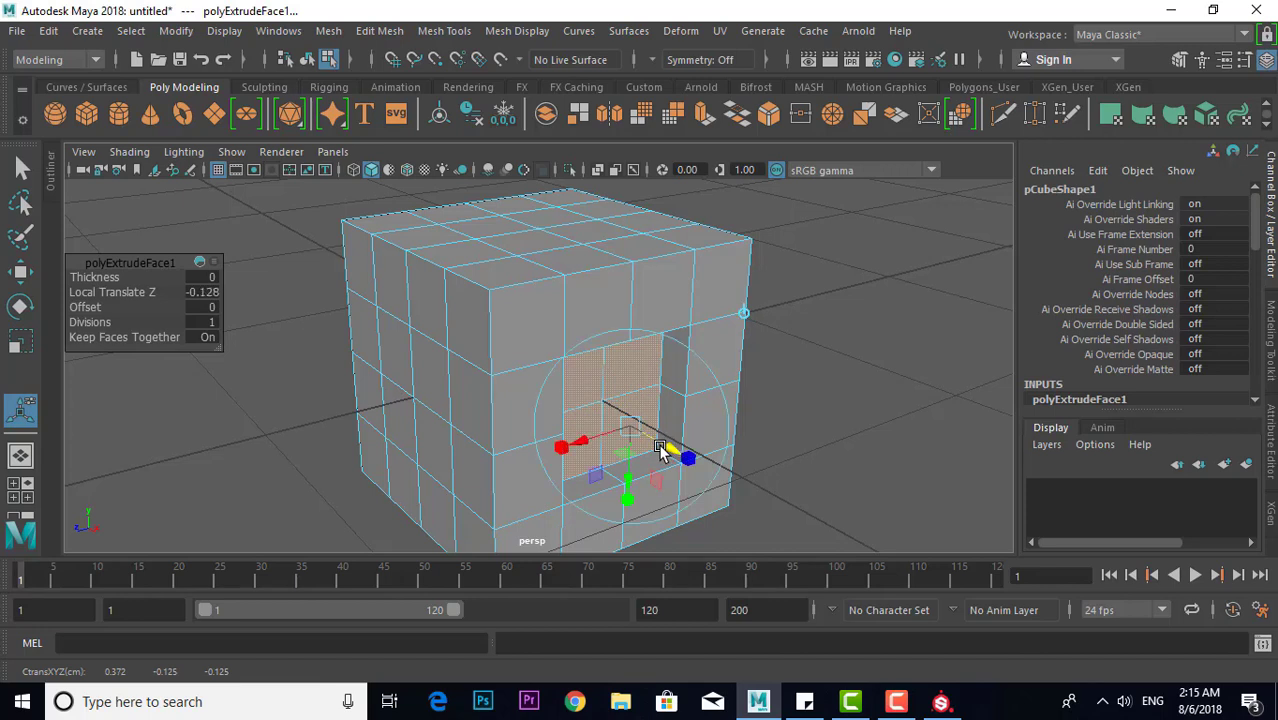
# Extrude the front faces again, scaling them inward into a frame and sinking them deeper
pyautogui.hotkey('ctrl', 'e')
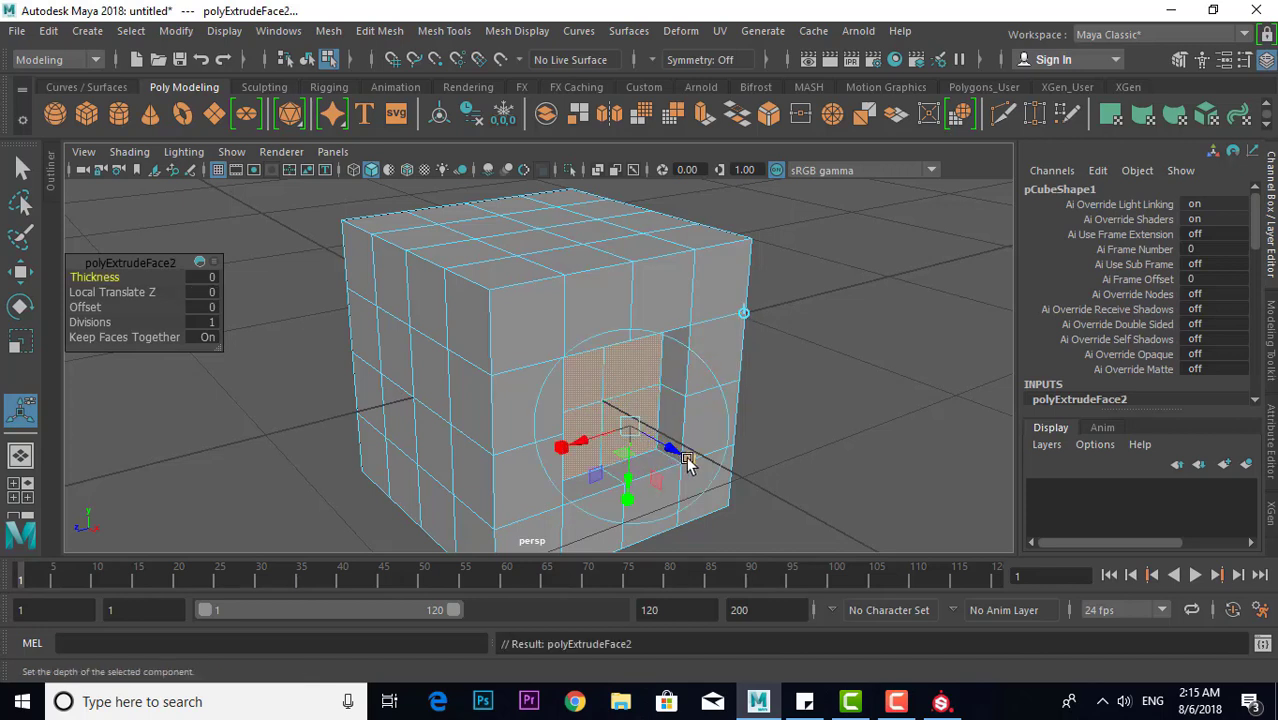
pyautogui.click(687, 462)
pyautogui.moveTo(630, 424)
pyautogui.mouseDown()
pyautogui.moveTo(592, 427)
pyautogui.moveTo(673, 461)
pyautogui.moveTo(553, 391)
pyautogui.mouseUp()
pyautogui.click(629, 428)
pyautogui.hotkey('ctrl', 'e')
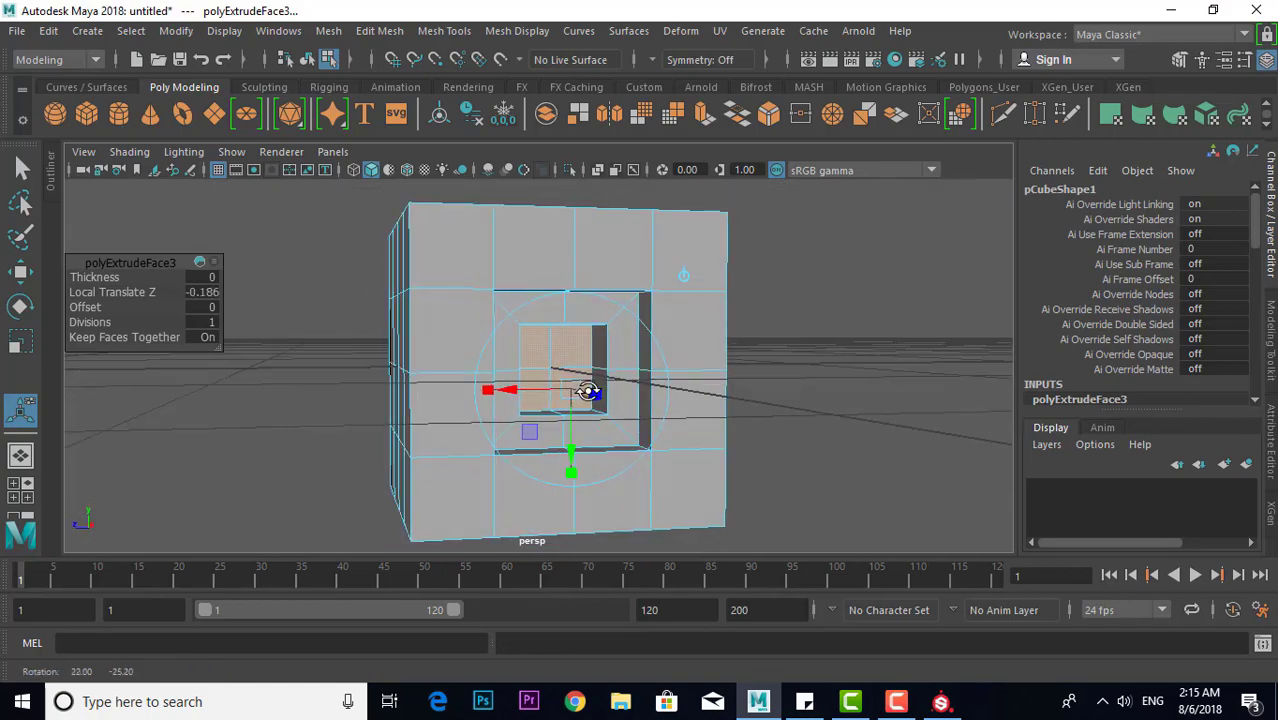
# Return to object mode and orbit around the cube to inspect the recess
pyautogui.press('F8')
pyautogui.click(819, 366)
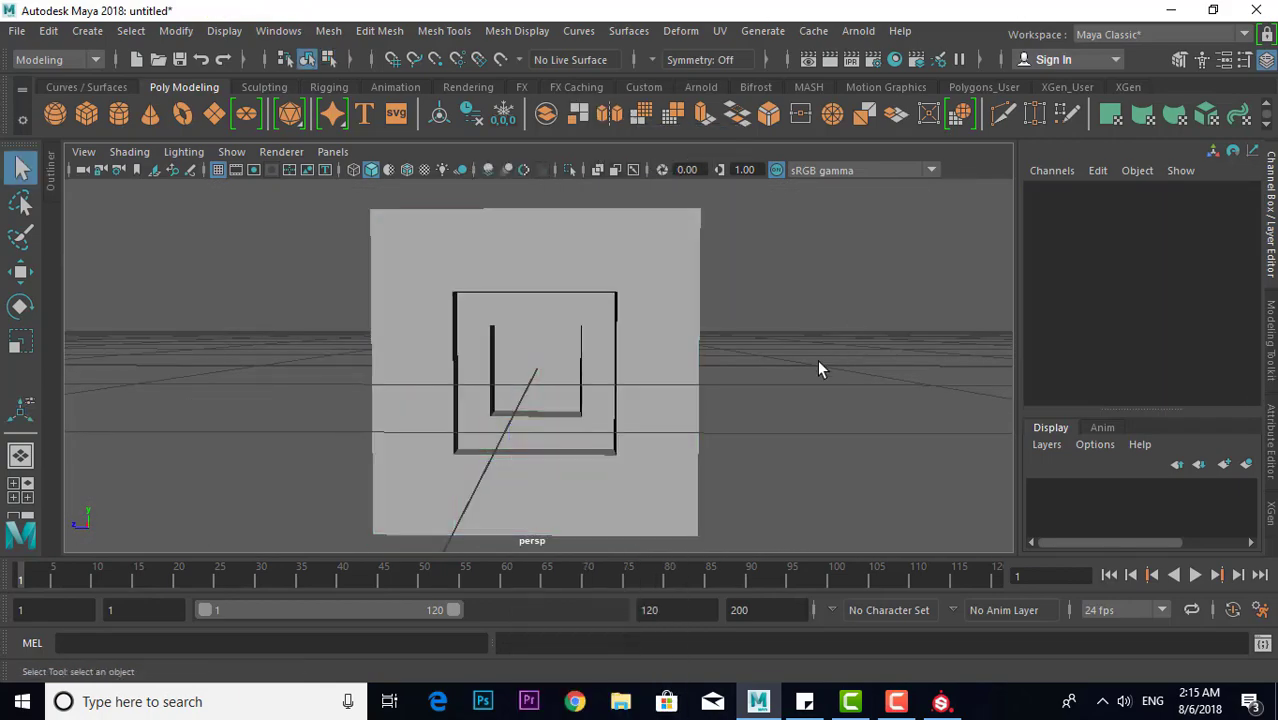
pyautogui.moveTo(819, 366)
pyautogui.keyDown('alt'); pyautogui.mouseDown()
pyautogui.moveTo(567, 404)
pyautogui.moveTo(639, 449)
pyautogui.mouseUp(); pyautogui.keyUp('alt')
pyautogui.scroll(3, 559, 393)
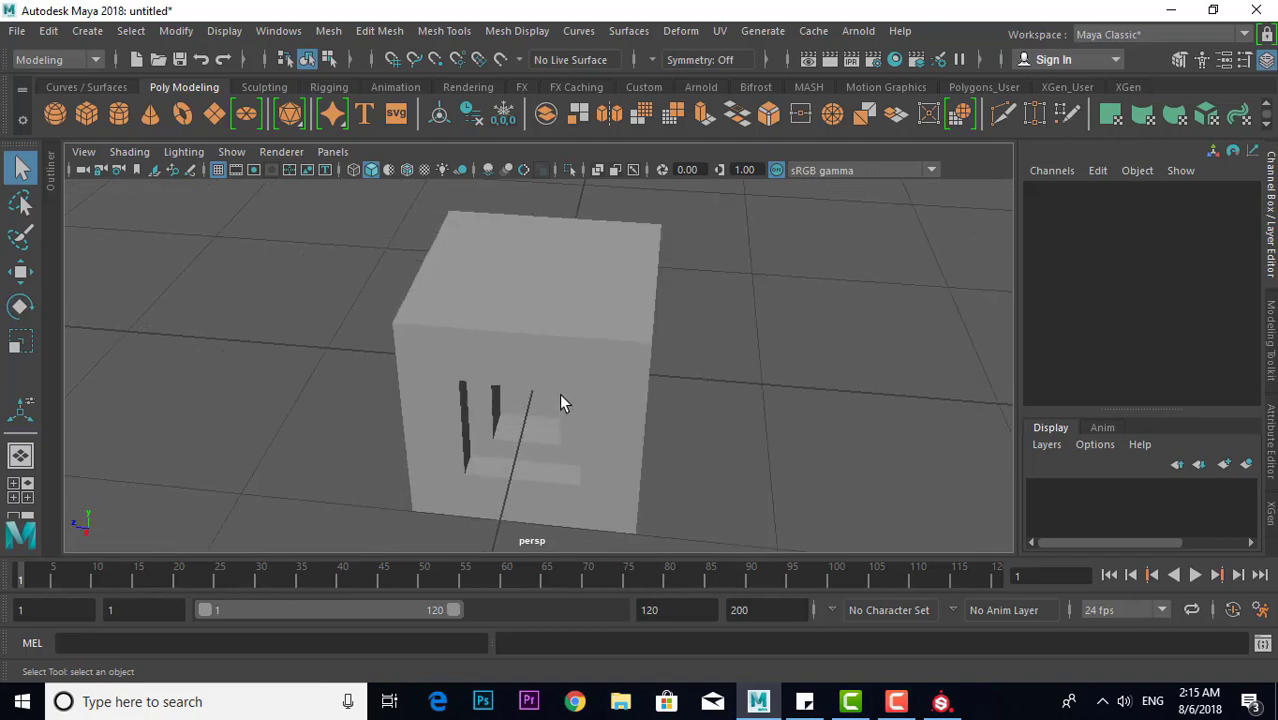
pyautogui.scroll(2, 636, 345)
pyautogui.click(636, 355)
pyautogui.keyDown('alt'); pyautogui.moveTo(743, 373); pyautogui.dragTo(642, 400); pyautogui.keyUp('alt')
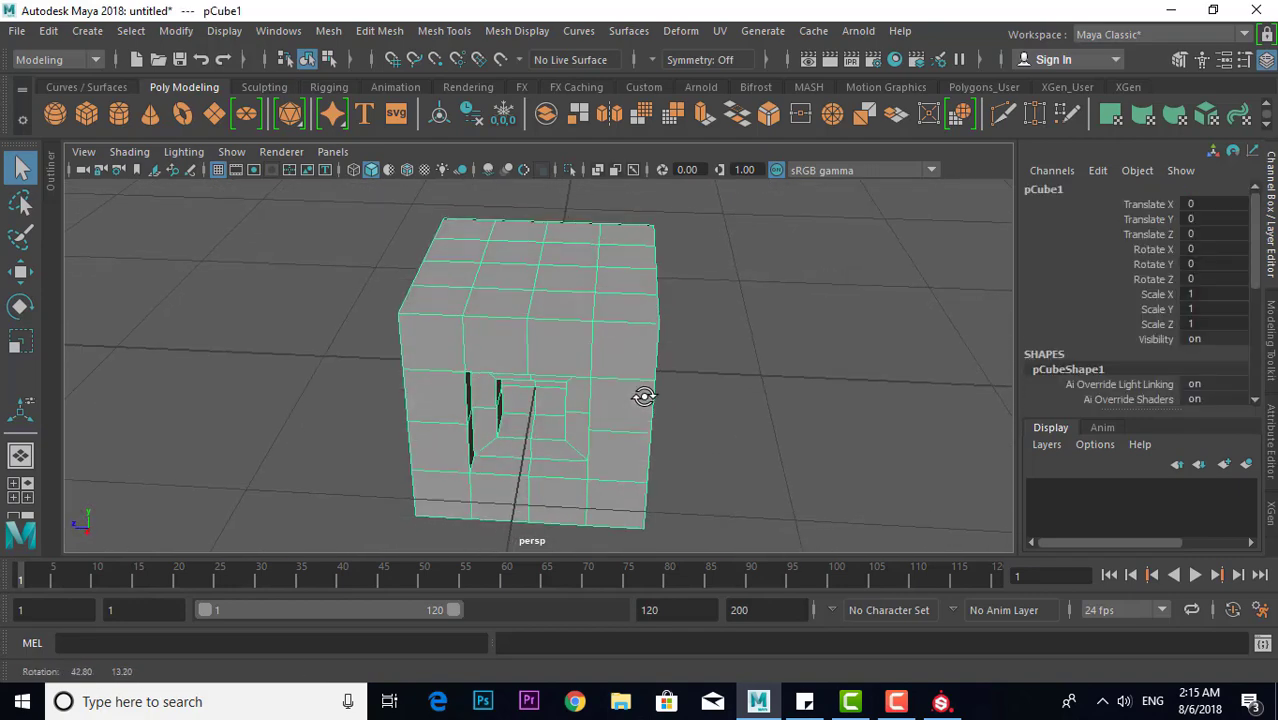
# Select the cube's top faces and extrude them upward
pyautogui.moveTo(545, 258); pyautogui.dragTo(548, 213, button='right')
pyautogui.click(566, 262)
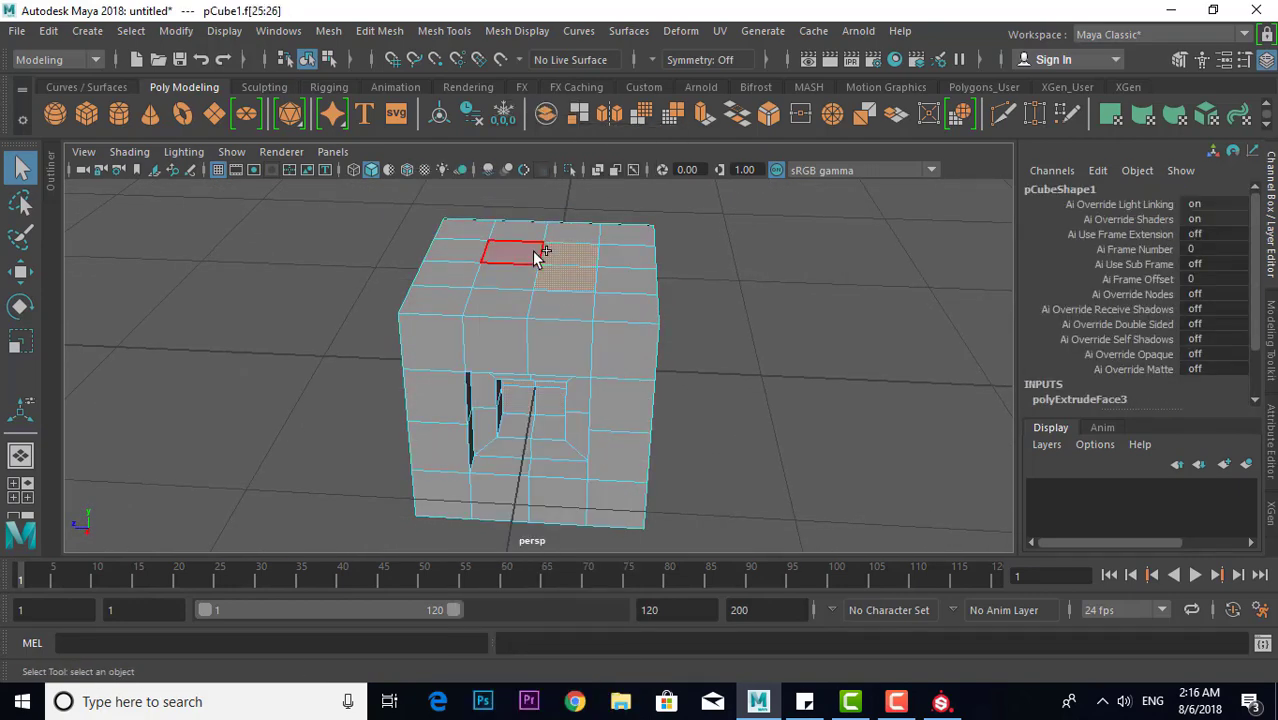
pyautogui.hotkey('ctrl', 'e')
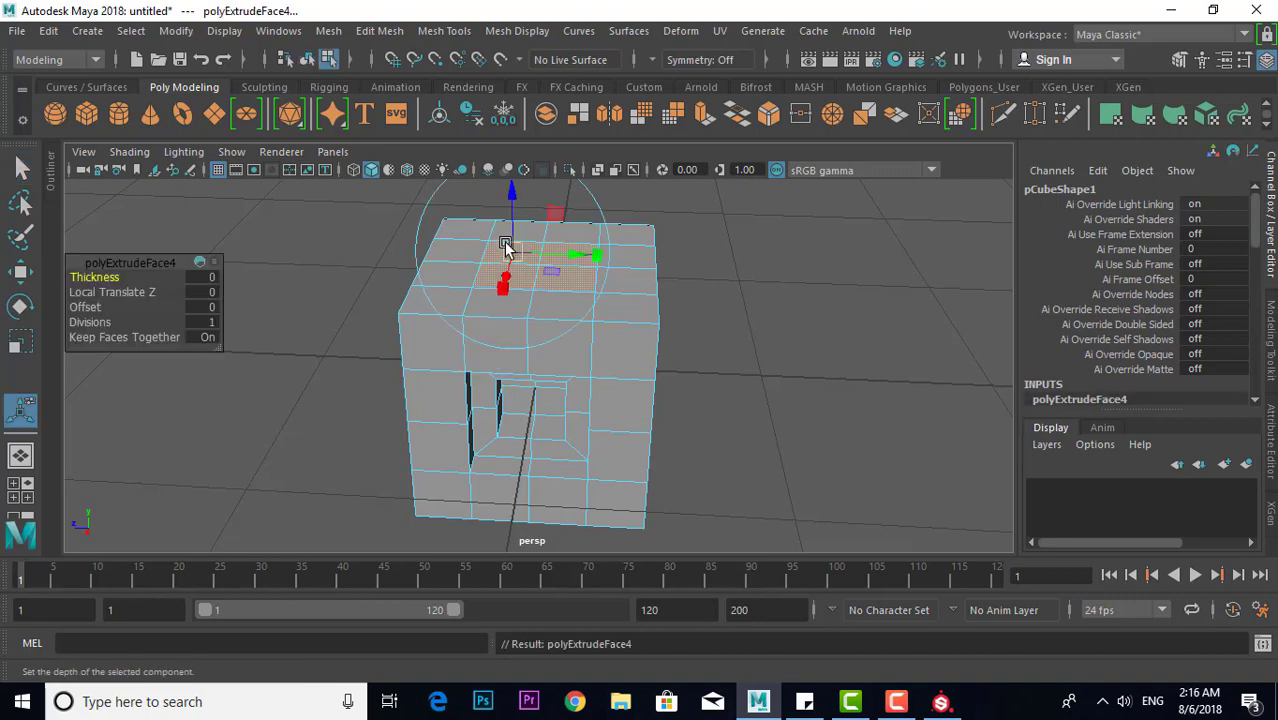
pyautogui.moveTo(505, 242); pyautogui.dragTo(546, 282)
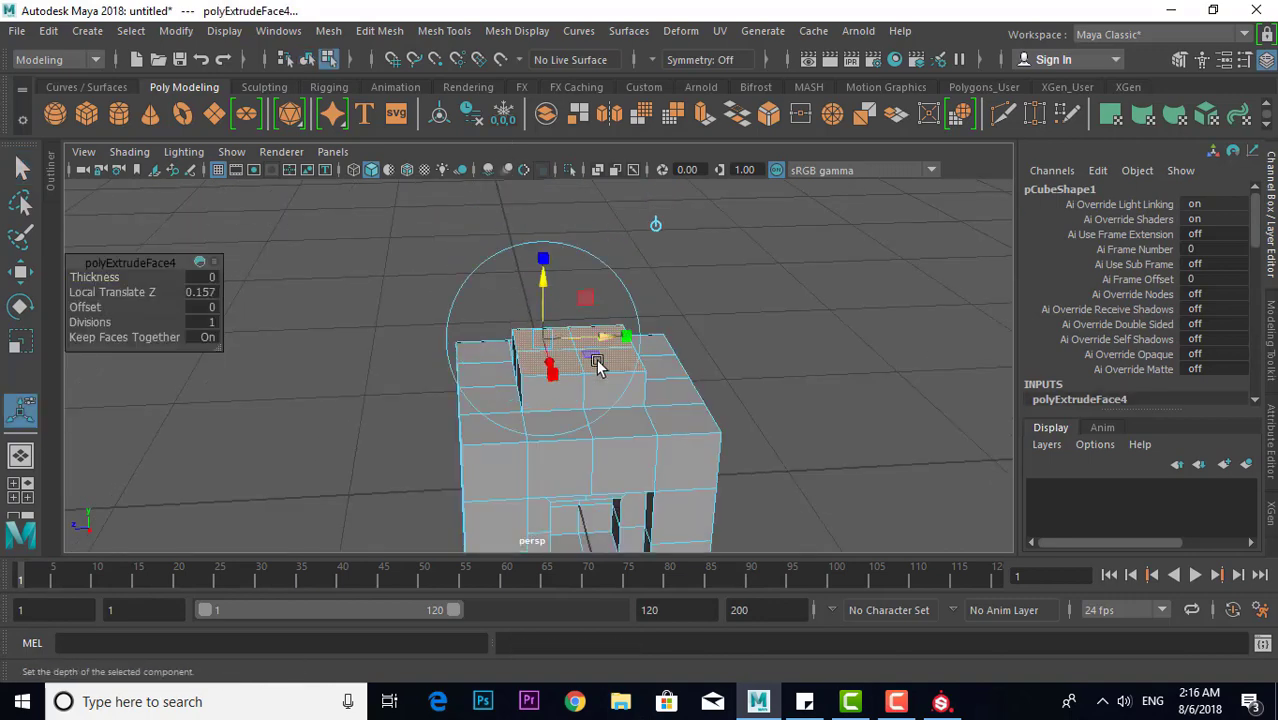
# Extrude the top faces again, shrinking and pulling them up into a second step
pyautogui.keyDown('alt'); pyautogui.moveTo(597, 365); pyautogui.dragTo(565, 395); pyautogui.keyUp('alt')
pyautogui.keyDown('shift'); pyautogui.click(565, 395); pyautogui.keyUp('shift')
pyautogui.hotkey('ctrl', 'e')
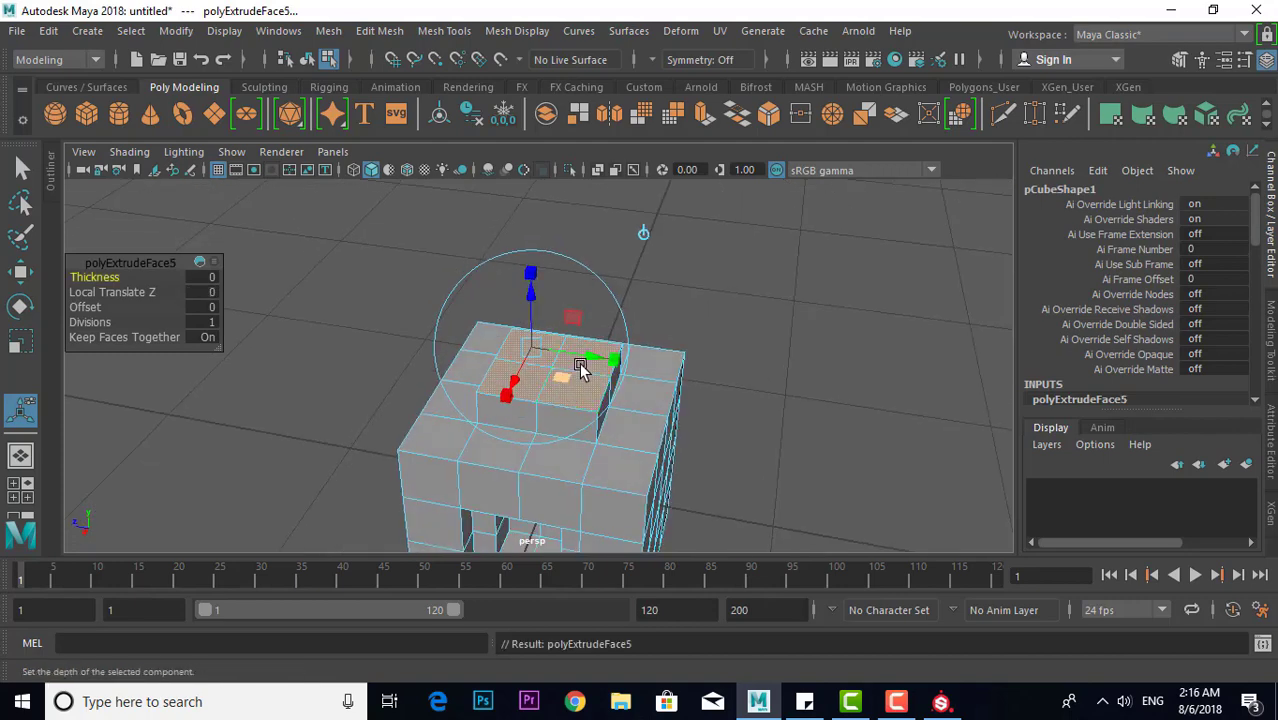
pyautogui.moveTo(531, 345); pyautogui.dragTo(548, 333)
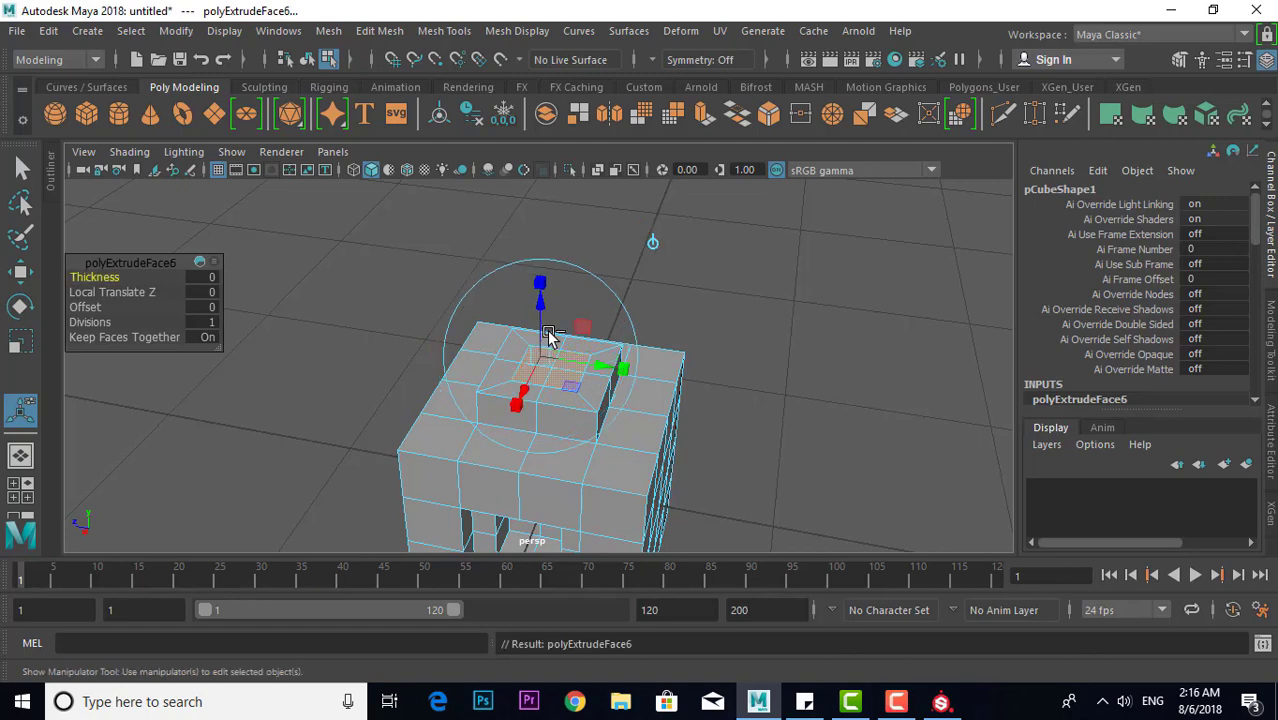
pyautogui.hotkey('ctrl', 'e')
pyautogui.moveTo(545, 320)
pyautogui.mouseDown()
pyautogui.moveTo(532, 278)
pyautogui.moveTo(640, 312)
pyautogui.mouseUp()
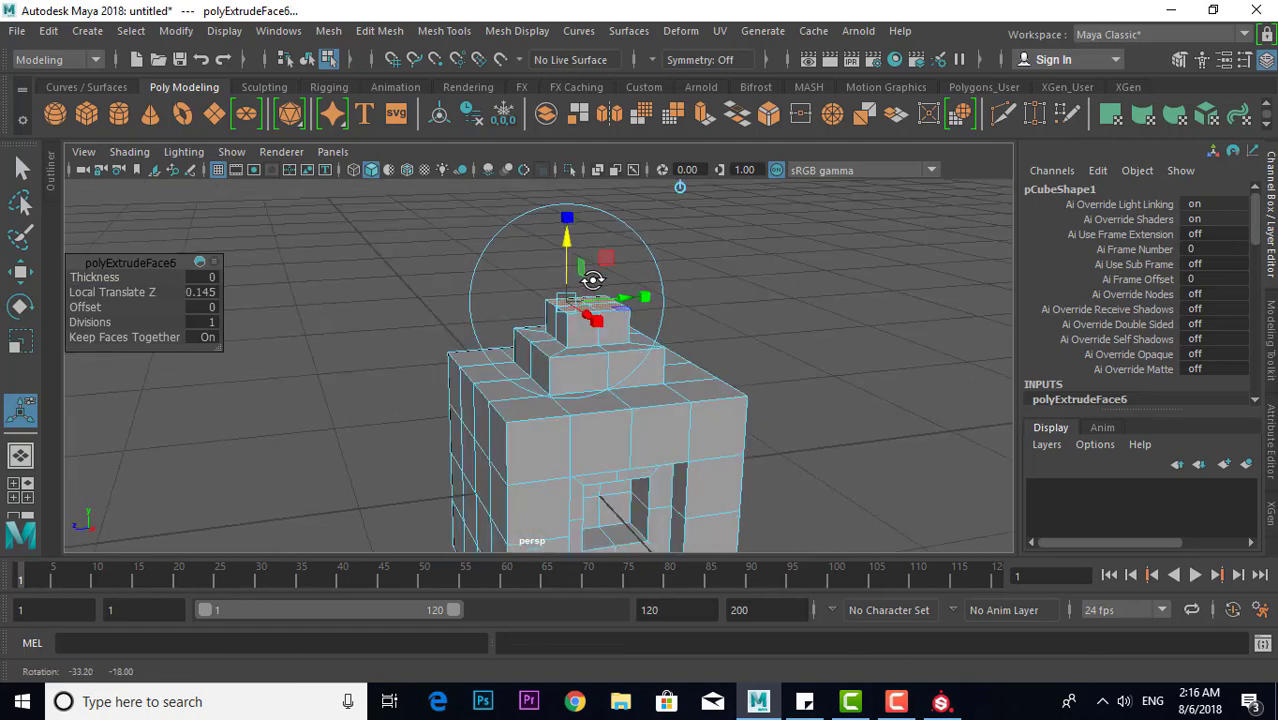
# Return to object mode and move the whole cube upward
pyautogui.moveTo(633, 180); pyautogui.dragTo(642, 137, button='right')
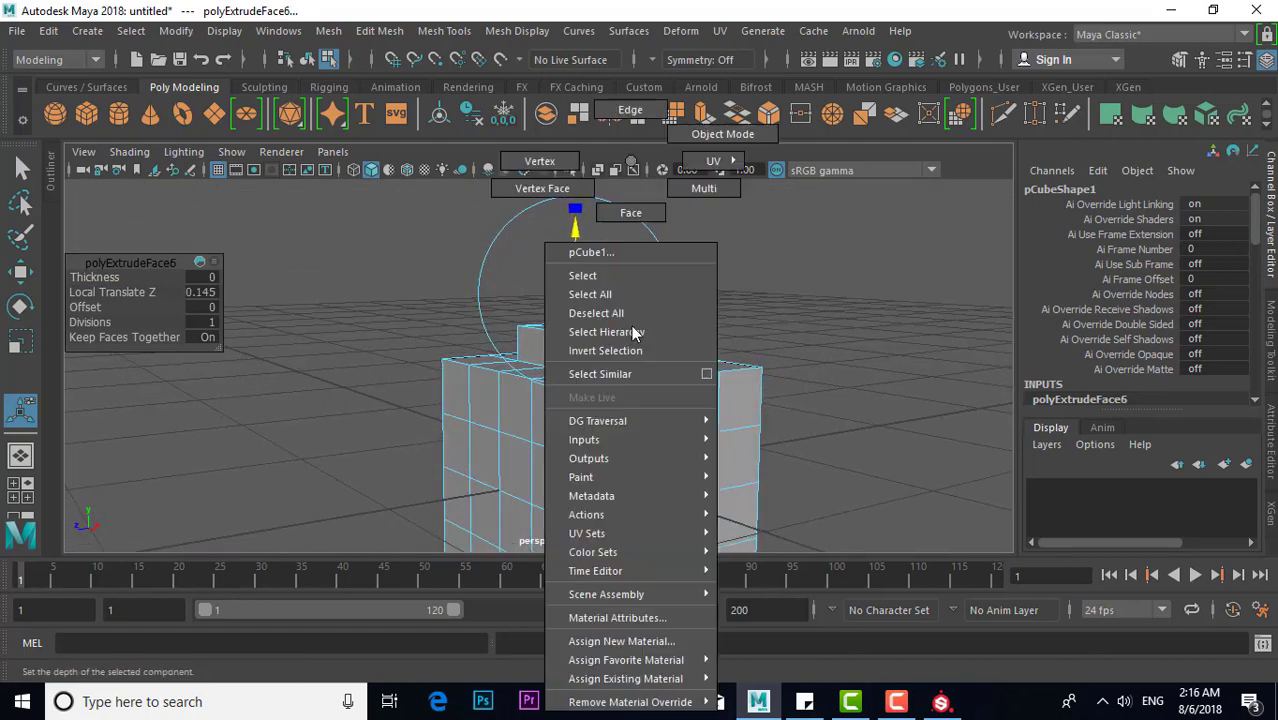
pyautogui.click(781, 302)
pyautogui.scroll(-3, 770, 330)
pyautogui.moveTo(765, 353)
pyautogui.keyDown('alt'); pyautogui.mouseDown()
pyautogui.moveTo(452, 503)
pyautogui.moveTo(656, 326)
pyautogui.mouseUp(); pyautogui.keyUp('alt')
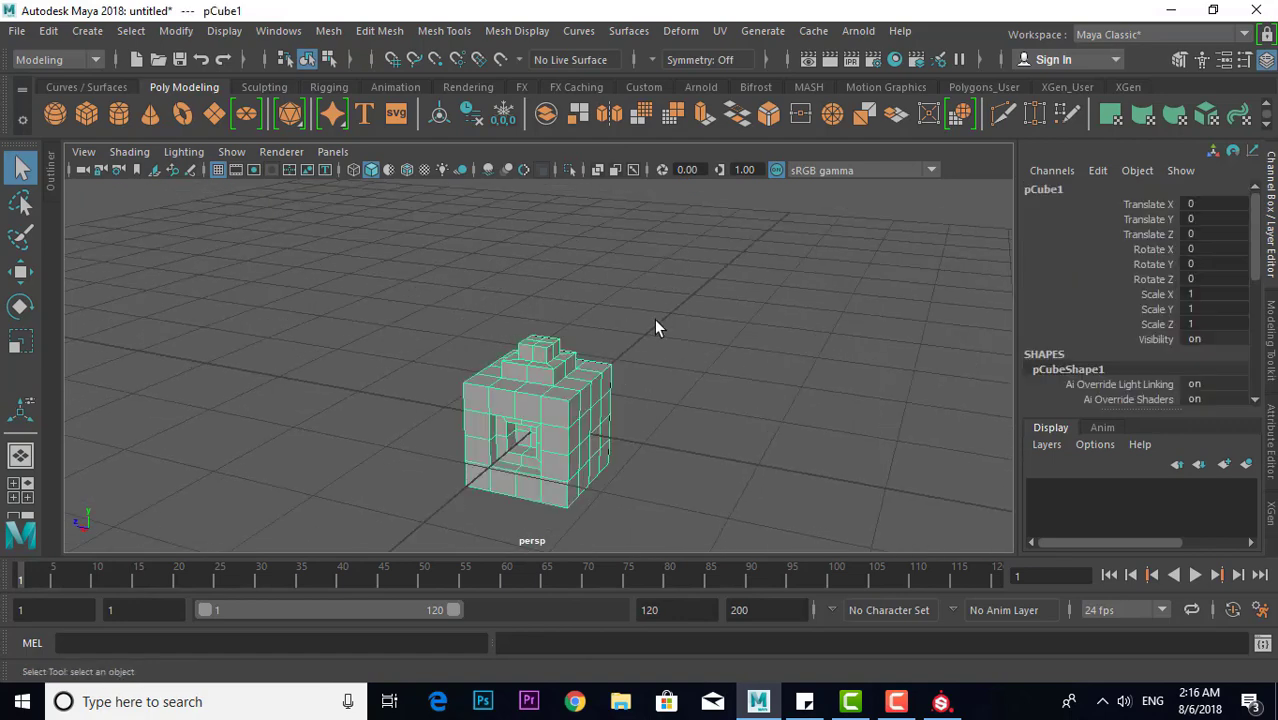
pyautogui.press('w')
pyautogui.moveTo(534, 333)
pyautogui.mouseDown()
pyautogui.moveTo(516, 240)
pyautogui.moveTo(645, 330)
pyautogui.moveTo(599, 323)
pyautogui.moveTo(562, 230)
pyautogui.moveTo(548, 363)
pyautogui.mouseUp()
# Orbit the camera higher over the cube and switch the shelf to the Custom set
pyautogui.scroll(3, 585, 434)
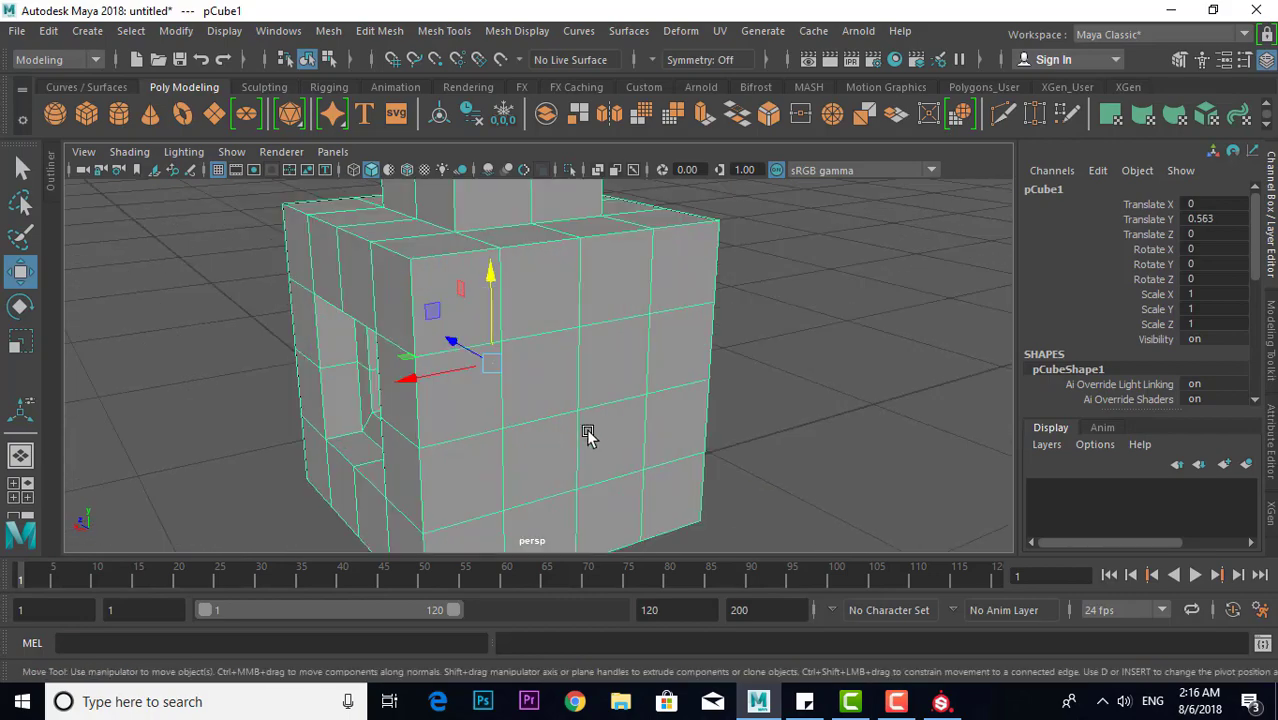
pyautogui.moveTo(585, 434)
pyautogui.keyDown('alt'); pyautogui.mouseDown()
pyautogui.moveTo(857, 406)
pyautogui.moveTo(587, 423)
pyautogui.moveTo(747, 422)
pyautogui.moveTo(302, 422)
pyautogui.moveTo(476, 428)
pyautogui.moveTo(569, 385)
pyautogui.moveTo(824, 422)
pyautogui.moveTo(736, 394)
pyautogui.mouseUp(); pyautogui.keyUp('alt')
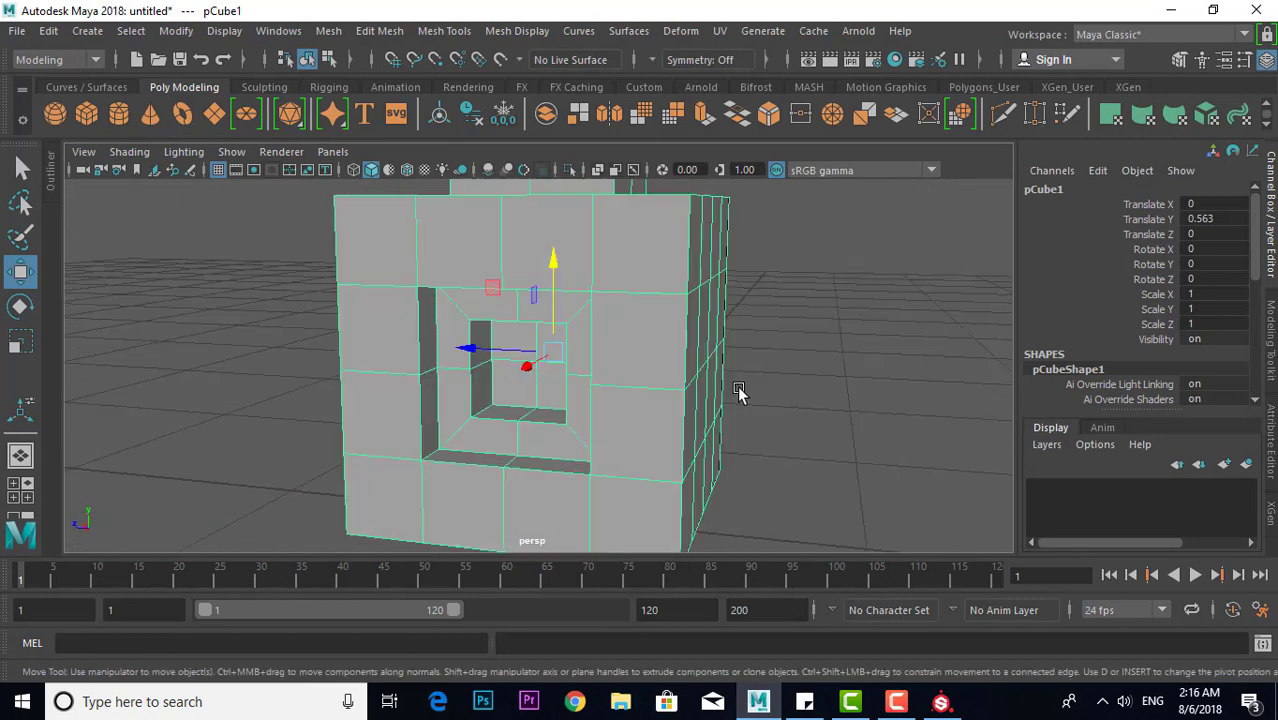
pyautogui.scroll(-3, 740, 395)
pyautogui.keyDown('alt'); pyautogui.moveTo(522, 300); pyautogui.dragTo(685, 277); pyautogui.keyUp('alt')
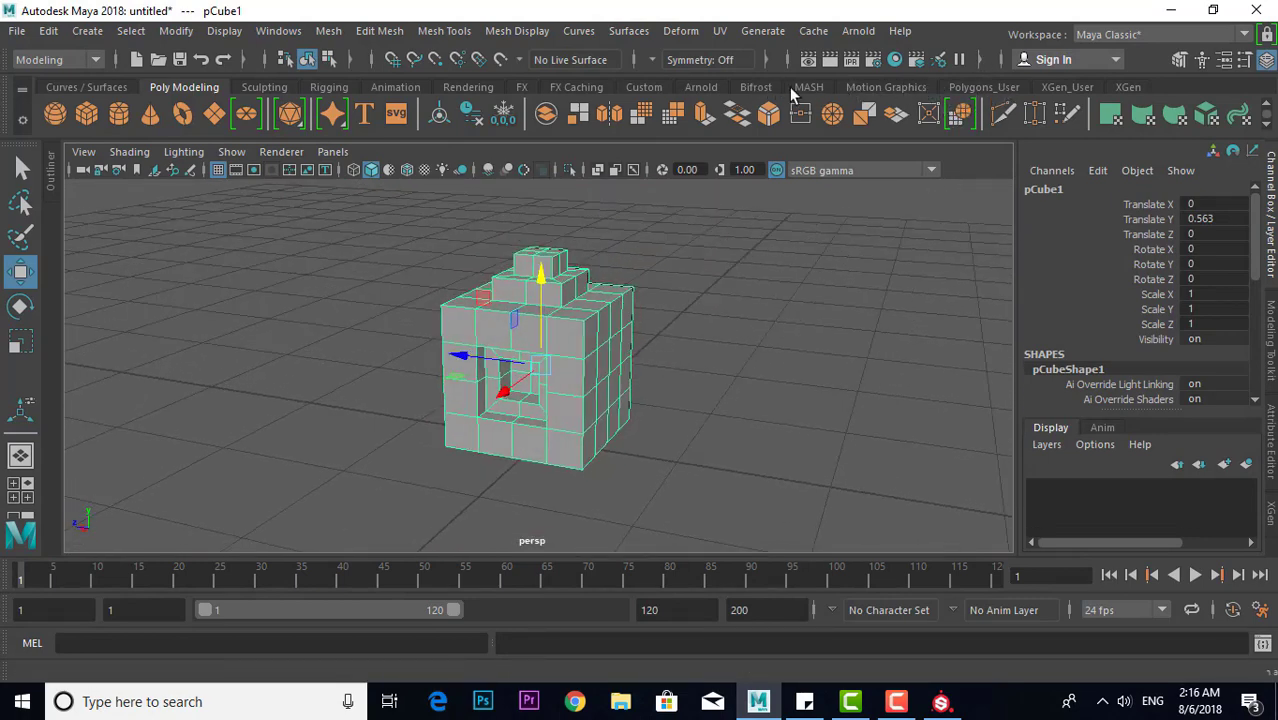
pyautogui.click(806, 87)
pyautogui.click(658, 87)
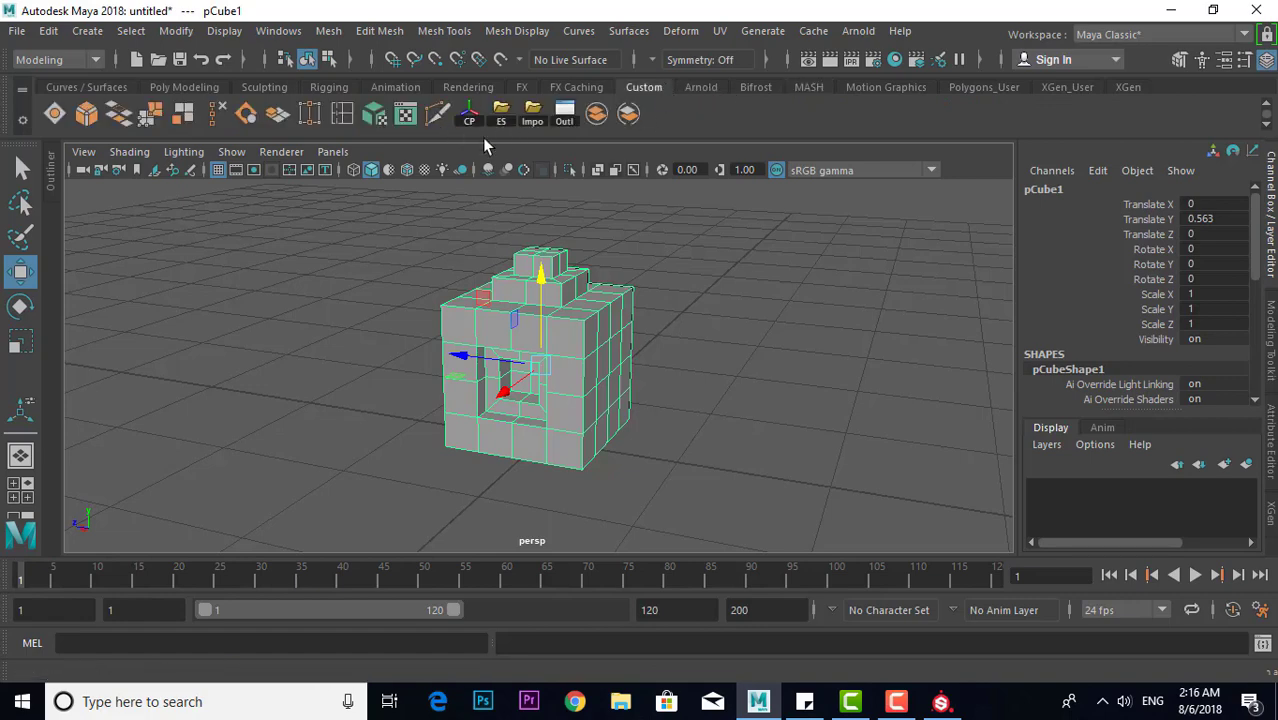
# Open the UV Editor, apply Automatic projection to pCube1, and select a UV face
pyautogui.click(399, 126)
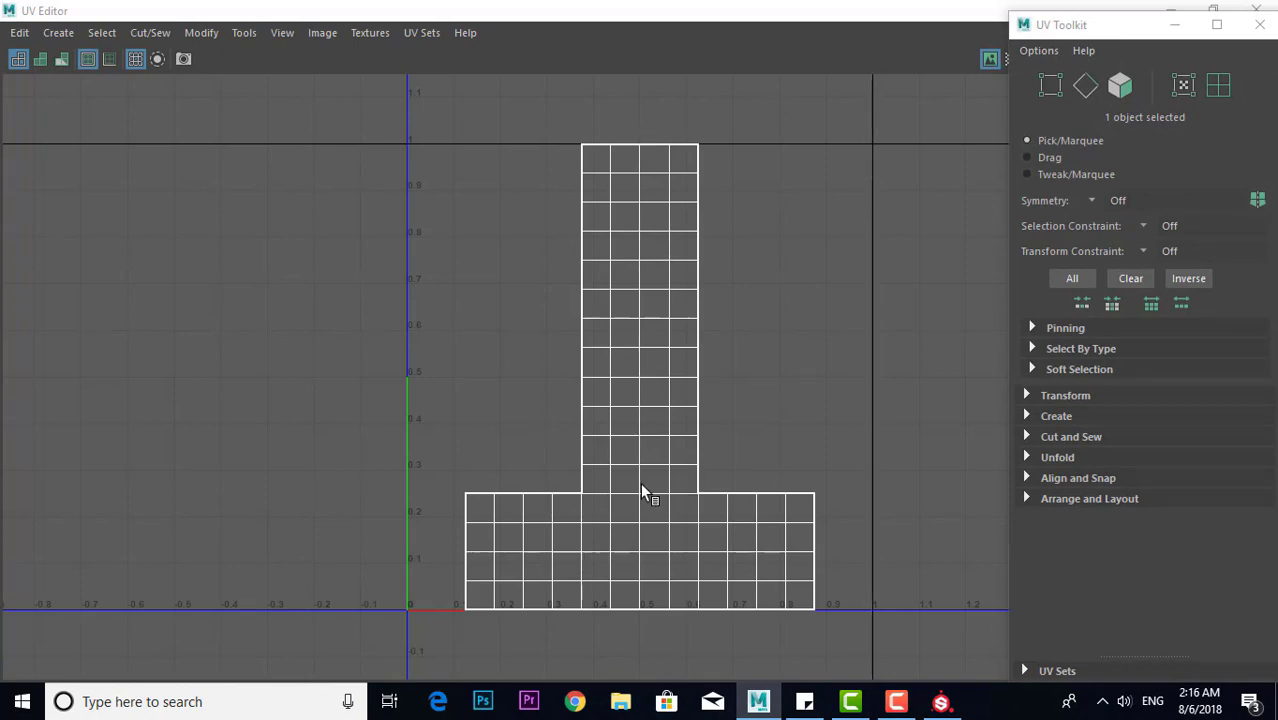
pyautogui.moveTo(600, 15)
pyautogui.mouseDown()
pyautogui.moveTo(721, 340)
pyautogui.moveTo(742, 300)
pyautogui.moveTo(742, 244)
pyautogui.mouseUp()
pyautogui.click(374, 116)
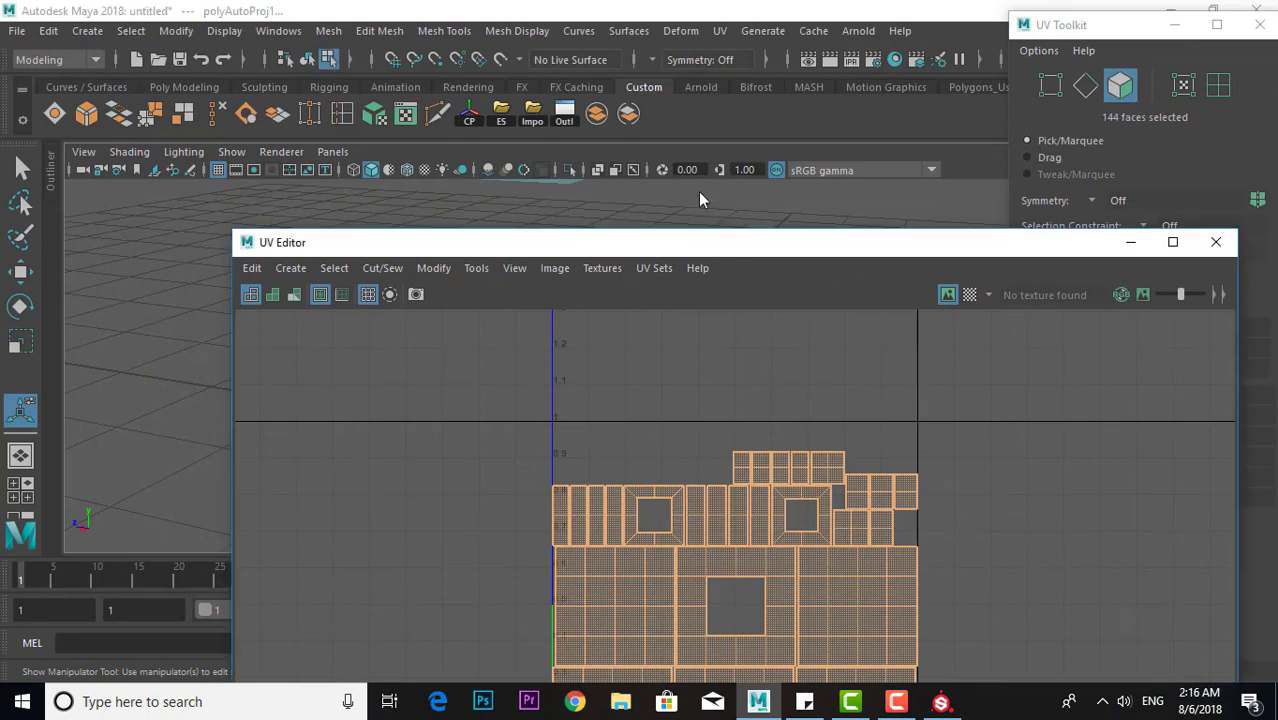
pyautogui.moveTo(735, 245); pyautogui.dragTo(652, 97)
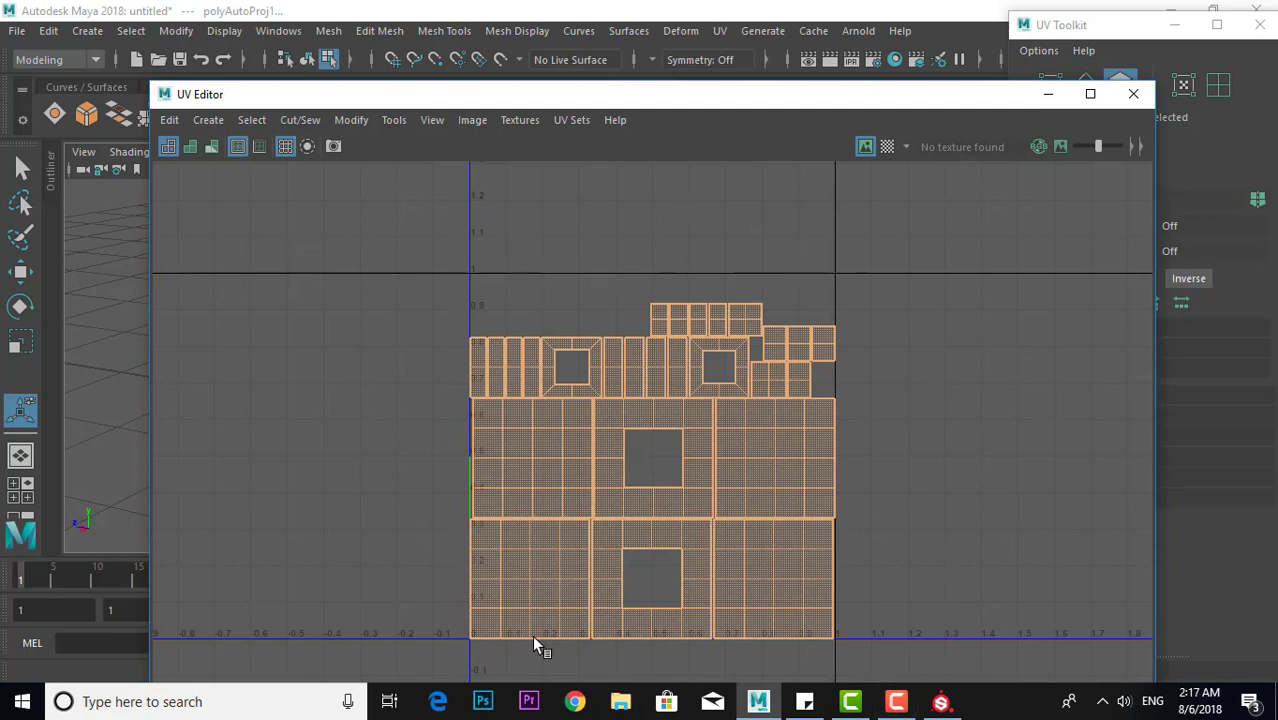
pyautogui.press('F11')
pyautogui.click(786, 412)
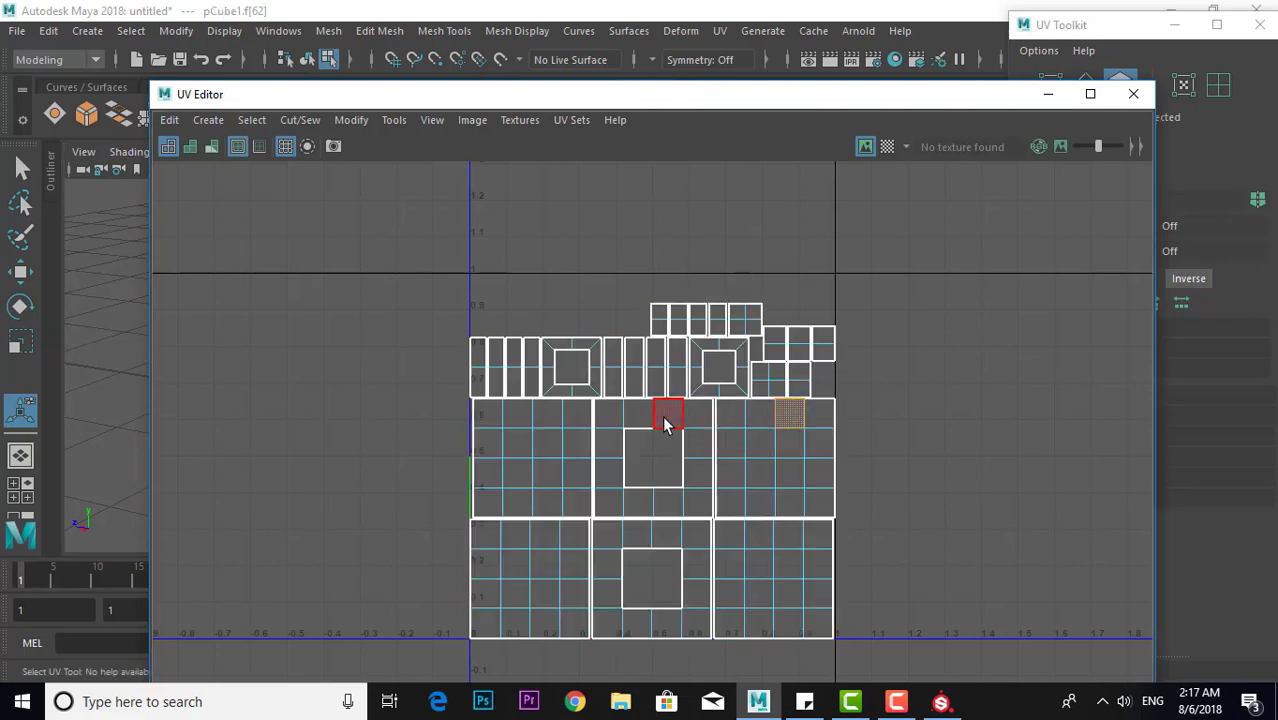
pyautogui.click(667, 417)
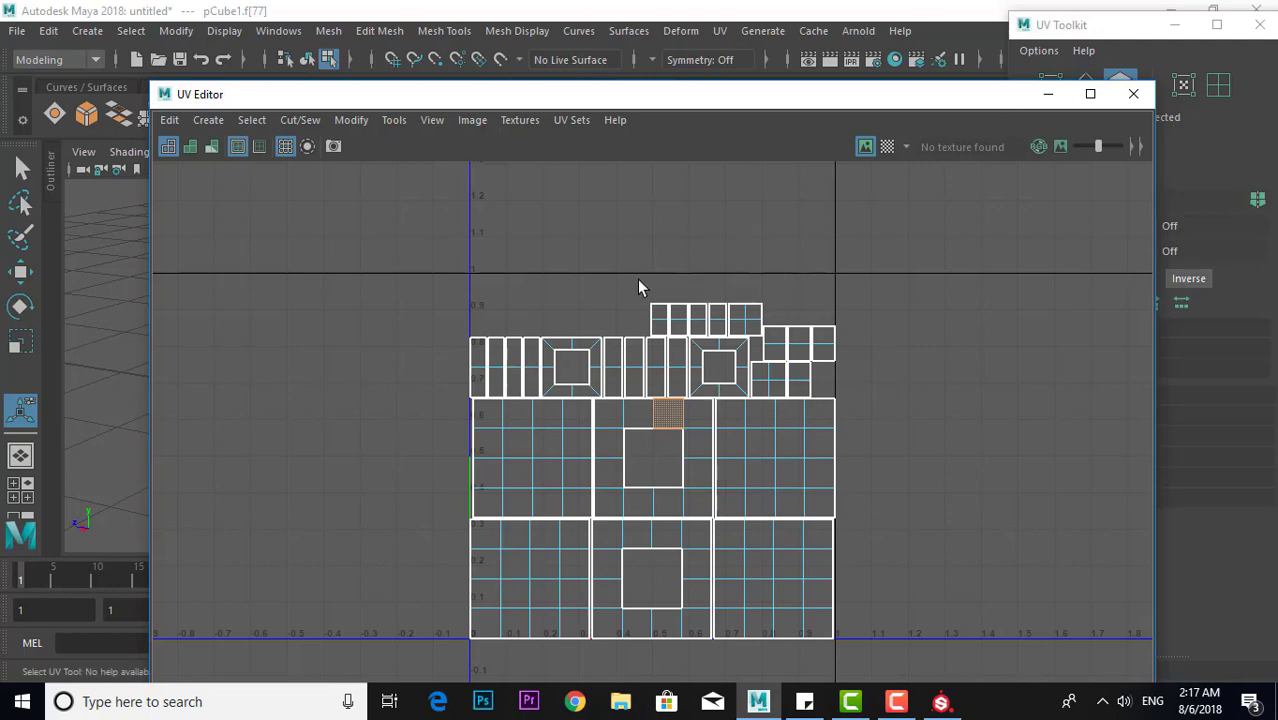
# Switch to UV shell selection and select every shell in the upper row
pyautogui.scroll(2, 845, 445)
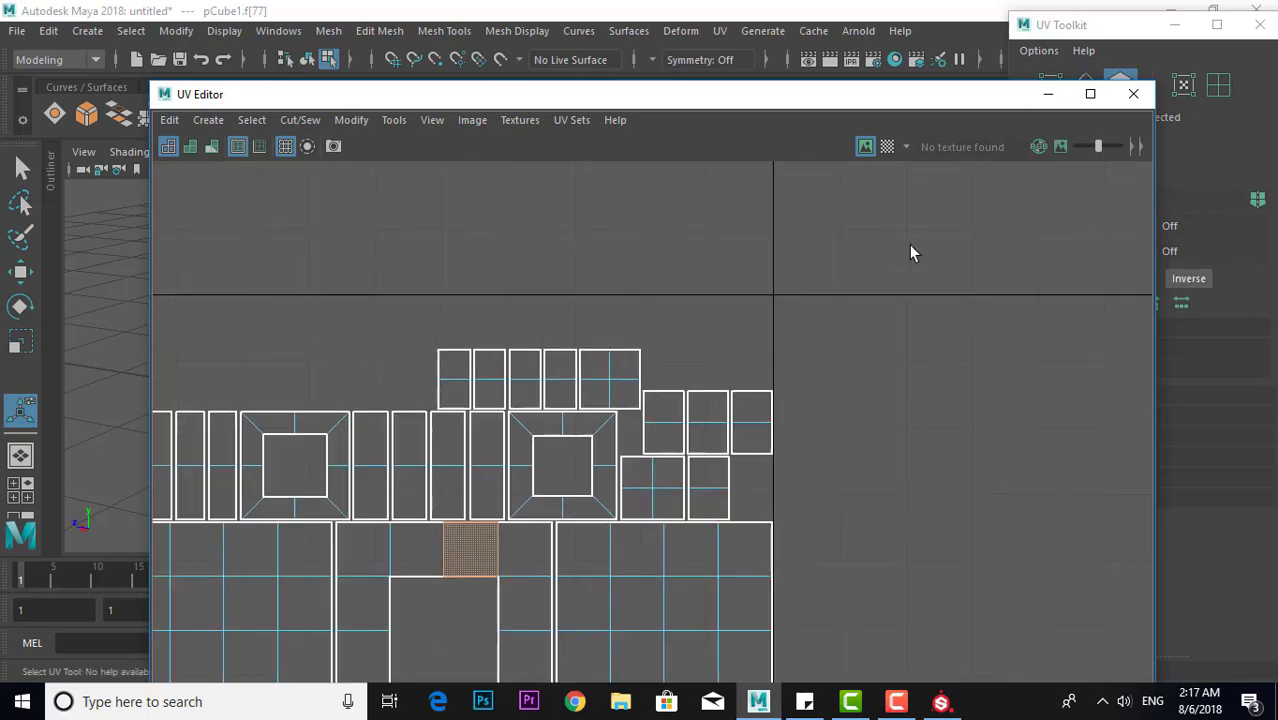
pyautogui.scroll(1, 790, 358)
pyautogui.keyDown('alt'); pyautogui.moveTo(545, 329); pyautogui.dragTo(484, 385, button='middle'); pyautogui.keyUp('alt')
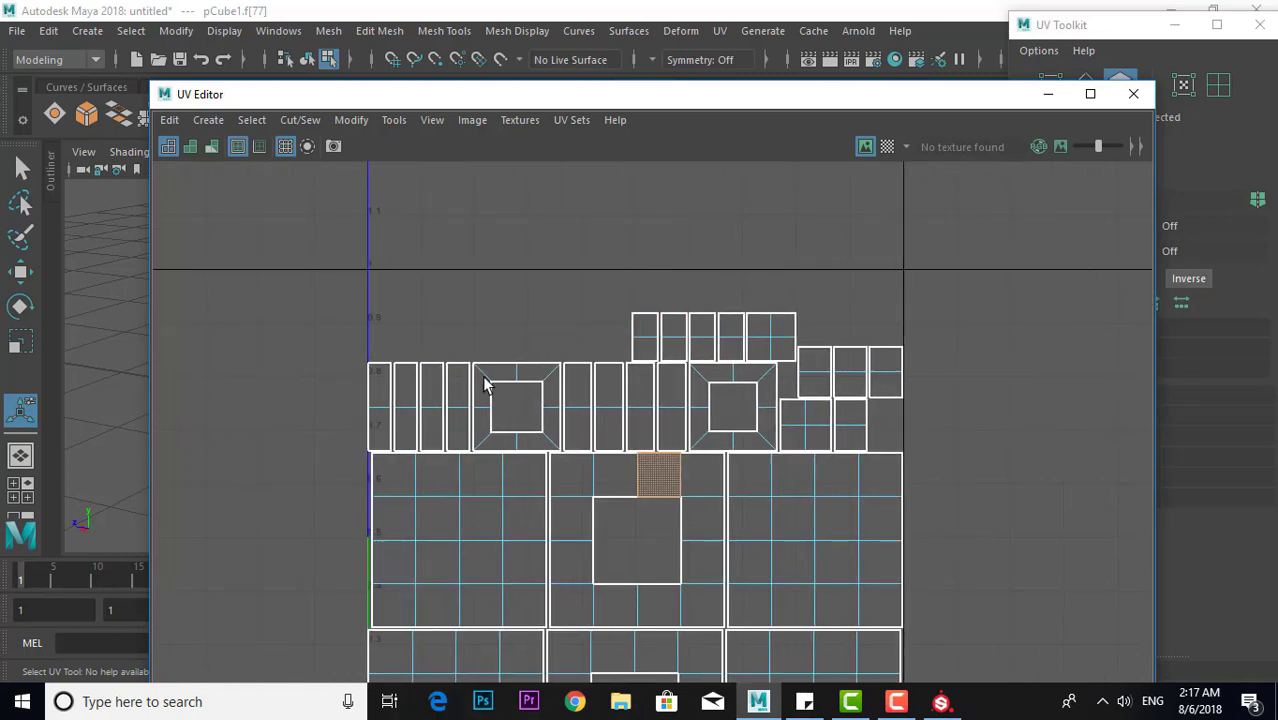
pyautogui.moveTo(330, 418); pyautogui.dragTo(593, 342)
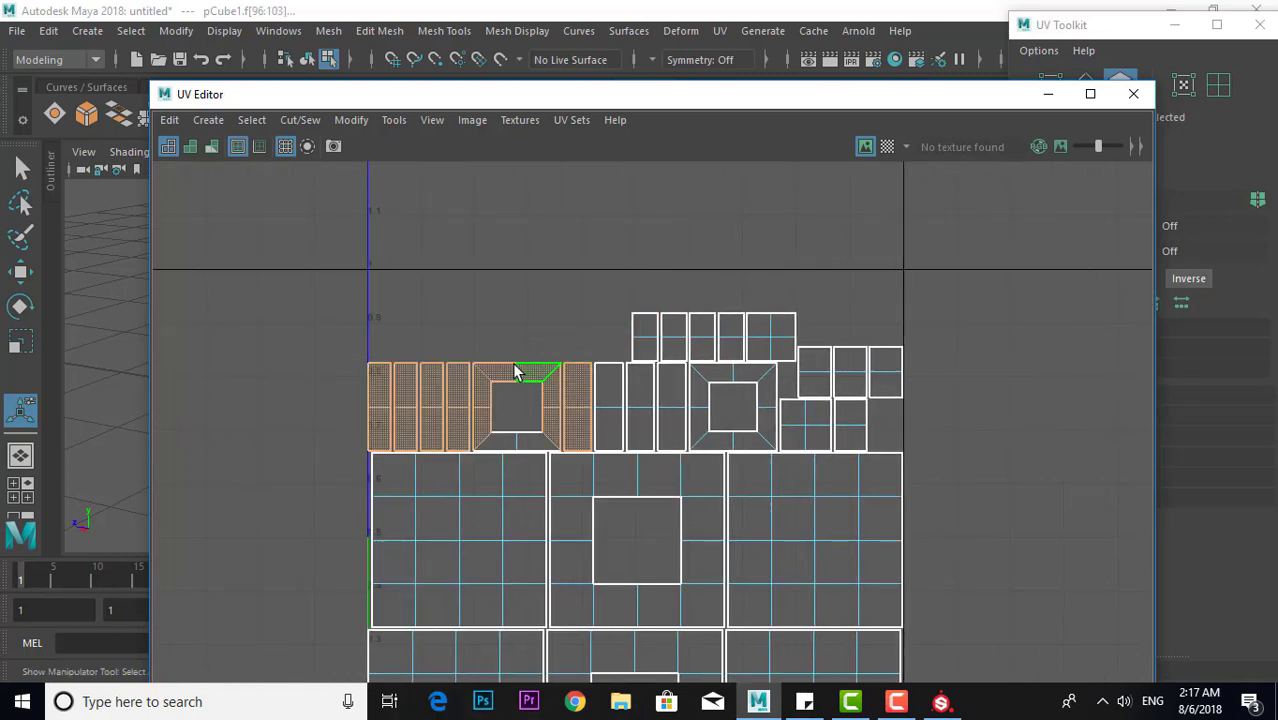
pyautogui.moveTo(907, 433); pyautogui.dragTo(360, 281)
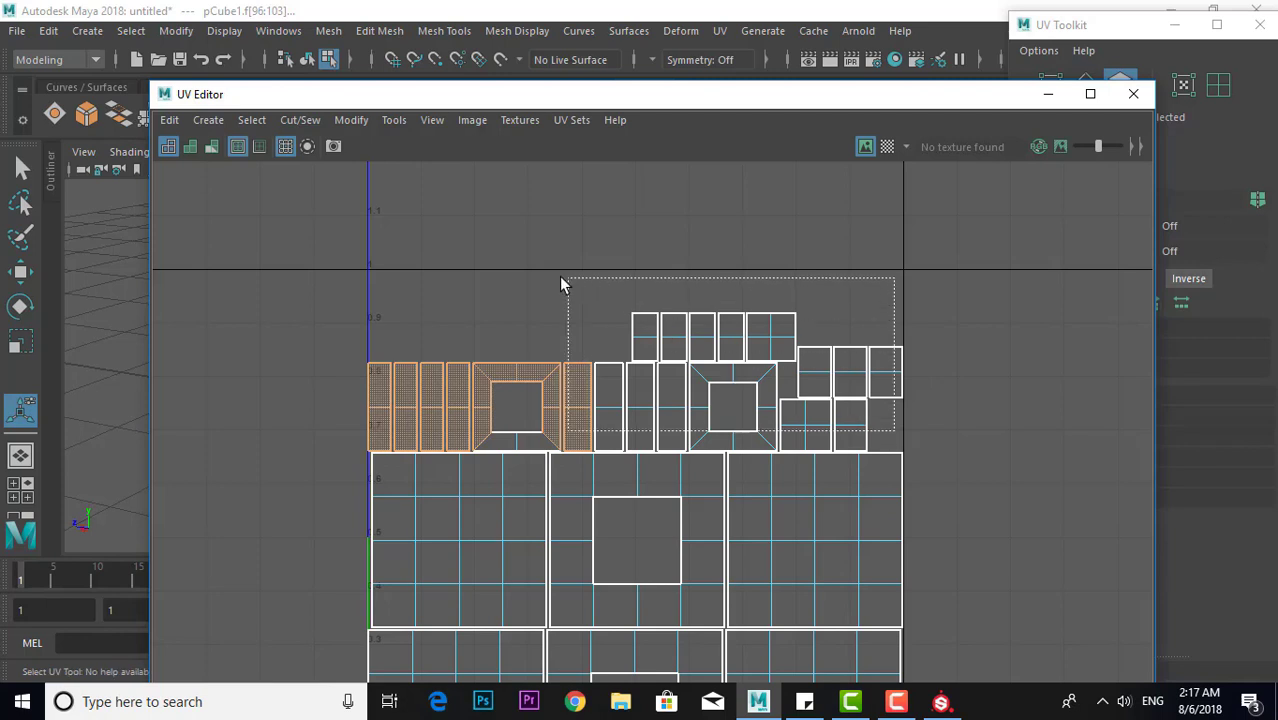
pyautogui.click(927, 390)
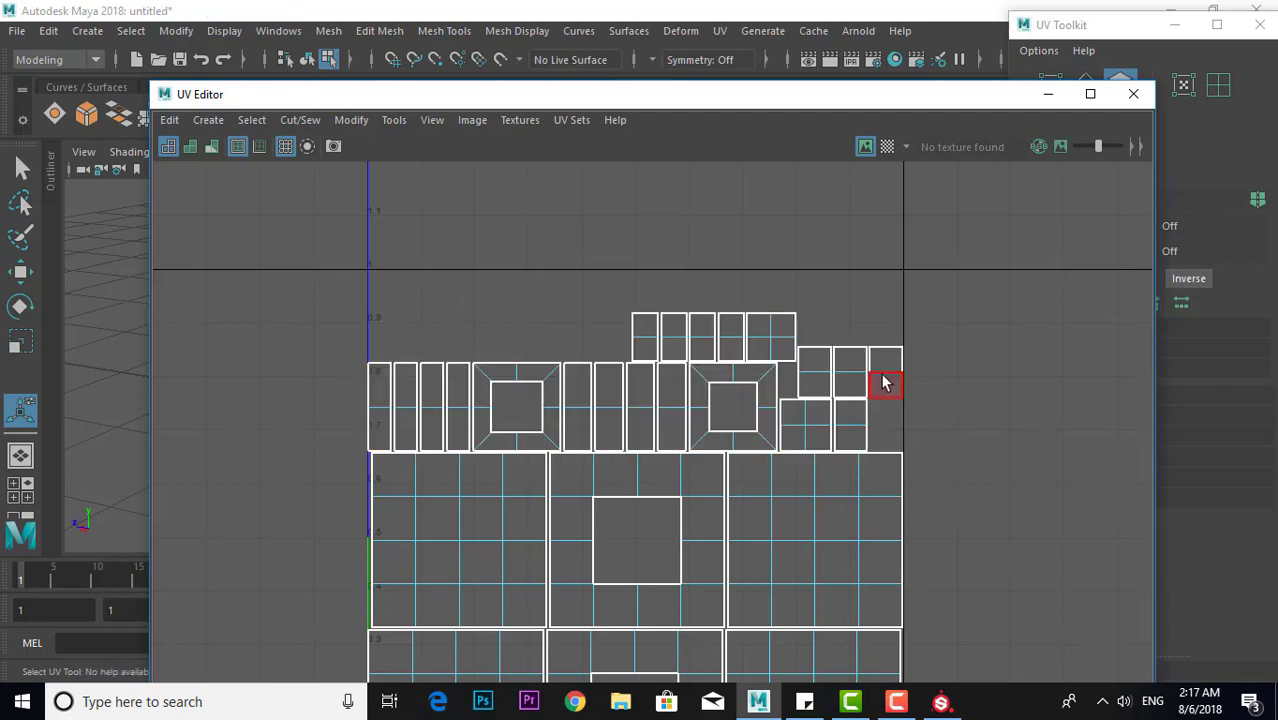
pyautogui.moveTo(927, 410); pyautogui.dragTo(880, 330)
pyautogui.moveTo(894, 357); pyautogui.dragTo(557, 200, button='right')
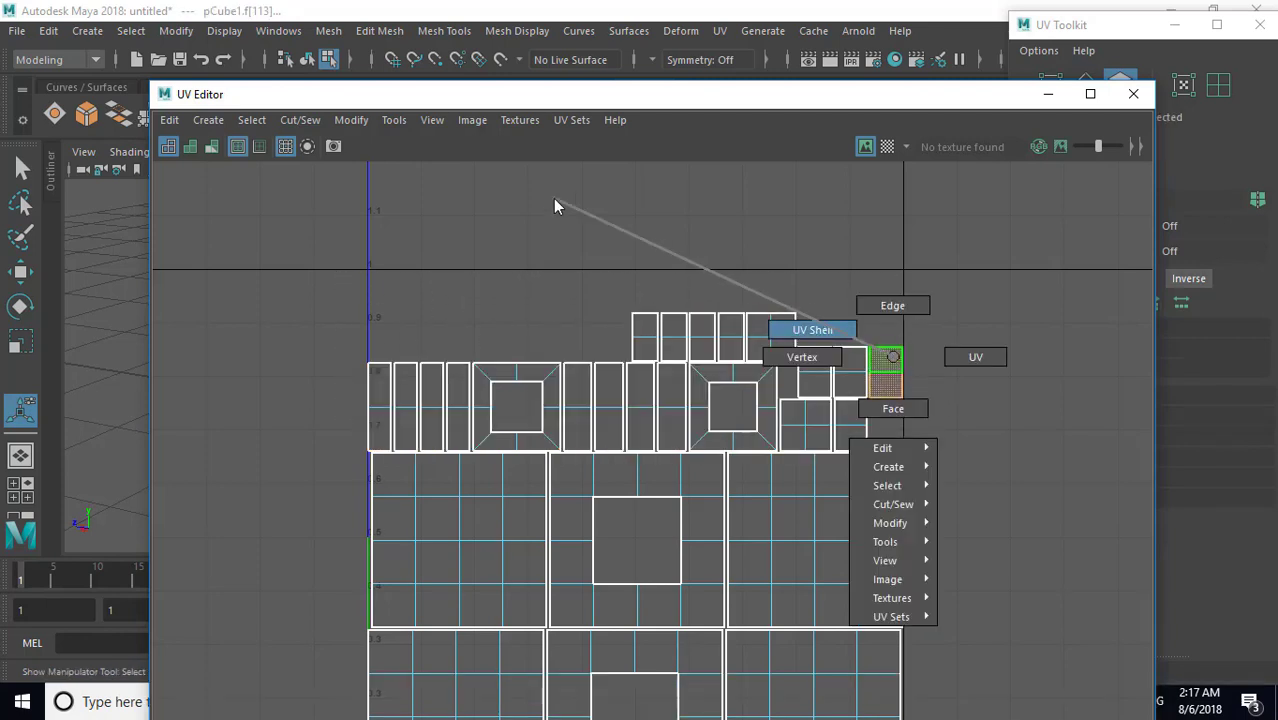
pyautogui.moveTo(917, 402); pyautogui.dragTo(850, 325)
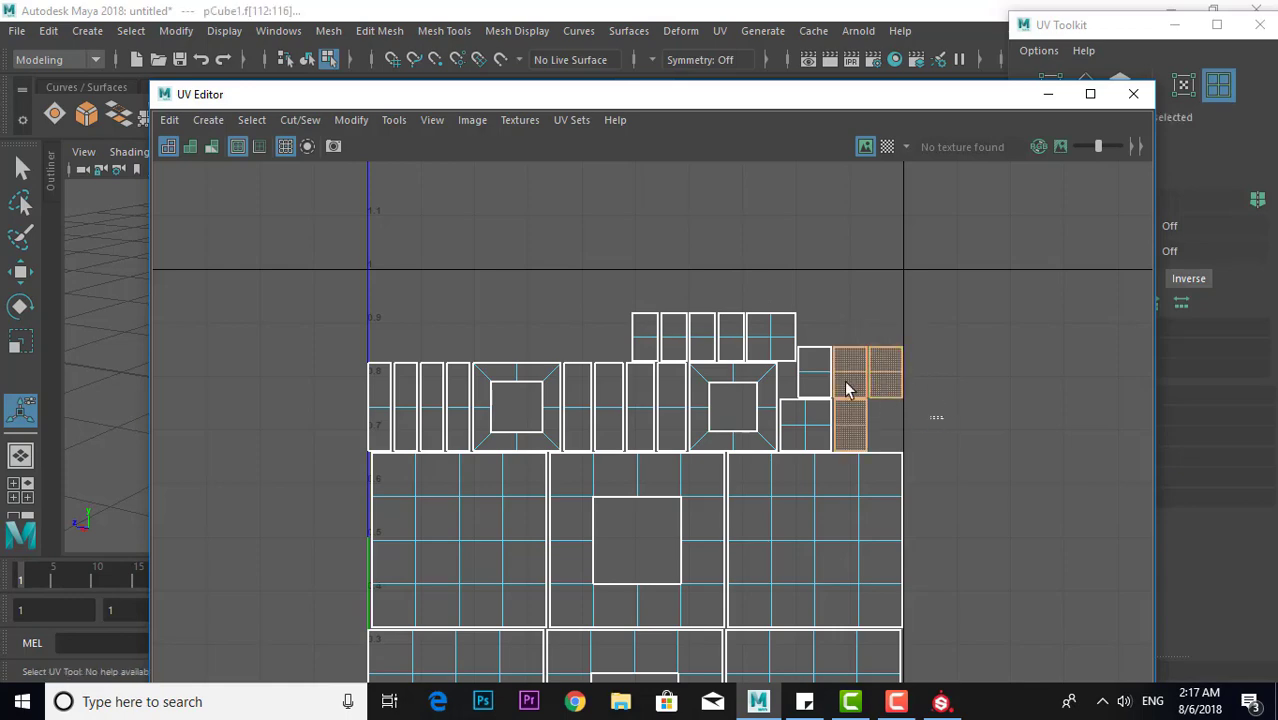
pyautogui.moveTo(935, 415); pyautogui.dragTo(305, 282)
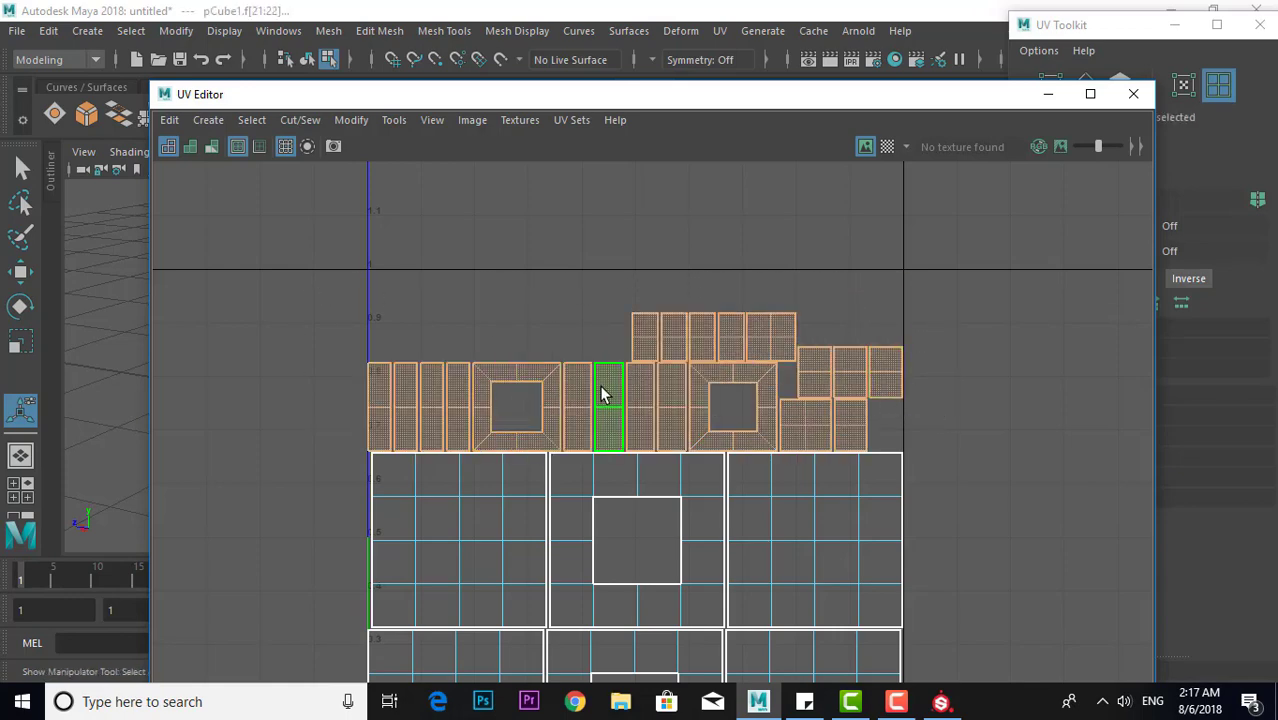
# Scale the upper-row shells up, then scale them narrower to fit
pyautogui.press('r')
pyautogui.moveTo(645, 385)
pyautogui.mouseDown()
pyautogui.moveTo(676, 377)
pyautogui.moveTo(641, 325)
pyautogui.mouseUp()
pyautogui.press('w')
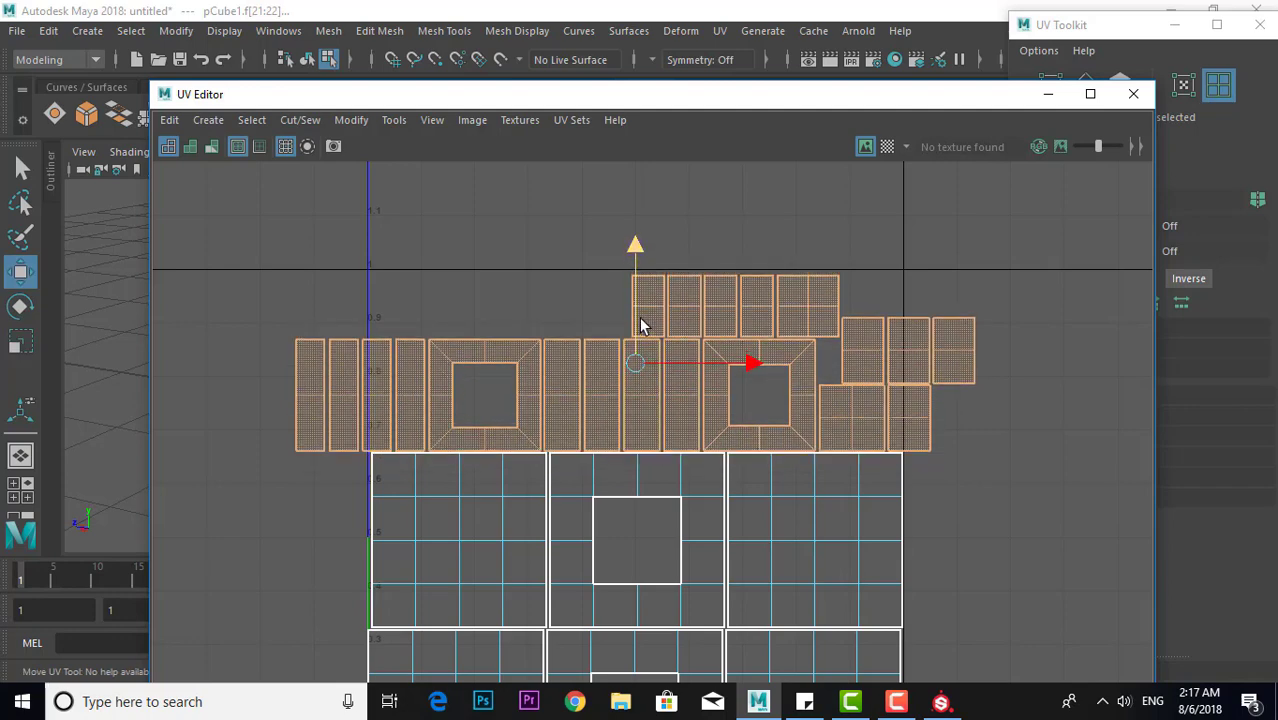
pyautogui.press('r')
pyautogui.moveTo(633, 362); pyautogui.dragTo(635, 365)
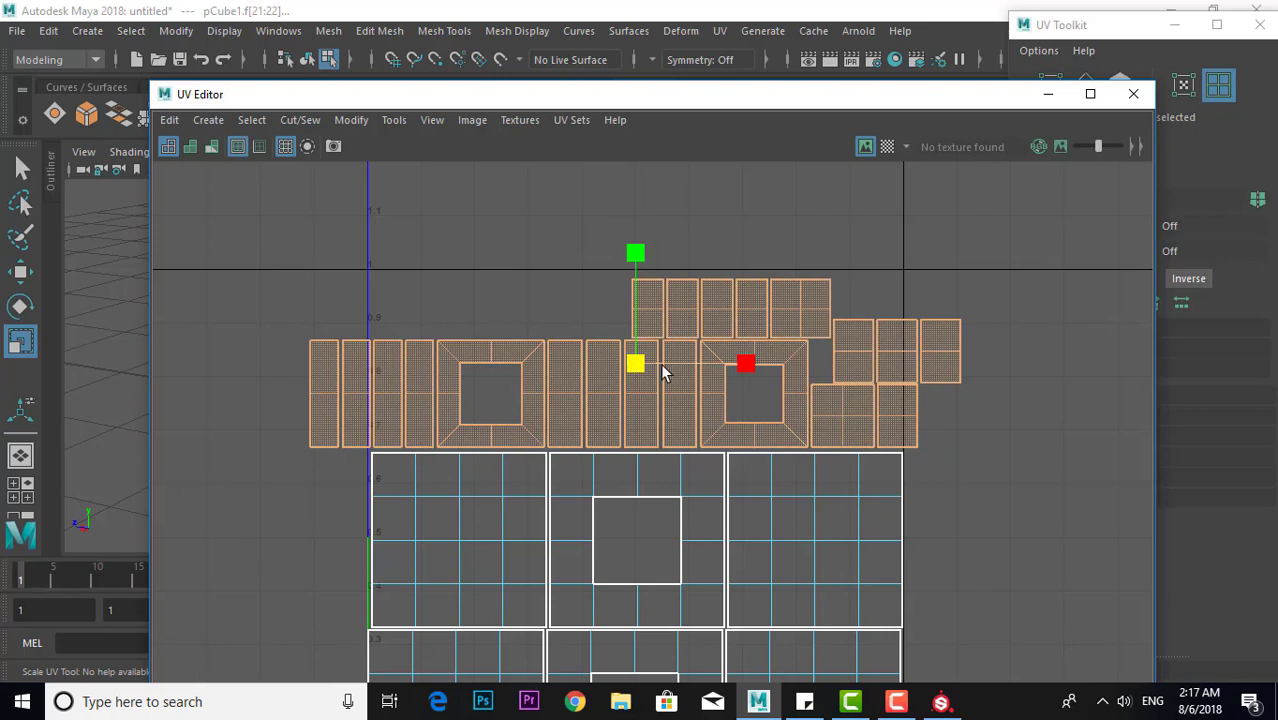
pyautogui.moveTo(636, 370); pyautogui.dragTo(633, 370)
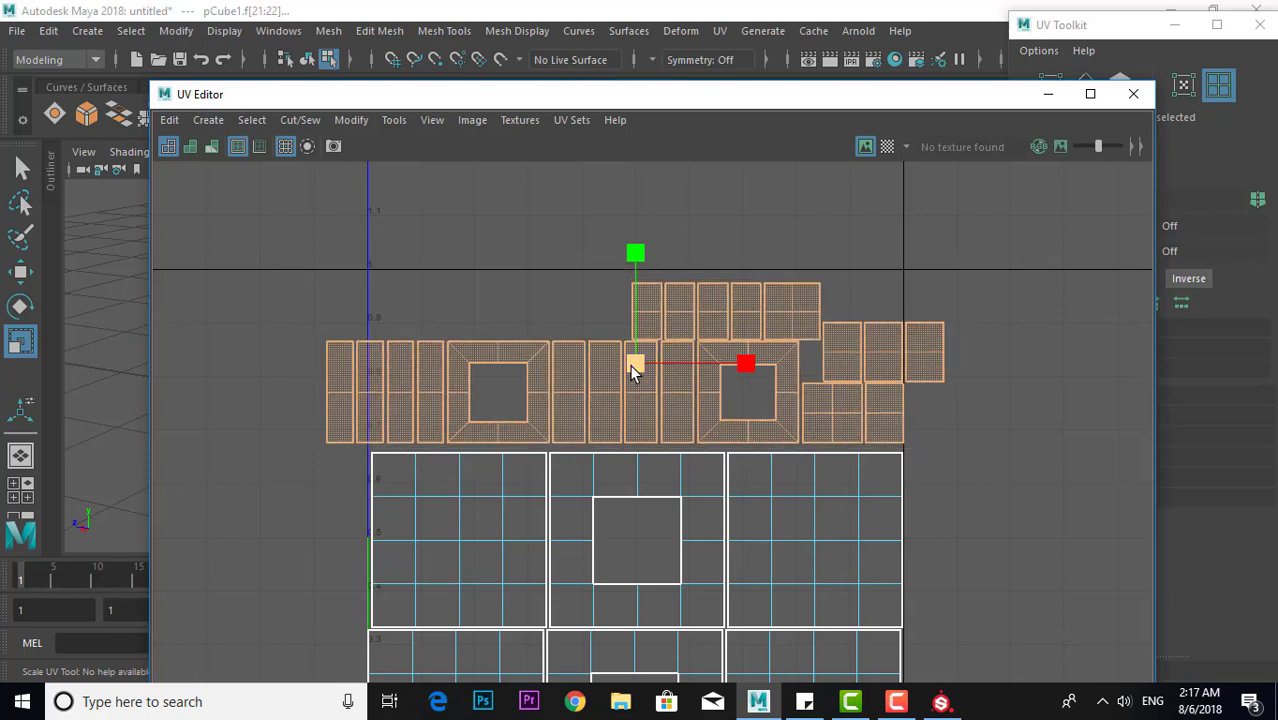
# Rotate a narrow left shell 90 degrees to lie flat and slide it beside the top shells
pyautogui.click(370, 378)
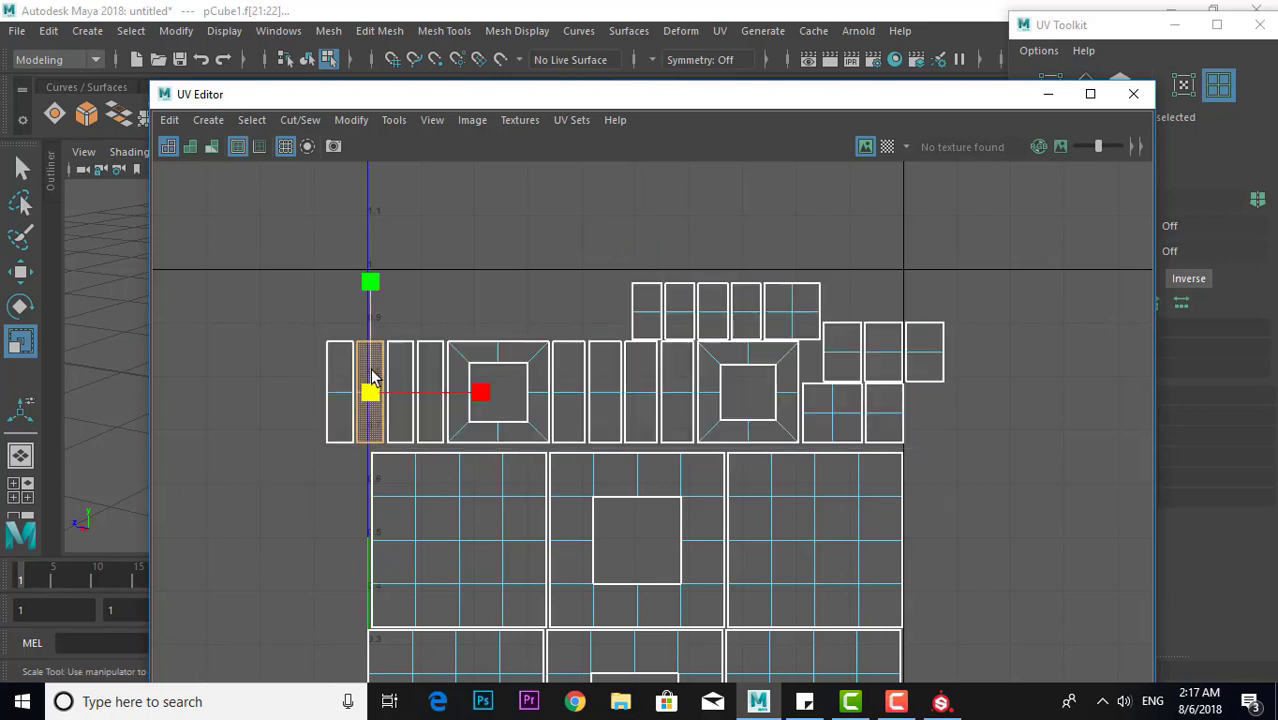
pyautogui.press('w')
pyautogui.moveTo(371, 314); pyautogui.dragTo(371, 236)
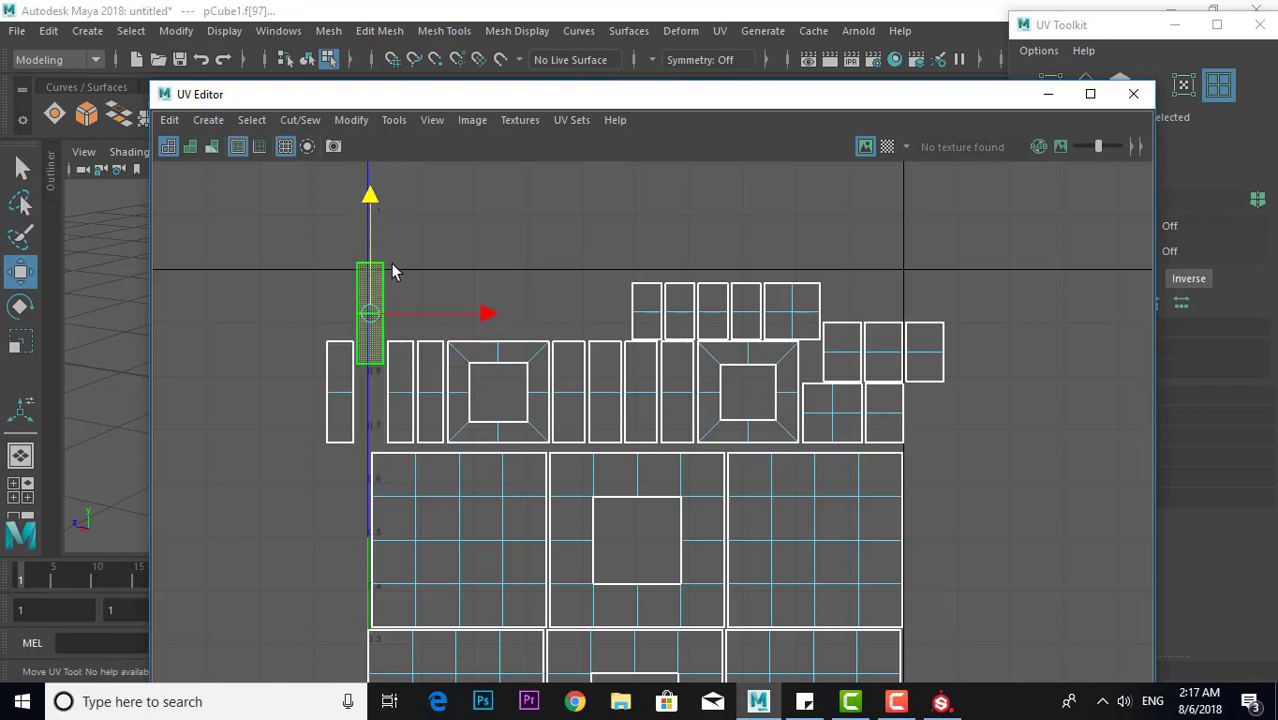
pyautogui.press('e')
pyautogui.moveTo(448, 244); pyautogui.dragTo(426, 367)
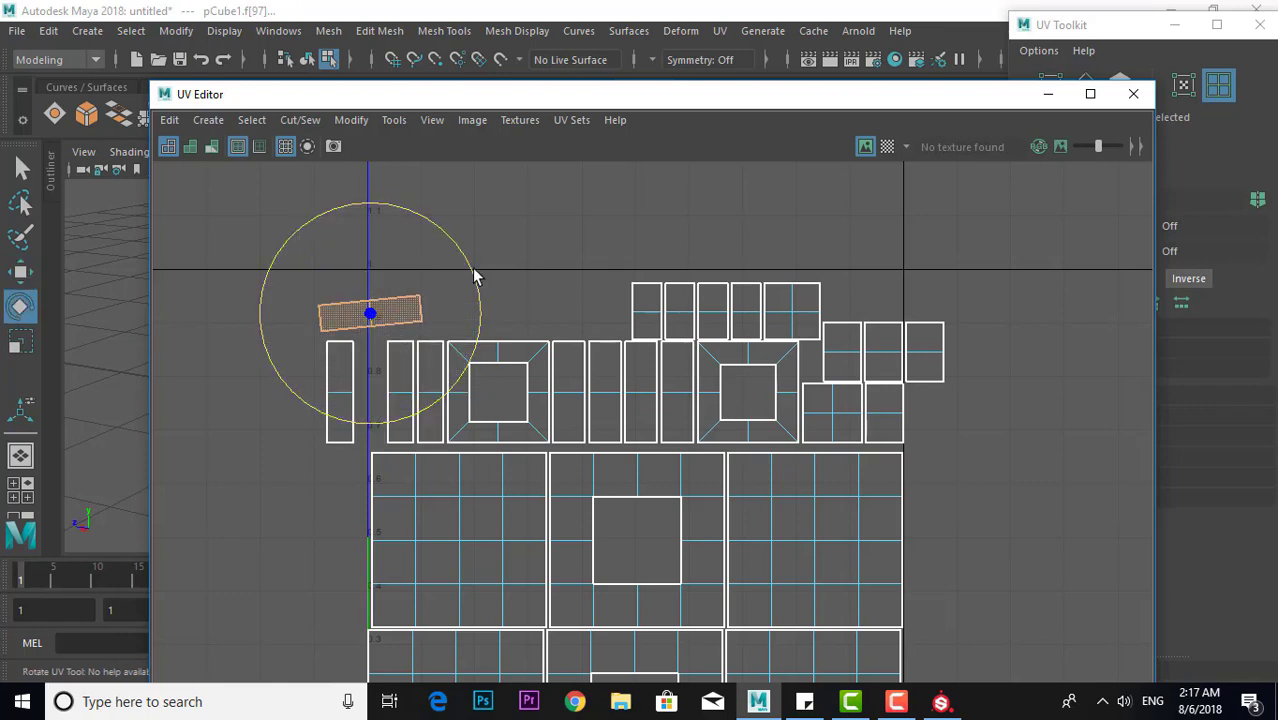
pyautogui.moveTo(478, 292); pyautogui.dragTo(479, 308)
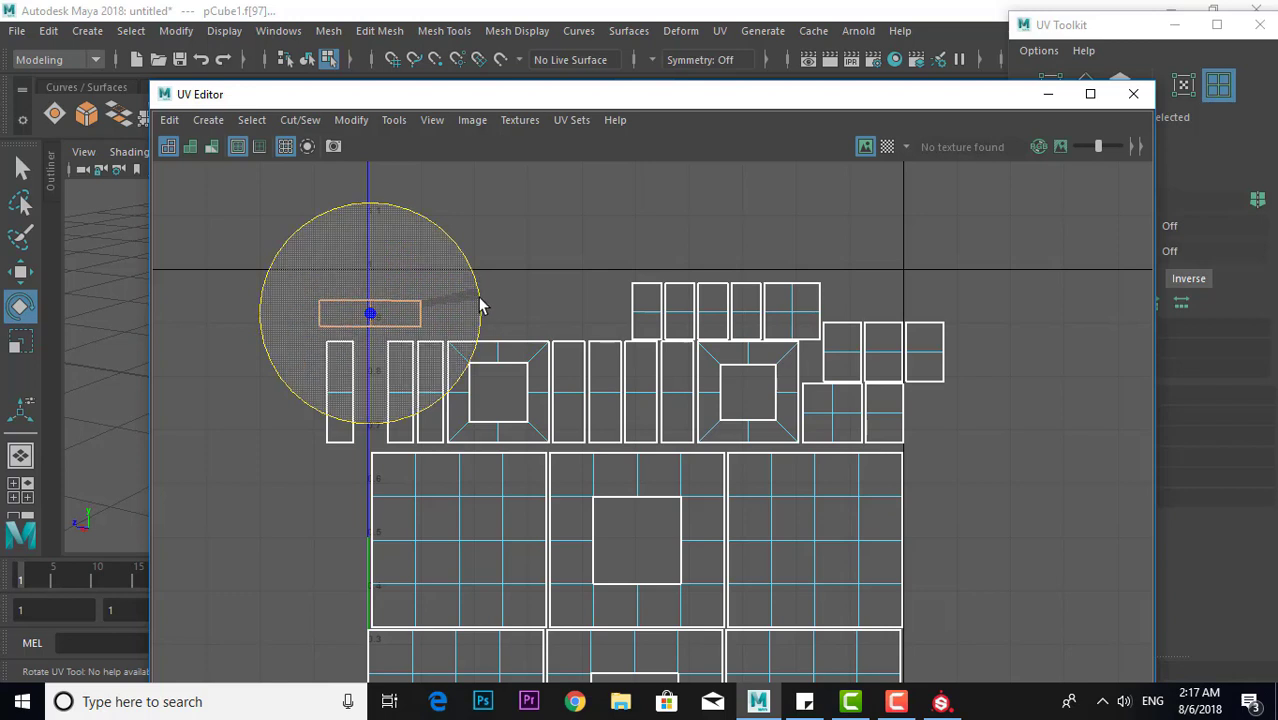
pyautogui.press('w')
pyautogui.moveTo(470, 313)
pyautogui.mouseDown()
pyautogui.moveTo(566, 262)
pyautogui.moveTo(565, 274)
pyautogui.mouseUp()
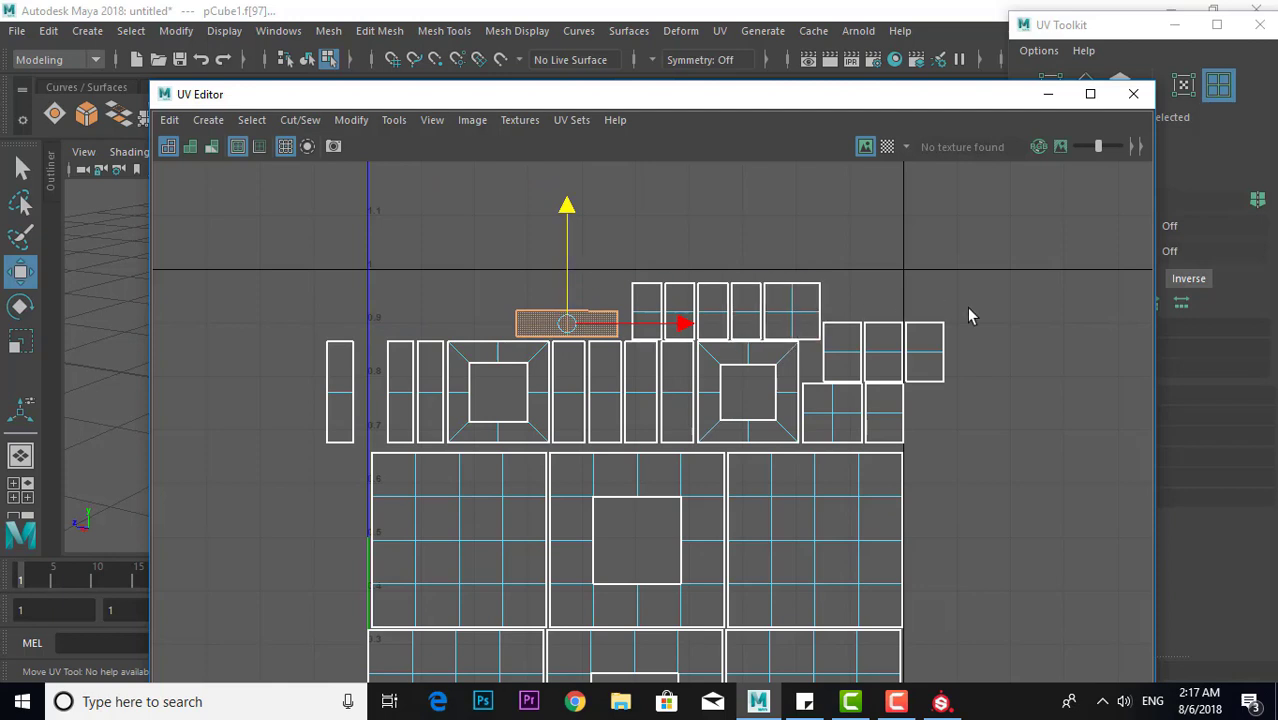
# Move the small right-edge shell over to the tile's left edge and select middle-row shells
pyautogui.click(941, 351)
pyautogui.moveTo(923, 298); pyautogui.dragTo(922, 246)
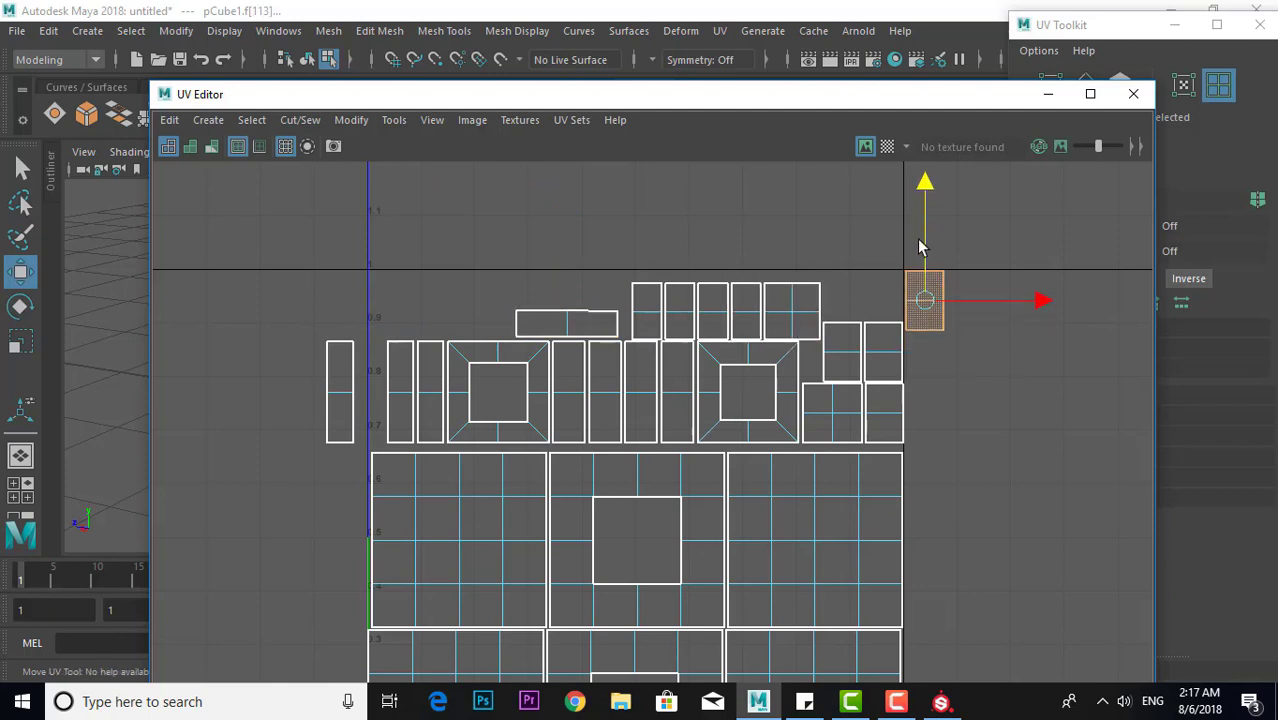
pyautogui.moveTo(1005, 297); pyautogui.dragTo(496, 367)
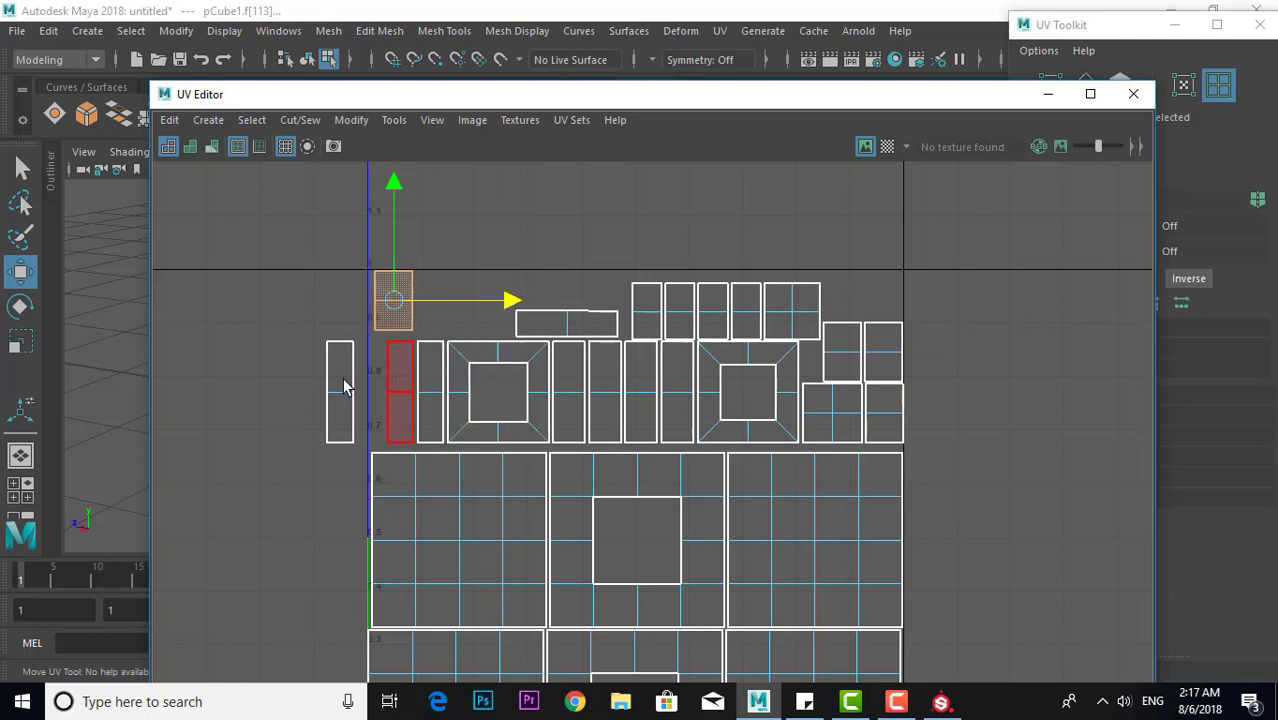
pyautogui.click(340, 390)
pyautogui.moveTo(425, 385); pyautogui.dragTo(575, 400)
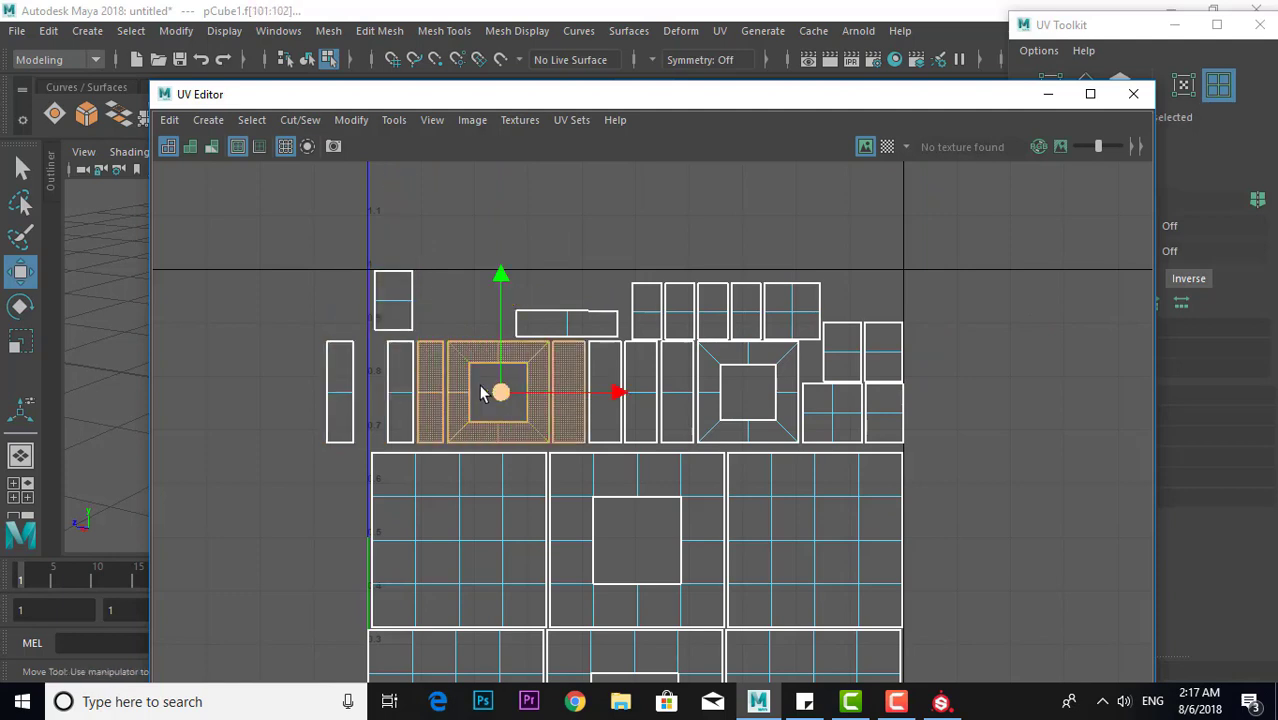
# Rotate the tall far-left shell horizontal and fit it into the gap at the tile top
pyautogui.click(332, 395)
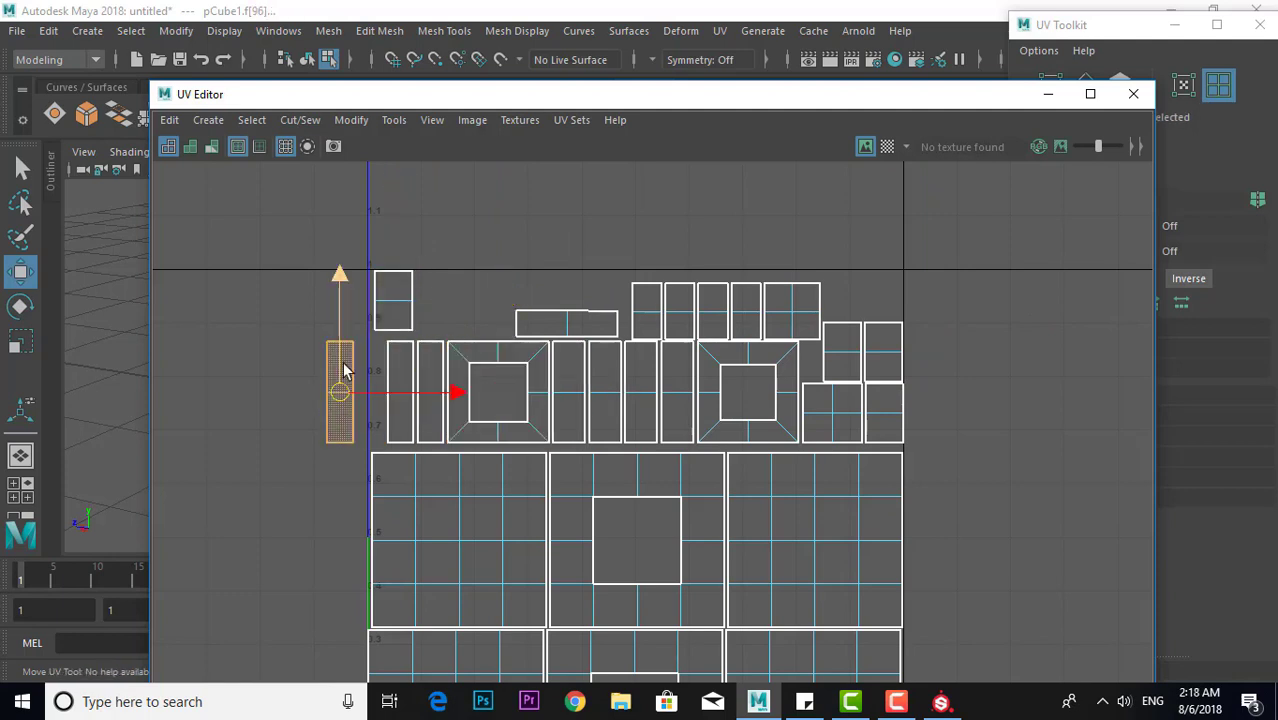
pyautogui.press('r')
pyautogui.press('e')
pyautogui.moveTo(385, 305)
pyautogui.mouseDown()
pyautogui.moveTo(435, 418)
pyautogui.moveTo(428, 438)
pyautogui.mouseUp()
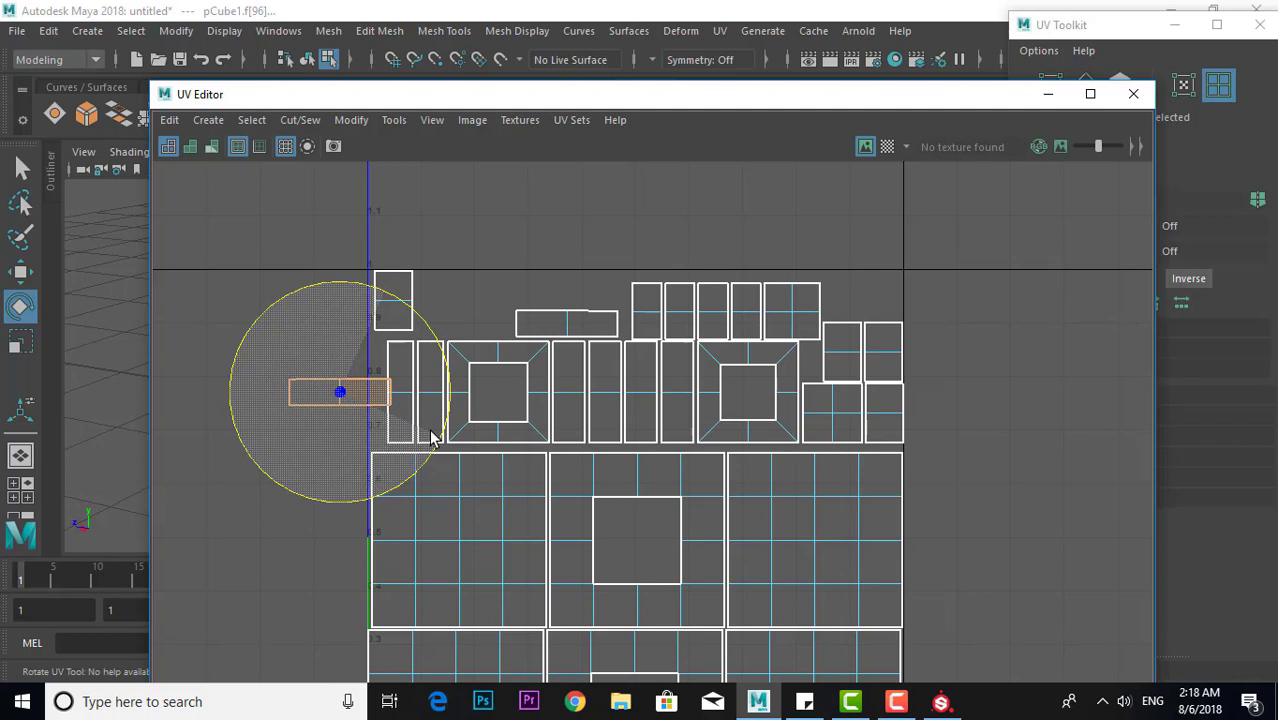
pyautogui.press('w')
pyautogui.moveTo(338, 275); pyautogui.dragTo(340, 172)
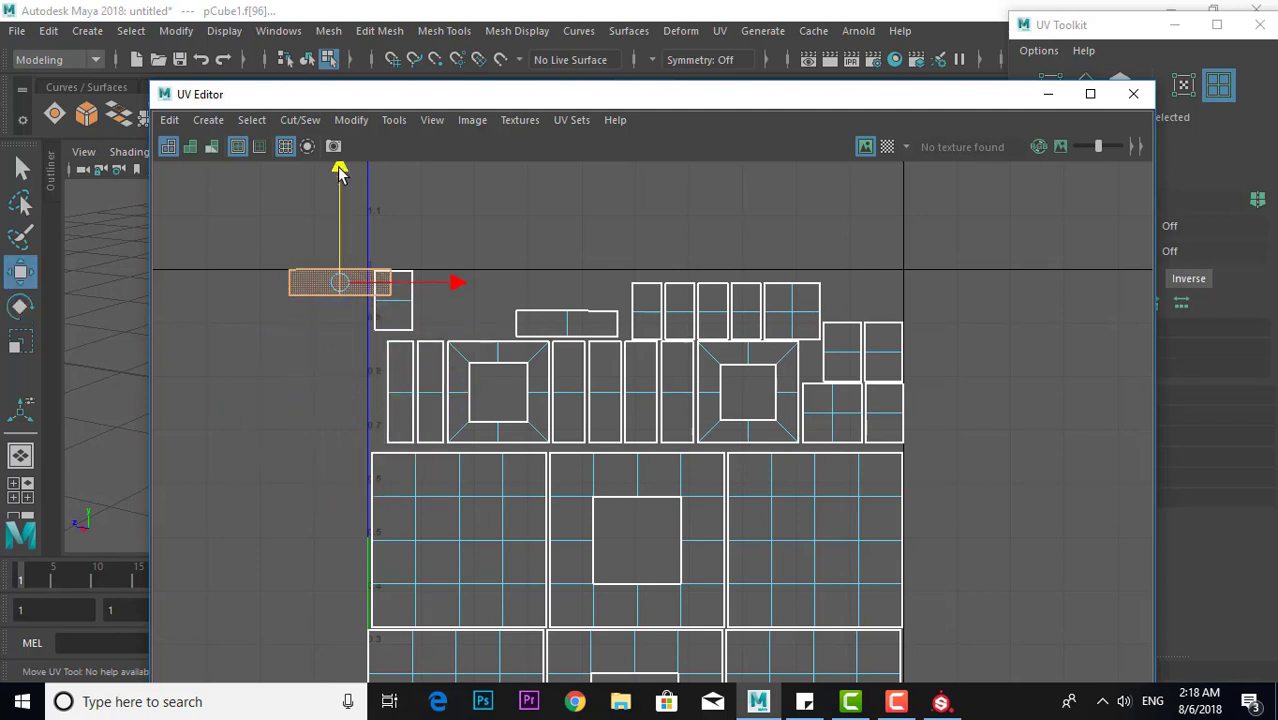
pyautogui.moveTo(452, 284)
pyautogui.mouseDown()
pyautogui.moveTo(698, 285)
pyautogui.moveTo(672, 284)
pyautogui.mouseUp()
pyautogui.moveTo(560, 178); pyautogui.dragTo(568, 184)
pyautogui.moveTo(673, 290); pyautogui.dragTo(681, 297)
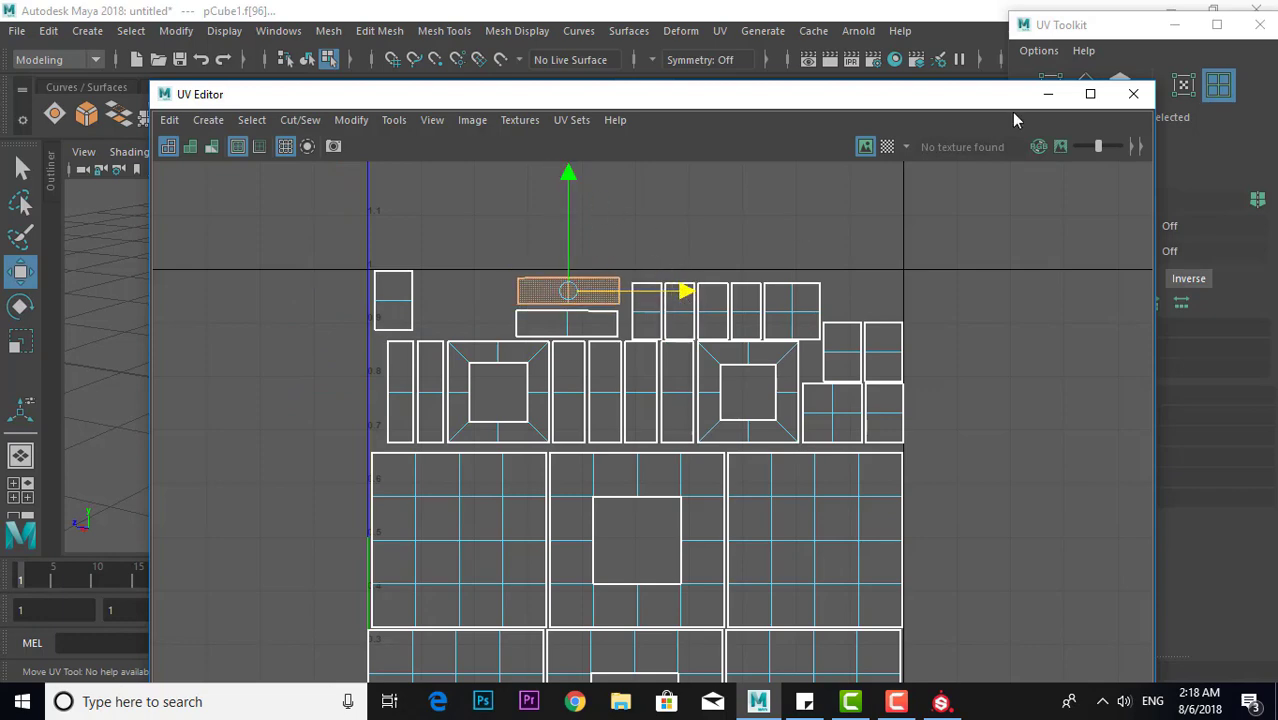
# Close the UV editor and export the selected cube as OBJ file 'test' to the Desktop
pyautogui.click(1132, 95)
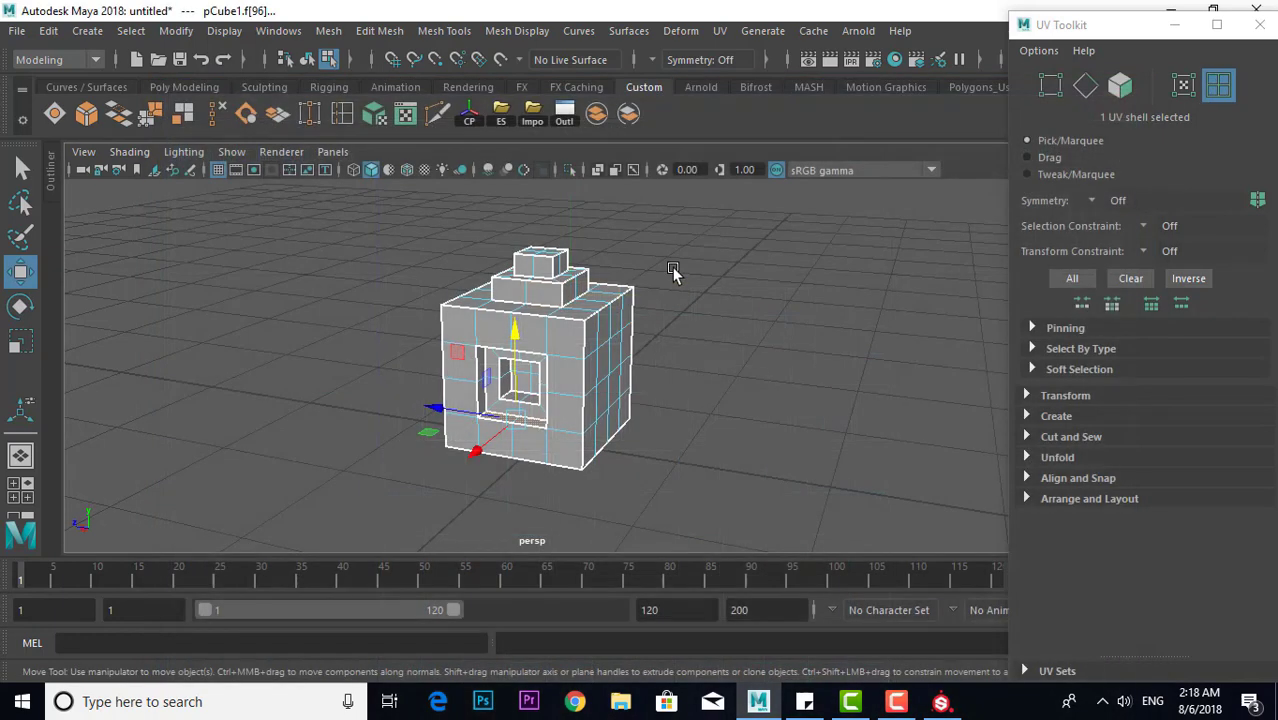
pyautogui.moveTo(570, 363); pyautogui.dragTo(696, 357, button='right')
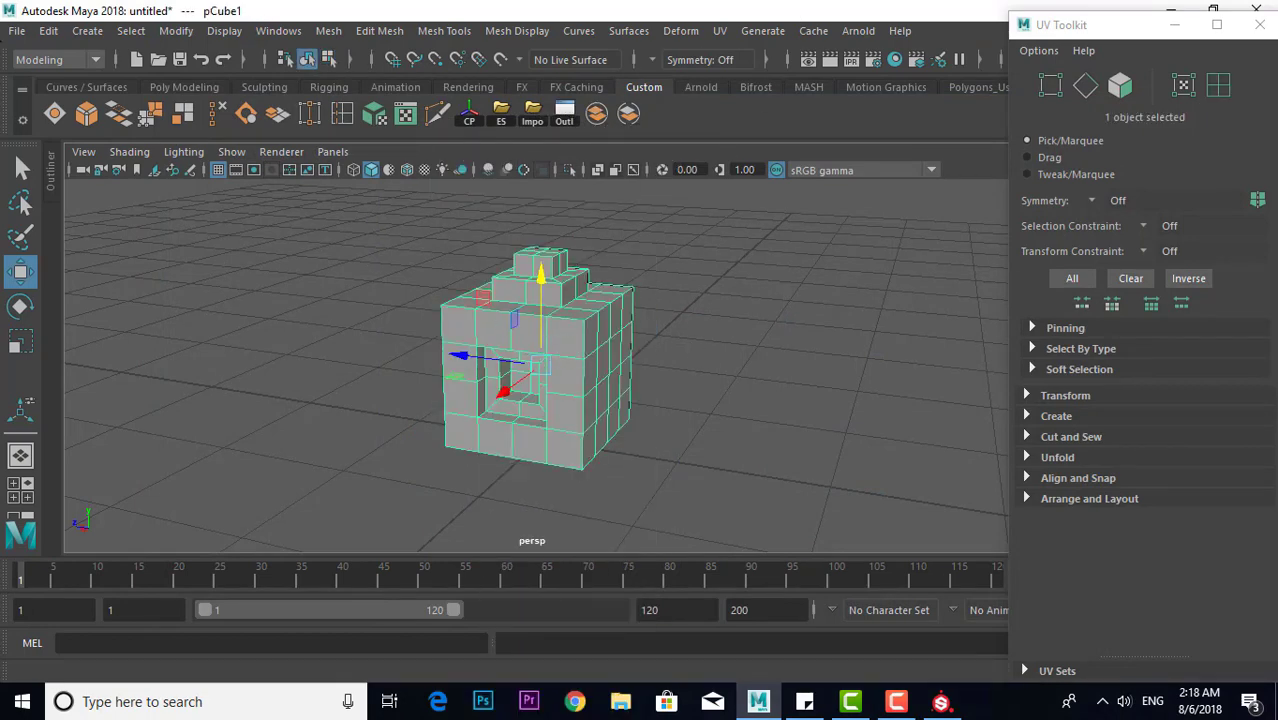
pyautogui.click(17, 31)
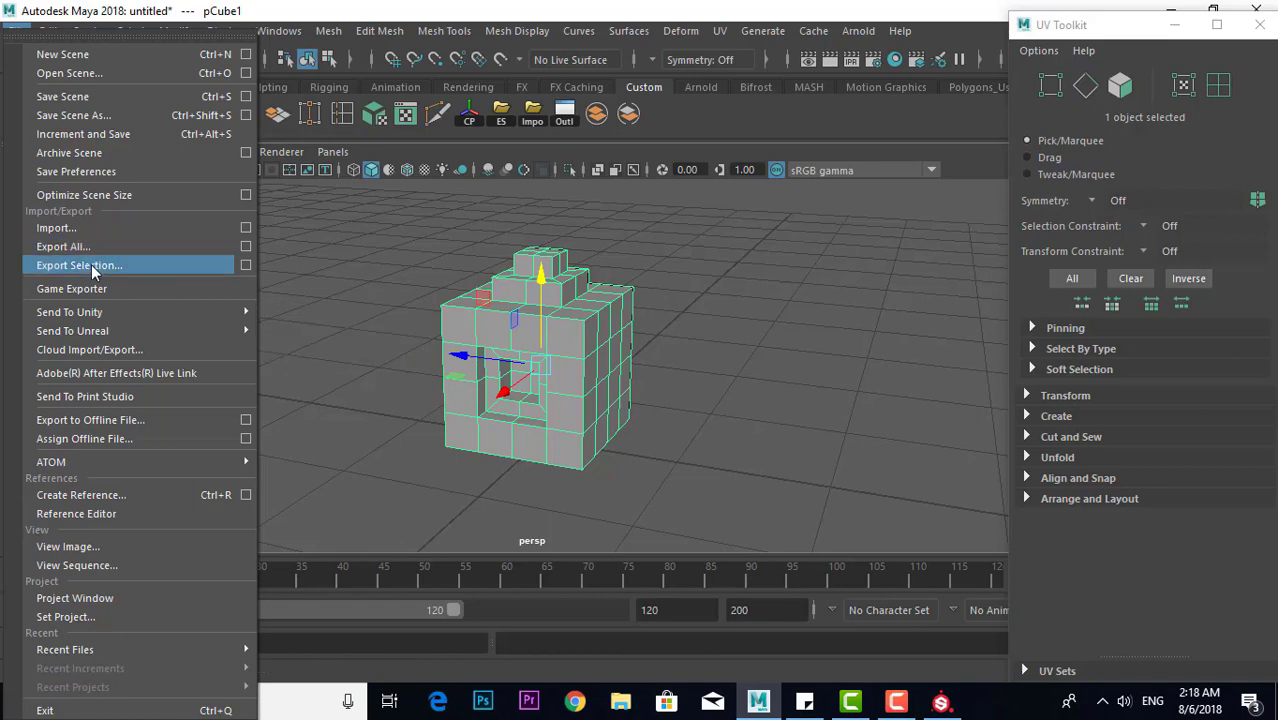
pyautogui.click(97, 266)
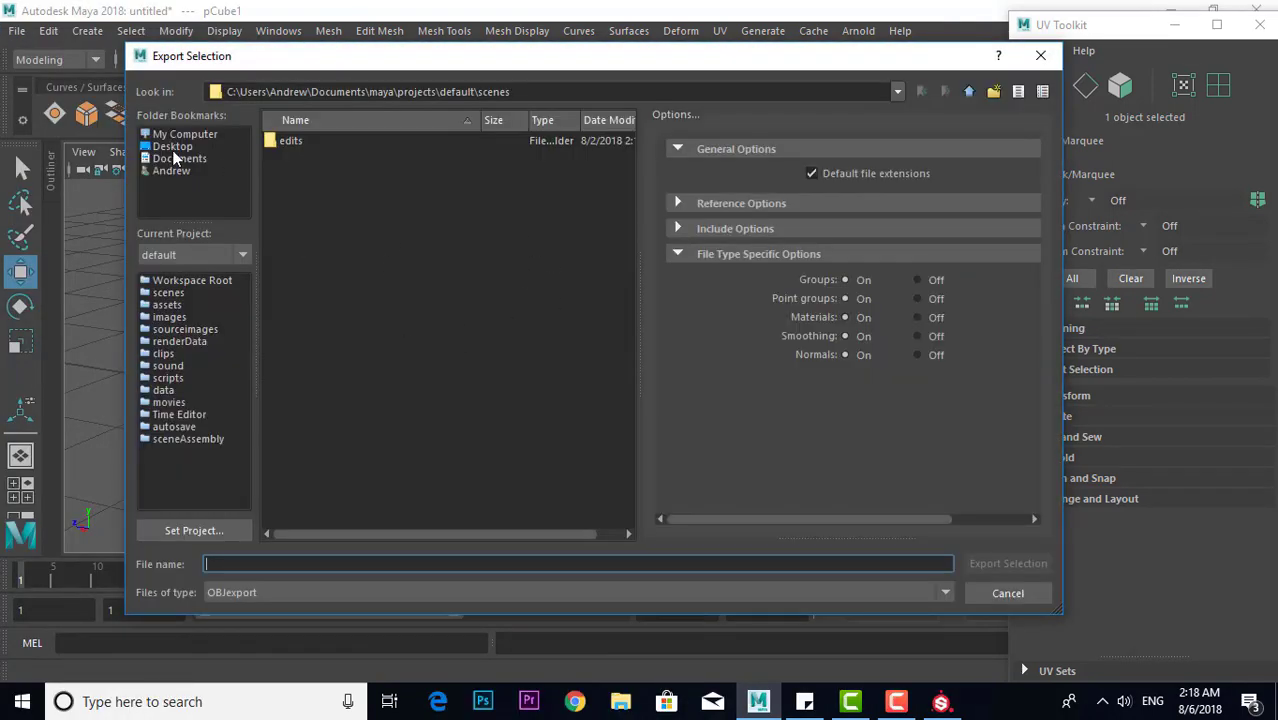
pyautogui.click(180, 134)
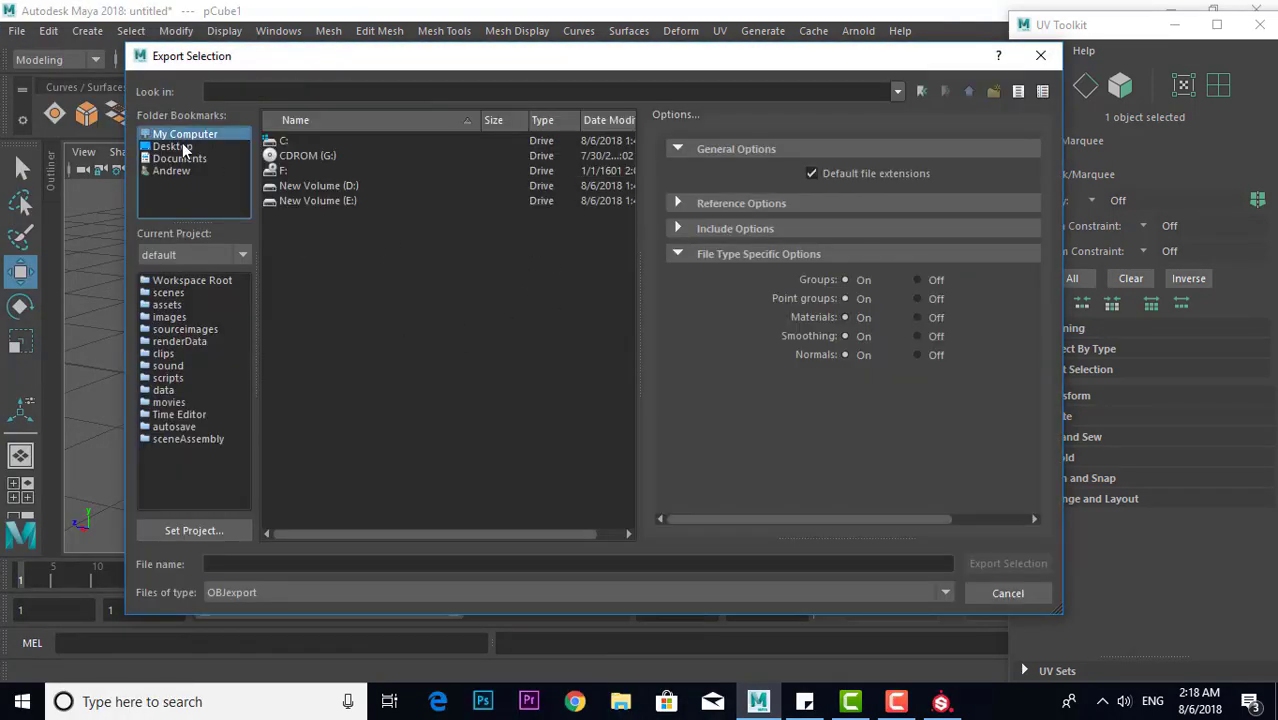
pyautogui.click(185, 148)
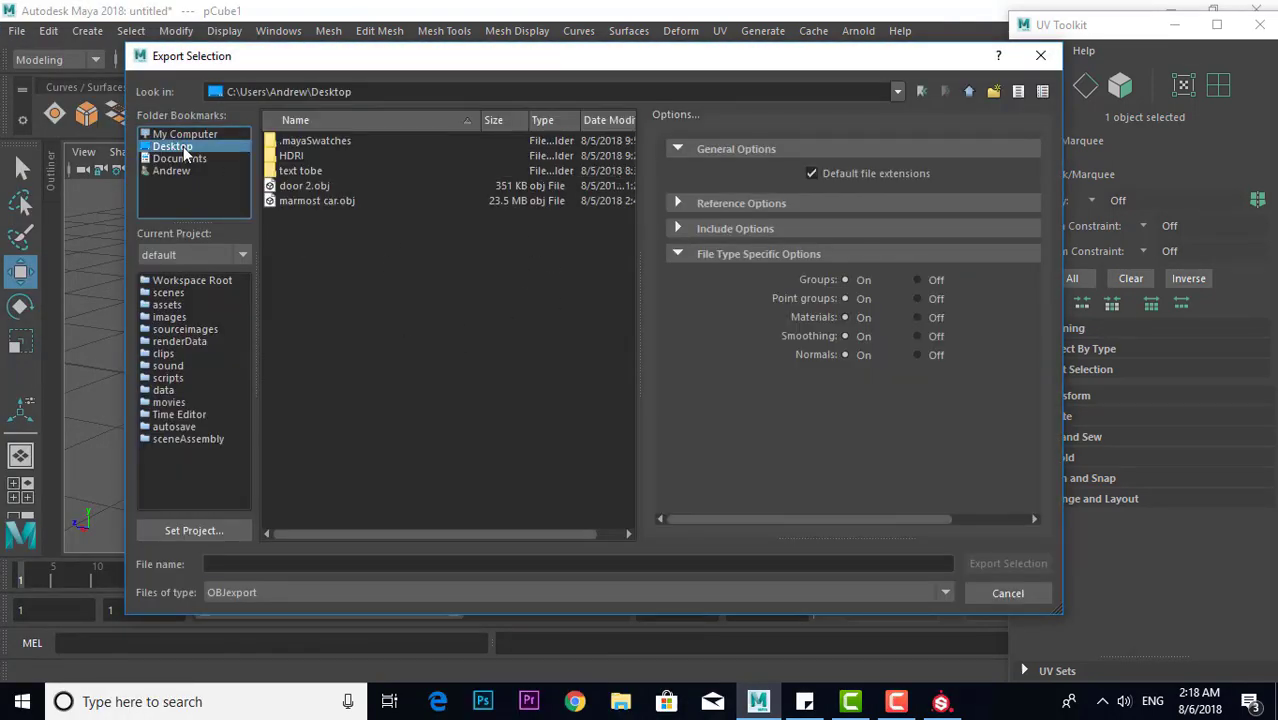
pyautogui.click(288, 566)
pyautogui.write('test')
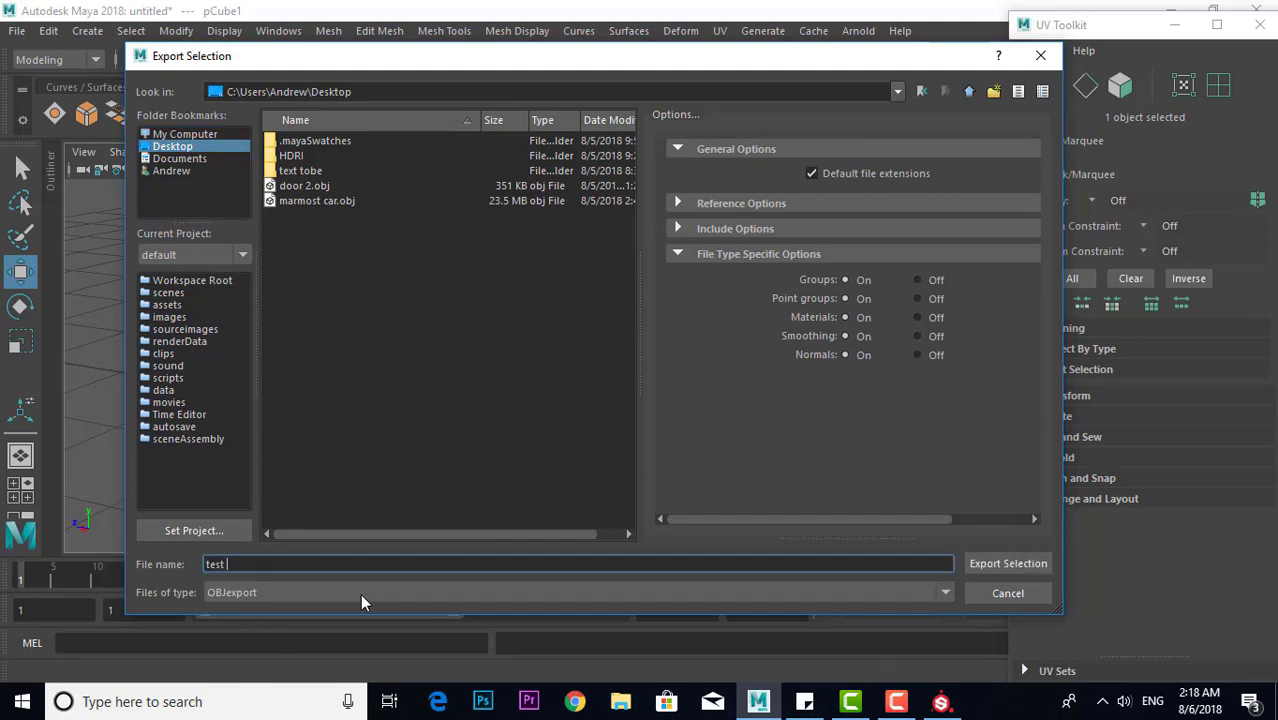
pyautogui.click(299, 593)
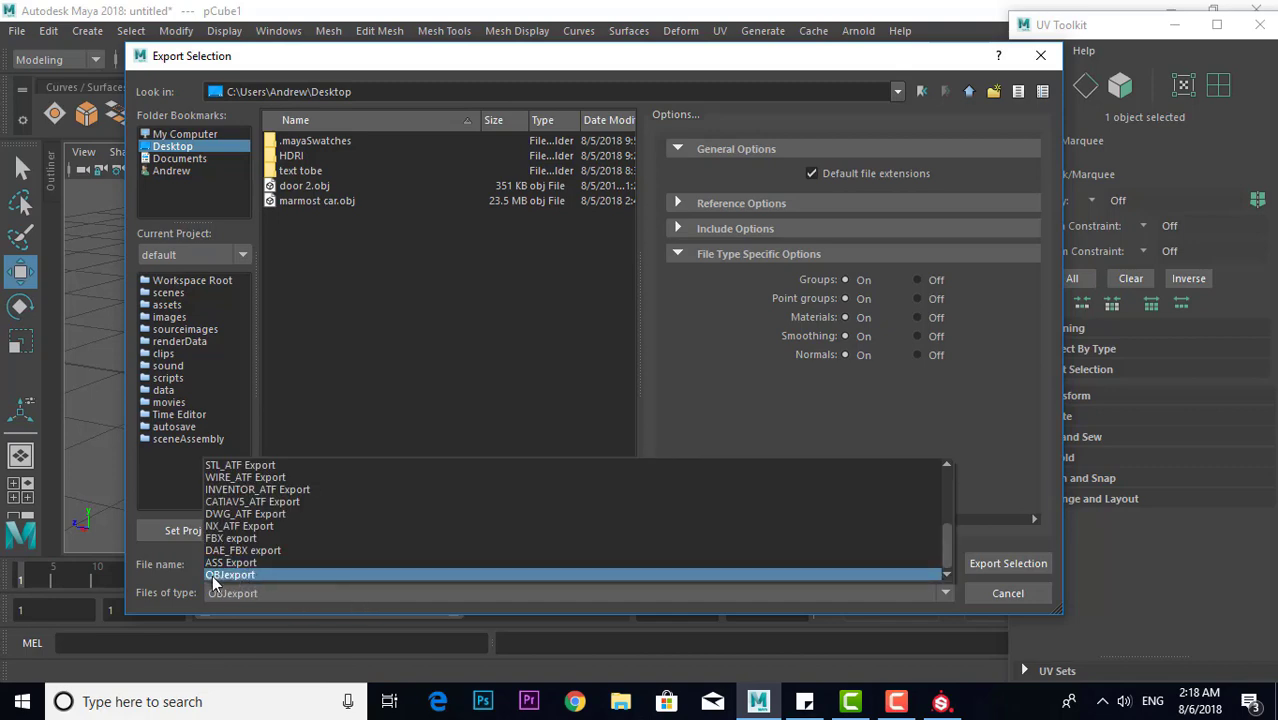
pyautogui.click(433, 600)
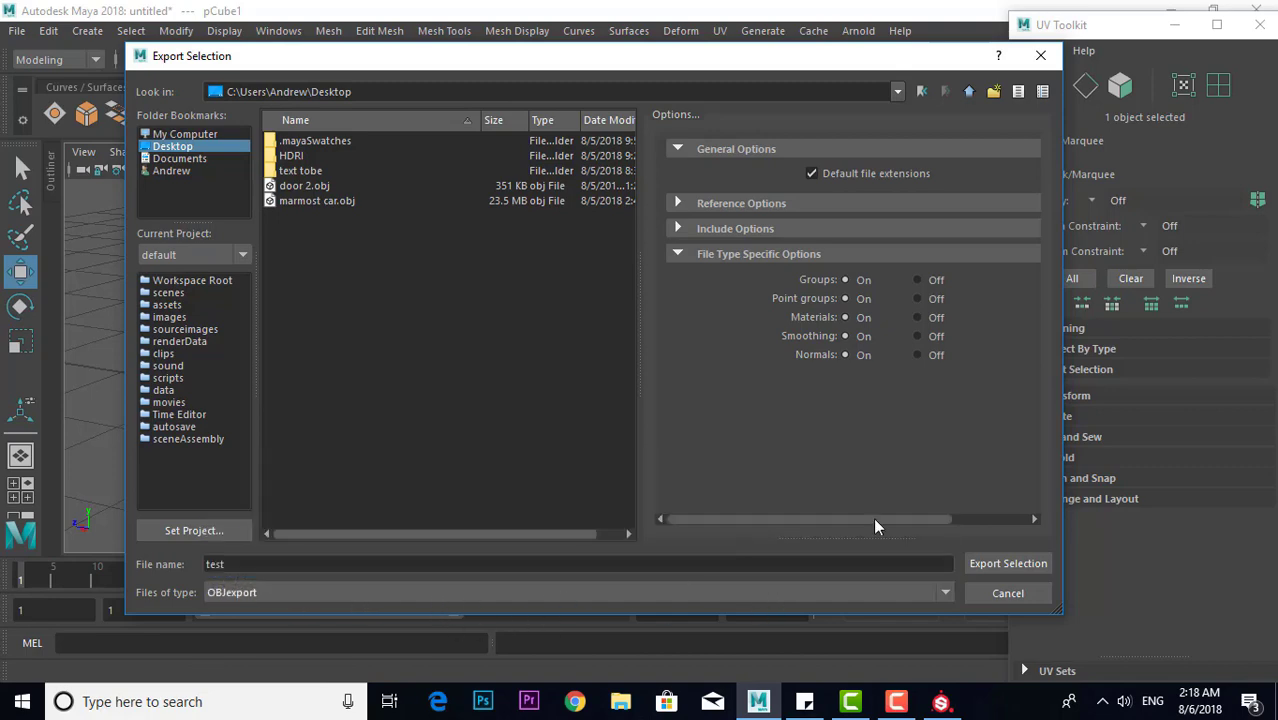
pyautogui.click(1005, 564)
pyautogui.click(345, 459)
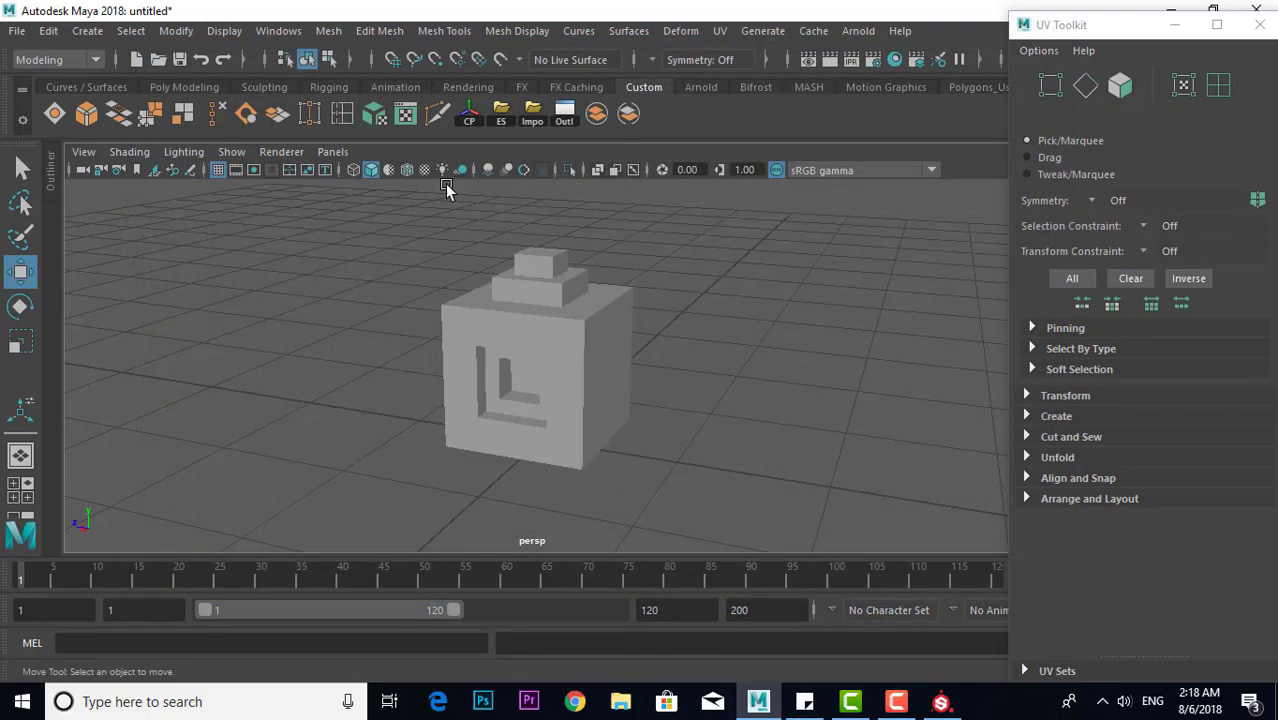
# Close the UV Toolkit panel and orbit the viewport to see the whole cube
pyautogui.click(1260, 25)
pyautogui.scroll(-3, 794, 313)
pyautogui.scroll(5, 669, 381)
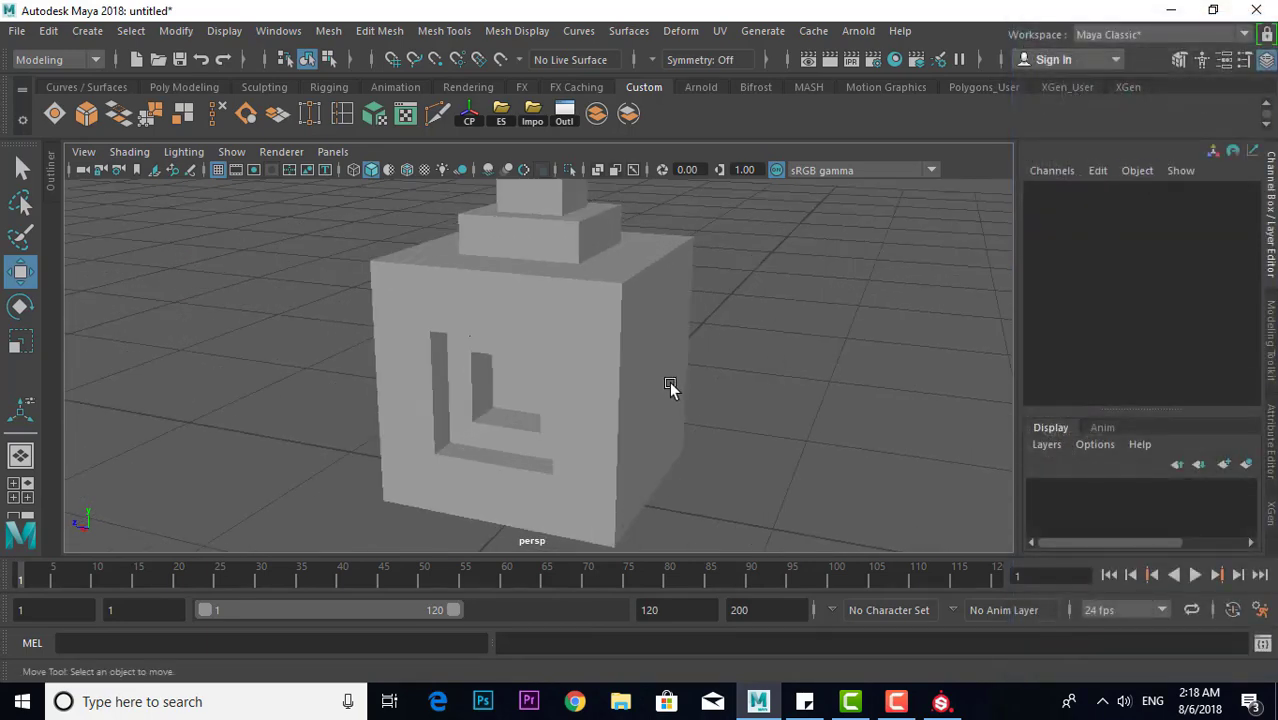
pyautogui.moveTo(669, 381)
pyautogui.keyDown('alt'); pyautogui.mouseDown()
pyautogui.moveTo(805, 387)
pyautogui.moveTo(633, 374)
pyautogui.mouseUp(); pyautogui.keyUp('alt')
pyautogui.scroll(-5, 673, 397)
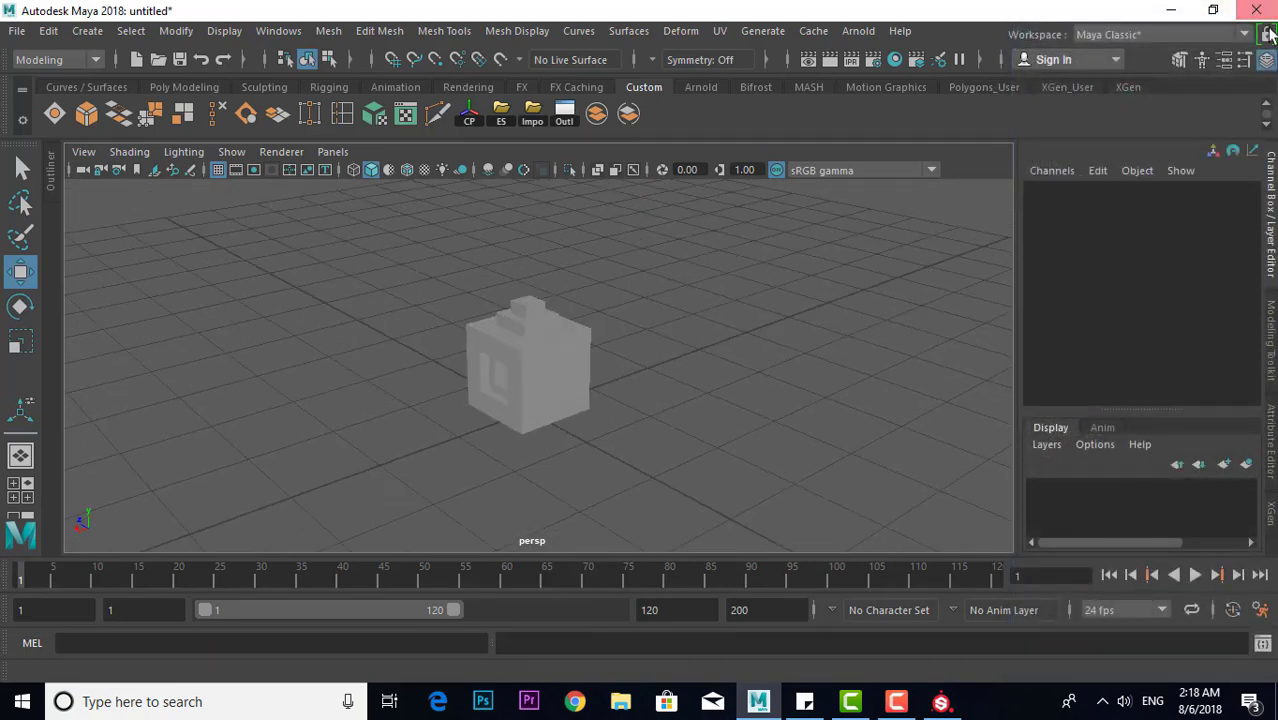
# Create a new Substance Painter project with test.obj as its mesh, keeping OpenGL normals and 1024 resolution
pyautogui.click(1171, 10)
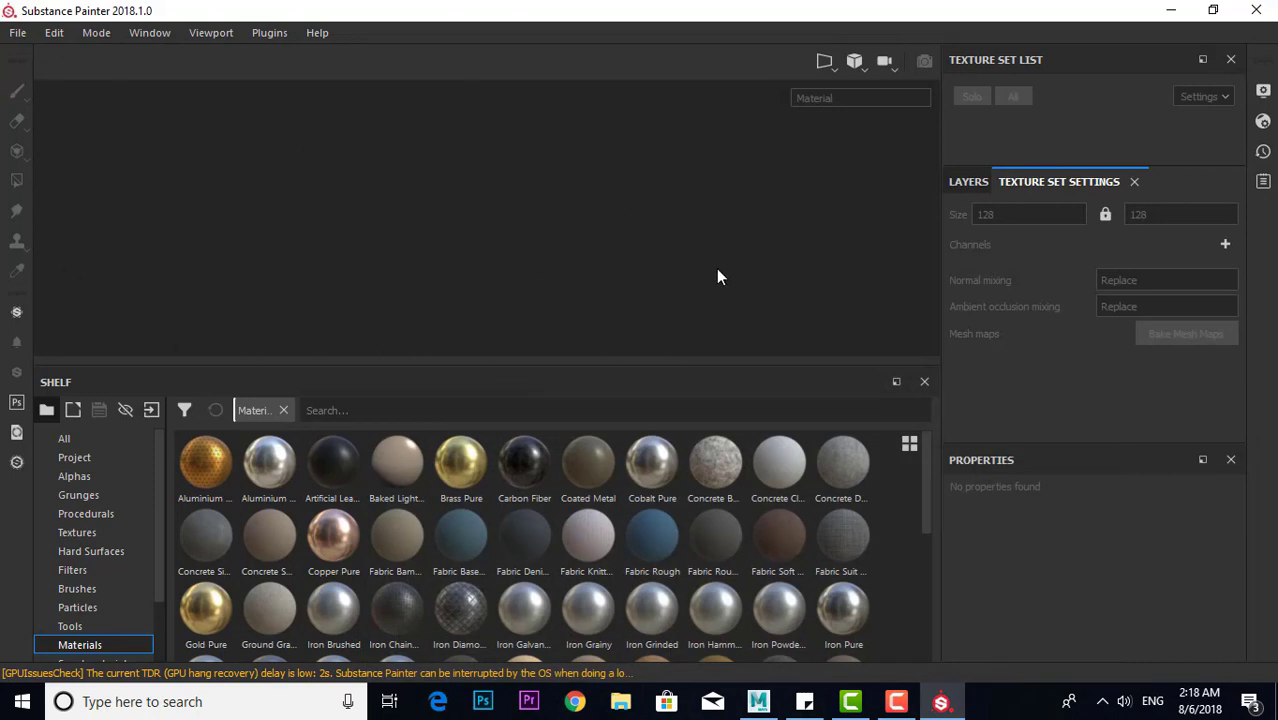
pyautogui.click(17, 32)
pyautogui.click(36, 57)
pyautogui.click(850, 151)
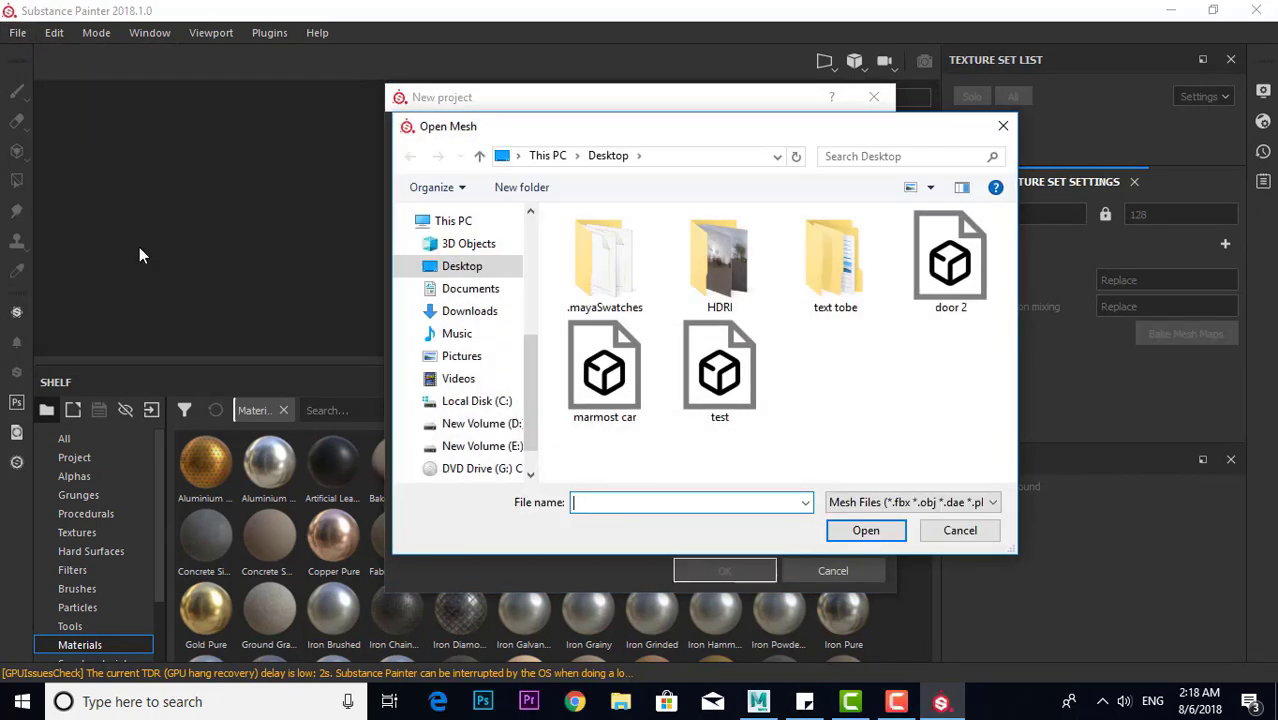
pyautogui.click(720, 375)
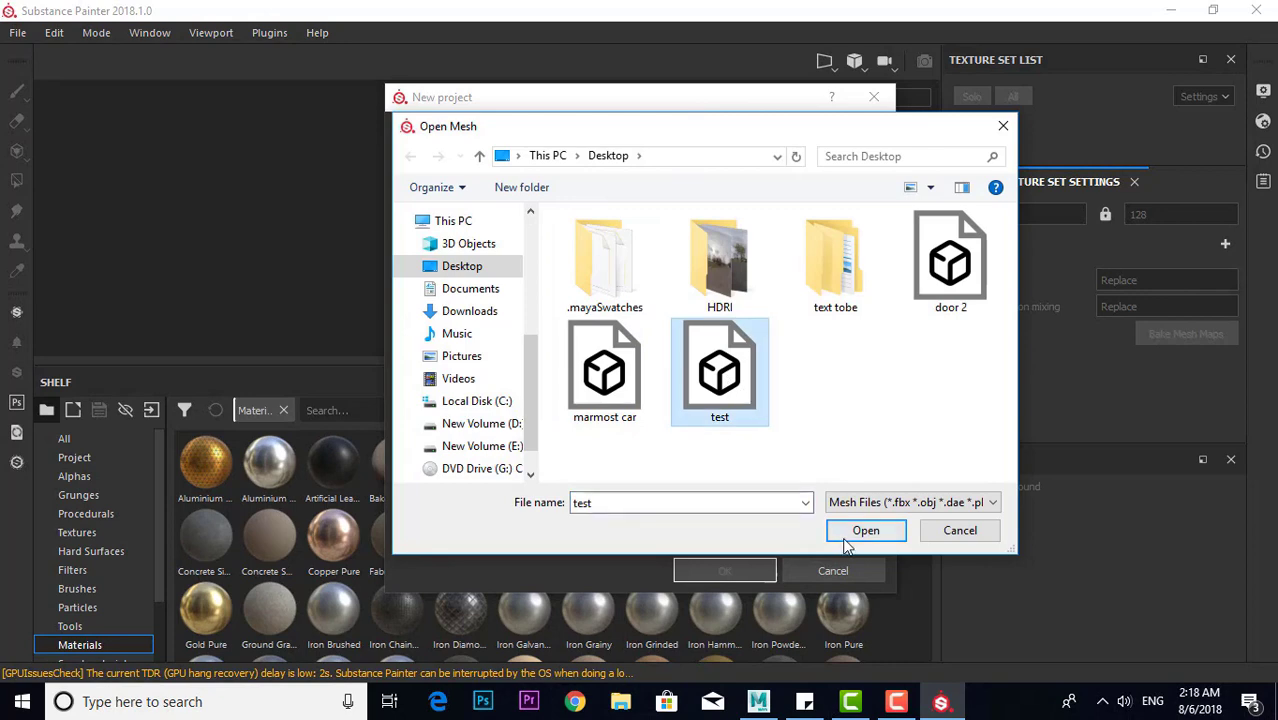
pyautogui.click(864, 532)
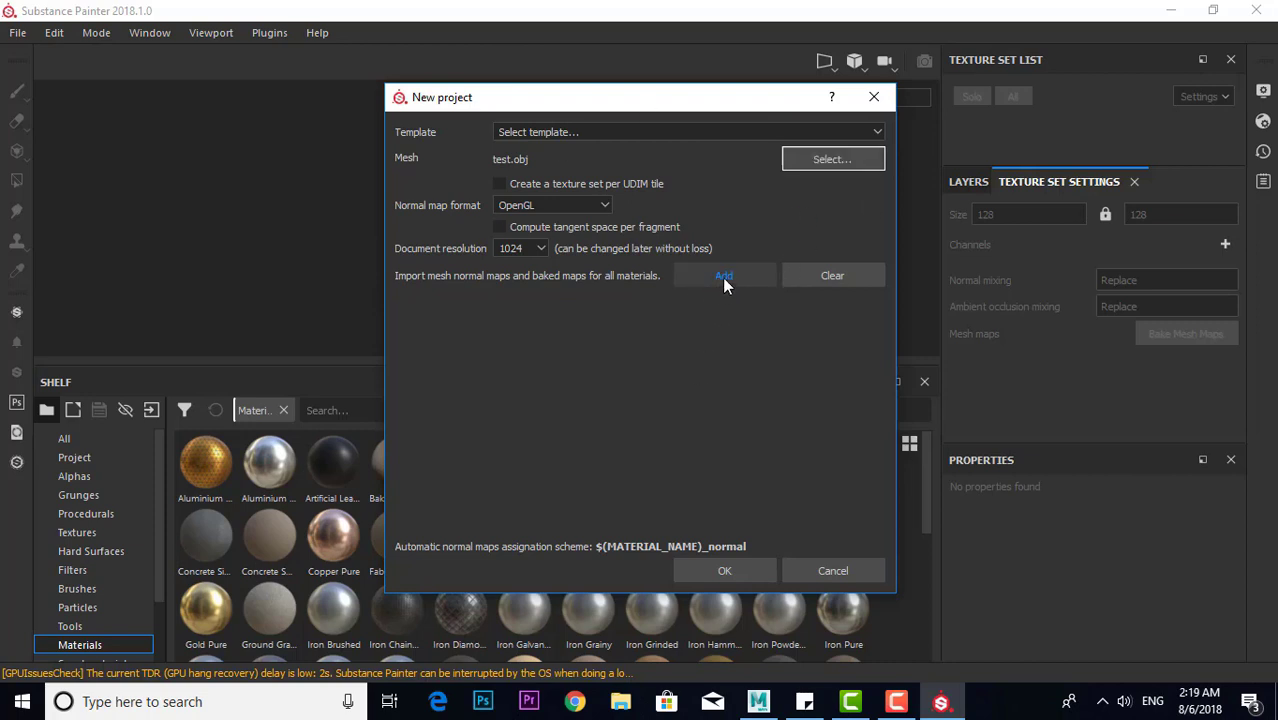
pyautogui.click(742, 575)
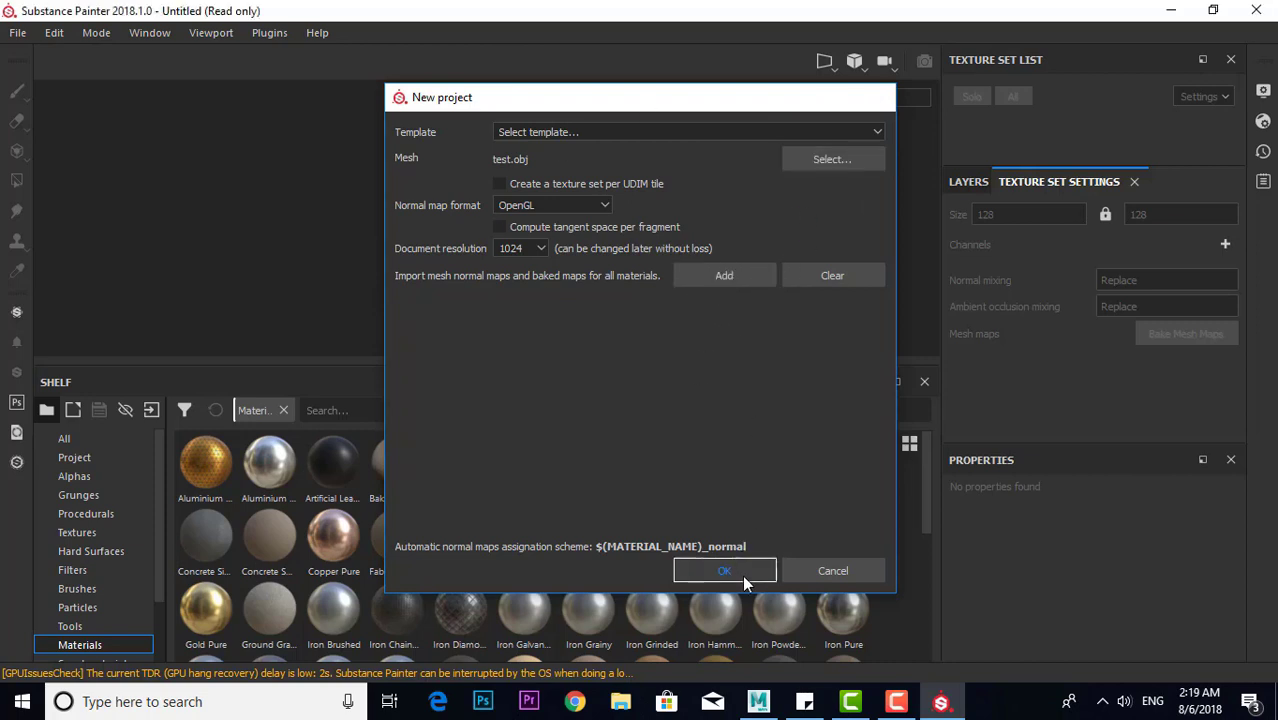
# Drop the wood material onto the model and switch to the painting brush
pyautogui.moveTo(617, 261)
pyautogui.keyDown('alt'); pyautogui.mouseDown()
pyautogui.moveTo(551, 209)
pyautogui.moveTo(408, 171)
pyautogui.moveTo(633, 246)
pyautogui.moveTo(556, 185)
pyautogui.moveTo(551, 262)
pyautogui.mouseUp(); pyautogui.keyUp('alt')
pyautogui.scroll(-4, 677, 588)
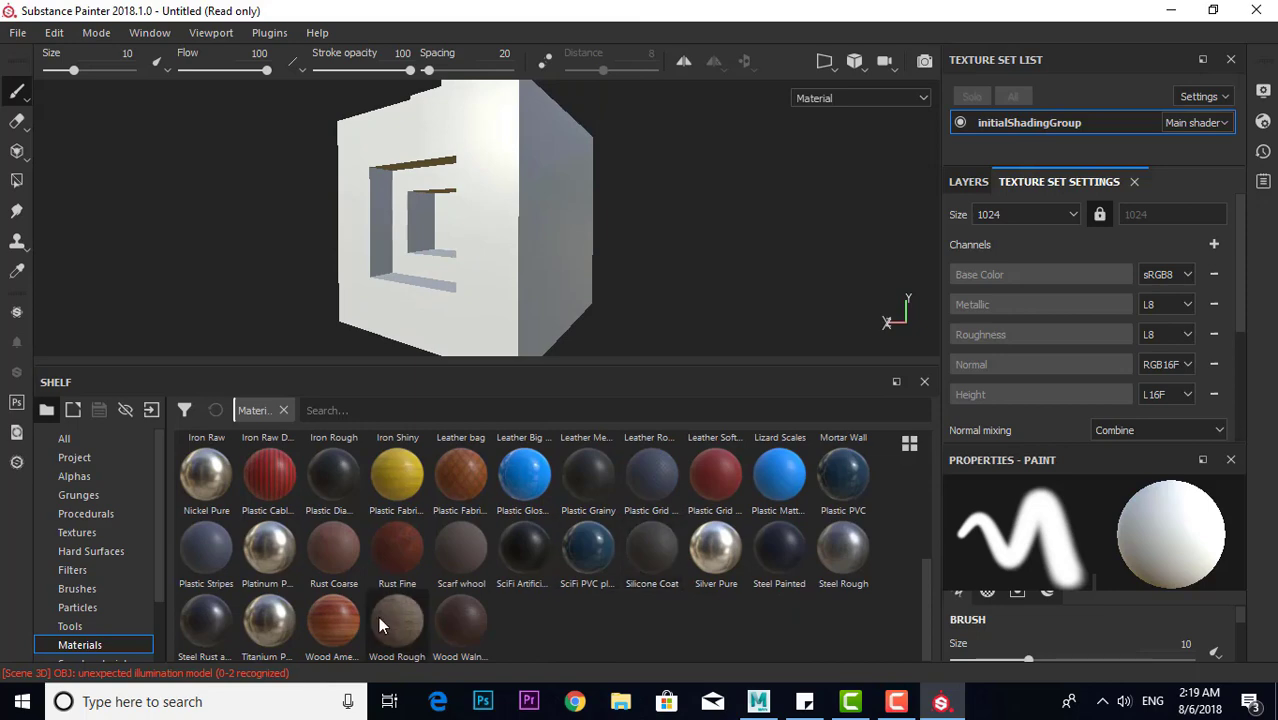
pyautogui.moveTo(333, 620)
pyautogui.moveTo(315, 625)
pyautogui.mouseDown()
pyautogui.moveTo(498, 202)
pyautogui.moveTo(441, 250)
pyautogui.moveTo(570, 220)
pyautogui.moveTo(530, 263)
pyautogui.moveTo(669, 240)
pyautogui.moveTo(699, 308)
pyautogui.moveTo(414, 242)
pyautogui.moveTo(468, 191)
pyautogui.moveTo(440, 270)
pyautogui.moveTo(593, 251)
pyautogui.moveTo(565, 257)
pyautogui.moveTo(650, 288)
pyautogui.moveTo(450, 250)
pyautogui.mouseUp()
pyautogui.press('1')
# Show Smart materials in the shelf and drag Machinery onto the cube
pyautogui.scroll(-2, 104, 595)
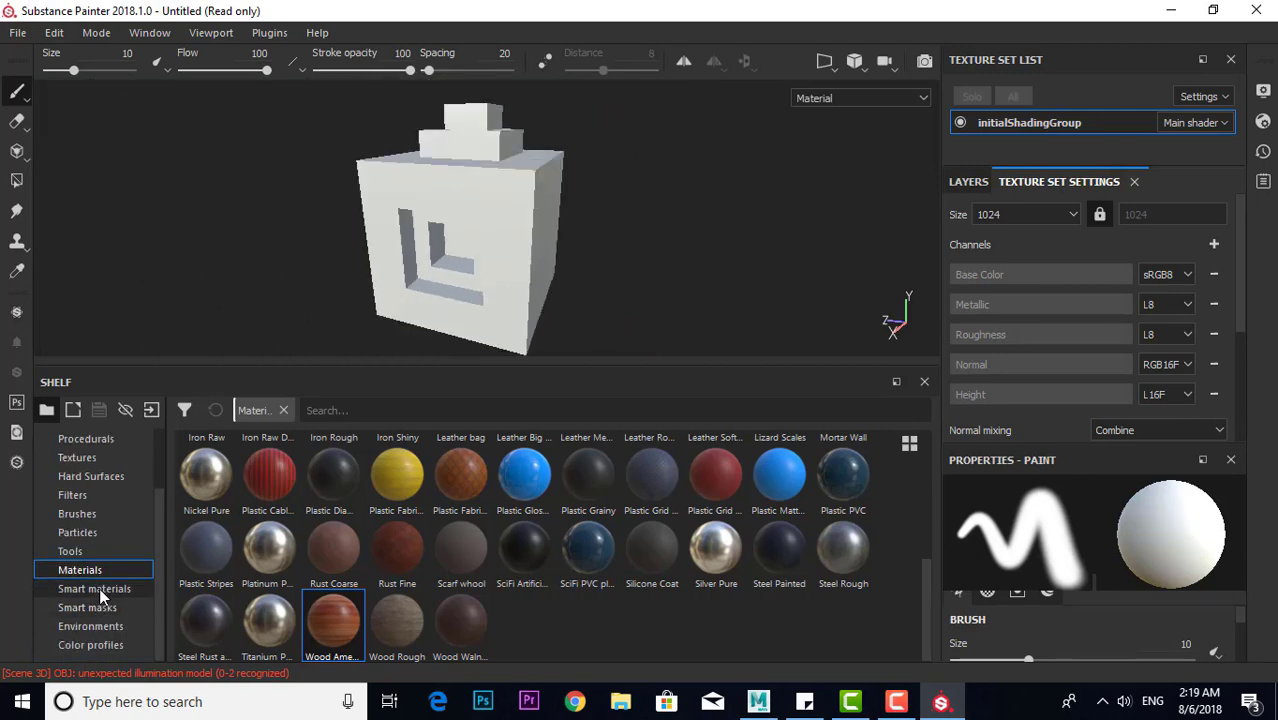
pyautogui.click(104, 590)
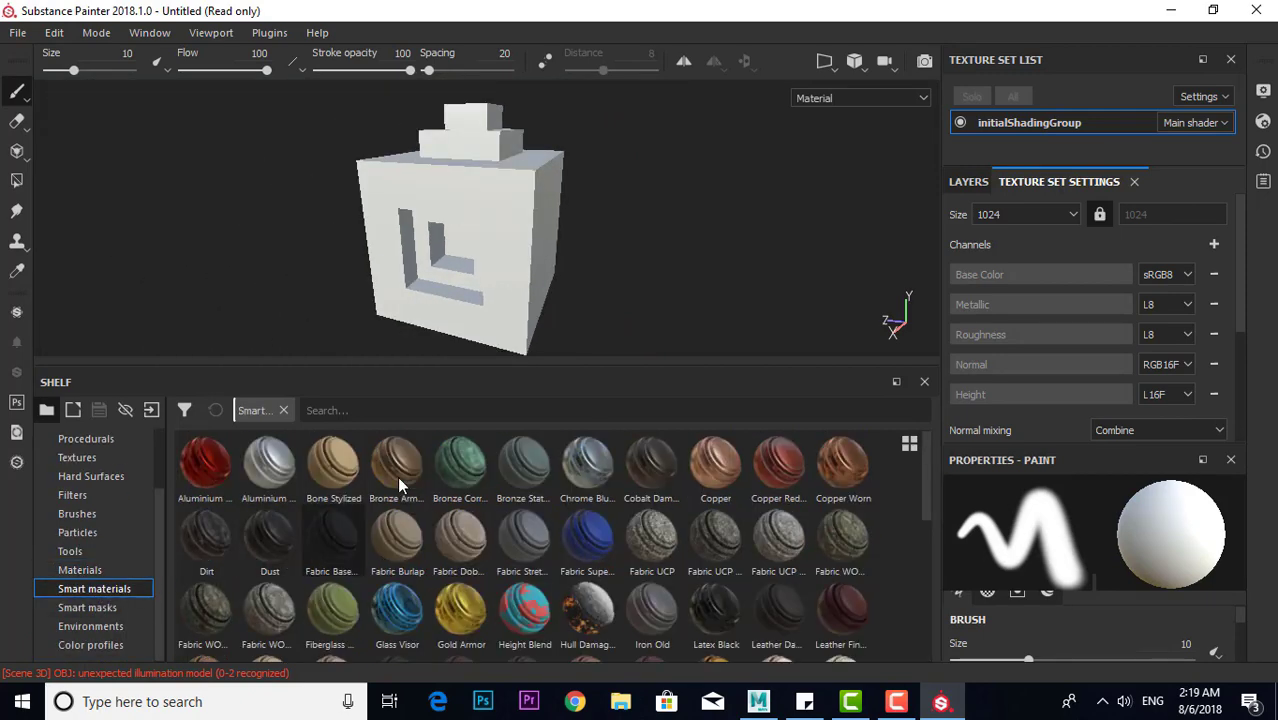
pyautogui.scroll(-3, 586, 548)
pyautogui.scroll(-3, 492, 518)
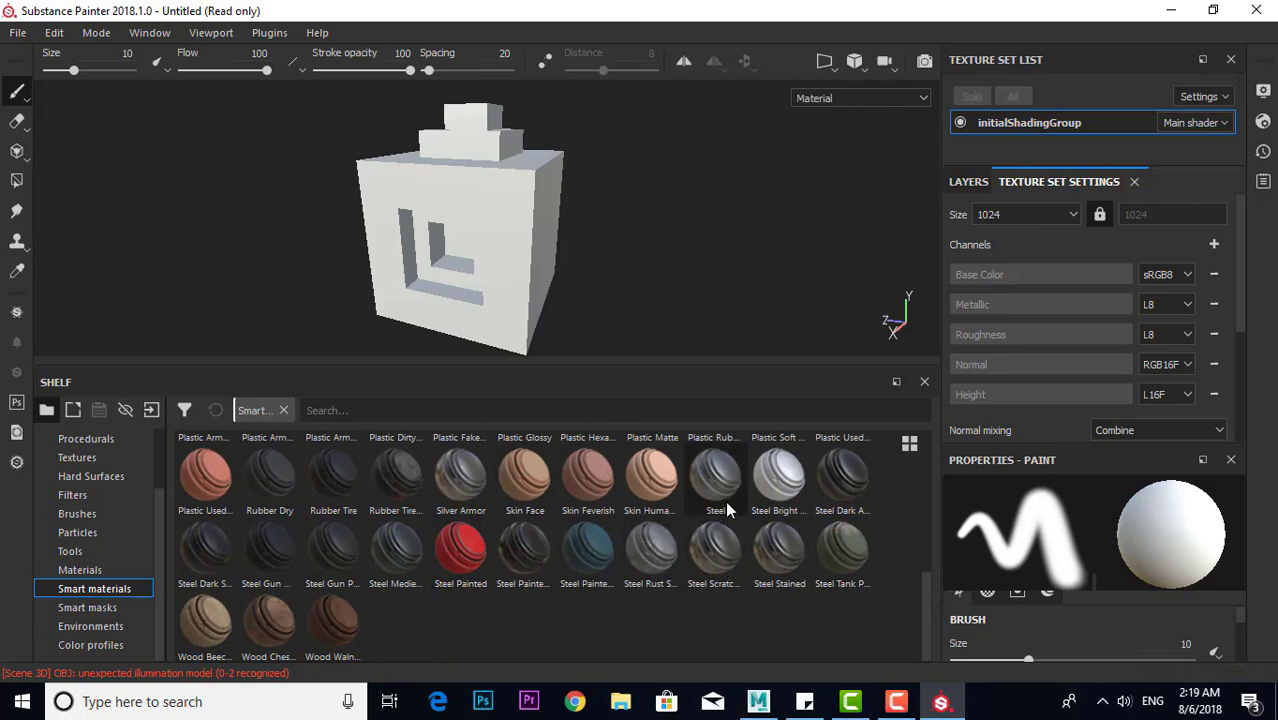
pyautogui.scroll(3, 640, 515)
pyautogui.scroll(2, 315, 505)
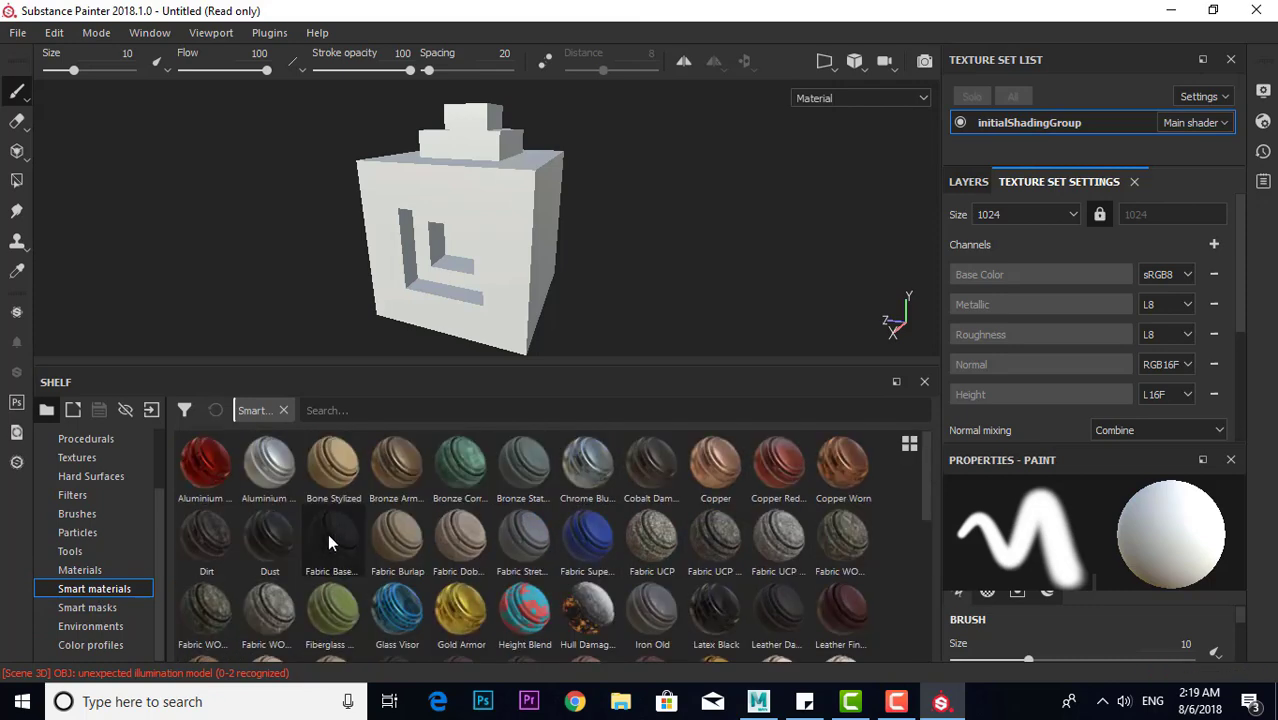
pyautogui.scroll(-3, 570, 560)
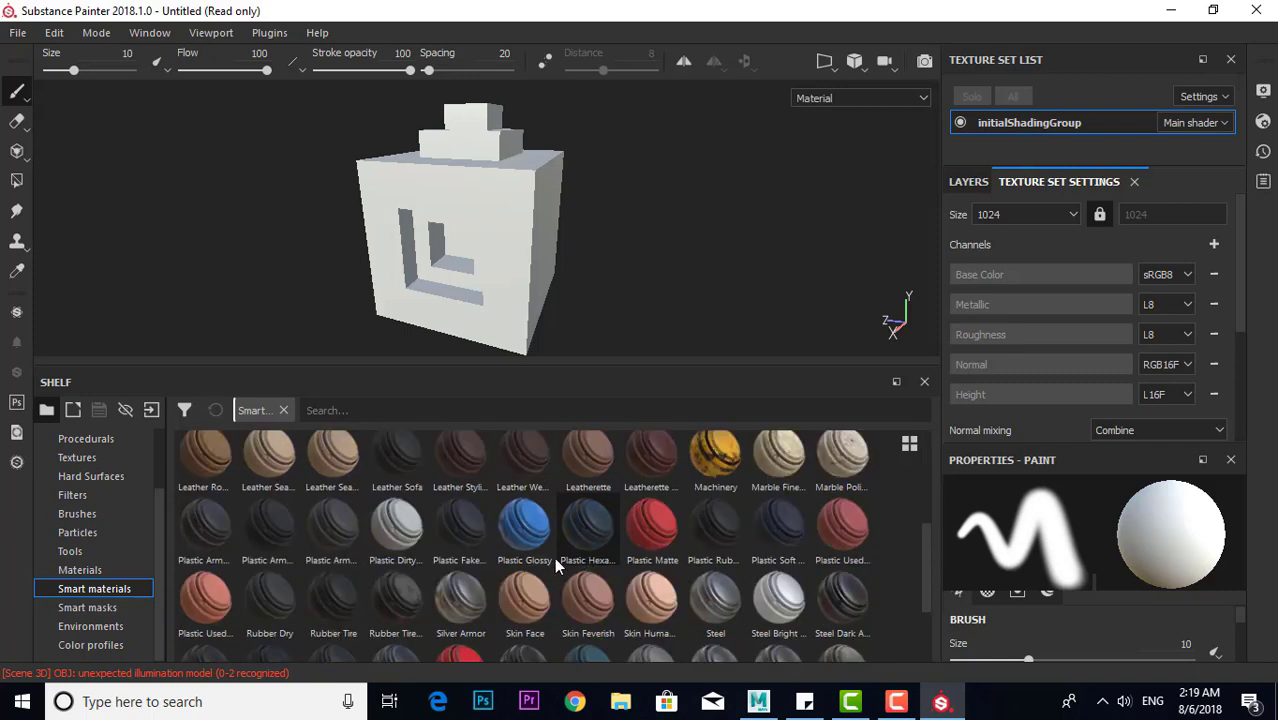
pyautogui.moveTo(715, 455); pyautogui.dragTo(513, 287)
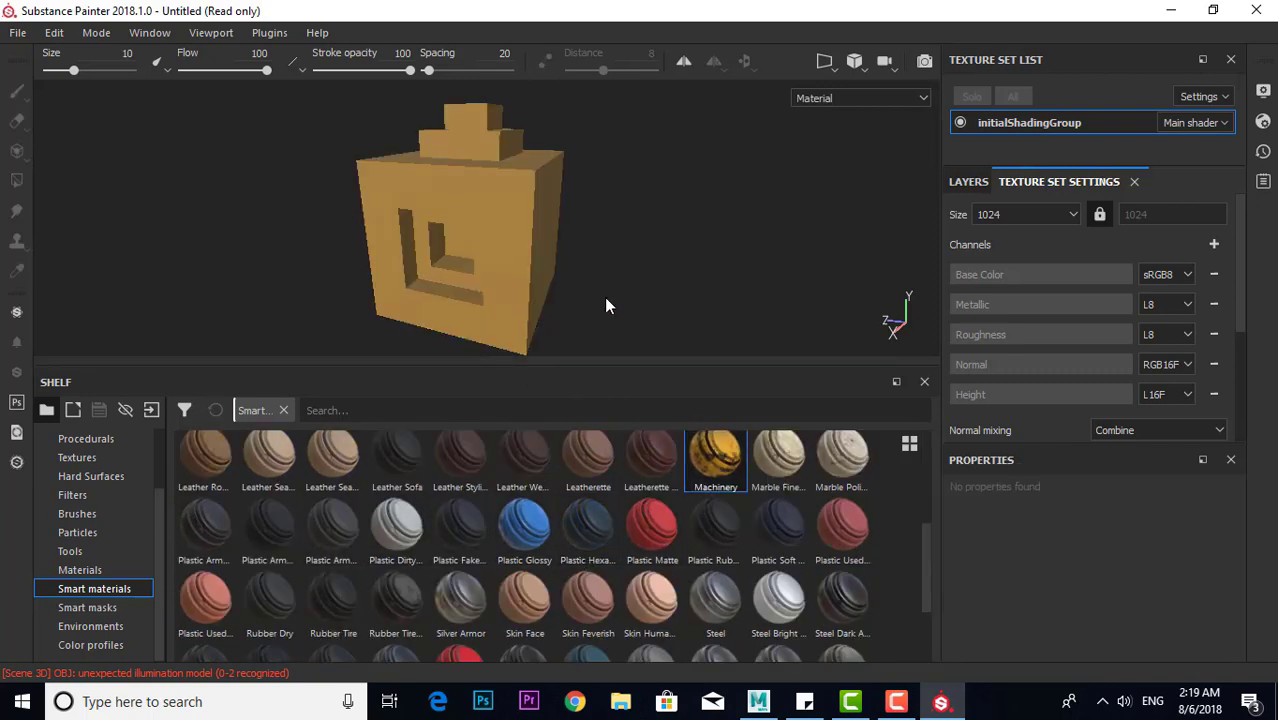
# Try painting directly on the cube and inspect it from several angles
pyautogui.moveTo(604, 300)
pyautogui.keyDown('alt'); pyautogui.mouseDown()
pyautogui.moveTo(443, 283)
pyautogui.moveTo(565, 320)
pyautogui.moveTo(513, 309)
pyautogui.moveTo(531, 320)
pyautogui.moveTo(322, 266)
pyautogui.moveTo(420, 330)
pyautogui.mouseUp(); pyautogui.keyUp('alt')
pyautogui.scroll(3, 527, 320)
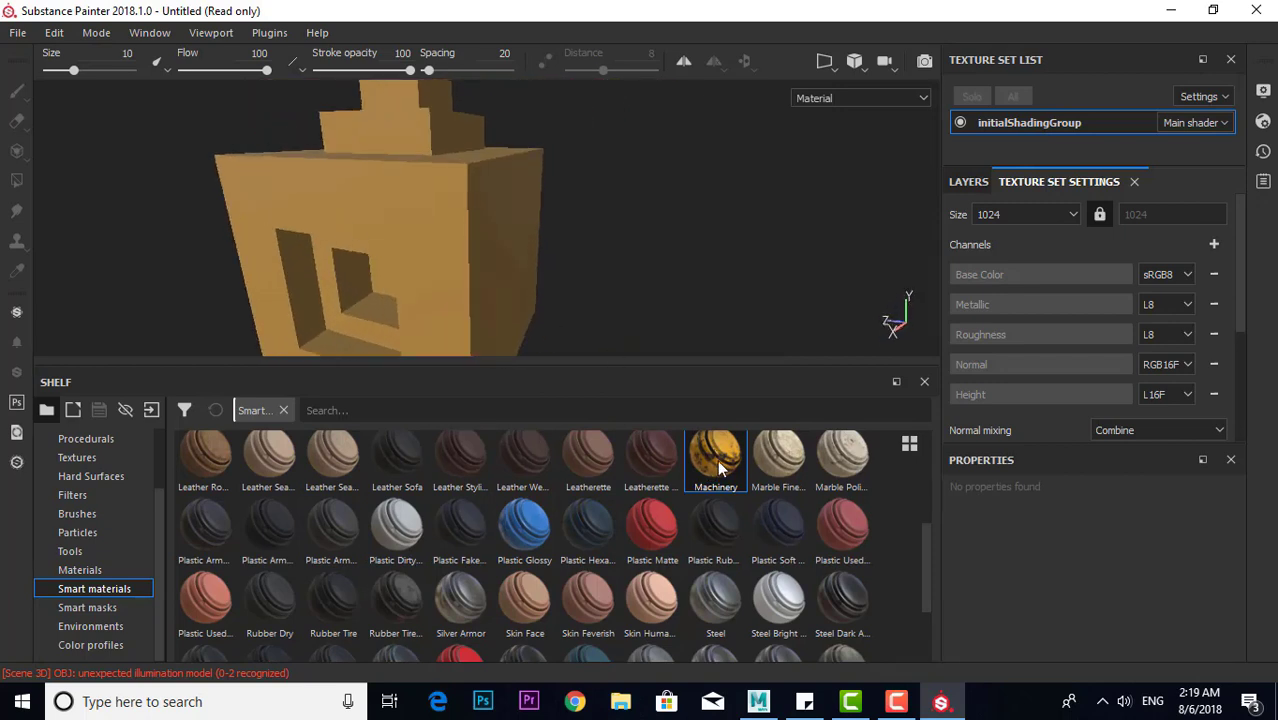
pyautogui.click(354, 264)
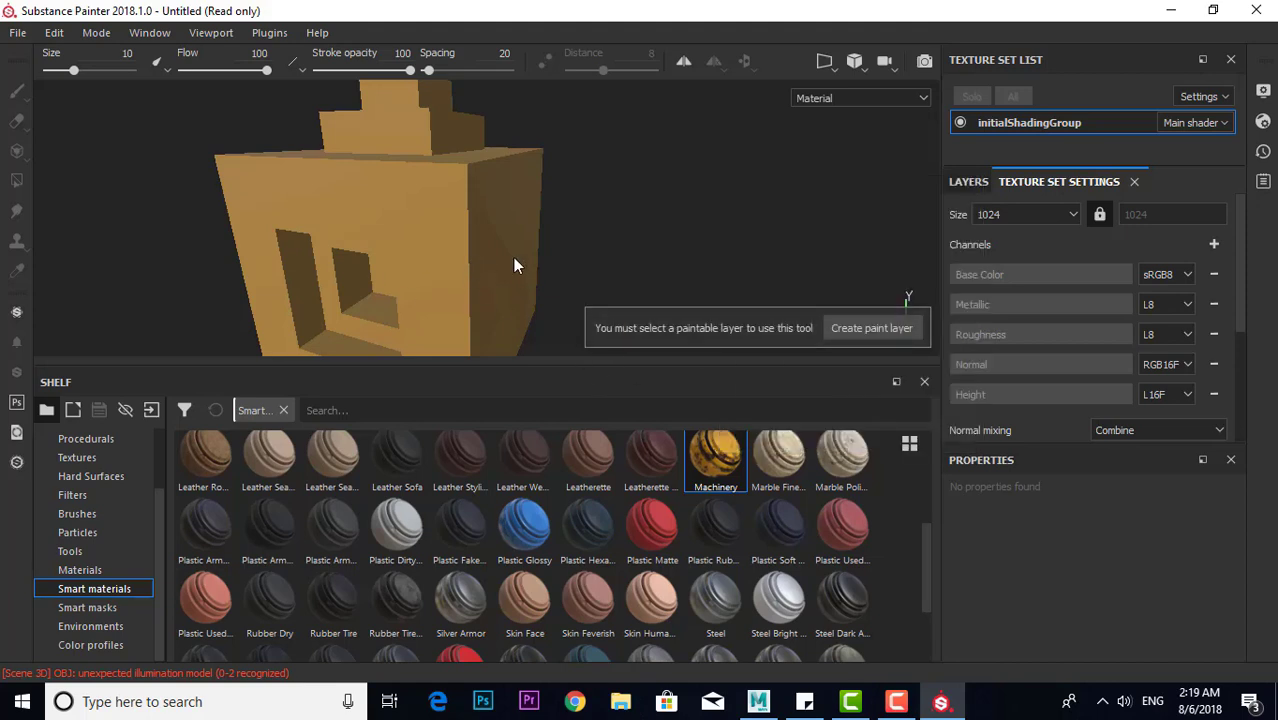
pyautogui.keyDown('alt'); pyautogui.moveTo(536, 239); pyautogui.dragTo(440, 220, button='right'); pyautogui.keyUp('alt')
pyautogui.moveTo(440, 220)
pyautogui.keyDown('alt'); pyautogui.mouseDown()
pyautogui.moveTo(314, 300)
pyautogui.moveTo(491, 137)
pyautogui.mouseUp(); pyautogui.keyUp('alt')
pyautogui.keyDown('alt'); pyautogui.moveTo(491, 137); pyautogui.dragTo(513, 214, button='right'); pyautogui.keyUp('alt')
pyautogui.moveTo(513, 214)
pyautogui.keyDown('alt'); pyautogui.mouseDown()
pyautogui.moveTo(603, 254)
pyautogui.moveTo(456, 257)
pyautogui.moveTo(251, 228)
pyautogui.moveTo(394, 220)
pyautogui.moveTo(613, 265)
pyautogui.moveTo(345, 285)
pyautogui.moveTo(633, 280)
pyautogui.moveTo(351, 322)
pyautogui.moveTo(619, 277)
pyautogui.moveTo(359, 237)
pyautogui.moveTo(559, 242)
pyautogui.moveTo(622, 206)
pyautogui.mouseUp(); pyautogui.keyUp('alt')
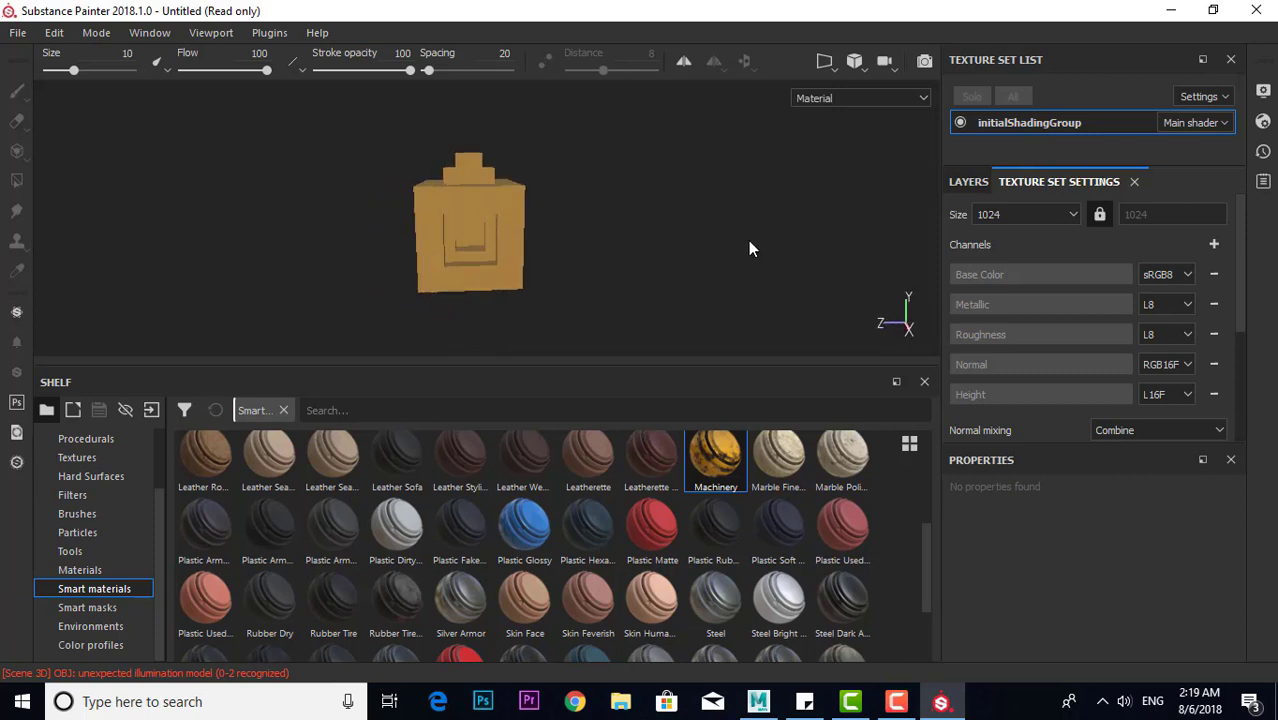
pyautogui.scroll(3, 536, 277)
# Delete the empty Layer 1 in the layer stack, leaving only the Machinery folder
pyautogui.moveTo(414, 262)
pyautogui.keyDown('alt'); pyautogui.mouseDown()
pyautogui.moveTo(482, 254)
pyautogui.moveTo(476, 204)
pyautogui.moveTo(414, 248)
pyautogui.moveTo(494, 257)
pyautogui.moveTo(670, 322)
pyautogui.moveTo(532, 220)
pyautogui.mouseUp(); pyautogui.keyUp('alt')
pyautogui.click(968, 183)
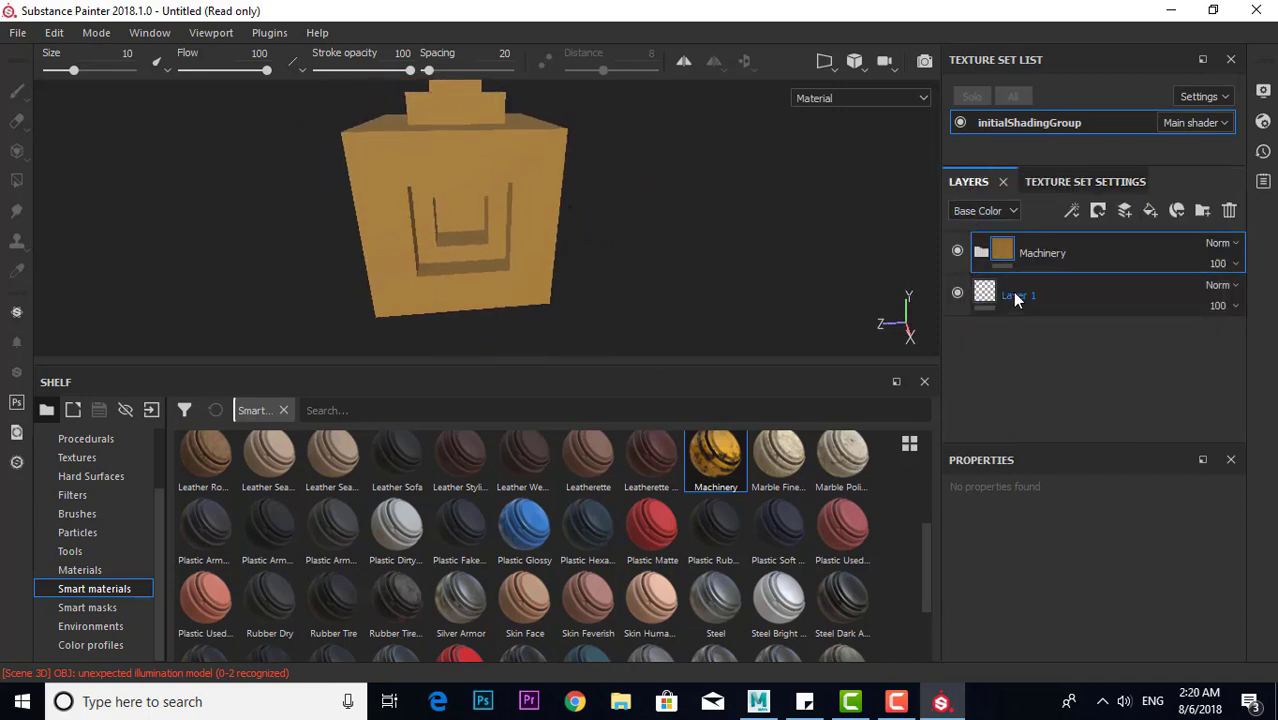
pyautogui.click(980, 252)
pyautogui.click(981, 254)
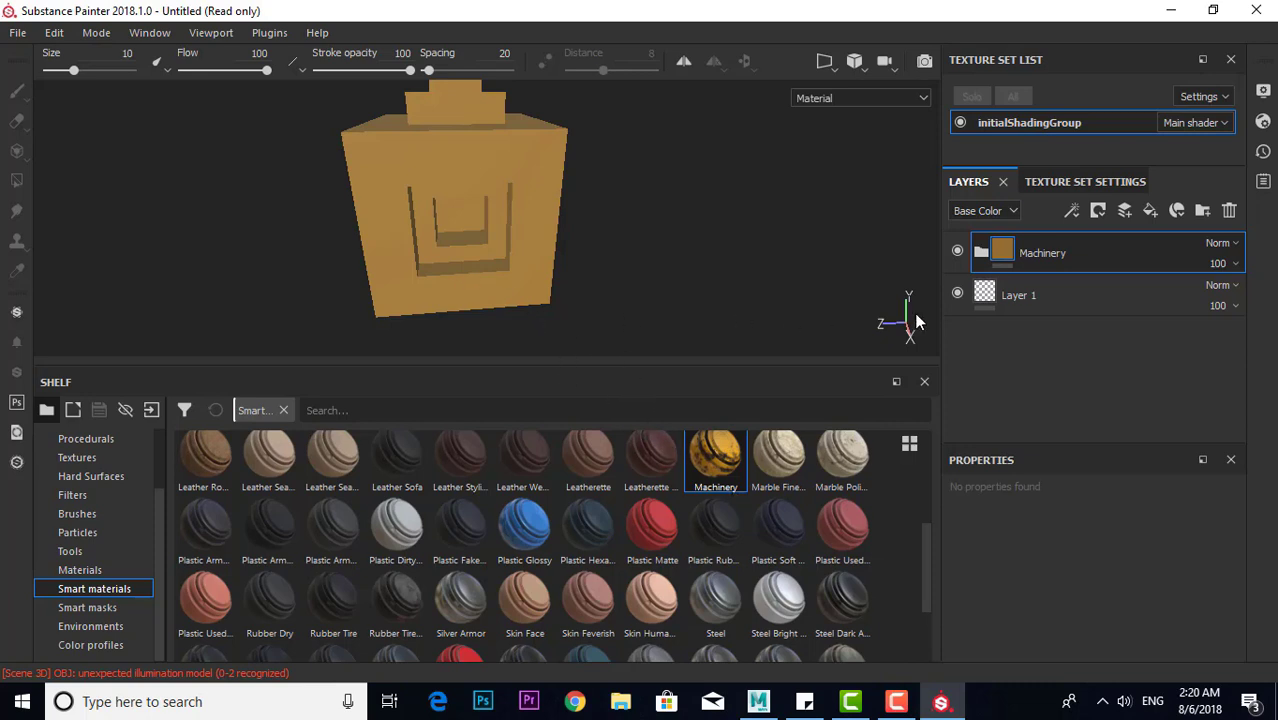
pyautogui.click(1051, 285)
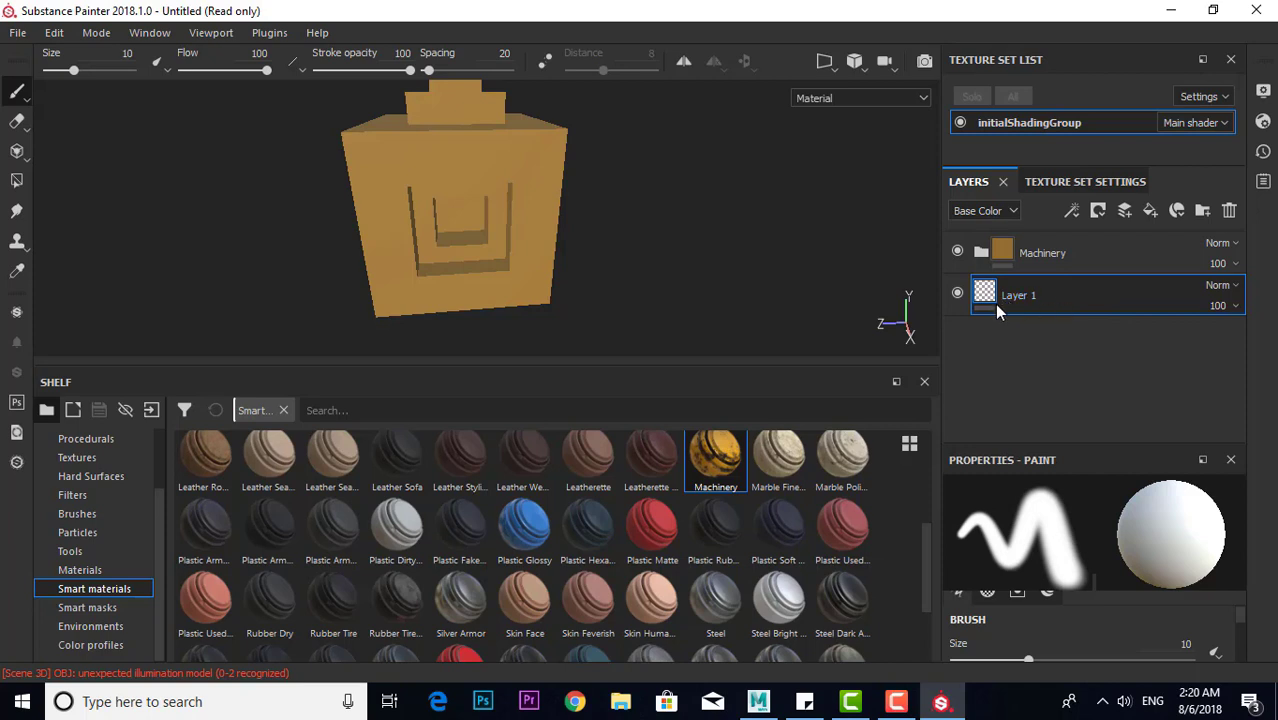
pyautogui.click(1229, 210)
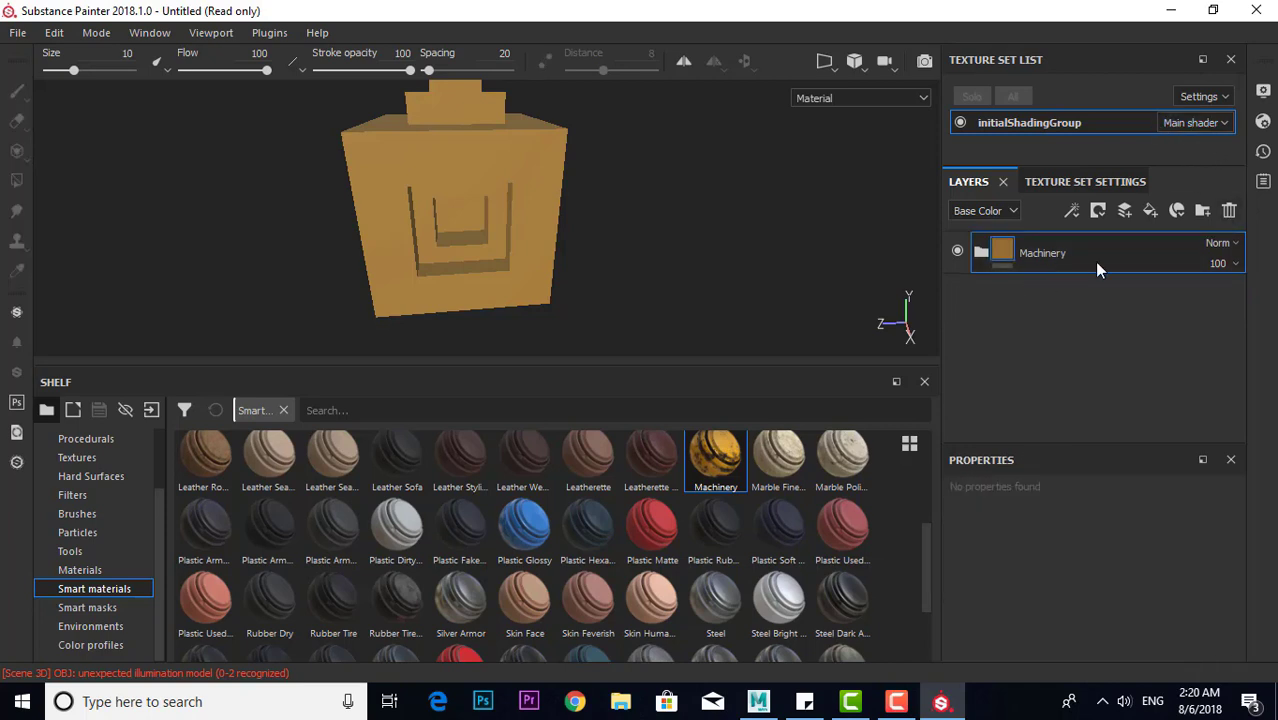
# Bring up the mesh map baking options from Texture Set Settings
pyautogui.click(1070, 182)
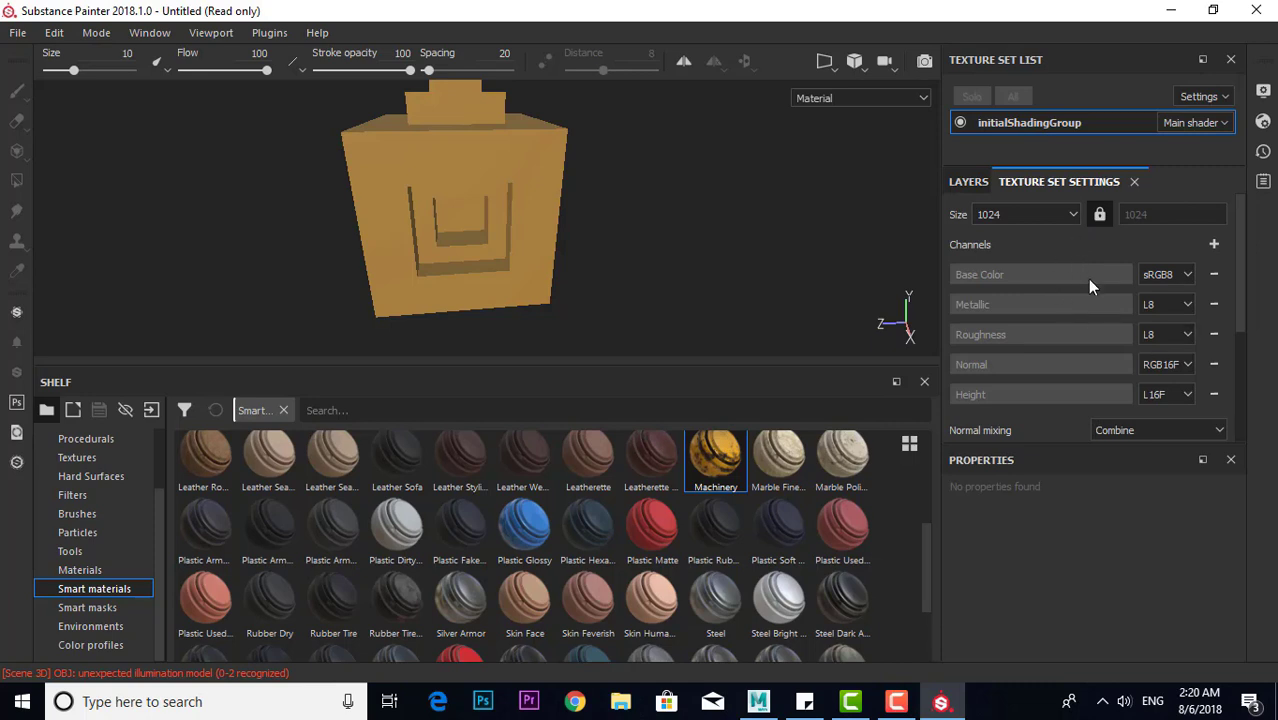
pyautogui.scroll(-3, 1087, 280)
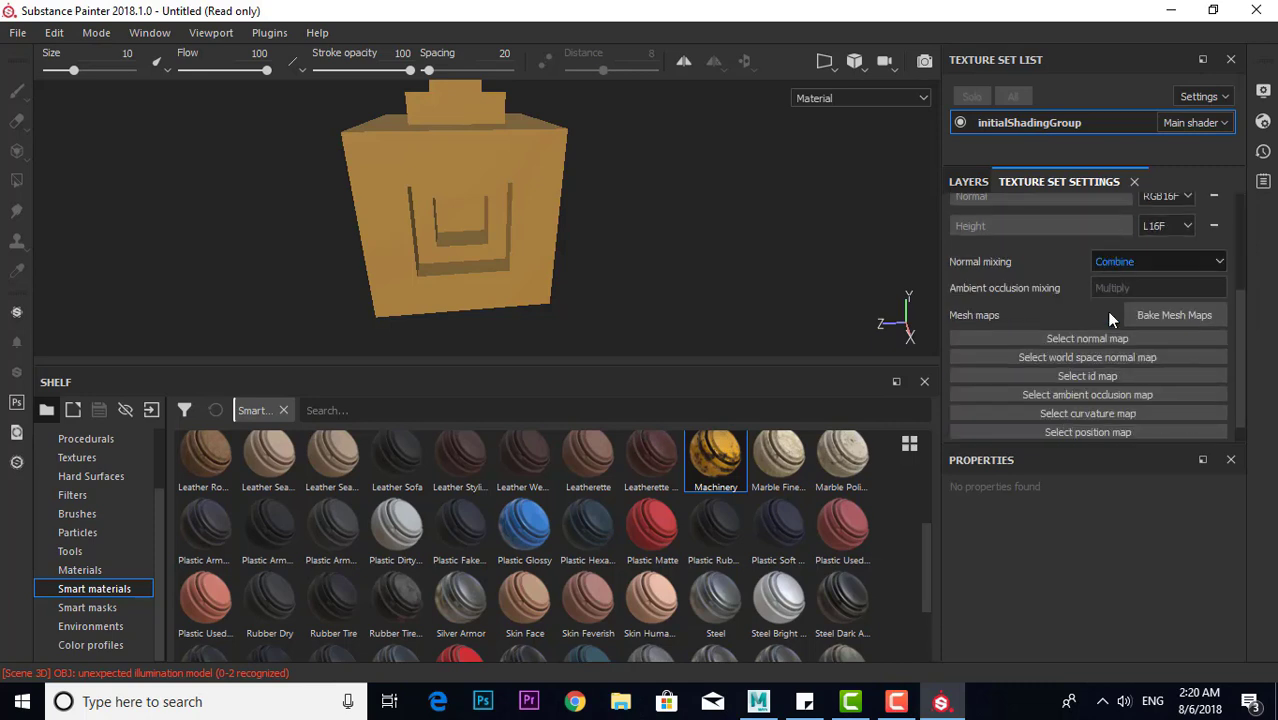
pyautogui.click(1174, 316)
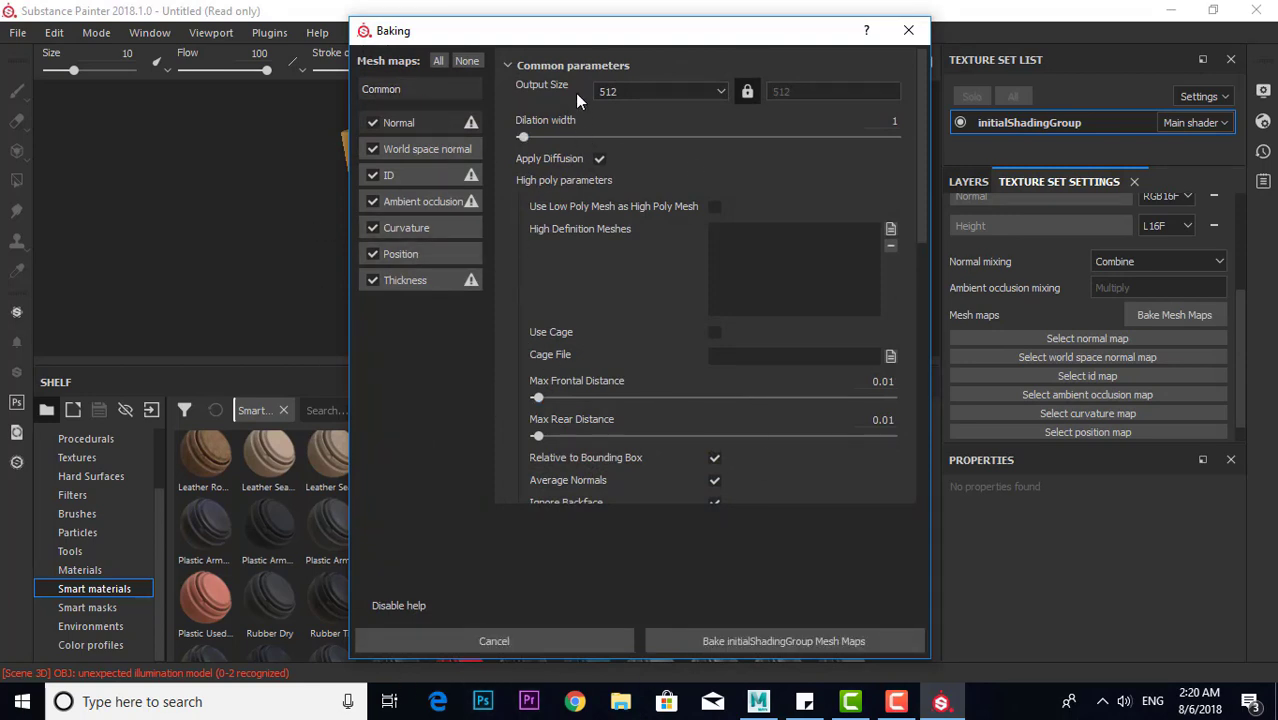
# Bake the cube's mesh maps at output size 2048 and dismiss the finished message
pyautogui.click(614, 94)
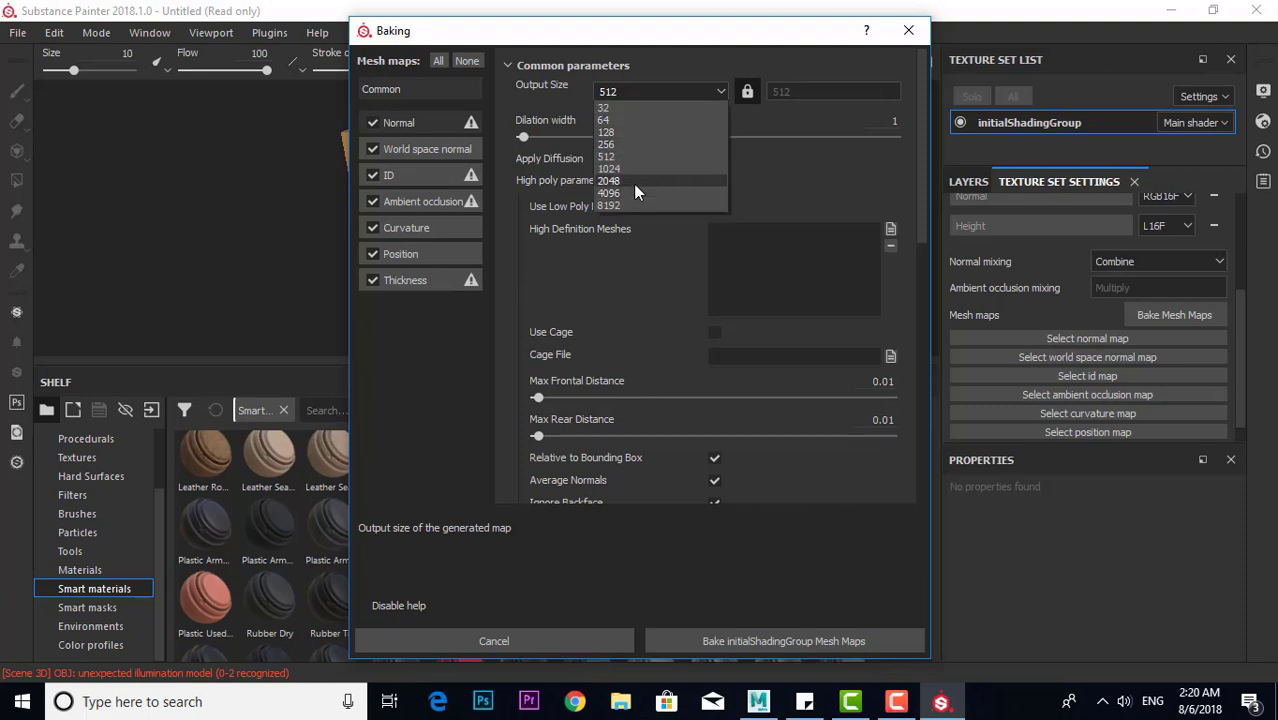
pyautogui.click(609, 181)
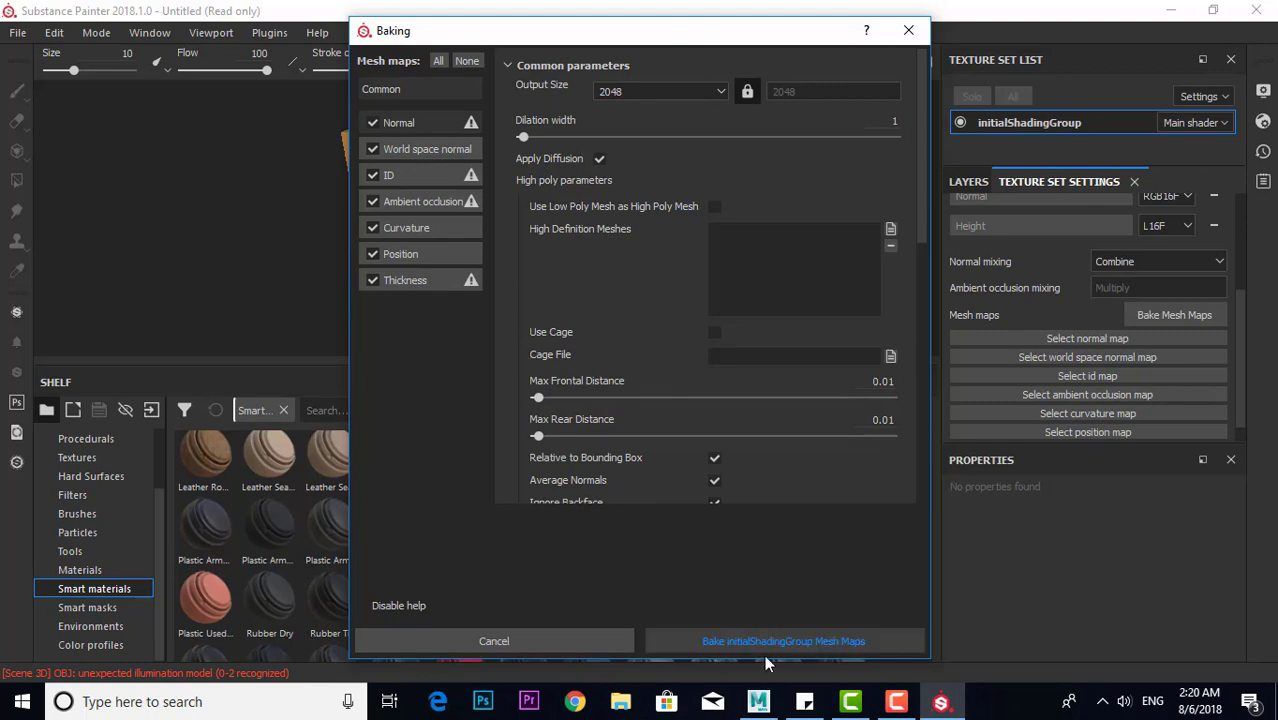
pyautogui.click(682, 640)
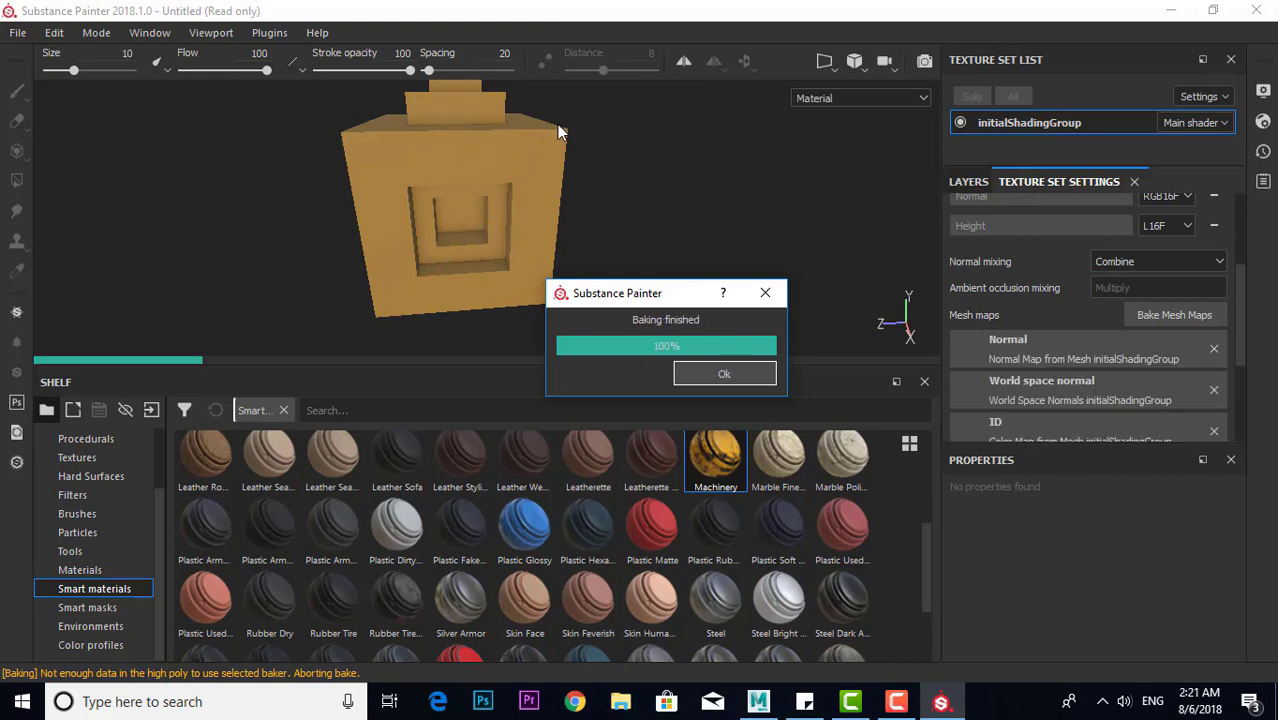
pyautogui.press('Return')
# Try the Leatherette and dark brown leather smart materials on the cube
pyautogui.moveTo(579, 220)
pyautogui.keyDown('alt'); pyautogui.mouseDown()
pyautogui.moveTo(655, 224)
pyautogui.moveTo(540, 192)
pyautogui.moveTo(488, 296)
pyautogui.moveTo(449, 294)
pyautogui.mouseUp(); pyautogui.keyUp('alt')
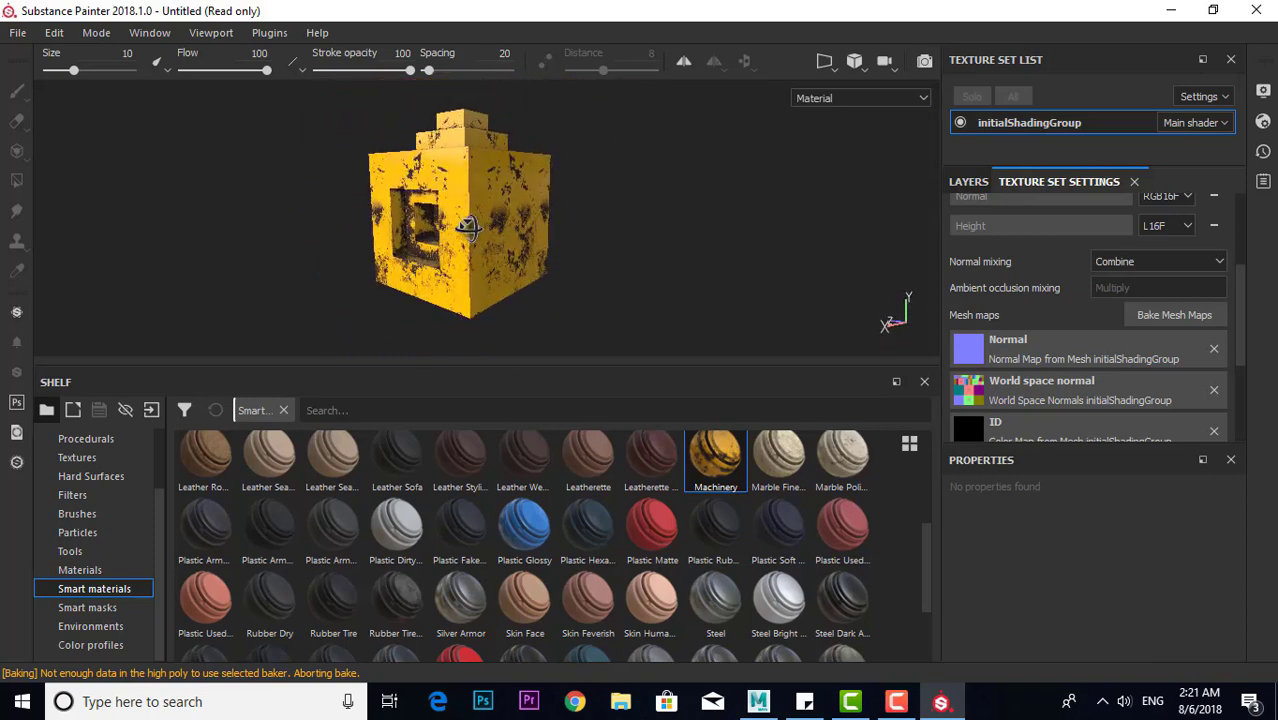
pyautogui.moveTo(629, 438); pyautogui.dragTo(480, 290)
pyautogui.moveTo(314, 286)
pyautogui.keyDown('alt'); pyautogui.mouseDown()
pyautogui.moveTo(524, 320)
pyautogui.moveTo(639, 274)
pyautogui.moveTo(434, 245)
pyautogui.moveTo(570, 237)
pyautogui.moveTo(596, 214)
pyautogui.moveTo(345, 194)
pyautogui.moveTo(455, 238)
pyautogui.moveTo(519, 399)
pyautogui.mouseUp(); pyautogui.keyUp('alt')
pyautogui.moveTo(588, 455)
pyautogui.mouseDown()
pyautogui.moveTo(485, 214)
pyautogui.moveTo(470, 218)
pyautogui.mouseUp()
pyautogui.keyDown('alt'); pyautogui.moveTo(390, 227); pyautogui.dragTo(576, 386); pyautogui.keyUp('alt')
pyautogui.moveTo(524, 455); pyautogui.dragTo(440, 205)
pyautogui.moveTo(345, 265)
pyautogui.keyDown('alt'); pyautogui.mouseDown()
pyautogui.moveTo(362, 231)
pyautogui.moveTo(257, 208)
pyautogui.moveTo(392, 190)
pyautogui.mouseUp(); pyautogui.keyUp('alt')
# Apply the rusty steel smart material to the cube and view it front-on
pyautogui.scroll(-2, 460, 520)
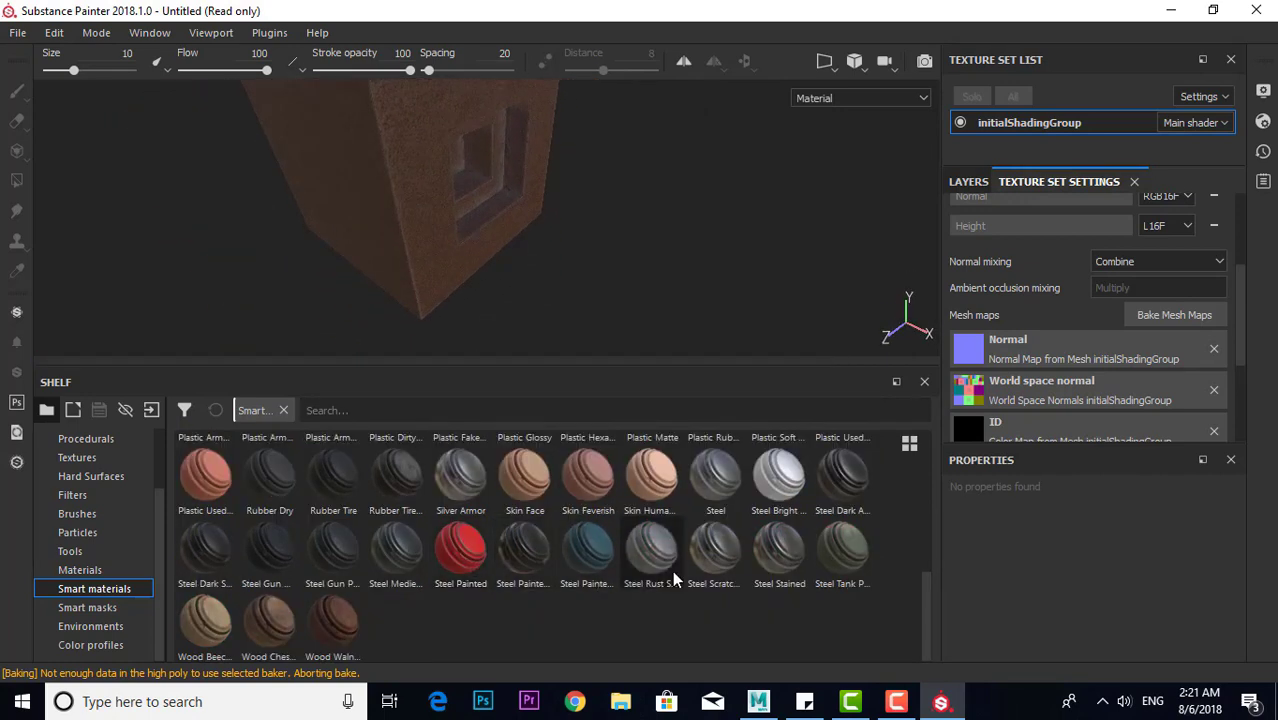
pyautogui.moveTo(655, 565)
pyautogui.mouseDown()
pyautogui.moveTo(400, 199)
pyautogui.moveTo(462, 265)
pyautogui.moveTo(597, 236)
pyautogui.moveTo(579, 131)
pyautogui.moveTo(508, 270)
pyautogui.mouseUp()
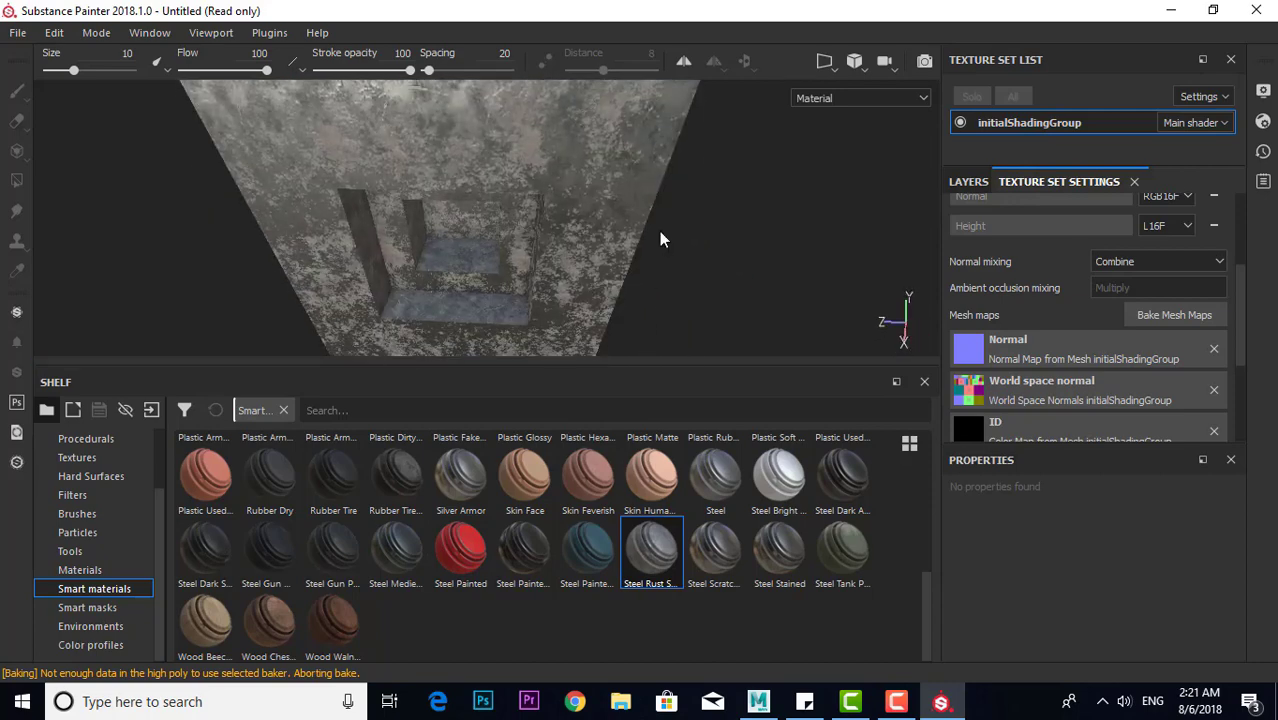
pyautogui.scroll(5, 740, 496)
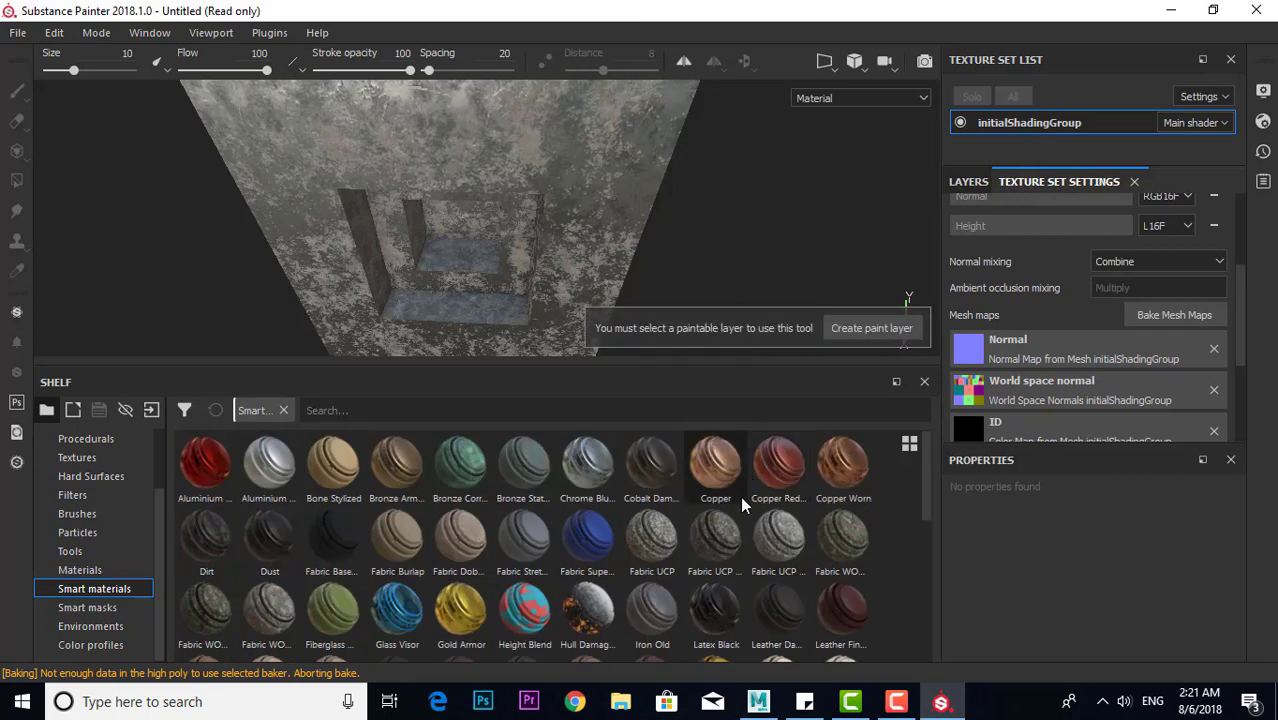
pyautogui.scroll(2, 624, 326)
pyautogui.moveTo(631, 326)
pyautogui.keyDown('alt'); pyautogui.mouseDown()
pyautogui.moveTo(579, 326)
pyautogui.moveTo(537, 117)
pyautogui.moveTo(590, 277)
pyautogui.moveTo(613, 263)
pyautogui.moveTo(534, 285)
pyautogui.moveTo(559, 228)
pyautogui.mouseUp(); pyautogui.keyUp('alt')
pyautogui.scroll(-3, 540, 519)
pyautogui.scroll(-2, 540, 519)
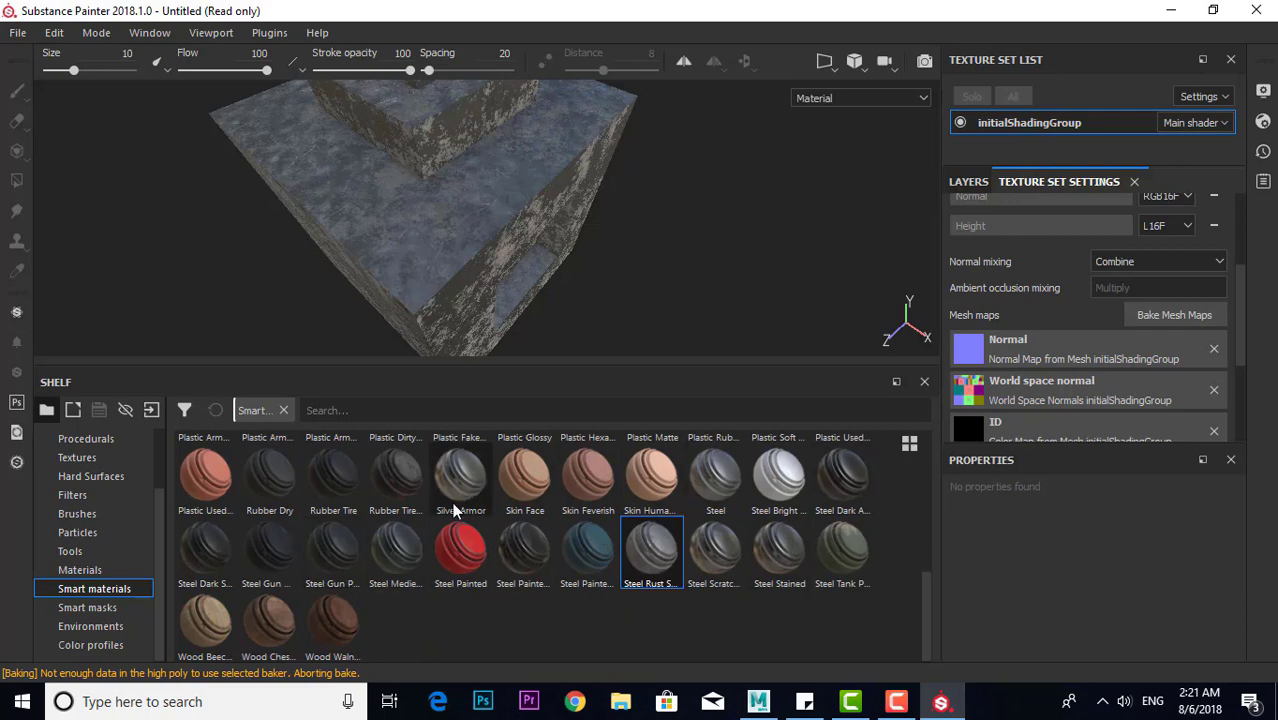
pyautogui.scroll(5, 330, 502)
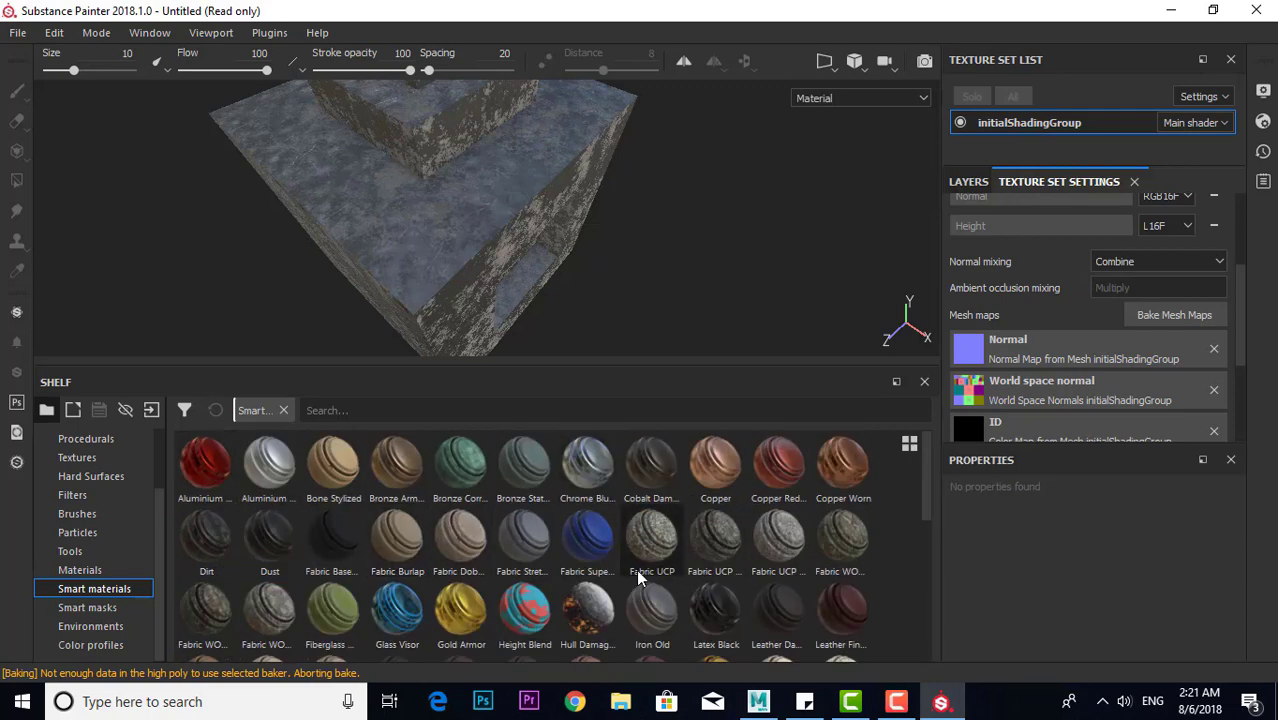
pyautogui.keyDown('alt'); pyautogui.moveTo(625, 312); pyautogui.dragTo(626, 321); pyautogui.keyUp('alt')
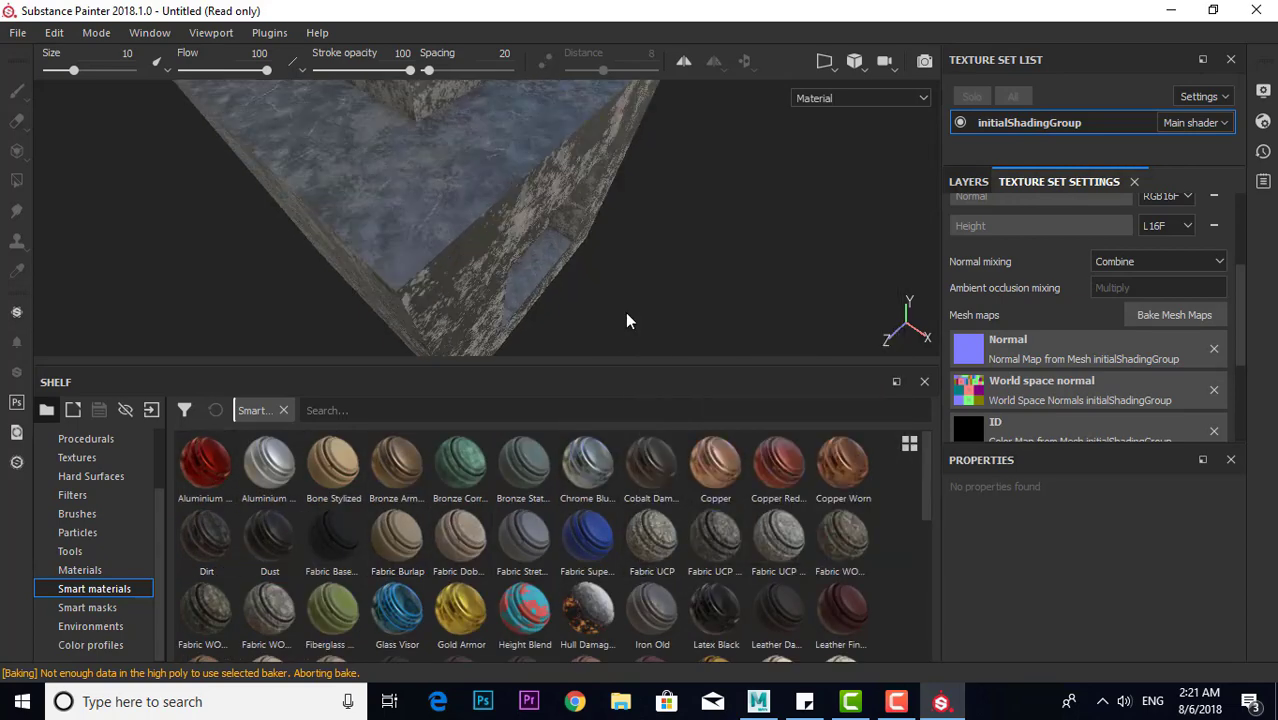
# Open the web browser, toggle its window size, then hide it again
pyautogui.click(573, 705)
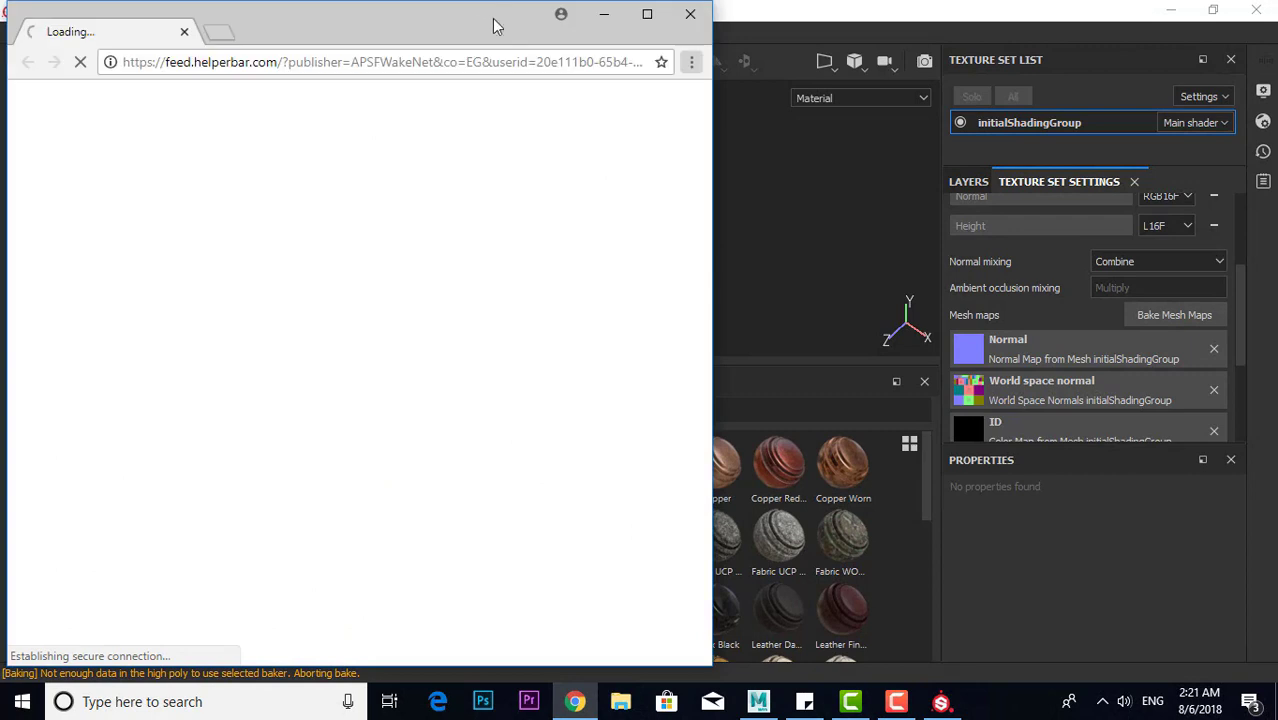
pyautogui.doubleClick(494, 20)
pyautogui.doubleClick(478, 28)
pyautogui.doubleClick(462, 24)
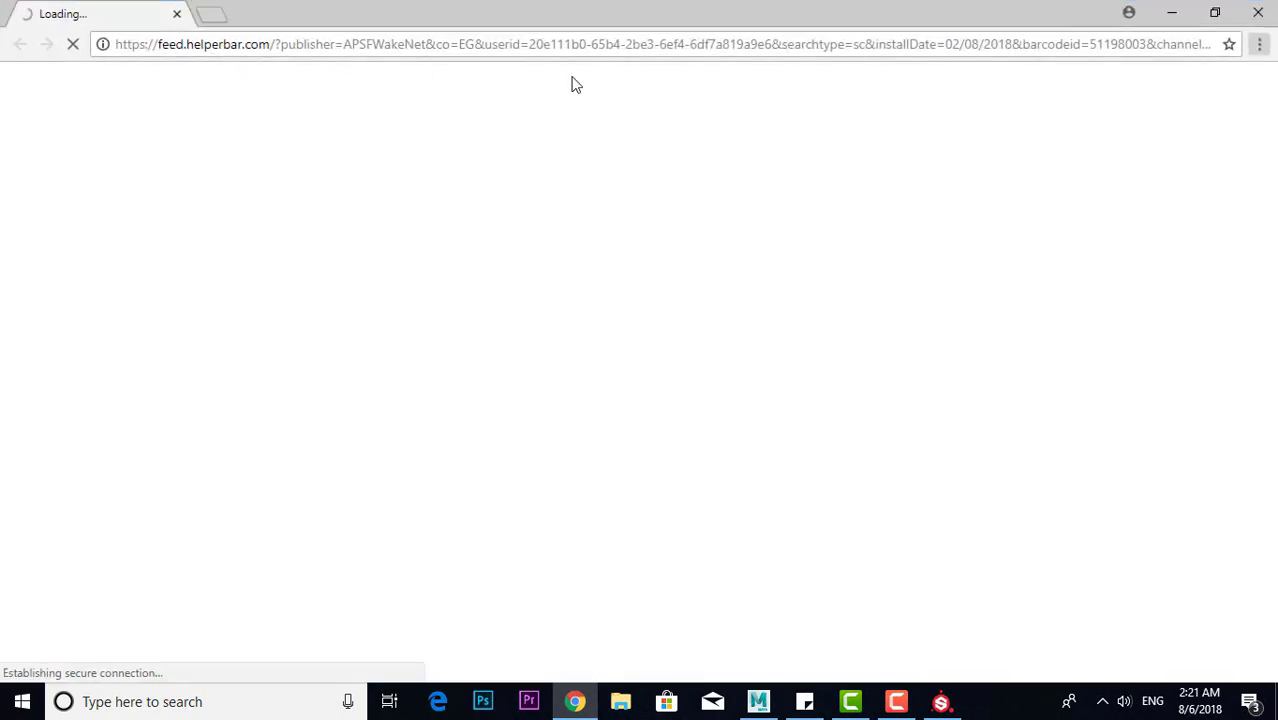
pyautogui.click(1172, 20)
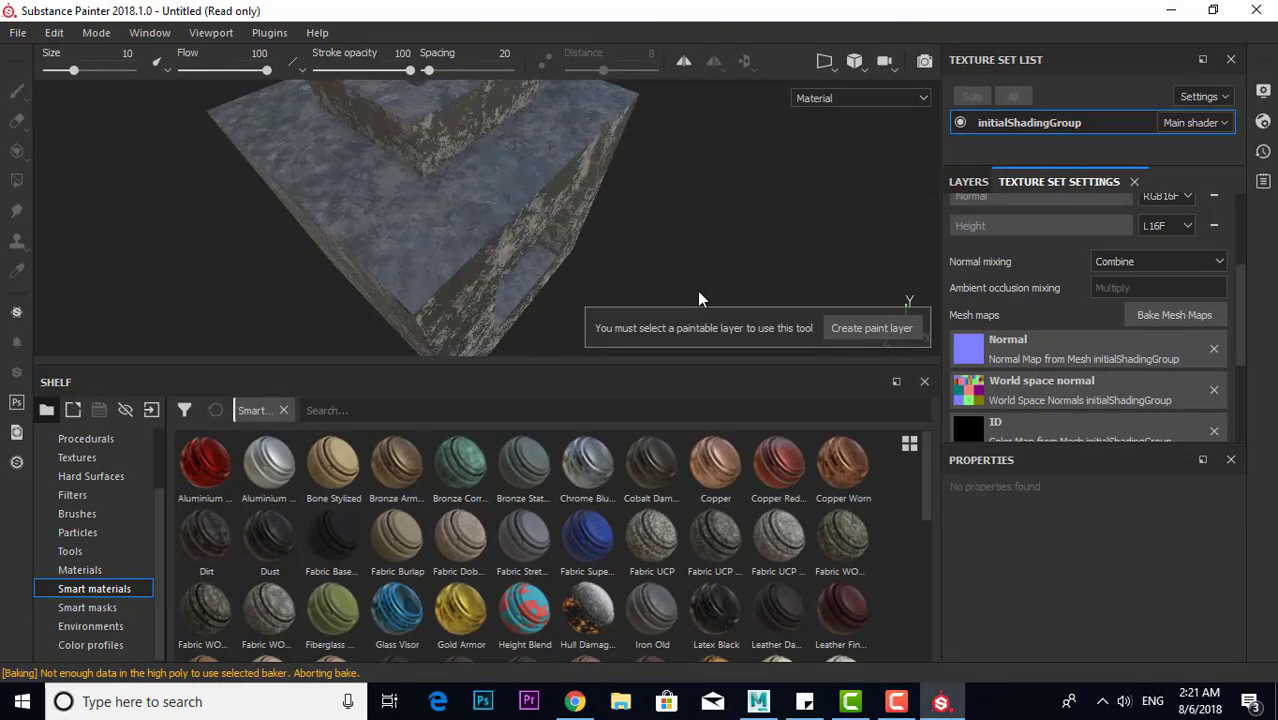
# Frame the whole object with F and orbit to its hollow face, then return to the browser
pyautogui.moveTo(697, 291)
pyautogui.keyDown('alt'); pyautogui.mouseDown()
pyautogui.moveTo(662, 210)
pyautogui.moveTo(456, 260)
pyautogui.moveTo(573, 206)
pyautogui.mouseUp(); pyautogui.keyUp('alt')
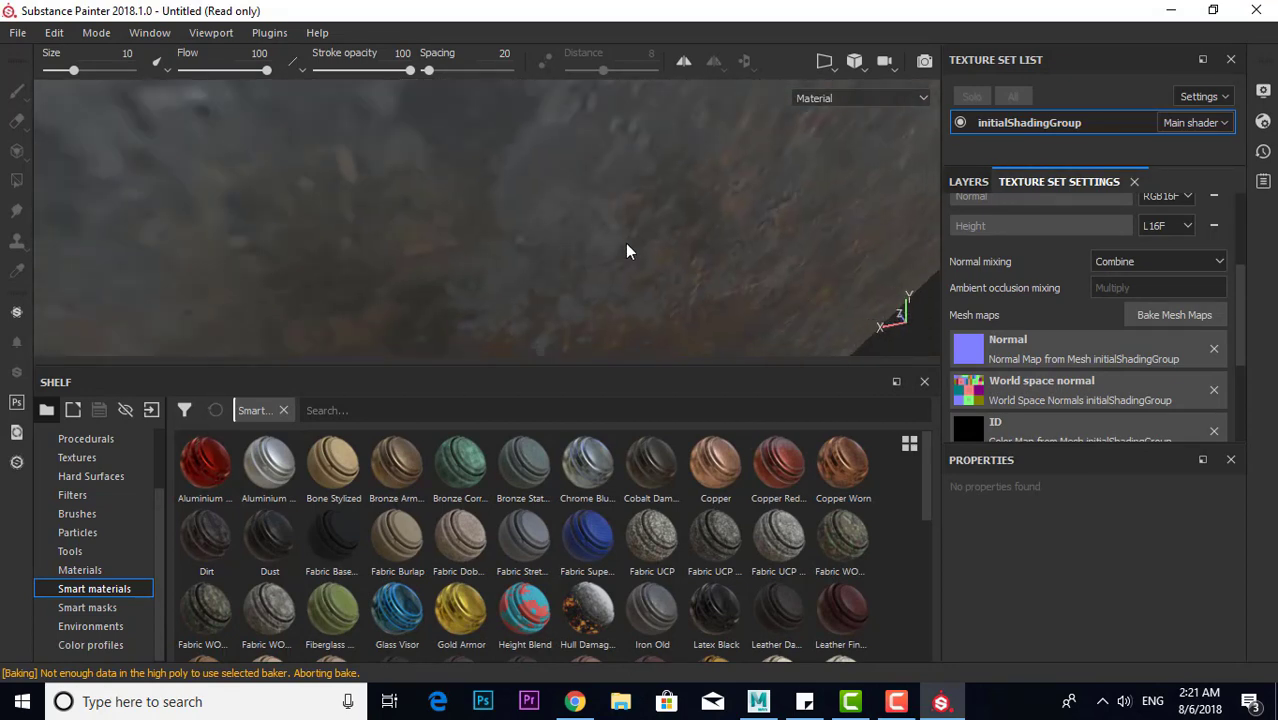
pyautogui.press('f')
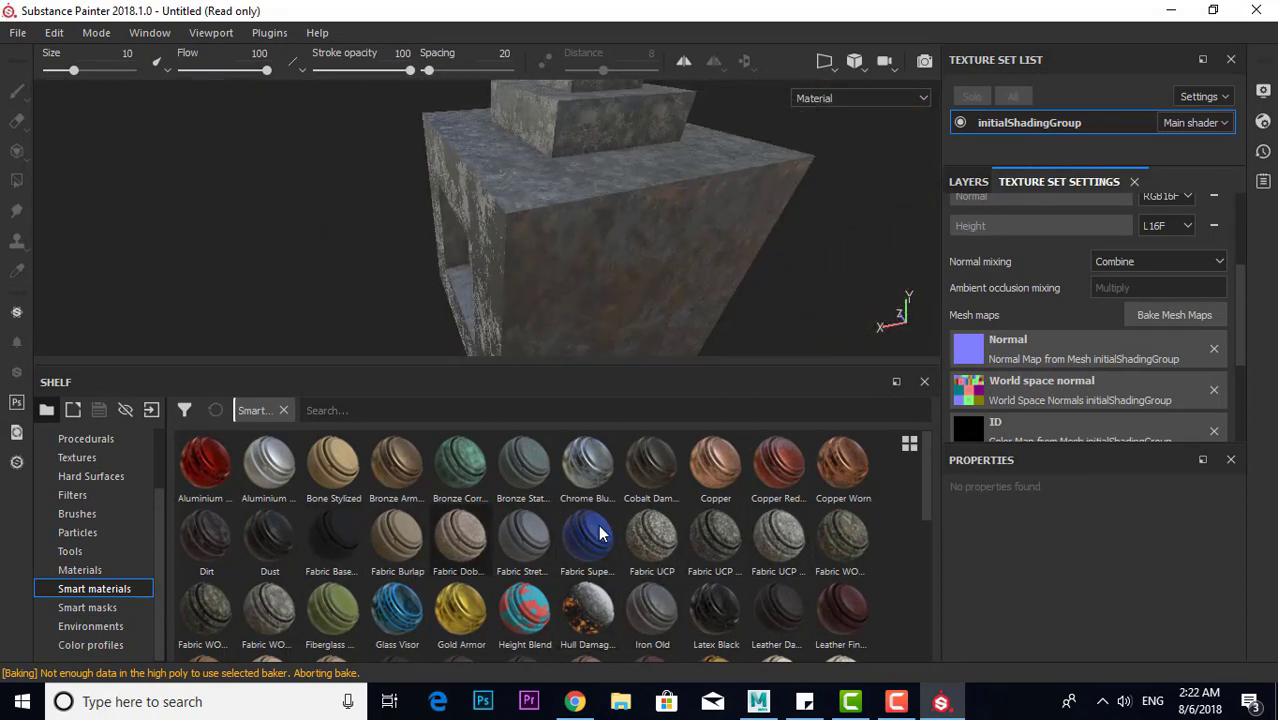
pyautogui.moveTo(277, 245)
pyautogui.keyDown('alt'); pyautogui.mouseDown()
pyautogui.moveTo(520, 203)
pyautogui.moveTo(593, 228)
pyautogui.moveTo(515, 281)
pyautogui.mouseUp(); pyautogui.keyUp('alt')
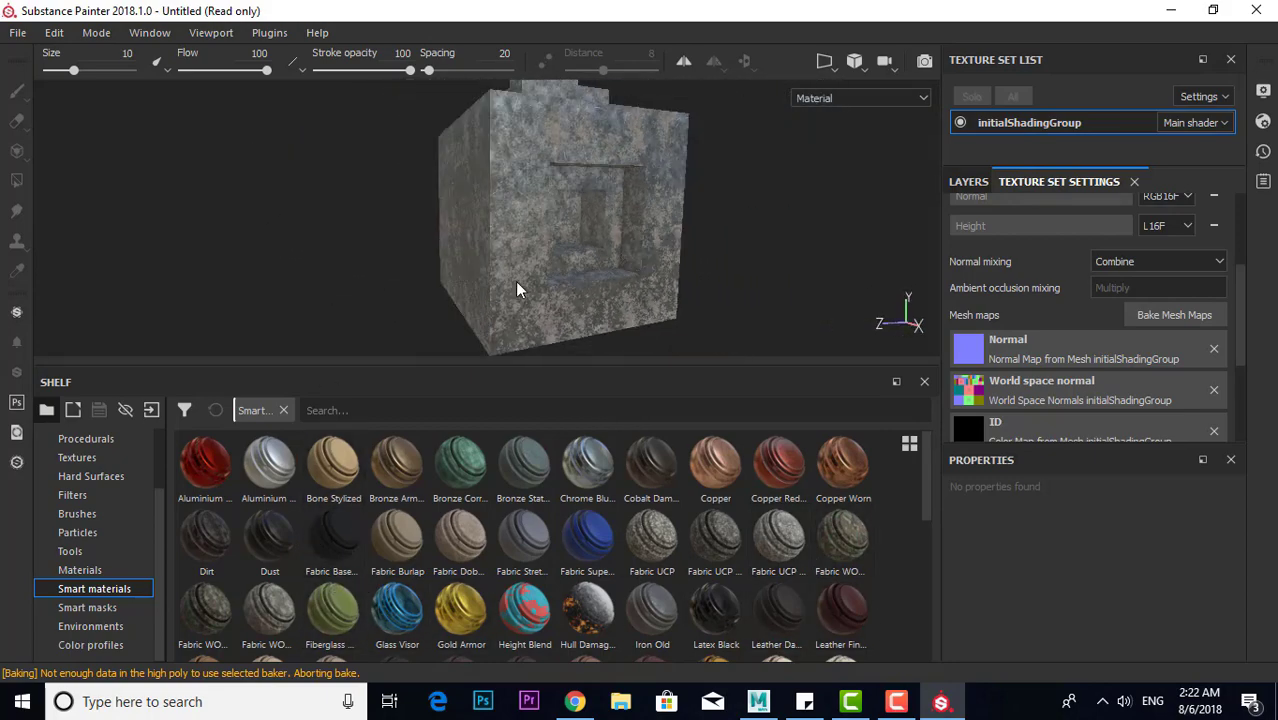
pyautogui.hotkey('alt', 'Tab')
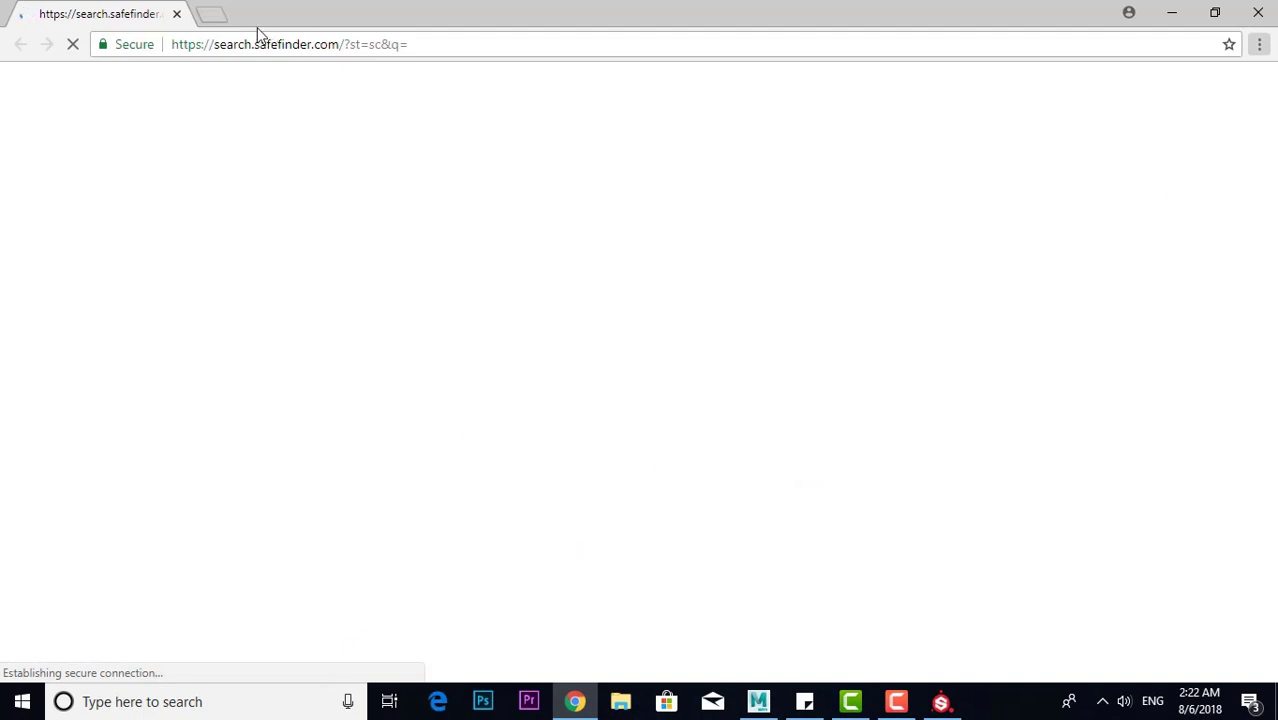
# Replace the address bar contents with the search query 'substance share'
pyautogui.click(269, 52)
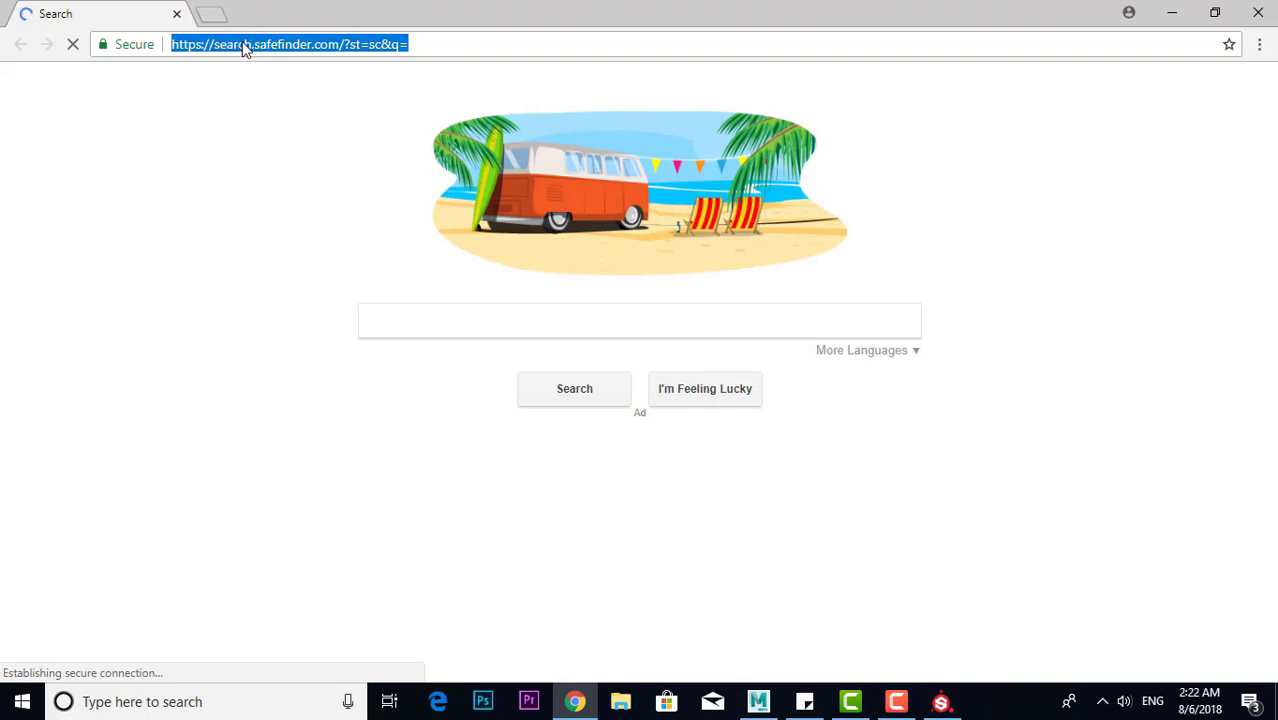
pyautogui.write('su')
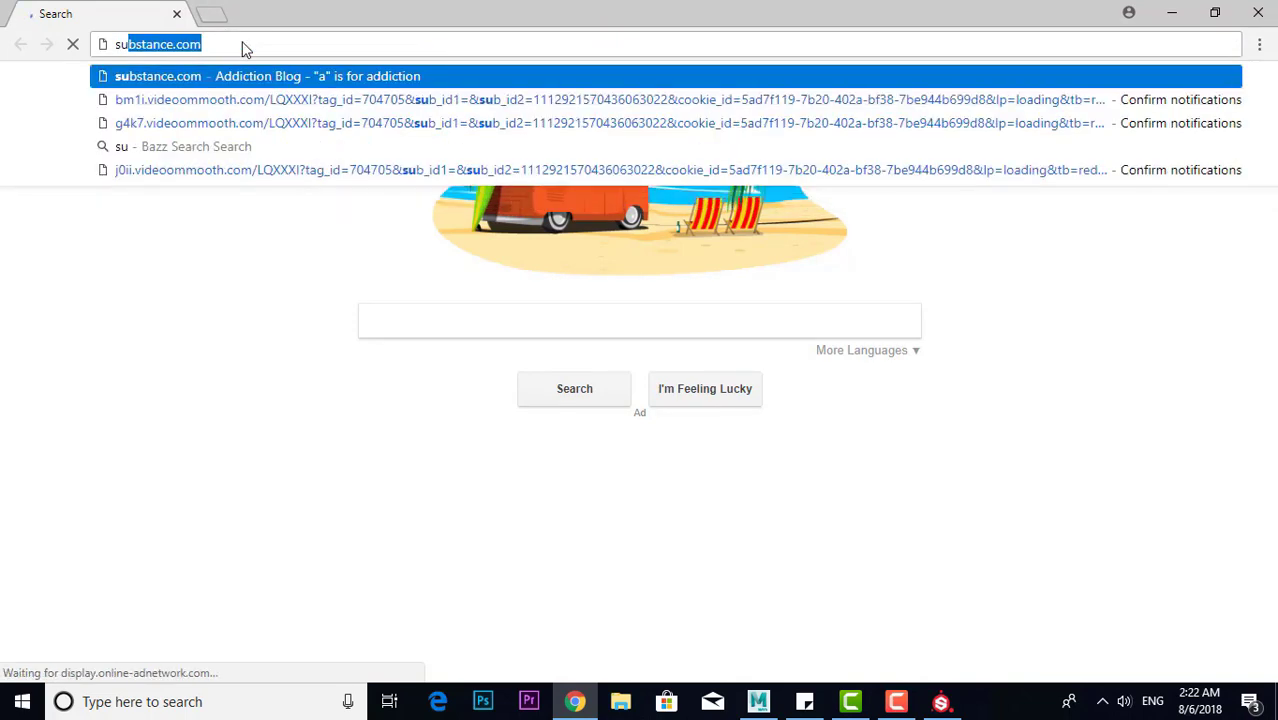
pyautogui.write('bstance.co')
pyautogui.press('BackSpace')
pyautogui.press('BackSpace')
pyautogui.press('BackSpace')
pyautogui.press('BackSpace')
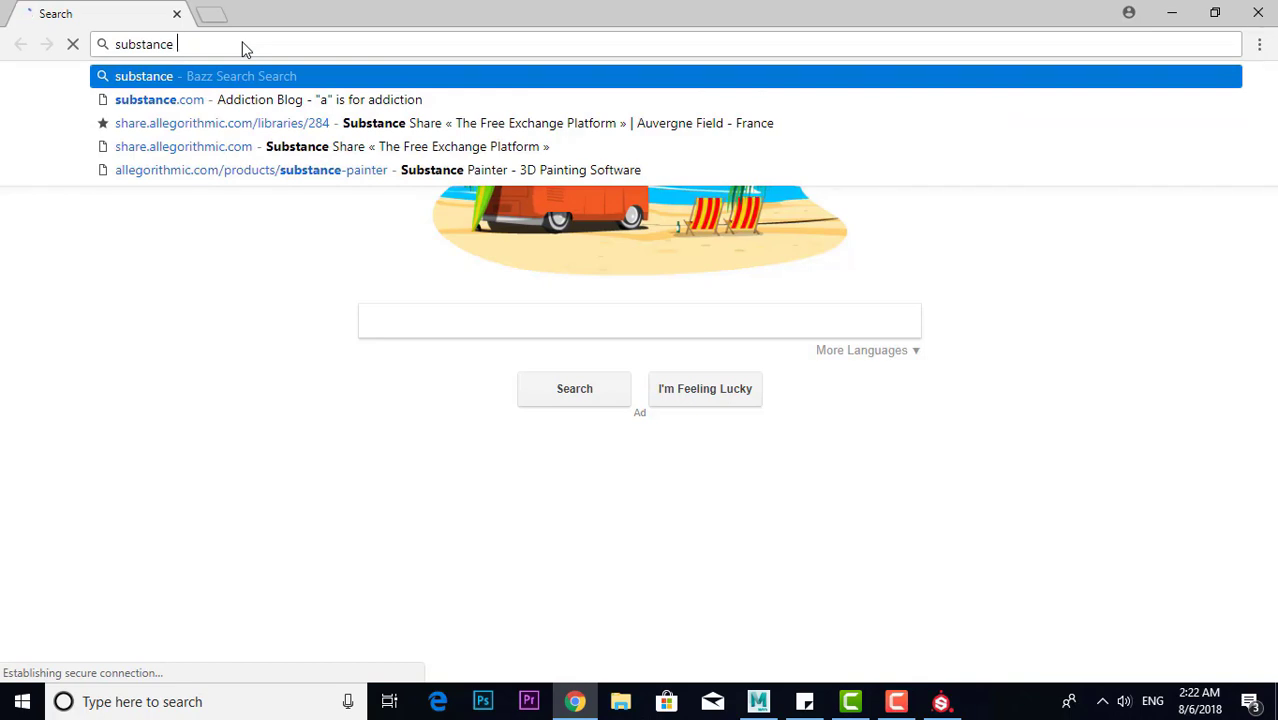
pyautogui.write('sh')
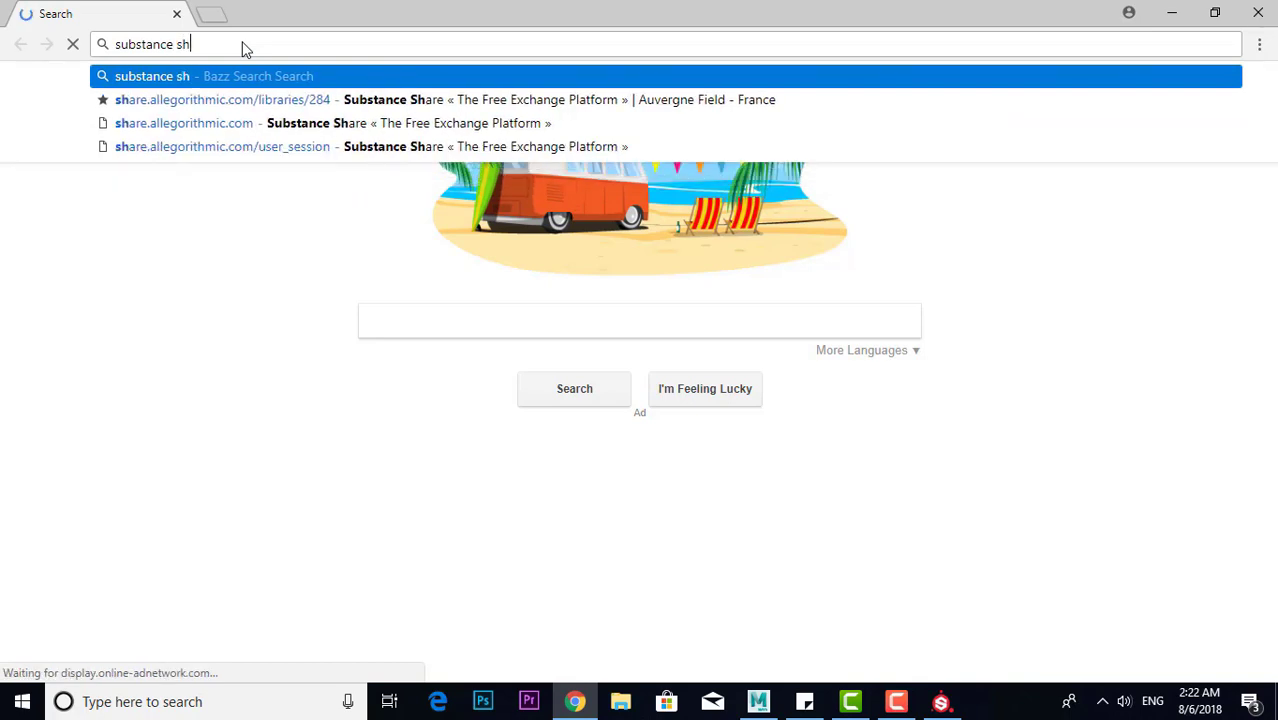
pyautogui.write('a')
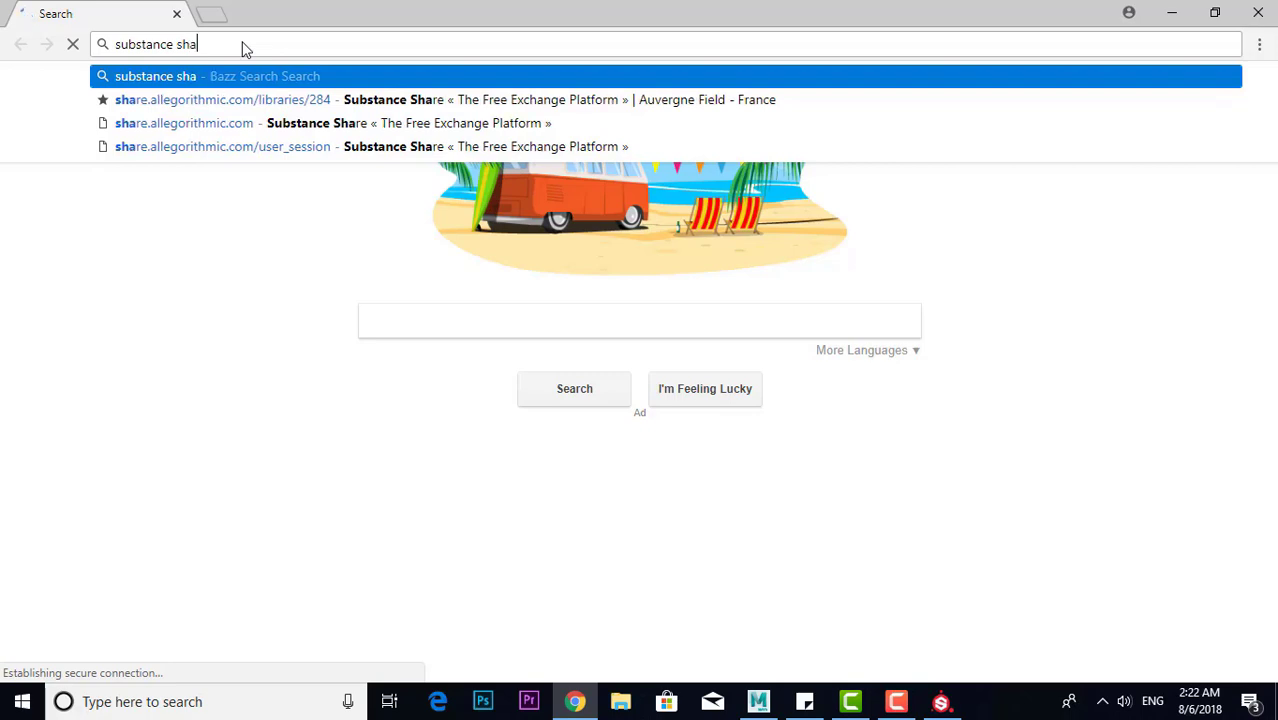
pyautogui.write('re')
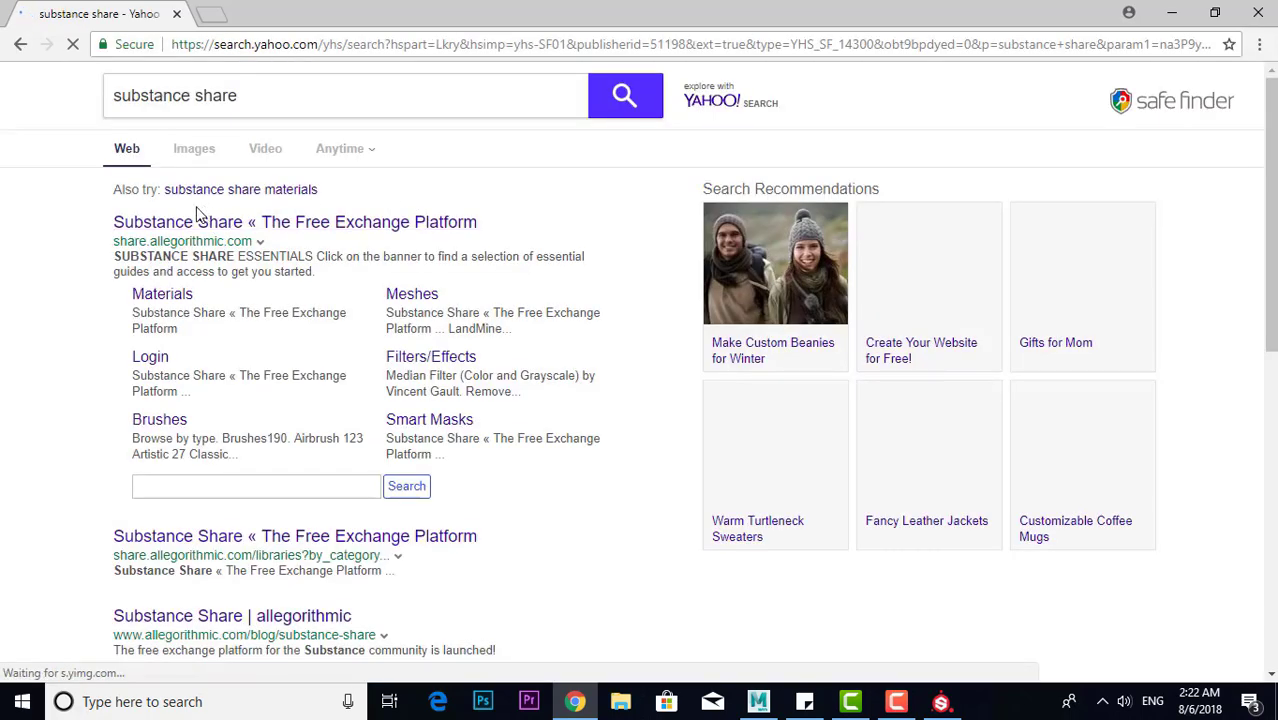
# Open the Substance Share website from the search results
pyautogui.click(272, 224)
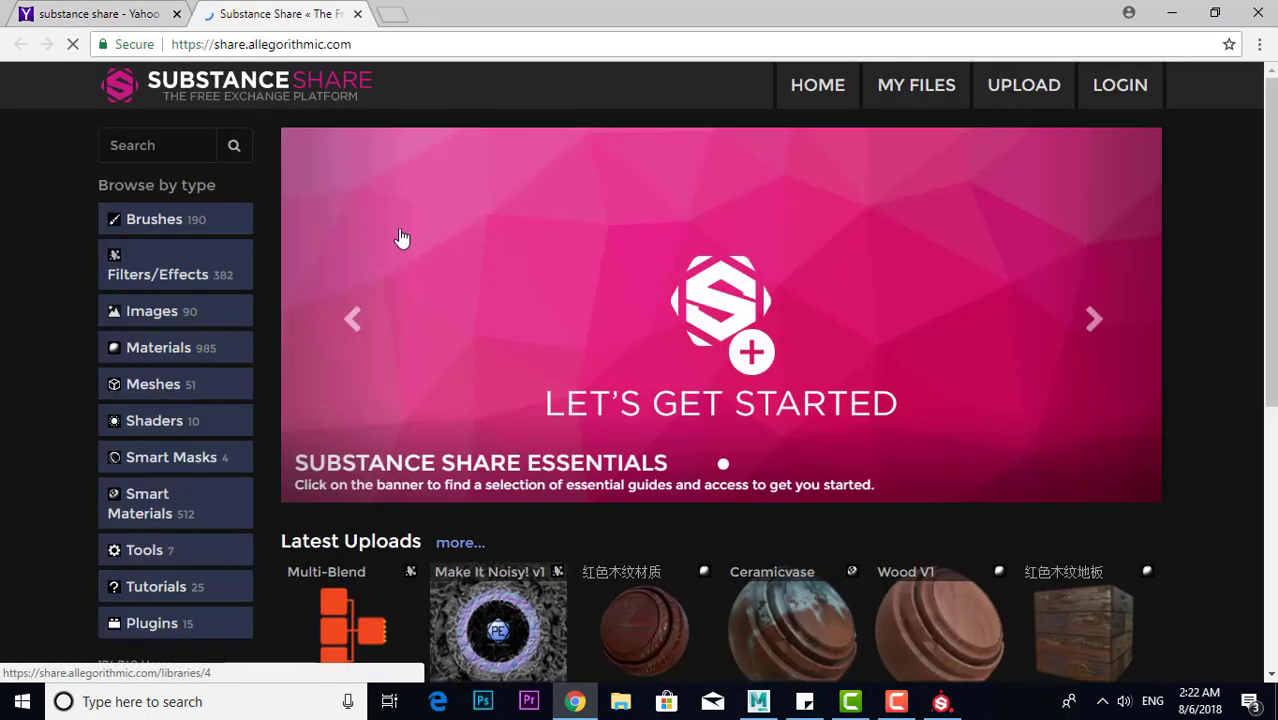
pyautogui.scroll(-5, 700, 385)
pyautogui.scroll(5, 685, 405)
pyautogui.scroll(-5, 380, 280)
pyautogui.scroll(4, 337, 370)
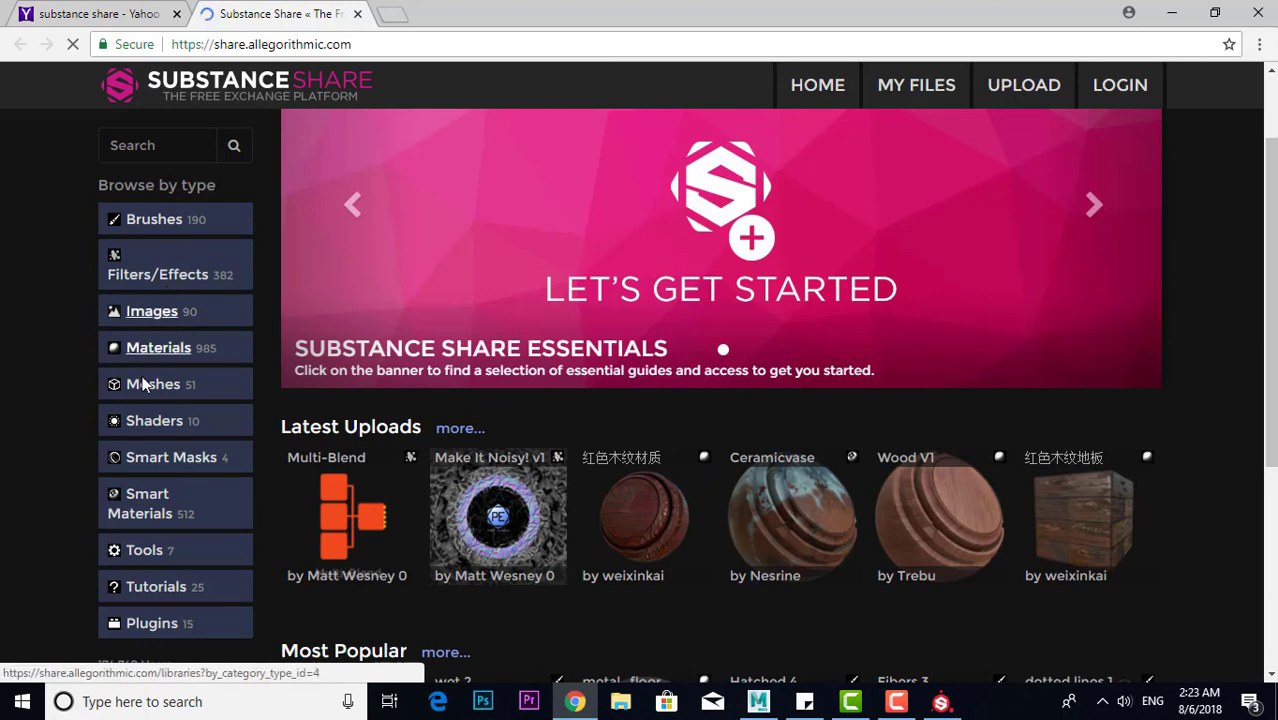
# Browse the Images category listing
pyautogui.click(151, 311)
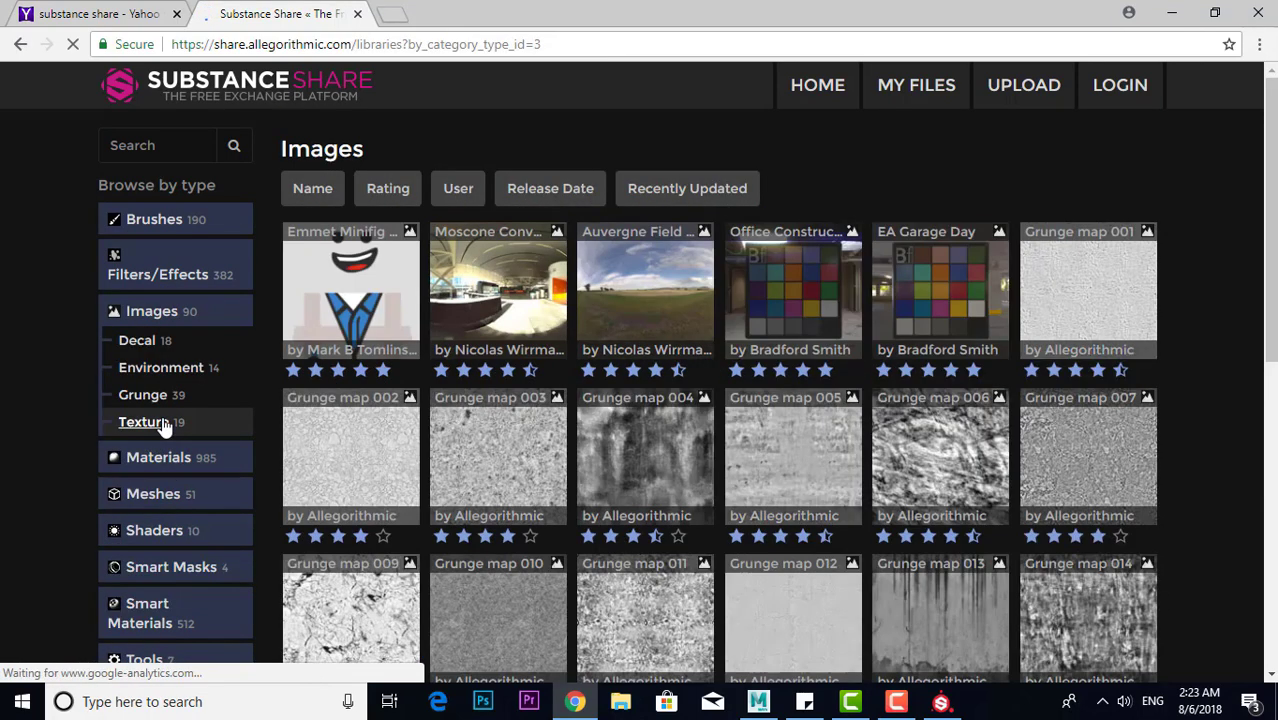
pyautogui.scroll(-2, 557, 405)
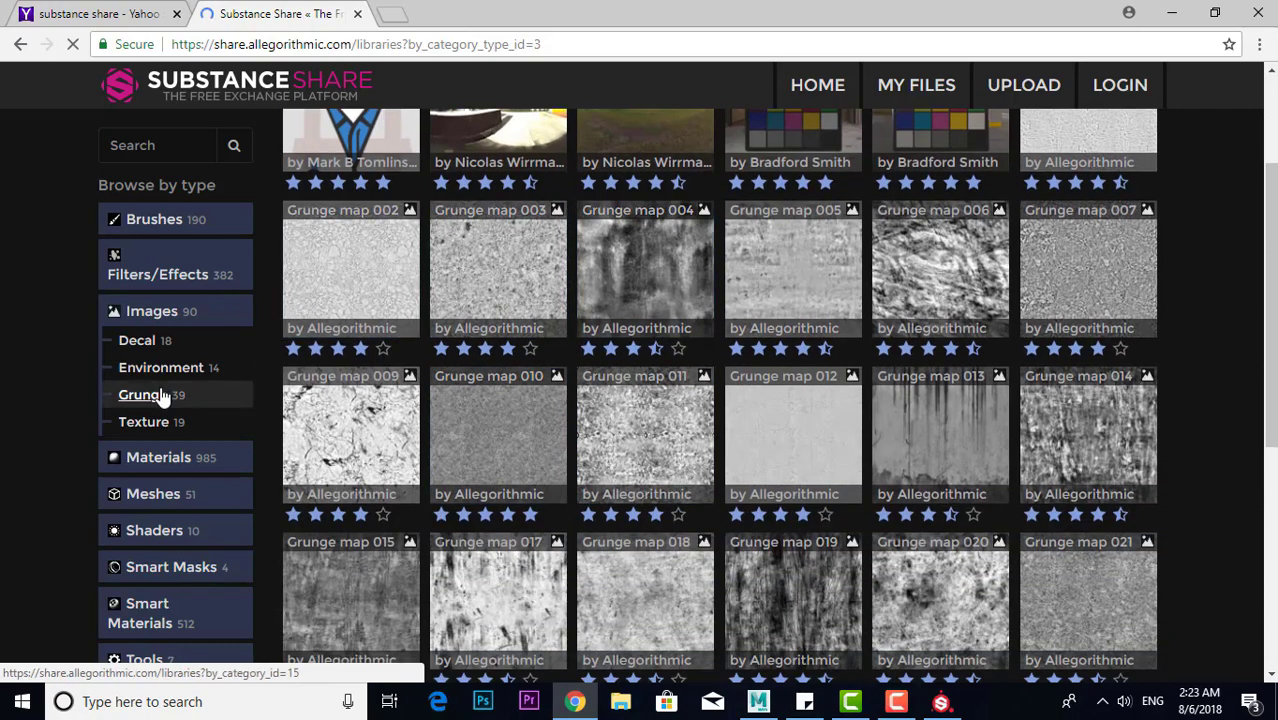
pyautogui.scroll(-4, 160, 400)
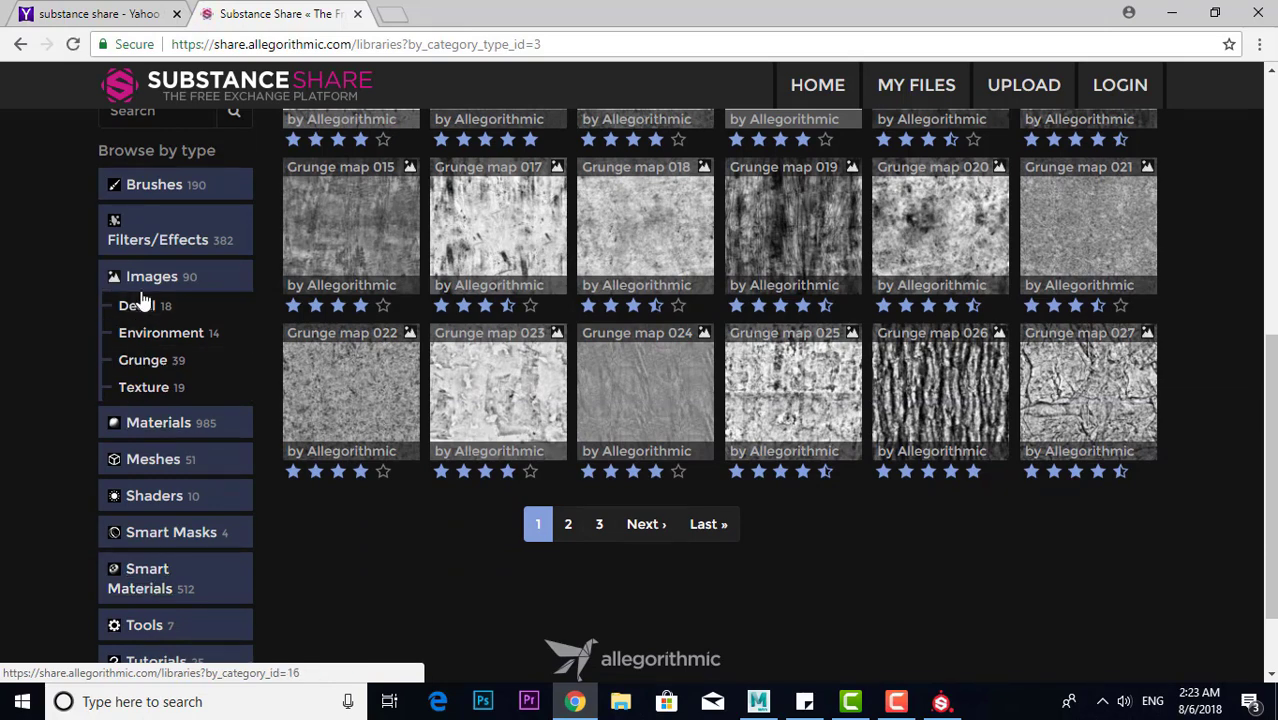
# Look through the Smart Masks listing, then go to the Leather smart materials category
pyautogui.click(174, 537)
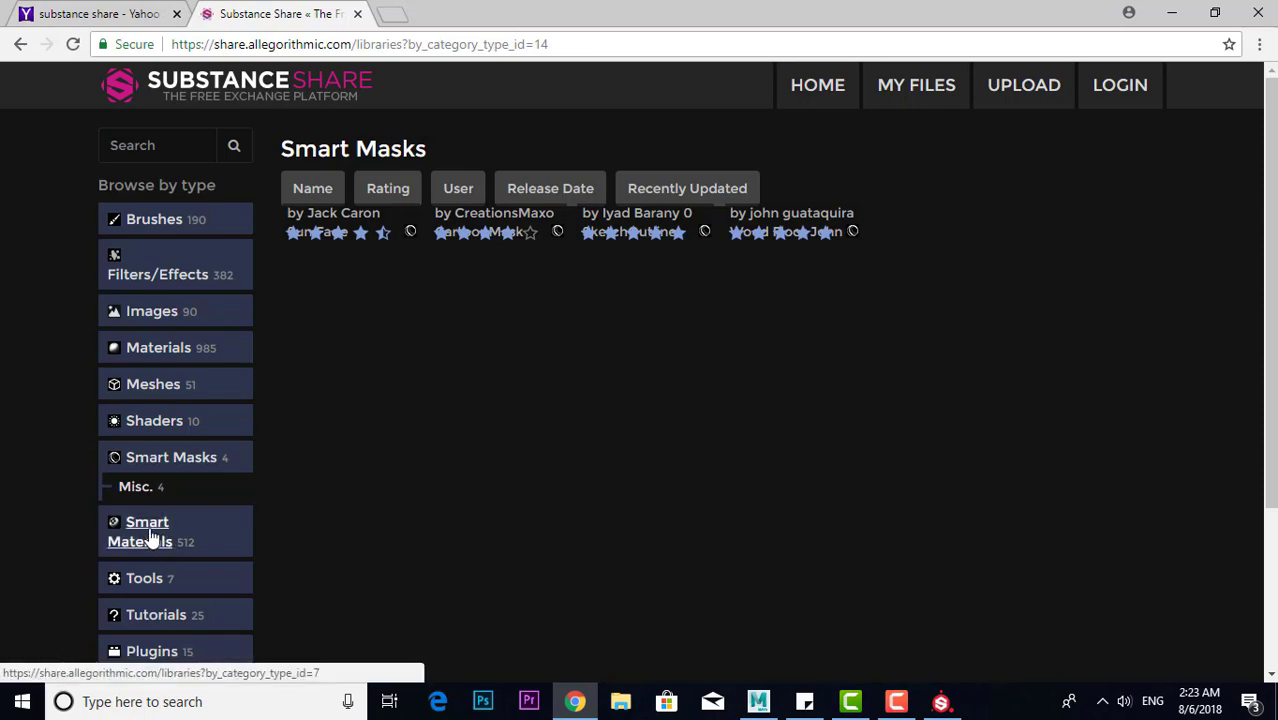
pyautogui.scroll(-3, 436, 358)
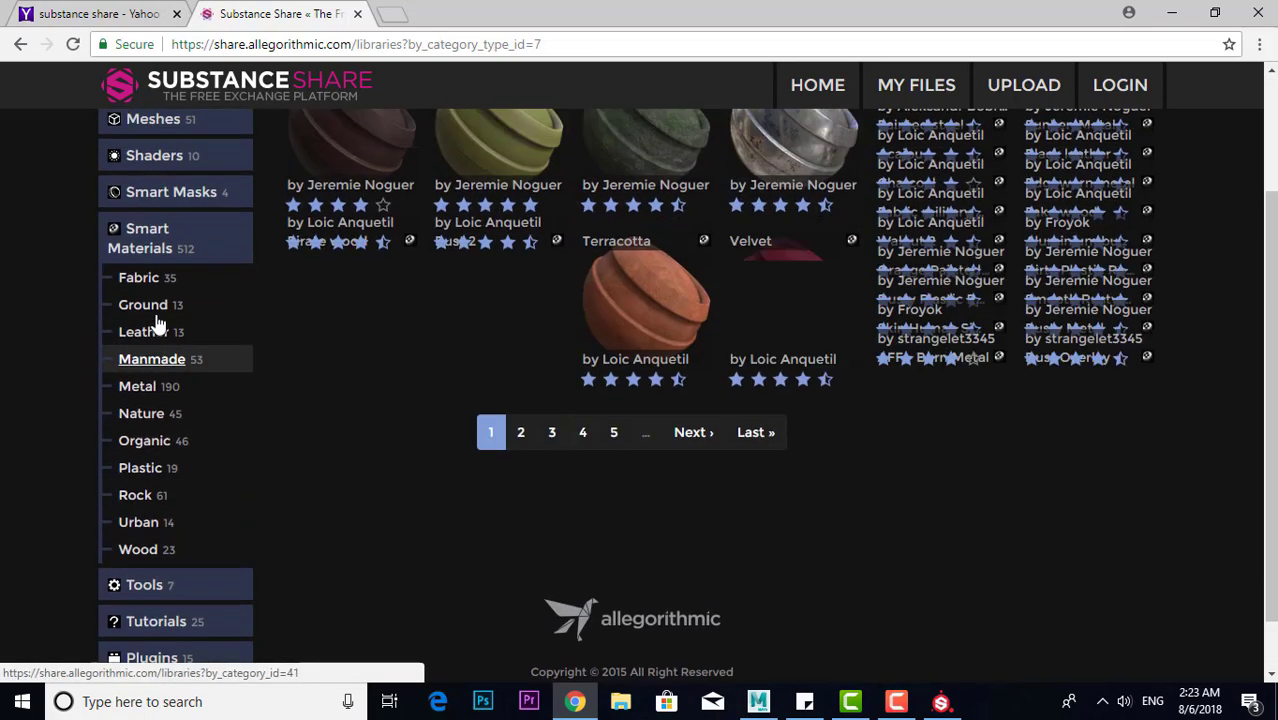
pyautogui.scroll(3, 165, 380)
pyautogui.scroll(-2, 168, 450)
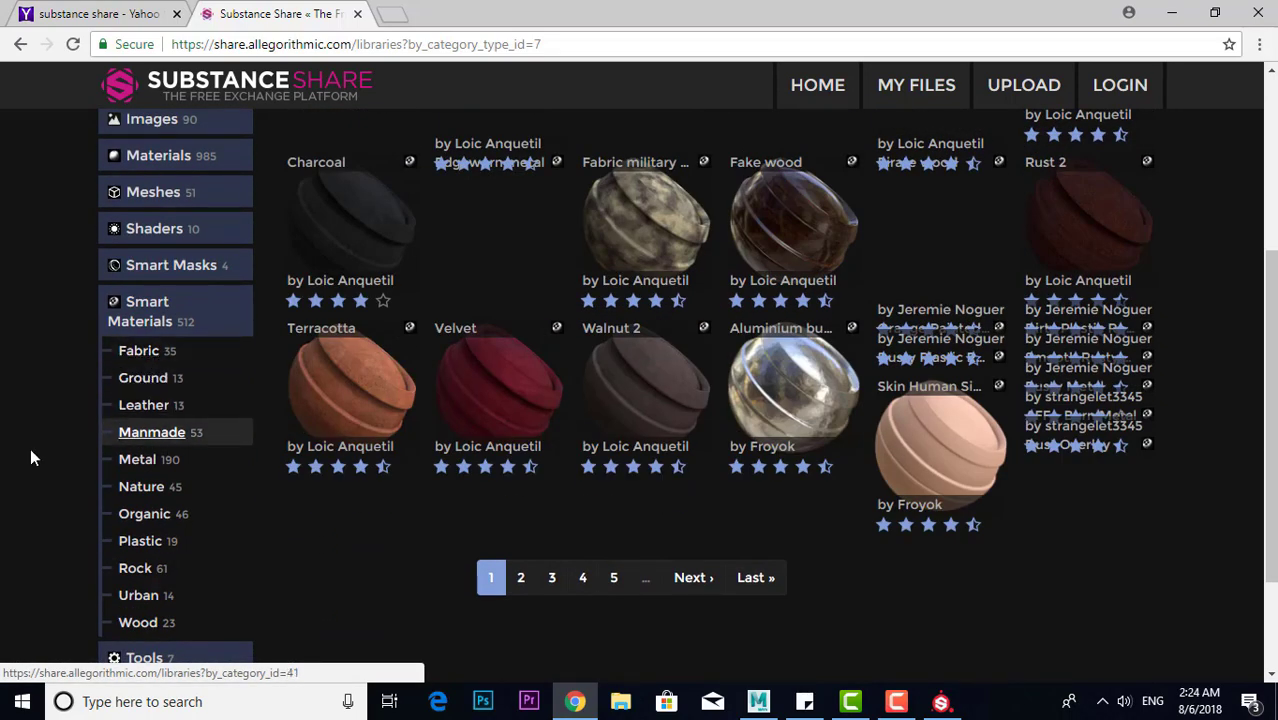
pyautogui.scroll(-1, 128, 457)
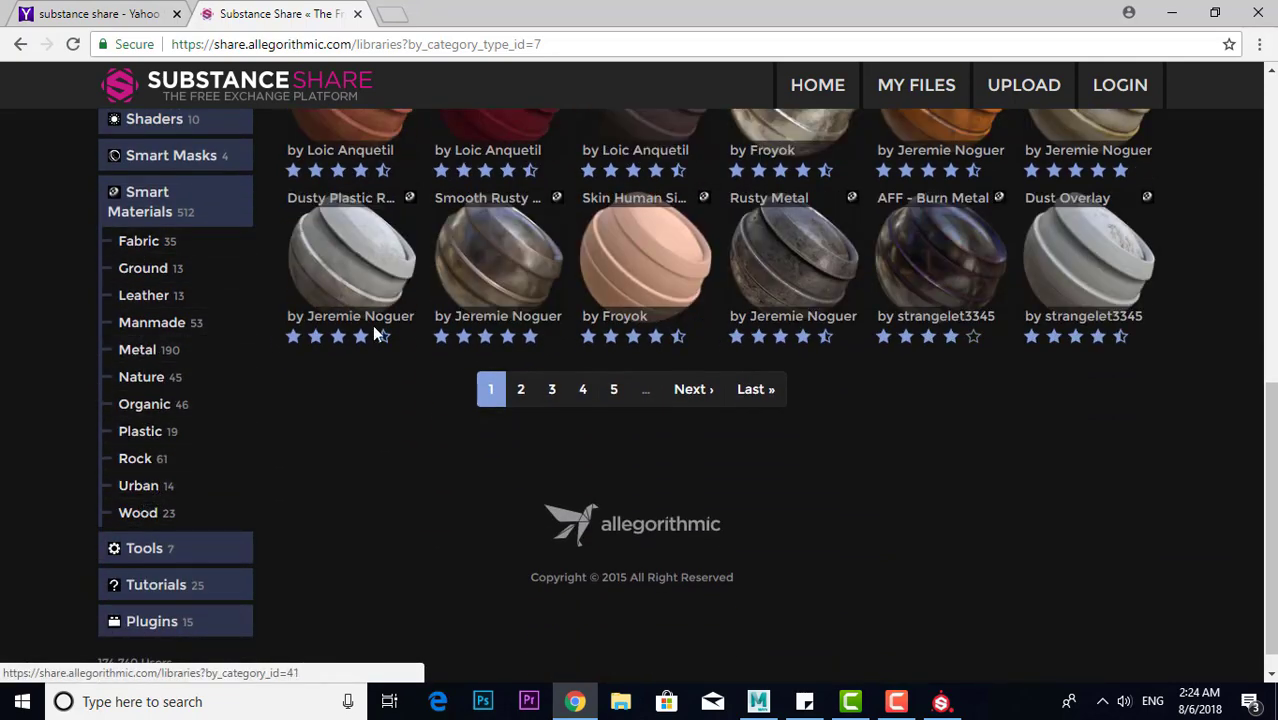
pyautogui.scroll(3, 372, 324)
pyautogui.scroll(-1, 165, 483)
pyautogui.scroll(-1, 165, 485)
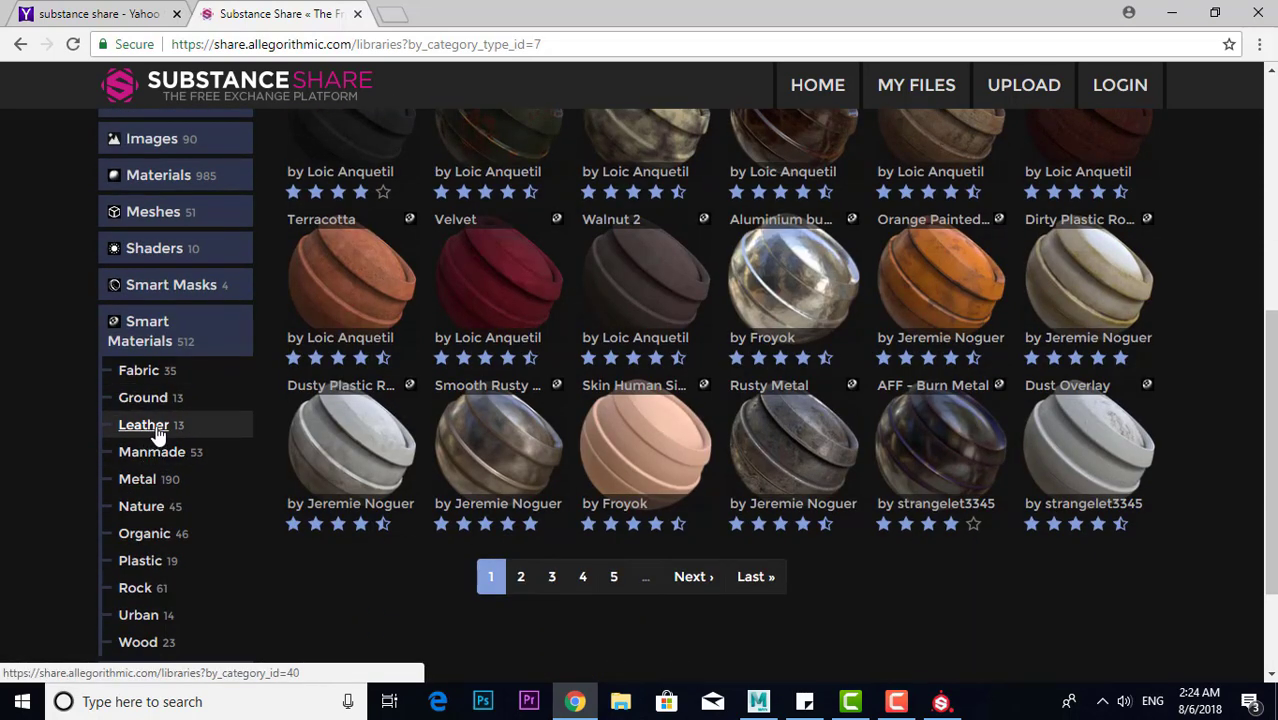
pyautogui.scroll(4, 361, 394)
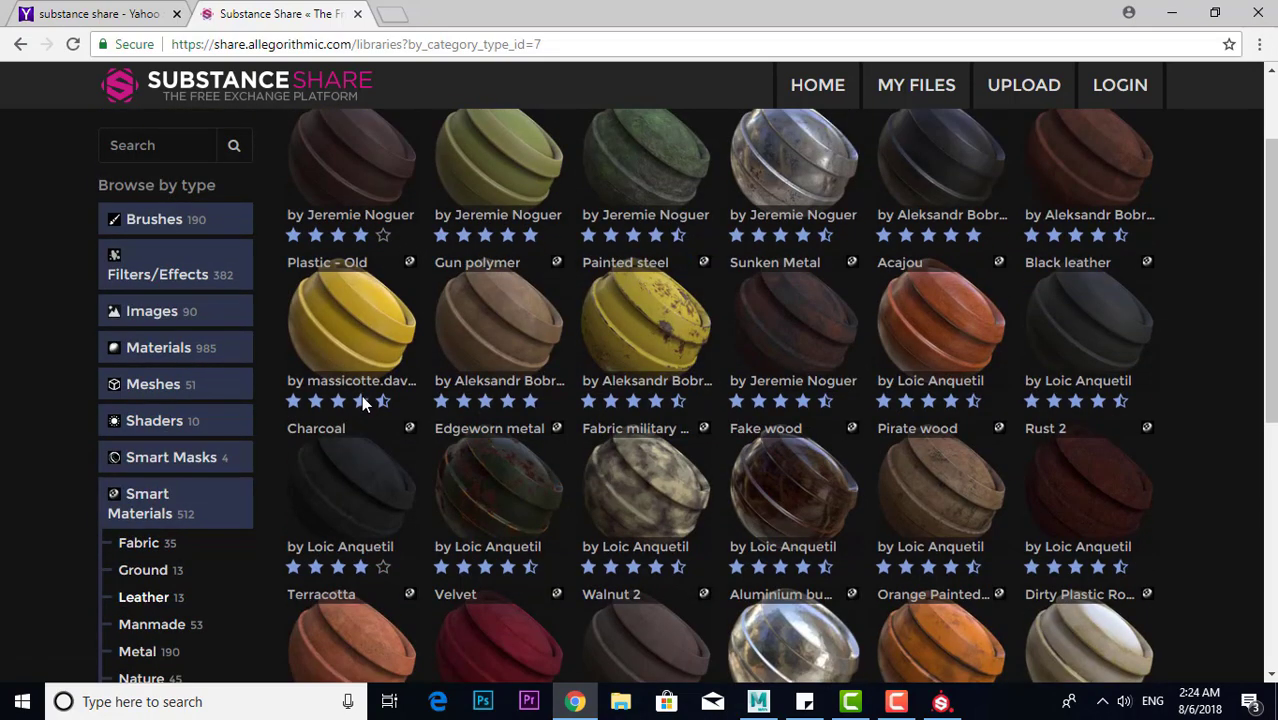
pyautogui.scroll(2, 433, 312)
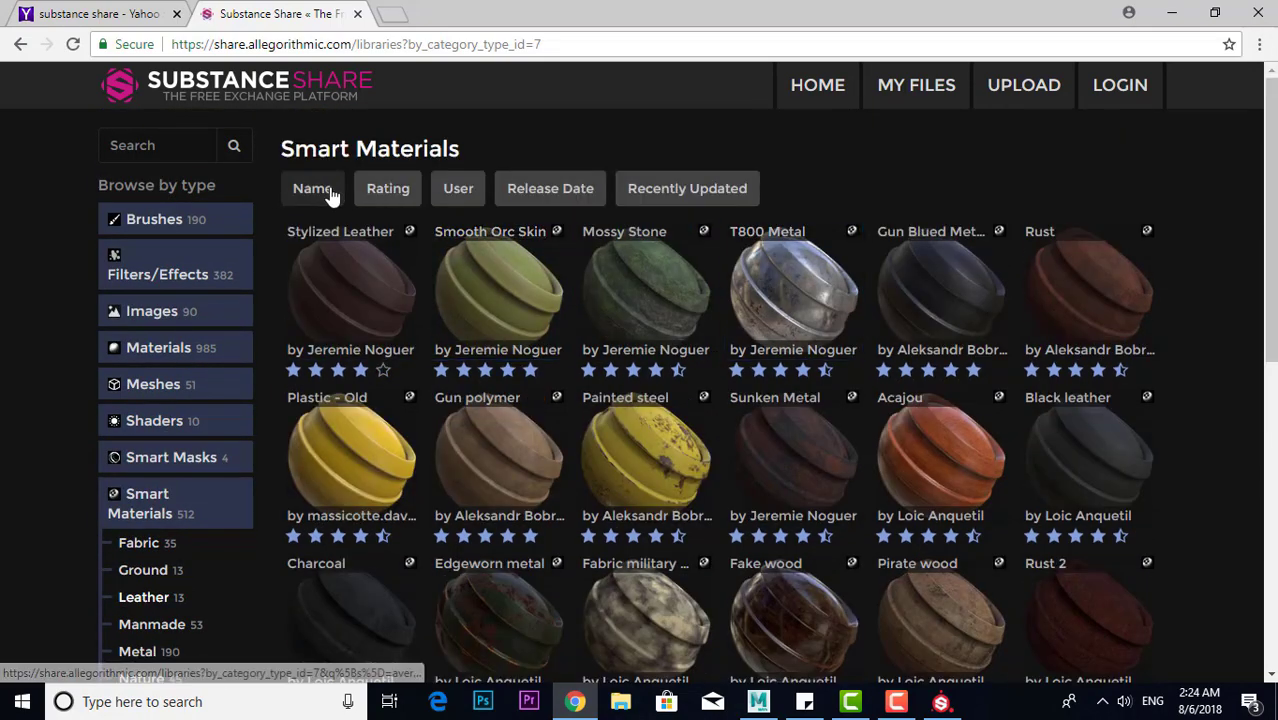
pyautogui.scroll(-3, 584, 355)
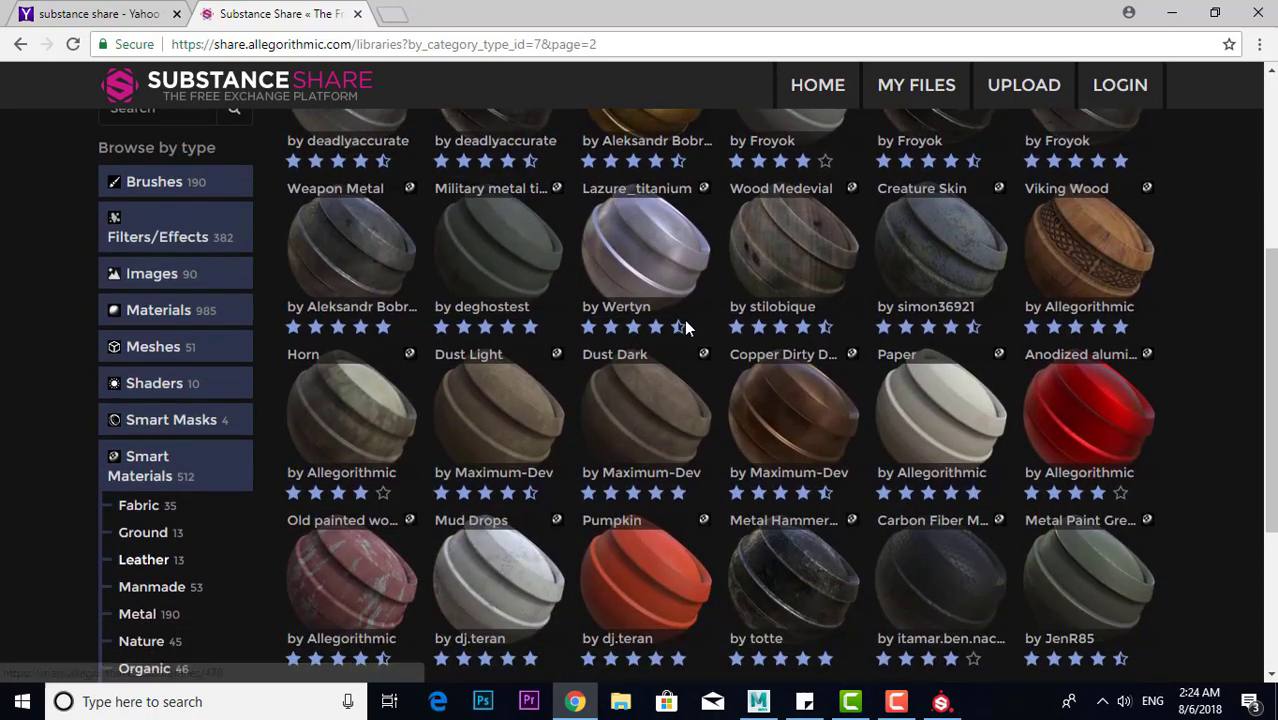
pyautogui.click(143, 559)
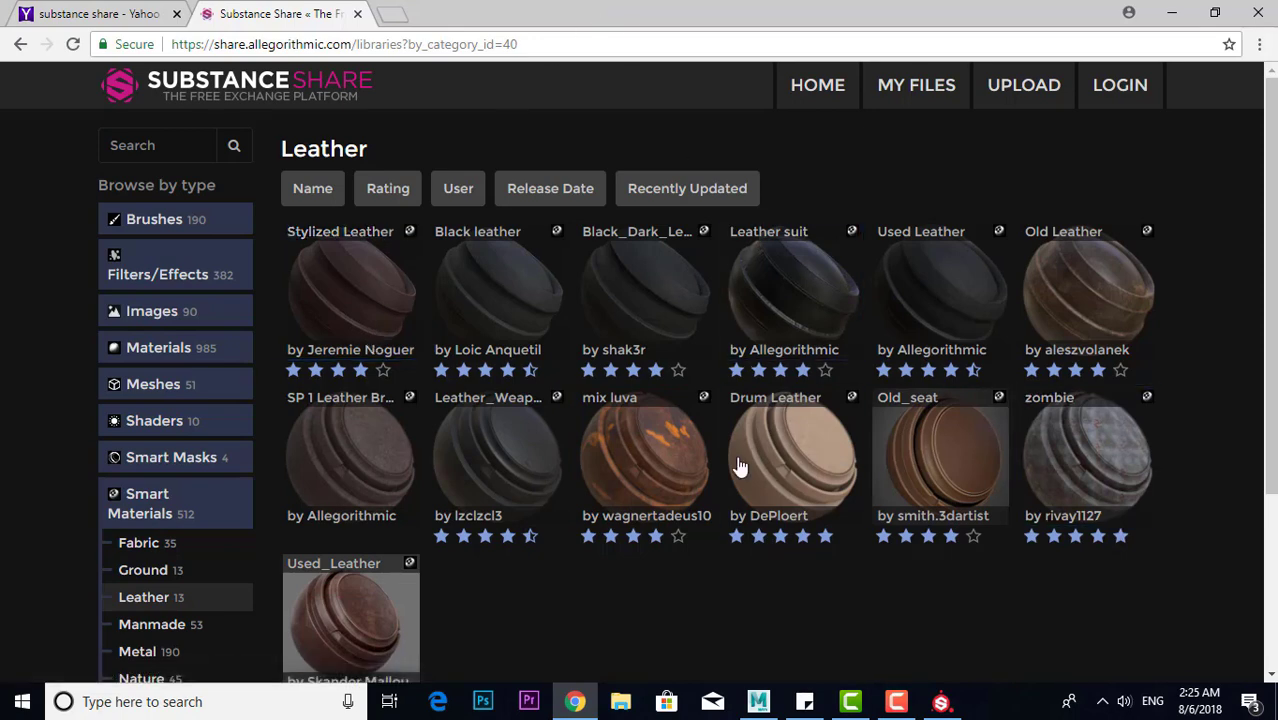
# Open Old Leather and Used_Leather in new tabs
pyautogui.scroll(-1, 440, 487)
pyautogui.scroll(-4, 440, 487)
pyautogui.scroll(3, 528, 423)
pyautogui.scroll(1, 1055, 305)
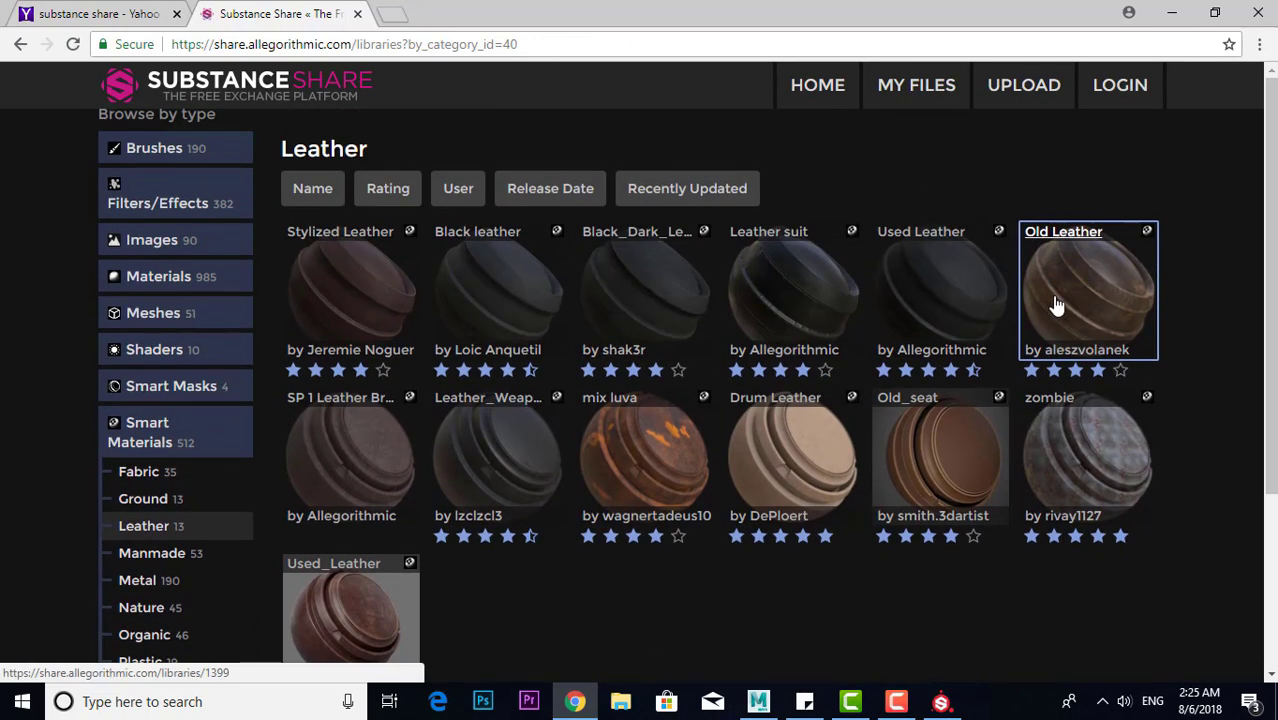
pyautogui.rightClick(1077, 322)
pyautogui.click(1092, 333)
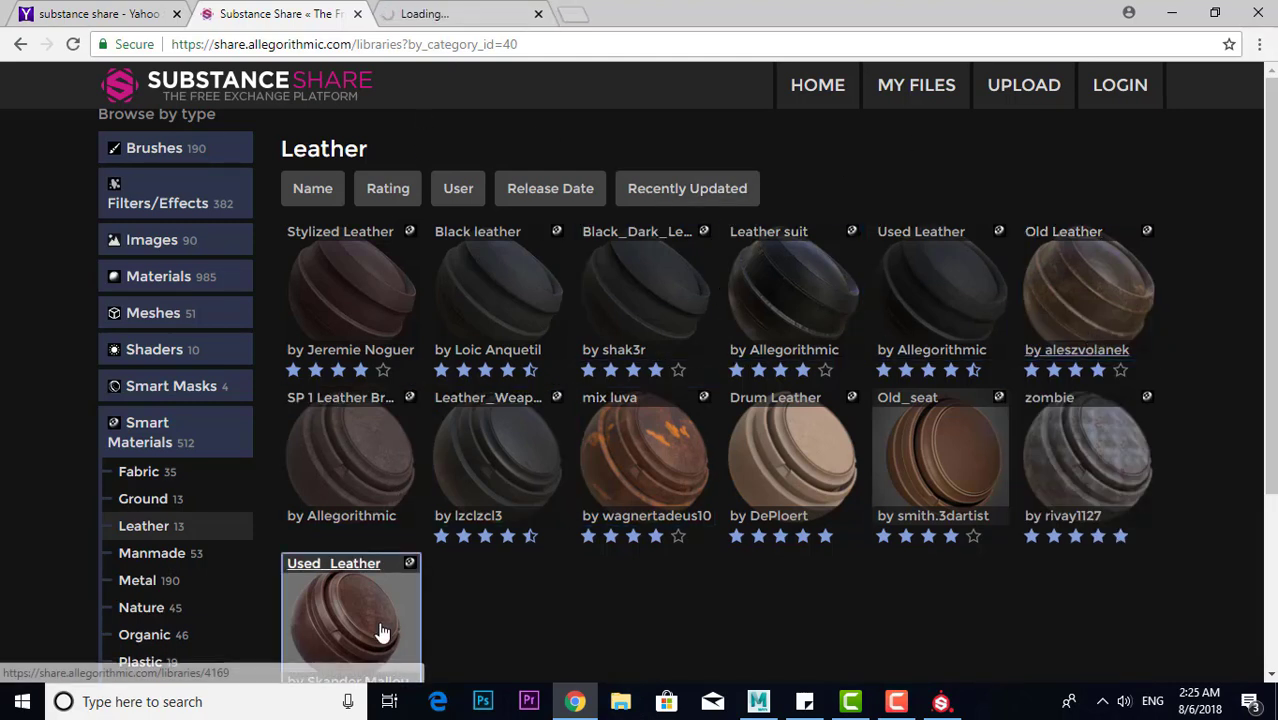
pyautogui.scroll(-1, 381, 632)
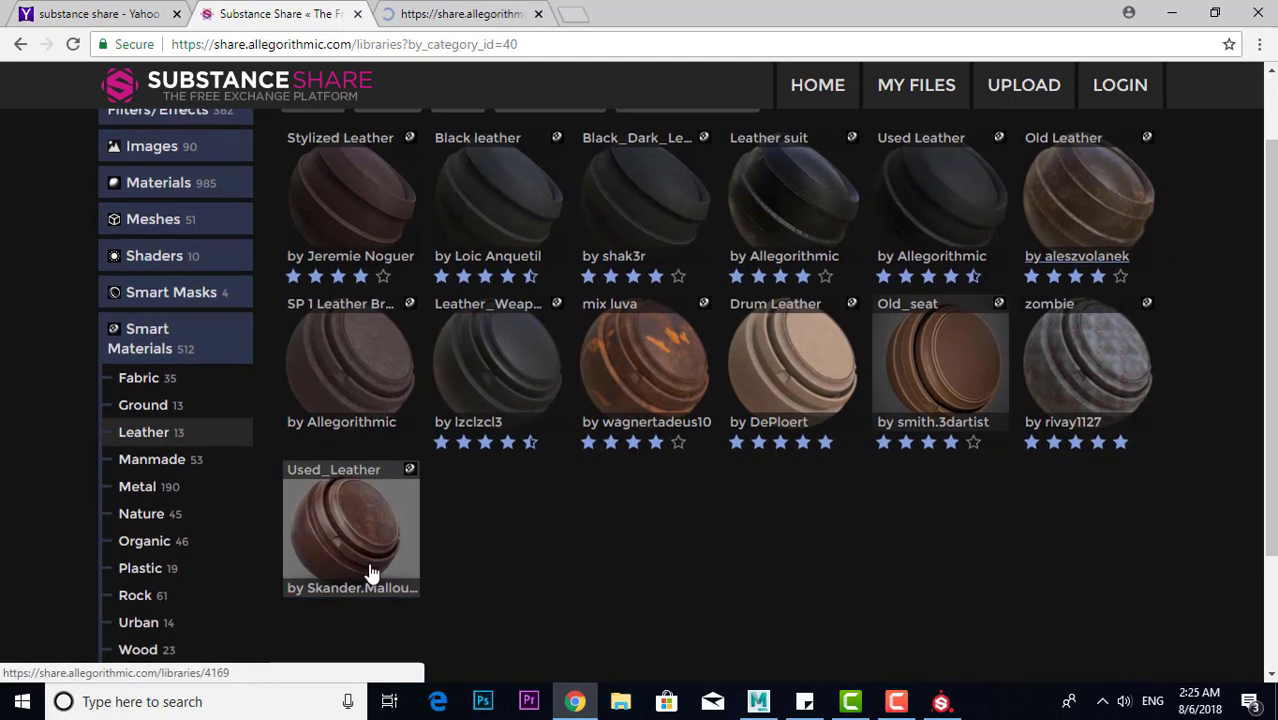
pyautogui.rightClick(357, 497)
pyautogui.click(476, 253)
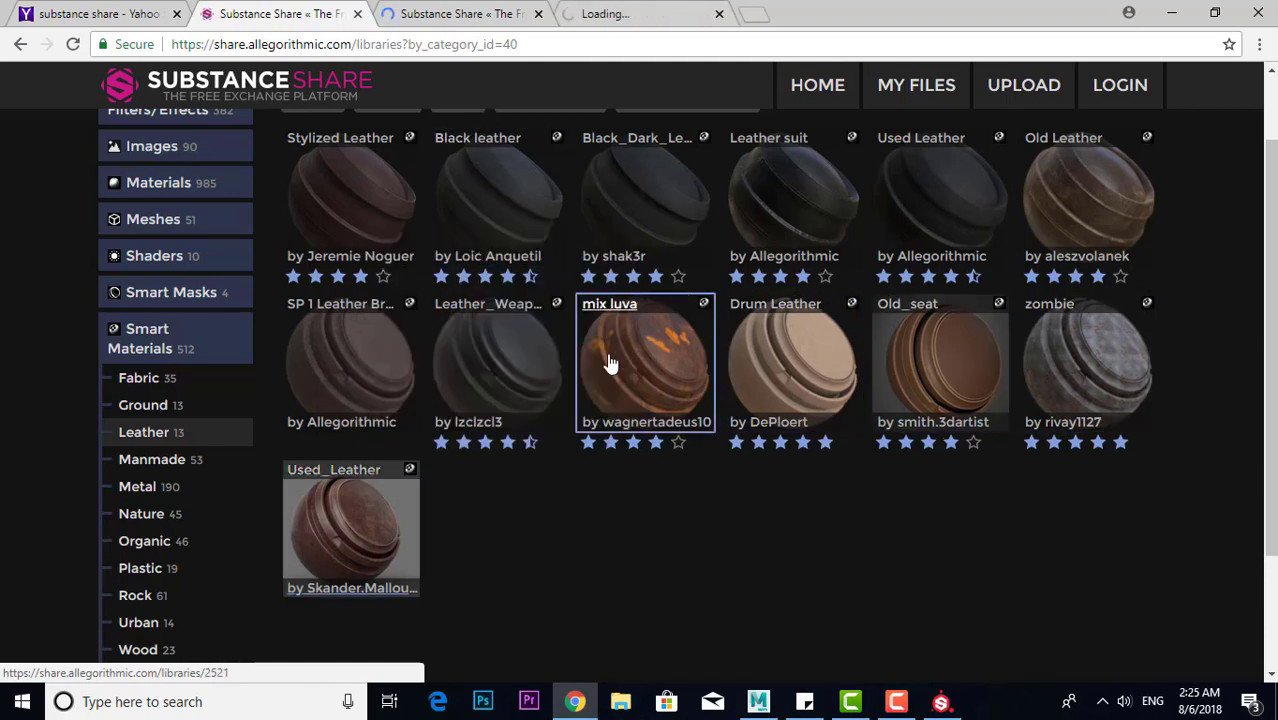
# Open SP 1 Leather Brown Vintage and Leather suit in new tabs, then view the Used_Leather tab
pyautogui.scroll(1, 640, 390)
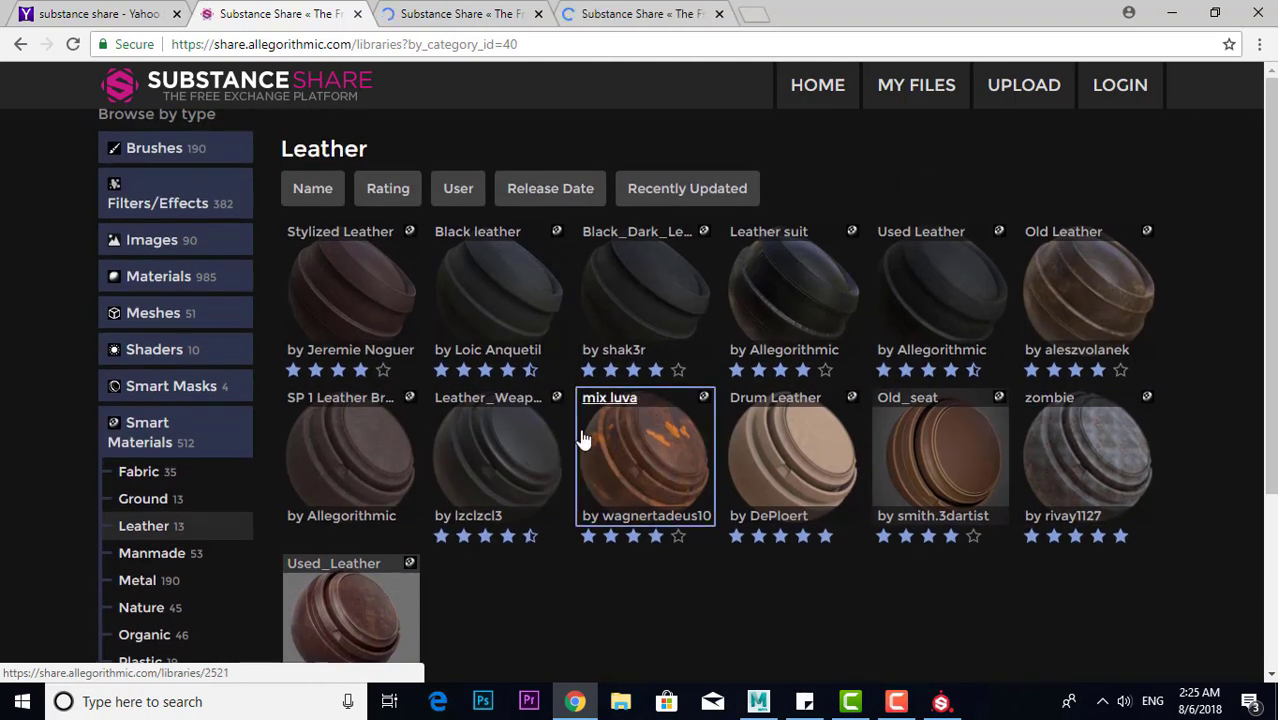
pyautogui.rightClick(392, 449)
pyautogui.click(485, 194)
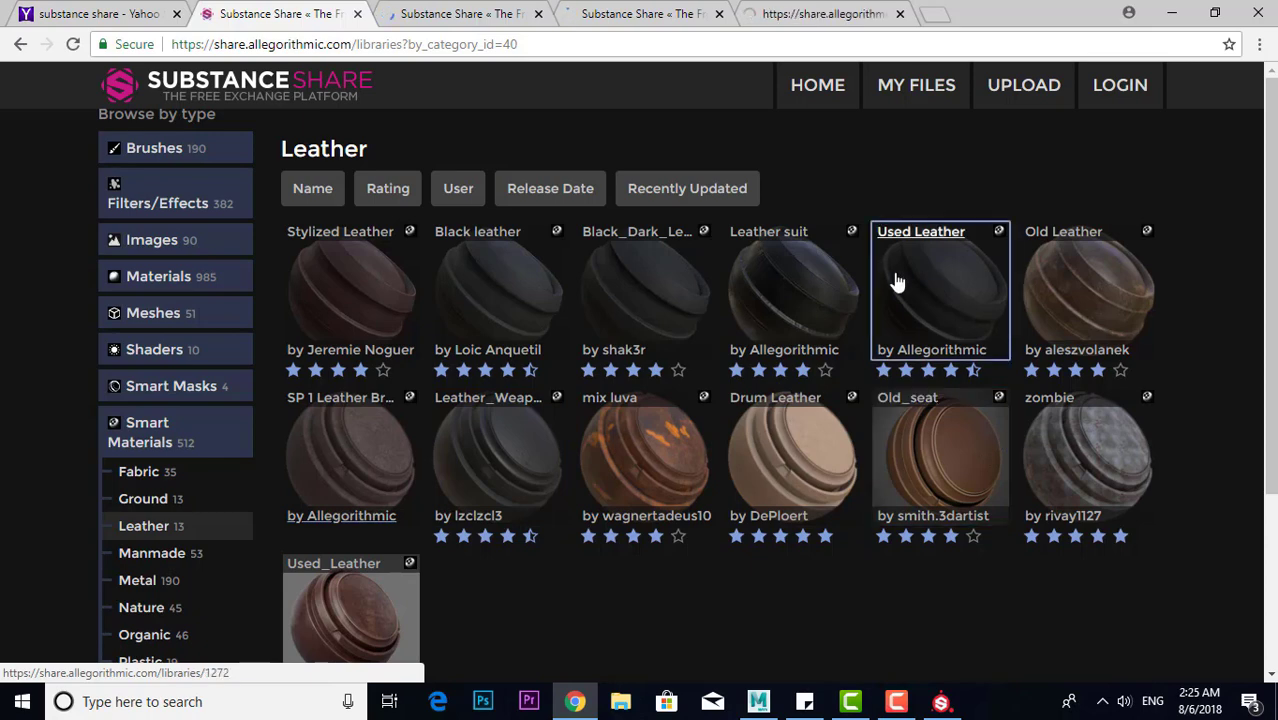
pyautogui.rightClick(800, 283)
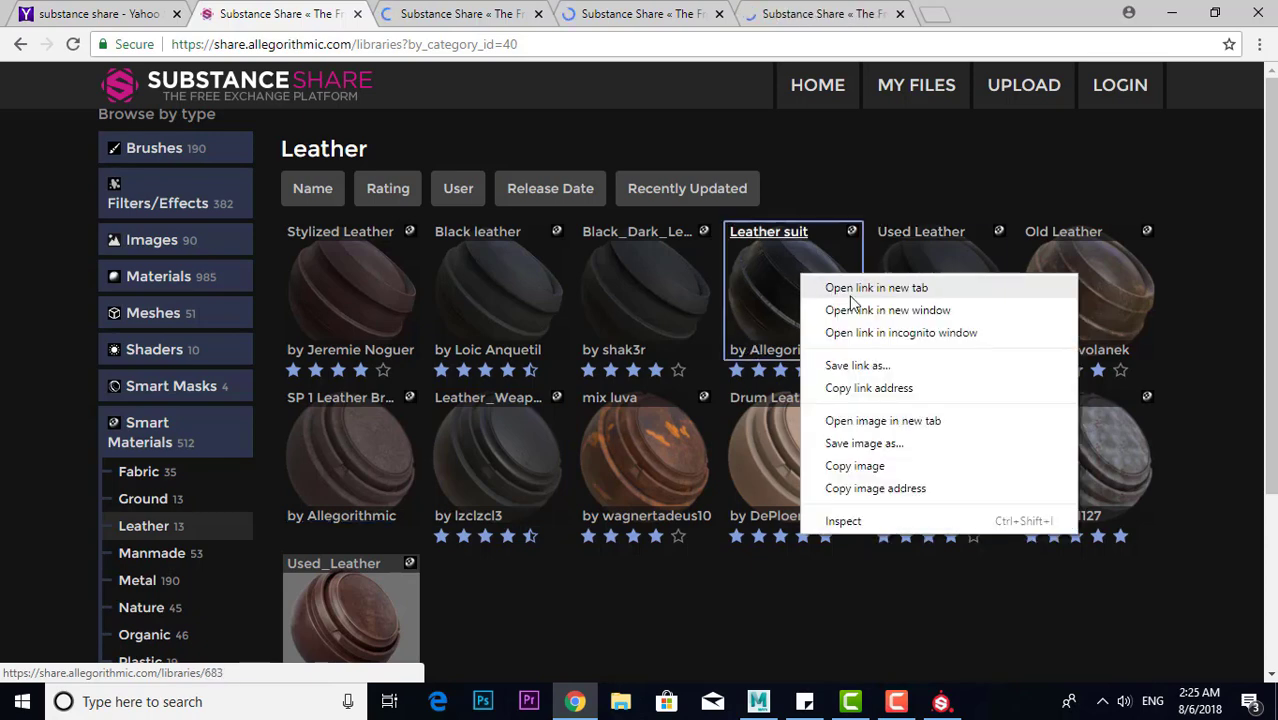
pyautogui.click(845, 287)
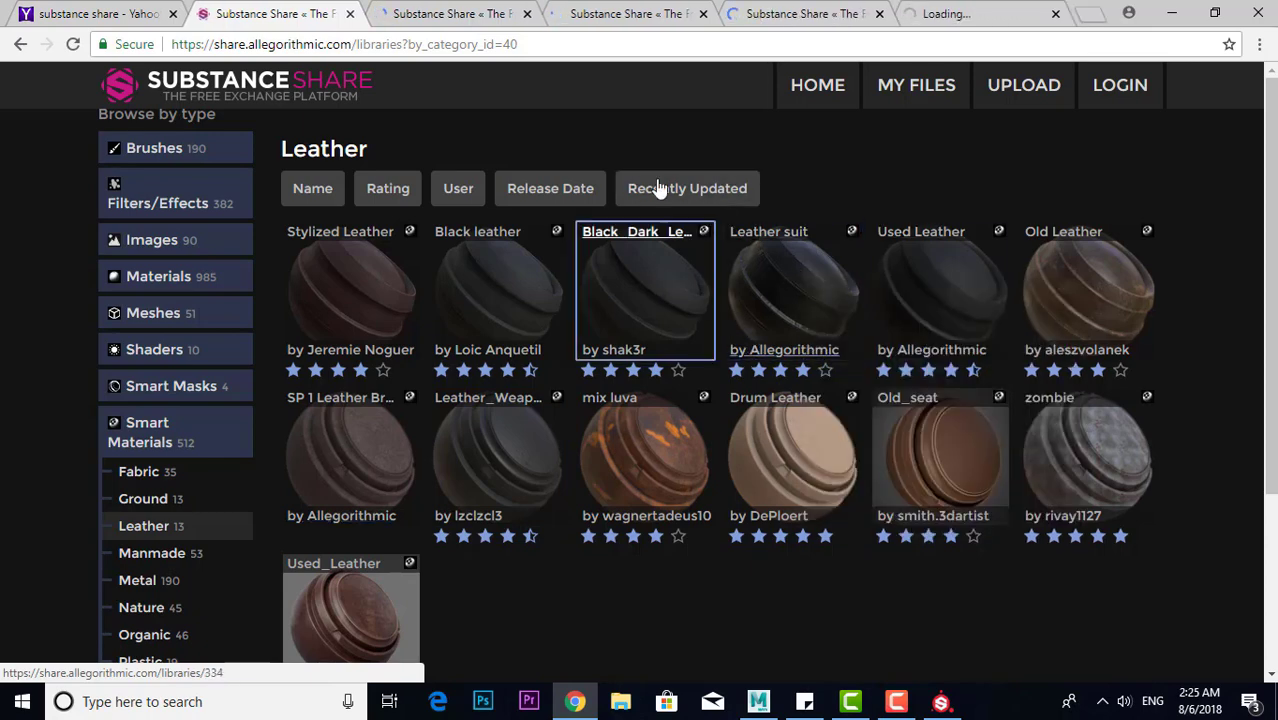
pyautogui.click(627, 13)
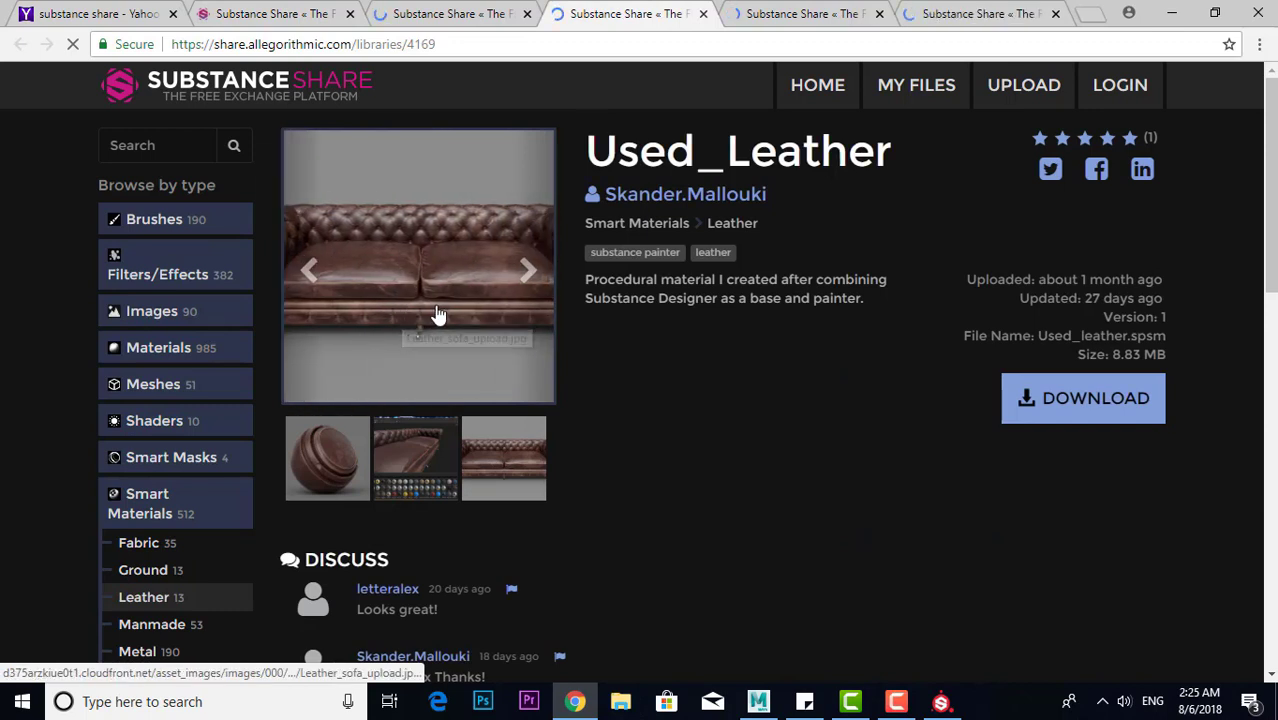
# Look through the Used_Leather preview images, including the leather sphere
pyautogui.click(508, 457)
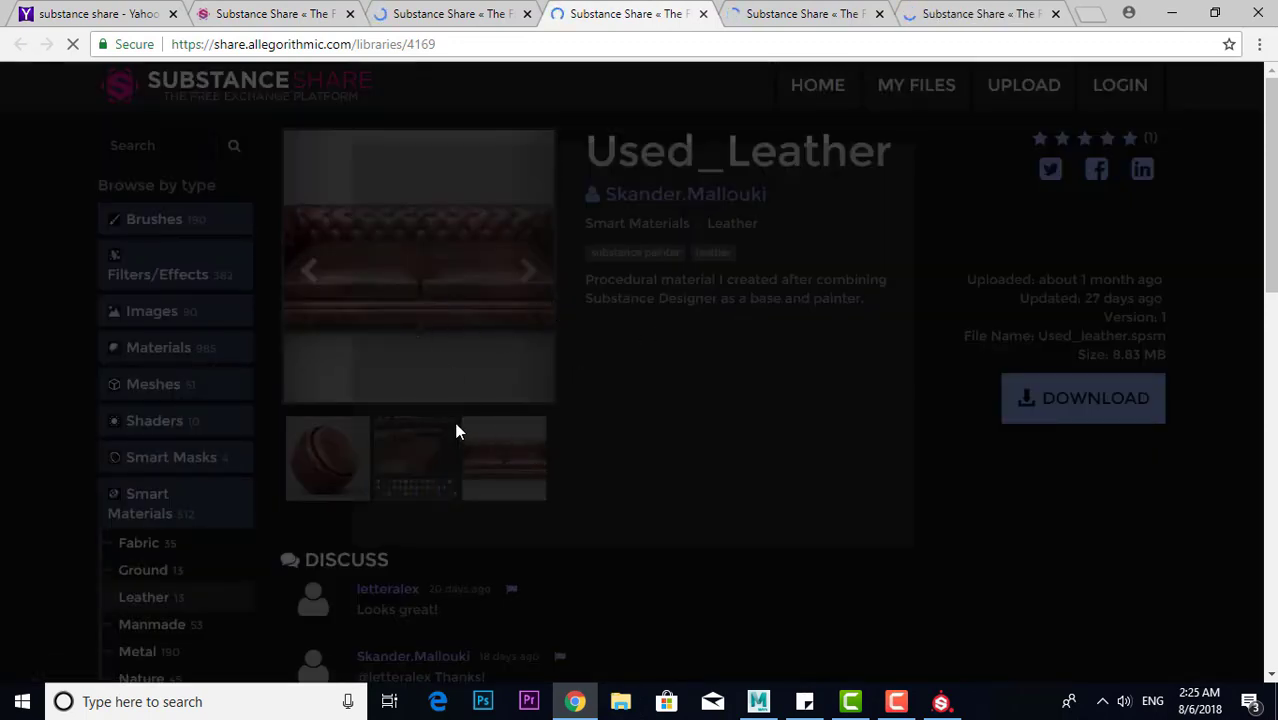
pyautogui.click(323, 479)
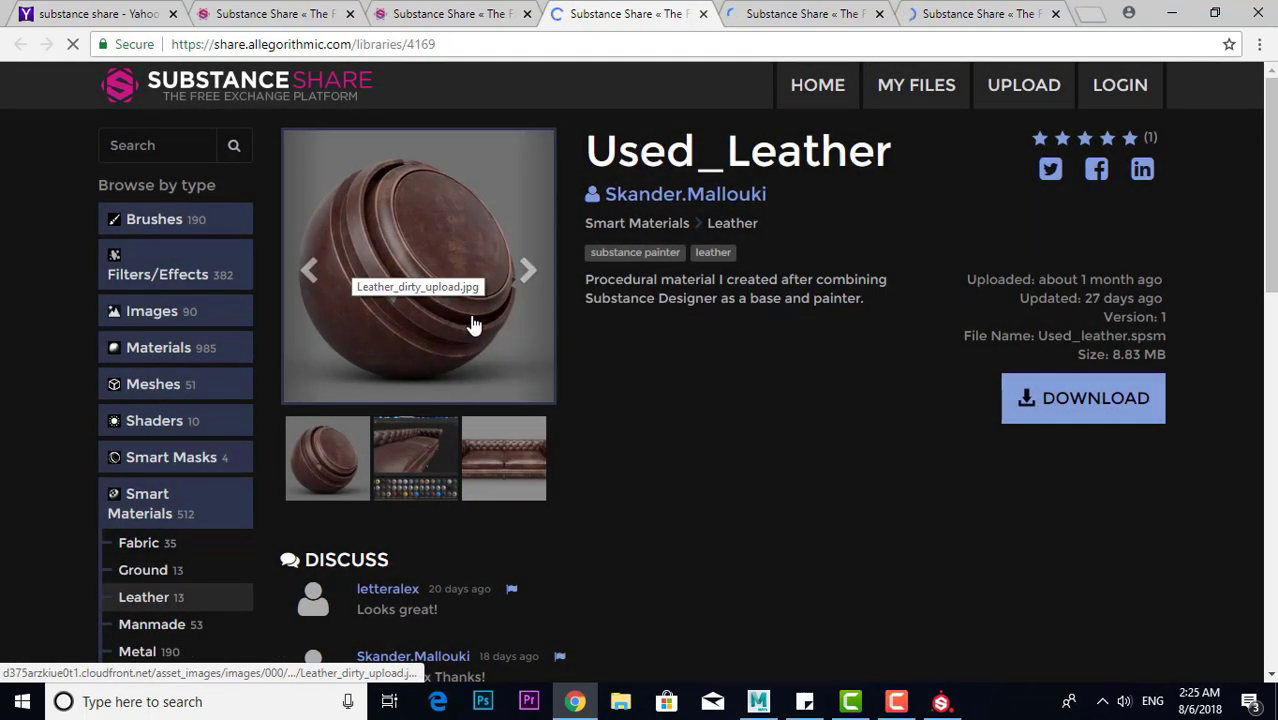
pyautogui.click(323, 450)
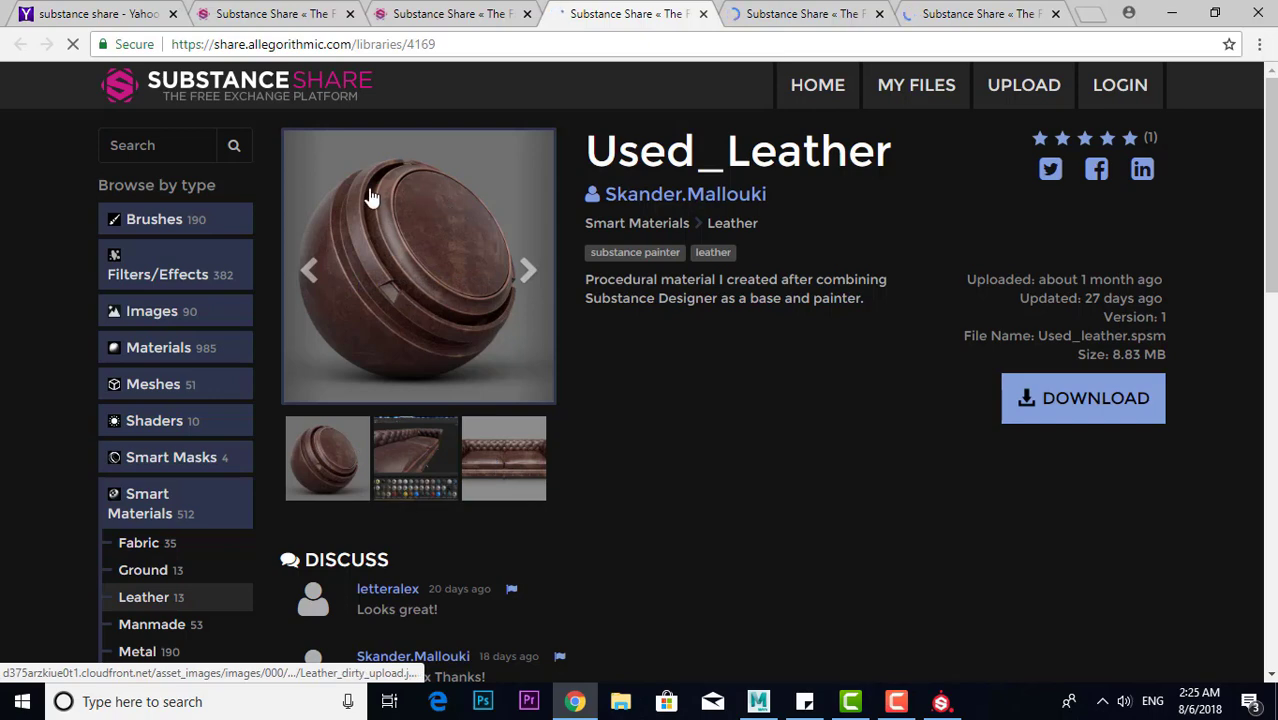
pyautogui.scroll(-5, 513, 428)
pyautogui.scroll(-4, 531, 423)
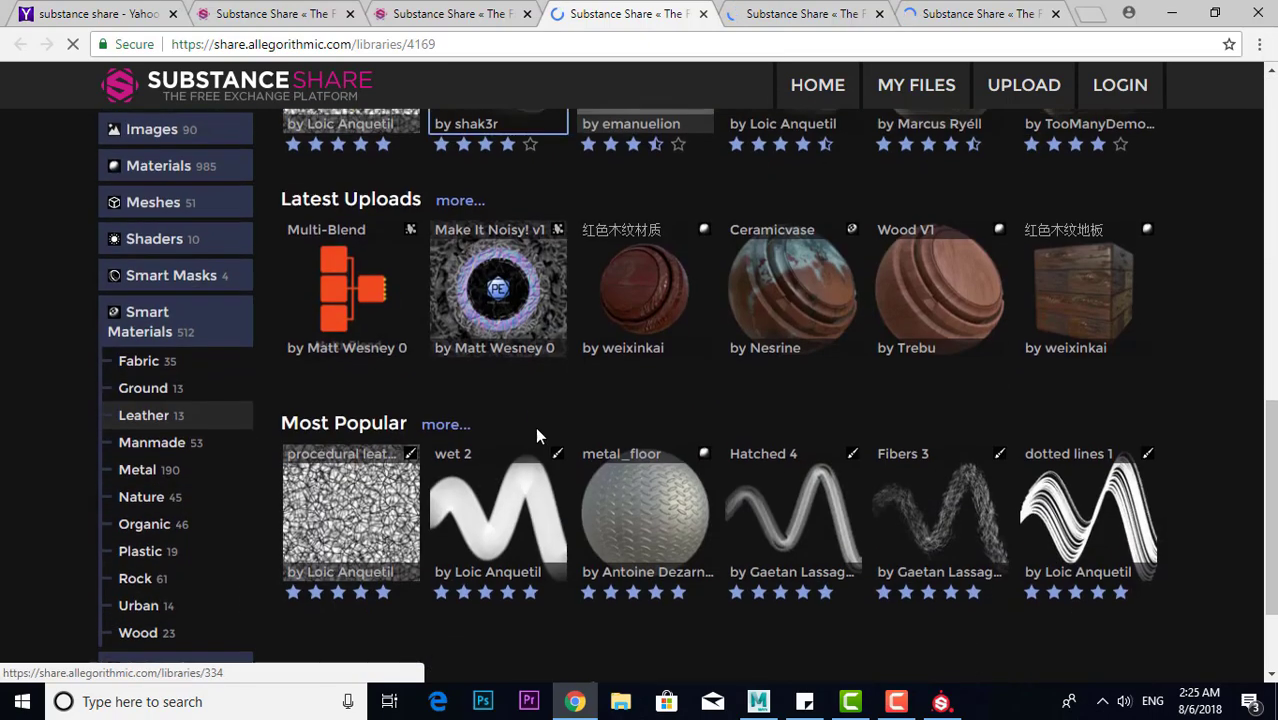
pyautogui.scroll(3, 536, 427)
pyautogui.scroll(6, 536, 427)
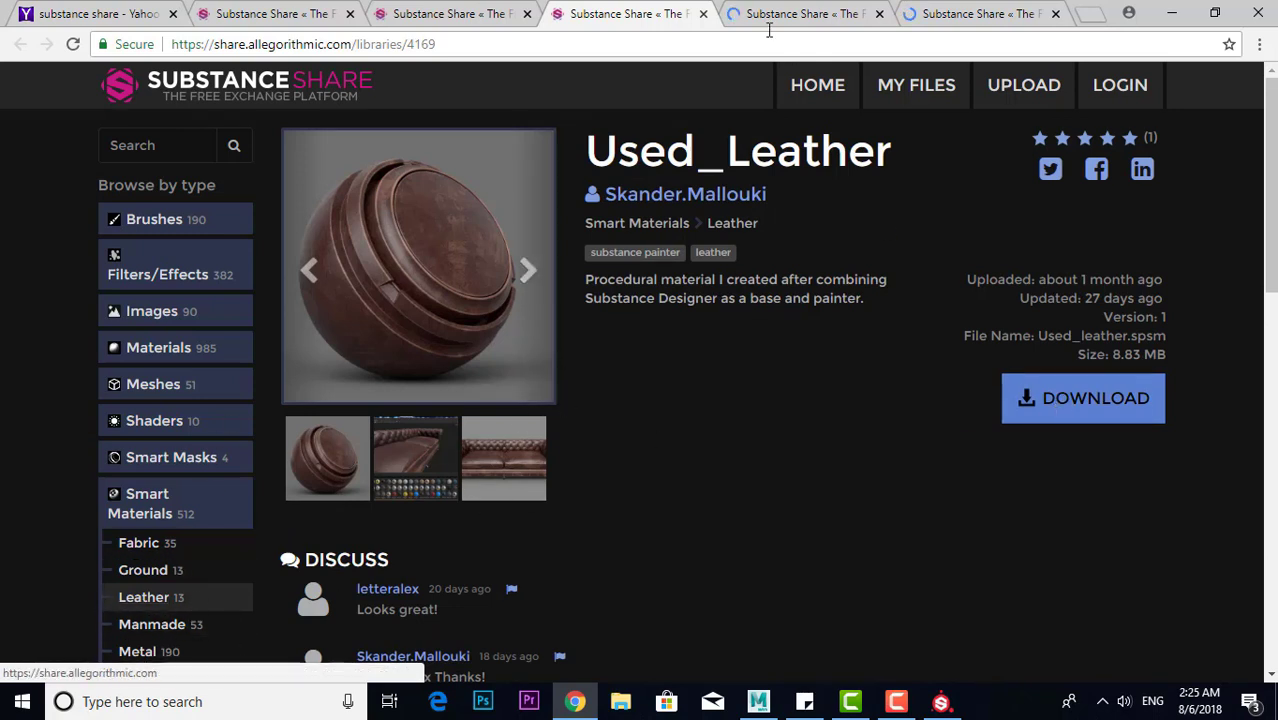
# Download Used_Leather, logging in with the saved e-mail suggestion
pyautogui.click(1085, 395)
pyautogui.click(622, 325)
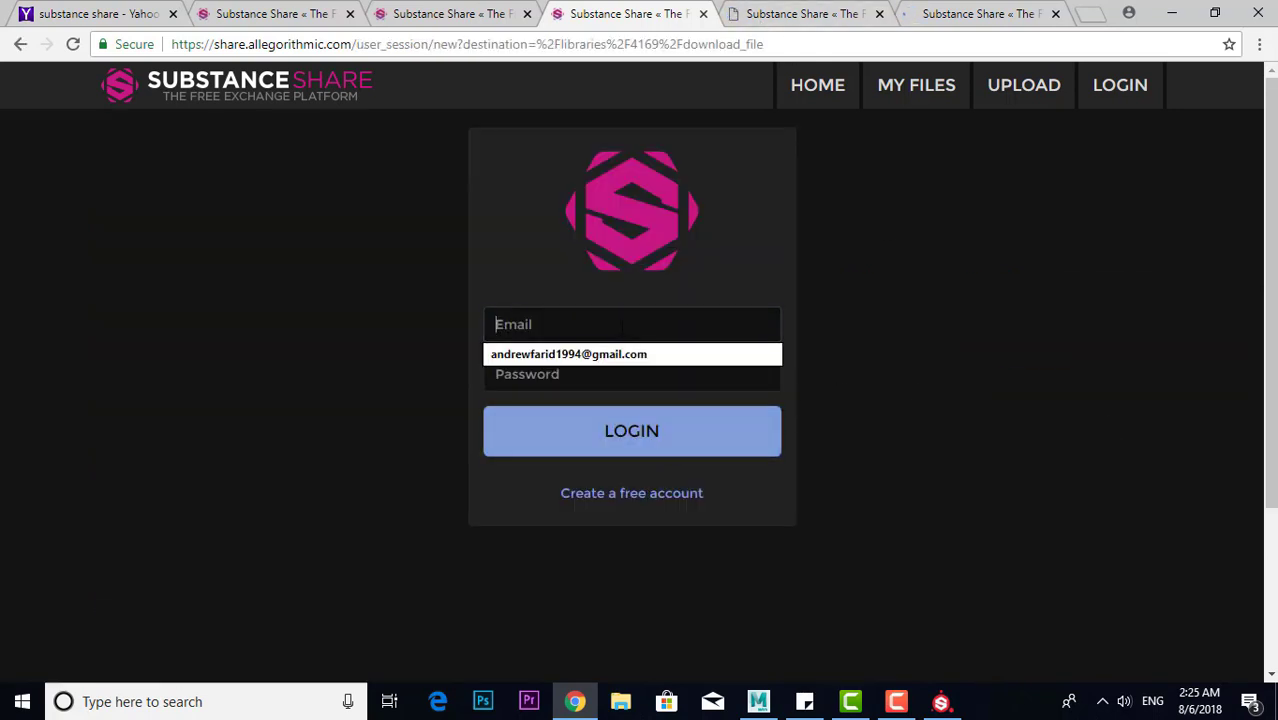
pyautogui.click(660, 354)
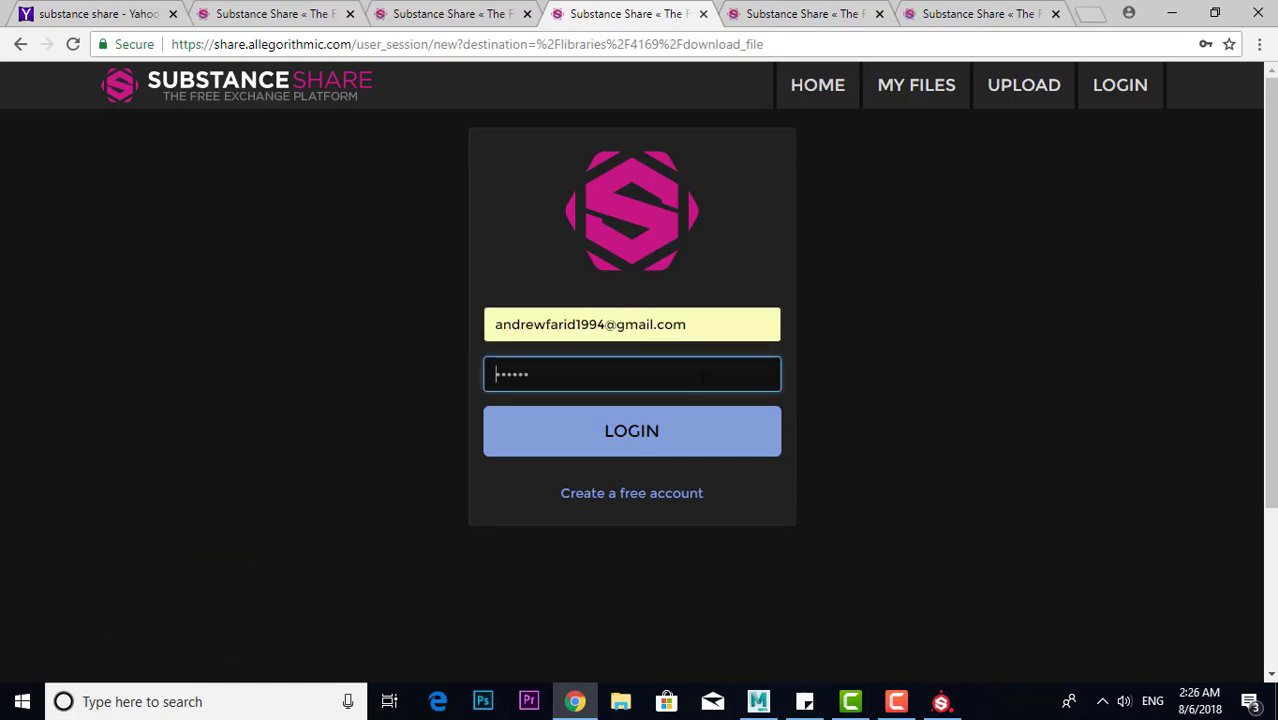
pyautogui.press('Return')
pyautogui.hotkey('ctrl', 'pageup')
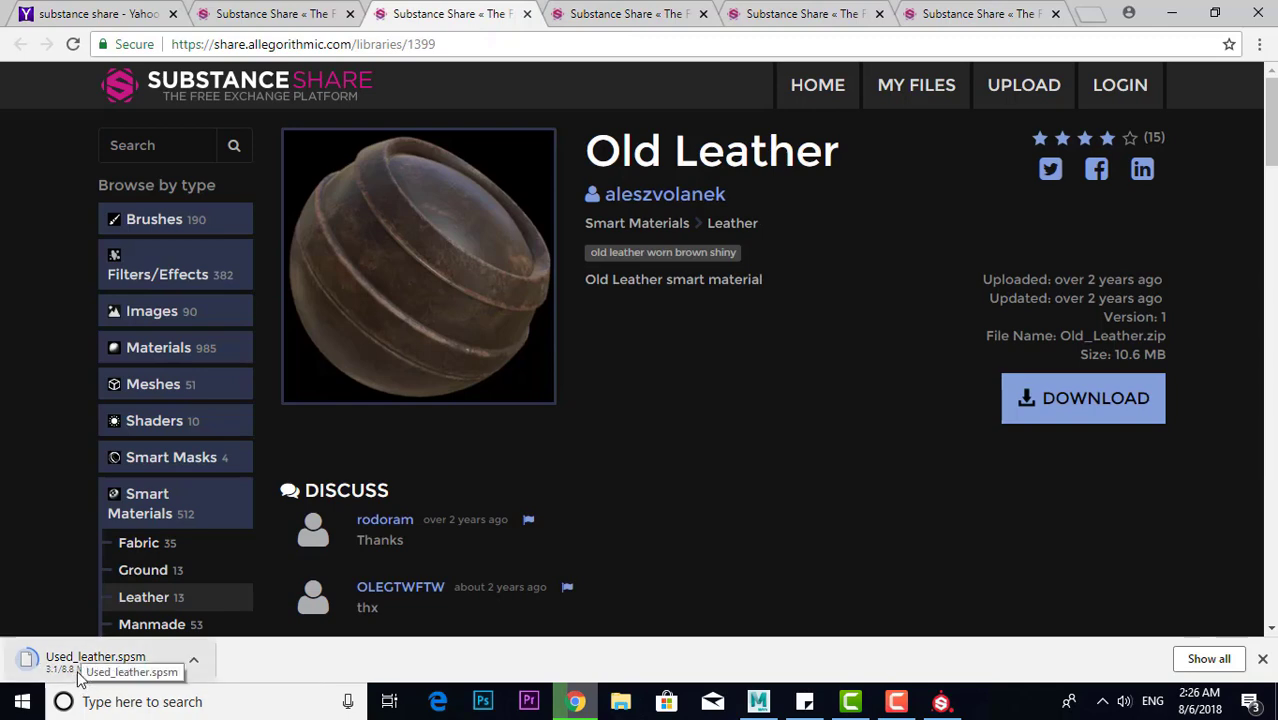
# Close the leftover login page tab
pyautogui.click(662, 22)
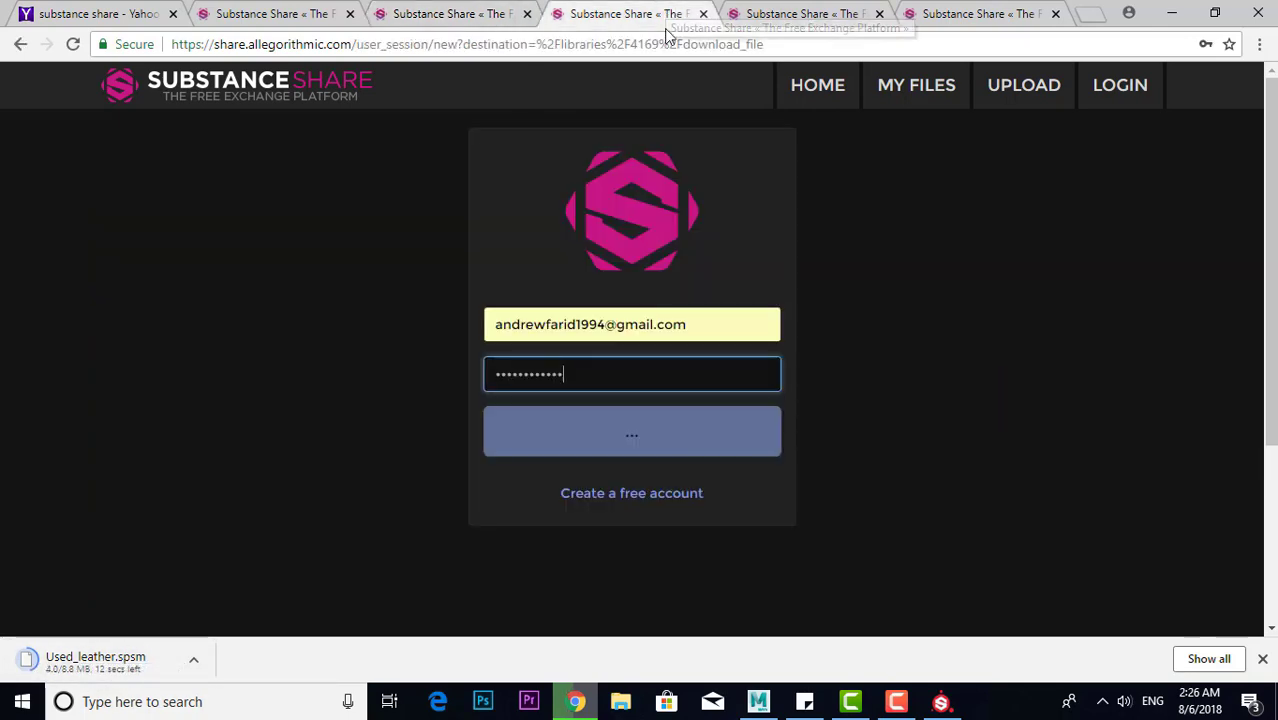
pyautogui.click(735, 15)
pyautogui.click(685, 16)
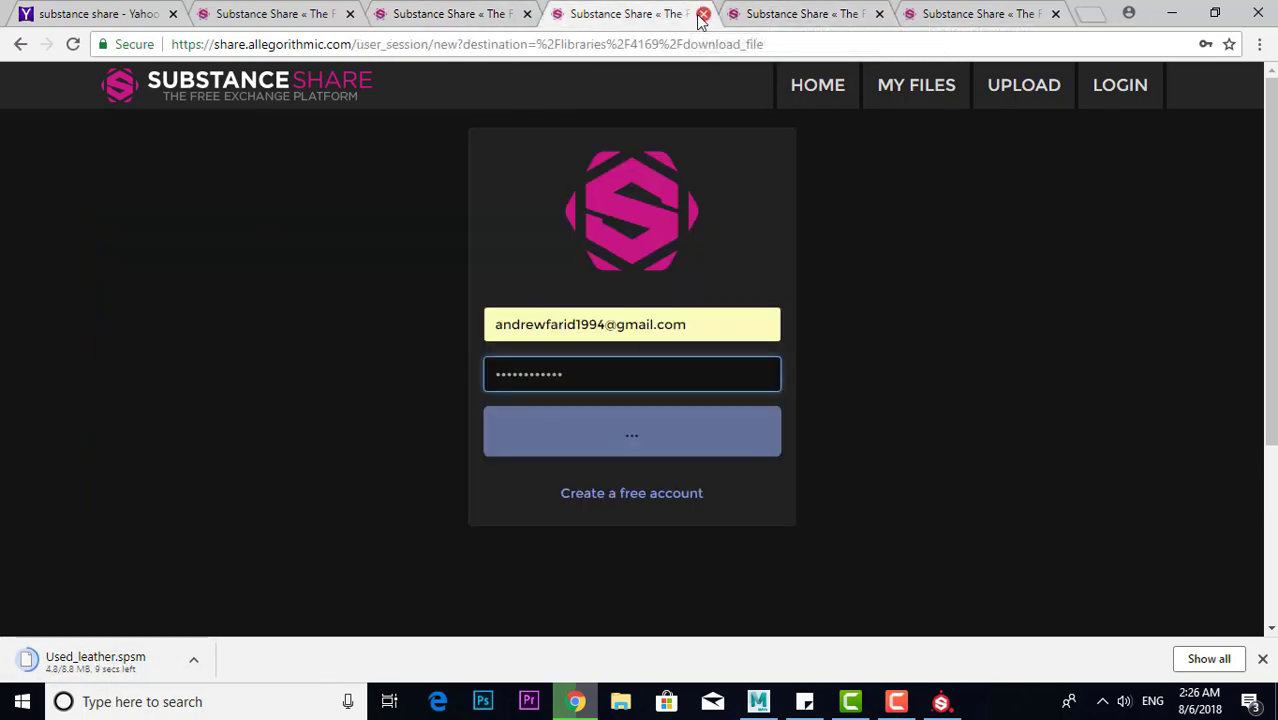
pyautogui.click(703, 14)
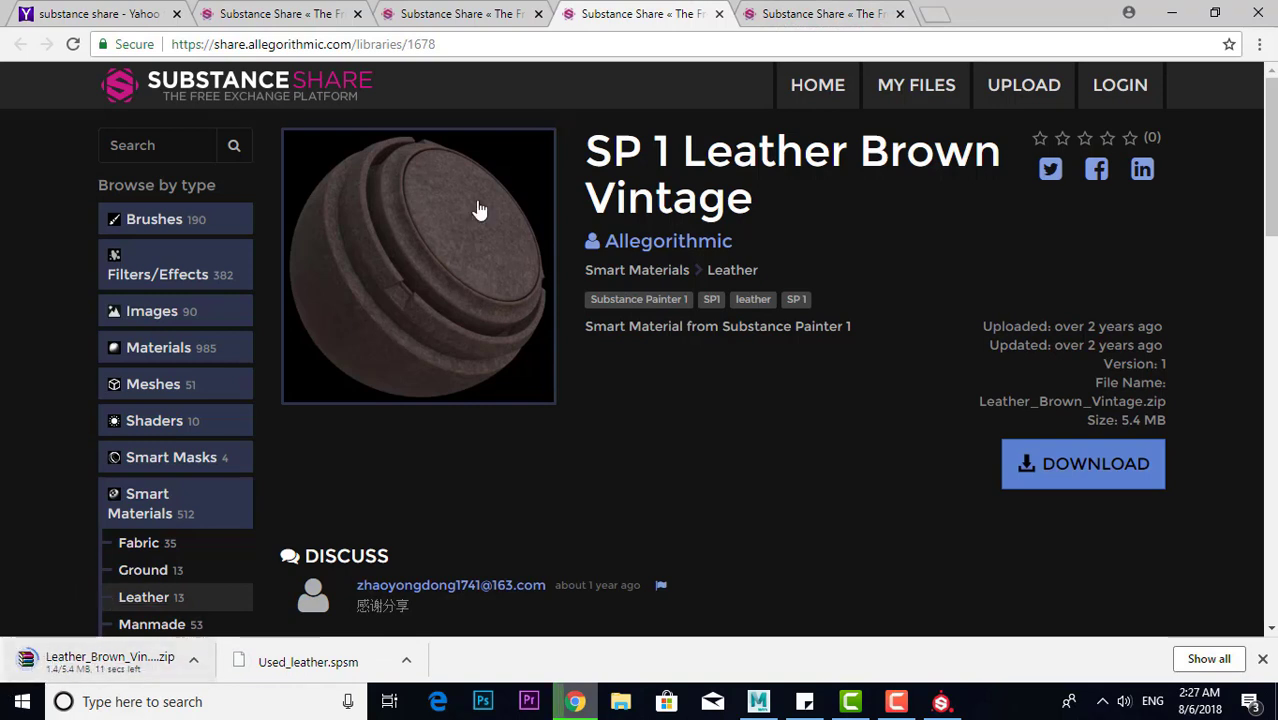
# Look over the Leather suit material page
pyautogui.click(753, 22)
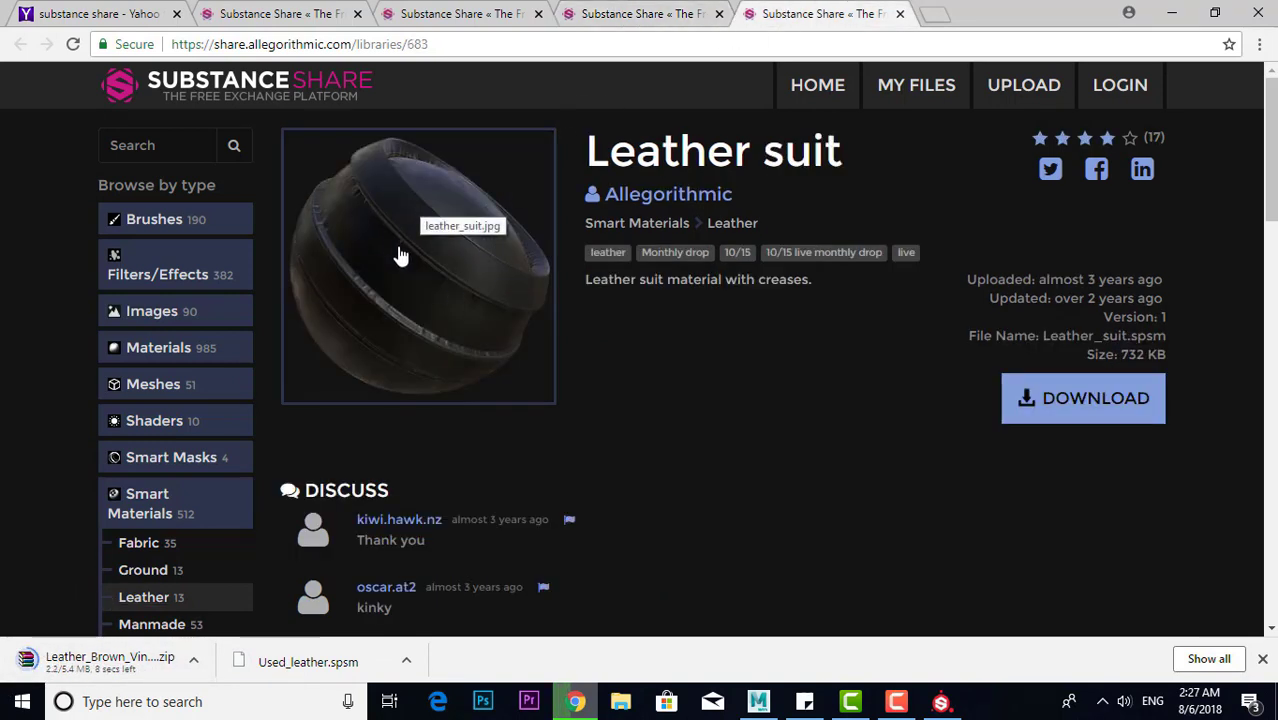
pyautogui.scroll(-2, 372, 446)
pyautogui.scroll(-2, 372, 446)
pyautogui.scroll(2, 372, 445)
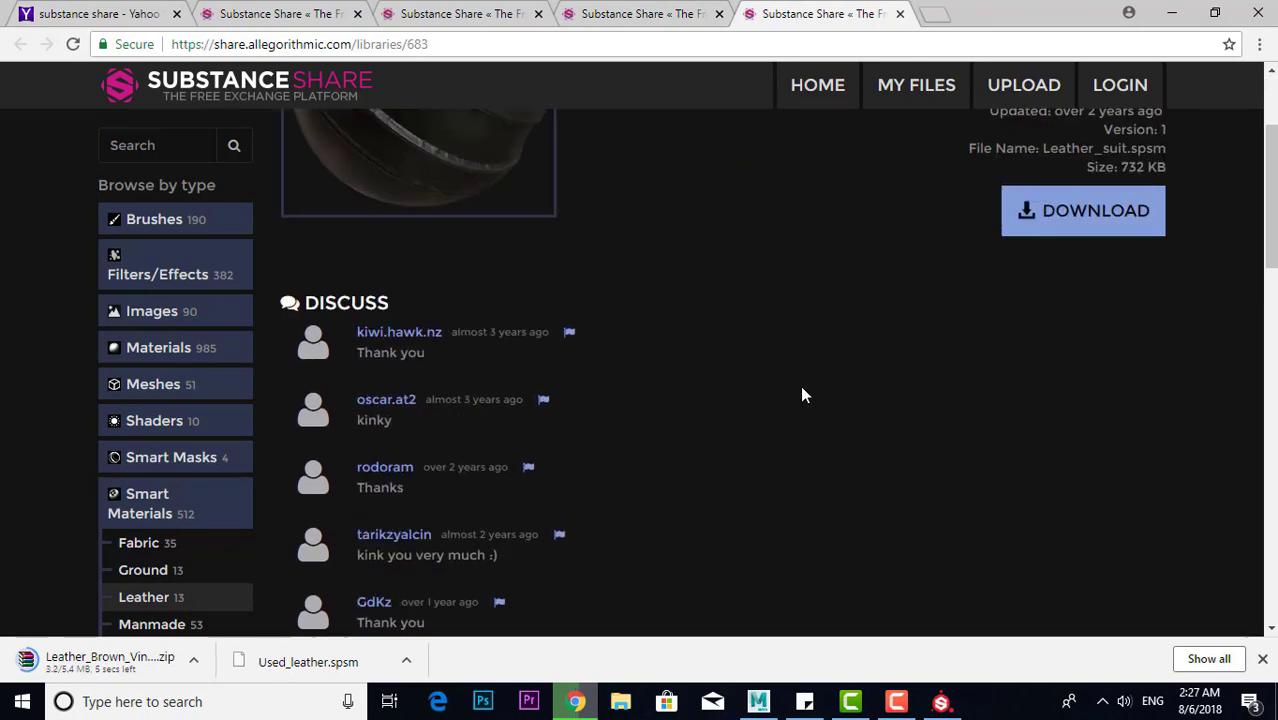
pyautogui.scroll(2, 800, 394)
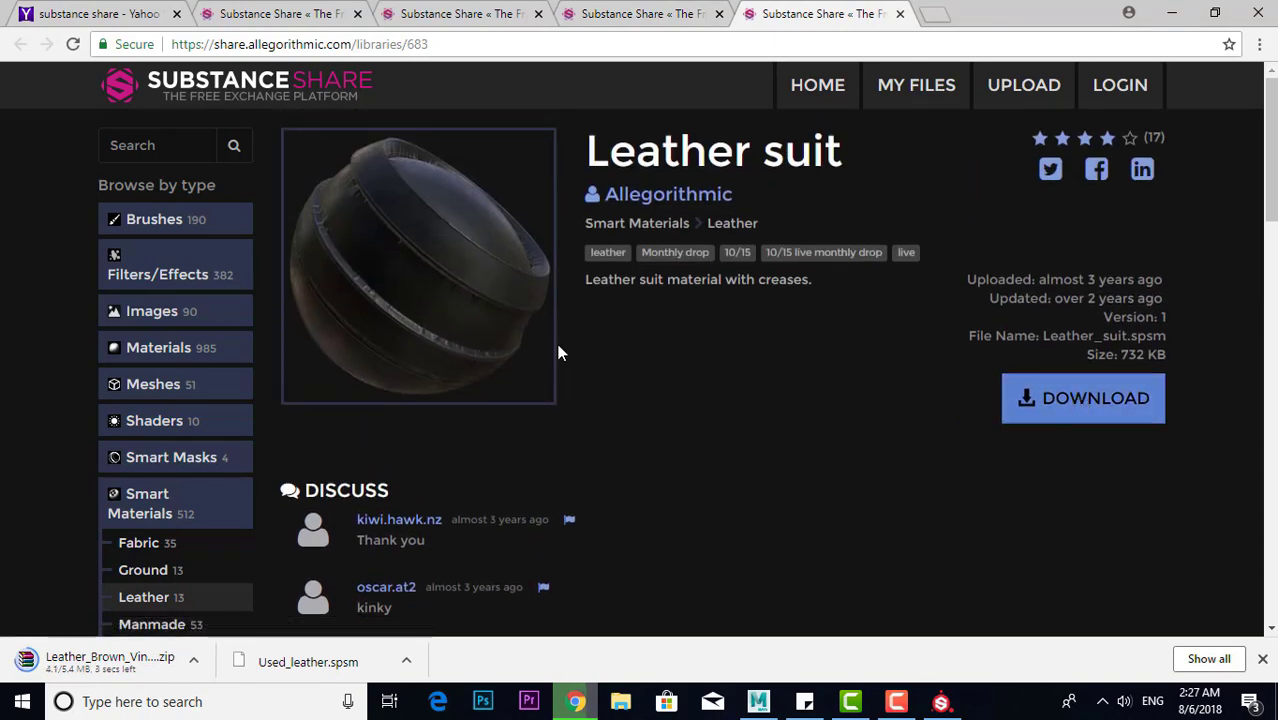
# Return to the Leather listing and open the Rock smart materials category
pyautogui.click(296, 14)
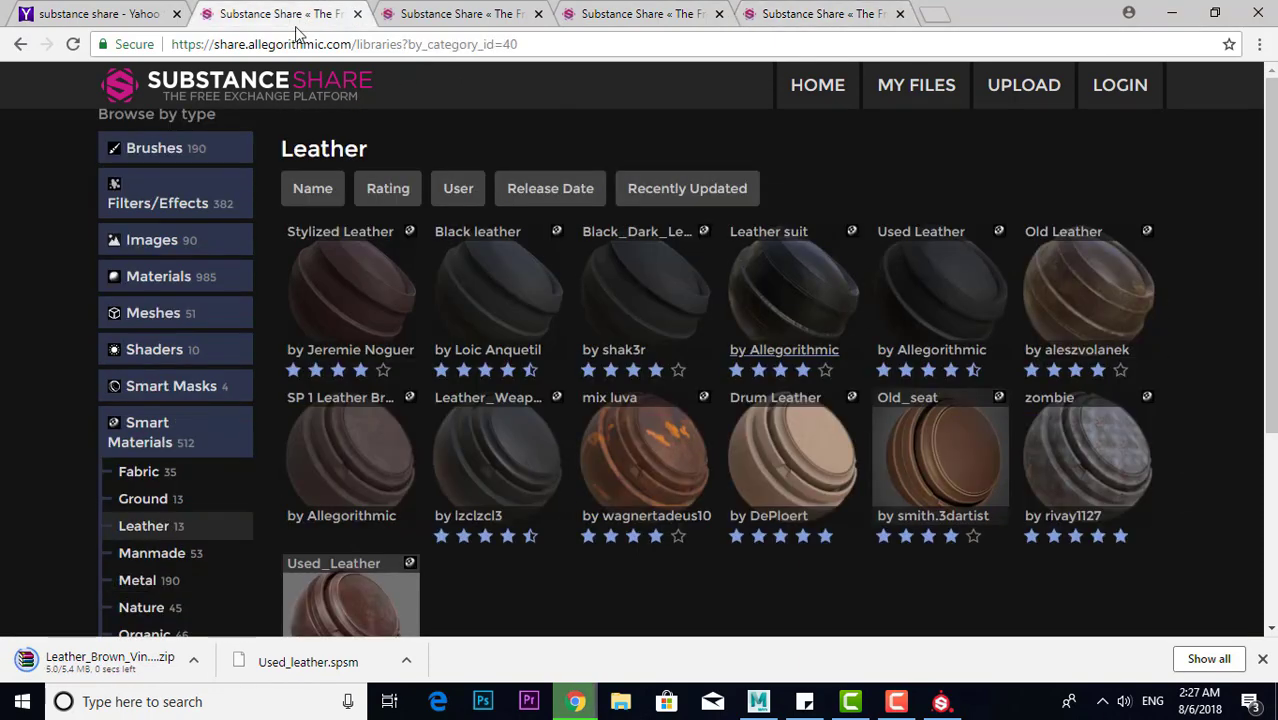
pyautogui.scroll(-2, 500, 400)
pyautogui.scroll(2, 690, 392)
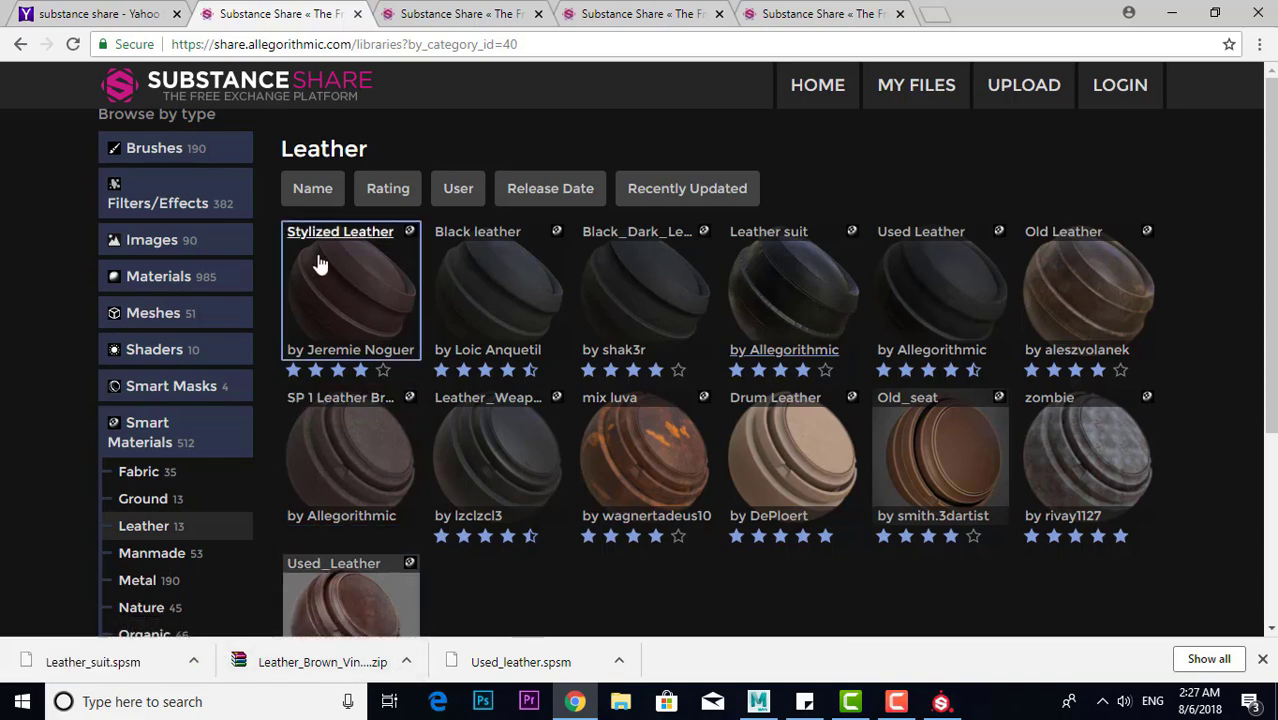
pyautogui.scroll(-3, 160, 368)
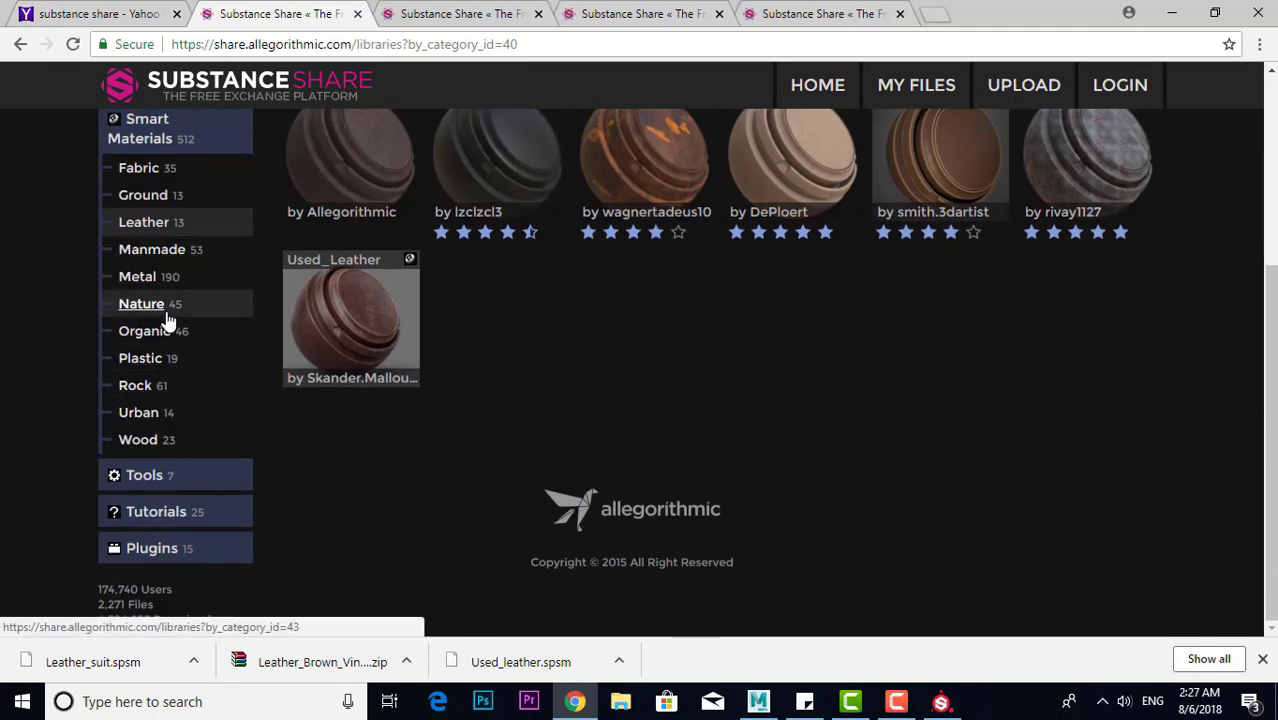
pyautogui.click(195, 400)
# Close the Leather suit, SP 1 Leather Brown Vintage and Old Leather material tabs
pyautogui.scroll(-2, 294, 414)
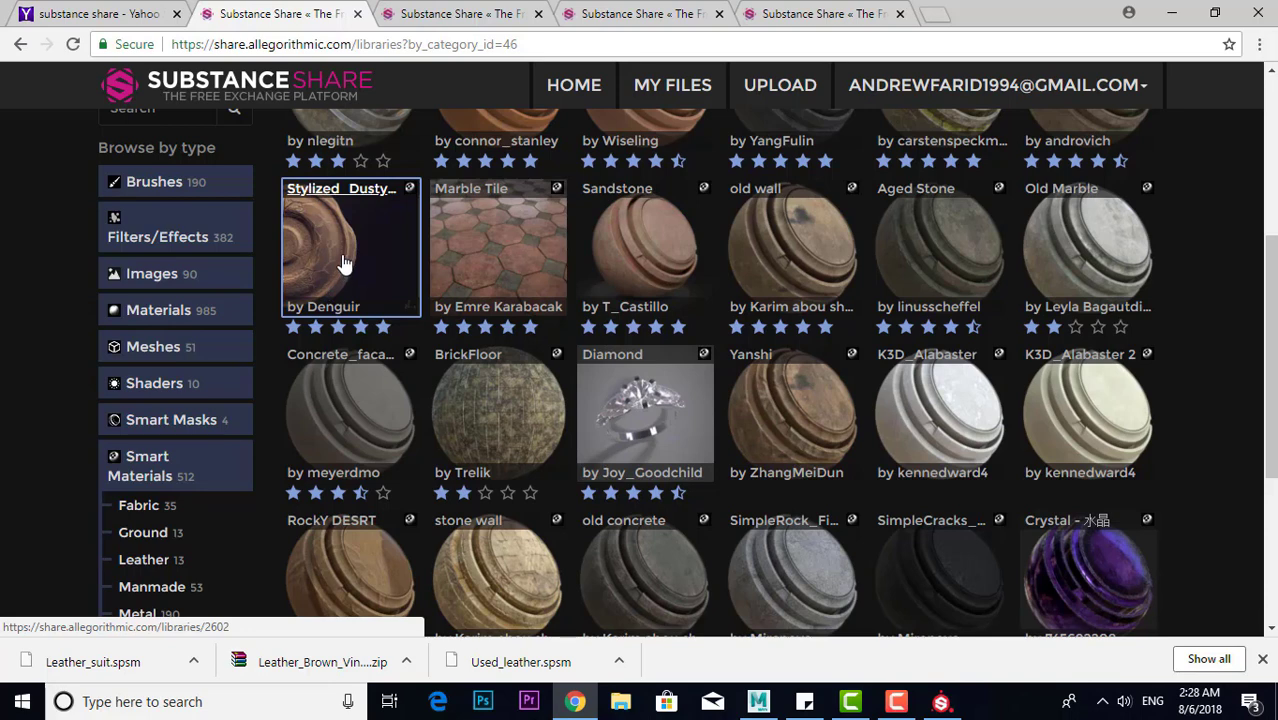
pyautogui.click(820, 12)
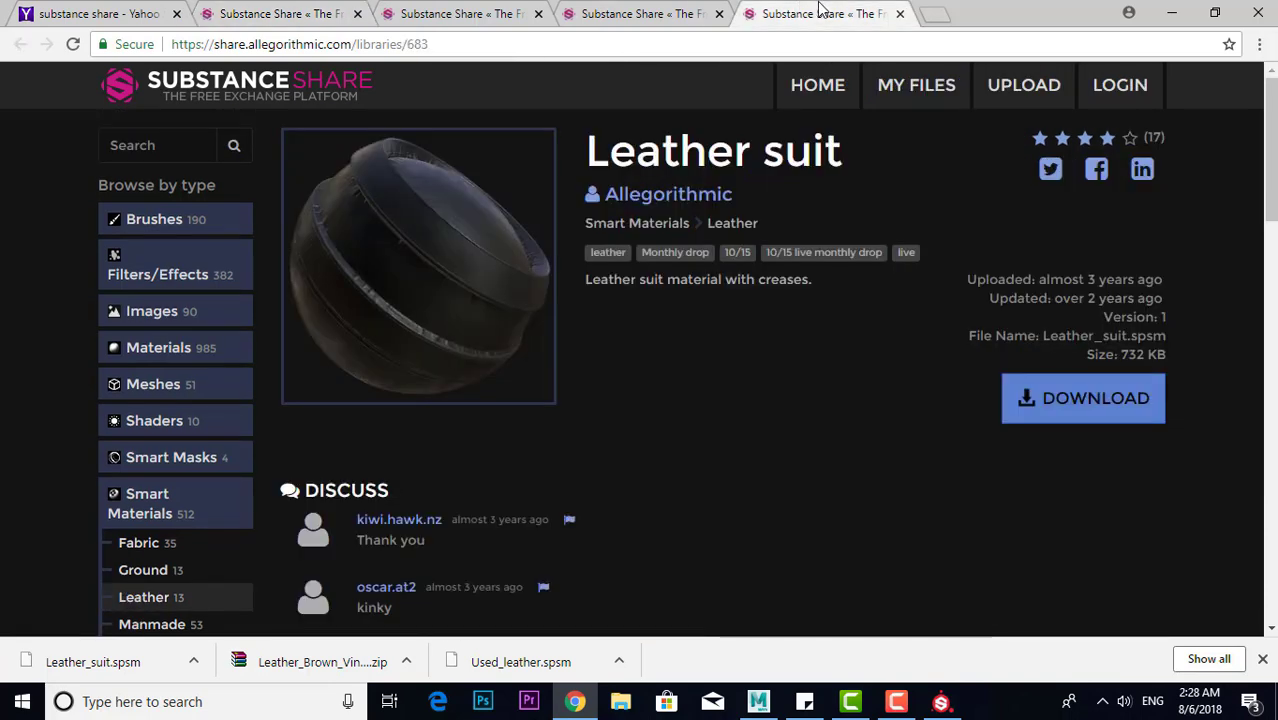
pyautogui.click(899, 14)
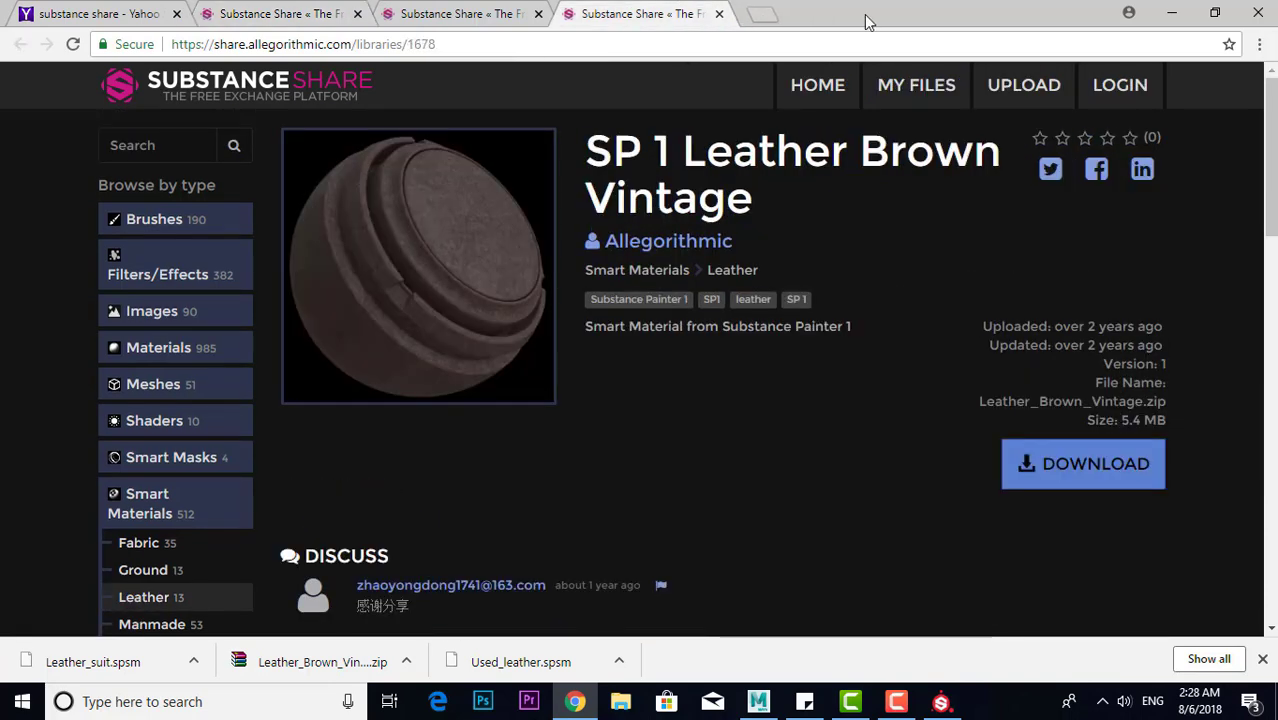
pyautogui.click(719, 14)
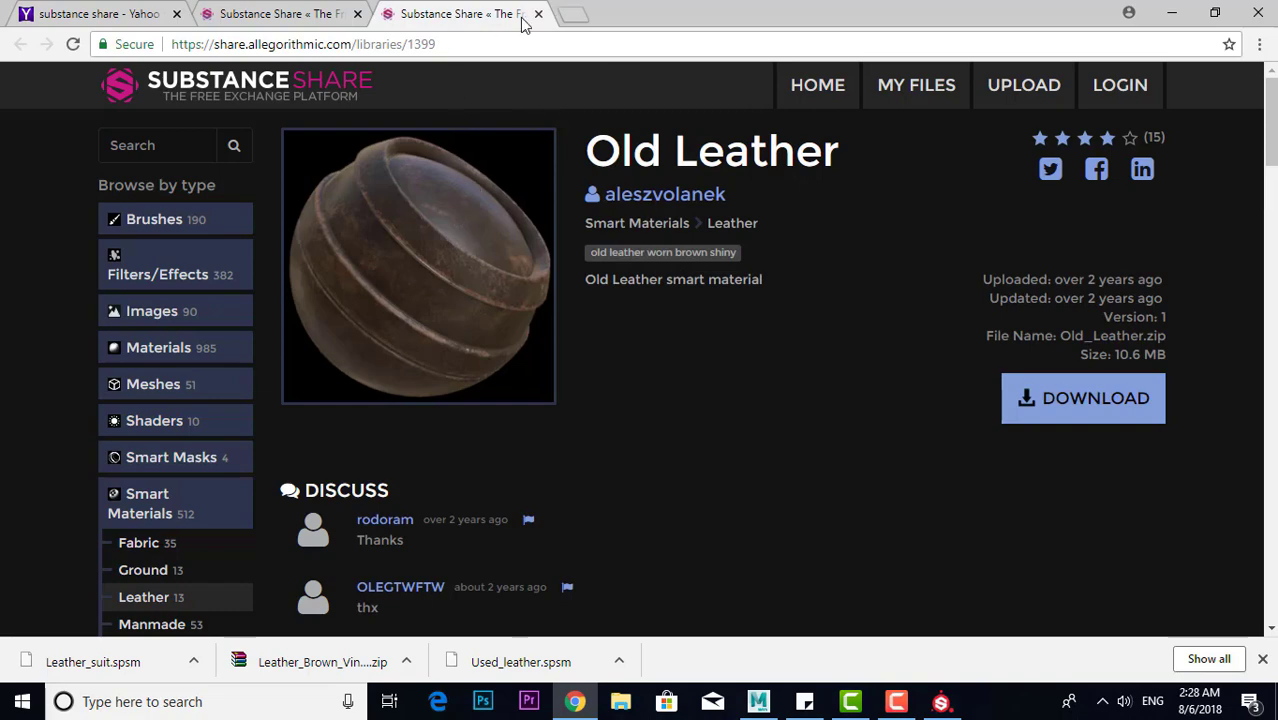
pyautogui.click(398, 13)
pyautogui.click(532, 13)
pyautogui.click(539, 14)
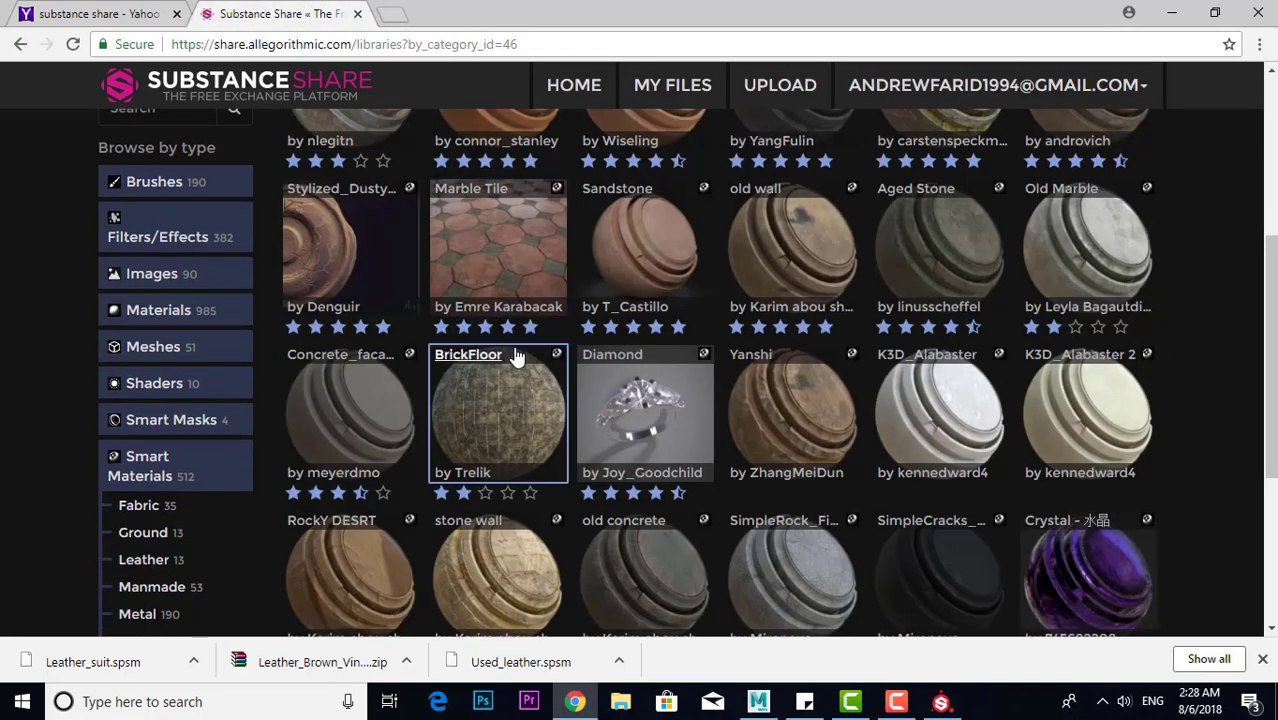
# Open the stone wall material in a new tab, view it, then return to the Rock listing
pyautogui.scroll(-2, 940, 230)
pyautogui.scroll(-4, 668, 356)
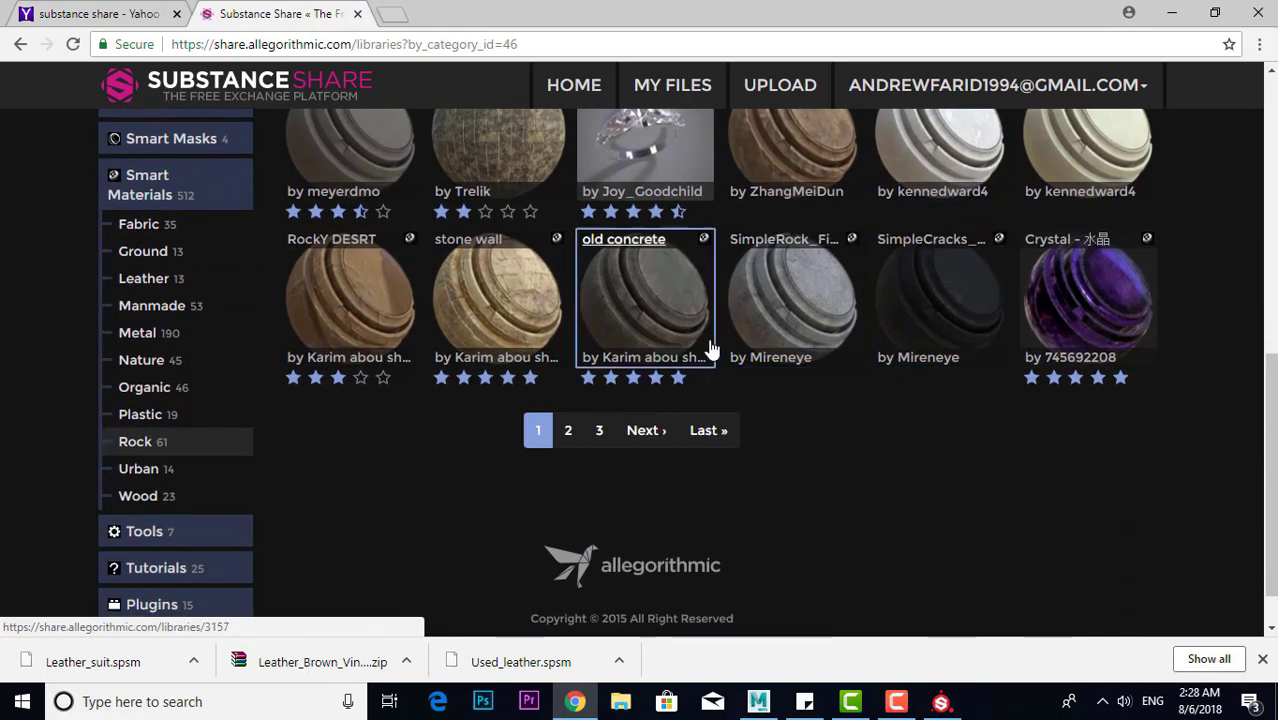
pyautogui.scroll(4, 668, 356)
pyautogui.rightClick(505, 366)
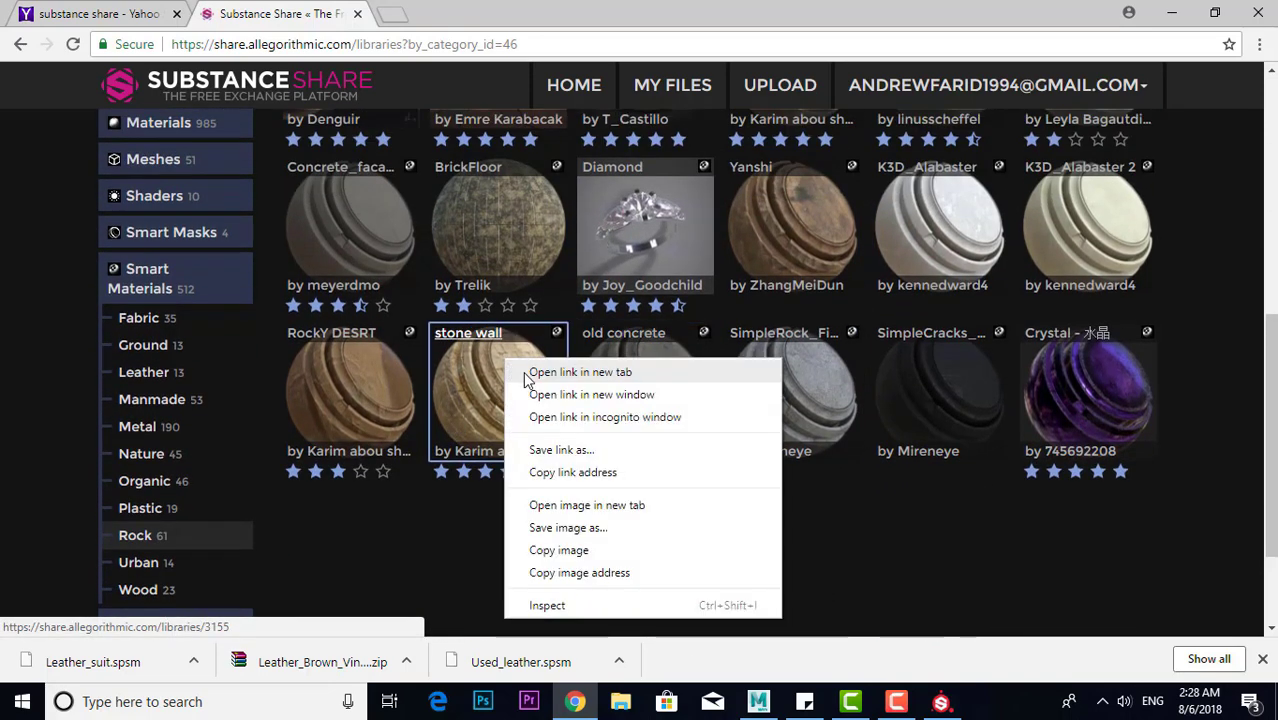
pyautogui.click(520, 371)
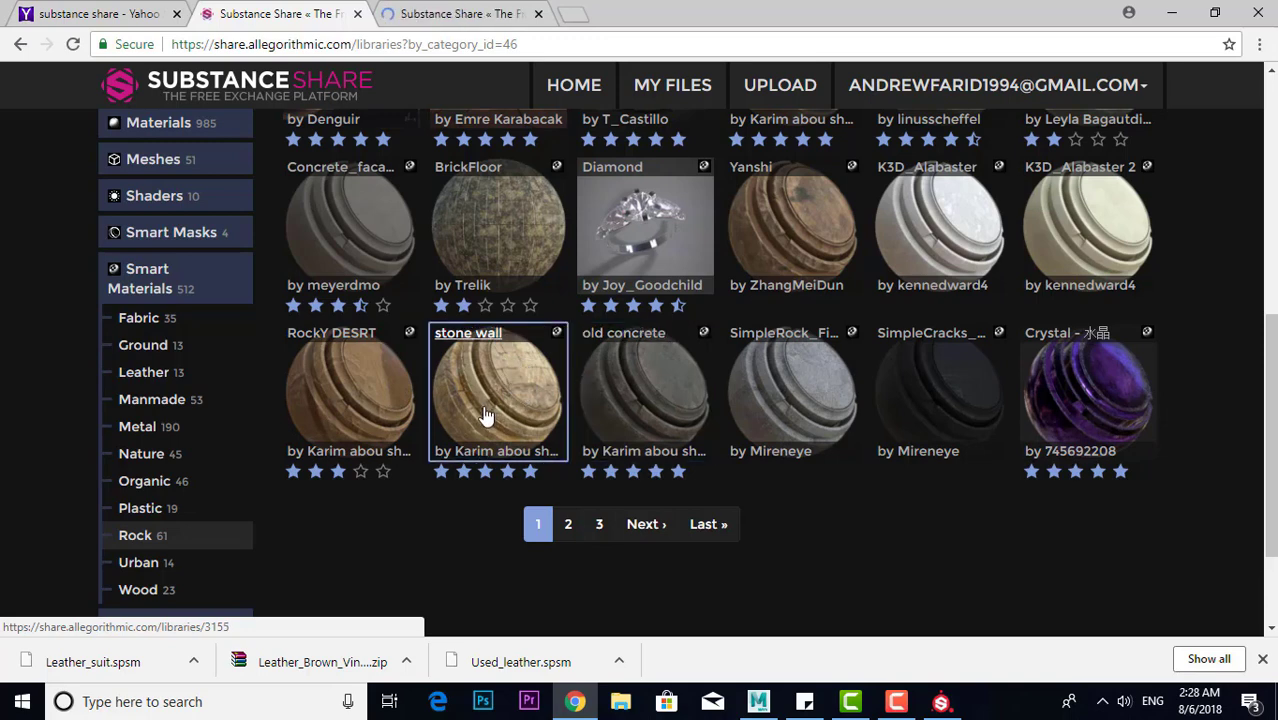
pyautogui.click(430, 14)
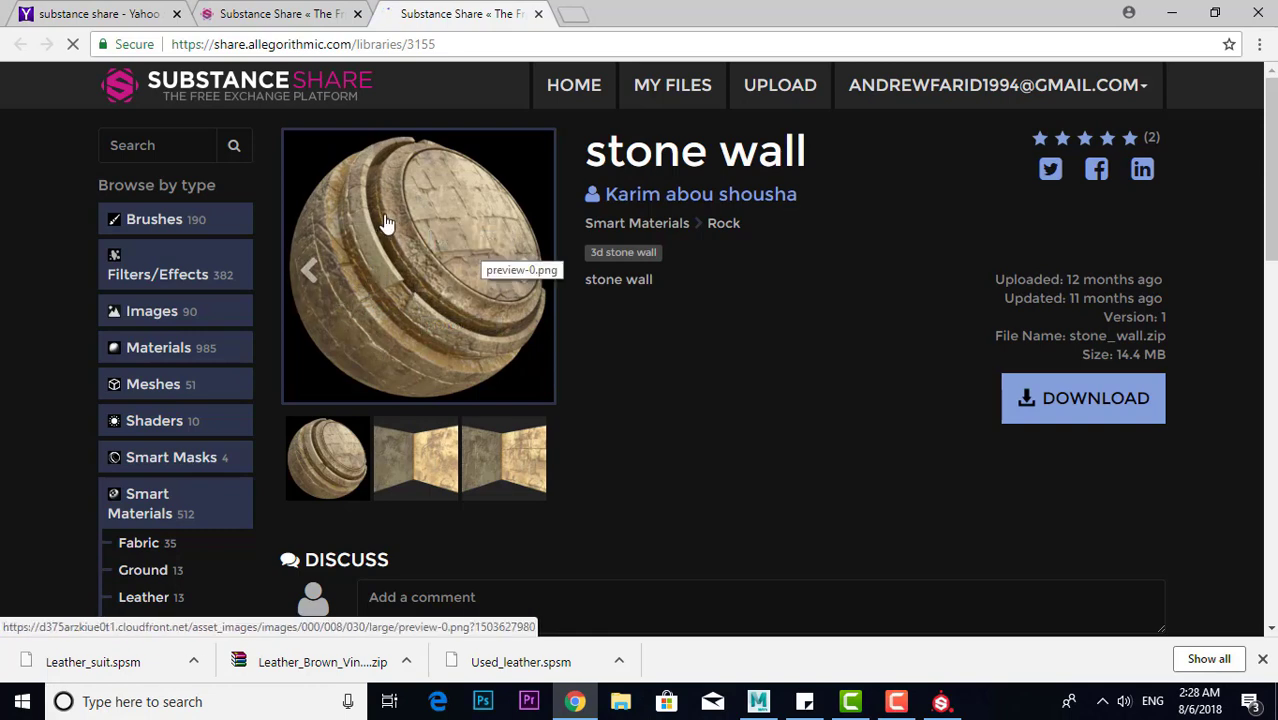
pyautogui.hotkey('ctrl', 'shift', 'Tab')
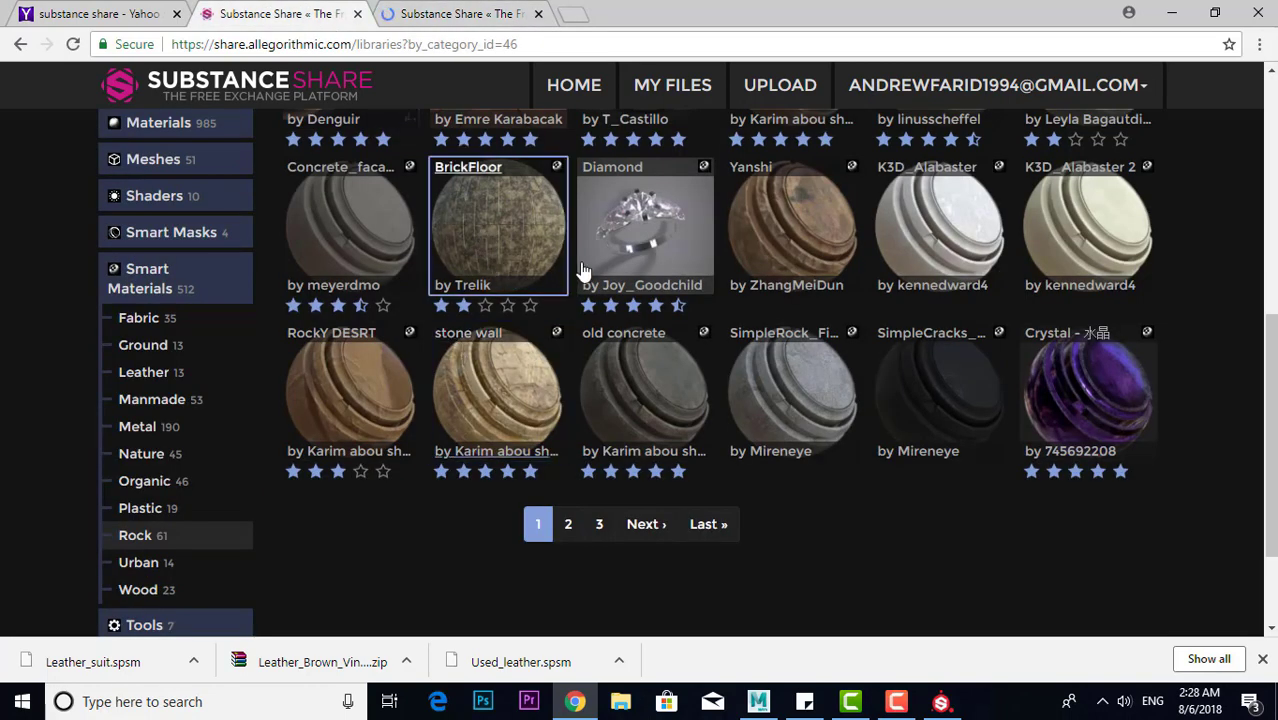
# Open Stylized_Dusty_Rock, Mossy Stone and Marble each in a new tab
pyautogui.scroll(2, 548, 339)
pyautogui.scroll(2, 622, 314)
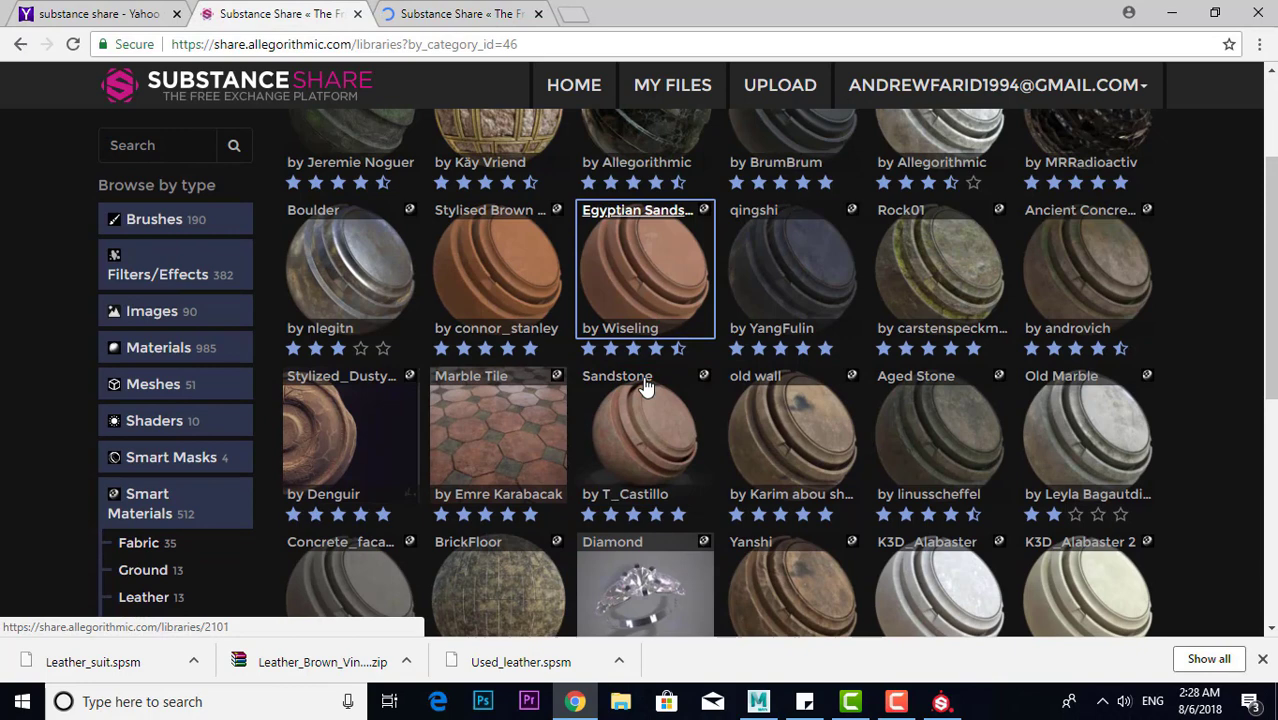
pyautogui.rightClick(373, 421)
pyautogui.click(412, 432)
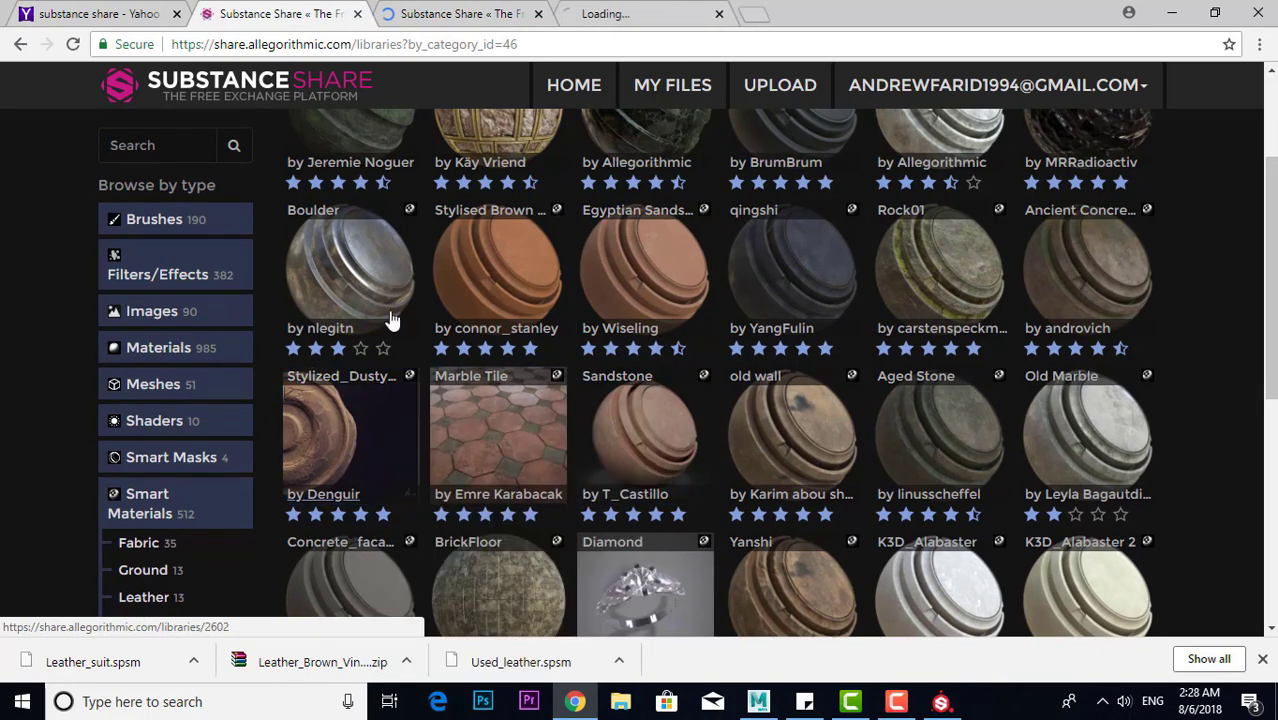
pyautogui.scroll(2, 408, 497)
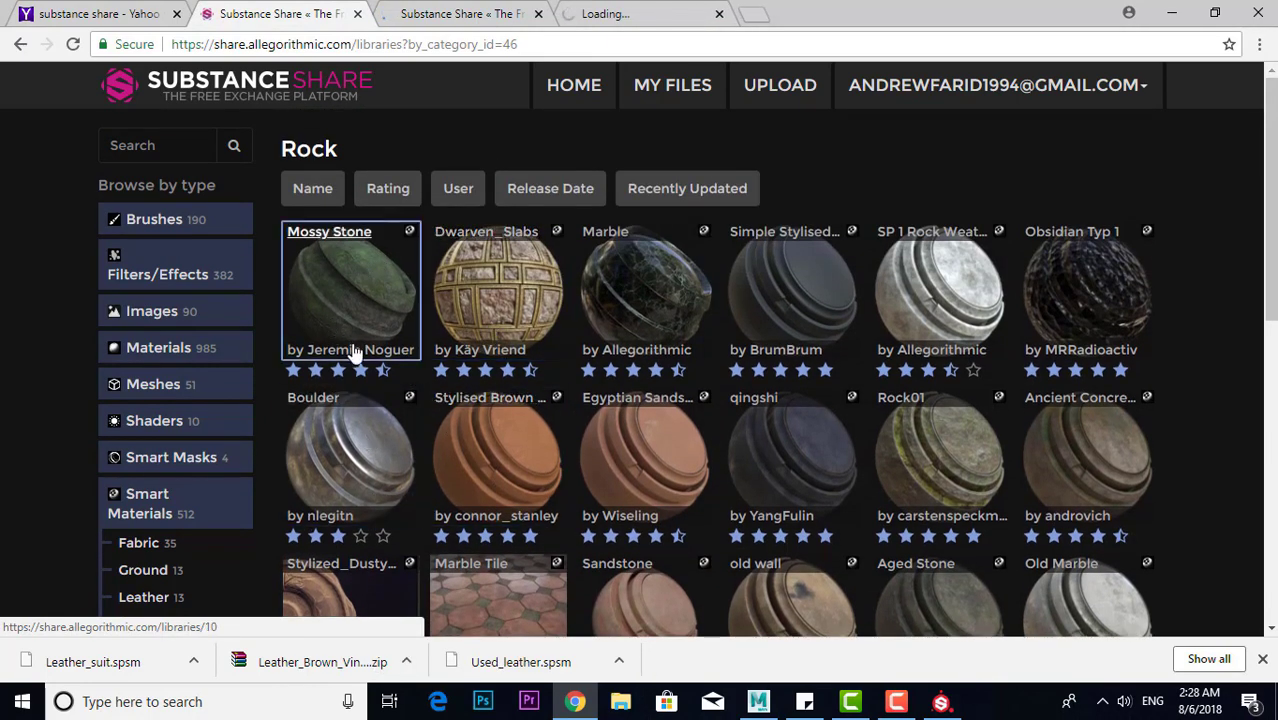
pyautogui.rightClick(356, 272)
pyautogui.click(390, 282)
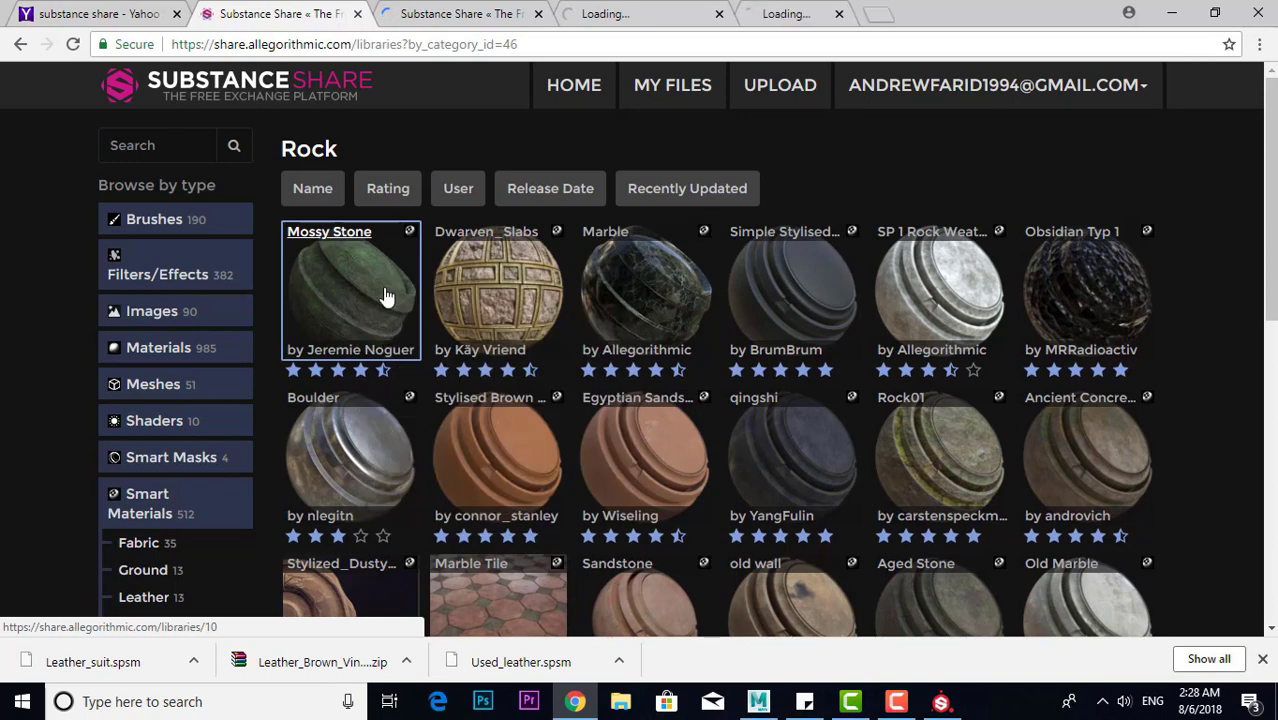
pyautogui.rightClick(689, 319)
pyautogui.click(730, 329)
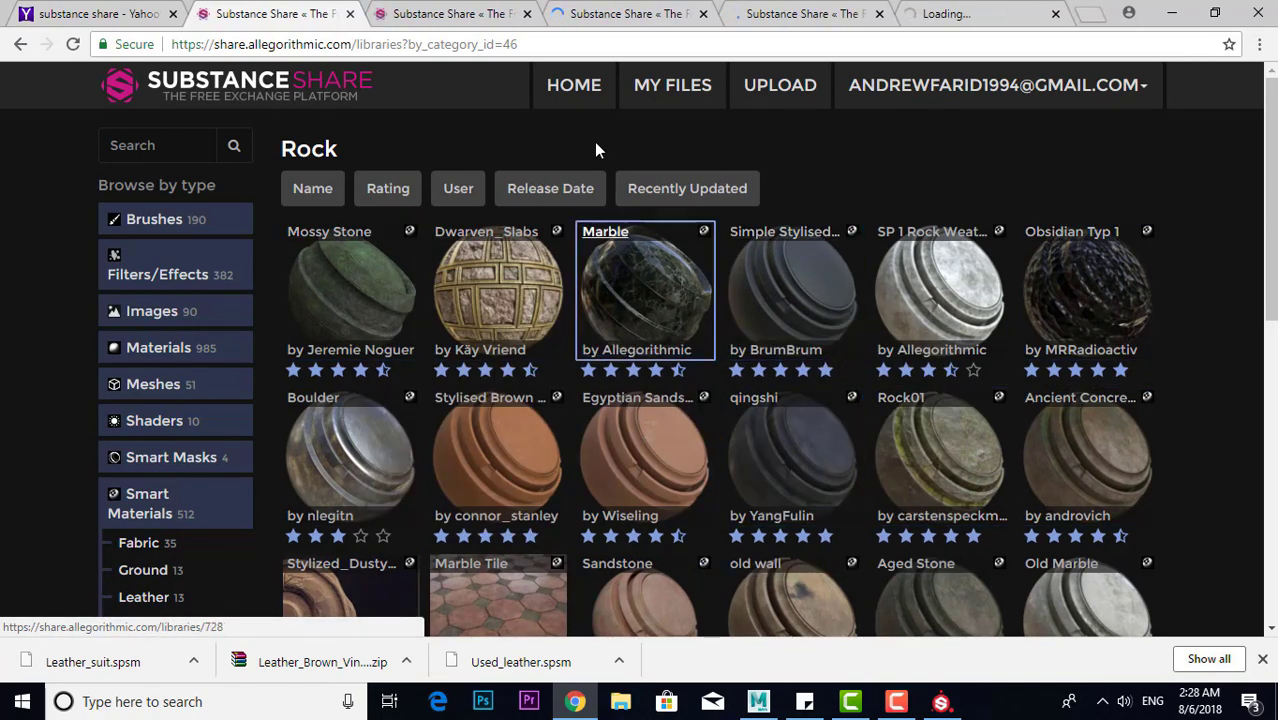
# Look through the Stylized_Dusty_Rock, Mossy Stone and Marble pages, ending on Marble
pyautogui.click(643, 22)
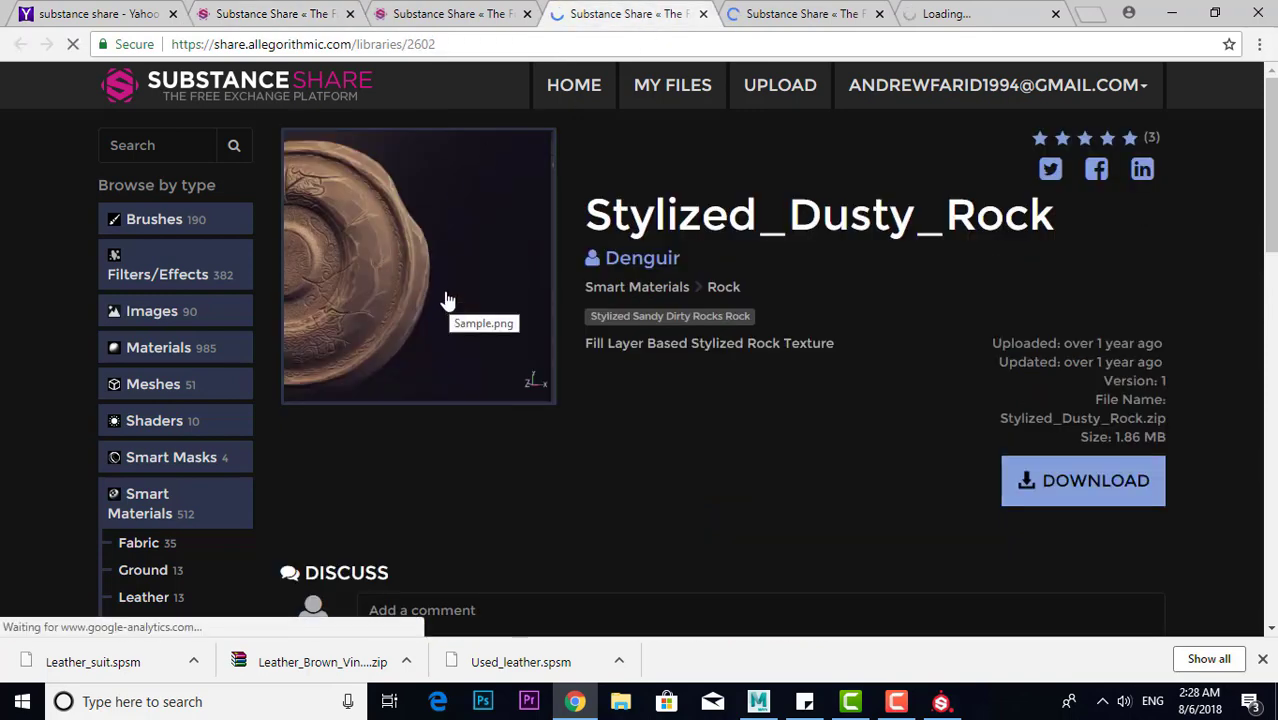
pyautogui.scroll(-2, 420, 308)
pyautogui.scroll(2, 353, 338)
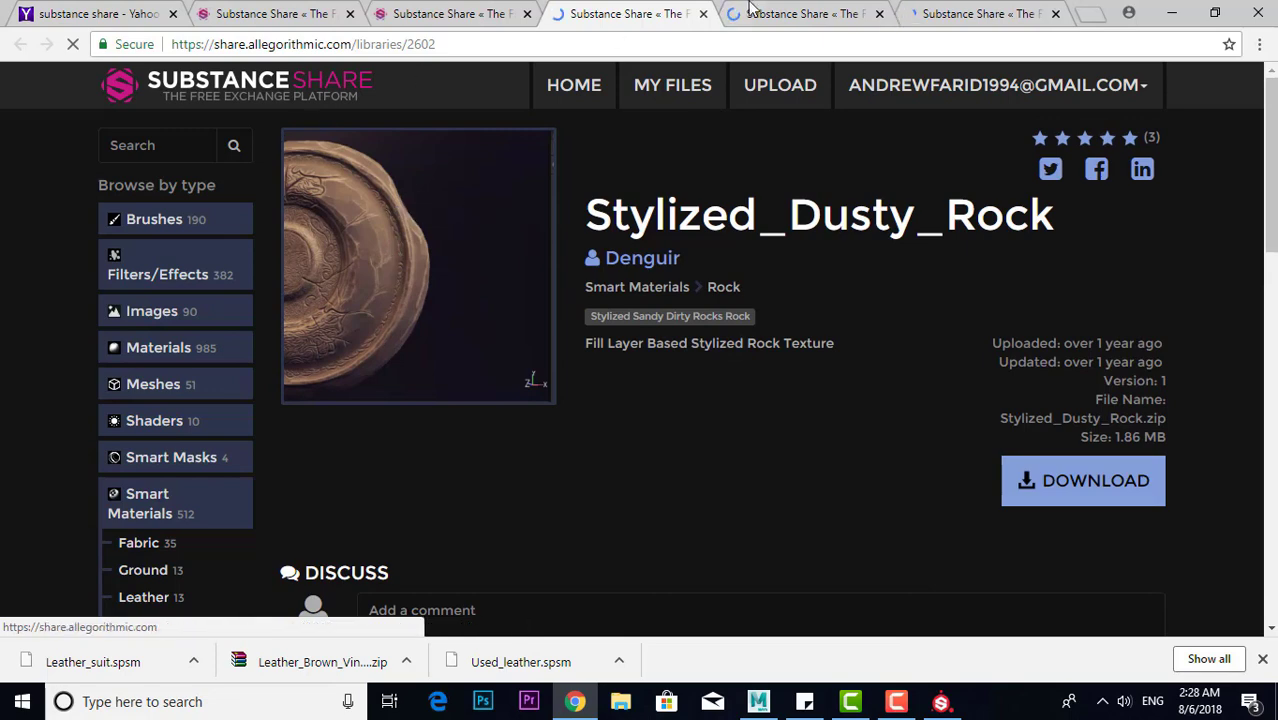
pyautogui.click(800, 14)
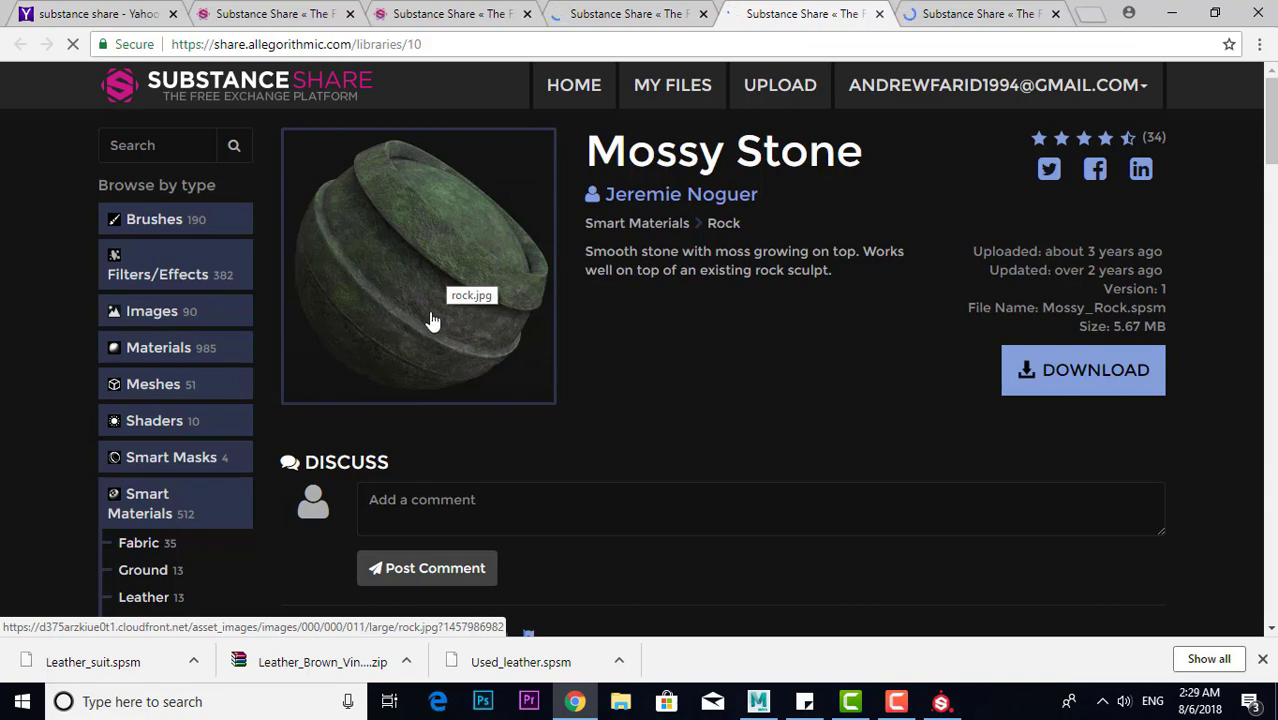
pyautogui.click(932, 14)
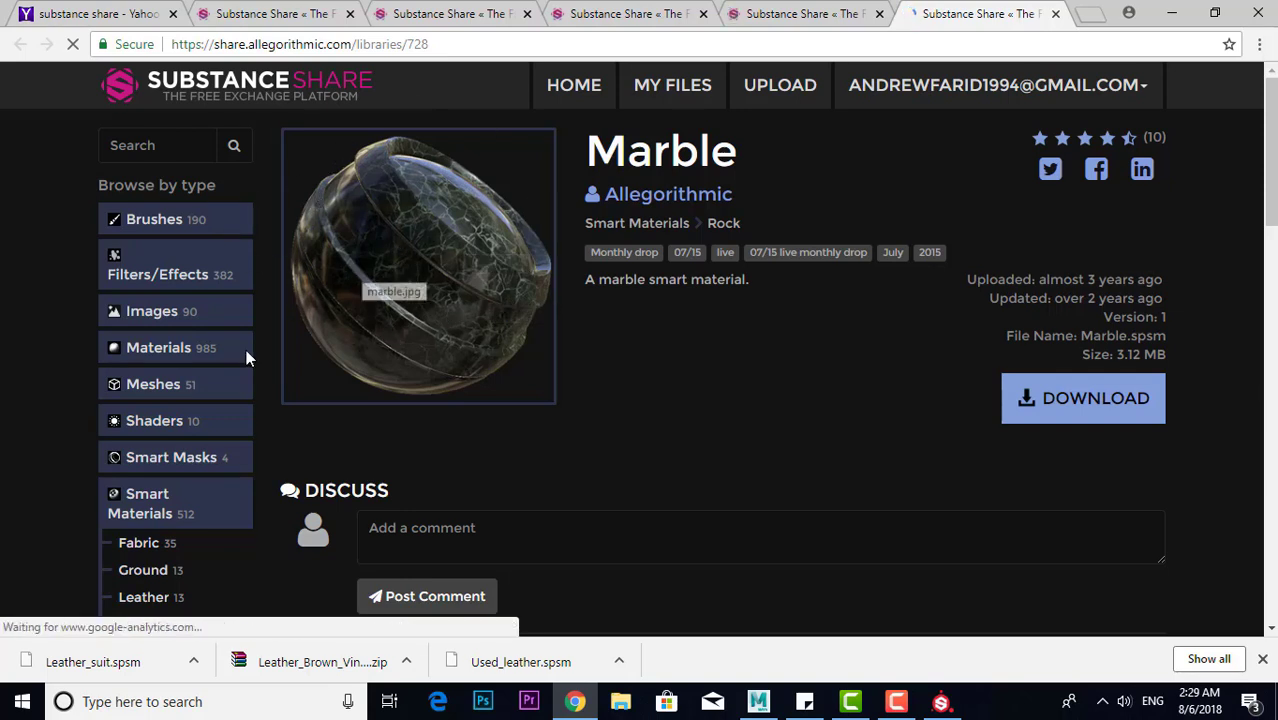
# Close the Stylized_Dusty_Rock material tab
pyautogui.click(614, 14)
pyautogui.click(470, 14)
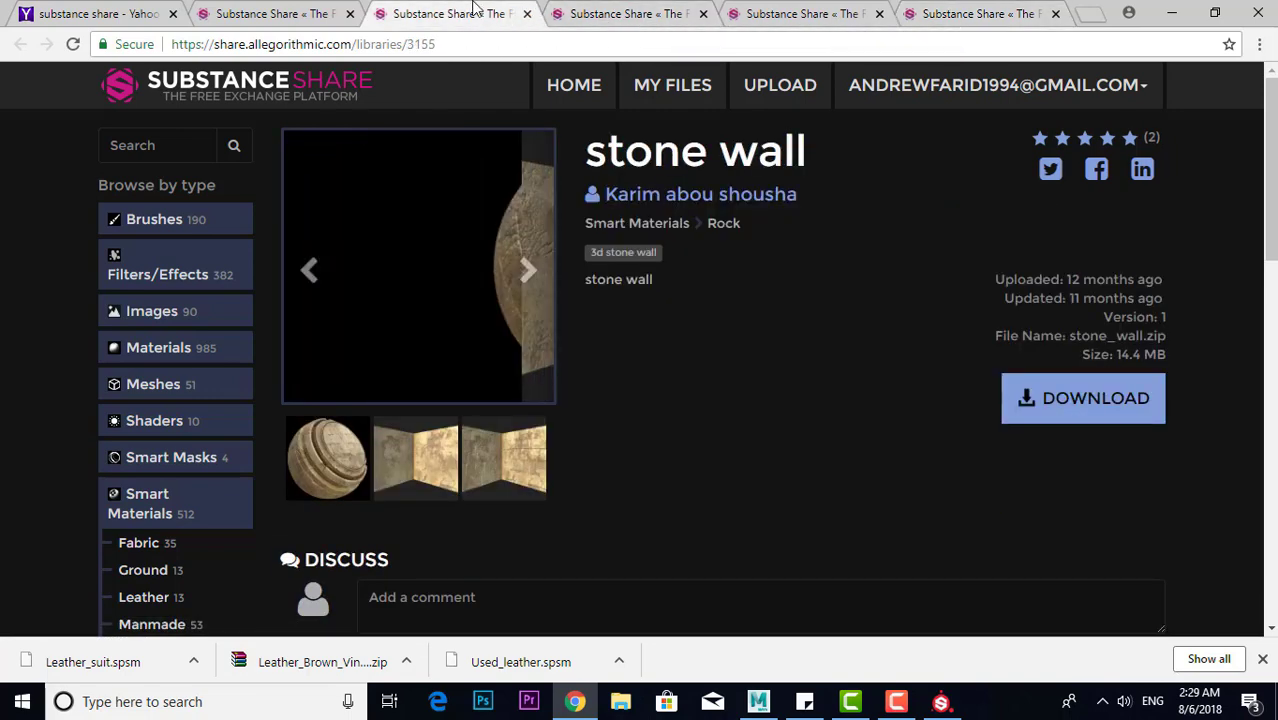
pyautogui.click(600, 16)
pyautogui.click(704, 15)
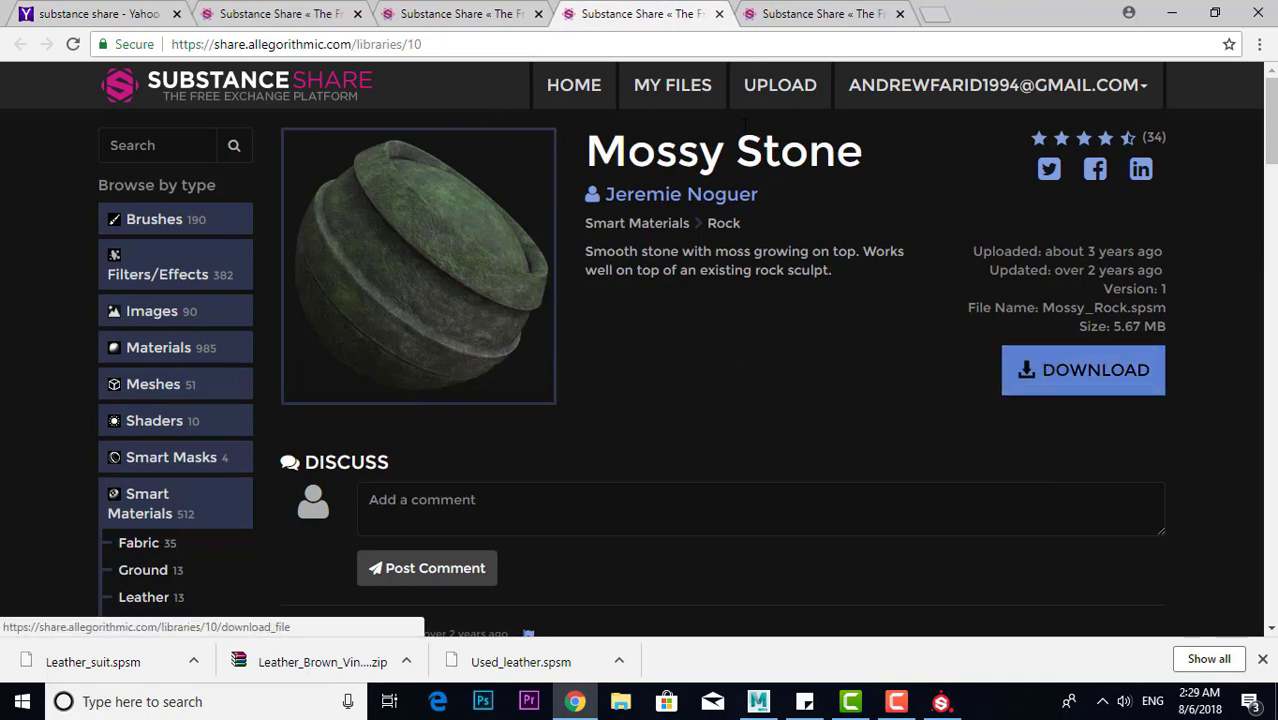
# Download the Mossy Stone and stone wall materials, then browse the Rock listing again
pyautogui.click(490, 8)
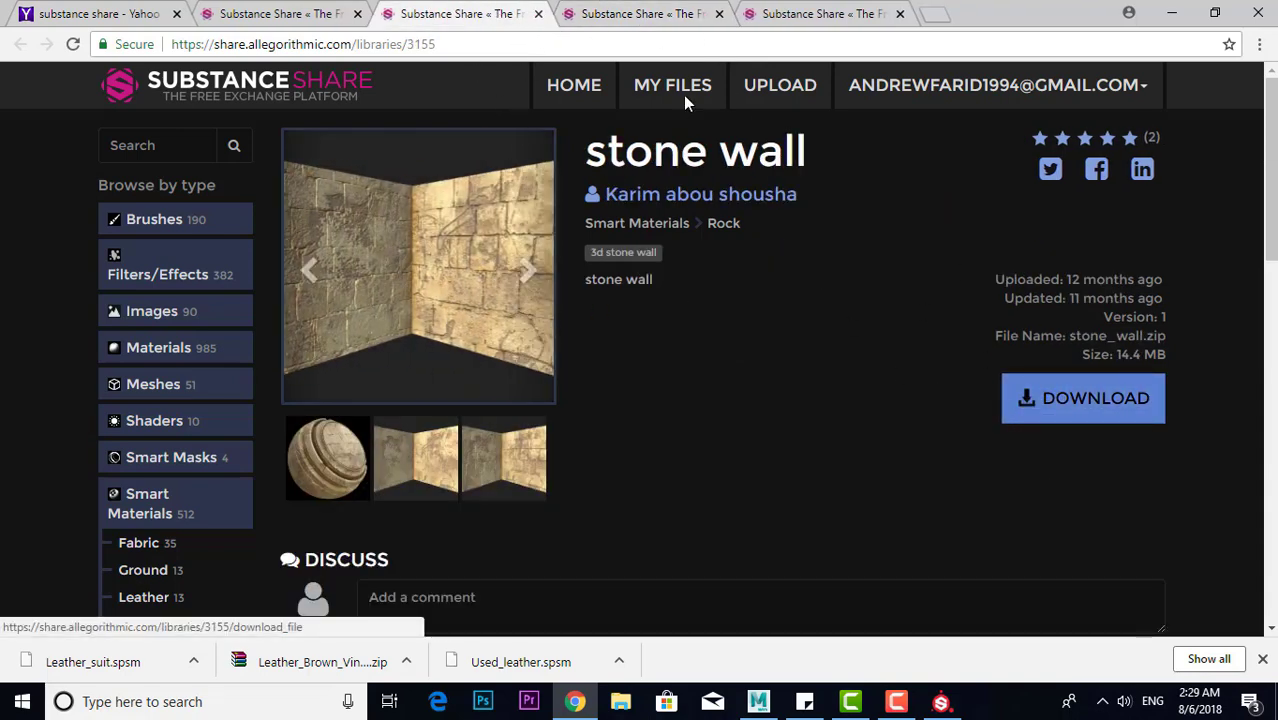
pyautogui.click(793, 16)
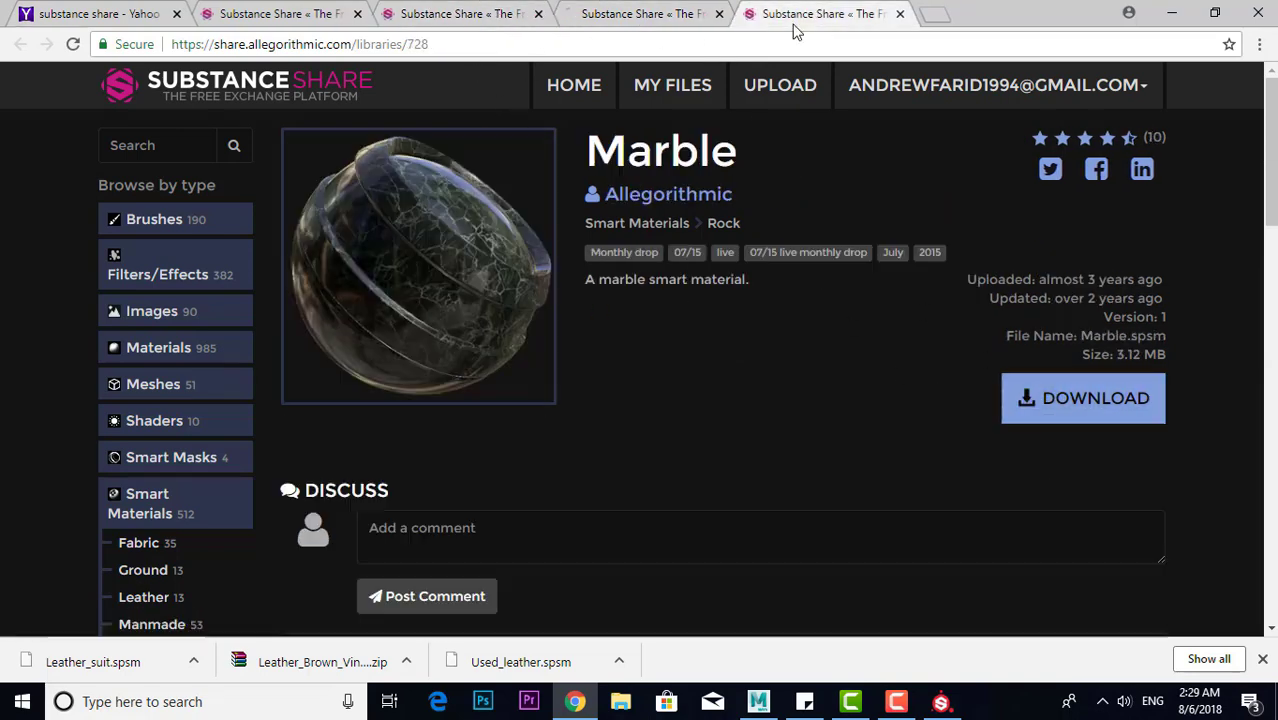
pyautogui.click(280, 14)
pyautogui.scroll(-5, 450, 300)
pyautogui.scroll(-3, 200, 345)
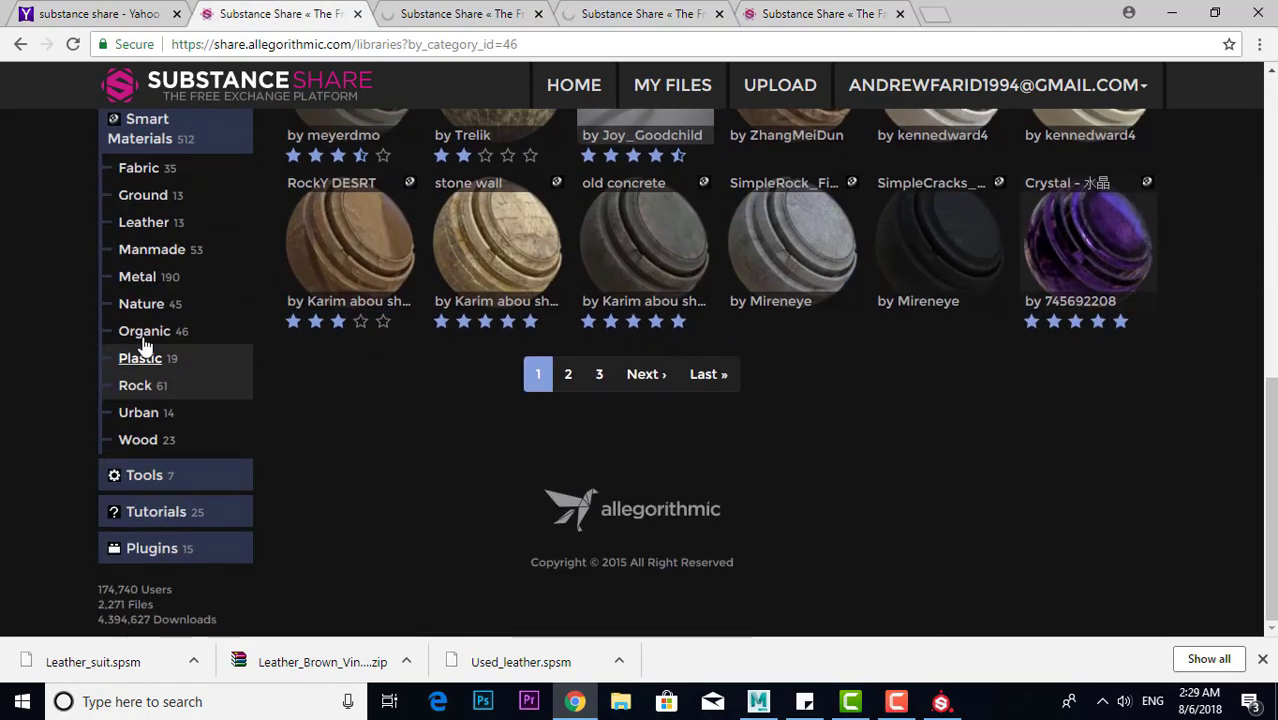
pyautogui.scroll(3, 160, 355)
pyautogui.scroll(-2, 180, 400)
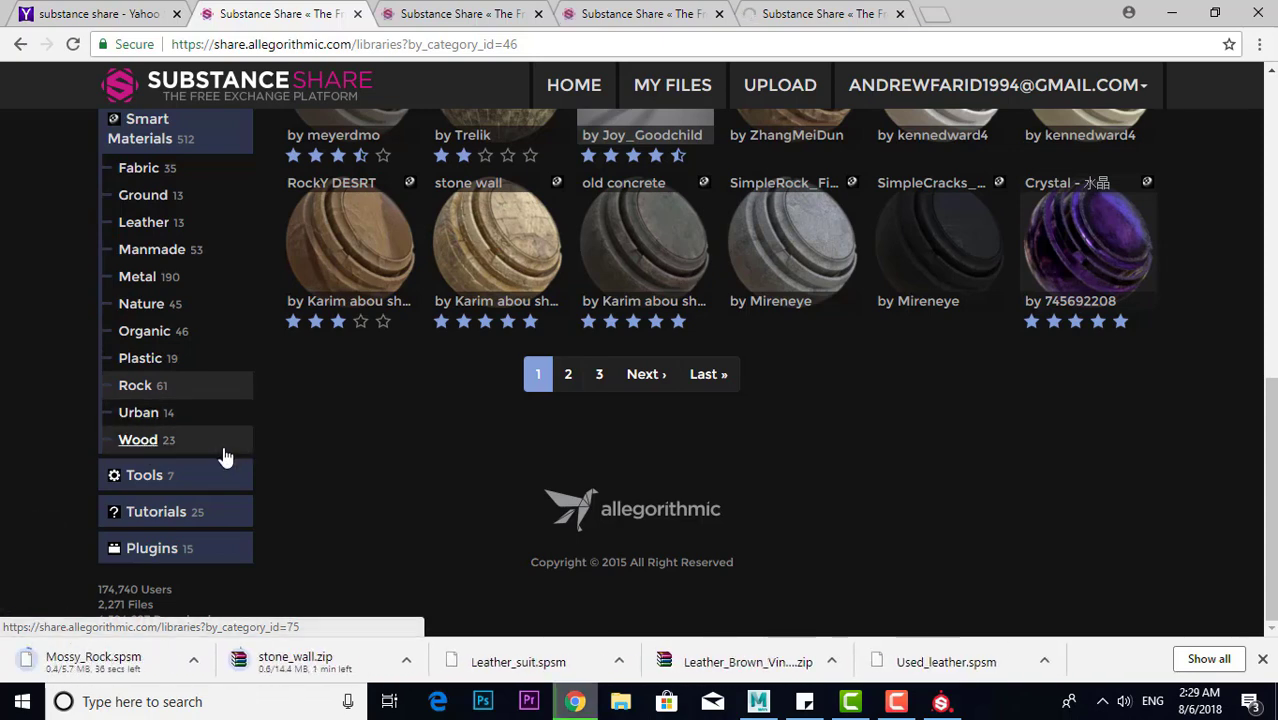
pyautogui.scroll(3, 540, 283)
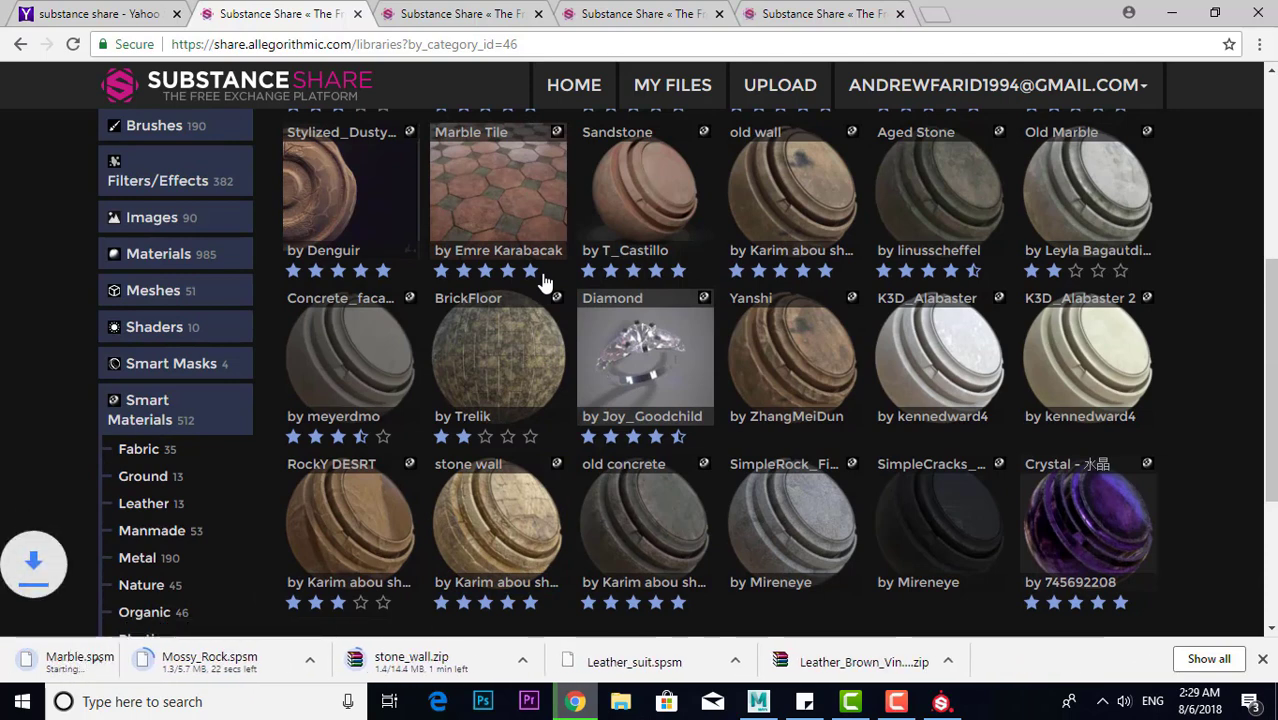
pyautogui.scroll(-3, 196, 378)
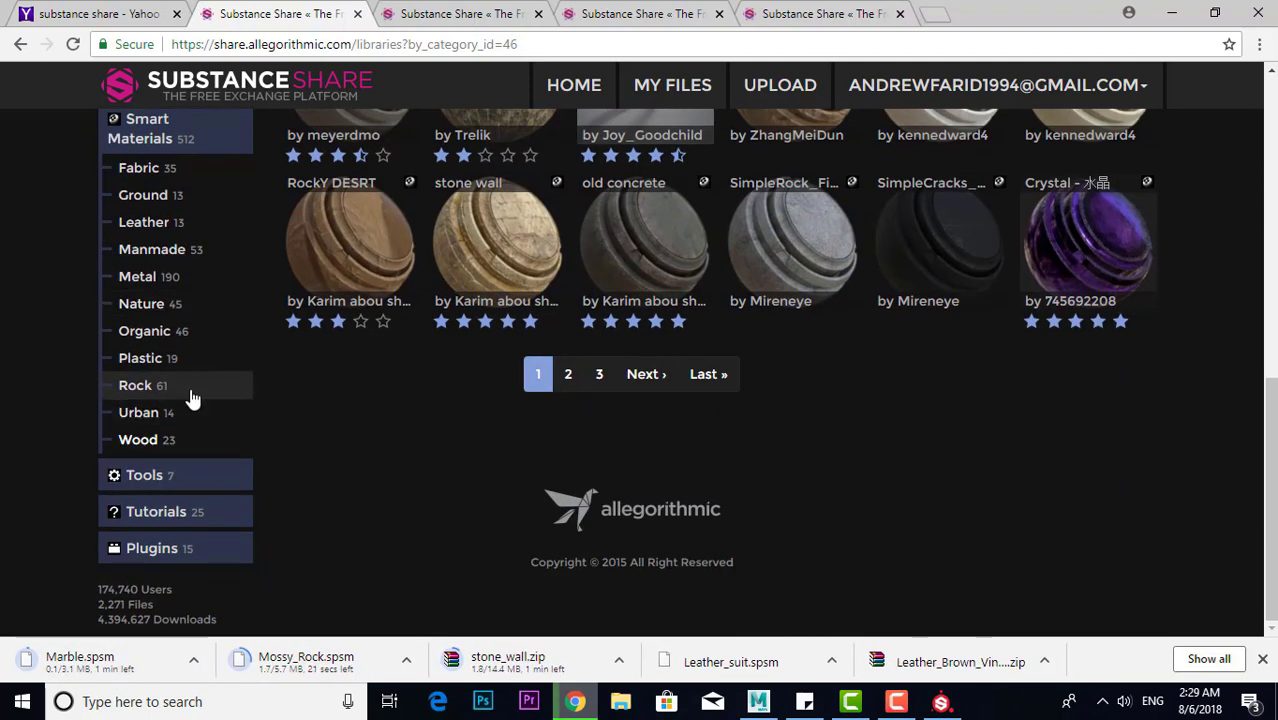
# Open the Wood category of smart materials and browse its cards
pyautogui.click(138, 439)
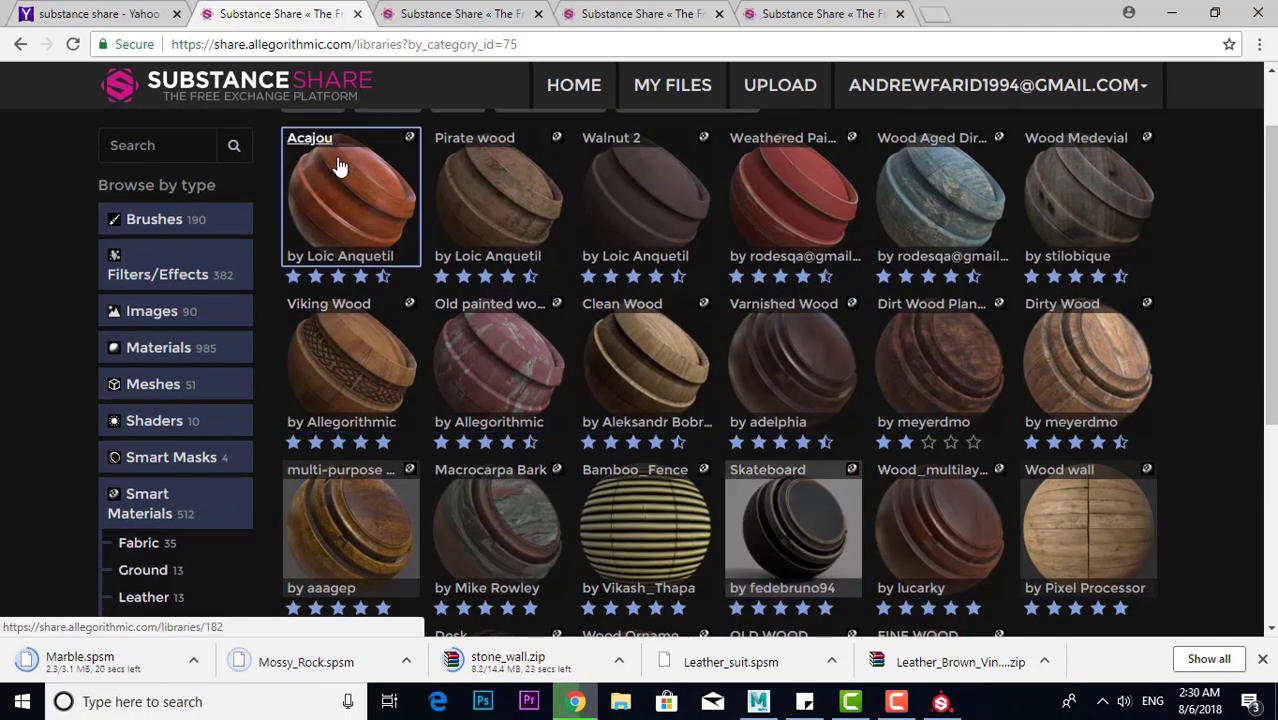
pyautogui.scroll(1, 940, 300)
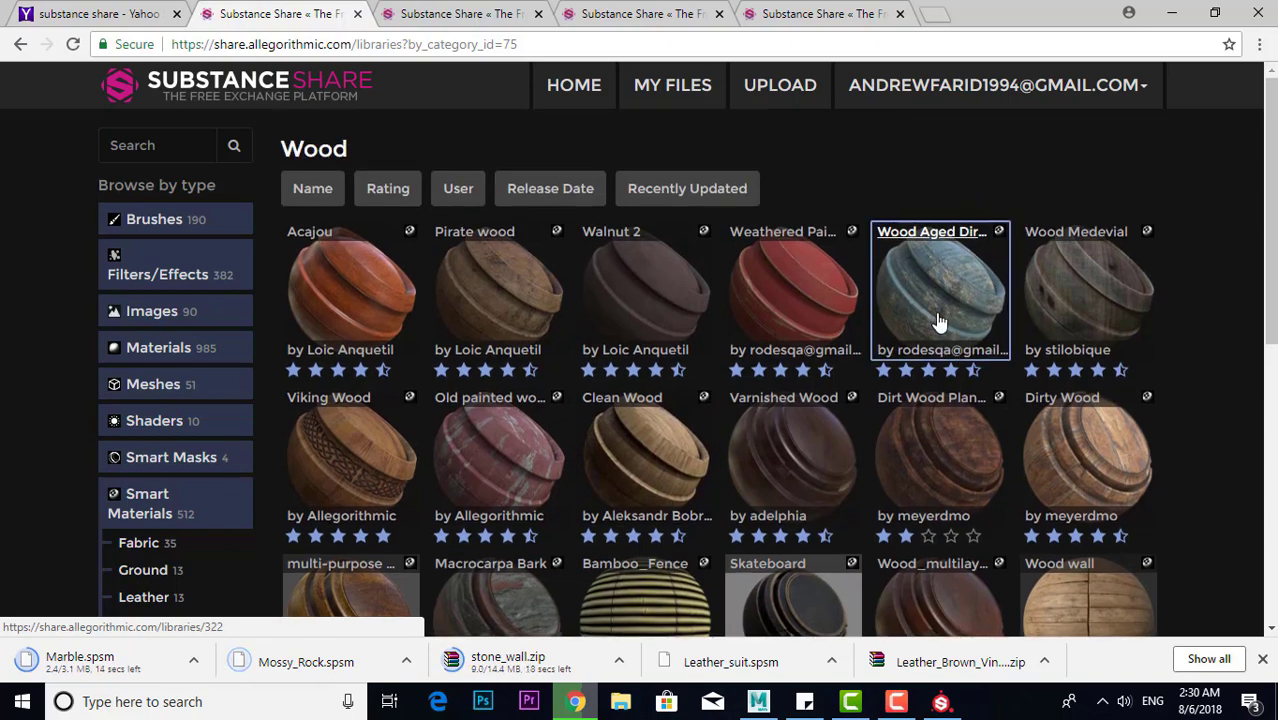
pyautogui.scroll(-3, 980, 300)
pyautogui.scroll(-1, 850, 437)
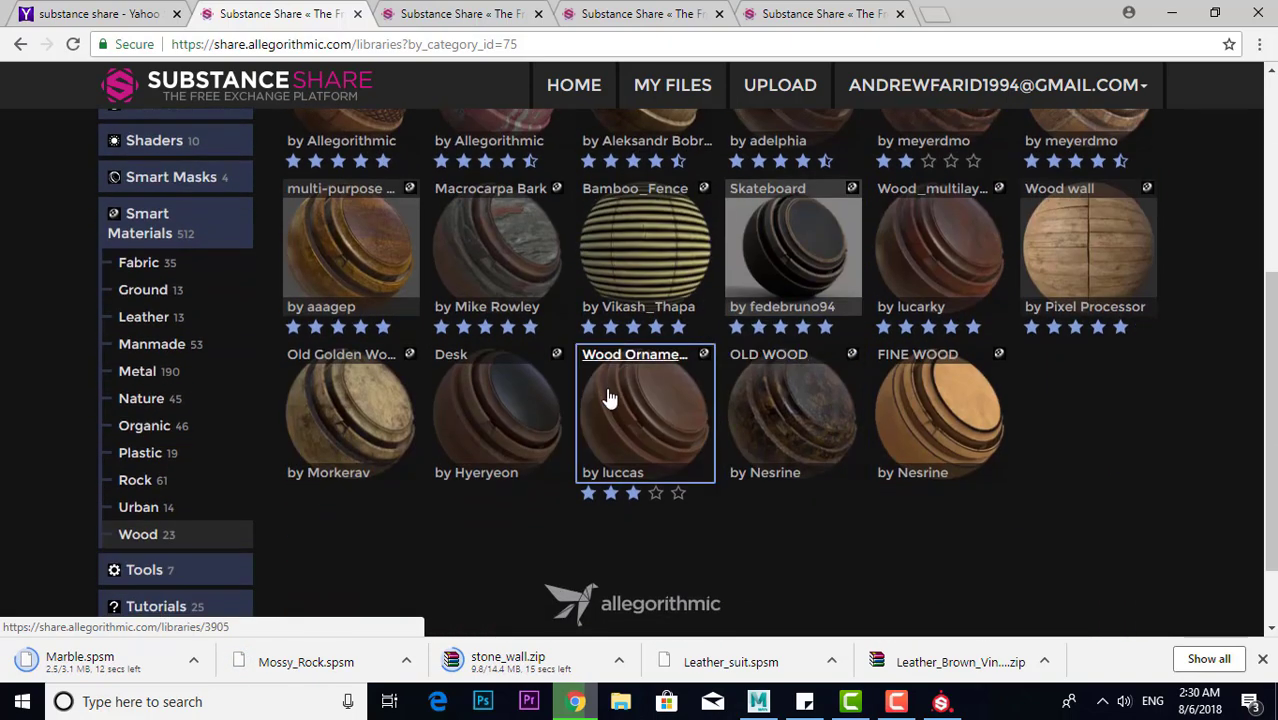
# Open Old Golden Wood, the multi-purpose wood, Skateboard and aged wood materials in new tabs
pyautogui.rightClick(380, 406)
pyautogui.click(412, 410)
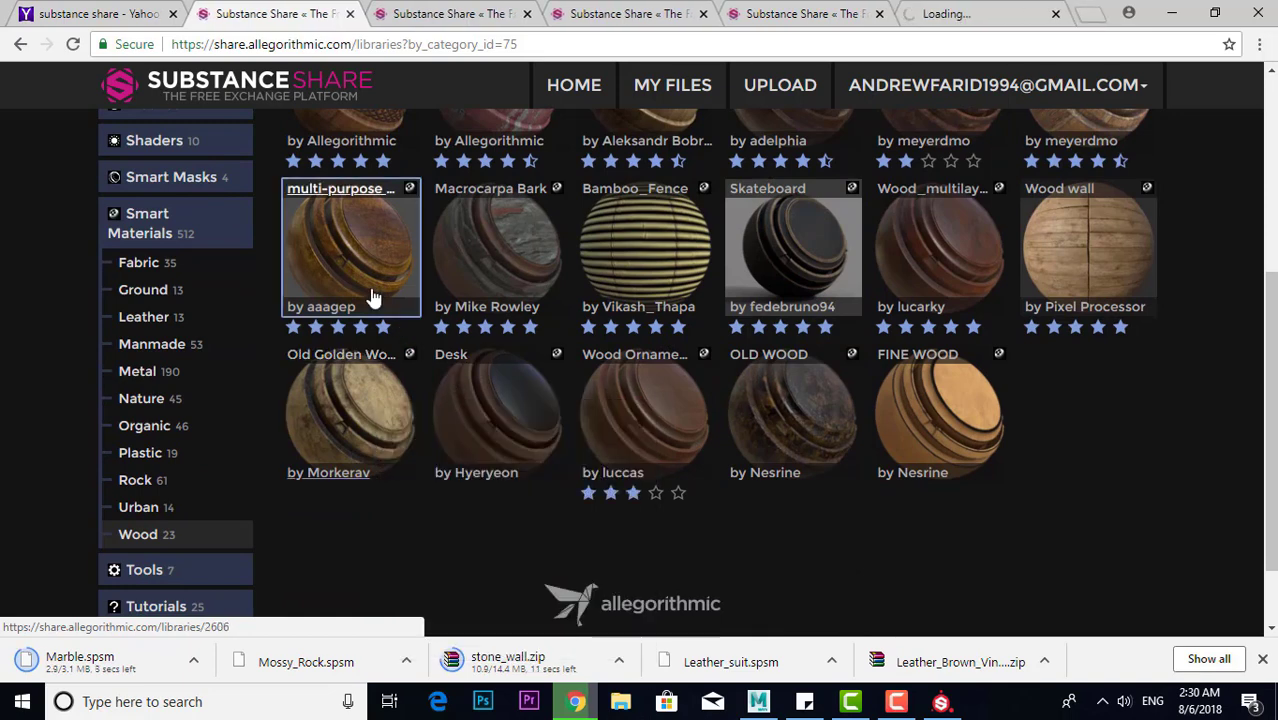
pyautogui.scroll(1, 372, 298)
pyautogui.rightClick(365, 342)
pyautogui.click(405, 352)
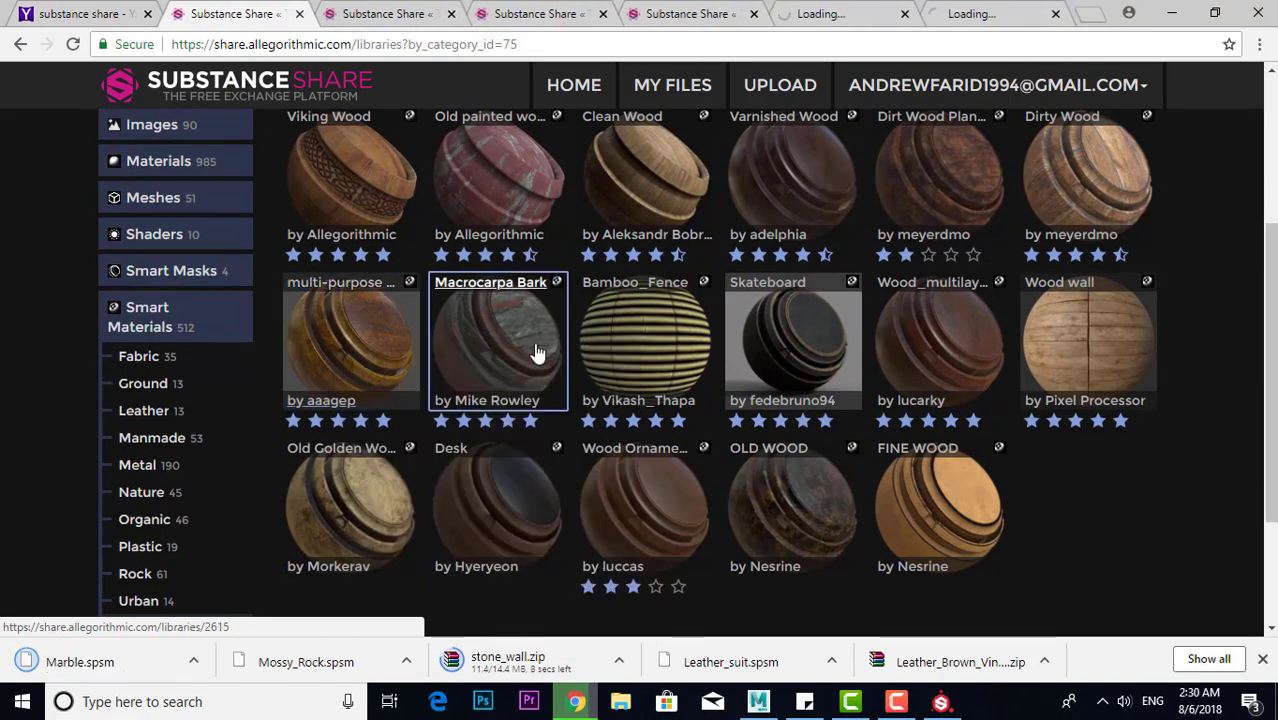
pyautogui.rightClick(812, 348)
pyautogui.click(876, 349)
pyautogui.scroll(3, 560, 350)
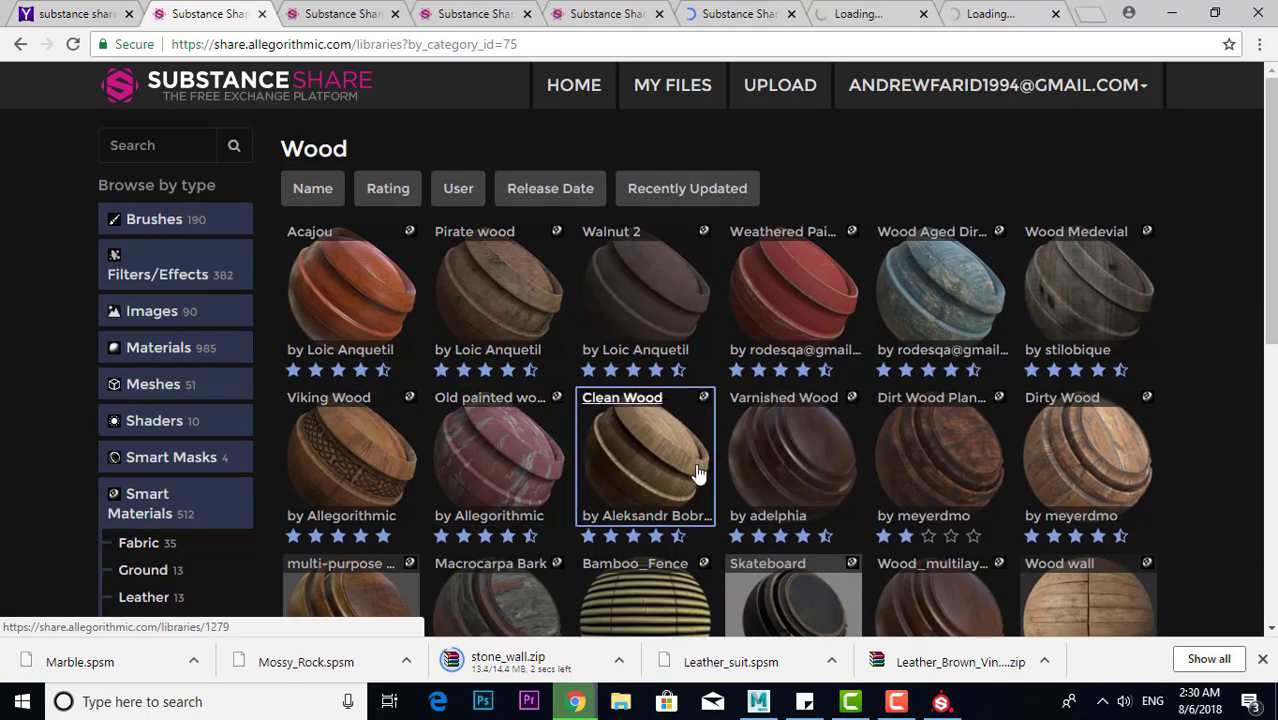
pyautogui.rightClick(957, 257)
pyautogui.click(963, 268)
pyautogui.scroll(-5, 628, 403)
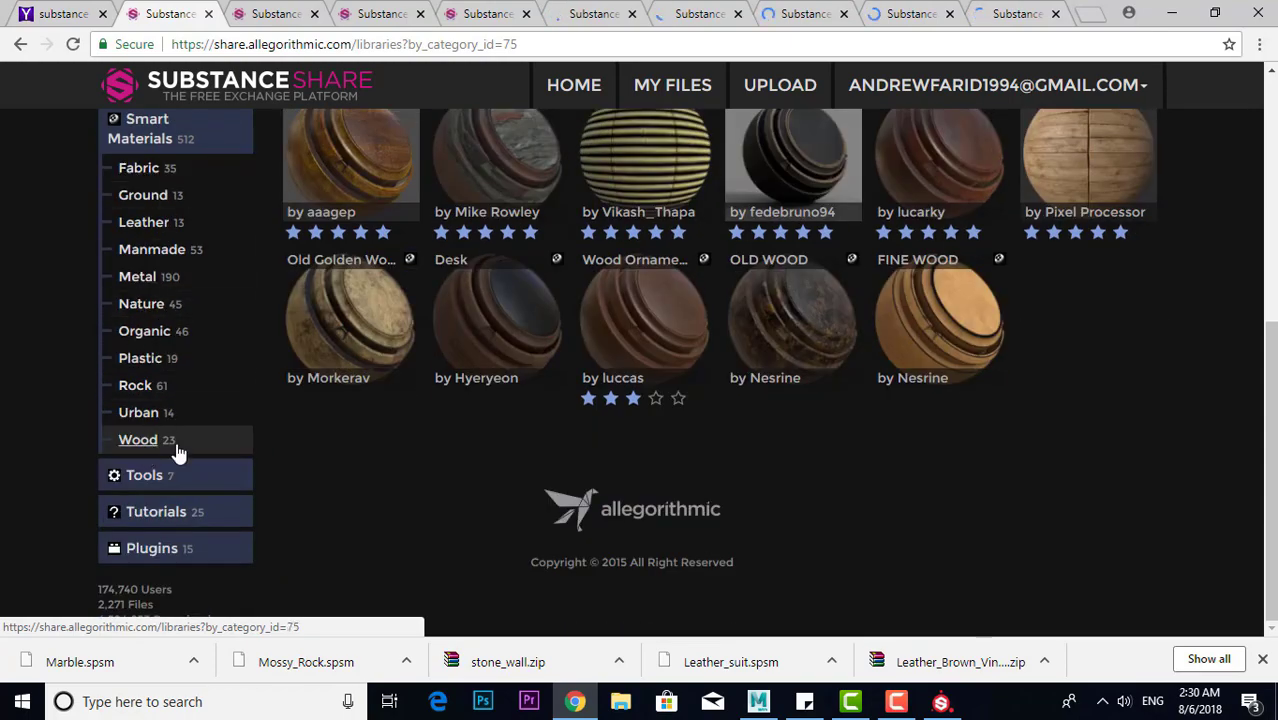
pyautogui.click(160, 442)
pyautogui.scroll(-5, 425, 318)
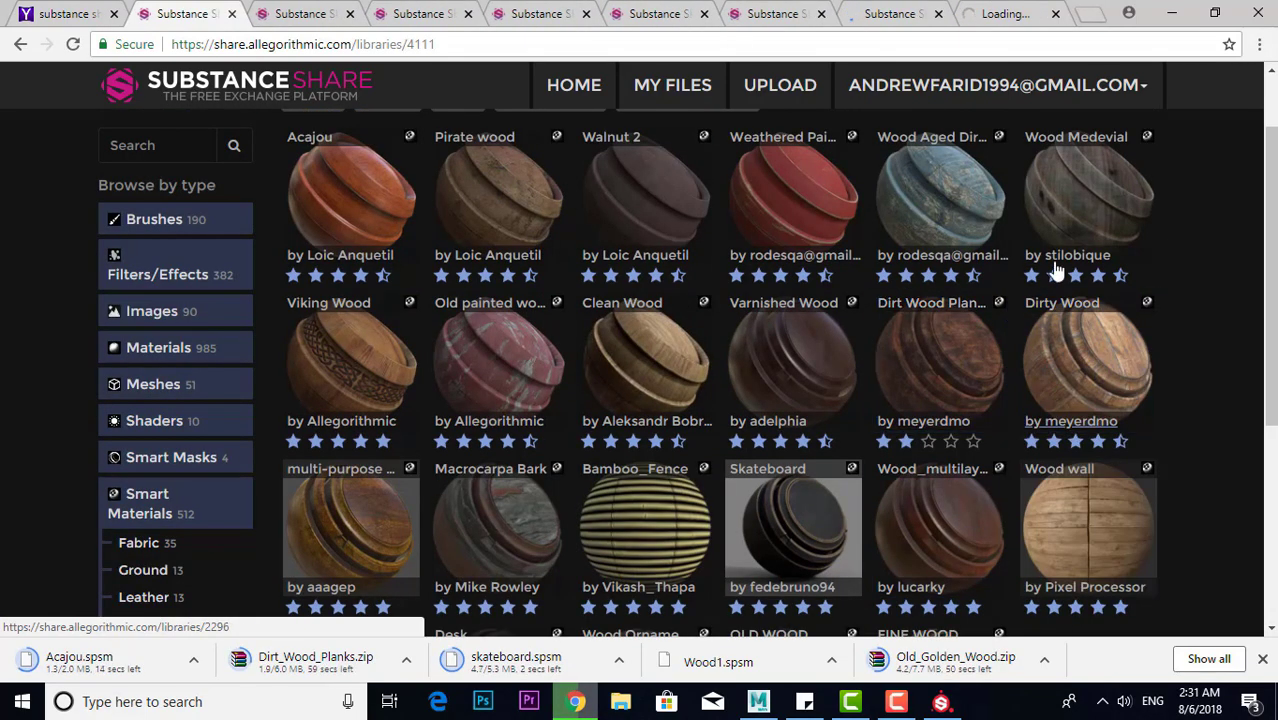
# Close the downloaded Old Golden Wood, Dirt Wood Planks, Acajou, OLD WOOD, Dirty Wood and Pirate wood tabs
pyautogui.click(316, 14)
pyautogui.click(316, 14)
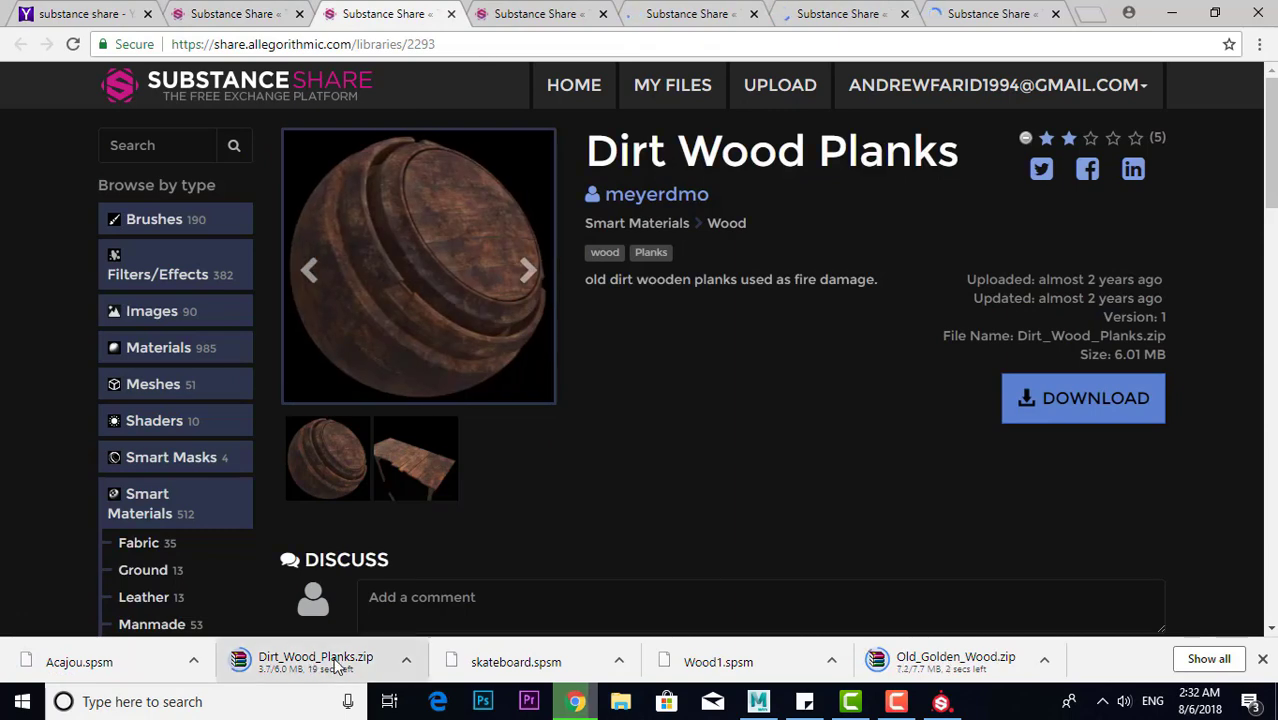
pyautogui.click(451, 13)
pyautogui.click(450, 13)
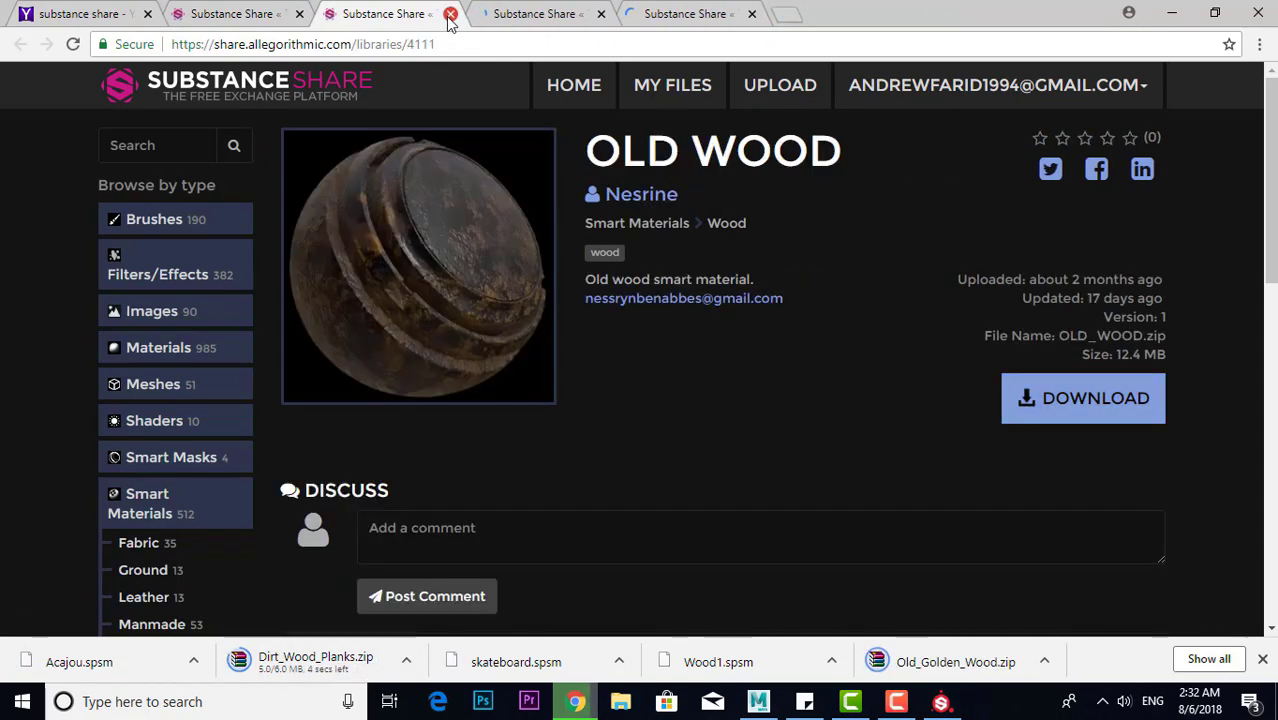
pyautogui.click(668, 8)
pyautogui.click(840, 13)
pyautogui.click(520, 14)
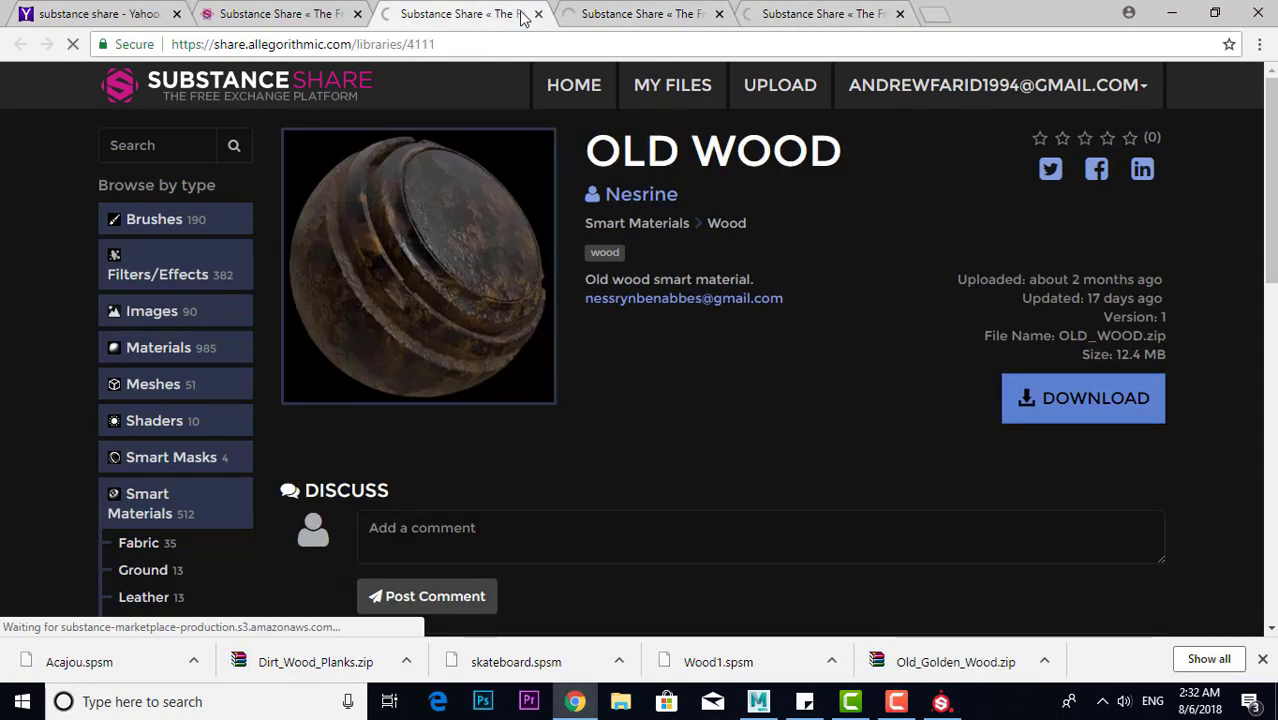
pyautogui.click(538, 14)
pyautogui.click(538, 14)
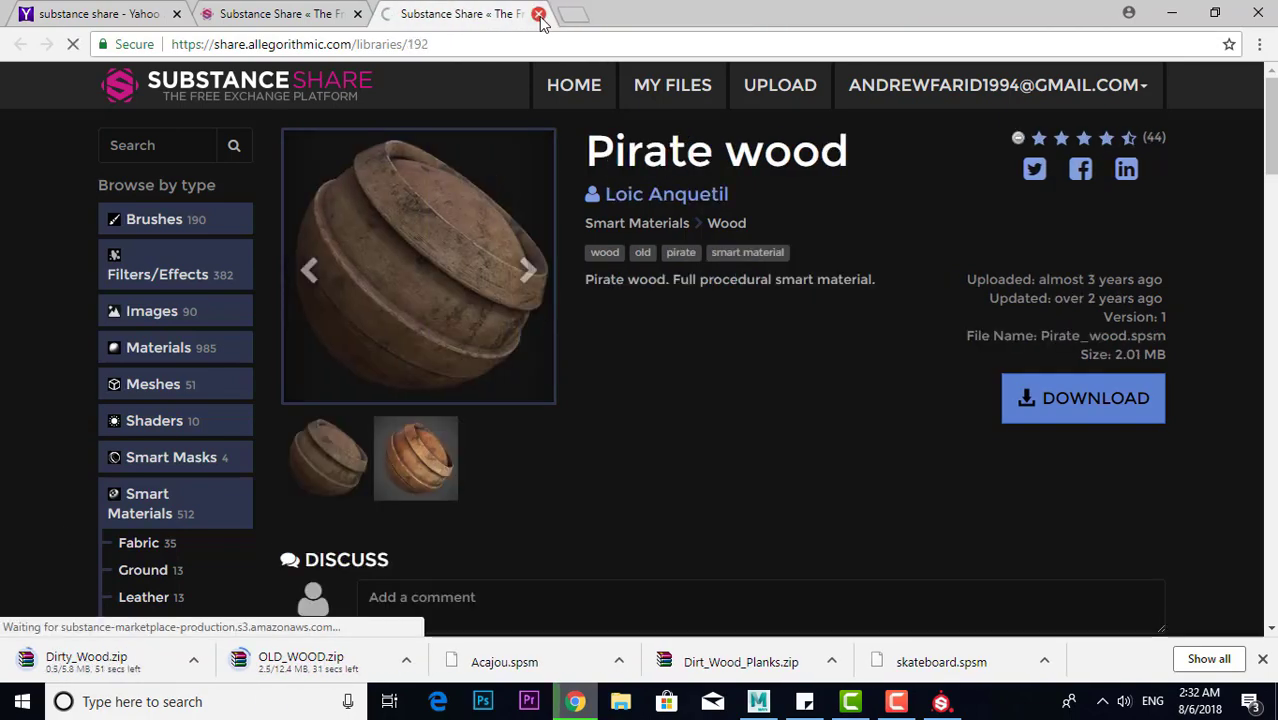
pyautogui.click(538, 14)
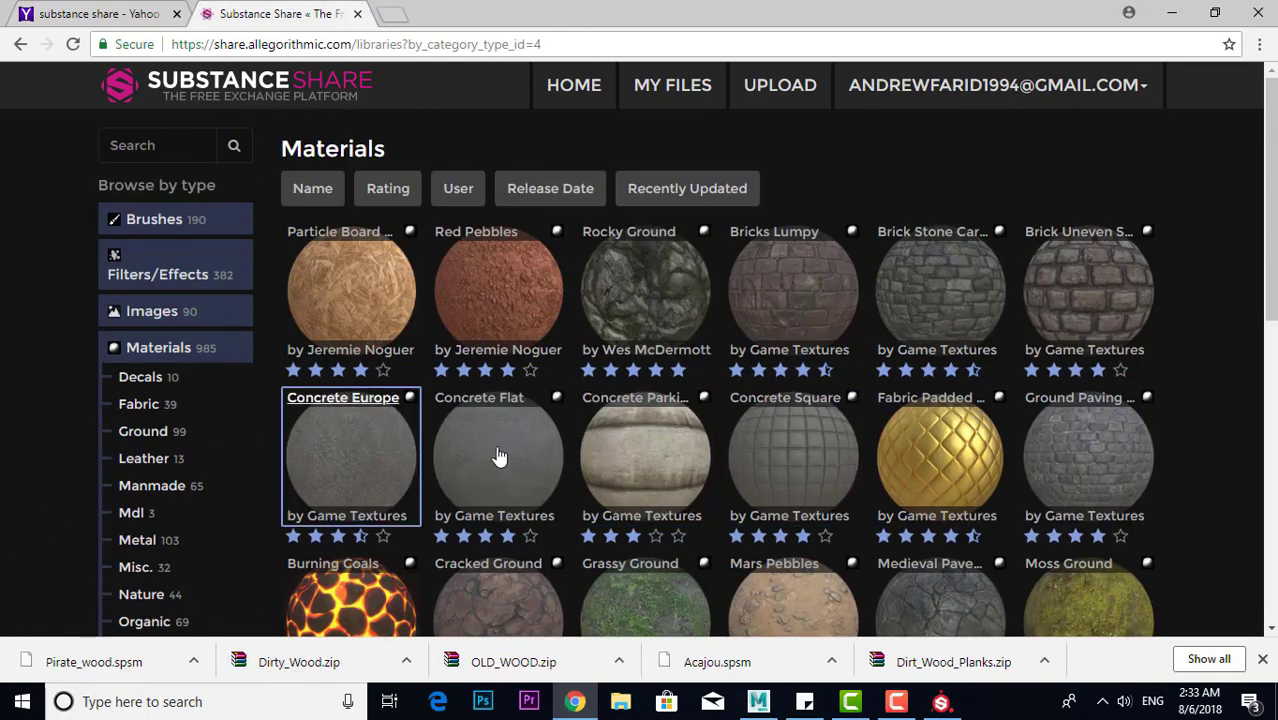
# Scroll through the Materials grid of Game Textures such as Brushed Copper, Chainmail and Bumpy Squares
pyautogui.scroll(-4, 120, 440)
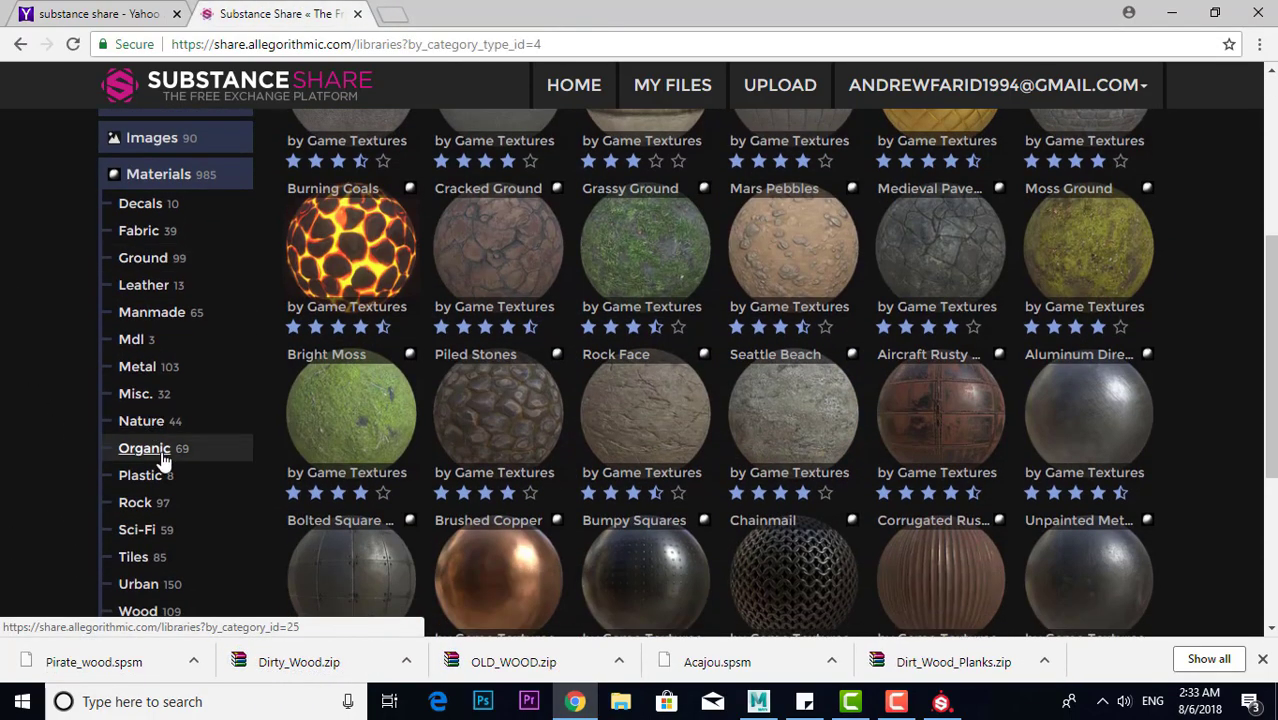
pyautogui.scroll(-1, 140, 500)
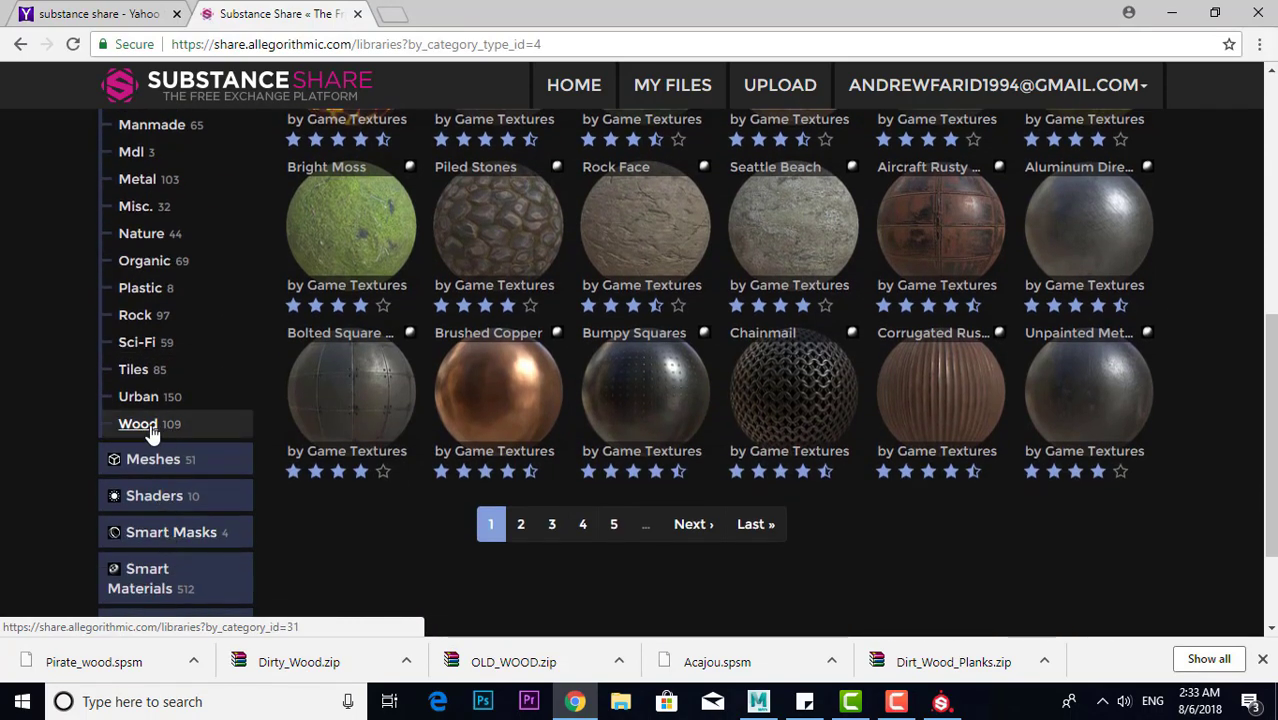
pyautogui.scroll(1, 204, 400)
pyautogui.scroll(1, 204, 350)
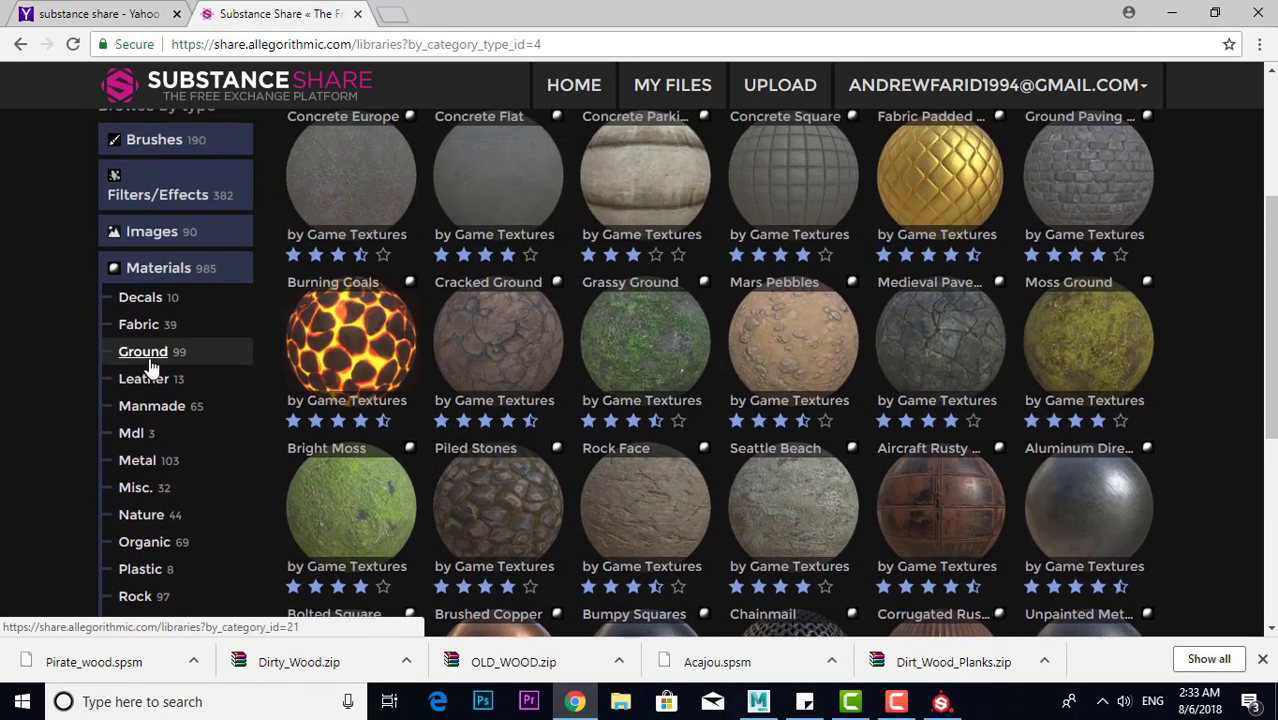
pyautogui.scroll(1, 204, 300)
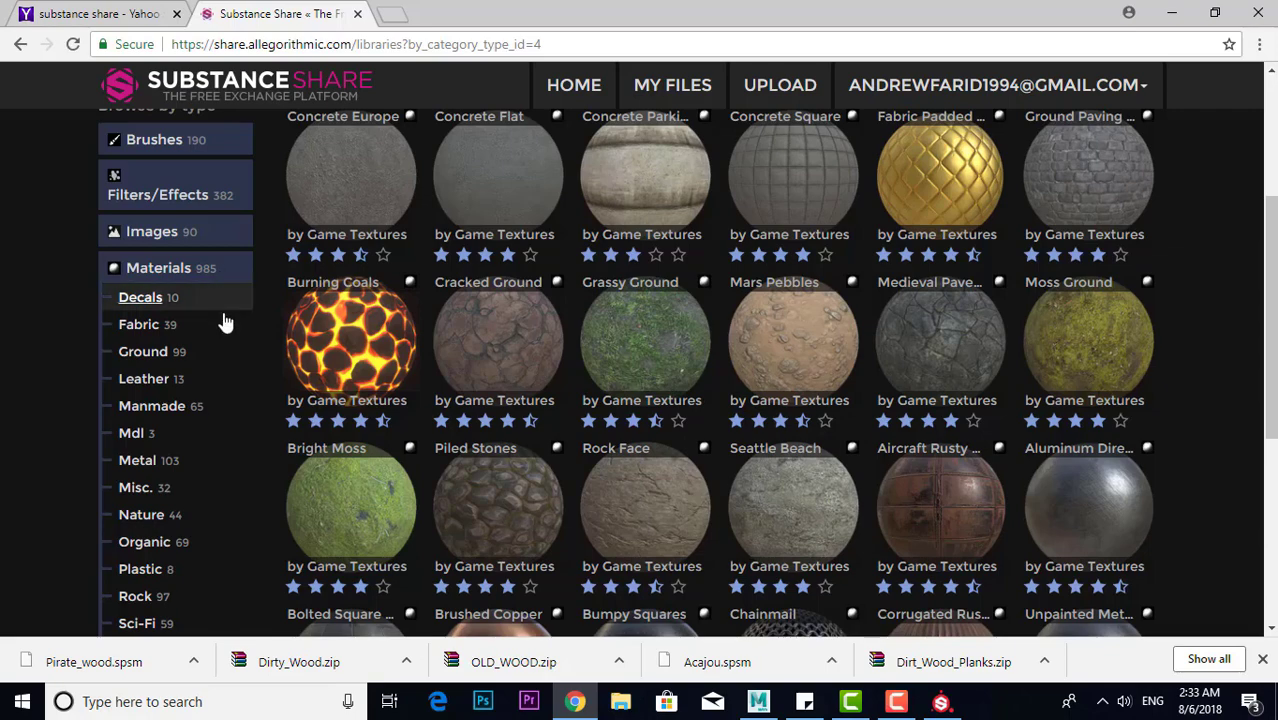
pyautogui.scroll(-1, 238, 345)
pyautogui.scroll(-5, 245, 350)
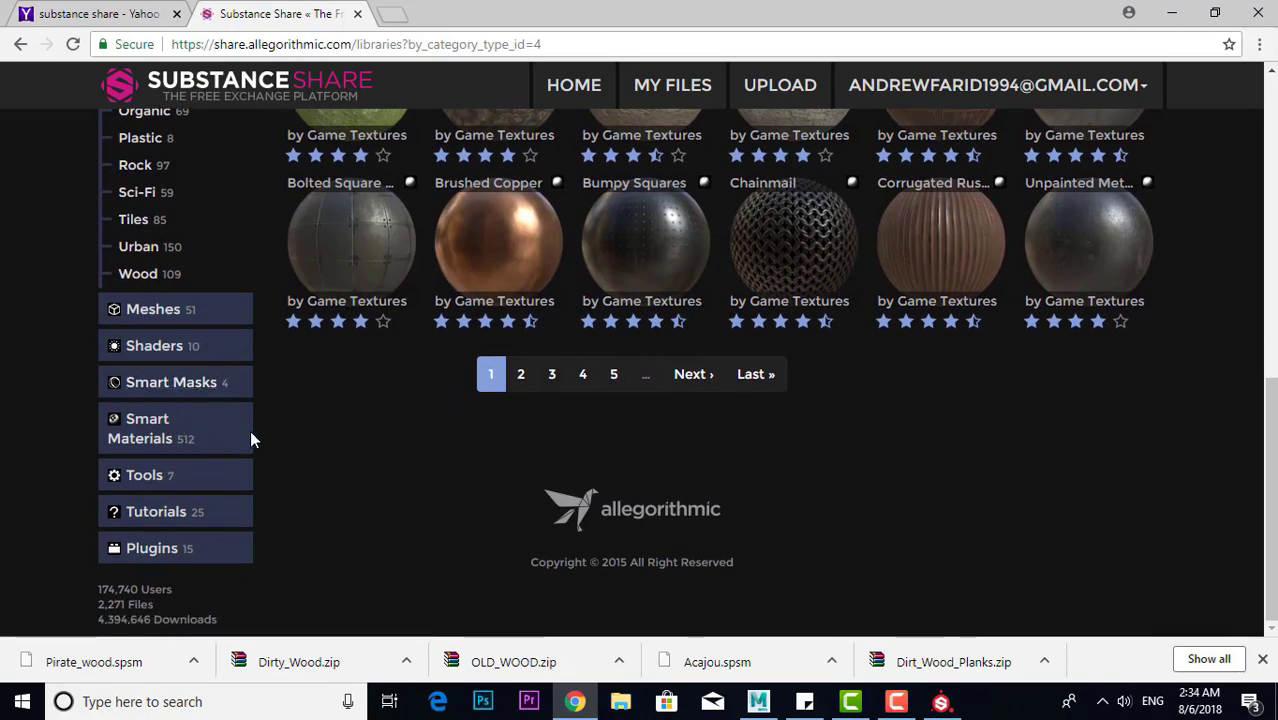
pyautogui.scroll(1, 250, 430)
pyautogui.scroll(2, 250, 430)
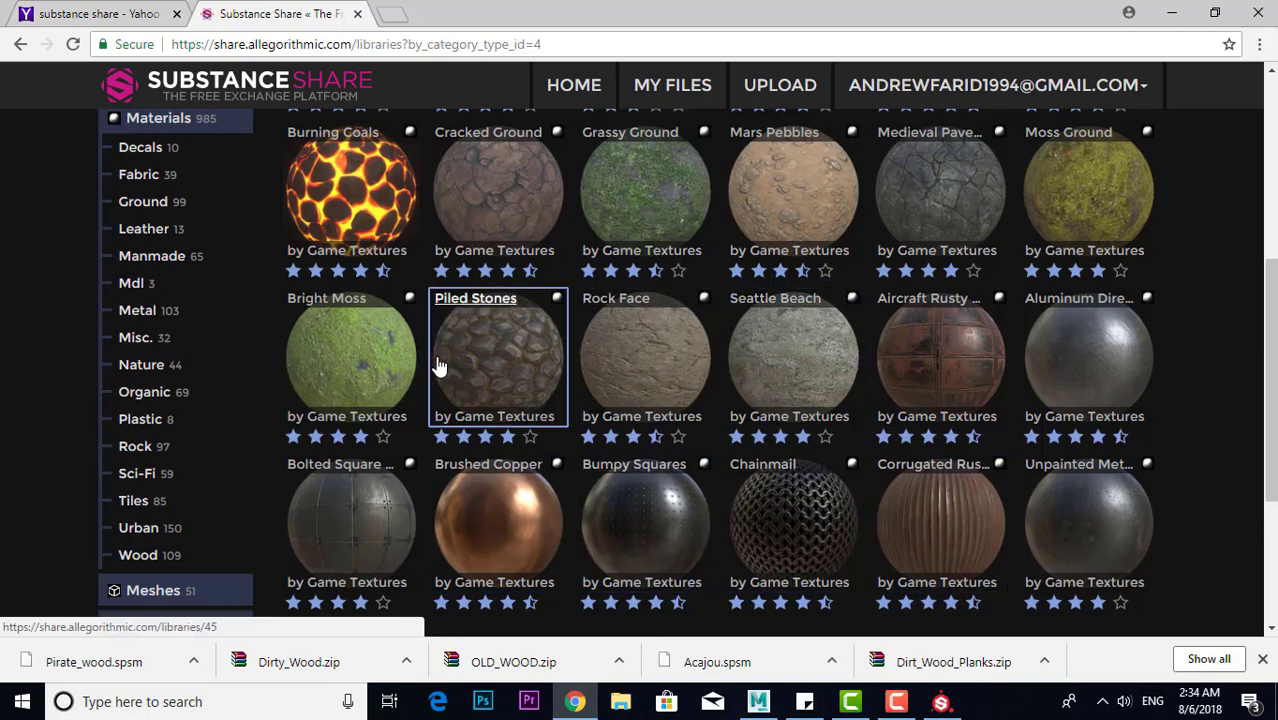
pyautogui.scroll(4, 260, 420)
pyautogui.scroll(-4, 130, 520)
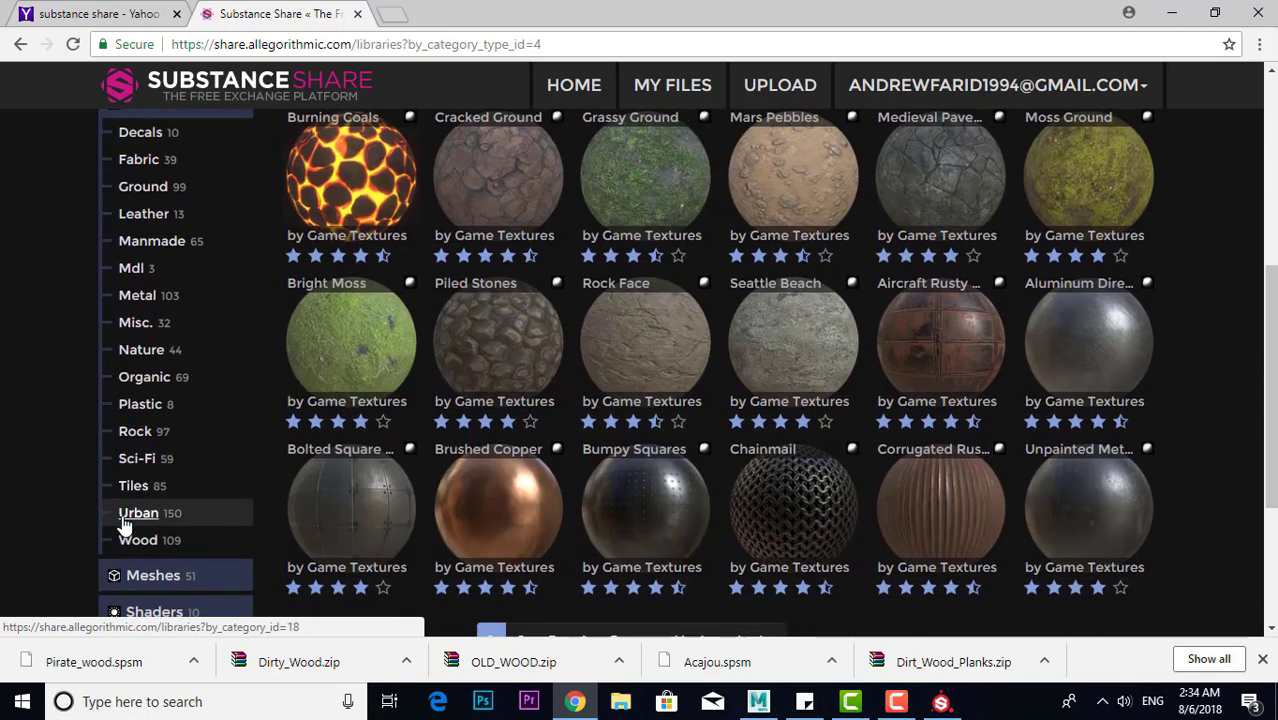
pyautogui.scroll(-2, 124, 527)
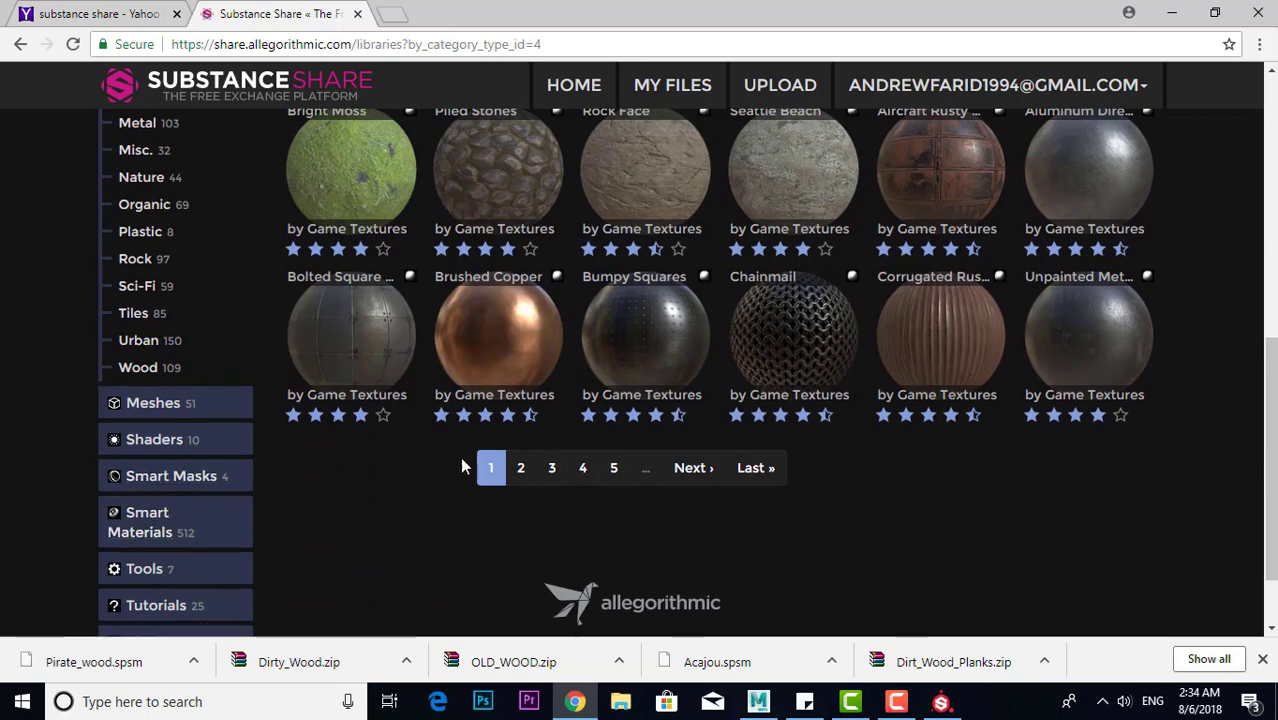
pyautogui.scroll(2, 480, 476)
pyautogui.scroll(-3, 642, 514)
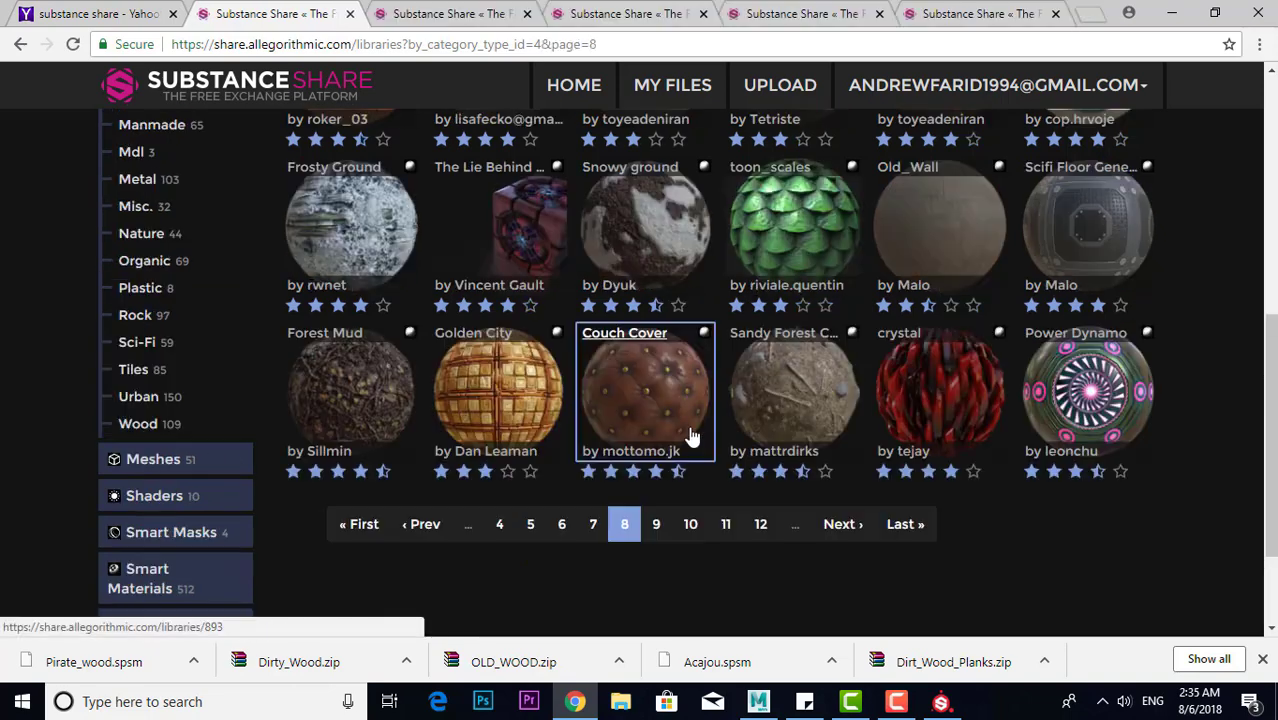
# Open Couch Cover in a new tab and download Simple Diamond plate and Peeled Paint Metal
pyautogui.rightClick(674, 395)
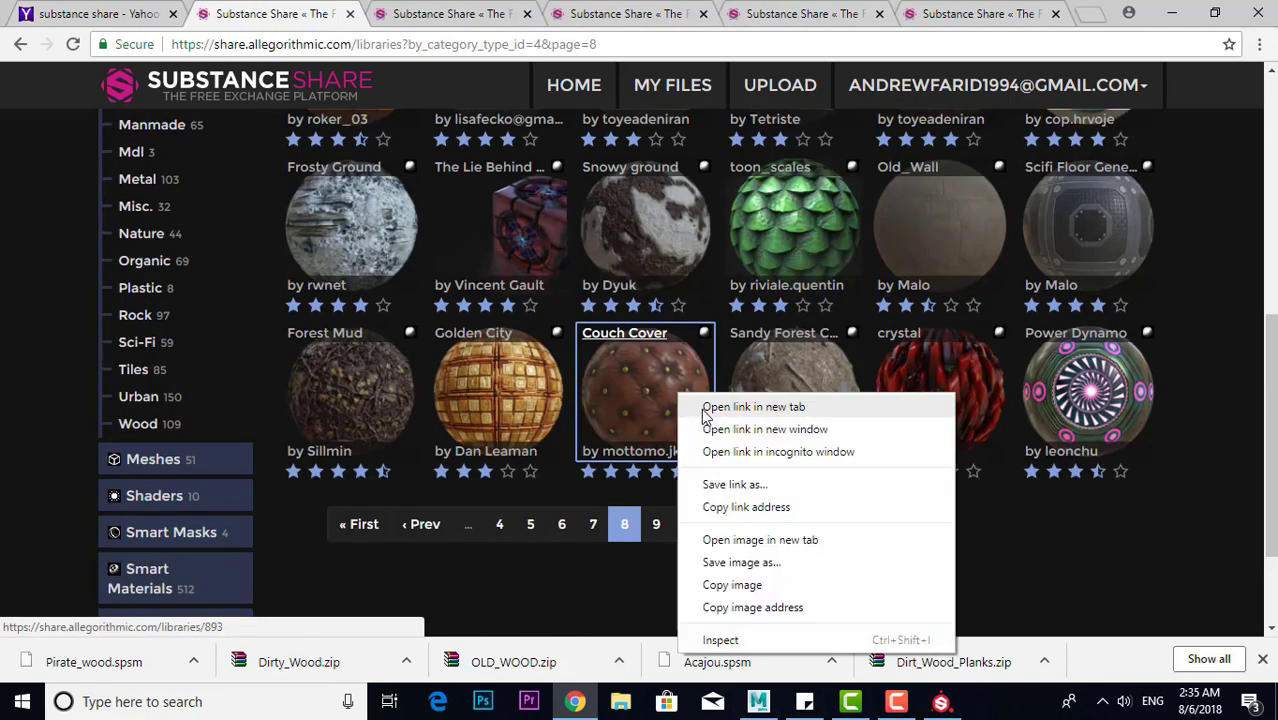
pyautogui.click(708, 414)
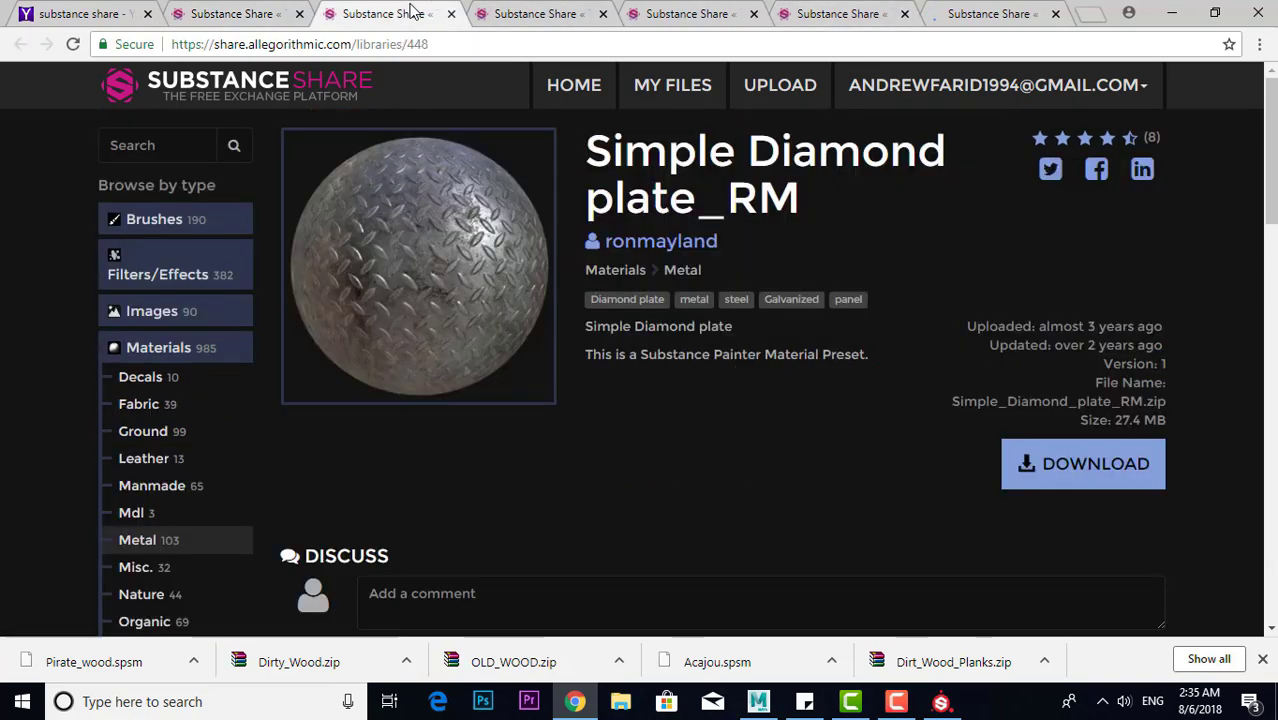
pyautogui.hotkey('ctrl', 'Tab')
pyautogui.click(1091, 489)
pyautogui.hotkey('ctrl', 'Tab')
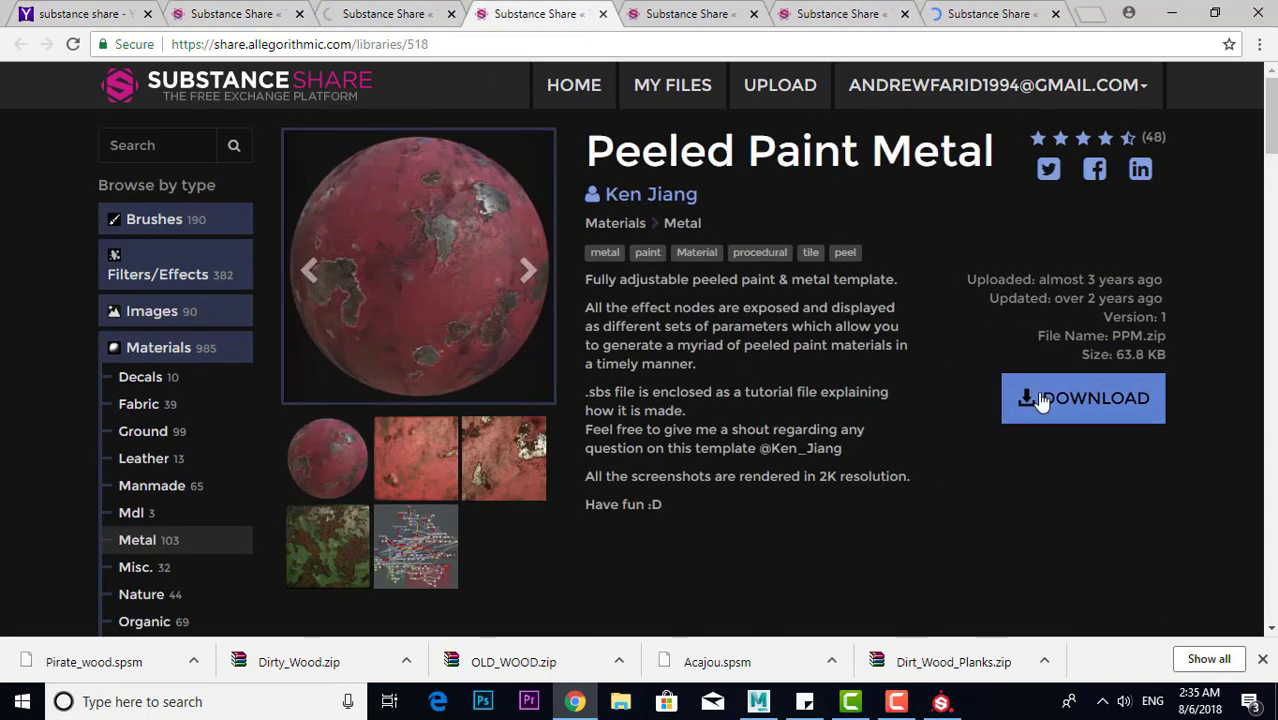
pyautogui.click(1040, 397)
pyautogui.hotkey('ctrl', 'Tab')
pyautogui.hotkey('ctrl', 'Tab')
pyautogui.hotkey('ctrl', 'Tab')
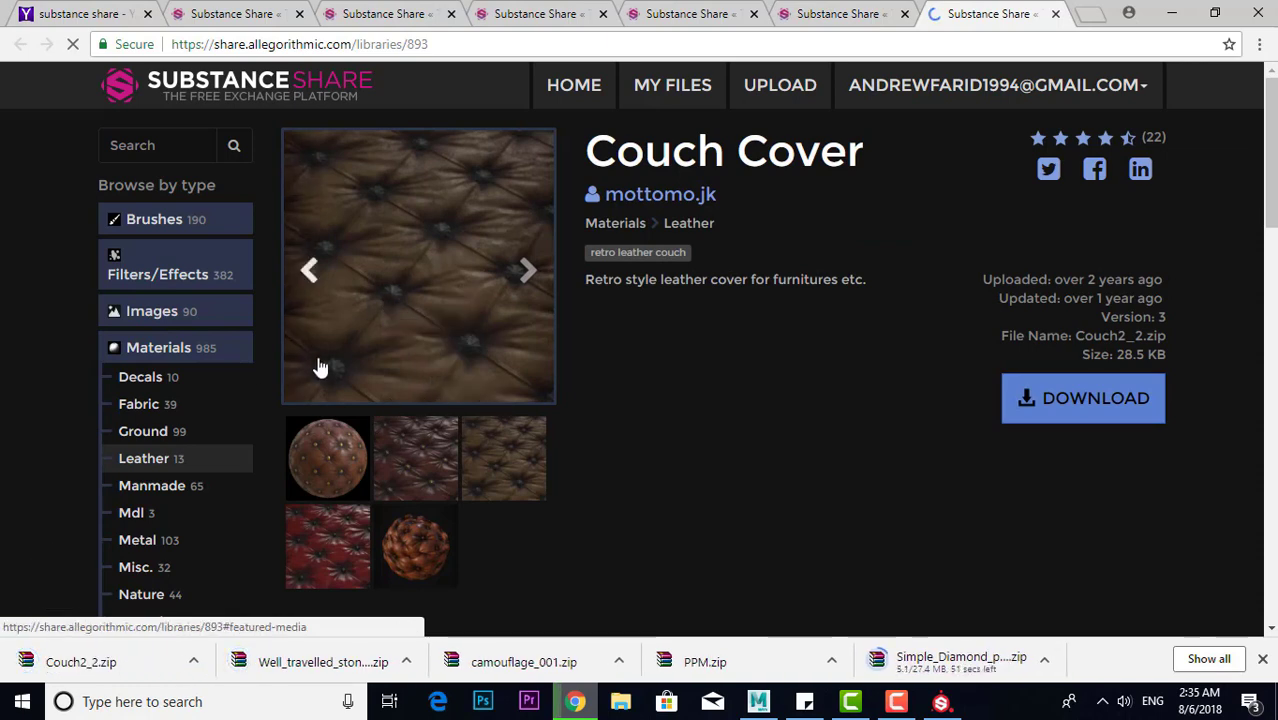
# Review the Well_travelled_stone, Couch Cover and Peeled Paint Metal pages, then show all downloads
pyautogui.scroll(-3, 185, 500)
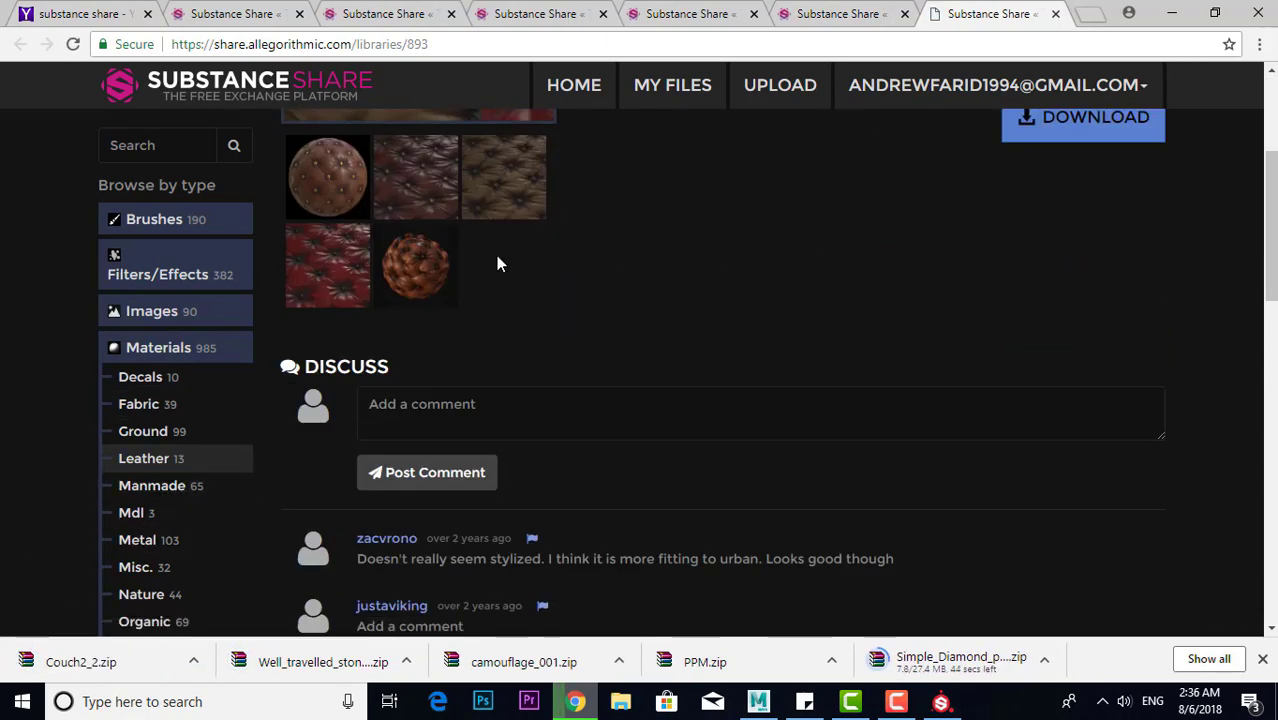
pyautogui.hotkey('ctrl', 'shift', 'Tab')
pyautogui.scroll(-3, 68, 484)
pyautogui.scroll(-5, 68, 484)
pyautogui.scroll(8, 68, 484)
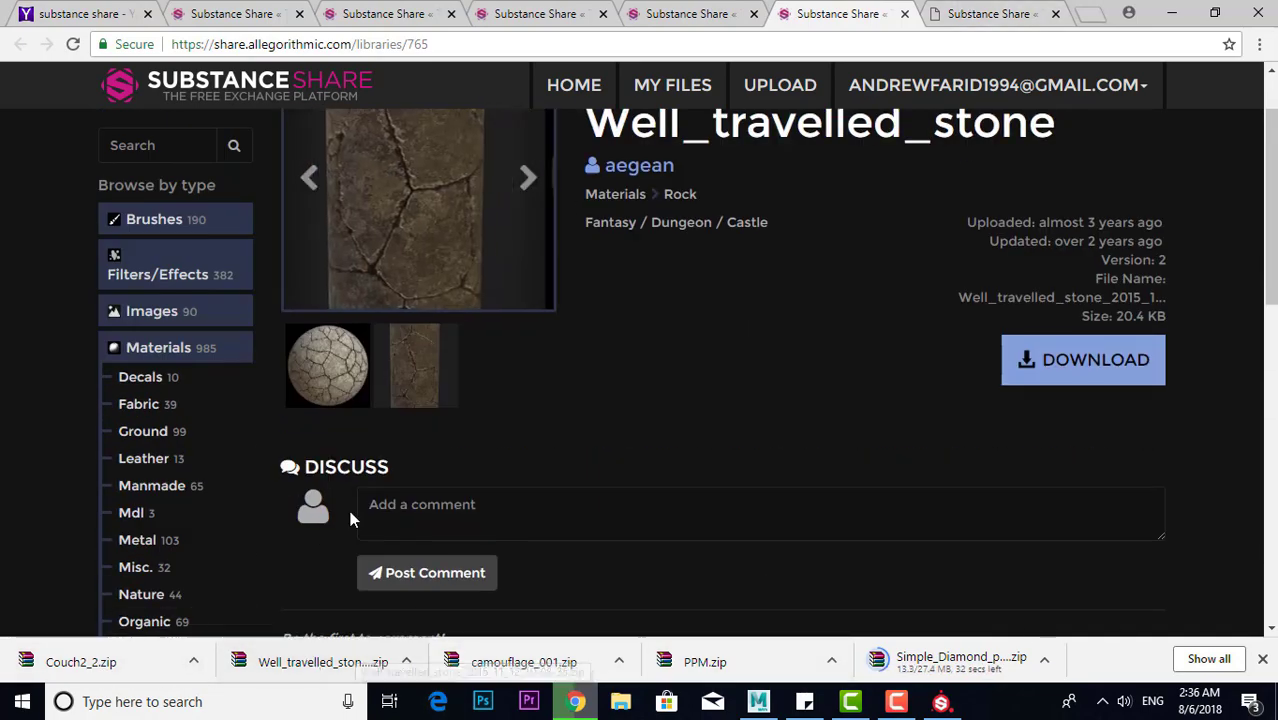
pyautogui.hotkey('ctrl', 'Tab')
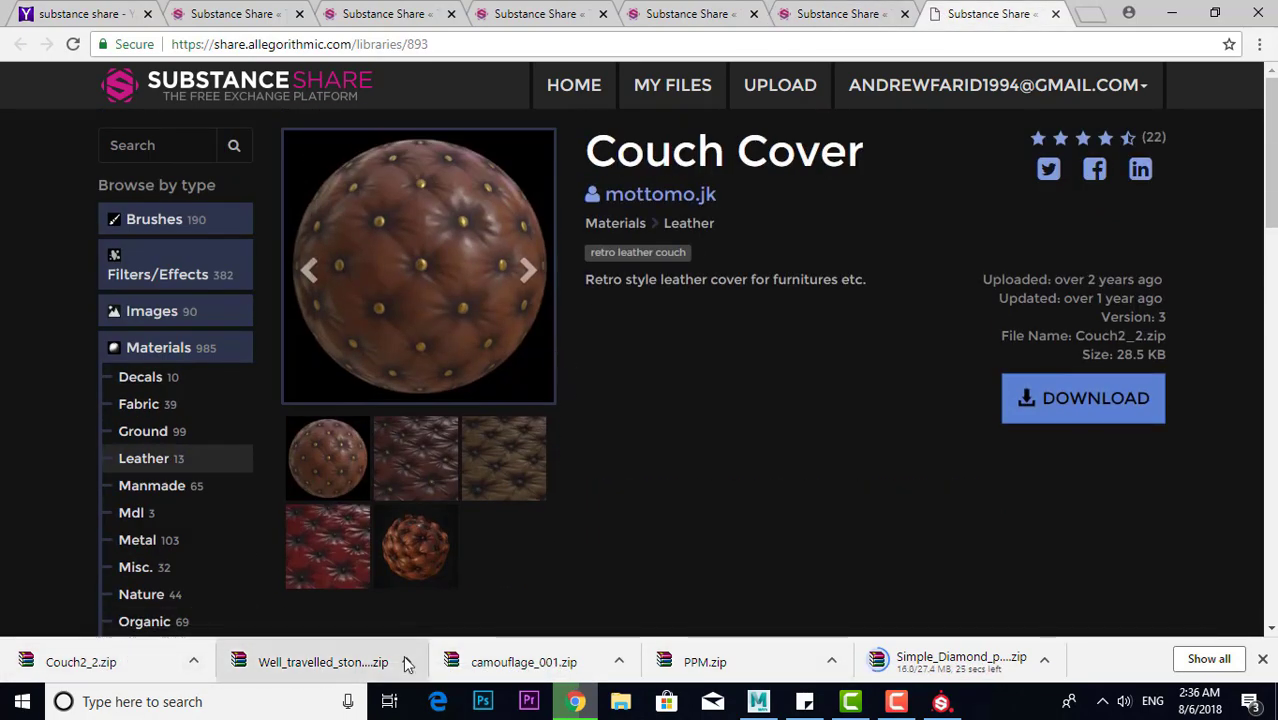
pyautogui.hotkey('ctrl', 'shift', 'Tab')
pyautogui.hotkey('ctrl', 'shift', 'Tab')
pyautogui.hotkey('ctrl', 'shift', 'Tab')
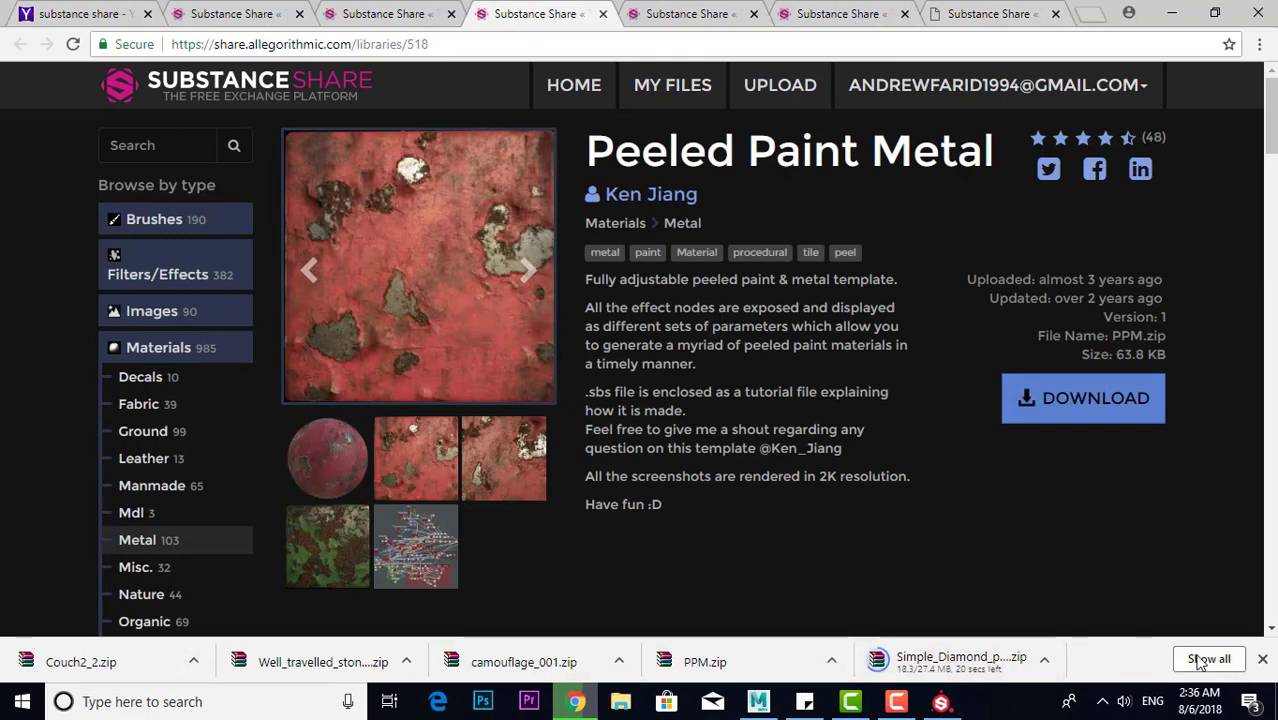
pyautogui.click(1209, 659)
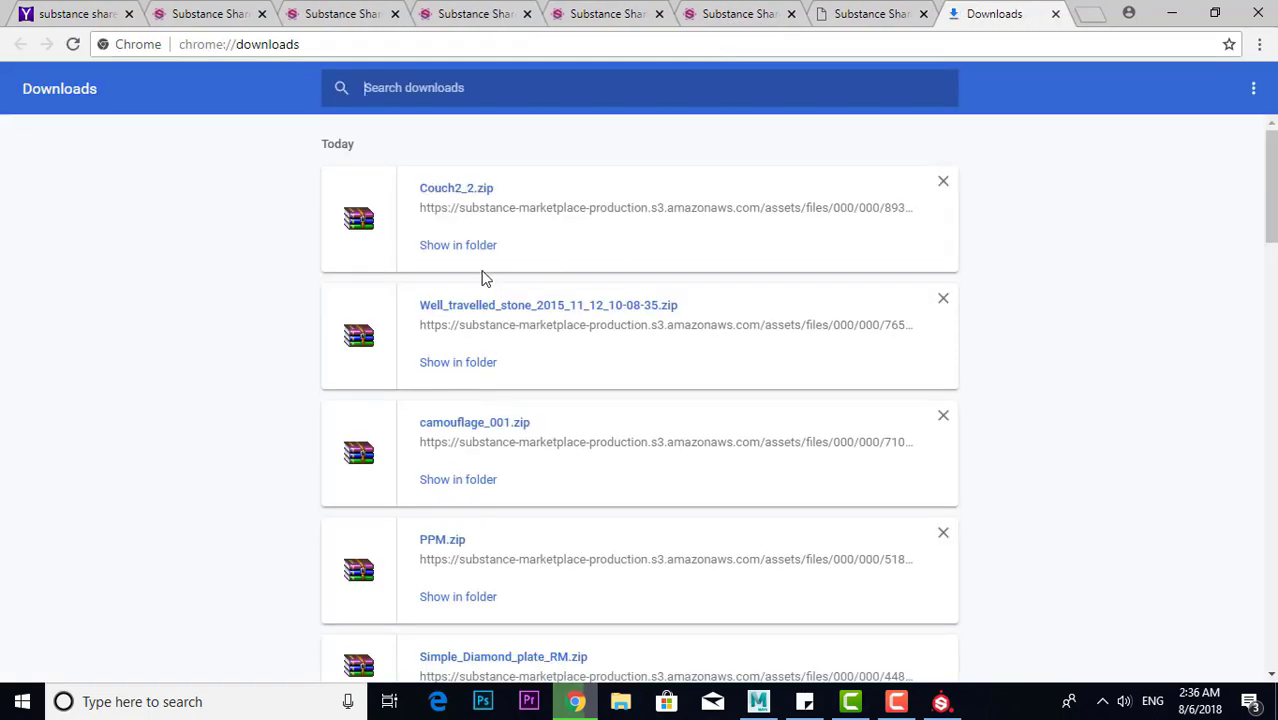
# Show the downloaded archive in the Downloads folder and sort the files by type
pyautogui.click(483, 256)
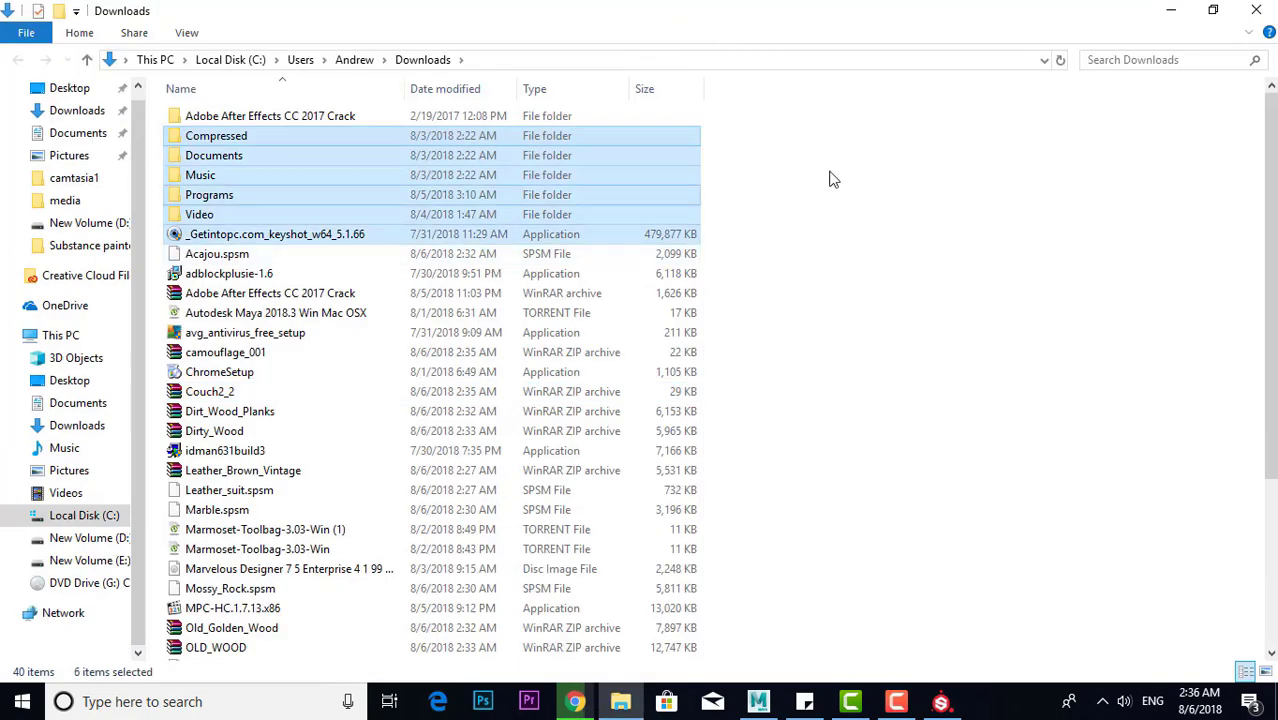
pyautogui.click(829, 190)
pyautogui.scroll(-4, 829, 280)
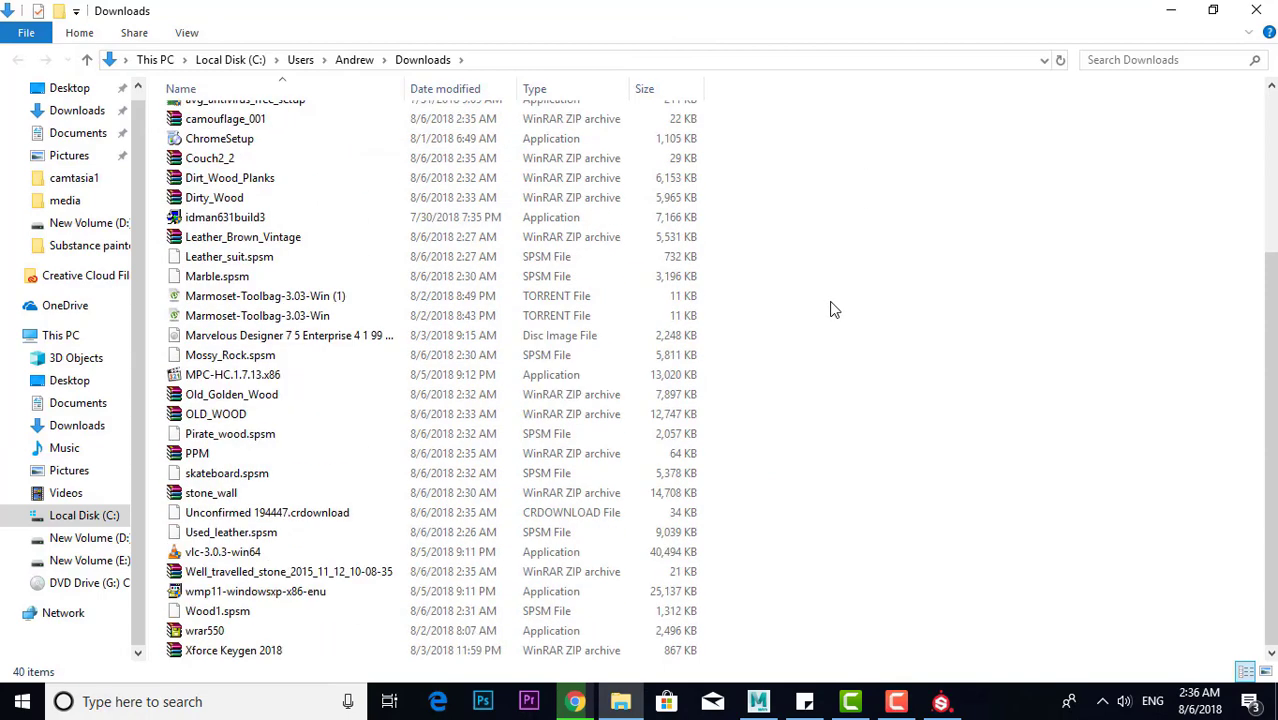
pyautogui.scroll(2, 620, 315)
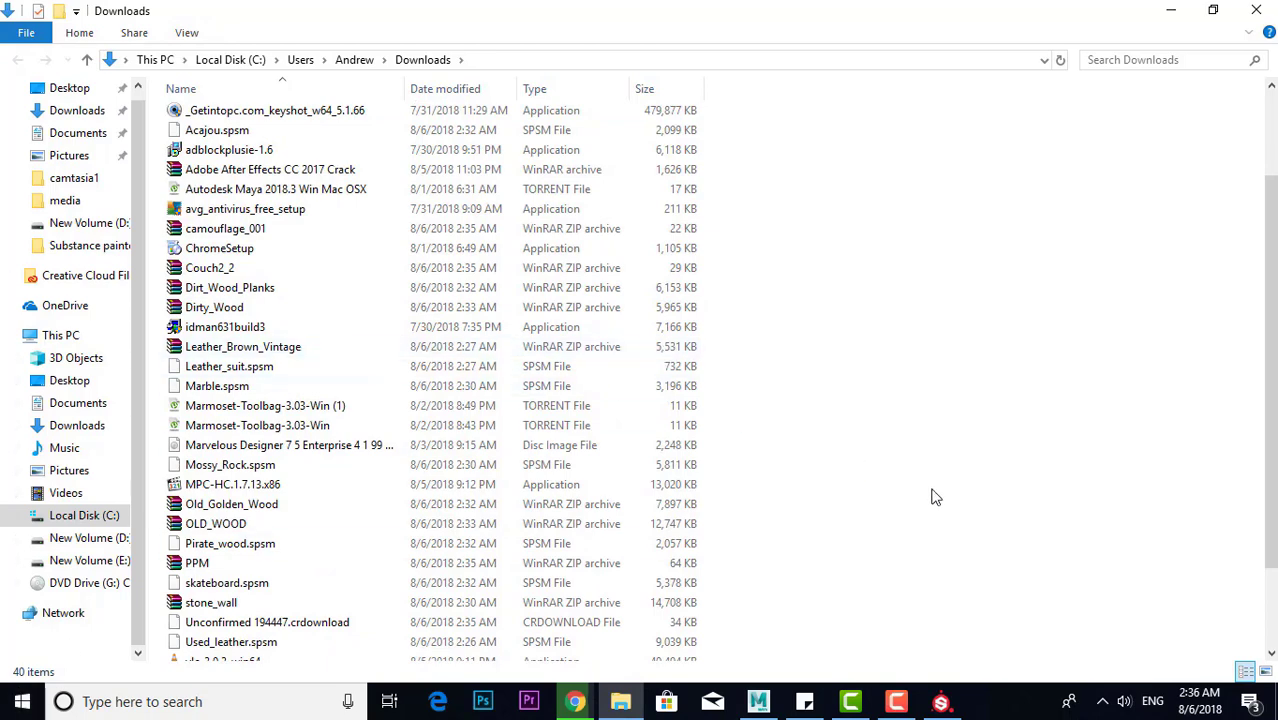
pyautogui.click(545, 88)
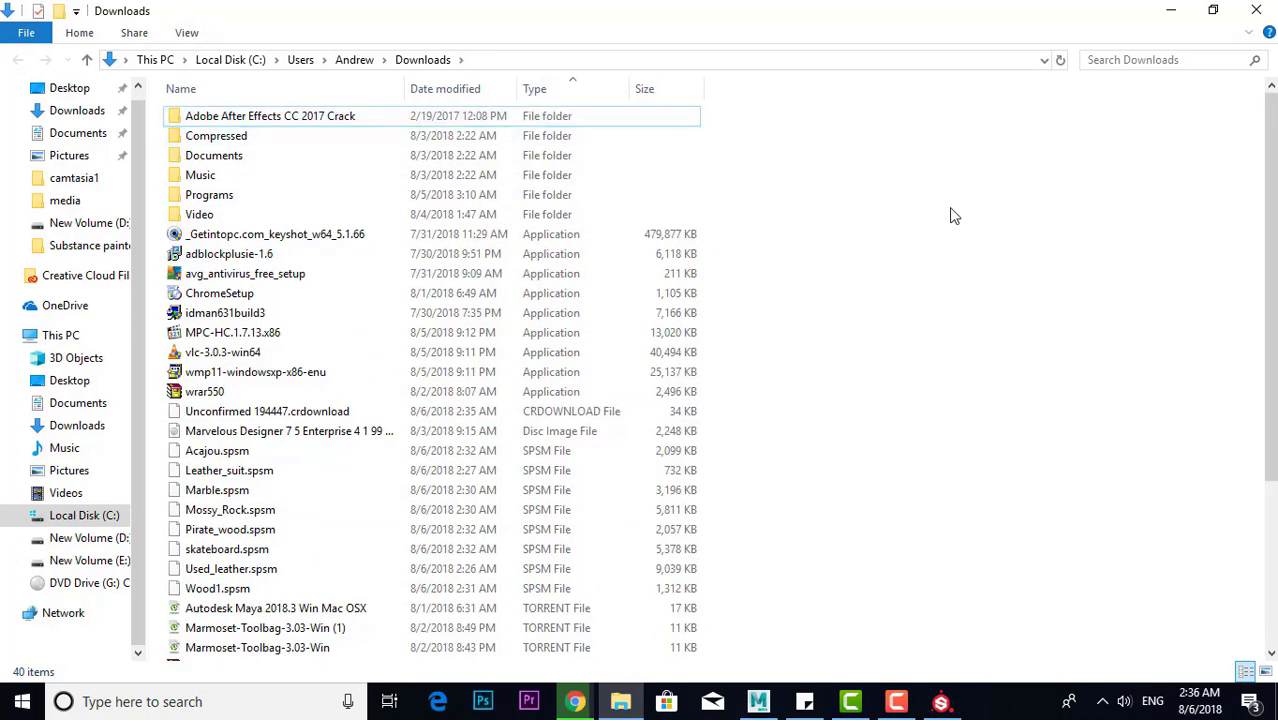
pyautogui.scroll(-2, 379, 217)
pyautogui.scroll(-2, 470, 540)
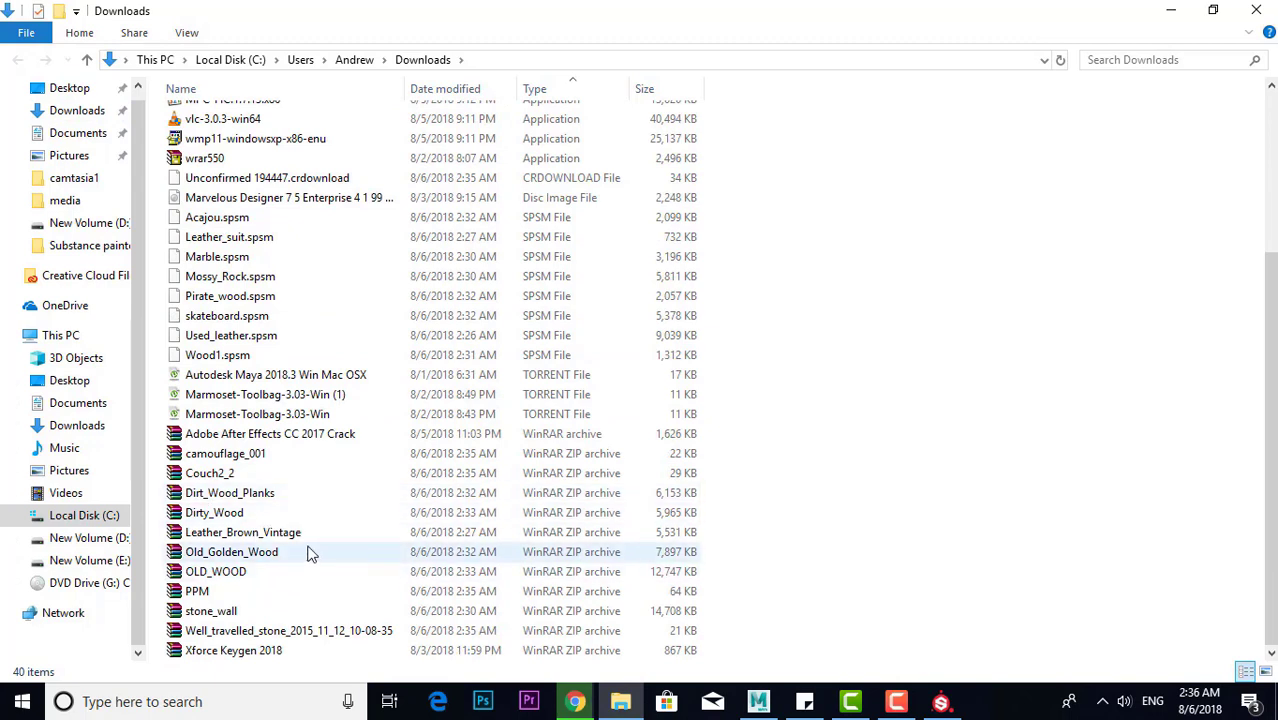
# Select the eleven material archives, from Simple_Diamond_plate_RM and PPM to Couch2_2 and camouflage_001
pyautogui.click(275, 558)
pyautogui.keyDown('shift'); pyautogui.click(265, 572); pyautogui.keyUp('shift')
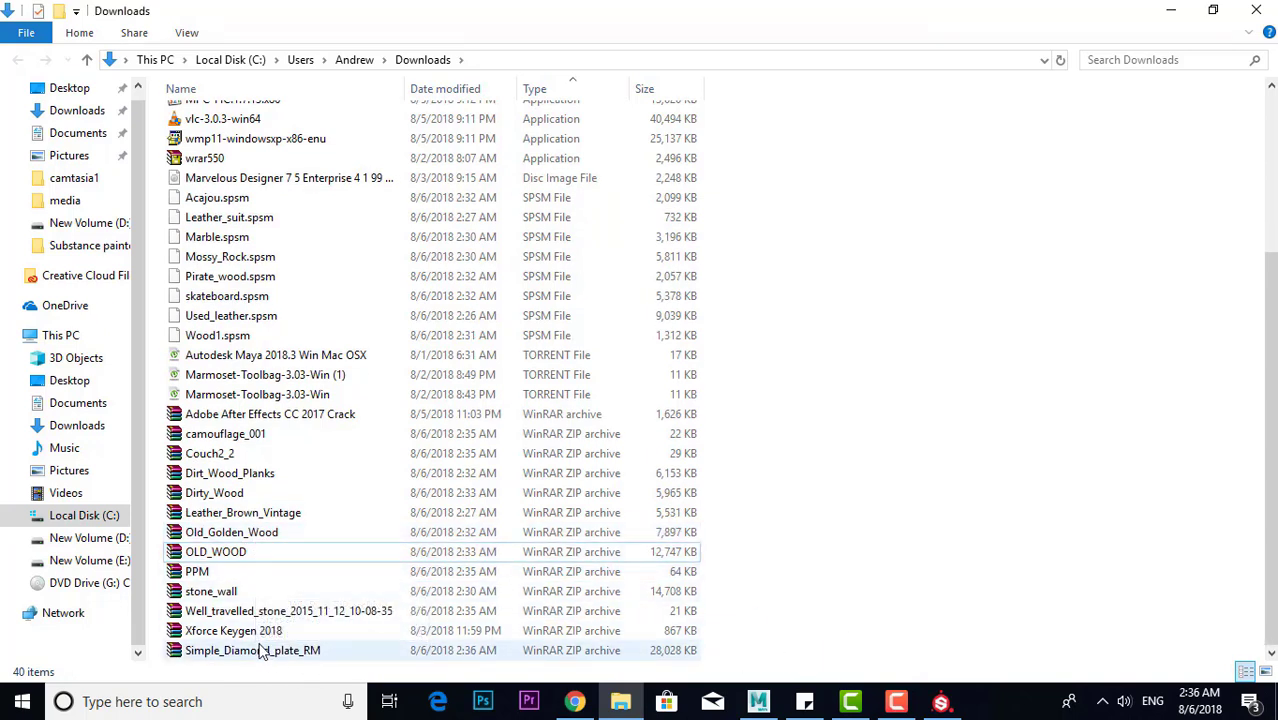
pyautogui.click(258, 650)
pyautogui.keyDown('ctrl'); pyautogui.click(270, 611); pyautogui.keyUp('ctrl')
pyautogui.keyDown('ctrl'); pyautogui.click(262, 572); pyautogui.keyUp('ctrl')
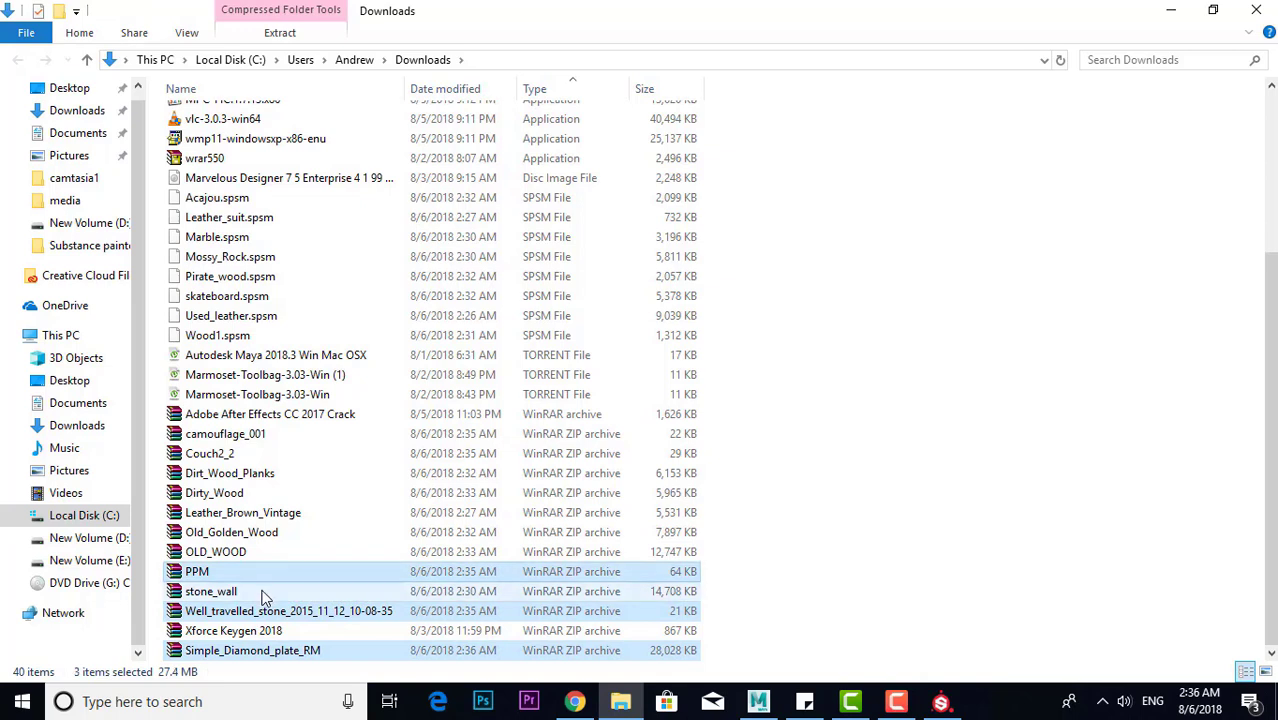
pyautogui.keyDown('ctrl'); pyautogui.click(262, 592); pyautogui.keyUp('ctrl')
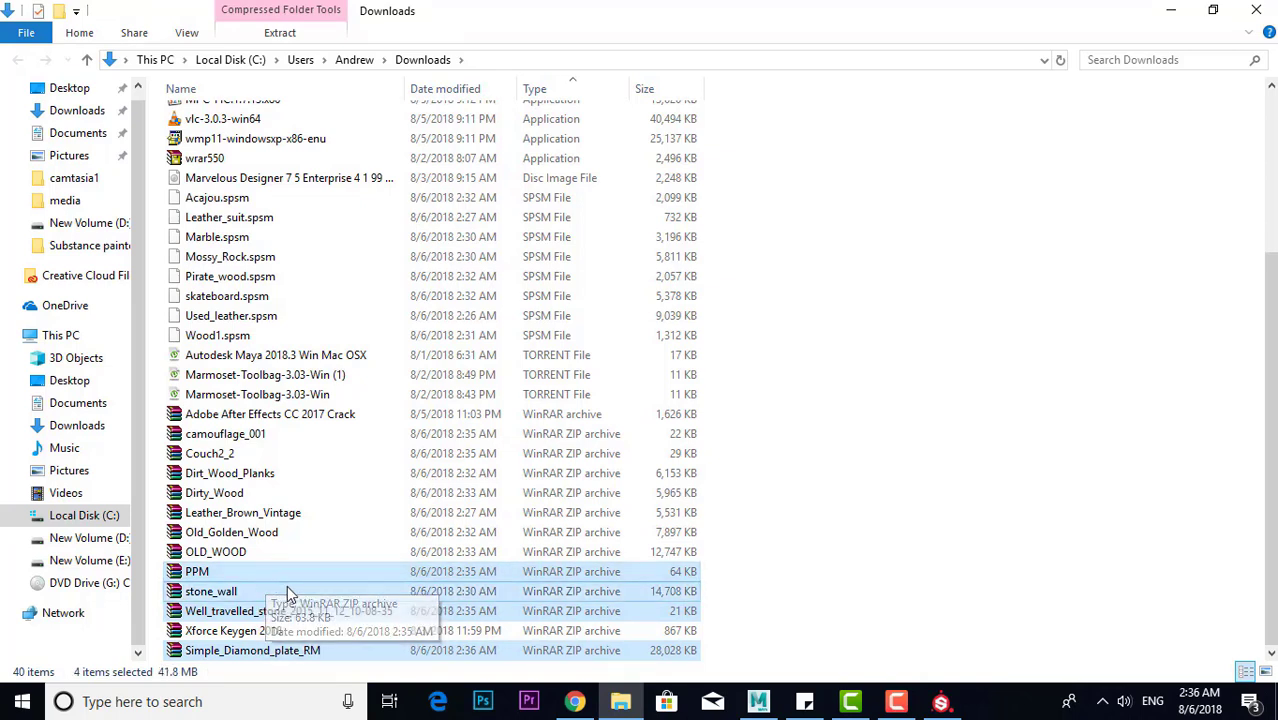
pyautogui.keyDown('ctrl'); pyautogui.click(255, 552); pyautogui.keyUp('ctrl')
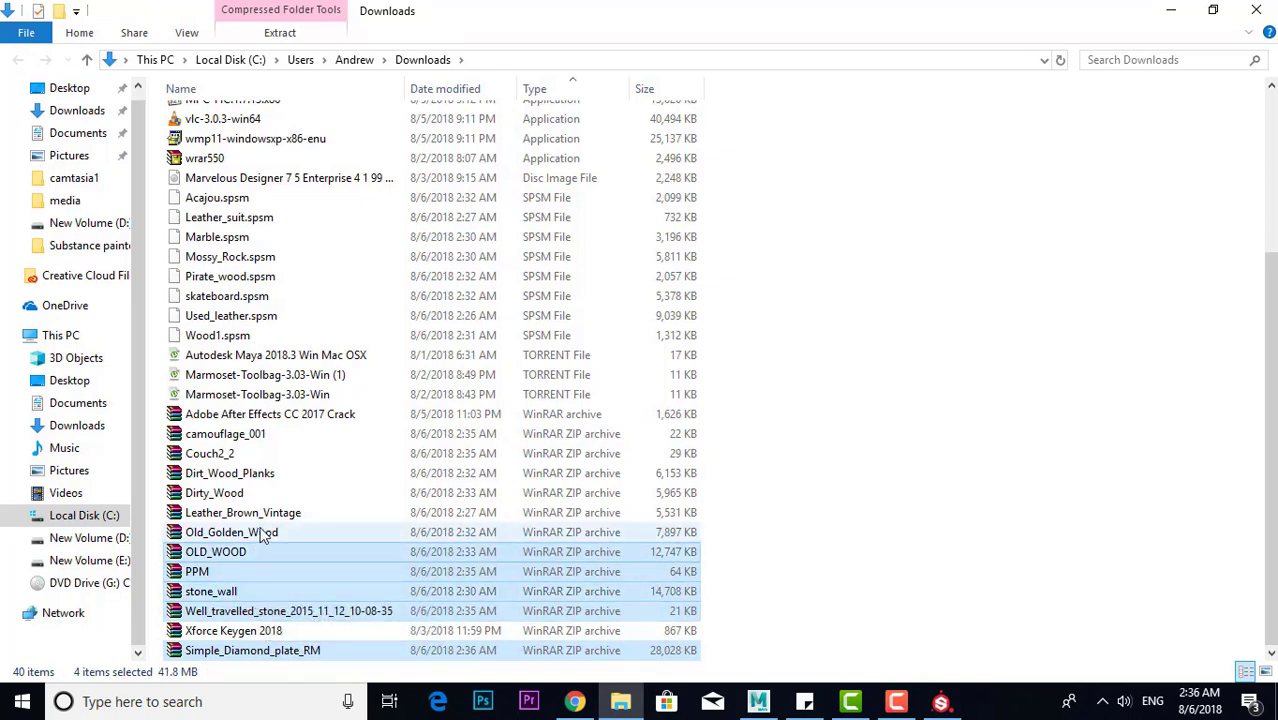
pyautogui.keyDown('ctrl'); pyautogui.click(262, 532); pyautogui.keyUp('ctrl')
pyautogui.keyDown('ctrl'); pyautogui.click(265, 513); pyautogui.keyUp('ctrl')
pyautogui.keyDown('ctrl'); pyautogui.click(265, 493); pyautogui.keyUp('ctrl')
pyautogui.keyDown('ctrl'); pyautogui.click(265, 473); pyautogui.keyUp('ctrl')
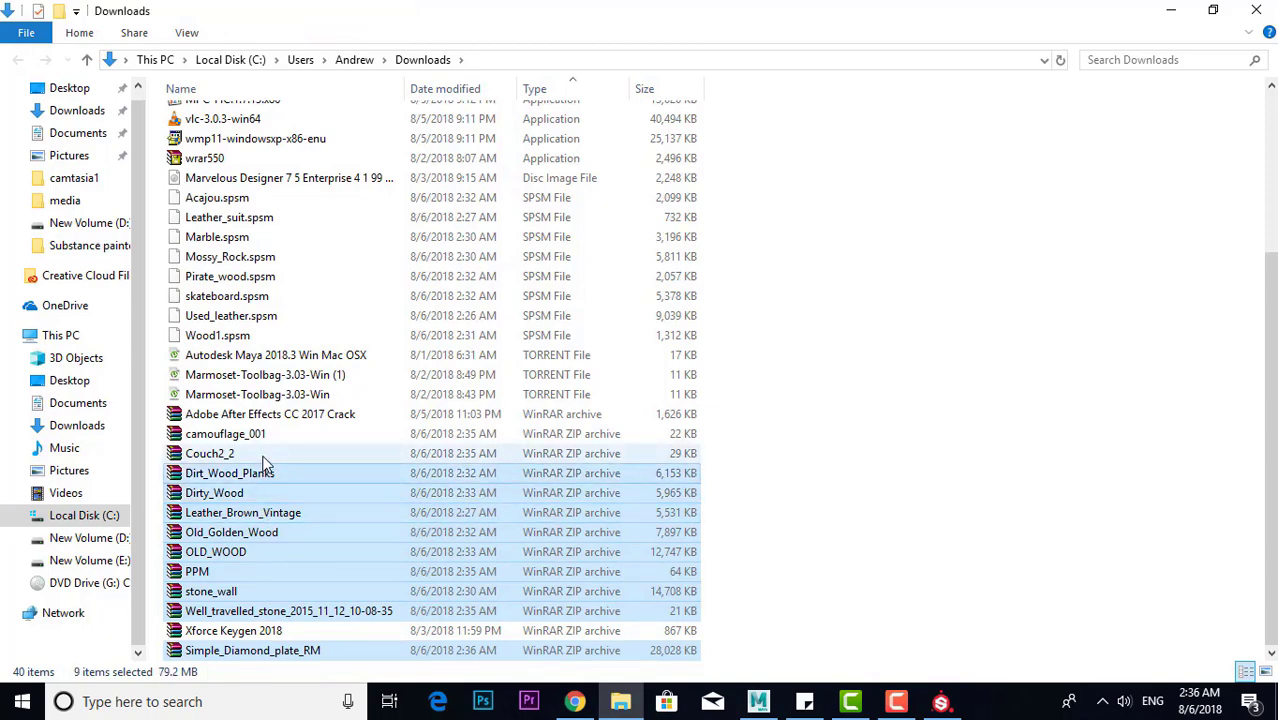
pyautogui.keyDown('ctrl'); pyautogui.click(265, 453); pyautogui.keyUp('ctrl')
pyautogui.keyDown('ctrl'); pyautogui.click(265, 436); pyautogui.keyUp('ctrl')
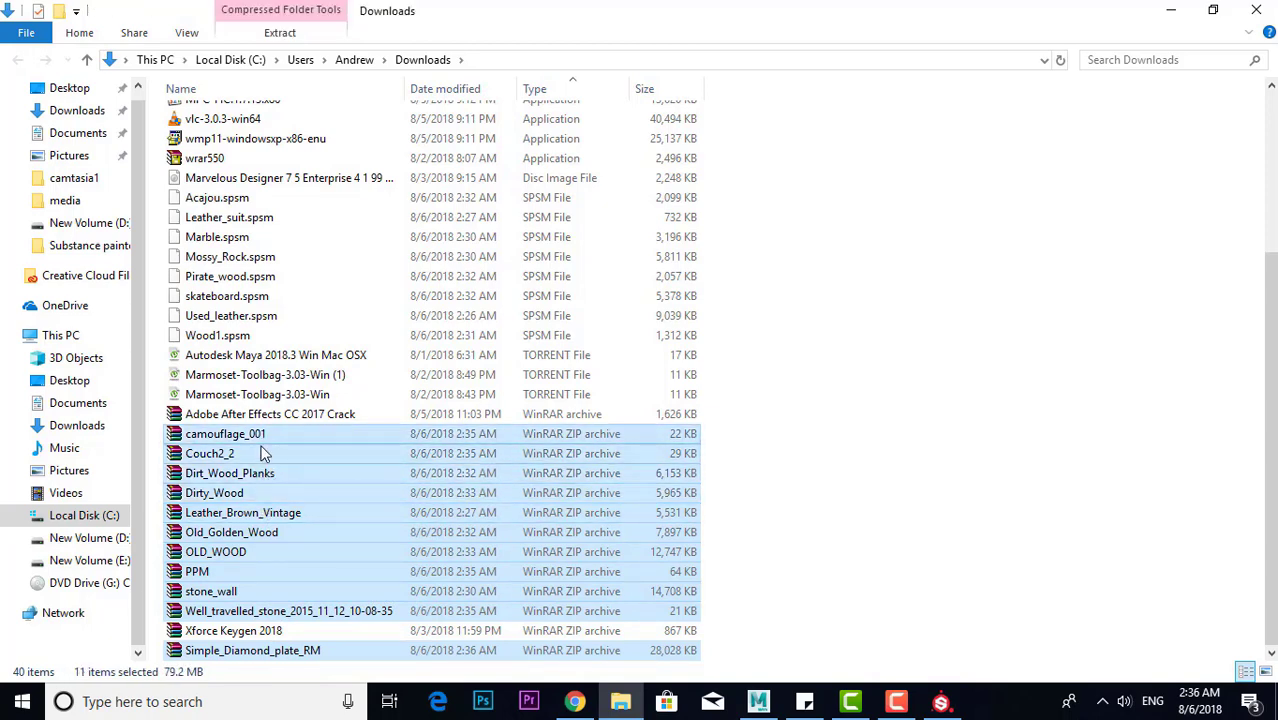
# Create 'New folder' in Downloads and paste the copied archives into it
pyautogui.rightClick(900, 366)
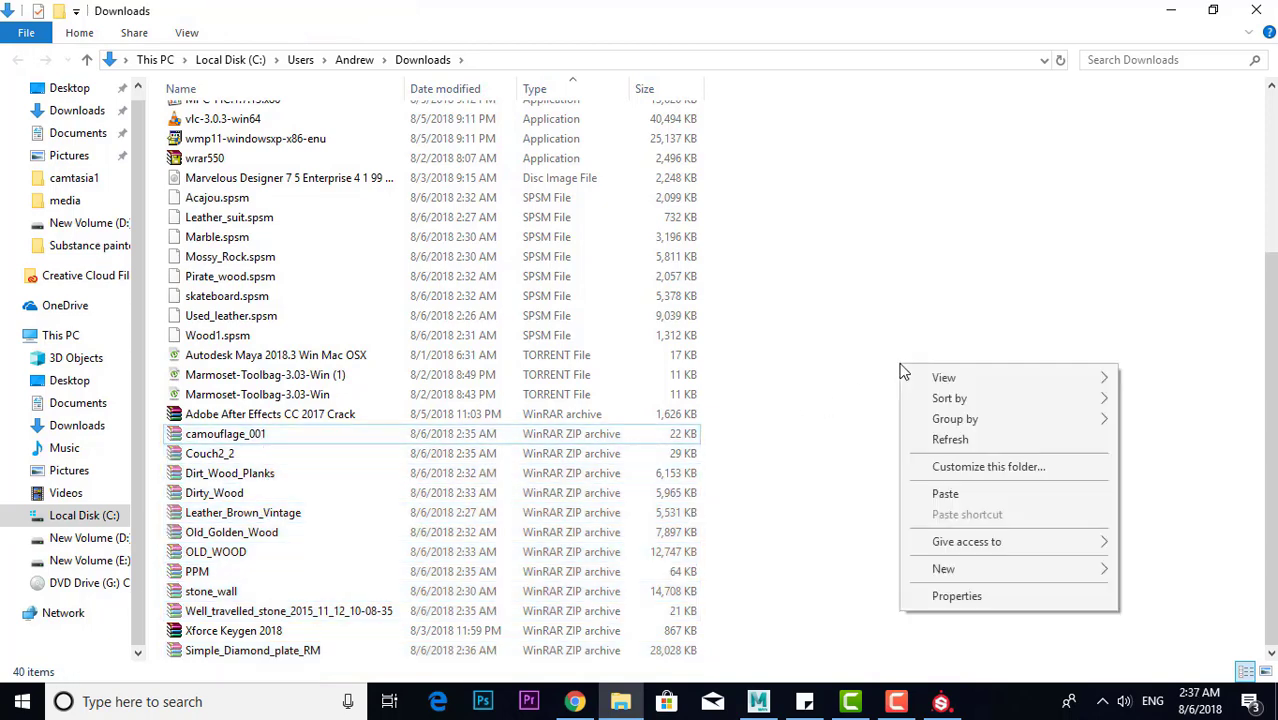
pyautogui.moveTo(943, 568)
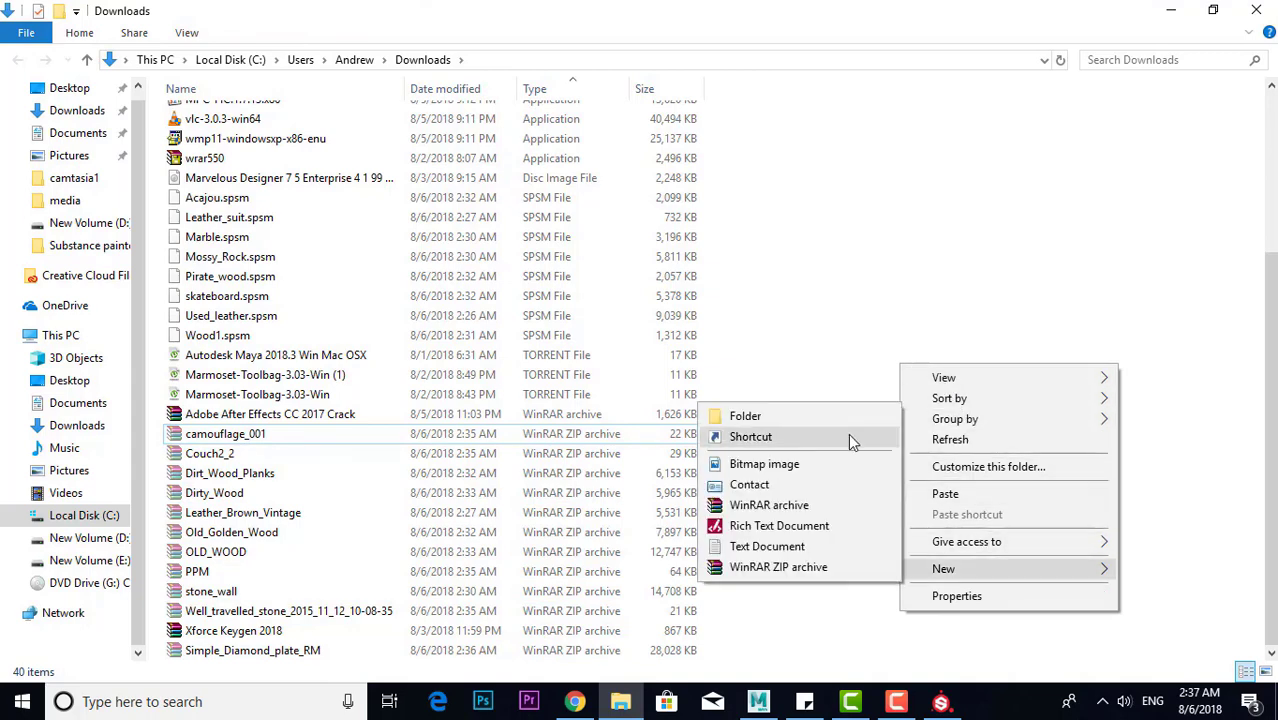
pyautogui.click(848, 419)
pyautogui.press('Return')
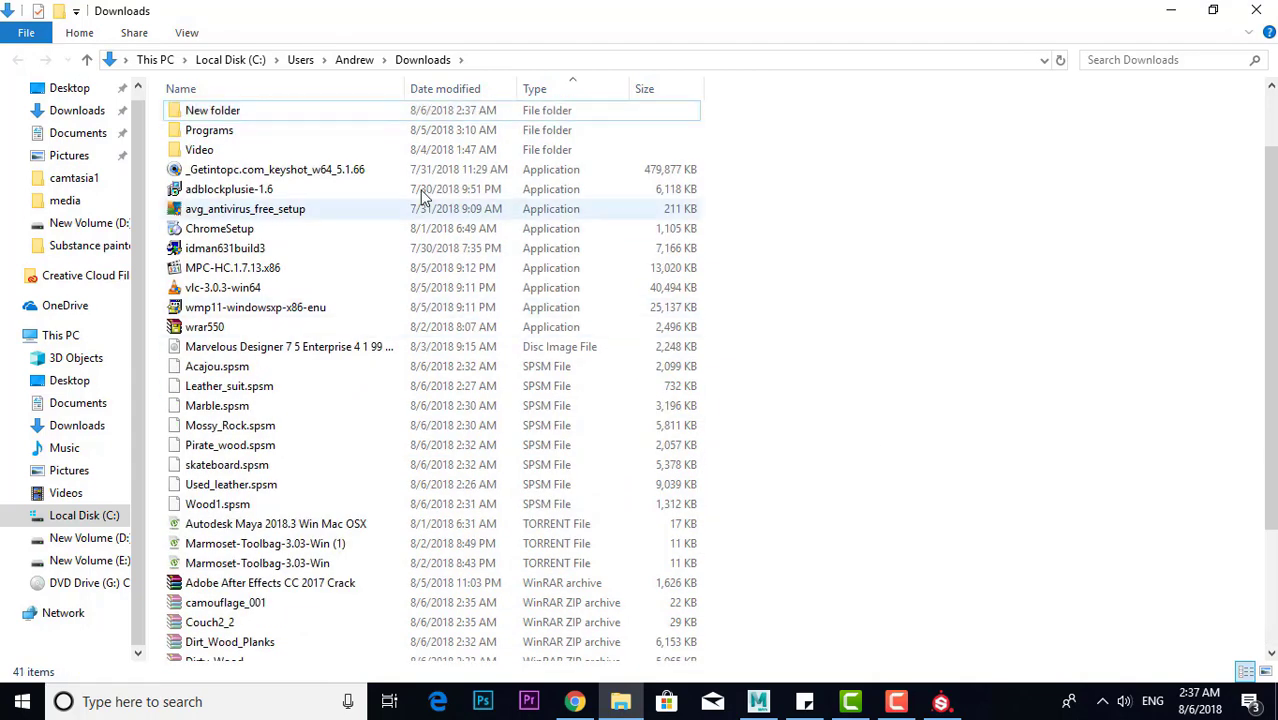
pyautogui.doubleClick(297, 110)
pyautogui.hotkey('ctrl', 'v')
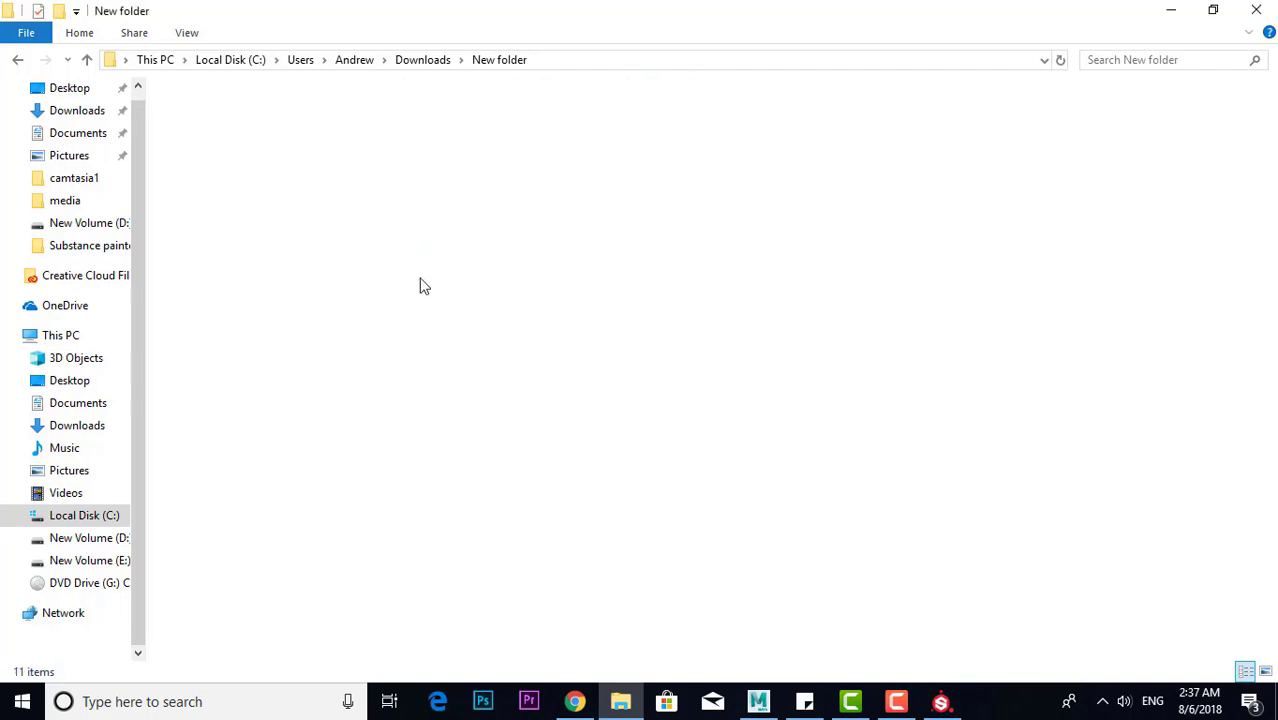
# Copy the eight .spsm files, Wood1 through Acajou, from Downloads into New folder
pyautogui.press('BackSpace')
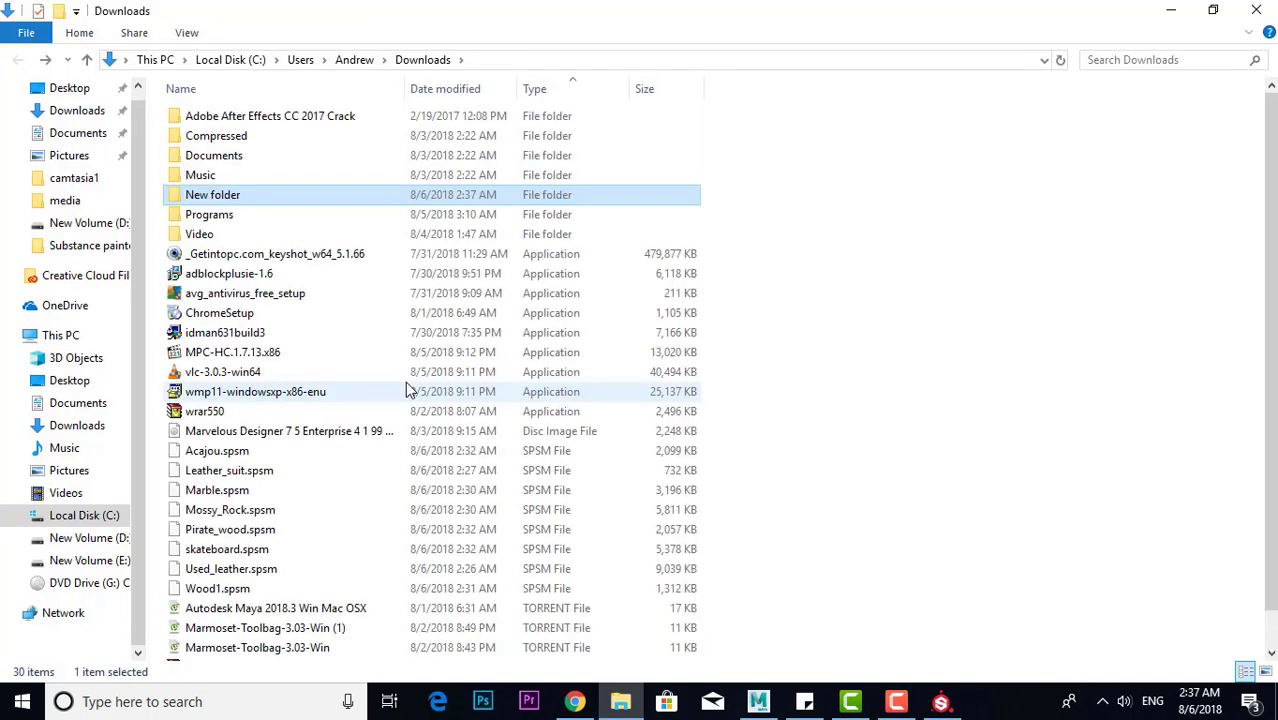
pyautogui.scroll(-1, 400, 400)
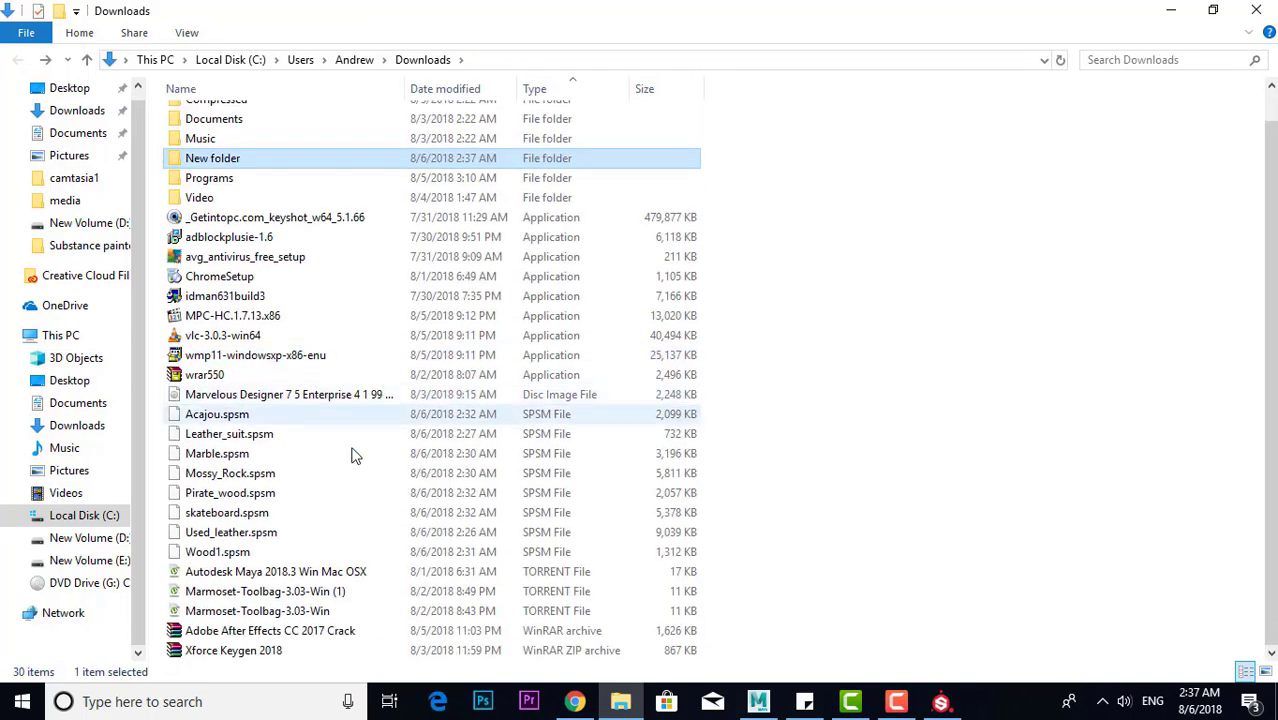
pyautogui.click(266, 548)
pyautogui.moveTo(276, 540); pyautogui.dragTo(278, 438)
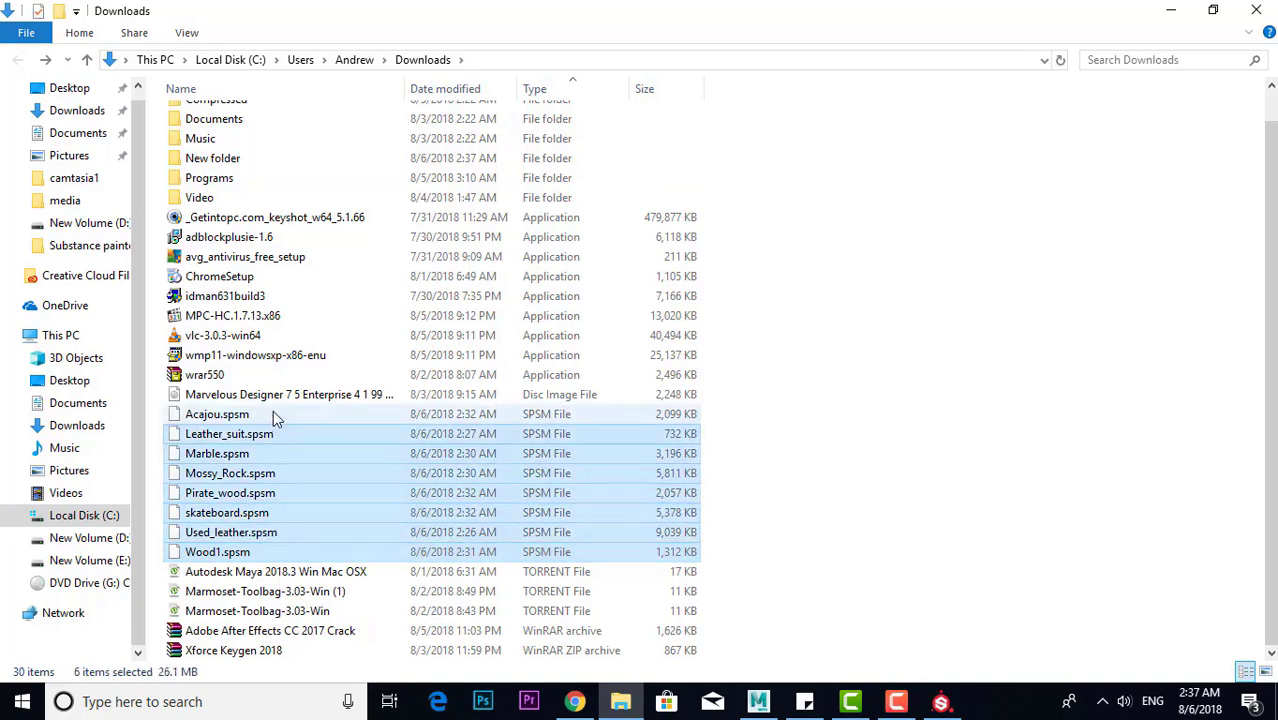
pyautogui.moveTo(278, 438); pyautogui.dragTo(272, 446)
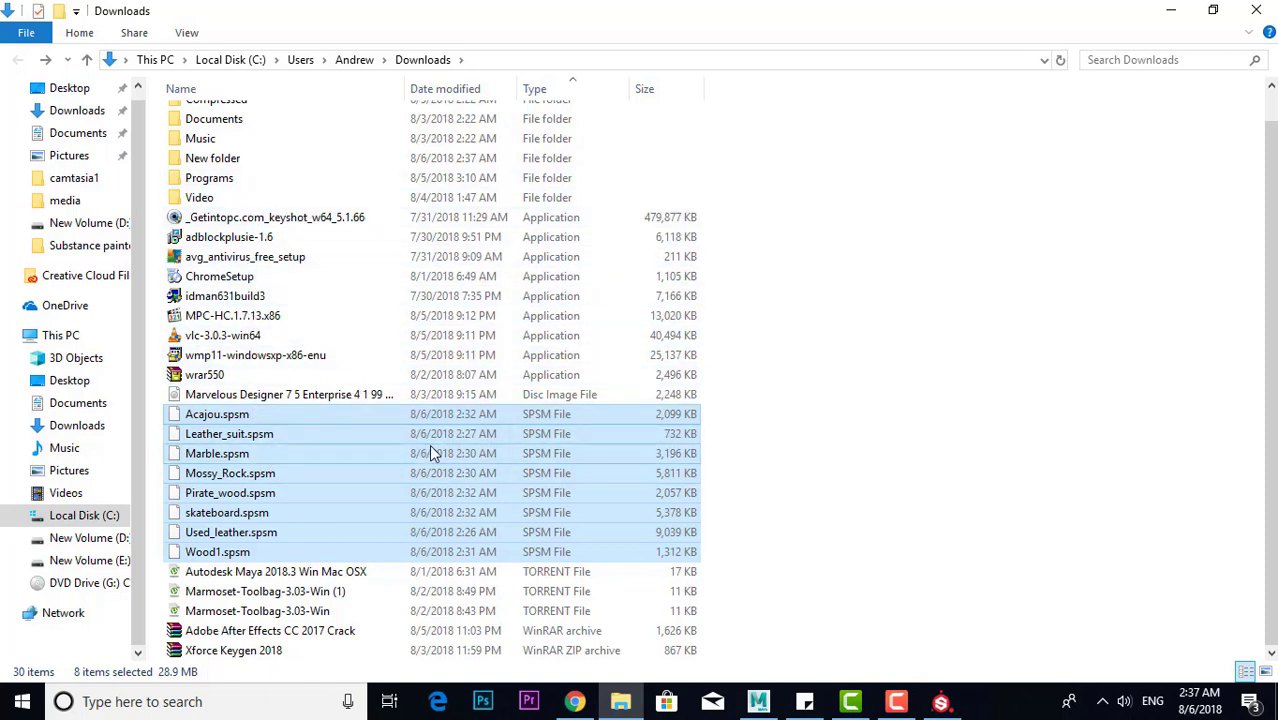
pyautogui.scroll(2, 433, 453)
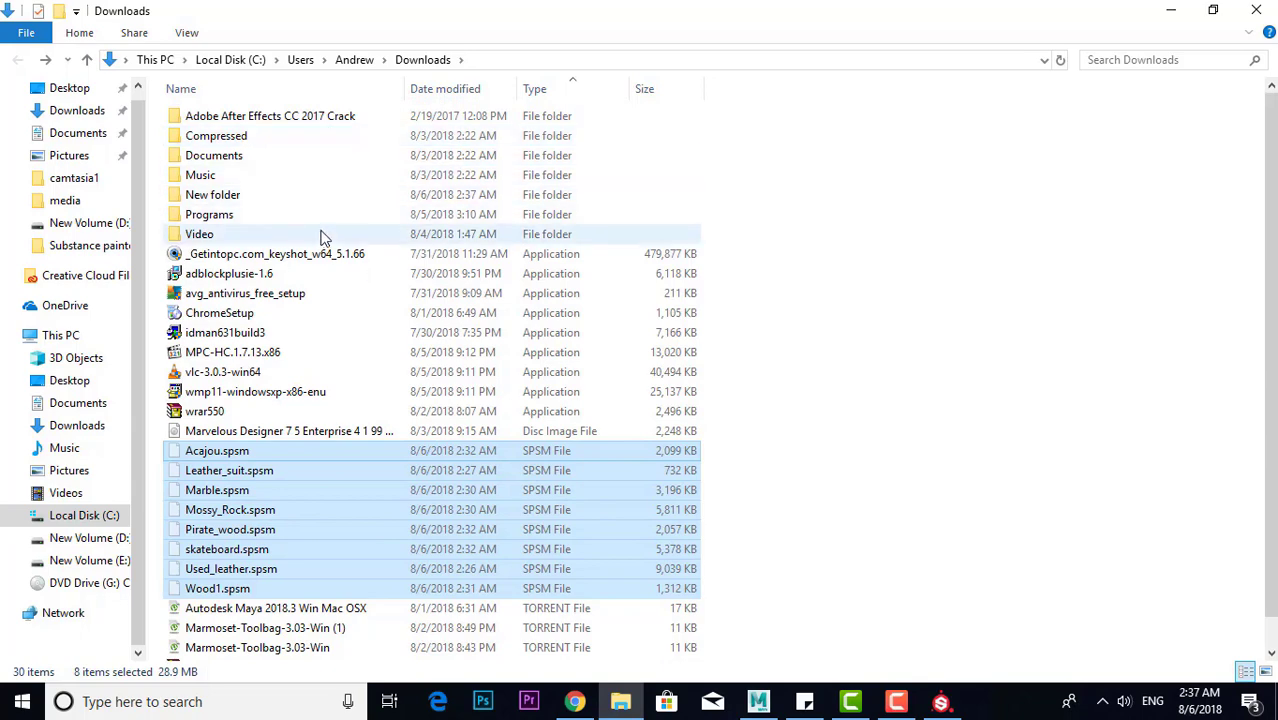
pyautogui.doubleClick(327, 196)
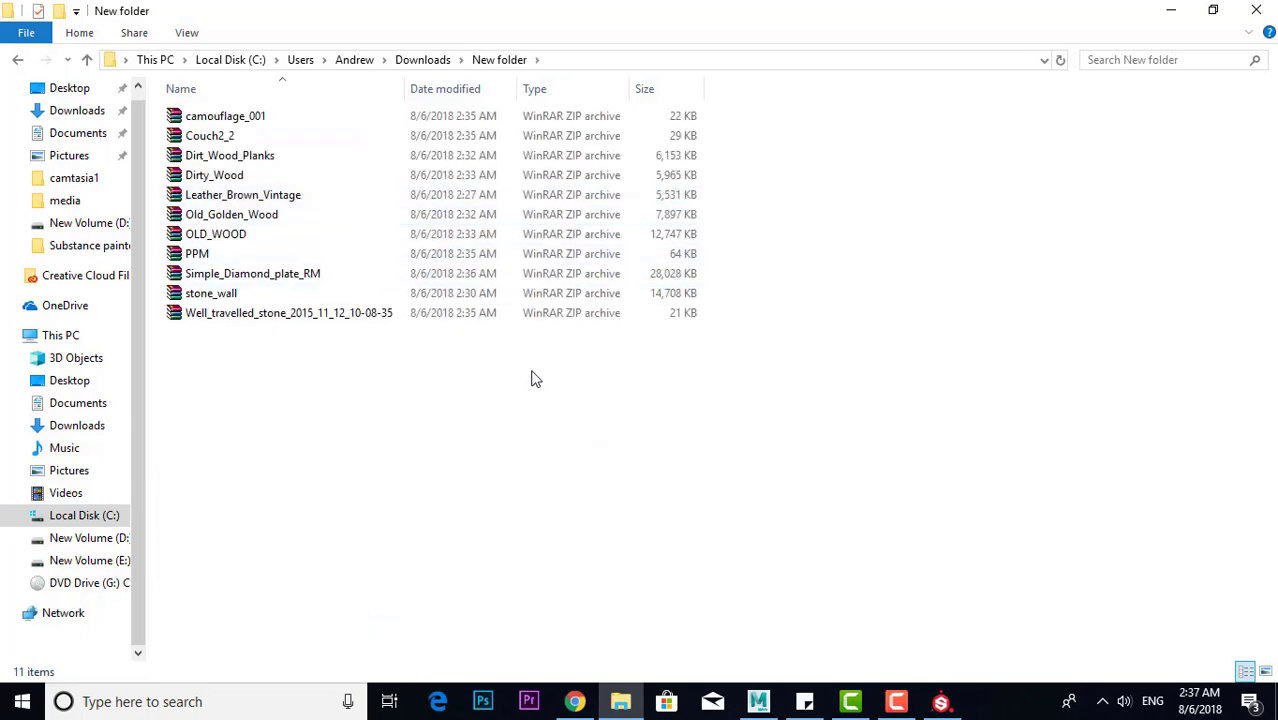
pyautogui.hotkey('ctrl', 'v')
# Extract all 11 ZIP archives into New folder
pyautogui.click(880, 410)
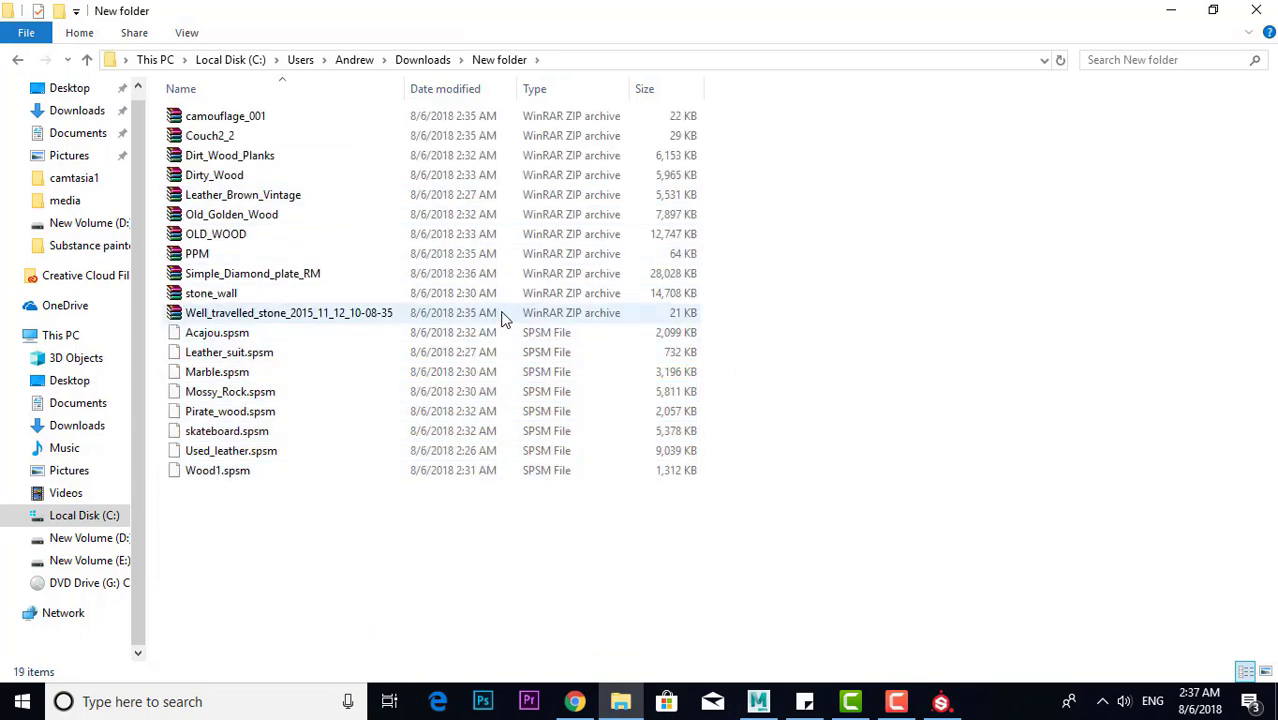
pyautogui.moveTo(746, 306)
pyautogui.mouseDown()
pyautogui.moveTo(562, 149)
pyautogui.moveTo(600, 112)
pyautogui.mouseUp()
pyautogui.click(760, 305)
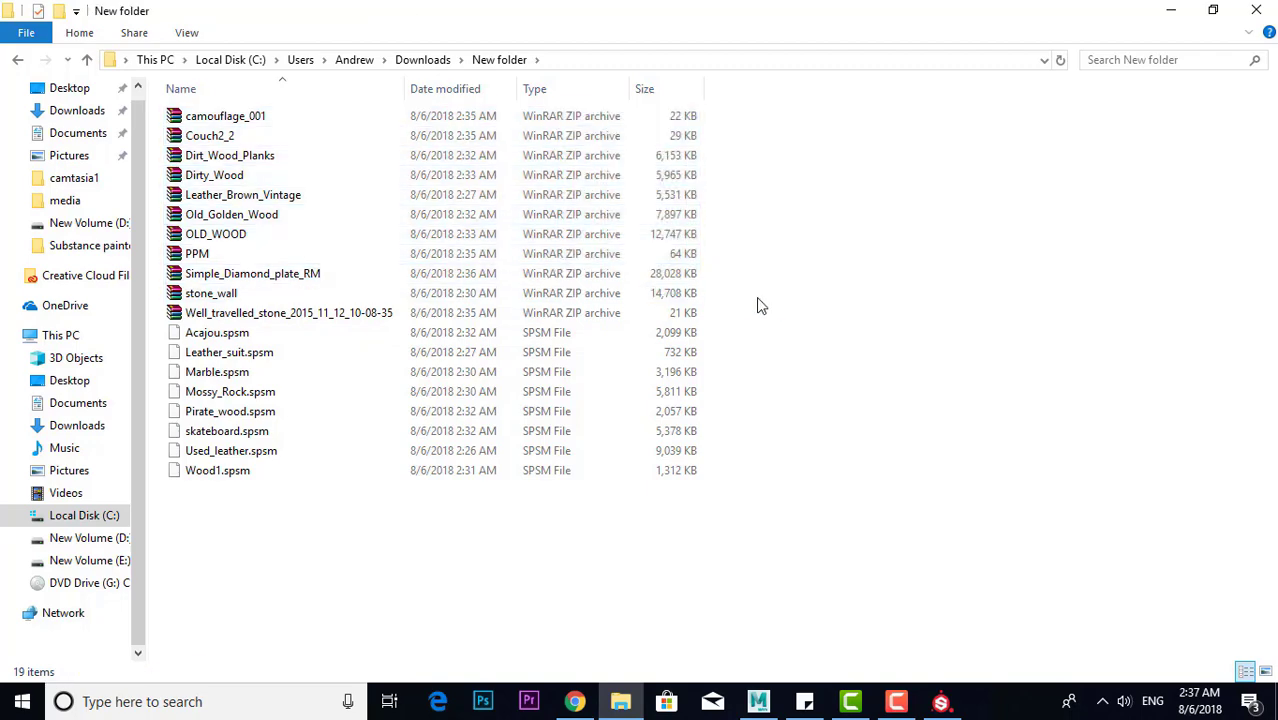
pyautogui.moveTo(729, 313); pyautogui.dragTo(560, 100)
pyautogui.rightClick(510, 167)
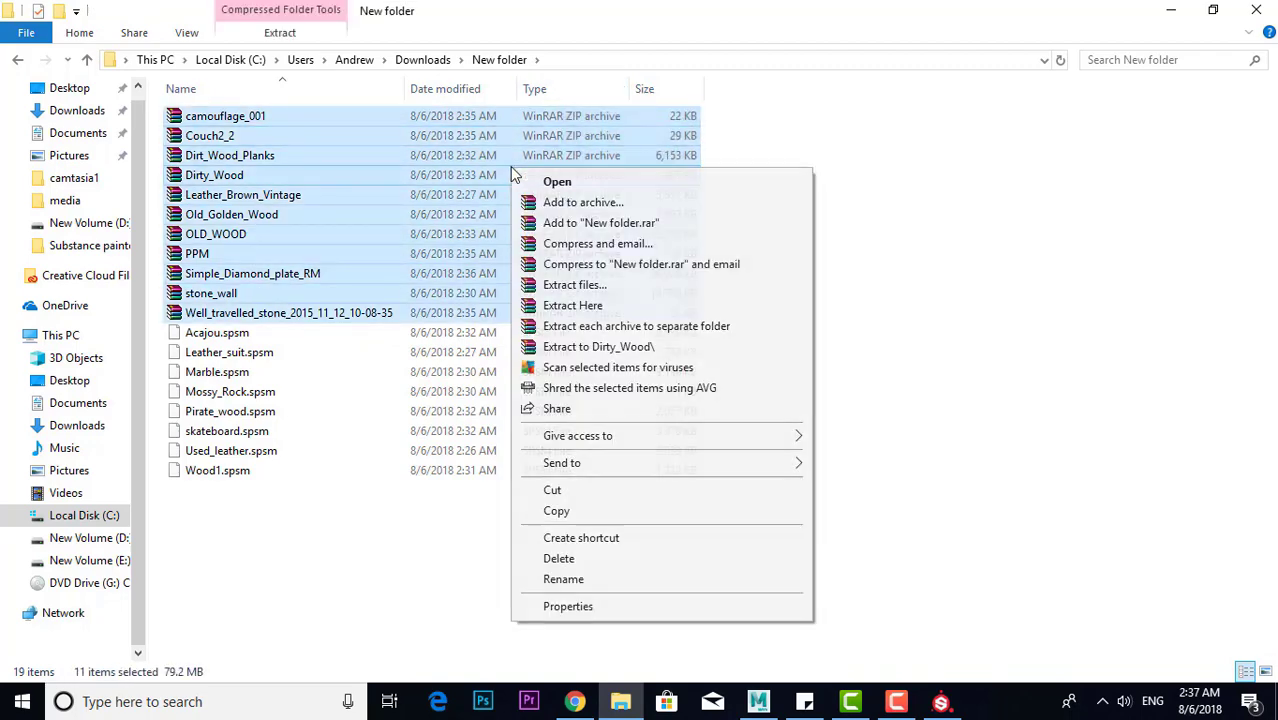
pyautogui.click(566, 305)
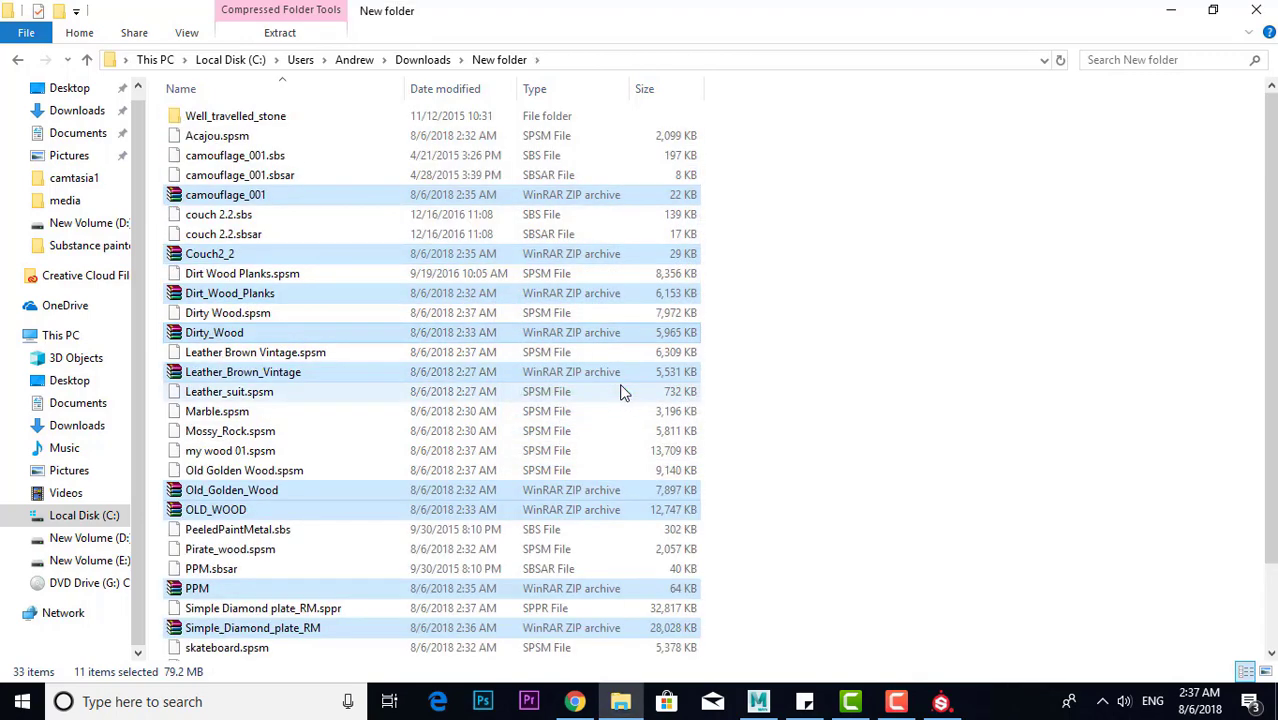
# Permanently delete the 11 extracted ZIP archives
pyautogui.scroll(-2, 400, 372)
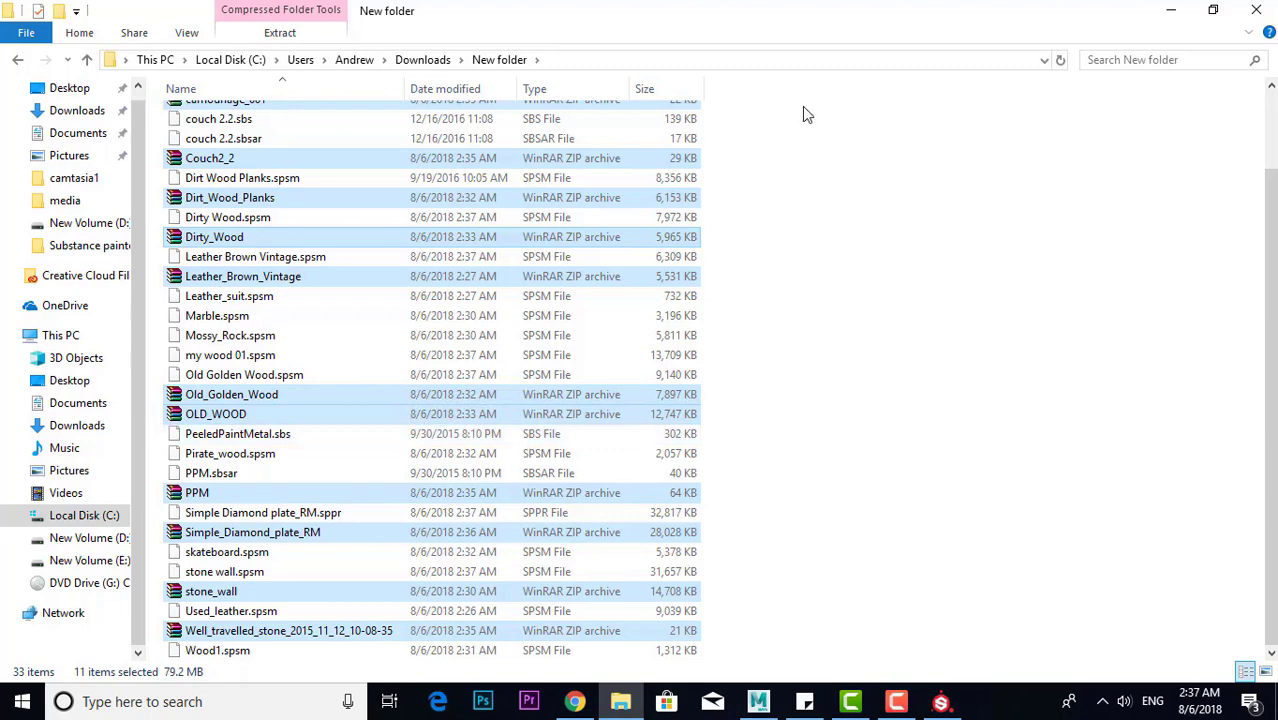
pyautogui.hotkey('shift', 'Delete')
pyautogui.press('Return')
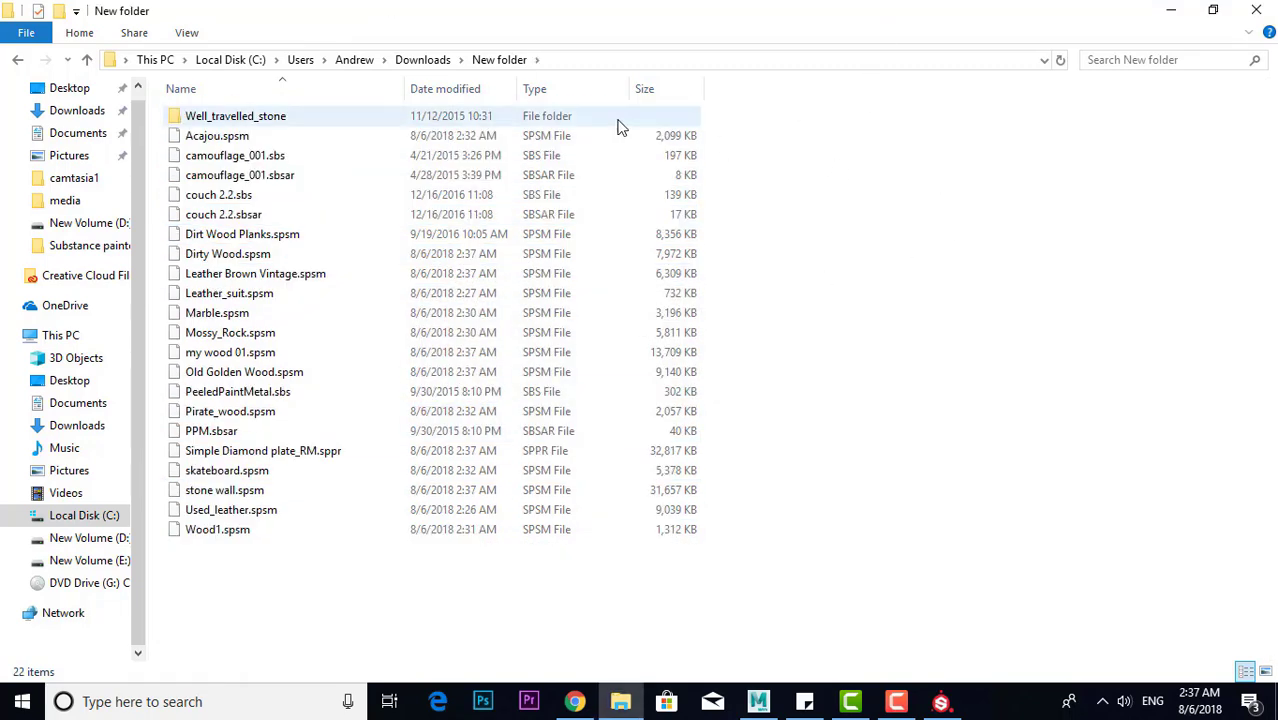
# Move both Well_travelled_stone files up into New folder, then select all material files
pyautogui.doubleClick(583, 119)
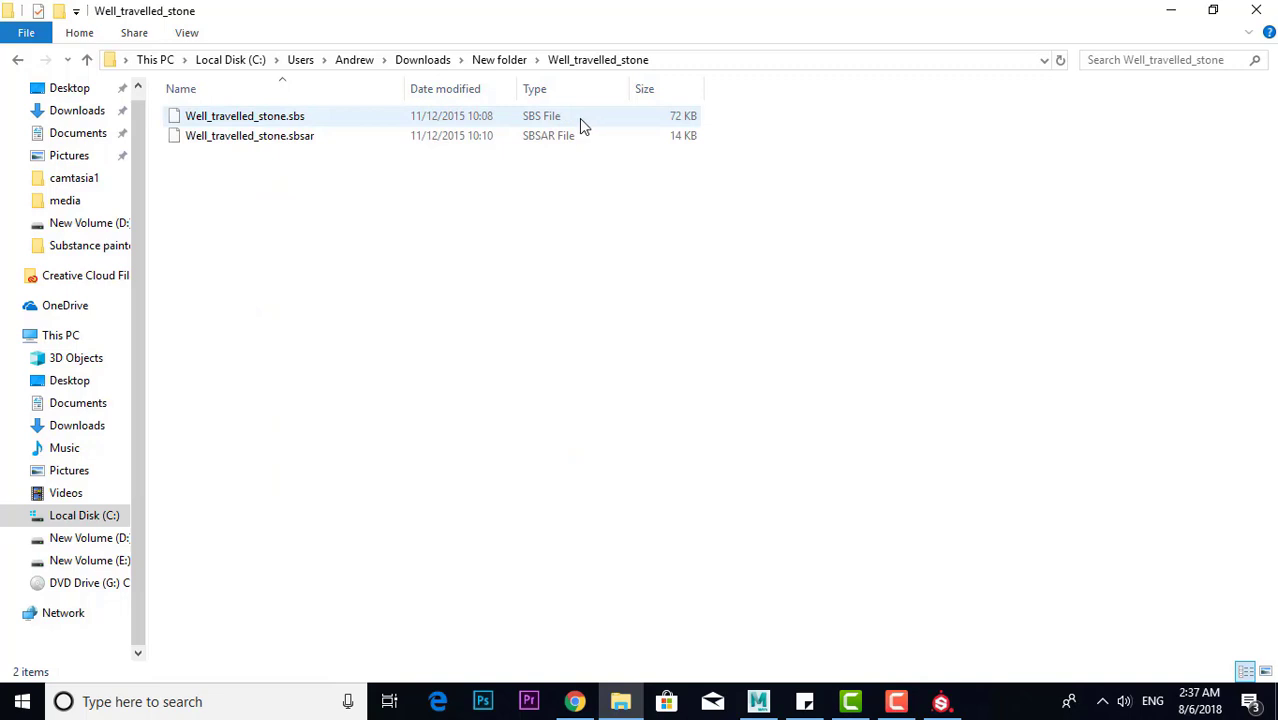
pyautogui.press('BackSpace')
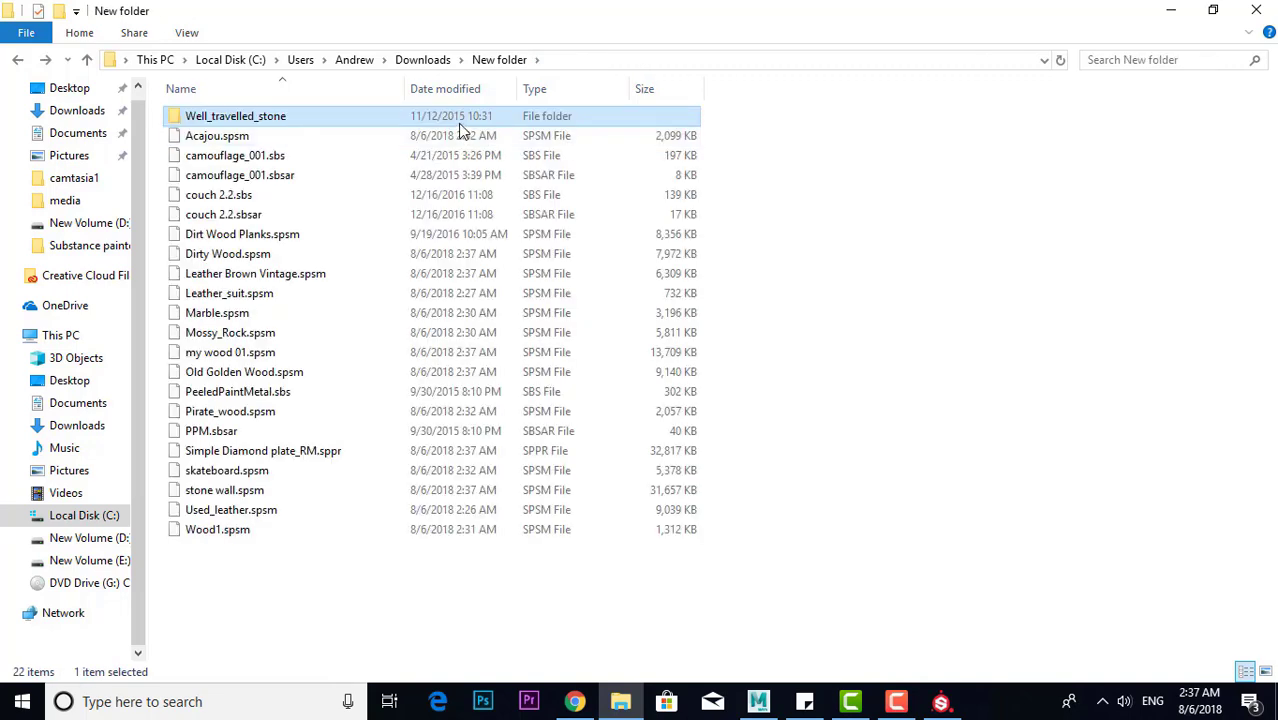
pyautogui.doubleClick(388, 118)
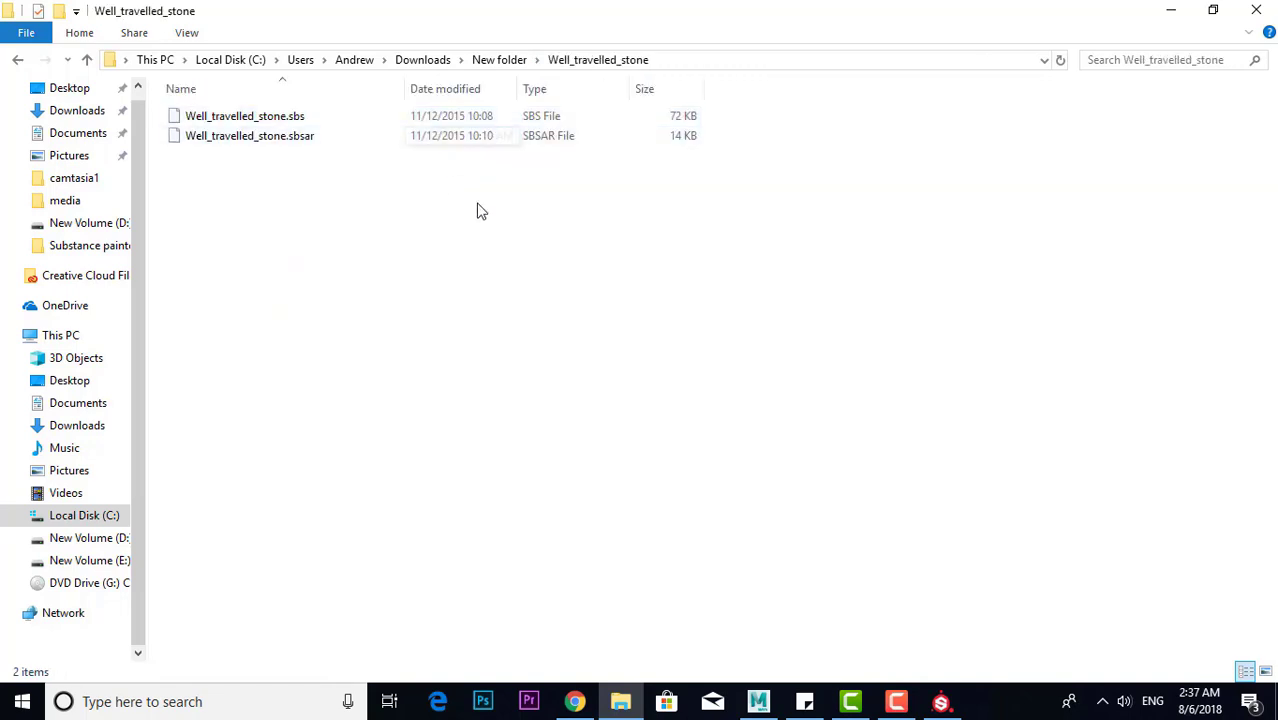
pyautogui.moveTo(478, 210); pyautogui.dragTo(314, 132)
pyautogui.press('BackSpace')
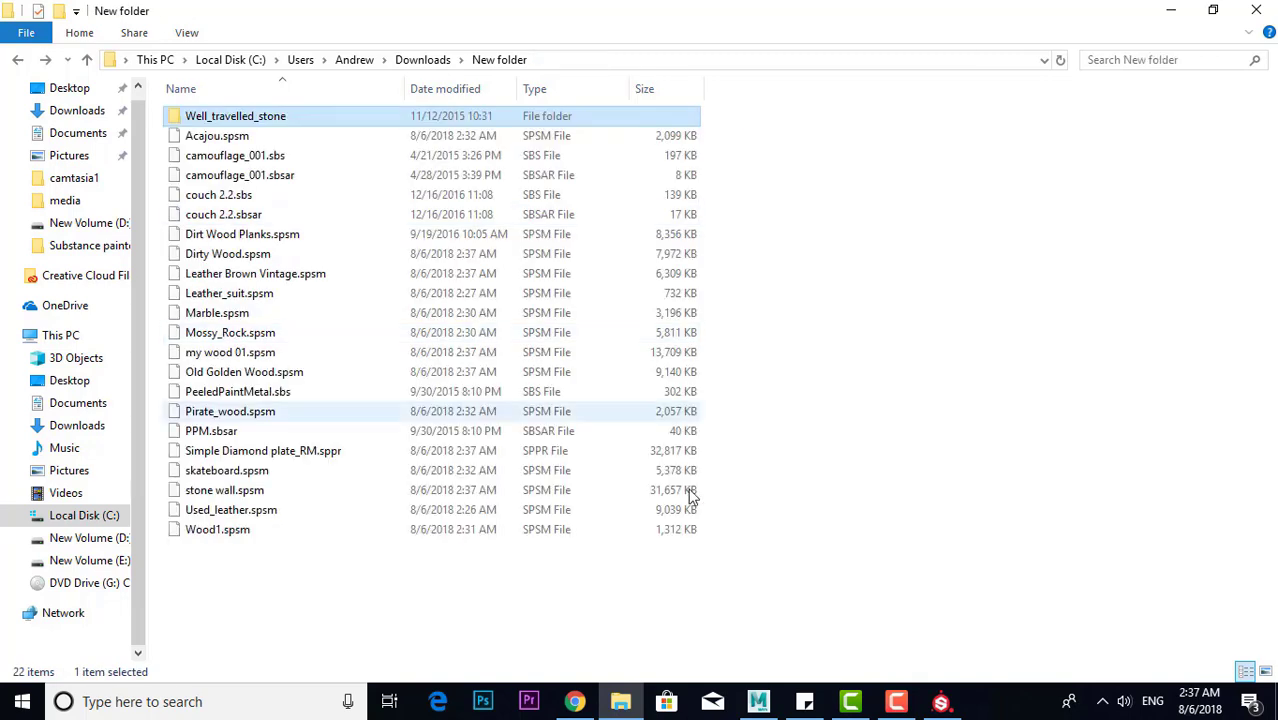
pyautogui.hotkey('ctrl', 'v')
pyautogui.moveTo(826, 616)
pyautogui.mouseDown()
pyautogui.moveTo(504, 391)
pyautogui.moveTo(309, 137)
pyautogui.mouseUp()
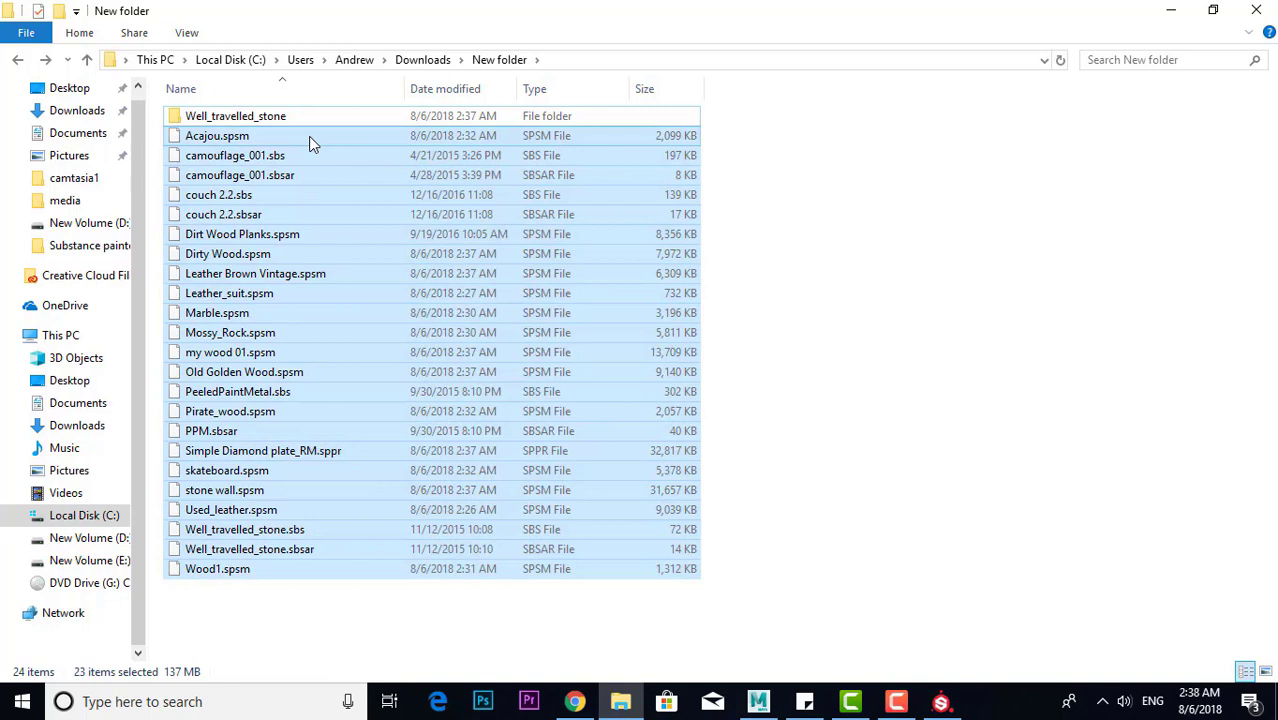
pyautogui.moveTo(77, 133)
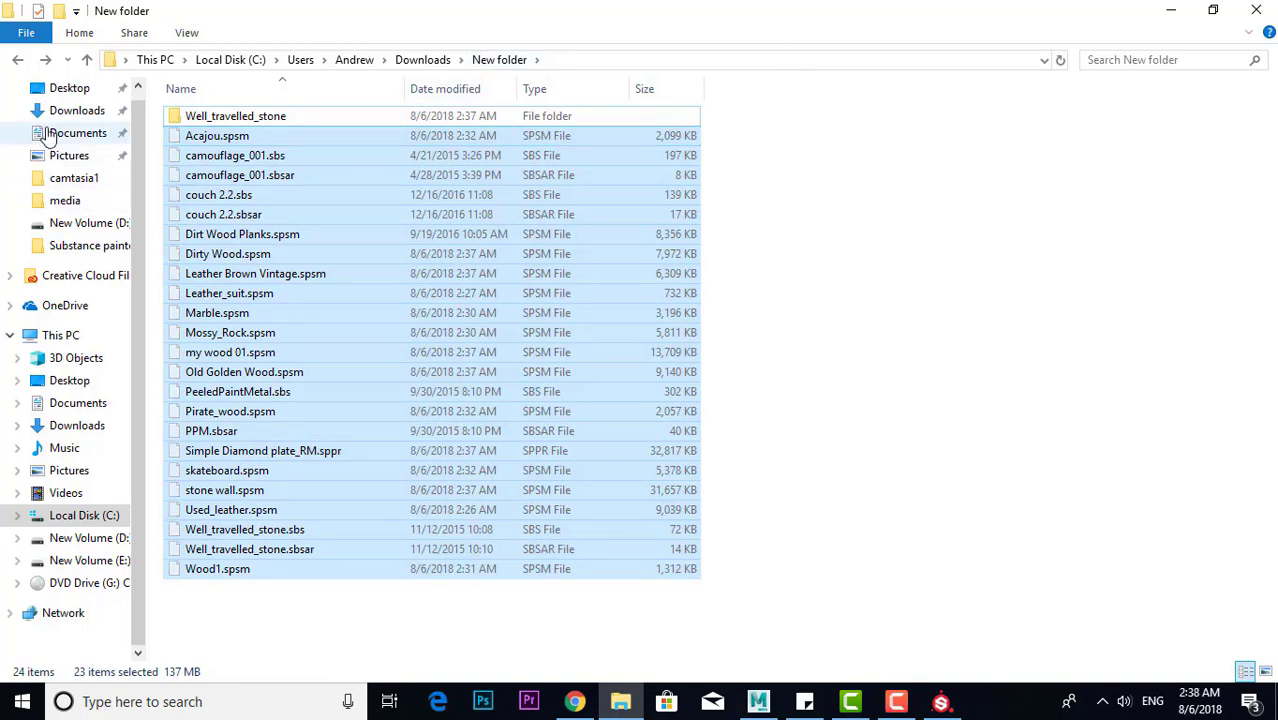
# Paste the material files into Documents\Allegorithmic\Substance Painter\shelf\materials
pyautogui.click(50, 133)
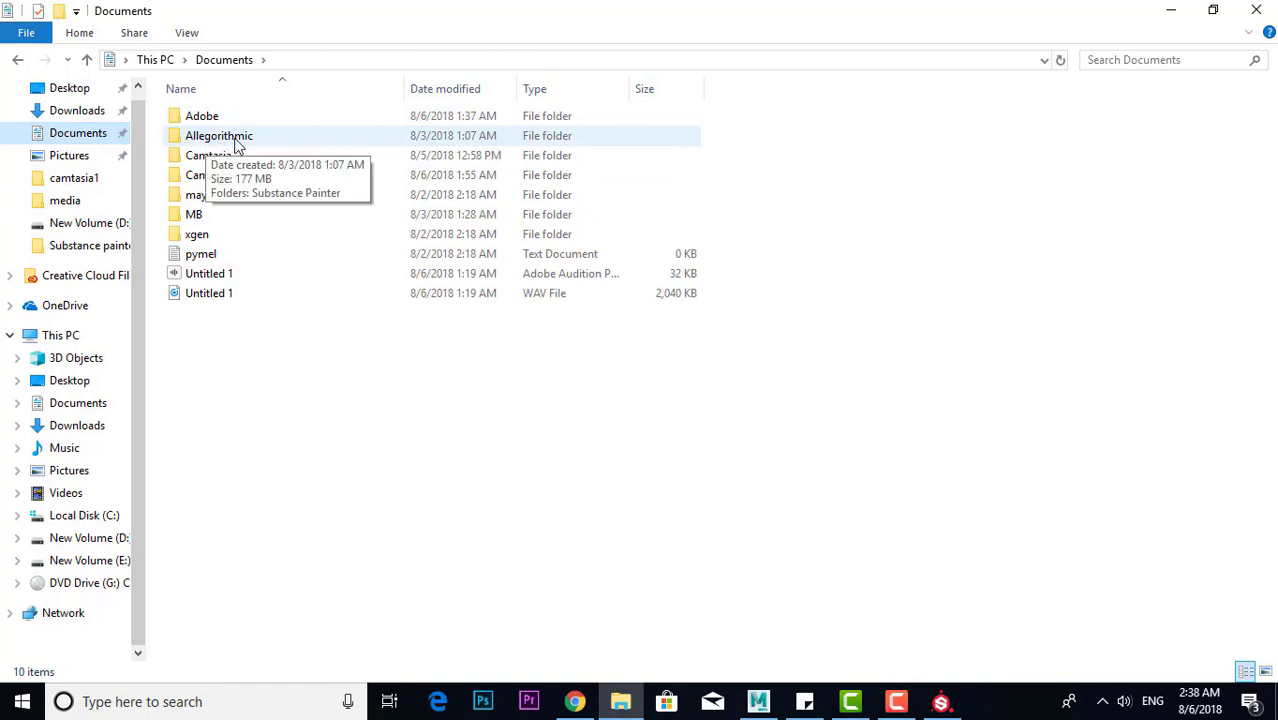
pyautogui.doubleClick(220, 137)
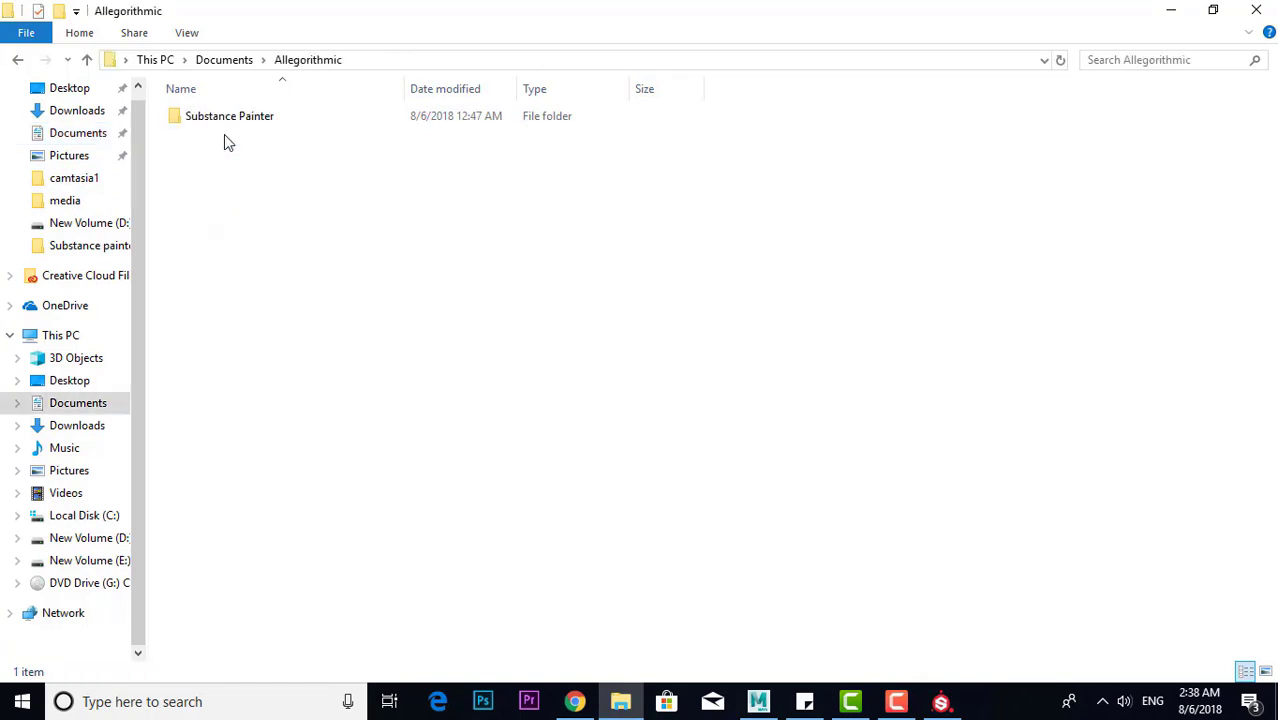
pyautogui.doubleClick(226, 118)
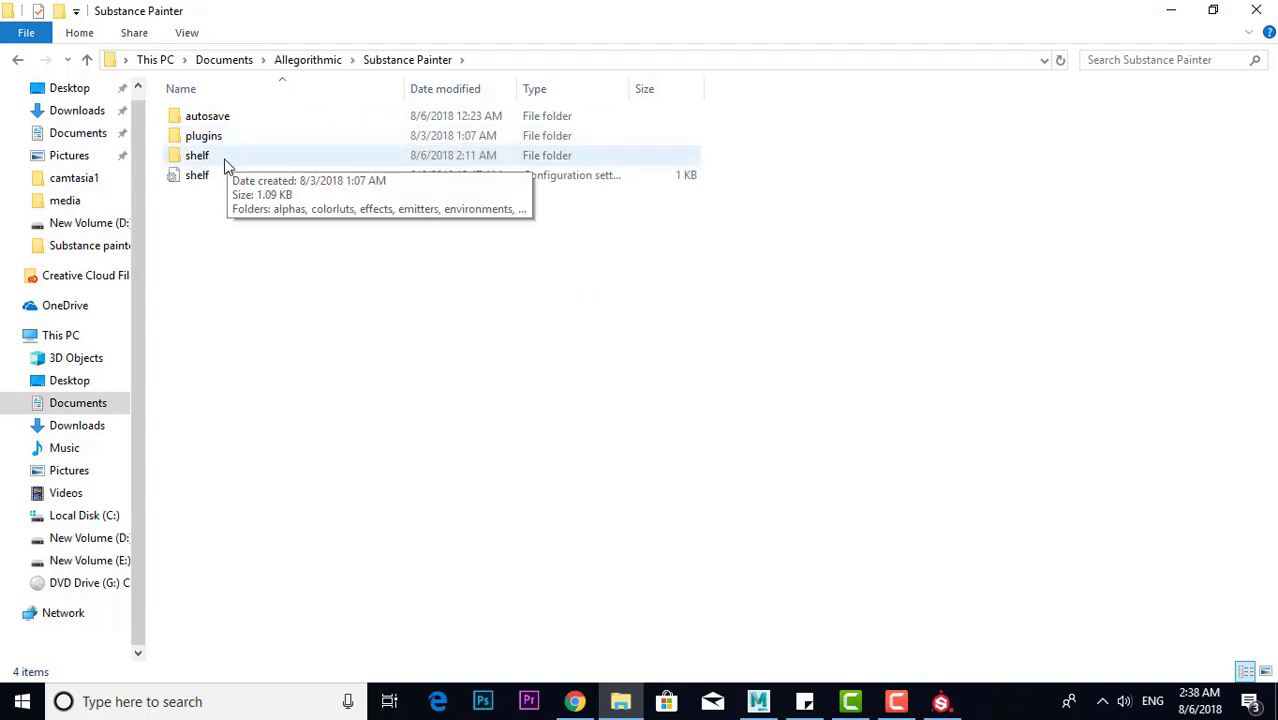
pyautogui.click(245, 164)
pyautogui.doubleClick(270, 163)
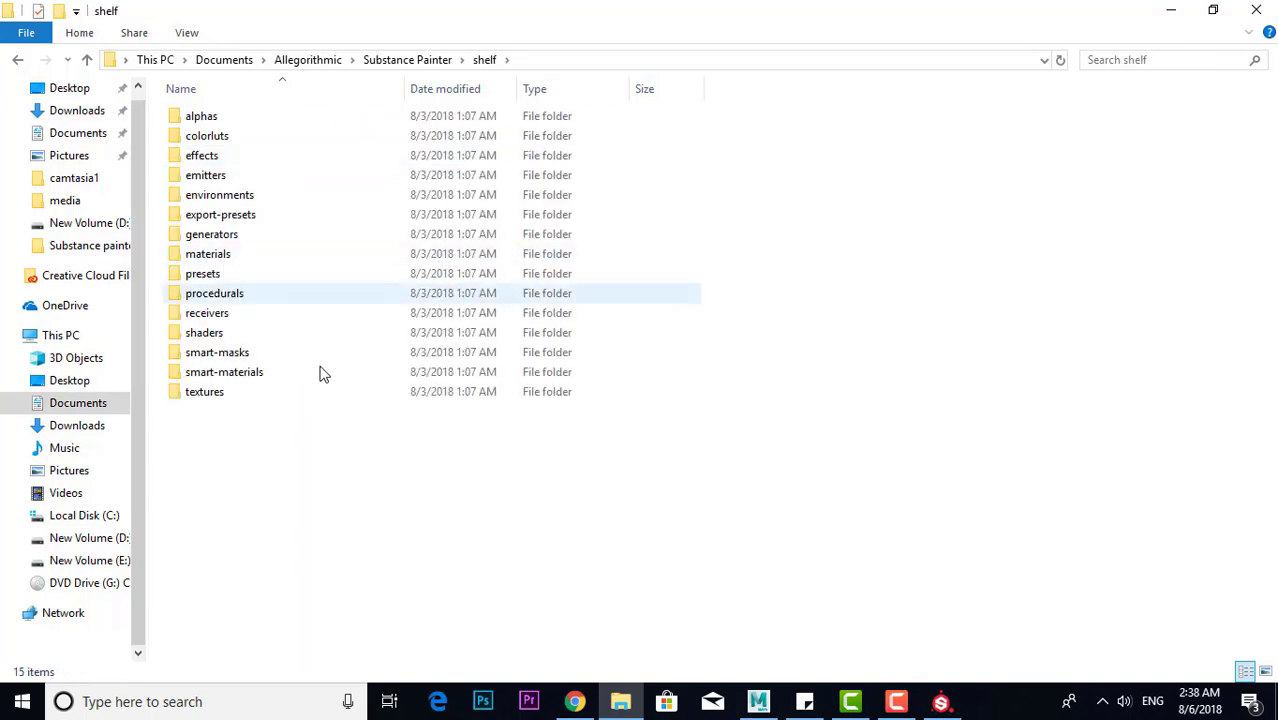
pyautogui.click(286, 256)
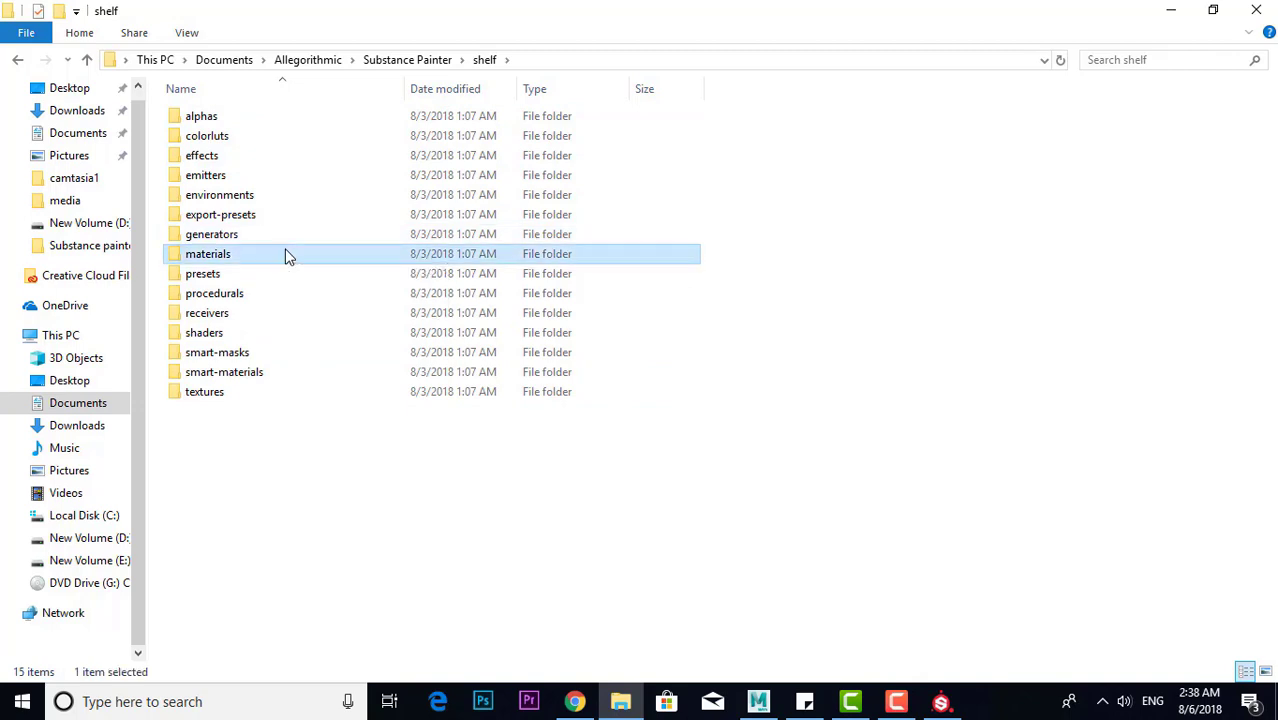
pyautogui.doubleClick(286, 256)
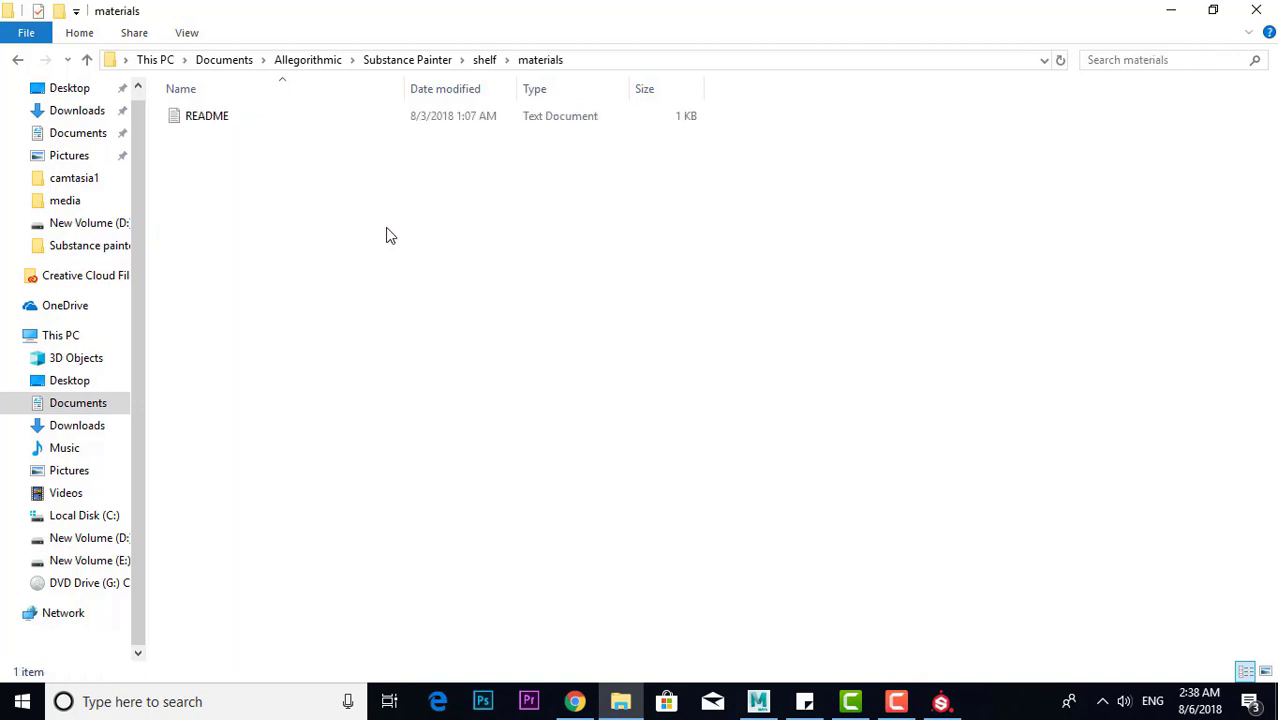
pyautogui.hotkey('ctrl', 'v')
pyautogui.click(870, 235)
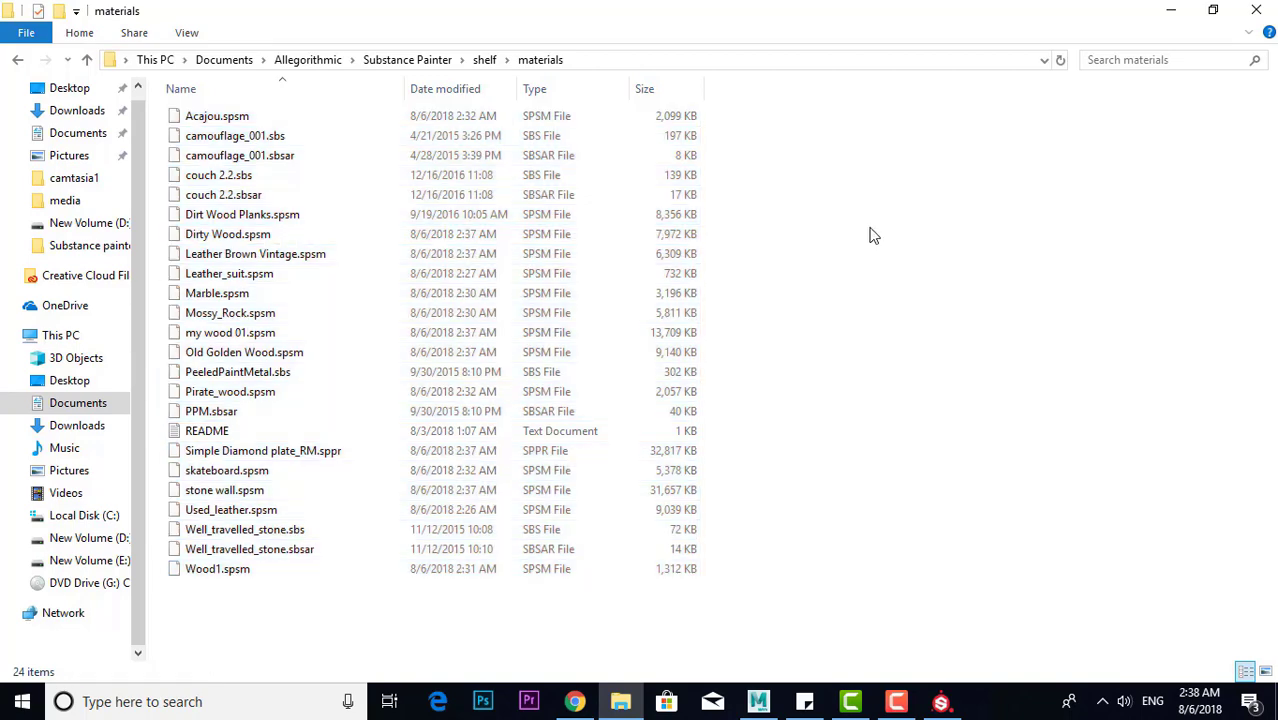
# Close Substance Painter from the taskbar, discarding the unsaved project changes
pyautogui.rightClick(940, 701)
pyautogui.click(940, 688)
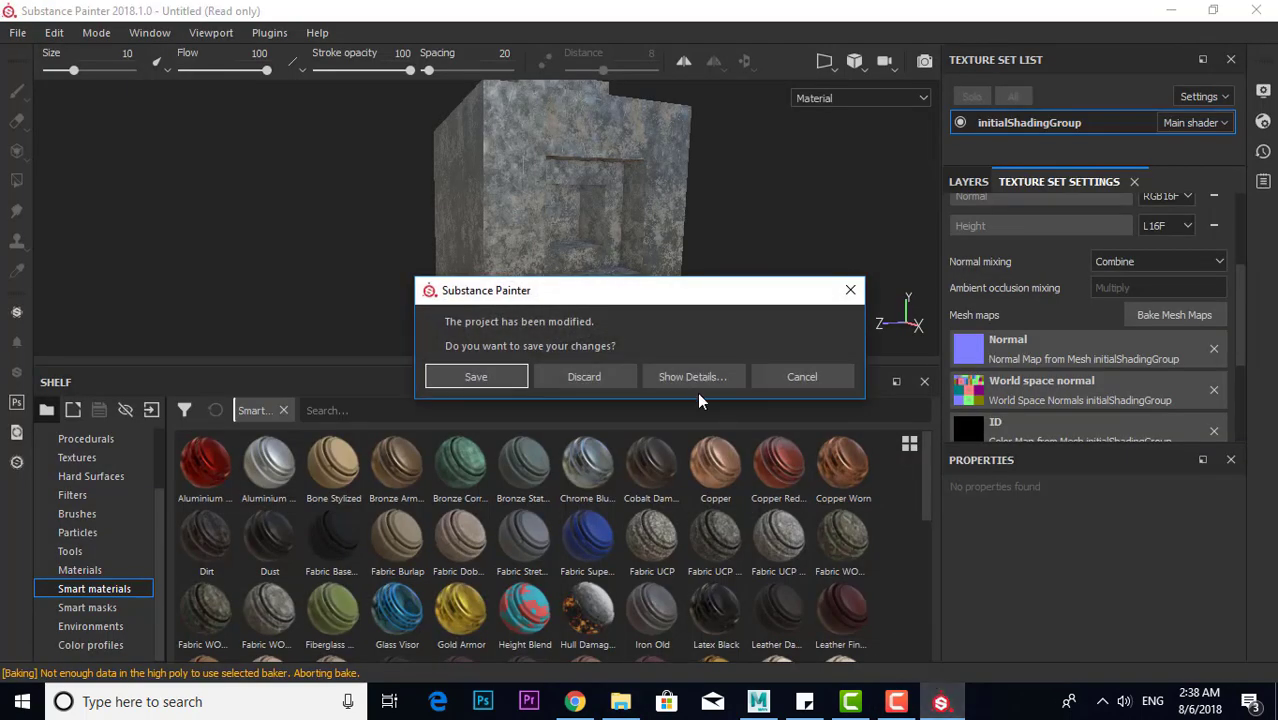
pyautogui.click(626, 377)
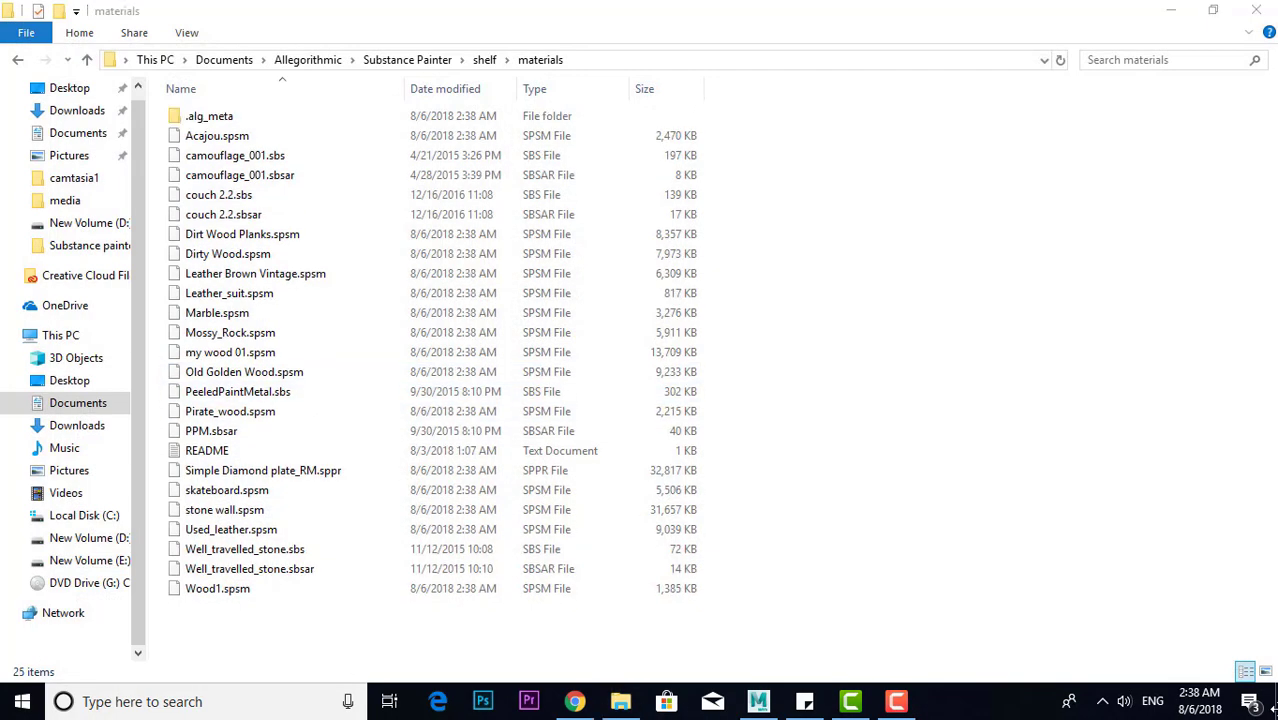
# Minimize the File Explorer window to reveal the desktop
pyautogui.click(1131, 526)
pyautogui.moveTo(1150, 478); pyautogui.dragTo(1128, 368)
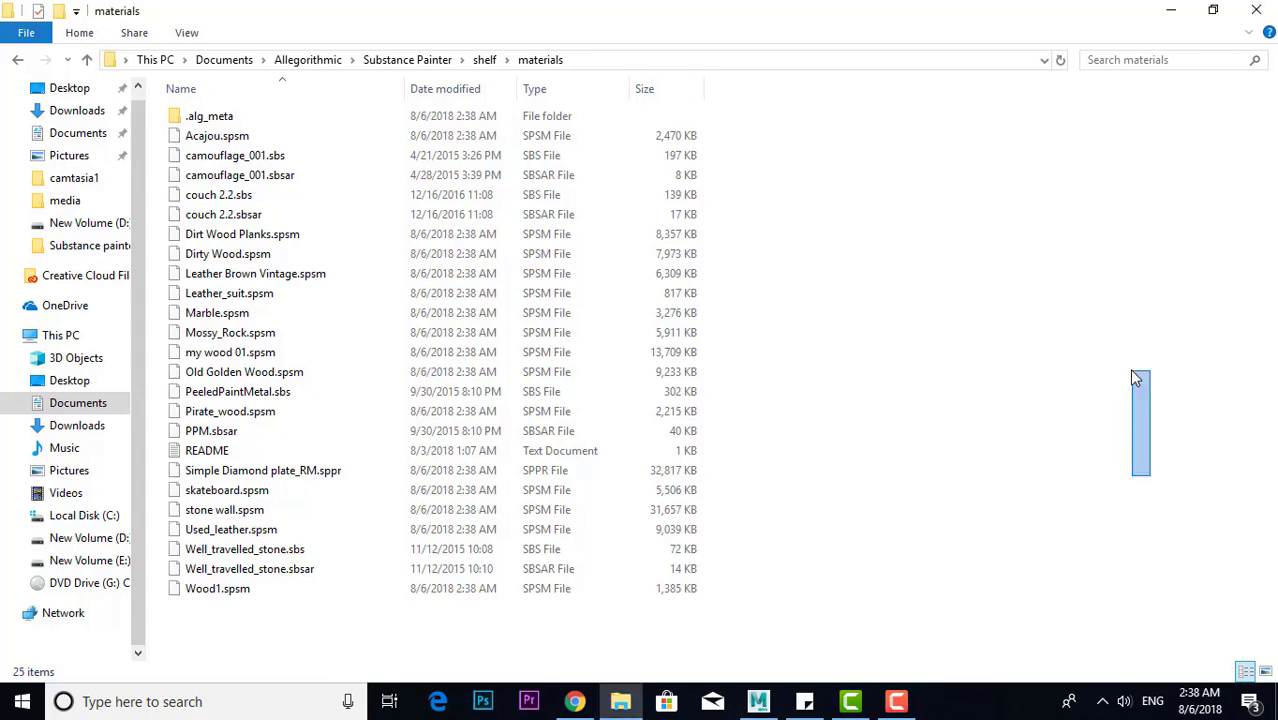
pyautogui.click(1172, 8)
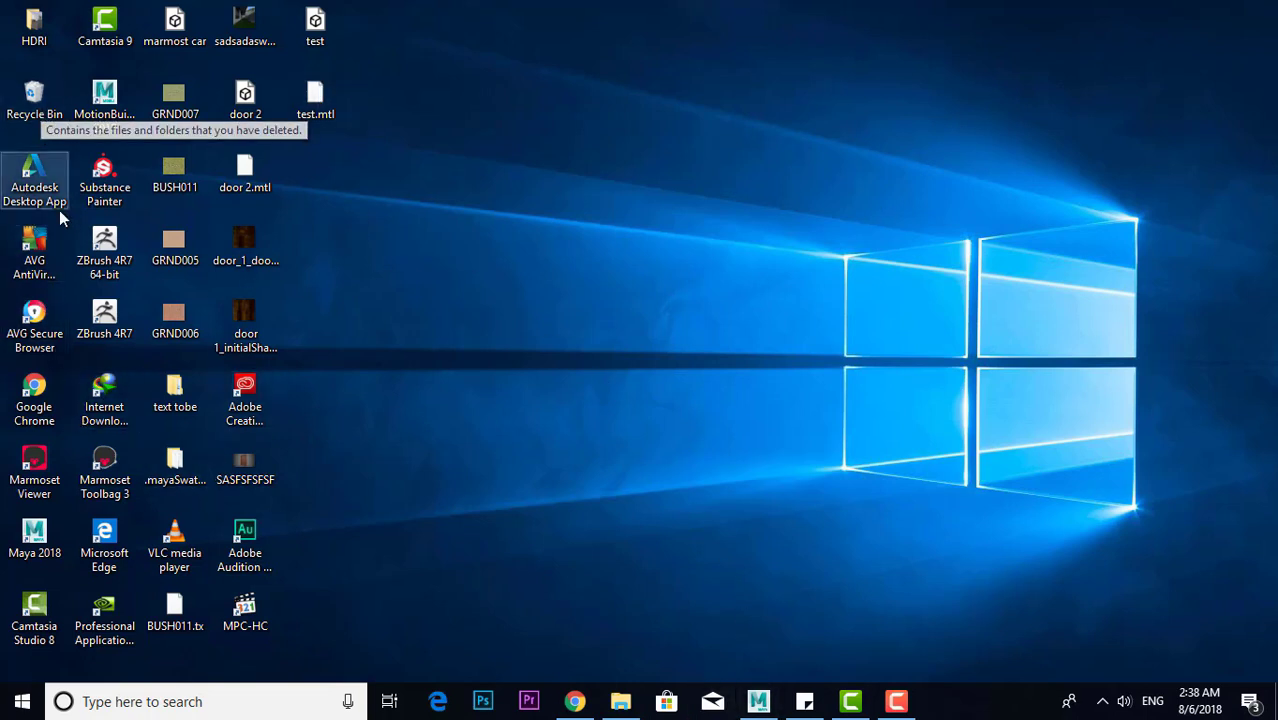
# Relaunch Substance Painter, allowing it to run, declining the update and closing Welcome
pyautogui.doubleClick(104, 172)
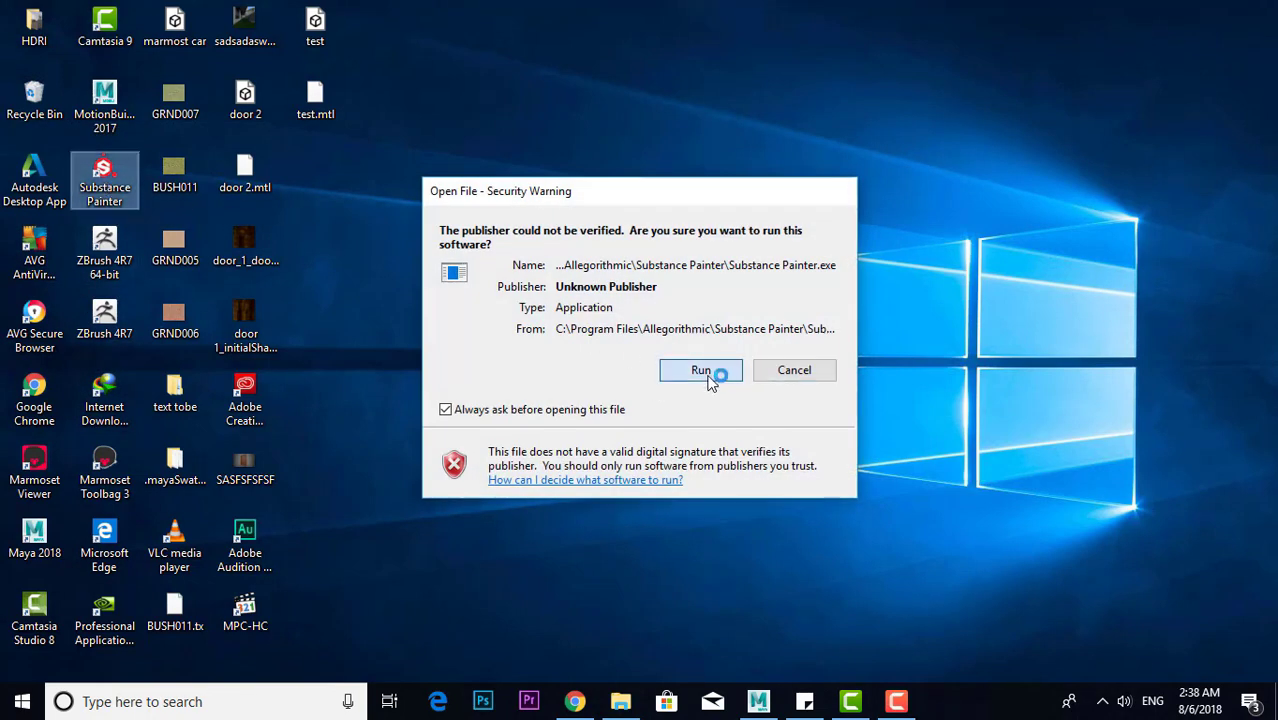
pyautogui.click(706, 371)
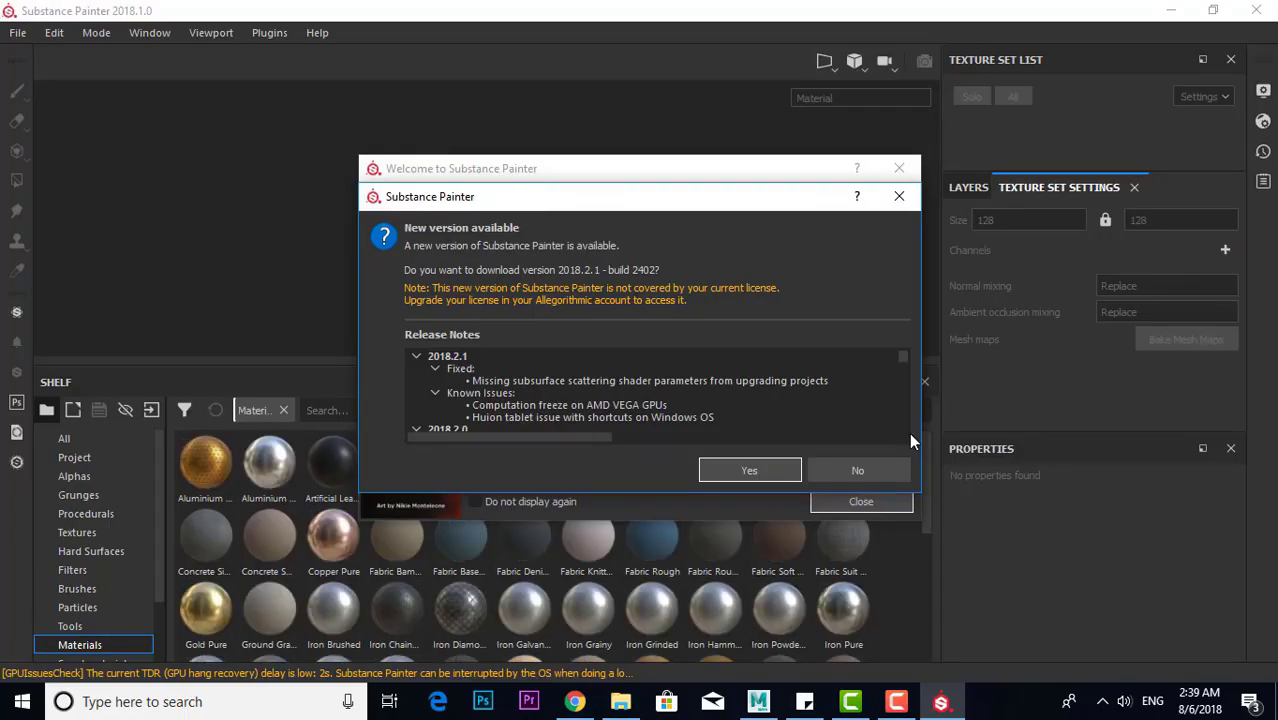
pyautogui.click(888, 468)
pyautogui.click(898, 170)
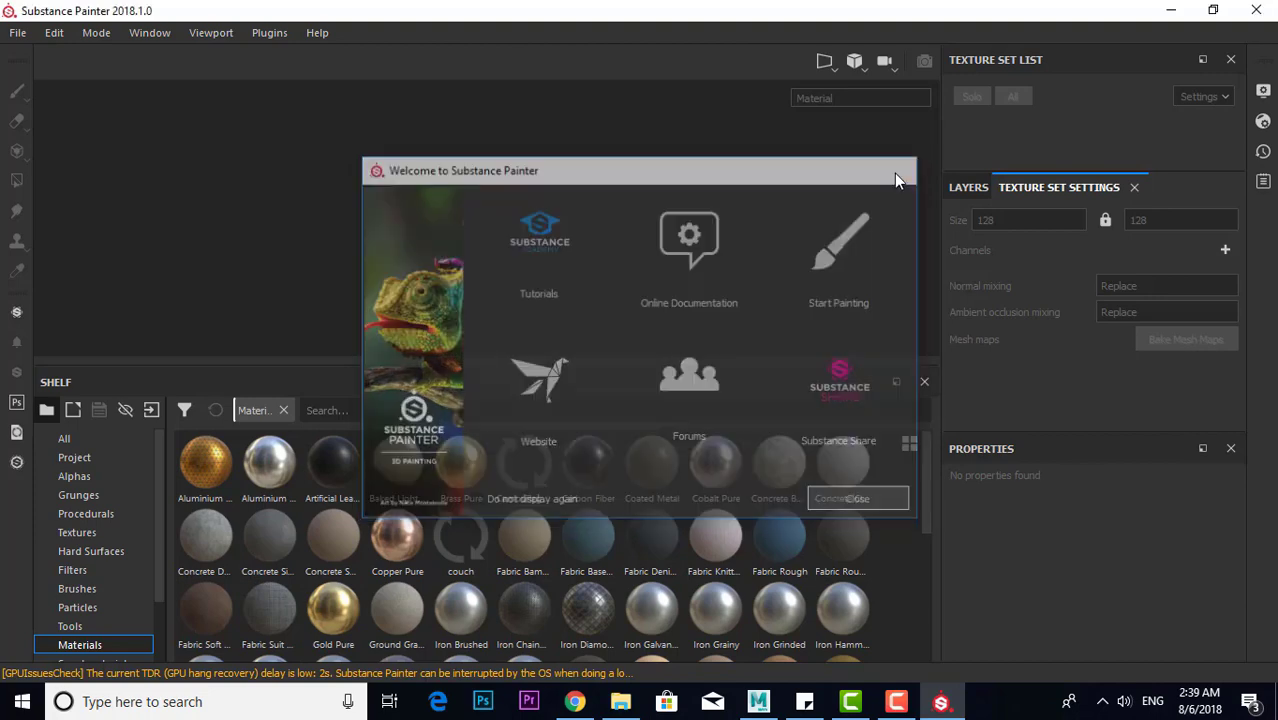
# Scroll the Materials shelf to confirm couch and PeeledPaintMetal, then return to Explorer
pyautogui.scroll(-4, 569, 474)
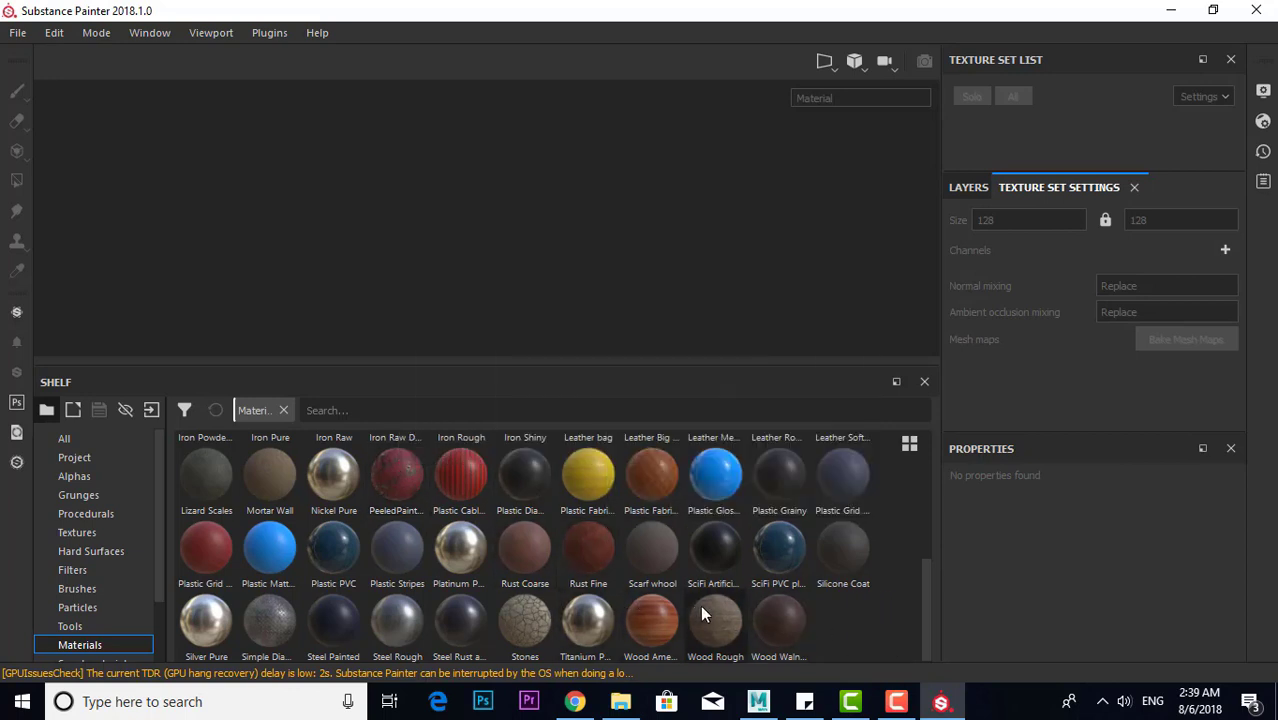
pyautogui.scroll(3, 775, 559)
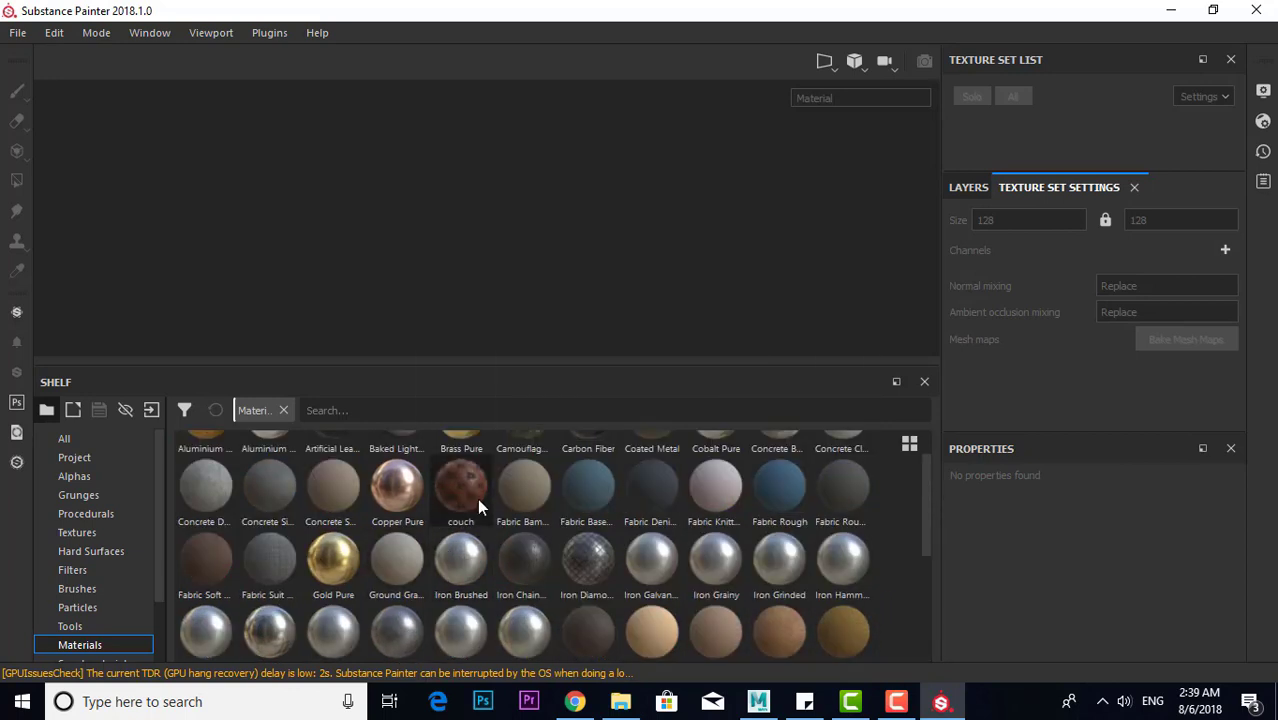
pyautogui.scroll(1, 672, 540)
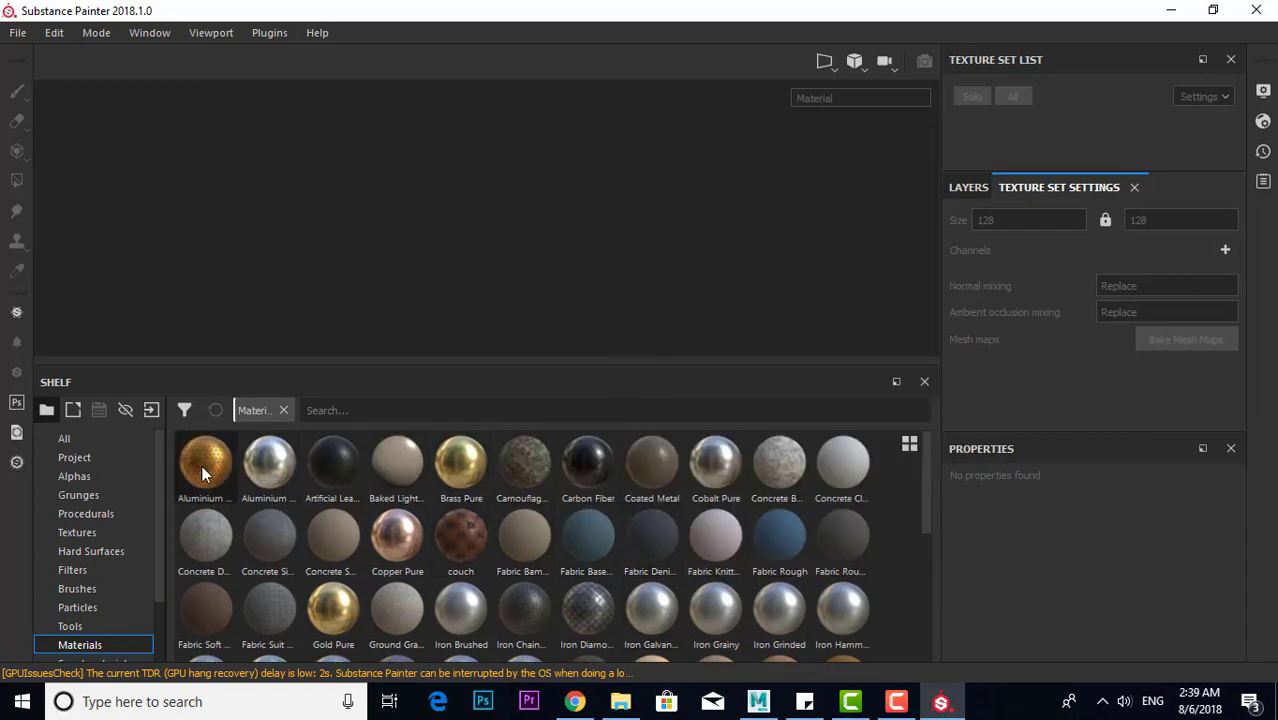
pyautogui.hotkey('alt', 'Tab')
# Reopen Allegorithmic\Substance Painter\shelf\materials, then show Painter's Smart materials including Acajou
pyautogui.click(620, 245)
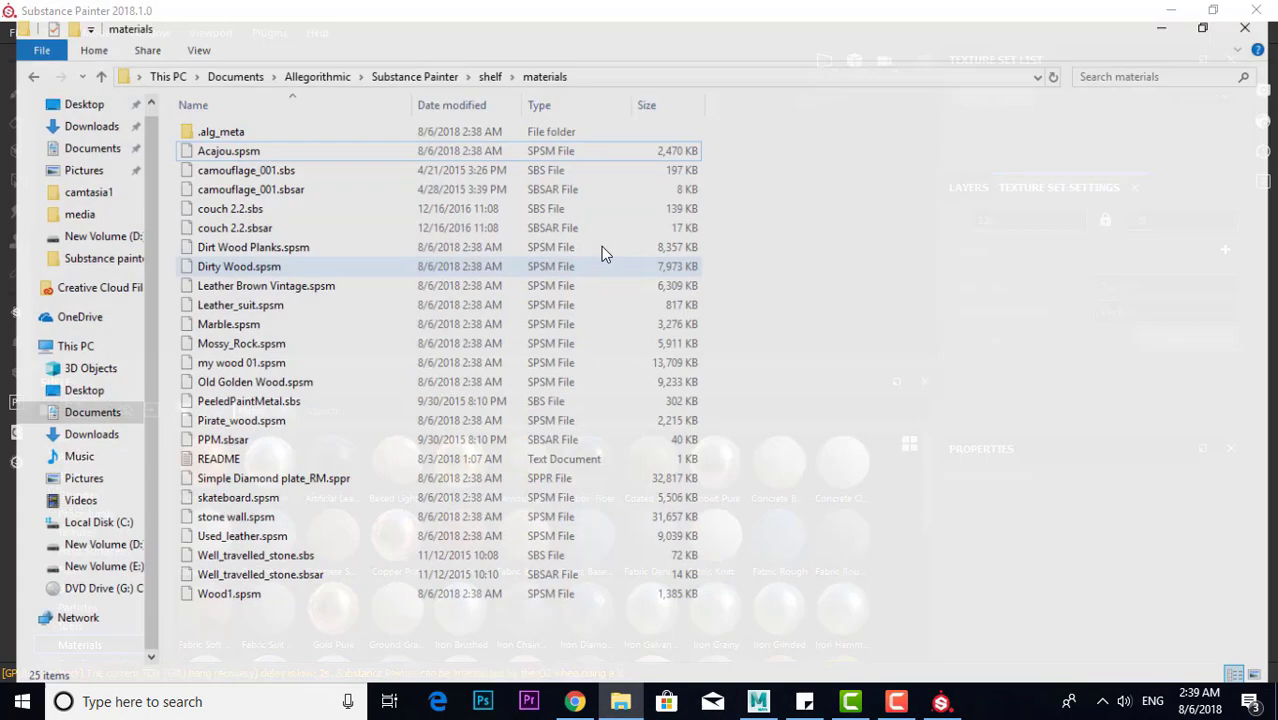
pyautogui.hotkey('alt', 'Up')
pyautogui.hotkey('alt', 'Up')
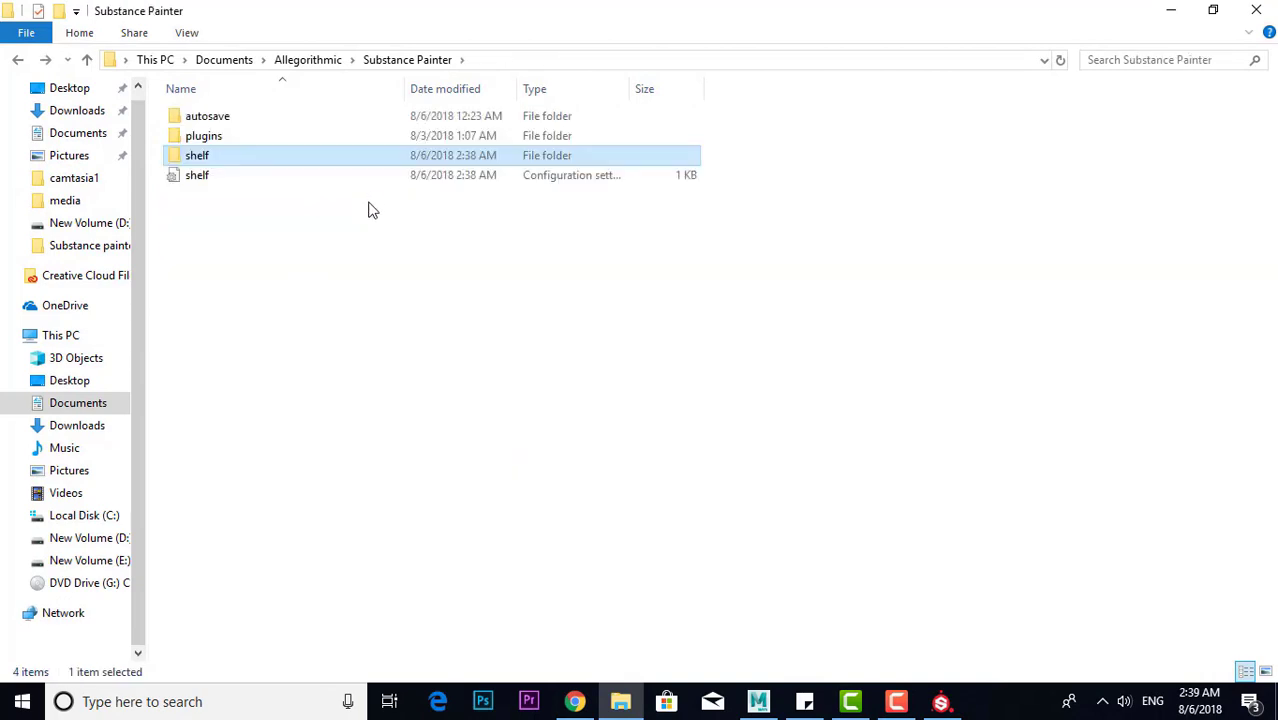
pyautogui.hotkey('alt', 'Up')
pyautogui.hotkey('alt', 'Up')
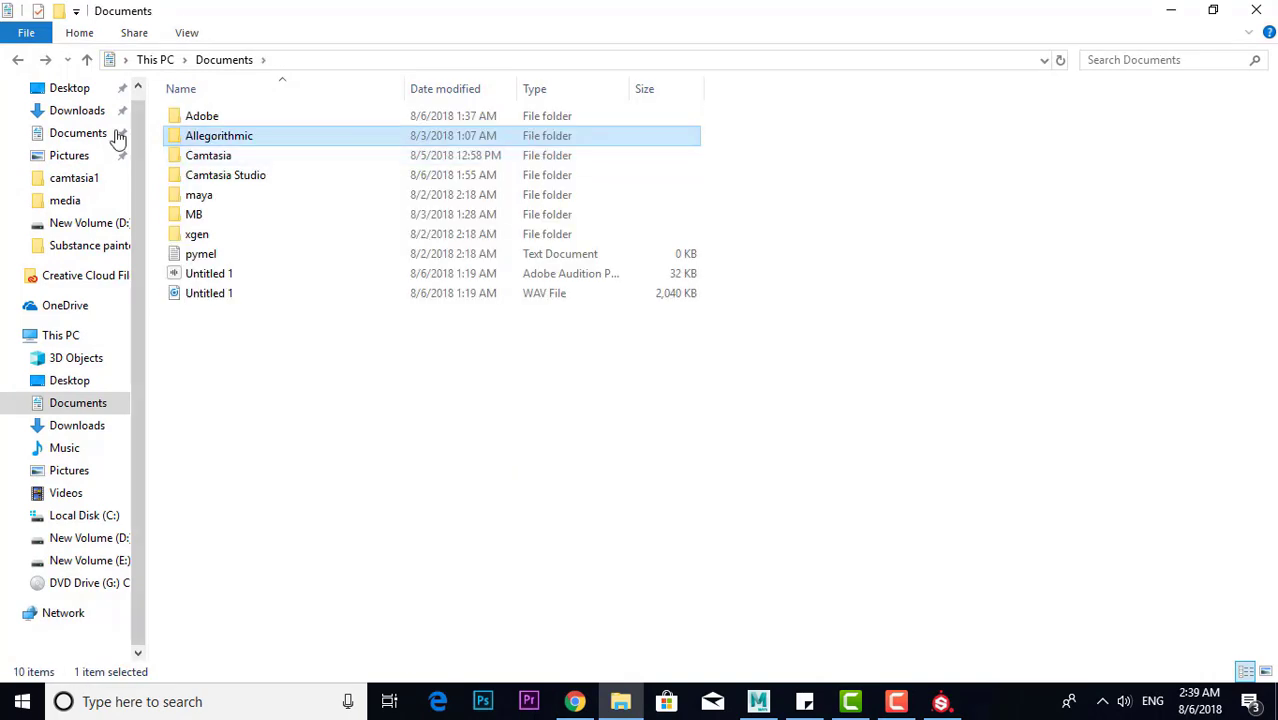
pyautogui.doubleClick(269, 135)
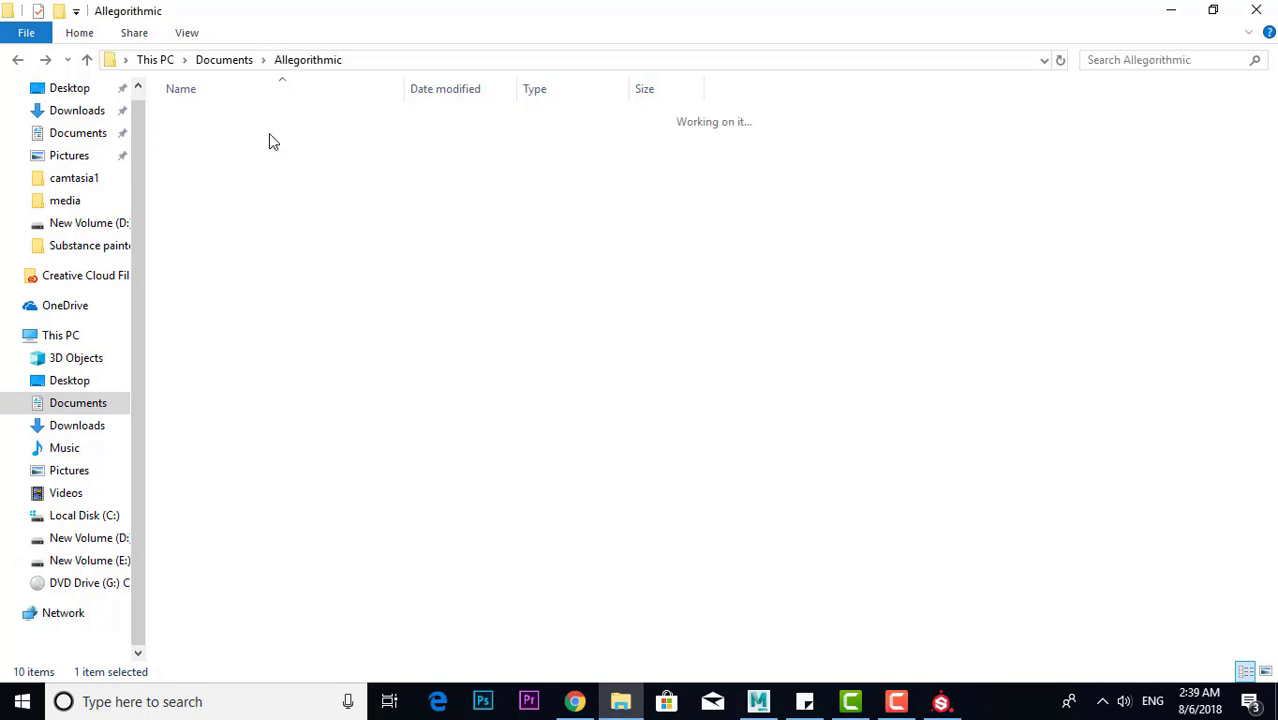
pyautogui.doubleClick(258, 118)
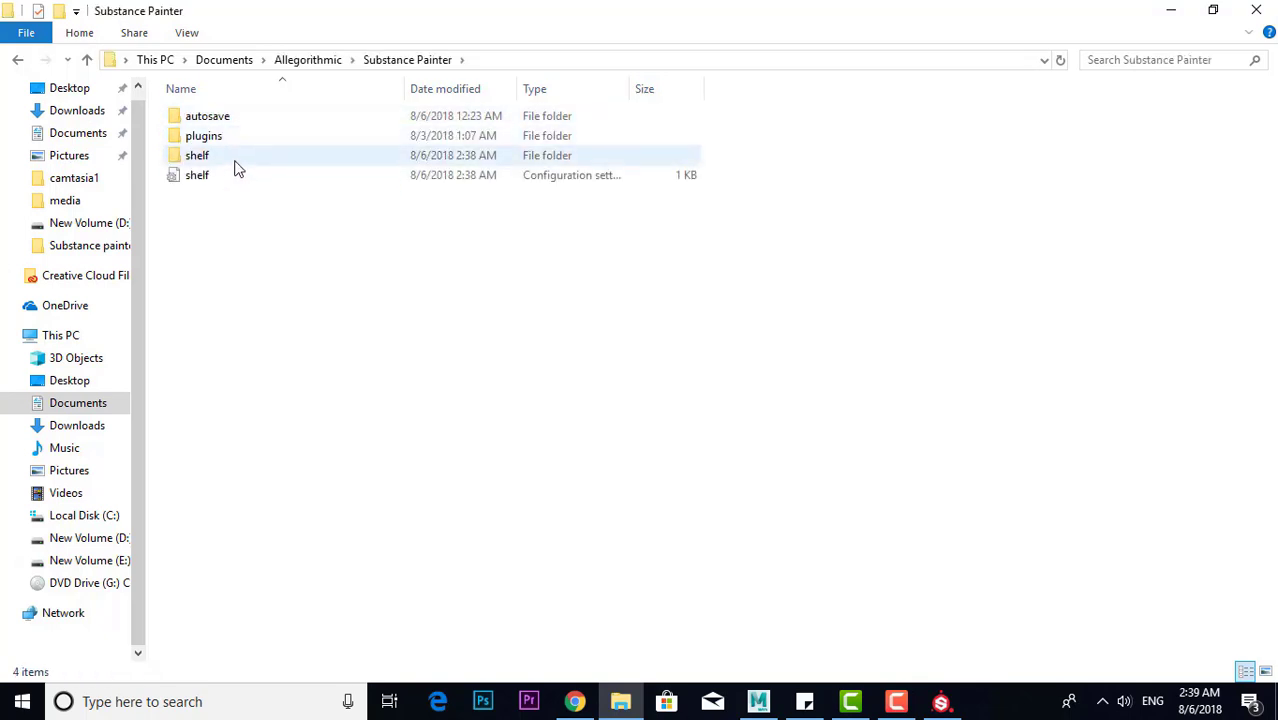
pyautogui.doubleClick(237, 160)
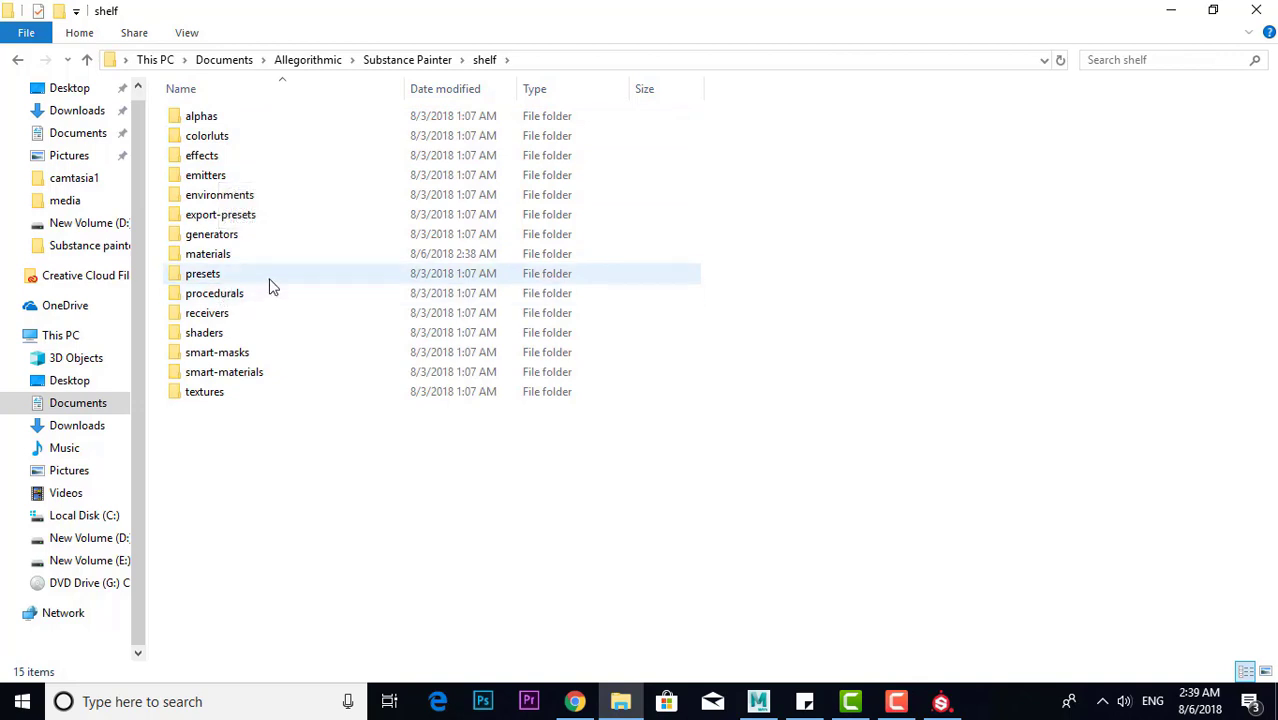
pyautogui.doubleClick(220, 253)
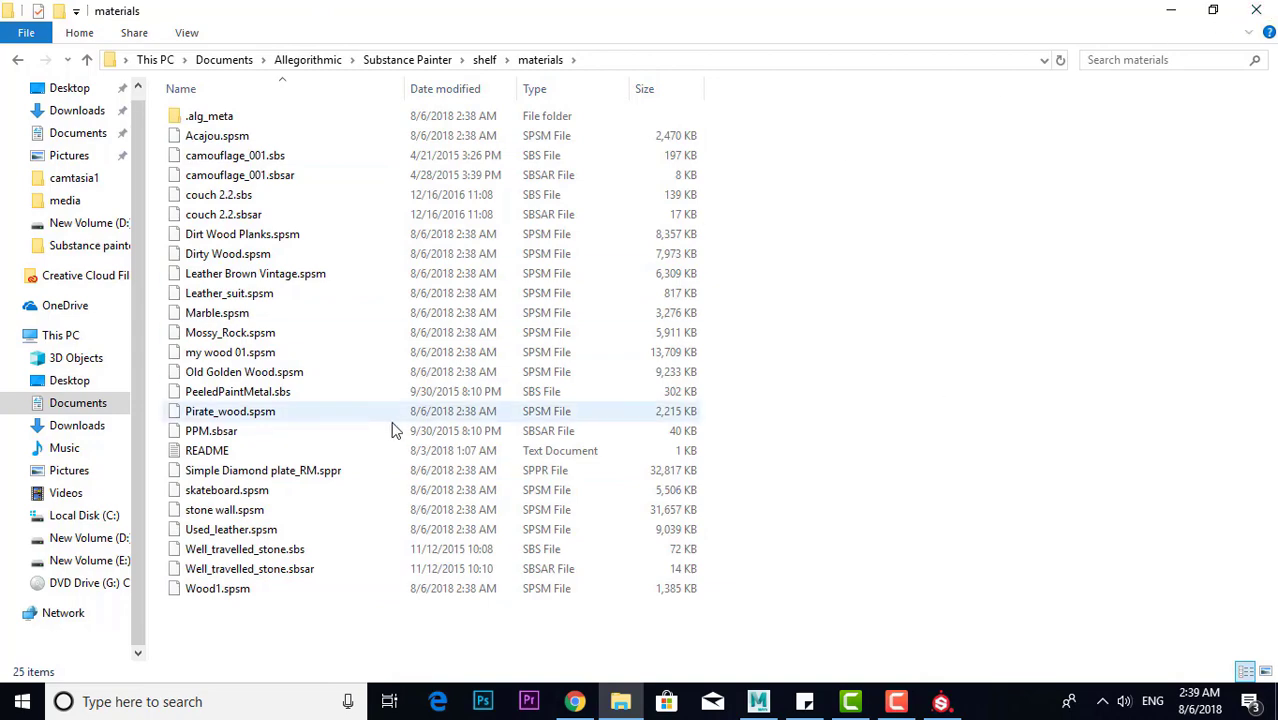
pyautogui.scroll(-2, 140, 603)
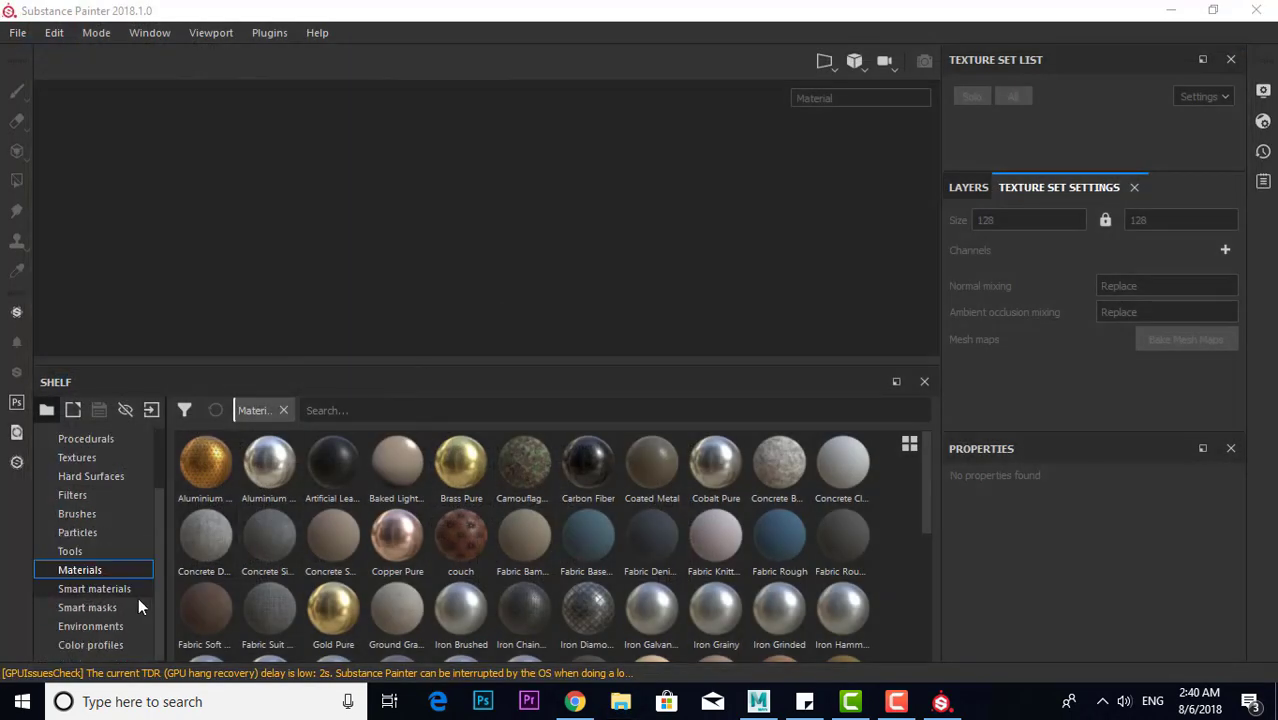
pyautogui.click(139, 586)
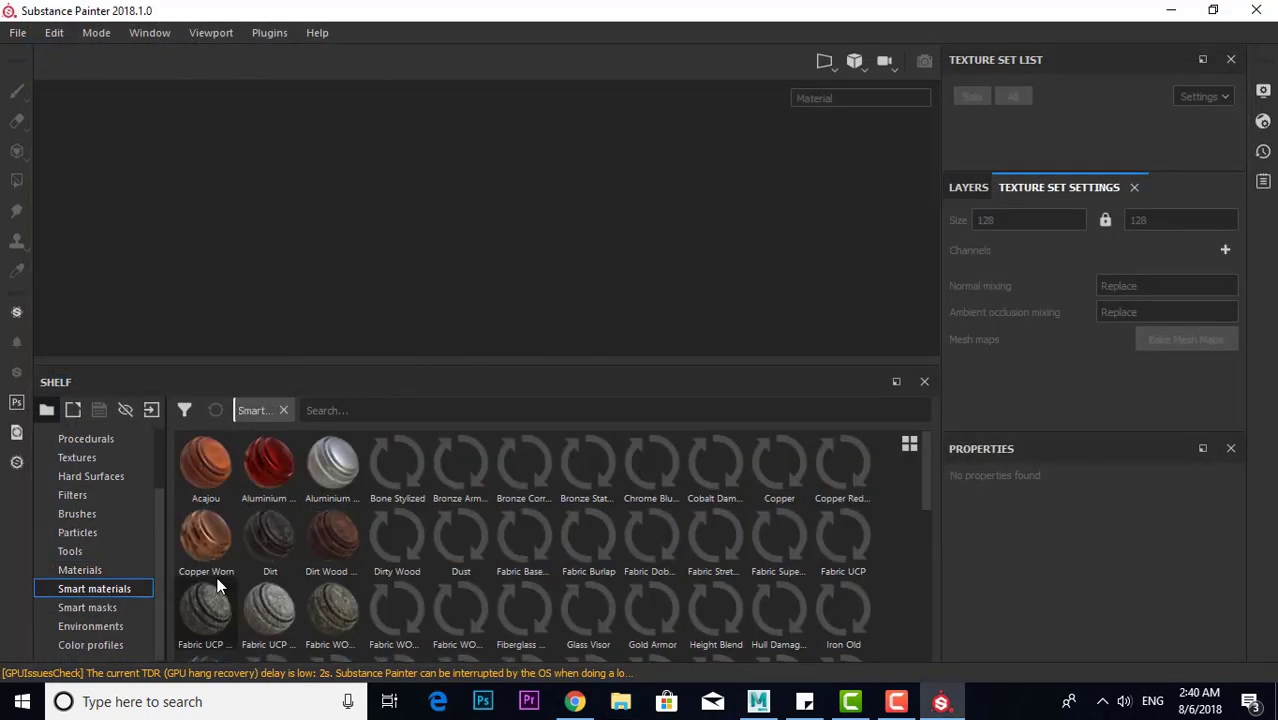
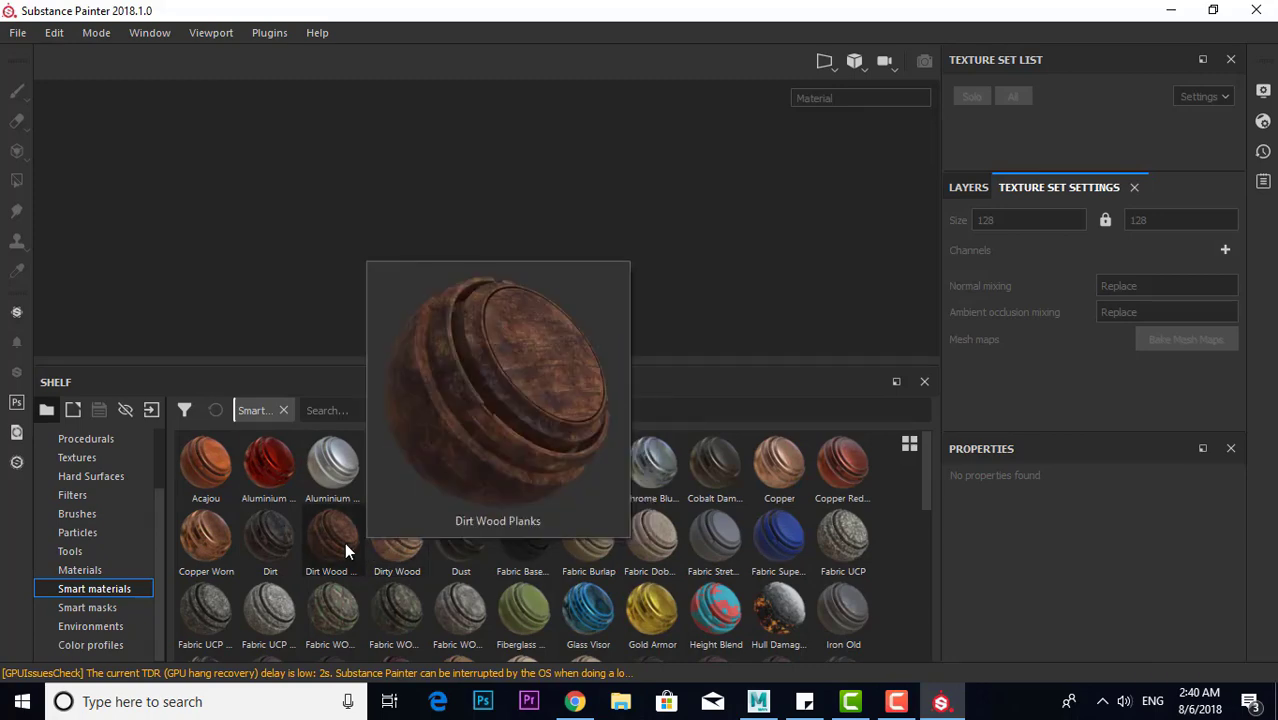
# Scroll through the Smart materials and enlarge the shelf to show more rows
pyautogui.scroll(-5, 915, 546)
pyautogui.scroll(-3, 918, 556)
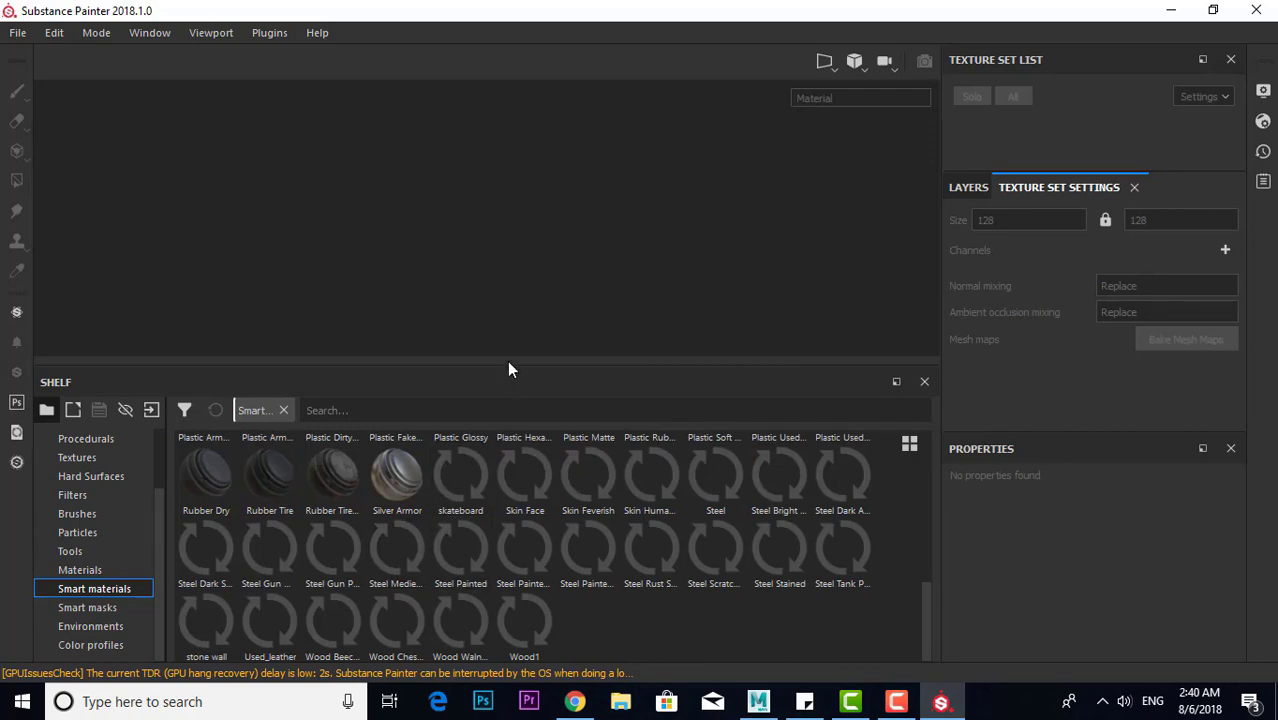
pyautogui.moveTo(507, 366); pyautogui.dragTo(482, 35)
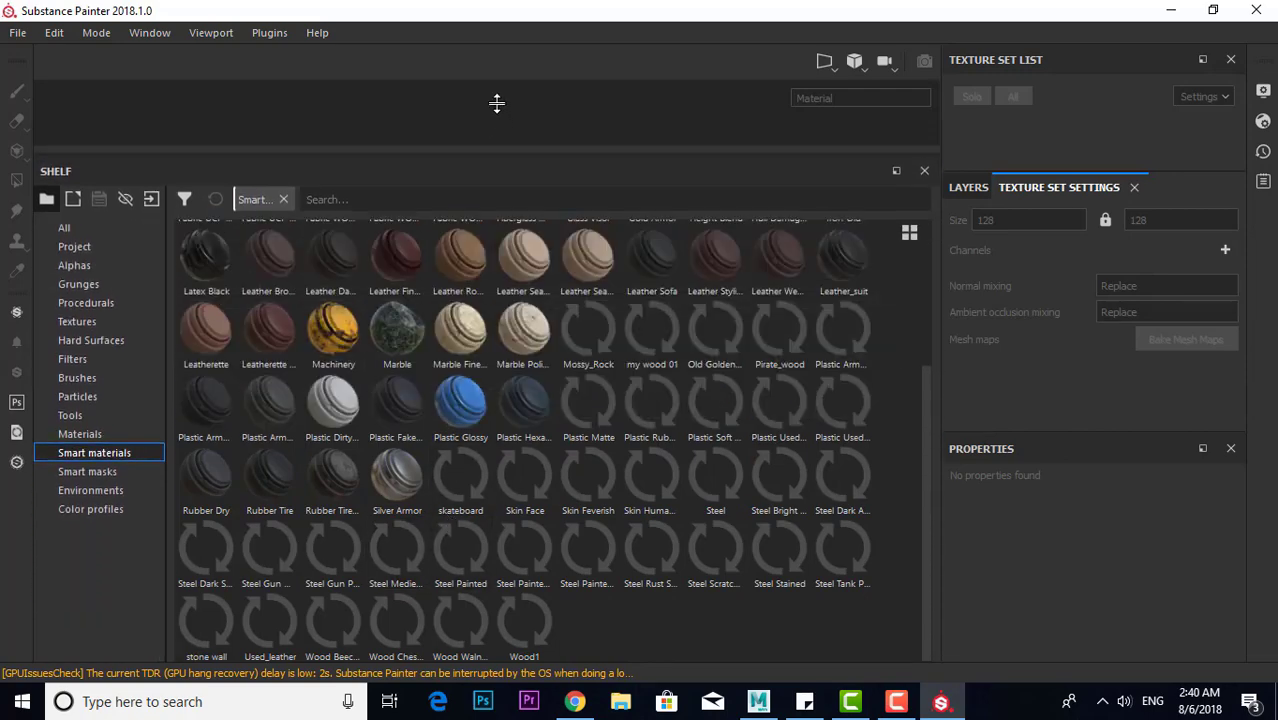
pyautogui.scroll(2, 535, 345)
pyautogui.scroll(-2, 535, 345)
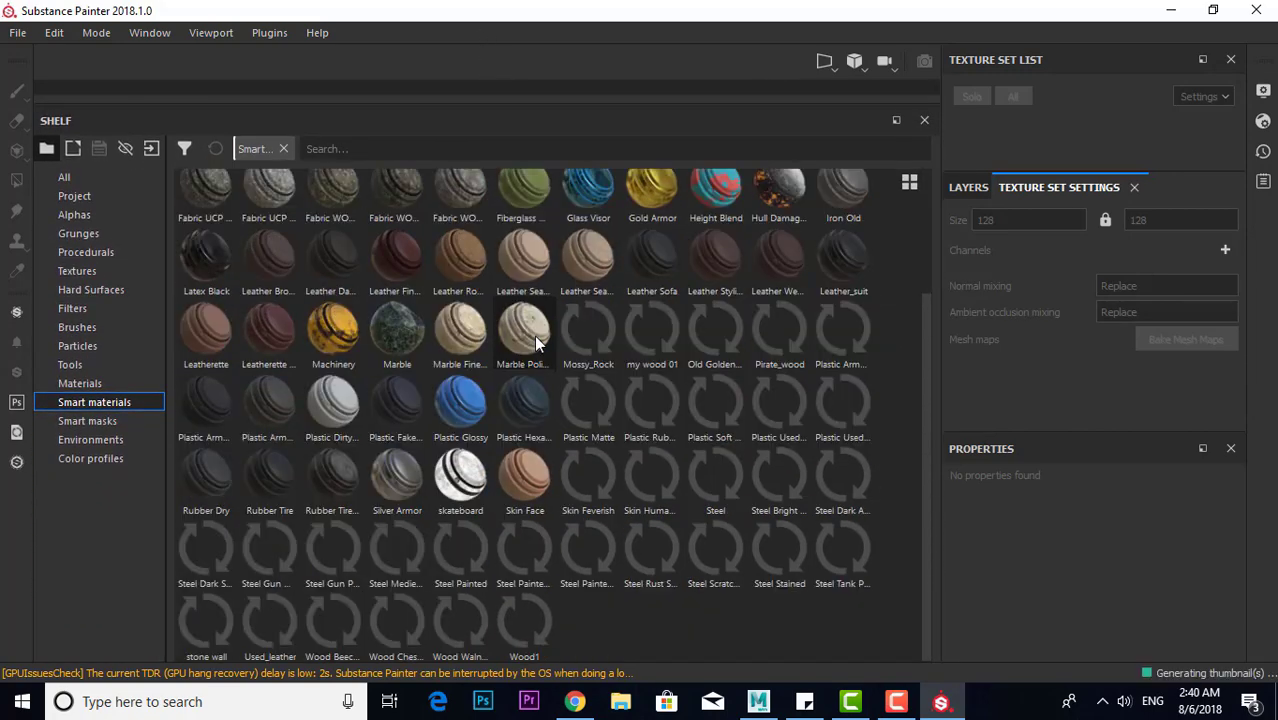
pyautogui.scroll(2, 534, 335)
pyautogui.scroll(-2, 534, 335)
# Show the Materials category and shrink the shelf to give the viewport more room
pyautogui.click(100, 384)
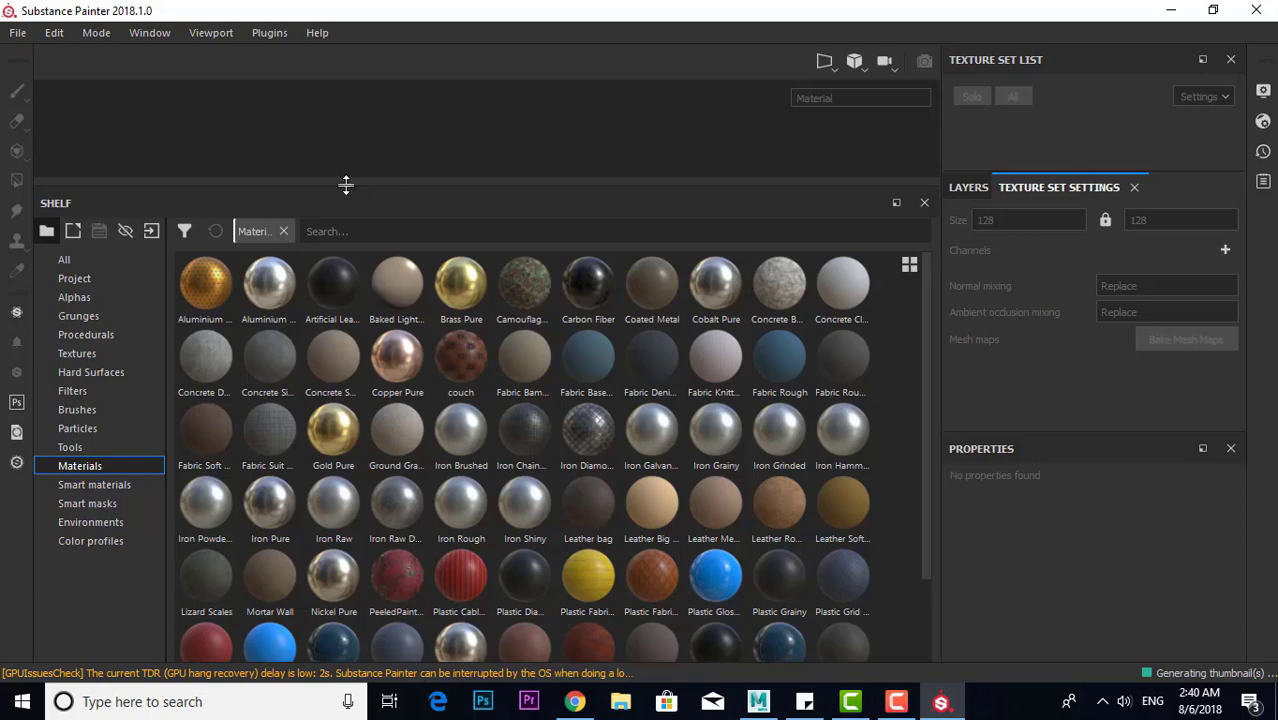
pyautogui.moveTo(345, 183)
pyautogui.mouseDown()
pyautogui.moveTo(345, 460)
pyautogui.moveTo(350, 380)
pyautogui.mouseUp()
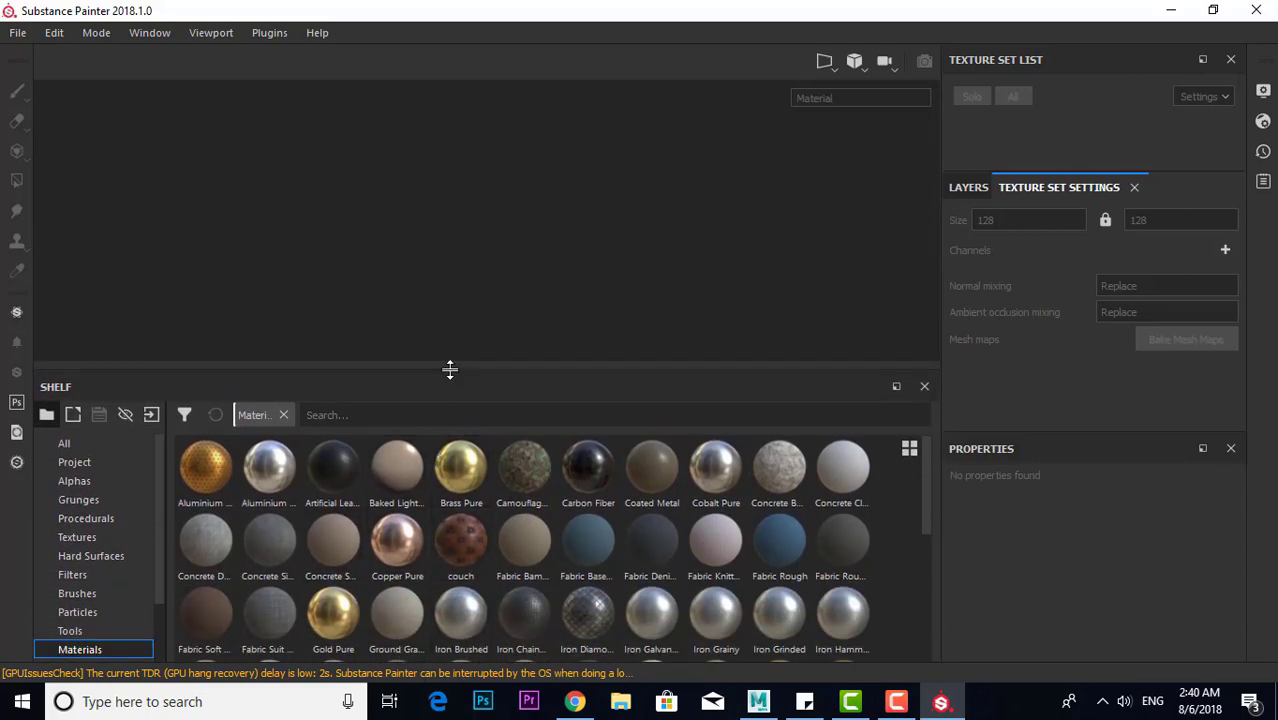
pyautogui.moveTo(450, 370); pyautogui.dragTo(454, 422)
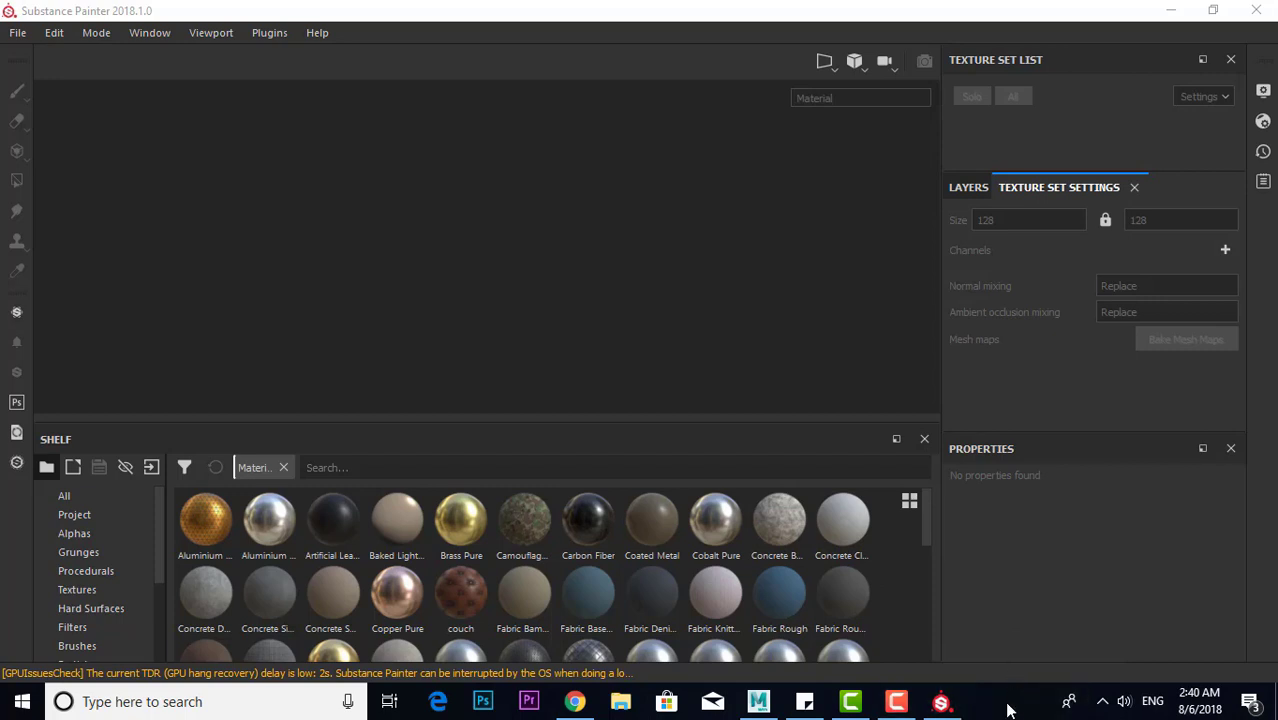
# Minimize Painter and briefly preview the GRND005 image on the desktop
pyautogui.click(1190, 8)
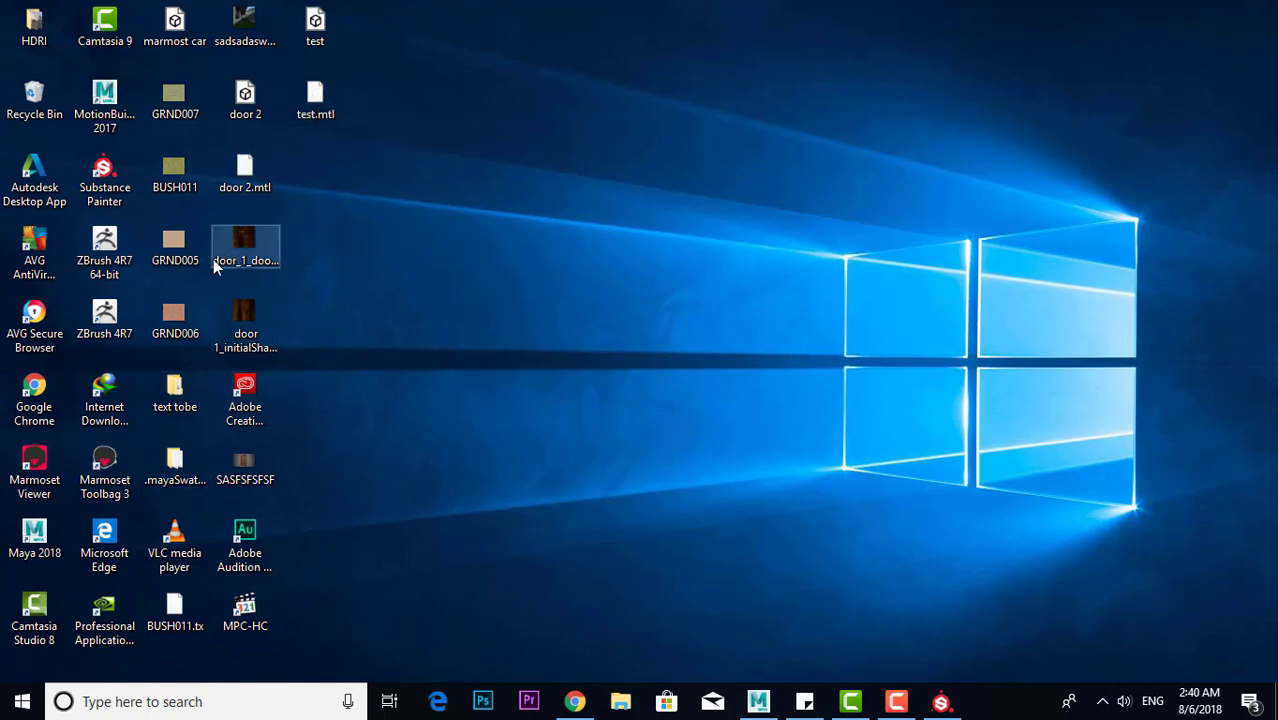
pyautogui.doubleClick(183, 243)
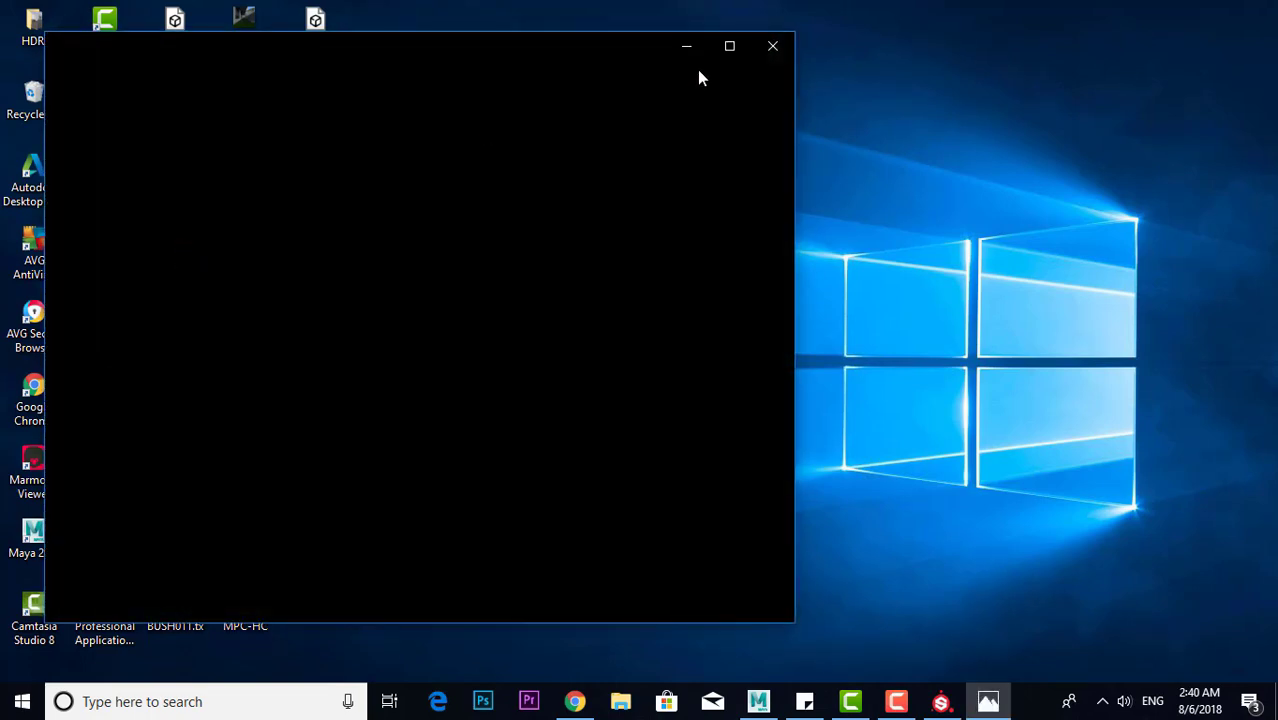
pyautogui.click(770, 48)
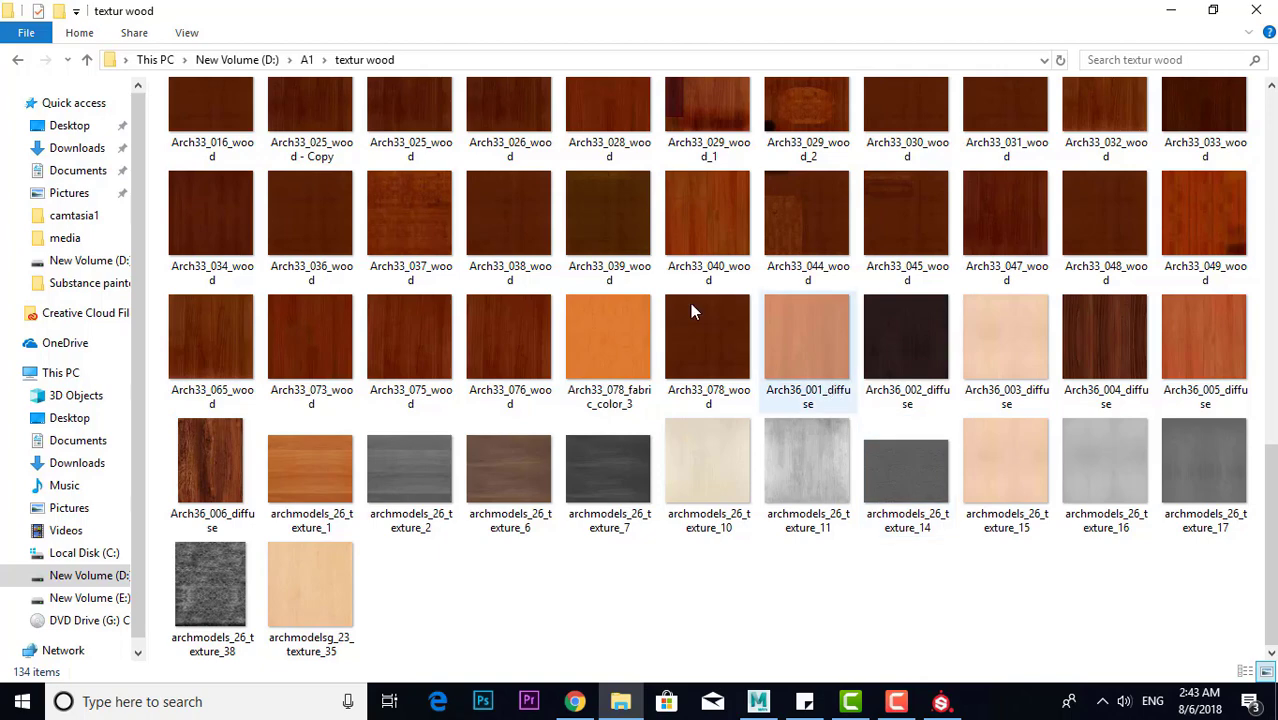
# Go up to the A1 folder, reopen textur wood and select Arch31_008_bark
pyautogui.scroll(3, 1105, 393)
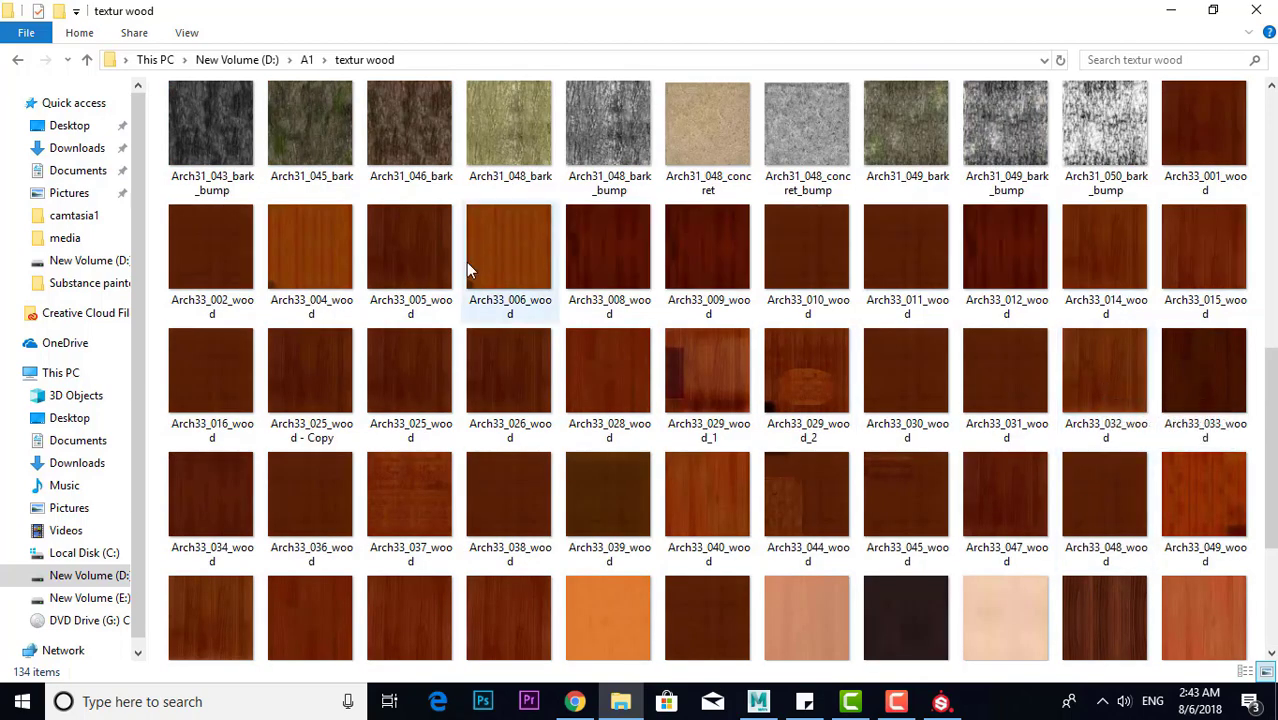
pyautogui.scroll(10, 515, 344)
pyautogui.hotkey('alt', 'Up')
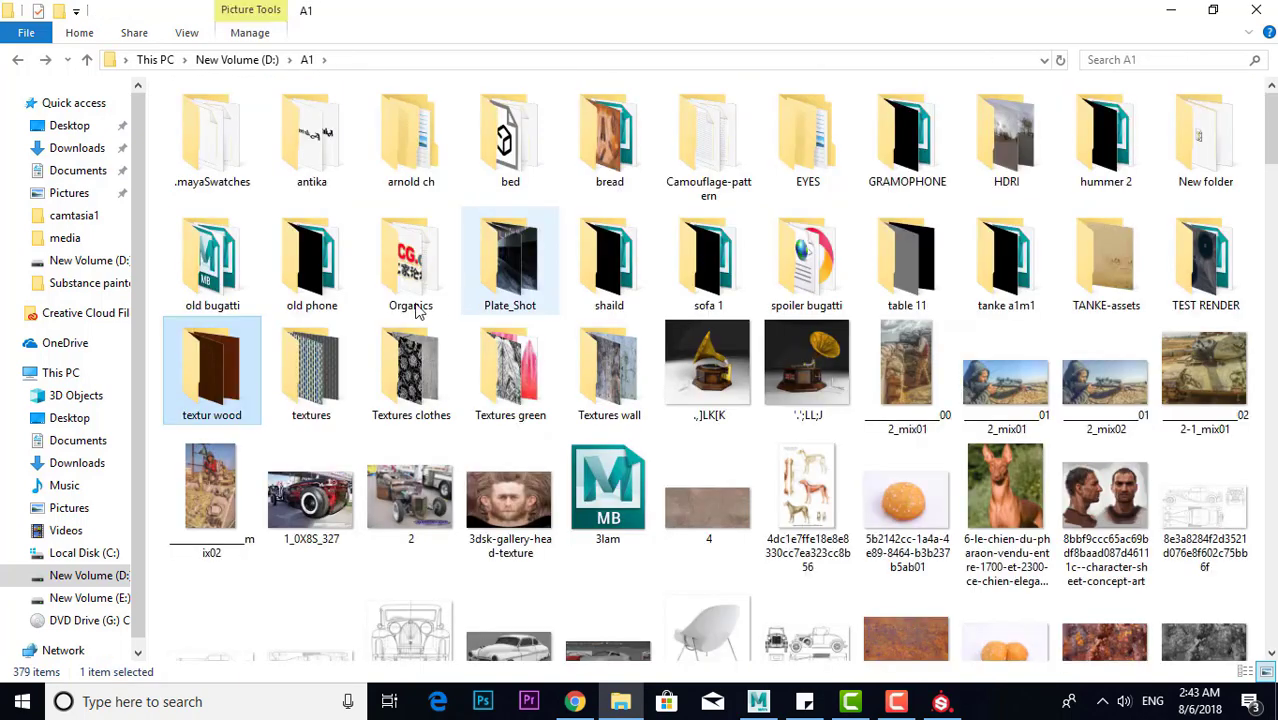
pyautogui.doubleClick(221, 390)
pyautogui.click(250, 390)
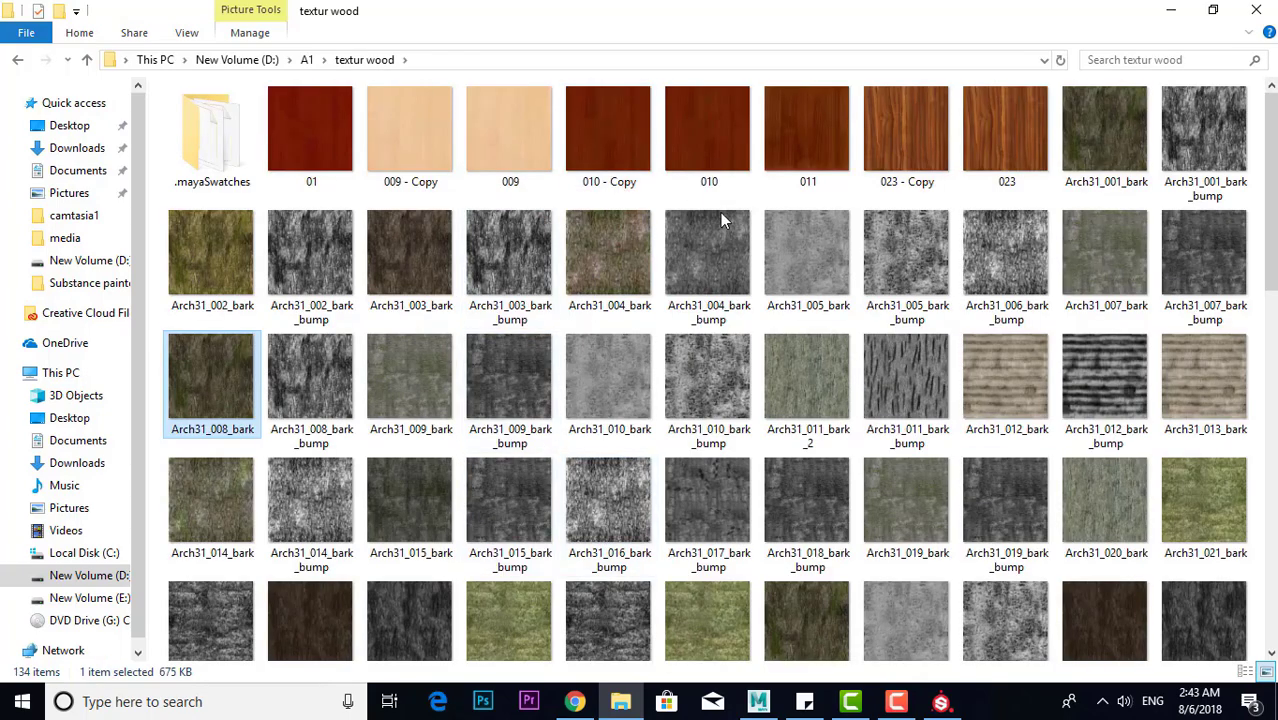
pyautogui.scroll(-10, 720, 212)
# Preview Arch33_076_wood full size and step through the next four textures
pyautogui.doubleClick(538, 350)
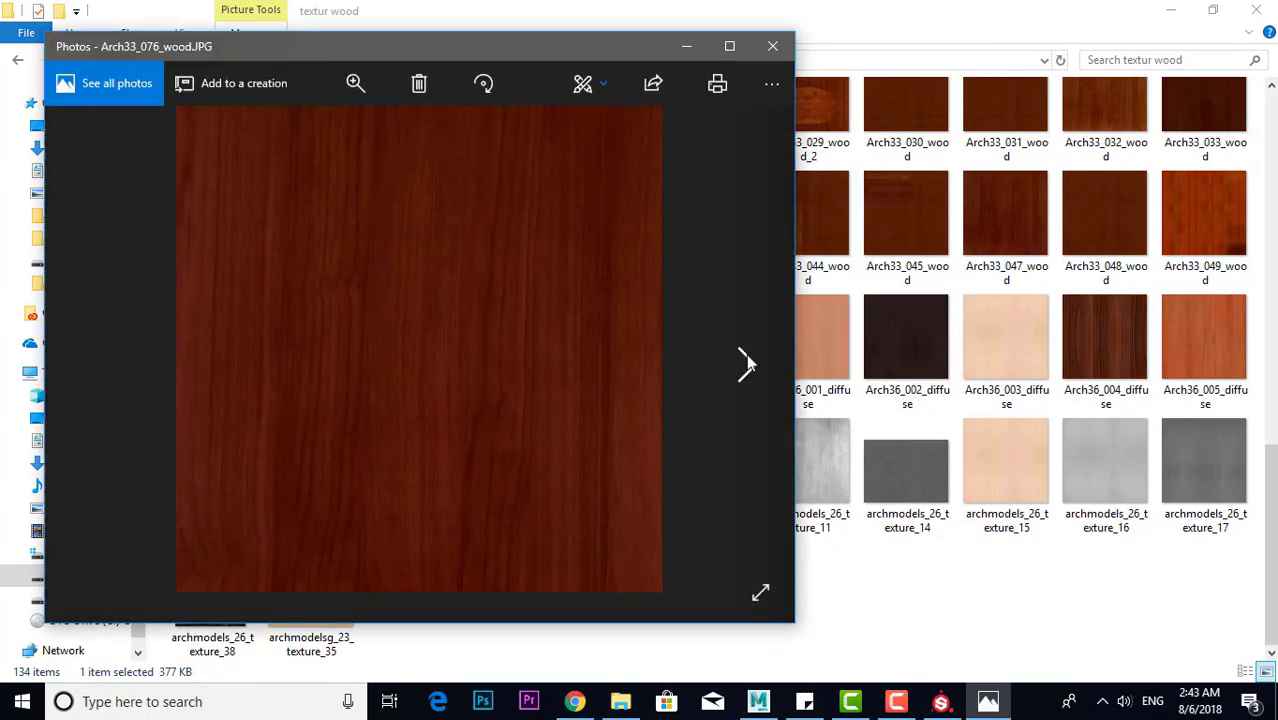
pyautogui.click(746, 363)
pyautogui.click(746, 363)
pyautogui.click(746, 363)
pyautogui.click(746, 363)
pyautogui.click(746, 363)
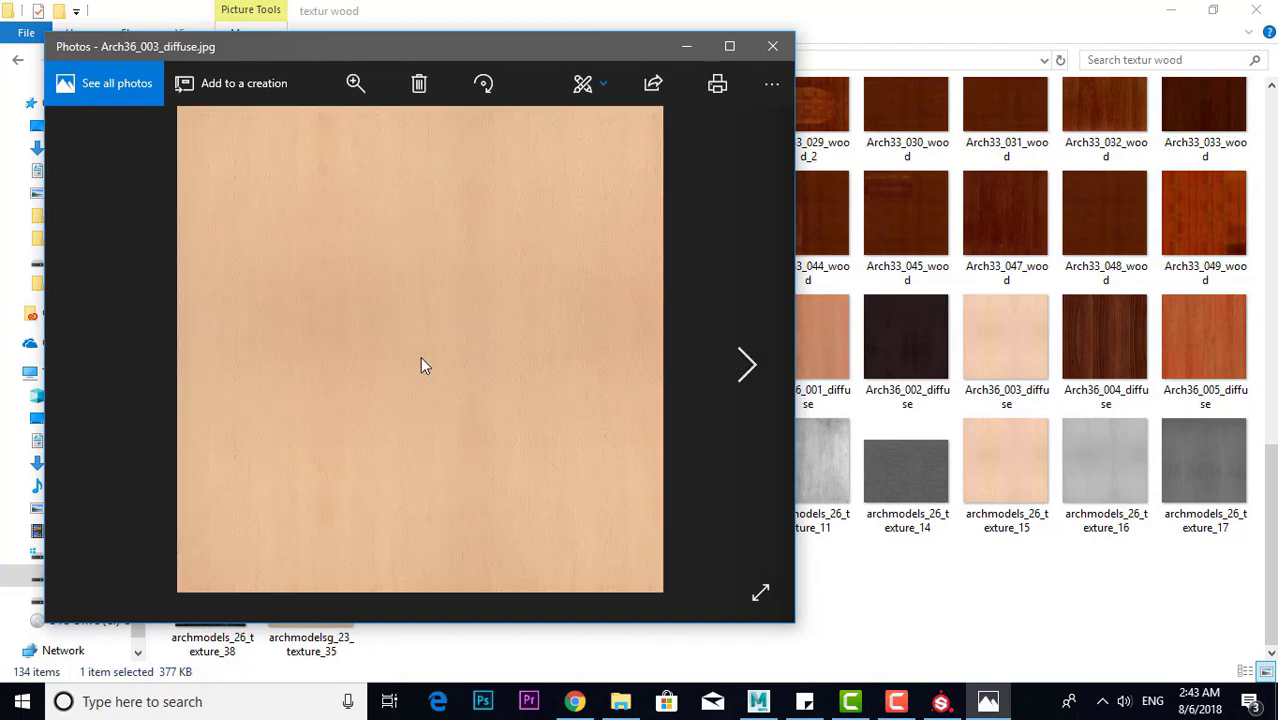
pyautogui.click(784, 44)
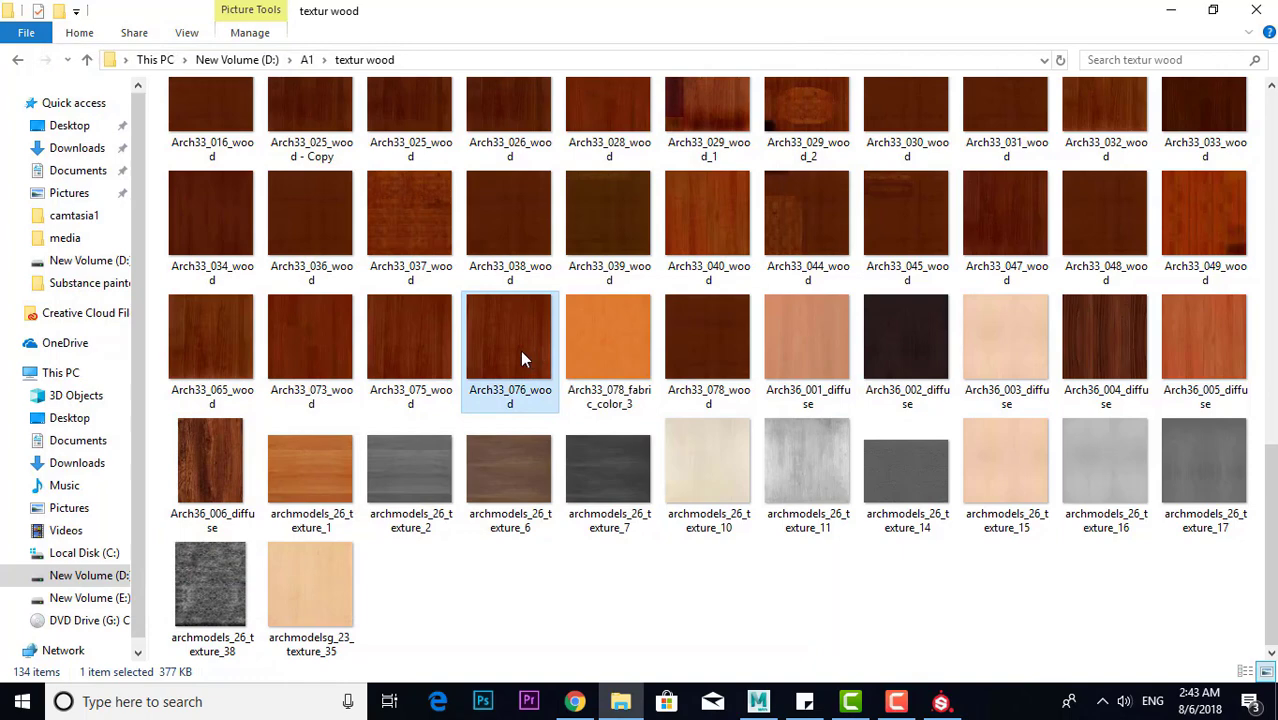
# Ctrl-select Arch36_001_diffuse, Arch36_003_diffuse and six more wood textures
pyautogui.scroll(5, 819, 307)
pyautogui.scroll(-5, 825, 308)
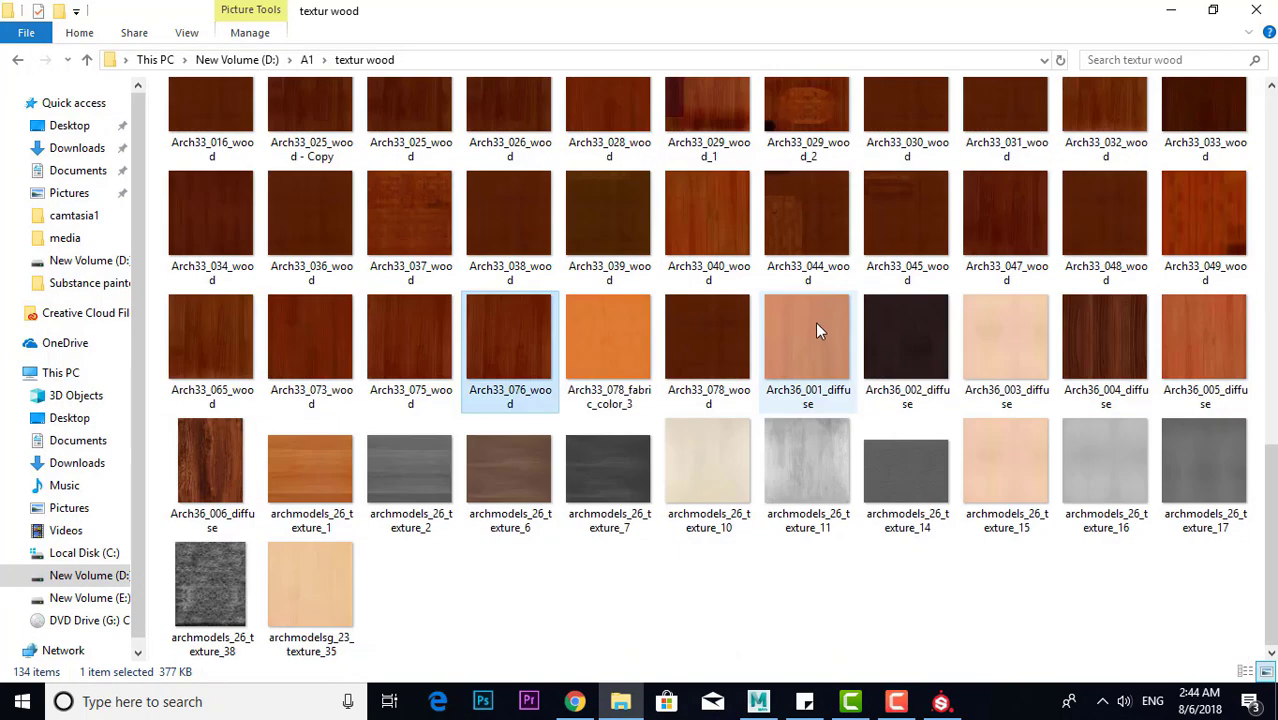
pyautogui.keyDown('ctrl'); pyautogui.click(810, 346); pyautogui.keyUp('ctrl')
pyautogui.keyDown('ctrl'); pyautogui.click(985, 330); pyautogui.keyUp('ctrl')
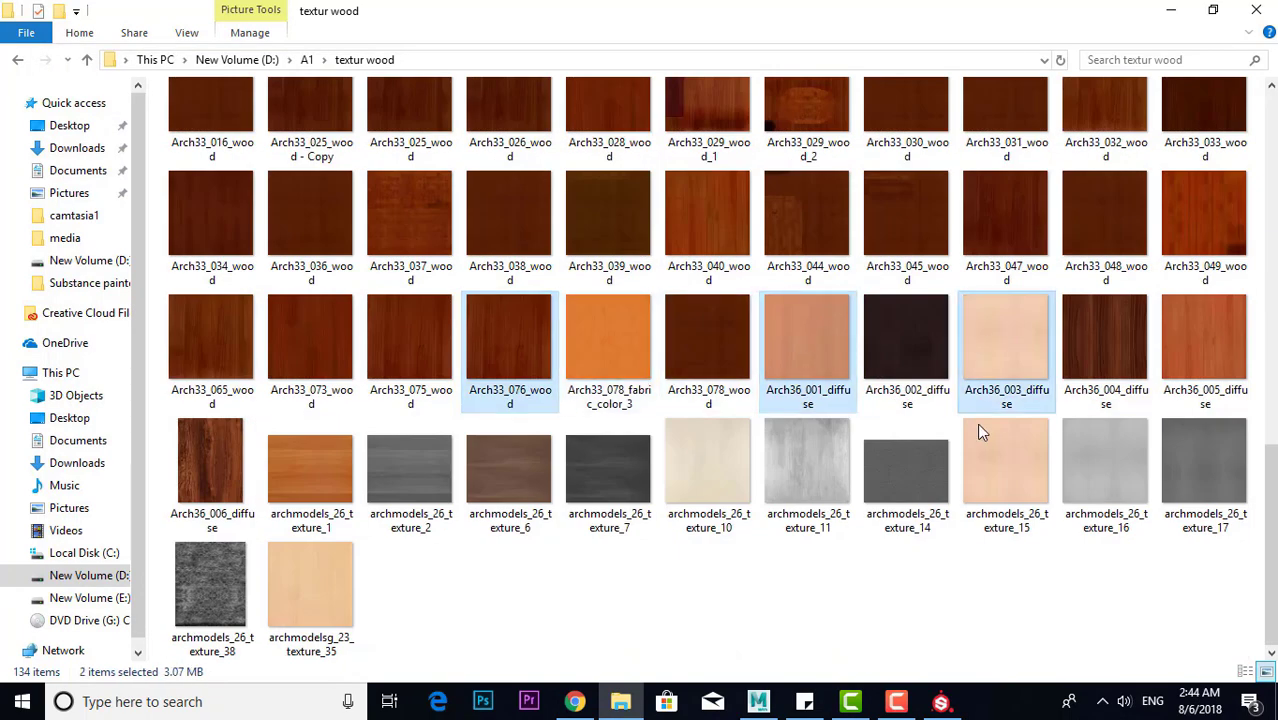
pyautogui.keyDown('ctrl'); pyautogui.click(980, 440); pyautogui.keyUp('ctrl')
pyautogui.keyDown('ctrl'); pyautogui.click(310, 468); pyautogui.keyUp('ctrl')
pyautogui.keyDown('ctrl'); pyautogui.click(310, 585); pyautogui.keyUp('ctrl')
pyautogui.keyDown('ctrl'); pyautogui.click(210, 460); pyautogui.keyUp('ctrl')
pyautogui.keyDown('ctrl'); pyautogui.click(508, 468); pyautogui.keyUp('ctrl')
pyautogui.keyDown('ctrl'); pyautogui.click(608, 468); pyautogui.keyUp('ctrl')
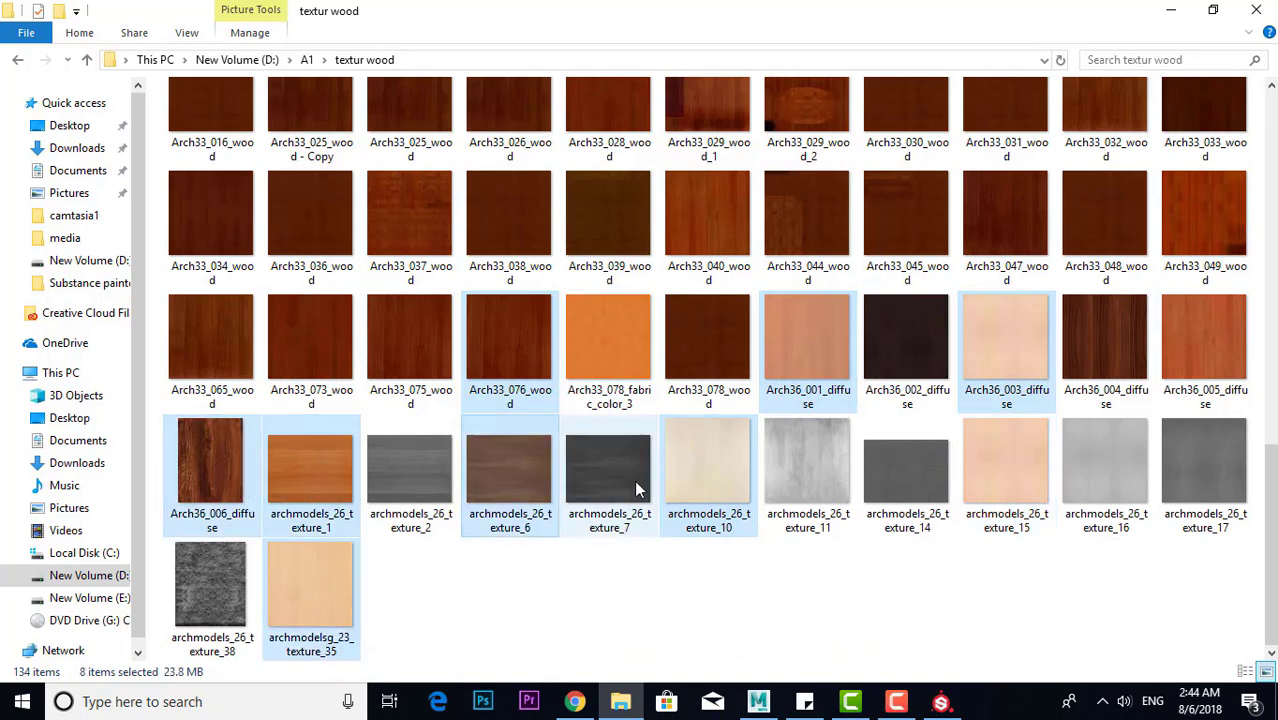
# Add 009 - Copy and 023 to the selection and paste the textures onto the desktop
pyautogui.scroll(10, 806, 392)
pyautogui.keyDown('ctrl'); pyautogui.click(410, 130); pyautogui.keyUp('ctrl')
pyautogui.keyDown('ctrl'); pyautogui.click(1005, 130); pyautogui.keyUp('ctrl')
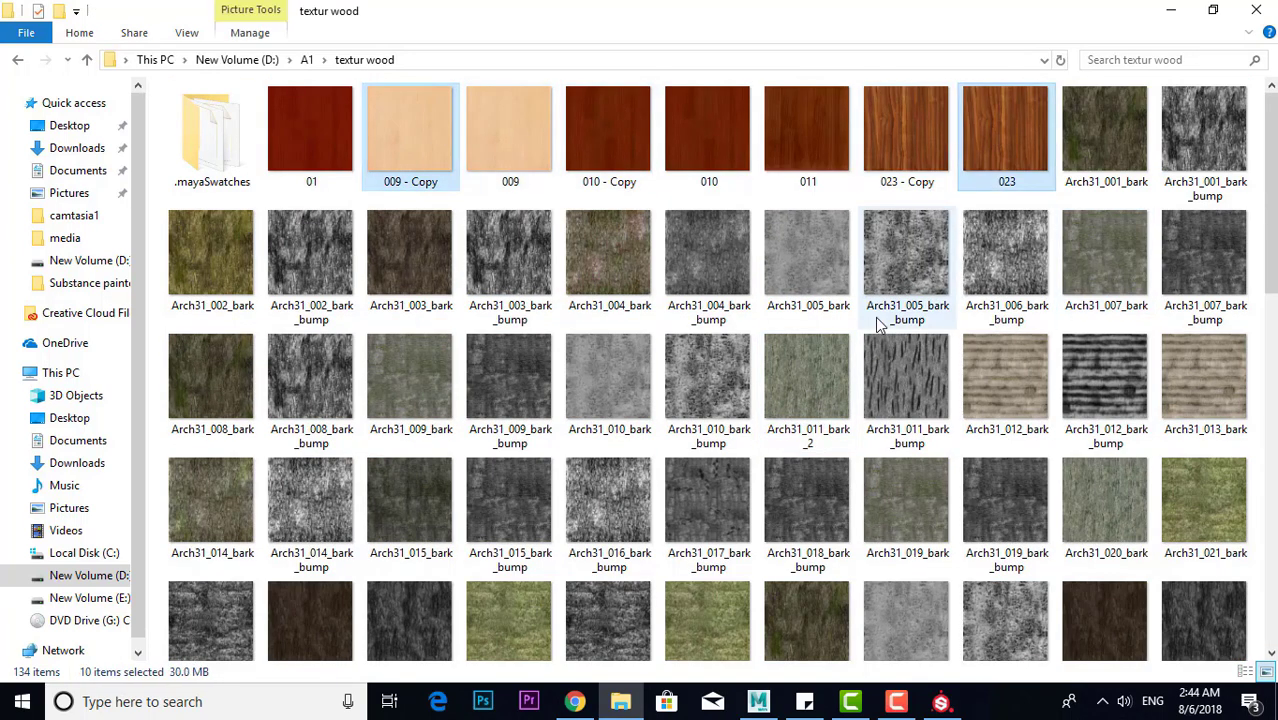
pyautogui.click(1052, 455)
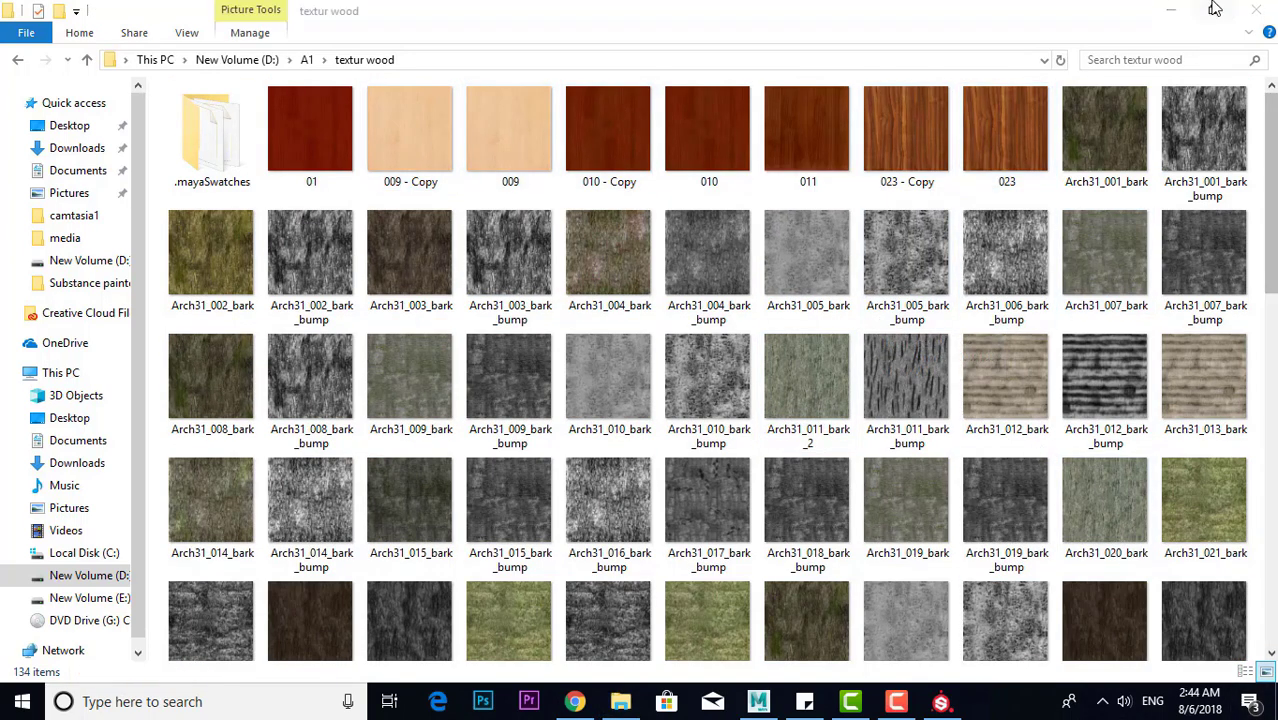
pyautogui.click(1172, 8)
pyautogui.hotkey('ctrl', 'v')
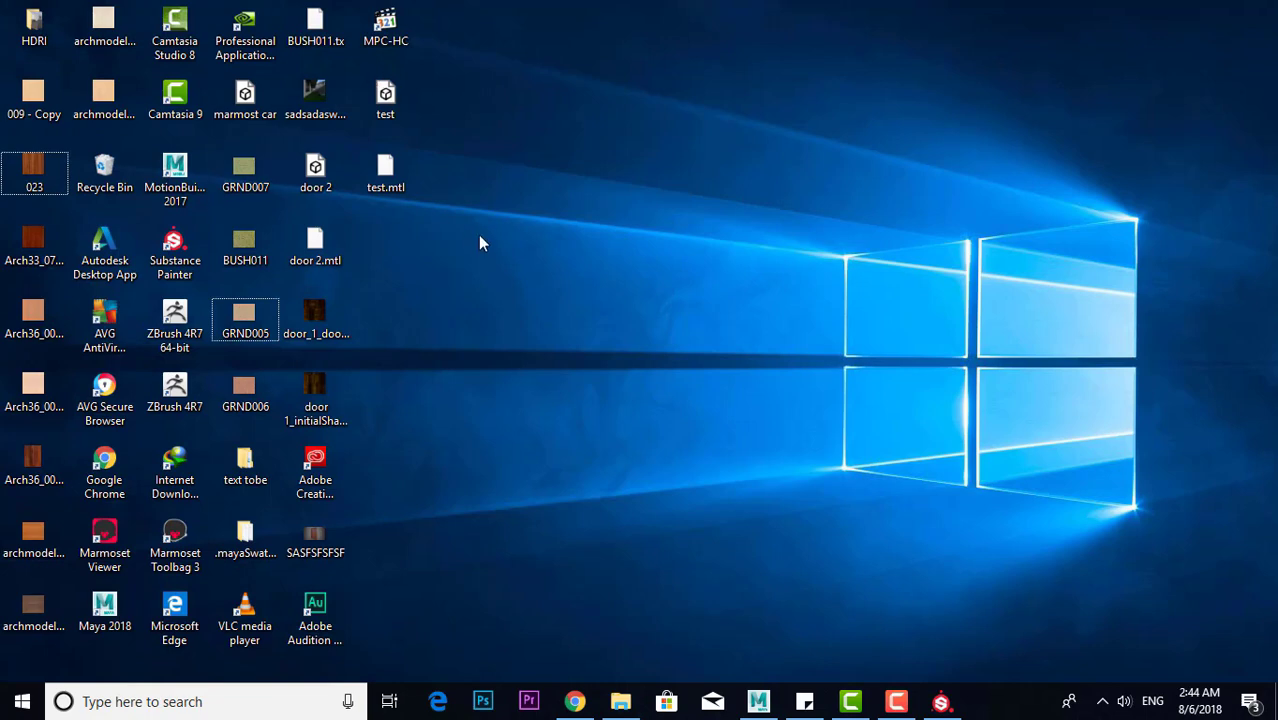
# Start a new Painter project using test.obj as the mesh
pyautogui.click(940, 701)
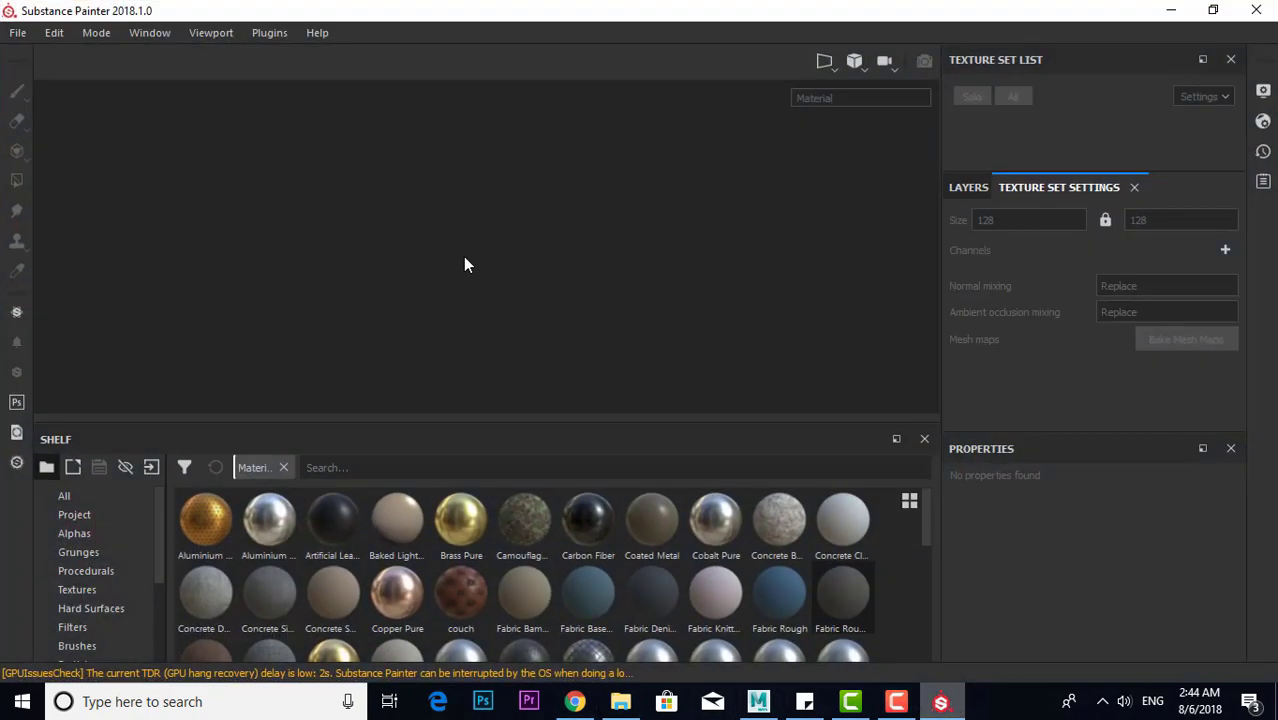
pyautogui.click(12, 34)
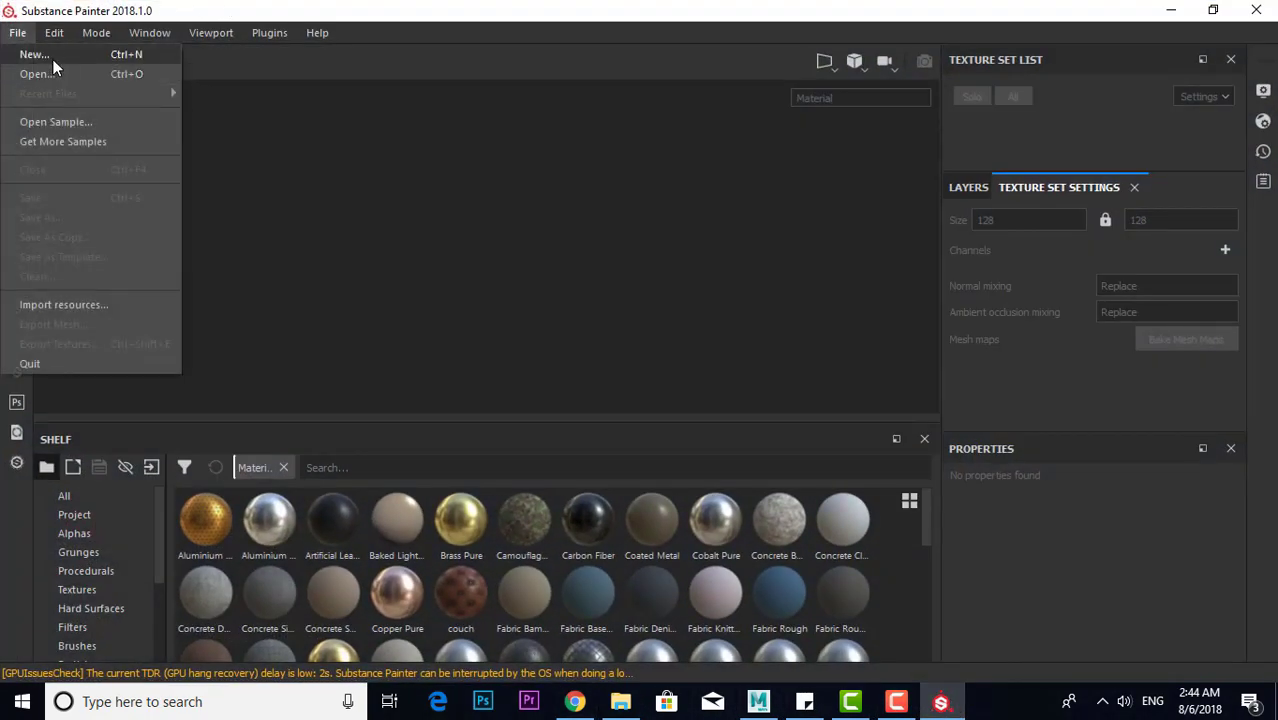
pyautogui.click(45, 53)
pyautogui.click(806, 163)
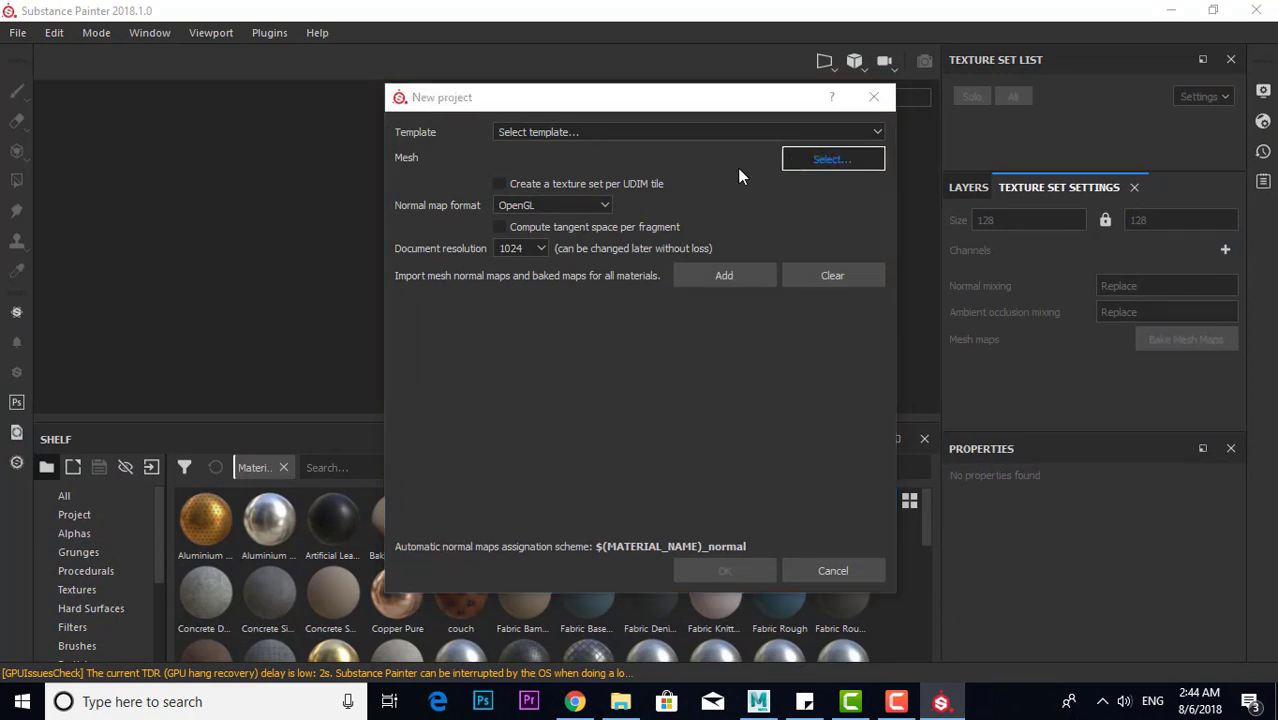
pyautogui.click(720, 372)
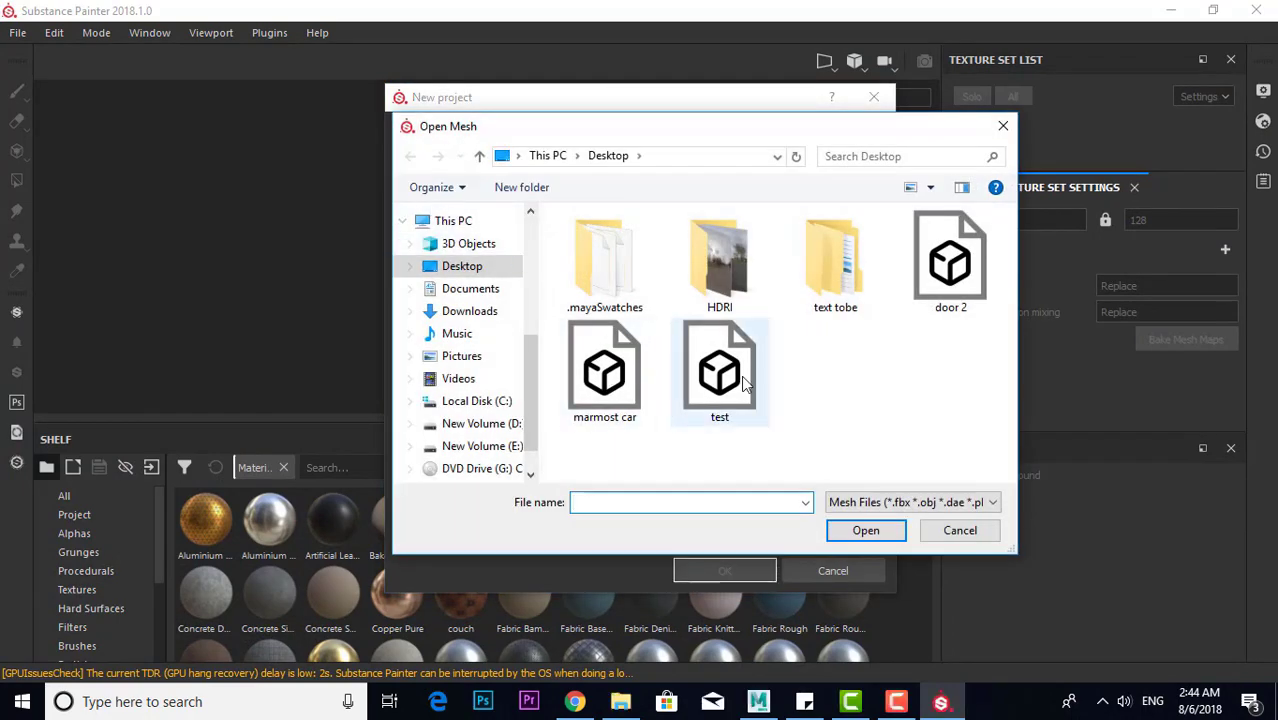
pyautogui.click(862, 536)
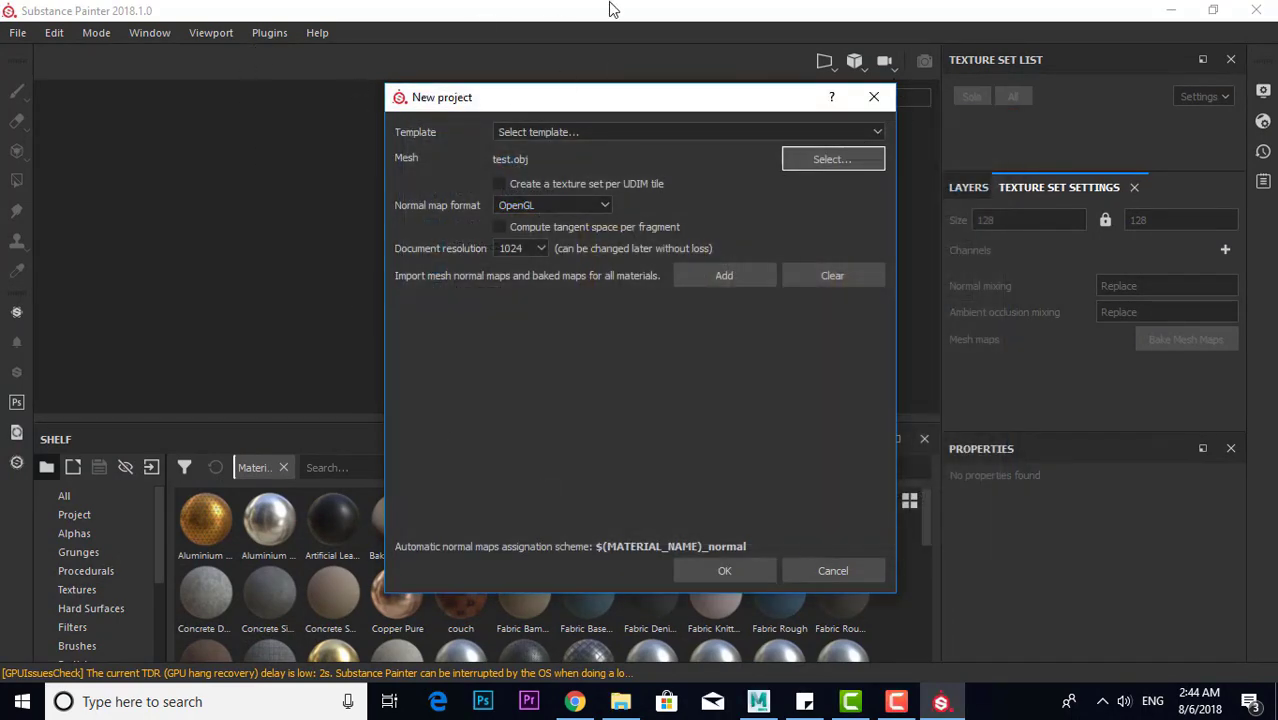
# Begin importing images, picking 023, Arch36_006_diffuse, archmodelsg_23_texture_35 and GRND006 from the desktop
pyautogui.click(724, 276)
pyautogui.click(606, 350)
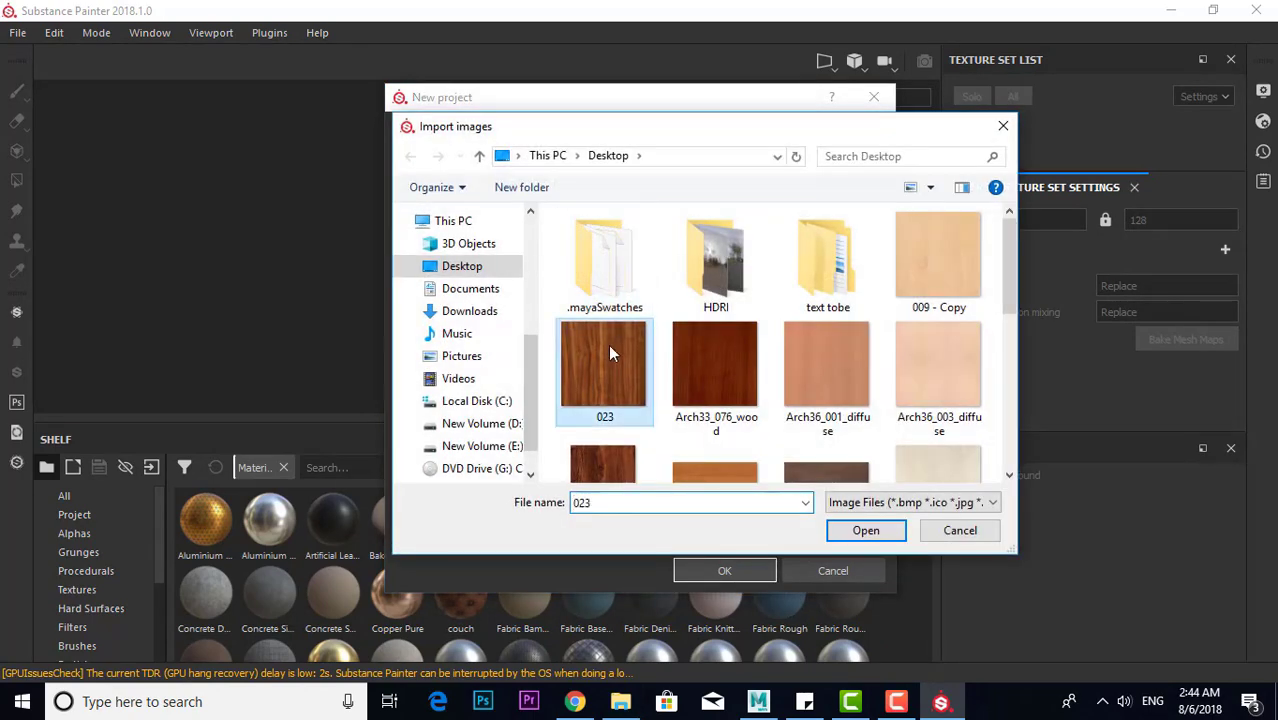
pyautogui.keyDown('ctrl'); pyautogui.click(696, 365); pyautogui.keyUp('ctrl')
pyautogui.keyDown('ctrl'); pyautogui.click(834, 366); pyautogui.keyUp('ctrl')
pyautogui.keyDown('ctrl'); pyautogui.click(934, 280); pyautogui.keyUp('ctrl')
pyautogui.keyDown('ctrl'); pyautogui.click(936, 370); pyautogui.keyUp('ctrl')
pyautogui.keyDown('ctrl'); pyautogui.click(930, 470); pyautogui.keyUp('ctrl')
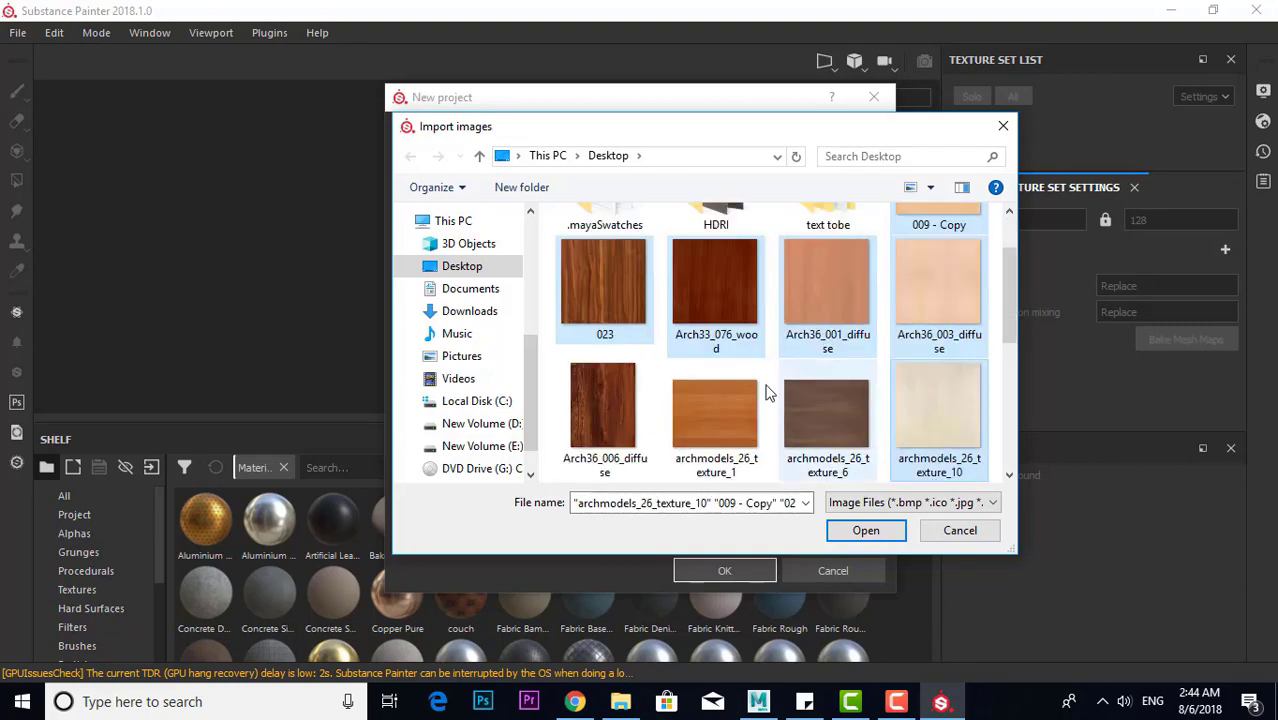
pyautogui.scroll(-1, 768, 393)
pyautogui.keyDown('ctrl'); pyautogui.click(828, 290); pyautogui.keyUp('ctrl')
pyautogui.keyDown('ctrl'); pyautogui.click(730, 289); pyautogui.keyUp('ctrl')
pyautogui.keyDown('ctrl'); pyautogui.click(605, 290); pyautogui.keyUp('ctrl')
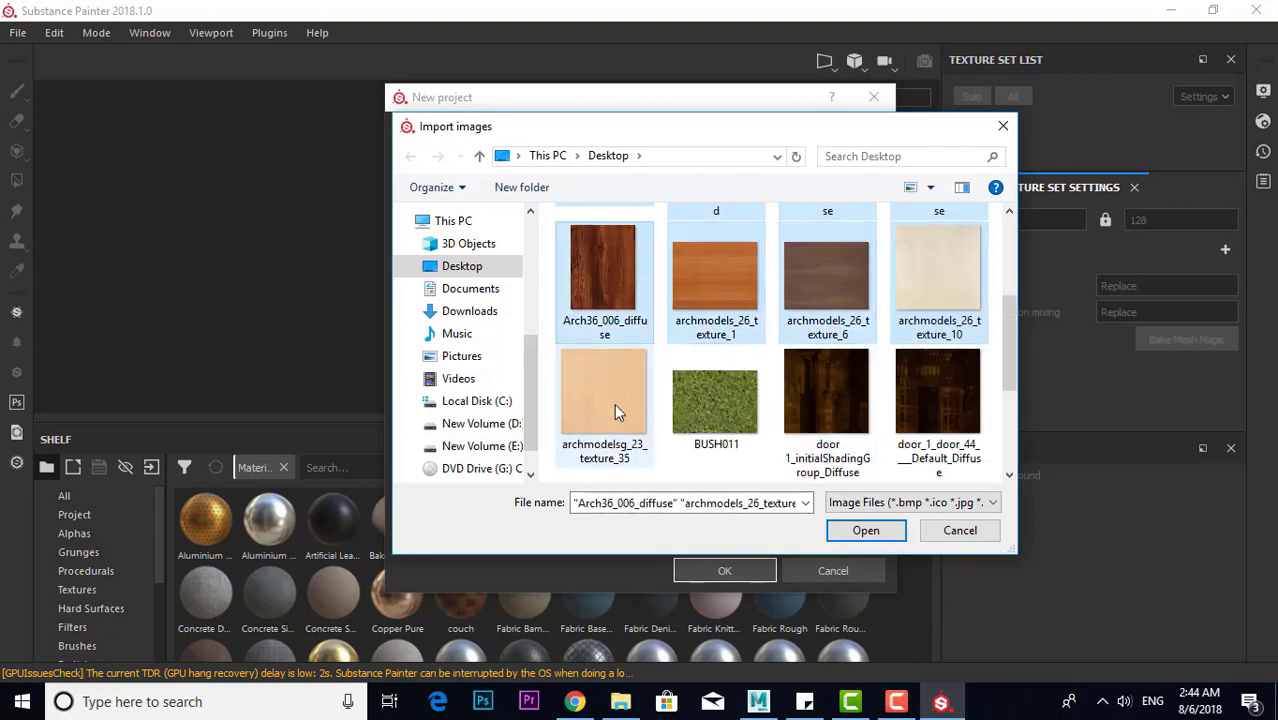
pyautogui.keyDown('ctrl'); pyautogui.click(614, 410); pyautogui.keyUp('ctrl')
pyautogui.scroll(-2, 680, 395)
pyautogui.click(703, 365)
# Reselect archmodelsg_23_texture_35, Arch36_006_diffuse and archmodels_26 textures 1, 6 and 10
pyautogui.scroll(3, 680, 345)
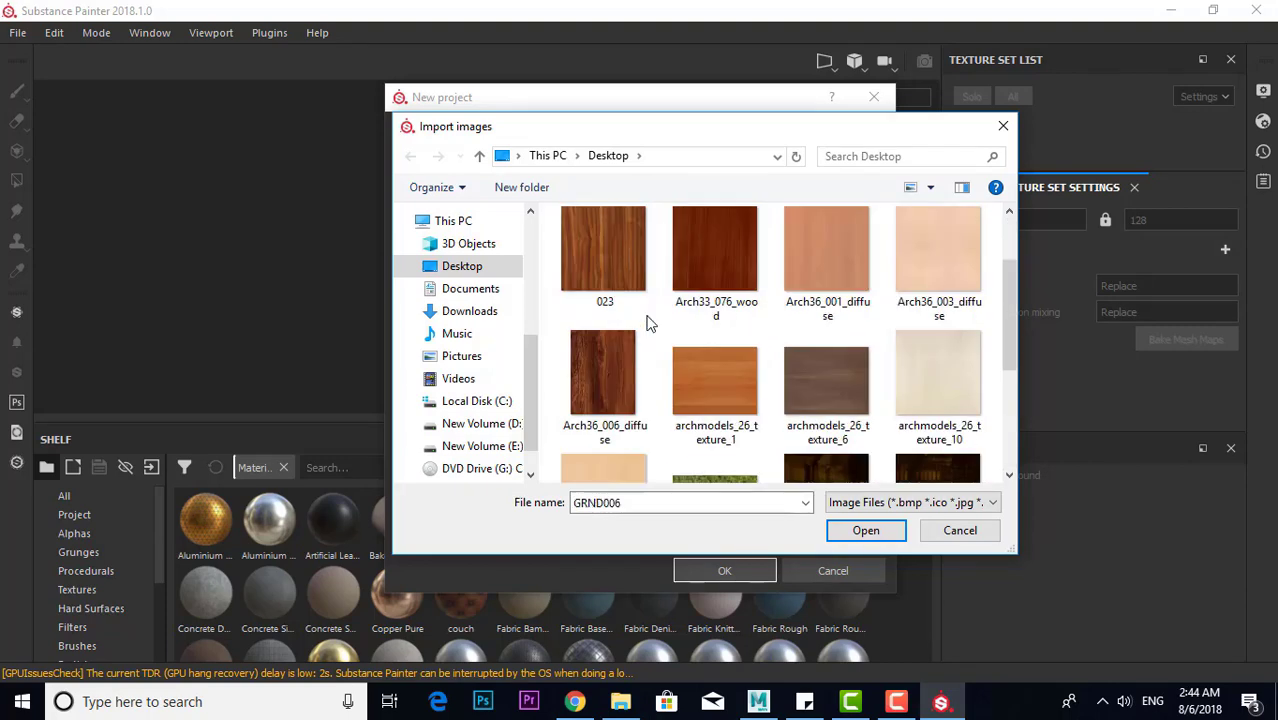
pyautogui.scroll(-2, 646, 330)
pyautogui.scroll(-1, 621, 331)
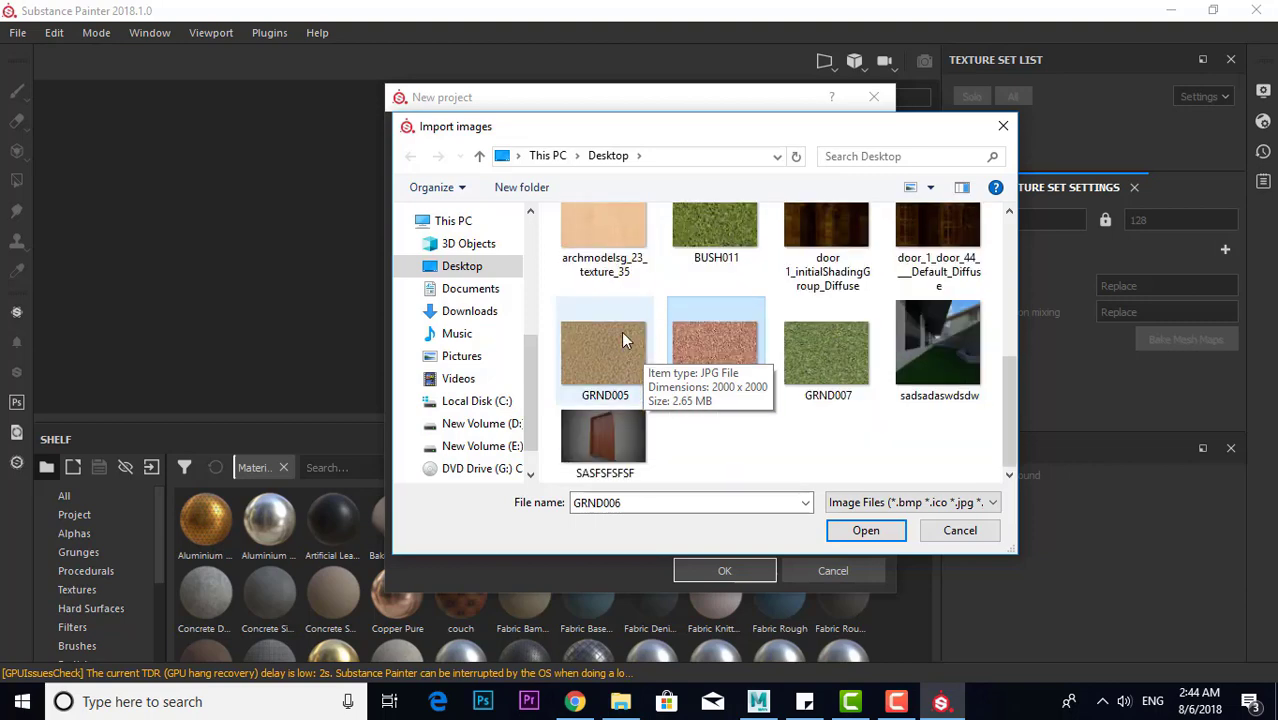
pyautogui.scroll(2, 621, 331)
pyautogui.click(616, 380)
pyautogui.keyDown('ctrl'); pyautogui.click(673, 266); pyautogui.keyUp('ctrl')
pyautogui.keyDown('ctrl'); pyautogui.click(635, 265); pyautogui.keyUp('ctrl')
pyautogui.keyDown('ctrl'); pyautogui.click(826, 265); pyautogui.keyUp('ctrl')
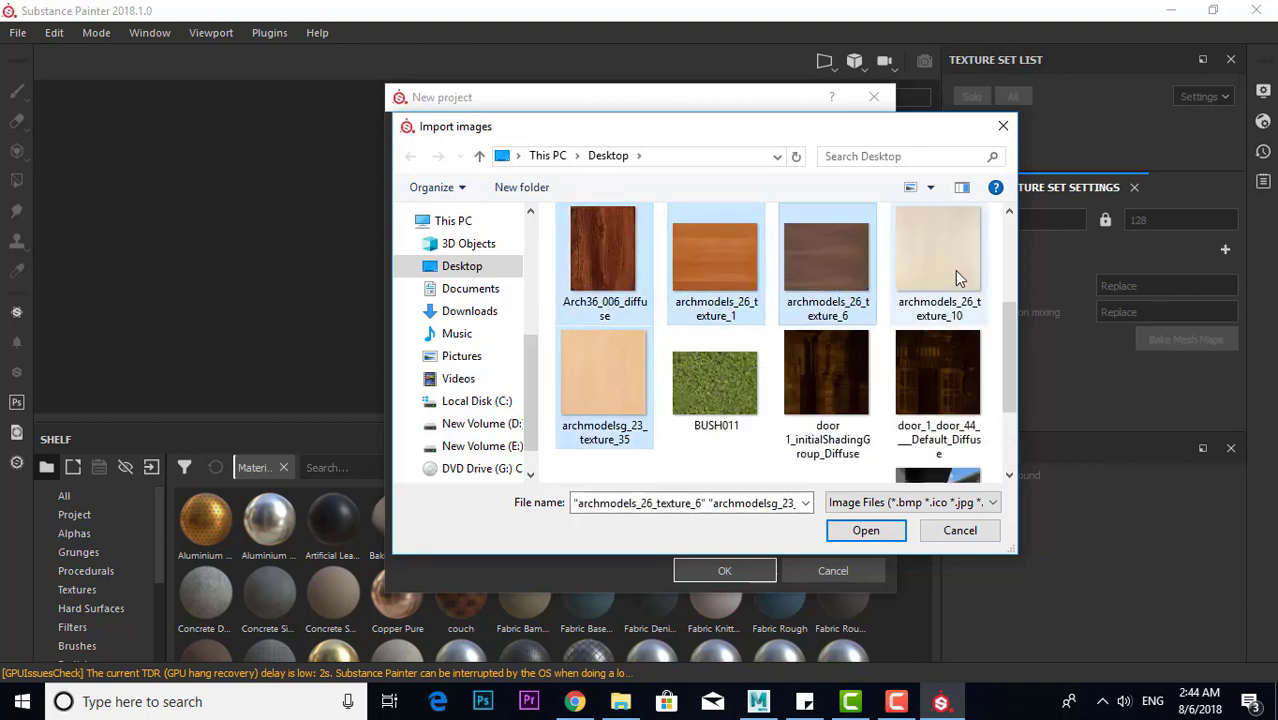
pyautogui.keyDown('ctrl'); pyautogui.click(955, 277); pyautogui.keyUp('ctrl')
pyautogui.scroll(1, 945, 282)
# Add Arch36_003, Arch36_001, Arch33_076_wood, 023 and 009 - Copy, then import and create the project
pyautogui.keyDown('ctrl'); pyautogui.click(925, 288); pyautogui.keyUp('ctrl')
pyautogui.keyDown('ctrl'); pyautogui.click(823, 242); pyautogui.keyUp('ctrl')
pyautogui.keyDown('ctrl'); pyautogui.click(715, 248); pyautogui.keyUp('ctrl')
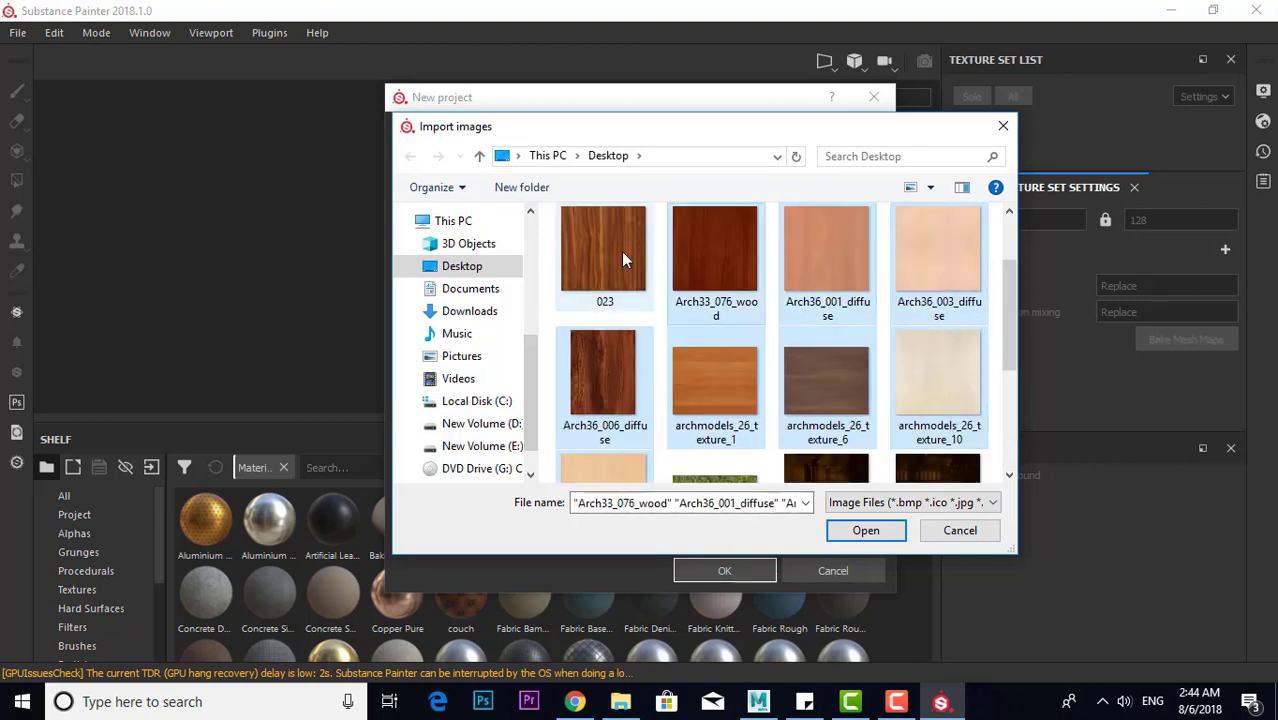
pyautogui.keyDown('ctrl'); pyautogui.click(621, 251); pyautogui.keyUp('ctrl')
pyautogui.scroll(1, 621, 260)
pyautogui.keyDown('ctrl'); pyautogui.click(953, 290); pyautogui.keyUp('ctrl')
pyautogui.scroll(-2, 937, 297)
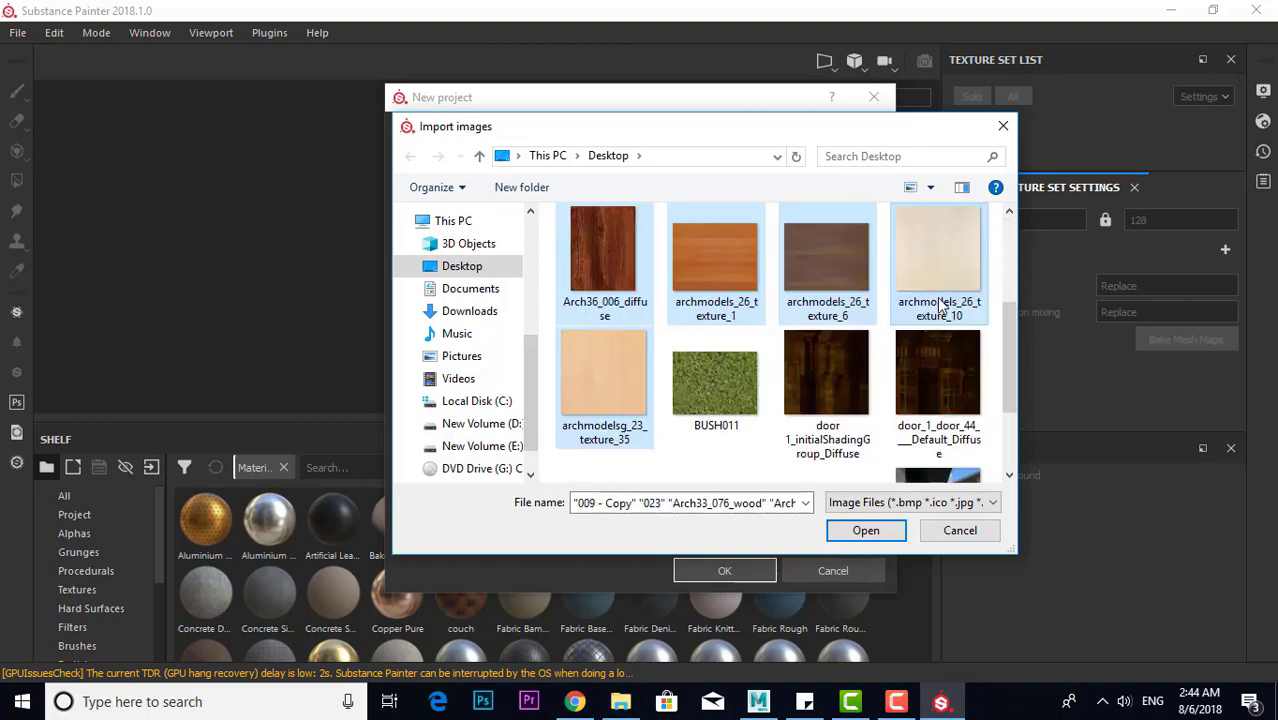
pyautogui.scroll(-1, 938, 305)
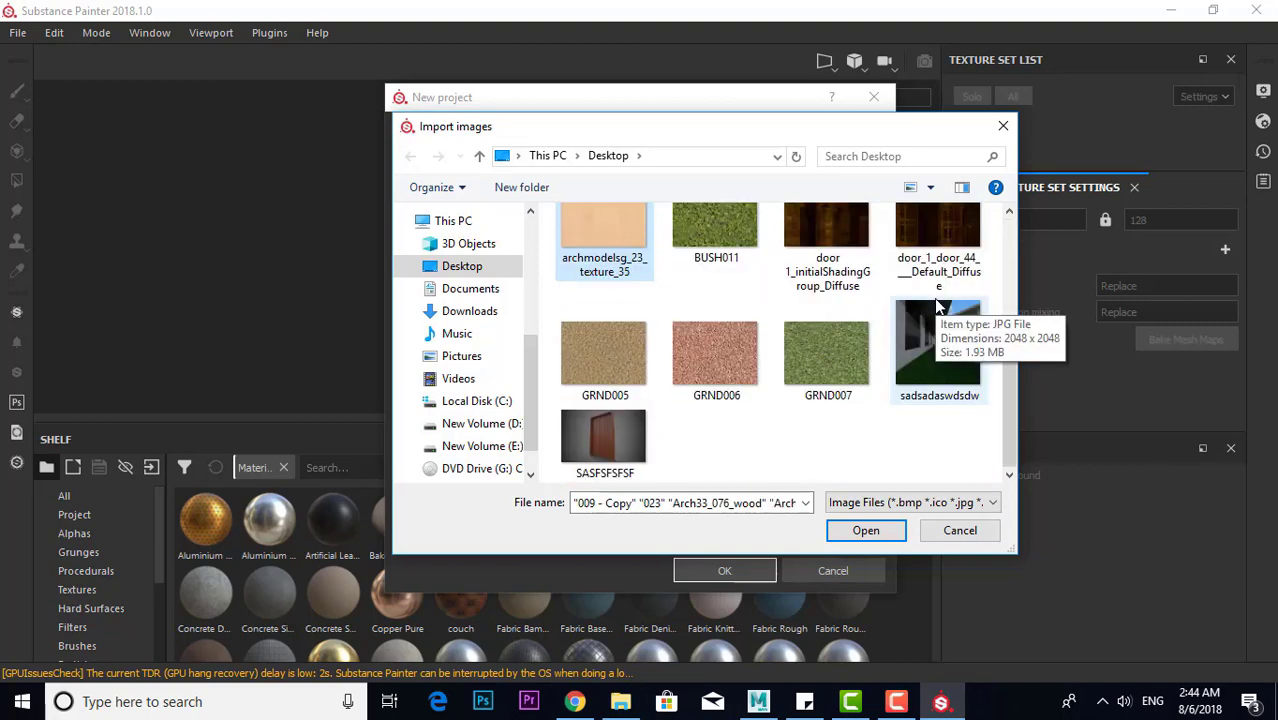
pyautogui.click(862, 531)
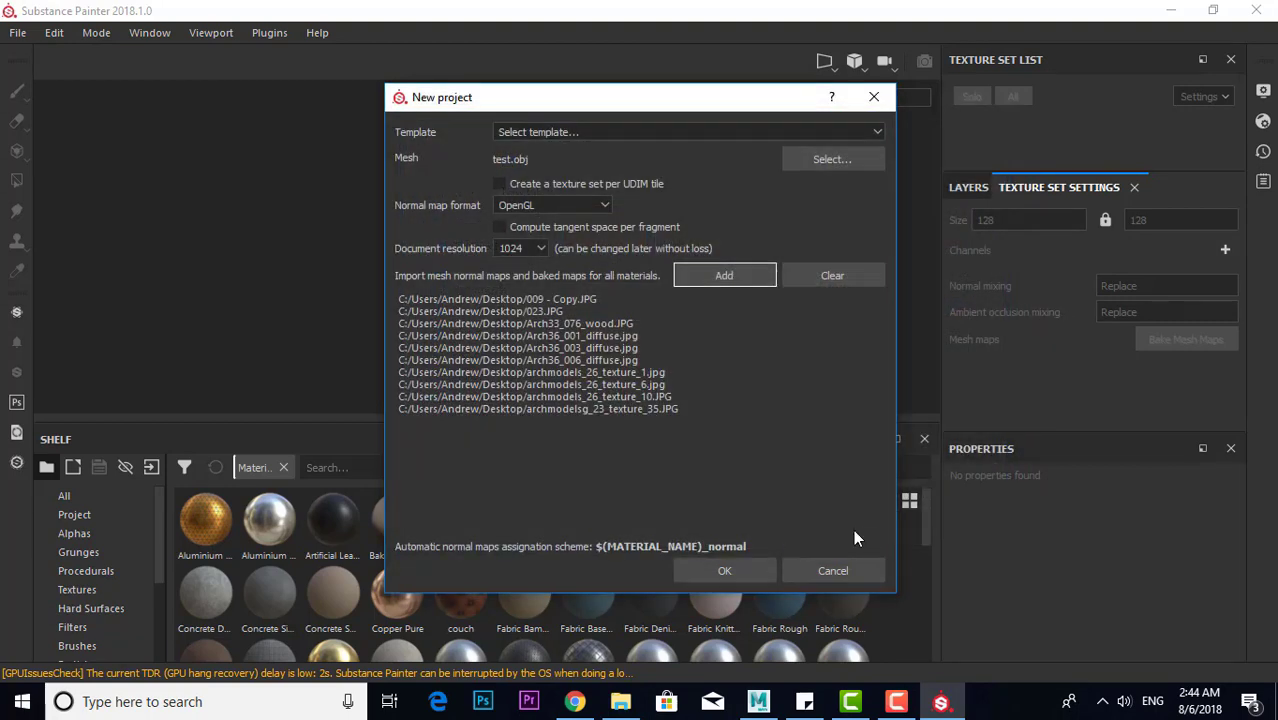
pyautogui.click(765, 574)
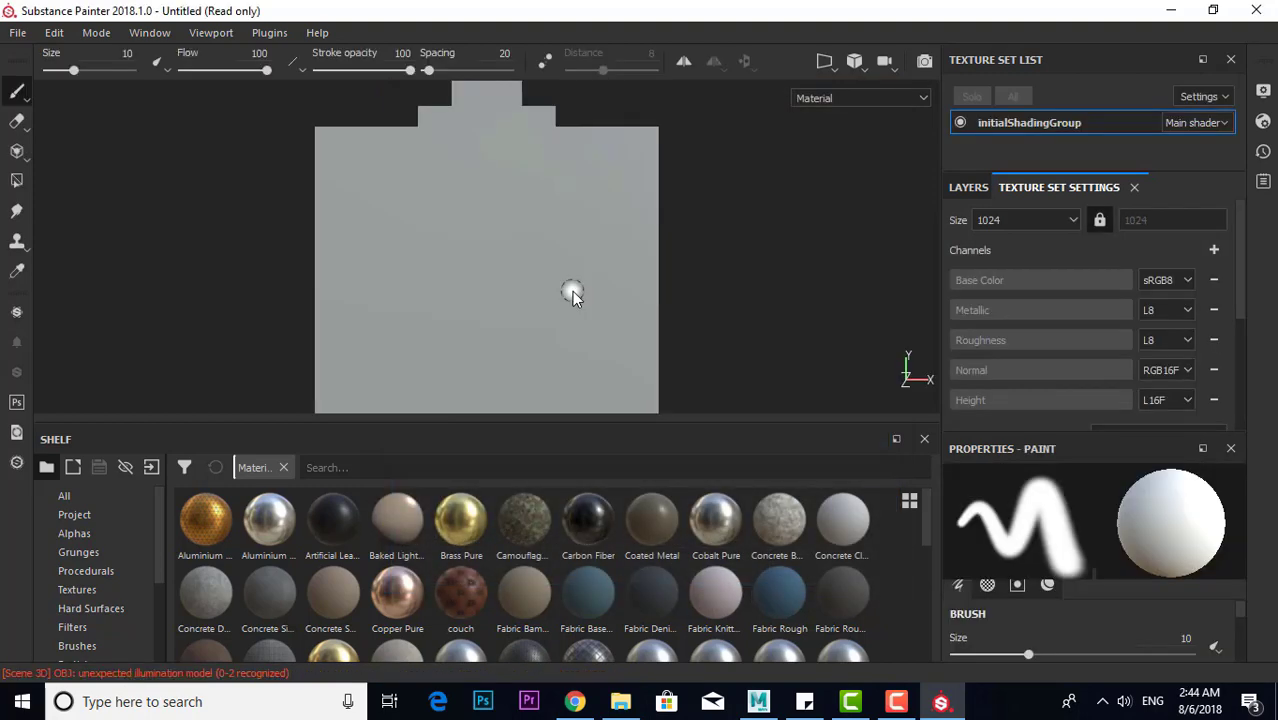
# Orbit around the stepped cube and dismiss the baking-finished message
pyautogui.scroll(3, 572, 291)
pyautogui.scroll(-4, 571, 262)
pyautogui.moveTo(633, 300)
pyautogui.keyDown('alt'); pyautogui.mouseDown()
pyautogui.moveTo(636, 277)
pyautogui.moveTo(716, 355)
pyautogui.moveTo(542, 285)
pyautogui.mouseUp(); pyautogui.keyUp('alt')
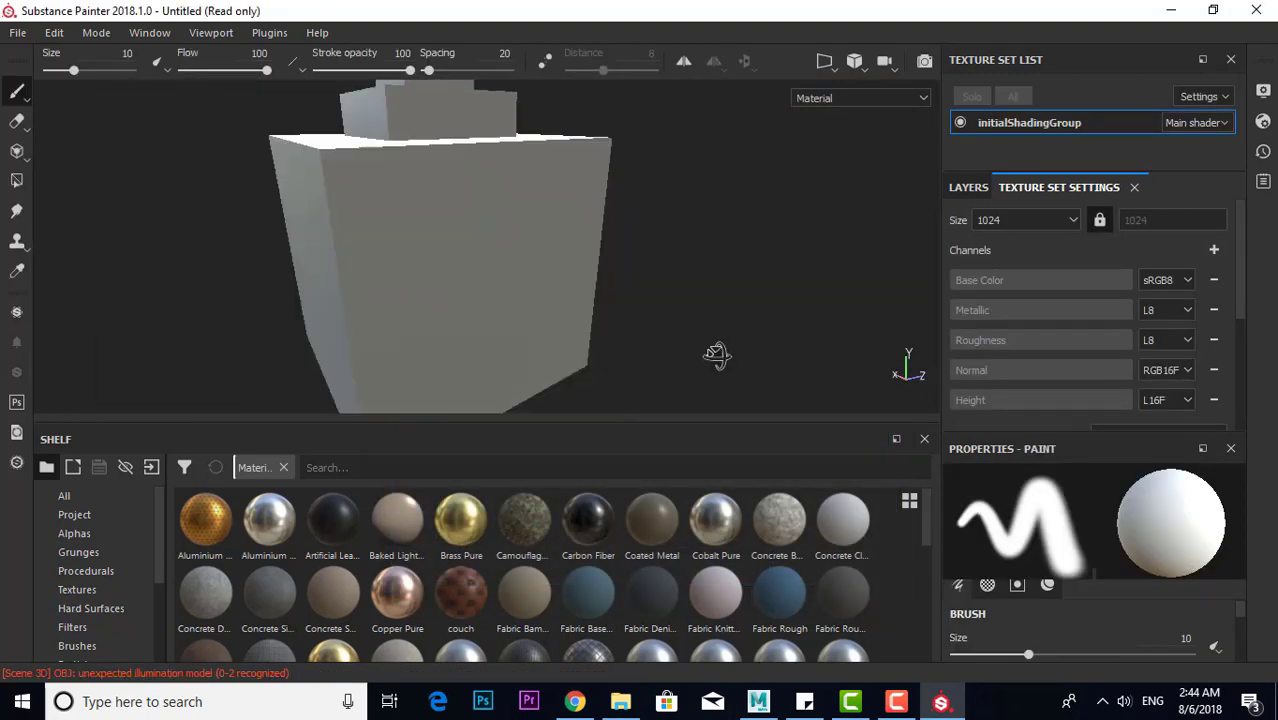
pyautogui.scroll(3, 337, 309)
pyautogui.keyDown('alt'); pyautogui.moveTo(337, 309); pyautogui.dragTo(707, 234); pyautogui.keyUp('alt')
pyautogui.scroll(3, 349, 284)
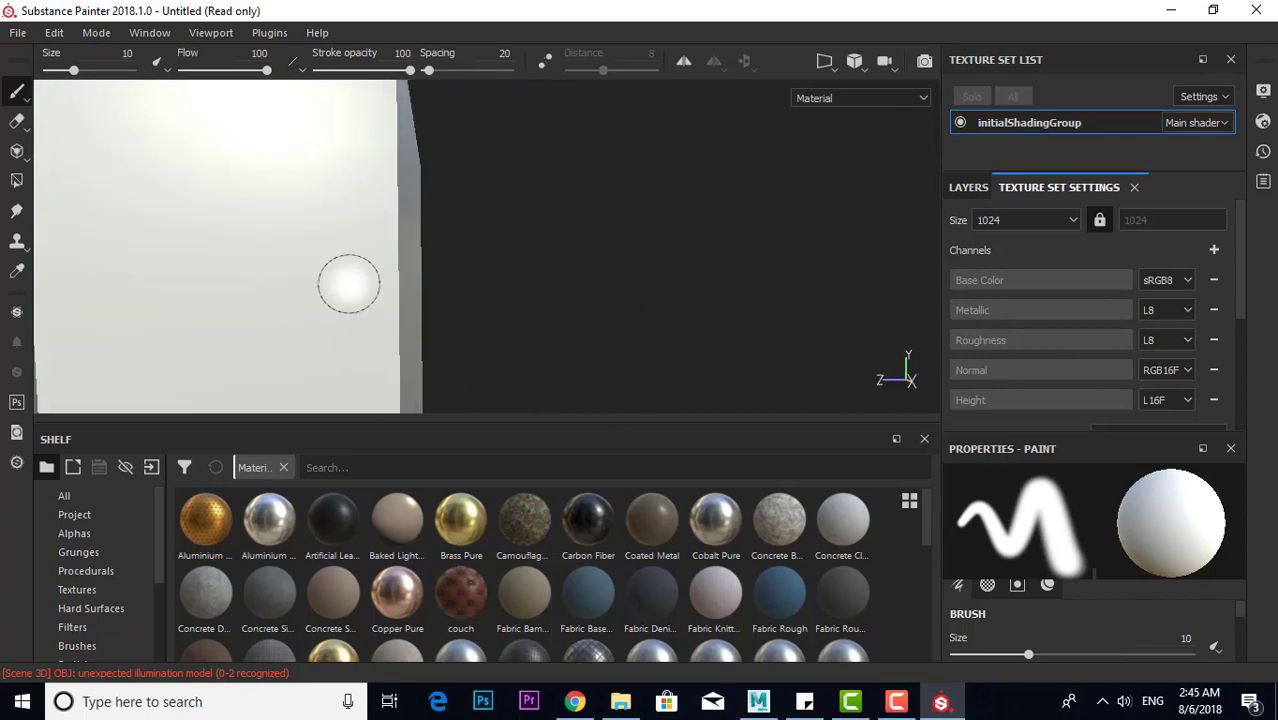
pyautogui.moveTo(349, 284)
pyautogui.keyDown('alt'); pyautogui.mouseDown()
pyautogui.moveTo(428, 242)
pyautogui.moveTo(492, 302)
pyautogui.mouseUp(); pyautogui.keyUp('alt')
pyautogui.scroll(2, 413, 248)
pyautogui.scroll(-4, 442, 279)
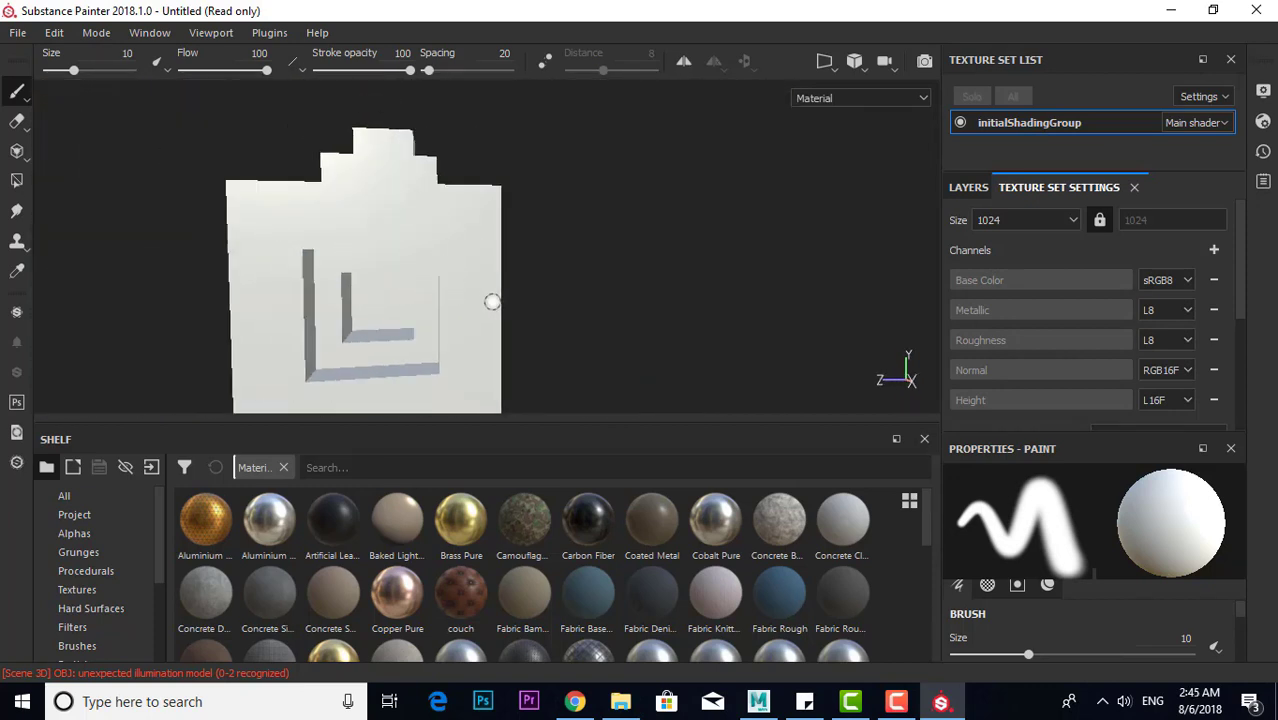
pyautogui.scroll(-5, 1036, 208)
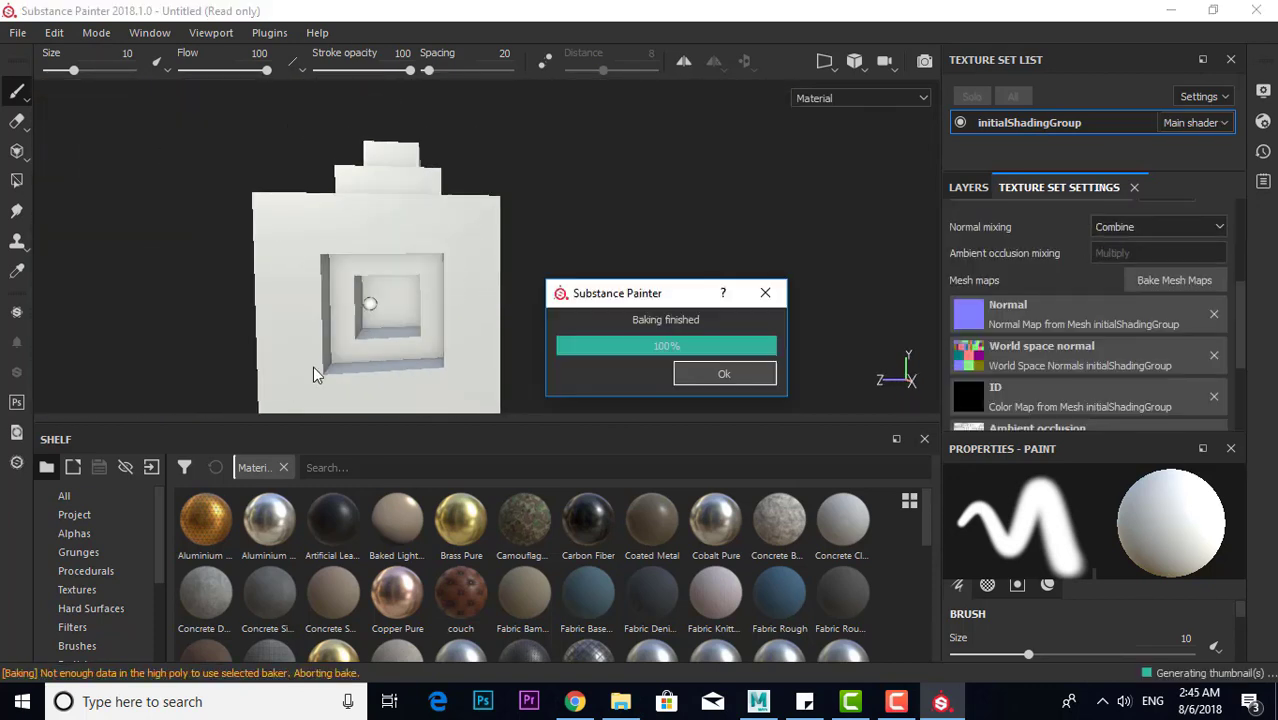
pyautogui.click(742, 371)
# Try the couch material on the cube, then undo it
pyautogui.keyDown('alt'); pyautogui.moveTo(420, 318); pyautogui.dragTo(648, 298); pyautogui.keyUp('alt')
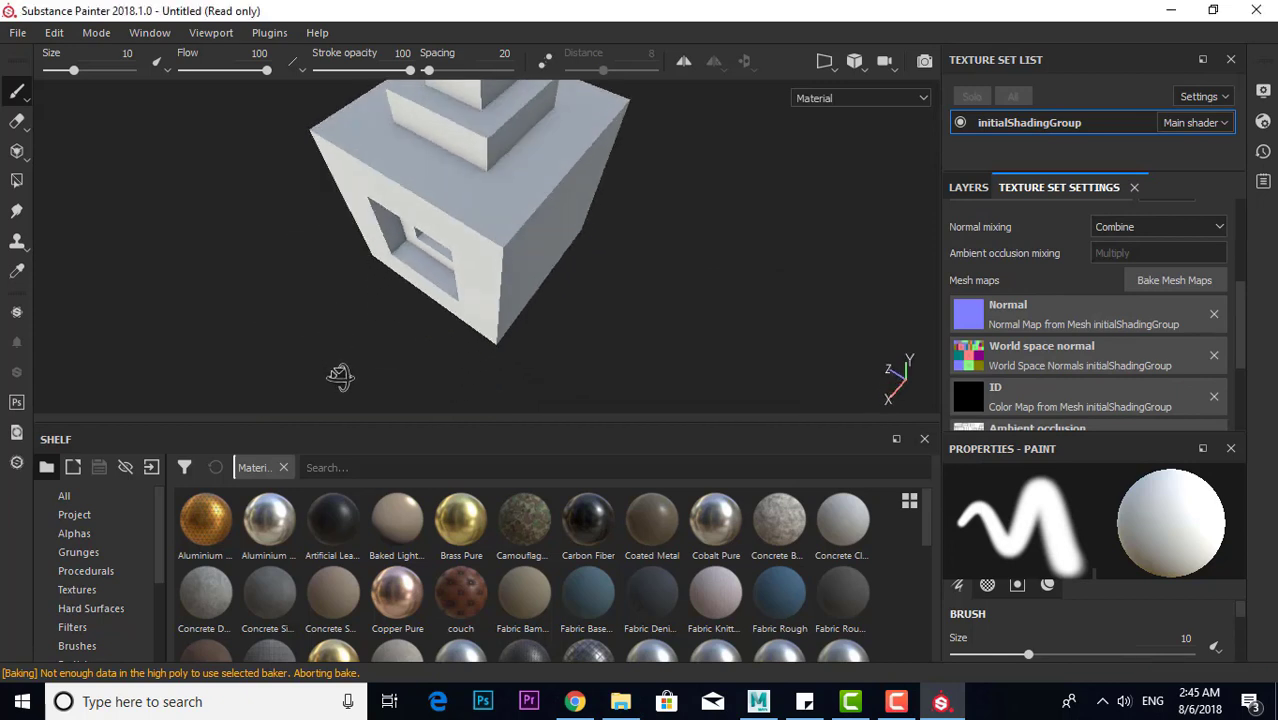
pyautogui.moveTo(461, 593); pyautogui.dragTo(513, 194)
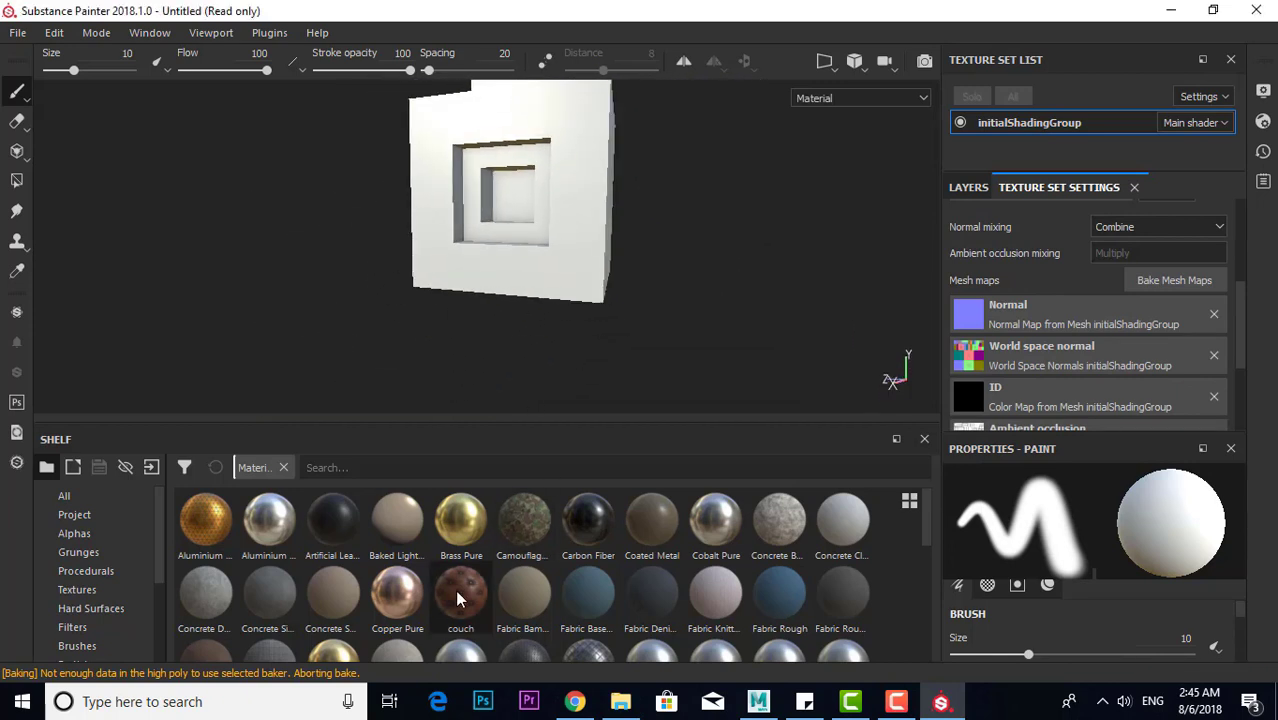
pyautogui.moveTo(365, 213)
pyautogui.keyDown('alt'); pyautogui.mouseDown()
pyautogui.moveTo(425, 262)
pyautogui.moveTo(337, 228)
pyautogui.moveTo(397, 374)
pyautogui.moveTo(325, 362)
pyautogui.mouseUp(); pyautogui.keyUp('alt')
pyautogui.hotkey('ctrl', 'z')
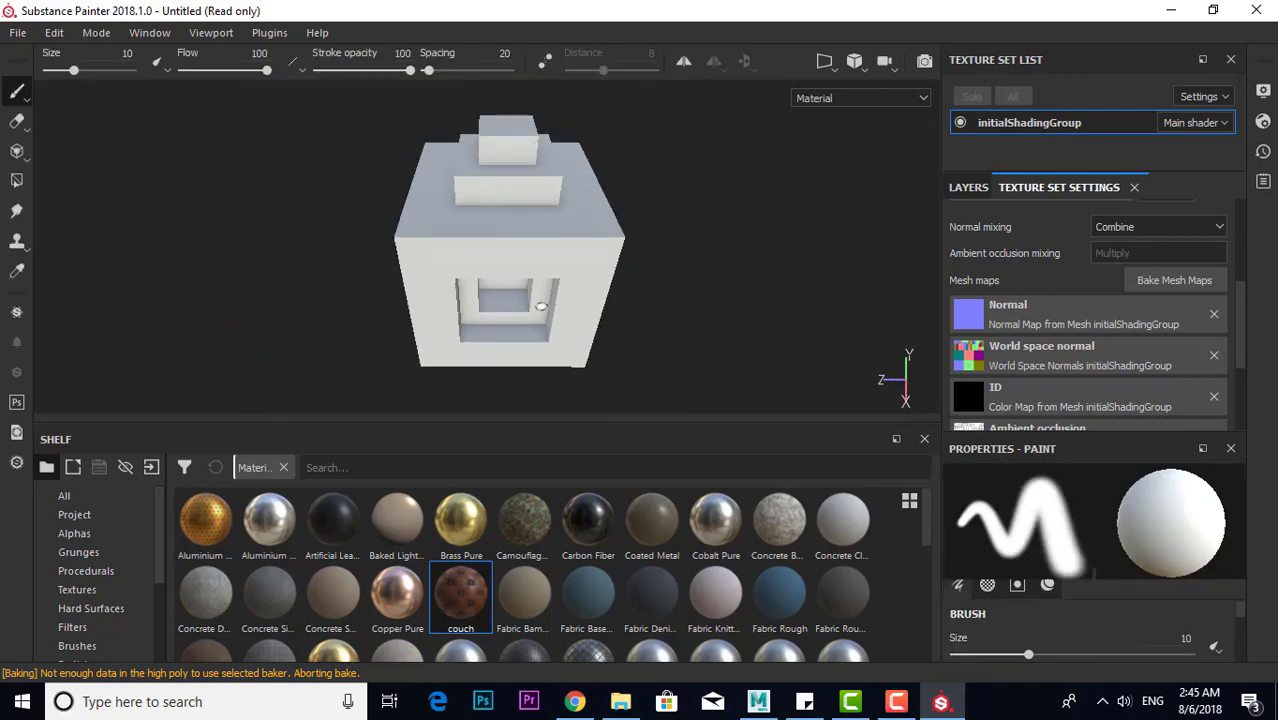
pyautogui.scroll(-5, 540, 306)
pyautogui.scroll(-5, 433, 613)
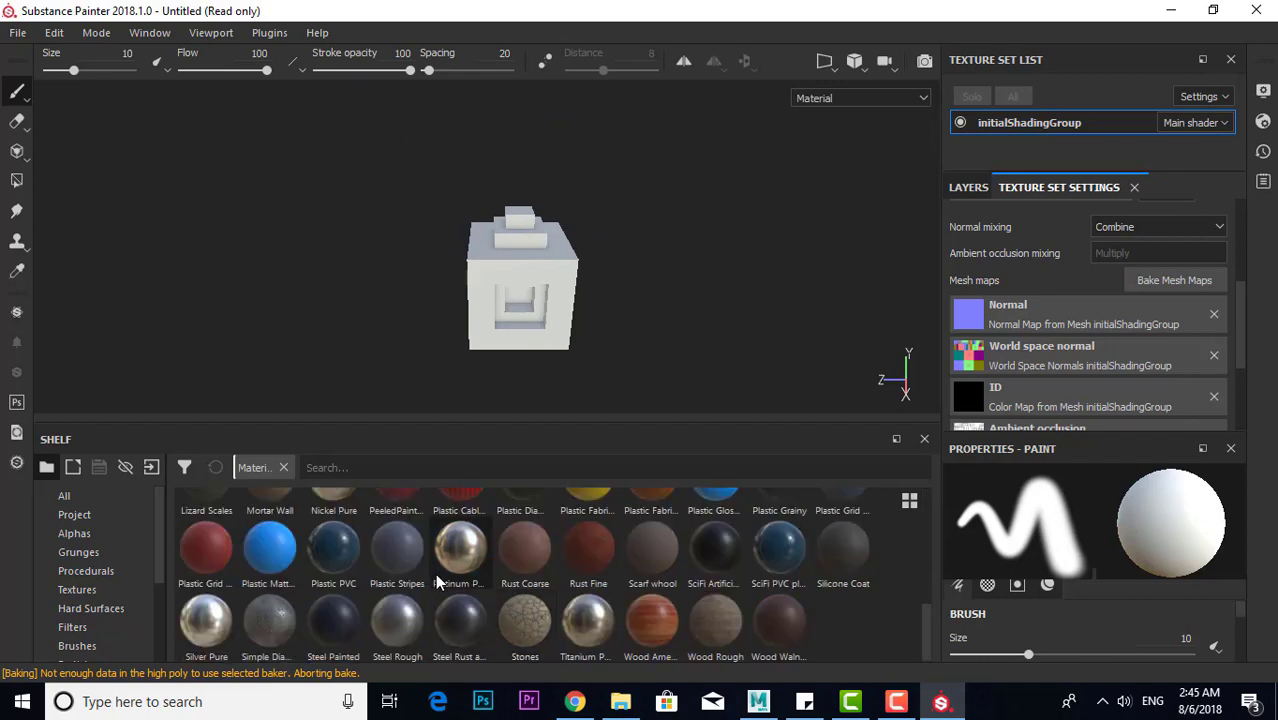
pyautogui.scroll(3, 433, 613)
# Fill the cube with the red PeeledPaintMetal material and bake all mesh maps at 2048
pyautogui.moveTo(397, 635); pyautogui.dragTo(517, 290)
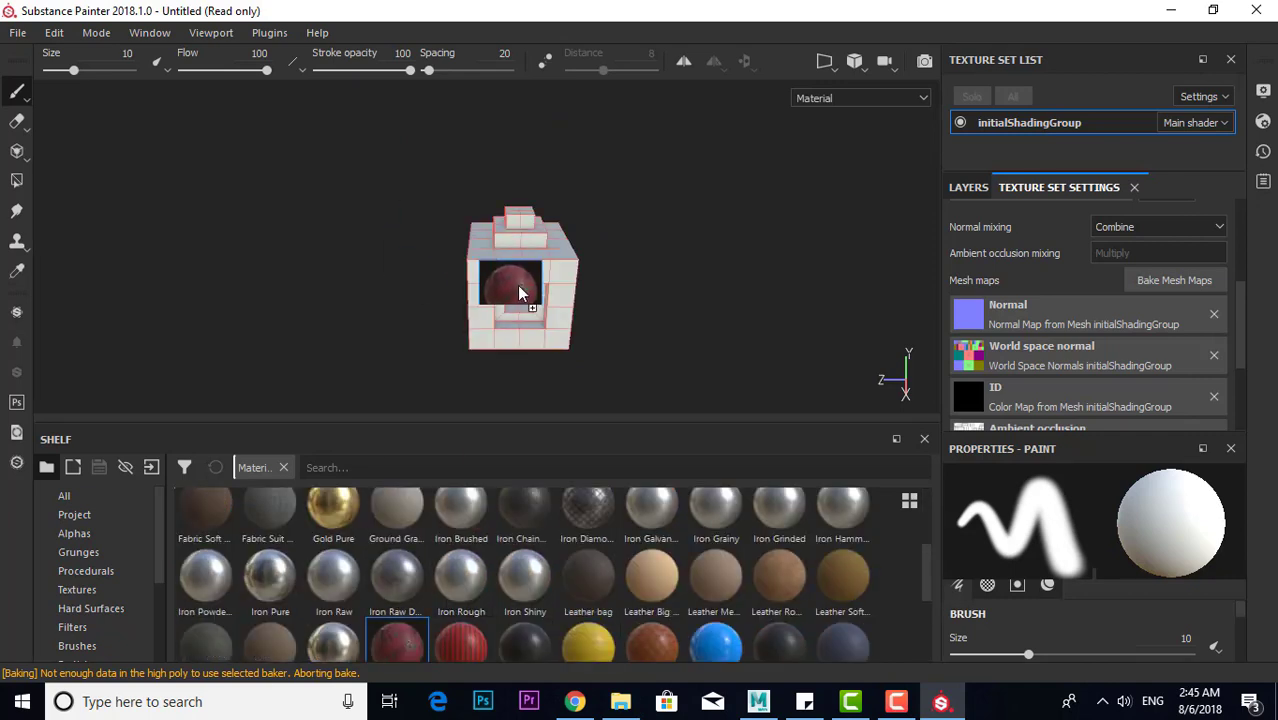
pyautogui.scroll(5, 519, 294)
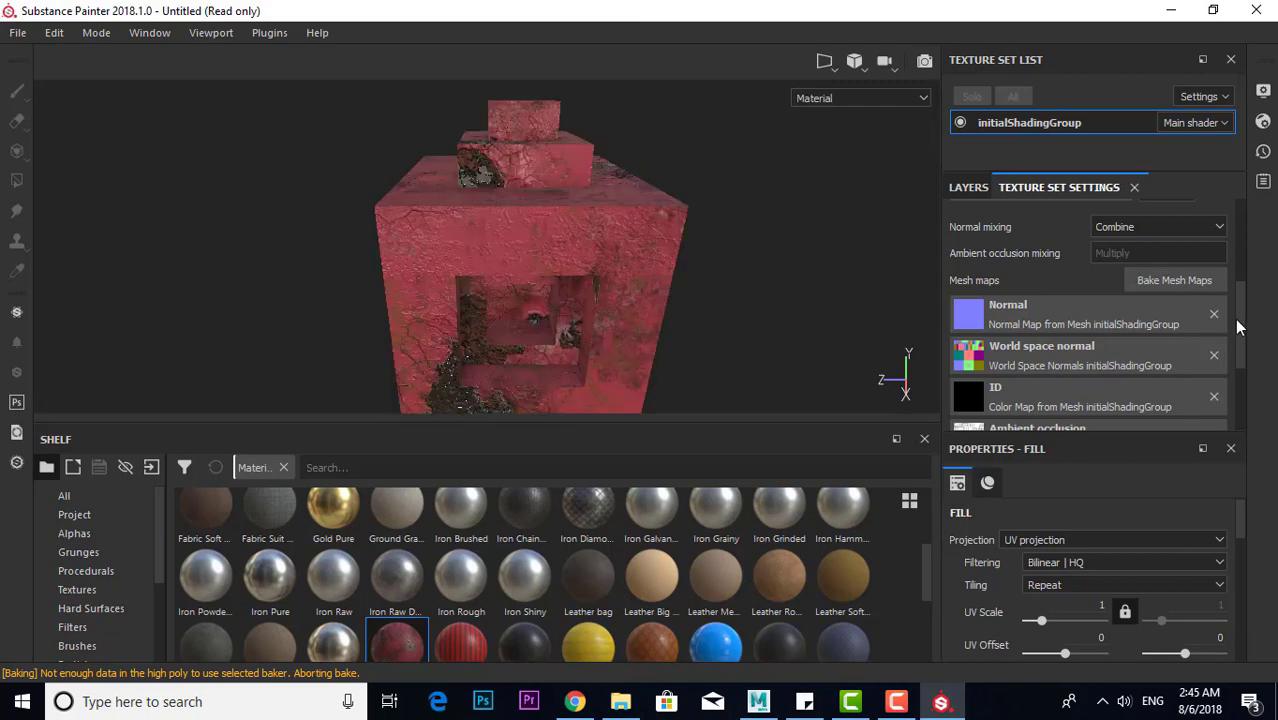
pyautogui.click(1172, 282)
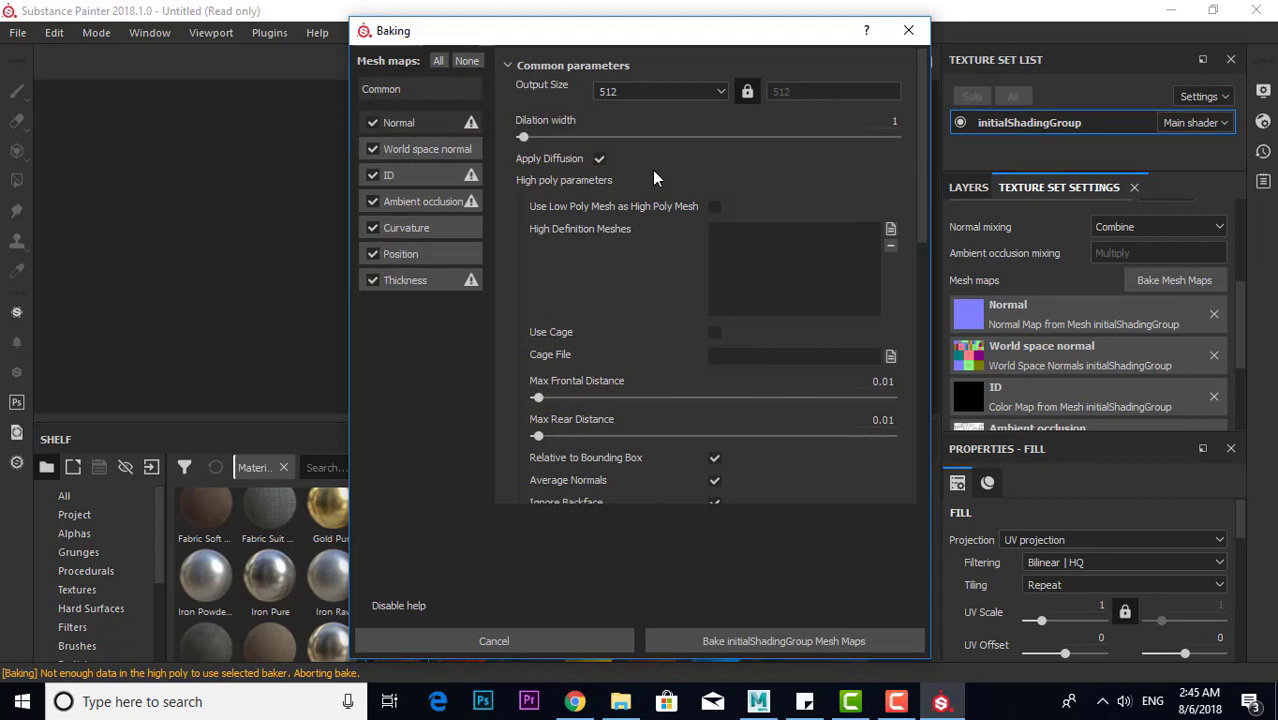
pyautogui.click(626, 98)
pyautogui.click(644, 190)
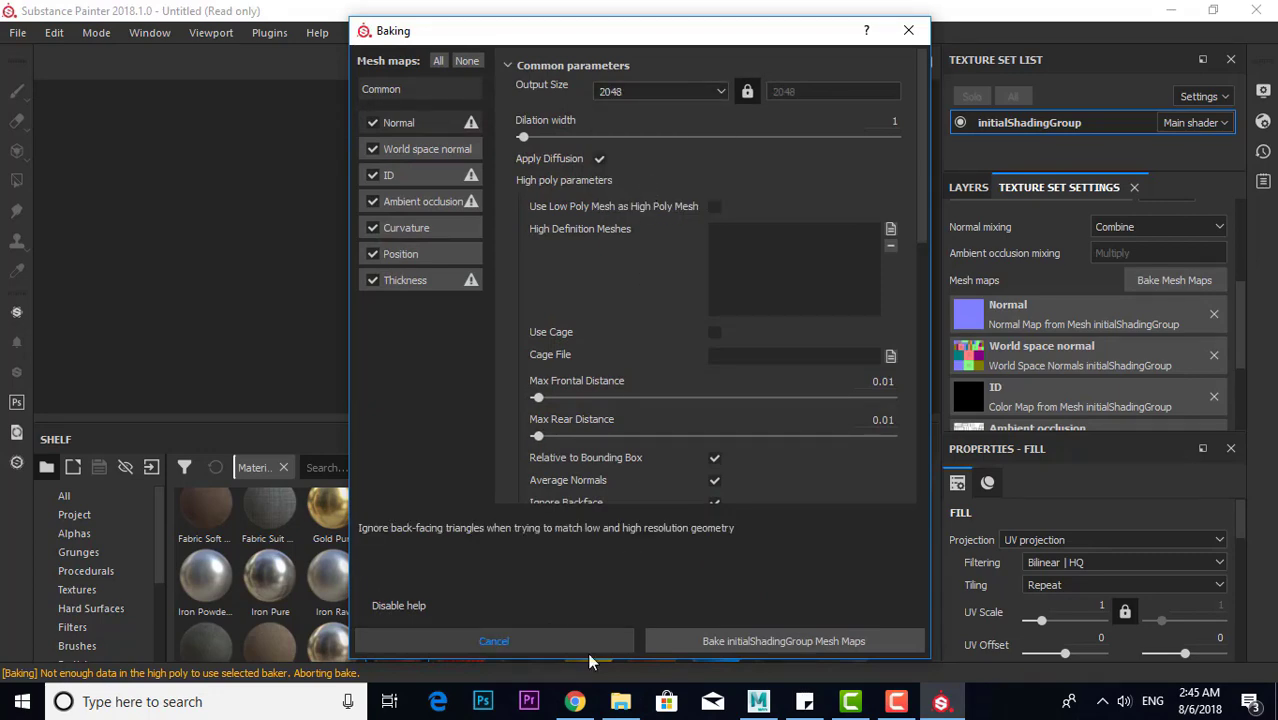
pyautogui.click(703, 645)
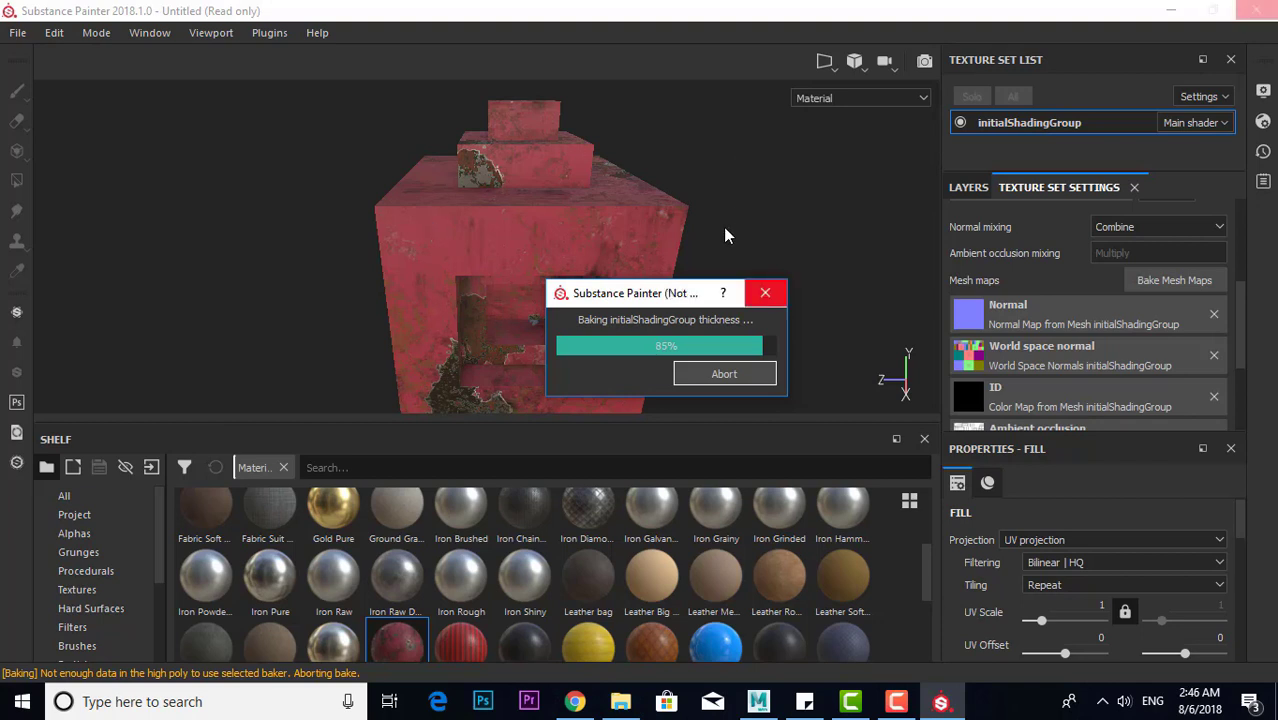
pyautogui.press('Return')
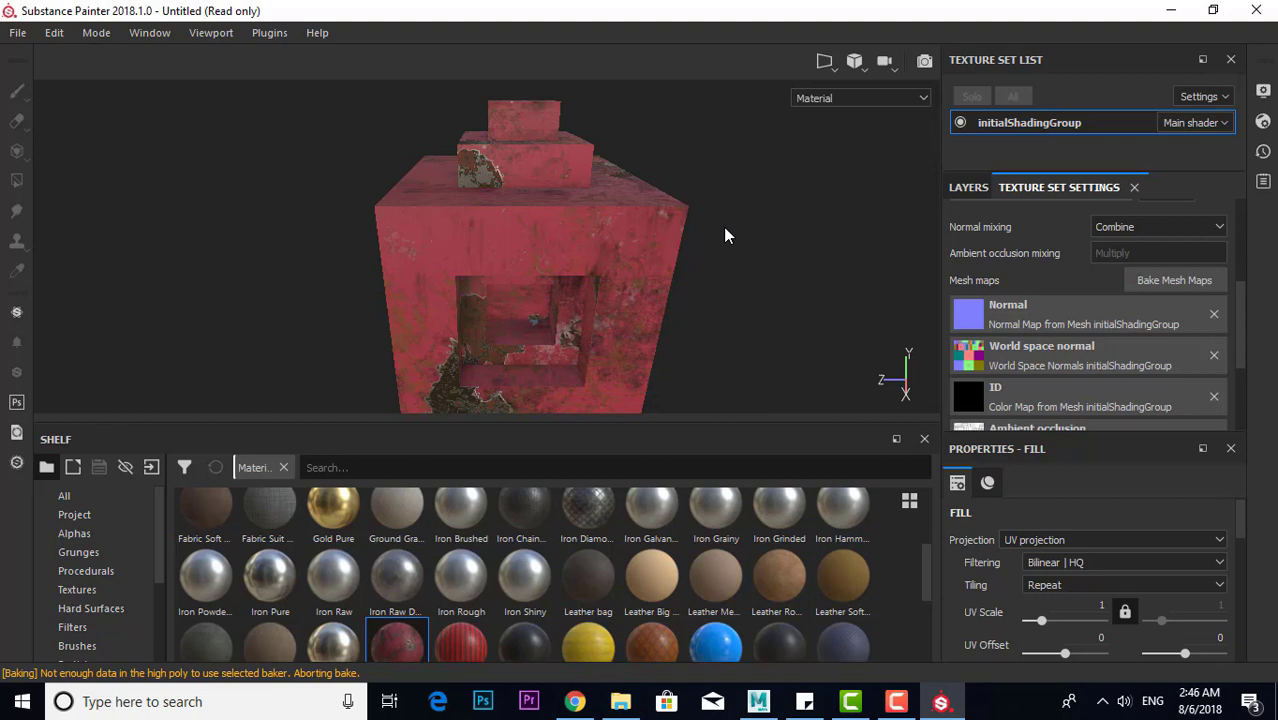
# Delete the PeeledPaintMetal and Layer 1 layers from the layer stack
pyautogui.scroll(-3, 706, 618)
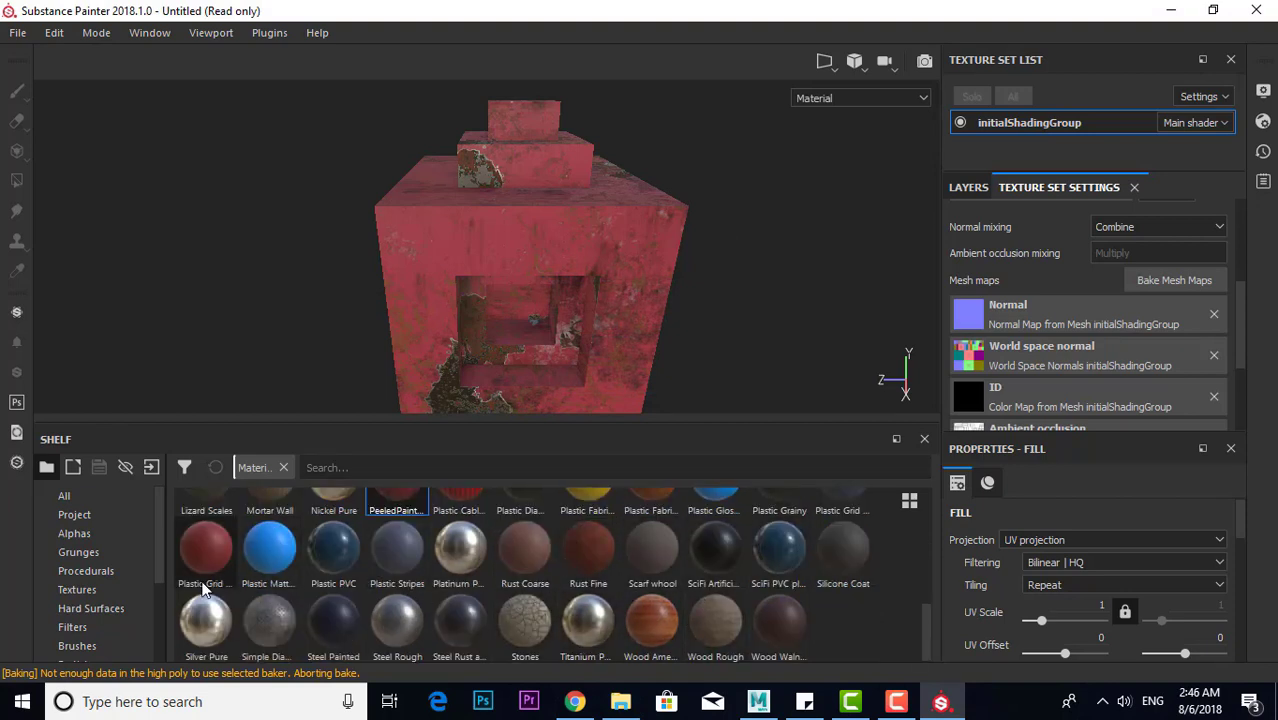
pyautogui.click(392, 318)
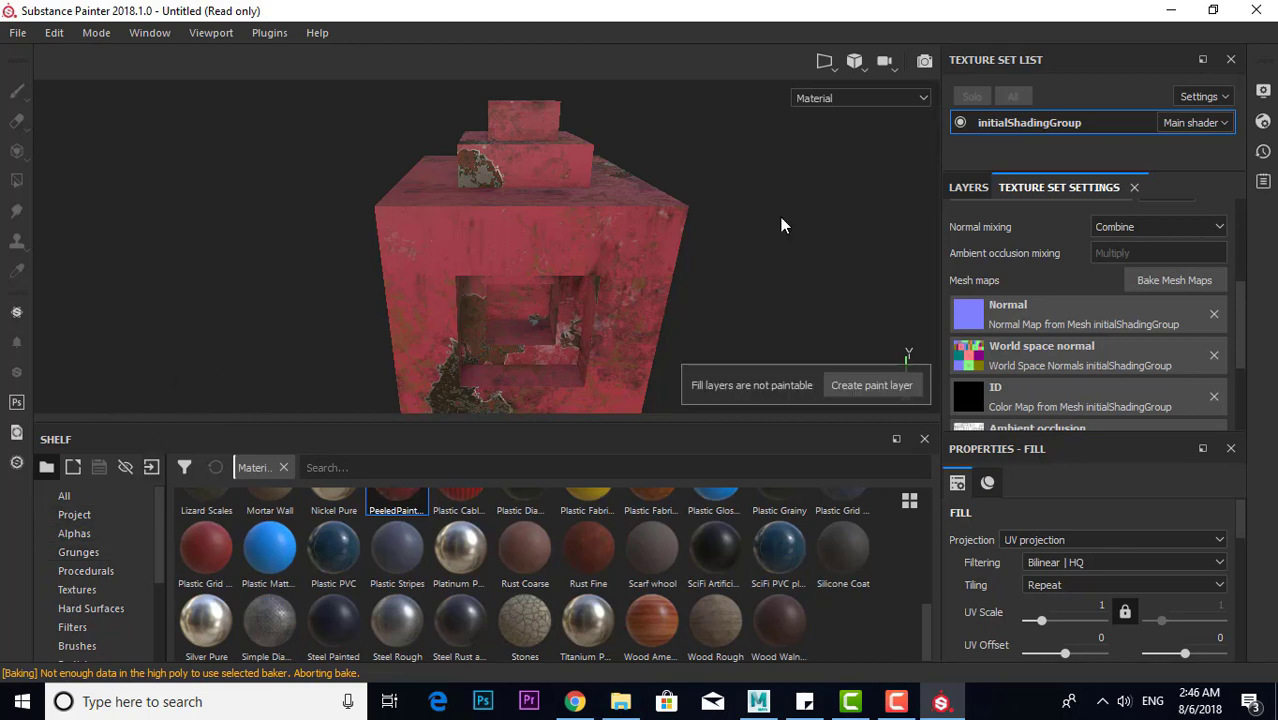
pyautogui.click(988, 184)
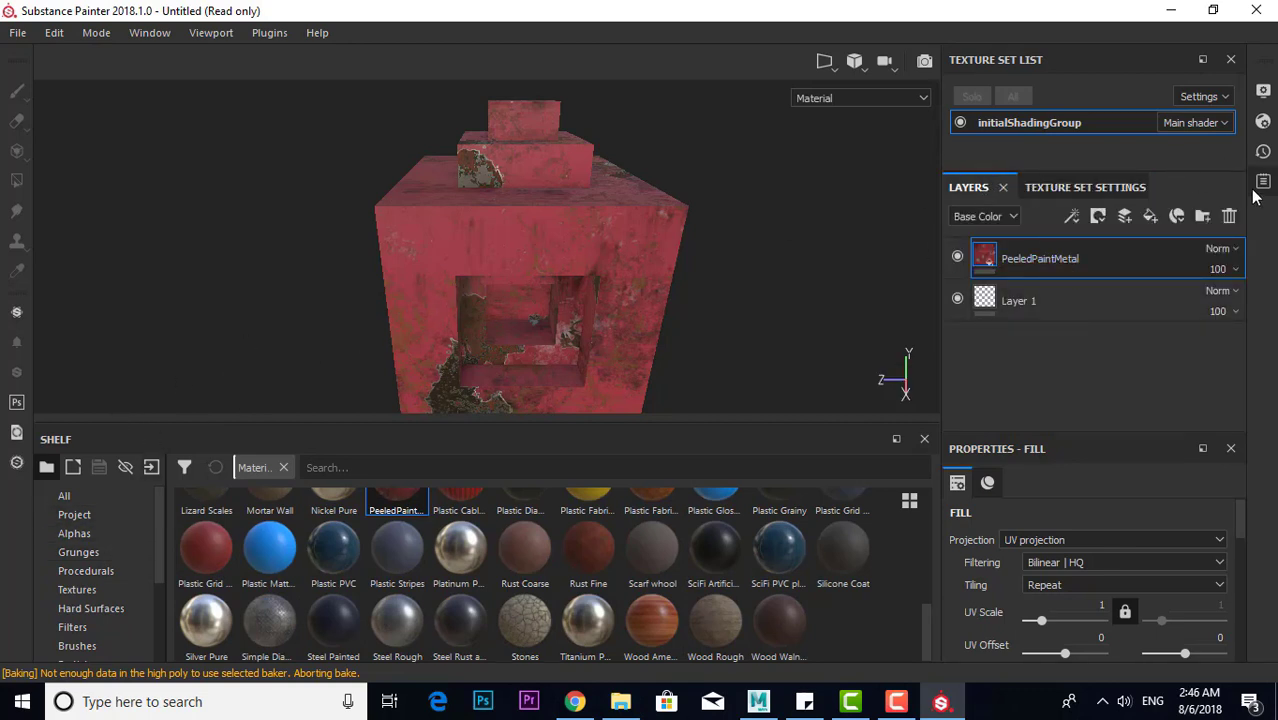
pyautogui.doubleClick(1230, 217)
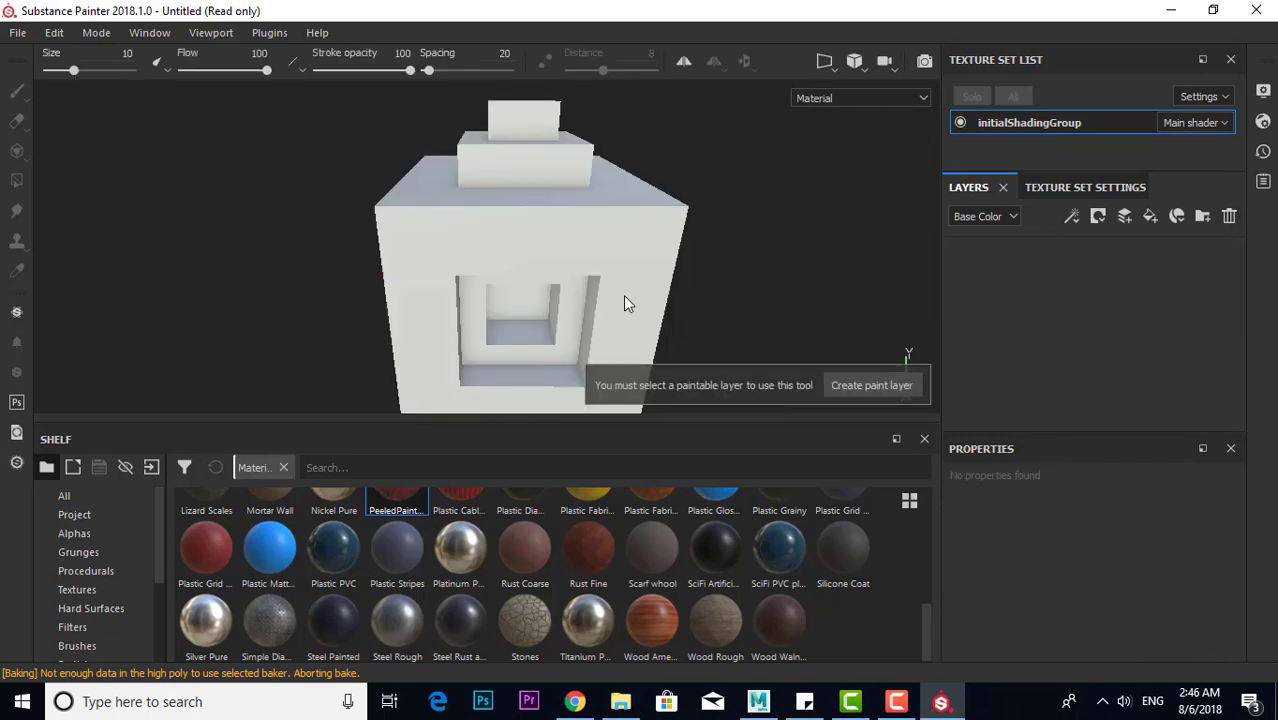
# Orbit, zoom and pan in close to inspect the plain white cube
pyautogui.moveTo(361, 232)
pyautogui.keyDown('alt'); pyautogui.mouseDown()
pyautogui.moveTo(468, 282)
pyautogui.moveTo(297, 237)
pyautogui.moveTo(205, 290)
pyautogui.moveTo(451, 279)
pyautogui.moveTo(318, 293)
pyautogui.moveTo(334, 251)
pyautogui.moveTo(456, 345)
pyautogui.moveTo(437, 340)
pyautogui.mouseUp(); pyautogui.keyUp('alt')
pyautogui.scroll(3, 505, 285)
pyautogui.scroll(3, 541, 271)
pyautogui.keyDown('alt'); pyautogui.moveTo(437, 340); pyautogui.dragTo(418, 124, button='middle'); pyautogui.keyUp('alt')
pyautogui.scroll(-1, 459, 257)
pyautogui.scroll(-3, 485, 248)
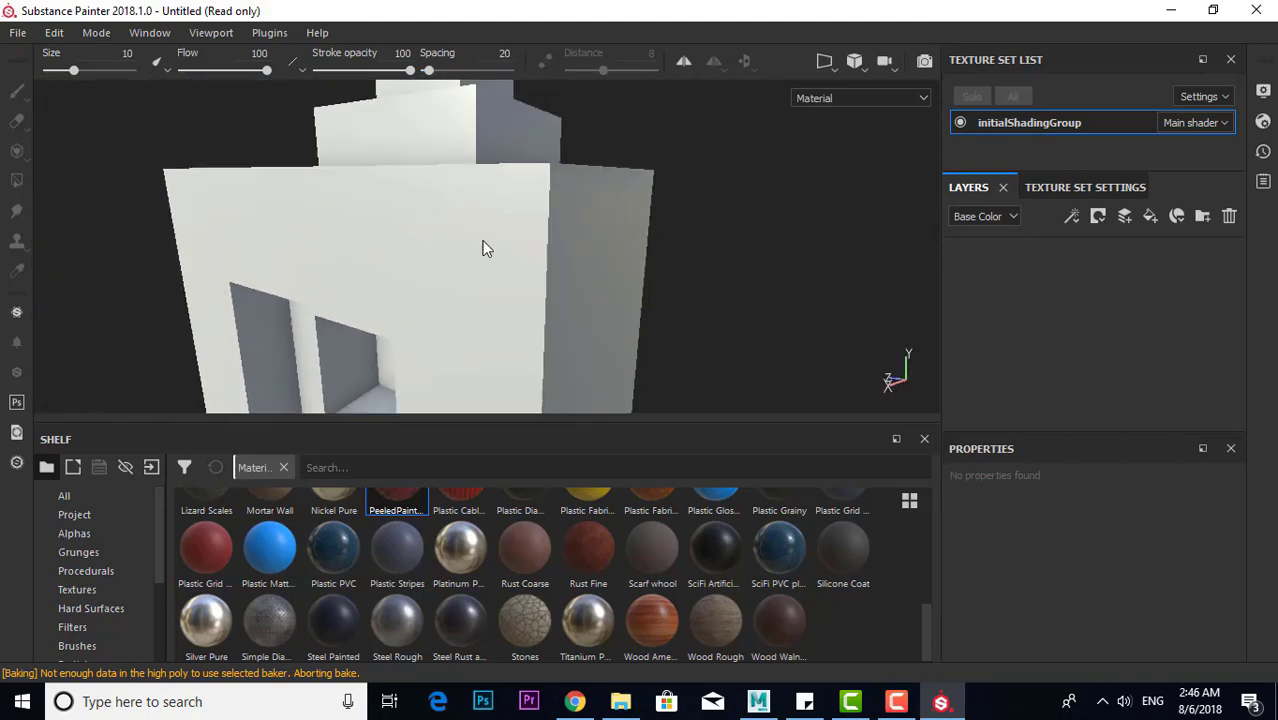
pyautogui.scroll(-3, 491, 262)
pyautogui.scroll(-2, 474, 273)
pyautogui.scroll(-2, 474, 273)
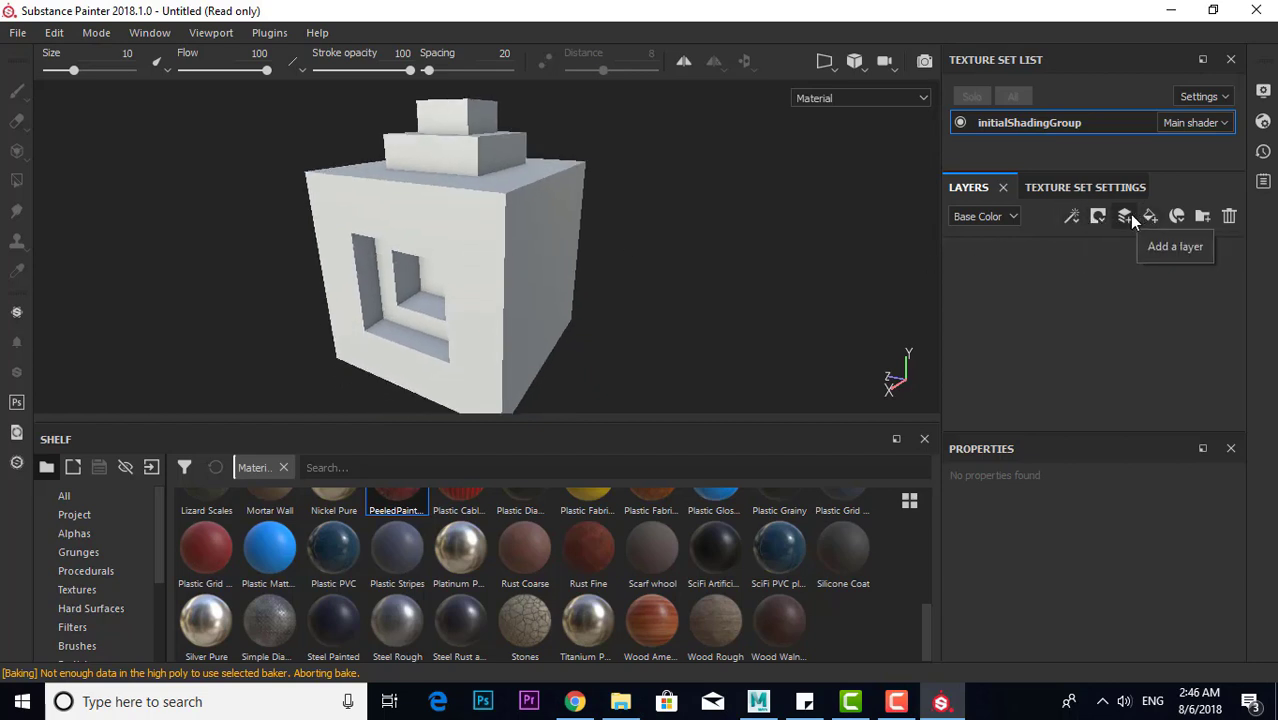
# Add Fill layer 1, rotate its UV mapping and try a red base colour
pyautogui.click(1149, 214)
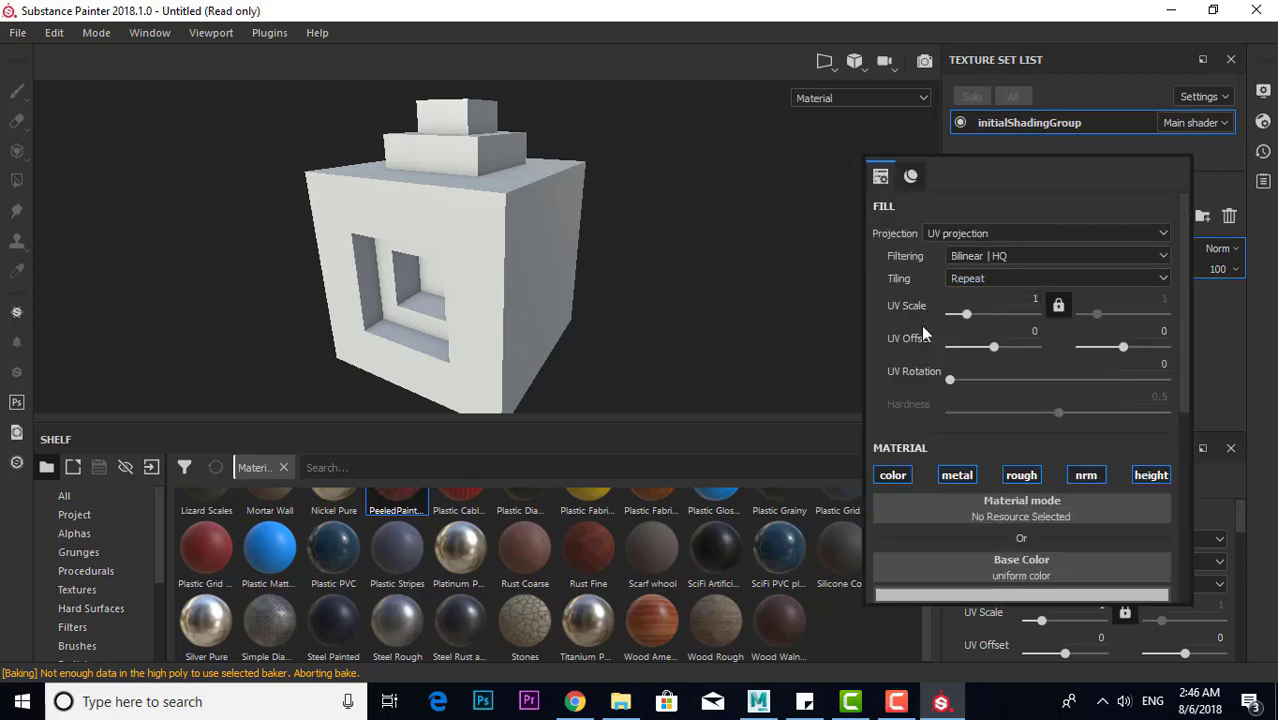
pyautogui.moveTo(951, 380); pyautogui.dragTo(1052, 381)
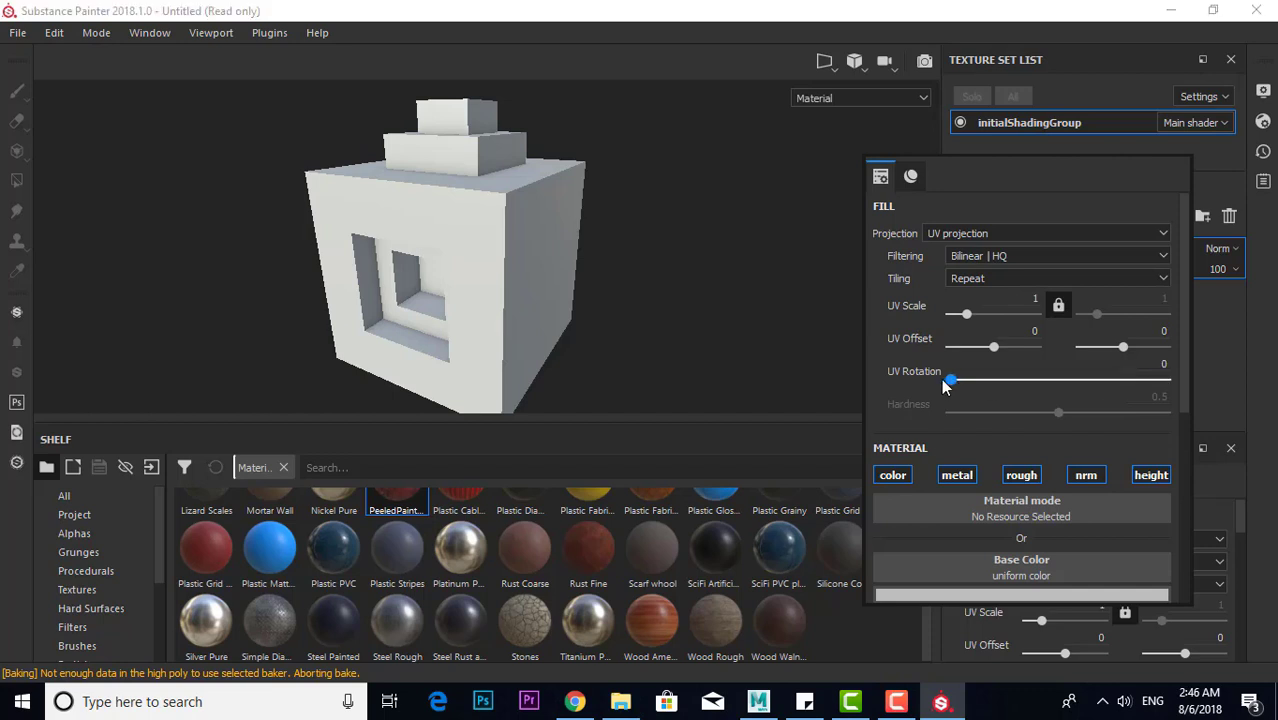
pyautogui.scroll(-1, 950, 382)
pyautogui.scroll(-2, 958, 370)
pyautogui.scroll(-1, 975, 372)
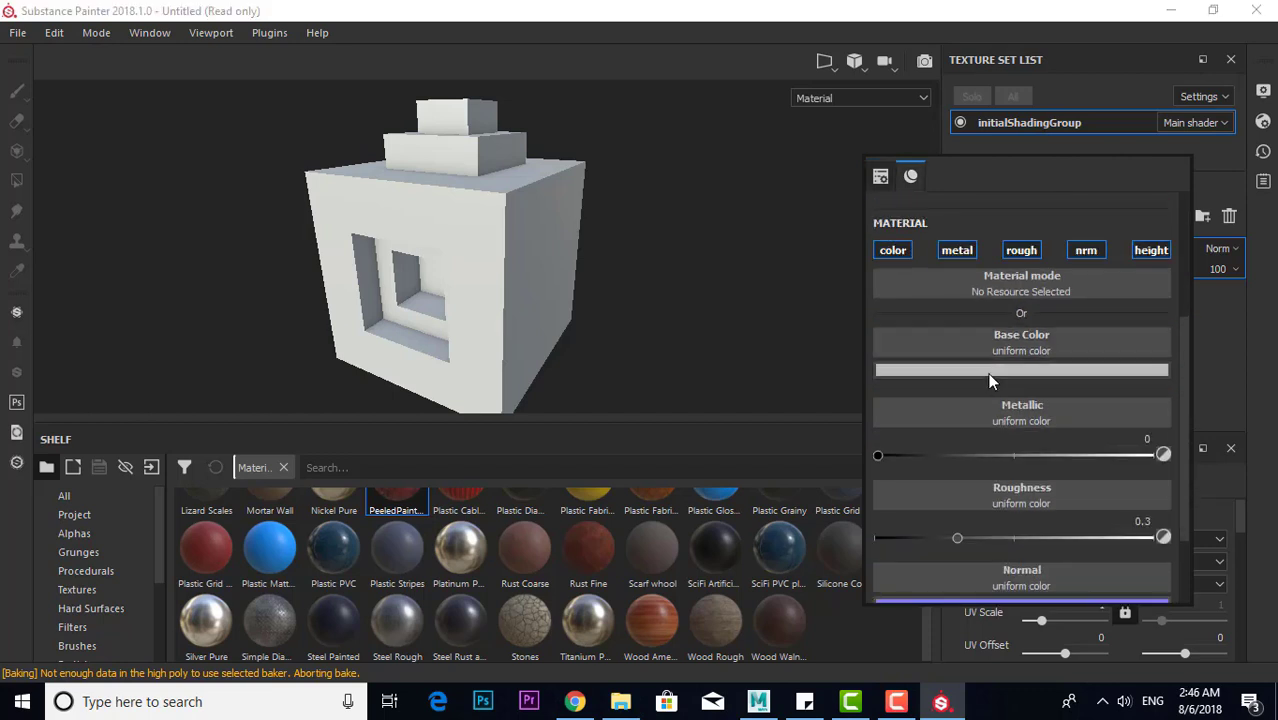
pyautogui.click(990, 380)
pyautogui.moveTo(1078, 428)
pyautogui.mouseDown()
pyautogui.moveTo(1117, 459)
pyautogui.moveTo(1101, 421)
pyautogui.moveTo(928, 428)
pyautogui.mouseUp()
pyautogui.click(935, 413)
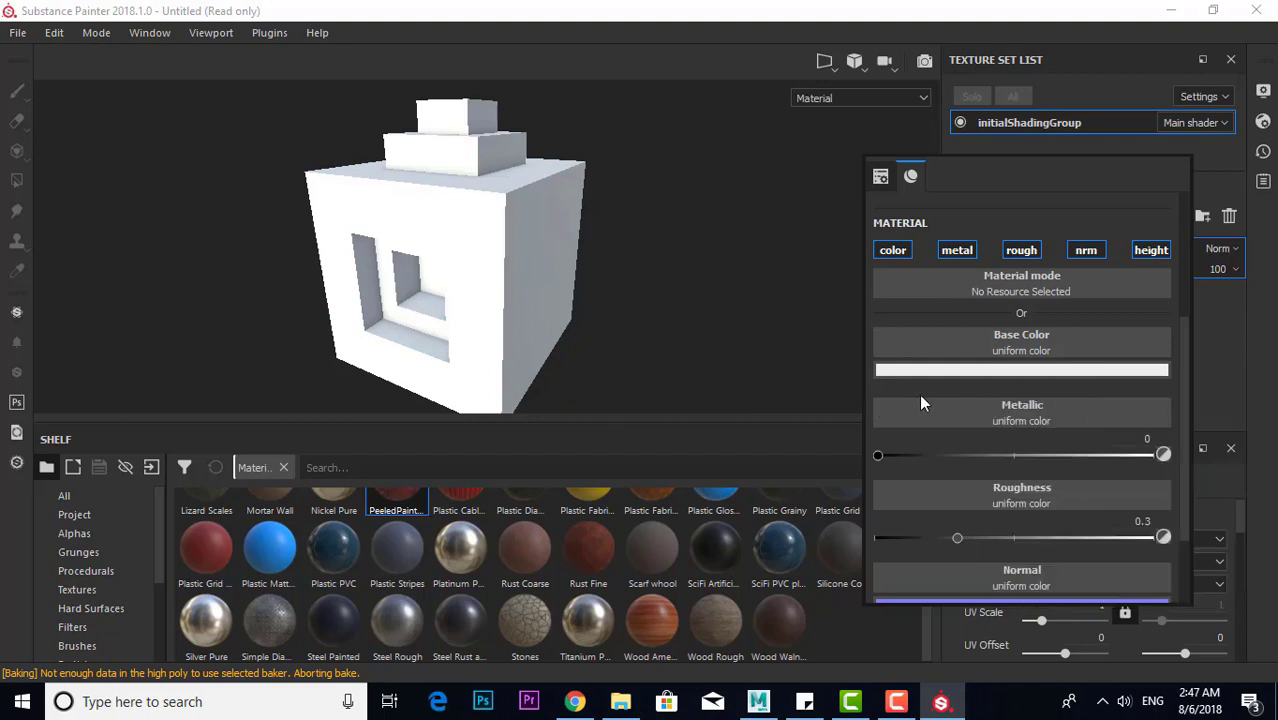
# Disable the fill's metallic channel, leaving colour, roughness, normal and height enabled
pyautogui.click(899, 255)
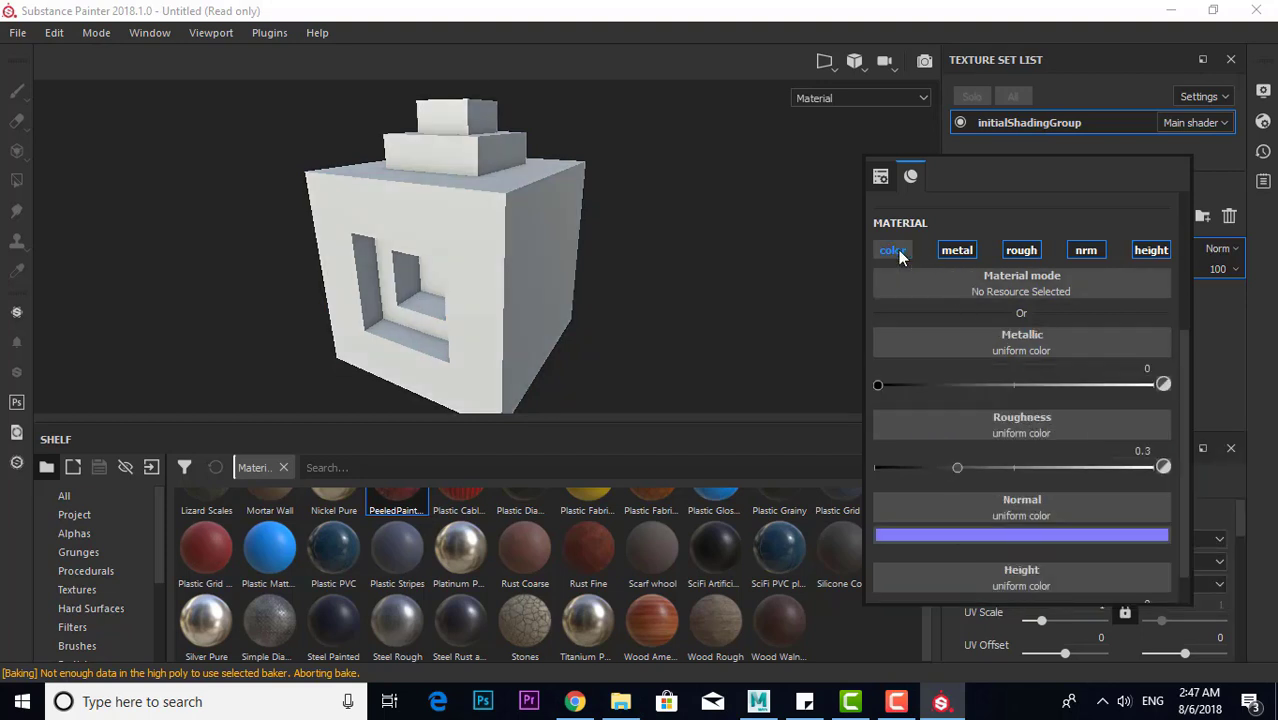
pyautogui.click(964, 250)
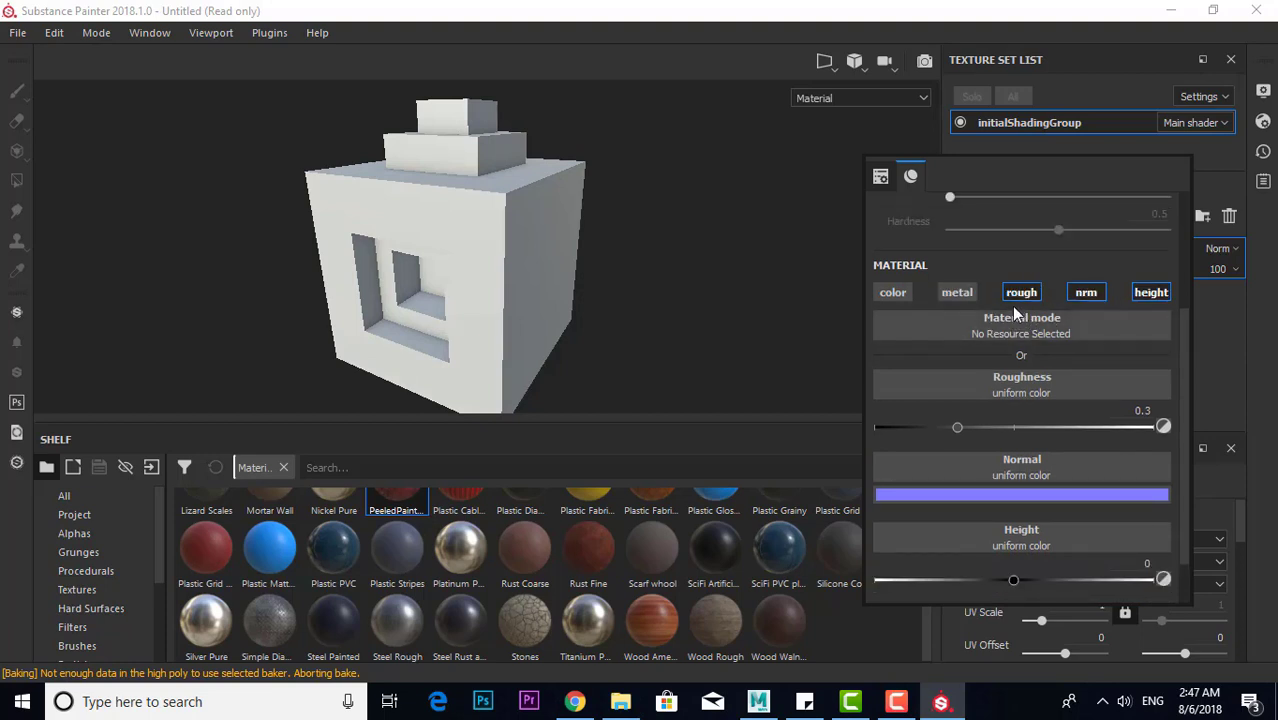
pyautogui.click(1141, 292)
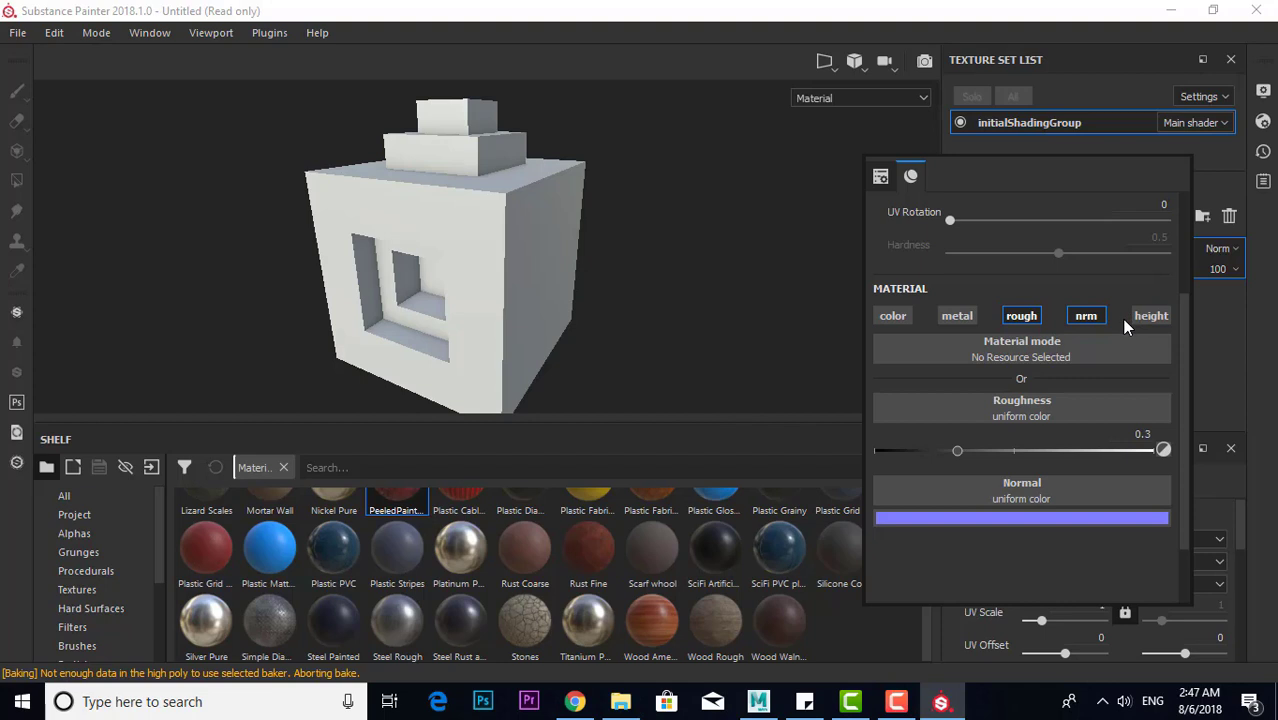
pyautogui.click(1159, 315)
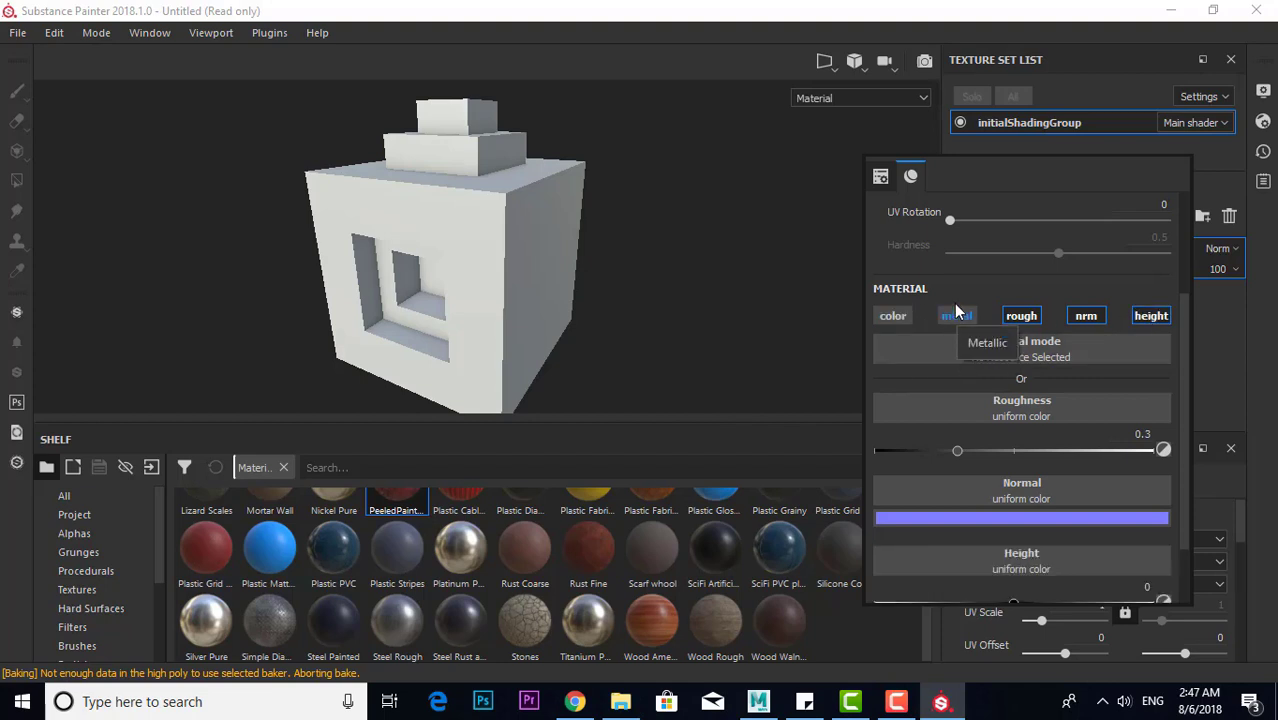
pyautogui.scroll(2, 929, 249)
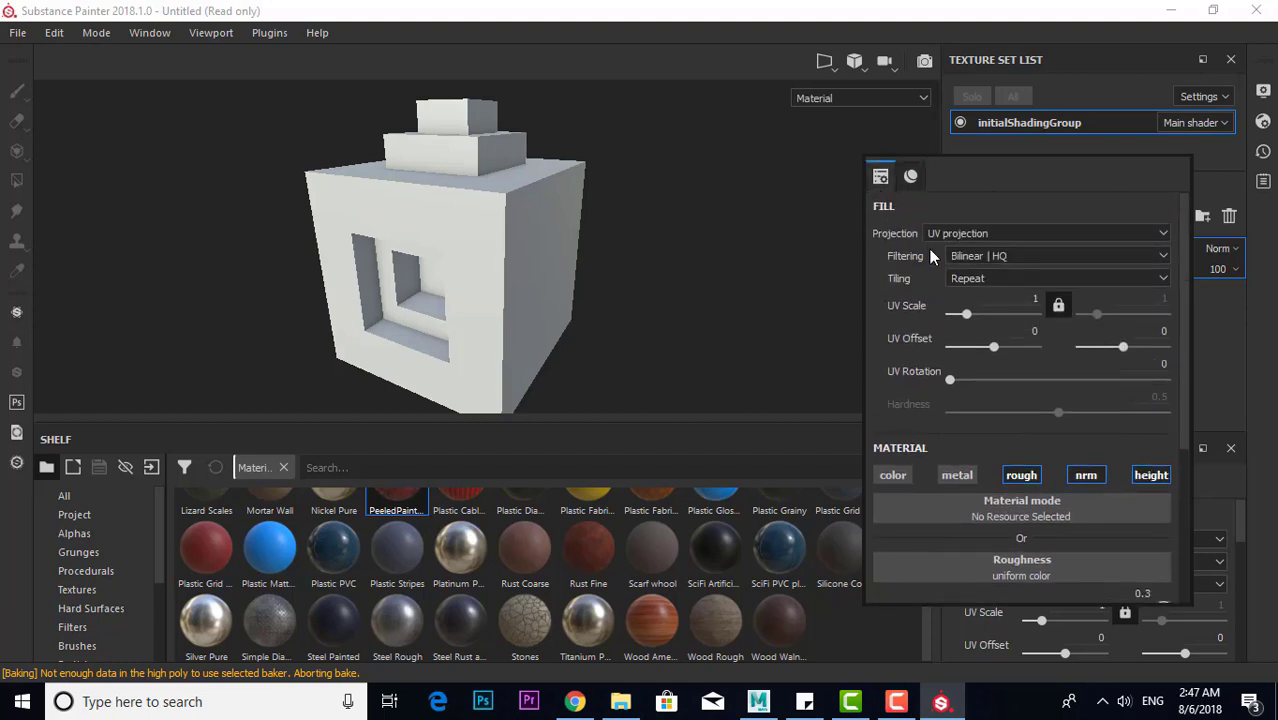
pyautogui.scroll(-3, 956, 364)
pyautogui.scroll(2, 952, 343)
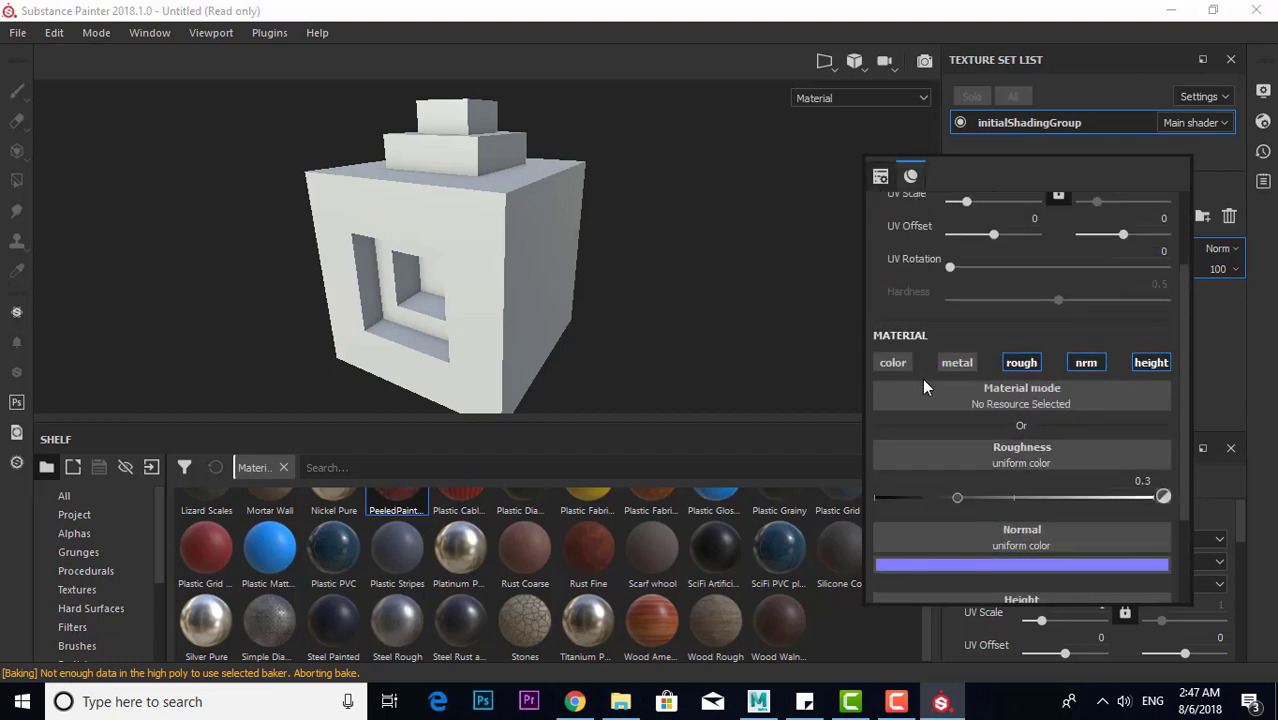
pyautogui.click(892, 362)
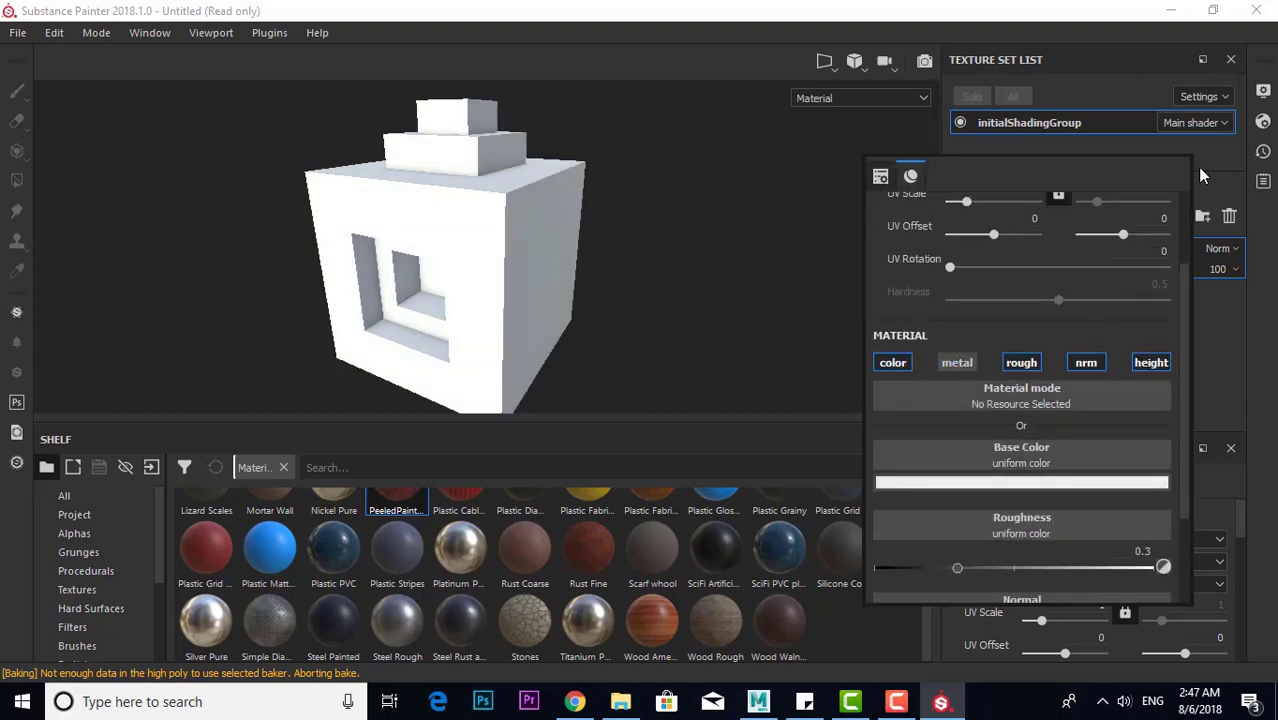
pyautogui.click(713, 248)
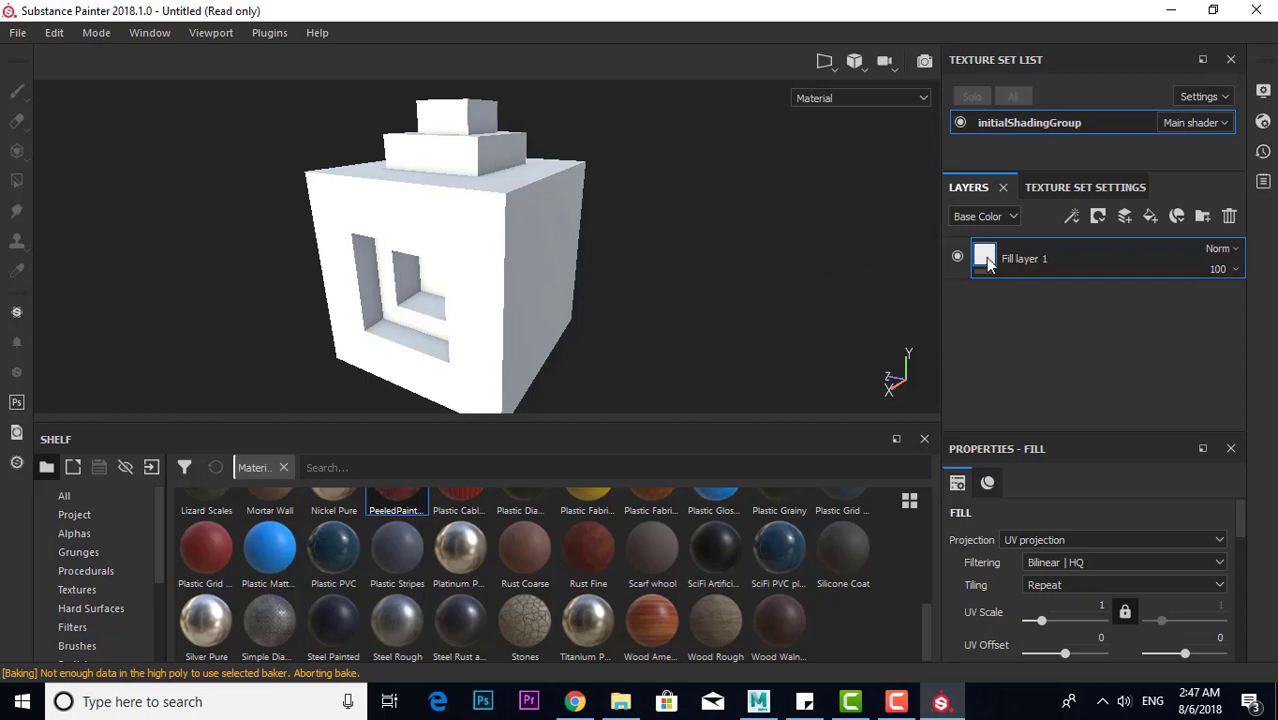
# Show the Smart masks category in the shelf
pyautogui.scroll(-3, 73, 591)
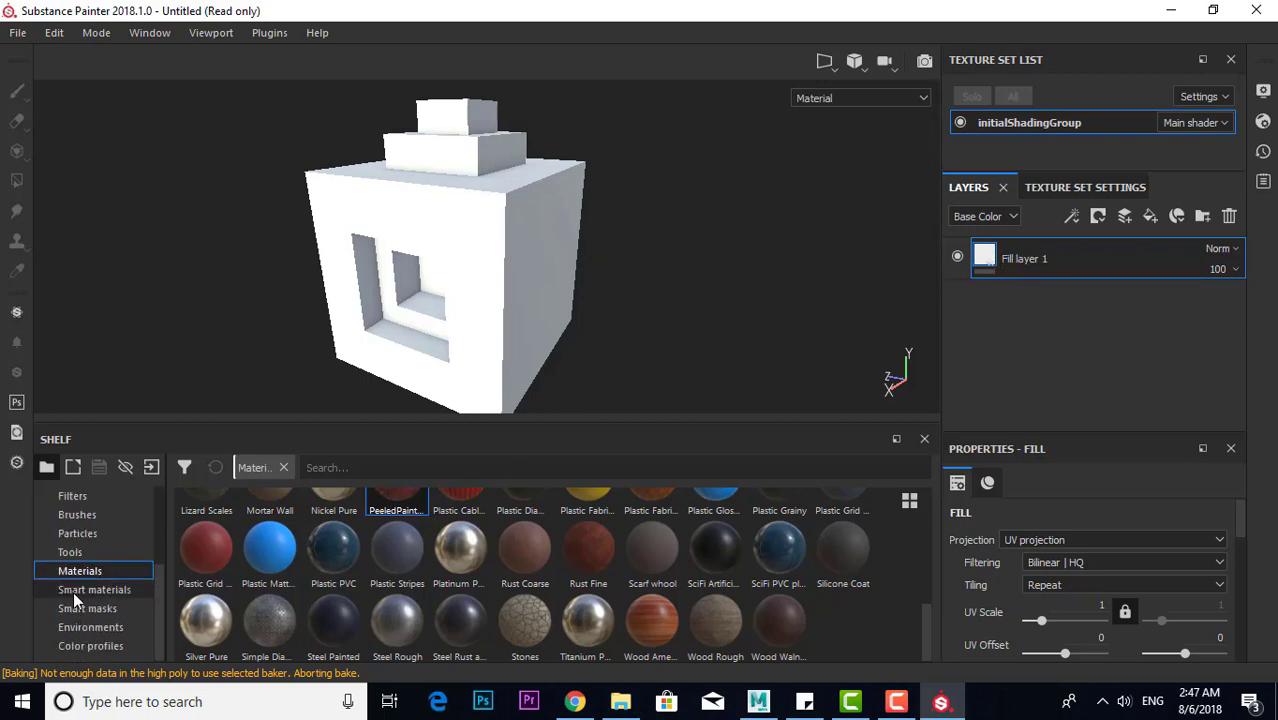
pyautogui.click(96, 591)
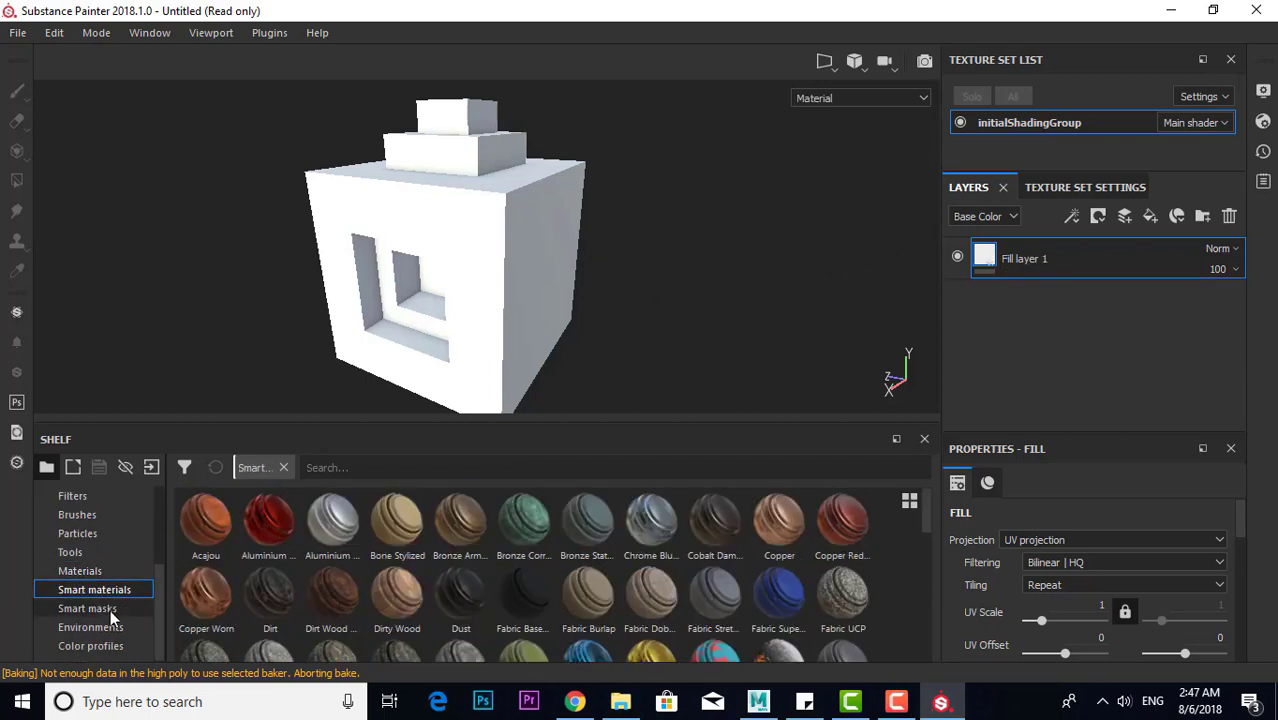
pyautogui.click(116, 612)
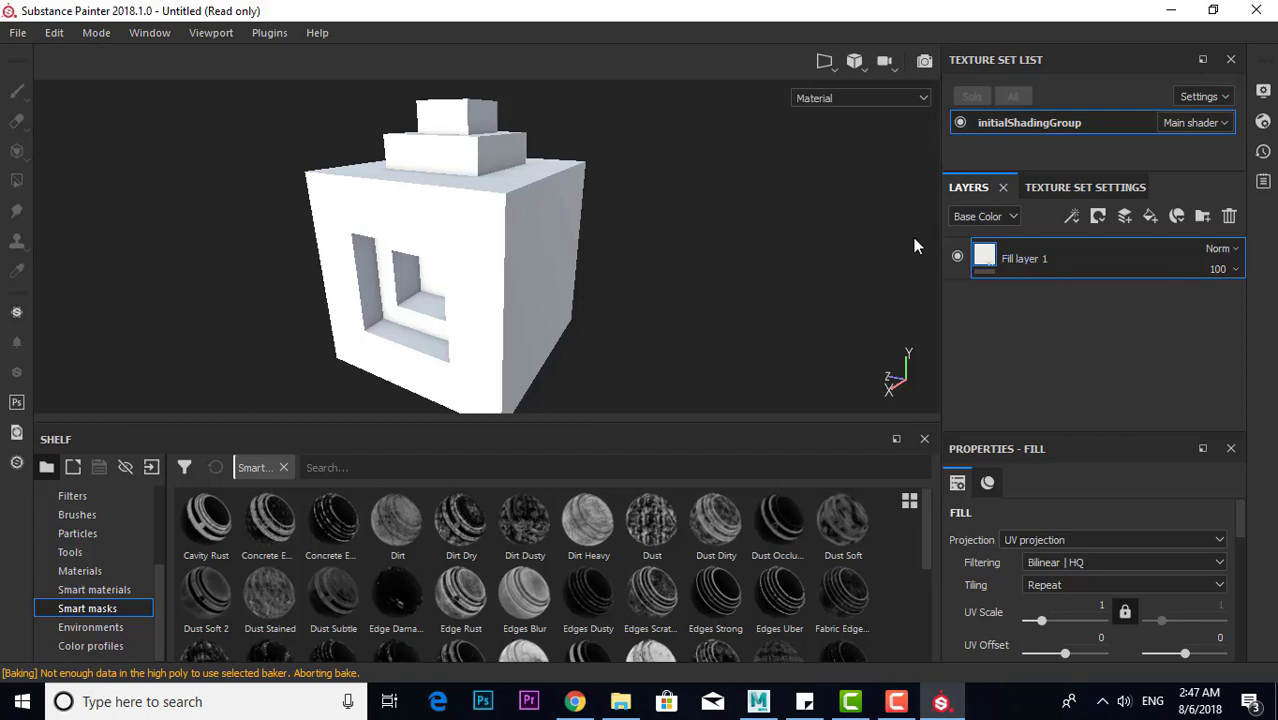
# Set Fill layer 1's base colour to a dark violet-blue, RGB 0.040, 0.013, 0.297
pyautogui.click(990, 505)
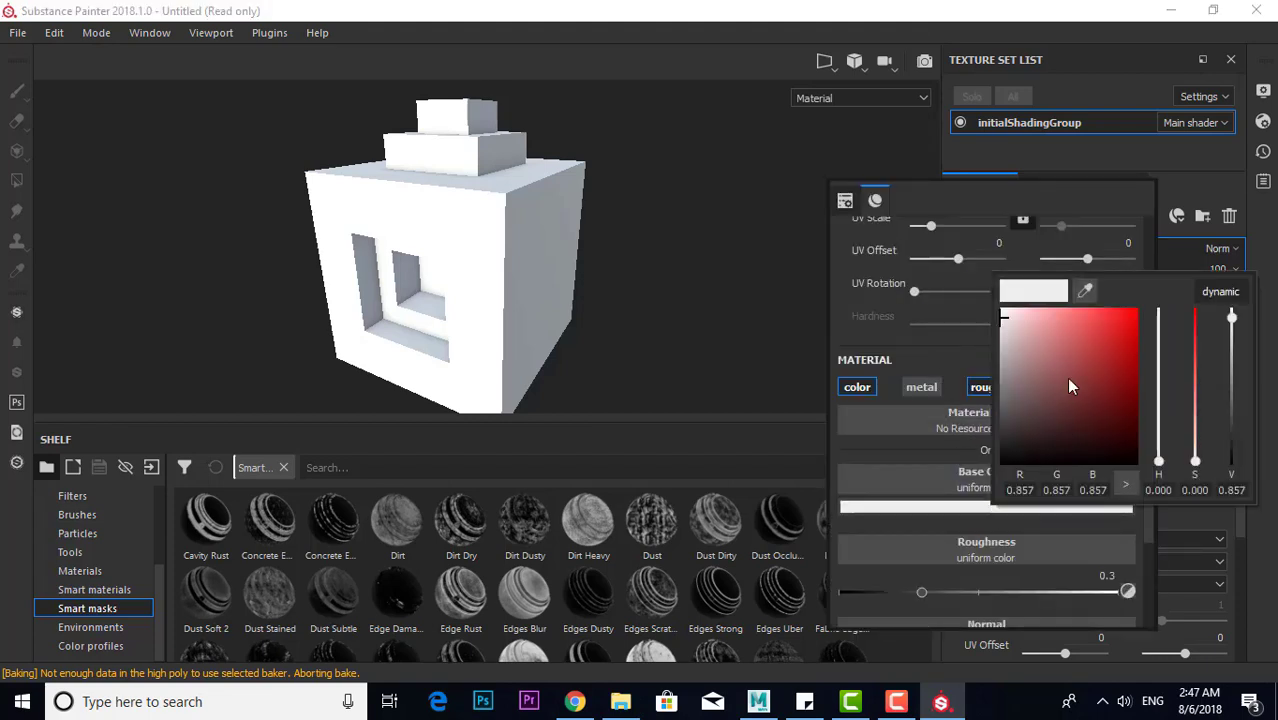
pyautogui.moveTo(1158, 450)
pyautogui.mouseDown()
pyautogui.moveTo(1158, 362)
pyautogui.moveTo(1134, 396)
pyautogui.mouseUp()
pyautogui.click(1127, 345)
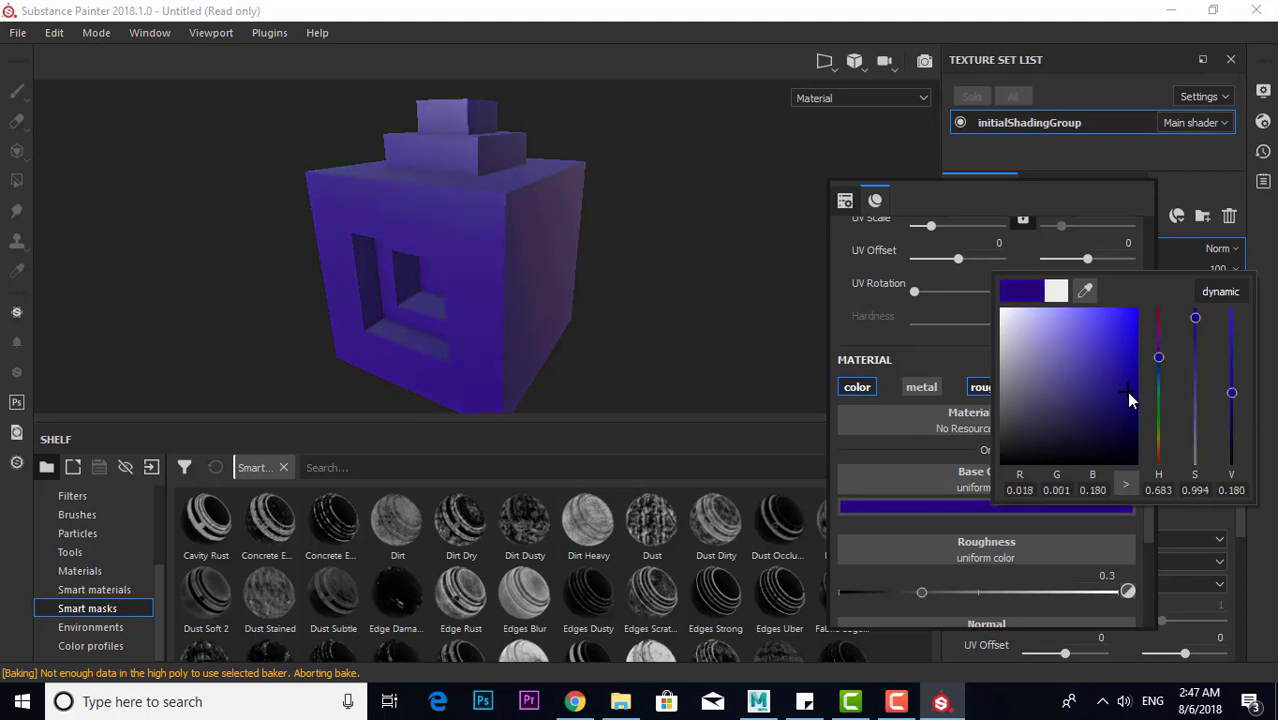
pyautogui.click(521, 291)
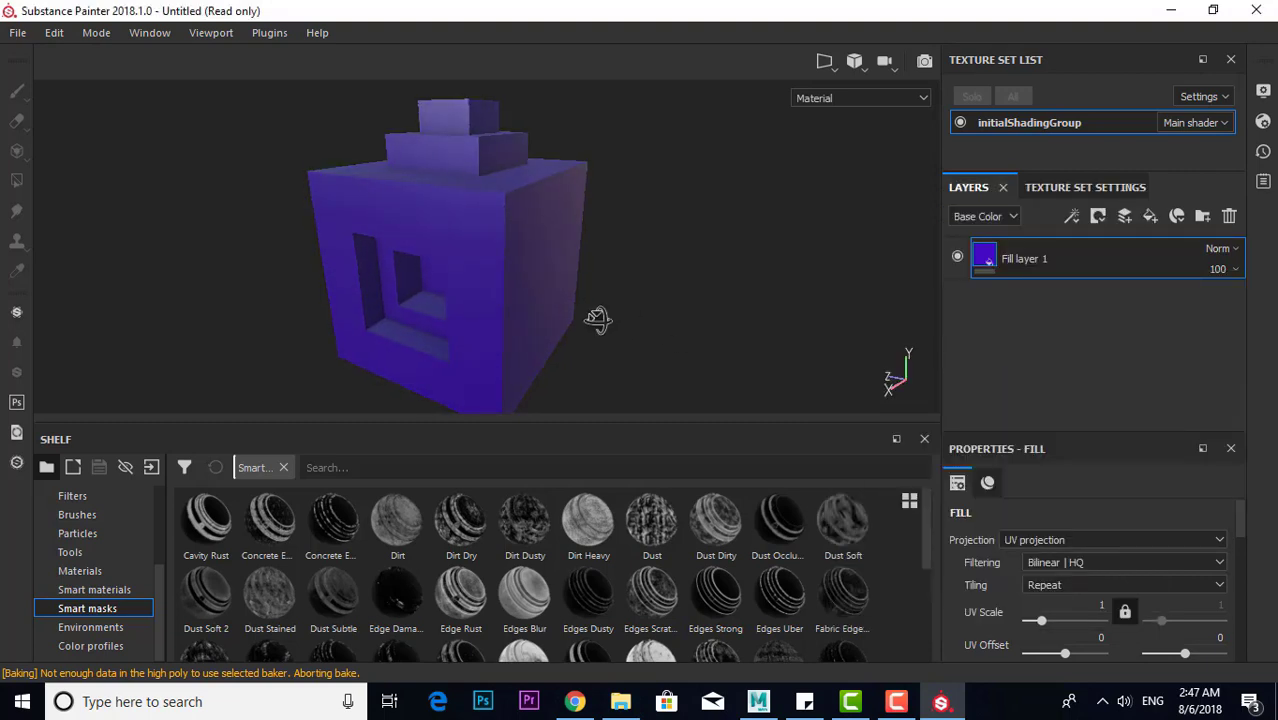
pyautogui.moveTo(599, 320)
pyautogui.keyDown('alt'); pyautogui.mouseDown()
pyautogui.moveTo(350, 345)
pyautogui.moveTo(408, 251)
pyautogui.moveTo(474, 325)
pyautogui.moveTo(474, 245)
pyautogui.moveTo(542, 265)
pyautogui.mouseUp(); pyautogui.keyUp('alt')
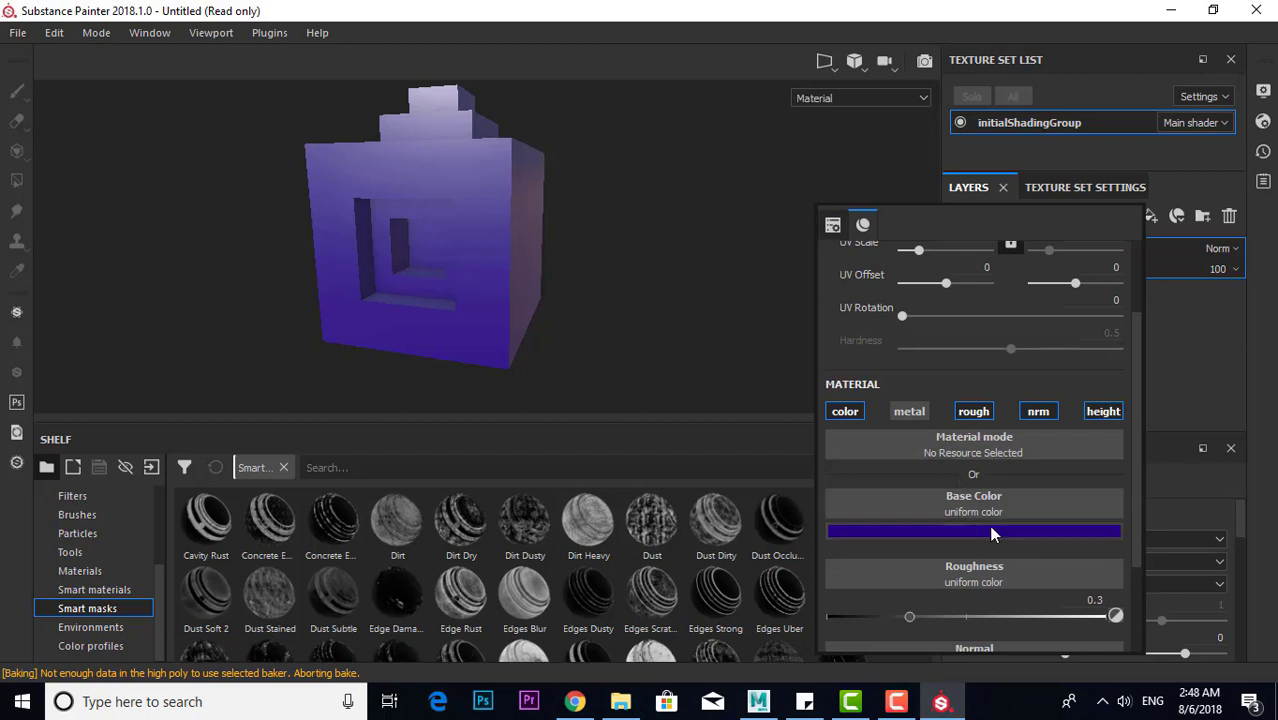
pyautogui.click(990, 529)
pyautogui.moveTo(1234, 414)
pyautogui.mouseDown()
pyautogui.moveTo(1240, 466)
pyautogui.moveTo(1234, 404)
pyautogui.mouseUp()
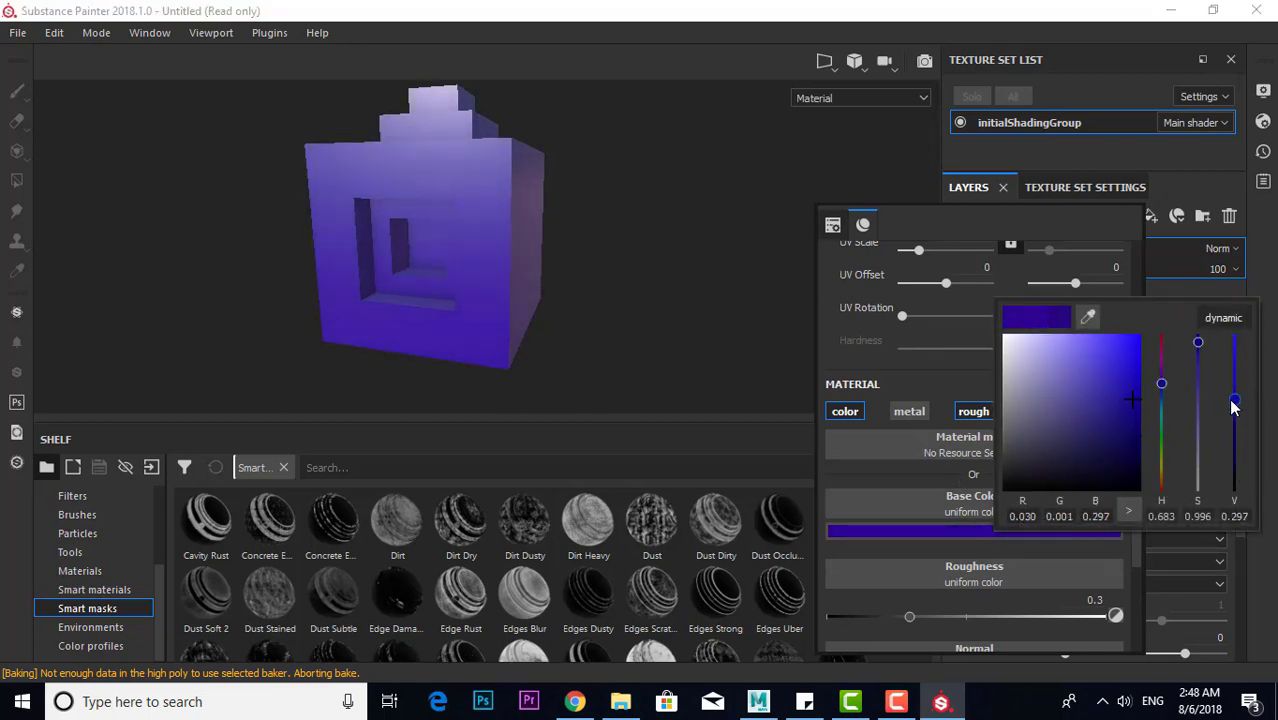
pyautogui.moveTo(1200, 348); pyautogui.dragTo(1202, 376)
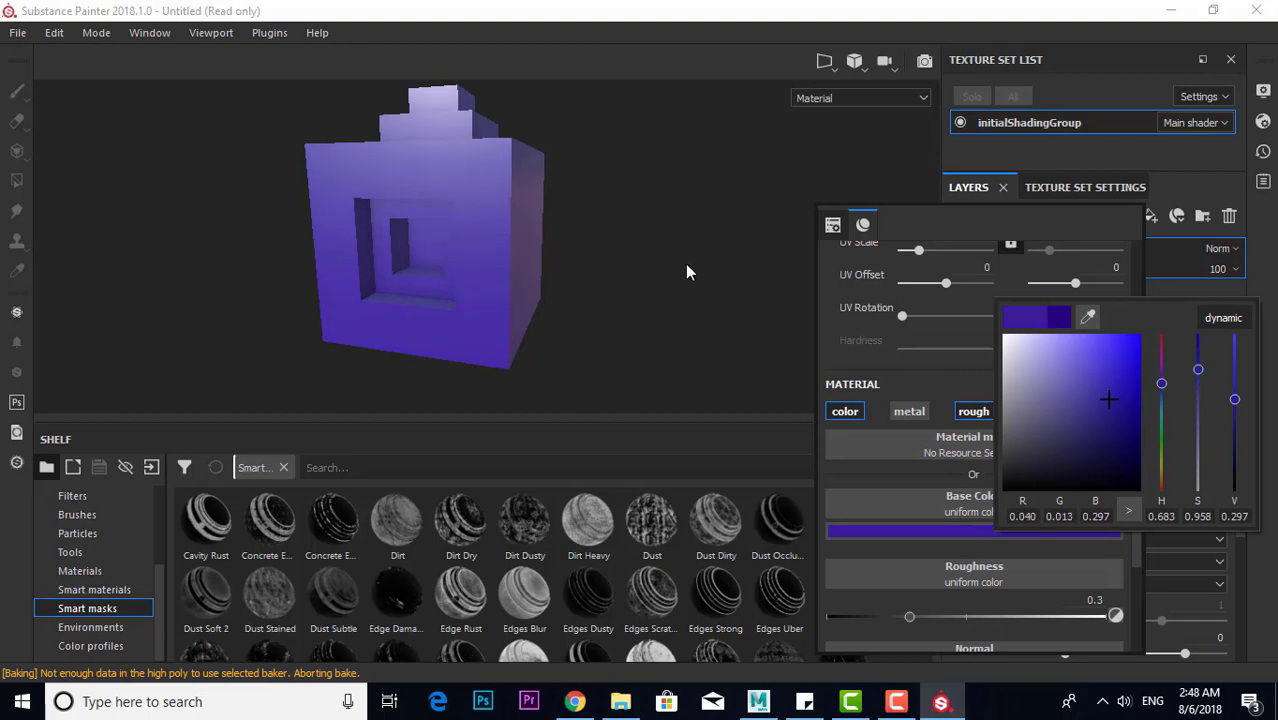
pyautogui.moveTo(685, 263)
pyautogui.keyDown('shift'); pyautogui.mouseDown(button='right')
pyautogui.moveTo(471, 277)
pyautogui.moveTo(539, 283)
pyautogui.mouseUp(button='right'); pyautogui.keyUp('shift')
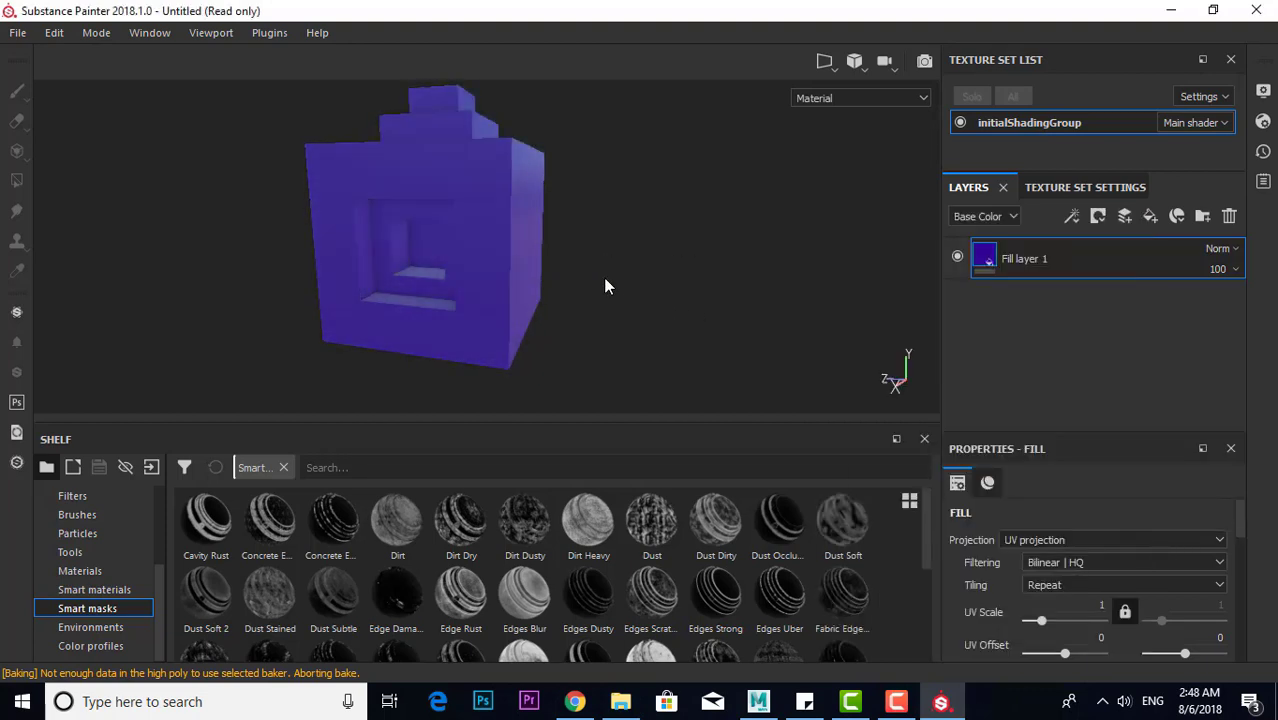
# Orbit, pan and zoom around the blue cube while rotating the environment lighting
pyautogui.moveTo(731, 259)
pyautogui.keyDown('shift'); pyautogui.mouseDown(button='right')
pyautogui.moveTo(491, 260)
pyautogui.moveTo(822, 262)
pyautogui.moveTo(472, 270)
pyautogui.moveTo(827, 274)
pyautogui.moveTo(687, 295)
pyautogui.mouseUp(button='right'); pyautogui.keyUp('shift')
pyautogui.moveTo(732, 296)
pyautogui.keyDown('alt'); pyautogui.mouseDown()
pyautogui.moveTo(561, 308)
pyautogui.moveTo(561, 362)
pyautogui.moveTo(559, 340)
pyautogui.moveTo(740, 296)
pyautogui.mouseUp(); pyautogui.keyUp('alt')
pyautogui.moveTo(740, 296)
pyautogui.keyDown('shift'); pyautogui.mouseDown(button='right')
pyautogui.moveTo(613, 313)
pyautogui.moveTo(650, 305)
pyautogui.mouseUp(button='right'); pyautogui.keyUp('shift')
pyautogui.moveTo(650, 305)
pyautogui.keyDown('alt'); pyautogui.mouseDown()
pyautogui.moveTo(555, 307)
pyautogui.moveTo(548, 285)
pyautogui.moveTo(610, 308)
pyautogui.mouseUp(); pyautogui.keyUp('alt')
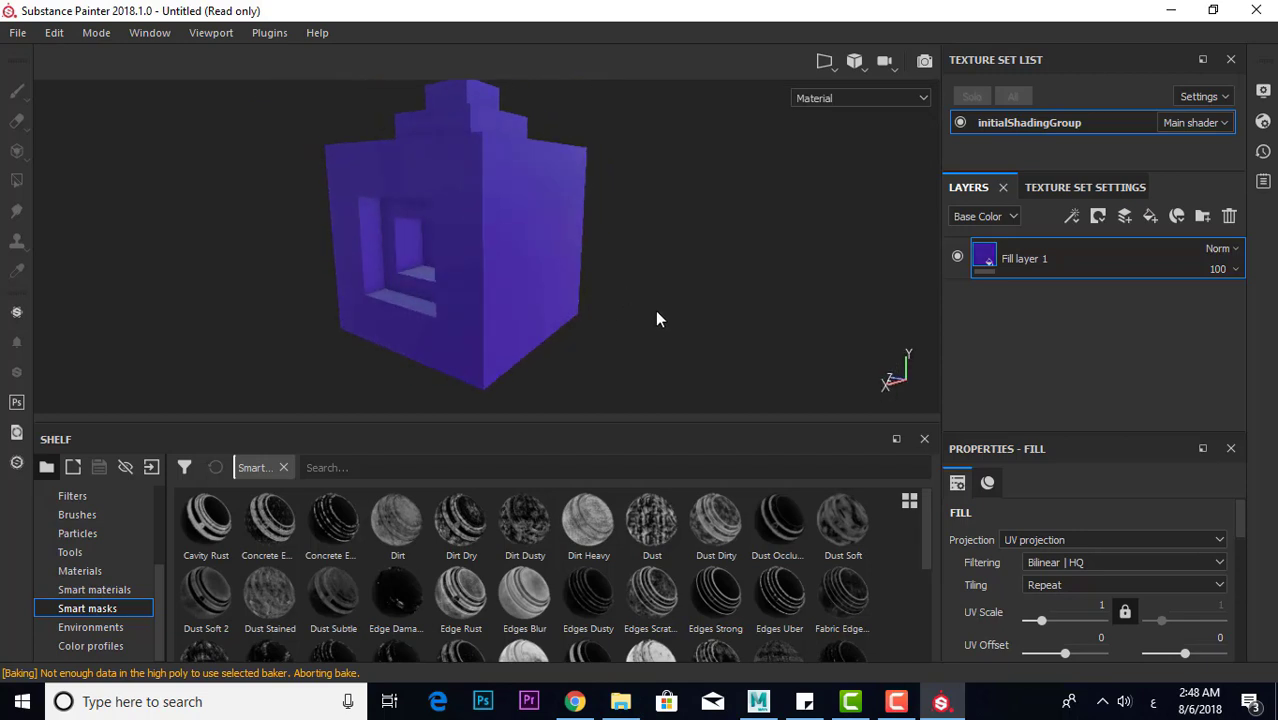
pyautogui.moveTo(655, 310)
pyautogui.keyDown('alt'); pyautogui.mouseDown(button='middle')
pyautogui.moveTo(536, 217)
pyautogui.moveTo(653, 308)
pyautogui.moveTo(606, 293)
pyautogui.mouseUp(button='middle'); pyautogui.keyUp('alt')
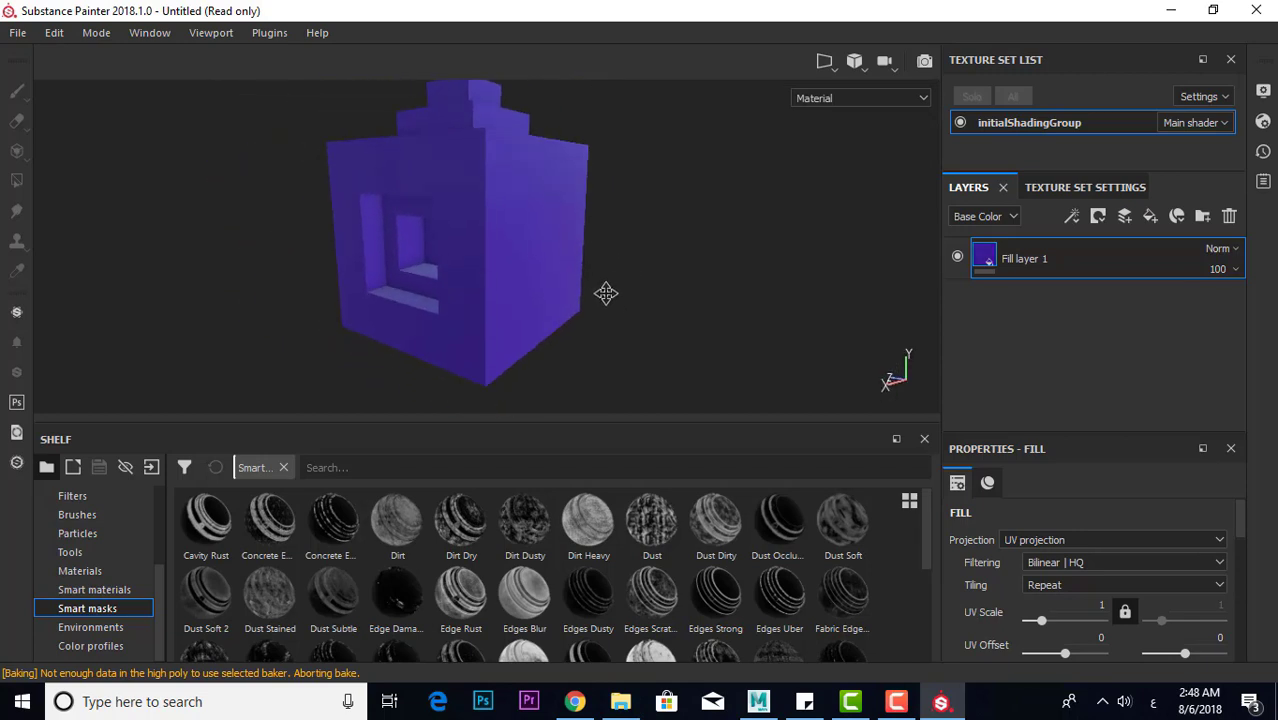
pyautogui.moveTo(724, 277)
pyautogui.keyDown('alt'); pyautogui.mouseDown(button='right')
pyautogui.moveTo(551, 271)
pyautogui.moveTo(262, 300)
pyautogui.moveTo(659, 280)
pyautogui.moveTo(648, 259)
pyautogui.moveTo(580, 315)
pyautogui.mouseUp(button='right'); pyautogui.keyUp('alt')
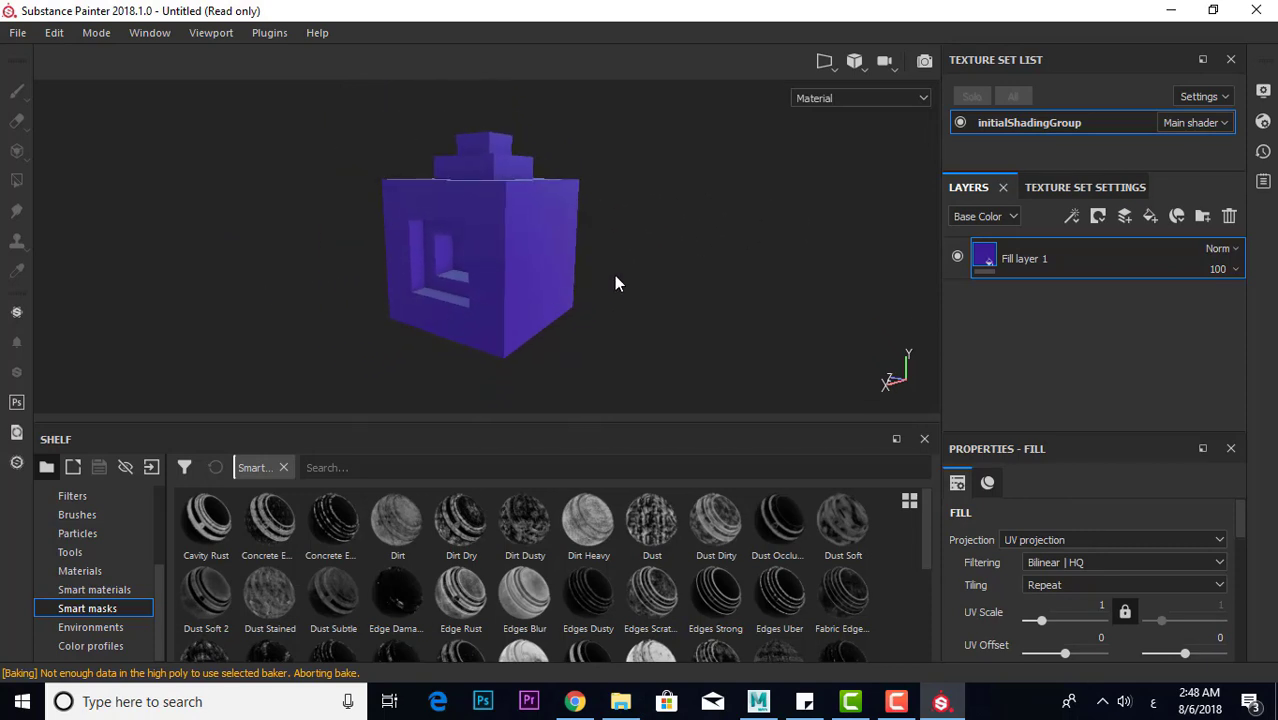
pyautogui.moveTo(722, 305)
pyautogui.keyDown('alt'); pyautogui.mouseDown()
pyautogui.moveTo(562, 294)
pyautogui.moveTo(726, 313)
pyautogui.moveTo(498, 311)
pyautogui.mouseUp(); pyautogui.keyUp('alt')
pyautogui.moveTo(750, 318)
pyautogui.keyDown('alt'); pyautogui.mouseDown()
pyautogui.moveTo(579, 293)
pyautogui.moveTo(485, 342)
pyautogui.moveTo(399, 348)
pyautogui.moveTo(534, 354)
pyautogui.mouseUp(); pyautogui.keyUp('alt')
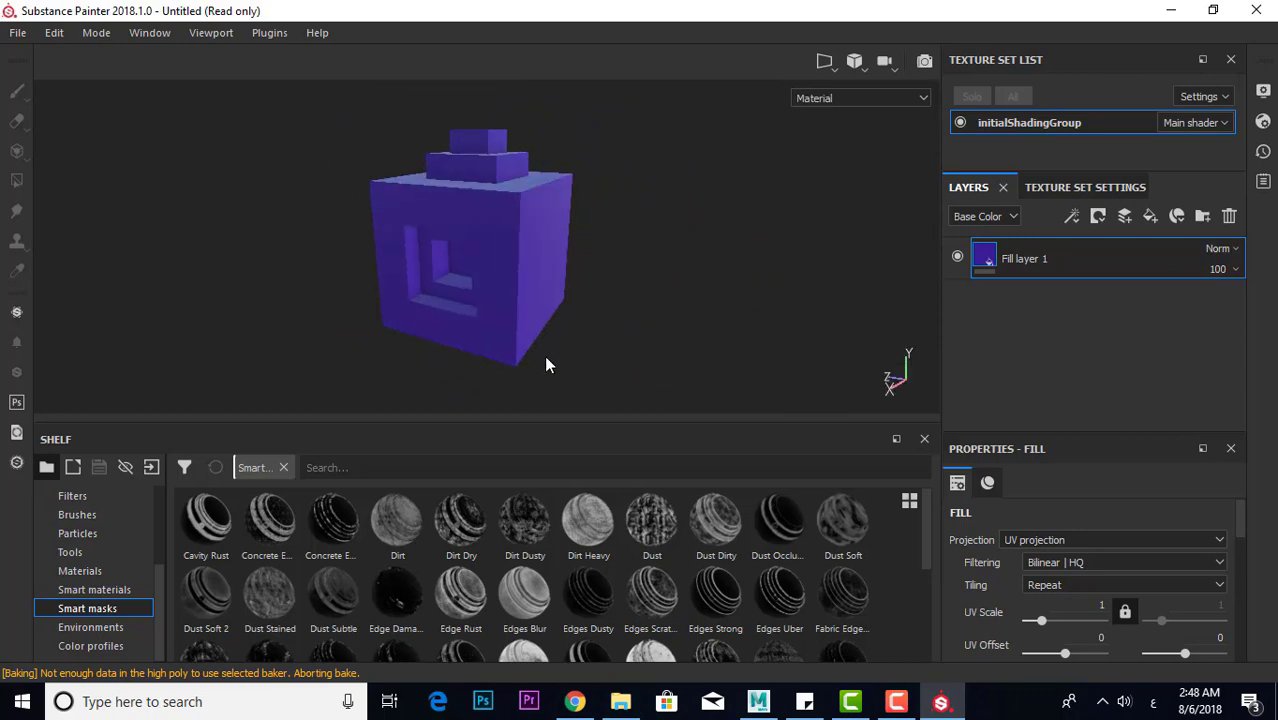
pyautogui.press('alt')
pyautogui.moveTo(637, 322)
pyautogui.keyDown('alt'); pyautogui.mouseDown()
pyautogui.moveTo(371, 286)
pyautogui.moveTo(860, 300)
pyautogui.moveTo(502, 286)
pyautogui.moveTo(620, 334)
pyautogui.mouseUp(); pyautogui.keyUp('alt')
pyautogui.moveTo(702, 285)
pyautogui.keyDown('alt'); pyautogui.mouseDown()
pyautogui.moveTo(351, 274)
pyautogui.moveTo(645, 265)
pyautogui.mouseUp(); pyautogui.keyUp('alt')
# Deepen Fill layer 1's base colour to a darker blue, RGB 0.009, 0.149, 0.475
pyautogui.rightClick(686, 248)
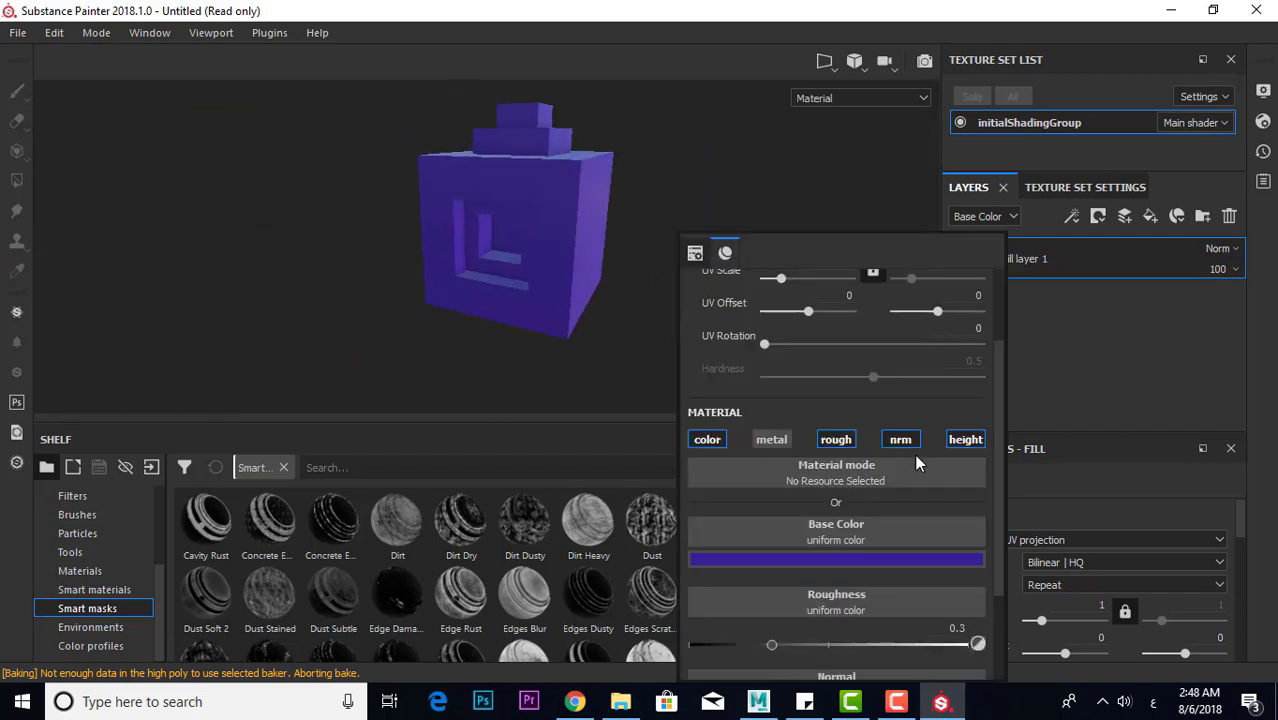
pyautogui.click(866, 558)
pyautogui.moveTo(984, 426)
pyautogui.mouseDown()
pyautogui.moveTo(1038, 426)
pyautogui.moveTo(1004, 414)
pyautogui.mouseUp()
# Lighten the blue base colour slightly and zoom in on the cube
pyautogui.click(513, 394)
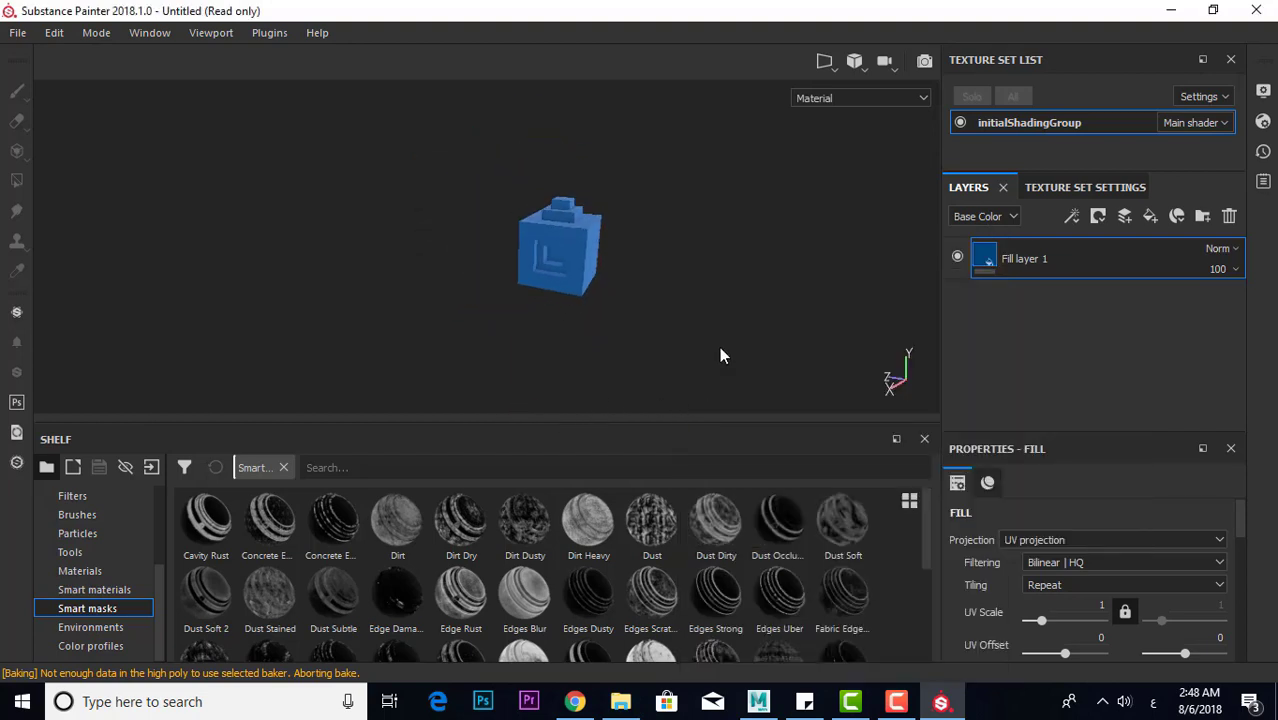
pyautogui.scroll(4, 720, 346)
pyautogui.moveTo(722, 346)
pyautogui.keyDown('alt'); pyautogui.mouseDown()
pyautogui.moveTo(551, 362)
pyautogui.moveTo(483, 399)
pyautogui.moveTo(617, 320)
pyautogui.mouseUp(); pyautogui.keyUp('alt')
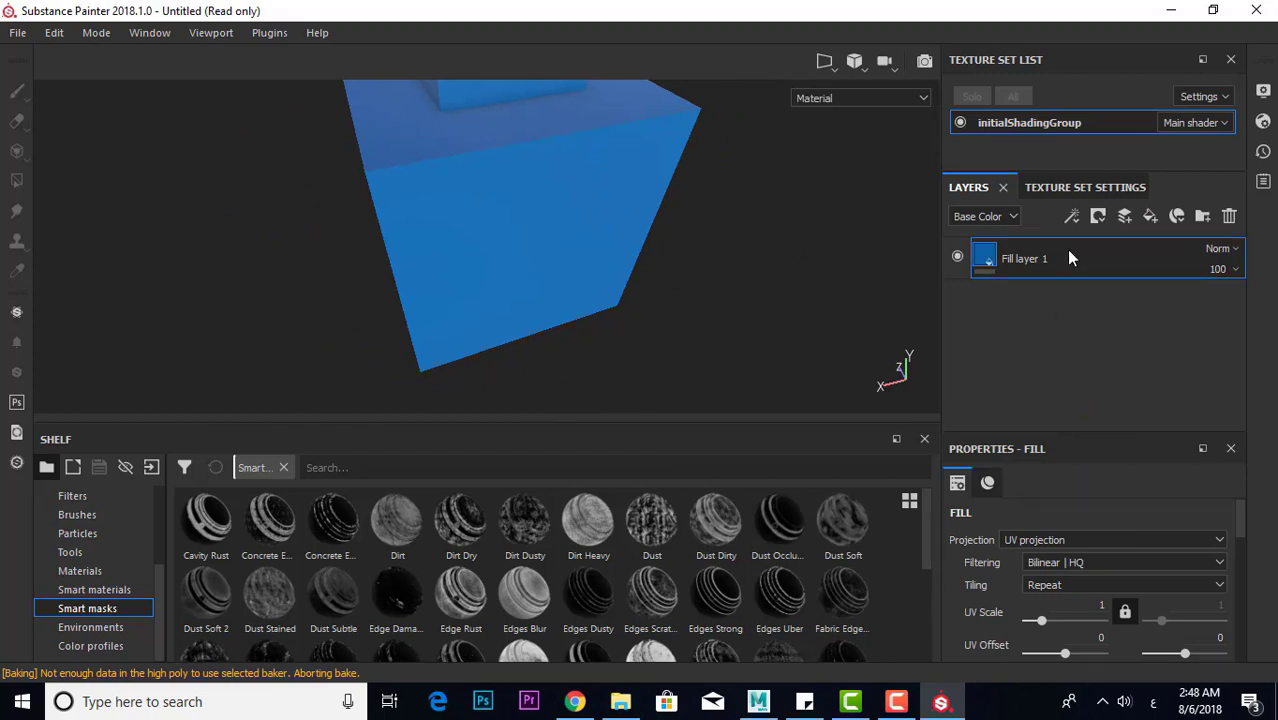
# Add Fill layer 2 above Fill layer 1 and give it a red base colour
pyautogui.click(1149, 217)
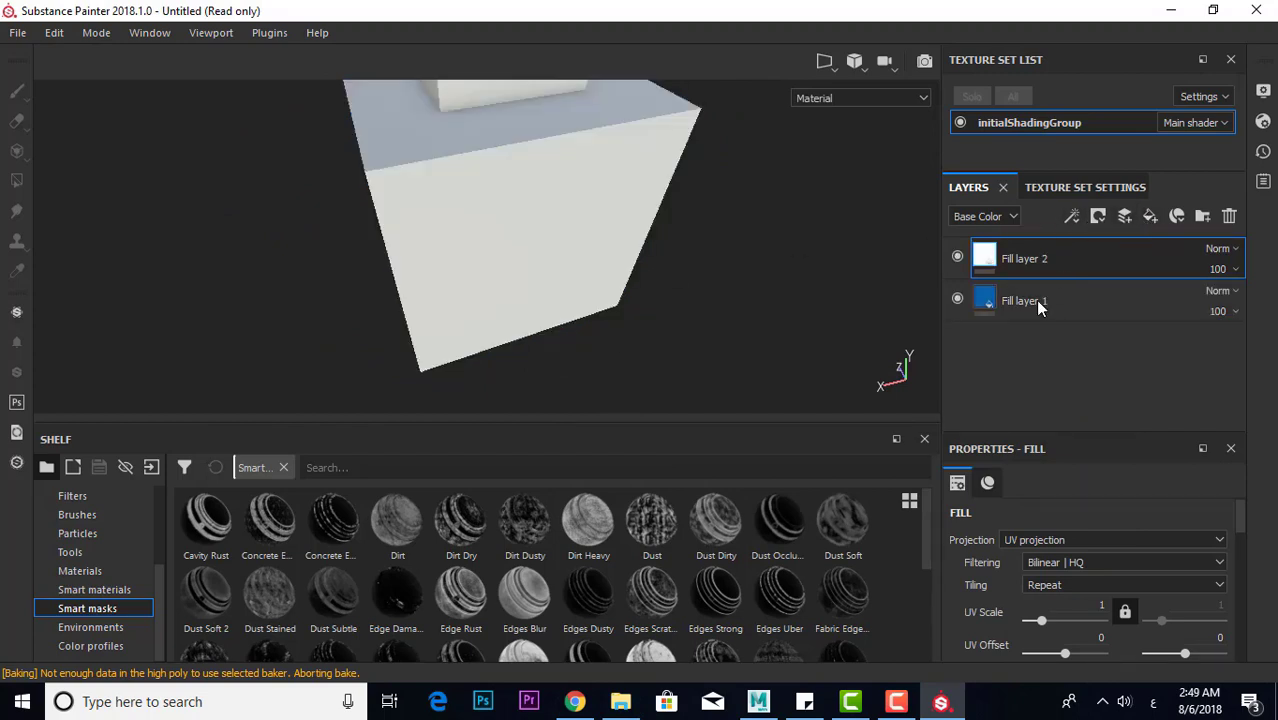
pyautogui.click(958, 257)
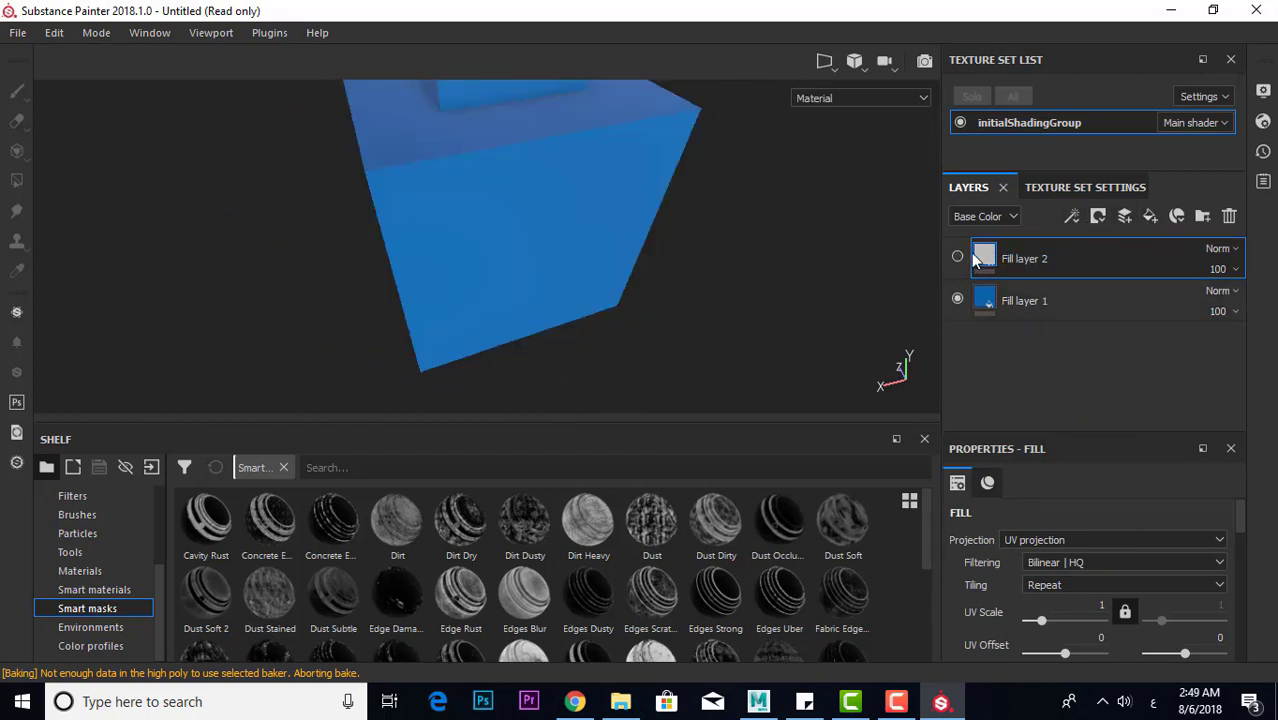
pyautogui.click(958, 257)
pyautogui.rightClick(985, 260)
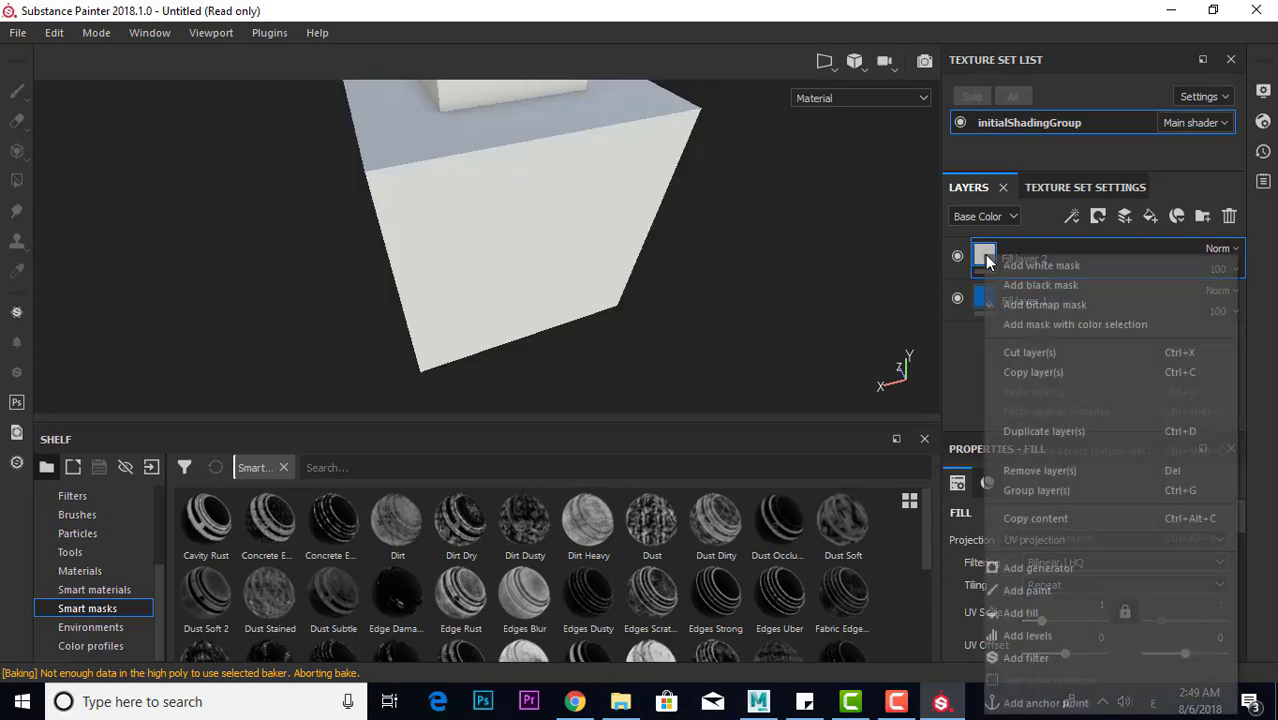
pyautogui.click(864, 238)
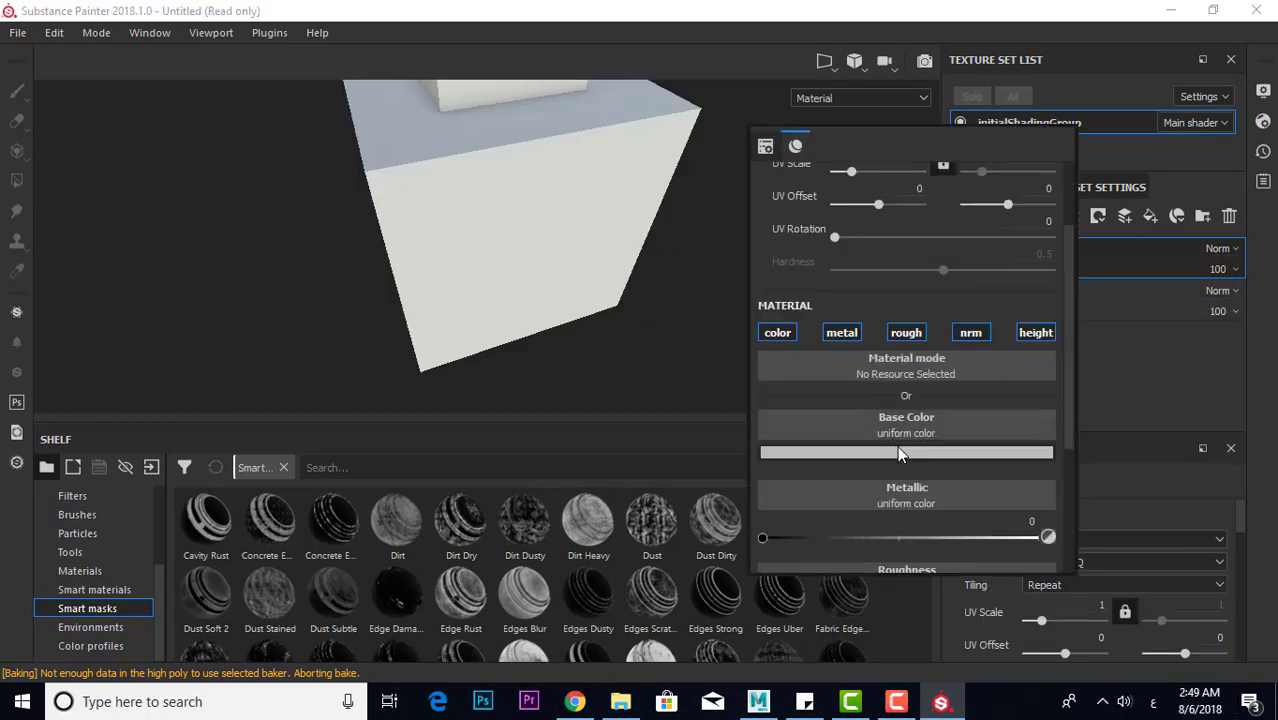
pyautogui.click(897, 451)
pyautogui.click(1040, 518)
pyautogui.click(684, 370)
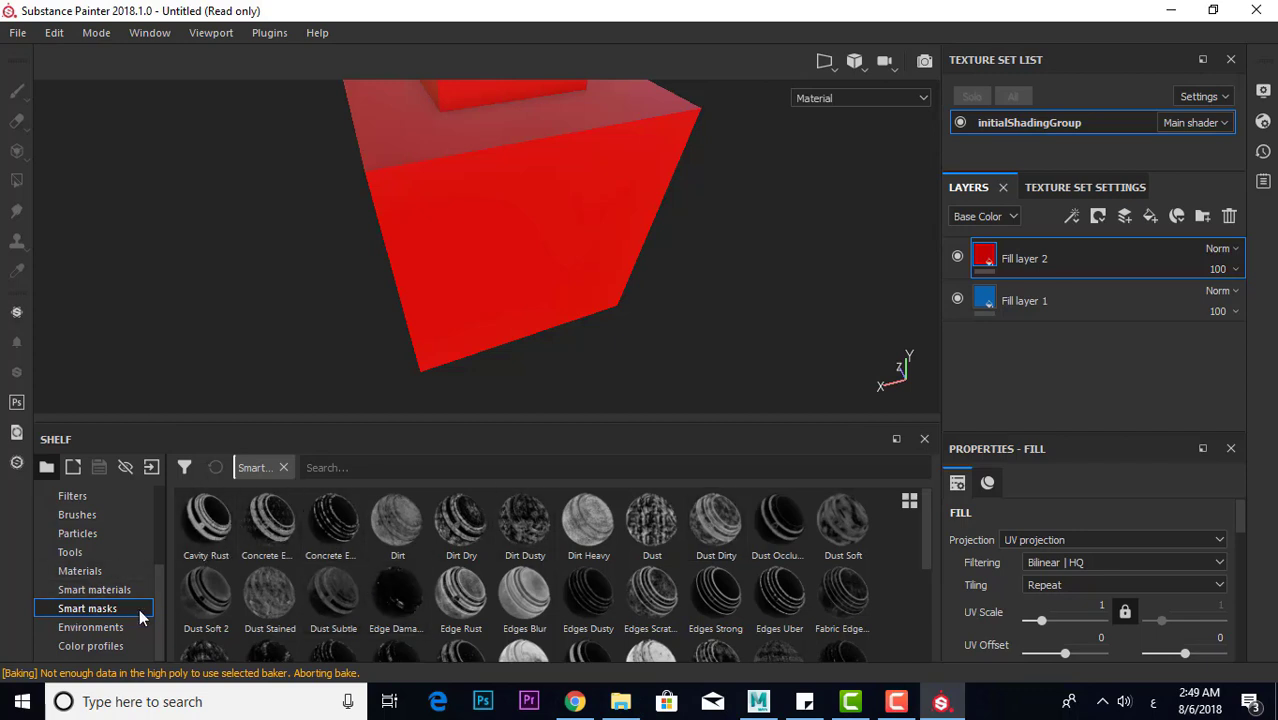
pyautogui.moveTo(188, 542)
pyautogui.mouseDown()
pyautogui.moveTo(1050, 277)
pyautogui.moveTo(1050, 265)
pyautogui.mouseUp()
pyautogui.moveTo(627, 265)
pyautogui.keyDown('alt'); pyautogui.mouseDown()
pyautogui.moveTo(541, 277)
pyautogui.moveTo(579, 262)
pyautogui.mouseUp(); pyautogui.keyUp('alt')
pyautogui.scroll(3, 541, 277)
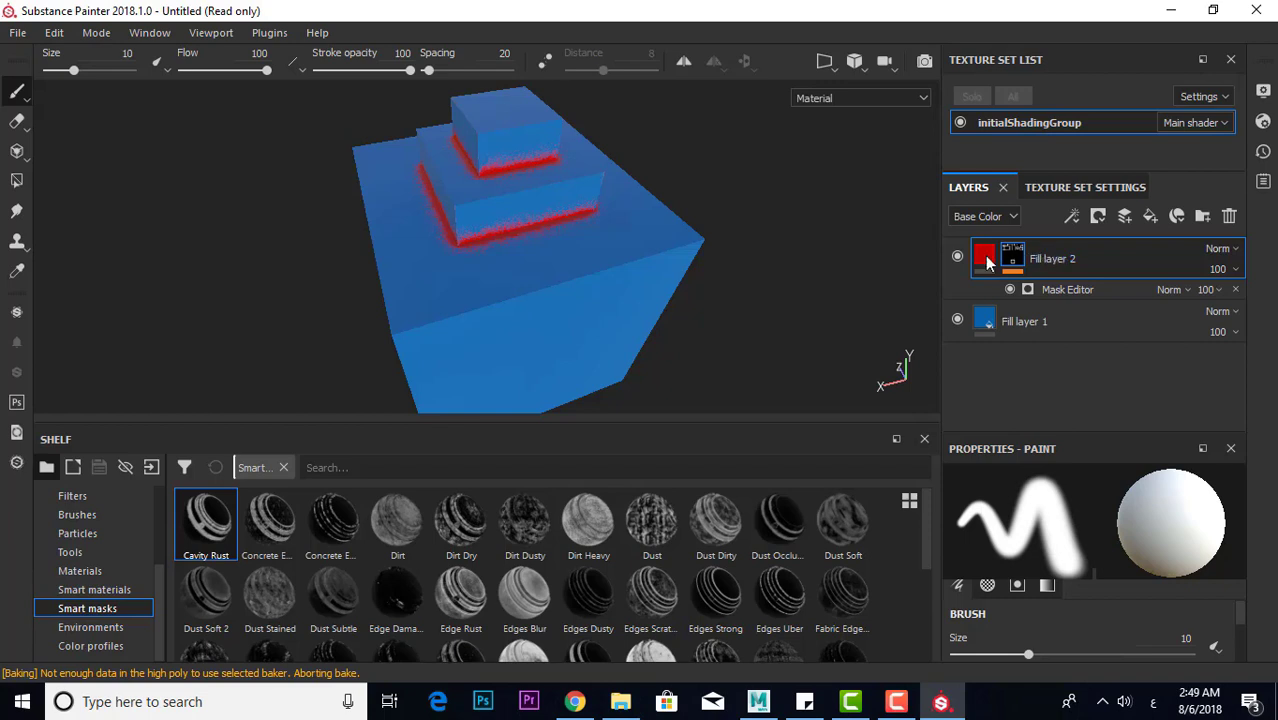
pyautogui.scroll(-2, 499, 176)
pyautogui.scroll(2, 446, 251)
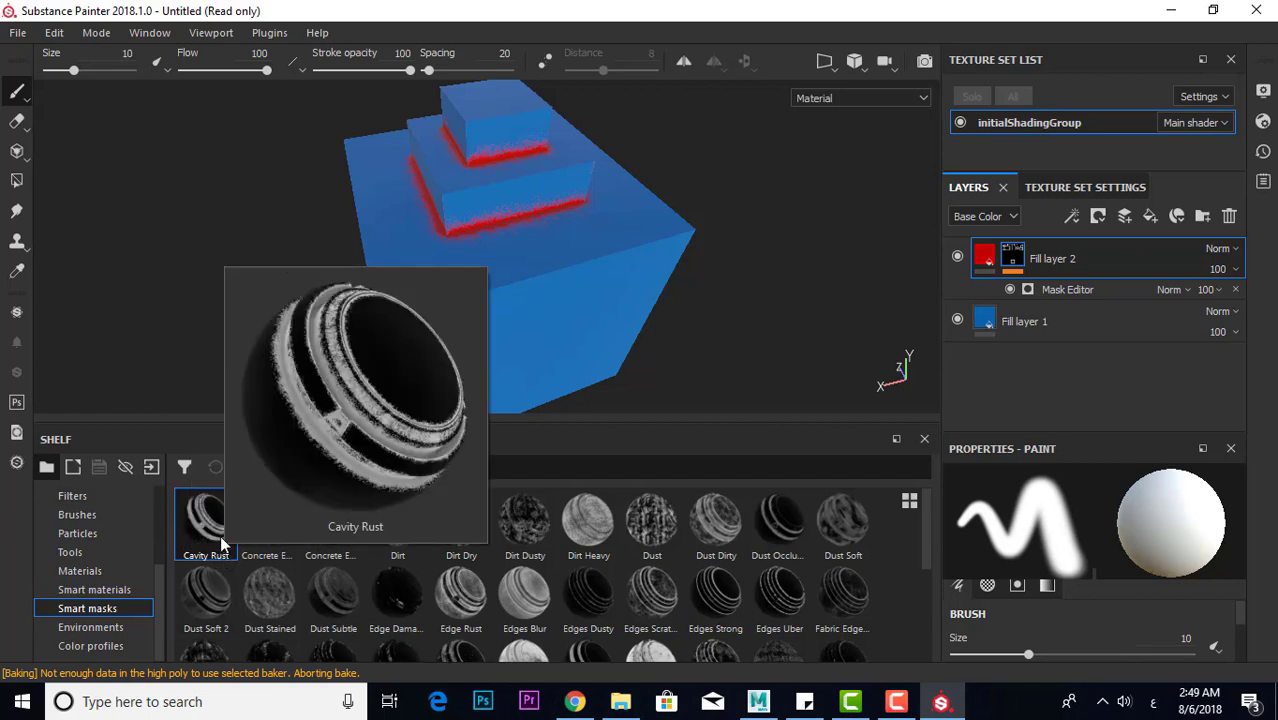
pyautogui.moveTo(206, 520)
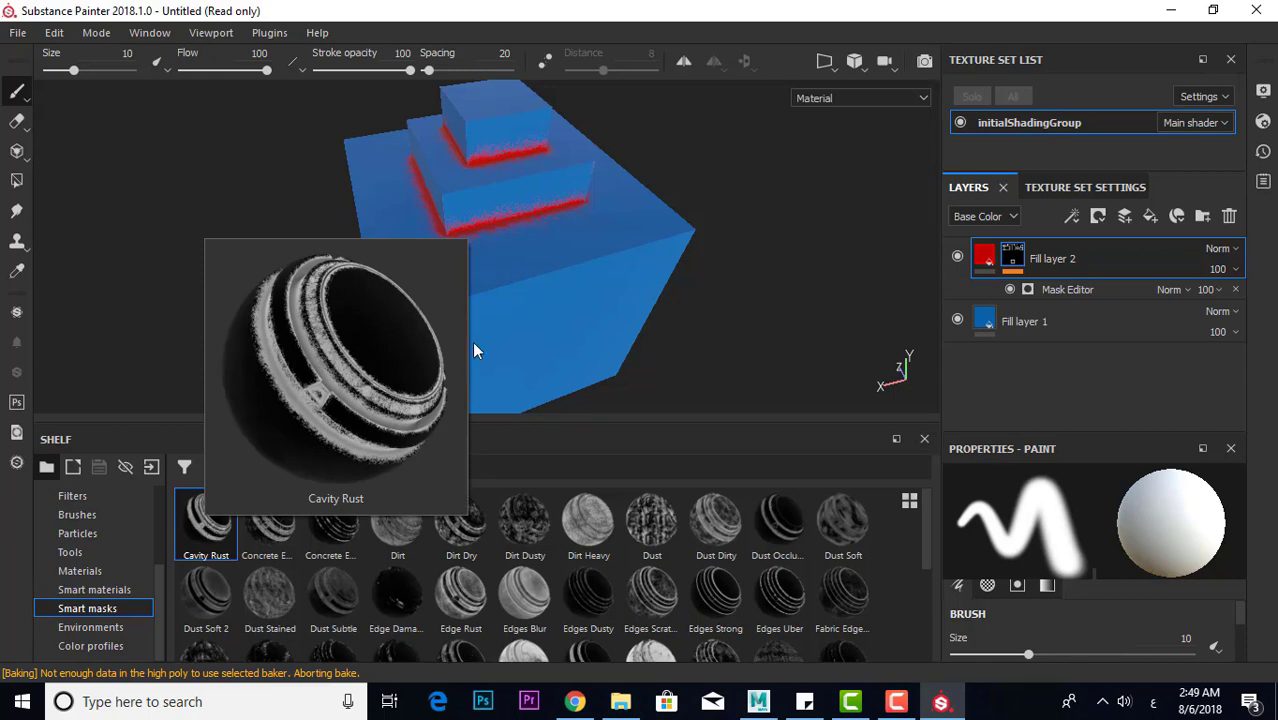
pyautogui.rightClick(1016, 260)
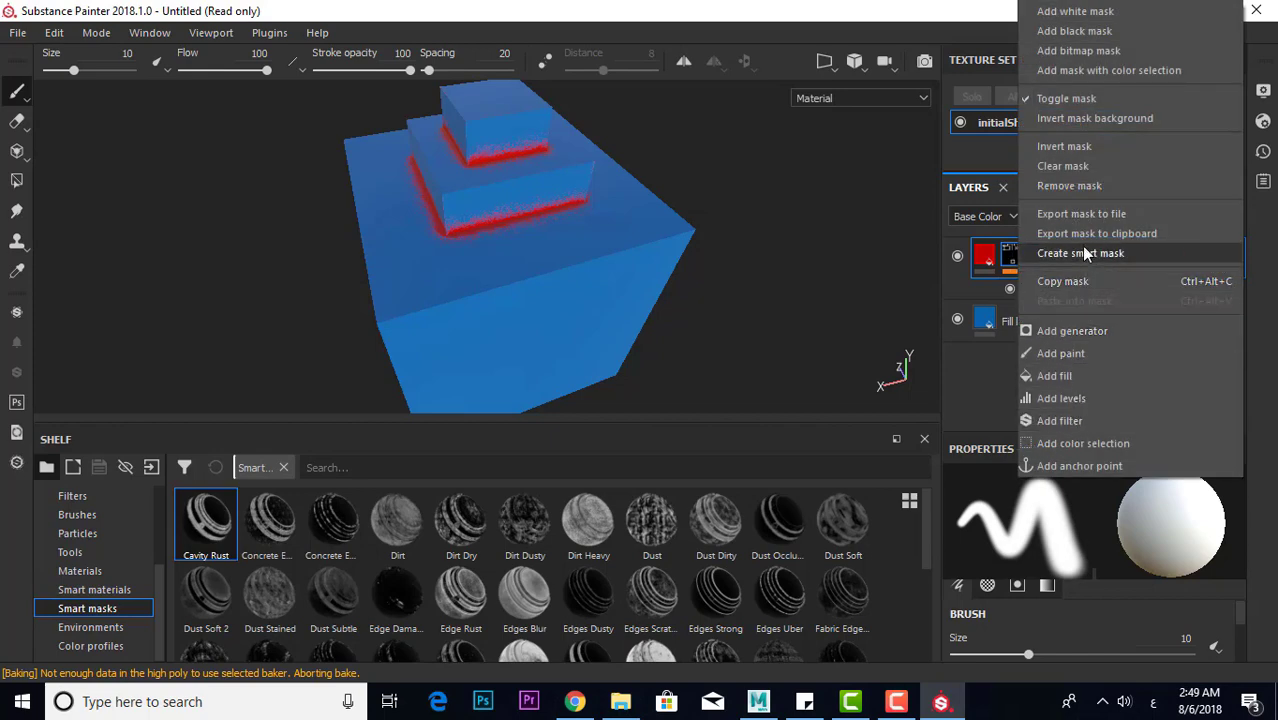
pyautogui.click(1086, 189)
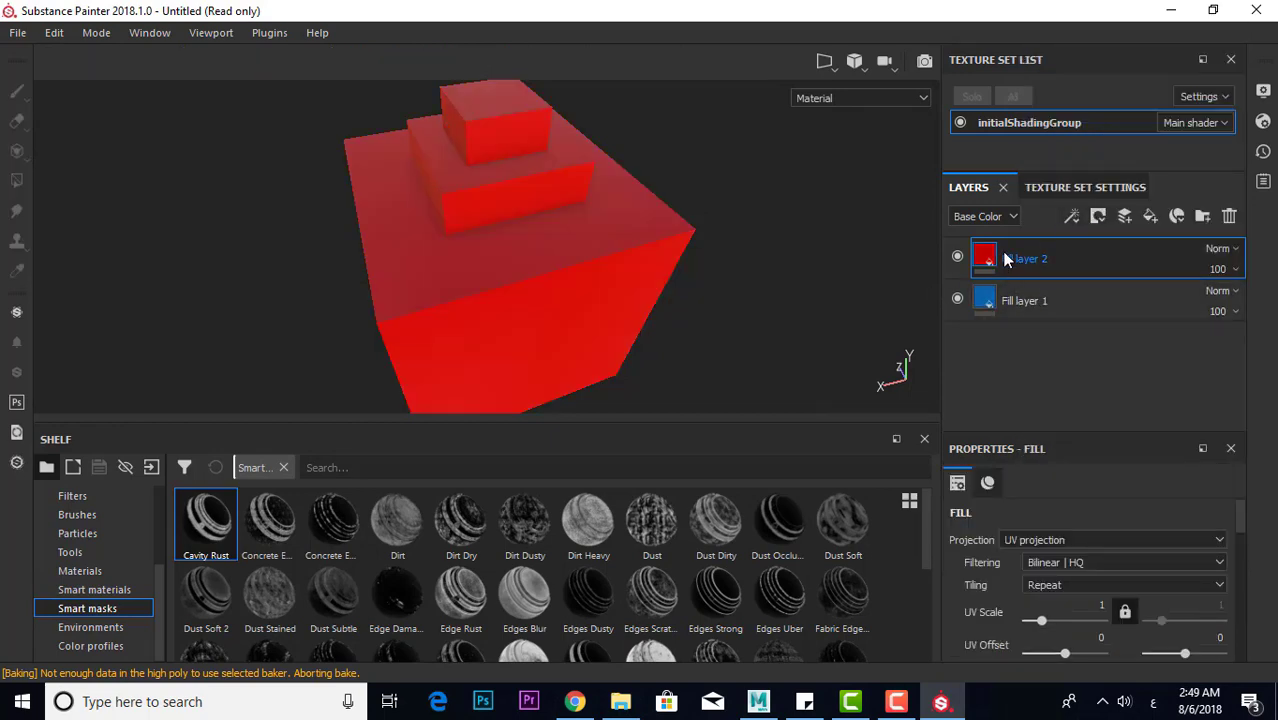
# Test the Cavity Rust mask on Fill layer 1, then remove it and restore the layer order
pyautogui.moveTo(1005, 259); pyautogui.dragTo(1002, 365)
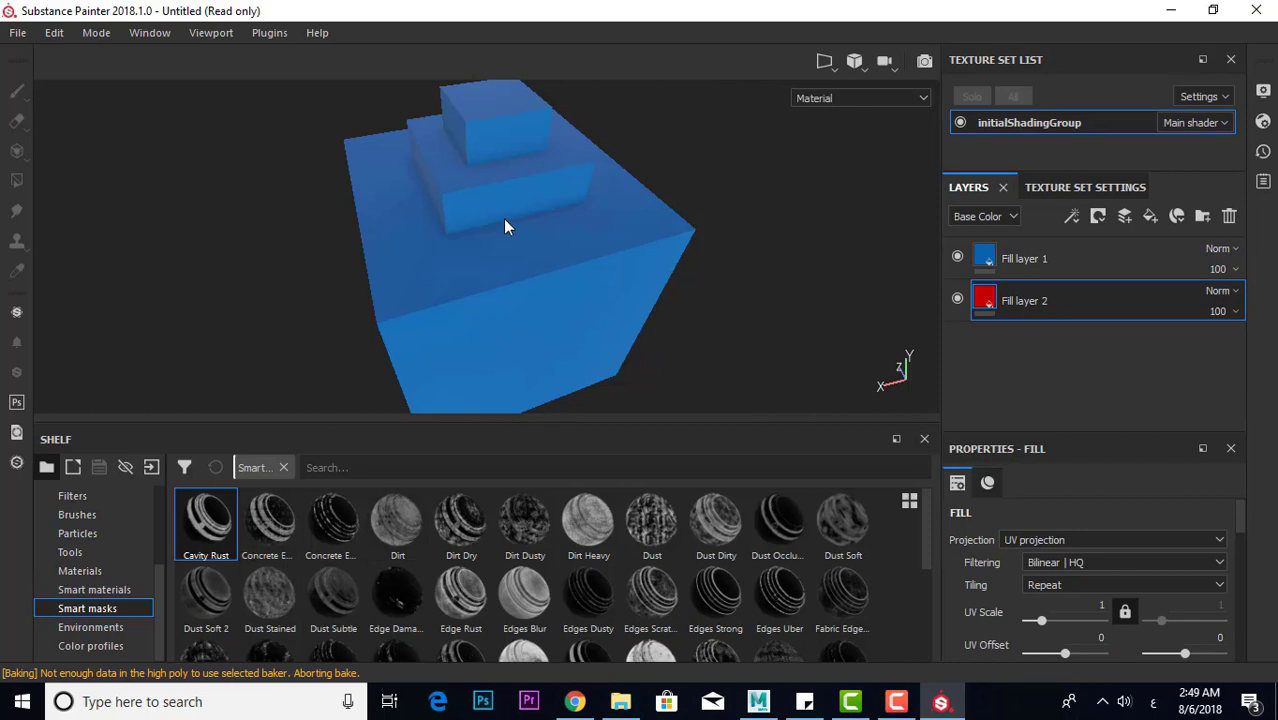
pyautogui.moveTo(206, 520); pyautogui.dragTo(1084, 272)
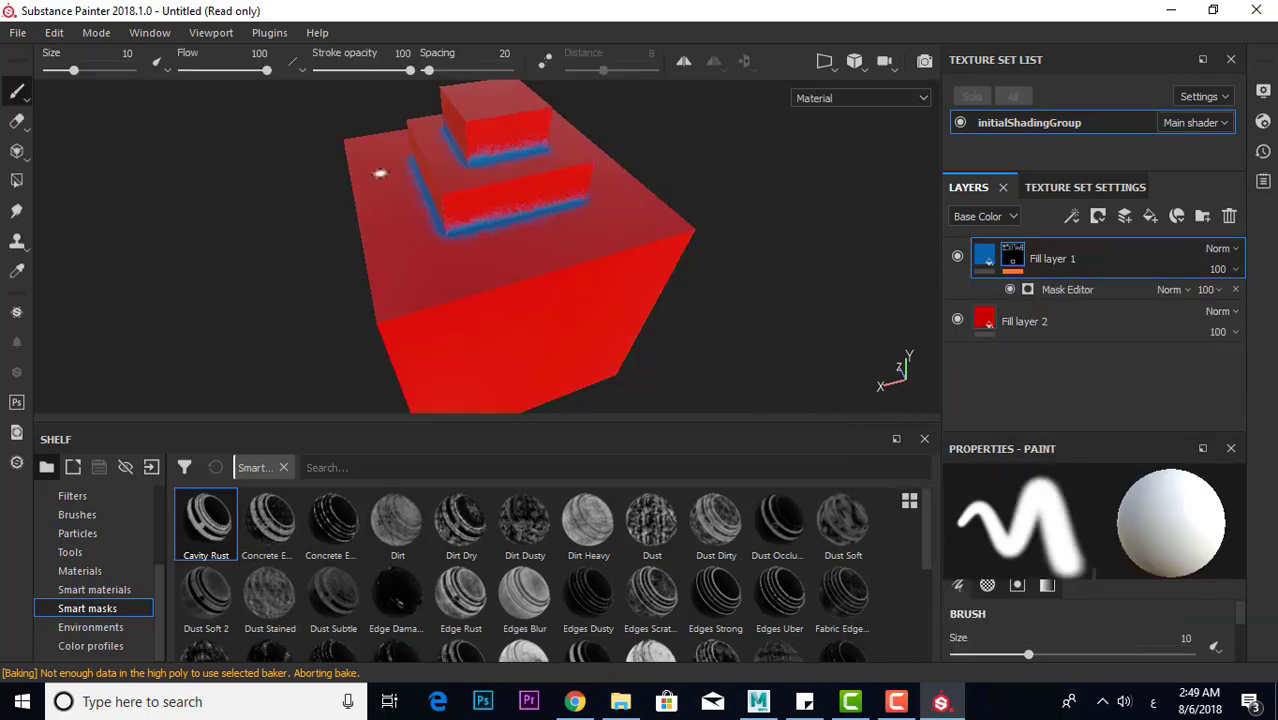
pyautogui.rightClick(1017, 270)
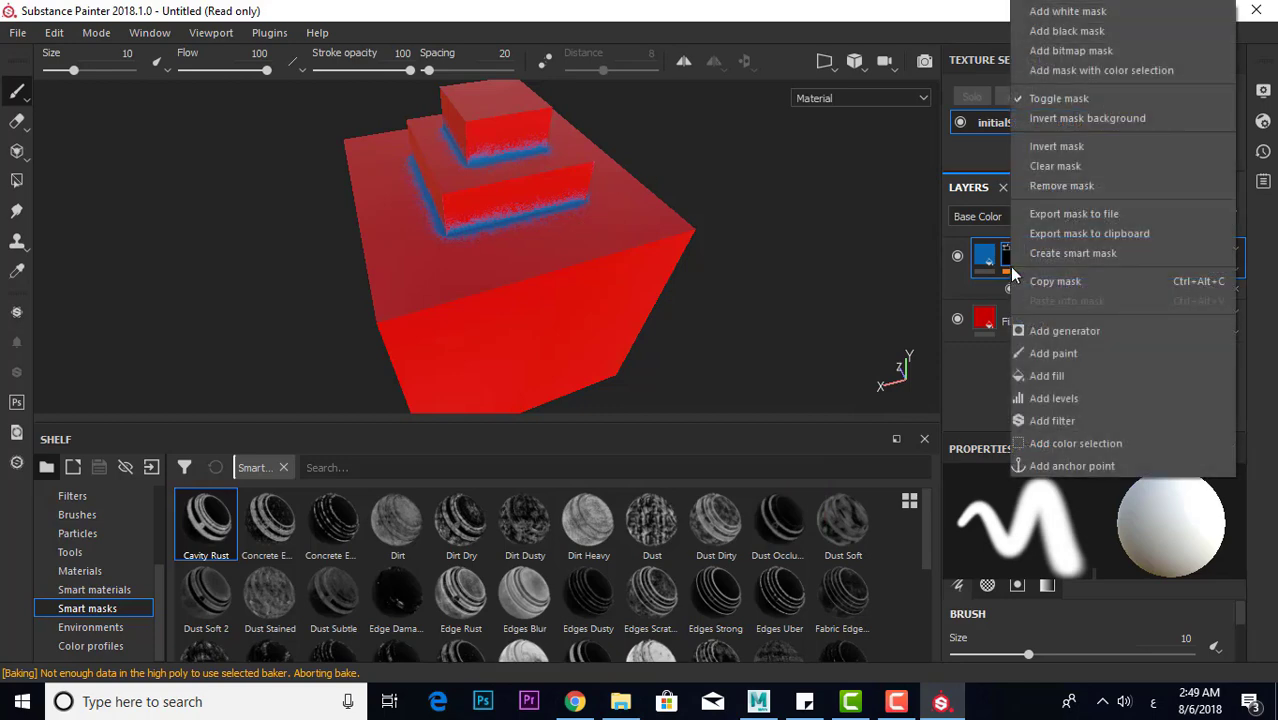
pyautogui.click(1055, 186)
pyautogui.moveTo(1005, 260)
pyautogui.mouseDown()
pyautogui.moveTo(1010, 290)
pyautogui.moveTo(959, 351)
pyautogui.mouseUp()
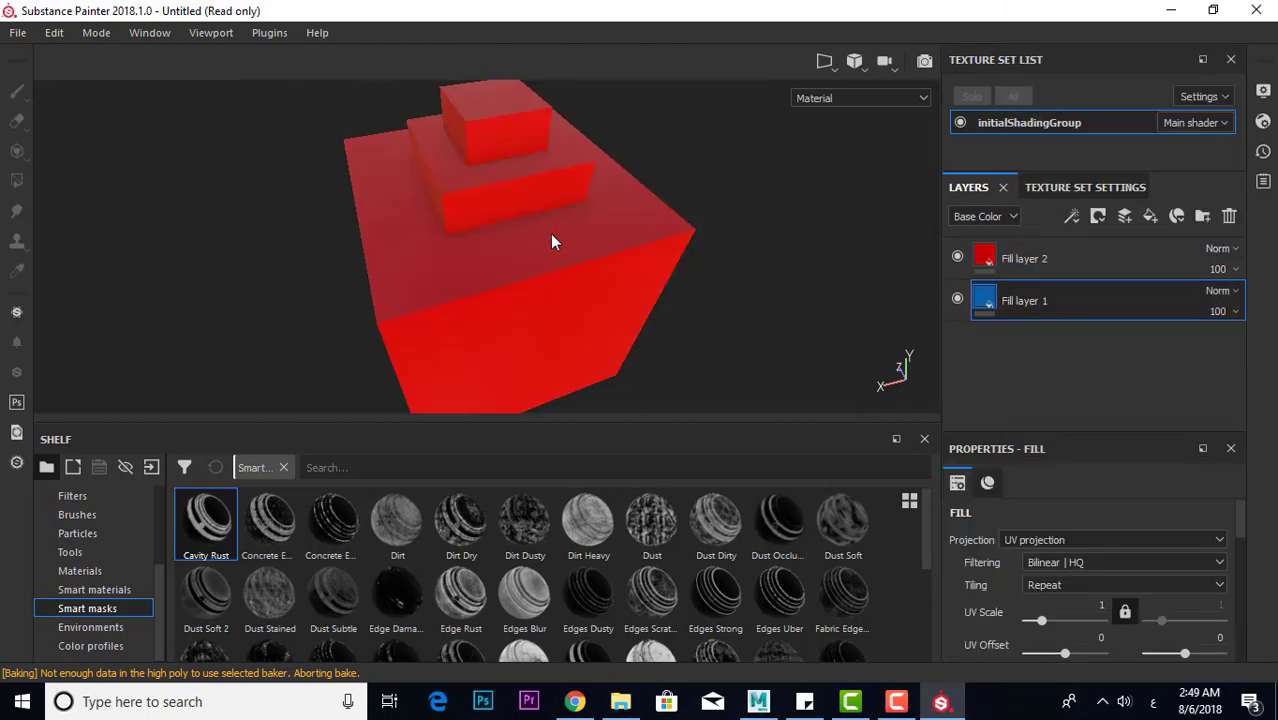
# Make Fill layer 2 white and apply the Cavity Rust smart mask to it
pyautogui.click(1058, 244)
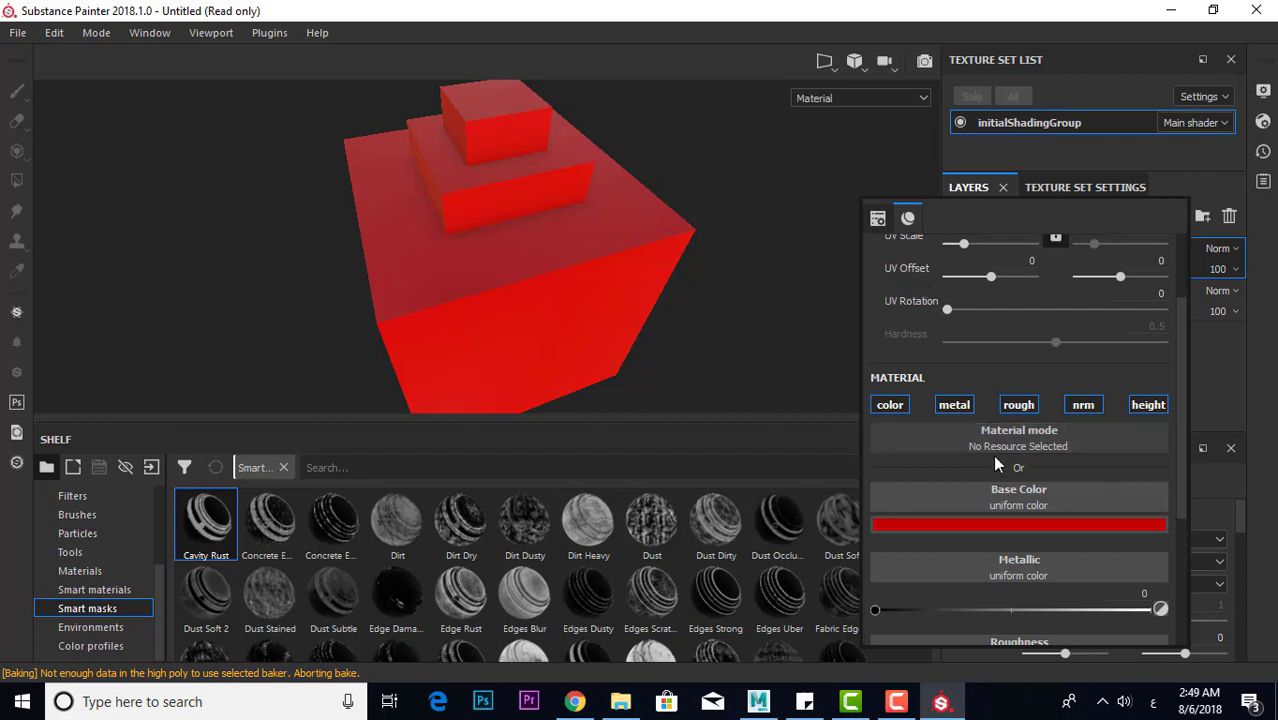
pyautogui.click(1007, 530)
pyautogui.moveTo(1037, 471); pyautogui.dragTo(972, 315)
pyautogui.click(788, 327)
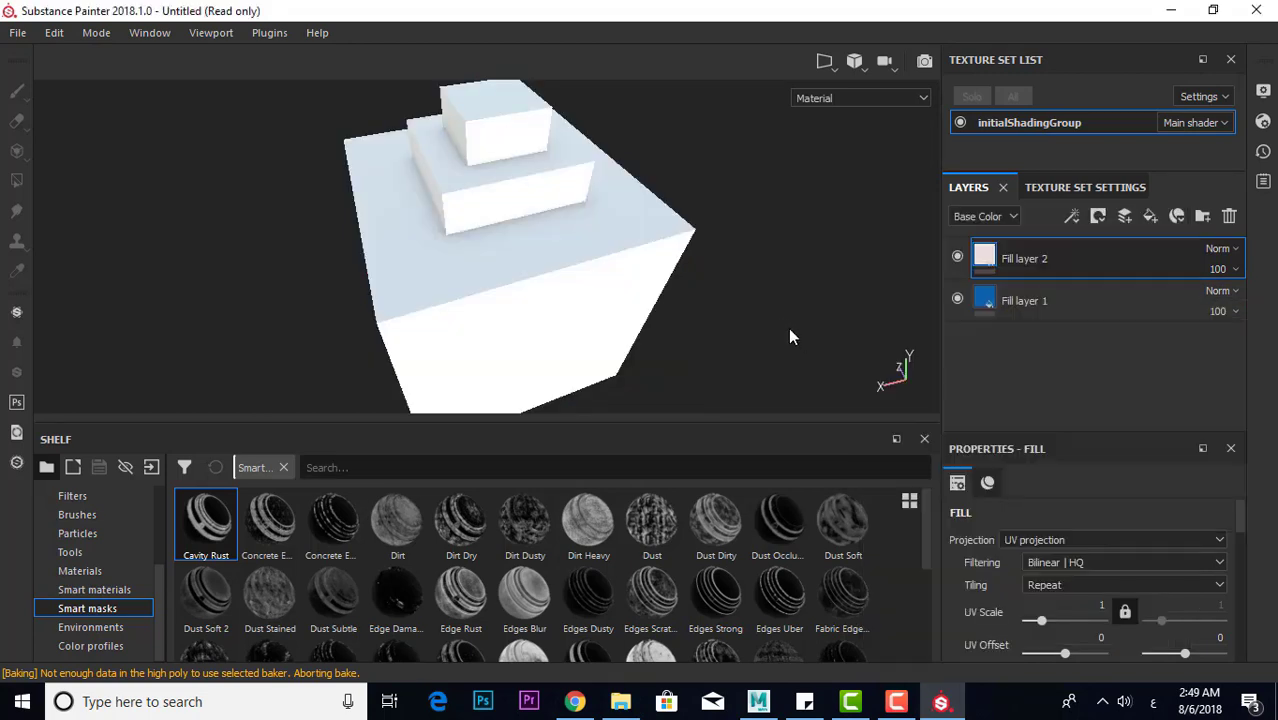
pyautogui.moveTo(215, 522); pyautogui.dragTo(1125, 262)
pyautogui.moveTo(537, 302)
pyautogui.keyDown('alt'); pyautogui.mouseDown()
pyautogui.moveTo(395, 272)
pyautogui.moveTo(736, 222)
pyautogui.moveTo(740, 188)
pyautogui.moveTo(760, 240)
pyautogui.mouseUp(); pyautogui.keyUp('alt')
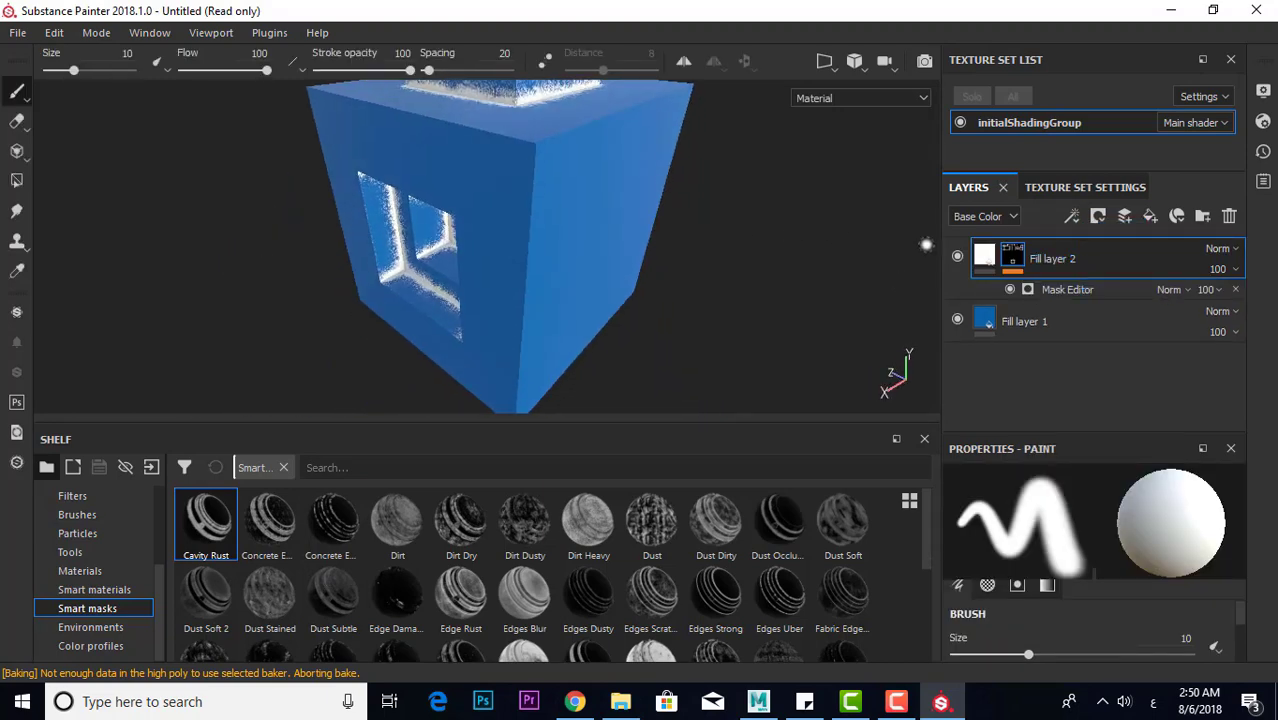
# Duplicate Fill layer 2 with Ctrl+D to create Fill layer 2 copy 1
pyautogui.rightClick(984, 258)
pyautogui.click(980, 258)
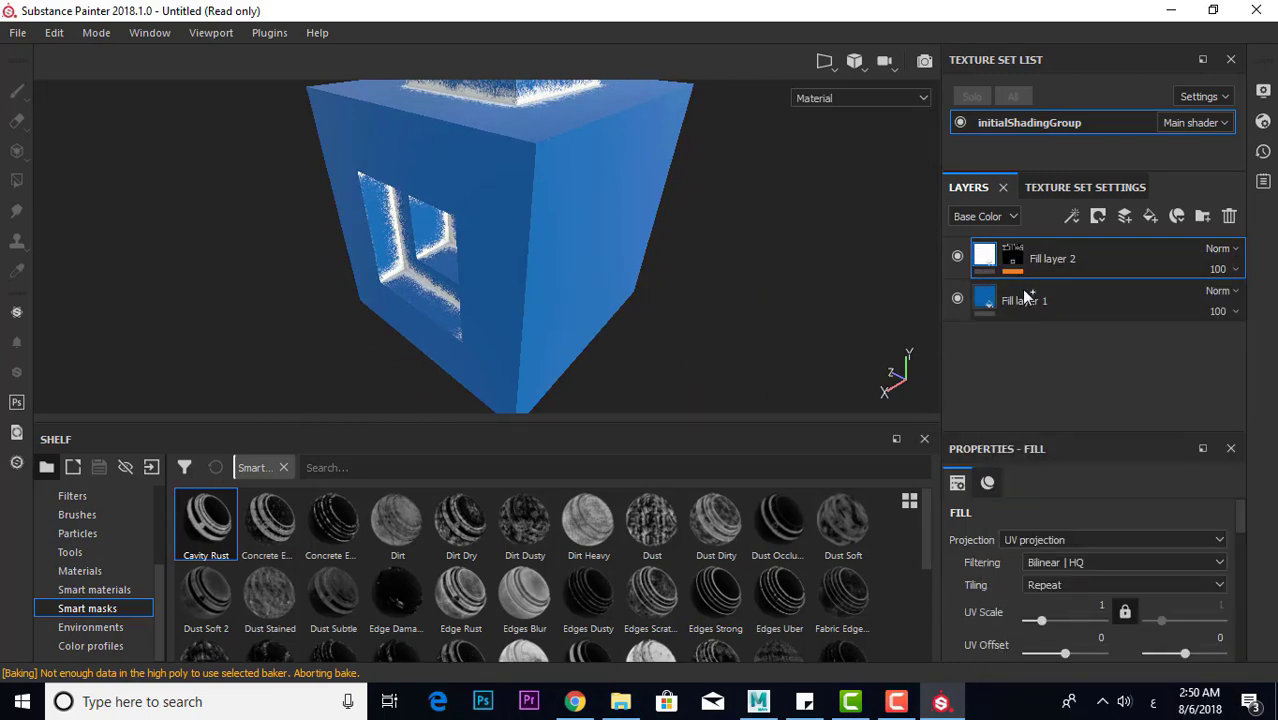
pyautogui.hotkey('ctrl', 'd')
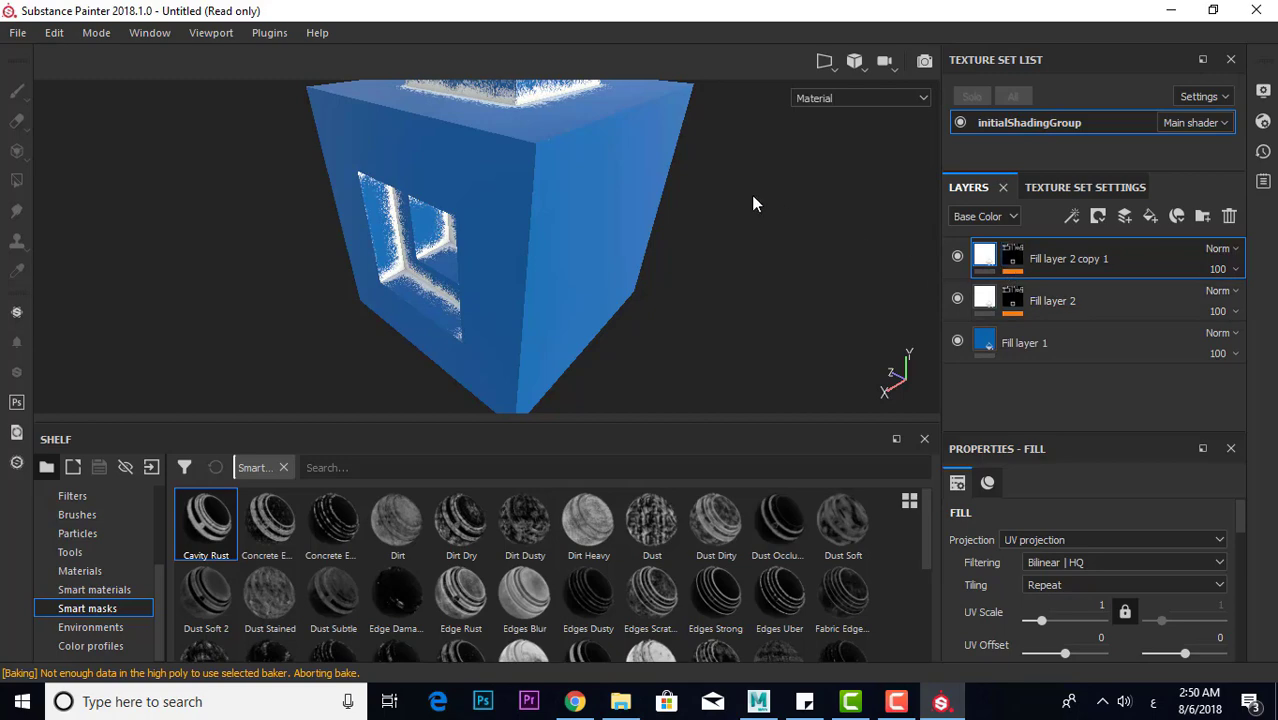
pyautogui.keyDown('alt'); pyautogui.moveTo(652, 213); pyautogui.dragTo(747, 289); pyautogui.keyUp('alt')
# Remove the mask from Fill layer 2 copy 1 and hide the copy
pyautogui.rightClick(1030, 257)
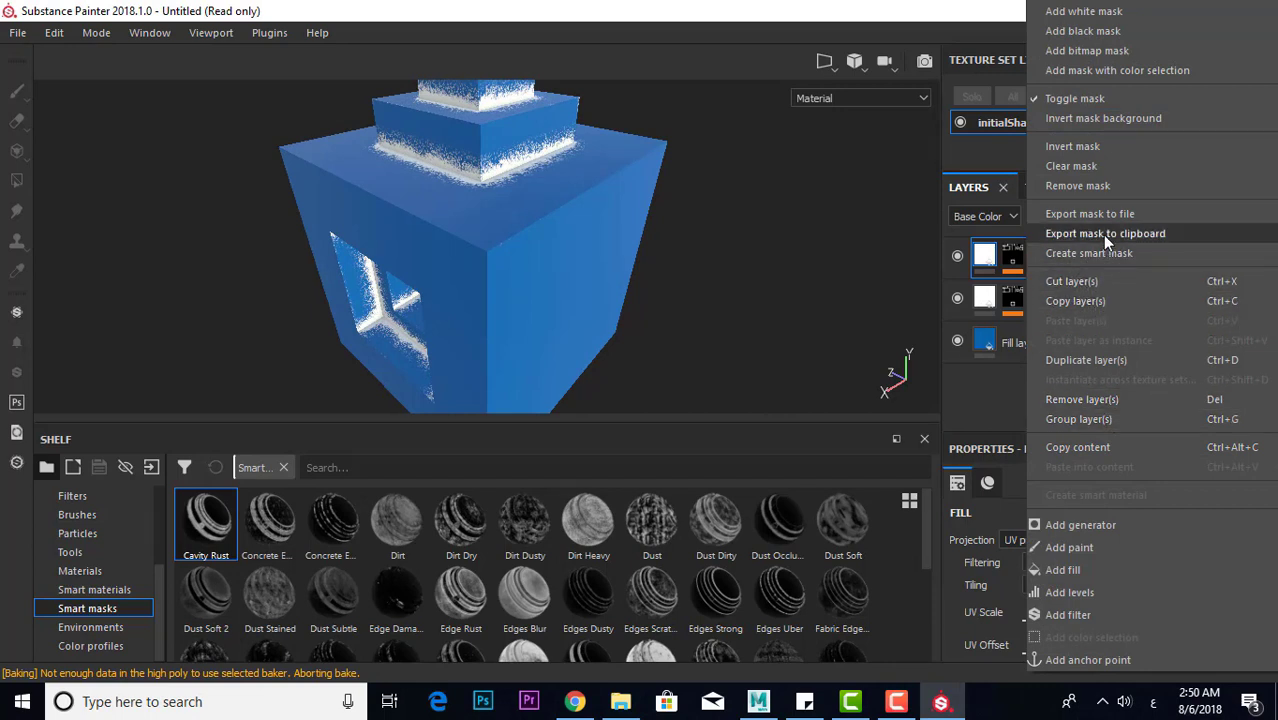
pyautogui.click(1117, 186)
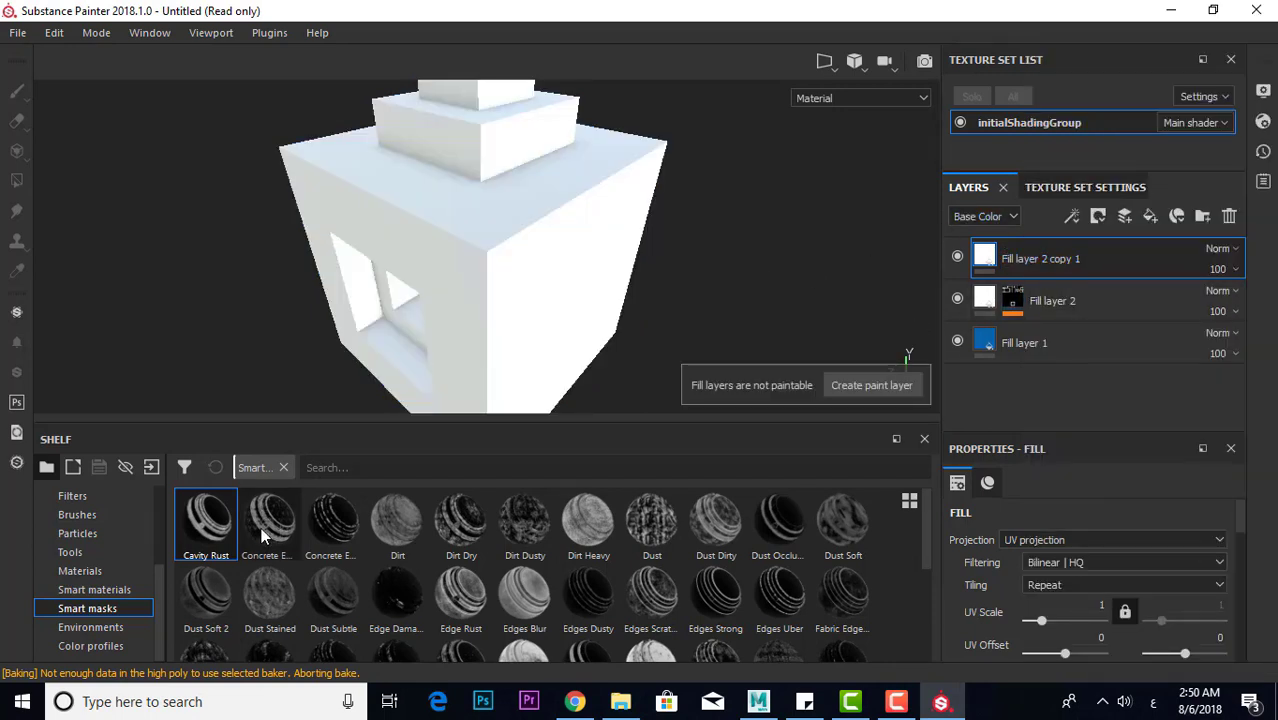
pyautogui.click(1020, 300)
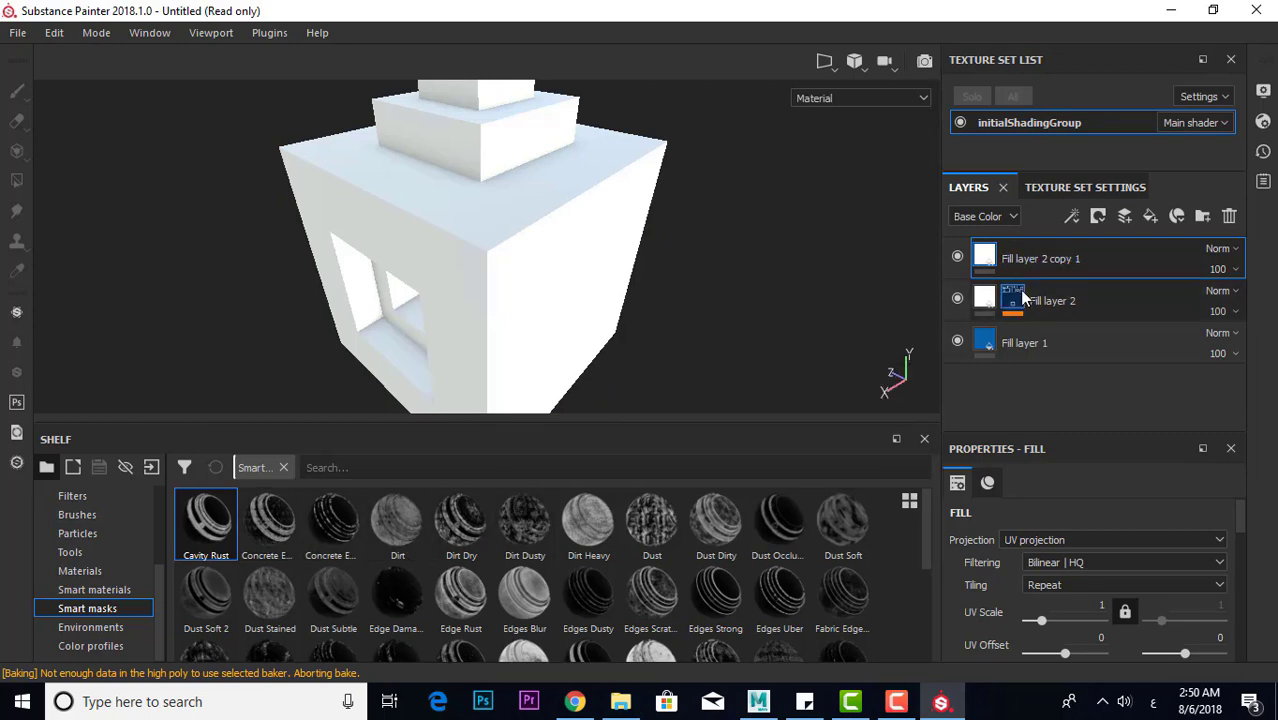
pyautogui.click(957, 258)
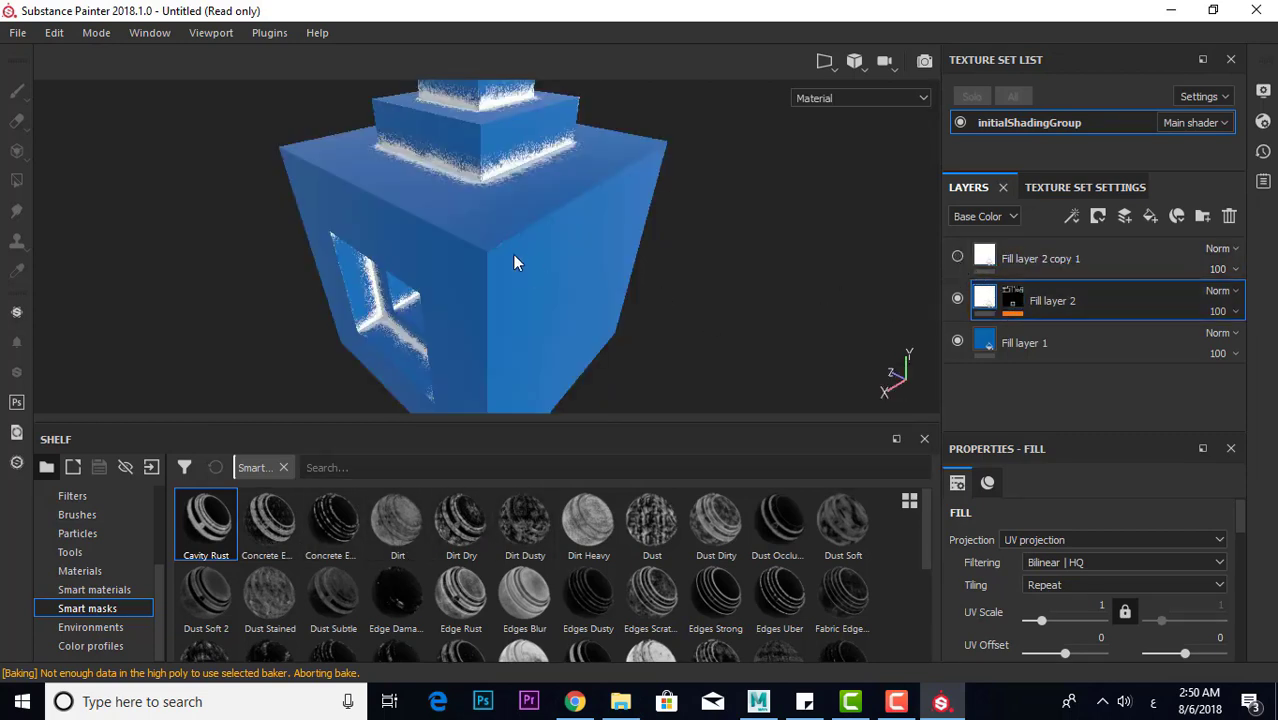
pyautogui.click(958, 257)
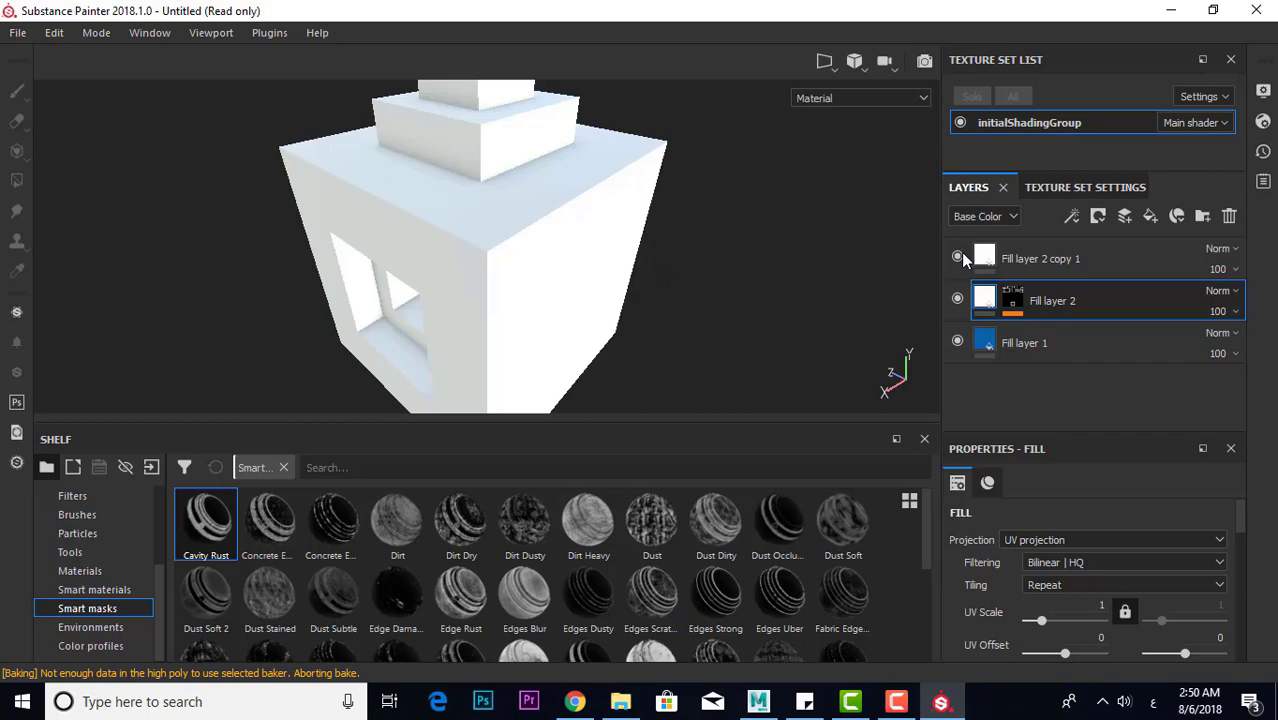
pyautogui.click(958, 257)
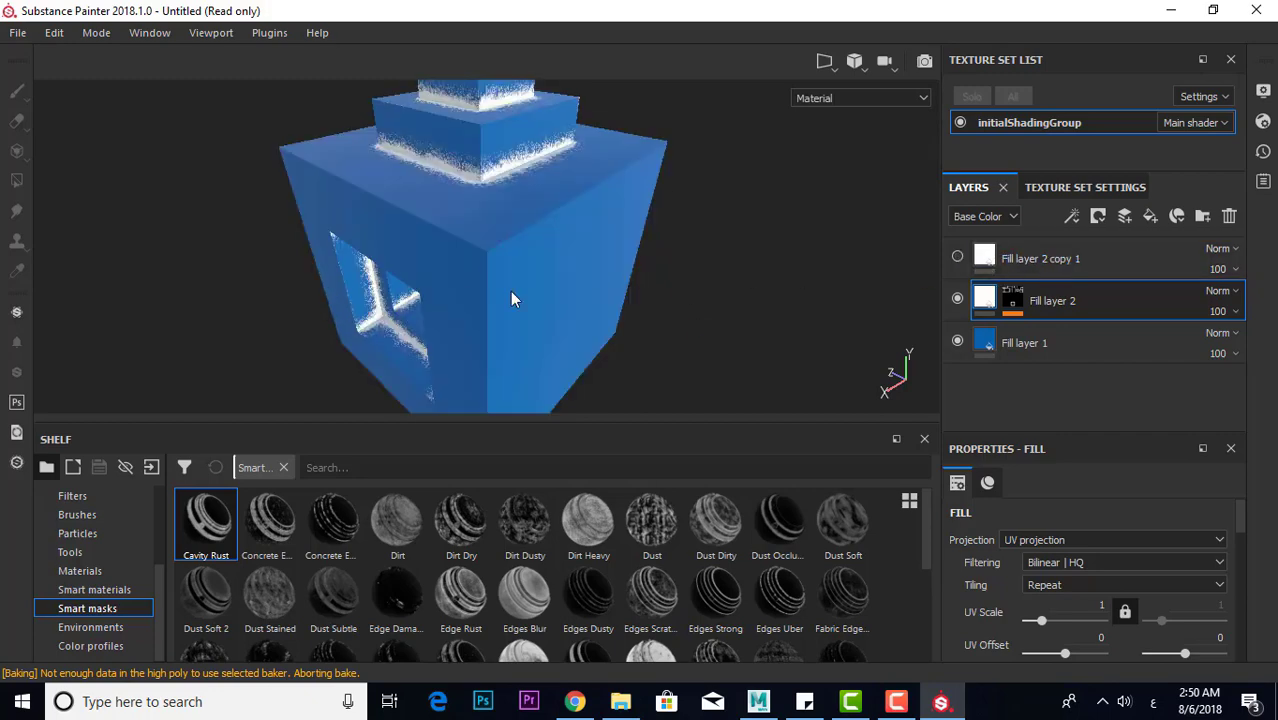
# Apply the Dirt Dry smart mask to Fill layer 2 copy 1, make it visible, and inspect the speckles
pyautogui.moveTo(319, 280)
pyautogui.keyDown('alt'); pyautogui.mouseDown()
pyautogui.moveTo(354, 262)
pyautogui.moveTo(409, 292)
pyautogui.moveTo(431, 214)
pyautogui.moveTo(629, 210)
pyautogui.moveTo(405, 234)
pyautogui.mouseUp(); pyautogui.keyUp('alt')
pyautogui.scroll(-2, 333, 240)
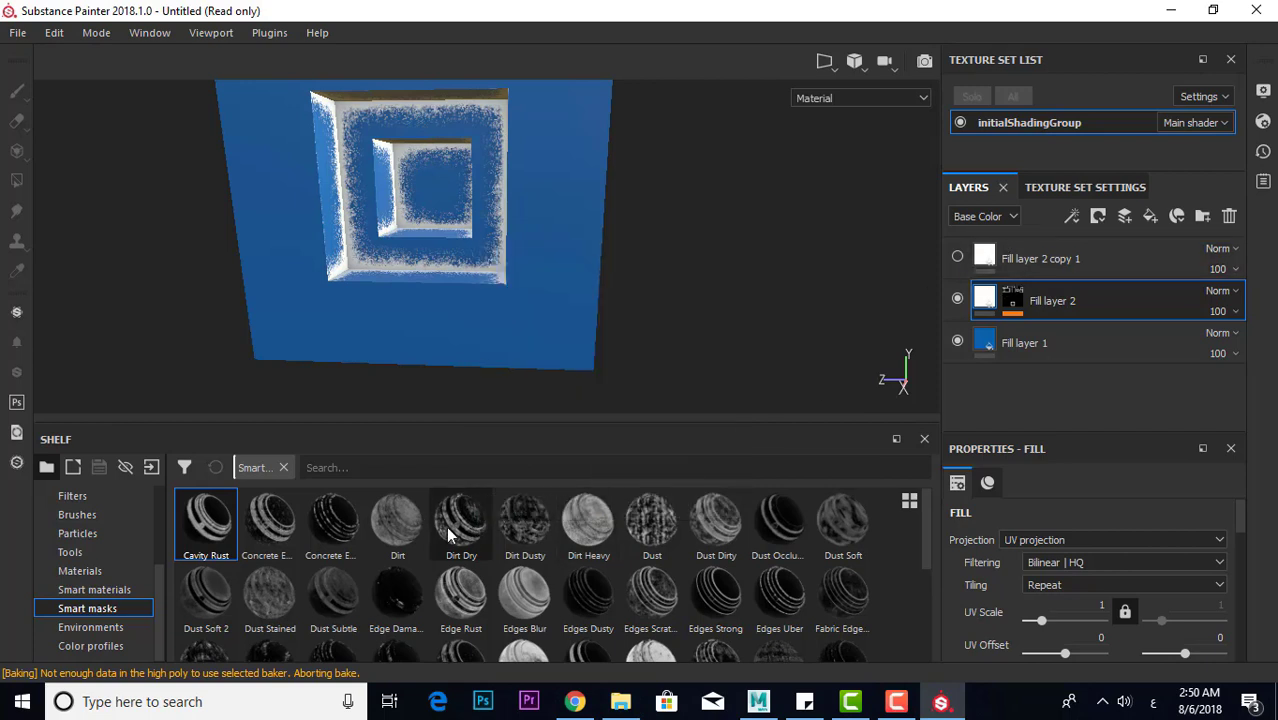
pyautogui.moveTo(460, 522); pyautogui.dragTo(1110, 262)
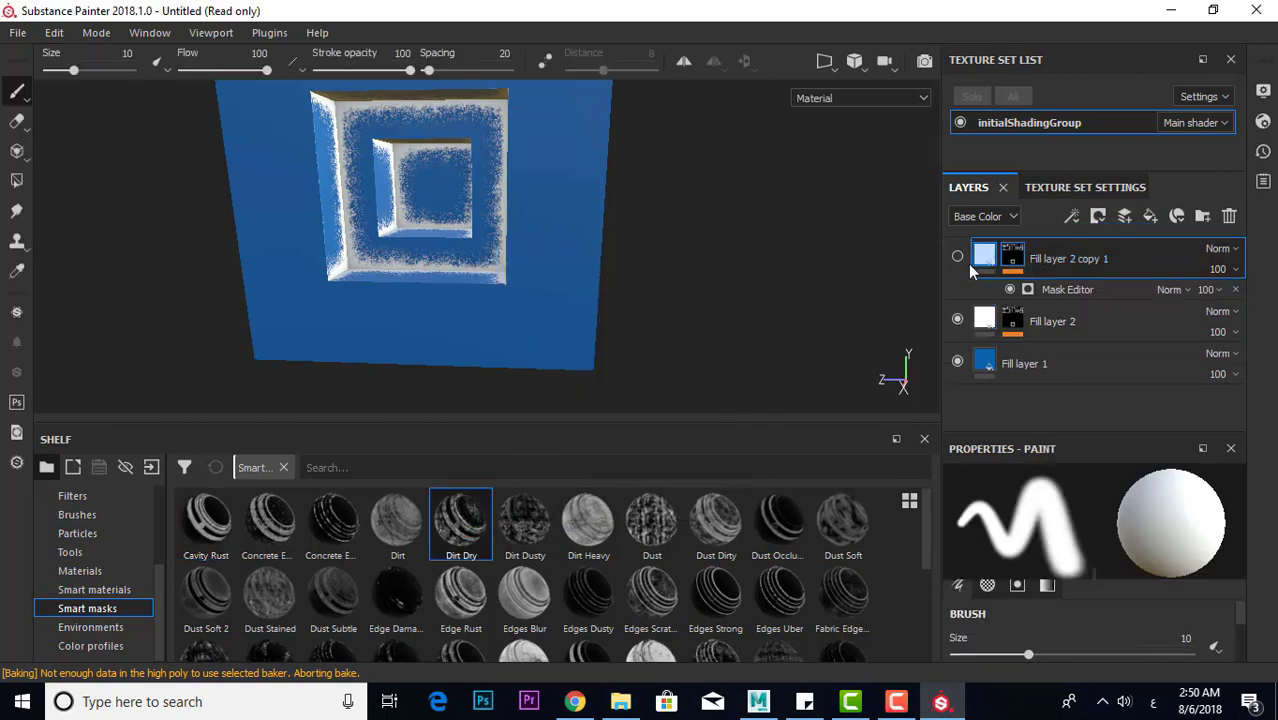
pyautogui.click(957, 258)
pyautogui.keyDown('alt'); pyautogui.moveTo(770, 300); pyautogui.dragTo(736, 295); pyautogui.keyUp('alt')
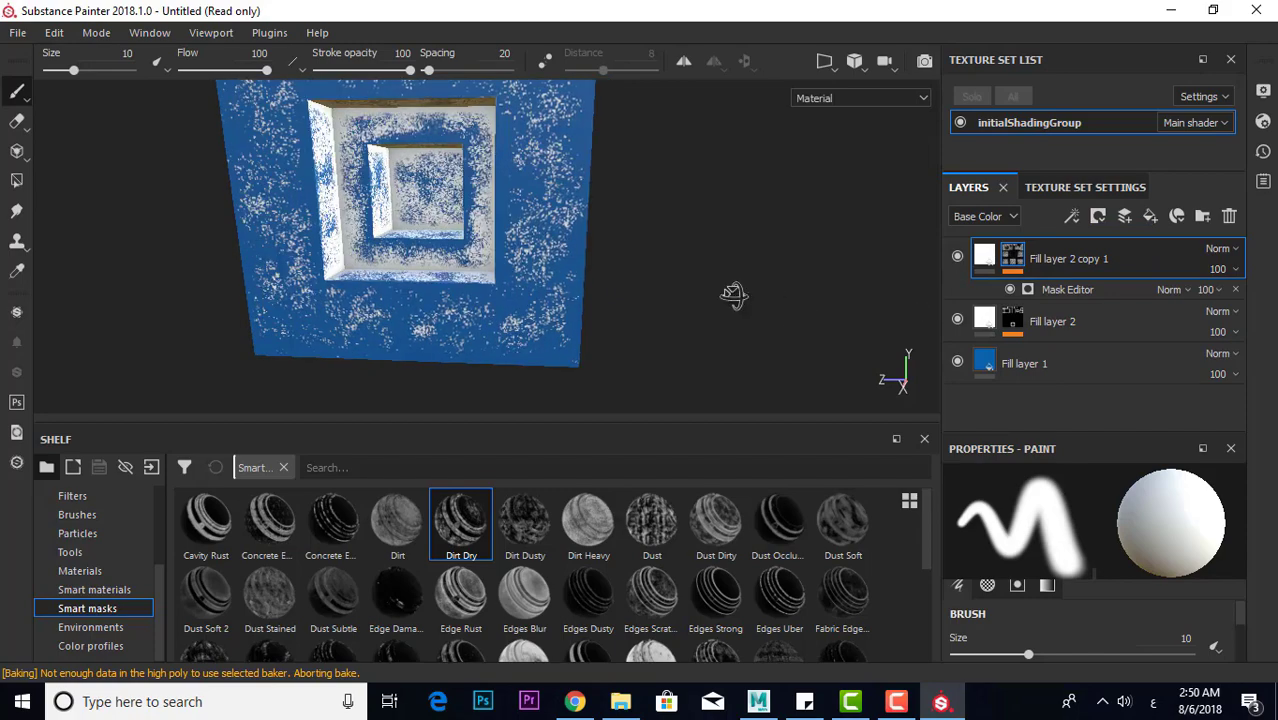
pyautogui.scroll(5, 570, 290)
pyautogui.scroll(-3, 578, 280)
pyautogui.scroll(-3, 578, 280)
pyautogui.moveTo(585, 280)
pyautogui.keyDown('alt'); pyautogui.mouseDown()
pyautogui.moveTo(632, 288)
pyautogui.moveTo(523, 270)
pyautogui.moveTo(515, 240)
pyautogui.moveTo(529, 296)
pyautogui.moveTo(570, 300)
pyautogui.moveTo(573, 357)
pyautogui.moveTo(528, 199)
pyautogui.moveTo(506, 213)
pyautogui.mouseUp(); pyautogui.keyUp('alt')
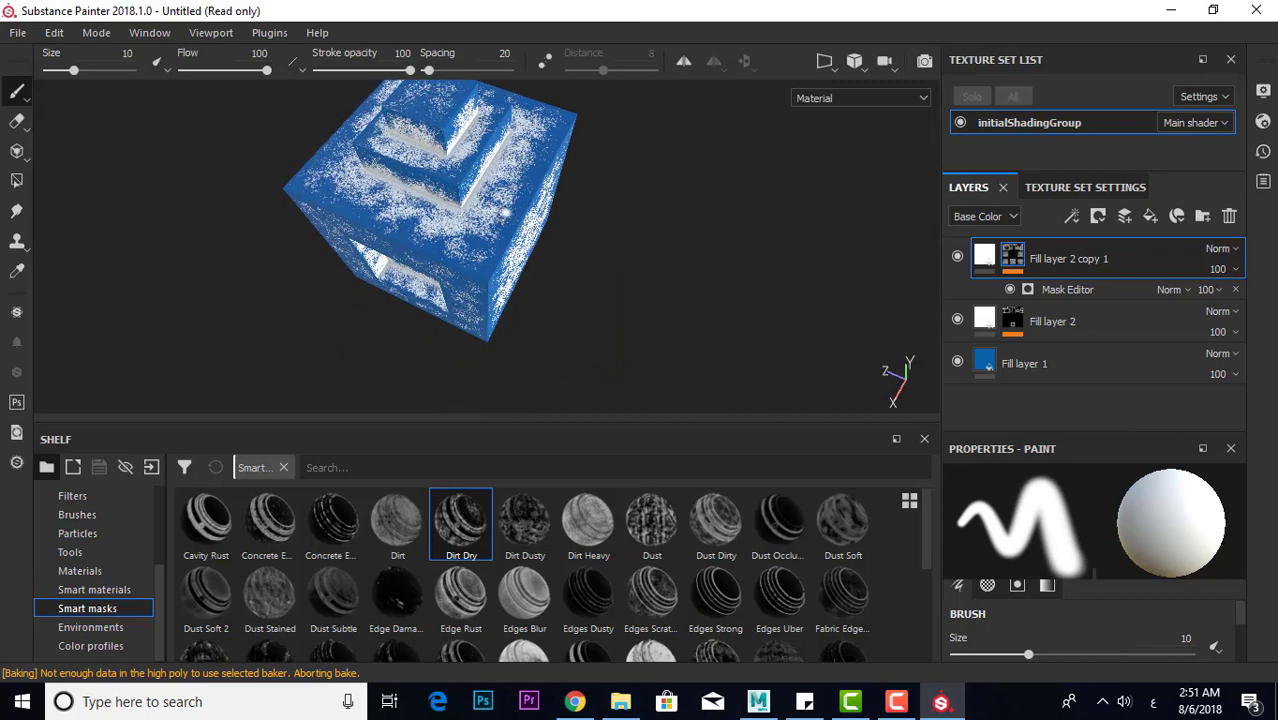
pyautogui.keyDown('alt'); pyautogui.moveTo(575, 263); pyautogui.dragTo(496, 212); pyautogui.keyUp('alt')
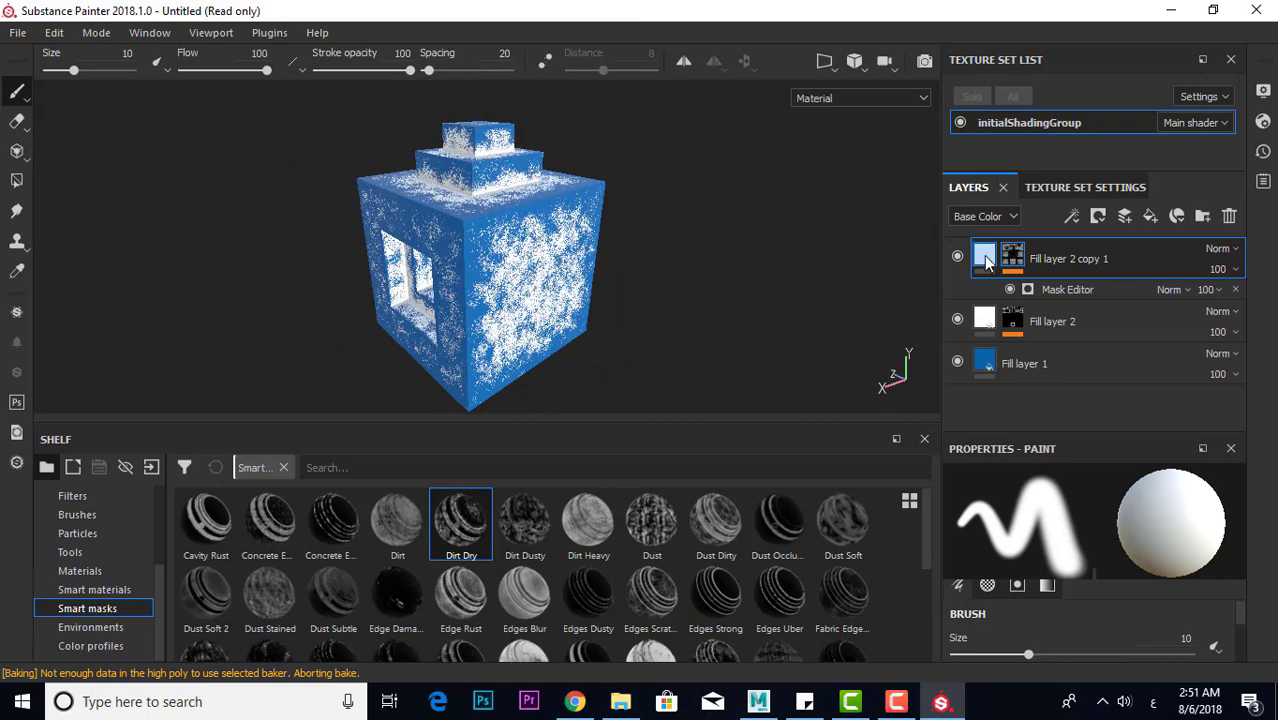
# Tune the Dirt Dry mask's Global Blur and Global Balance to about 0.55 and 0.85
pyautogui.click(1097, 293)
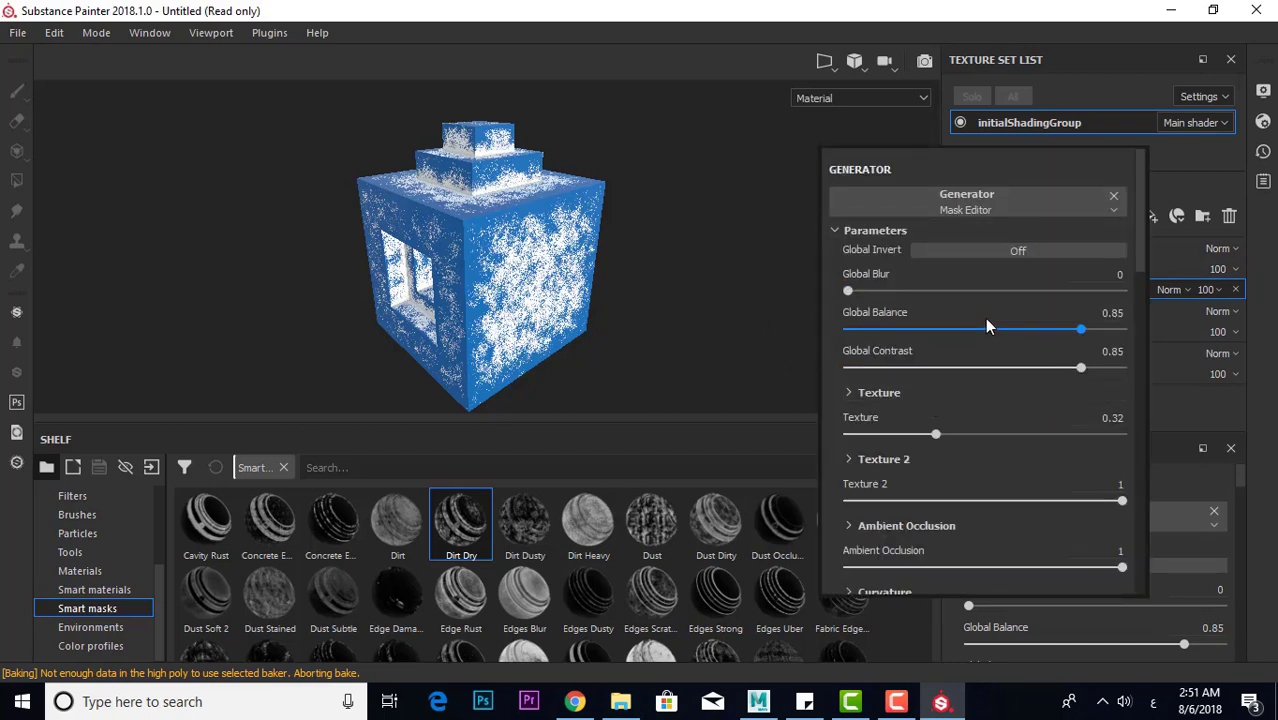
pyautogui.moveTo(1080, 330)
pyautogui.mouseDown()
pyautogui.moveTo(1029, 330)
pyautogui.moveTo(1092, 330)
pyautogui.moveTo(1033, 331)
pyautogui.moveTo(1047, 336)
pyautogui.mouseUp()
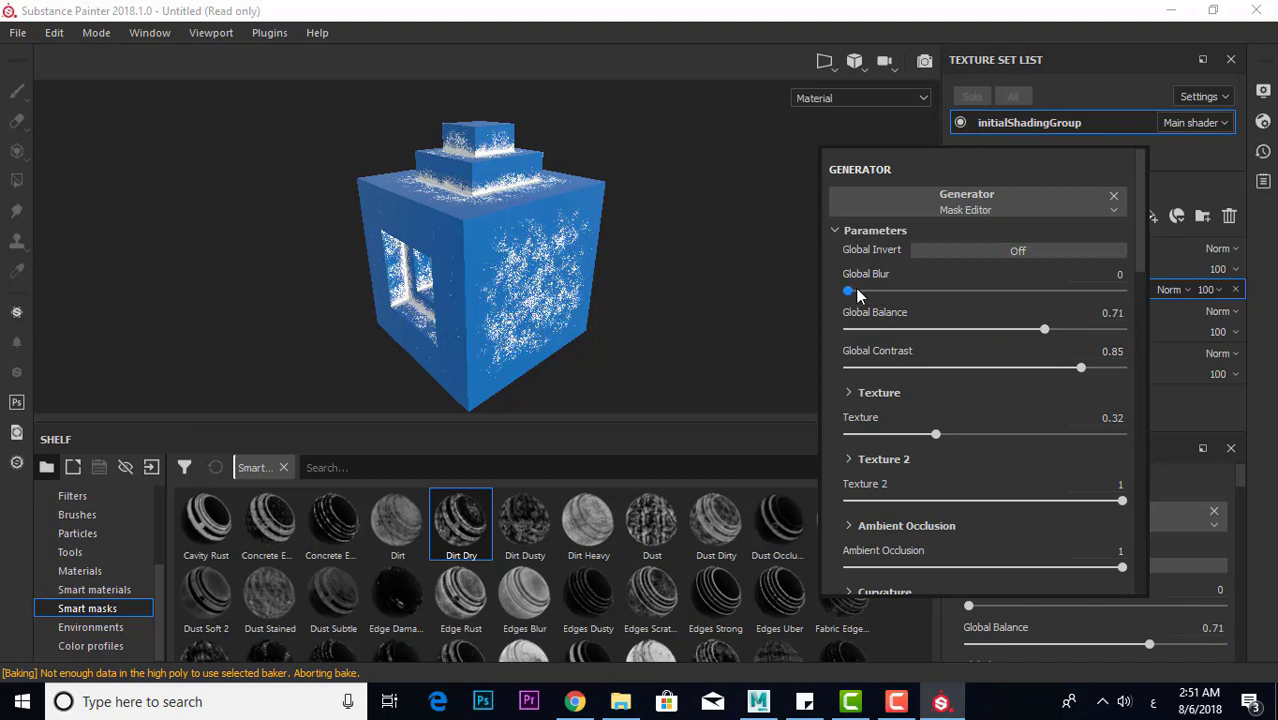
pyautogui.moveTo(855, 290)
pyautogui.mouseDown()
pyautogui.moveTo(948, 293)
pyautogui.moveTo(878, 302)
pyautogui.mouseUp()
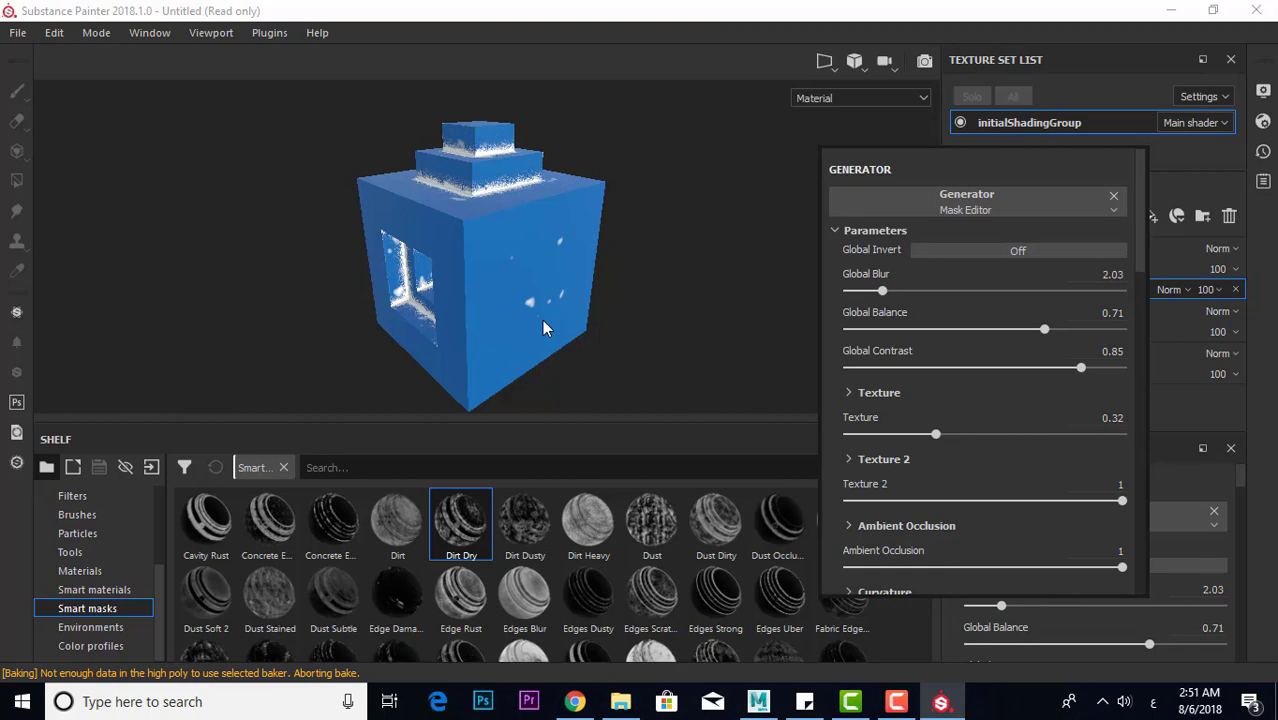
pyautogui.scroll(5, 542, 320)
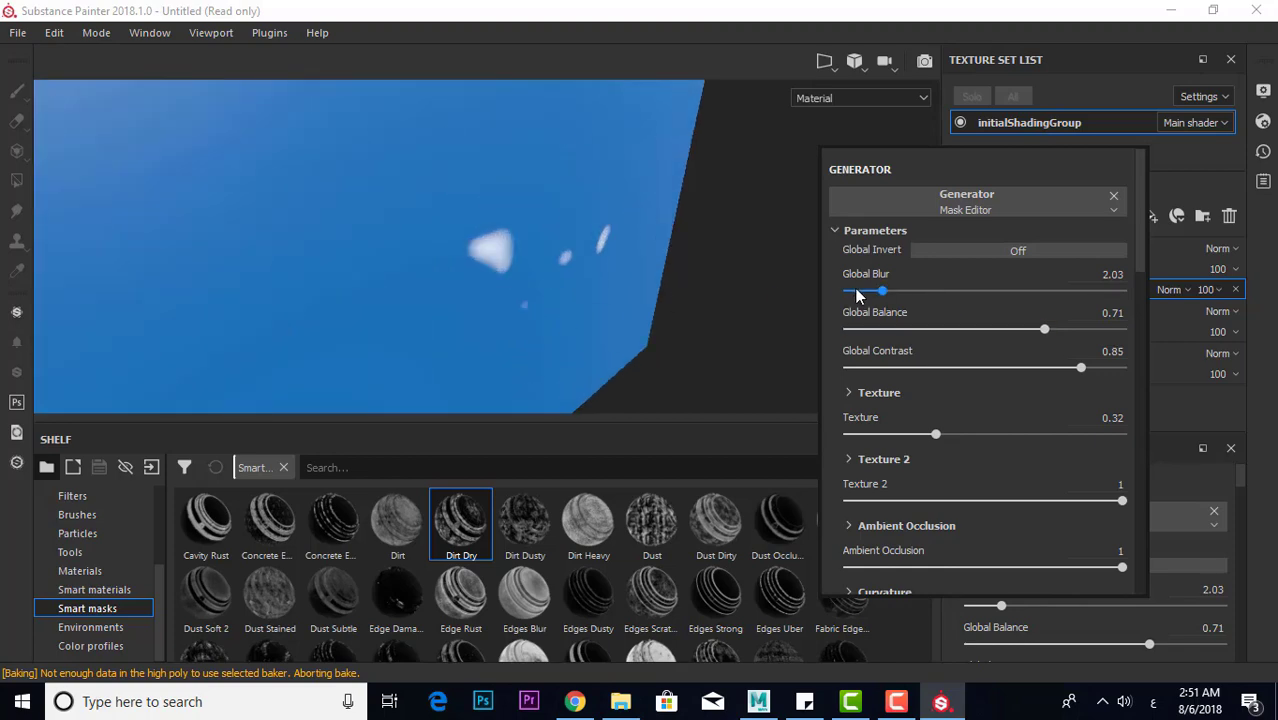
pyautogui.moveTo(849, 289); pyautogui.dragTo(853, 290)
pyautogui.moveTo(1044, 329); pyautogui.dragTo(1081, 330)
pyautogui.moveTo(858, 293); pyautogui.dragTo(857, 296)
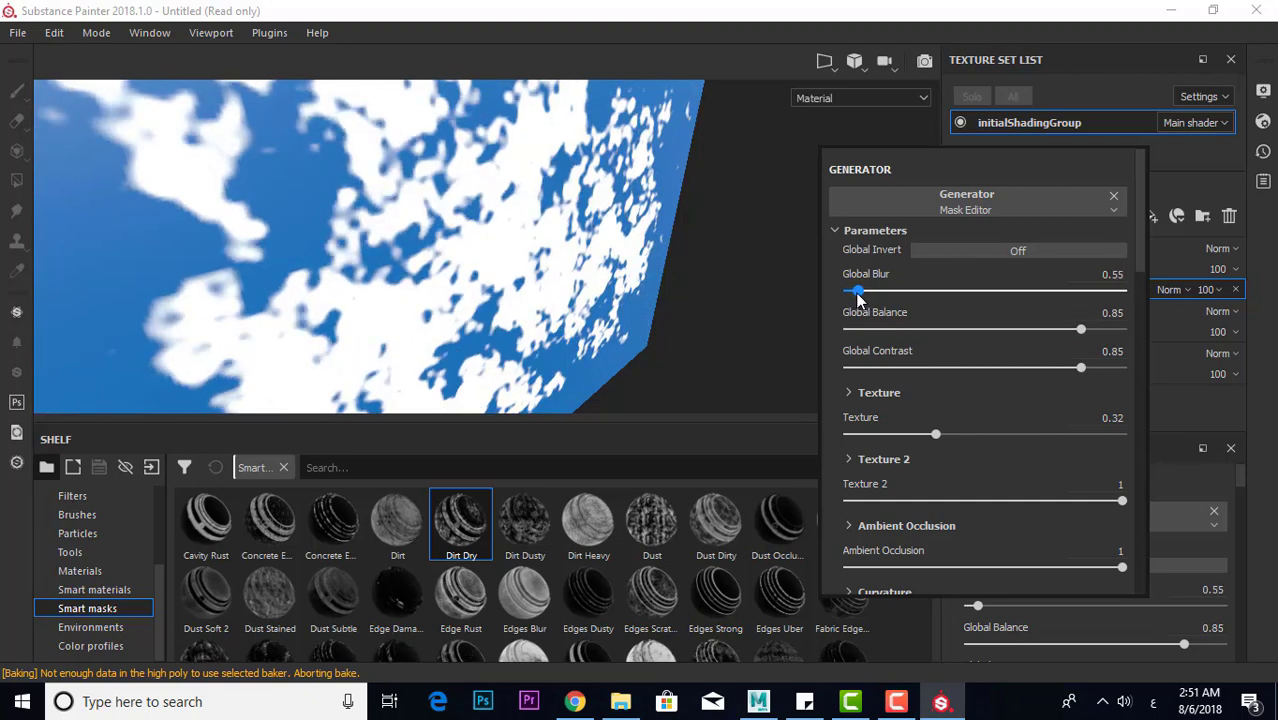
pyautogui.scroll(-5, 612, 320)
pyautogui.click(616, 313)
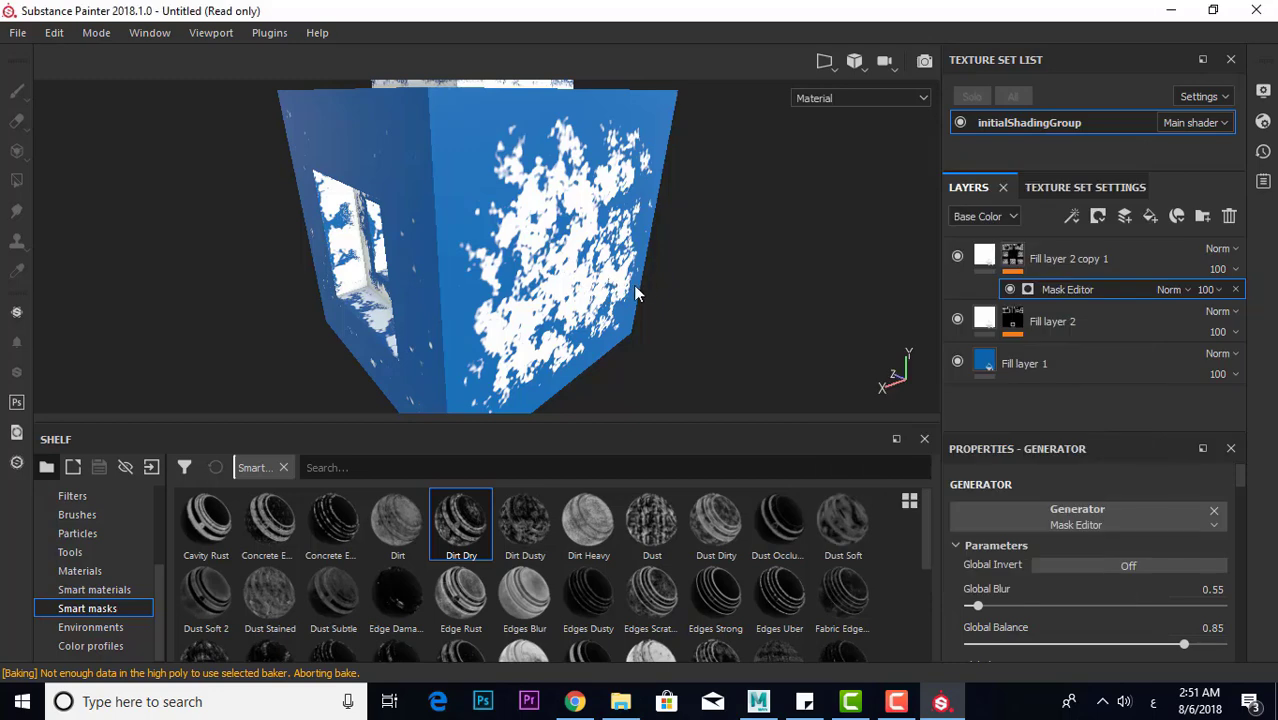
pyautogui.moveTo(638, 293)
pyautogui.keyDown('alt'); pyautogui.mouseDown()
pyautogui.moveTo(633, 342)
pyautogui.moveTo(599, 357)
pyautogui.moveTo(542, 285)
pyautogui.moveTo(560, 290)
pyautogui.mouseUp(); pyautogui.keyUp('alt')
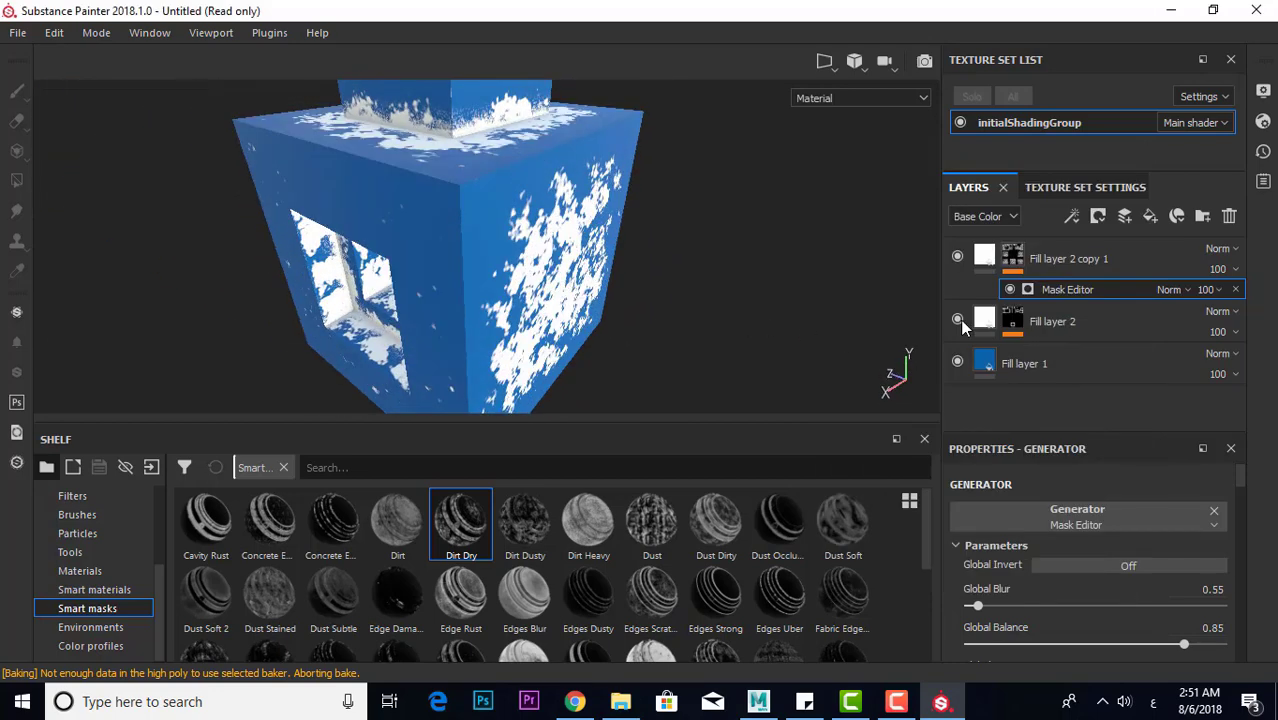
# Reopen the copy layer's Mask Editor and set Texture to 0.26
pyautogui.click(984, 258)
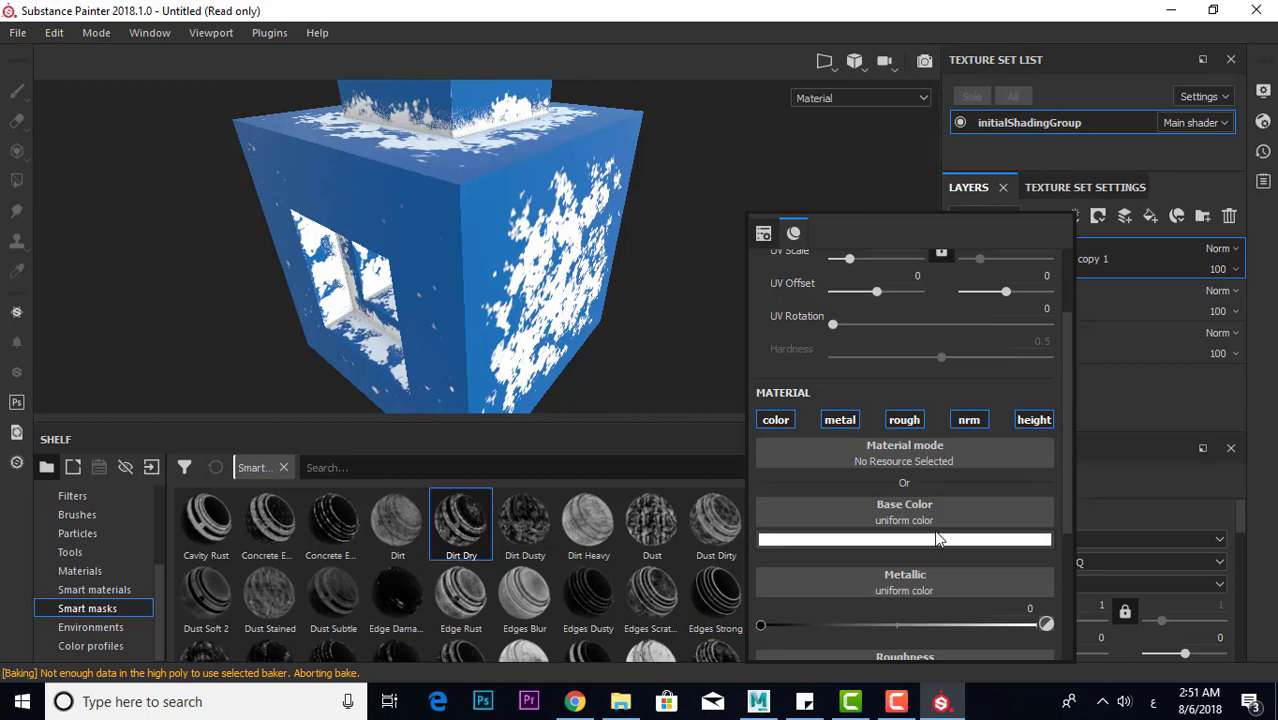
pyautogui.rightClick(1028, 287)
pyautogui.click(1061, 289)
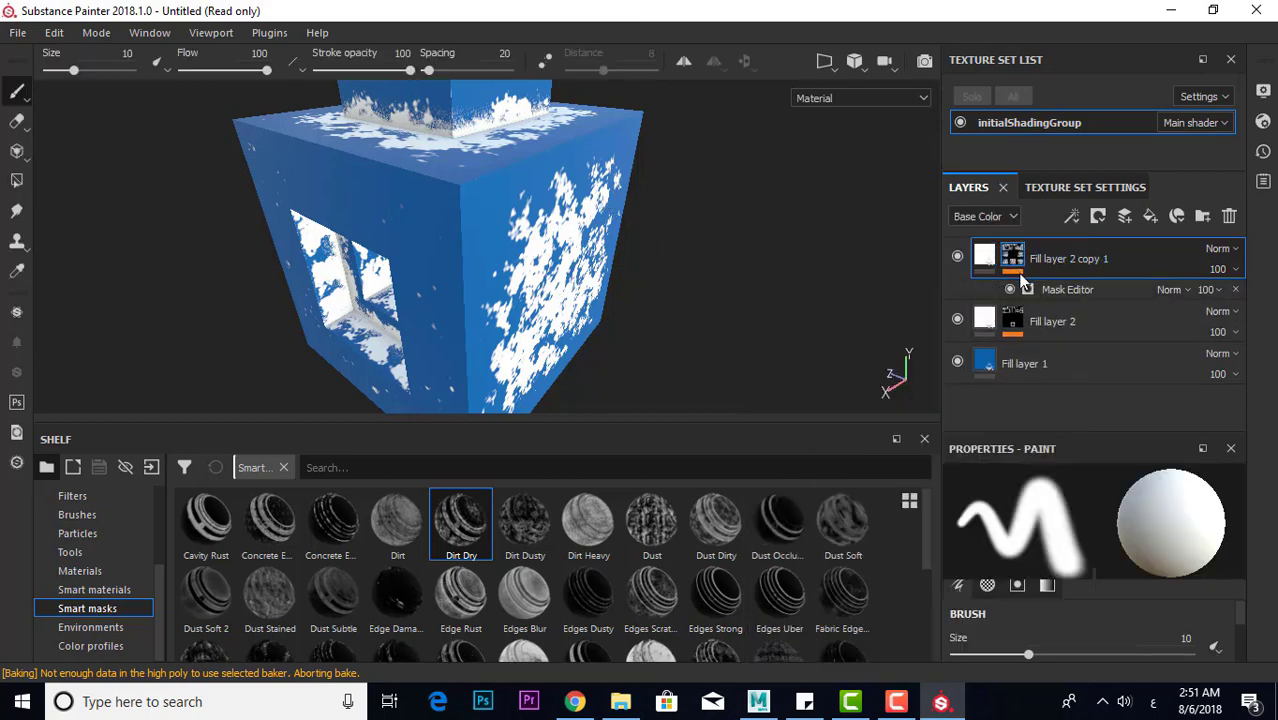
pyautogui.click(1061, 289)
pyautogui.scroll(-3, 912, 430)
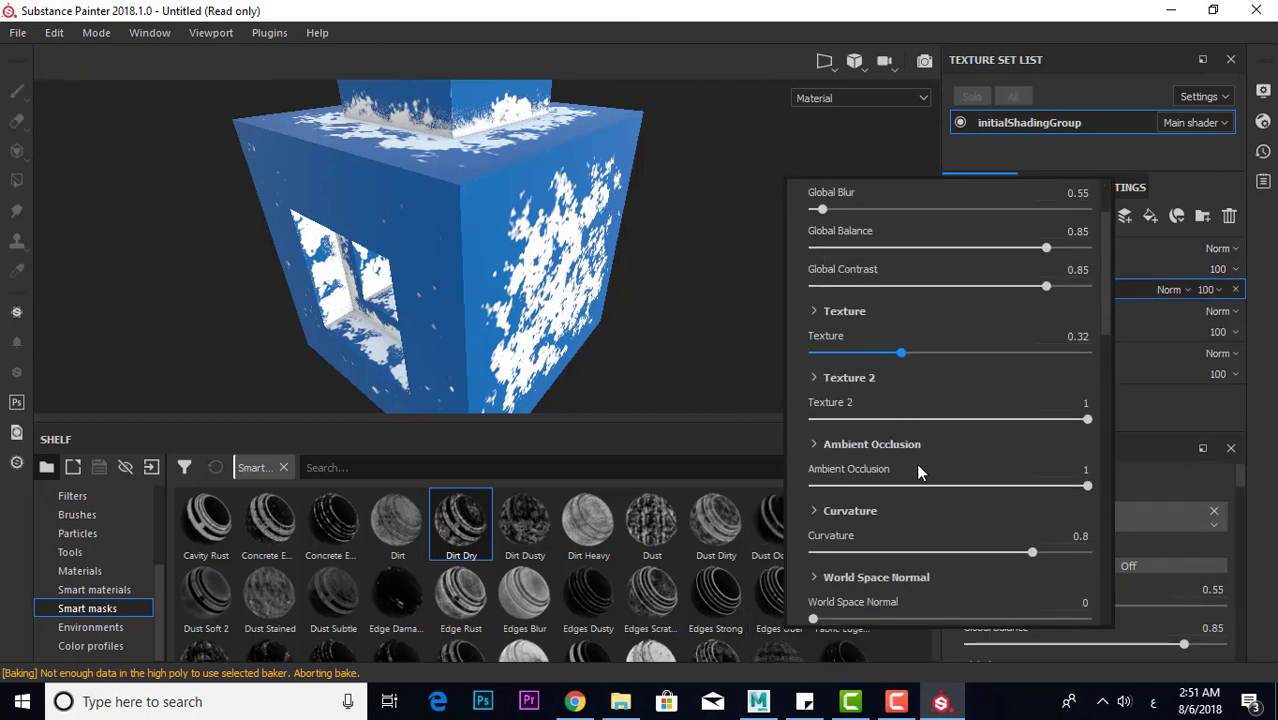
pyautogui.moveTo(898, 354)
pyautogui.mouseDown()
pyautogui.moveTo(1148, 360)
pyautogui.moveTo(800, 375)
pyautogui.moveTo(882, 383)
pyautogui.mouseUp()
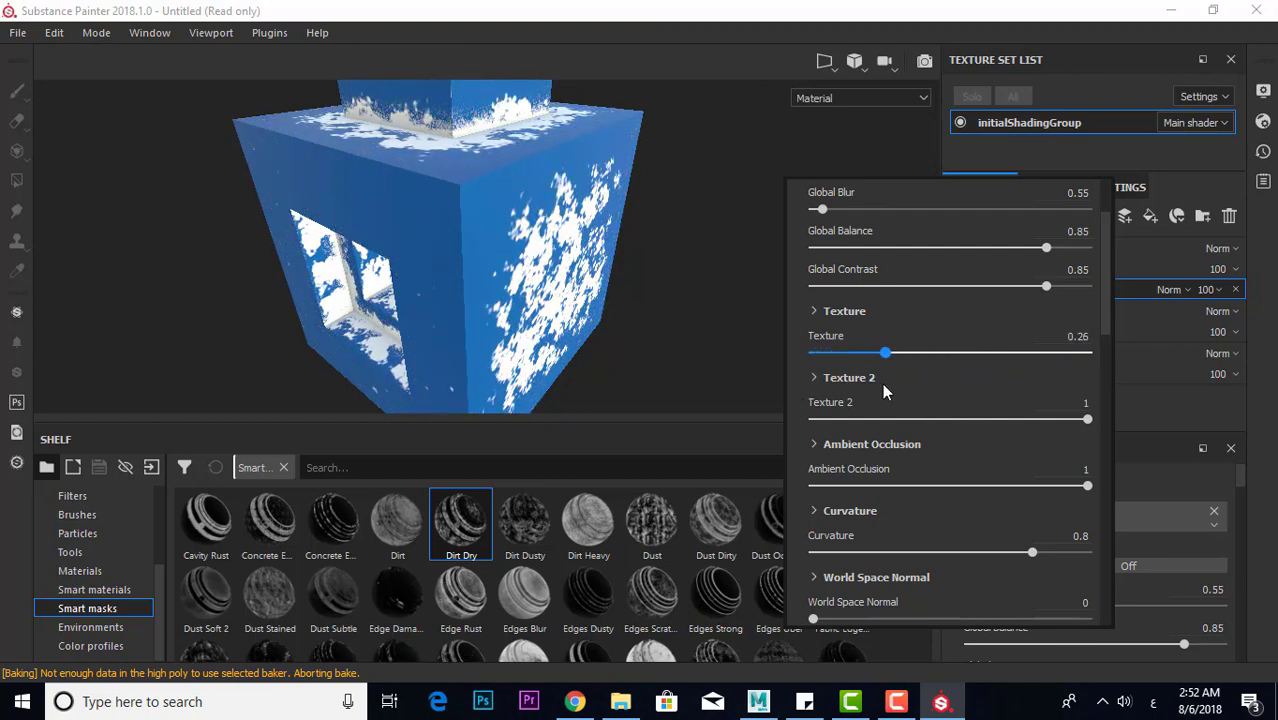
pyautogui.scroll(2, 871, 338)
# Raise Fill layer 2 copy 1's material Height and check the effect on the cube
pyautogui.click(721, 283)
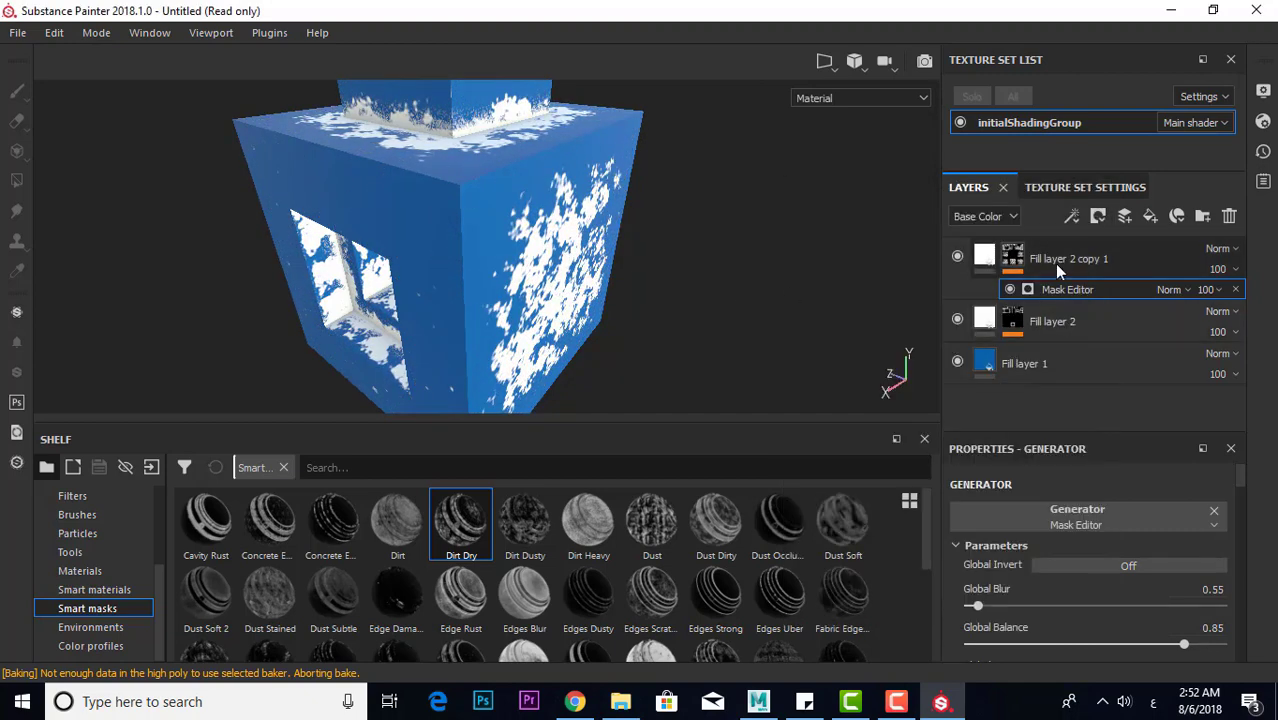
pyautogui.click(1060, 258)
pyautogui.click(984, 256)
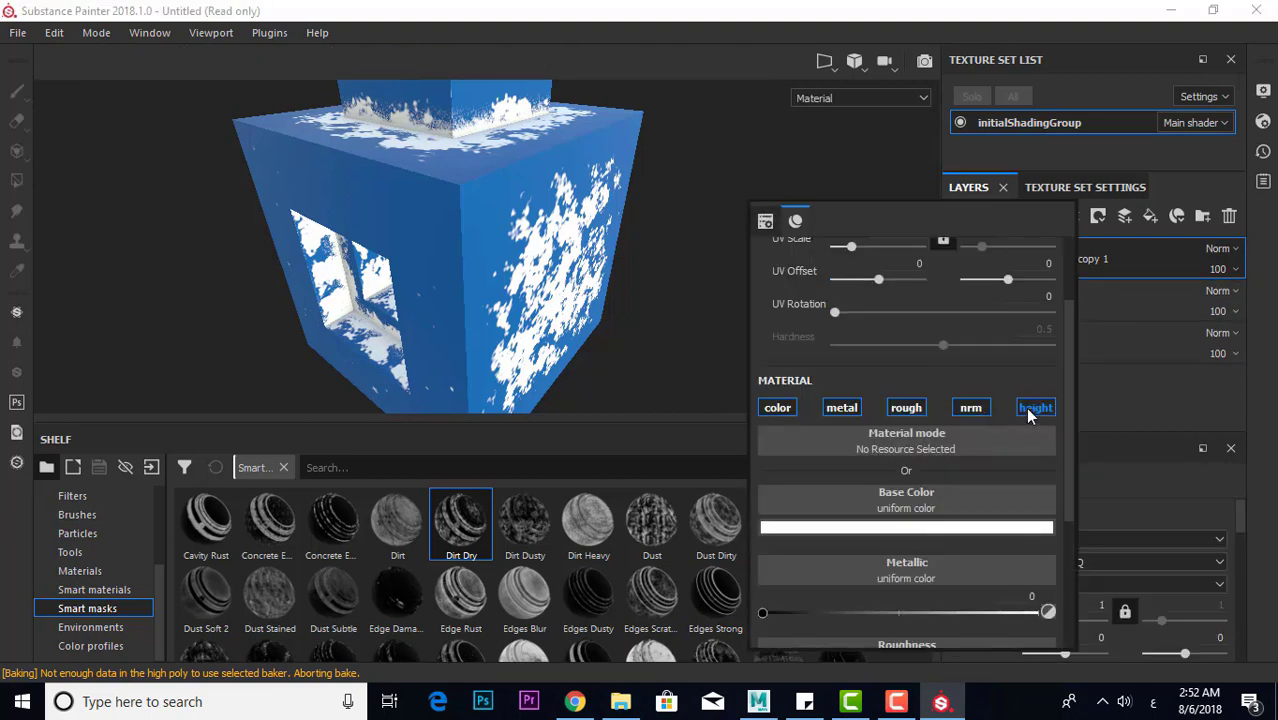
pyautogui.scroll(-3, 1007, 462)
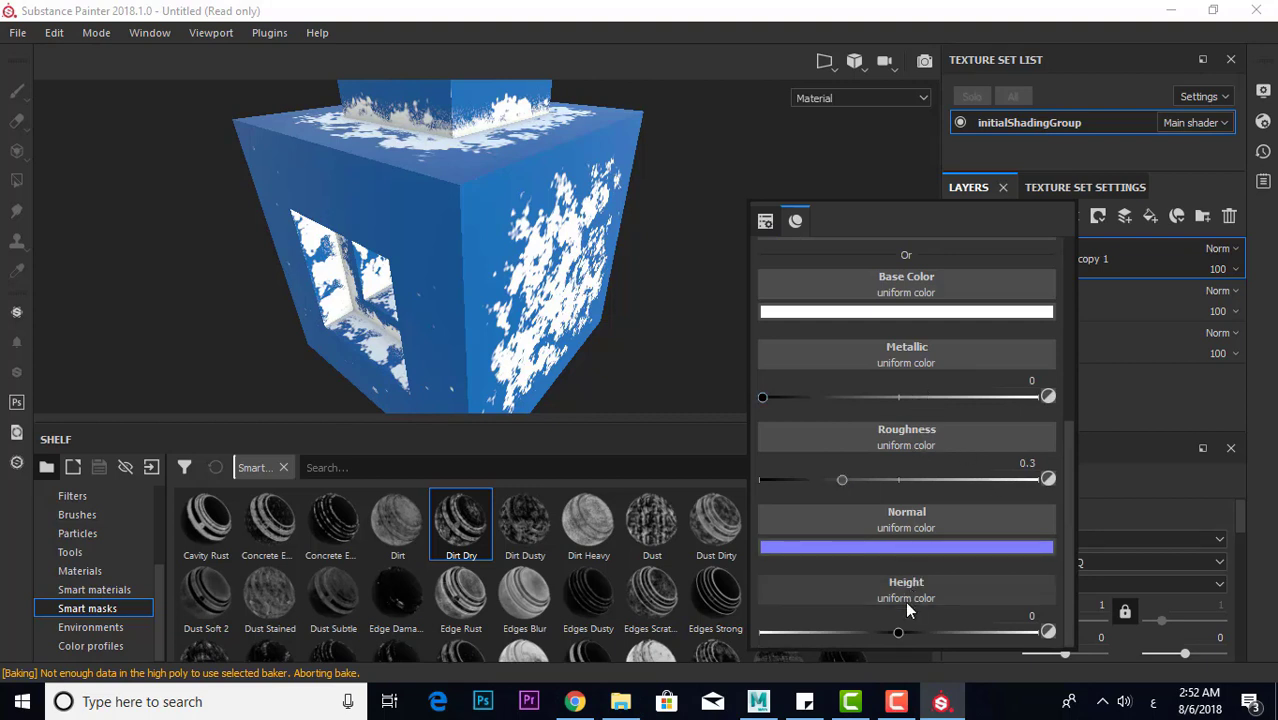
pyautogui.moveTo(903, 631)
pyautogui.mouseDown()
pyautogui.moveTo(1036, 645)
pyautogui.moveTo(944, 634)
pyautogui.mouseUp()
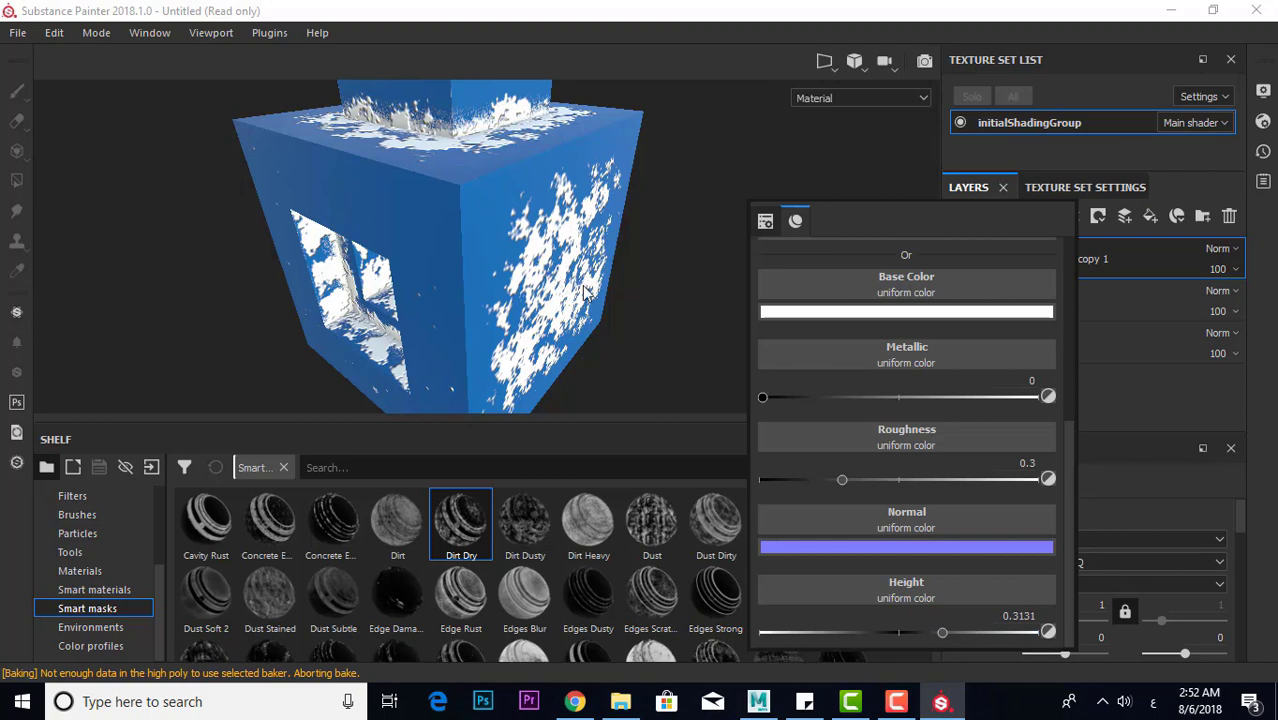
pyautogui.moveTo(456, 265)
pyautogui.keyDown('alt'); pyautogui.mouseDown()
pyautogui.moveTo(567, 279)
pyautogui.moveTo(363, 361)
pyautogui.mouseUp(); pyautogui.keyUp('alt')
# Lower the Height below zero, toggle the height channel, and settle Height at about 0.0101
pyautogui.click(984, 257)
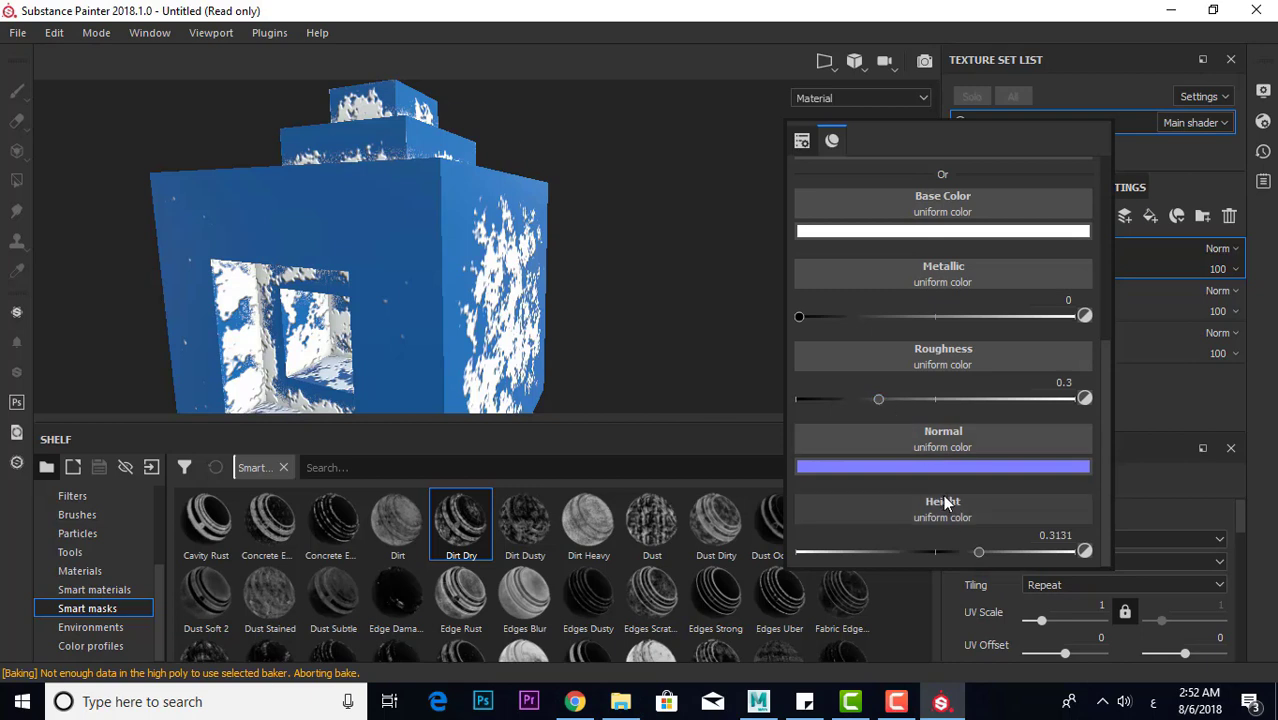
pyautogui.moveTo(975, 553)
pyautogui.mouseDown()
pyautogui.moveTo(810, 551)
pyautogui.moveTo(1017, 541)
pyautogui.moveTo(737, 517)
pyautogui.moveTo(877, 516)
pyautogui.moveTo(947, 537)
pyautogui.mouseUp()
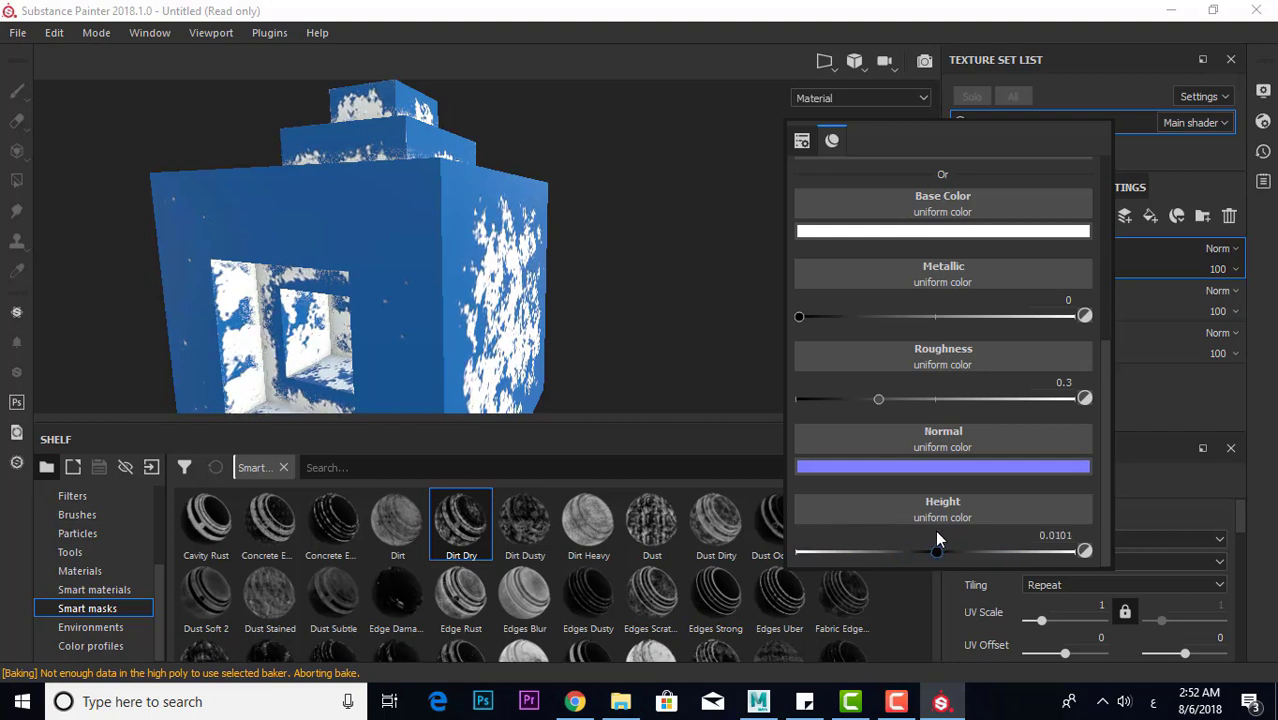
pyautogui.scroll(5, 908, 476)
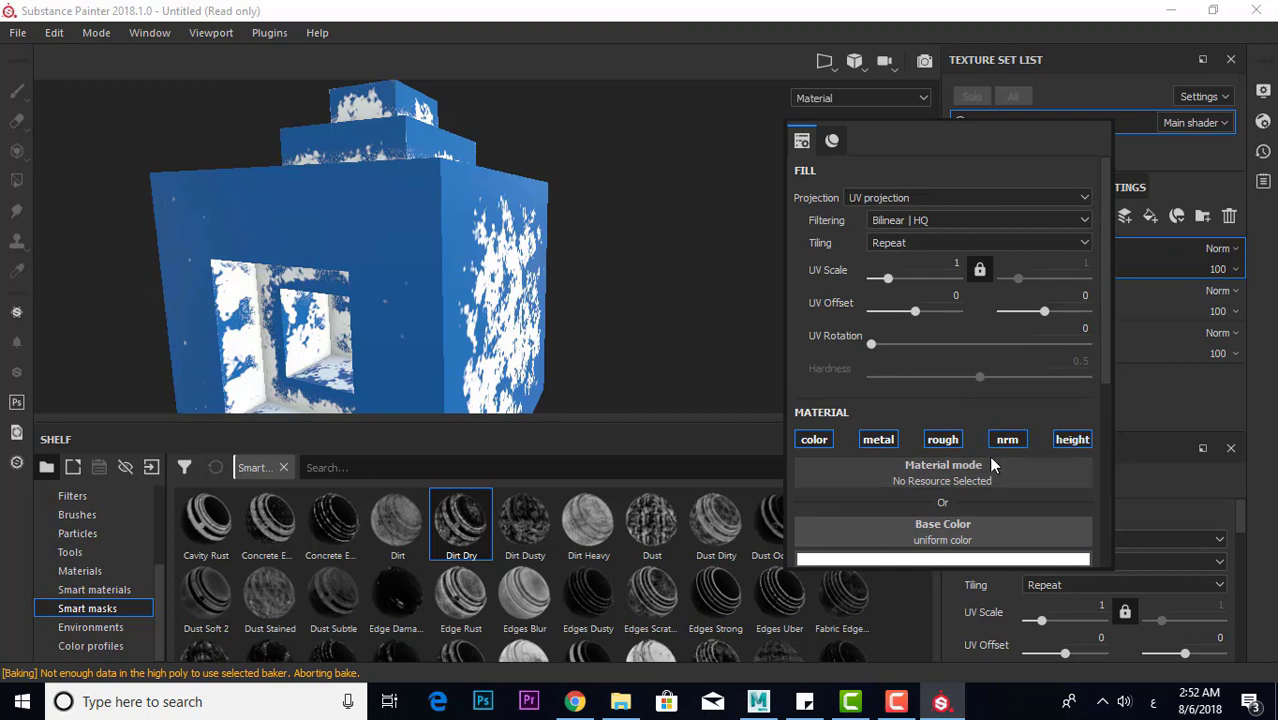
pyautogui.scroll(-5, 964, 484)
pyautogui.moveTo(936, 551); pyautogui.dragTo(1008, 551)
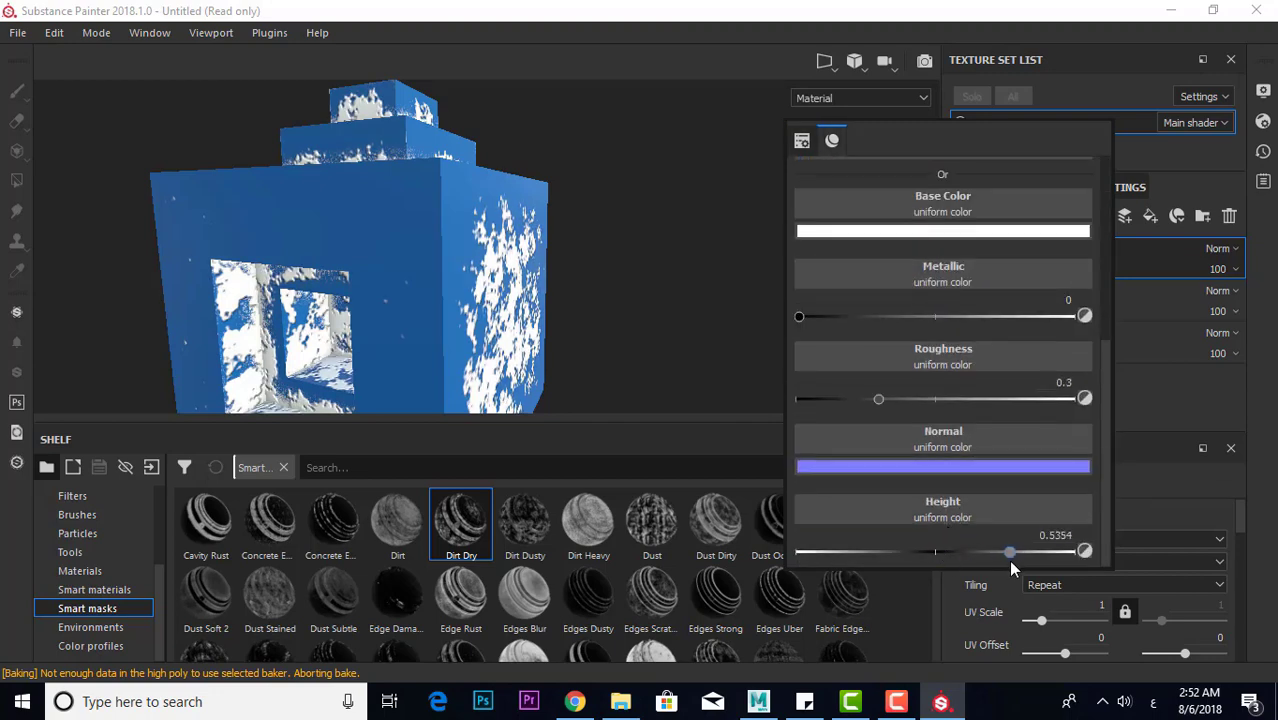
pyautogui.scroll(5, 1030, 480)
pyautogui.click(1065, 338)
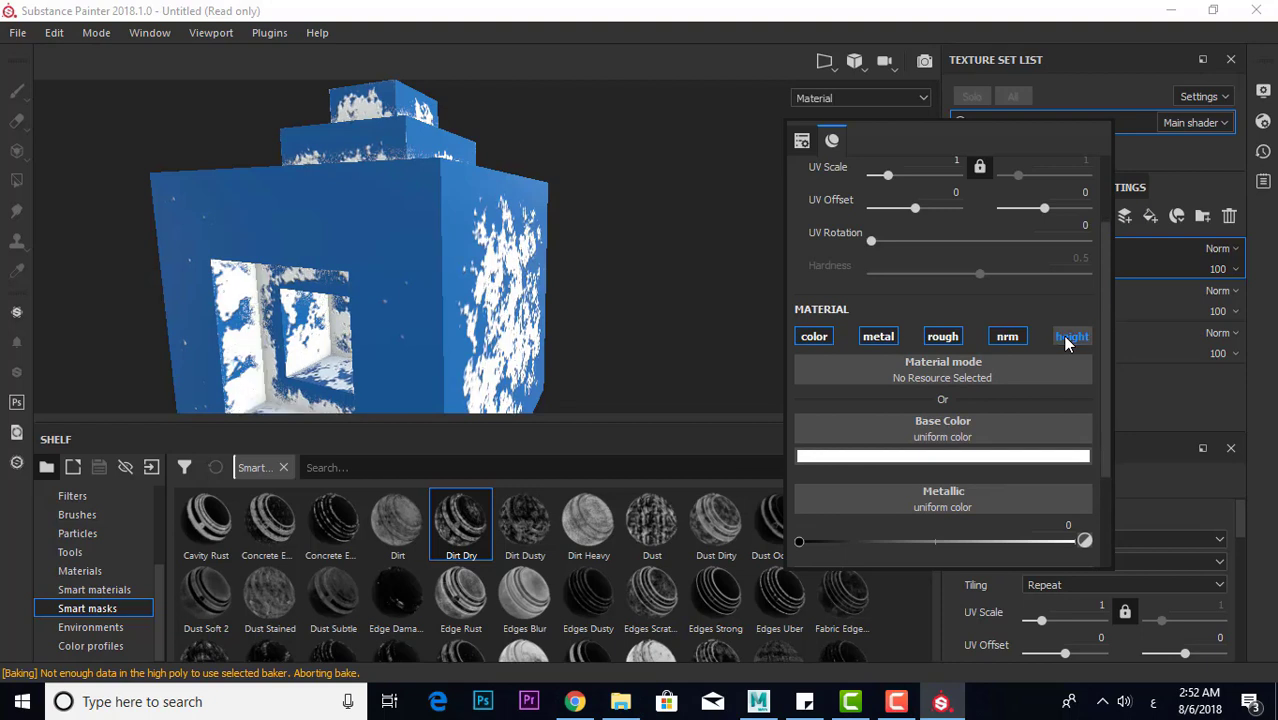
pyautogui.scroll(-5, 1030, 405)
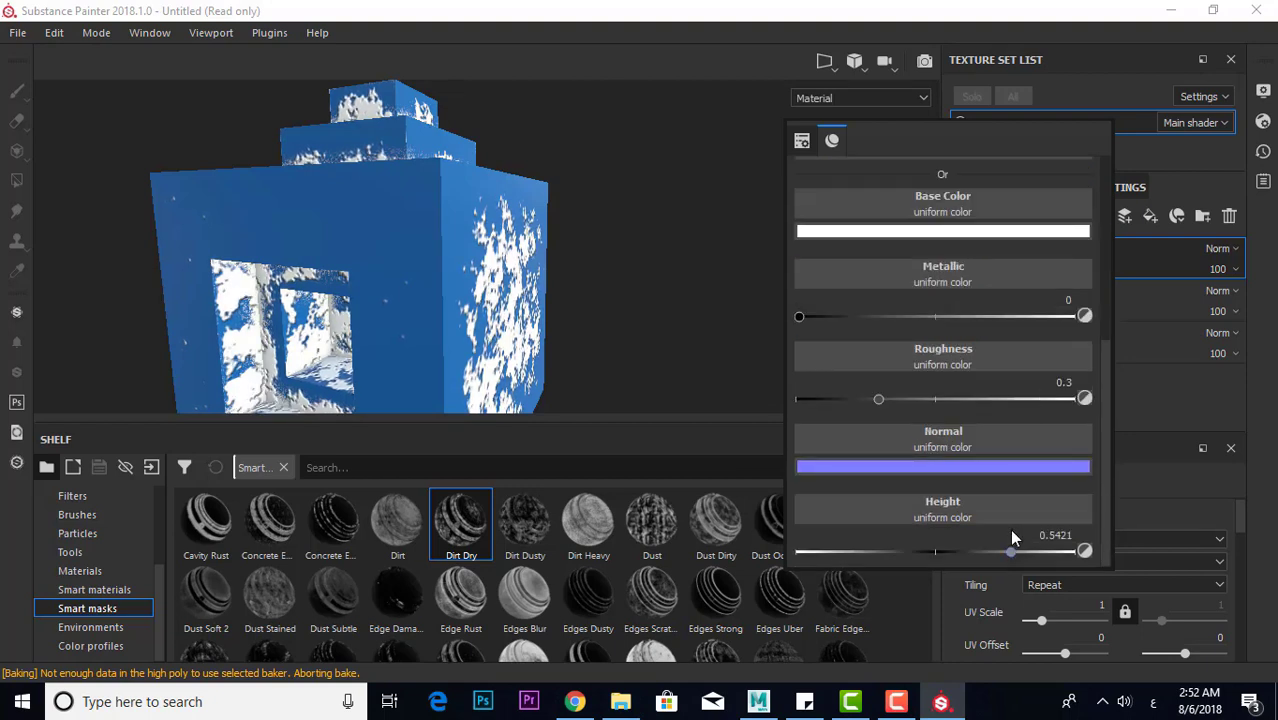
pyautogui.moveTo(983, 556); pyautogui.dragTo(936, 553)
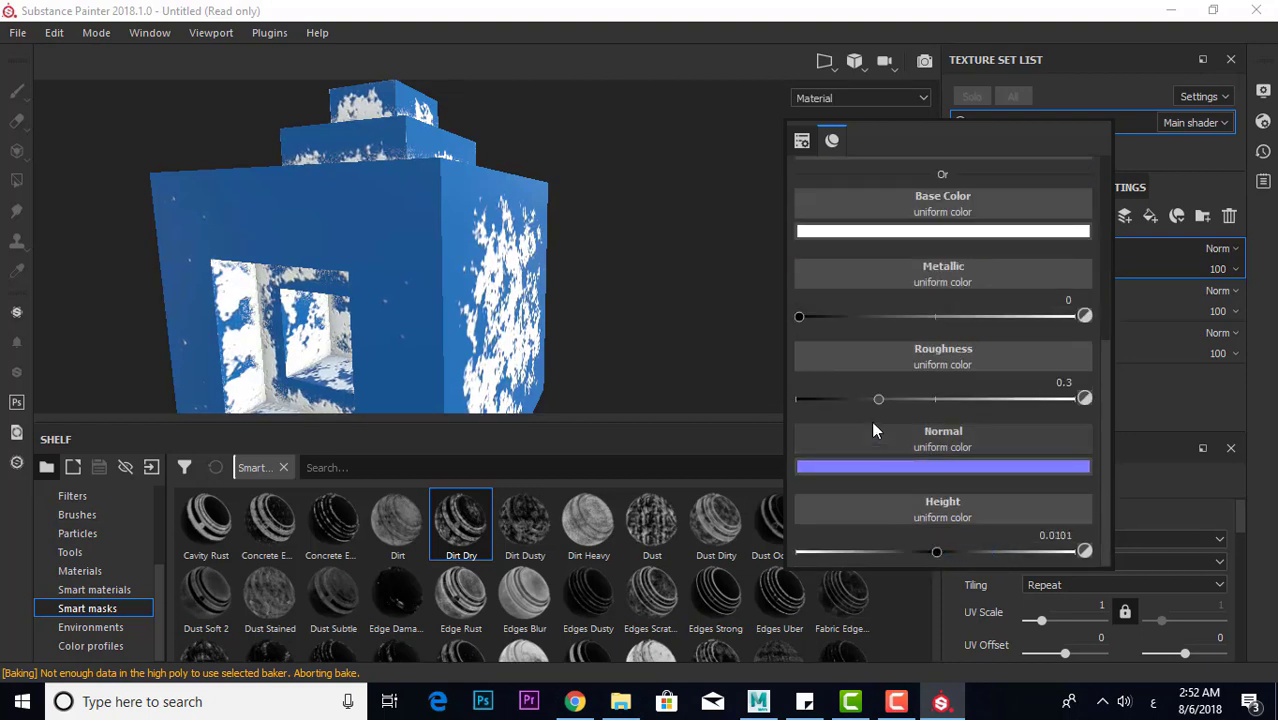
pyautogui.scroll(3, 871, 421)
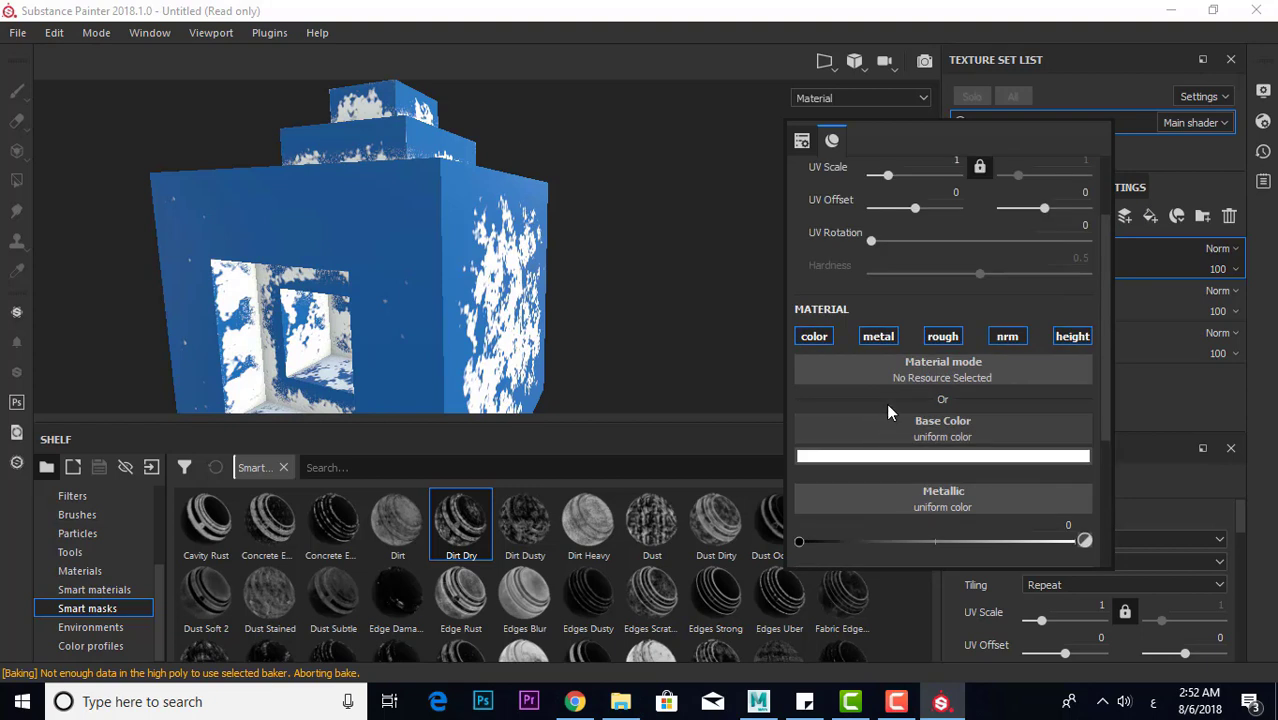
# Disable the fill's colour channel and set Height to -0.6094 to carve the dirt in
pyautogui.click(812, 337)
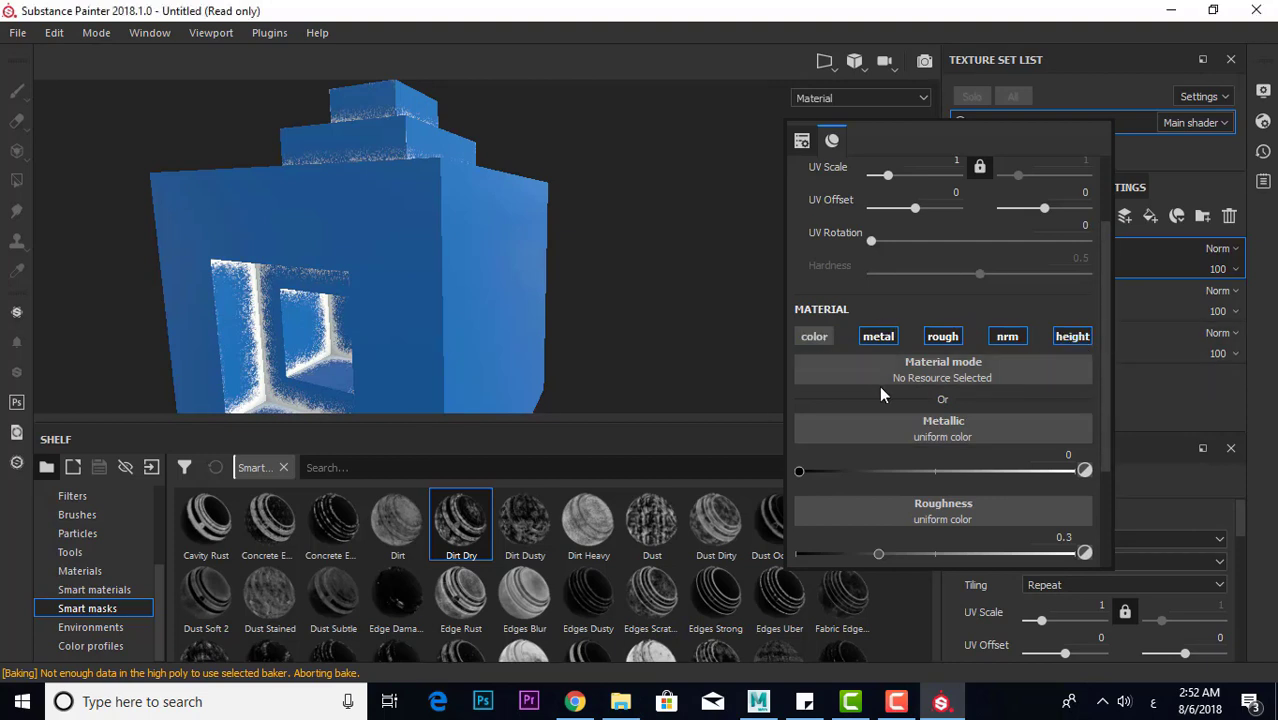
pyautogui.scroll(-3, 978, 486)
pyautogui.moveTo(936, 552); pyautogui.dragTo(849, 552)
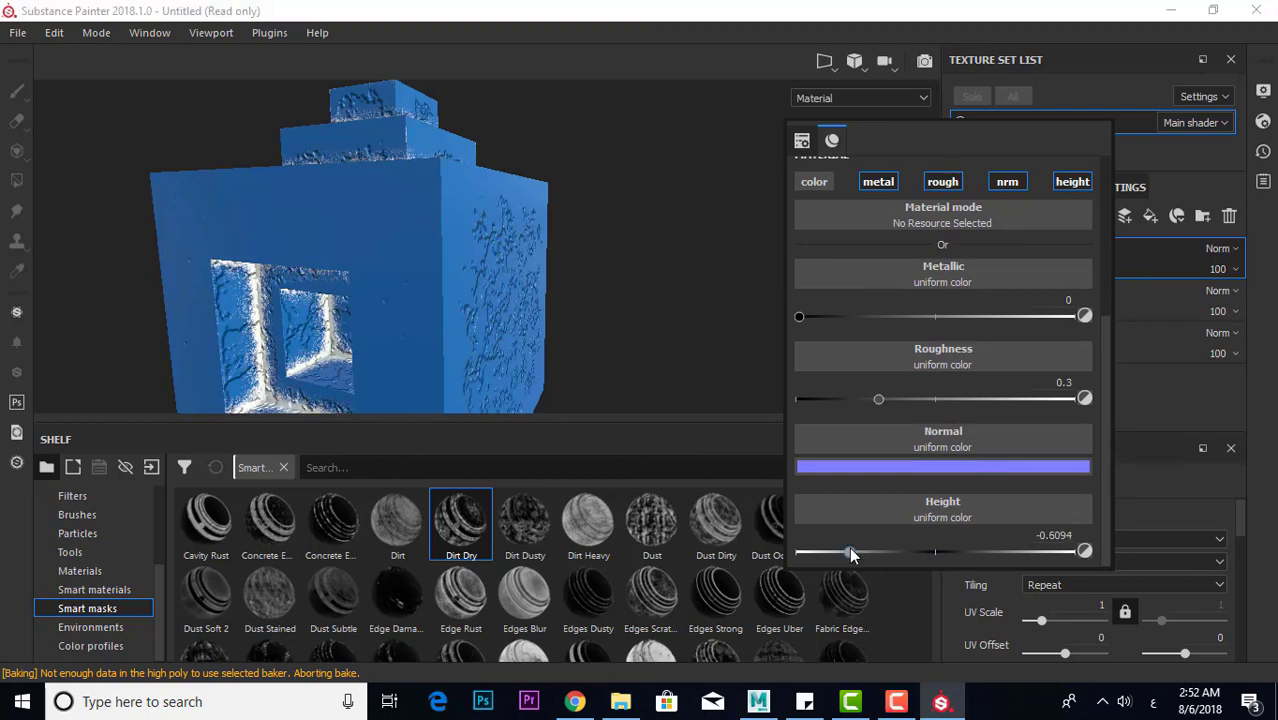
pyautogui.scroll(5, 846, 333)
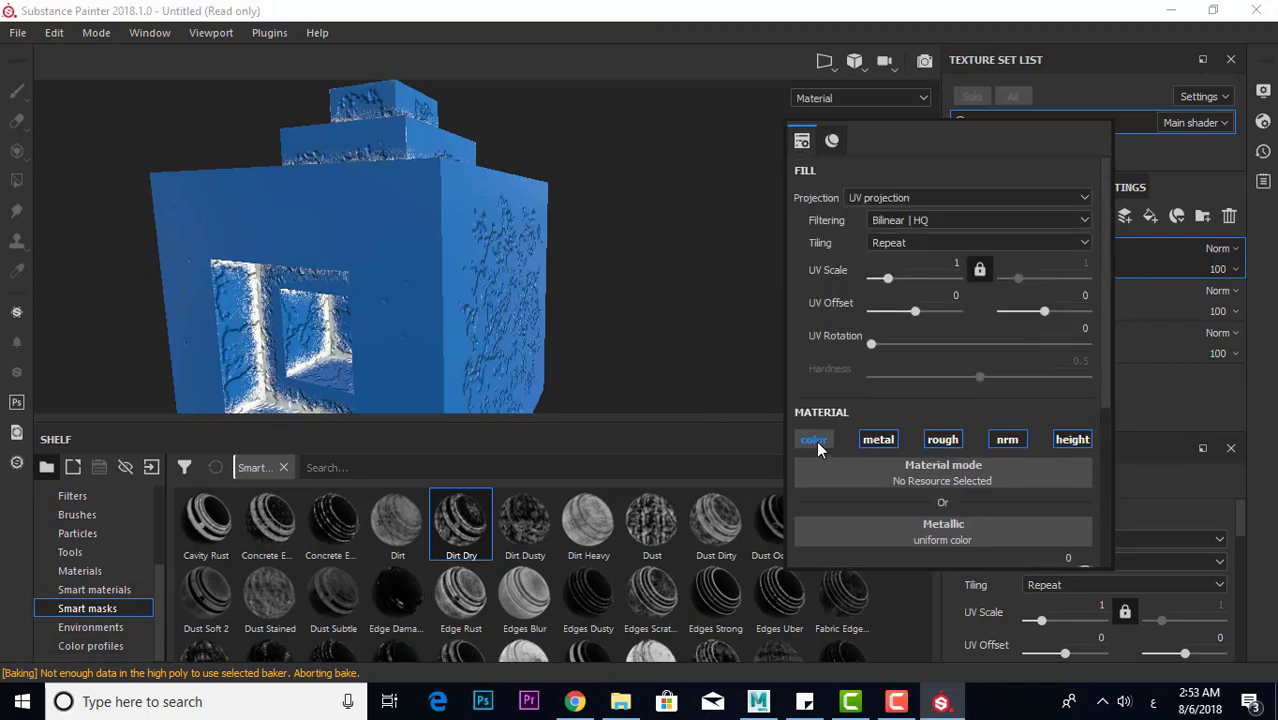
pyautogui.moveTo(605, 341)
pyautogui.keyDown('alt'); pyautogui.mouseDown()
pyautogui.moveTo(435, 360)
pyautogui.moveTo(462, 289)
pyautogui.moveTo(556, 277)
pyautogui.moveTo(576, 305)
pyautogui.moveTo(727, 282)
pyautogui.moveTo(516, 243)
pyautogui.moveTo(494, 220)
pyautogui.moveTo(512, 251)
pyautogui.moveTo(499, 177)
pyautogui.moveTo(573, 262)
pyautogui.moveTo(693, 214)
pyautogui.mouseUp(); pyautogui.keyUp('alt')
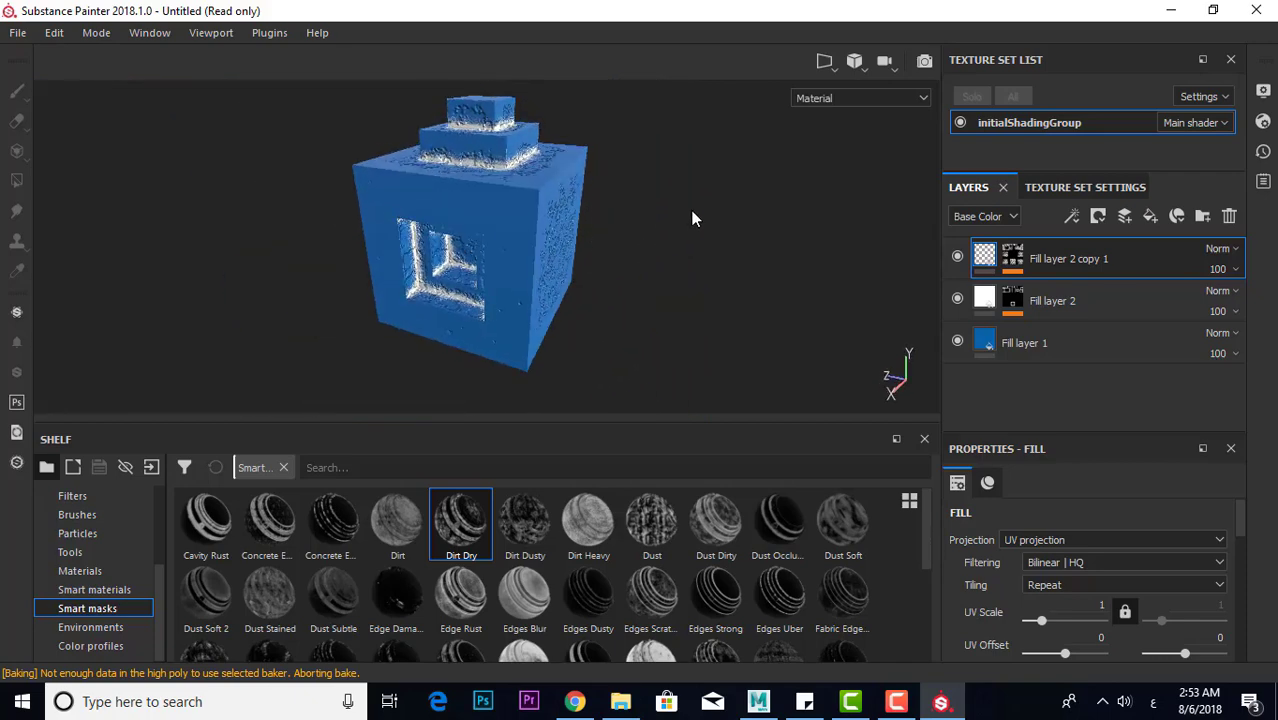
# Re-enable the fill's colour channel so the white dirt patches return
pyautogui.press('p')
pyautogui.scroll(-3, 885, 449)
pyautogui.scroll(3, 855, 442)
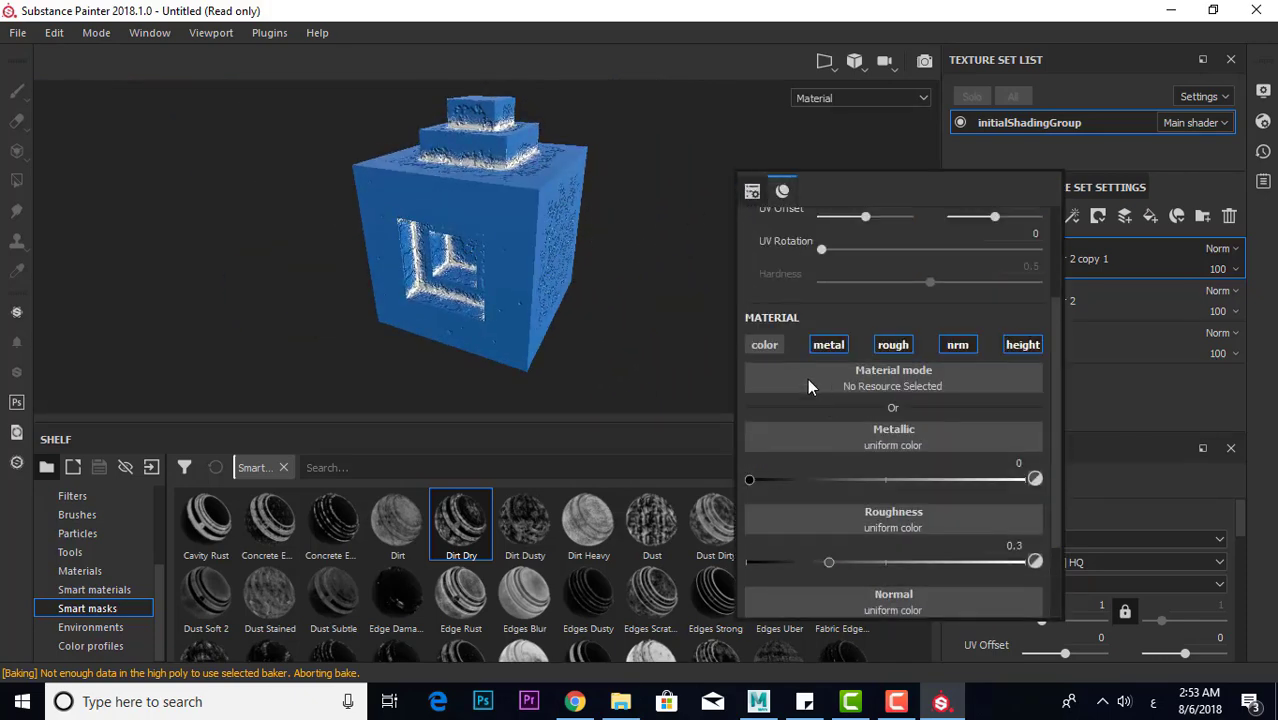
pyautogui.click(764, 344)
pyautogui.moveTo(636, 343)
pyautogui.keyDown('alt'); pyautogui.mouseDown()
pyautogui.moveTo(594, 320)
pyautogui.moveTo(625, 321)
pyautogui.mouseUp(); pyautogui.keyUp('alt')
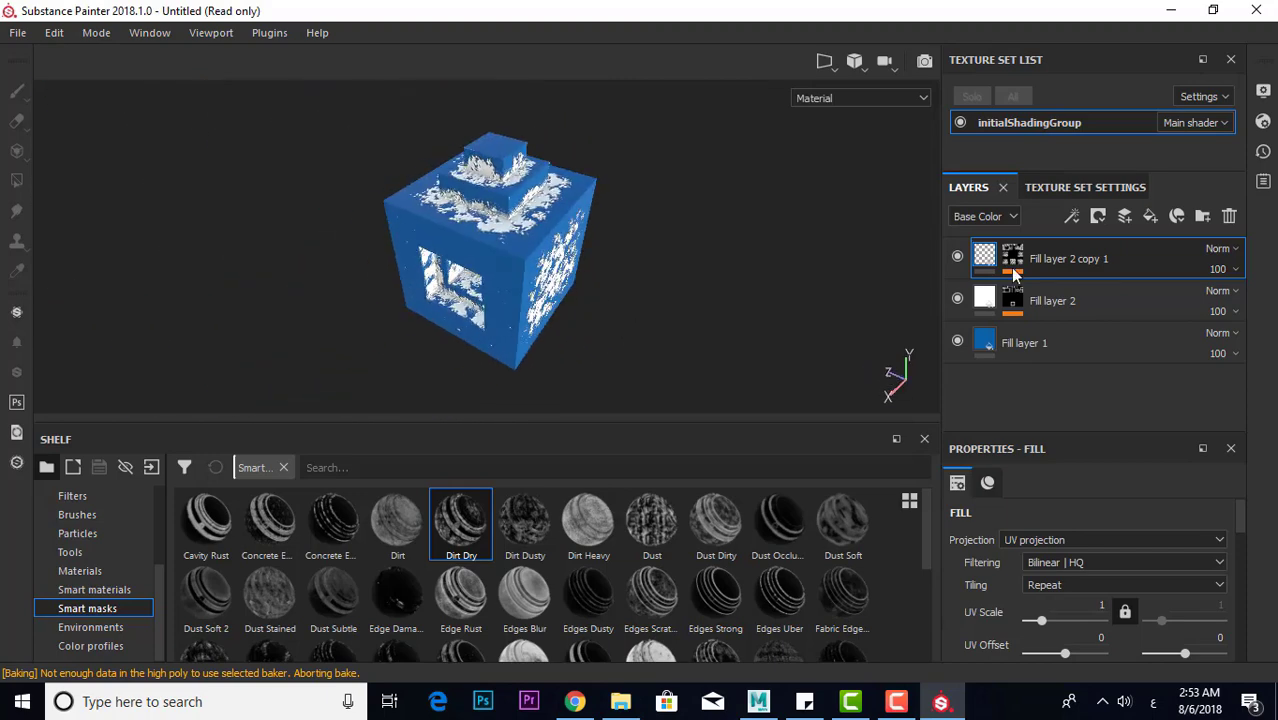
# Delete all layers from the stack, leaving the cube plain white
pyautogui.click(1230, 217)
pyautogui.click(1230, 217)
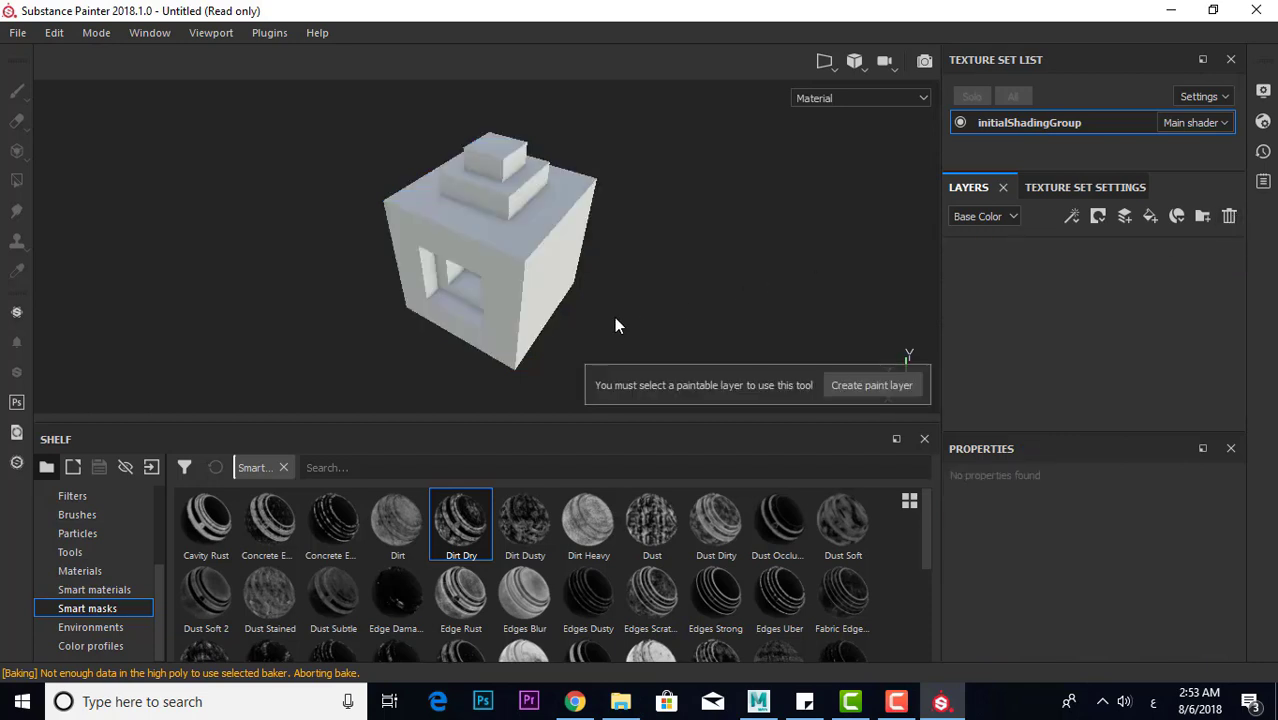
pyautogui.moveTo(555, 330)
pyautogui.keyDown('alt'); pyautogui.mouseDown()
pyautogui.moveTo(548, 251)
pyautogui.moveTo(576, 248)
pyautogui.moveTo(642, 277)
pyautogui.moveTo(557, 266)
pyautogui.moveTo(519, 231)
pyautogui.mouseUp(); pyautogui.keyUp('alt')
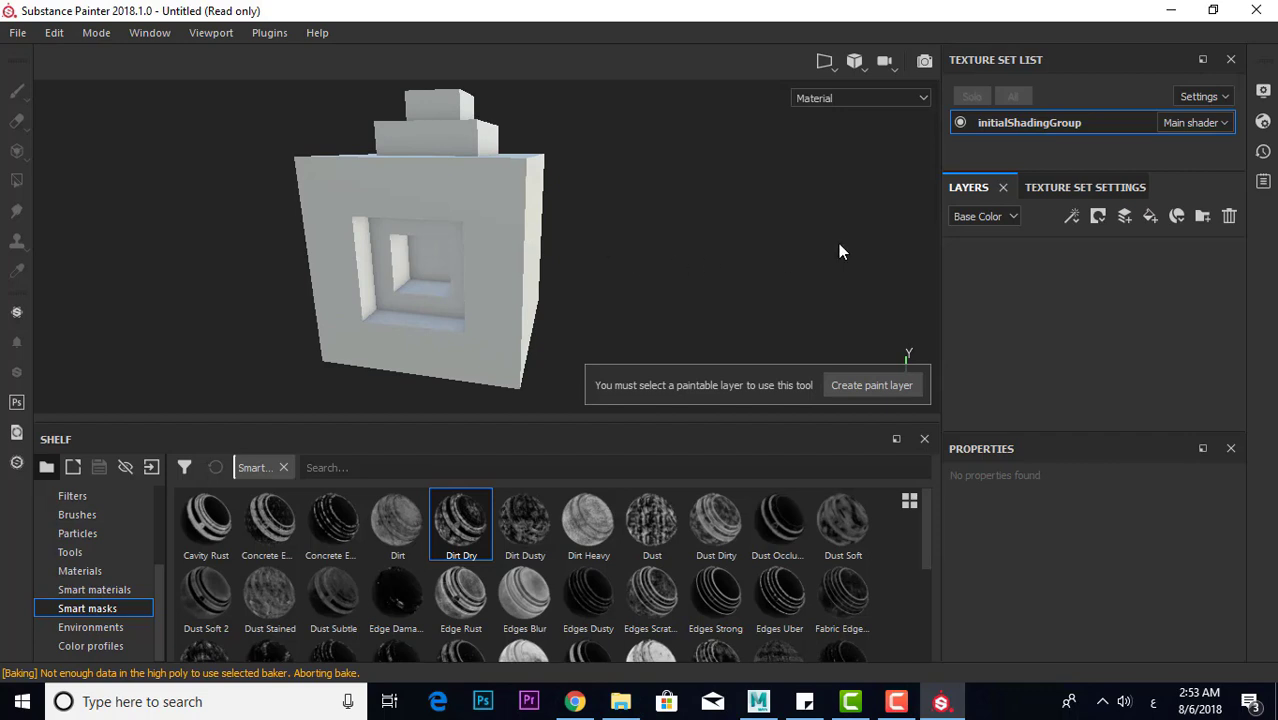
# Review the baked mesh maps, then show Textures in the shelf and return to Layers
pyautogui.click(1038, 187)
pyautogui.scroll(-5, 1012, 291)
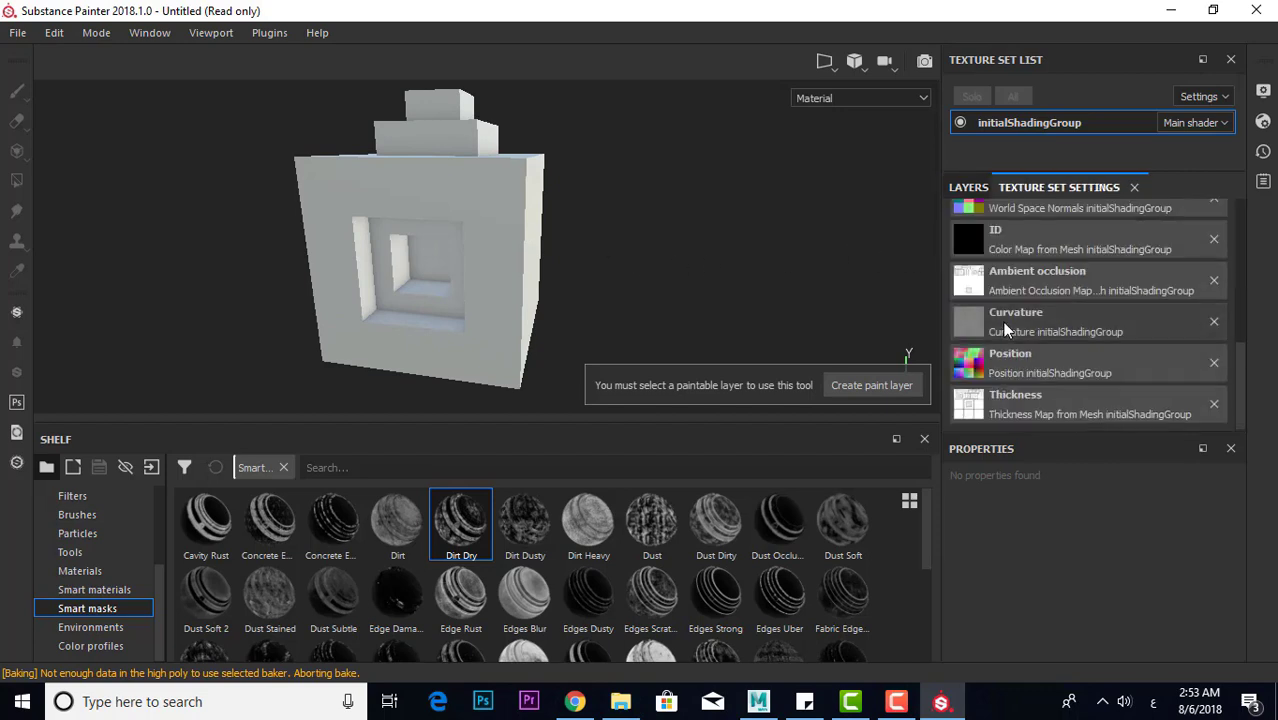
pyautogui.scroll(5, 1006, 325)
pyautogui.scroll(-4, 1086, 326)
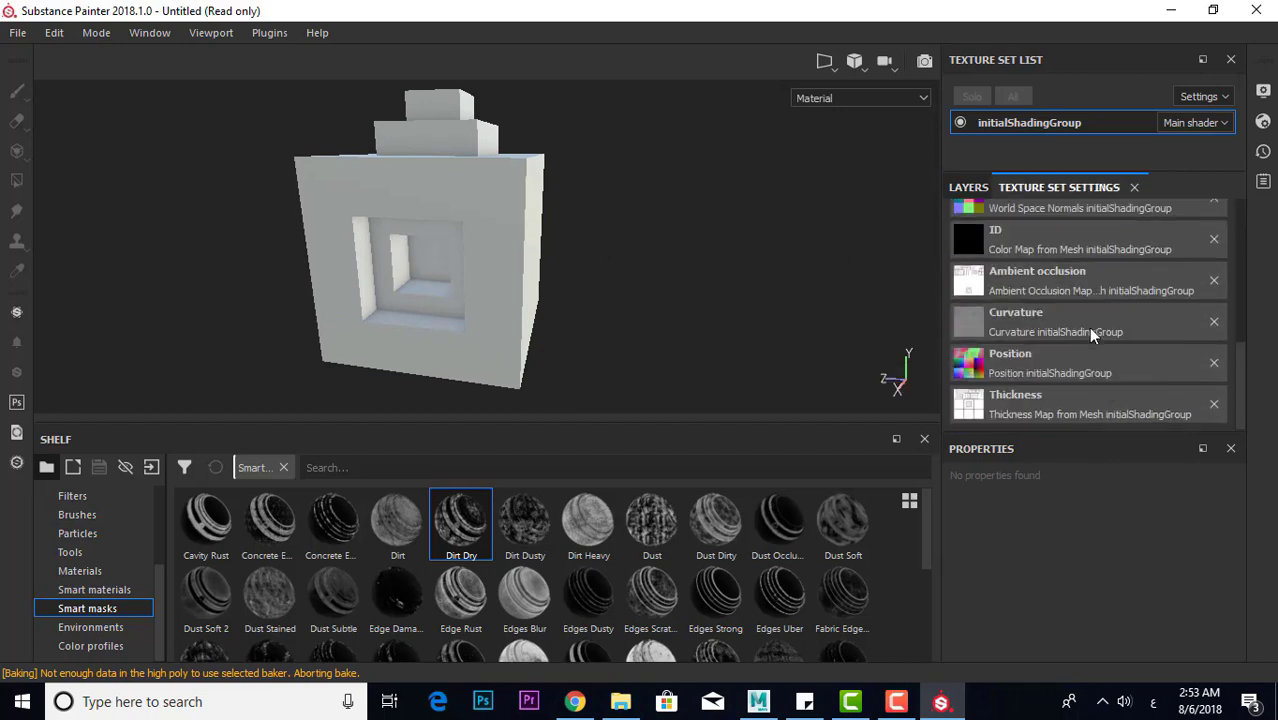
pyautogui.scroll(2, 1040, 340)
pyautogui.scroll(1, 1027, 356)
pyautogui.scroll(-4, 1030, 360)
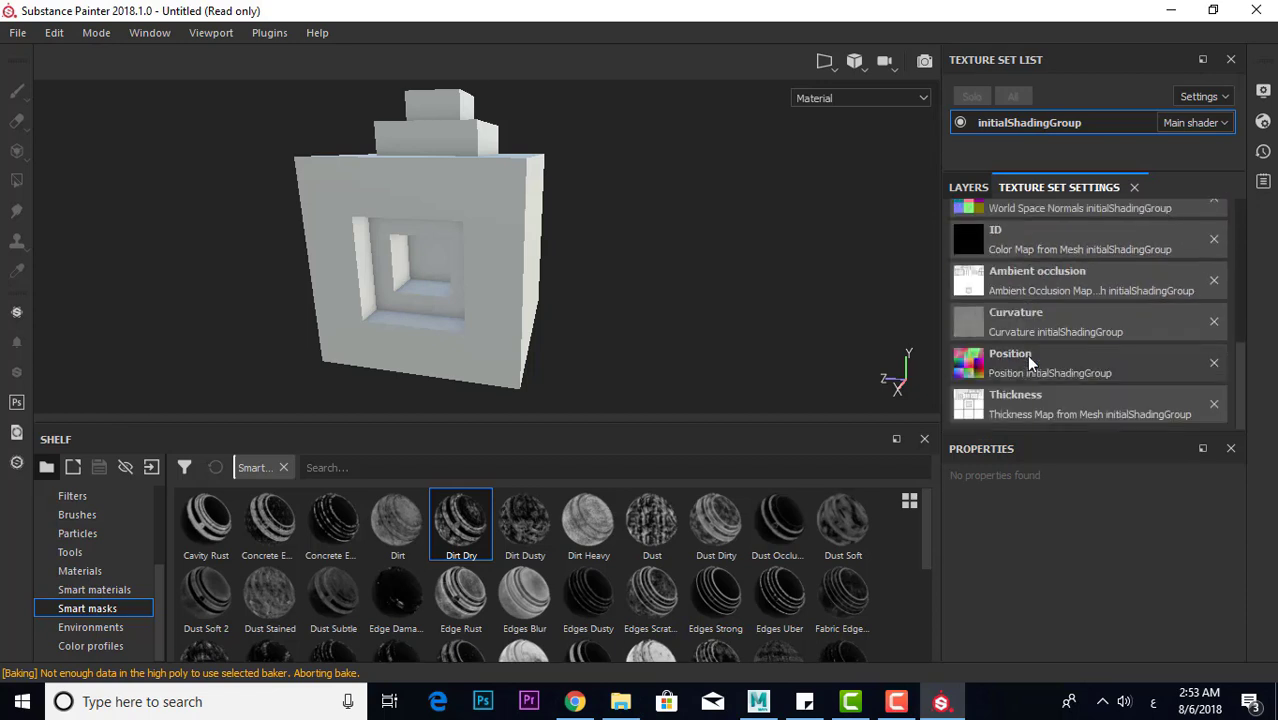
pyautogui.scroll(3, 1024, 344)
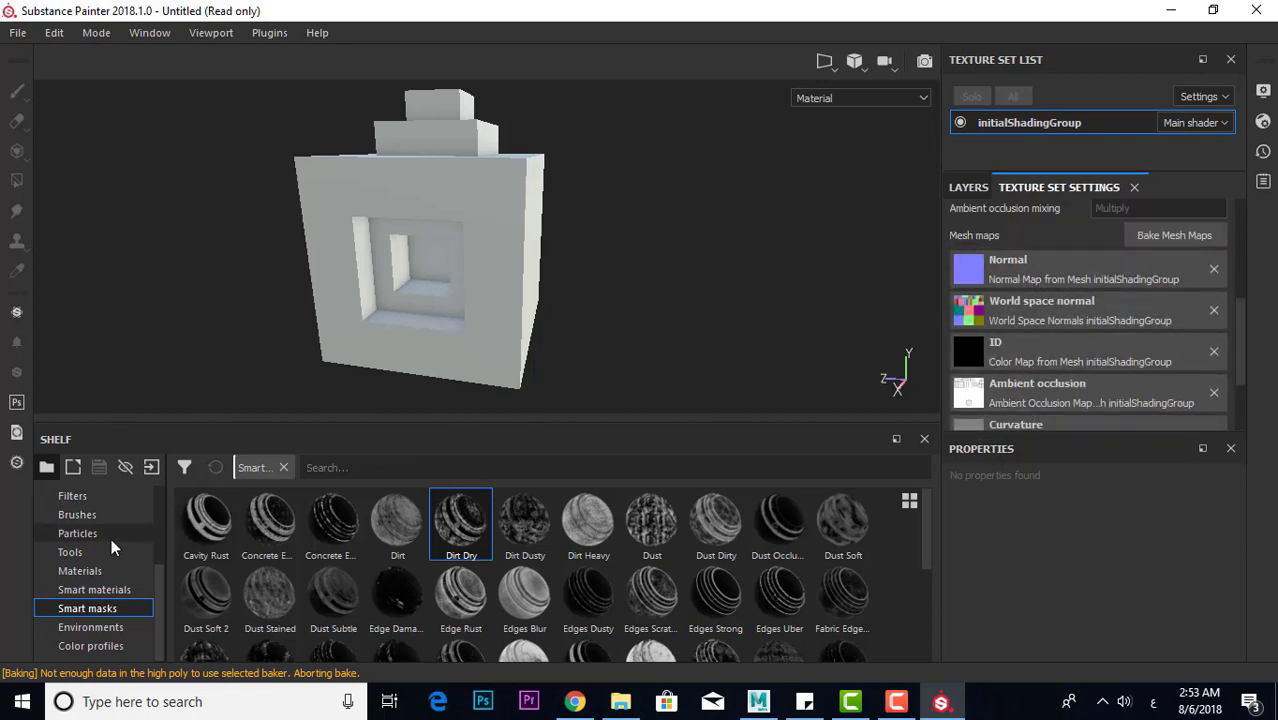
pyautogui.scroll(2, 98, 553)
pyautogui.scroll(2, 98, 553)
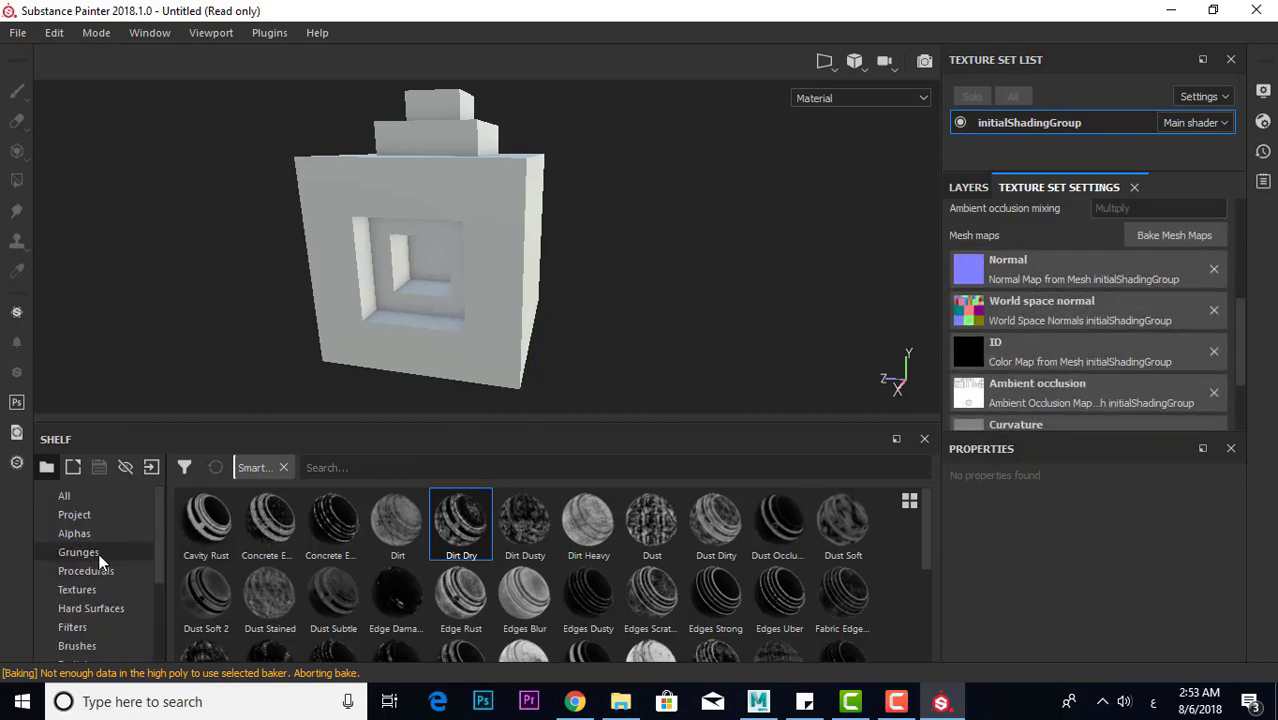
pyautogui.click(100, 592)
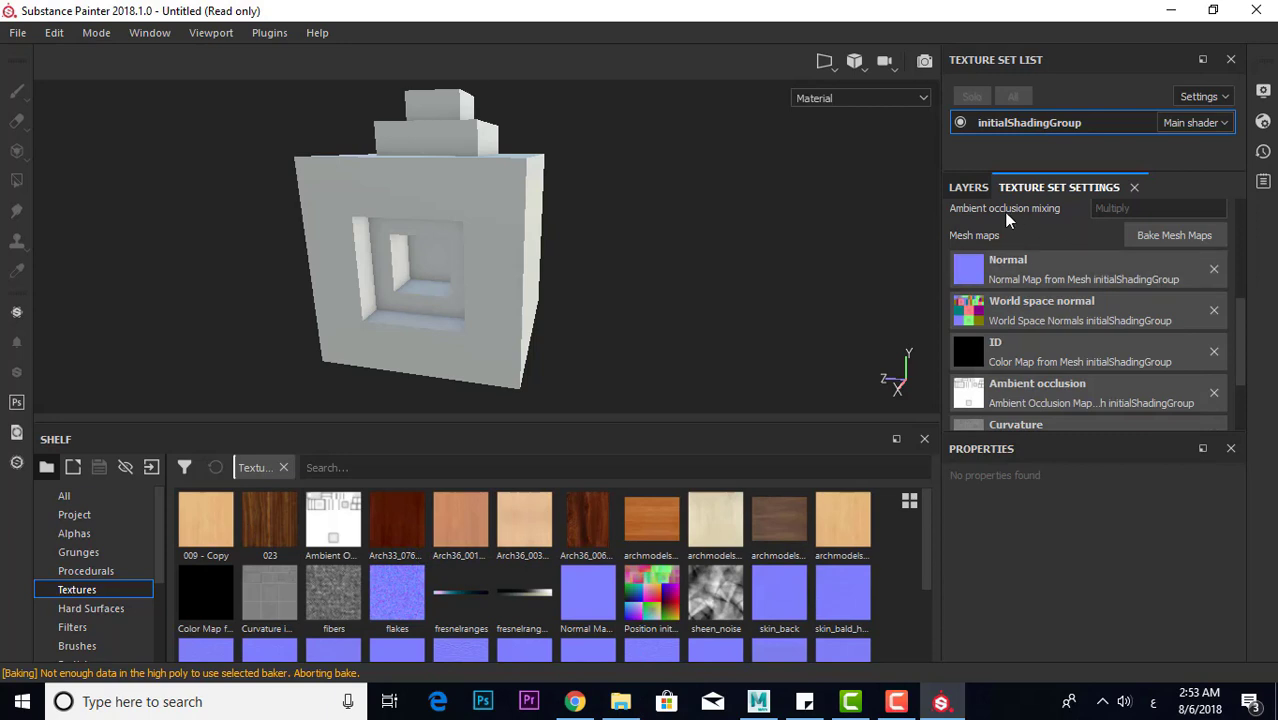
pyautogui.click(968, 187)
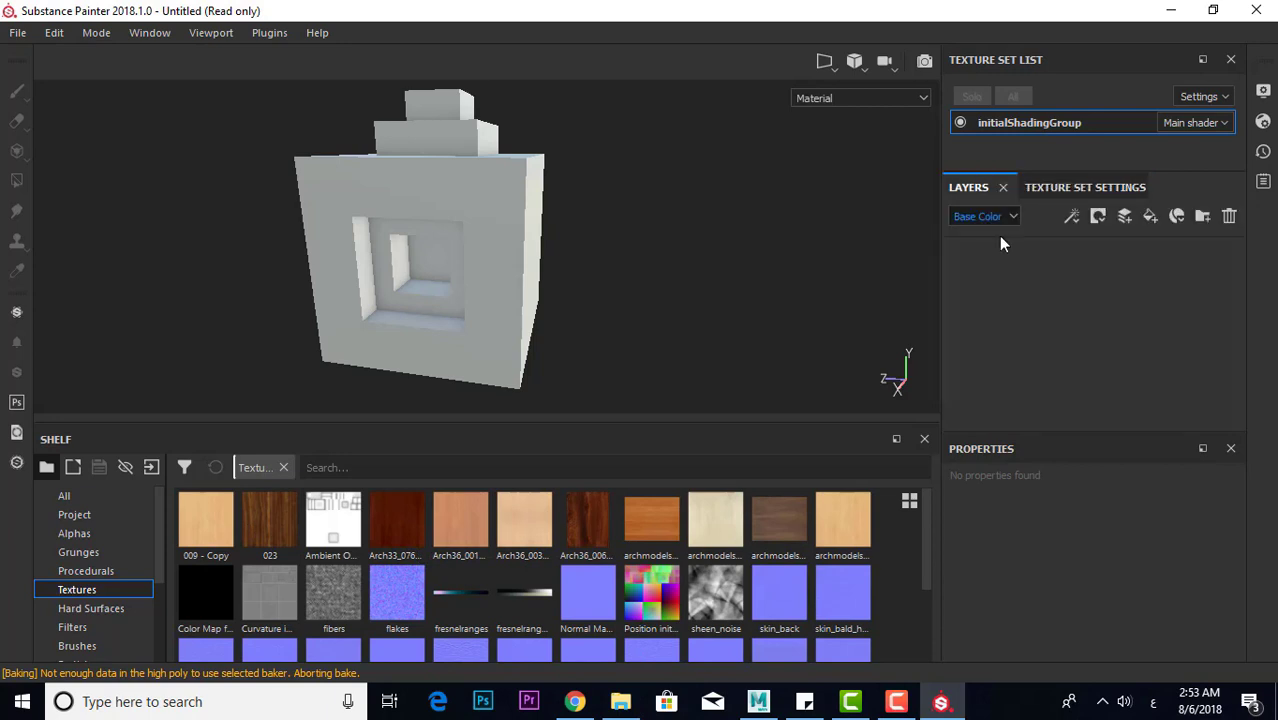
# Add a new fill layer and open the resource browser for its base colour
pyautogui.click(1149, 217)
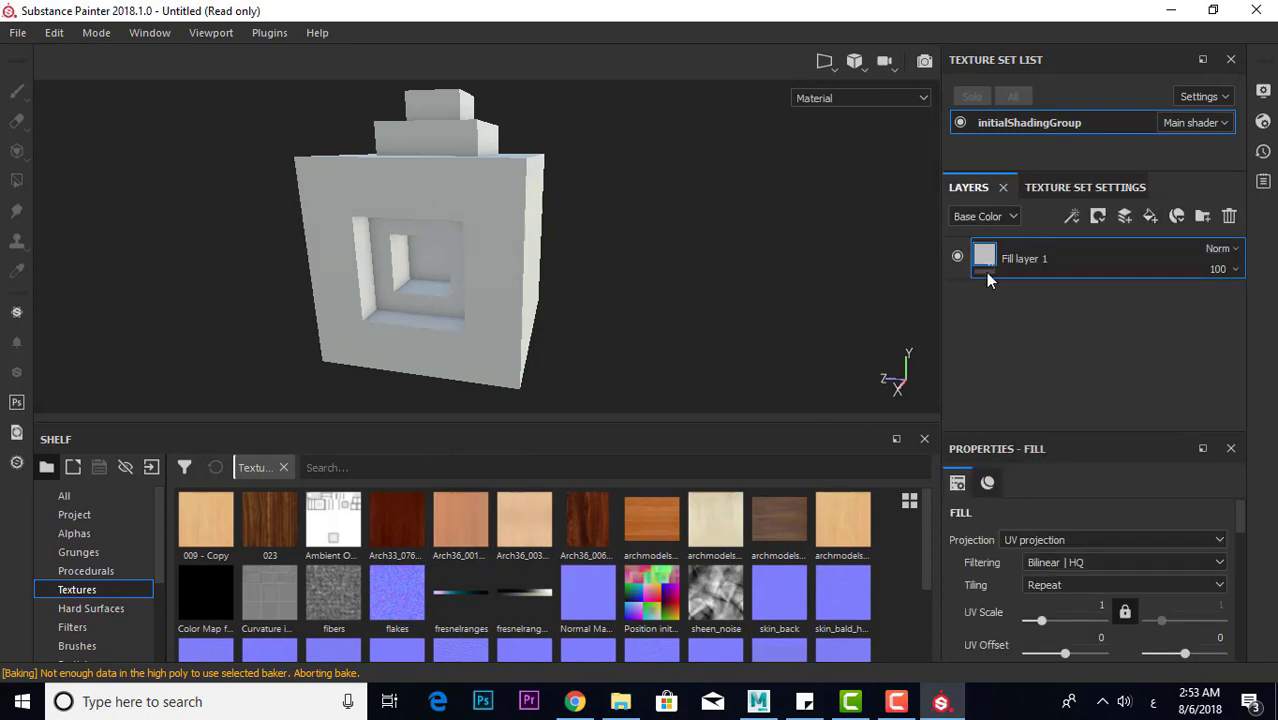
pyautogui.scroll(-2, 922, 447)
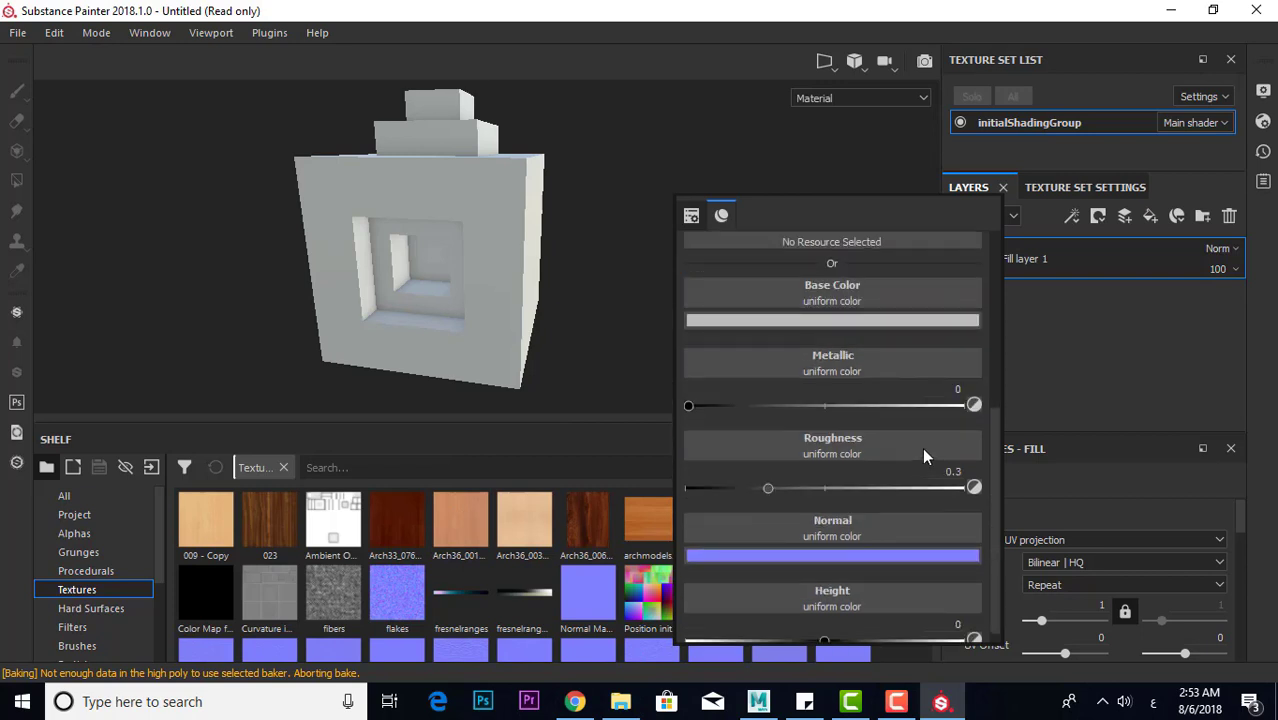
pyautogui.scroll(1, 922, 447)
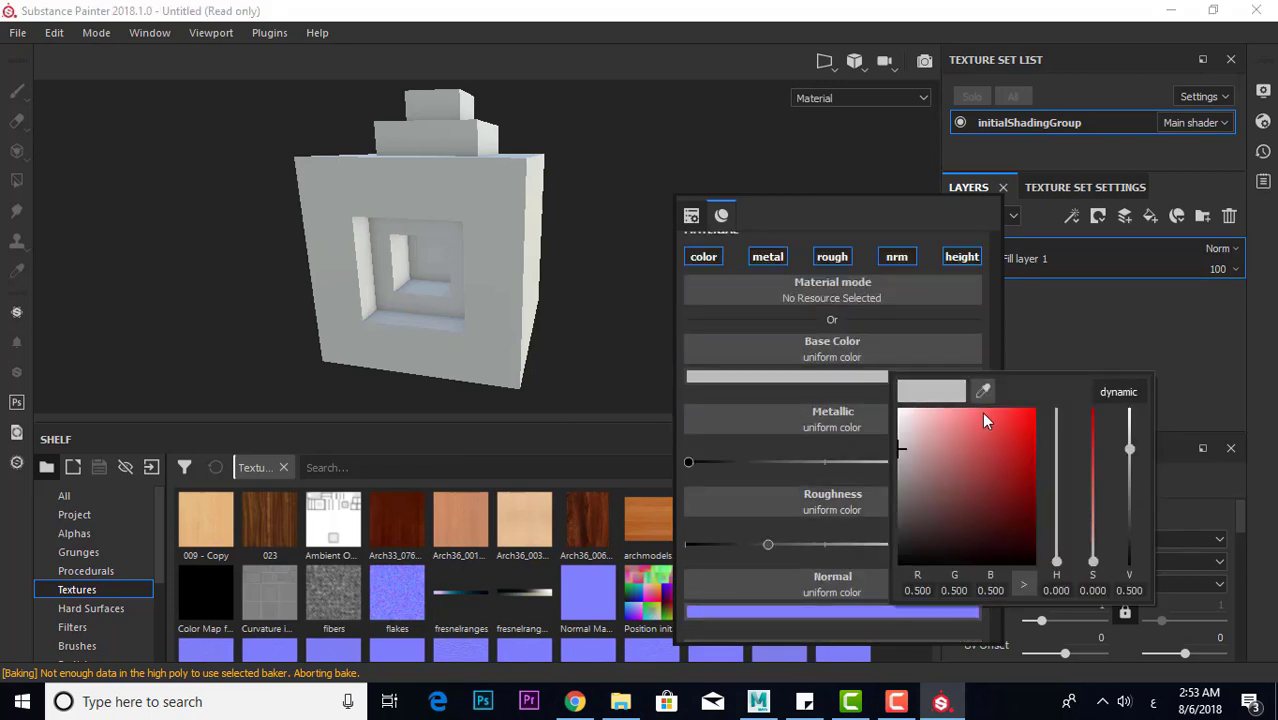
pyautogui.click(847, 349)
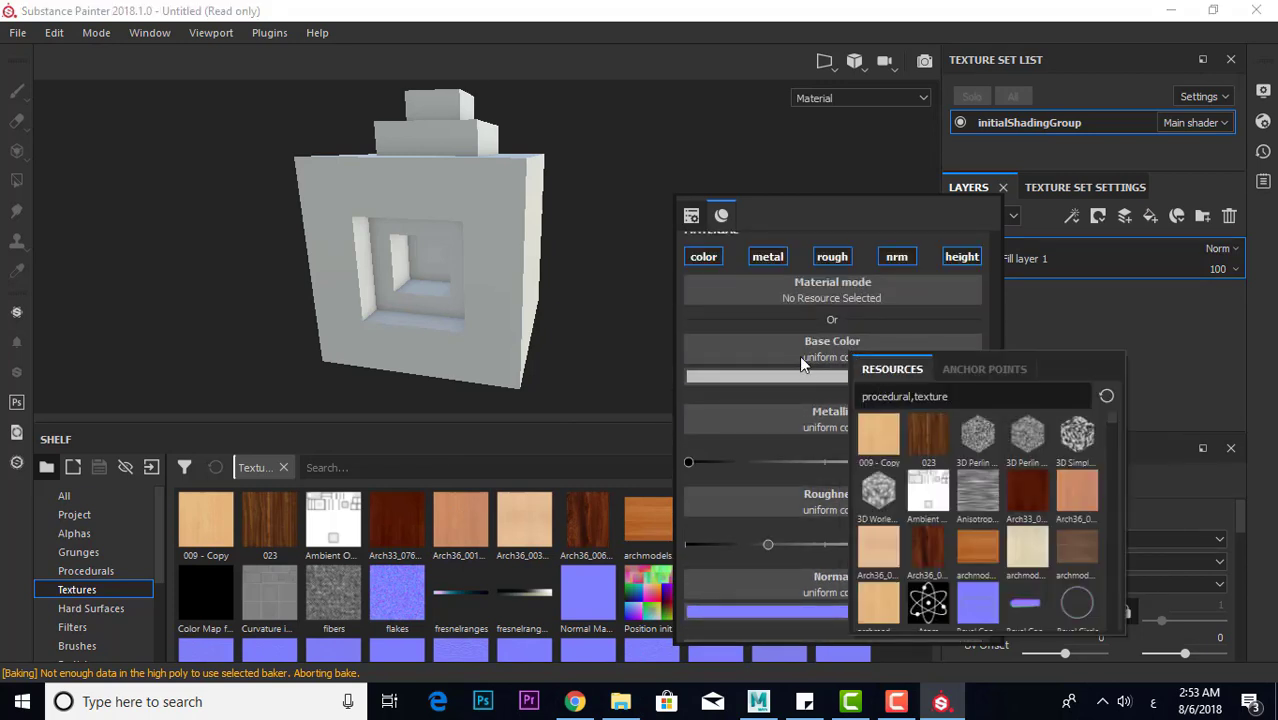
pyautogui.click(763, 376)
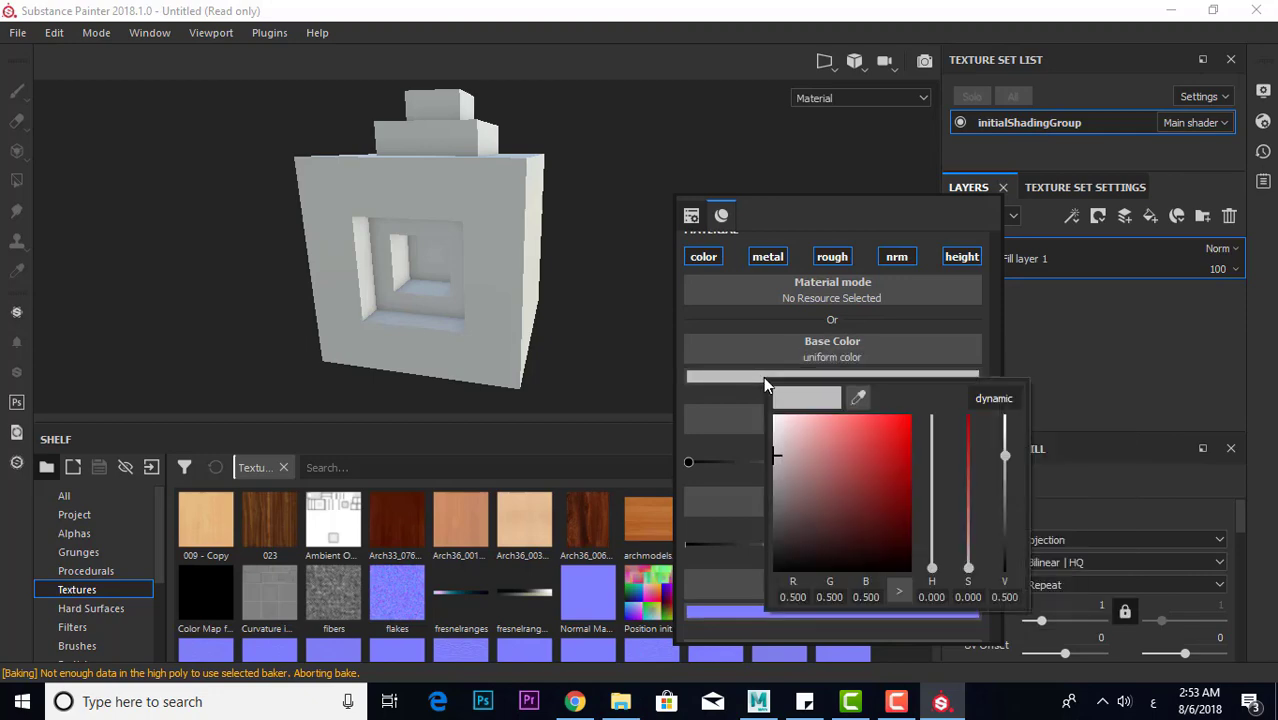
pyautogui.click(742, 376)
pyautogui.click(744, 377)
pyautogui.click(730, 375)
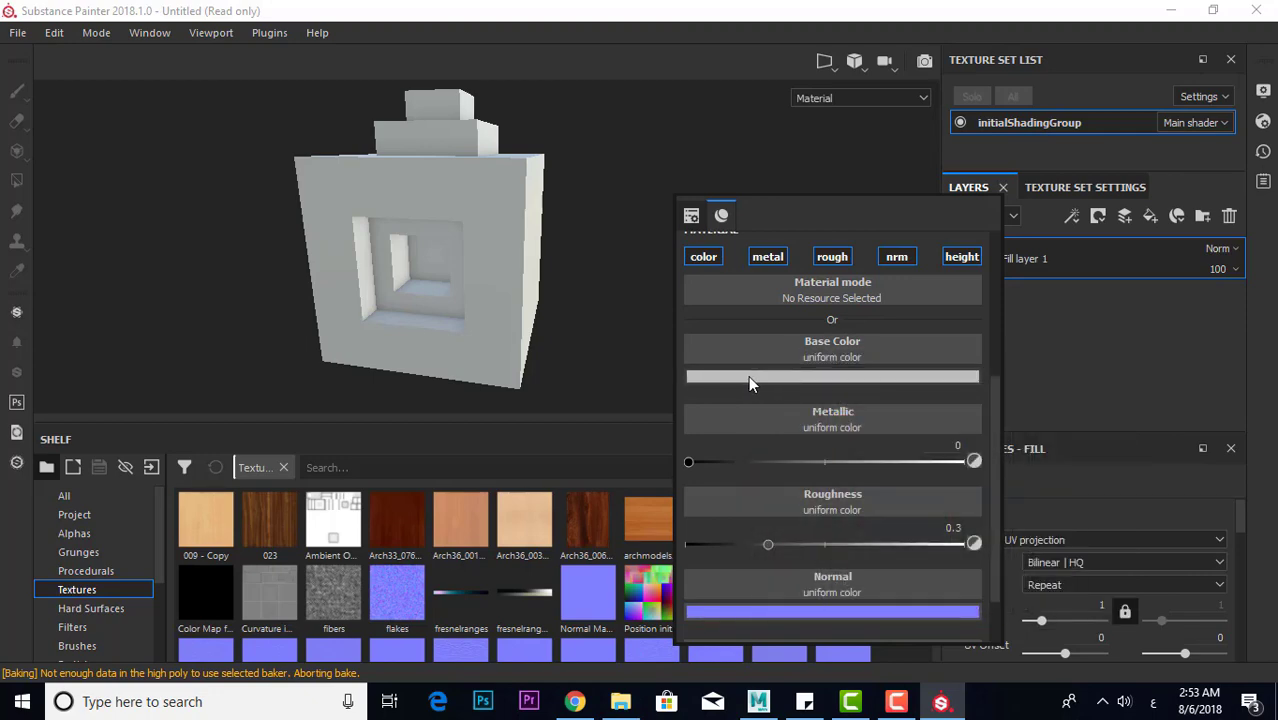
# Assign the 023 wood texture as Fill layer 1's base colour, turning the cube wooden
pyautogui.click(866, 358)
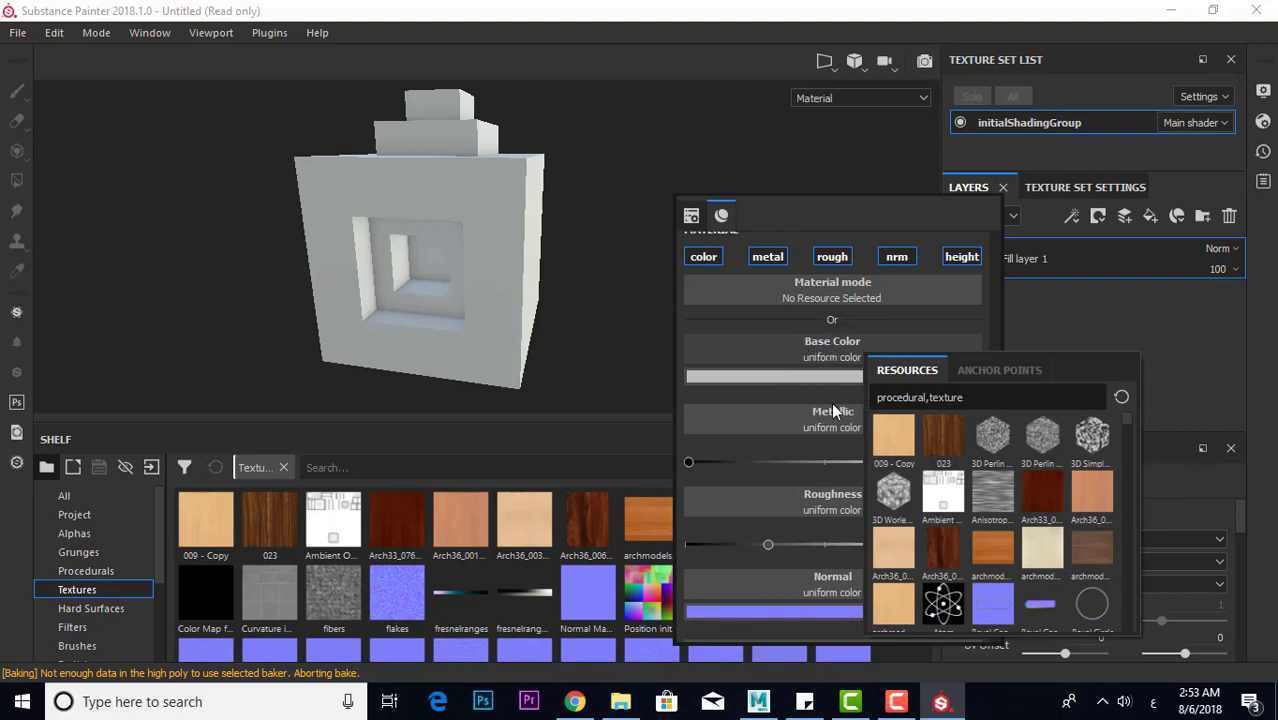
pyautogui.click(940, 440)
pyautogui.scroll(-2, 522, 281)
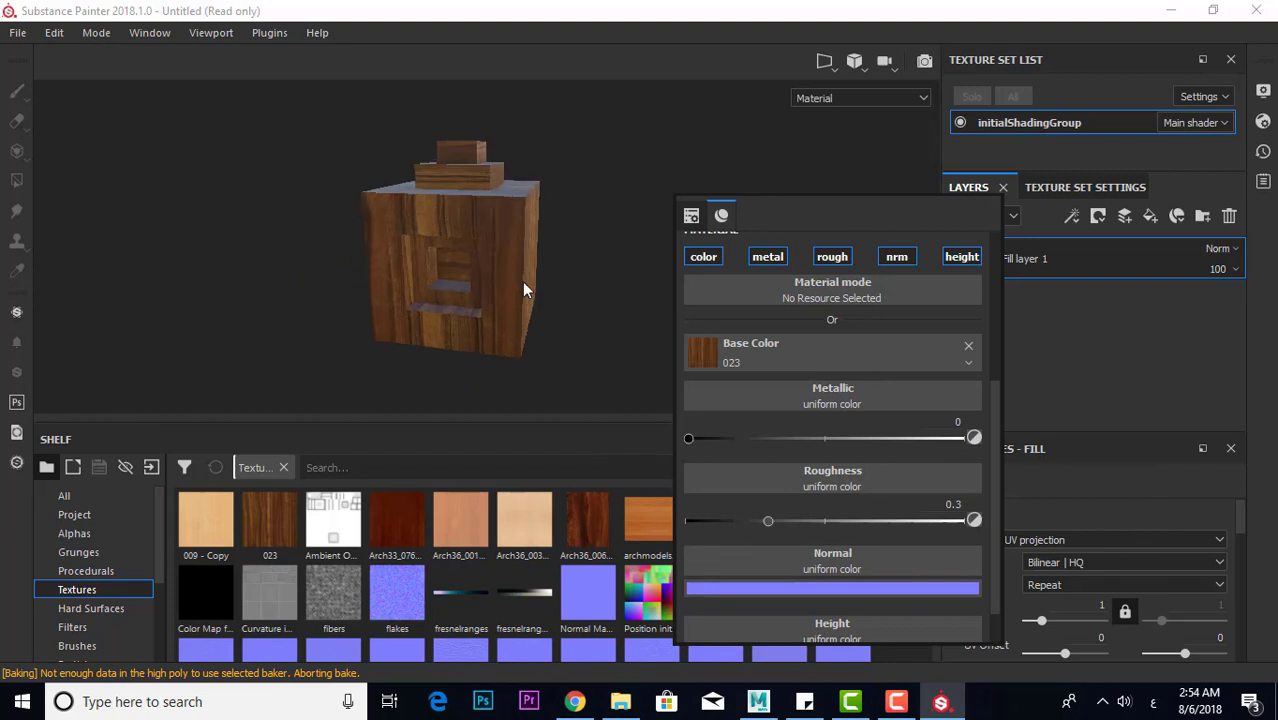
pyautogui.click(525, 291)
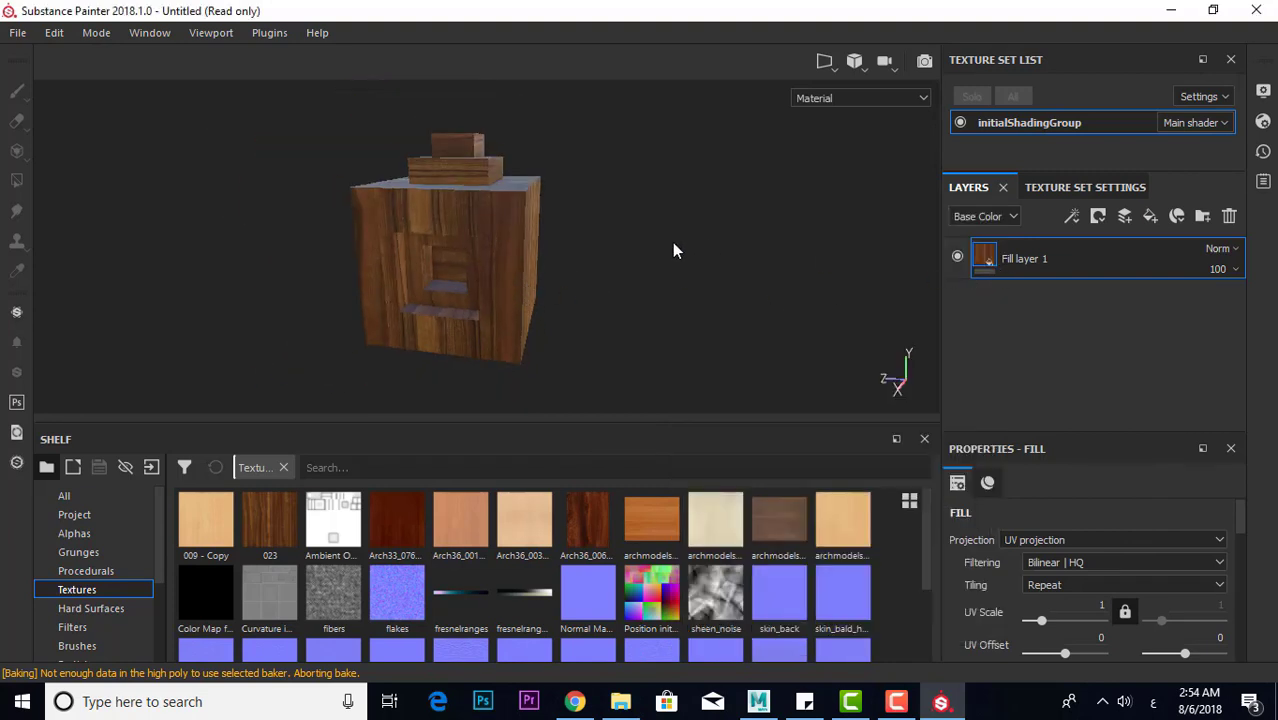
pyautogui.moveTo(673, 250)
pyautogui.keyDown('alt'); pyautogui.mouseDown()
pyautogui.moveTo(570, 305)
pyautogui.moveTo(627, 282)
pyautogui.moveTo(627, 293)
pyautogui.moveTo(618, 265)
pyautogui.moveTo(625, 289)
pyautogui.mouseUp(); pyautogui.keyUp('alt')
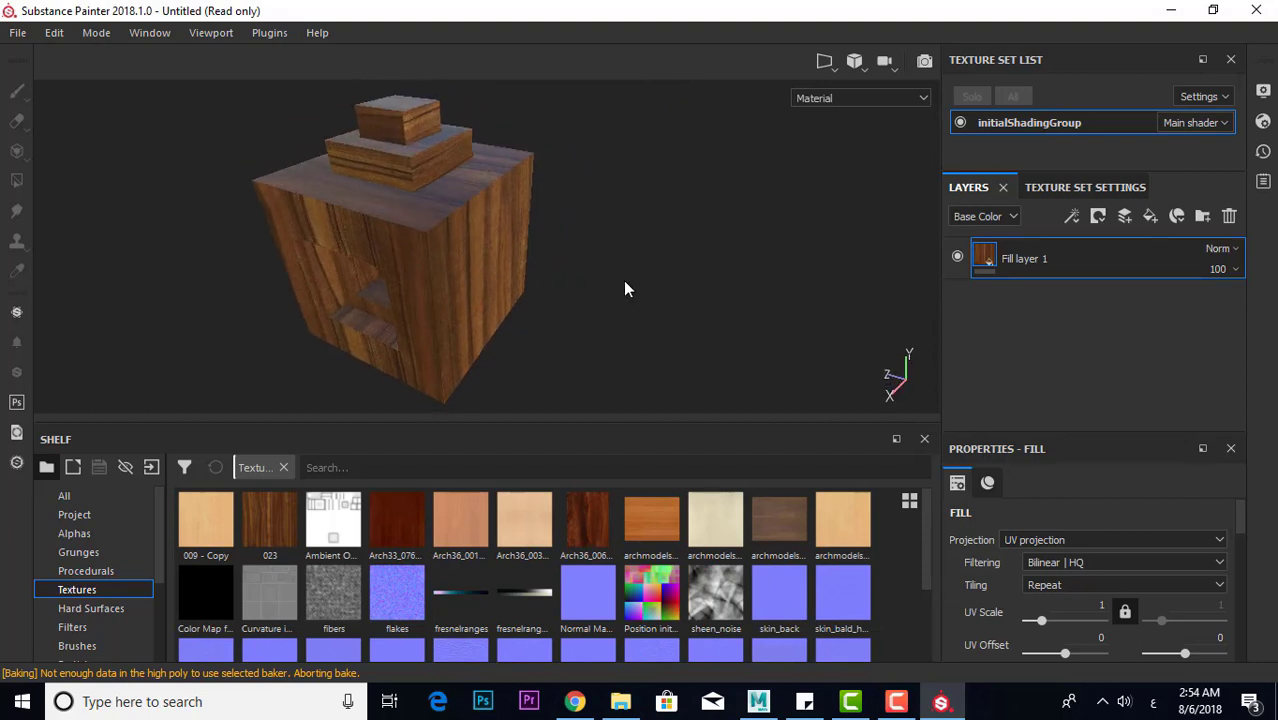
pyautogui.moveTo(625, 289)
pyautogui.keyDown('alt'); pyautogui.mouseDown(button='middle')
pyautogui.moveTo(630, 251)
pyautogui.moveTo(655, 251)
pyautogui.mouseUp(button='middle'); pyautogui.keyUp('alt')
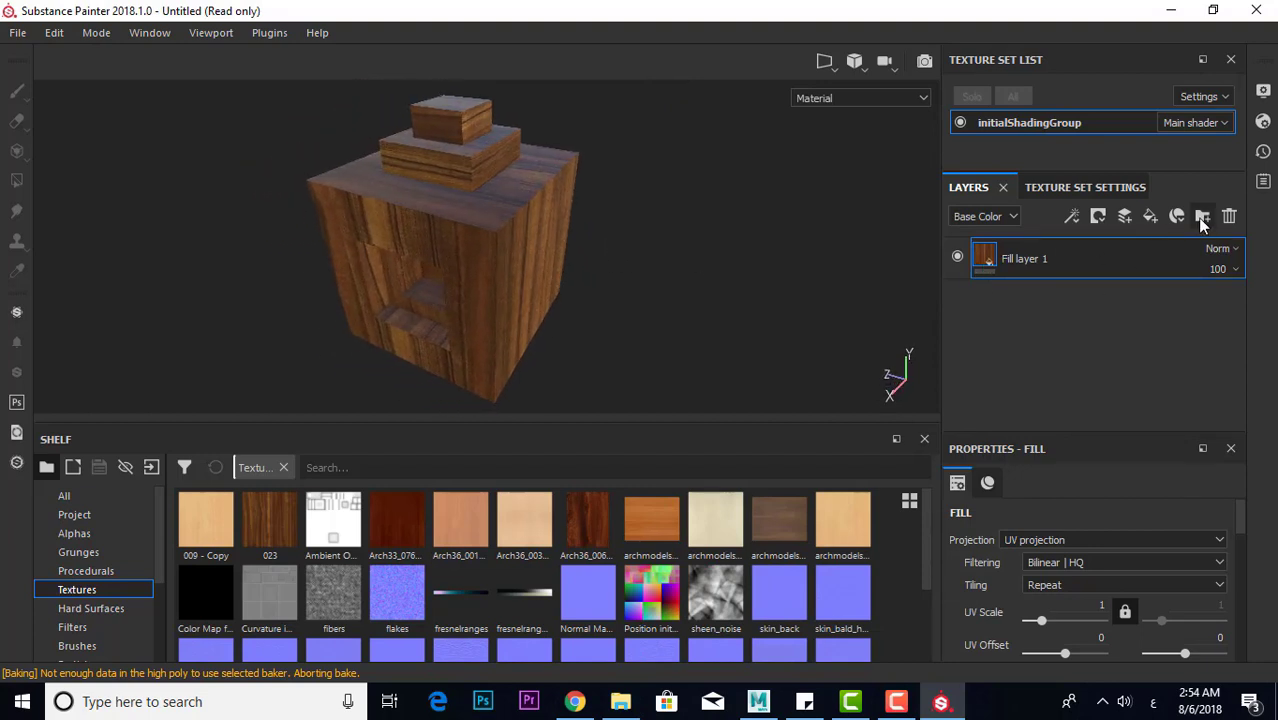
# Add Fill layer 2 on top using the 009 - Copy wood texture as base colour
pyautogui.click(1150, 220)
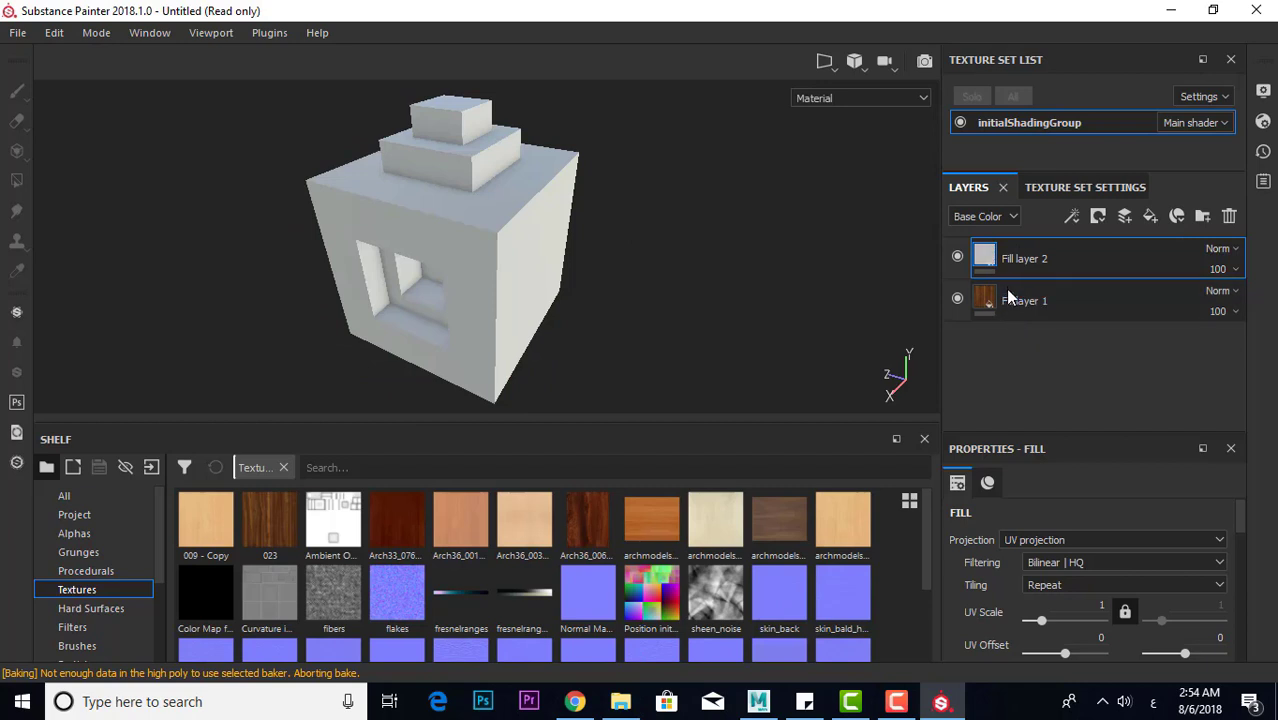
pyautogui.click(979, 258)
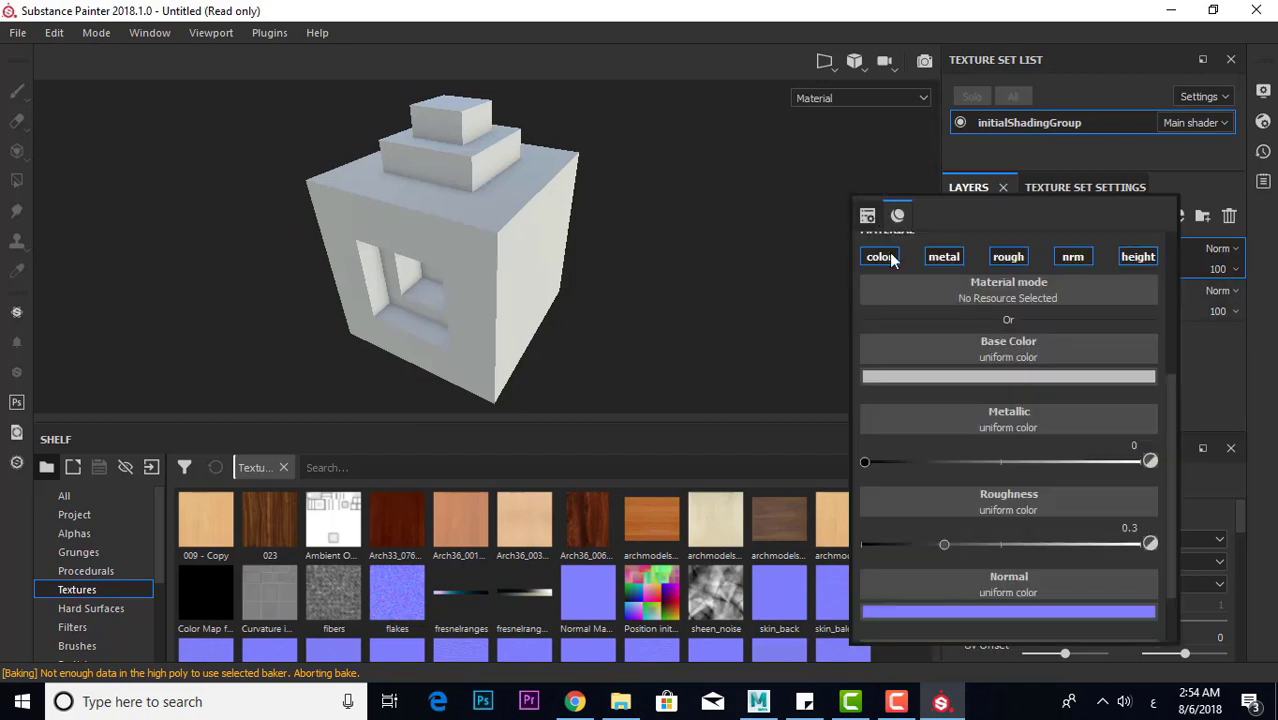
pyautogui.click(947, 347)
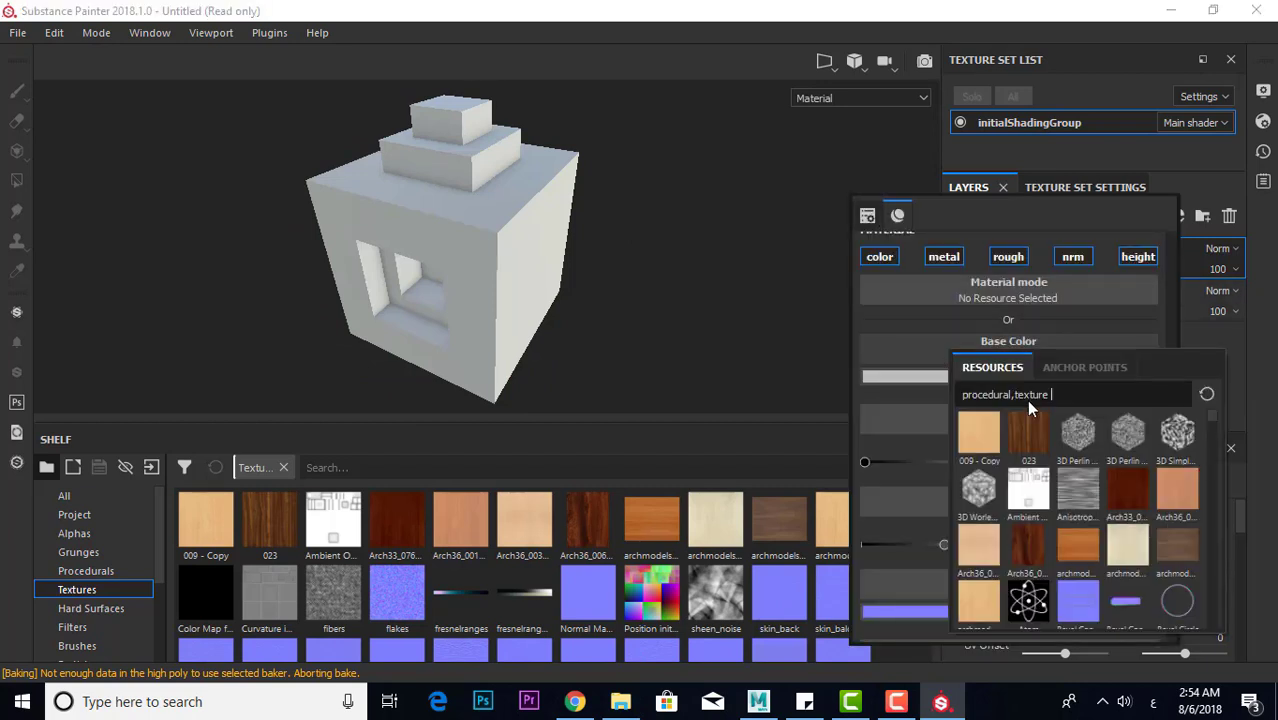
pyautogui.click(981, 435)
pyautogui.moveTo(654, 341)
pyautogui.keyDown('alt'); pyautogui.mouseDown()
pyautogui.moveTo(579, 305)
pyautogui.moveTo(627, 408)
pyautogui.moveTo(593, 306)
pyautogui.moveTo(639, 114)
pyautogui.mouseUp(); pyautogui.keyUp('alt')
pyautogui.scroll(3, 516, 303)
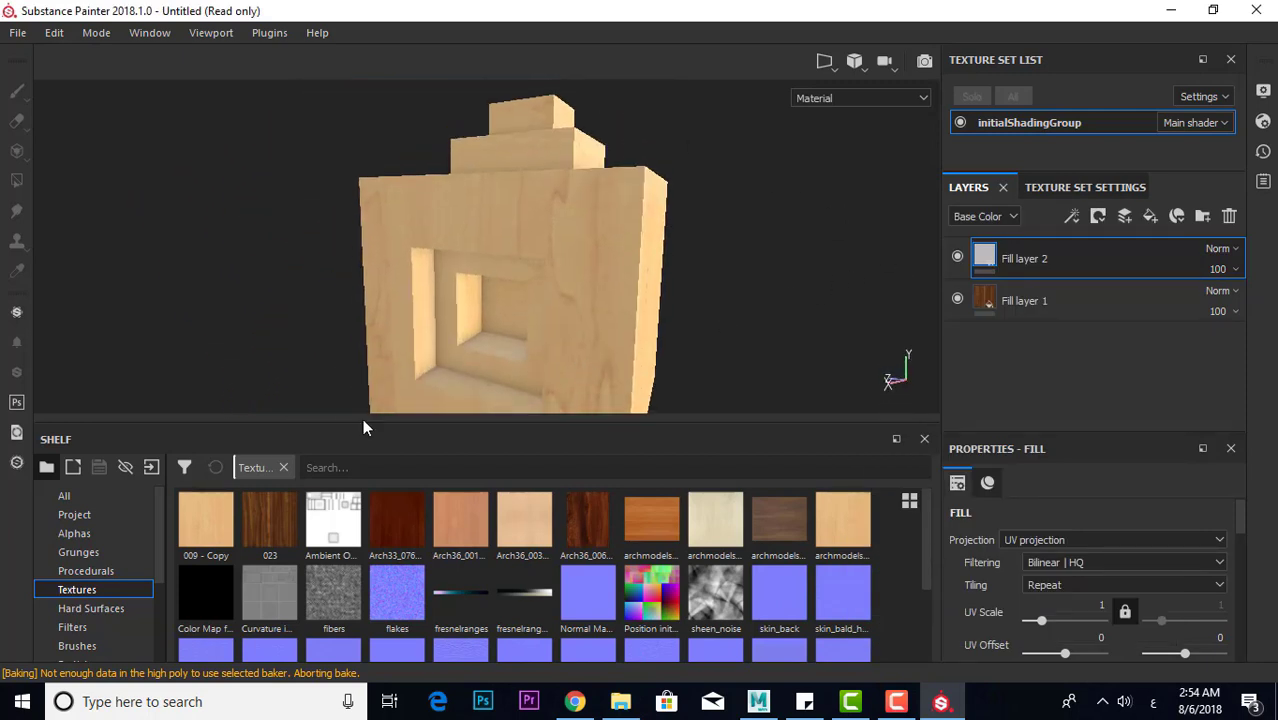
pyautogui.scroll(-3, 118, 593)
# Apply the Concrete Edges smart mask from the shelf to Fill layer 2
pyautogui.click(118, 591)
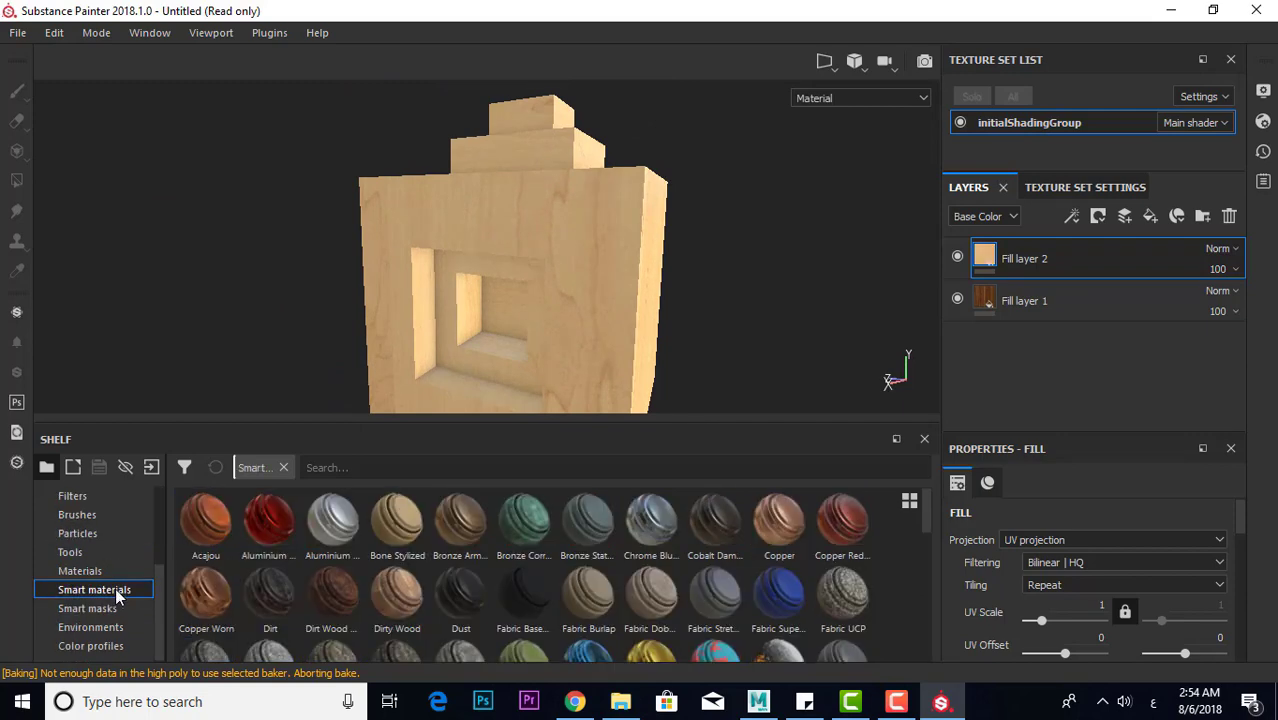
pyautogui.click(100, 608)
pyautogui.moveTo(330, 520)
pyautogui.mouseDown()
pyautogui.moveTo(1040, 283)
pyautogui.moveTo(1042, 264)
pyautogui.mouseUp()
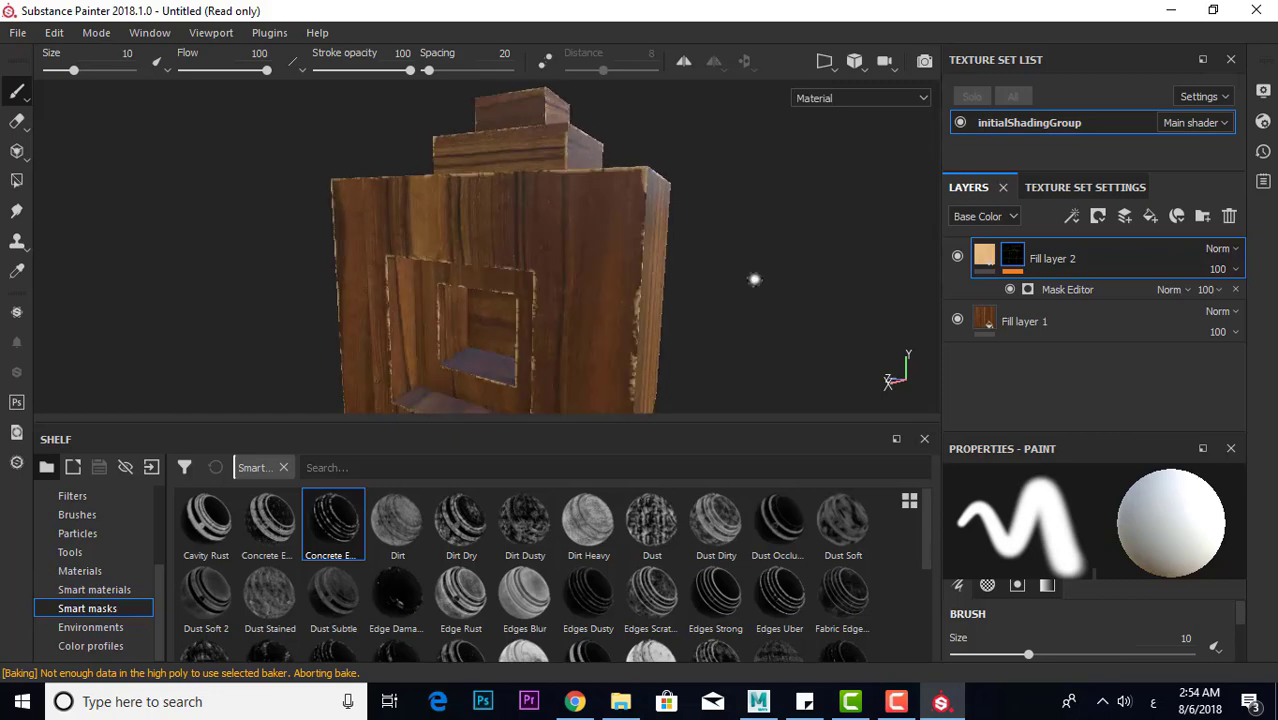
pyautogui.moveTo(754, 279)
pyautogui.keyDown('alt'); pyautogui.mouseDown()
pyautogui.moveTo(655, 244)
pyautogui.moveTo(596, 291)
pyautogui.moveTo(638, 294)
pyautogui.mouseUp(); pyautogui.keyUp('alt')
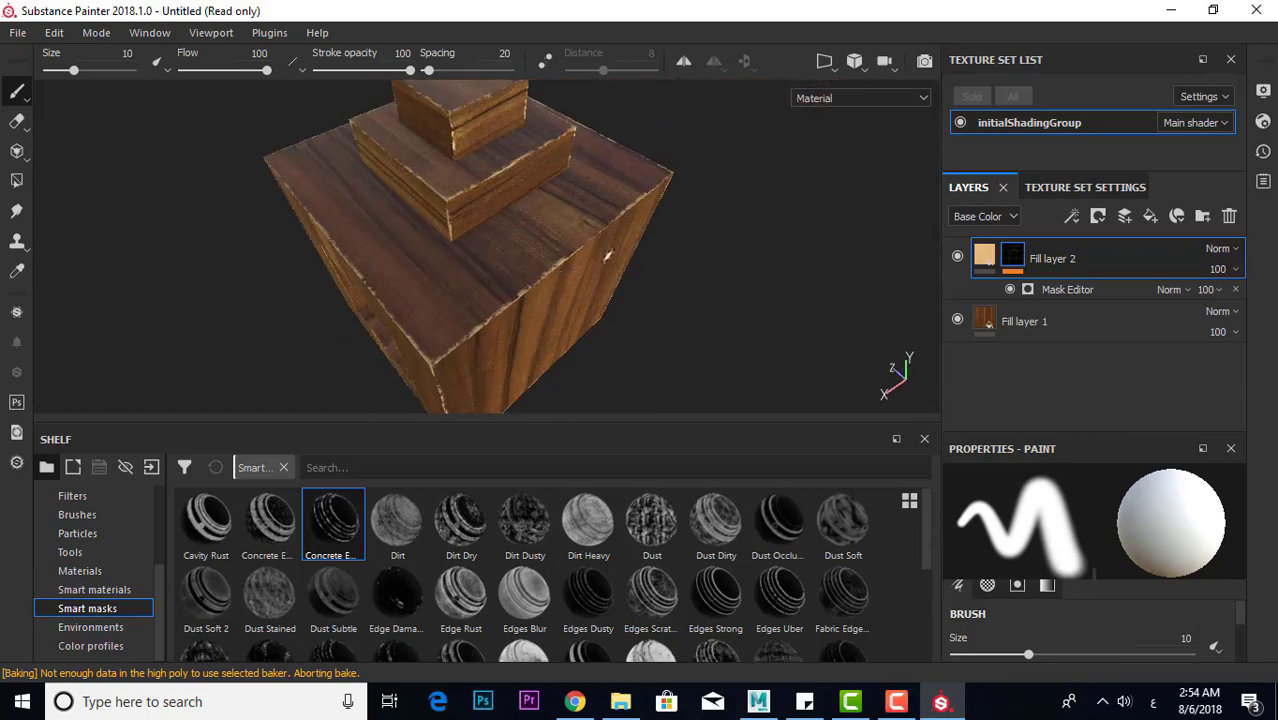
# Set the mask generator's Global Balance to 0.75
pyautogui.click(1057, 292)
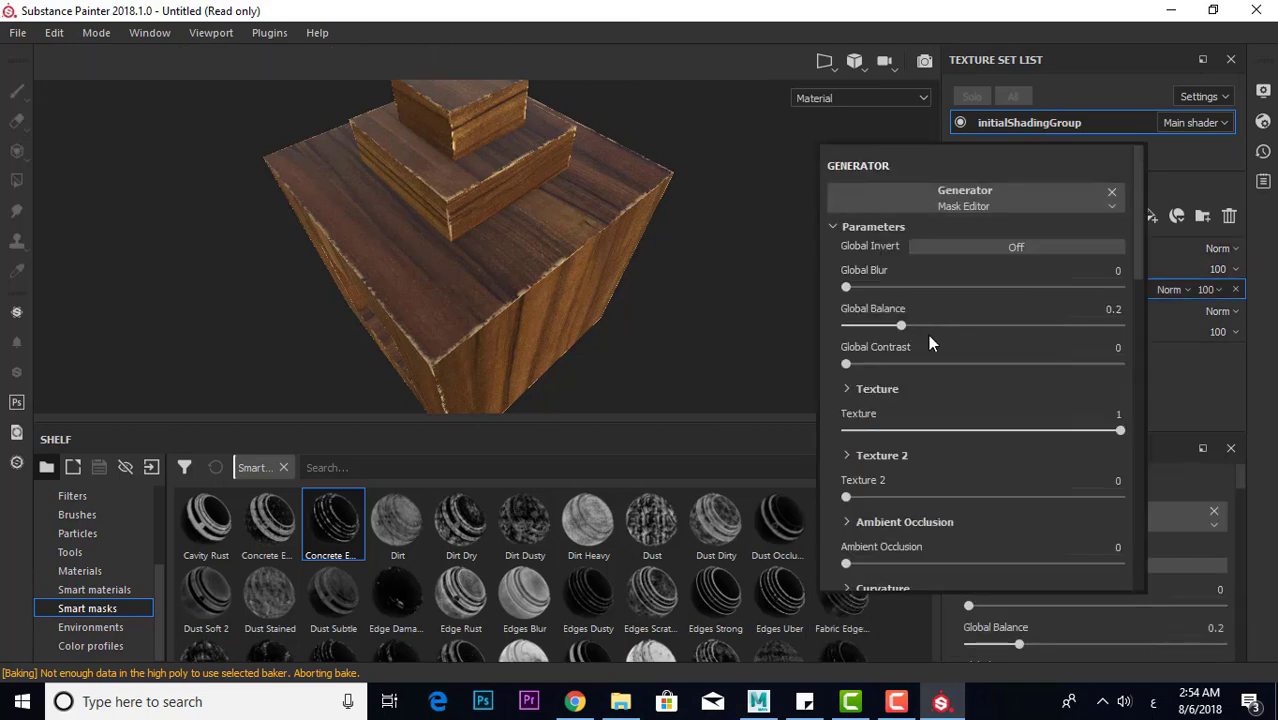
pyautogui.moveTo(901, 326)
pyautogui.mouseDown()
pyautogui.moveTo(1144, 333)
pyautogui.moveTo(1136, 343)
pyautogui.mouseUp()
pyautogui.moveTo(1221, 337); pyautogui.dragTo(1045, 331)
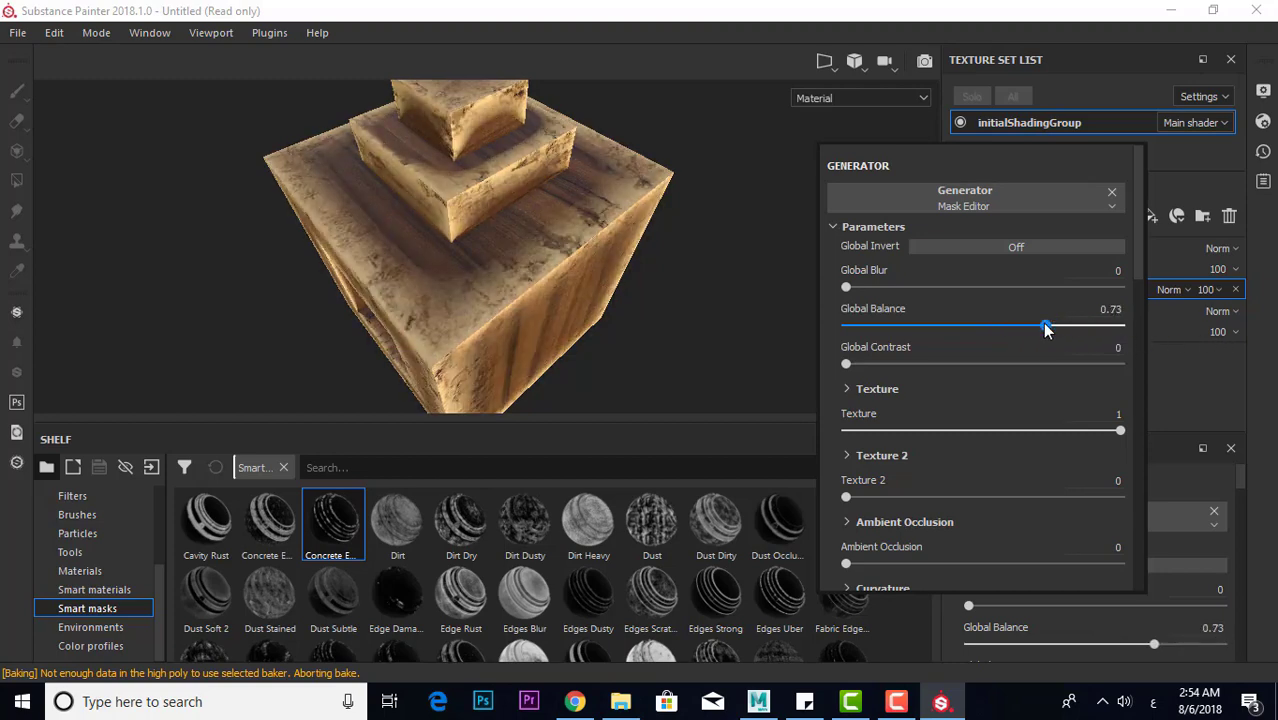
pyautogui.keyDown('alt'); pyautogui.moveTo(575, 408); pyautogui.dragTo(553, 358); pyautogui.keyUp('alt')
pyautogui.scroll(-3, 568, 315)
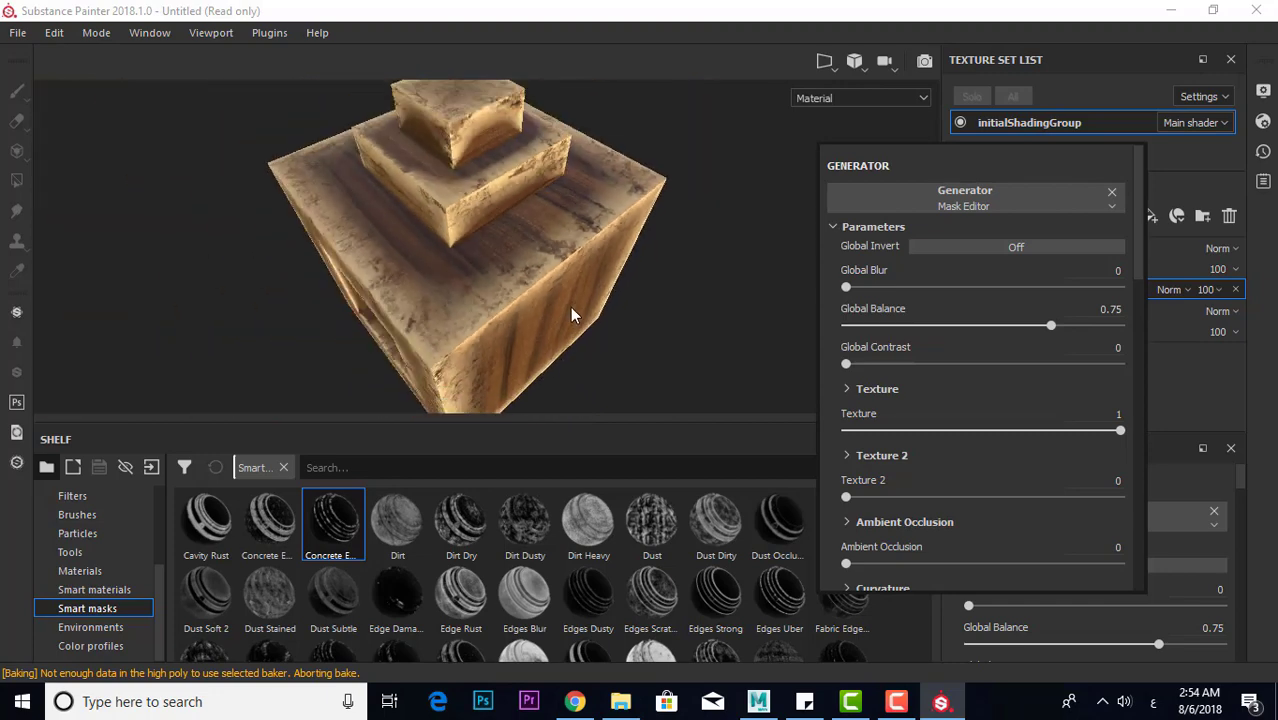
pyautogui.scroll(-2, 570, 307)
pyautogui.click(567, 335)
pyautogui.moveTo(599, 219)
pyautogui.keyDown('alt'); pyautogui.mouseDown()
pyautogui.moveTo(613, 200)
pyautogui.moveTo(536, 293)
pyautogui.moveTo(689, 315)
pyautogui.moveTo(582, 279)
pyautogui.moveTo(665, 288)
pyautogui.moveTo(590, 300)
pyautogui.moveTo(608, 282)
pyautogui.moveTo(579, 308)
pyautogui.moveTo(633, 271)
pyautogui.moveTo(582, 251)
pyautogui.moveTo(570, 289)
pyautogui.moveTo(596, 320)
pyautogui.moveTo(599, 222)
pyautogui.moveTo(636, 257)
pyautogui.moveTo(599, 266)
pyautogui.moveTo(602, 328)
pyautogui.moveTo(658, 233)
pyautogui.mouseUp(); pyautogui.keyUp('alt')
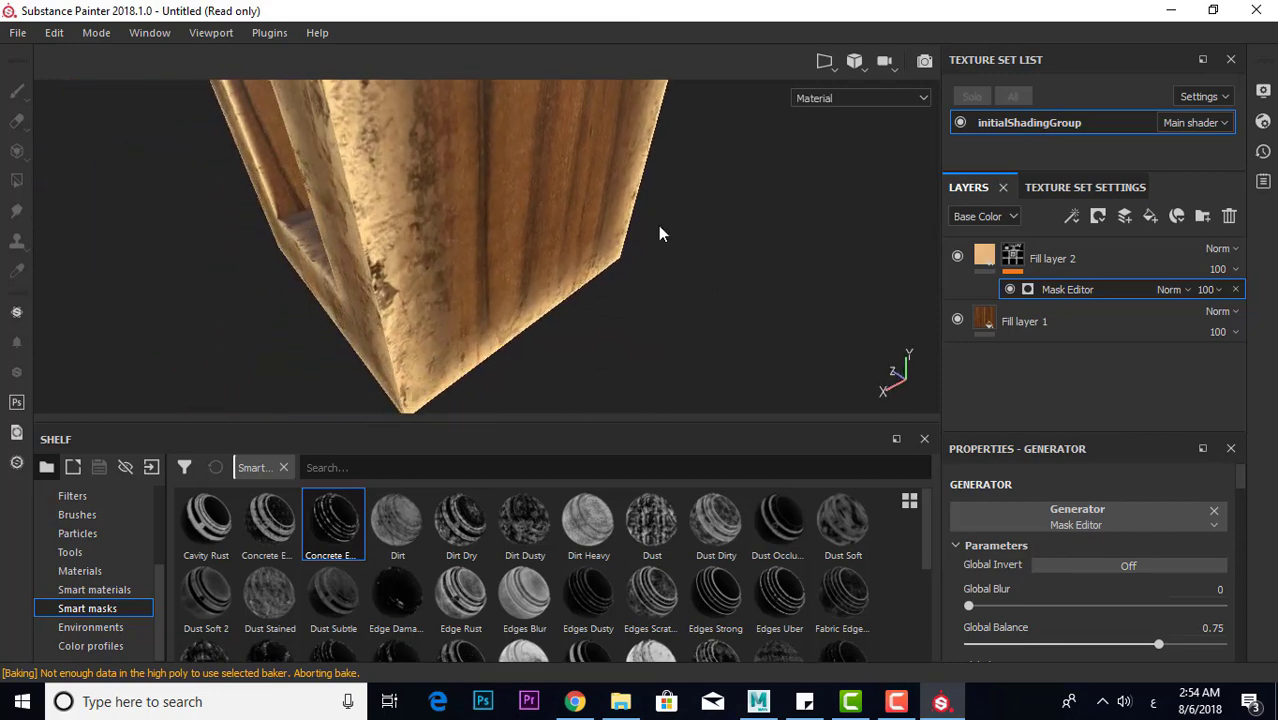
# Duplicate Fill layer 2 with Ctrl+D and remove the copy's mask
pyautogui.click(968, 257)
pyautogui.scroll(-3, 696, 318)
pyautogui.keyDown('alt'); pyautogui.moveTo(696, 318); pyautogui.dragTo(756, 317); pyautogui.keyUp('alt')
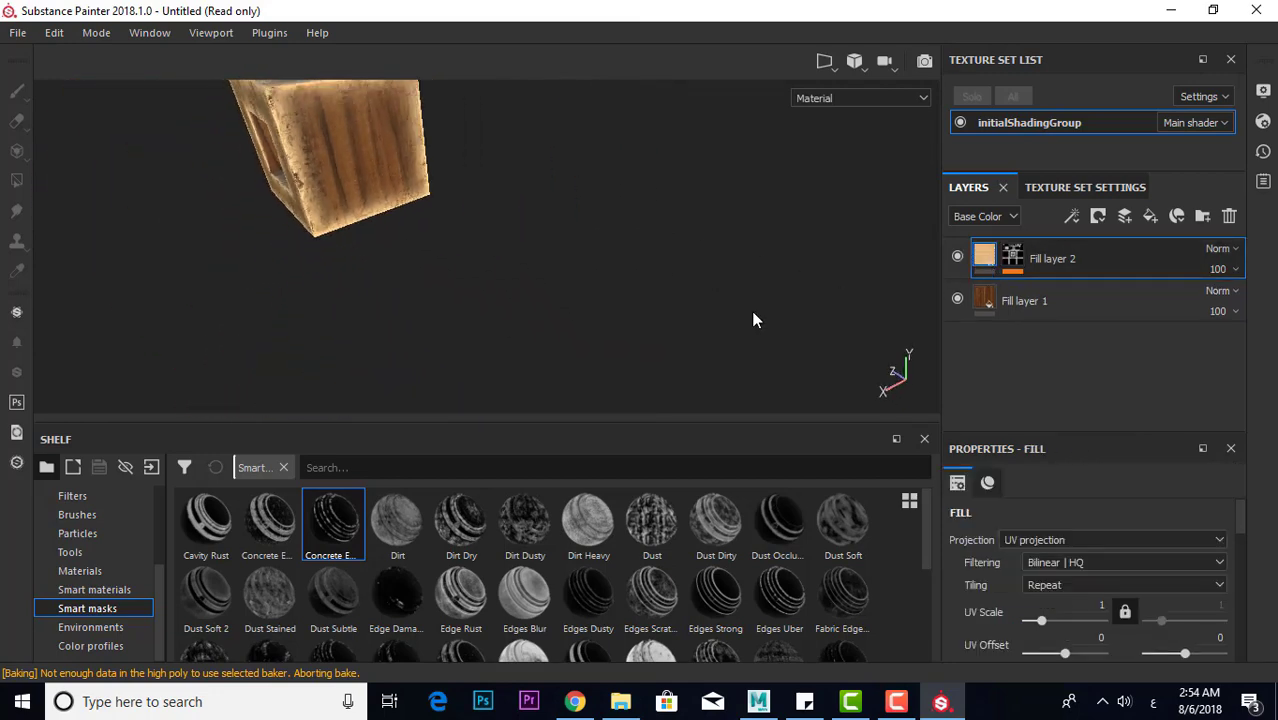
pyautogui.moveTo(756, 317)
pyautogui.keyDown('alt'); pyautogui.mouseDown(button='middle')
pyautogui.moveTo(697, 287)
pyautogui.moveTo(807, 342)
pyautogui.mouseUp(button='middle'); pyautogui.keyUp('alt')
pyautogui.scroll(-2, 799, 342)
pyautogui.scroll(5, 799, 342)
pyautogui.keyDown('alt'); pyautogui.moveTo(799, 342); pyautogui.dragTo(636, 349); pyautogui.keyUp('alt')
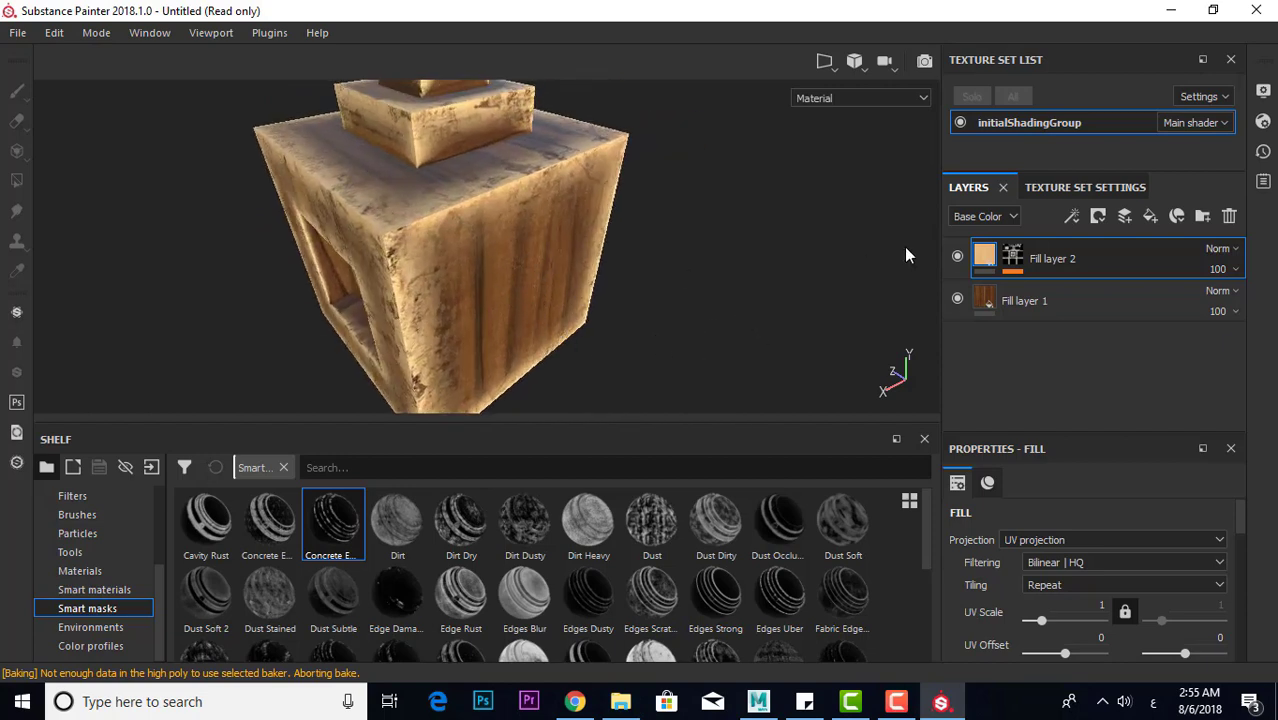
pyautogui.hotkey('ctrl', 'd')
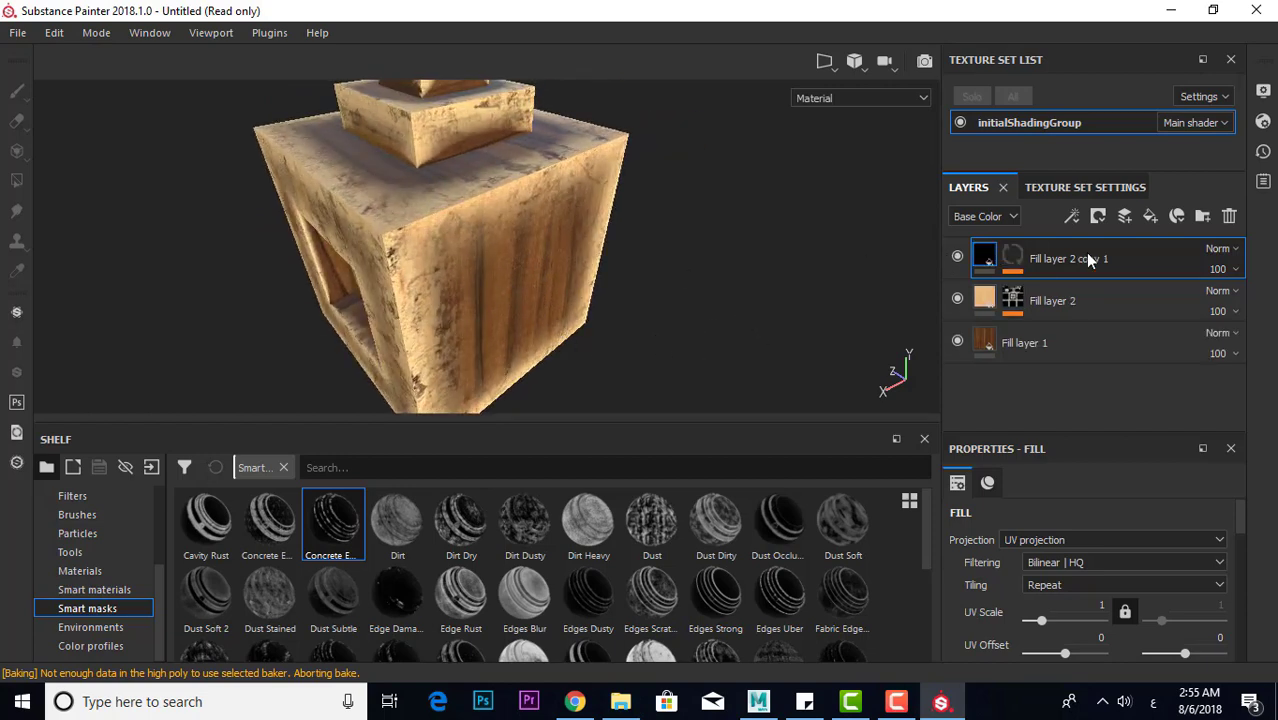
pyautogui.click(1013, 258)
pyautogui.rightClick(1013, 262)
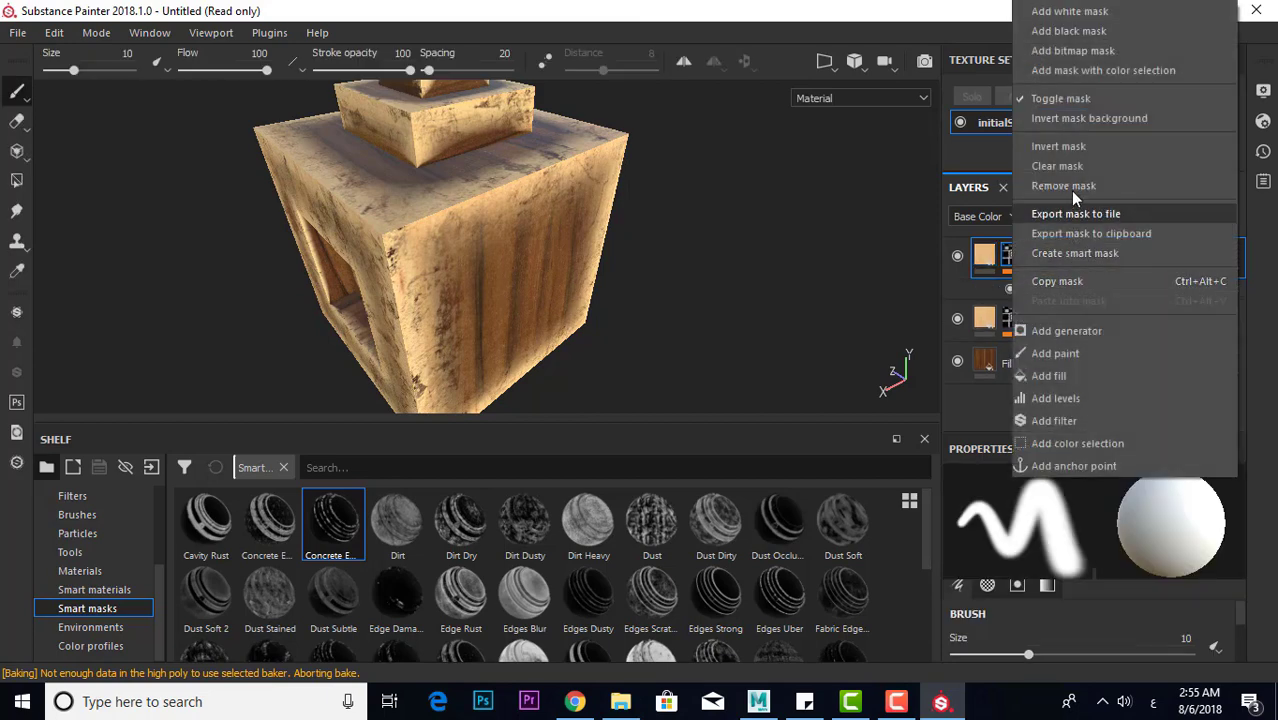
pyautogui.click(1062, 183)
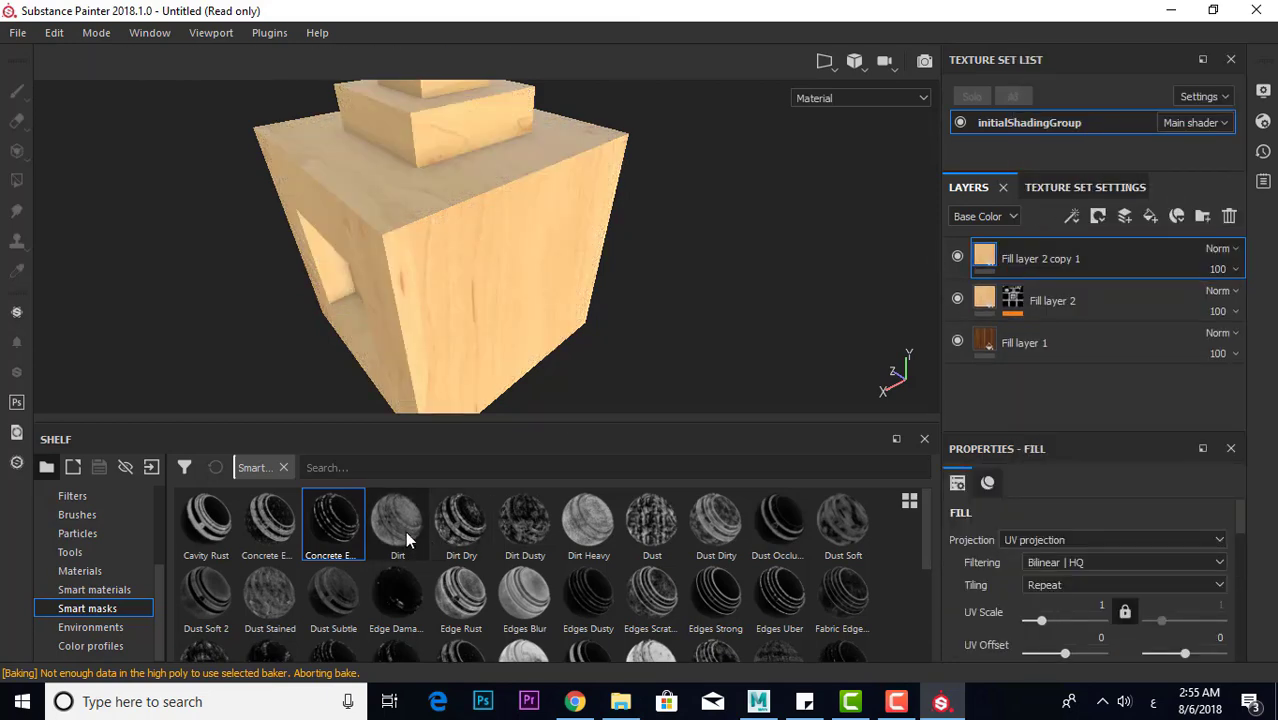
# Apply the Dirt Heavy smart mask to Fill layer 2 copy 1
pyautogui.moveTo(459, 515)
pyautogui.mouseDown()
pyautogui.moveTo(899, 370)
pyautogui.moveTo(470, 515)
pyautogui.mouseUp()
pyautogui.moveTo(588, 520)
pyautogui.mouseDown()
pyautogui.moveTo(1097, 283)
pyautogui.moveTo(1100, 262)
pyautogui.mouseUp()
pyautogui.moveTo(711, 309)
pyautogui.keyDown('alt'); pyautogui.mouseDown()
pyautogui.moveTo(624, 328)
pyautogui.moveTo(590, 288)
pyautogui.moveTo(716, 280)
pyautogui.mouseUp(); pyautogui.keyUp('alt')
pyautogui.rightClick(804, 222)
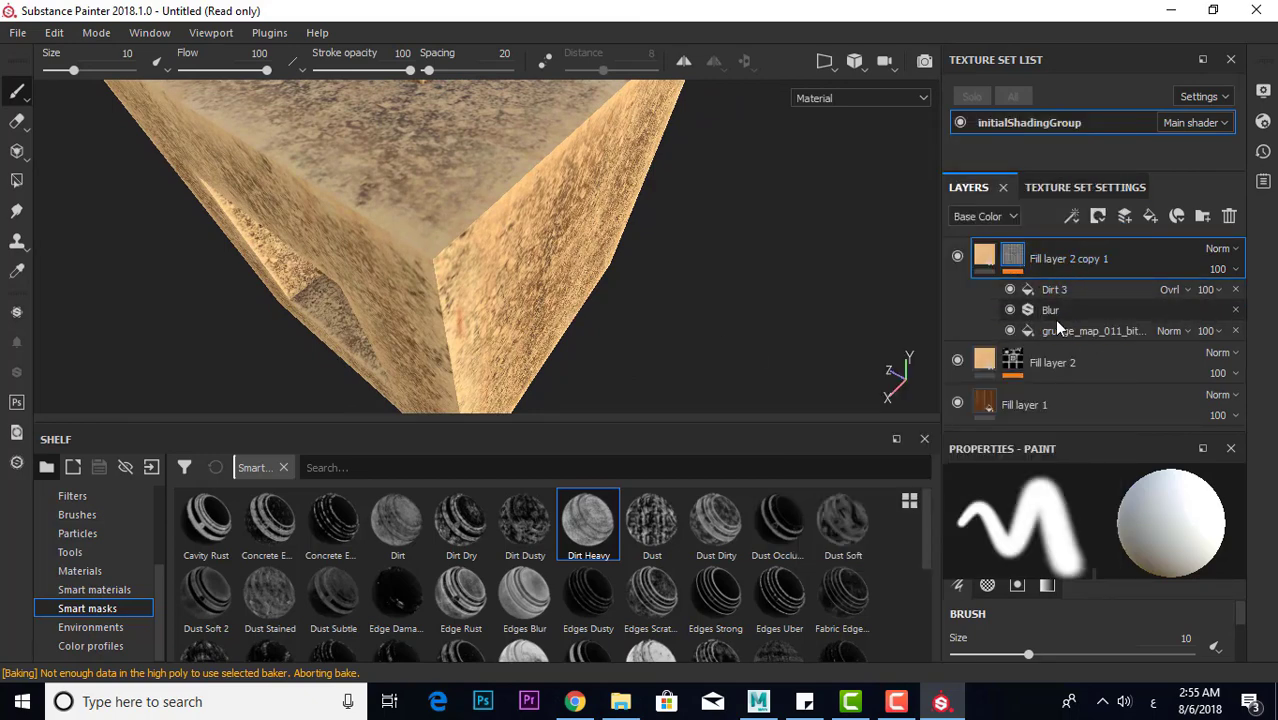
# Set the mask's grunge Balance to 0.09 and Contrast to 0
pyautogui.click(1062, 326)
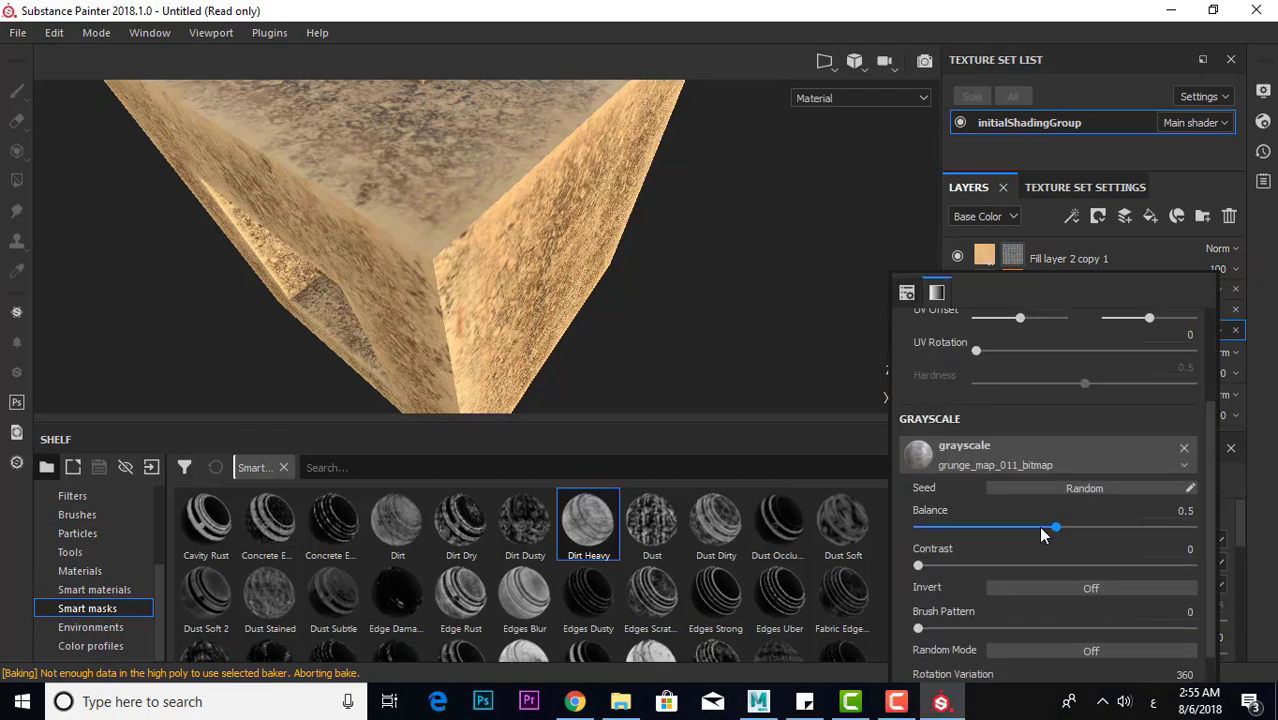
pyautogui.moveTo(1040, 535); pyautogui.dragTo(941, 541)
pyautogui.scroll(-2, 1003, 536)
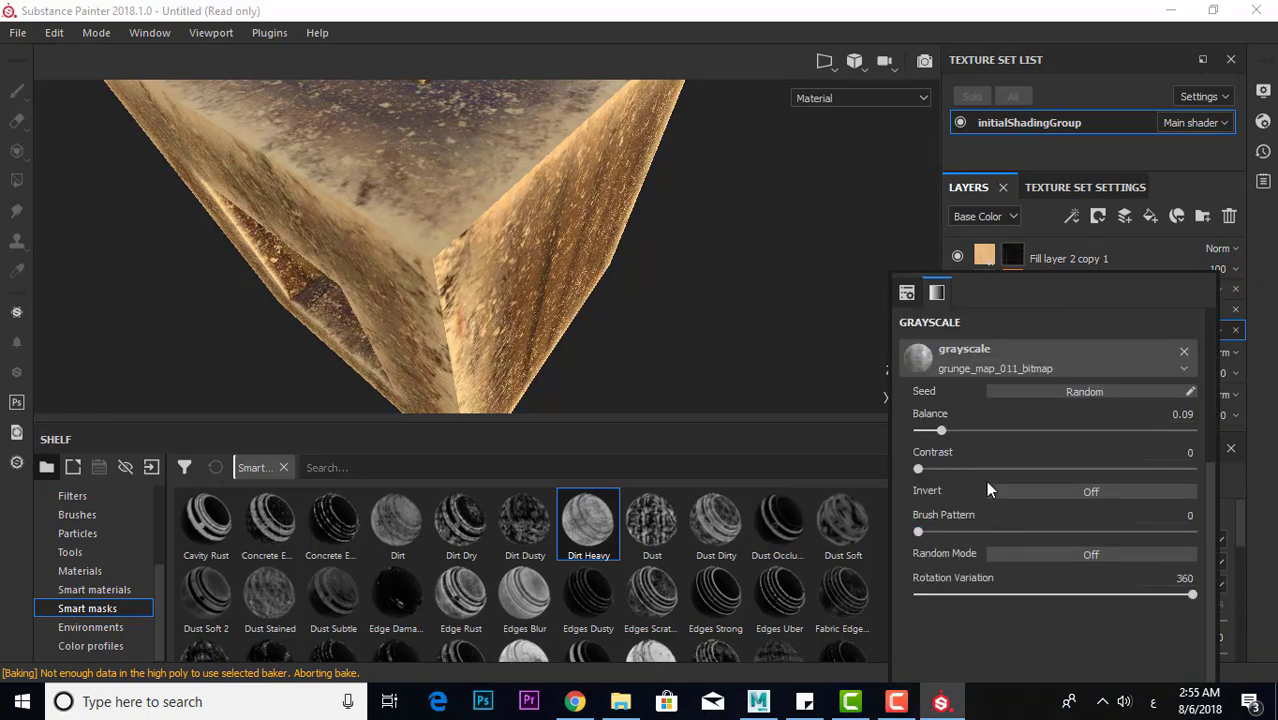
pyautogui.moveTo(979, 469)
pyautogui.mouseDown()
pyautogui.moveTo(1010, 469)
pyautogui.moveTo(912, 470)
pyautogui.moveTo(1122, 465)
pyautogui.moveTo(760, 468)
pyautogui.moveTo(1195, 469)
pyautogui.mouseUp()
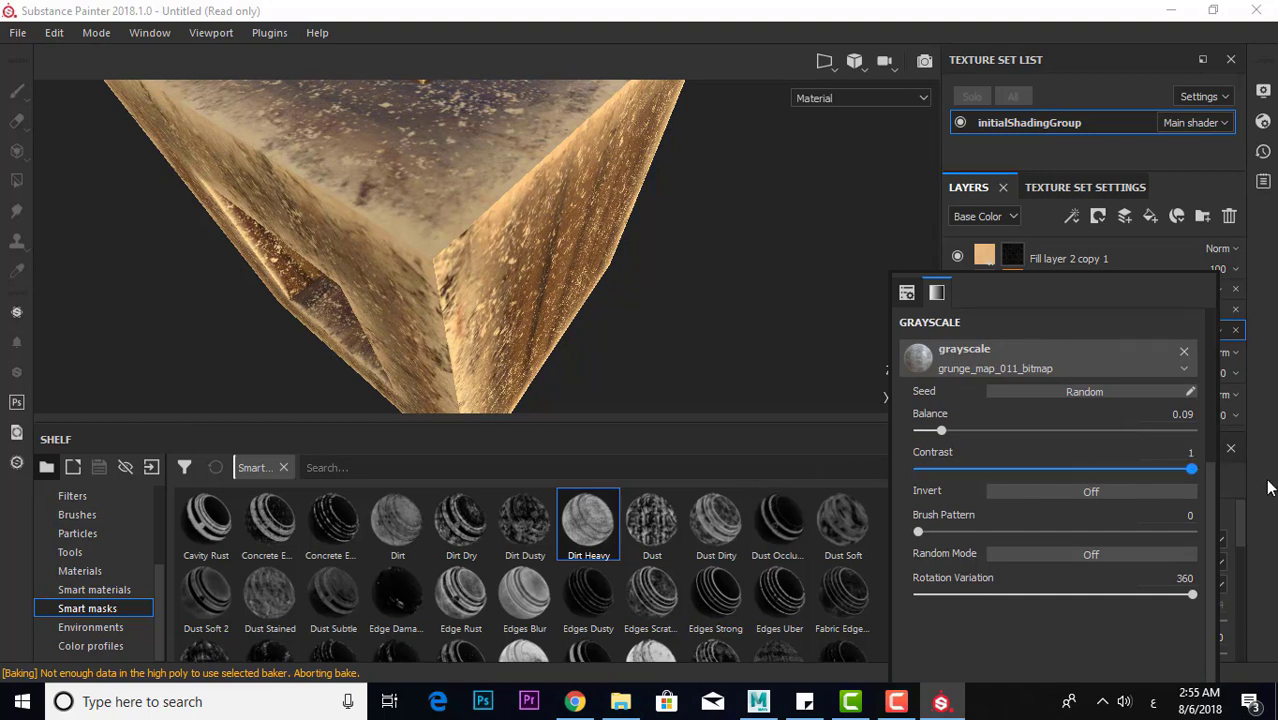
pyautogui.moveTo(1268, 487); pyautogui.dragTo(918, 484)
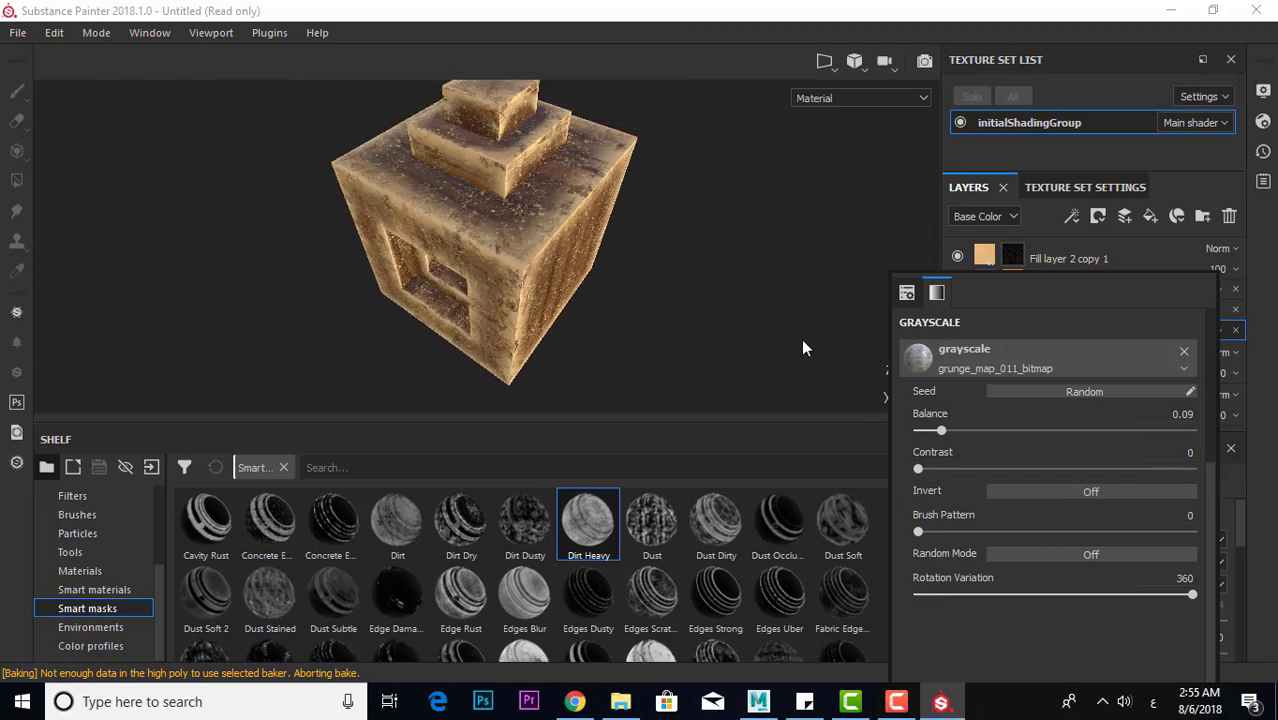
pyautogui.click(825, 366)
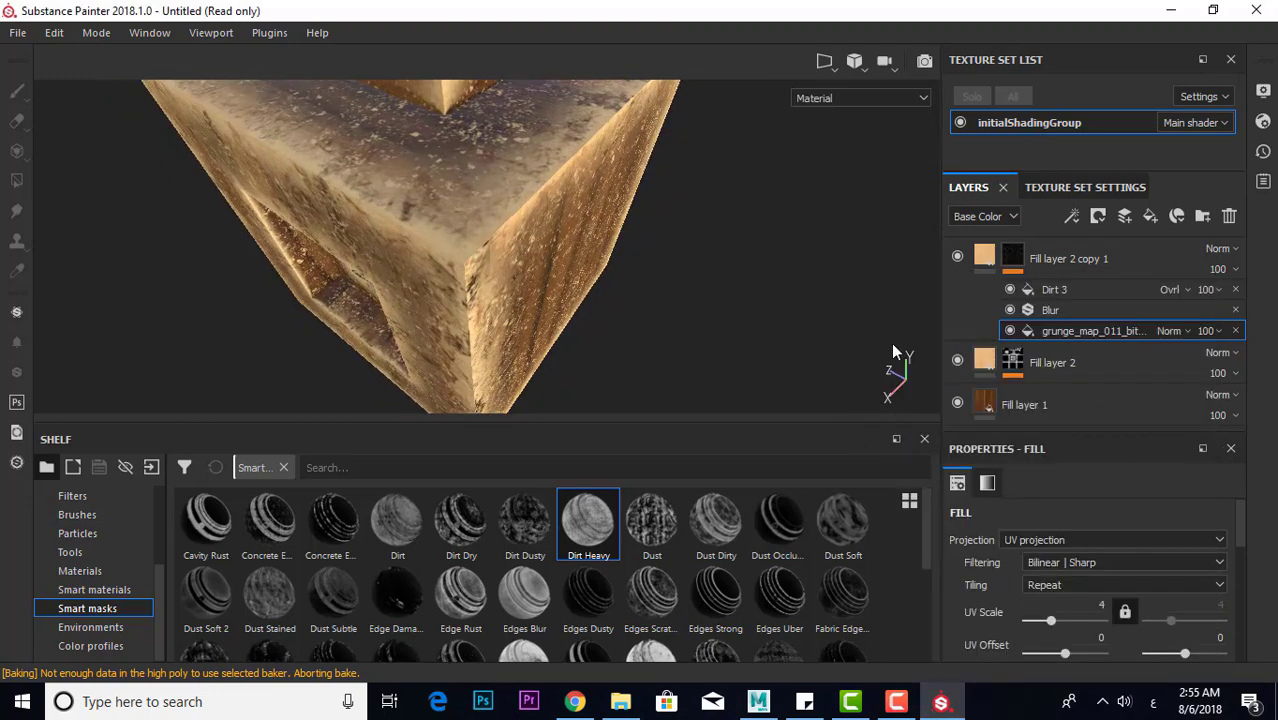
# Delete all layers, leaving the stepped cube plain white
pyautogui.press('f')
pyautogui.keyDown('alt'); pyautogui.moveTo(785, 334); pyautogui.dragTo(601, 290); pyautogui.keyUp('alt')
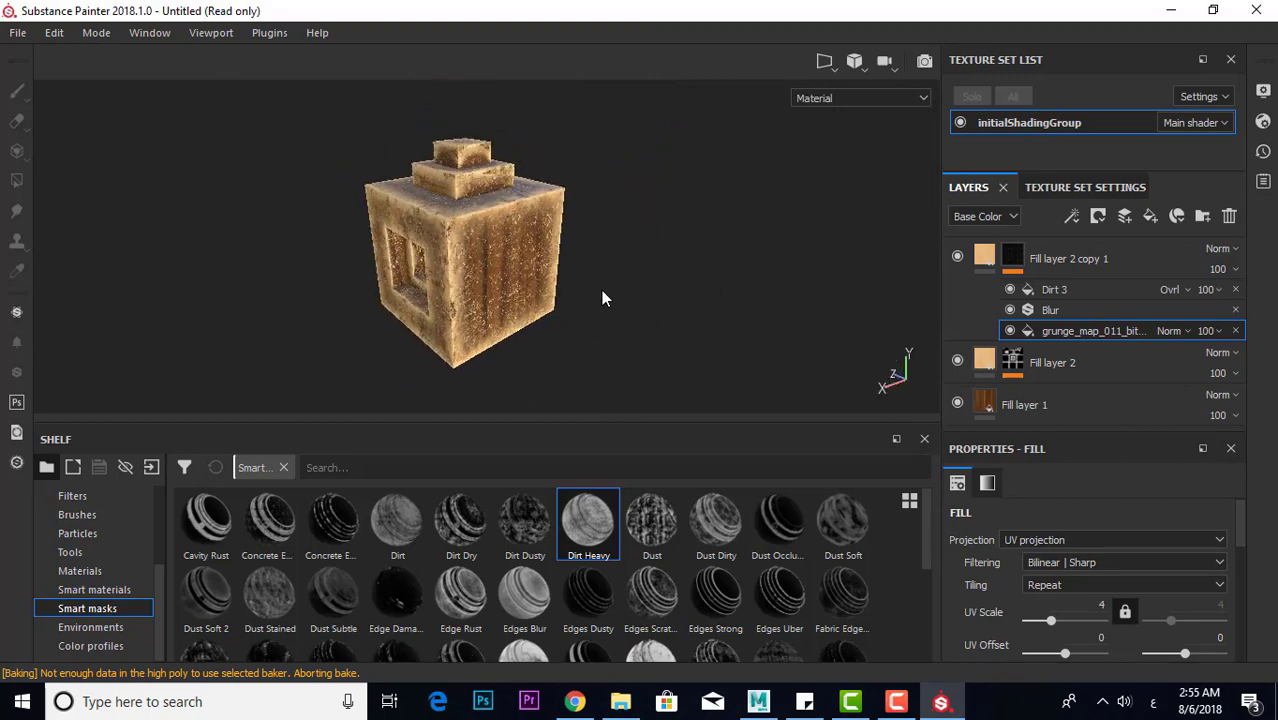
pyautogui.moveTo(600, 295)
pyautogui.keyDown('alt'); pyautogui.mouseDown()
pyautogui.moveTo(392, 338)
pyautogui.moveTo(513, 342)
pyautogui.moveTo(465, 362)
pyautogui.moveTo(315, 332)
pyautogui.mouseUp(); pyautogui.keyUp('alt')
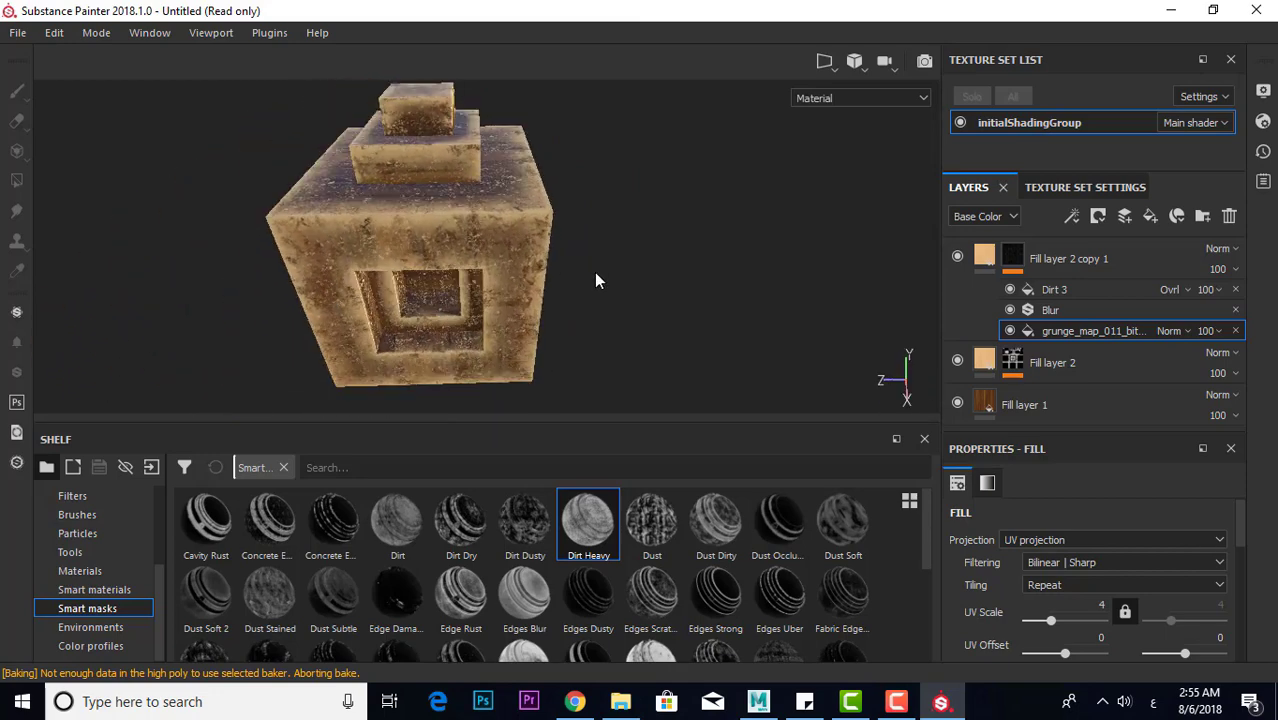
pyautogui.moveTo(595, 281)
pyautogui.keyDown('alt'); pyautogui.mouseDown()
pyautogui.moveTo(579, 248)
pyautogui.moveTo(768, 292)
pyautogui.moveTo(645, 337)
pyautogui.moveTo(633, 318)
pyautogui.mouseUp(); pyautogui.keyUp('alt')
pyautogui.click(1160, 256)
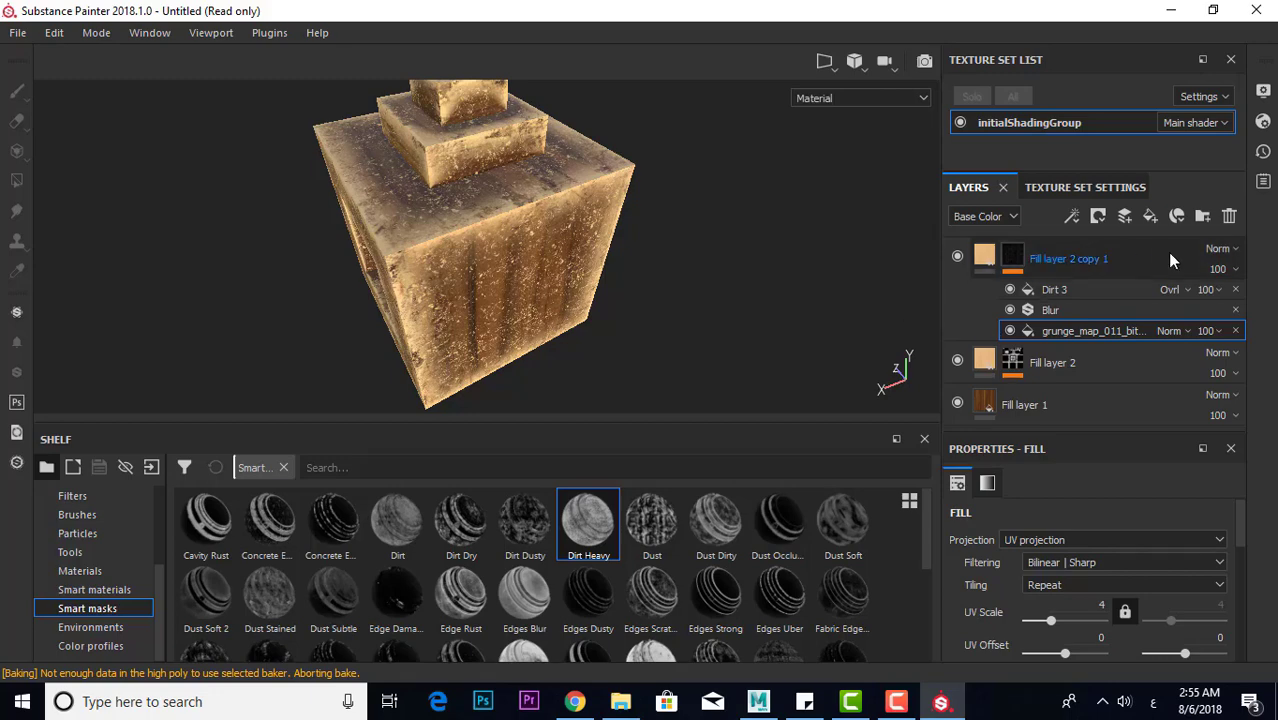
pyautogui.click(1229, 217)
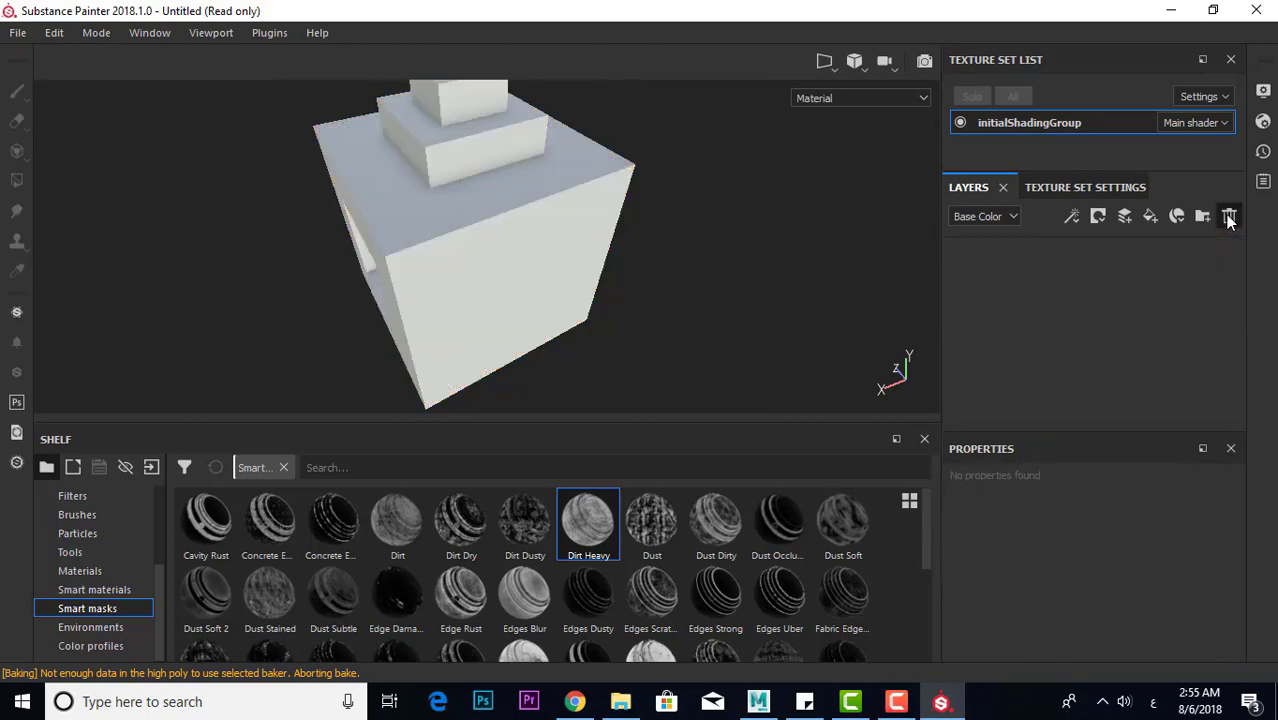
# Add Fill layer 1 with Arch33_076_wood as its base colour
pyautogui.click(1150, 218)
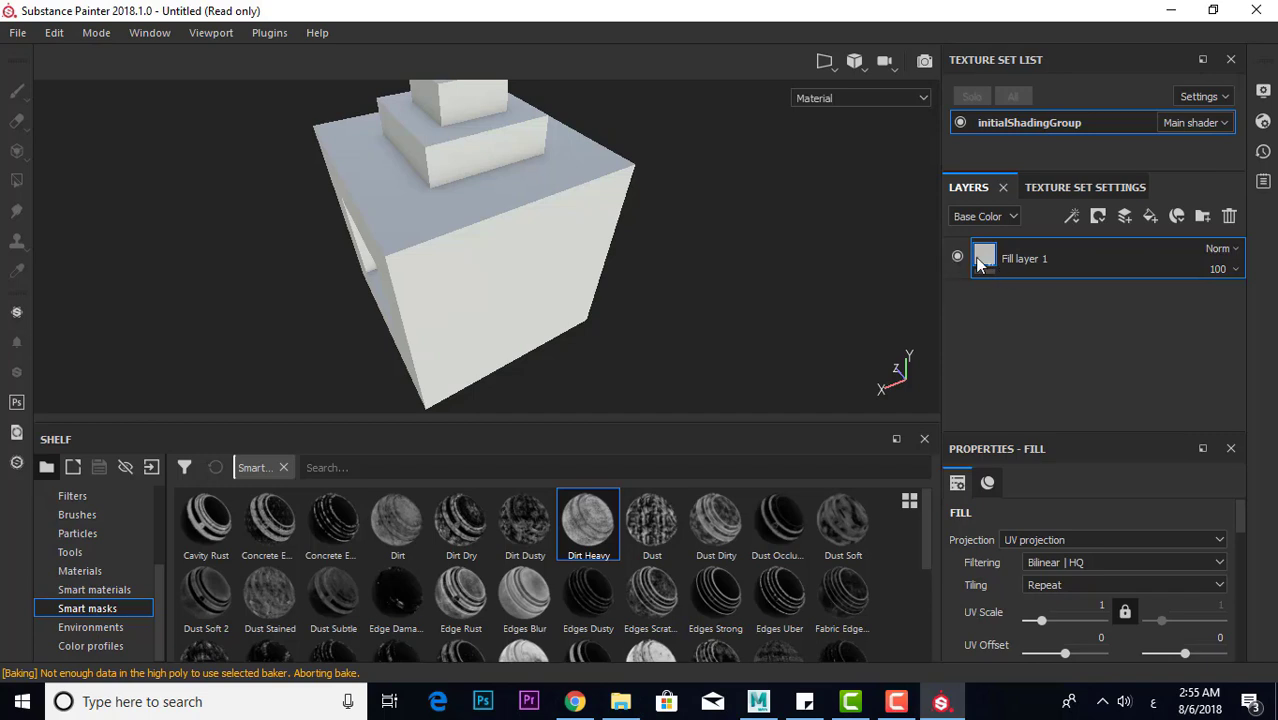
pyautogui.click(991, 409)
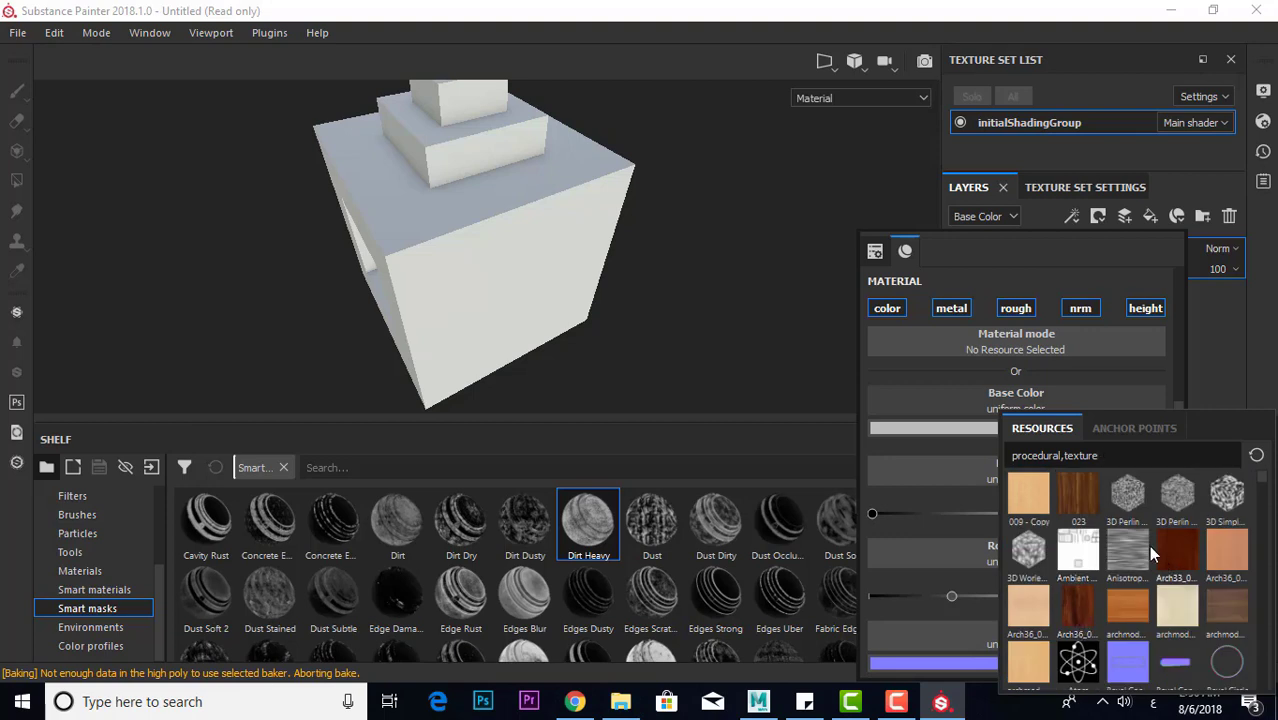
pyautogui.click(1172, 553)
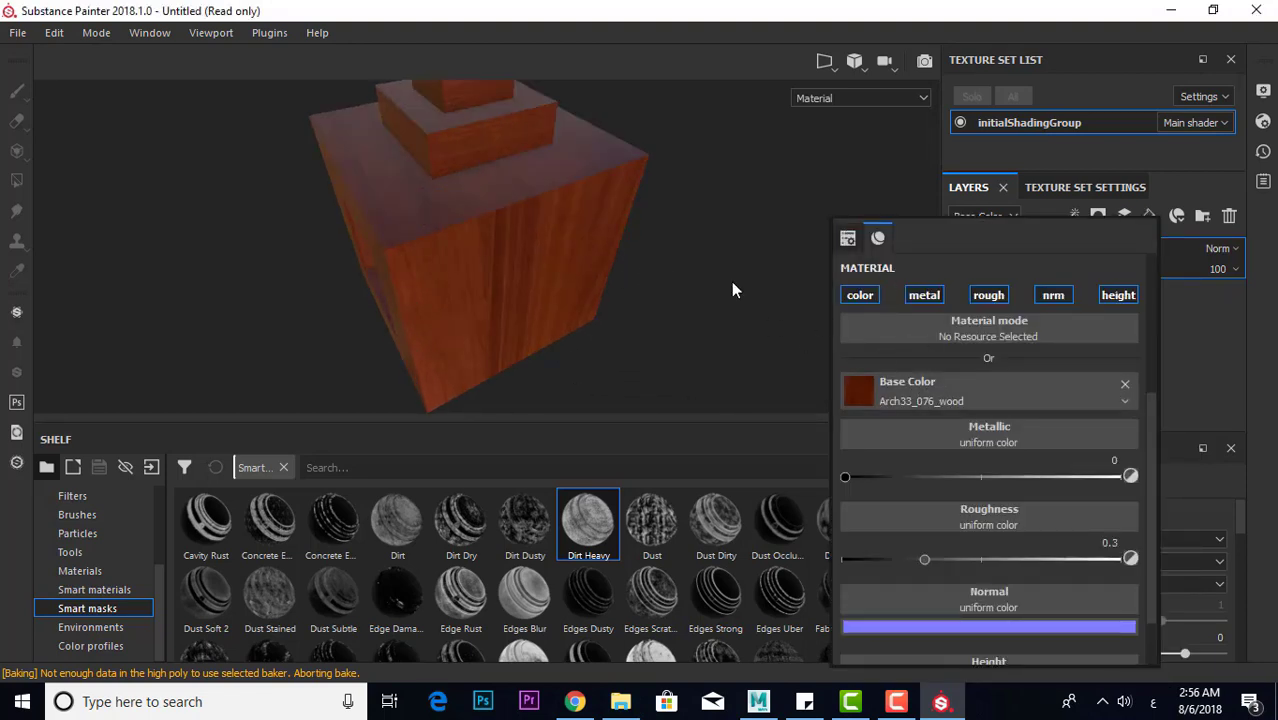
# Add Fill layer 2 above it with the light archmod wood texture as base colour
pyautogui.click(1150, 217)
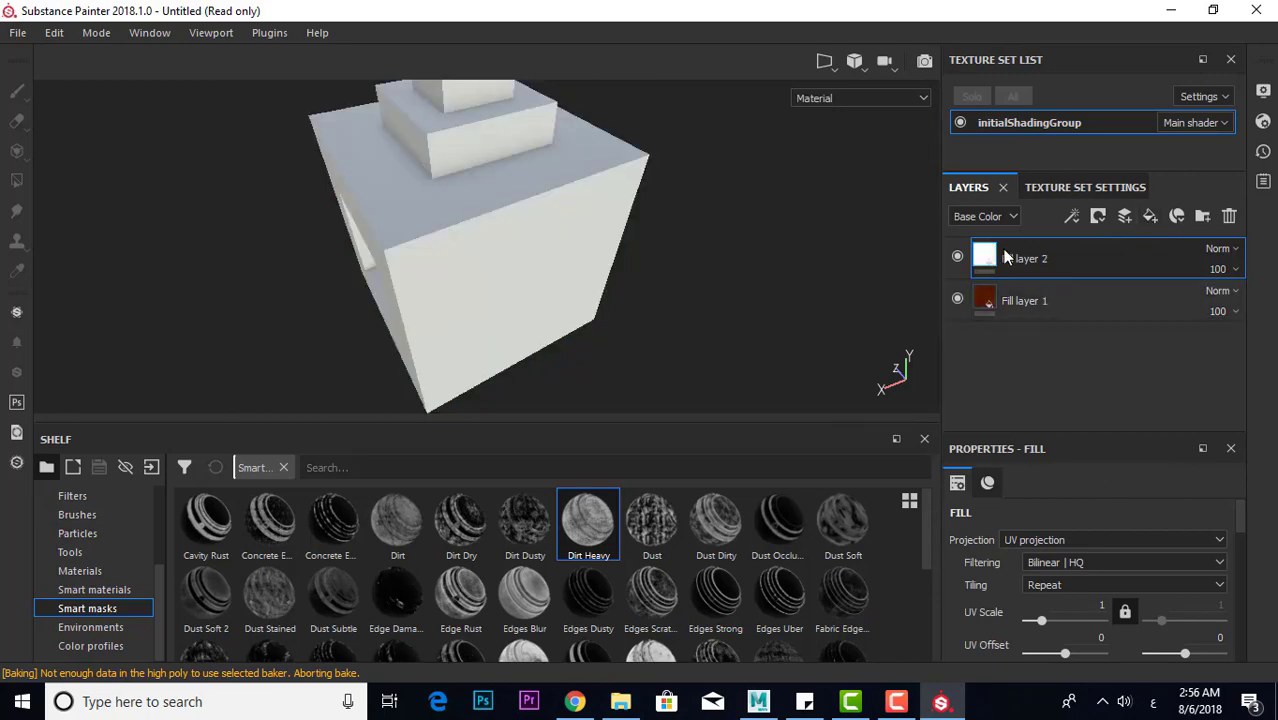
pyautogui.click(984, 256)
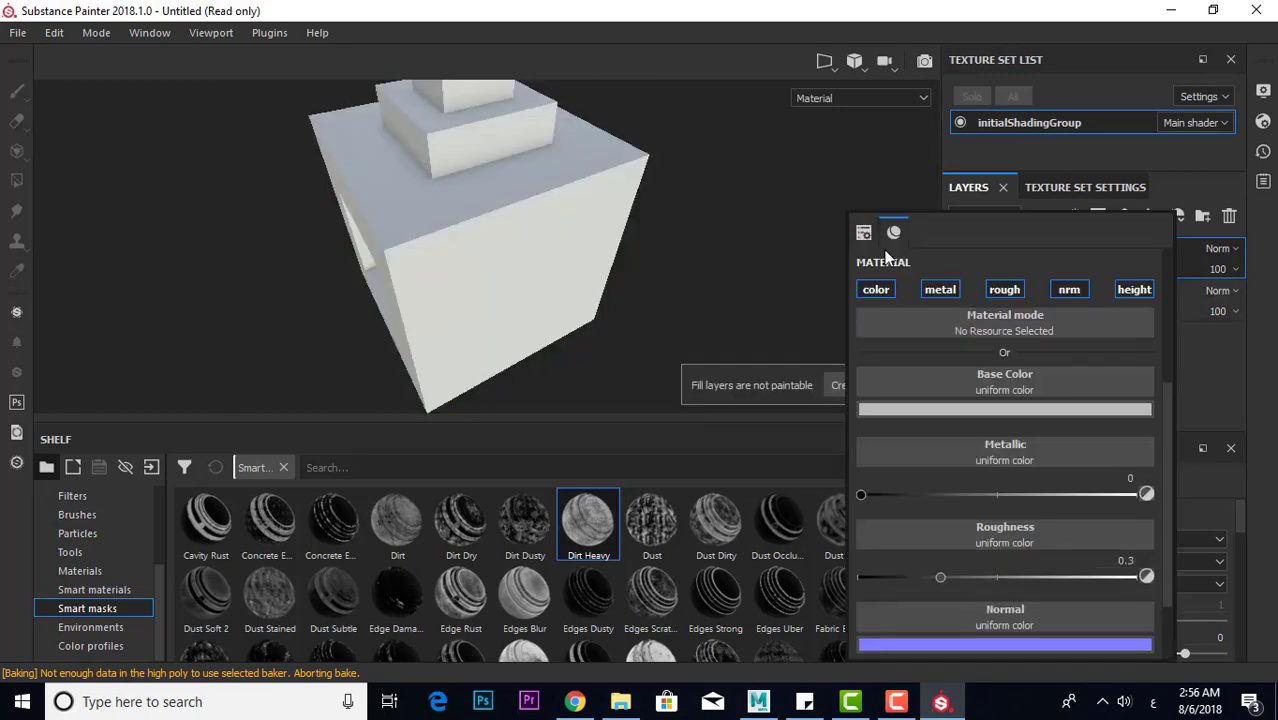
pyautogui.click(1004, 390)
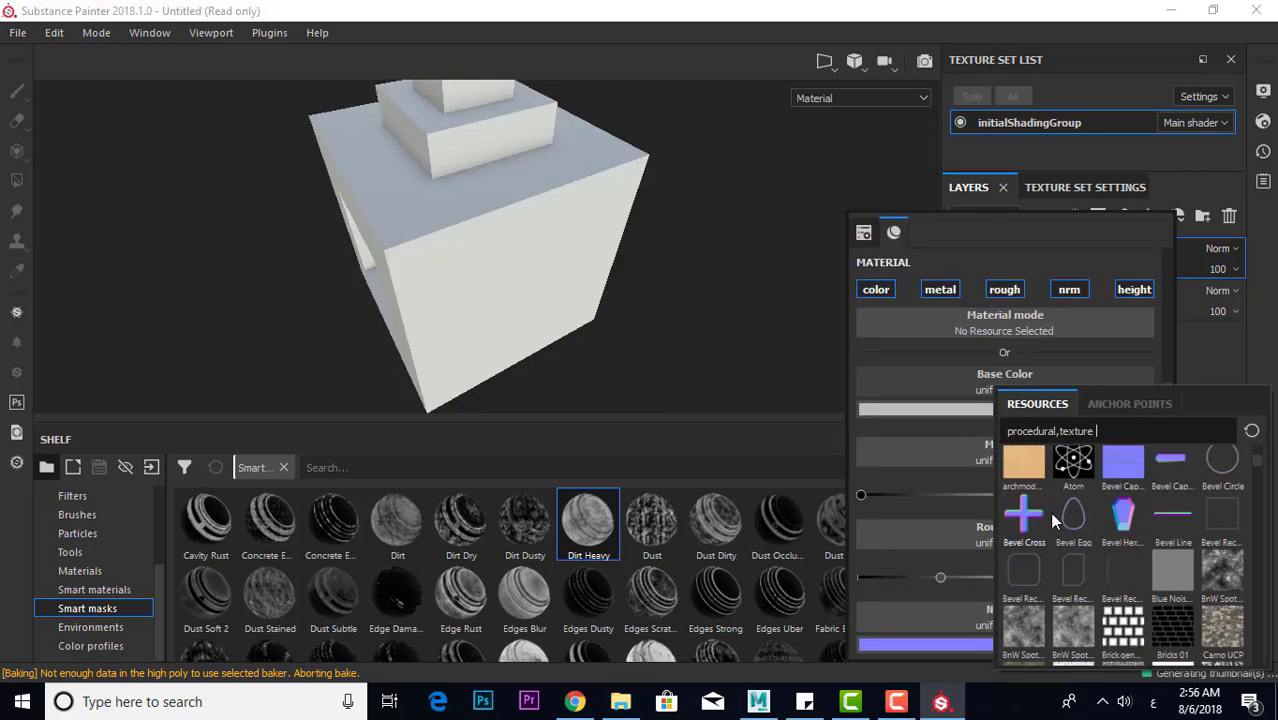
pyautogui.click(1022, 465)
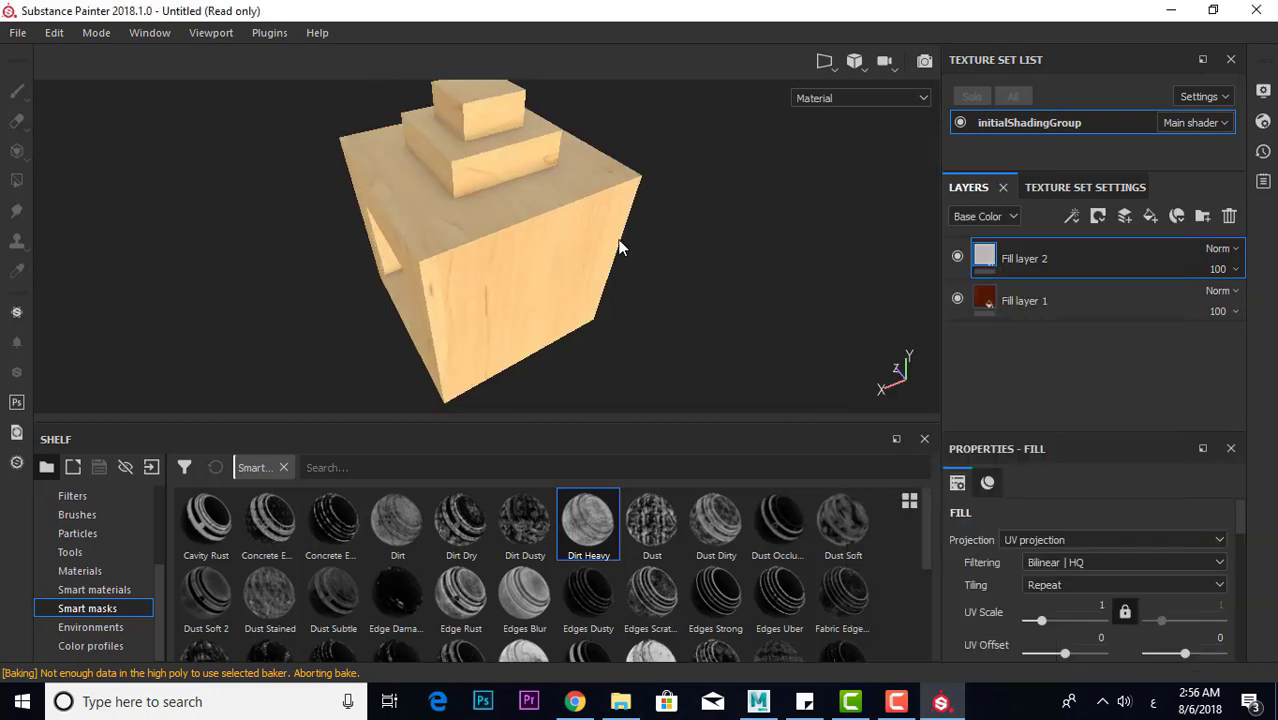
# Apply the Dirt Heavy smart mask to Fill layer 2
pyautogui.moveTo(581, 537); pyautogui.dragTo(1063, 268)
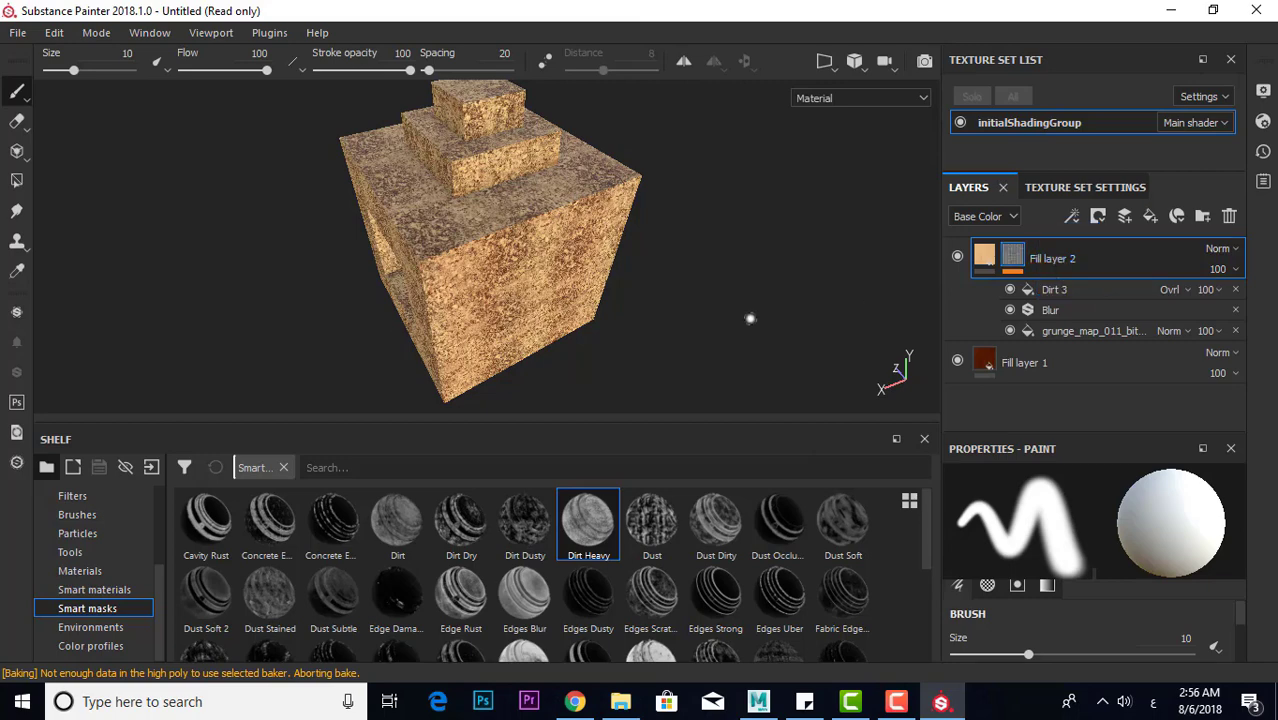
pyautogui.scroll(-3, 700, 335)
pyautogui.scroll(3, 713, 314)
pyautogui.keyDown('alt'); pyautogui.moveTo(713, 314); pyautogui.dragTo(856, 326); pyautogui.keyUp('alt')
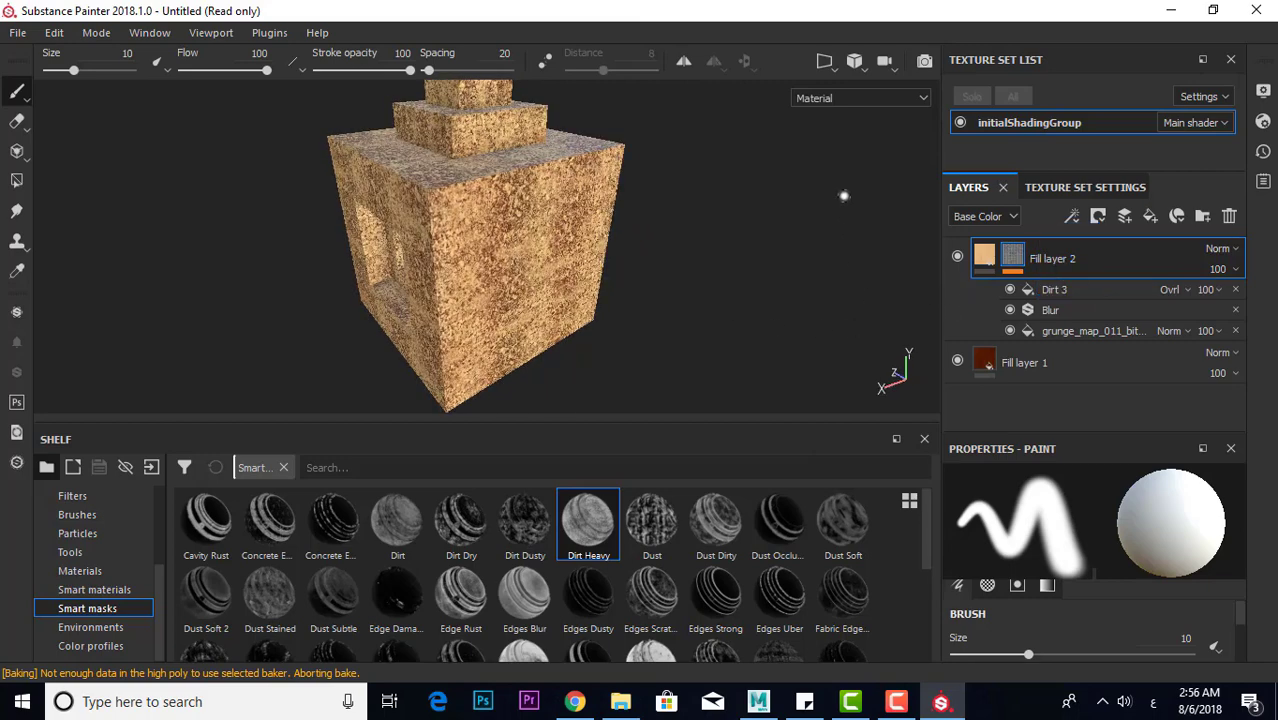
# Thin the grunge to Balance about 0.04 with Contrast 0, then duplicate Fill layer 2
pyautogui.click(1084, 328)
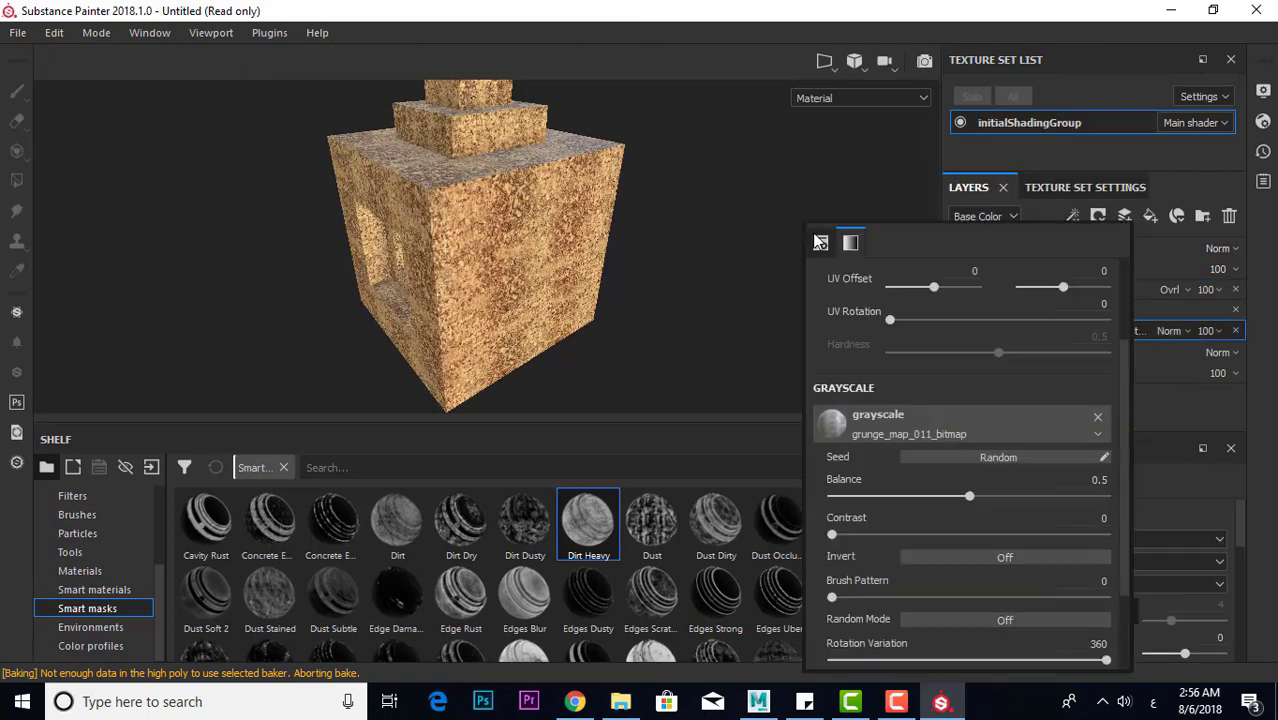
pyautogui.moveTo(969, 496); pyautogui.dragTo(851, 497)
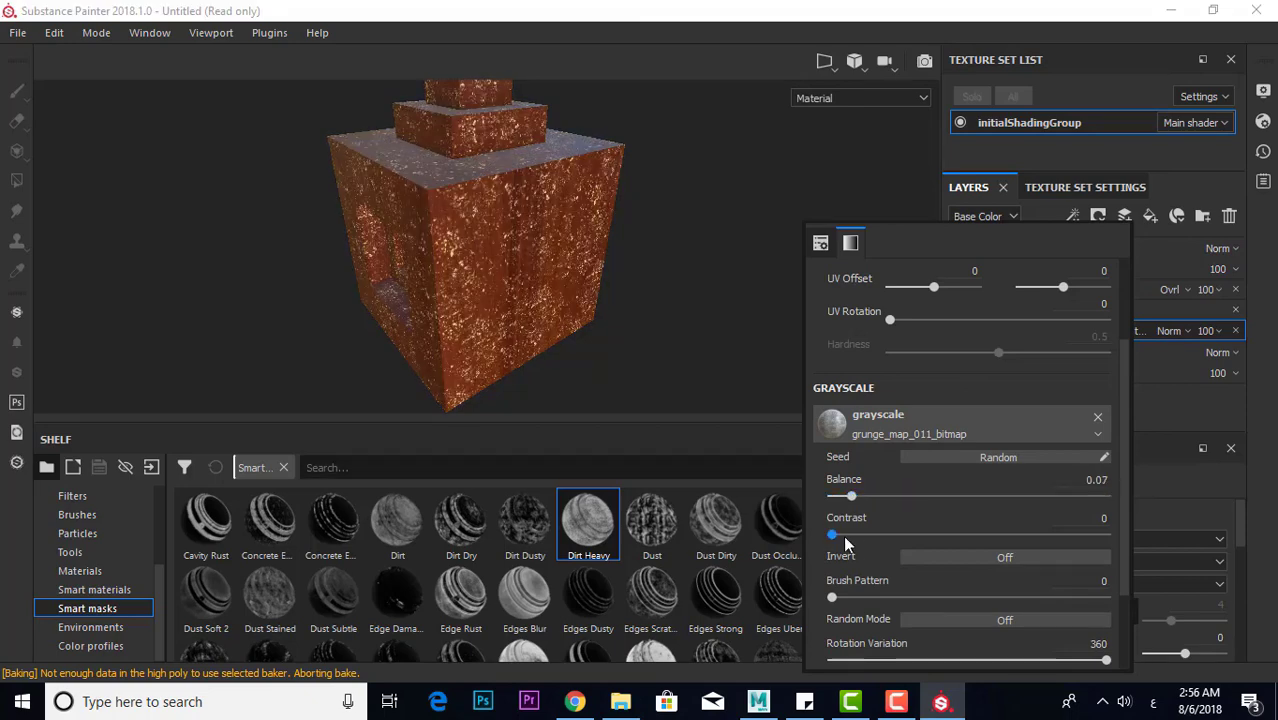
pyautogui.moveTo(845, 542); pyautogui.dragTo(867, 539)
pyautogui.moveTo(1020, 540)
pyautogui.mouseDown()
pyautogui.moveTo(831, 538)
pyautogui.moveTo(837, 503)
pyautogui.mouseUp()
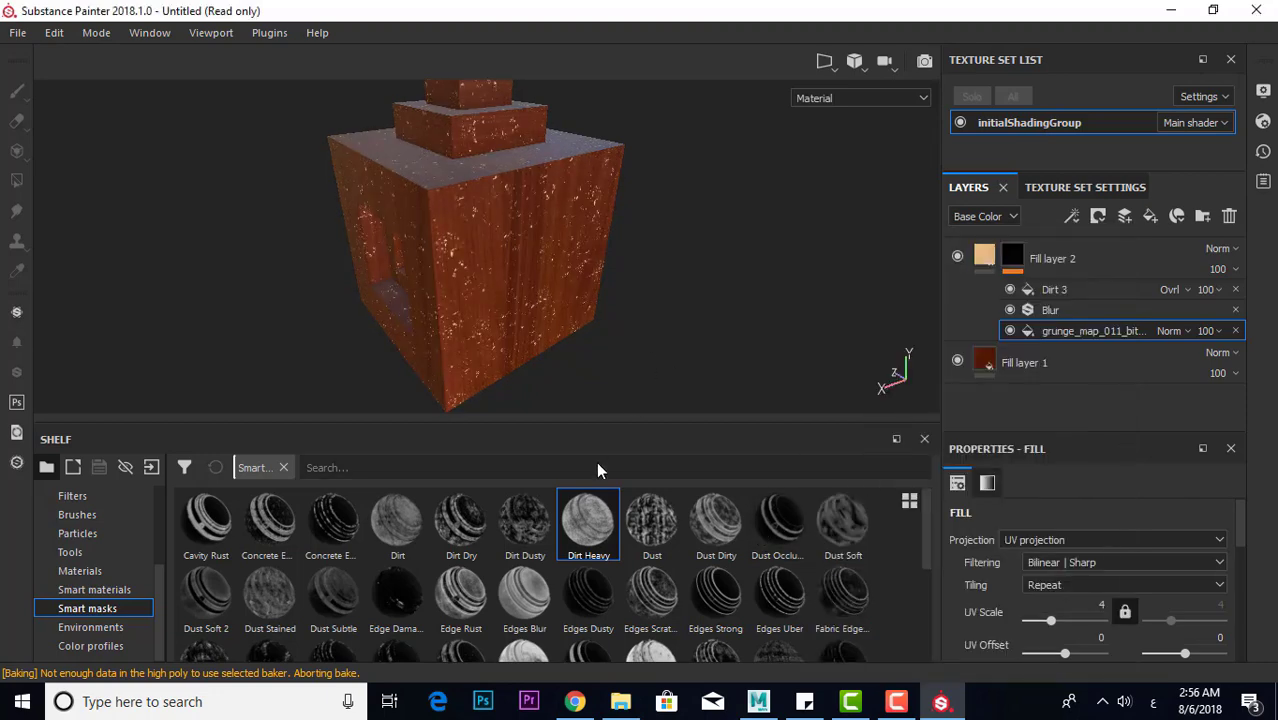
pyautogui.click(984, 257)
pyautogui.hotkey('ctrl', 'd')
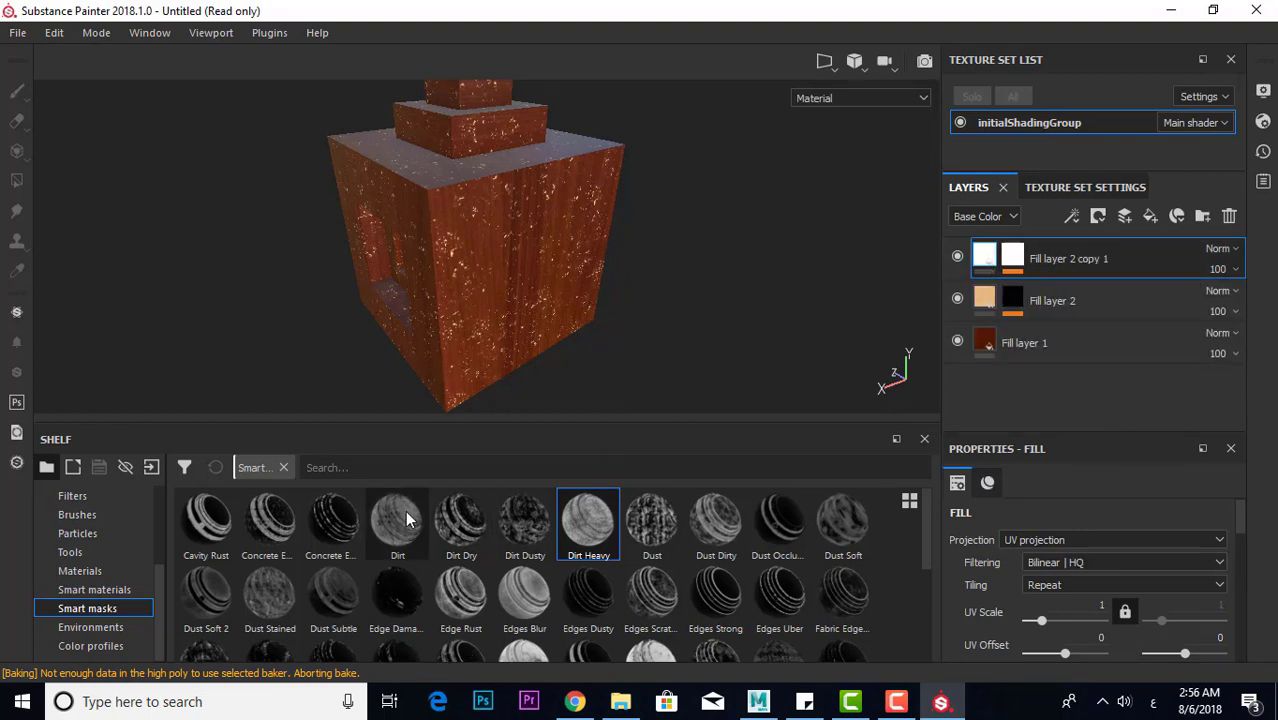
# Apply a Concrete smart mask to Fill layer 2 copy 1
pyautogui.moveTo(209, 521); pyautogui.dragTo(1060, 250)
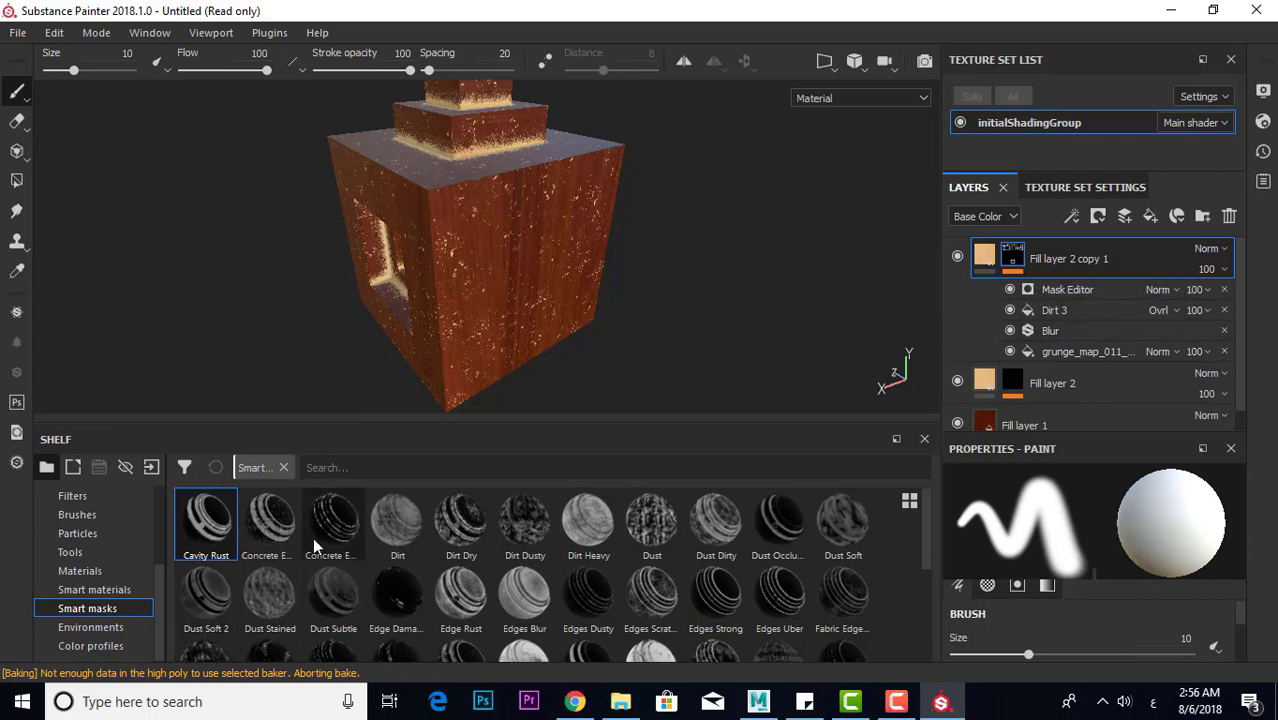
pyautogui.moveTo(345, 545); pyautogui.dragTo(1130, 258)
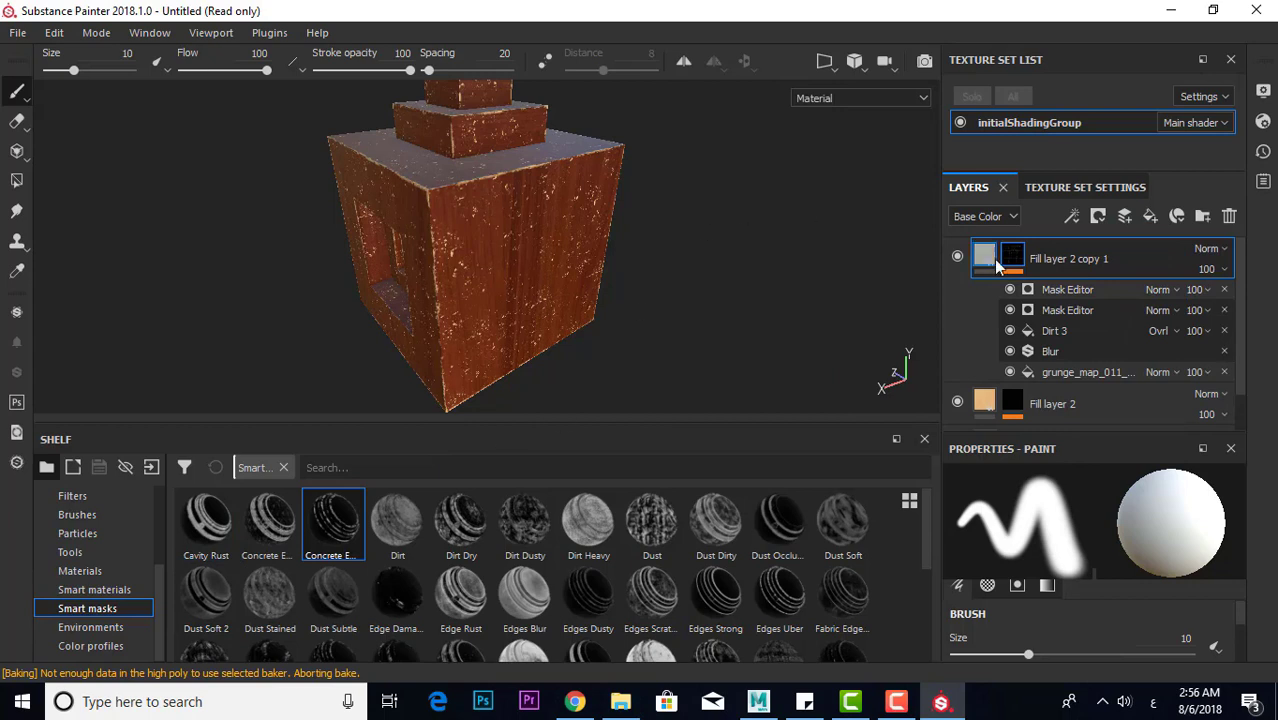
pyautogui.scroll(-1, 1062, 311)
pyautogui.scroll(1, 1058, 365)
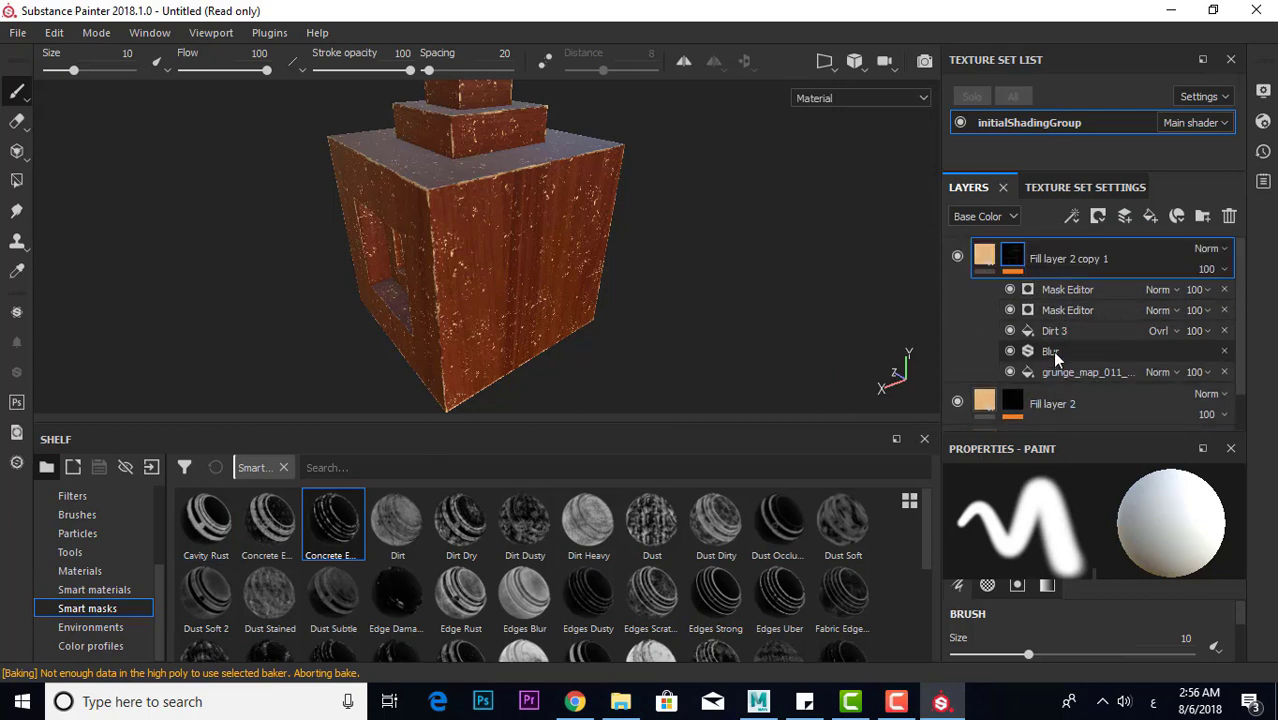
# Hide the older mask editor, Dirt 3 and Blur mask effects
pyautogui.click(1010, 311)
pyautogui.click(1009, 330)
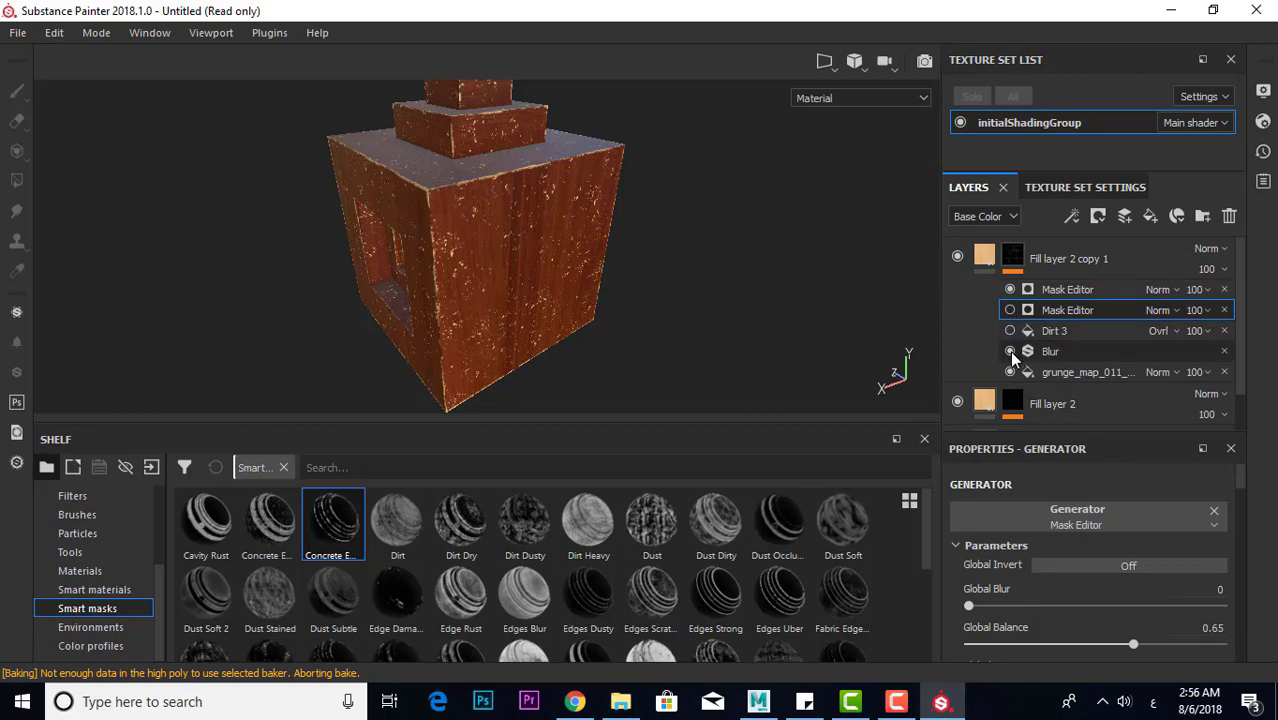
pyautogui.click(1010, 351)
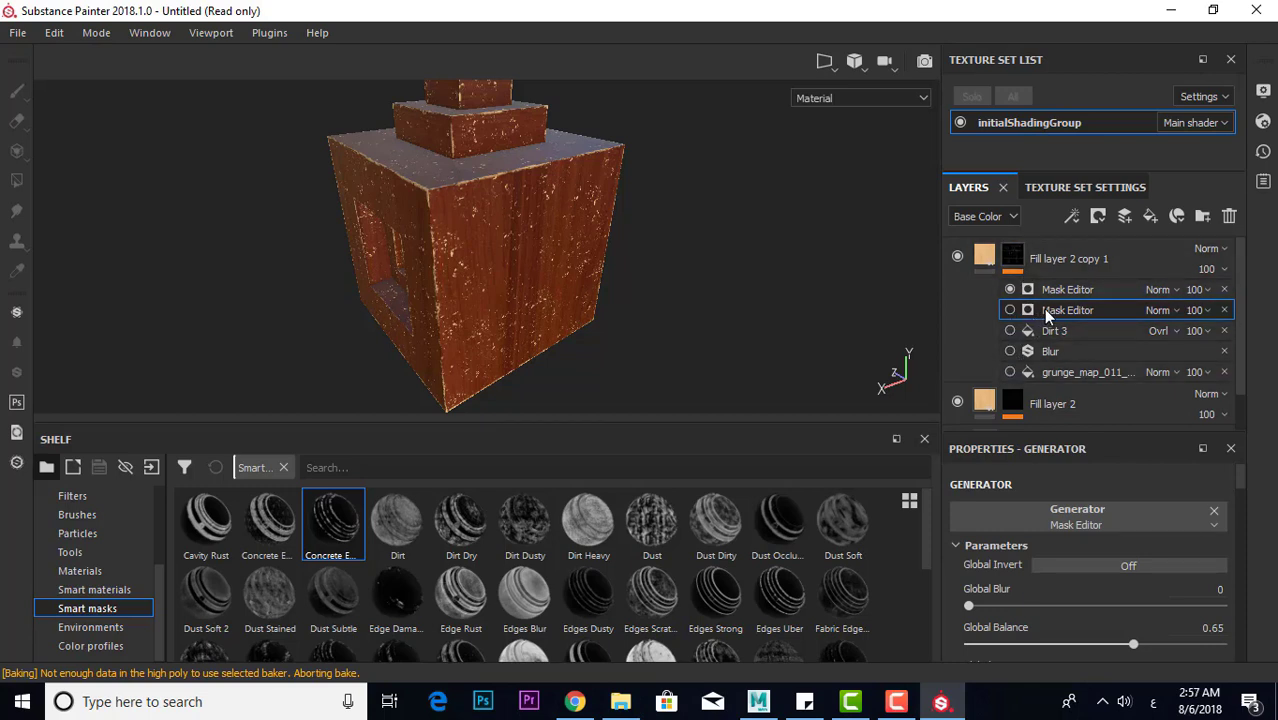
pyautogui.scroll(-1, 1021, 372)
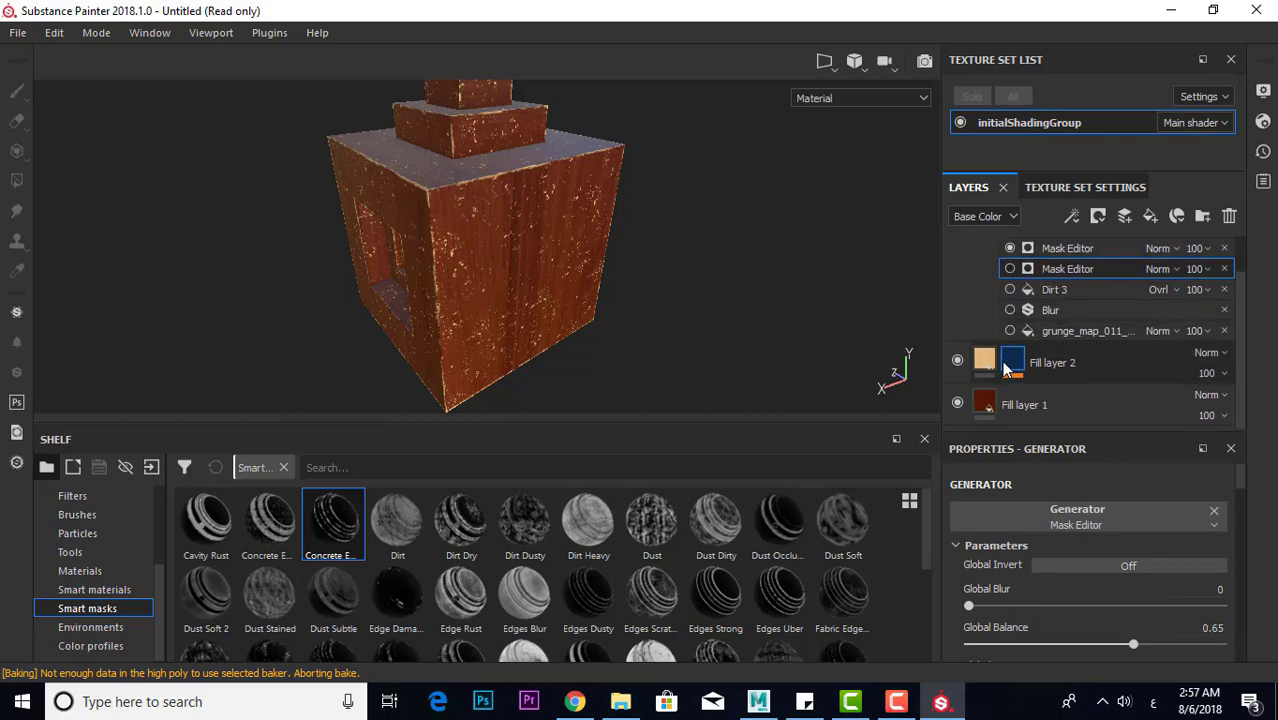
pyautogui.click(1008, 368)
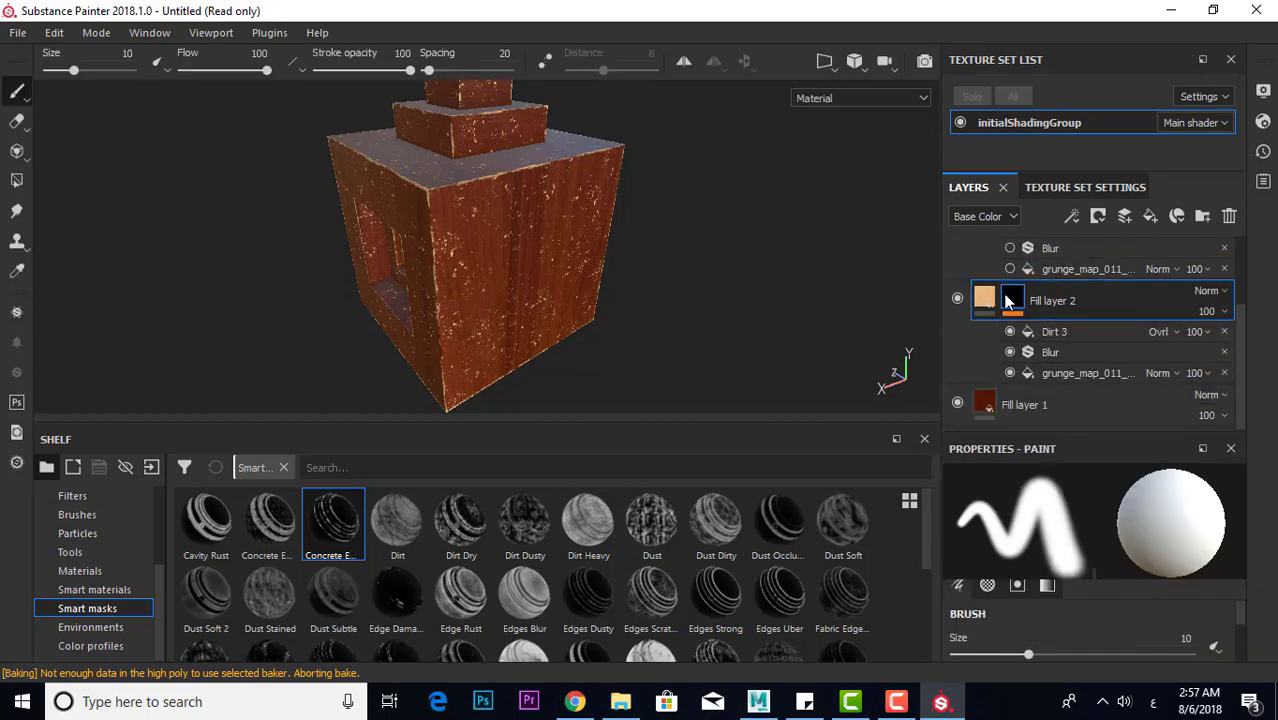
pyautogui.scroll(2, 990, 351)
pyautogui.scroll(-3, 765, 302)
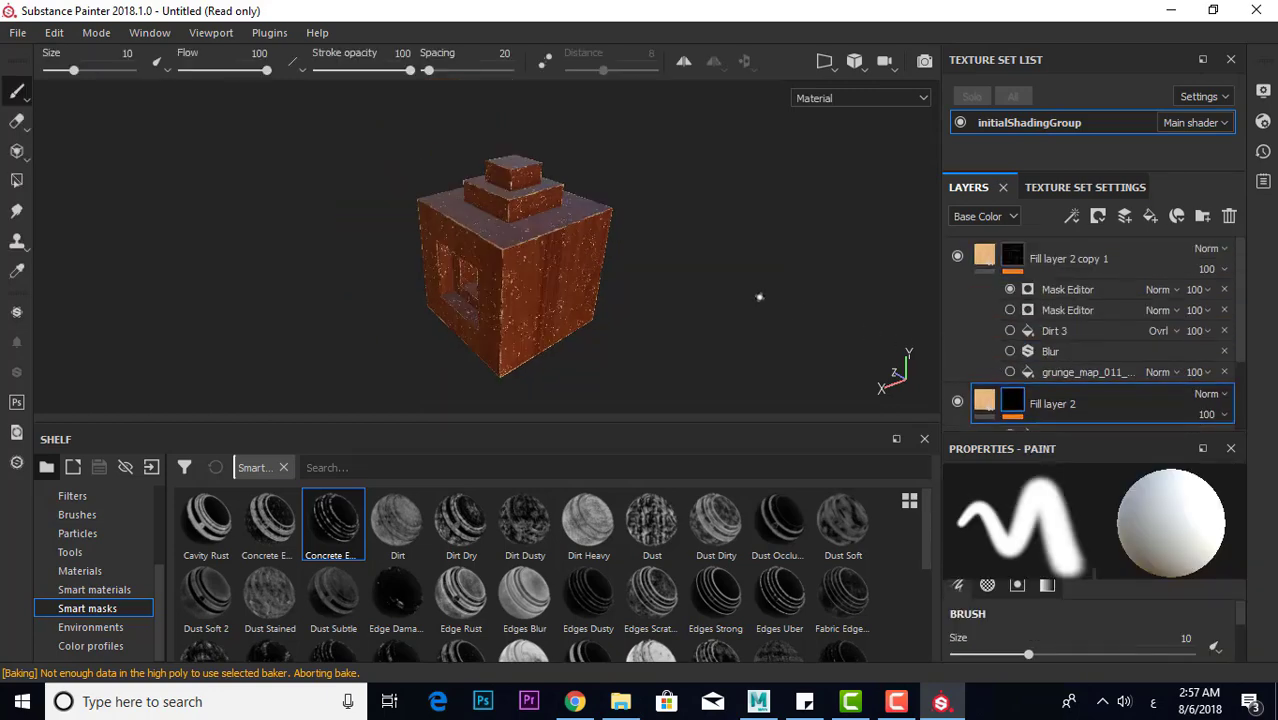
pyautogui.keyDown('alt'); pyautogui.moveTo(700, 280); pyautogui.dragTo(906, 301); pyautogui.keyUp('alt')
# Compare the dirt by toggling layer visibility, then duplicate copy 1 as Fill layer 2 copy 2
pyautogui.click(985, 262)
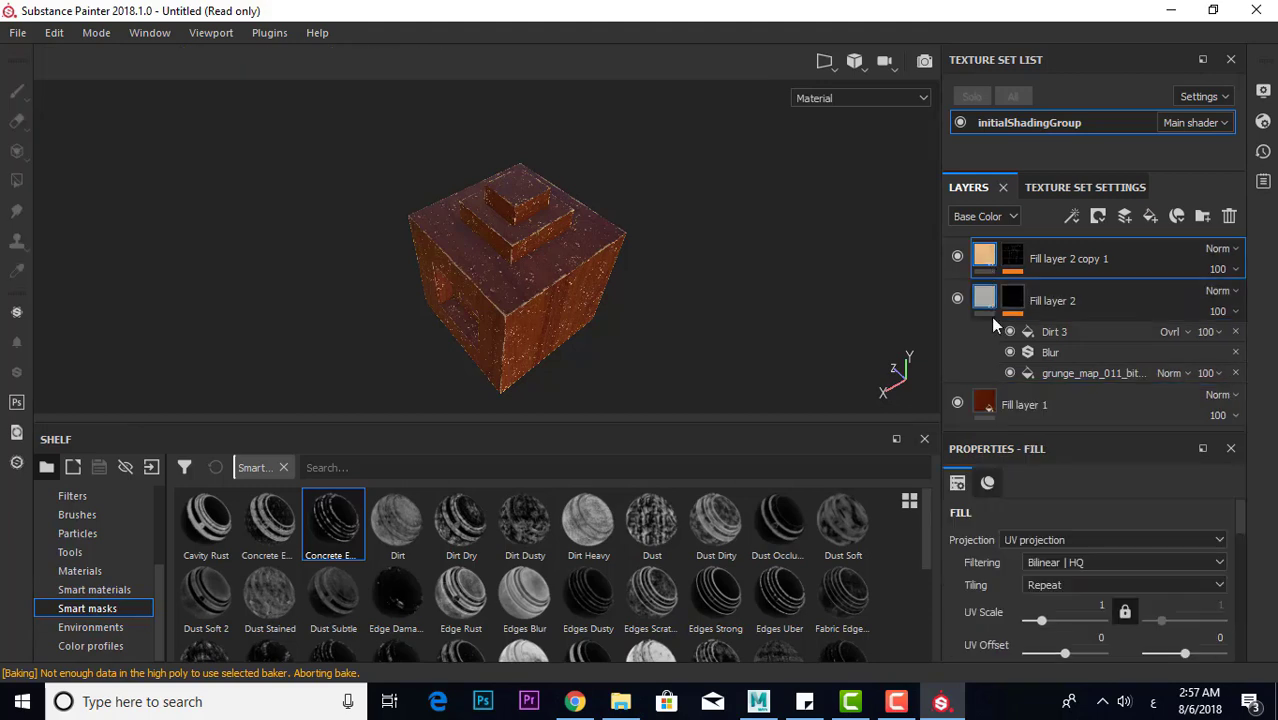
pyautogui.click(957, 259)
pyautogui.click(957, 258)
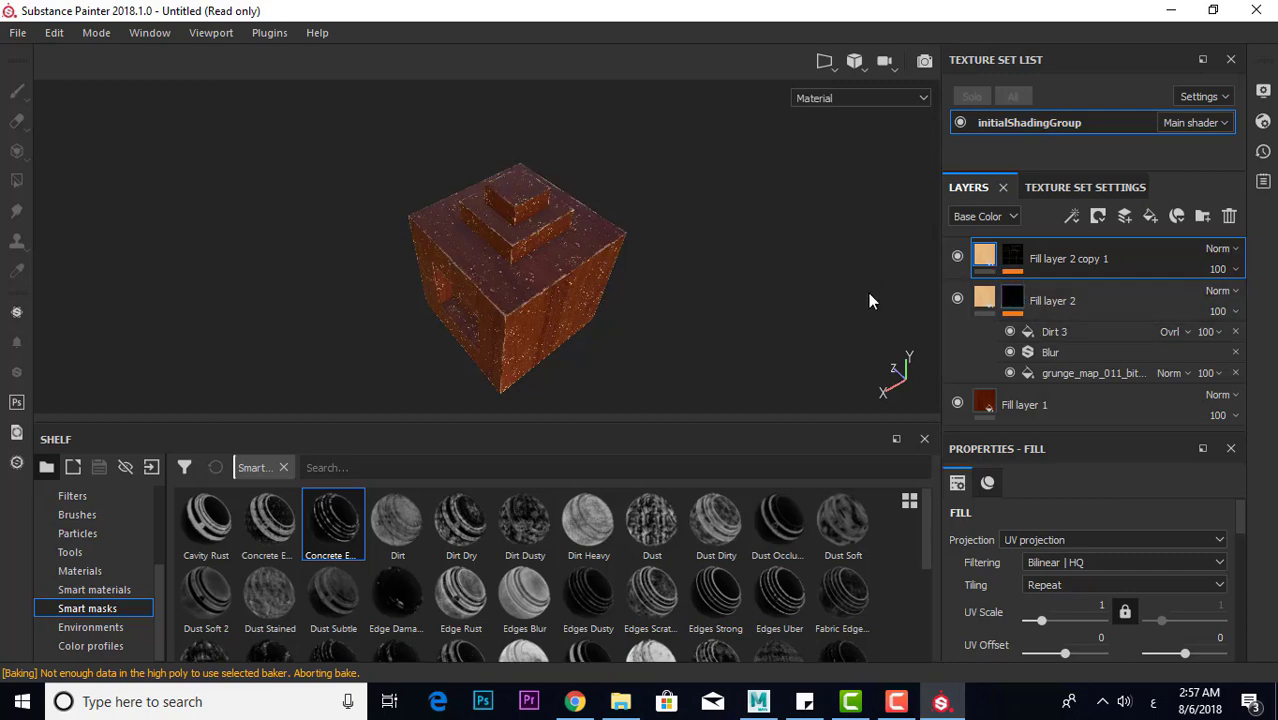
pyautogui.scroll(3, 776, 300)
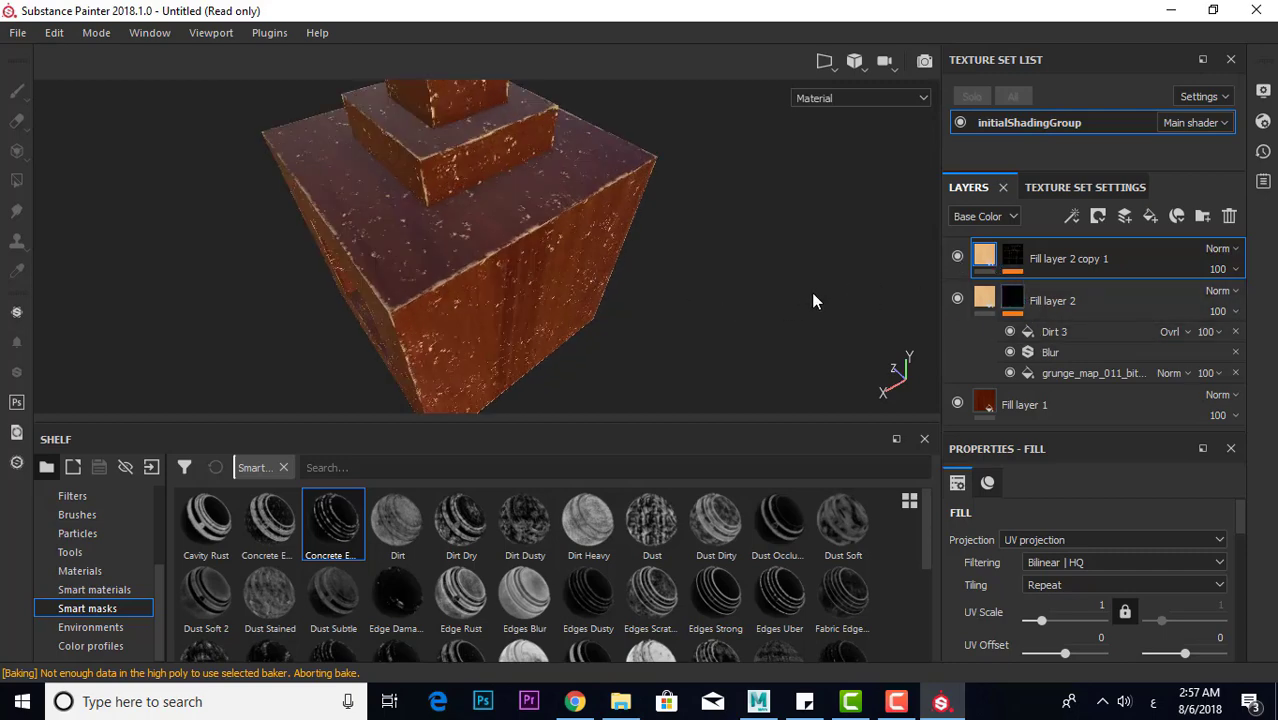
pyautogui.click(957, 299)
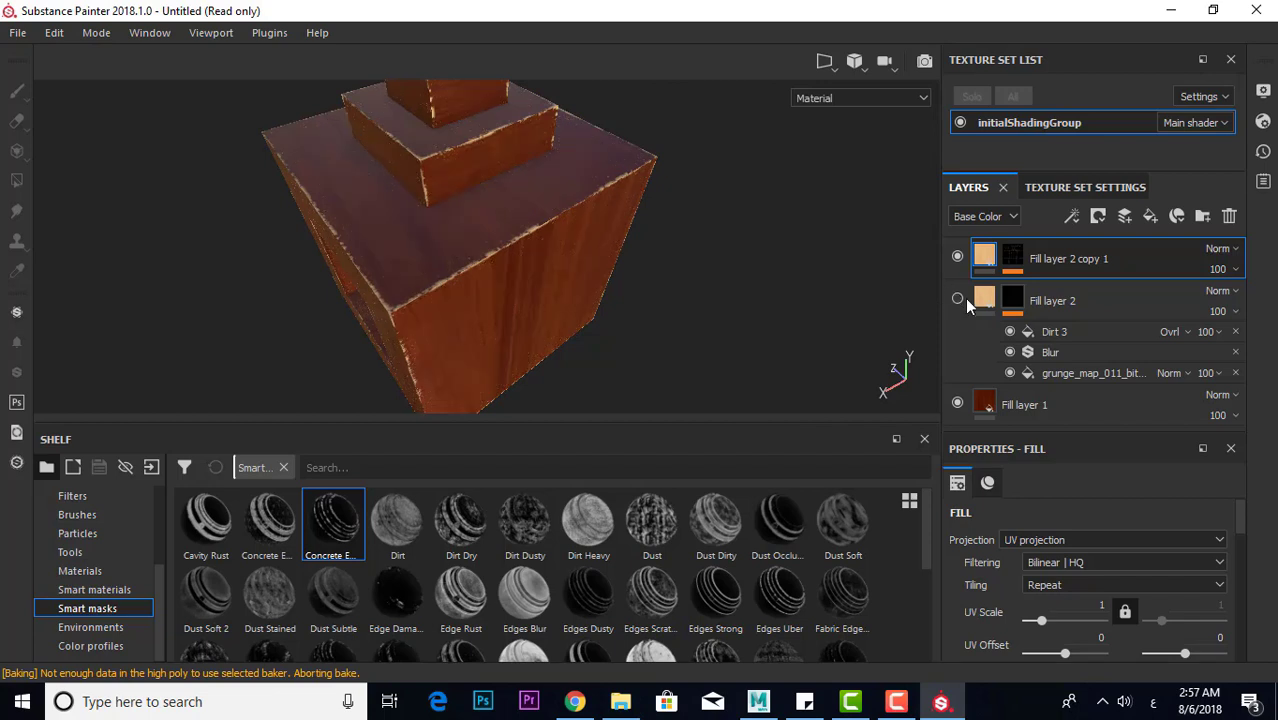
pyautogui.click(962, 299)
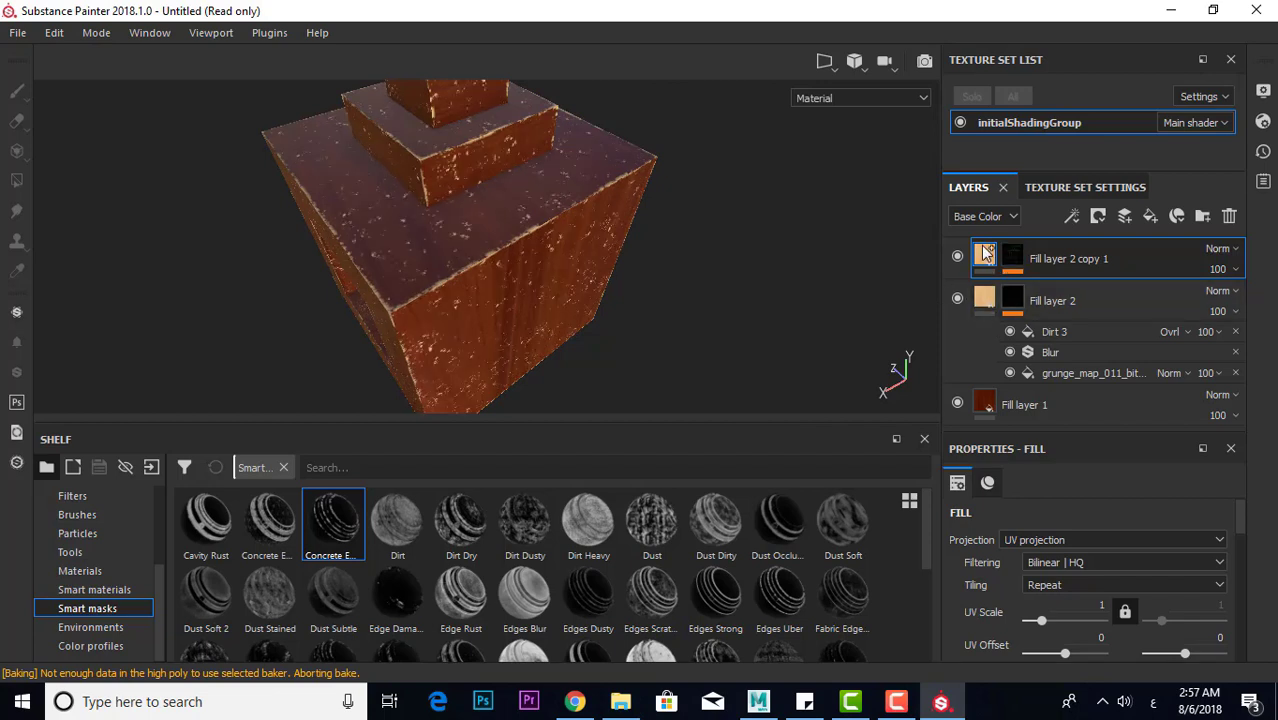
pyautogui.hotkey('ctrl', 'd')
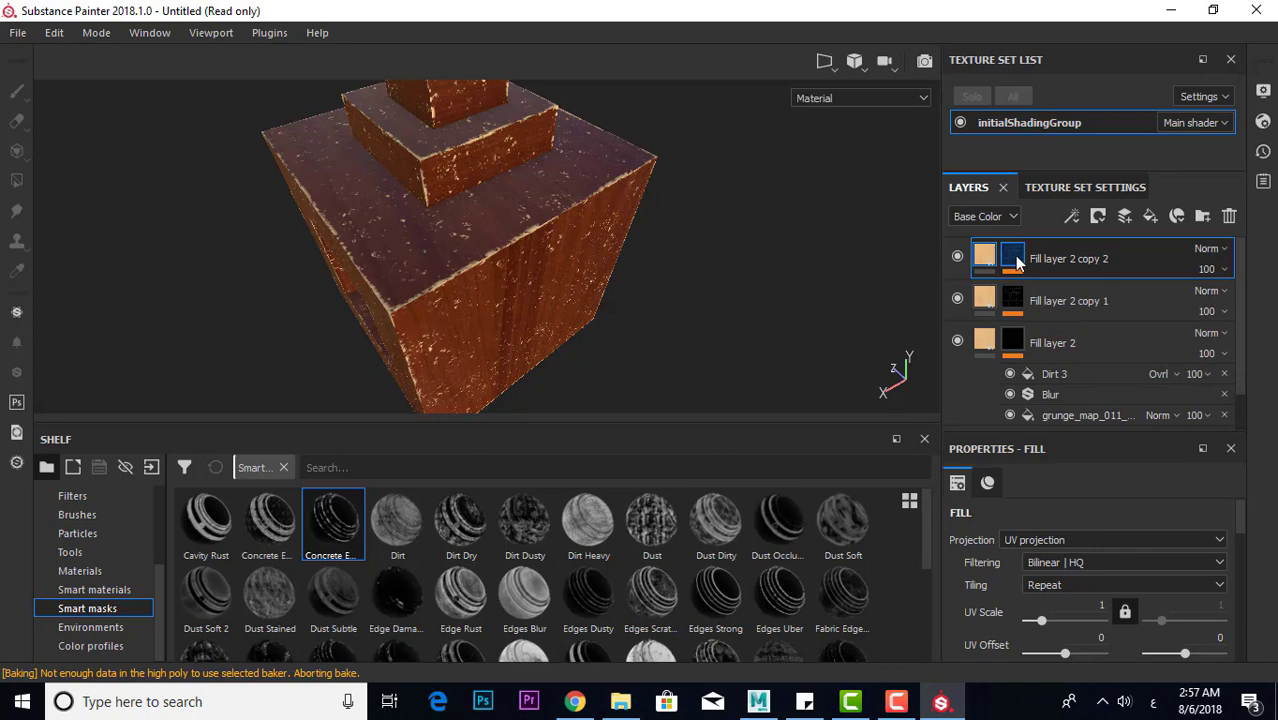
# Remove Fill layer 2 copy 2's mask and apply the Concrete Edges smart mask instead
pyautogui.click(1016, 262)
pyautogui.rightClick(1020, 265)
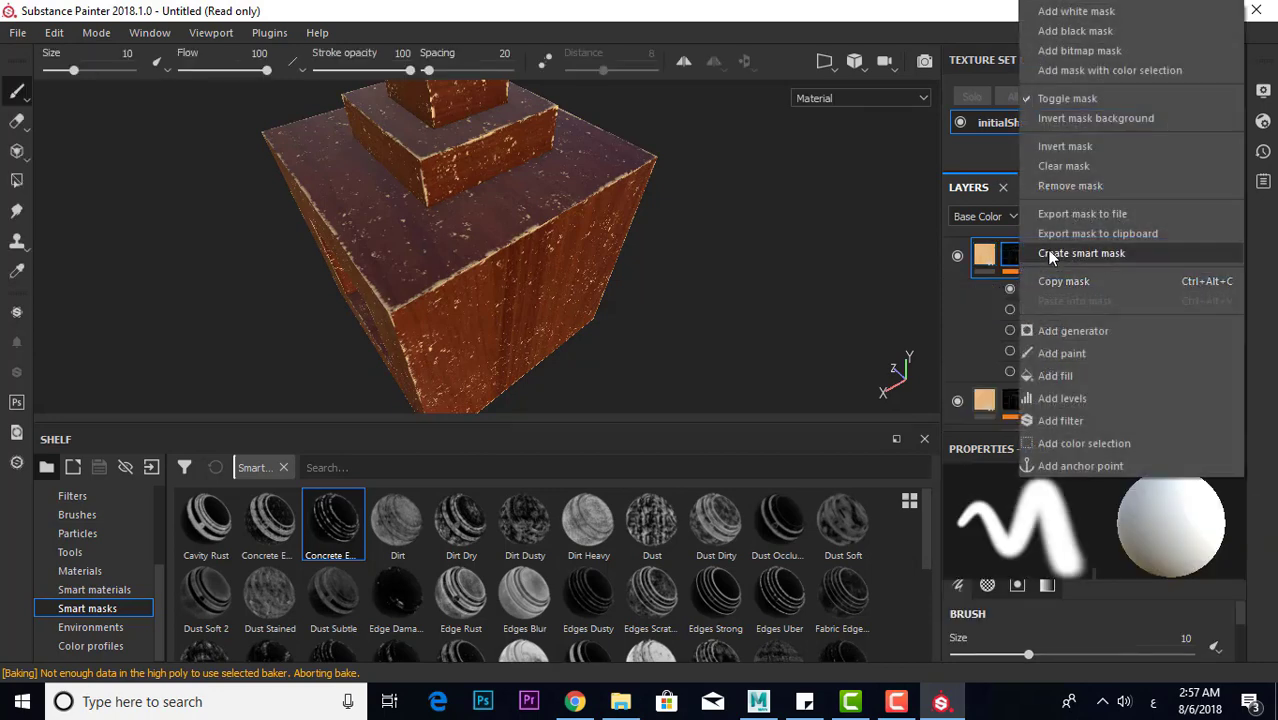
pyautogui.click(1077, 182)
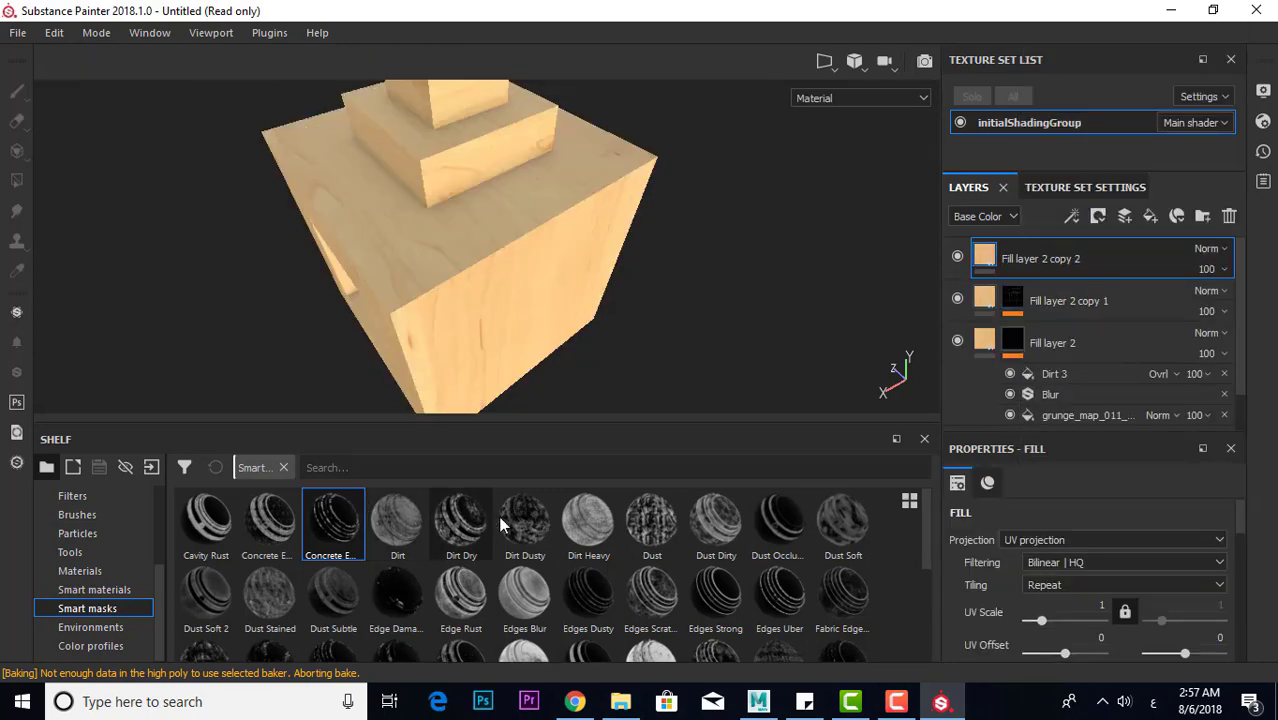
pyautogui.moveTo(264, 524)
pyautogui.mouseDown()
pyautogui.moveTo(794, 388)
pyautogui.moveTo(1049, 250)
pyautogui.mouseUp()
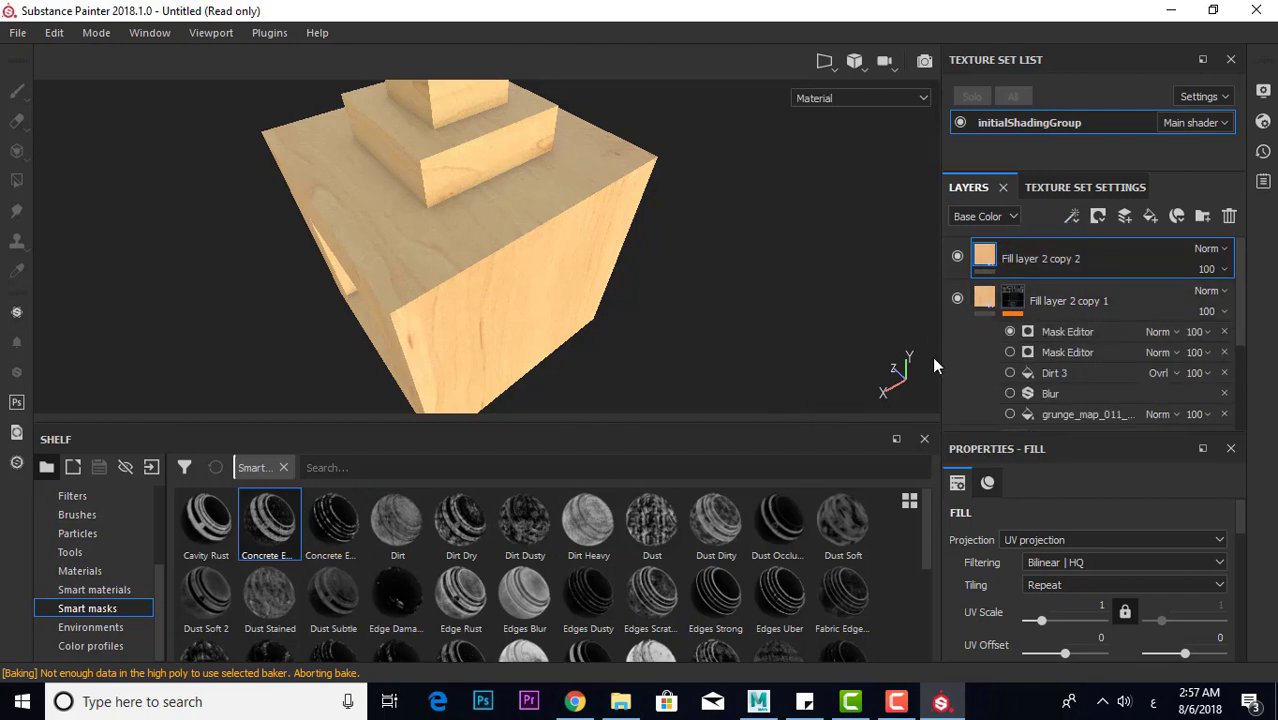
pyautogui.moveTo(277, 540); pyautogui.dragTo(1050, 258)
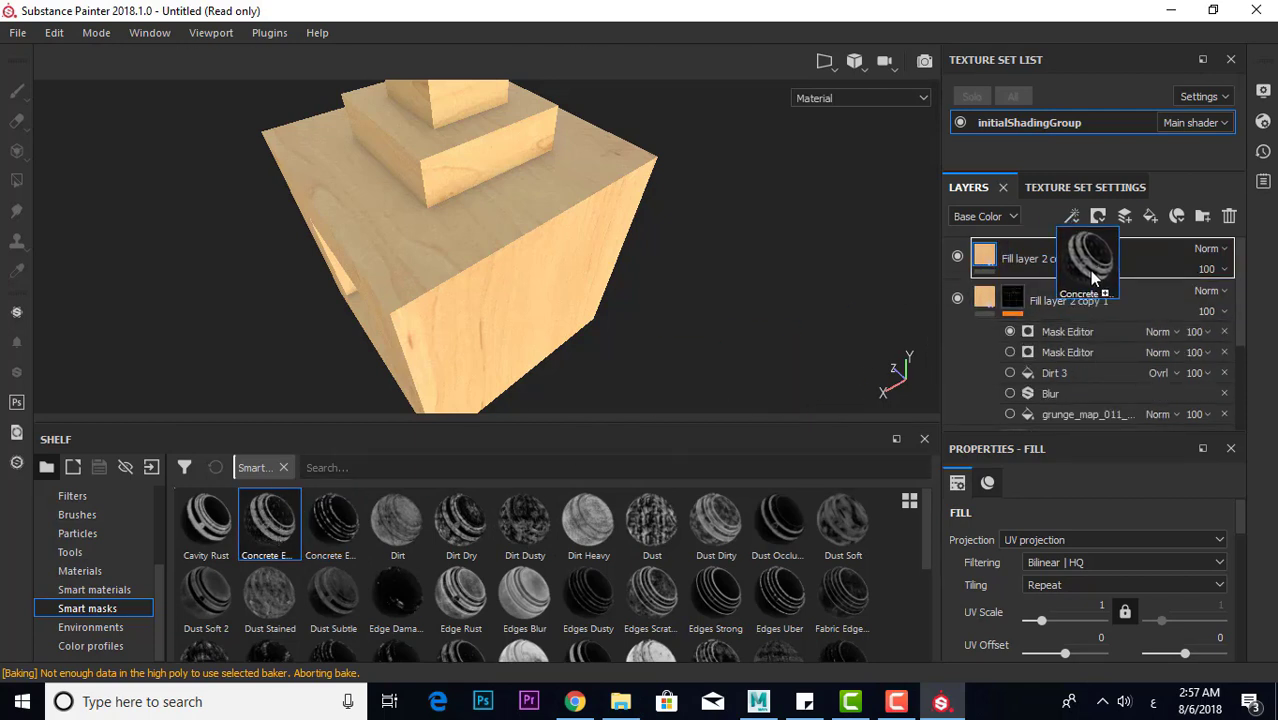
# Lower the Mask Builder generator's level to 0.45 for sparser pale specks
pyautogui.keyDown('alt'); pyautogui.moveTo(716, 320); pyautogui.dragTo(593, 300); pyautogui.keyUp('alt')
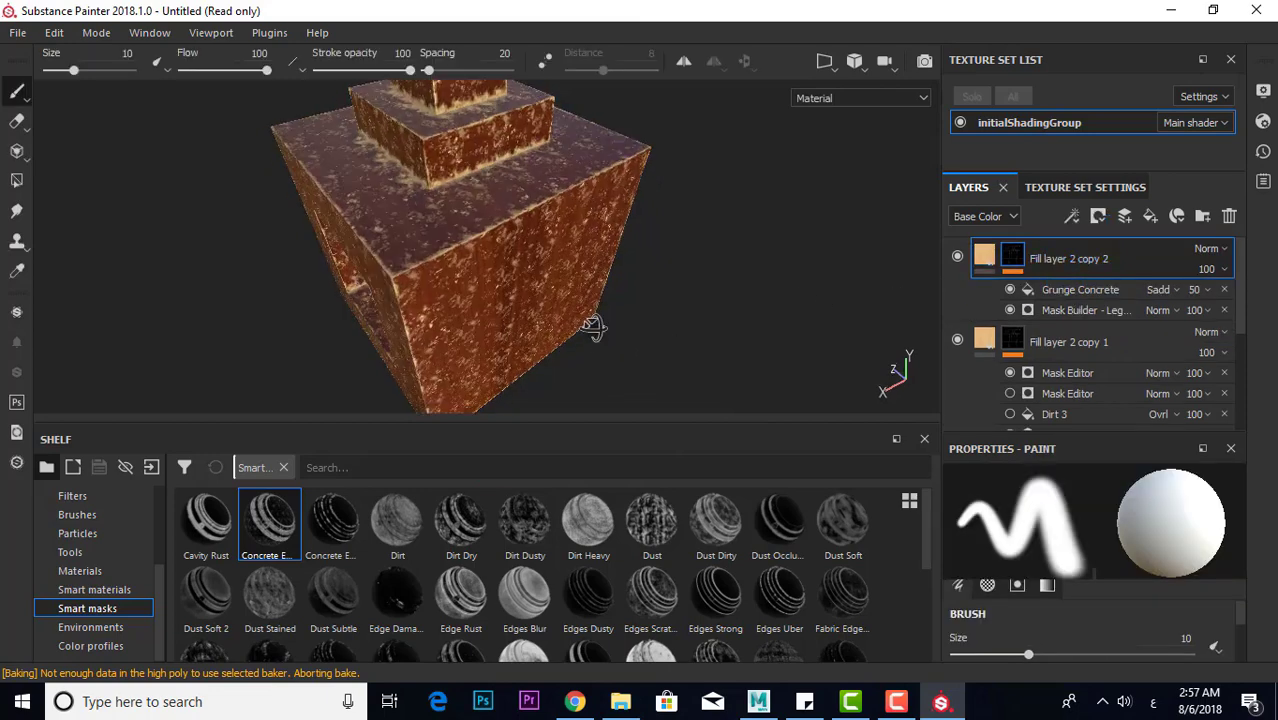
pyautogui.keyDown('alt'); pyautogui.moveTo(715, 299); pyautogui.dragTo(747, 286); pyautogui.keyUp('alt')
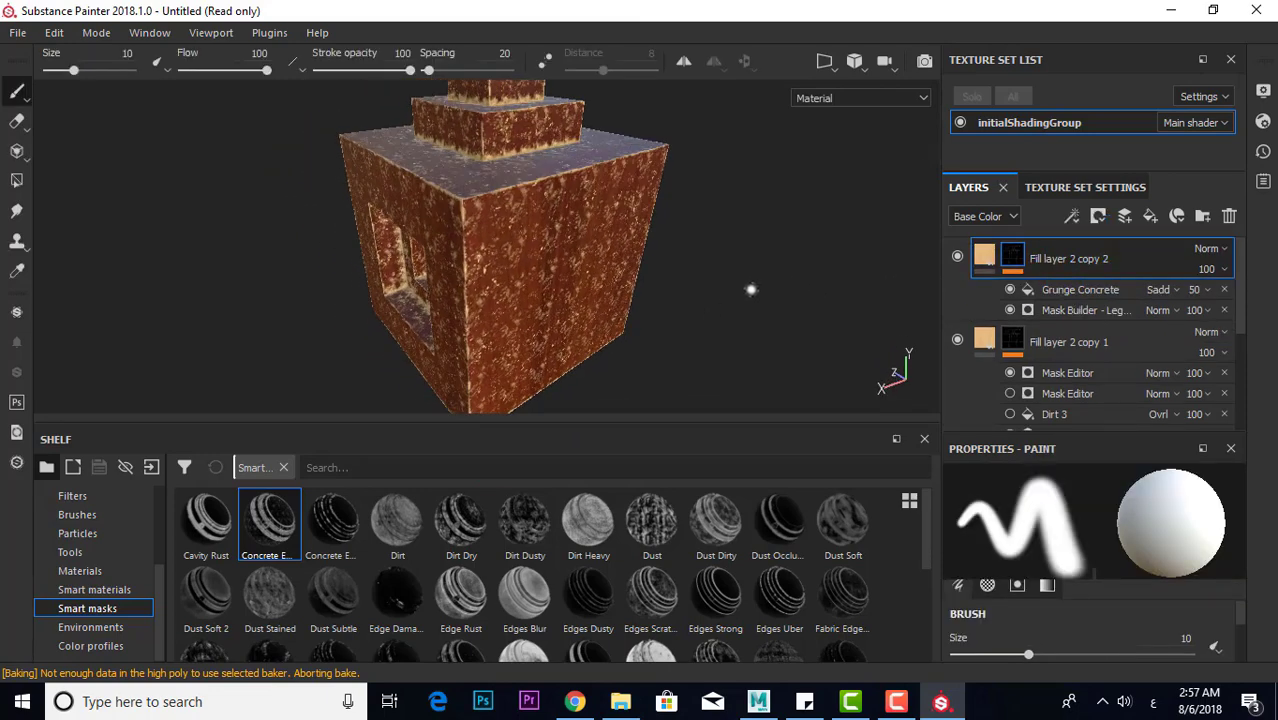
pyautogui.rightClick(747, 286)
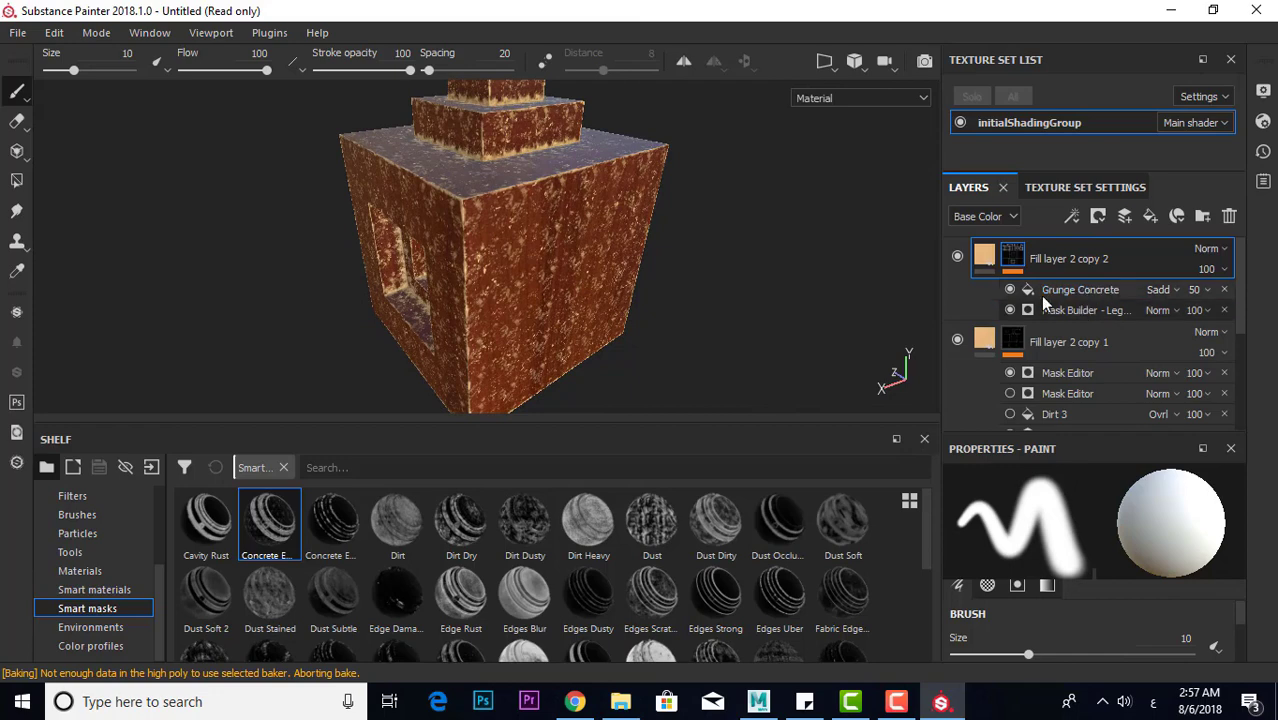
pyautogui.click(1045, 310)
pyautogui.moveTo(975, 487); pyautogui.dragTo(931, 487)
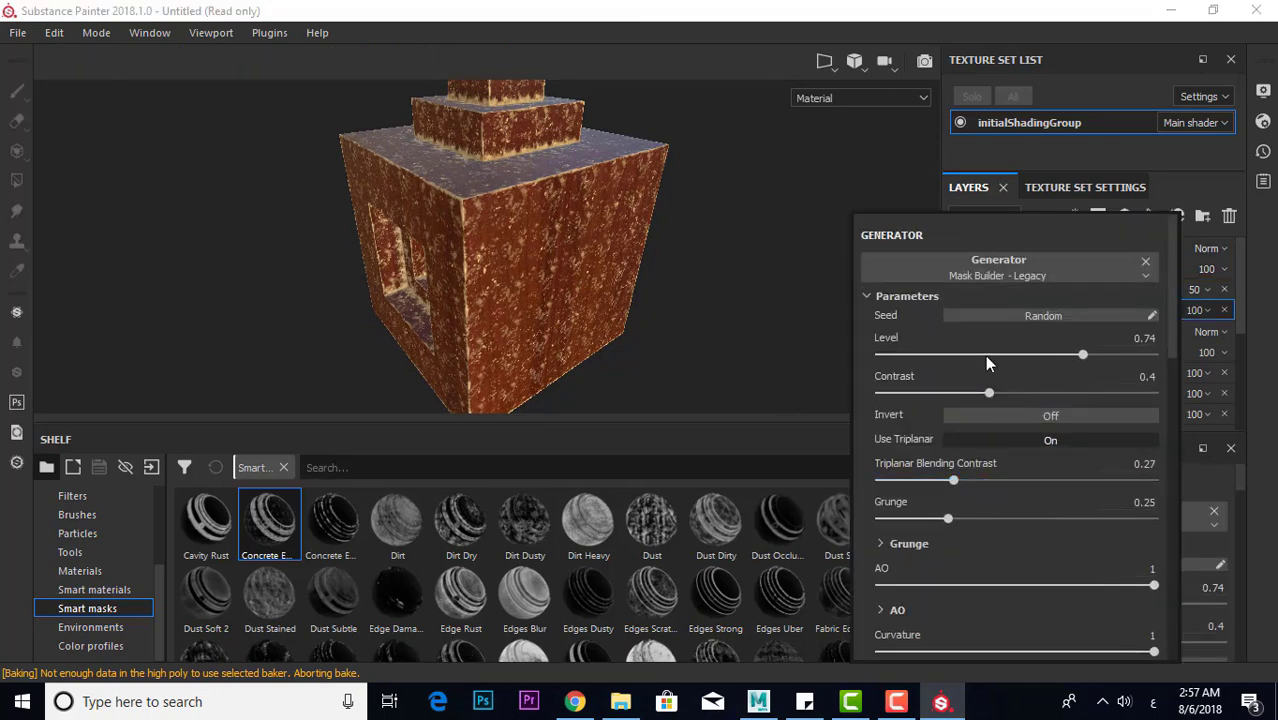
pyautogui.moveTo(640, 250)
pyautogui.keyDown('alt'); pyautogui.mouseDown()
pyautogui.moveTo(548, 200)
pyautogui.moveTo(598, 202)
pyautogui.mouseUp(); pyautogui.keyUp('alt')
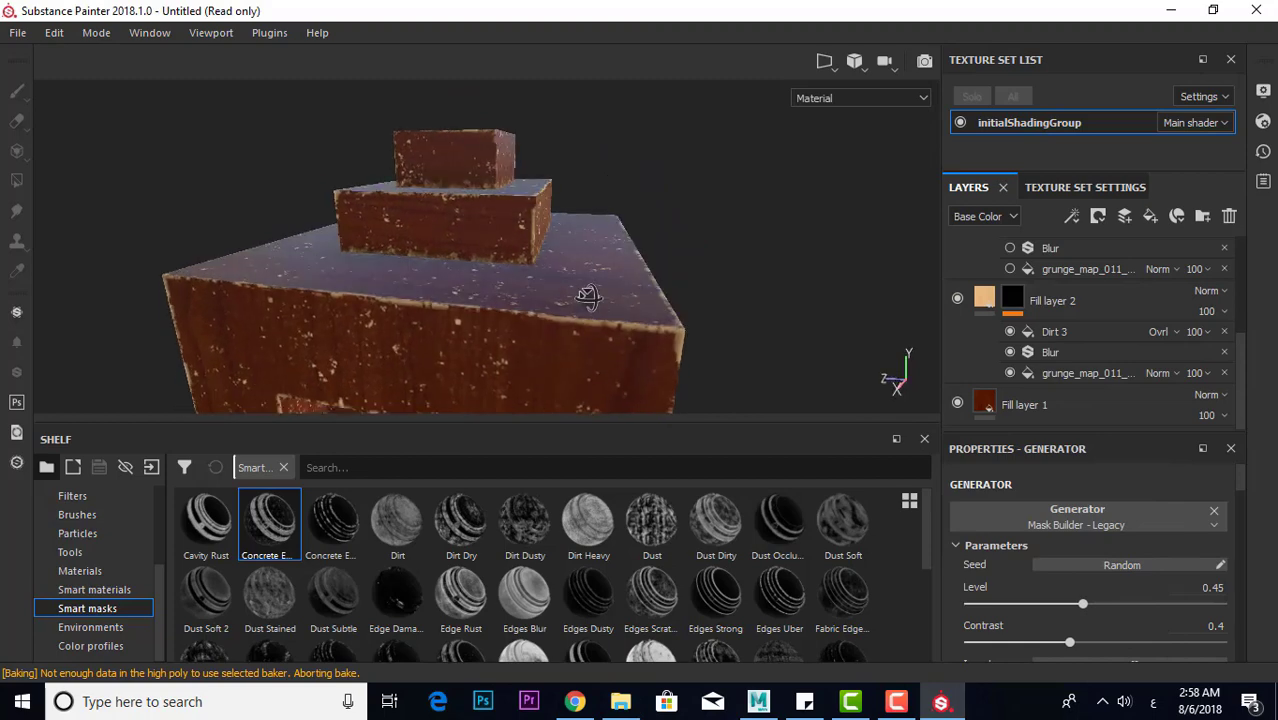
pyautogui.keyDown('alt'); pyautogui.moveTo(588, 296); pyautogui.dragTo(593, 302); pyautogui.keyUp('alt')
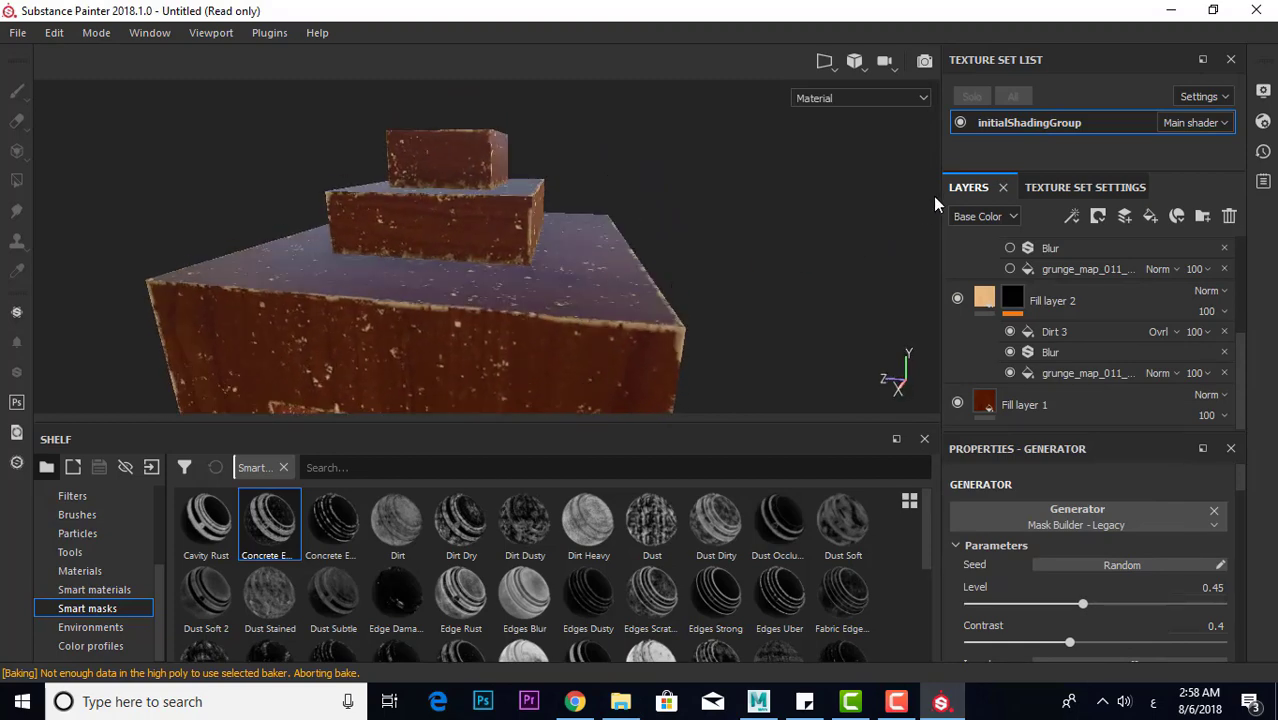
# In Display Settings, set environment opacity to 30 and adjust blur and rotation
pyautogui.click(1262, 91)
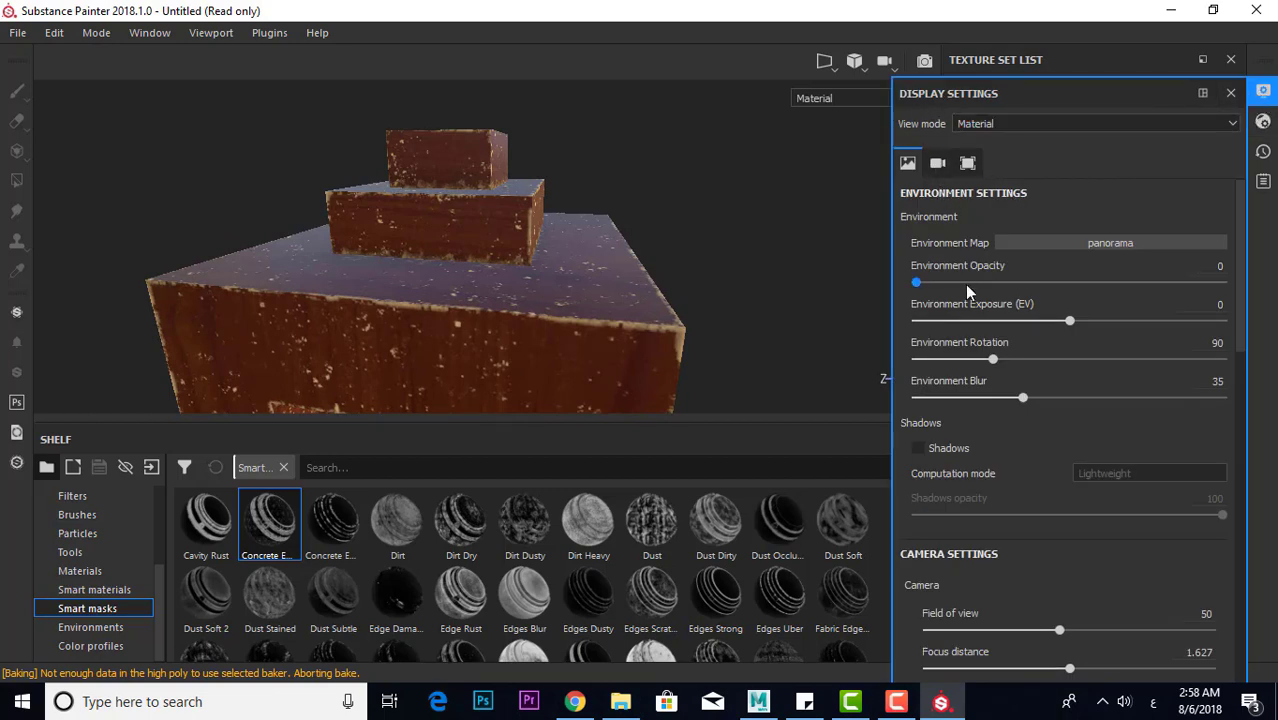
pyautogui.moveTo(990, 283)
pyautogui.mouseDown()
pyautogui.moveTo(1221, 285)
pyautogui.moveTo(1030, 292)
pyautogui.mouseUp()
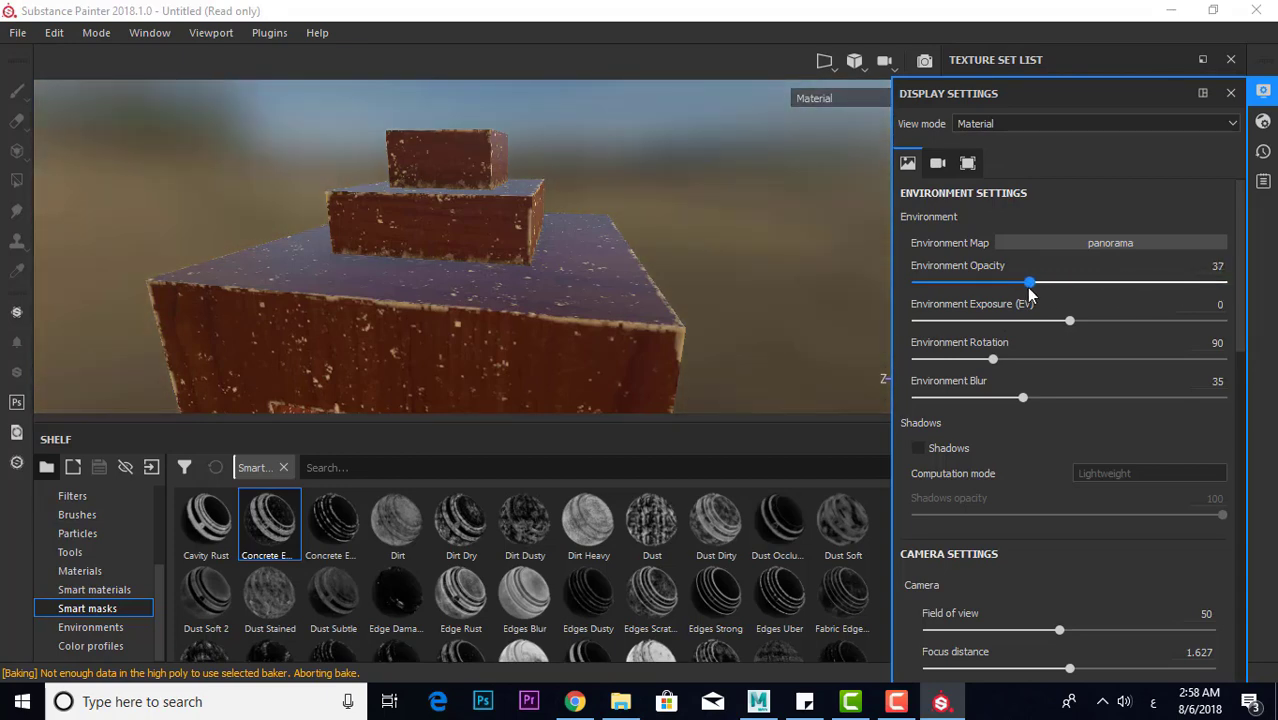
pyautogui.moveTo(1022, 397)
pyautogui.mouseDown()
pyautogui.moveTo(912, 397)
pyautogui.moveTo(1155, 400)
pyautogui.moveTo(1035, 405)
pyautogui.mouseUp()
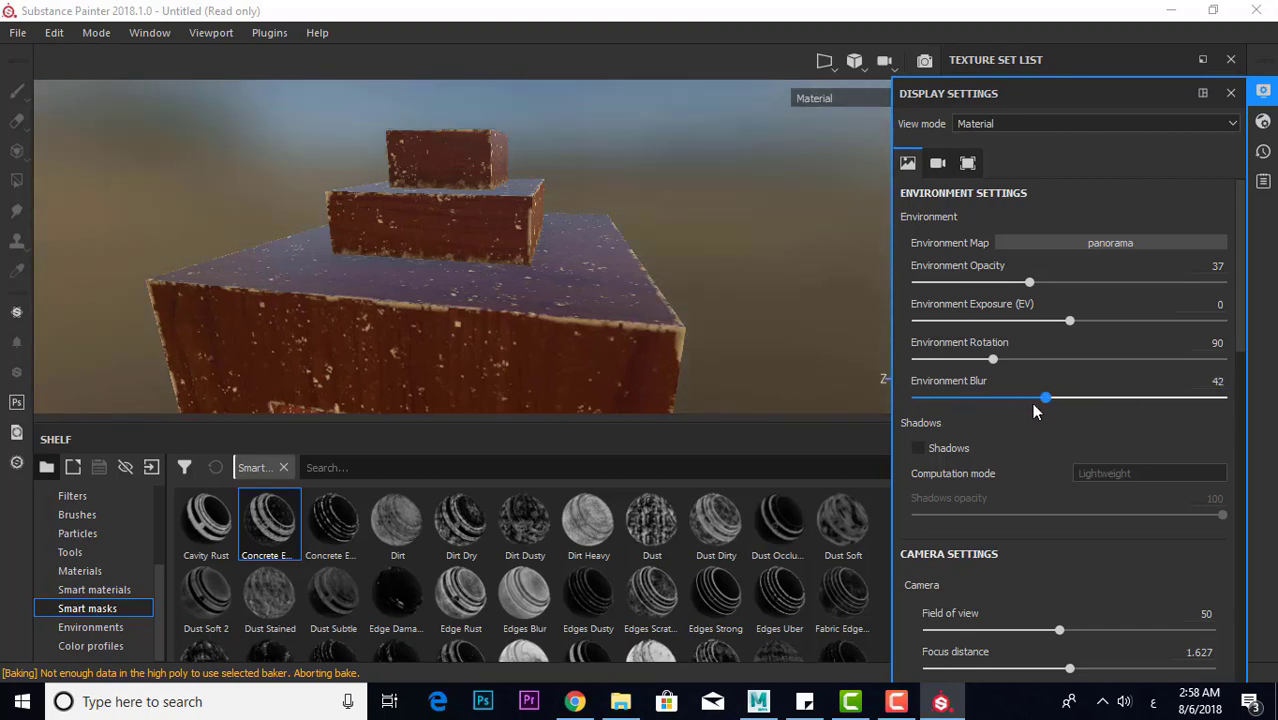
pyautogui.moveTo(990, 360)
pyautogui.mouseDown()
pyautogui.moveTo(1090, 358)
pyautogui.moveTo(923, 351)
pyautogui.mouseUp()
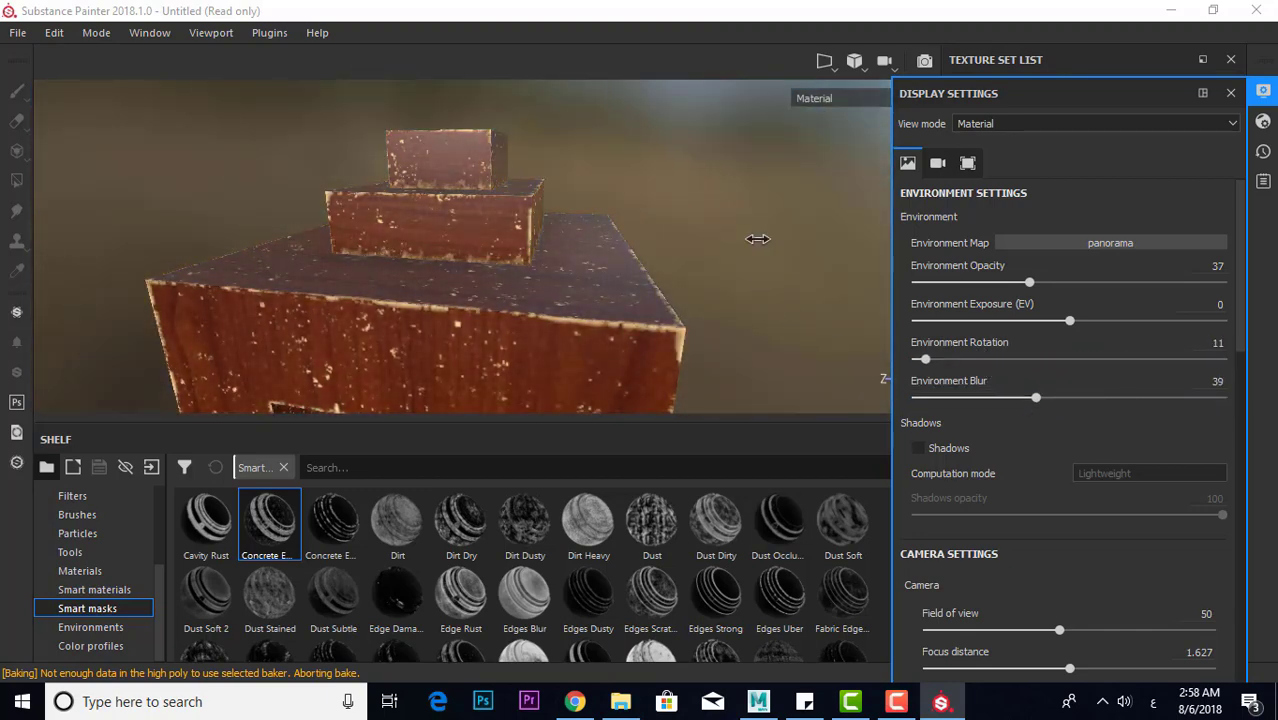
pyautogui.moveTo(757, 238)
pyautogui.keyDown('shift'); pyautogui.mouseDown(button='right')
pyautogui.moveTo(596, 246)
pyautogui.moveTo(700, 250)
pyautogui.mouseUp(button='right'); pyautogui.keyUp('shift')
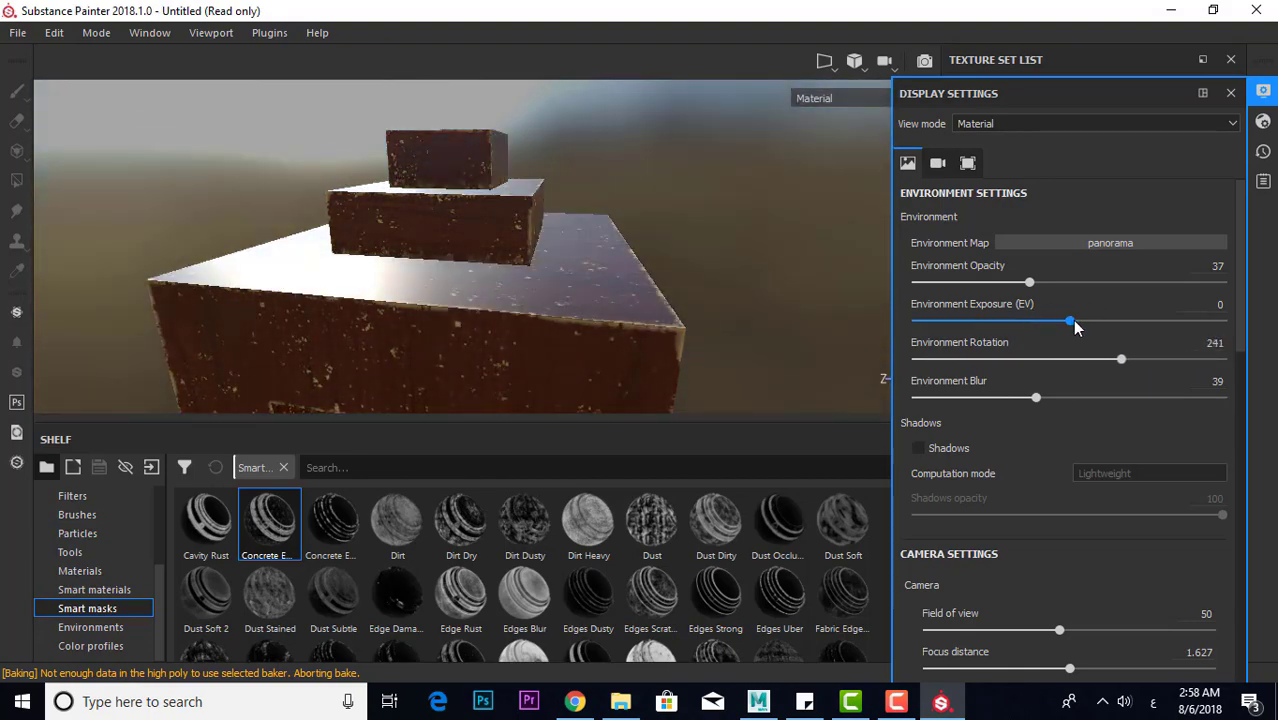
# Try different environment exposure values, settling around 0.28
pyautogui.moveTo(1076, 327)
pyautogui.mouseDown()
pyautogui.moveTo(1127, 322)
pyautogui.moveTo(1047, 322)
pyautogui.moveTo(1097, 325)
pyautogui.mouseUp()
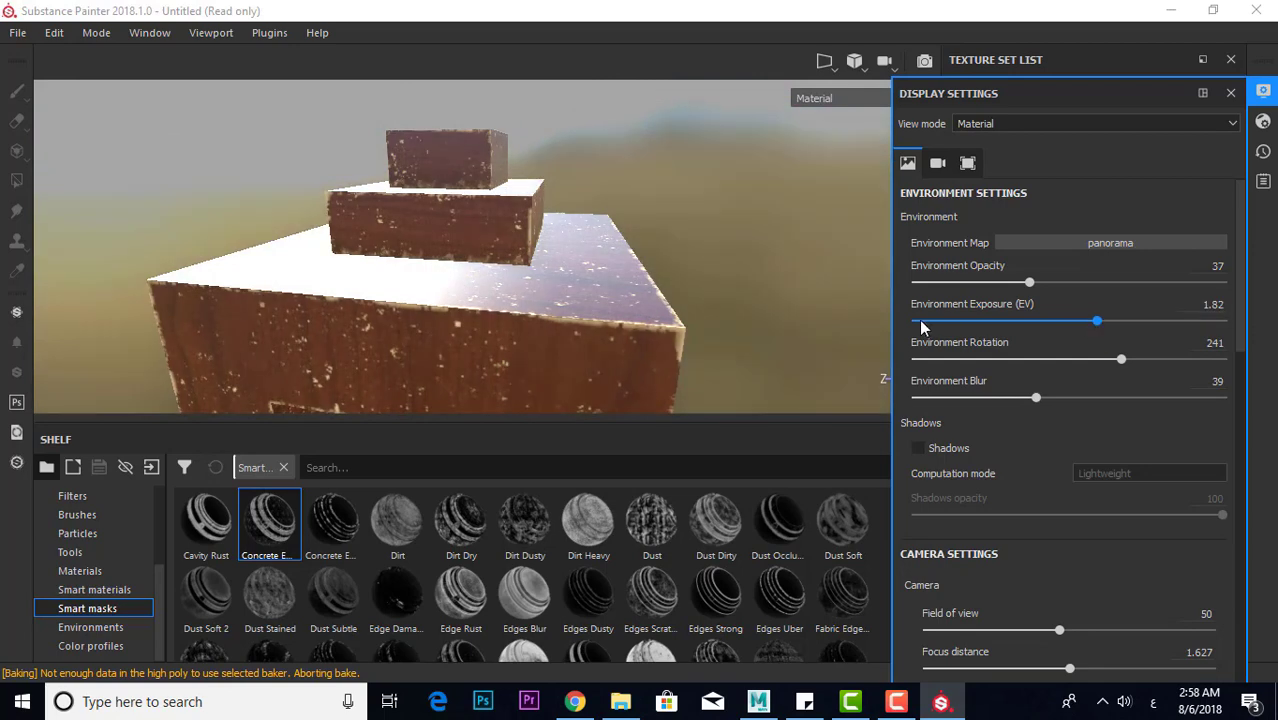
pyautogui.moveTo(768, 300)
pyautogui.keyDown('alt'); pyautogui.mouseDown()
pyautogui.moveTo(685, 328)
pyautogui.moveTo(708, 334)
pyautogui.mouseUp(); pyautogui.keyUp('alt')
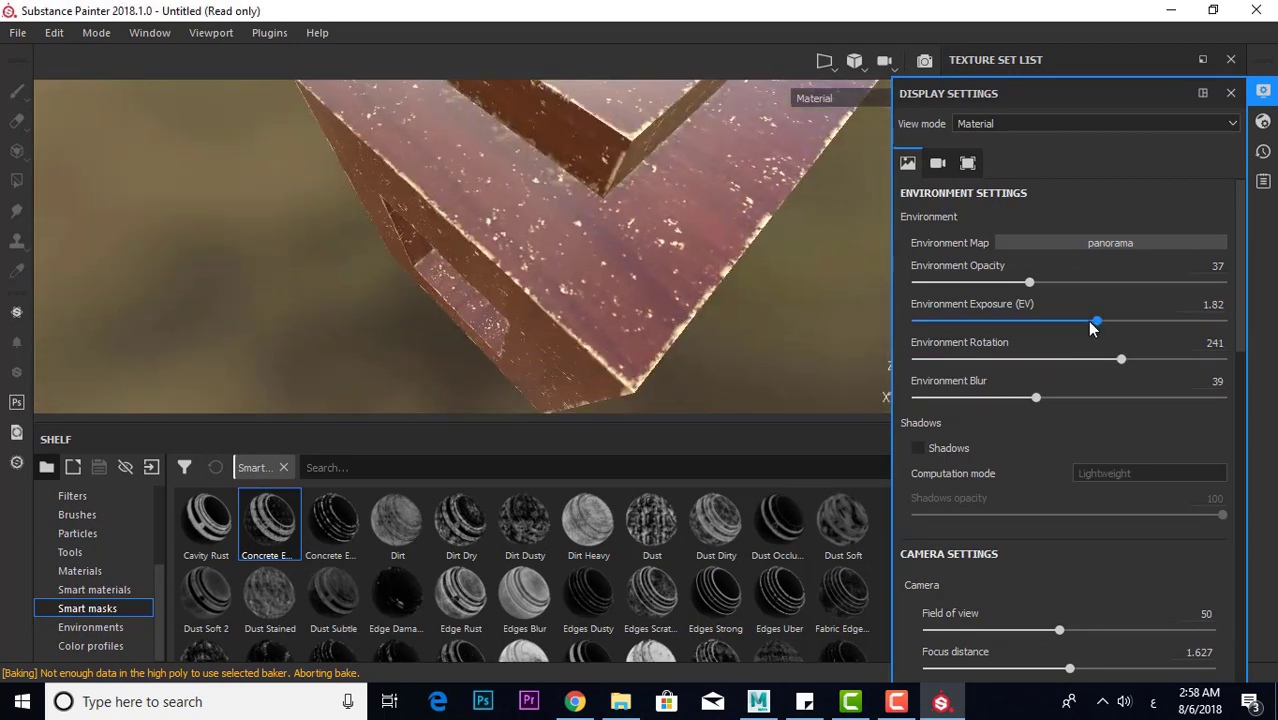
pyautogui.moveTo(1092, 328)
pyautogui.mouseDown()
pyautogui.moveTo(1055, 322)
pyautogui.moveTo(1078, 320)
pyautogui.mouseUp()
pyautogui.moveTo(812, 271)
pyautogui.keyDown('alt'); pyautogui.mouseDown()
pyautogui.moveTo(656, 165)
pyautogui.moveTo(733, 251)
pyautogui.mouseUp(); pyautogui.keyUp('alt')
pyautogui.moveTo(1032, 324); pyautogui.dragTo(1089, 321)
pyautogui.keyDown('alt'); pyautogui.moveTo(739, 265); pyautogui.dragTo(760, 300); pyautogui.keyUp('alt')
pyautogui.moveTo(1078, 322); pyautogui.dragTo(1074, 322)
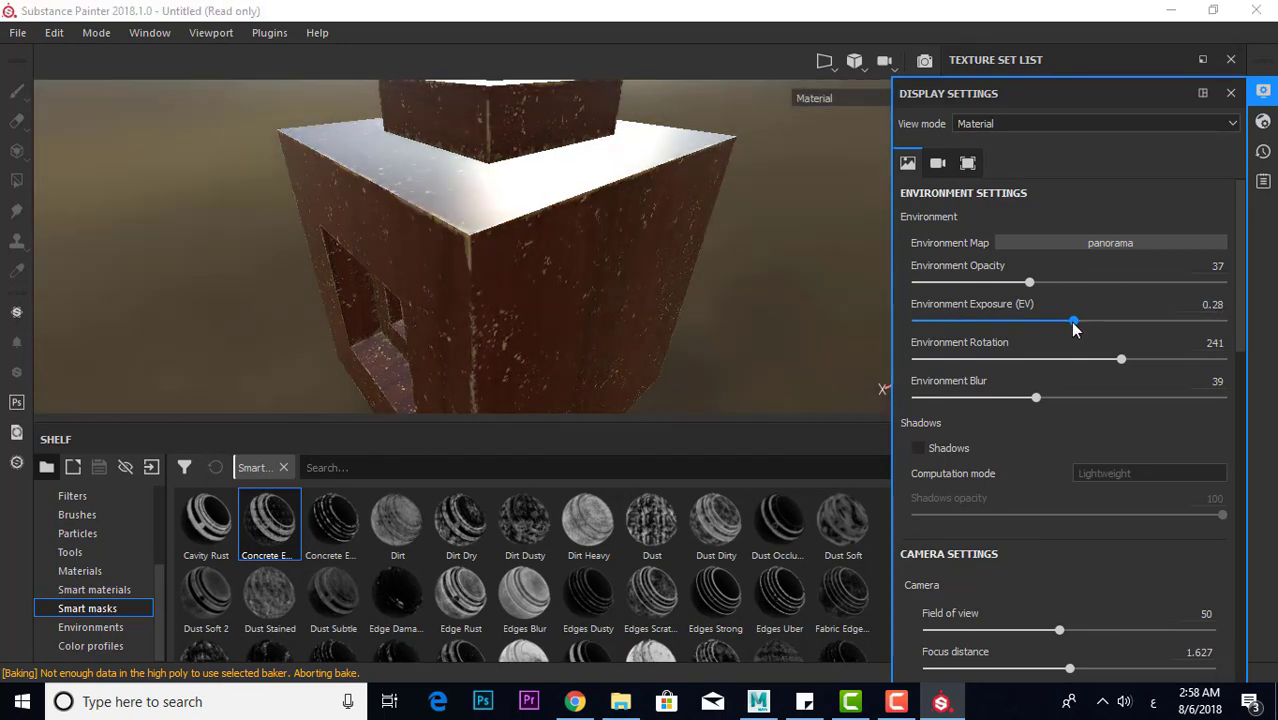
pyautogui.click(933, 162)
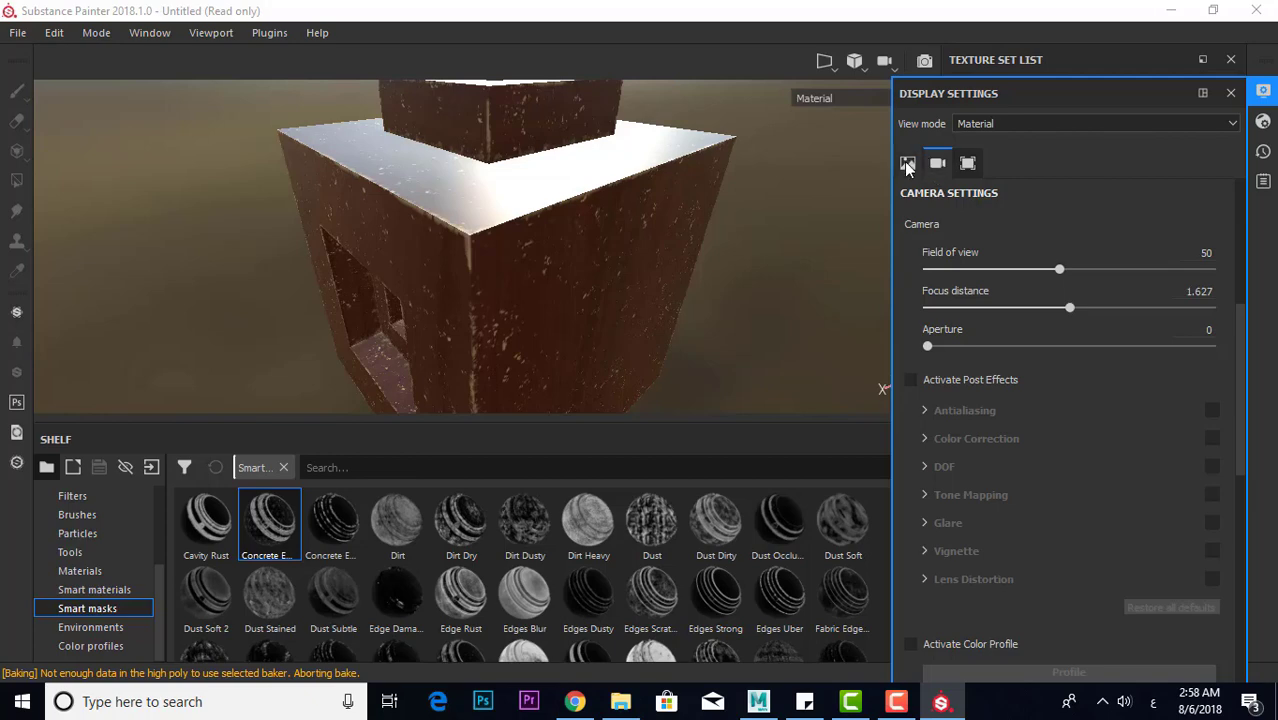
pyautogui.click(907, 162)
pyautogui.moveTo(809, 252)
pyautogui.keyDown('alt'); pyautogui.mouseDown()
pyautogui.moveTo(678, 296)
pyautogui.moveTo(593, 343)
pyautogui.mouseUp(); pyautogui.keyUp('alt')
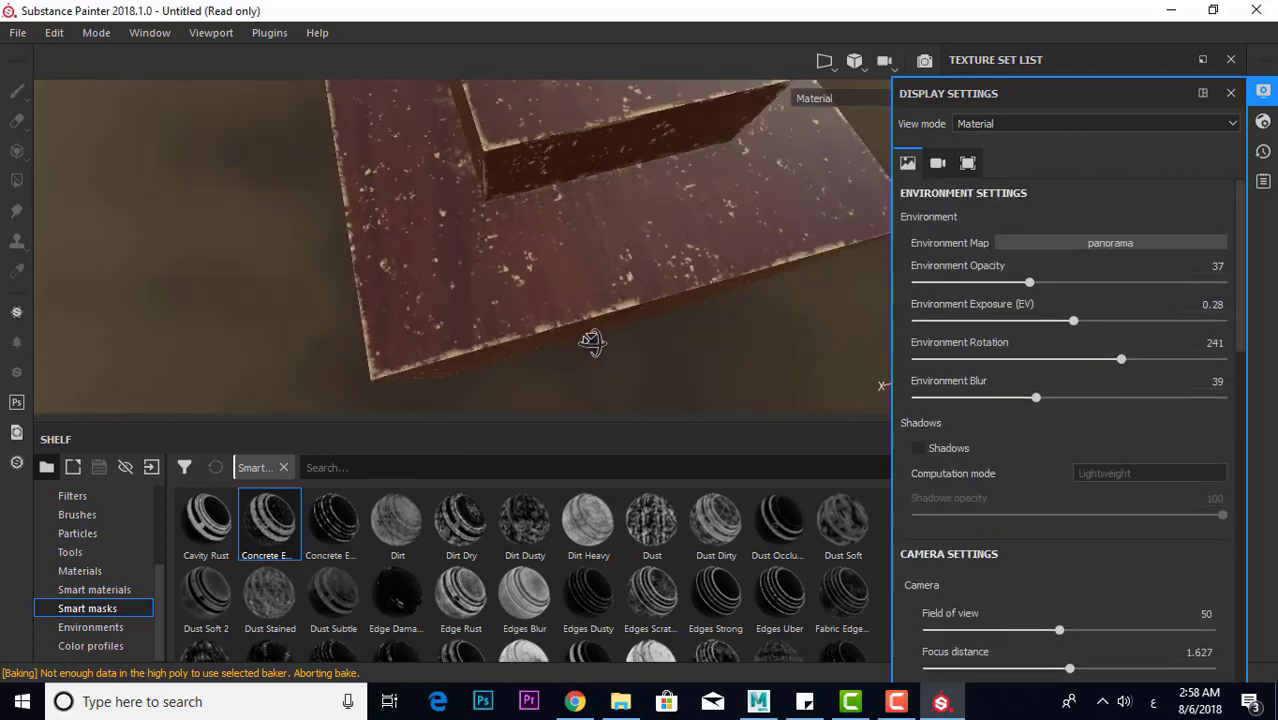
pyautogui.moveTo(727, 262)
pyautogui.keyDown('alt'); pyautogui.mouseDown()
pyautogui.moveTo(629, 276)
pyautogui.moveTo(589, 326)
pyautogui.moveTo(561, 249)
pyautogui.moveTo(542, 266)
pyautogui.moveTo(571, 297)
pyautogui.moveTo(560, 264)
pyautogui.moveTo(442, 288)
pyautogui.moveTo(608, 302)
pyautogui.moveTo(641, 291)
pyautogui.mouseUp(); pyautogui.keyUp('alt')
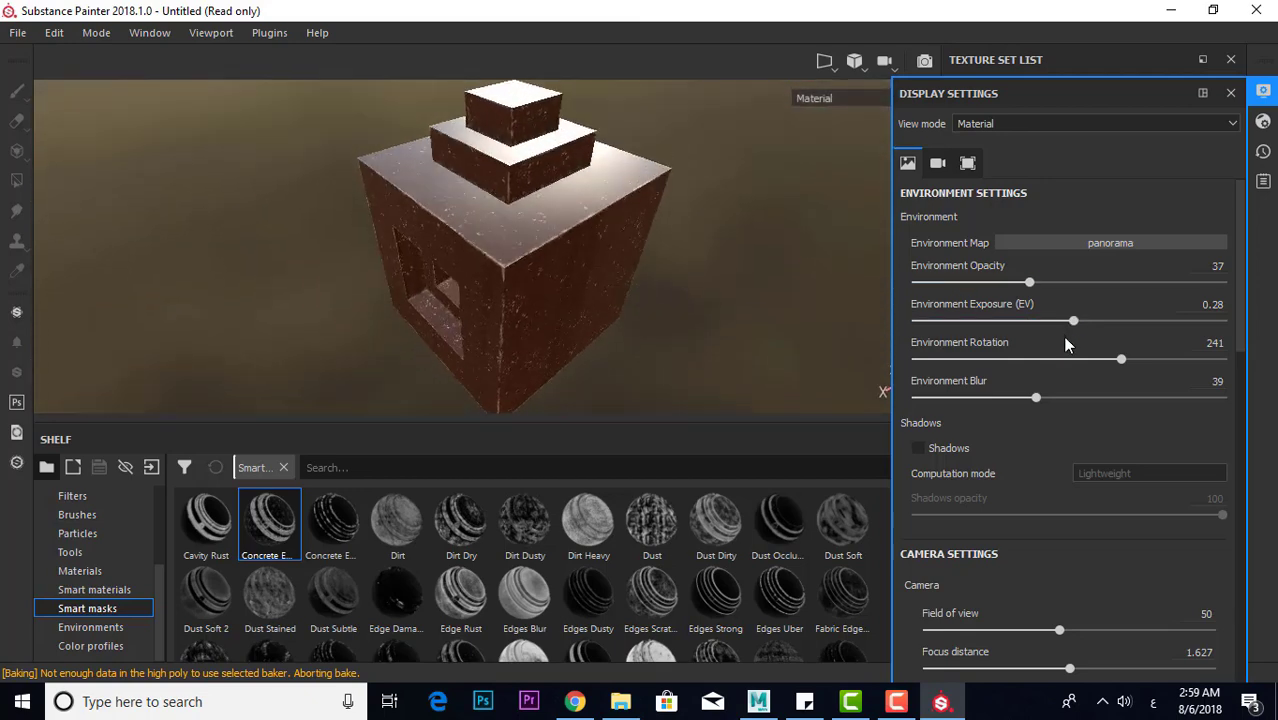
# Set environment exposure to 1.02 and rotation to 148, then return to the layer stack
pyautogui.moveTo(1073, 320)
pyautogui.mouseDown()
pyautogui.moveTo(1001, 319)
pyautogui.moveTo(1070, 320)
pyautogui.moveTo(1047, 320)
pyautogui.moveTo(1023, 282)
pyautogui.moveTo(1007, 282)
pyautogui.mouseUp()
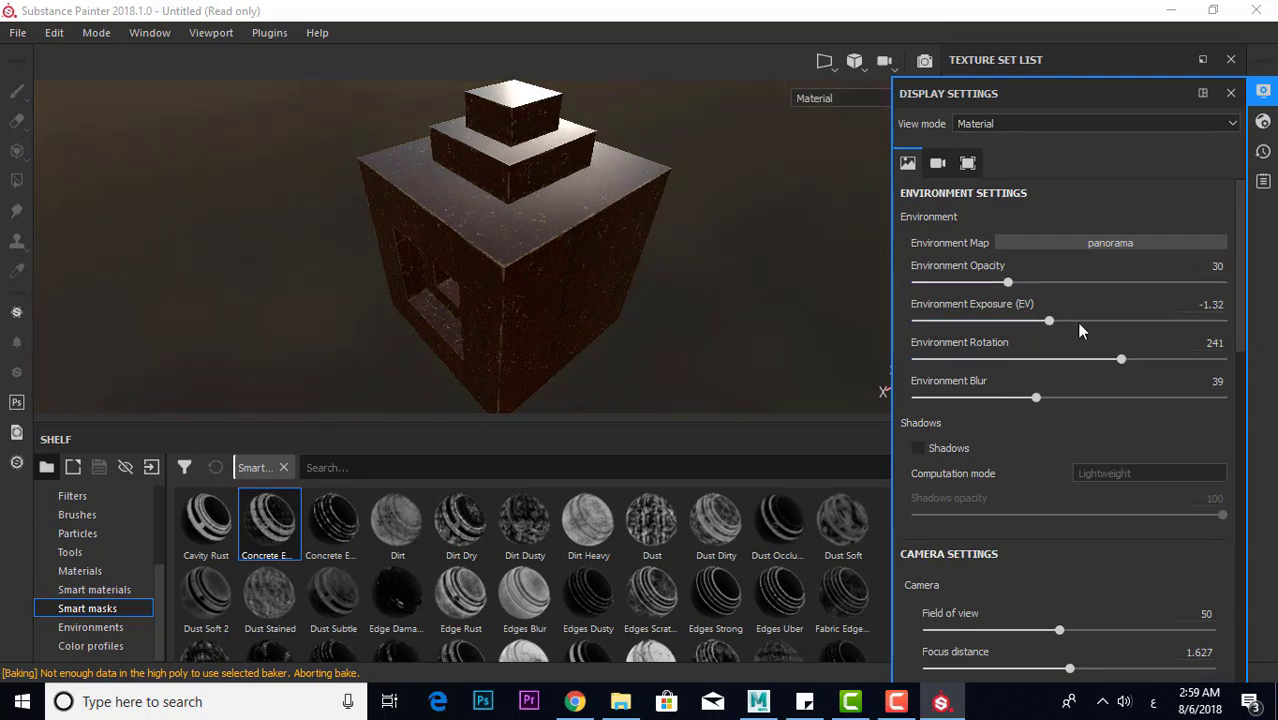
pyautogui.moveTo(1084, 322); pyautogui.dragTo(1084, 320)
pyautogui.moveTo(1120, 359); pyautogui.dragTo(1043, 359)
pyautogui.keyDown('alt'); pyautogui.moveTo(727, 363); pyautogui.dragTo(731, 297); pyautogui.keyUp('alt')
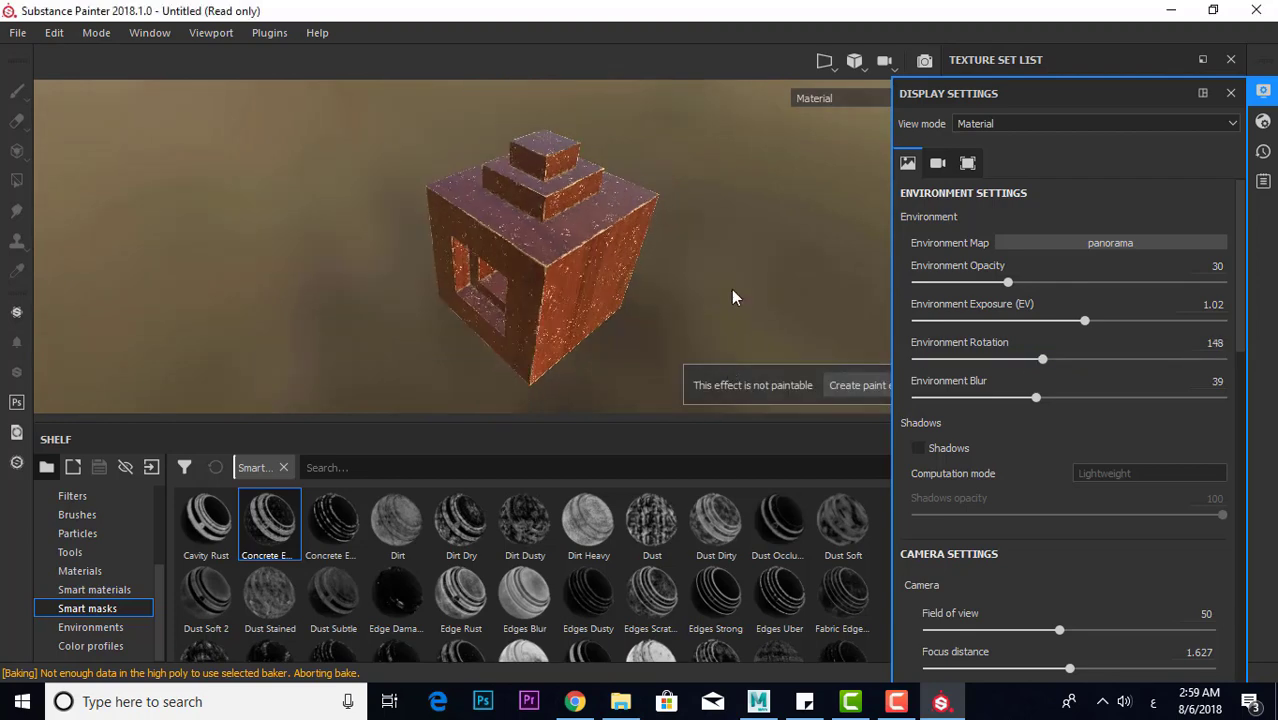
pyautogui.click(1231, 93)
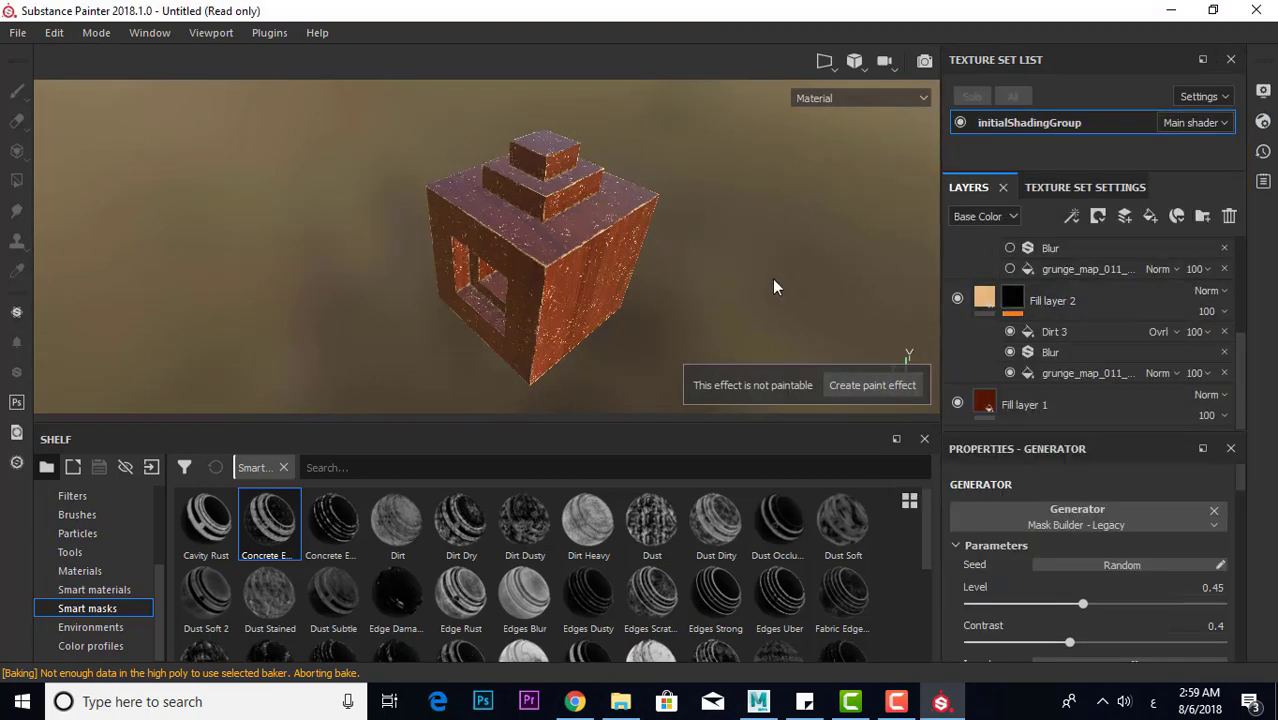
# Delete all existing layers and add a new fill layer
pyautogui.keyDown('alt'); pyautogui.moveTo(772, 287); pyautogui.dragTo(693, 251); pyautogui.keyUp('alt')
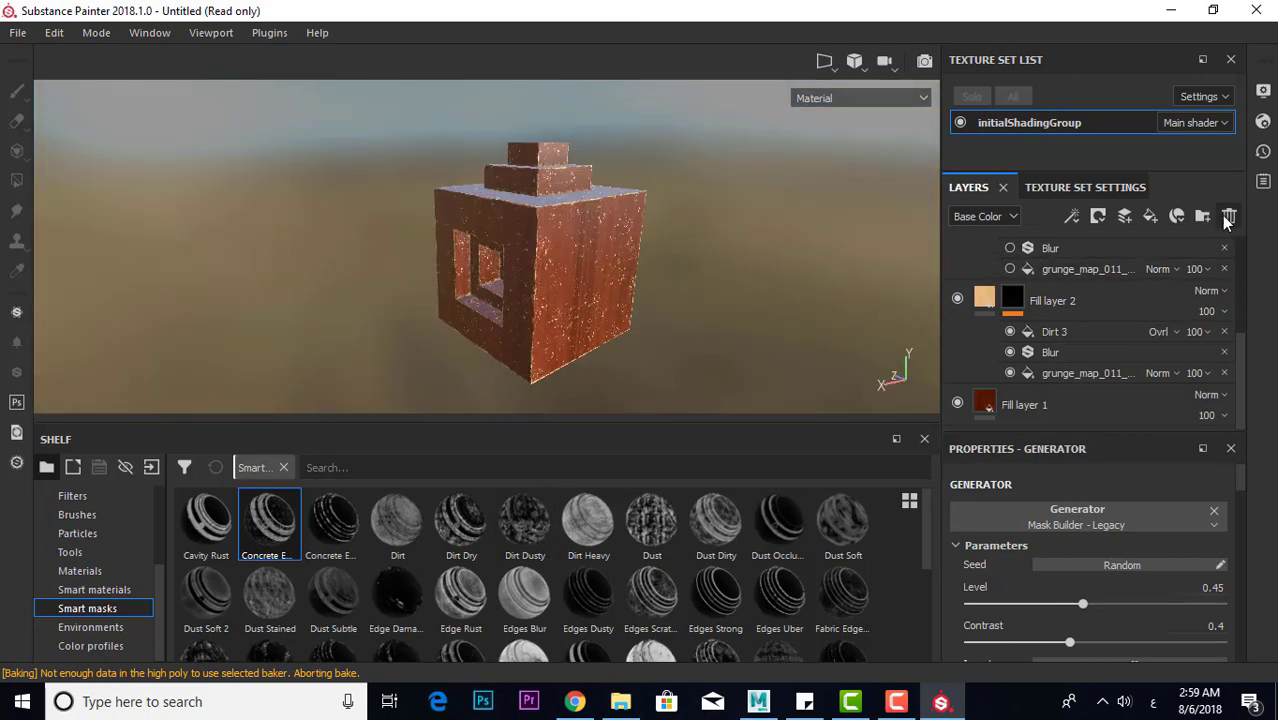
pyautogui.scroll(5, 1170, 270)
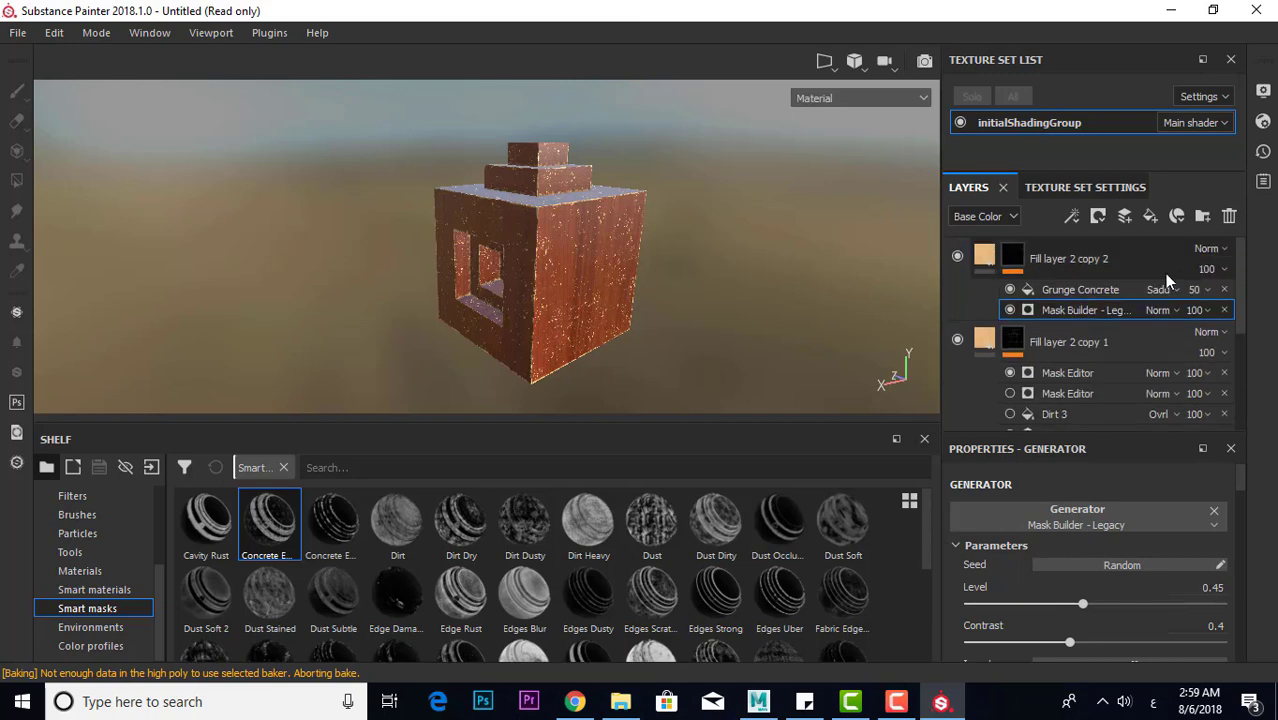
pyautogui.click(1170, 268)
pyautogui.press('Delete')
pyautogui.press('Delete')
pyautogui.press('Delete')
pyautogui.press('Delete')
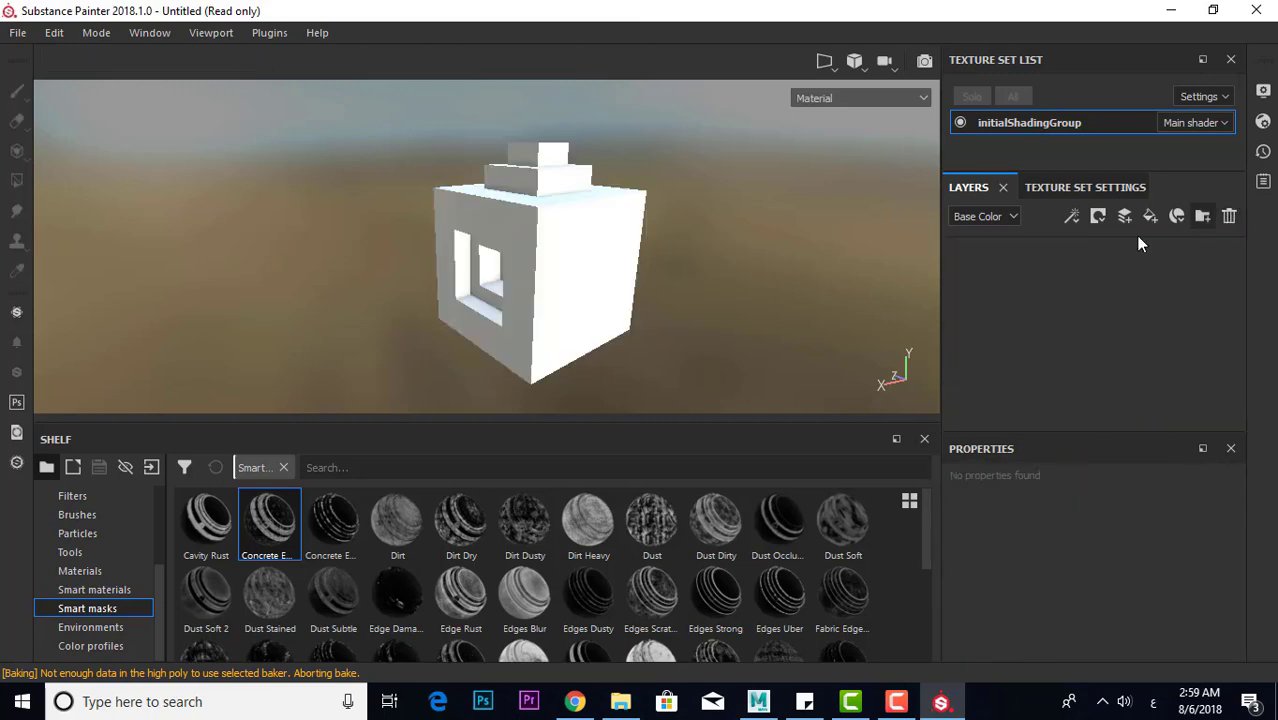
pyautogui.click(1150, 216)
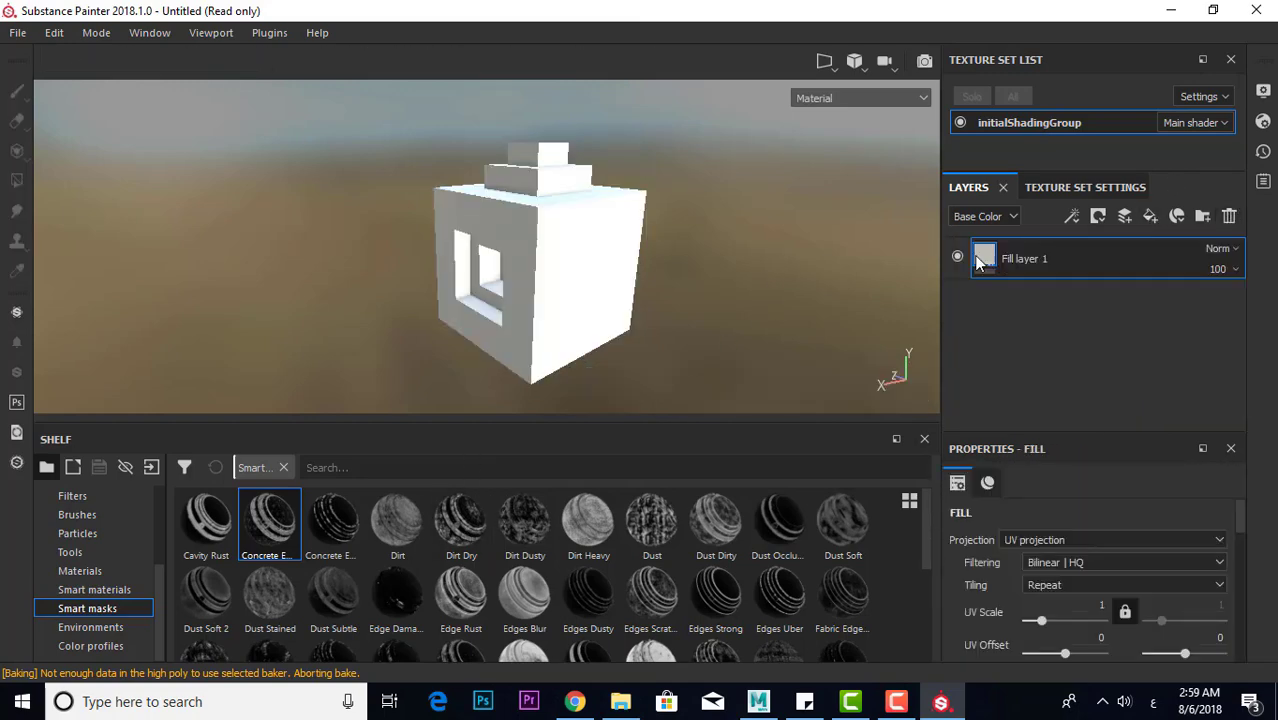
# Apply the light wood texture as the fill layer's base colour and inspect the cube
pyautogui.click(1014, 516)
pyautogui.click(1030, 318)
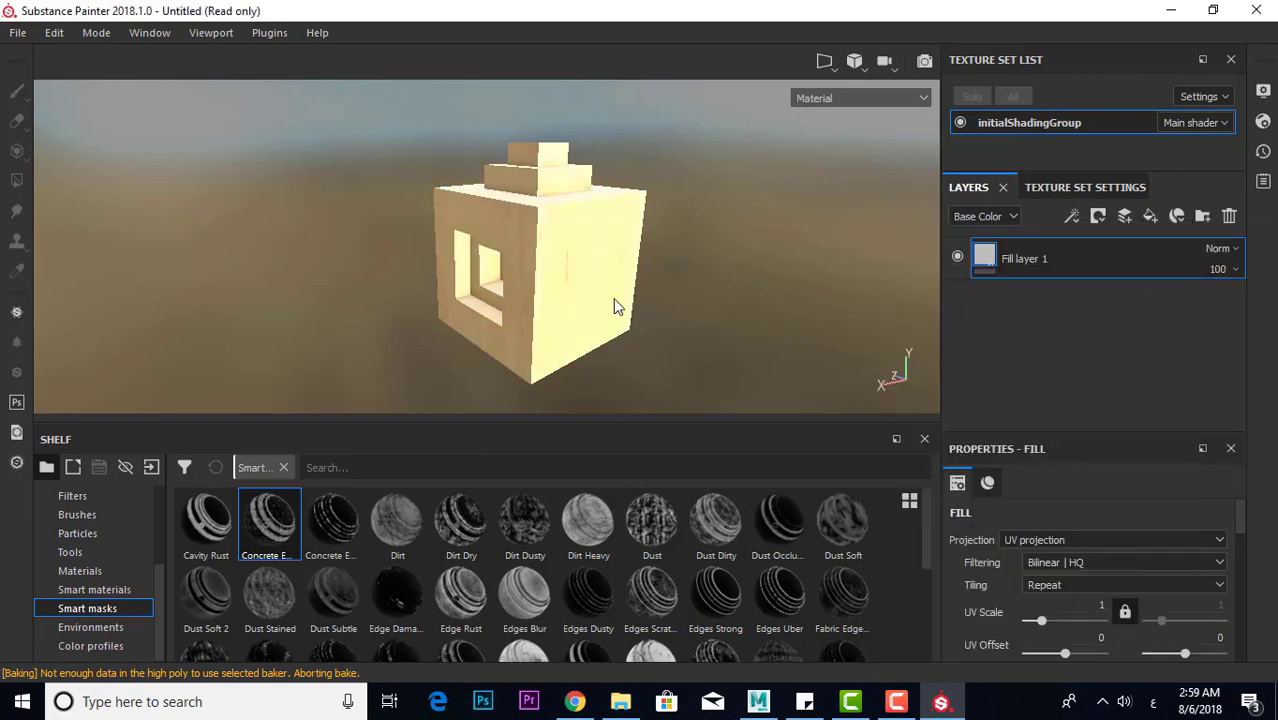
pyautogui.moveTo(613, 298)
pyautogui.keyDown('alt'); pyautogui.mouseDown()
pyautogui.moveTo(596, 217)
pyautogui.moveTo(590, 245)
pyautogui.moveTo(669, 287)
pyautogui.moveTo(657, 252)
pyautogui.moveTo(622, 288)
pyautogui.moveTo(660, 270)
pyautogui.mouseUp(); pyautogui.keyUp('alt')
pyautogui.scroll(5, 600, 258)
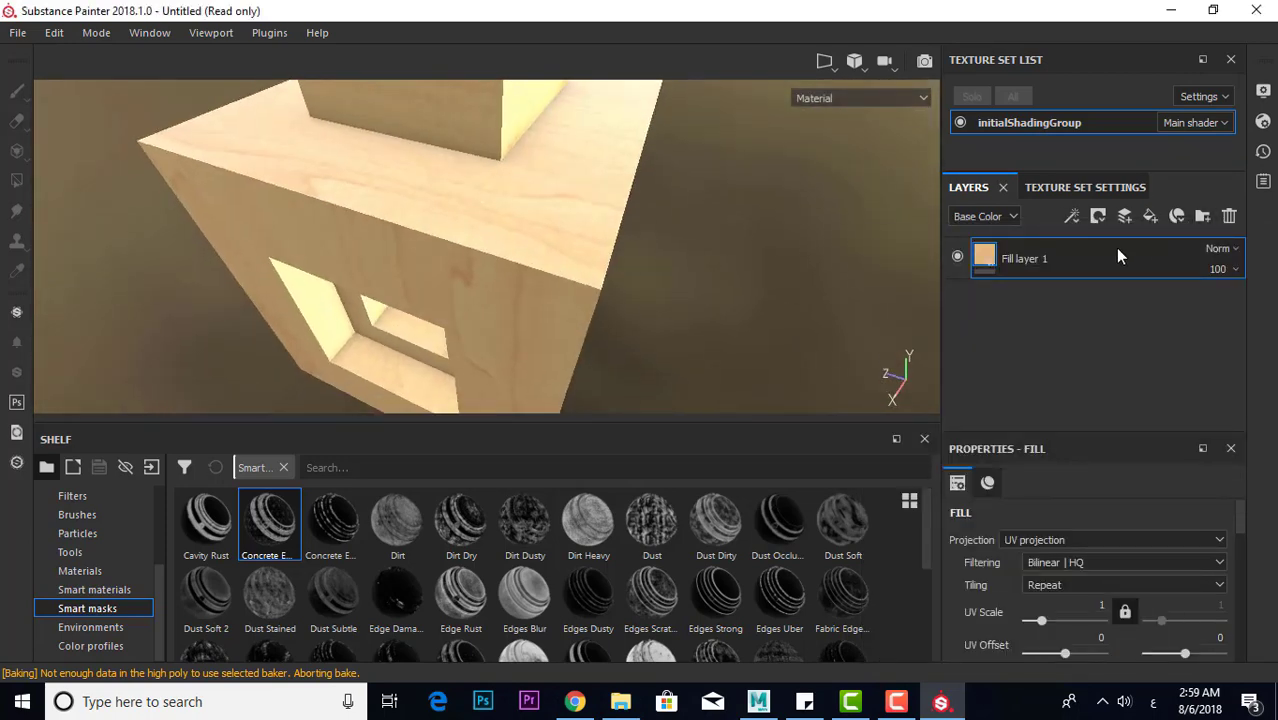
pyautogui.scroll(-3, 1046, 581)
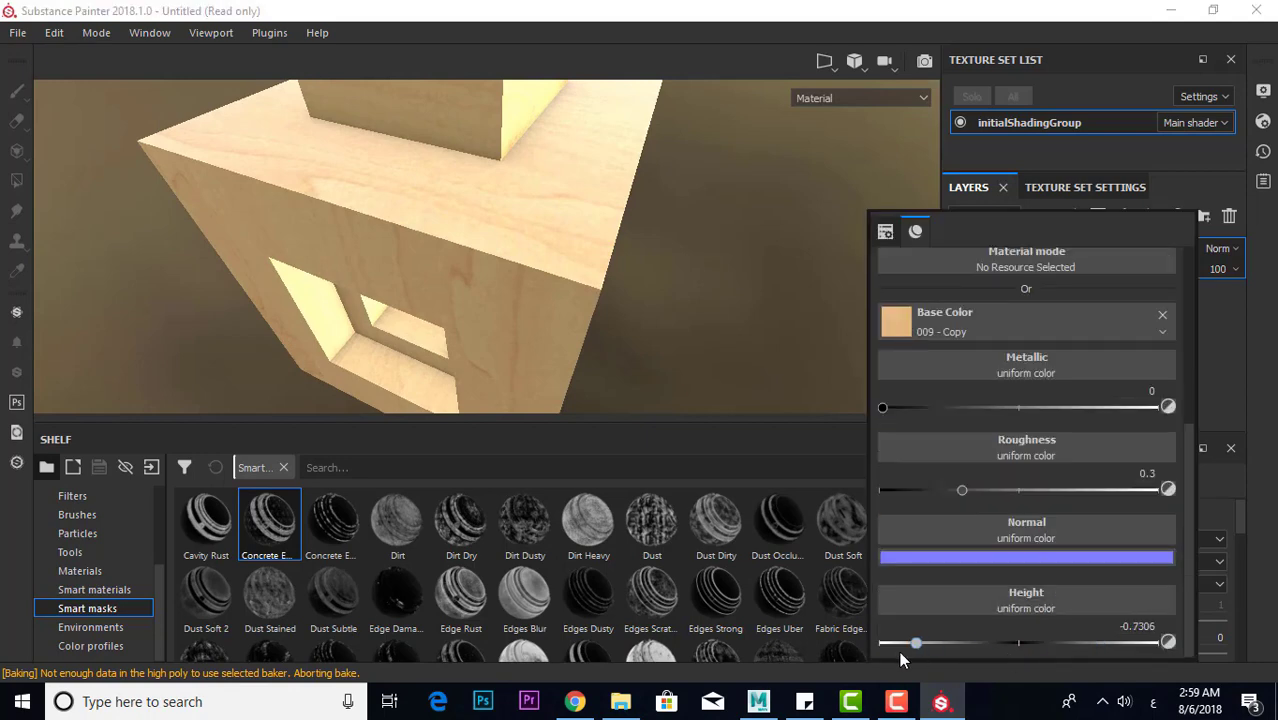
pyautogui.moveTo(700, 380)
pyautogui.keyDown('alt'); pyautogui.mouseDown()
pyautogui.moveTo(593, 300)
pyautogui.moveTo(656, 229)
pyautogui.moveTo(361, 209)
pyautogui.moveTo(613, 234)
pyautogui.moveTo(587, 271)
pyautogui.moveTo(650, 265)
pyautogui.mouseUp(); pyautogui.keyUp('alt')
# Set the environment lighting exposure to -0.15
pyautogui.click(1190, 257)
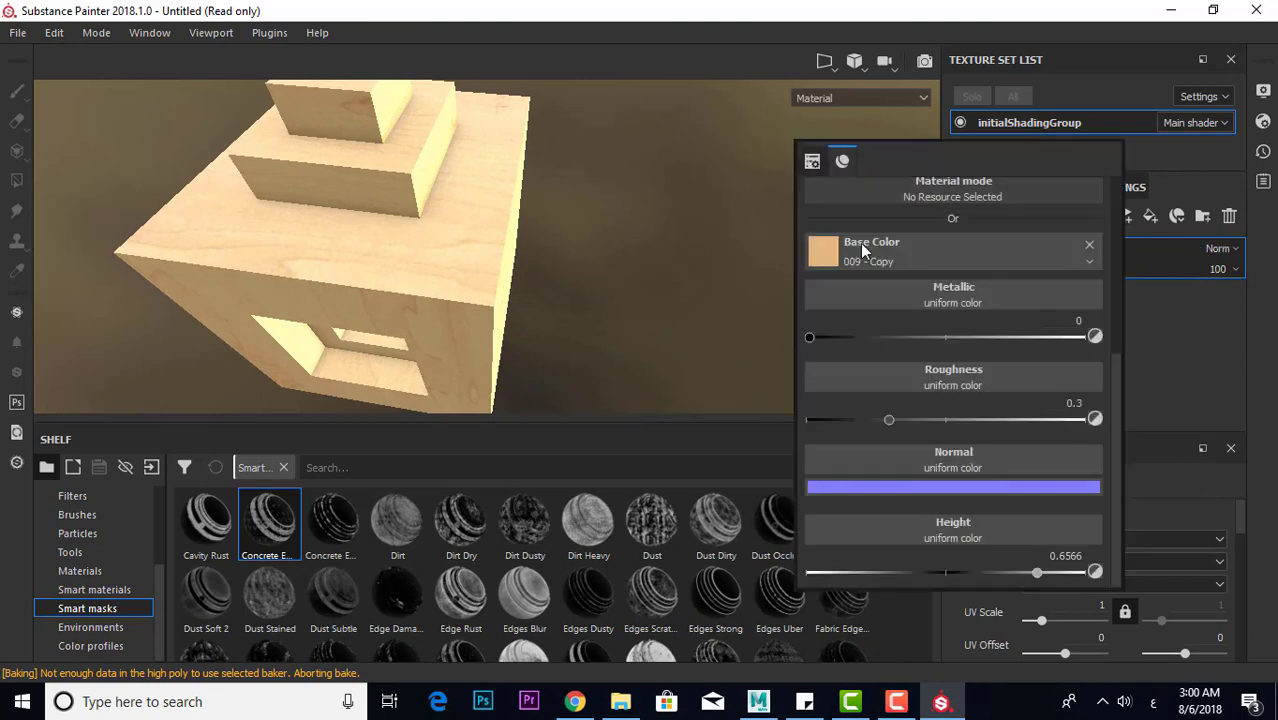
pyautogui.scroll(5, 865, 300)
pyautogui.moveTo(790, 337)
pyautogui.keyDown('alt'); pyautogui.mouseDown()
pyautogui.moveTo(554, 295)
pyautogui.moveTo(400, 285)
pyautogui.moveTo(685, 194)
pyautogui.moveTo(519, 217)
pyautogui.moveTo(374, 271)
pyautogui.moveTo(520, 230)
pyautogui.mouseUp(); pyautogui.keyUp('alt')
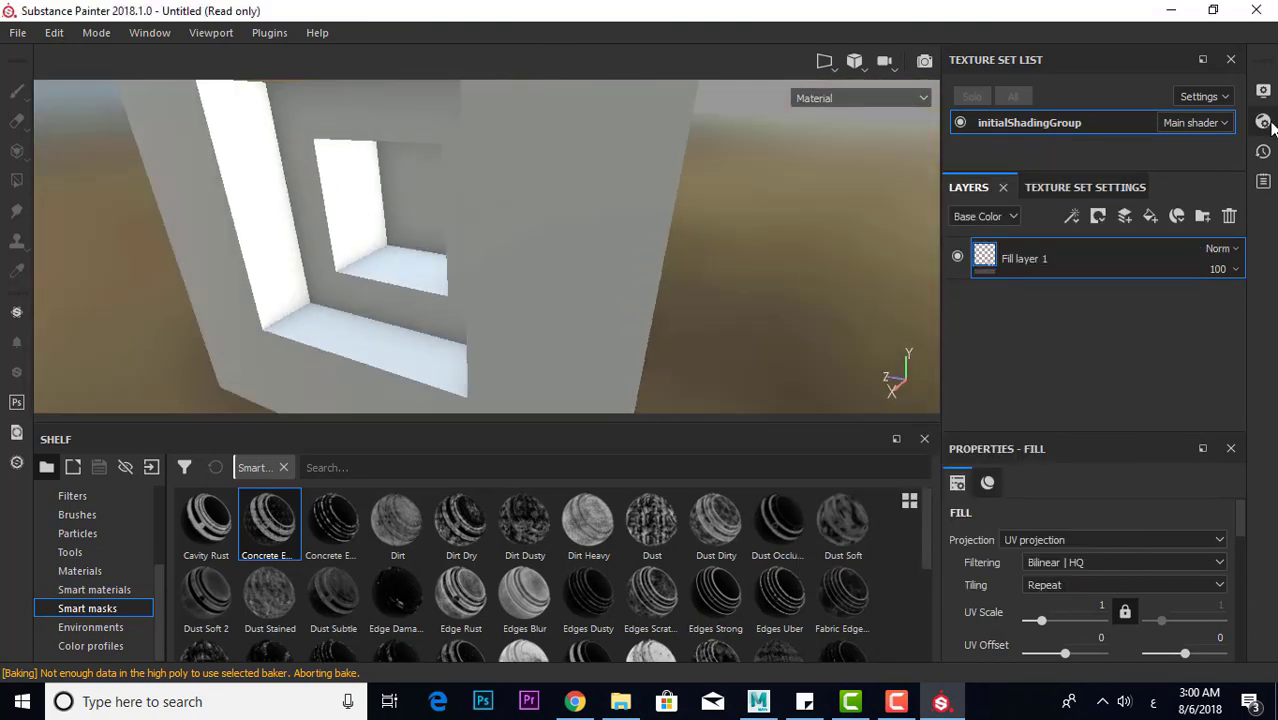
pyautogui.click(1263, 90)
pyautogui.moveTo(1068, 321)
pyautogui.mouseDown()
pyautogui.moveTo(1041, 321)
pyautogui.moveTo(1063, 321)
pyautogui.mouseUp()
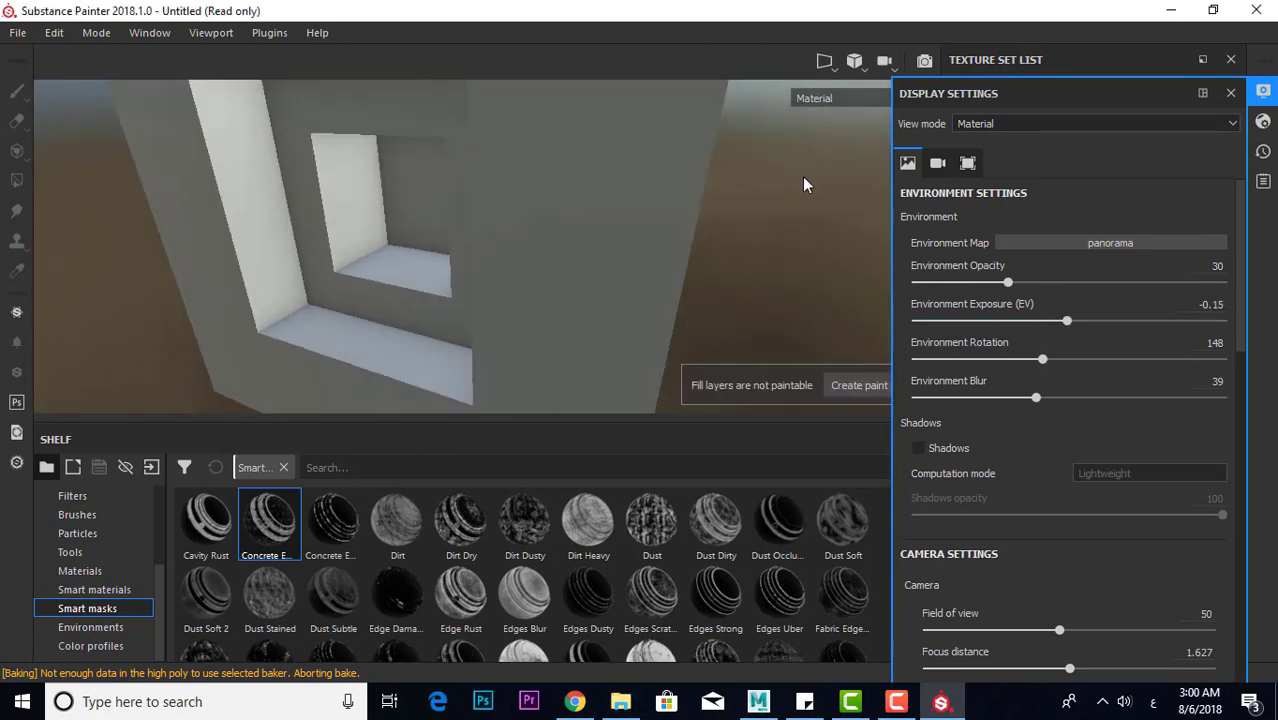
pyautogui.click(1231, 93)
# Enable the fill layer's colour channel and lower its height to around zero
pyautogui.scroll(-3, 908, 638)
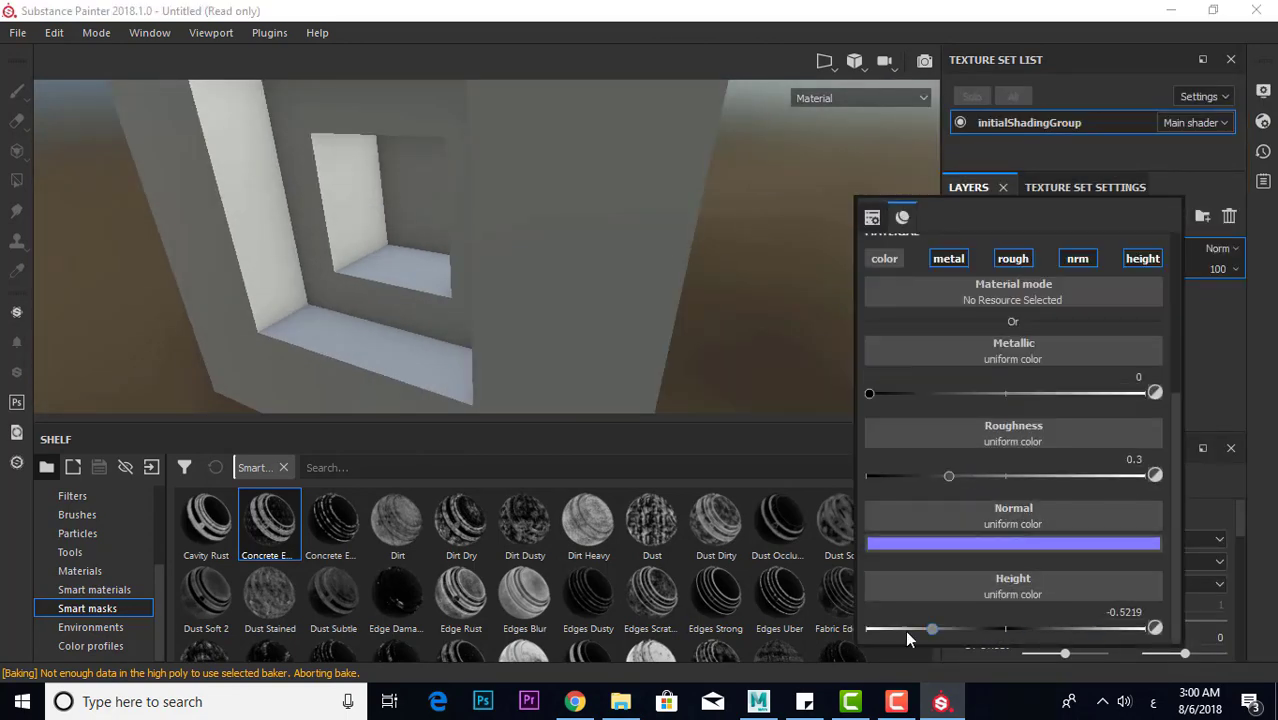
pyautogui.click(884, 258)
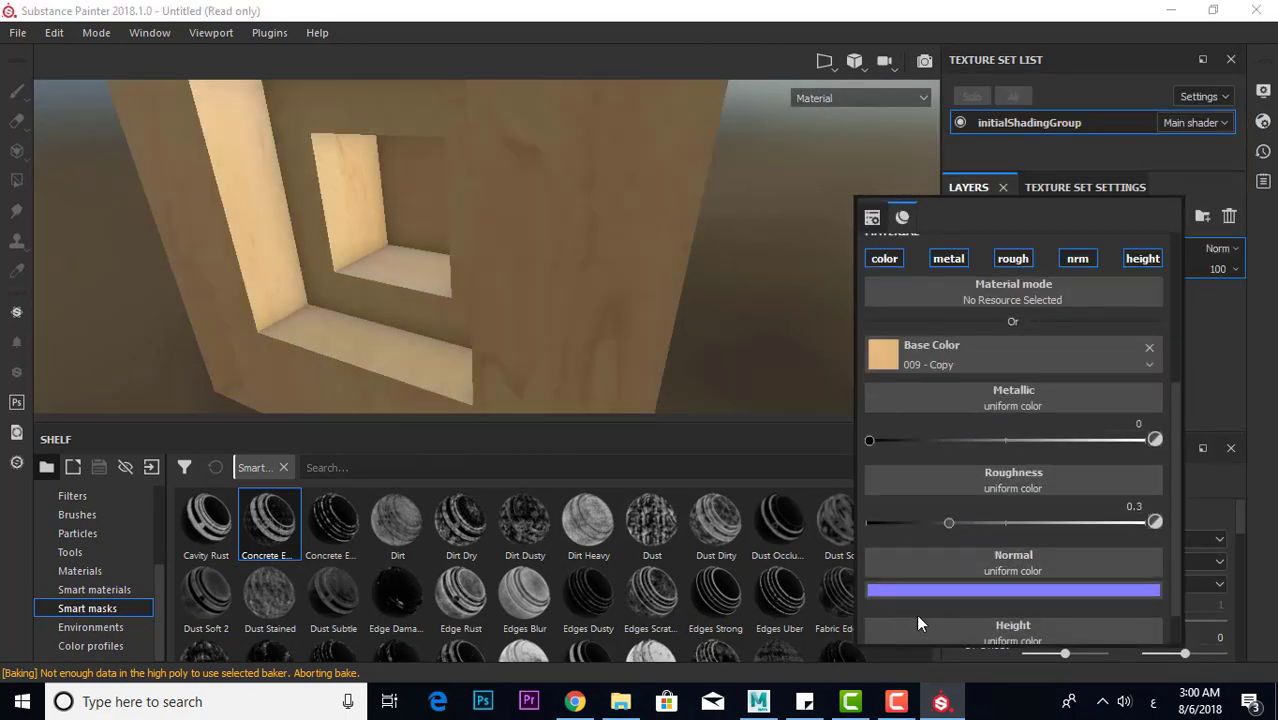
pyautogui.moveTo(949, 522); pyautogui.dragTo(1004, 522)
pyautogui.scroll(-1, 999, 540)
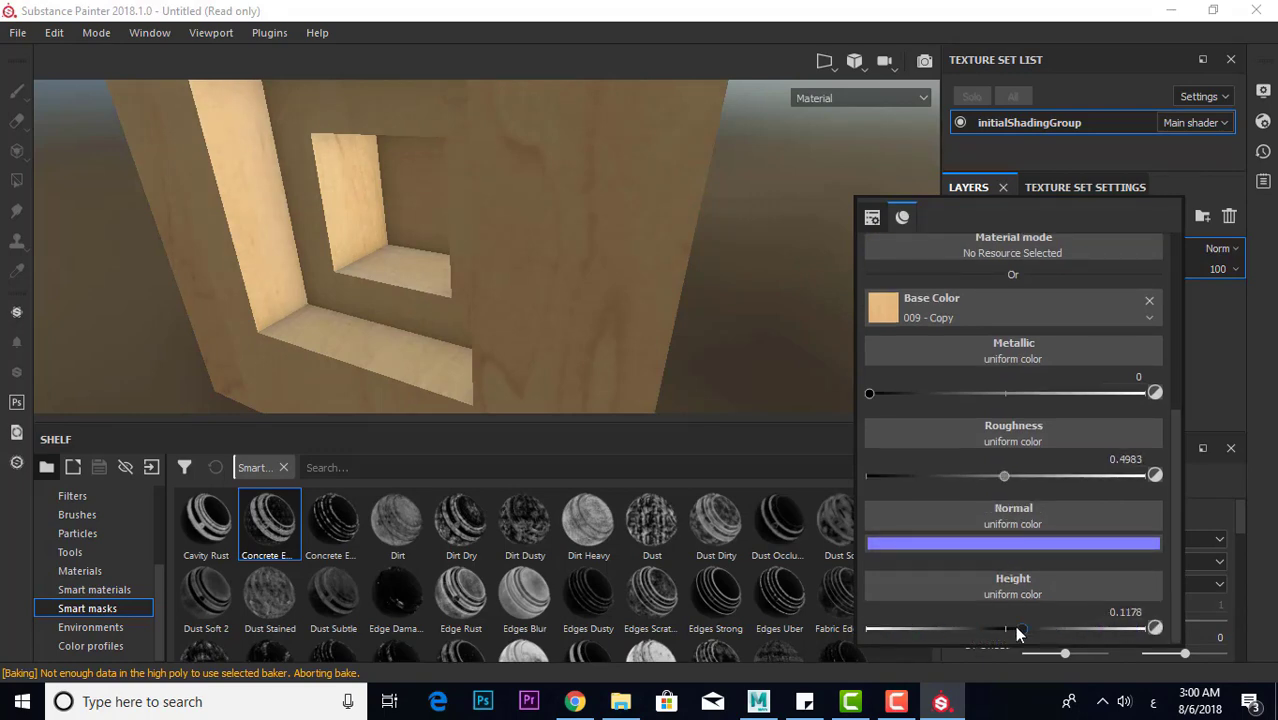
pyautogui.moveTo(1018, 634); pyautogui.dragTo(1003, 630)
pyautogui.click(883, 307)
# Swap the base colour to the darker 023 wood, trying and undoing a Bevel Capsule normal
pyautogui.click(913, 385)
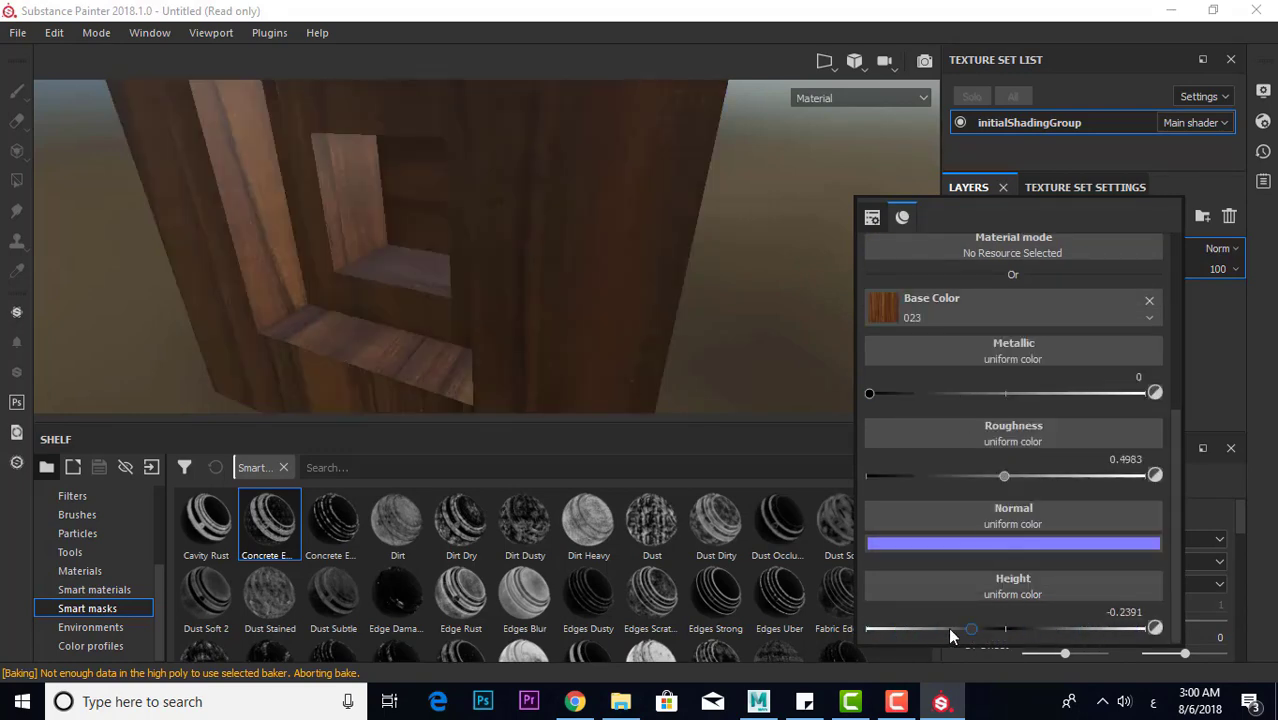
pyautogui.click(1054, 545)
pyautogui.click(1087, 485)
pyautogui.hotkey('ctrl', 'z')
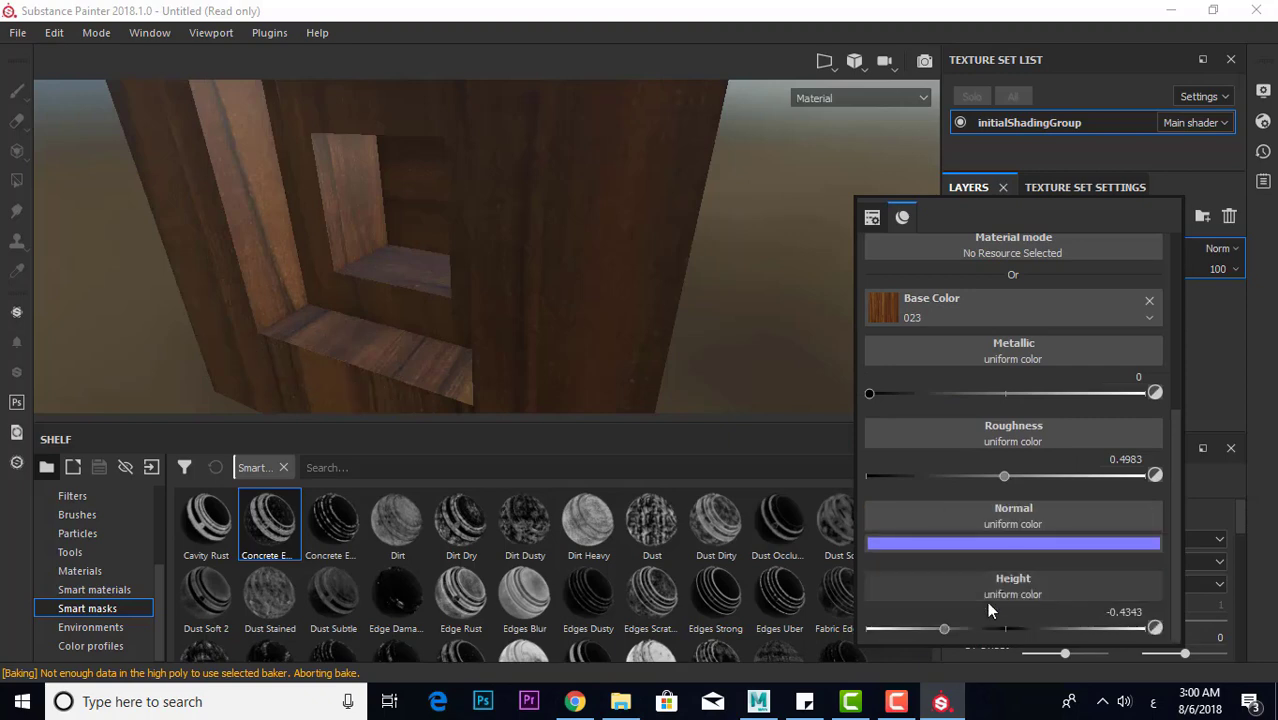
# Try Crystal 2 as base colour, revert to 023 wood, and set height near zero (-0.6633)
pyautogui.moveTo(946, 629); pyautogui.dragTo(1050, 632)
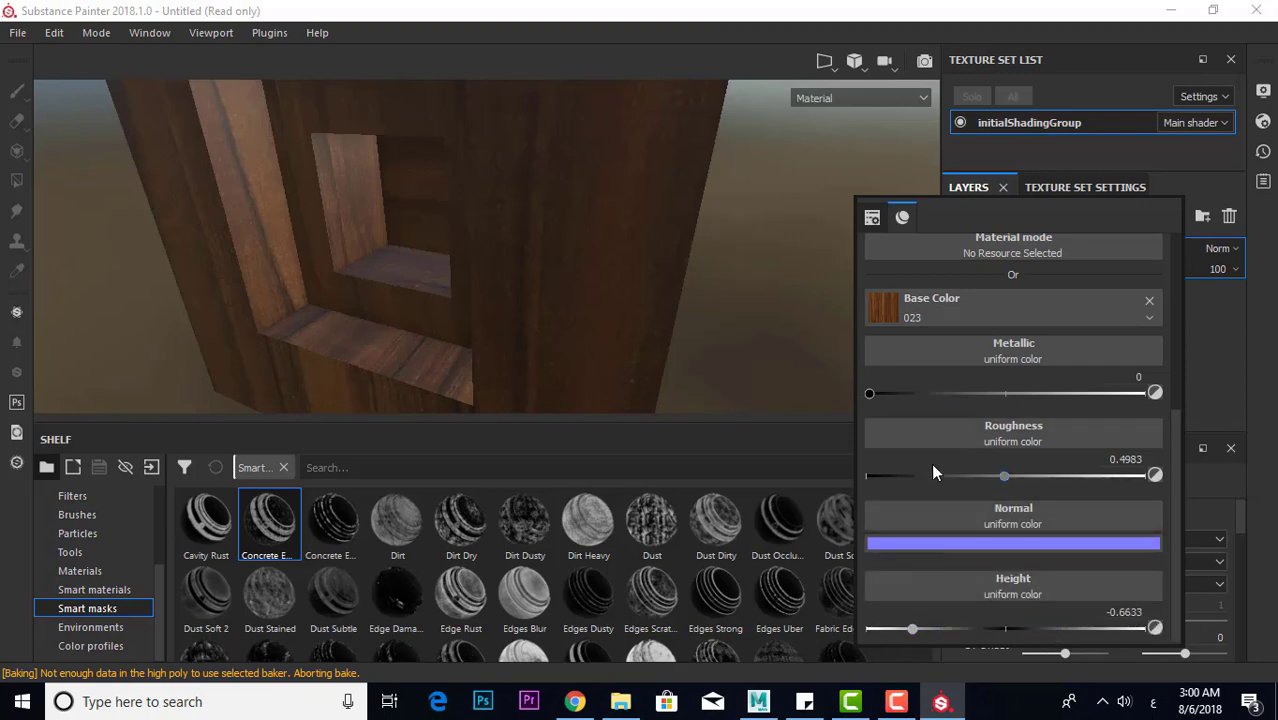
pyautogui.click(1028, 312)
pyautogui.click(1100, 475)
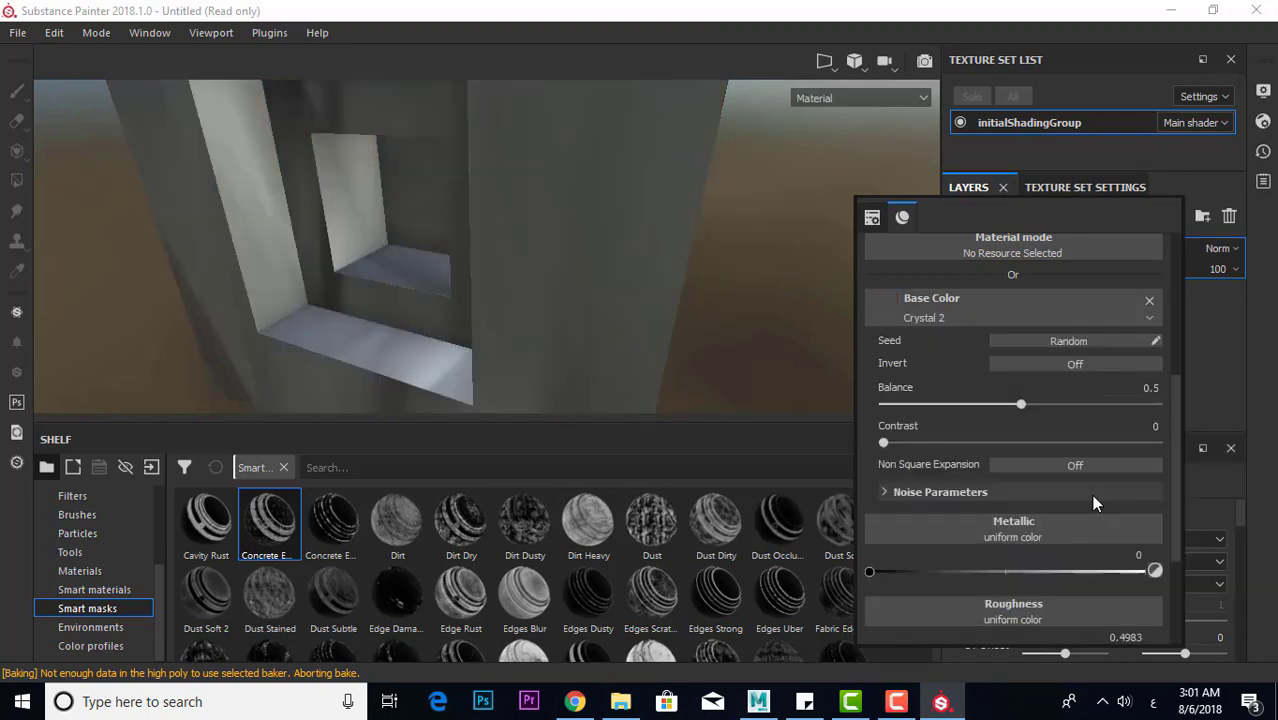
pyautogui.scroll(-3, 1005, 584)
pyautogui.scroll(2, 1028, 542)
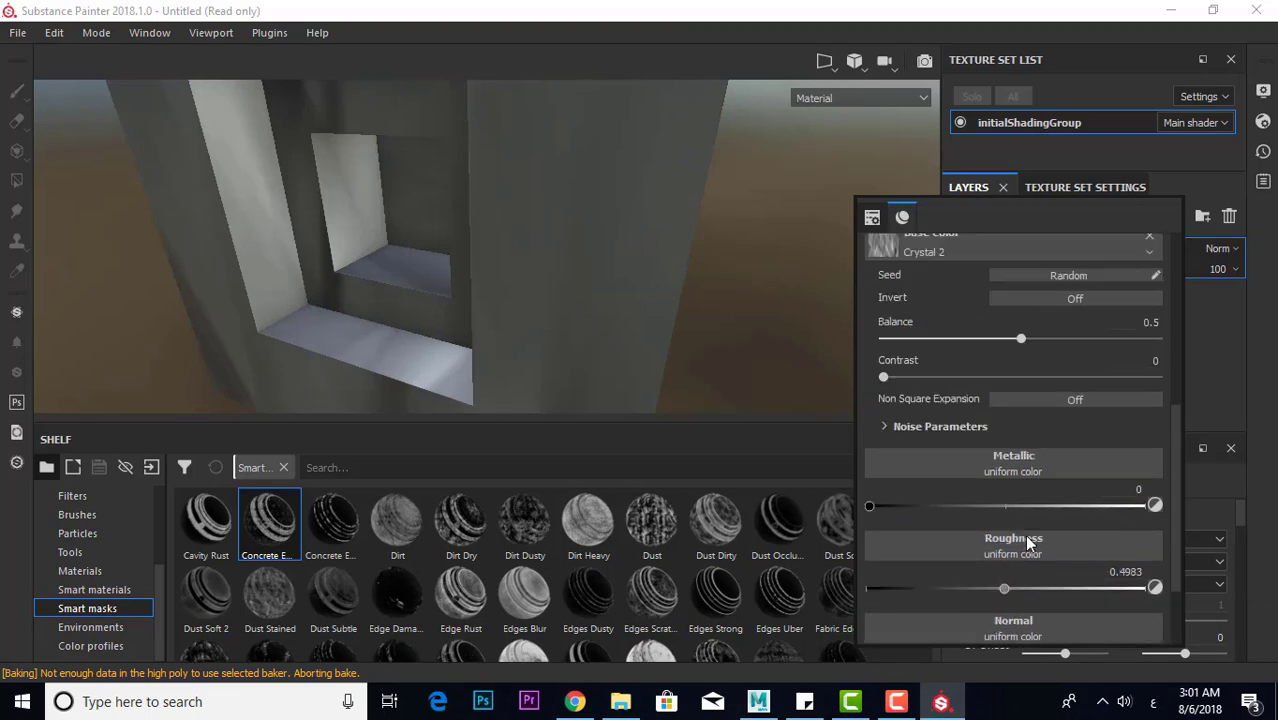
pyautogui.hotkey('ctrl', 'z')
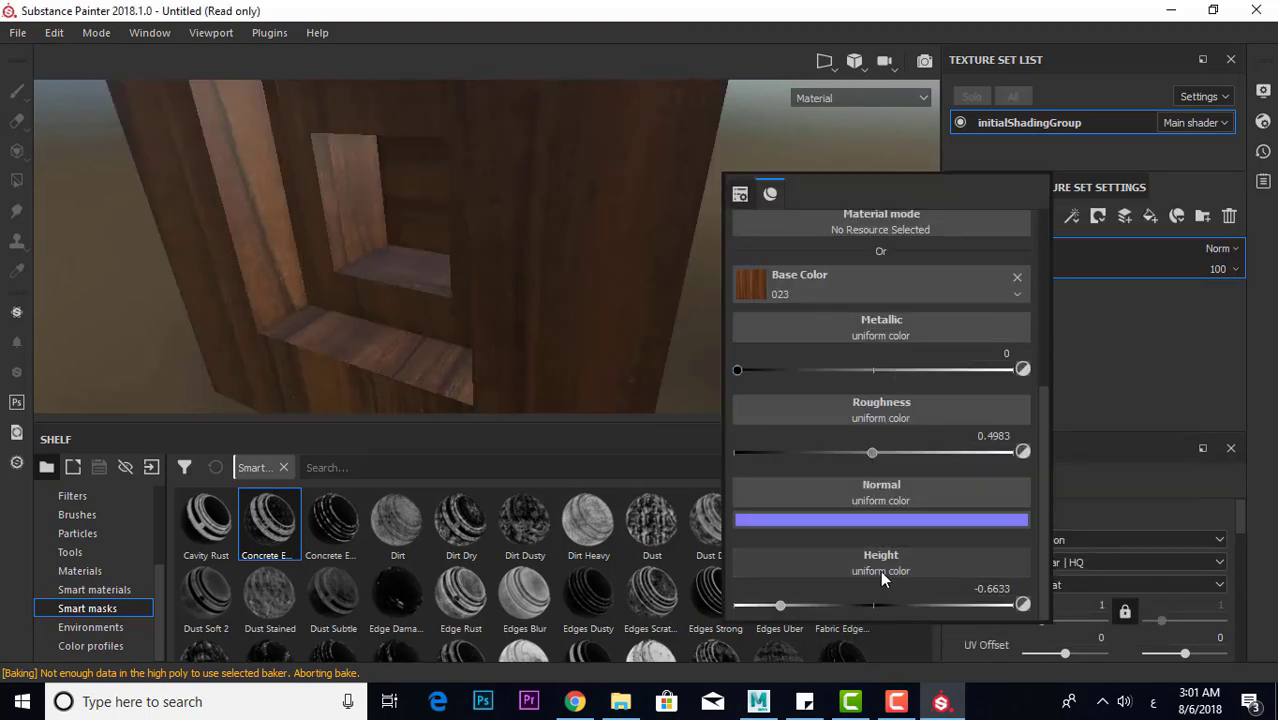
pyautogui.click(876, 607)
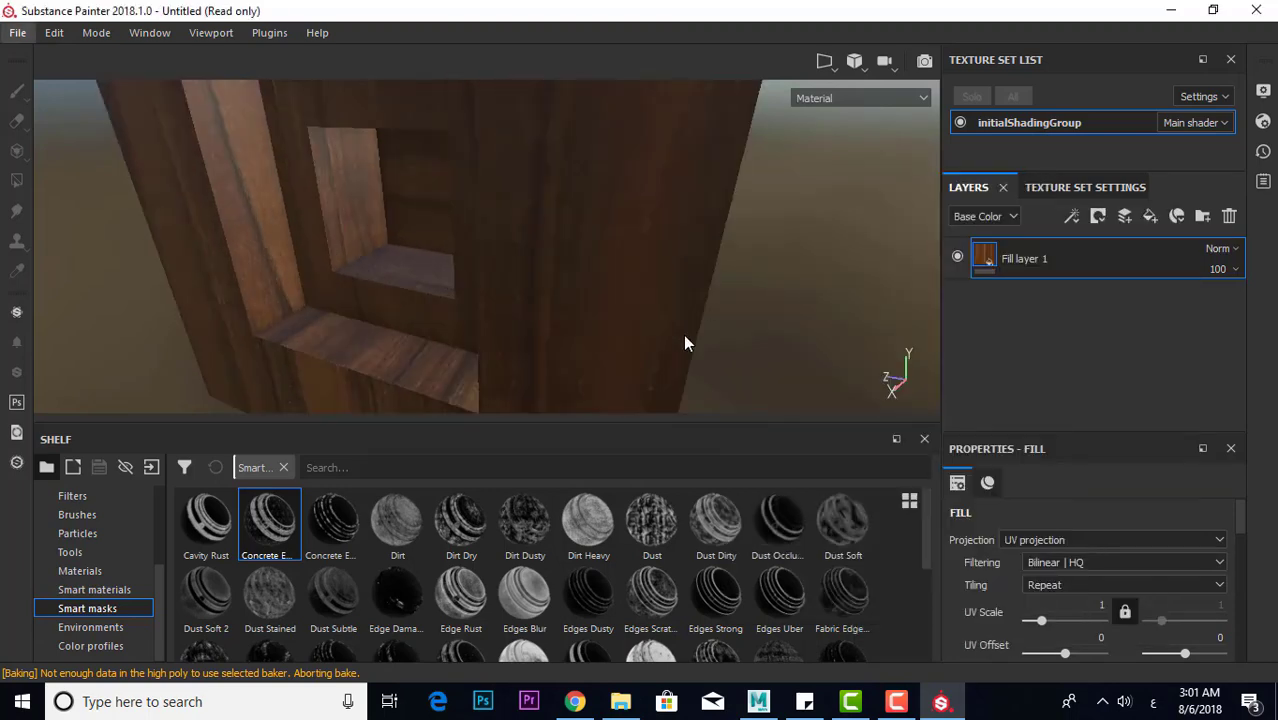
pyautogui.moveTo(685, 343)
pyautogui.keyDown('alt'); pyautogui.mouseDown()
pyautogui.moveTo(527, 405)
pyautogui.moveTo(560, 360)
pyautogui.mouseUp(); pyautogui.keyUp('alt')
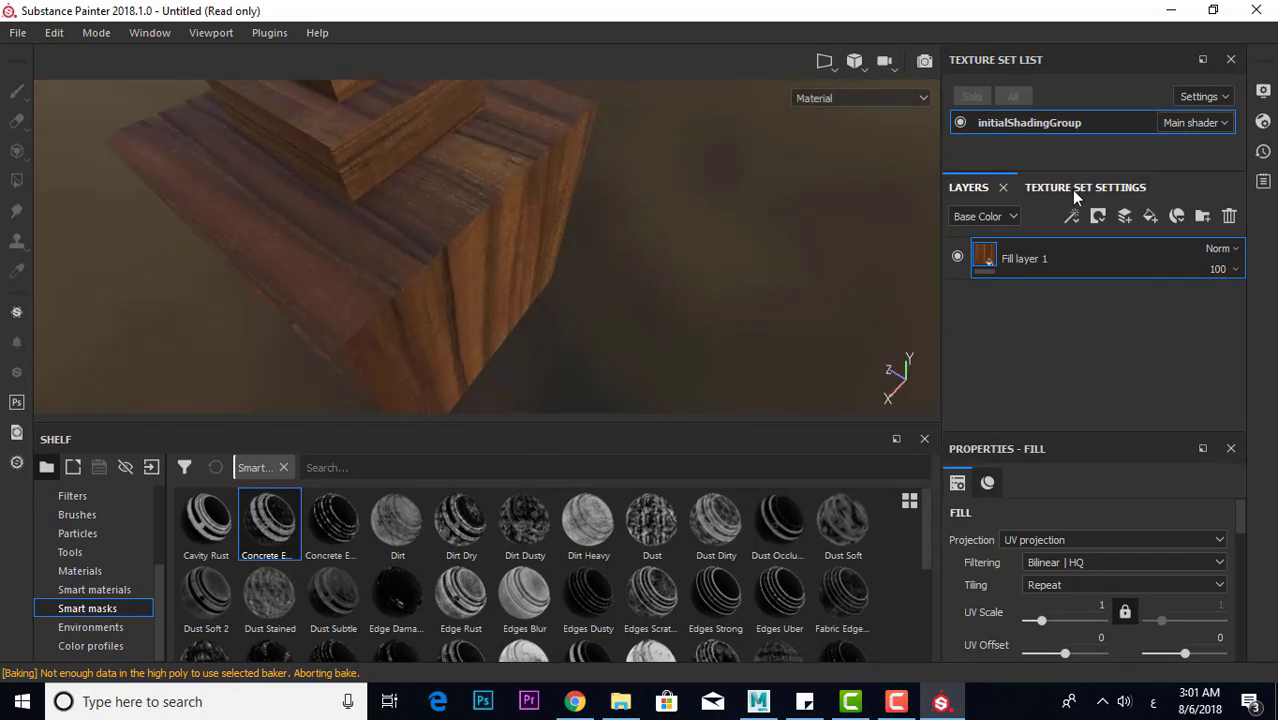
# Add Fill layer 2 above Fill layer 1 with a light wood base colour
pyautogui.click(1150, 216)
pyautogui.click(984, 256)
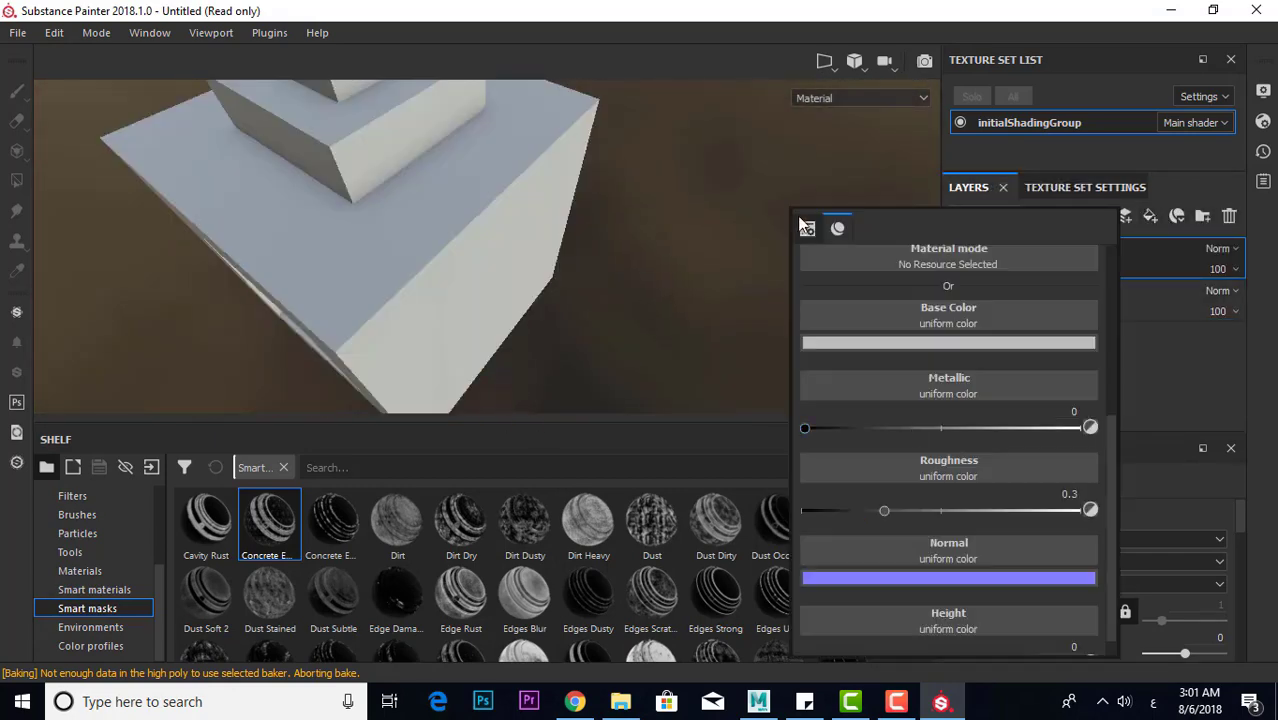
pyautogui.click(948, 312)
pyautogui.keyDown('alt'); pyautogui.moveTo(560, 257); pyautogui.dragTo(656, 328); pyautogui.keyUp('alt')
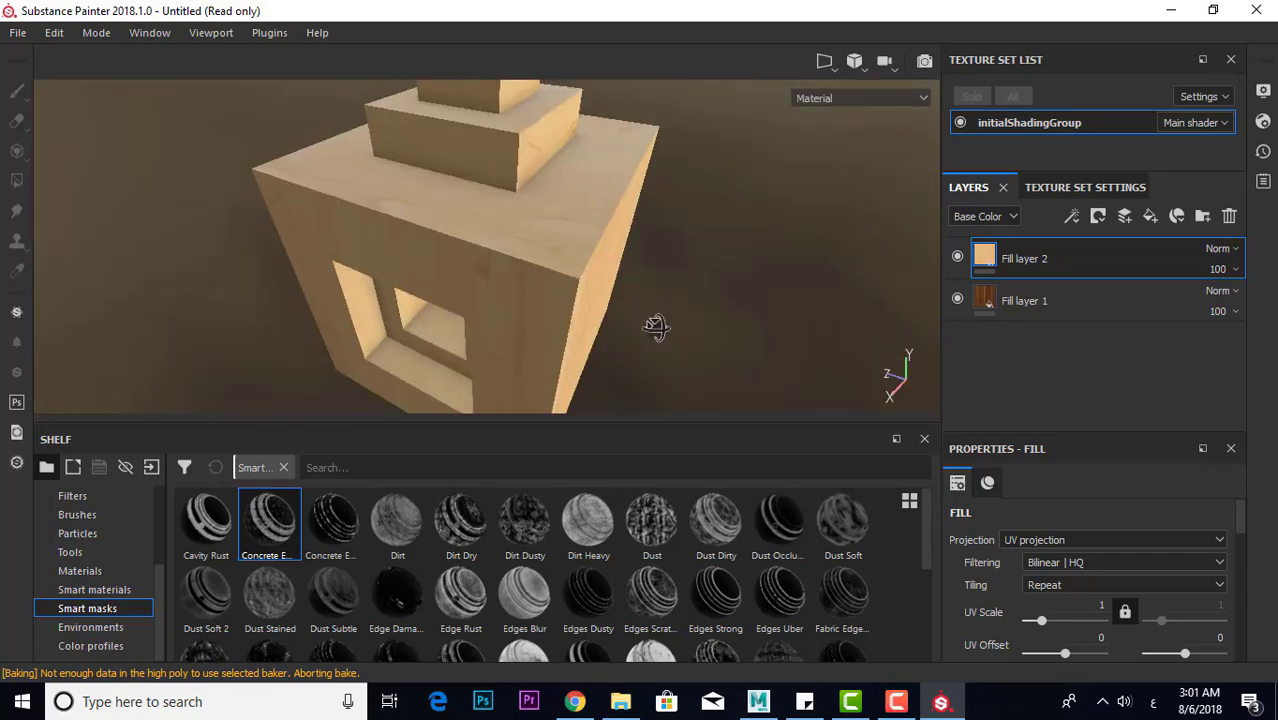
# Apply an edge-wear smart mask to Fill layer 2 with Global Balance 0.66
pyautogui.moveTo(320, 548); pyautogui.dragTo(1039, 273)
pyautogui.moveTo(701, 305)
pyautogui.keyDown('alt'); pyautogui.mouseDown()
pyautogui.moveTo(770, 188)
pyautogui.moveTo(735, 348)
pyautogui.mouseUp(); pyautogui.keyUp('alt')
pyautogui.click(1005, 291)
pyautogui.moveTo(923, 400); pyautogui.dragTo(1048, 402)
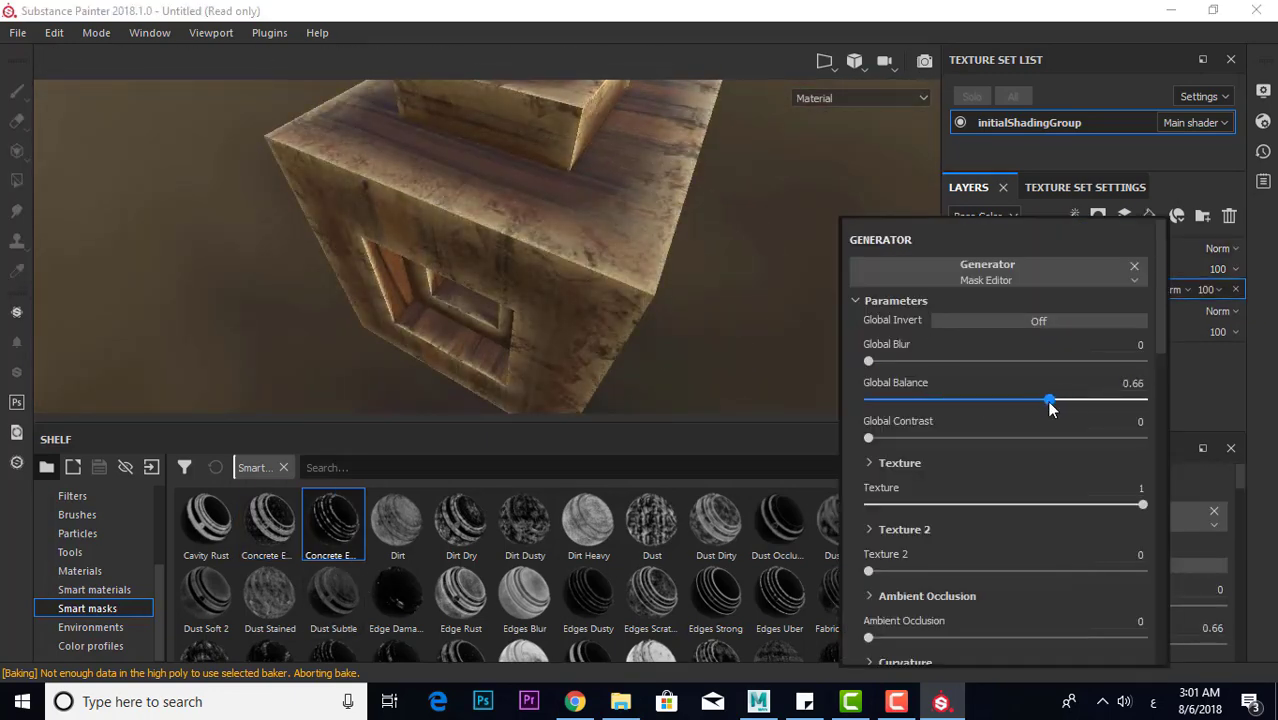
pyautogui.click(1009, 277)
# Swap Fill layer 2's base colour to another wood texture, then duplicate the layer
pyautogui.click(984, 258)
pyautogui.click(930, 398)
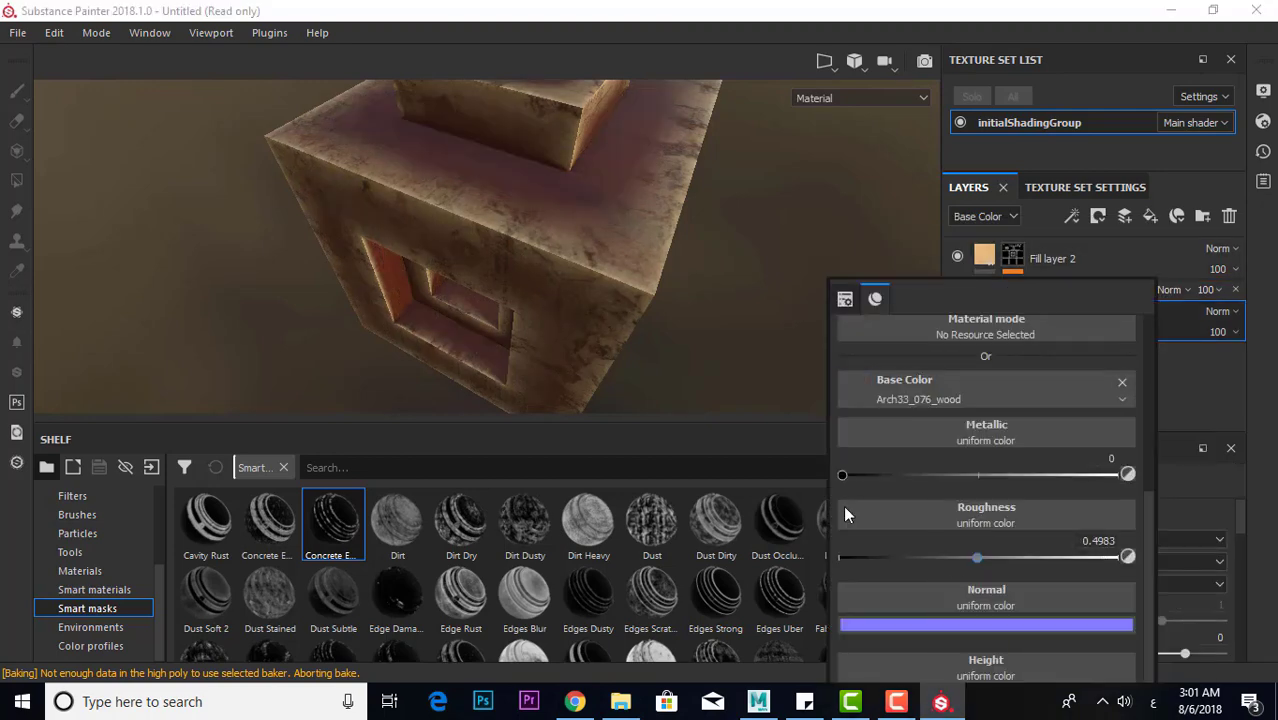
pyautogui.click(993, 311)
pyautogui.click(984, 258)
pyautogui.click(960, 372)
pyautogui.click(889, 400)
pyautogui.moveTo(712, 314)
pyautogui.keyDown('alt'); pyautogui.mouseDown()
pyautogui.moveTo(670, 263)
pyautogui.moveTo(556, 257)
pyautogui.moveTo(551, 226)
pyautogui.moveTo(869, 264)
pyautogui.mouseUp(); pyautogui.keyUp('alt')
pyautogui.click(1013, 255)
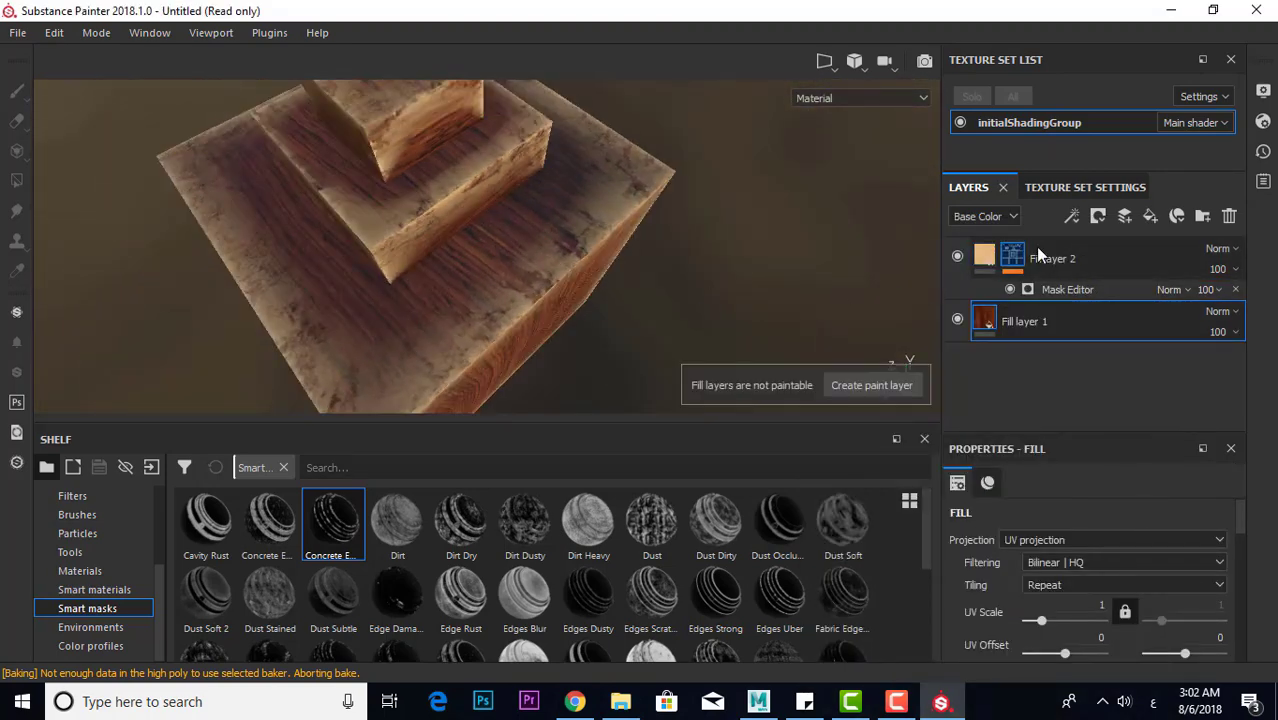
pyautogui.hotkey('ctrl', 'd')
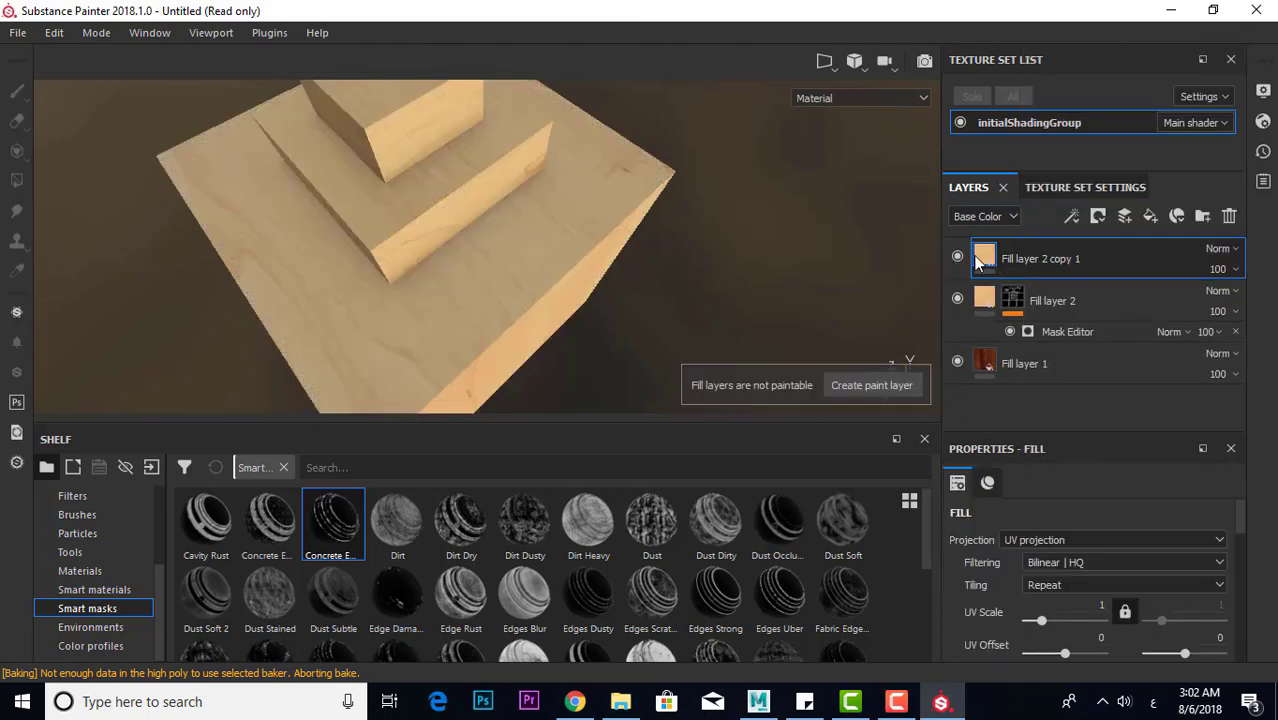
# Set the copied layer's base colour to the Arch36_003_diffuse texture
pyautogui.click(984, 258)
pyautogui.click(905, 333)
pyautogui.click(927, 390)
pyautogui.rightClick(1064, 260)
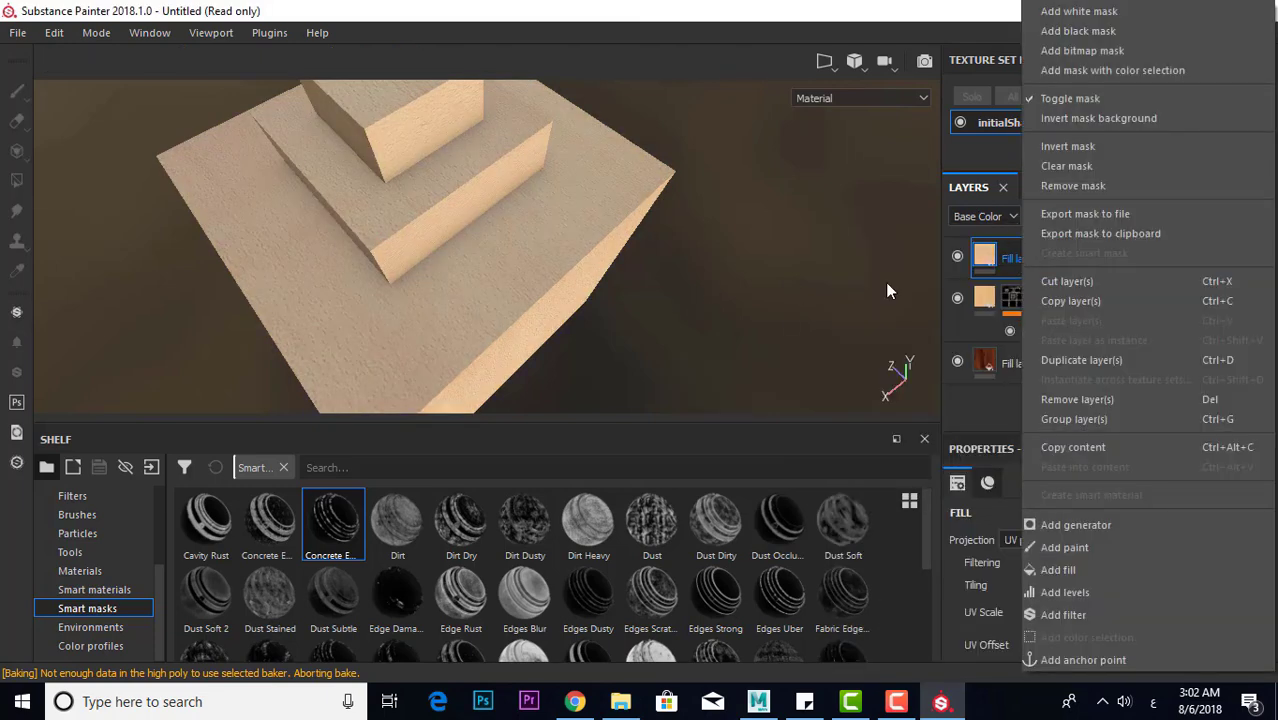
# Apply the Dirt smart mask to the copy with Global Balance 0.36
pyautogui.moveTo(397, 520); pyautogui.dragTo(1012, 258)
pyautogui.moveTo(682, 341)
pyautogui.keyDown('alt'); pyautogui.mouseDown()
pyautogui.moveTo(691, 262)
pyautogui.moveTo(620, 268)
pyautogui.mouseUp(); pyautogui.keyUp('alt')
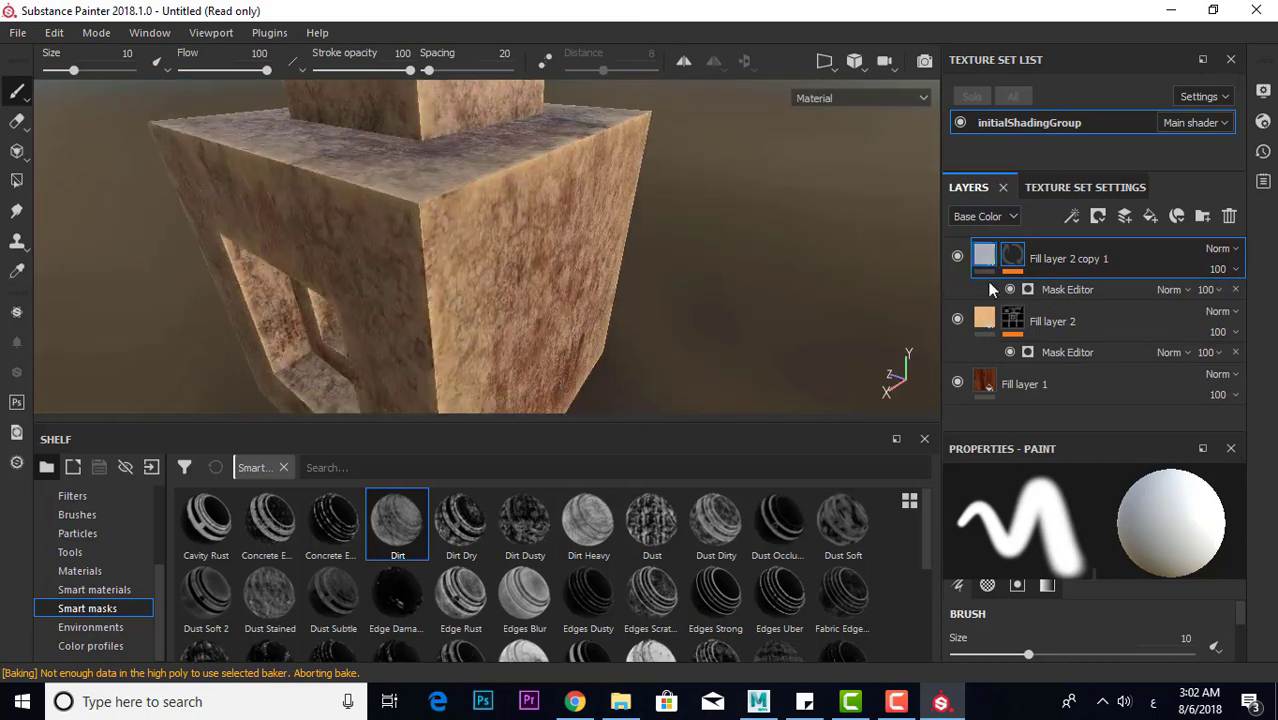
pyautogui.click(1067, 289)
pyautogui.click(966, 394)
pyautogui.moveTo(966, 394); pyautogui.dragTo(983, 394)
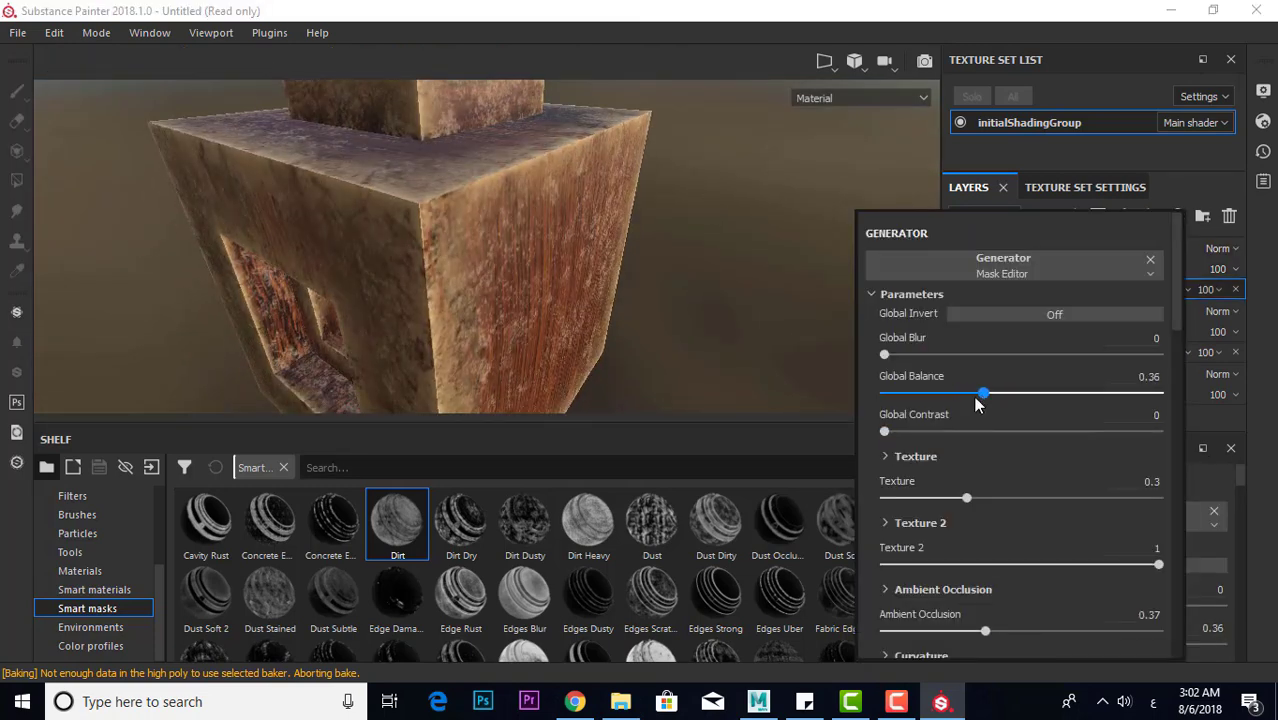
pyautogui.scroll(-5, 747, 291)
pyautogui.moveTo(747, 291)
pyautogui.keyDown('alt'); pyautogui.mouseDown()
pyautogui.moveTo(668, 334)
pyautogui.moveTo(629, 250)
pyautogui.moveTo(600, 260)
pyautogui.mouseUp(); pyautogui.keyUp('alt')
# Lower the dirt copy's height and move Fill layer 1 to the top of the stack
pyautogui.click(1068, 258)
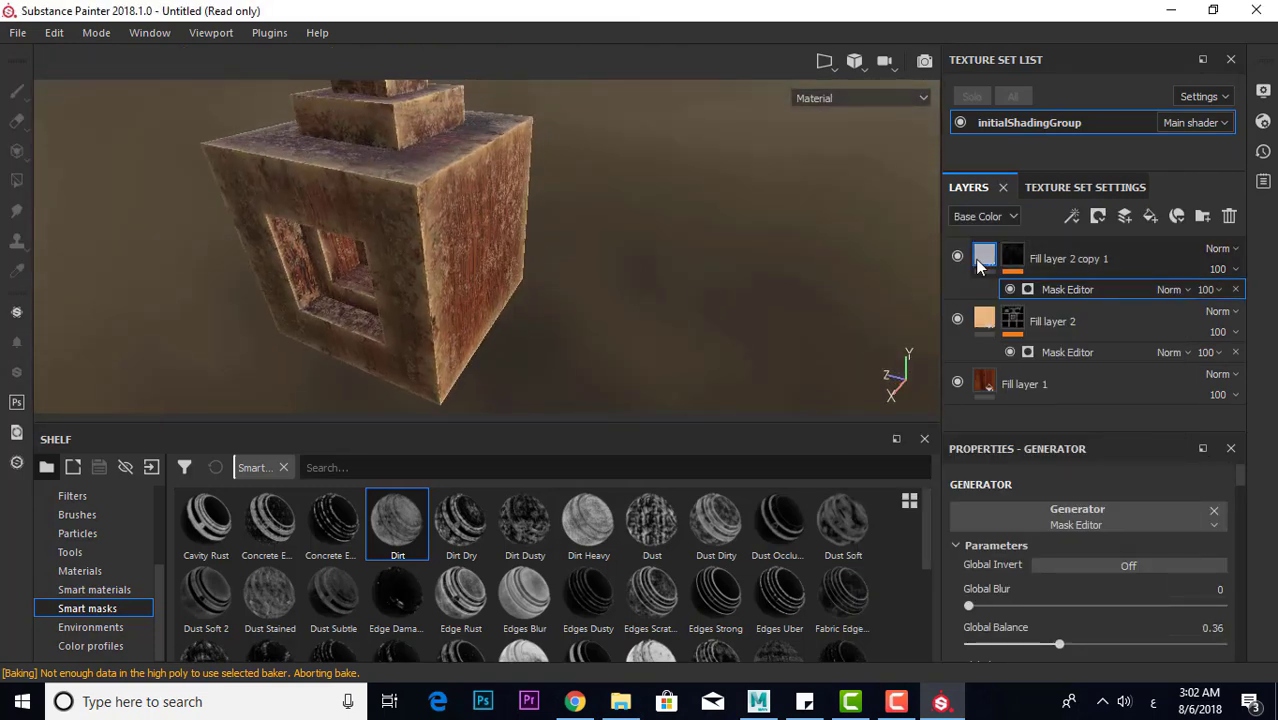
pyautogui.click(984, 258)
pyautogui.moveTo(979, 613); pyautogui.dragTo(866, 630)
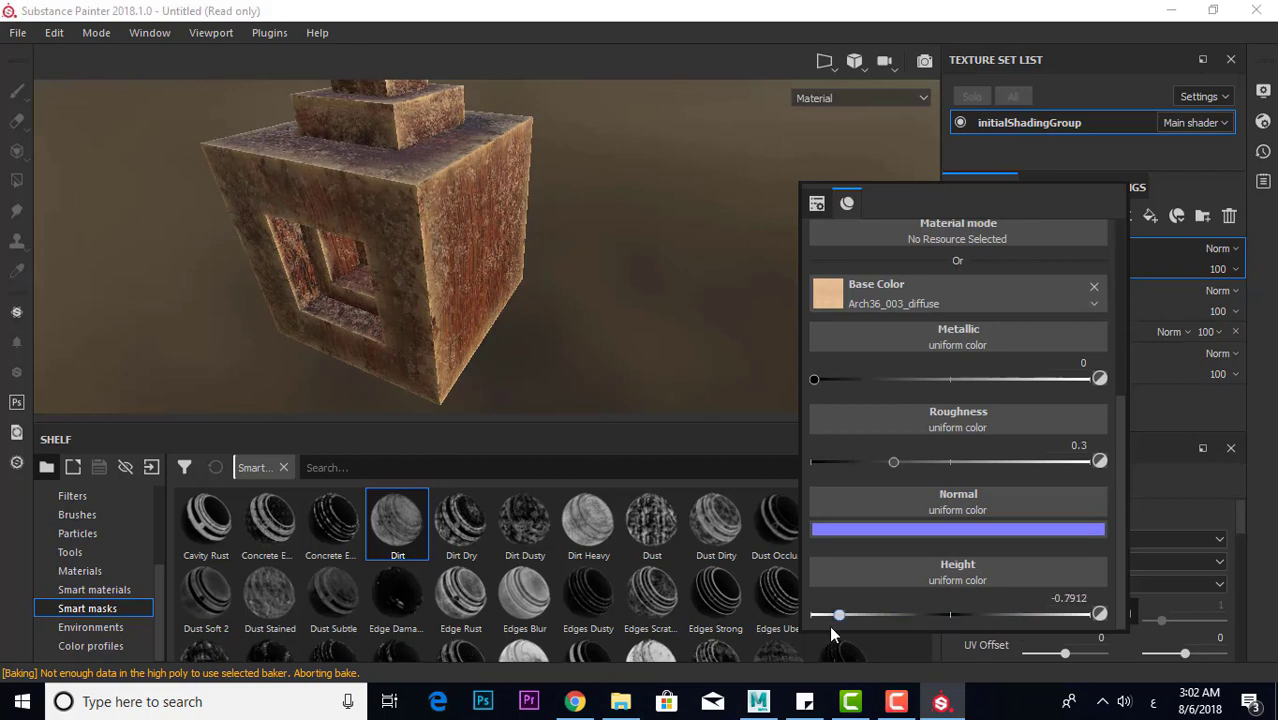
pyautogui.click(1000, 362)
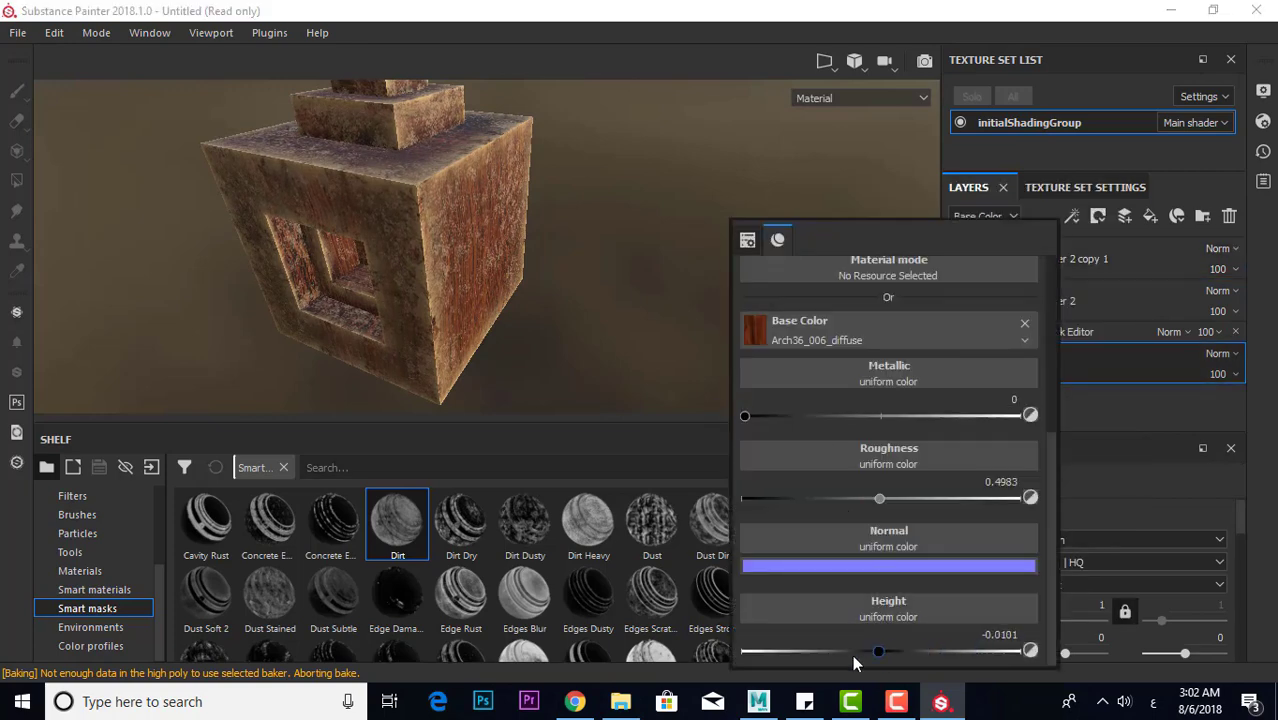
pyautogui.click(1013, 430)
pyautogui.moveTo(1010, 362); pyautogui.dragTo(1010, 250)
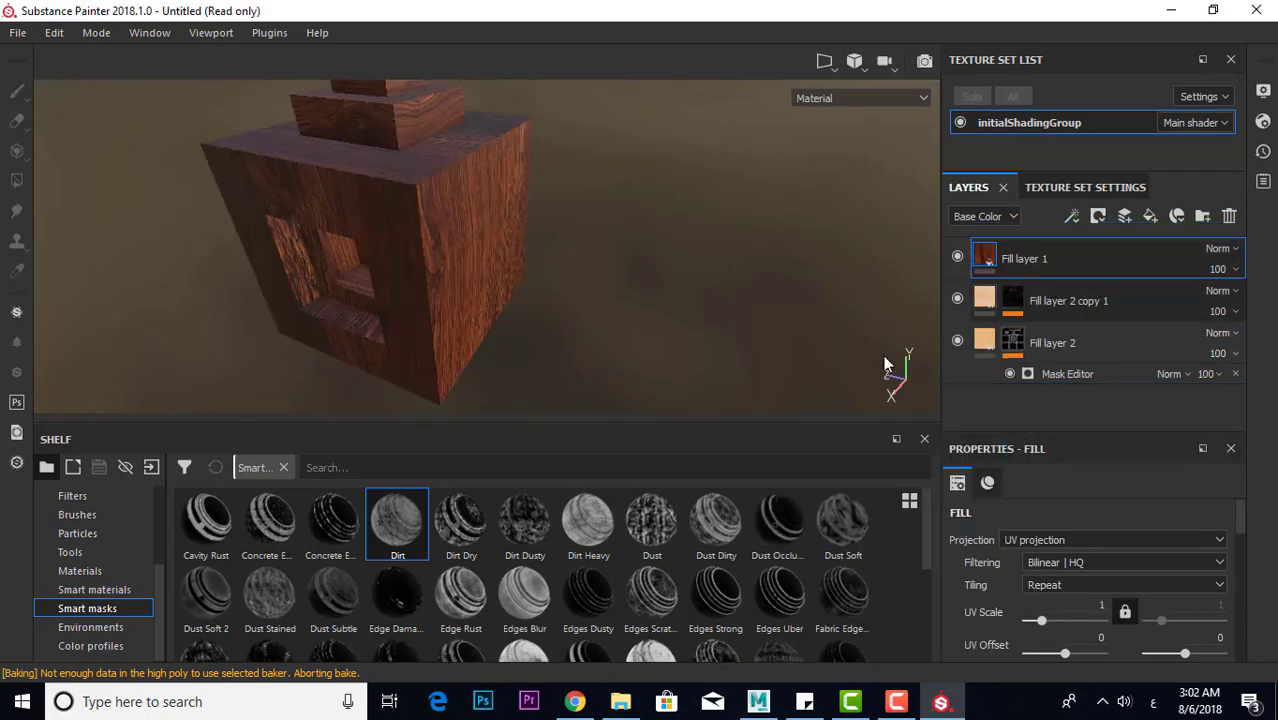
# Retune Fill layer 1's height near zero, put the dirt copy on top, Fill layer 1 at bottom
pyautogui.click(984, 258)
pyautogui.moveTo(924, 673); pyautogui.dragTo(859, 673)
pyautogui.click(1021, 266)
pyautogui.moveTo(1010, 300); pyautogui.dragTo(1010, 250)
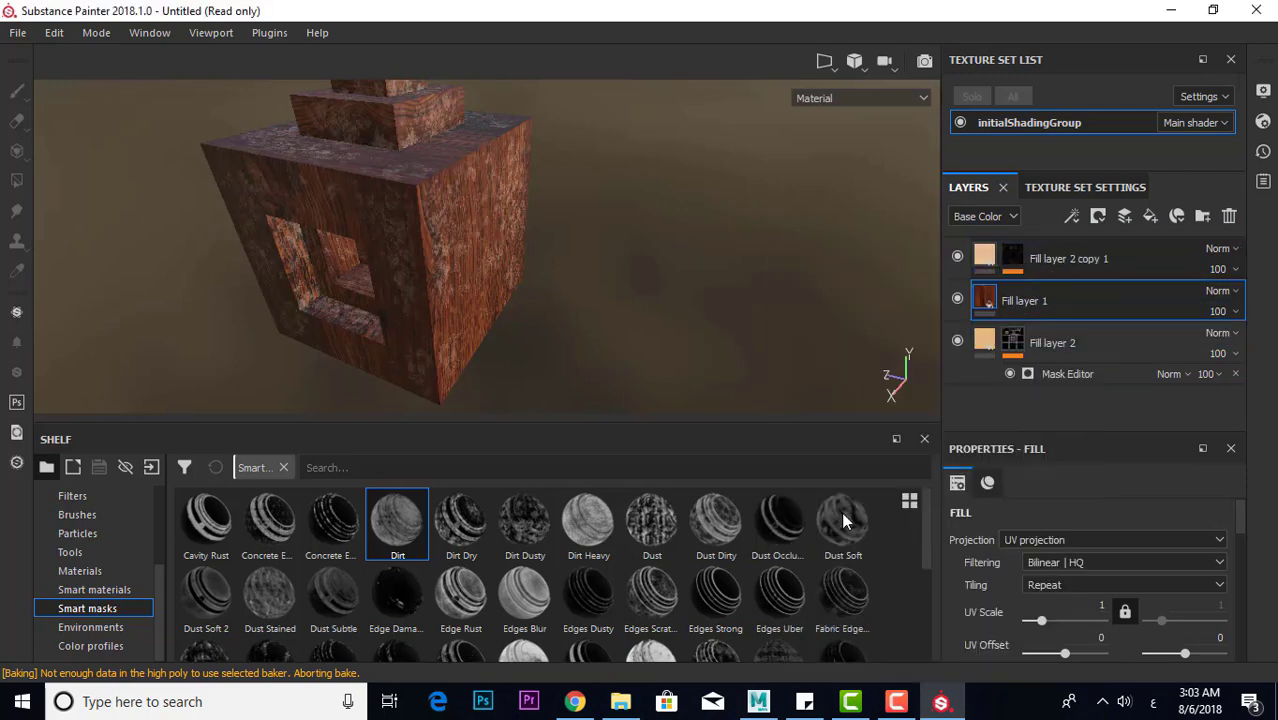
pyautogui.click(984, 300)
pyautogui.moveTo(883, 648); pyautogui.dragTo(1070, 648)
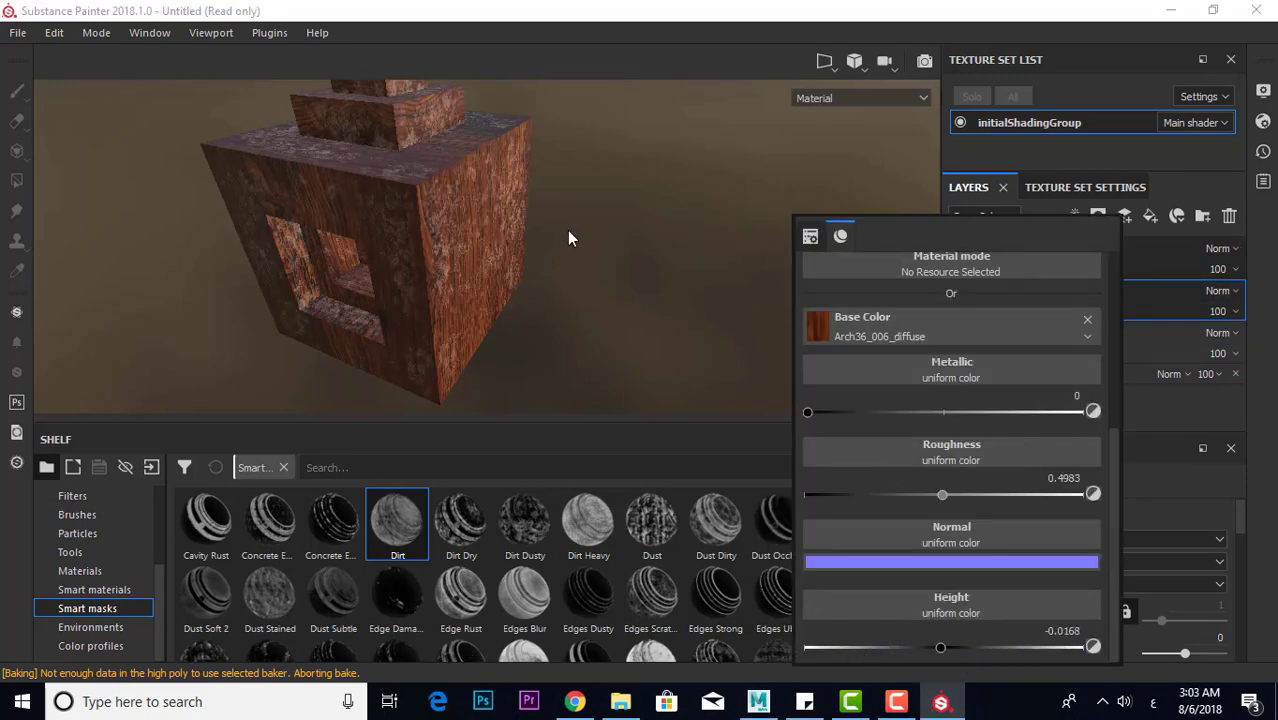
pyautogui.moveTo(567, 237)
pyautogui.keyDown('alt'); pyautogui.mouseDown()
pyautogui.moveTo(525, 243)
pyautogui.moveTo(700, 320)
pyautogui.mouseUp(); pyautogui.keyUp('alt')
pyautogui.click(993, 480)
pyautogui.moveTo(930, 570)
pyautogui.mouseDown()
pyautogui.moveTo(997, 570)
pyautogui.moveTo(931, 578)
pyautogui.mouseUp()
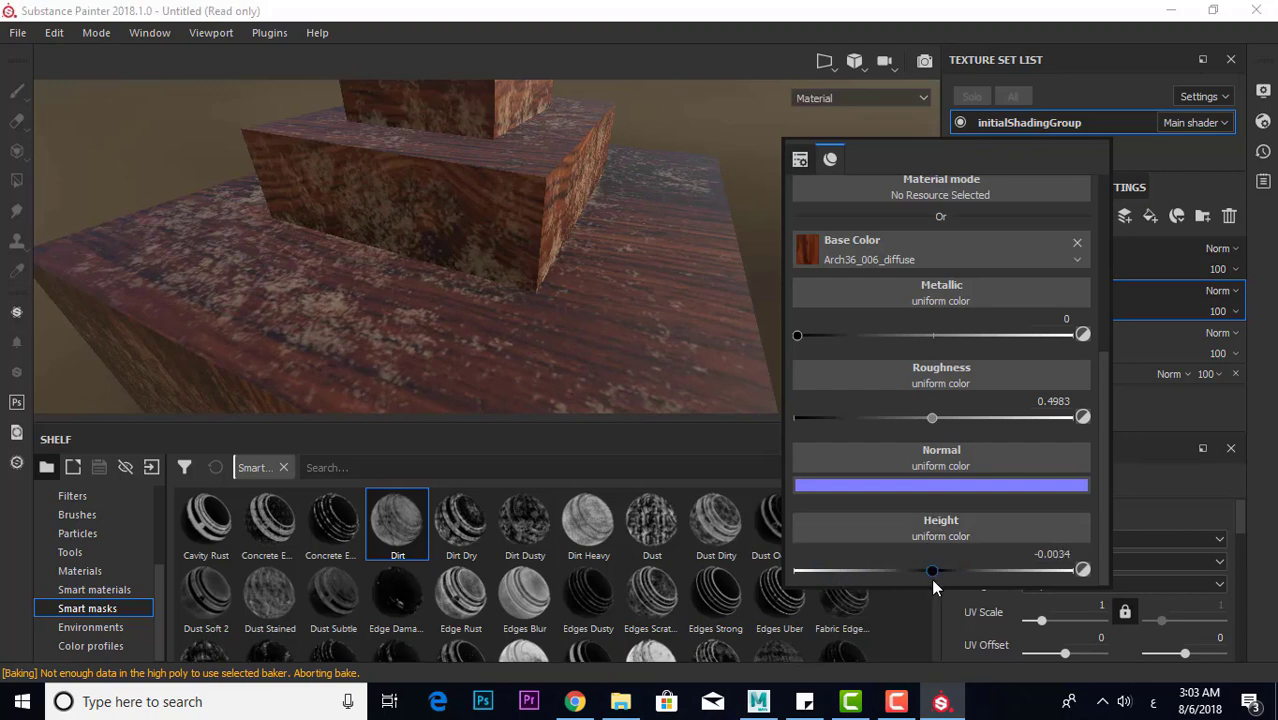
pyautogui.click(729, 171)
pyautogui.moveTo(985, 288); pyautogui.dragTo(985, 393)
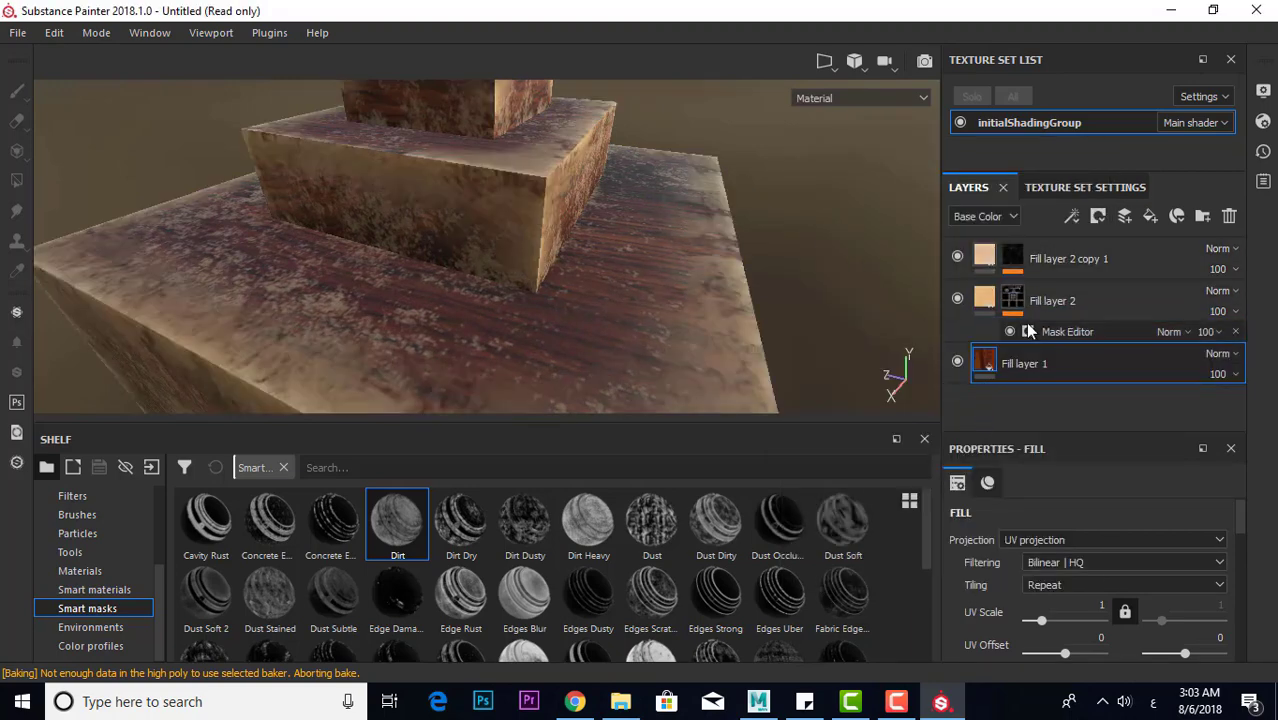
# Adjust Fill layer 2's height and set its roughness to 0.5051
pyautogui.click(985, 298)
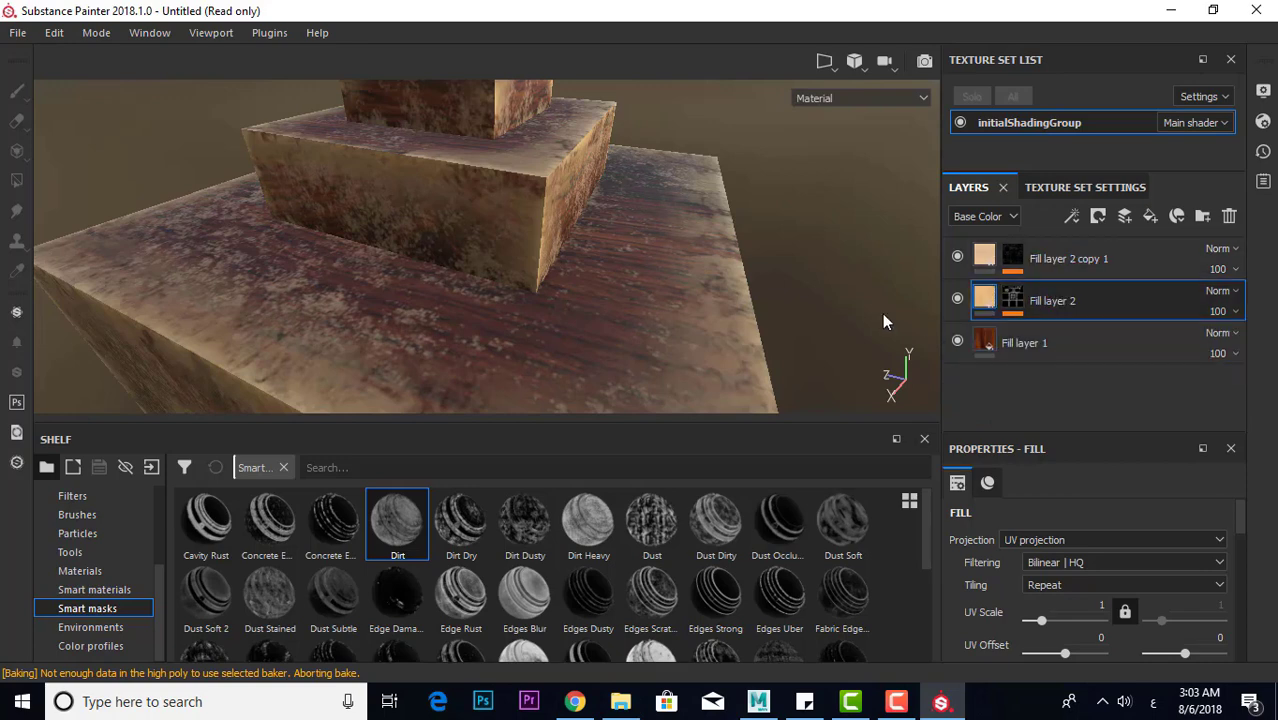
pyautogui.moveTo(987, 664)
pyautogui.mouseDown()
pyautogui.moveTo(1272, 645)
pyautogui.moveTo(987, 652)
pyautogui.mouseUp()
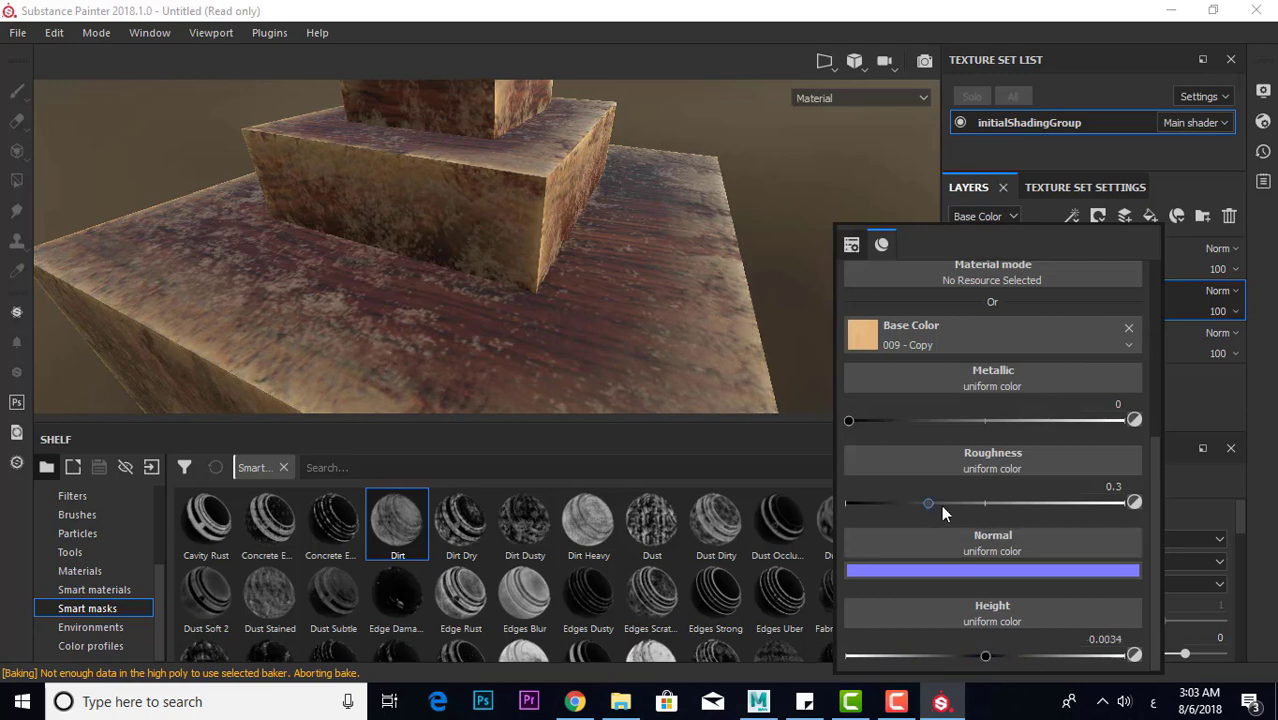
pyautogui.moveTo(928, 503)
pyautogui.mouseDown()
pyautogui.moveTo(730, 488)
pyautogui.moveTo(1088, 497)
pyautogui.mouseUp()
pyautogui.moveTo(983, 497); pyautogui.dragTo(986, 498)
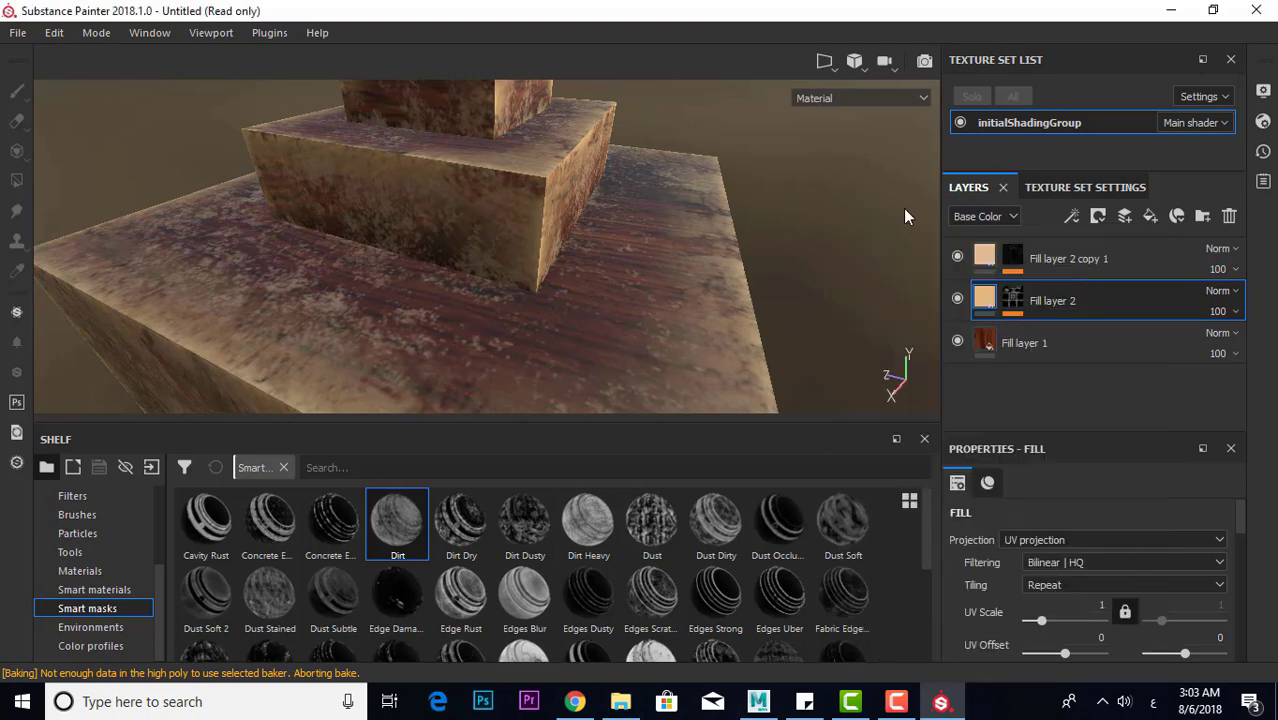
# Adjust the dirt layer's height and lower Fill layer 2's height to -0.3805
pyautogui.click(983, 256)
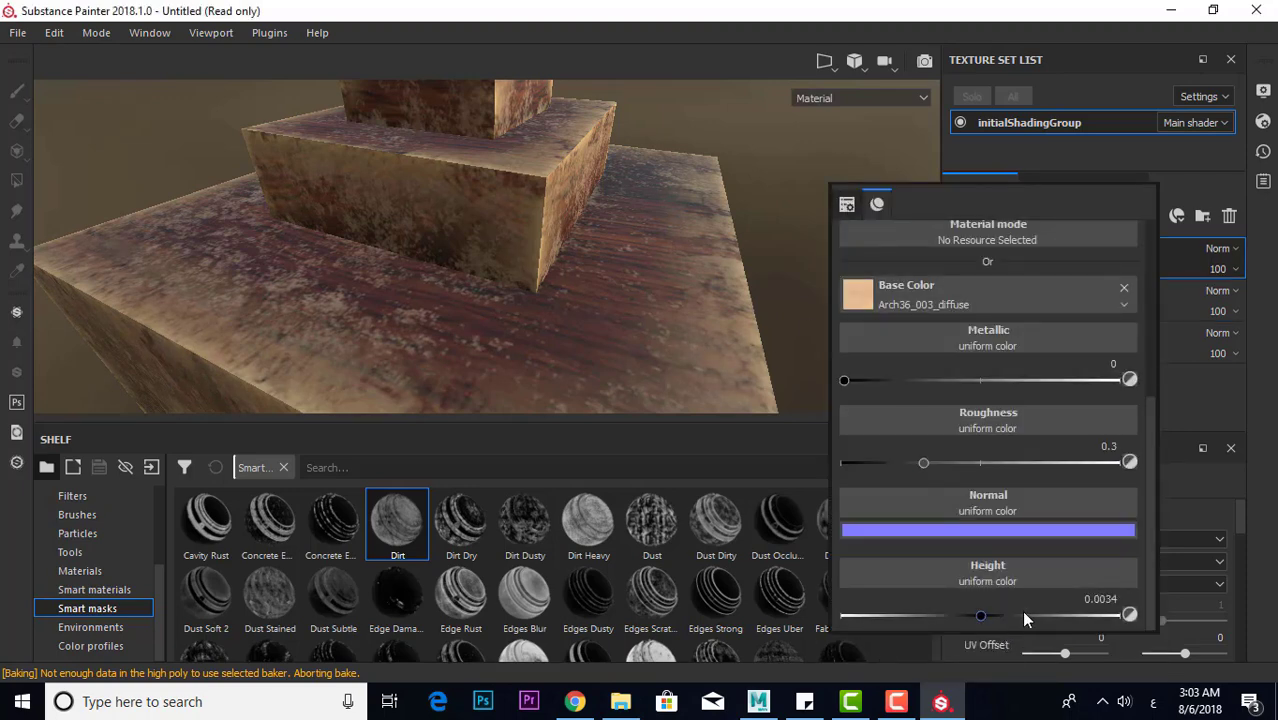
pyautogui.moveTo(1071, 613)
pyautogui.mouseDown()
pyautogui.moveTo(845, 620)
pyautogui.moveTo(979, 622)
pyautogui.moveTo(947, 624)
pyautogui.mouseUp()
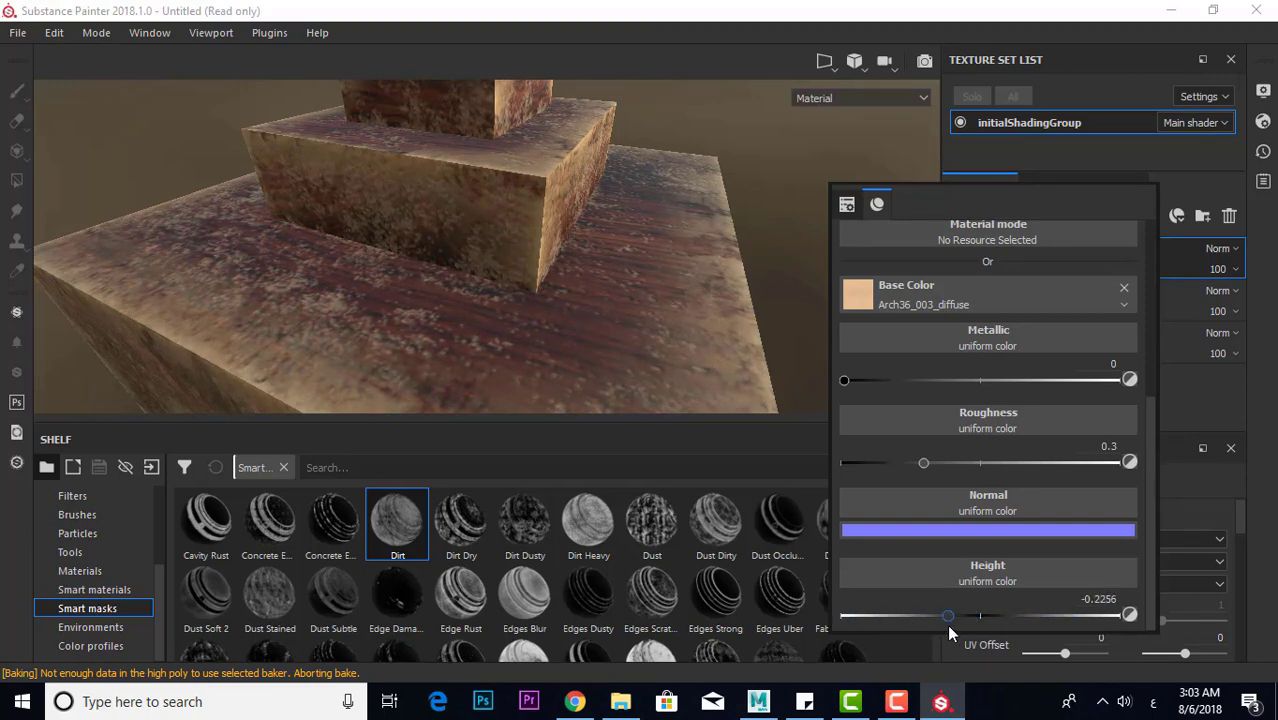
pyautogui.moveTo(782, 333)
pyautogui.keyDown('alt'); pyautogui.mouseDown()
pyautogui.moveTo(799, 348)
pyautogui.moveTo(804, 288)
pyautogui.moveTo(792, 297)
pyautogui.mouseUp(); pyautogui.keyUp('alt')
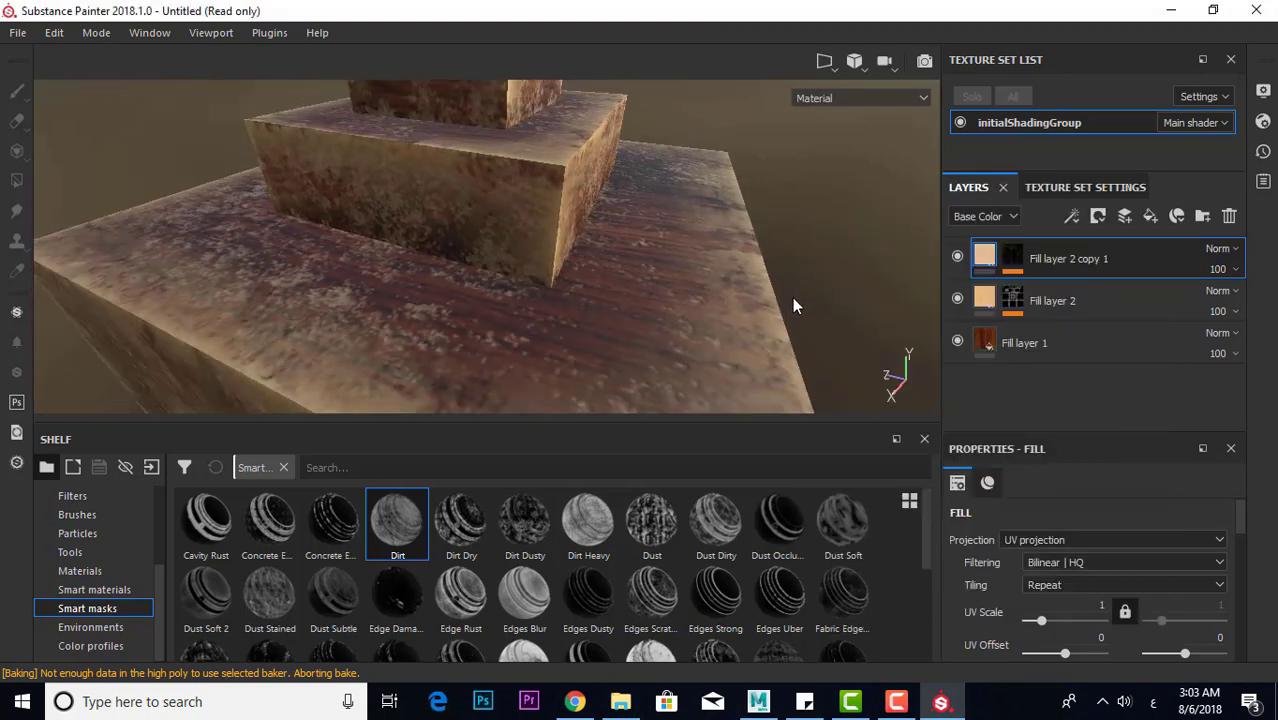
pyautogui.click(984, 300)
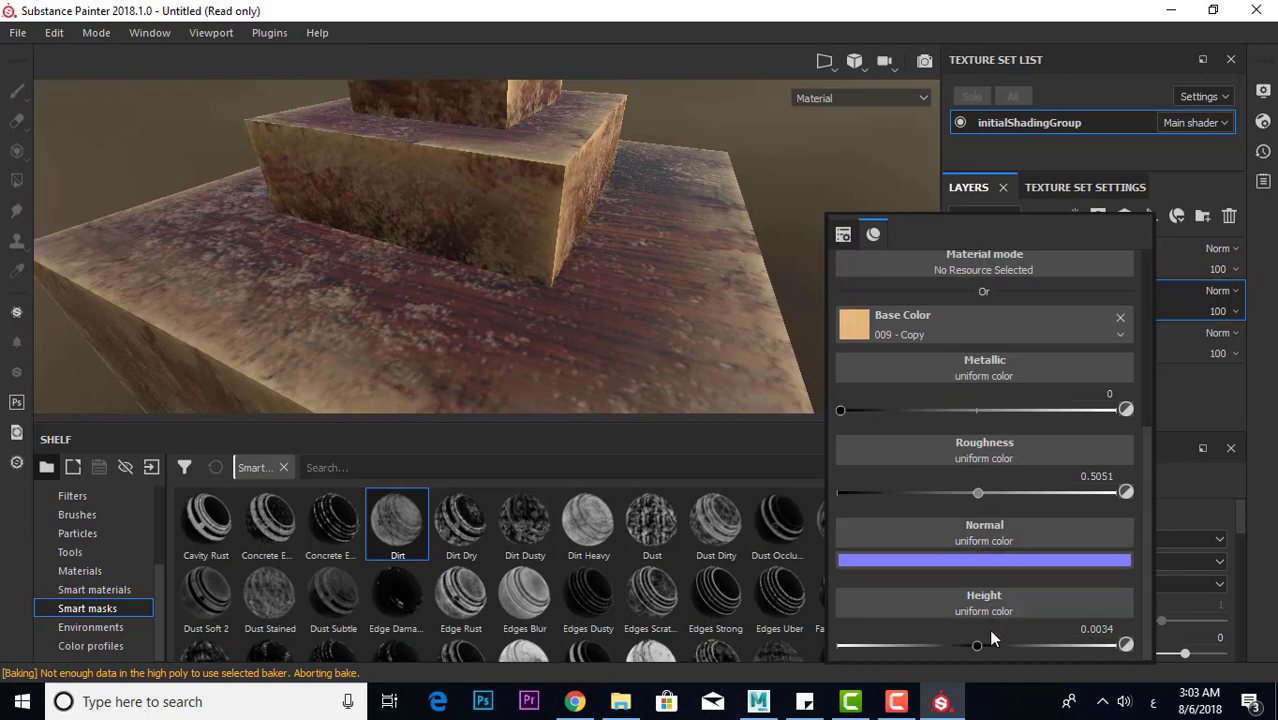
pyautogui.moveTo(977, 645)
pyautogui.mouseDown()
pyautogui.moveTo(907, 645)
pyautogui.moveTo(922, 645)
pyautogui.mouseUp()
pyautogui.scroll(-3, 585, 222)
# Orbit around the stepped cube from below, front and top, rotating the environment lighting
pyautogui.scroll(-3, 593, 219)
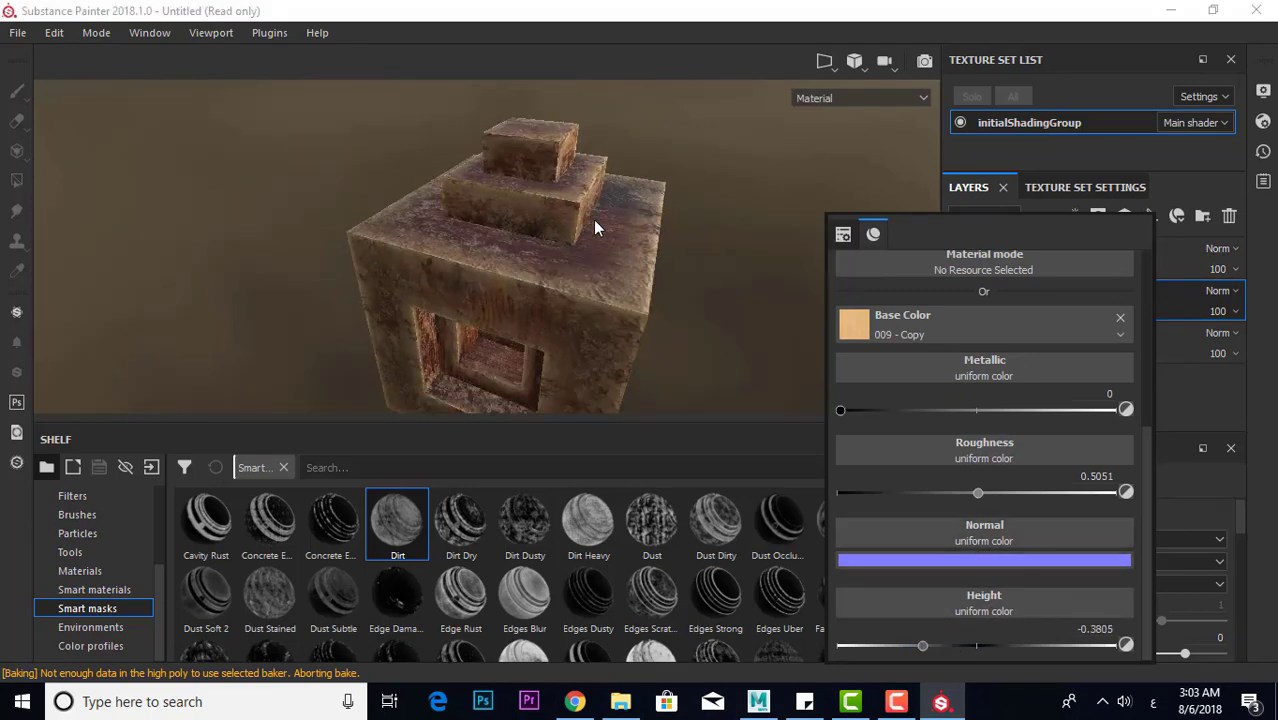
pyautogui.click(593, 229)
pyautogui.moveTo(599, 191)
pyautogui.keyDown('alt'); pyautogui.mouseDown()
pyautogui.moveTo(625, 254)
pyautogui.moveTo(556, 277)
pyautogui.moveTo(424, 362)
pyautogui.moveTo(519, 234)
pyautogui.moveTo(622, 257)
pyautogui.moveTo(762, 331)
pyautogui.mouseUp(); pyautogui.keyUp('alt')
pyautogui.keyDown('alt'); pyautogui.moveTo(762, 331); pyautogui.dragTo(591, 287, button='middle'); pyautogui.keyUp('alt')
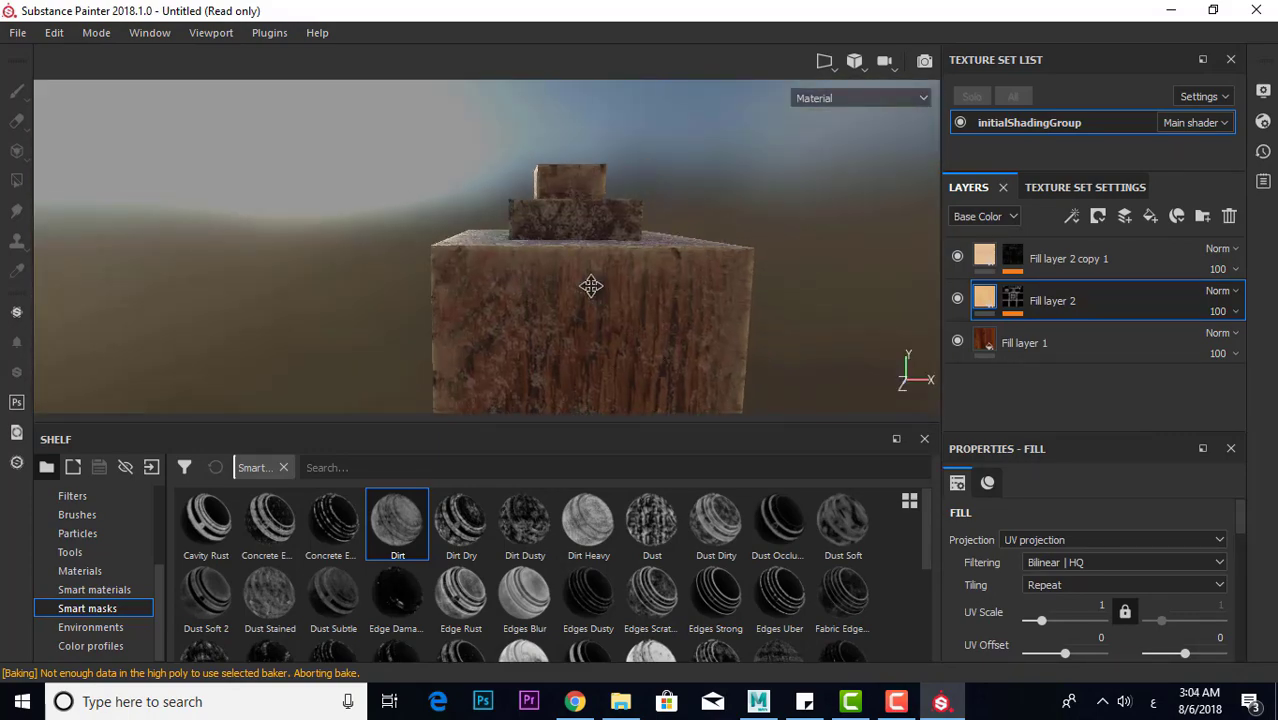
pyautogui.moveTo(591, 287)
pyautogui.keyDown('alt'); pyautogui.mouseDown()
pyautogui.moveTo(696, 310)
pyautogui.moveTo(767, 347)
pyautogui.moveTo(650, 262)
pyautogui.mouseUp(); pyautogui.keyUp('alt')
pyautogui.moveTo(650, 262)
pyautogui.keyDown('shift'); pyautogui.mouseDown(button='right')
pyautogui.moveTo(640, 255)
pyautogui.moveTo(705, 259)
pyautogui.mouseUp(button='right'); pyautogui.keyUp('shift')
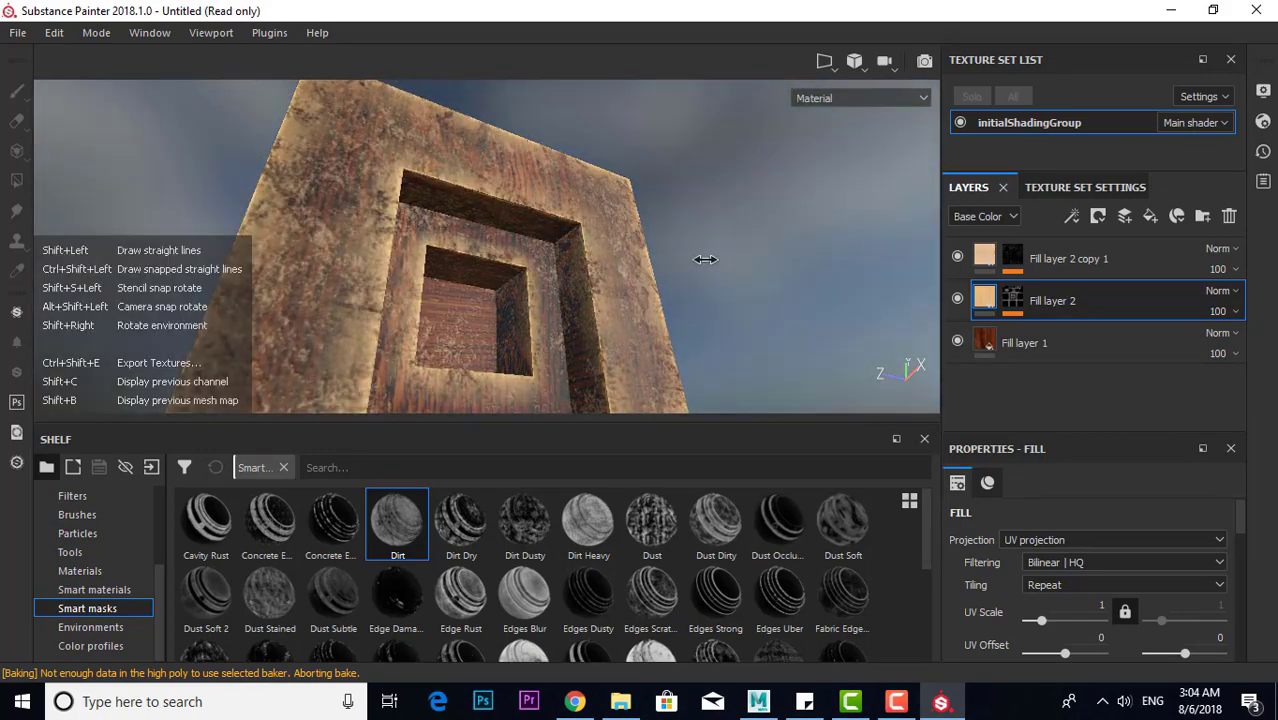
pyautogui.keyDown('alt'); pyautogui.moveTo(705, 259); pyautogui.dragTo(591, 288); pyautogui.keyUp('alt')
pyautogui.keyDown('alt'); pyautogui.moveTo(591, 288); pyautogui.dragTo(676, 294, button='right'); pyautogui.keyUp('alt')
pyautogui.moveTo(676, 294)
pyautogui.keyDown('alt'); pyautogui.mouseDown()
pyautogui.moveTo(610, 277)
pyautogui.moveTo(682, 334)
pyautogui.moveTo(542, 213)
pyautogui.mouseUp(); pyautogui.keyUp('alt')
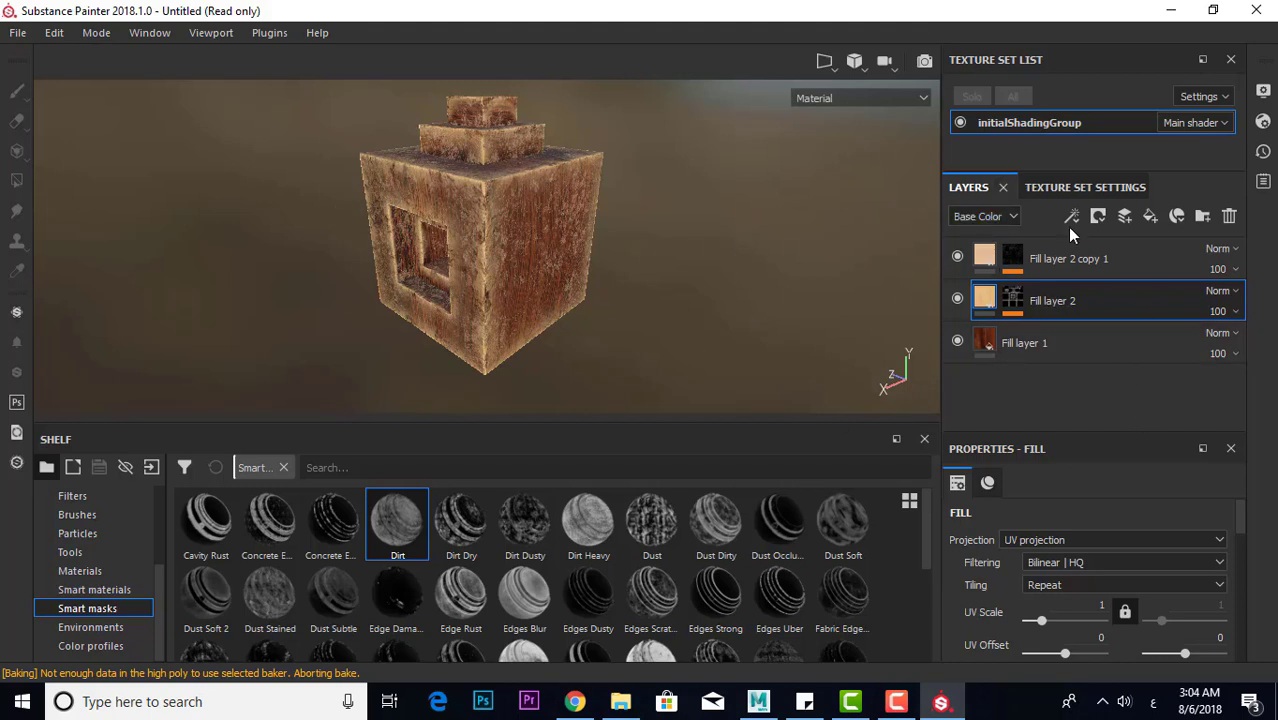
# Create a new layer folder and move Fill layer 2 copy 1, Fill layer 2 and Fill layer 1 into it
pyautogui.click(1202, 216)
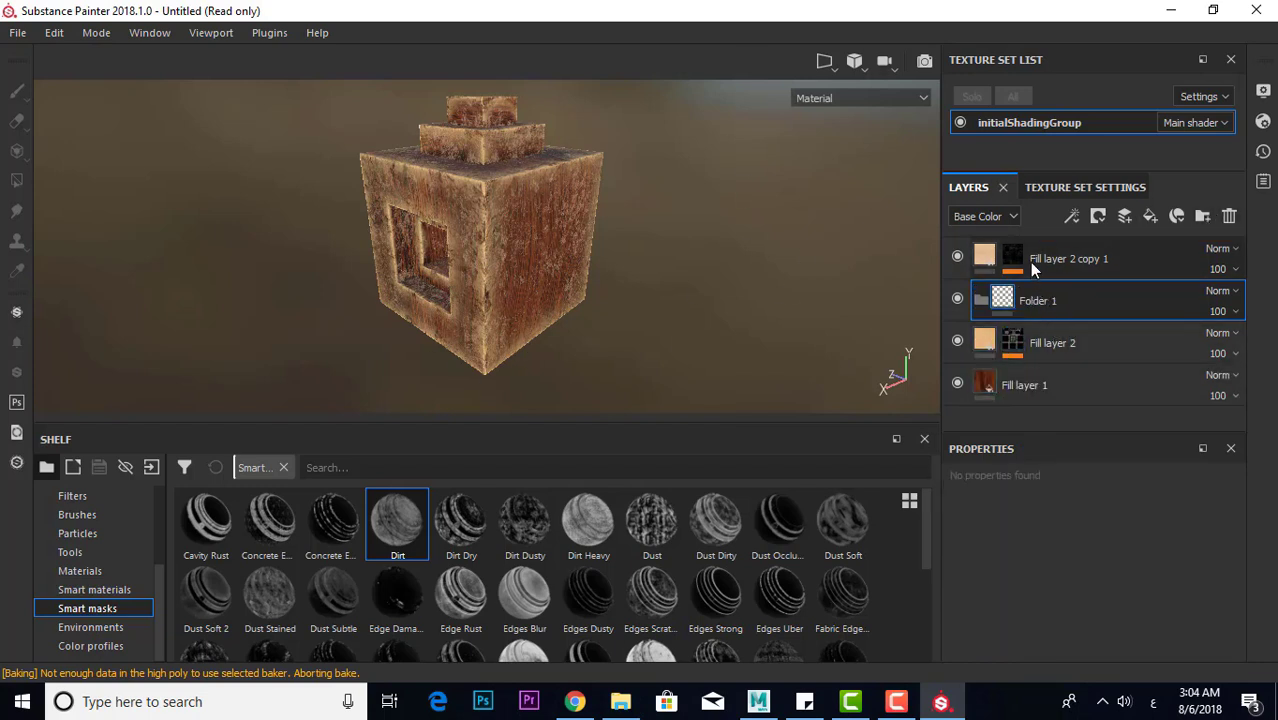
pyautogui.moveTo(1000, 262)
pyautogui.mouseDown()
pyautogui.moveTo(995, 313)
pyautogui.moveTo(1000, 262)
pyautogui.mouseUp()
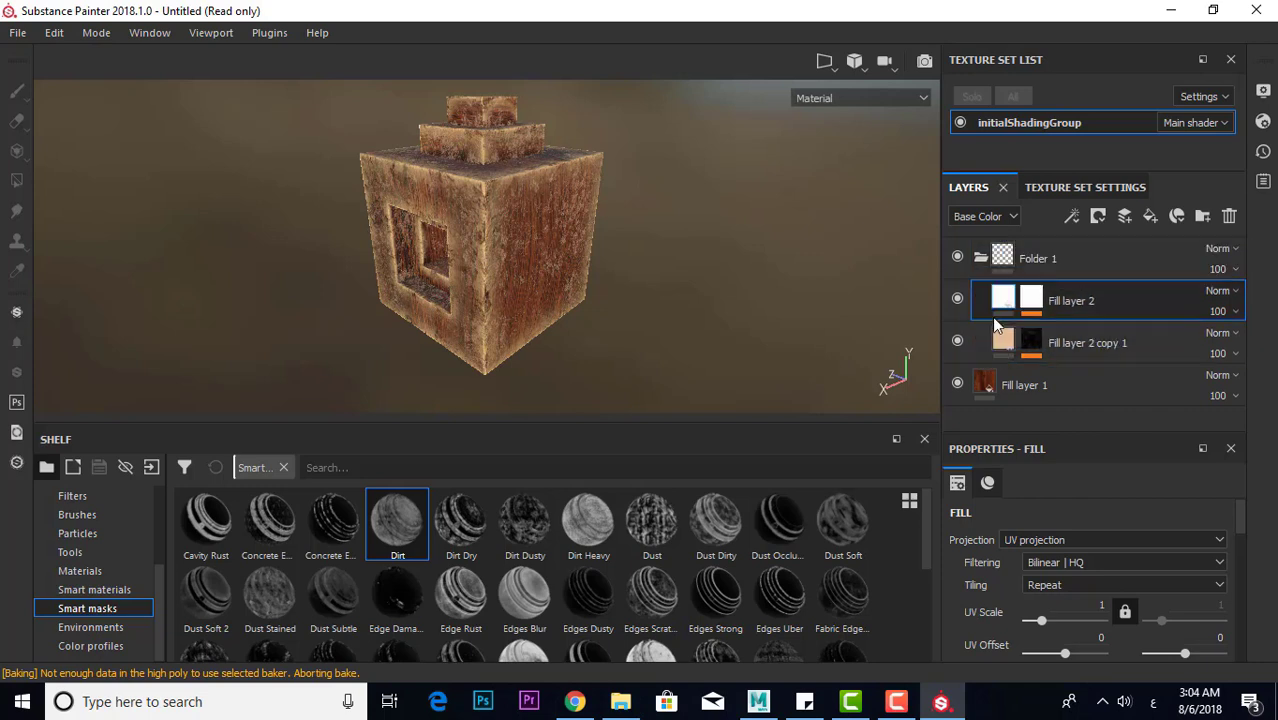
pyautogui.moveTo(985, 385); pyautogui.dragTo(1003, 258)
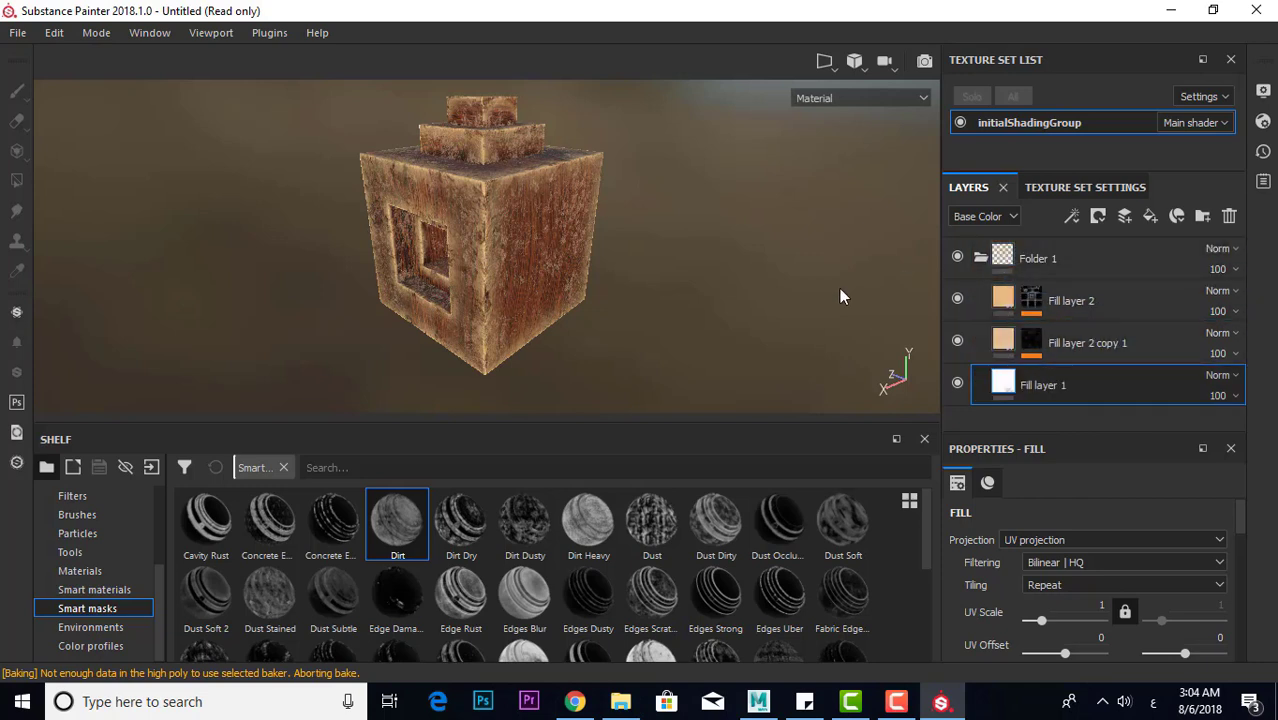
pyautogui.click(978, 259)
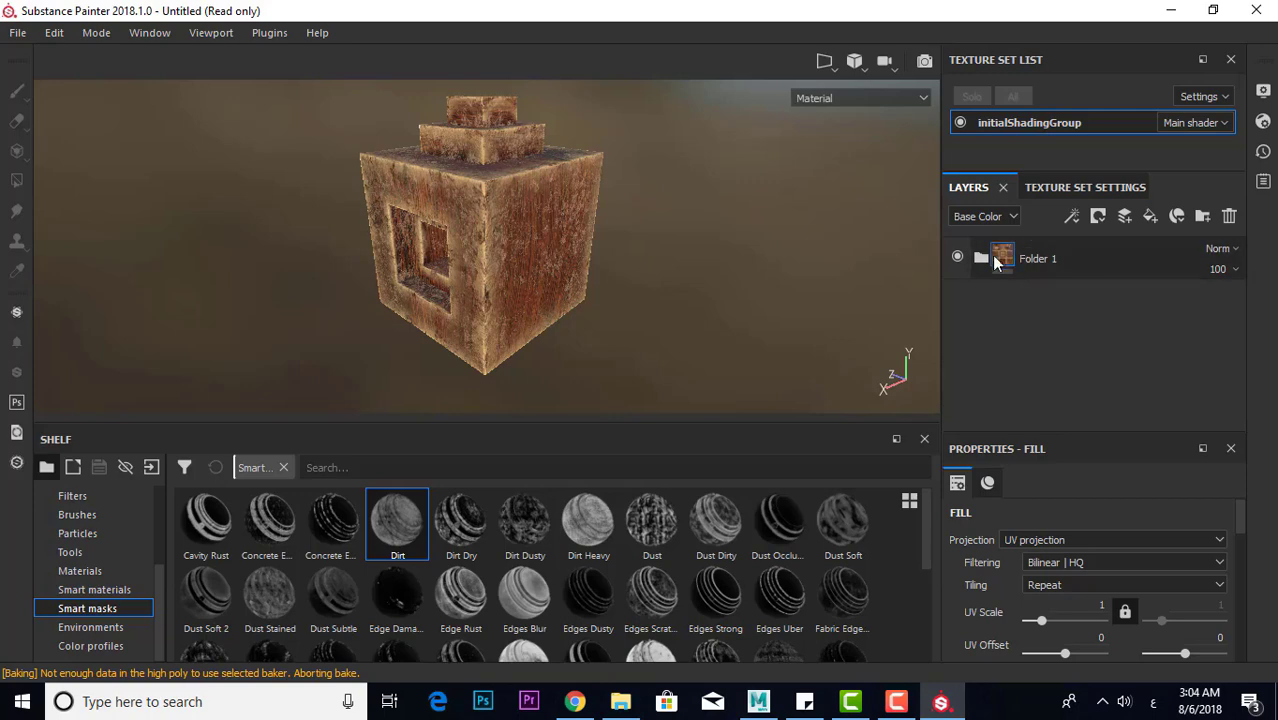
# Rename the folder to the user's capitalized first name followed by 'wood'
pyautogui.rightClick(1048, 259)
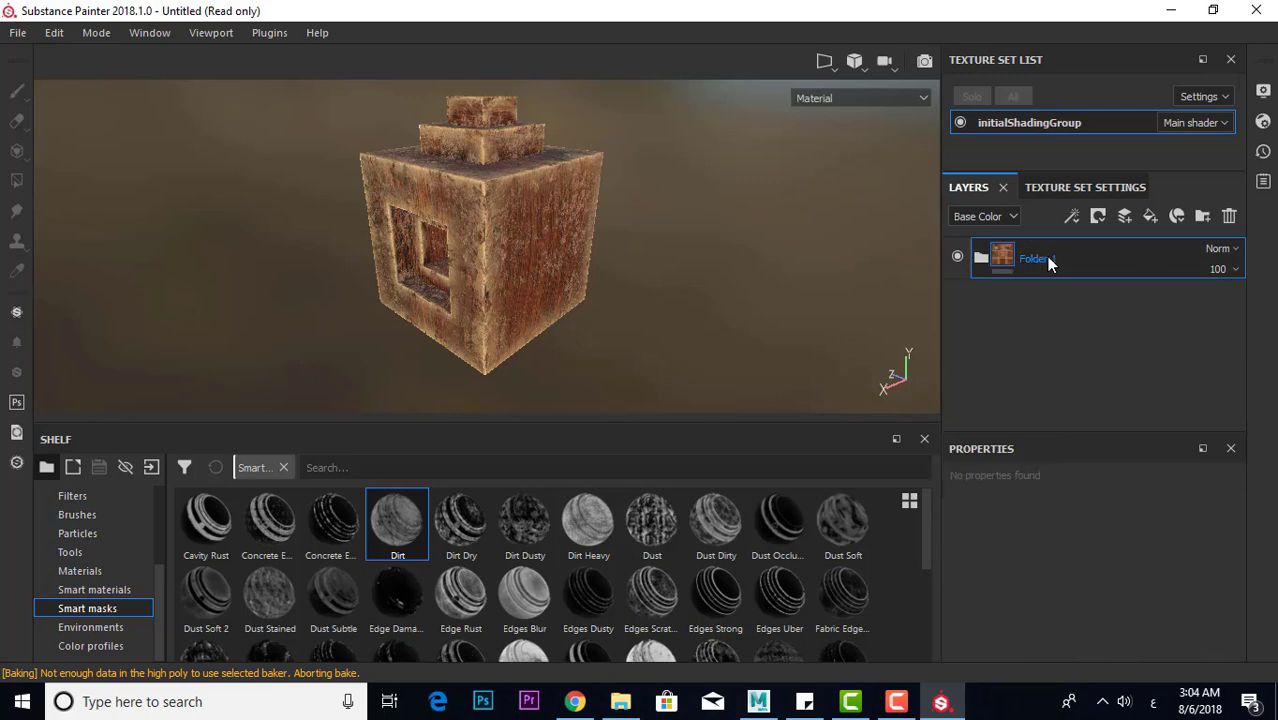
pyautogui.click(1015, 311)
pyautogui.doubleClick(1040, 259)
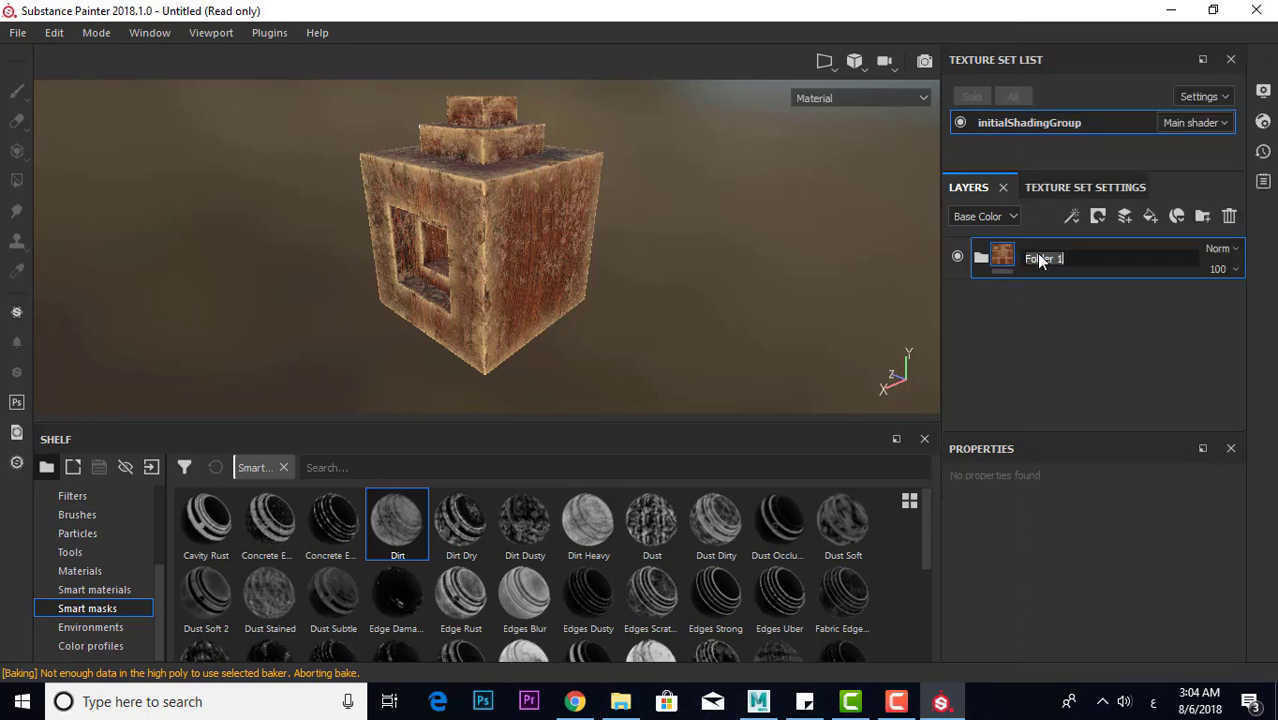
pyautogui.write('شبيق')
pyautogui.write('تص')
pyautogui.press('BackSpace')
pyautogui.press('BackSpace')
pyautogui.press('BackSpace')
pyautogui.press('BackSpace')
pyautogui.press('BackSpace')
pyautogui.hotkey('alt', 'shift')
pyautogui.write('a')
pyautogui.write('ndr')
pyautogui.press('Delete')
pyautogui.write('A')
pyautogui.press('Right')
pyautogui.press('Return')
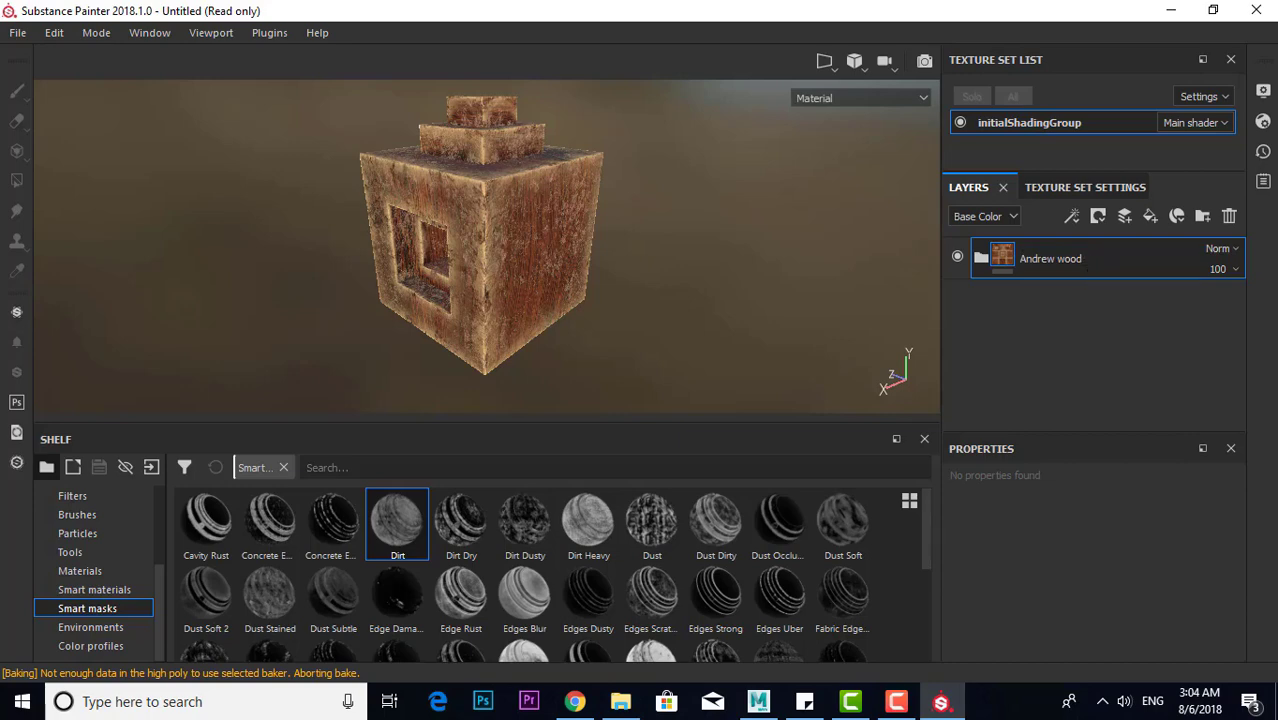
# Save the renamed wood folder as a smart material and check its new shelf thumbnail
pyautogui.rightClick(1078, 266)
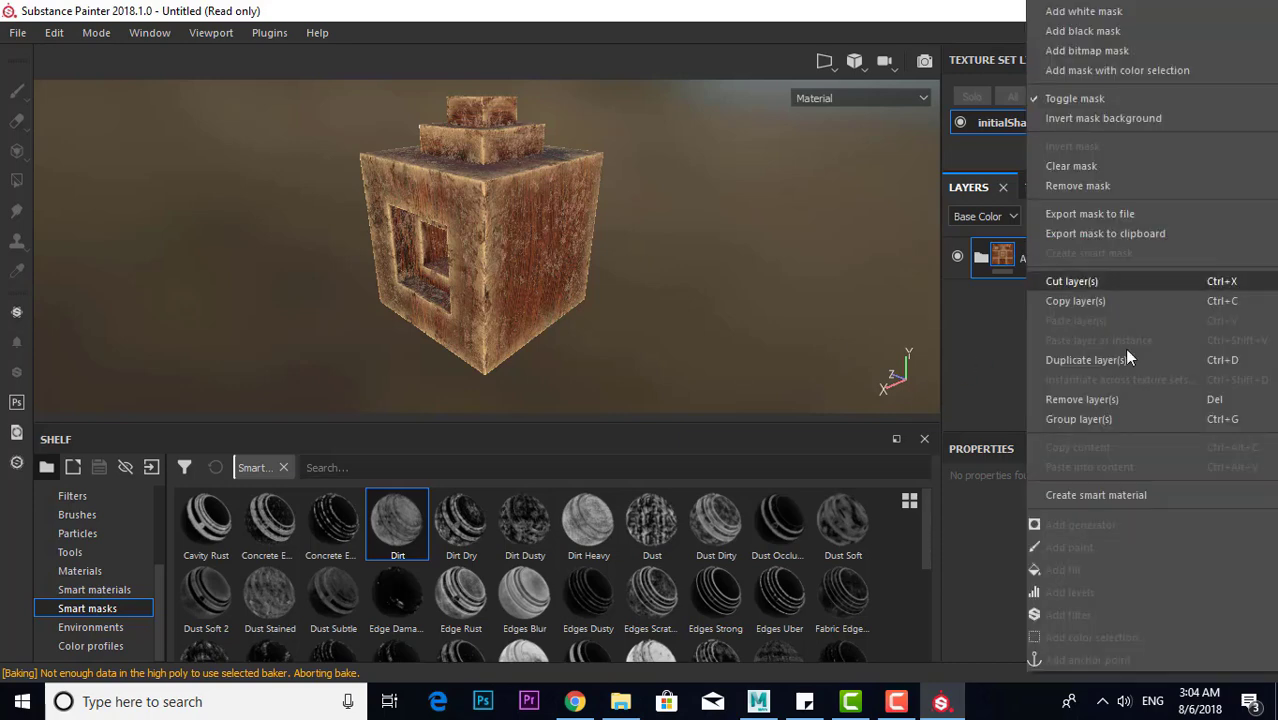
pyautogui.click(1096, 495)
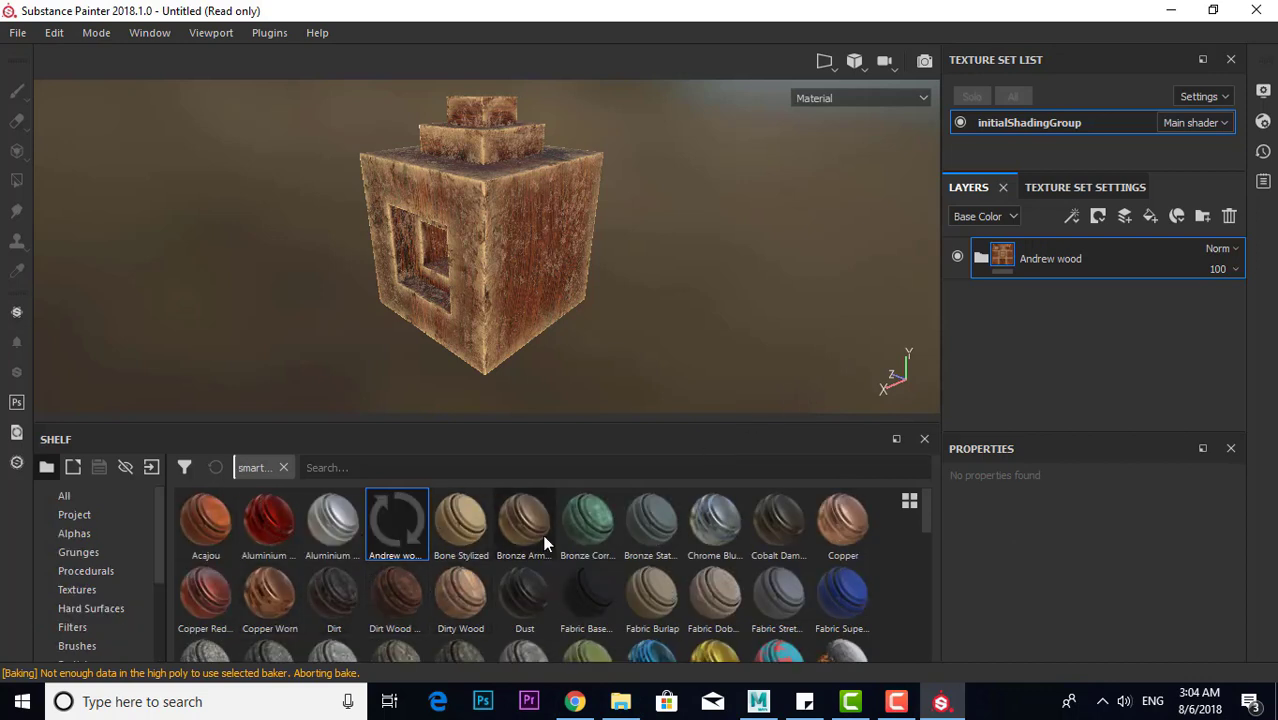
pyautogui.rightClick(400, 525)
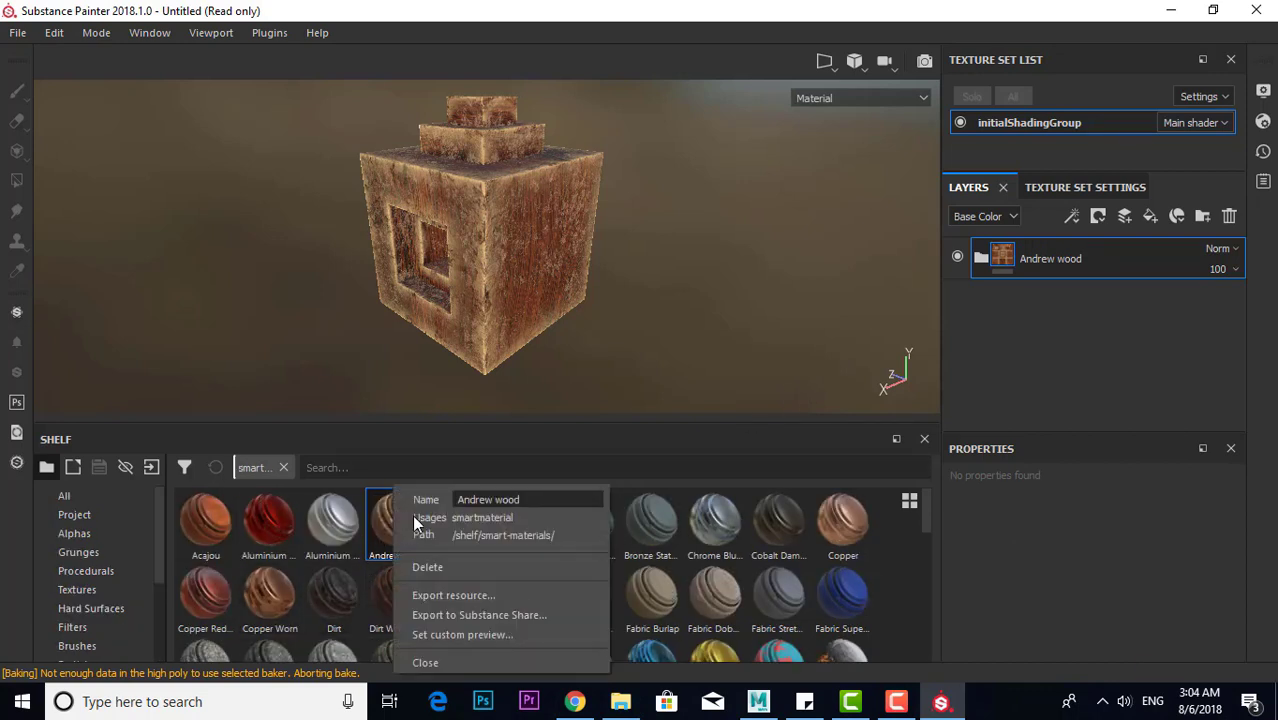
pyautogui.press('Escape')
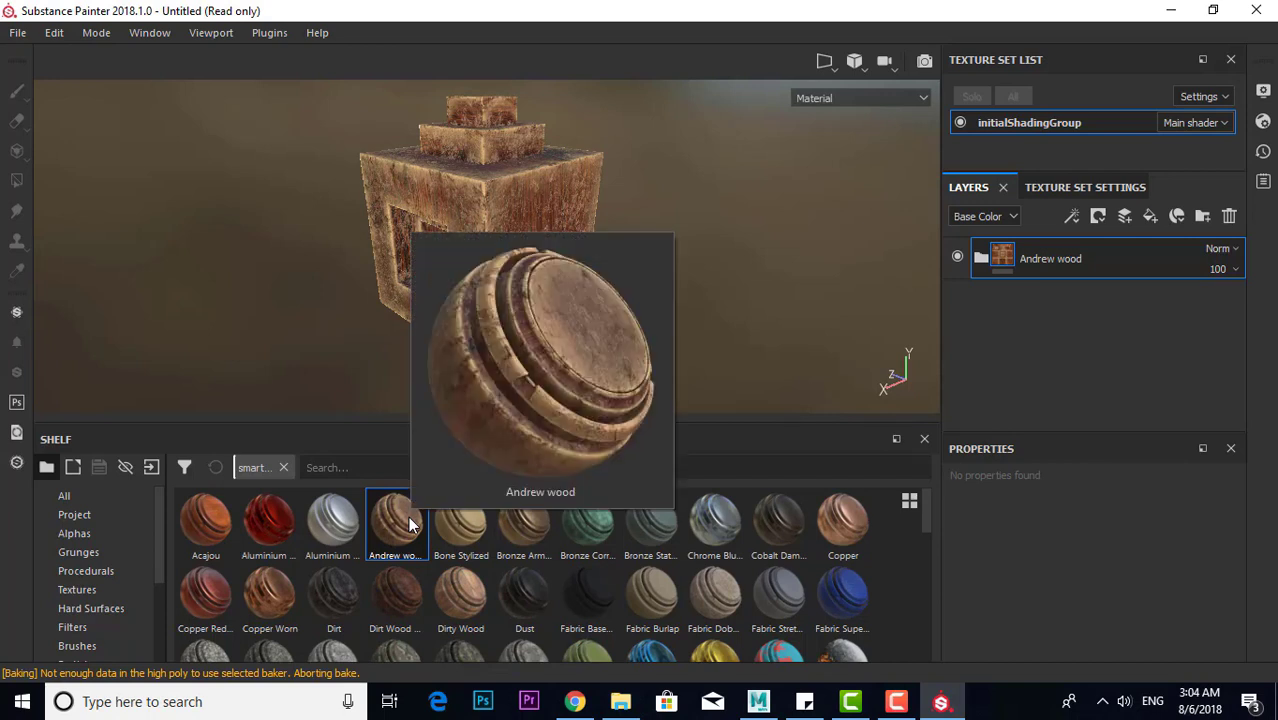
pyautogui.click(699, 327)
pyautogui.click(18, 32)
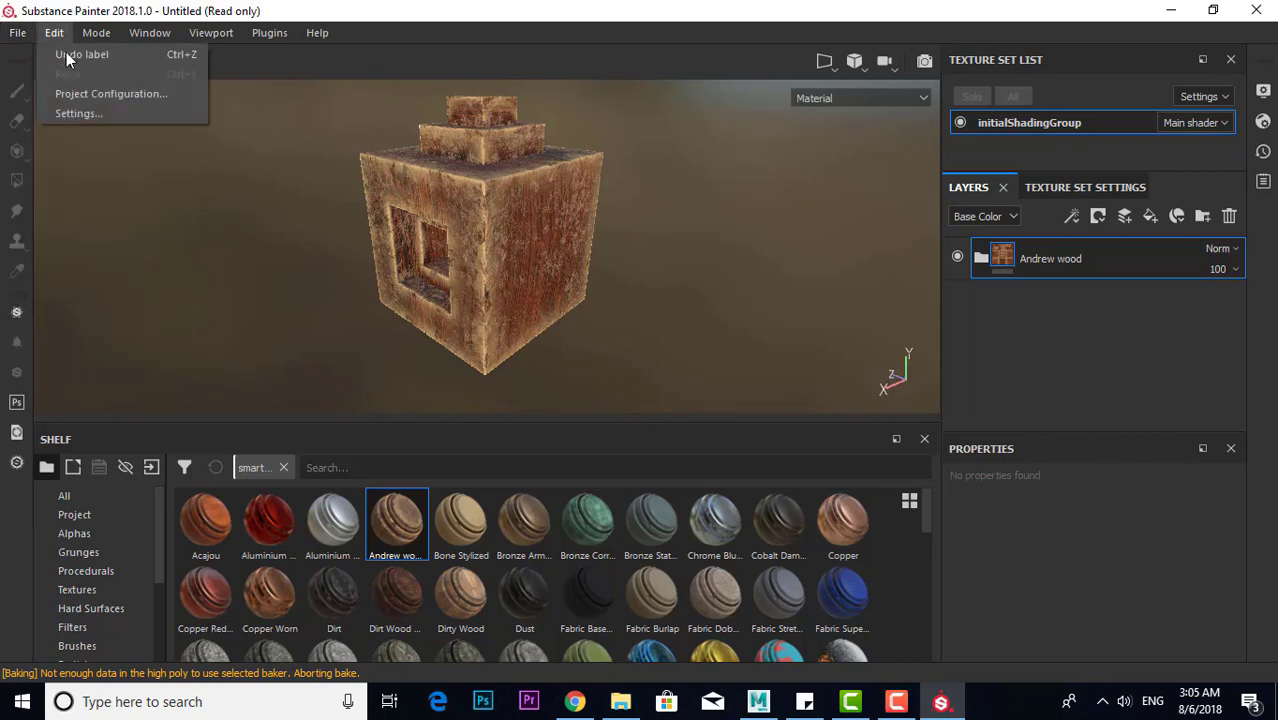
# Discard the current project's changes and create a new project from the door 2.obj mesh
pyautogui.click(30, 55)
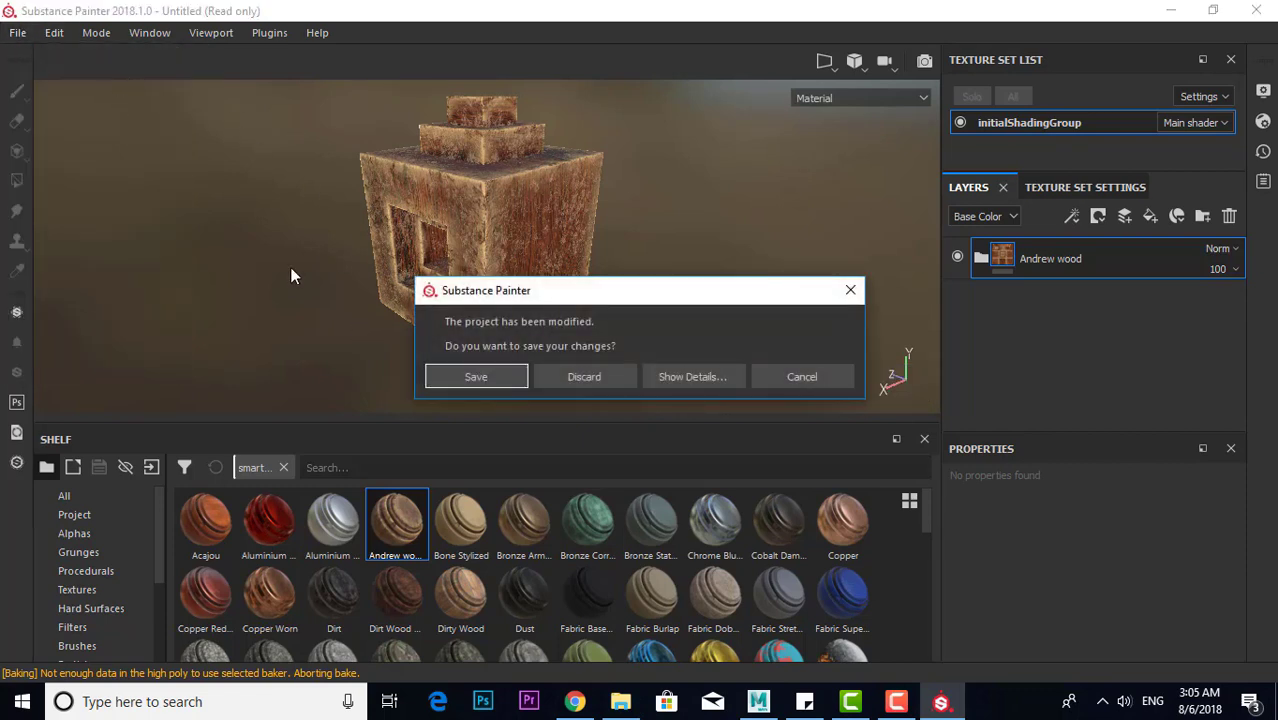
pyautogui.click(577, 379)
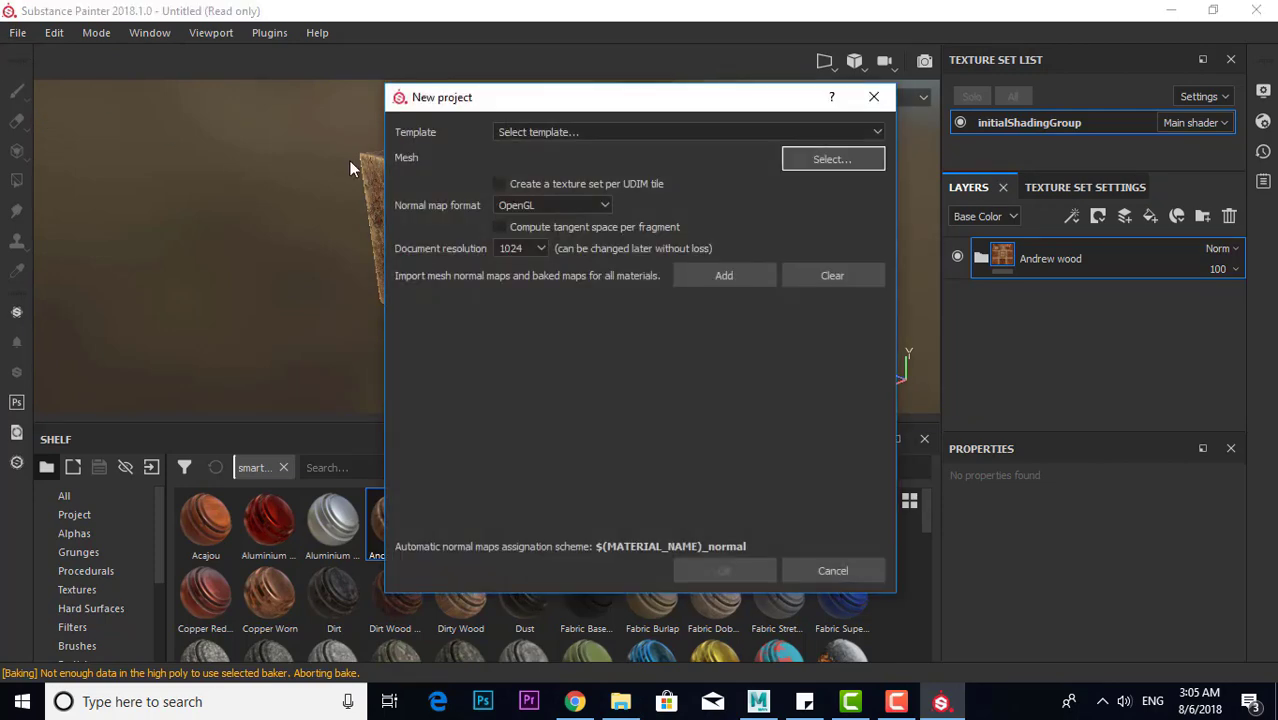
pyautogui.click(815, 162)
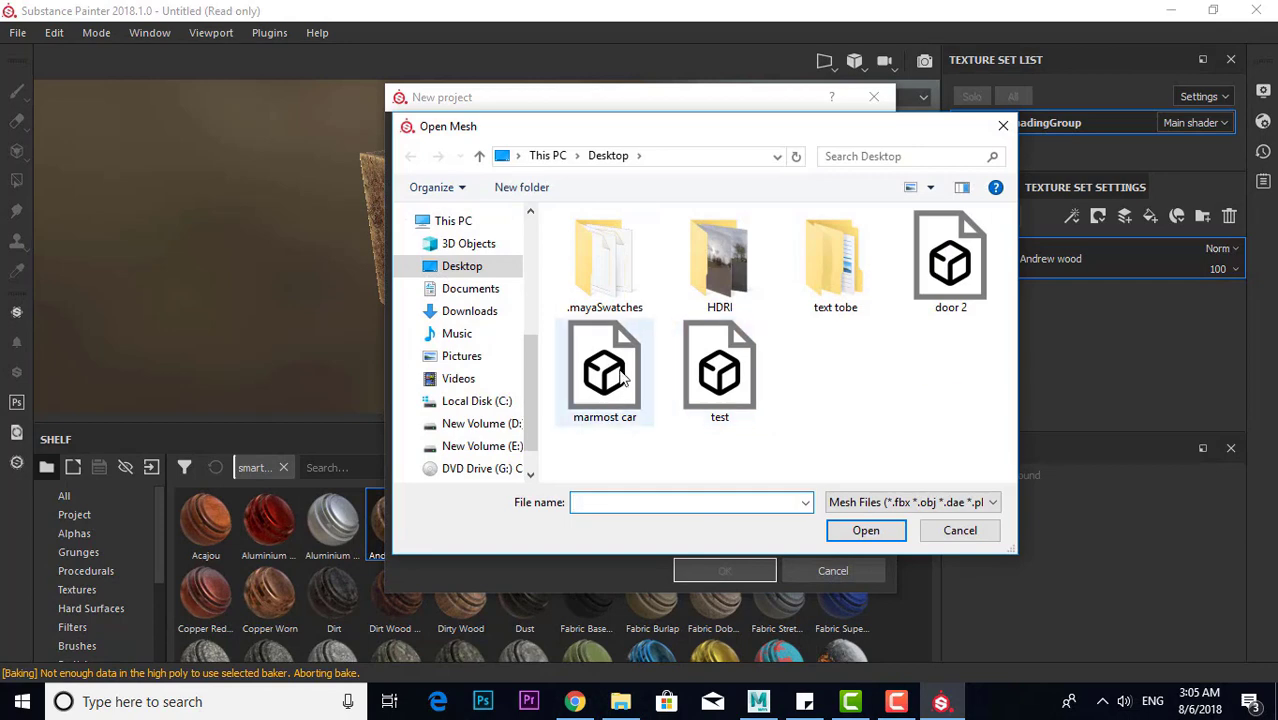
pyautogui.click(924, 278)
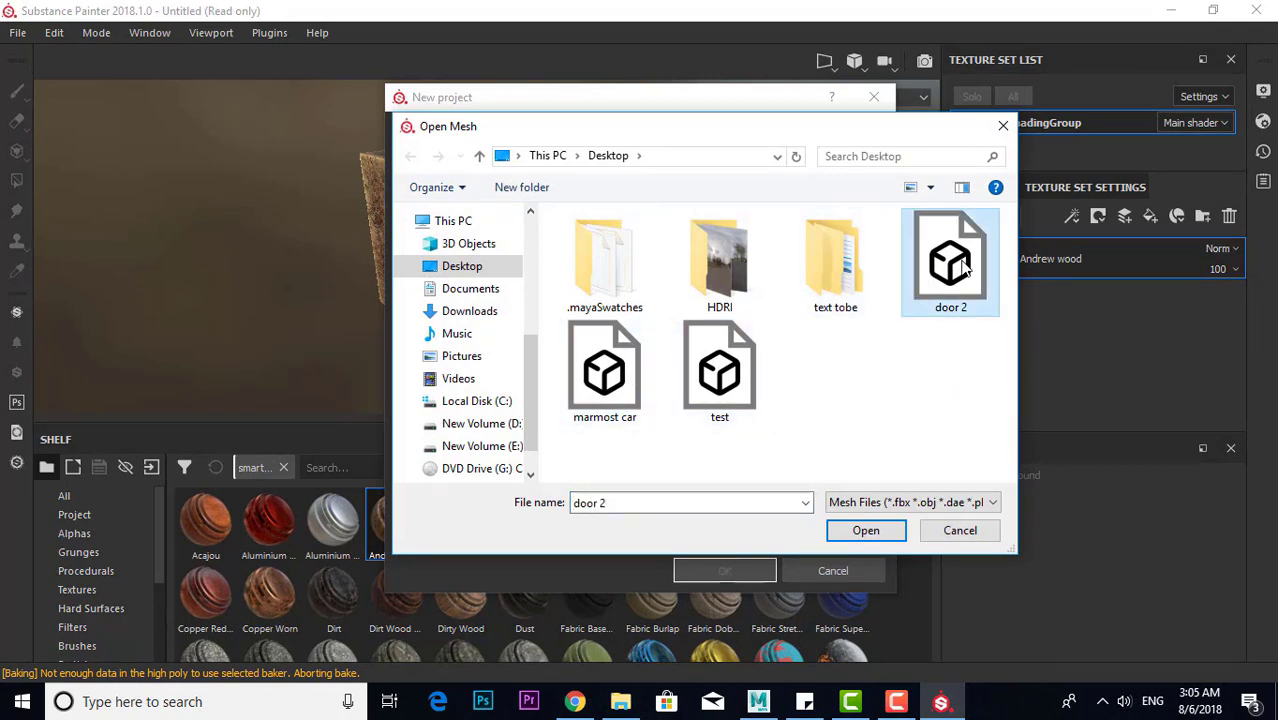
pyautogui.click(852, 530)
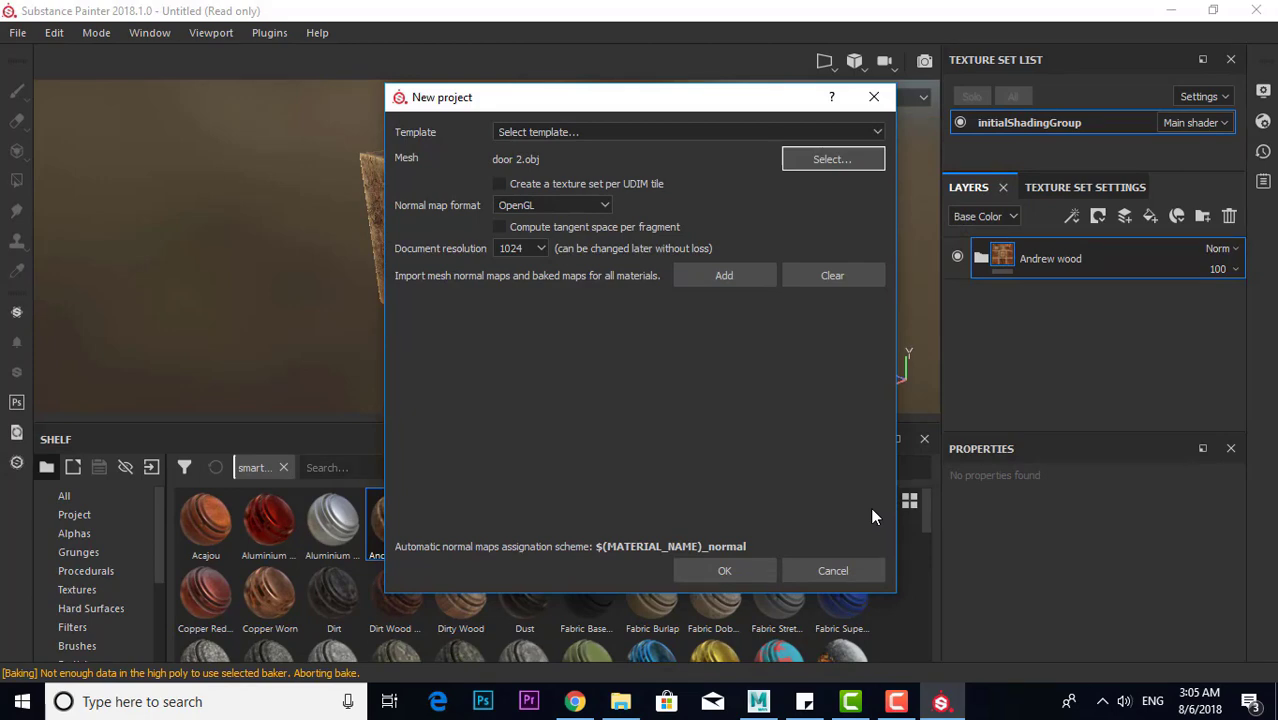
pyautogui.click(728, 576)
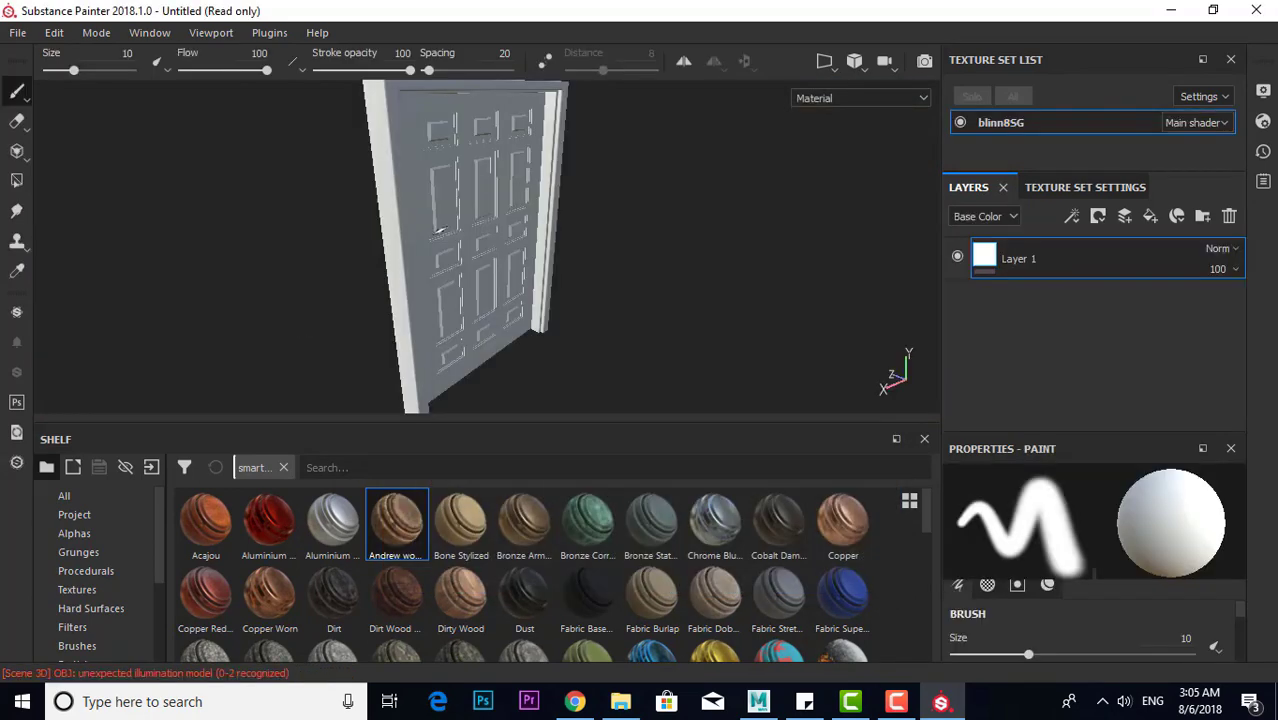
# Bake the door's mesh maps from Texture Set Settings at 2048 output size
pyautogui.keyDown('alt'); pyautogui.moveTo(664, 319); pyautogui.dragTo(756, 342); pyautogui.keyUp('alt')
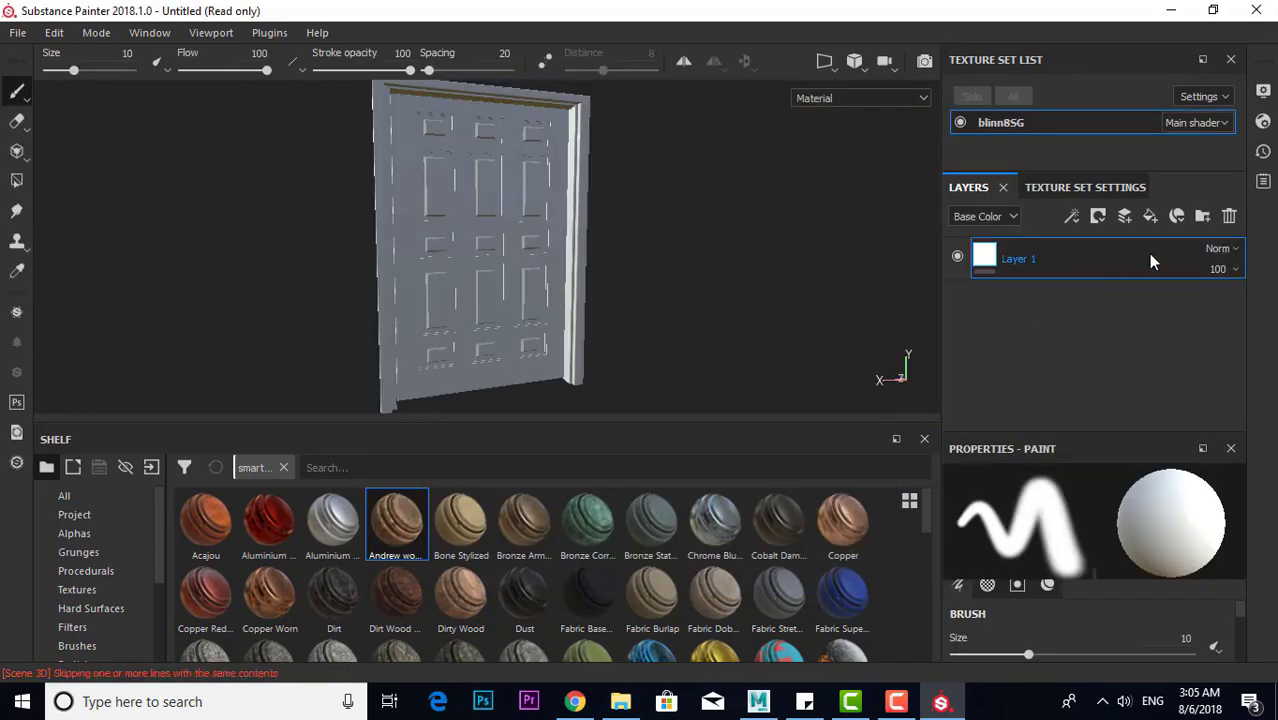
pyautogui.click(1120, 188)
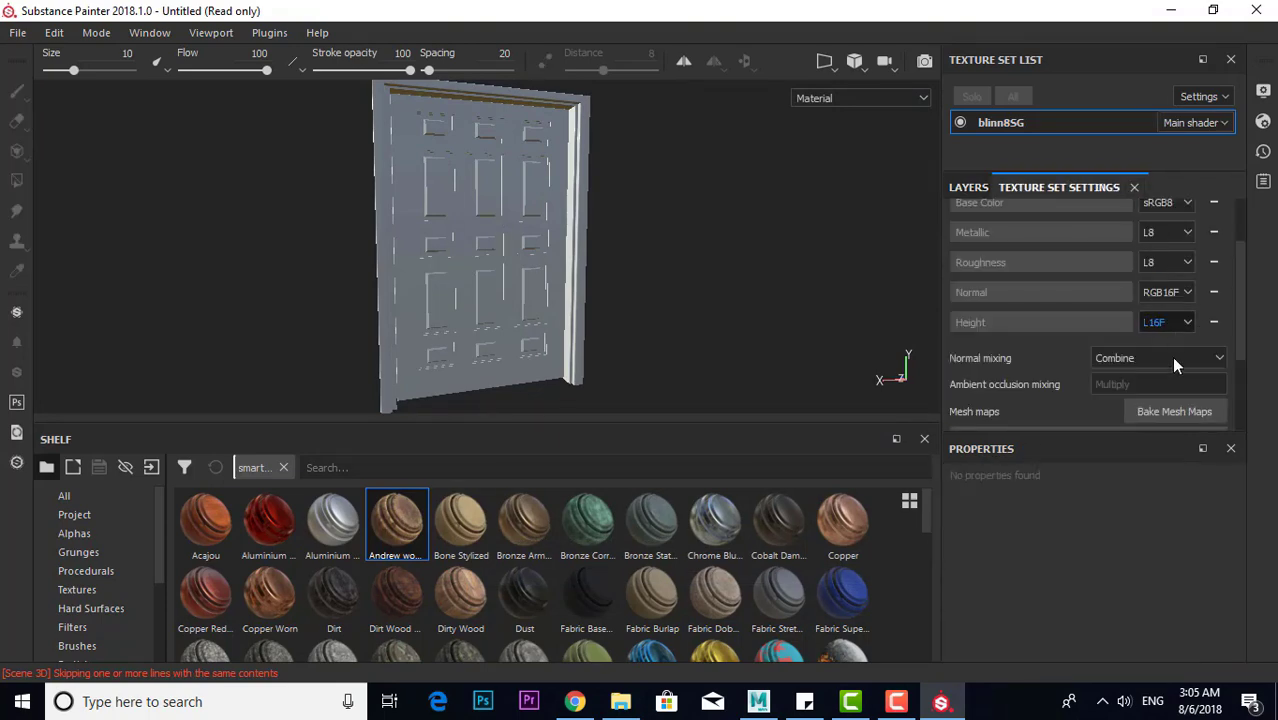
pyautogui.click(1160, 411)
pyautogui.click(660, 91)
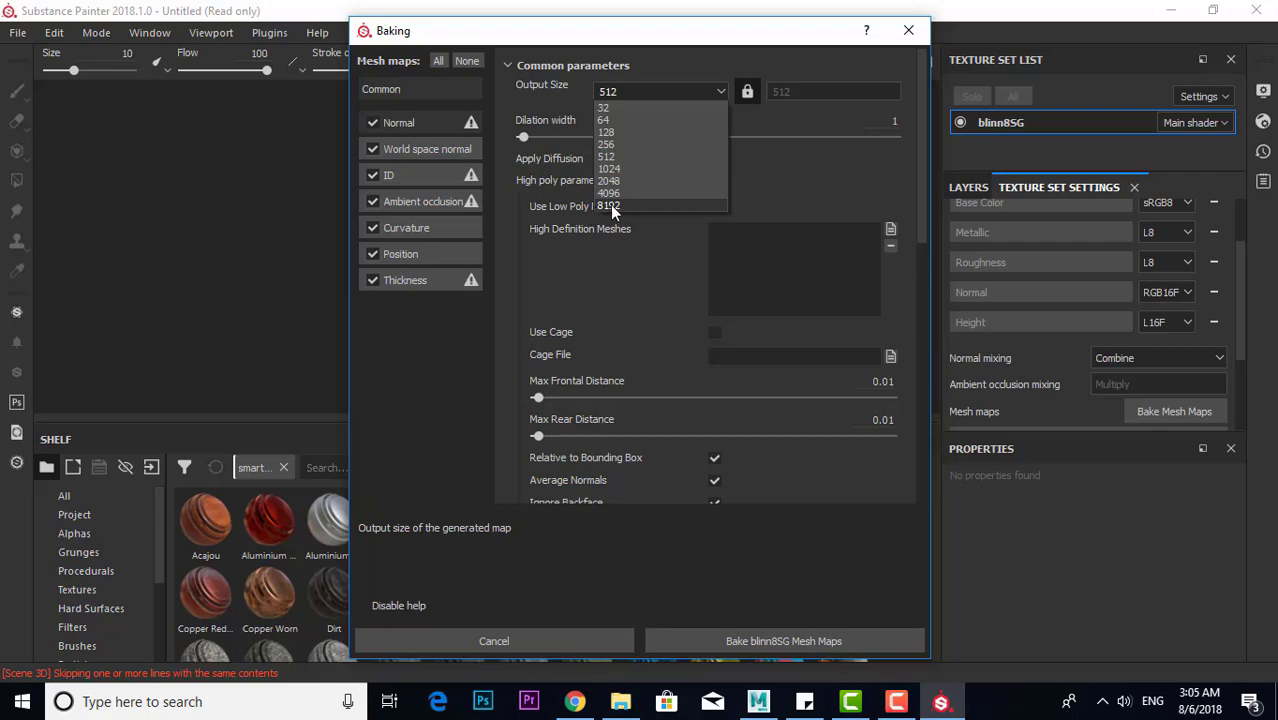
pyautogui.click(619, 183)
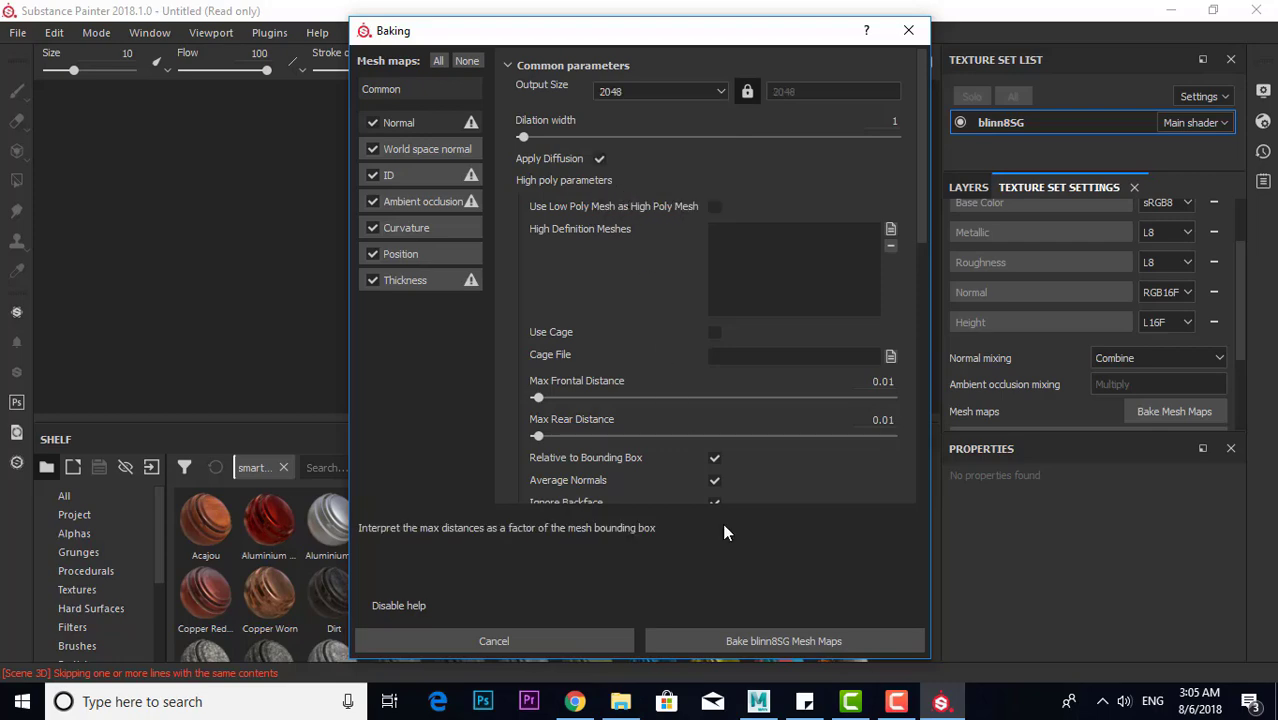
pyautogui.click(766, 646)
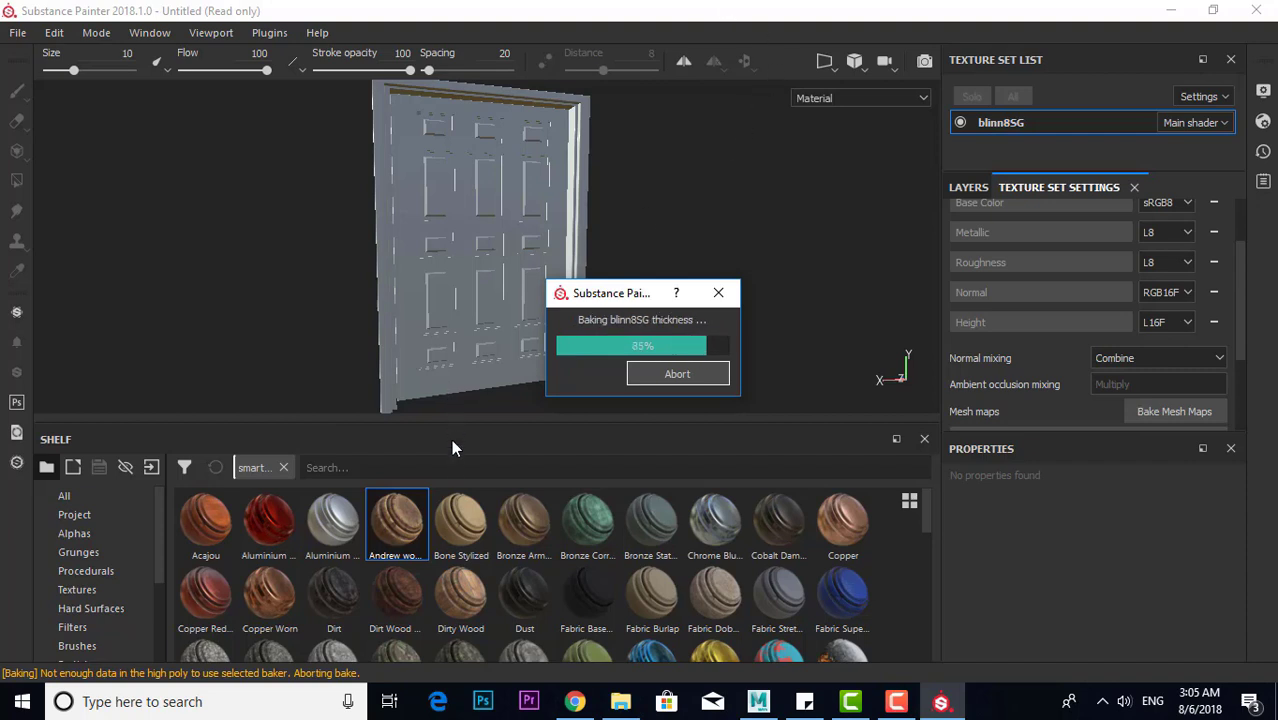
# Drag the custom wood smart material from the shelf onto the door and expand its layer folder
pyautogui.click(77, 589)
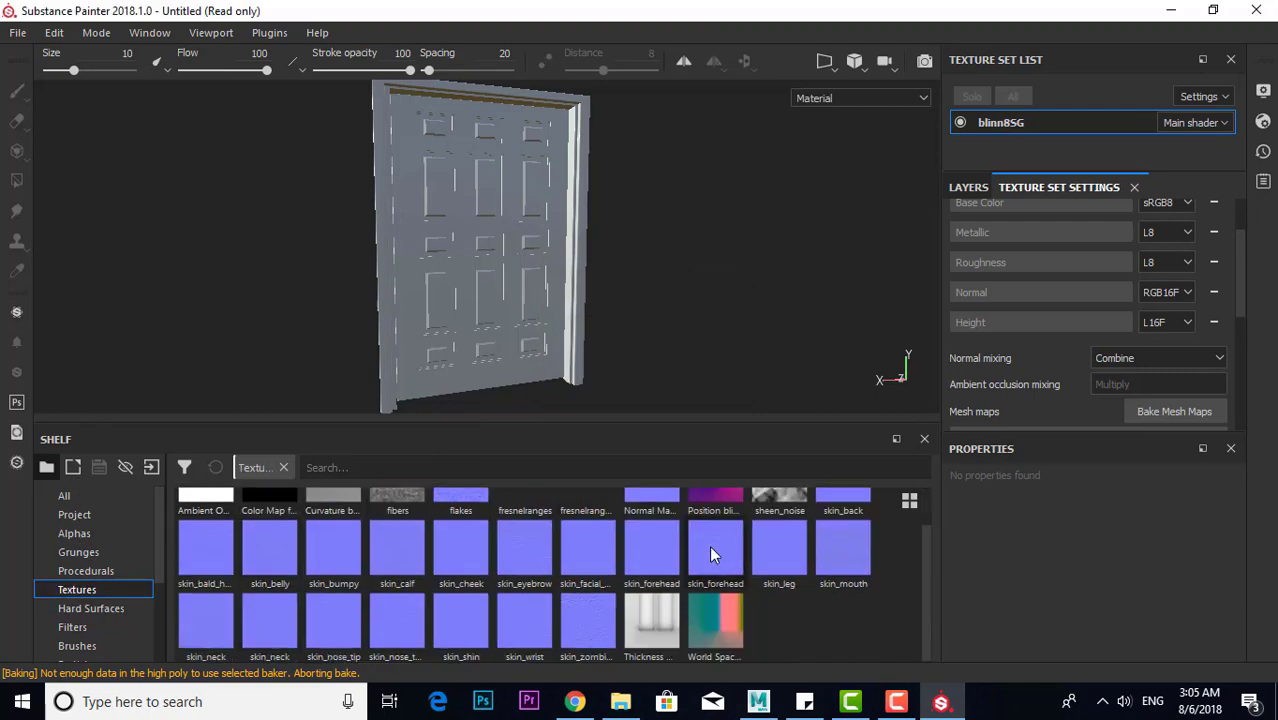
pyautogui.scroll(-3, 91, 588)
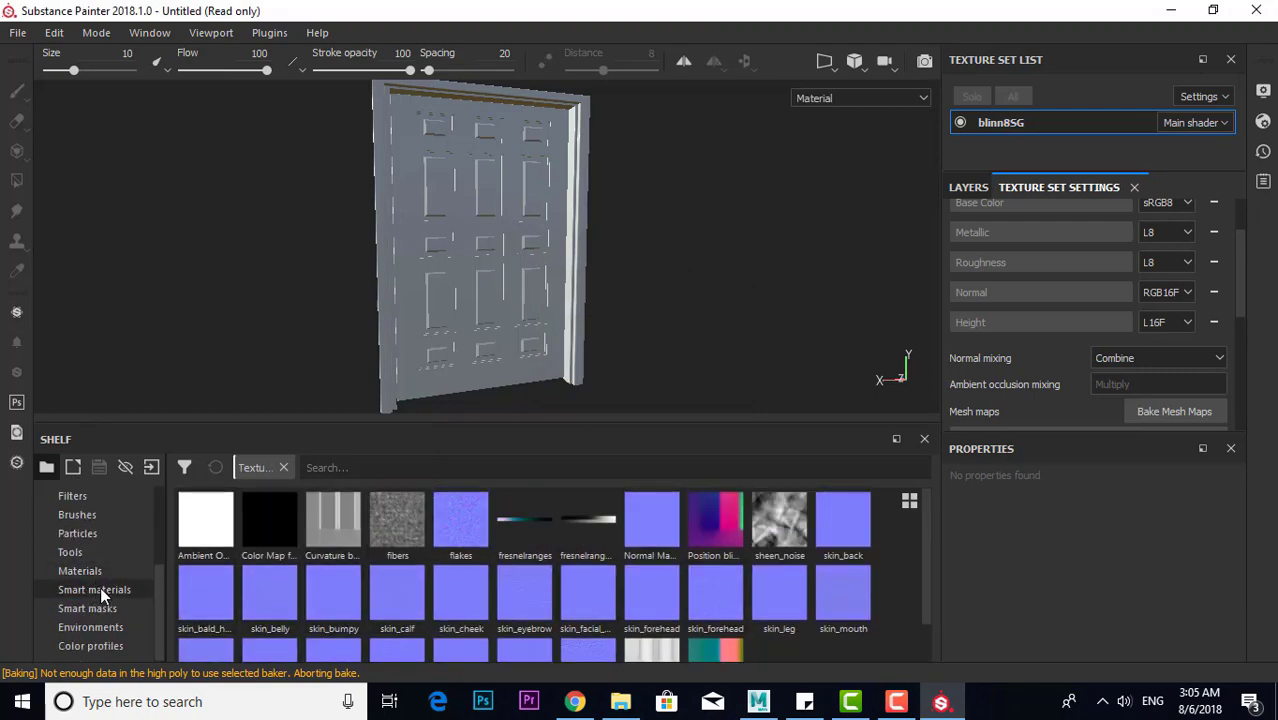
pyautogui.click(102, 589)
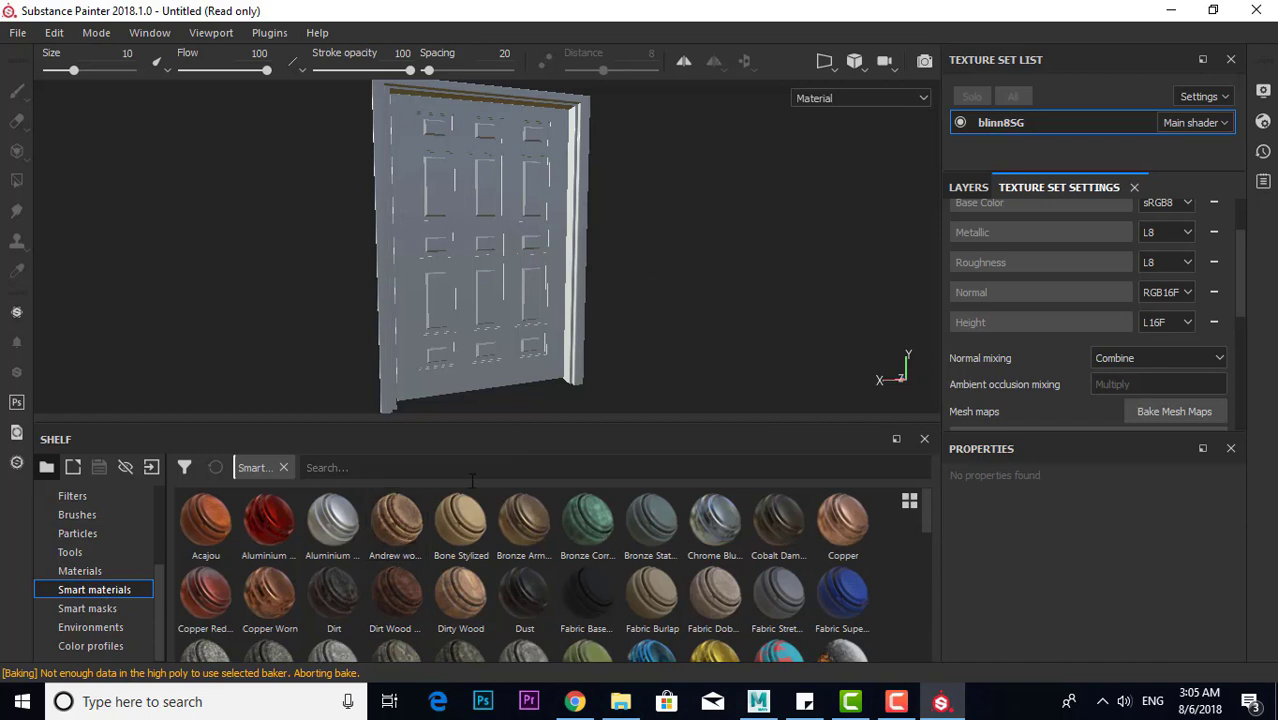
pyautogui.moveTo(400, 506)
pyautogui.mouseDown()
pyautogui.moveTo(452, 258)
pyautogui.moveTo(648, 174)
pyautogui.moveTo(651, 206)
pyautogui.moveTo(551, 279)
pyautogui.moveTo(652, 315)
pyautogui.mouseUp()
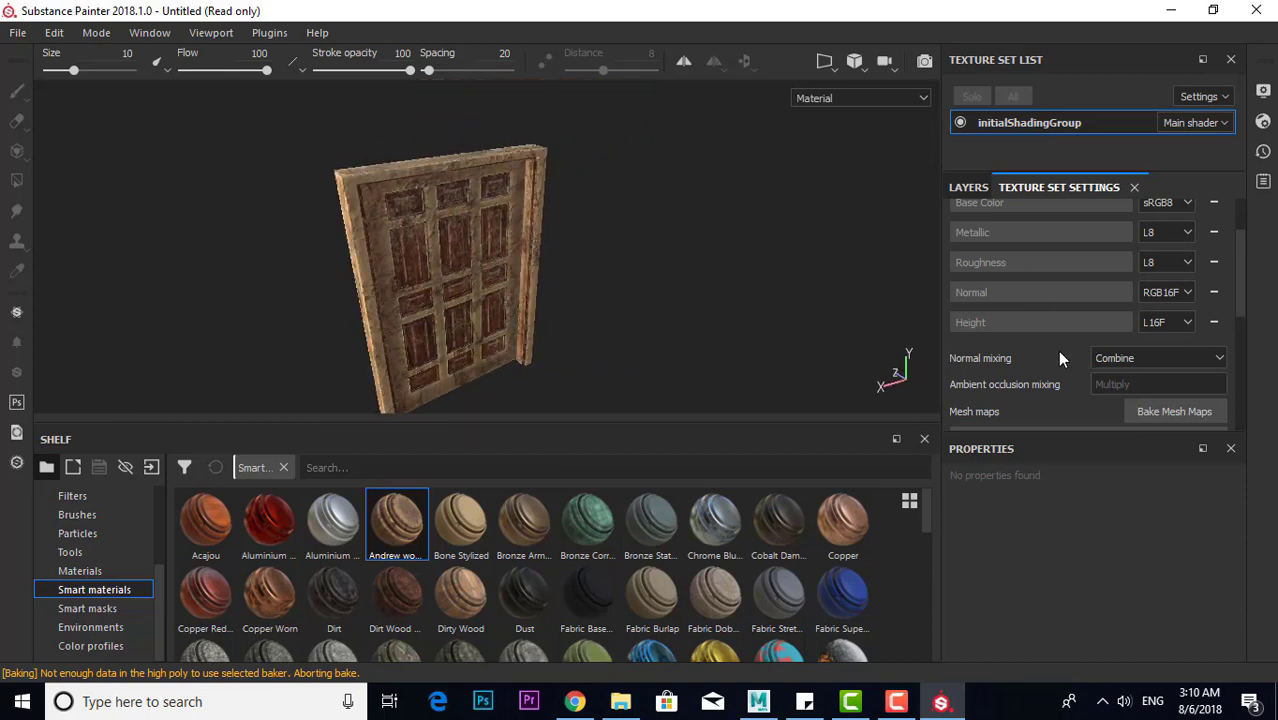
pyautogui.click(978, 187)
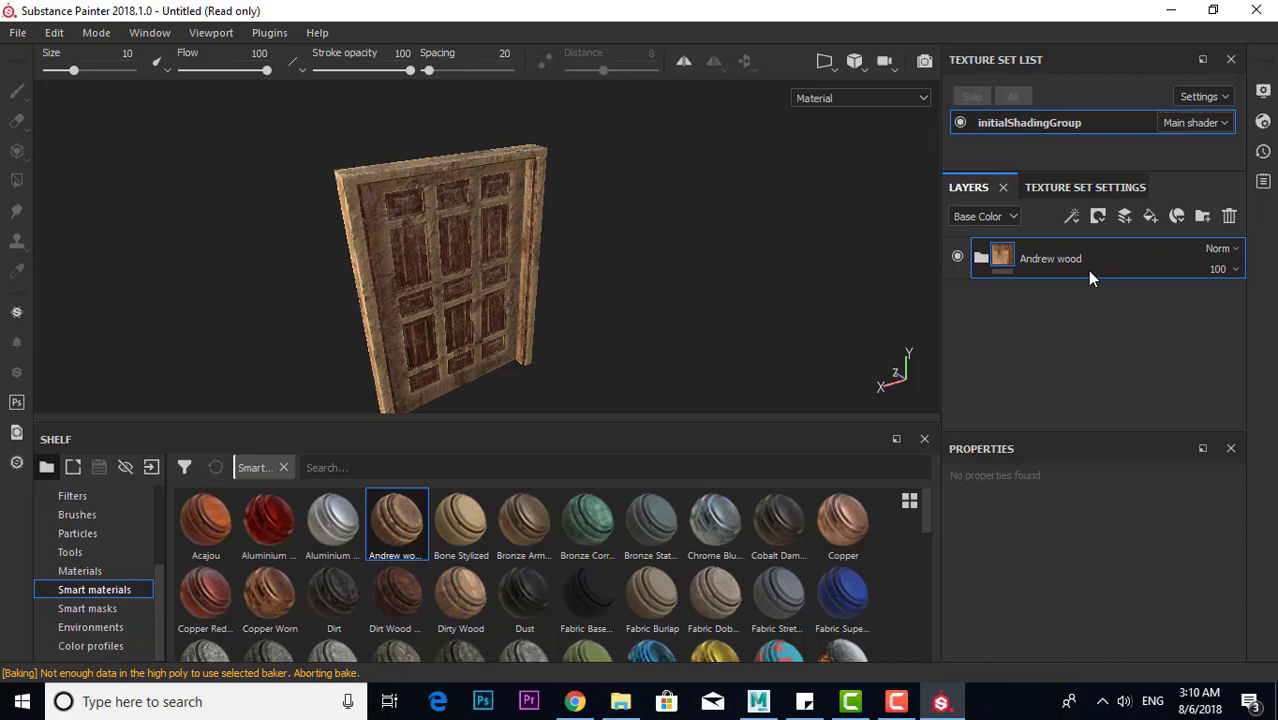
pyautogui.click(981, 258)
# Set Fill layer 2 copy 1's mask generator to Global Blur 1.32 and Global Balance 0.66
pyautogui.click(1031, 342)
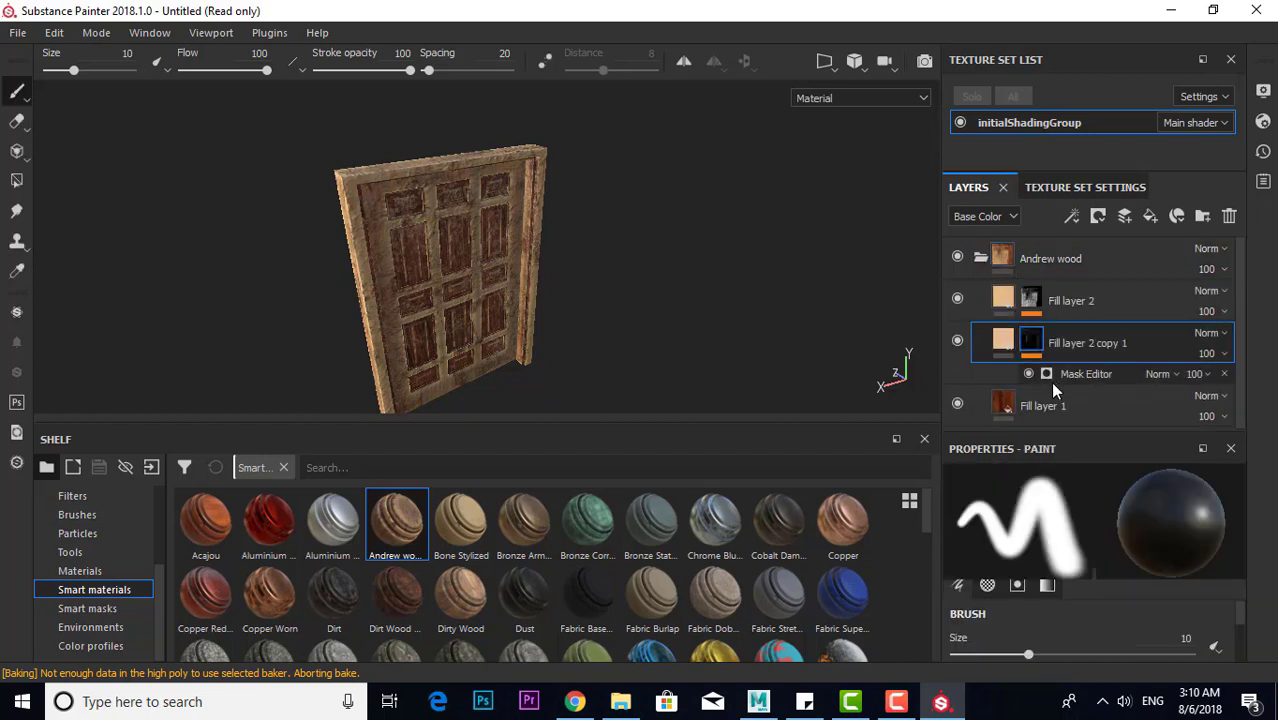
pyautogui.click(1060, 373)
pyautogui.click(1046, 373)
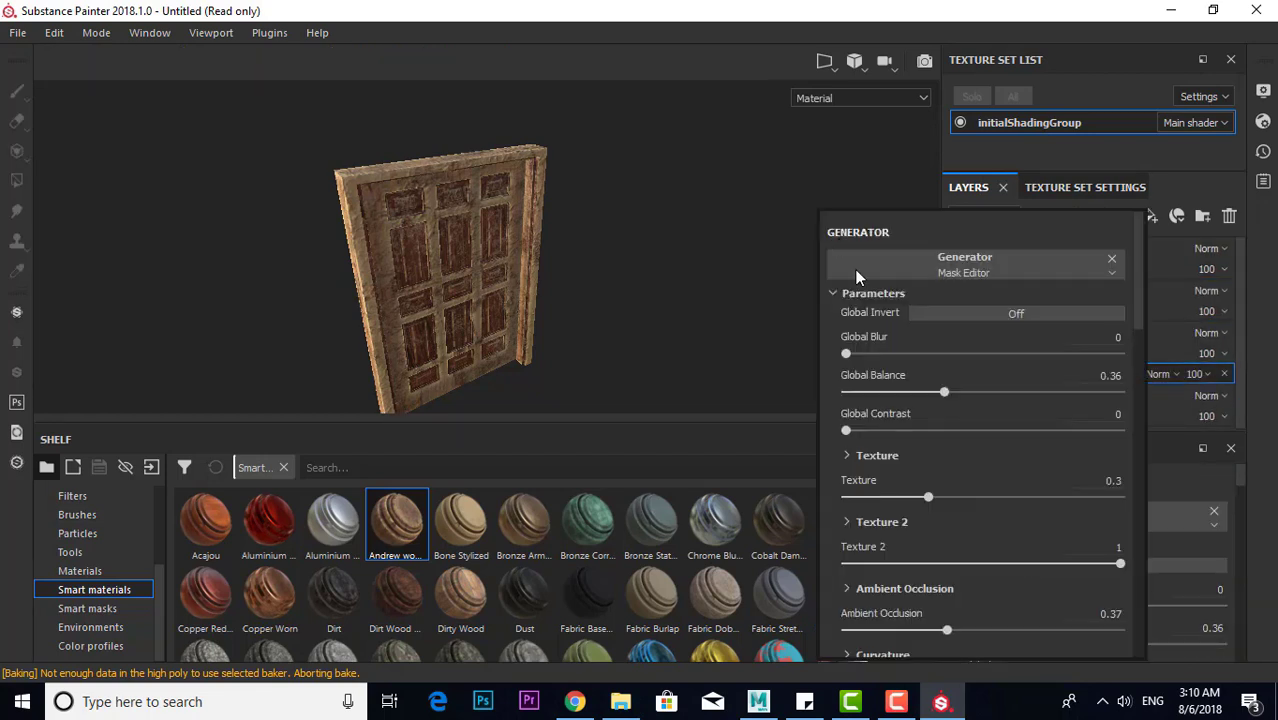
pyautogui.moveTo(925, 387)
pyautogui.mouseDown()
pyautogui.moveTo(899, 382)
pyautogui.moveTo(887, 351)
pyautogui.mouseUp()
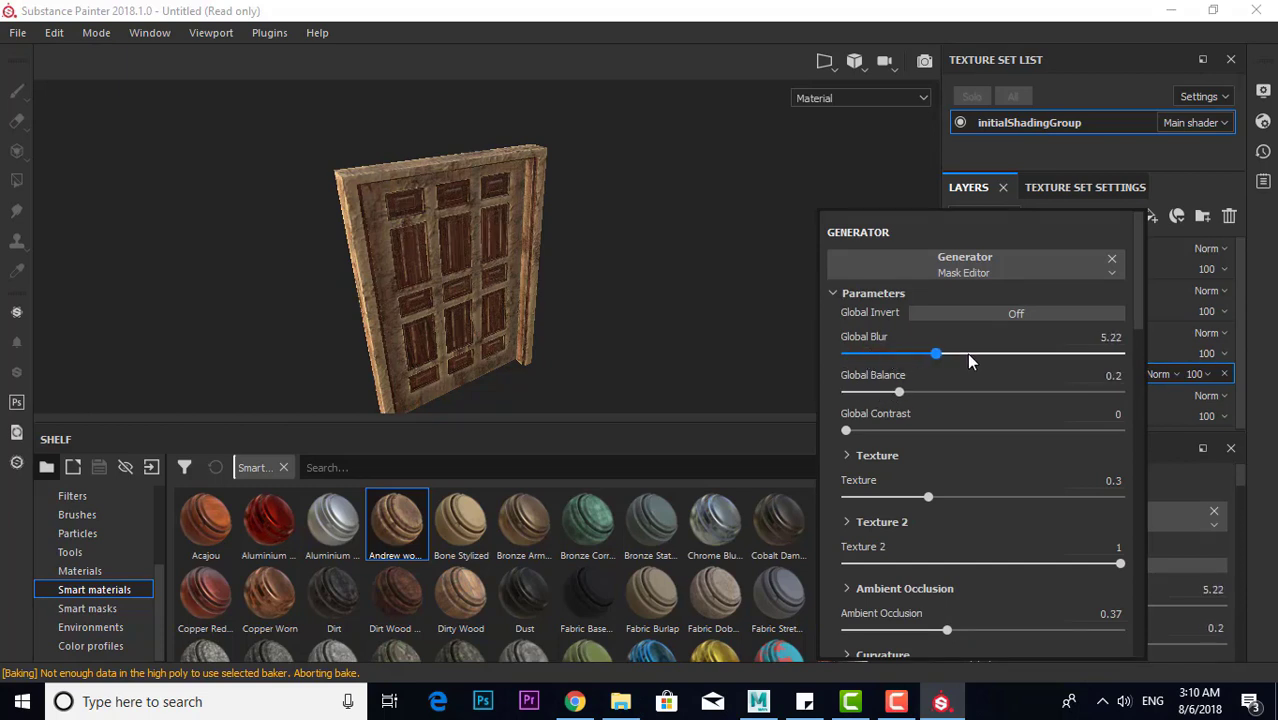
pyautogui.moveTo(968, 356); pyautogui.dragTo(867, 352)
pyautogui.moveTo(899, 392)
pyautogui.mouseDown()
pyautogui.moveTo(1026, 390)
pyautogui.moveTo(973, 393)
pyautogui.mouseUp()
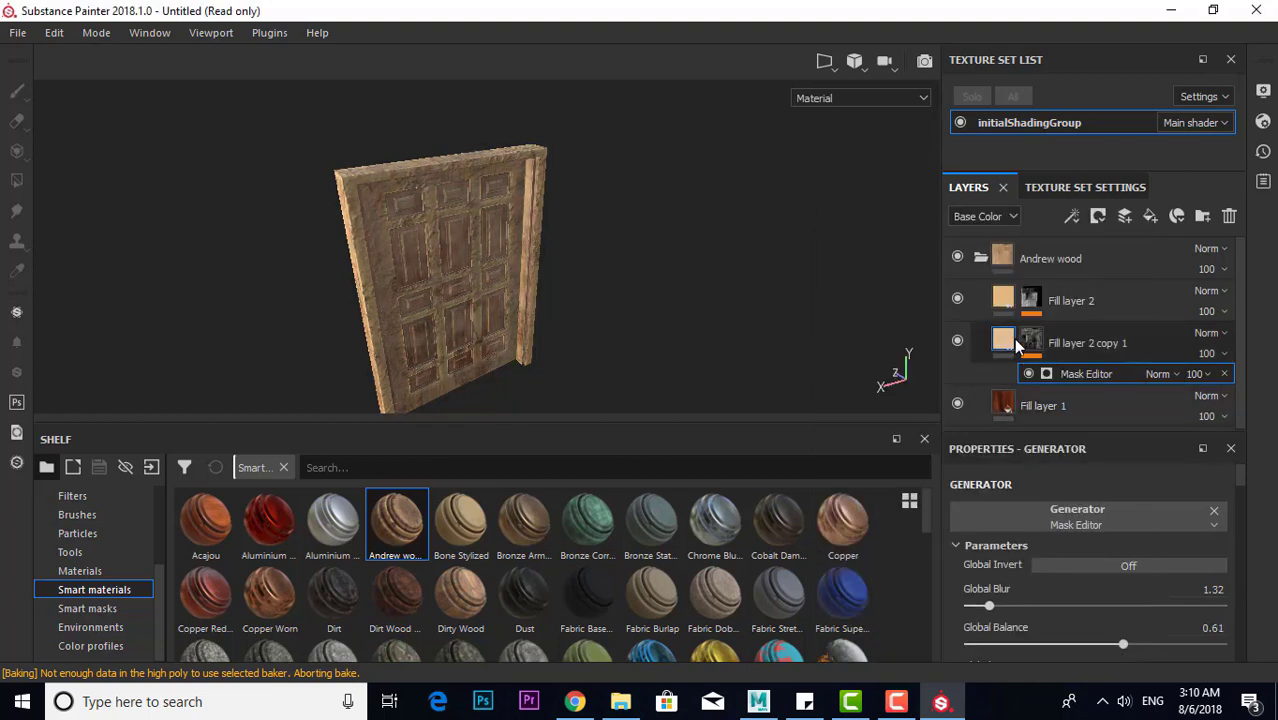
# Adjust Fill layer 2's mask Global Balance to lighten the door and set its blur to 0.55
pyautogui.click(1035, 300)
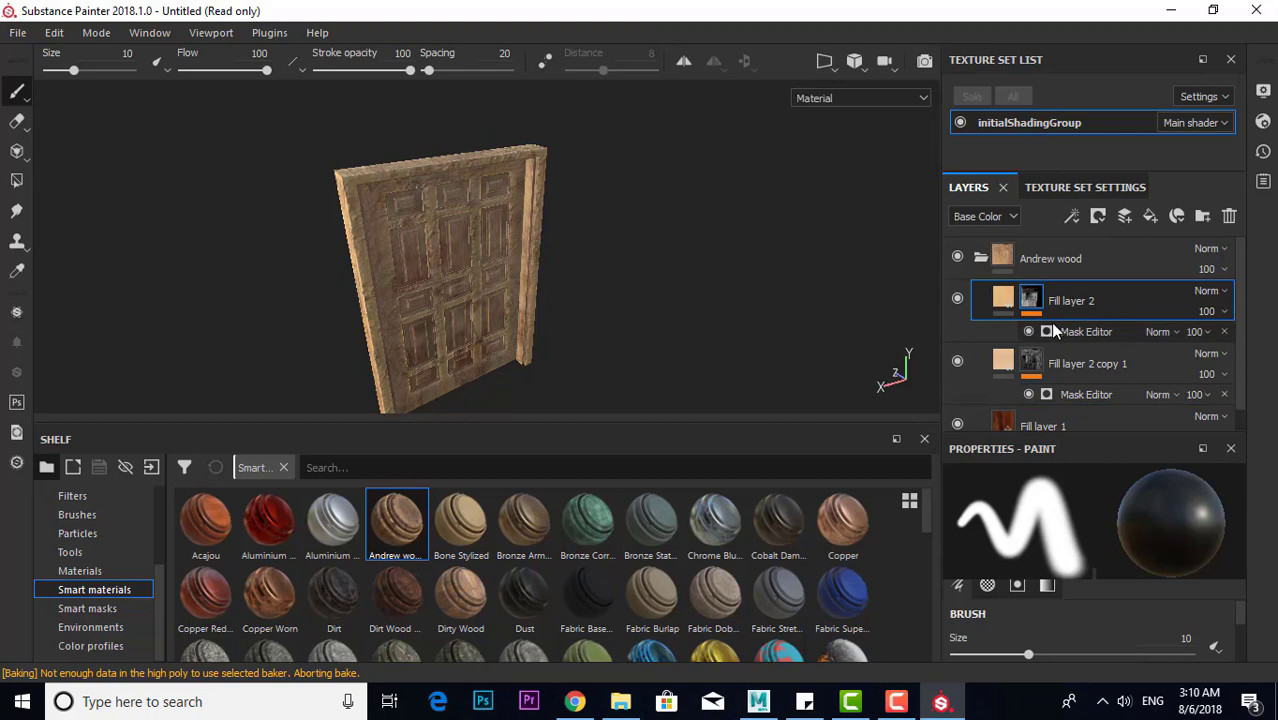
pyautogui.click(1050, 321)
pyautogui.moveTo(1021, 416)
pyautogui.mouseDown()
pyautogui.moveTo(910, 416)
pyautogui.moveTo(897, 403)
pyautogui.mouseUp()
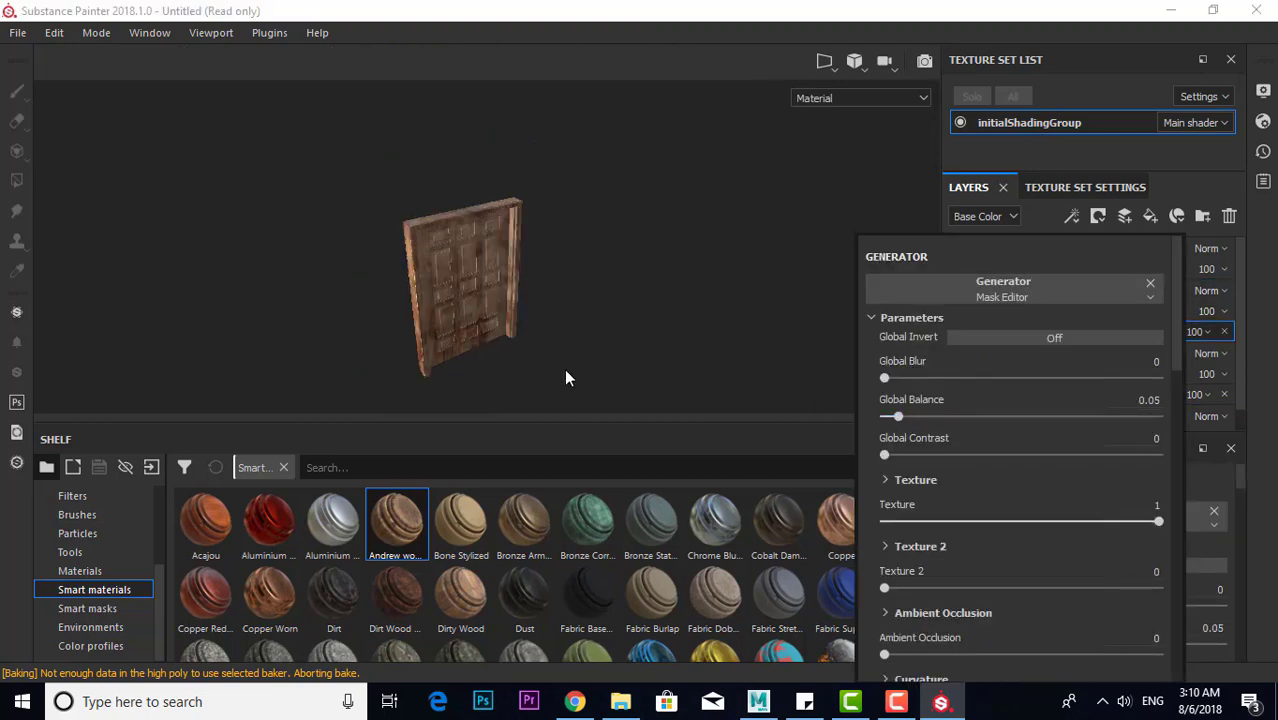
pyautogui.scroll(3, 544, 355)
pyautogui.scroll(3, 496, 337)
pyautogui.keyDown('alt'); pyautogui.moveTo(475, 335); pyautogui.dragTo(810, 234); pyautogui.keyUp('alt')
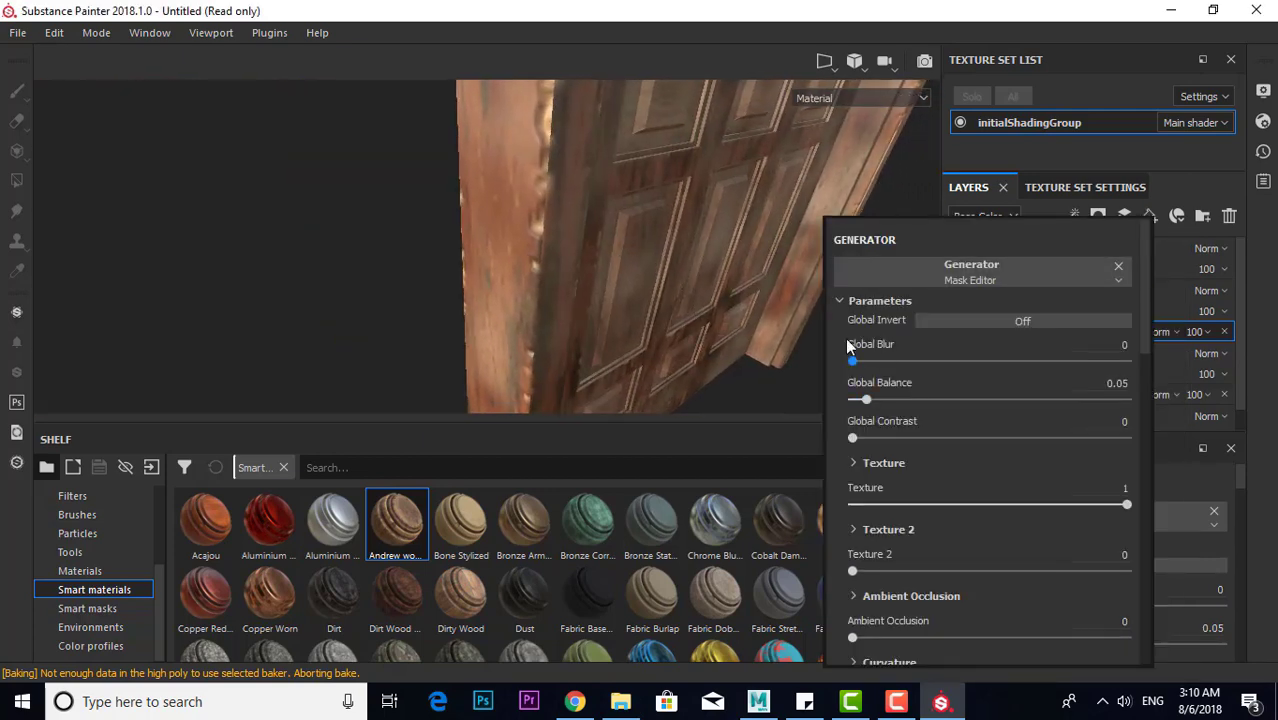
pyautogui.moveTo(895, 399)
pyautogui.mouseDown()
pyautogui.moveTo(948, 397)
pyautogui.moveTo(938, 388)
pyautogui.mouseUp()
pyautogui.moveTo(852, 361); pyautogui.dragTo(862, 362)
pyautogui.moveTo(939, 399)
pyautogui.mouseDown()
pyautogui.moveTo(1038, 398)
pyautogui.moveTo(907, 399)
pyautogui.moveTo(1106, 437)
pyautogui.moveTo(1189, 418)
pyautogui.mouseUp()
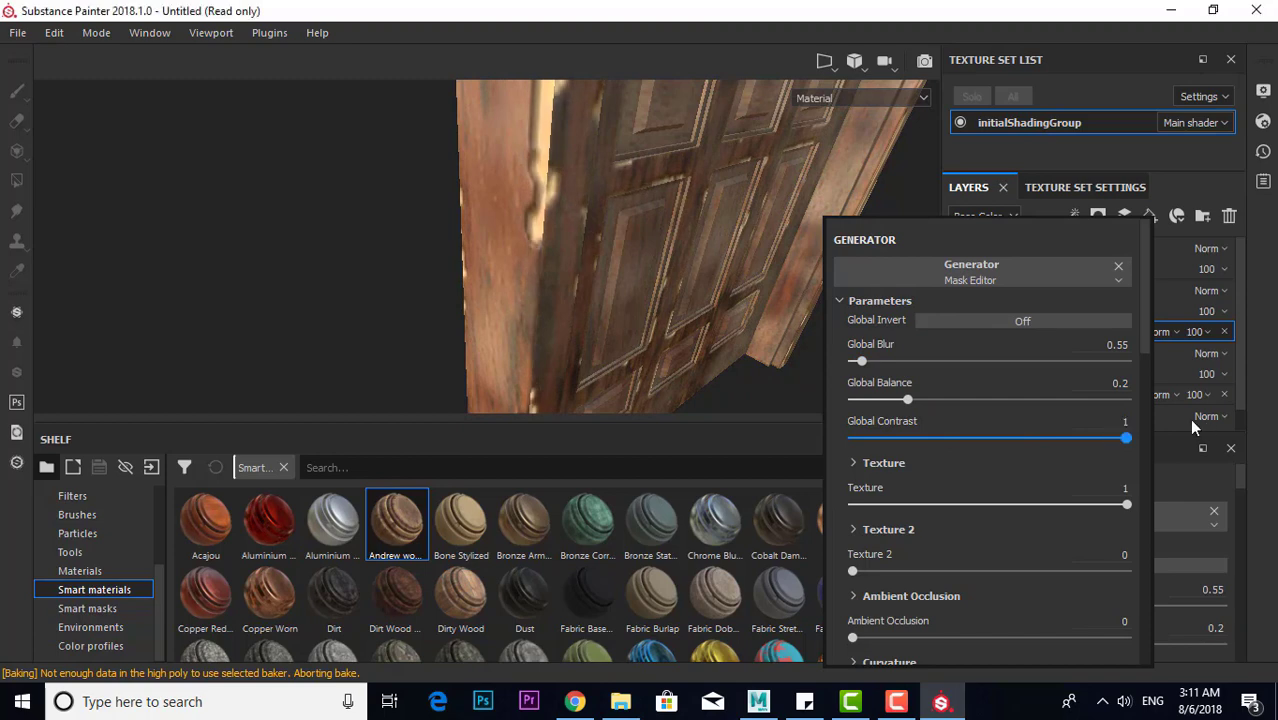
pyautogui.scroll(-1, 828, 410)
pyautogui.scroll(-2, 856, 432)
pyautogui.scroll(2, 856, 428)
pyautogui.scroll(2, 856, 428)
# Set Fill layer 2 copy 1's mask Global Balance to about 0.43
pyautogui.click(1003, 296)
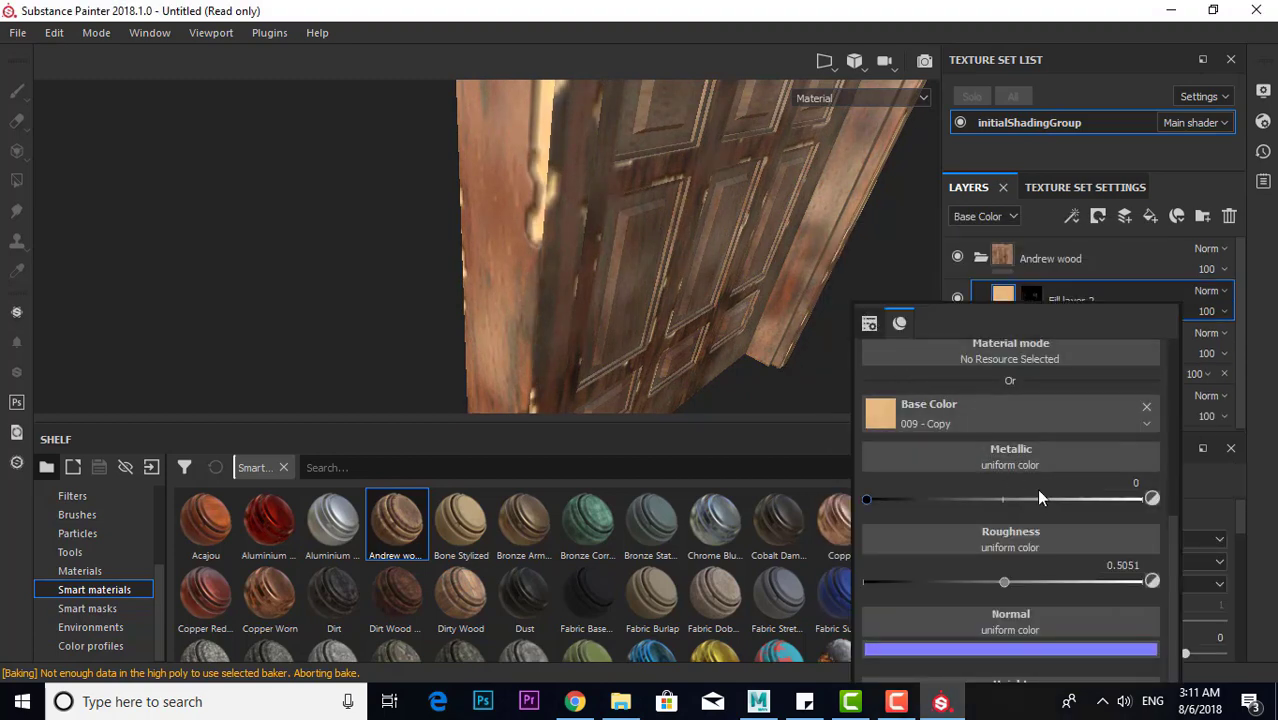
pyautogui.scroll(3, 1100, 520)
pyautogui.keyDown('alt'); pyautogui.moveTo(729, 332); pyautogui.dragTo(628, 352); pyautogui.keyUp('alt')
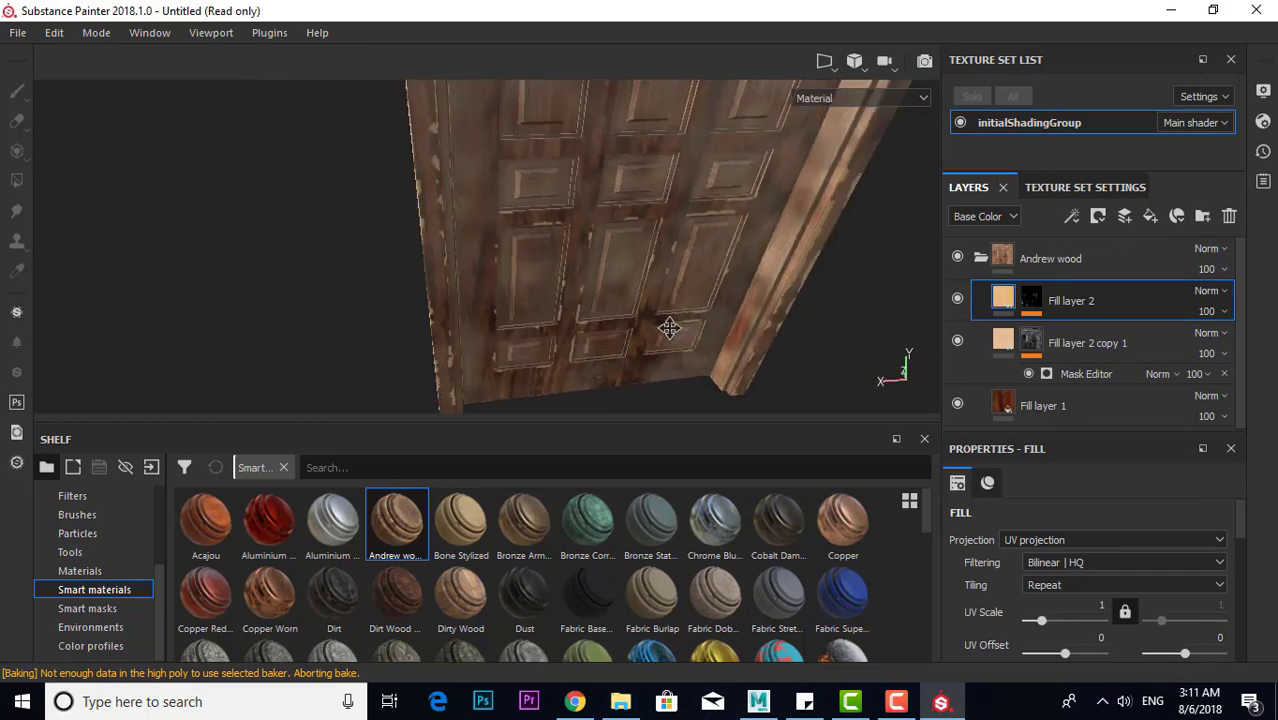
pyautogui.click(1003, 340)
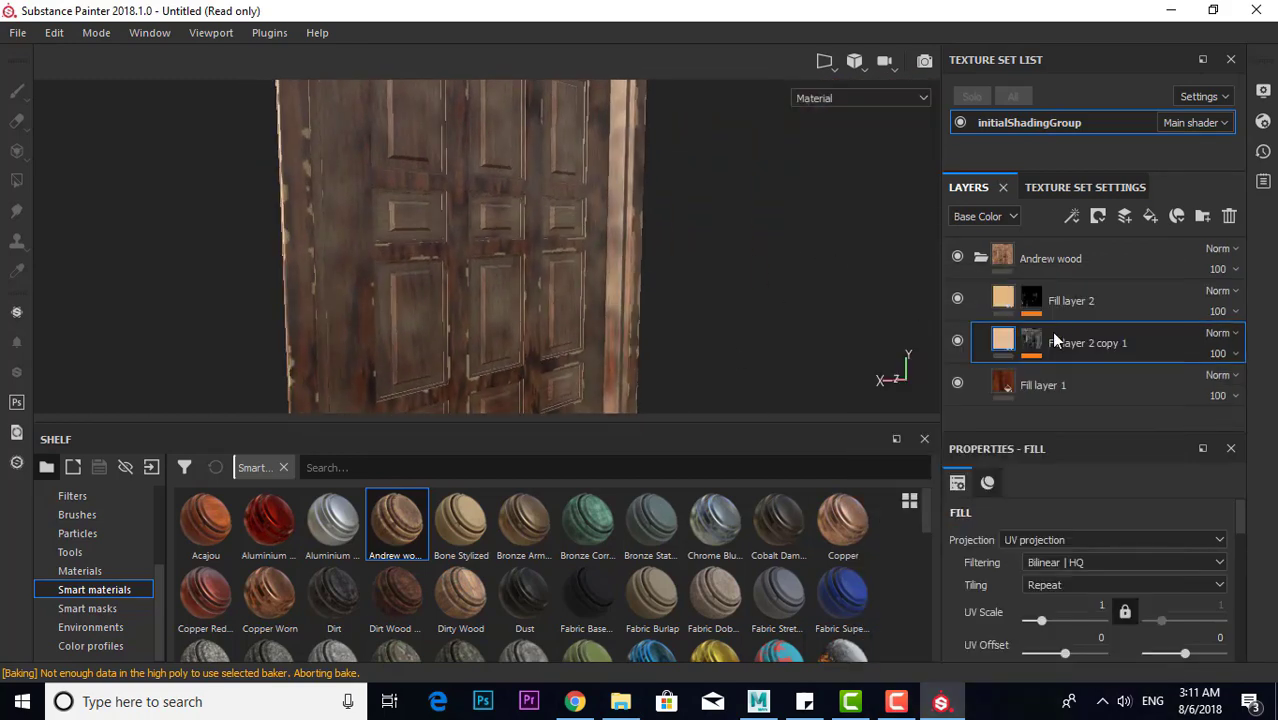
pyautogui.click(1031, 340)
pyautogui.click(1086, 373)
pyautogui.moveTo(880, 410); pyautogui.dragTo(901, 410)
pyautogui.moveTo(796, 371)
pyautogui.mouseDown()
pyautogui.moveTo(889, 414)
pyautogui.moveTo(893, 402)
pyautogui.moveTo(913, 410)
pyautogui.mouseUp()
pyautogui.moveTo(677, 360)
pyautogui.keyDown('alt'); pyautogui.mouseDown()
pyautogui.moveTo(626, 330)
pyautogui.moveTo(572, 322)
pyautogui.moveTo(620, 320)
pyautogui.mouseUp(); pyautogui.keyUp('alt')
# Adjust the copy layer's fill UV tiling and rotation, and raise its metallic to about 0.5
pyautogui.click(1003, 340)
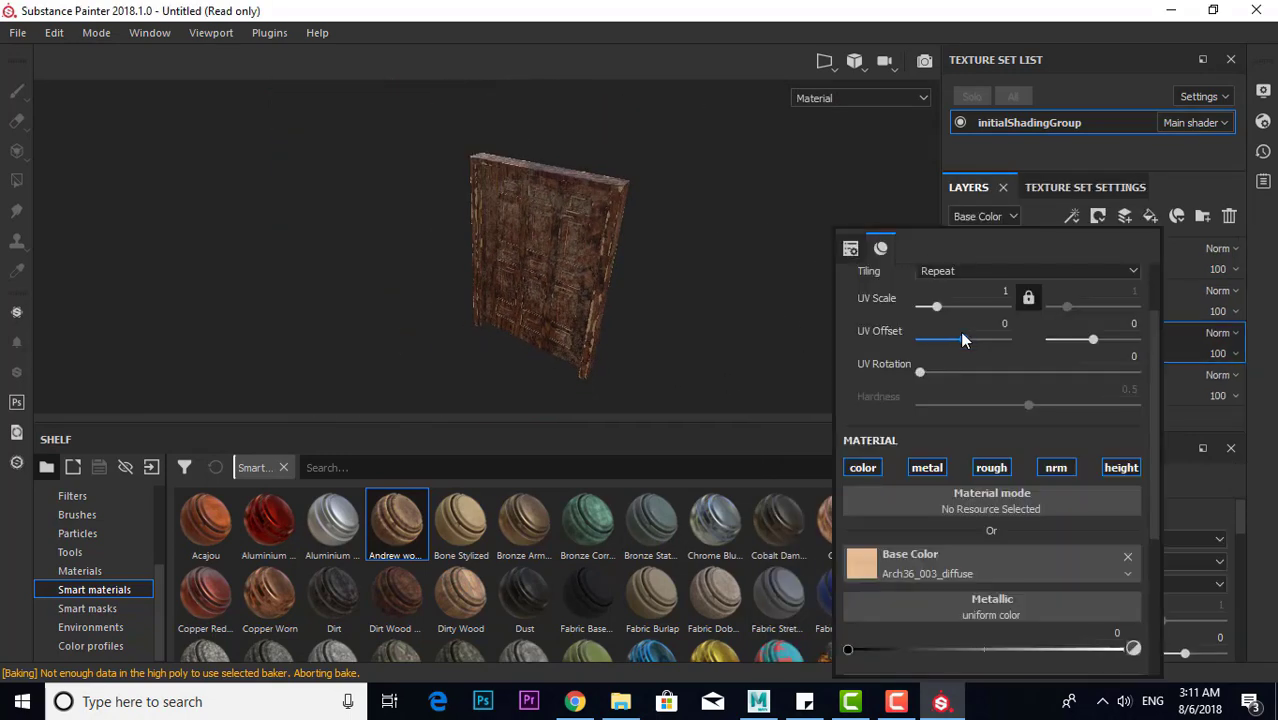
pyautogui.moveTo(960, 339)
pyautogui.mouseDown()
pyautogui.moveTo(940, 320)
pyautogui.moveTo(973, 307)
pyautogui.mouseUp()
pyautogui.moveTo(920, 372); pyautogui.dragTo(955, 376)
pyautogui.scroll(-3, 943, 373)
pyautogui.click(986, 424)
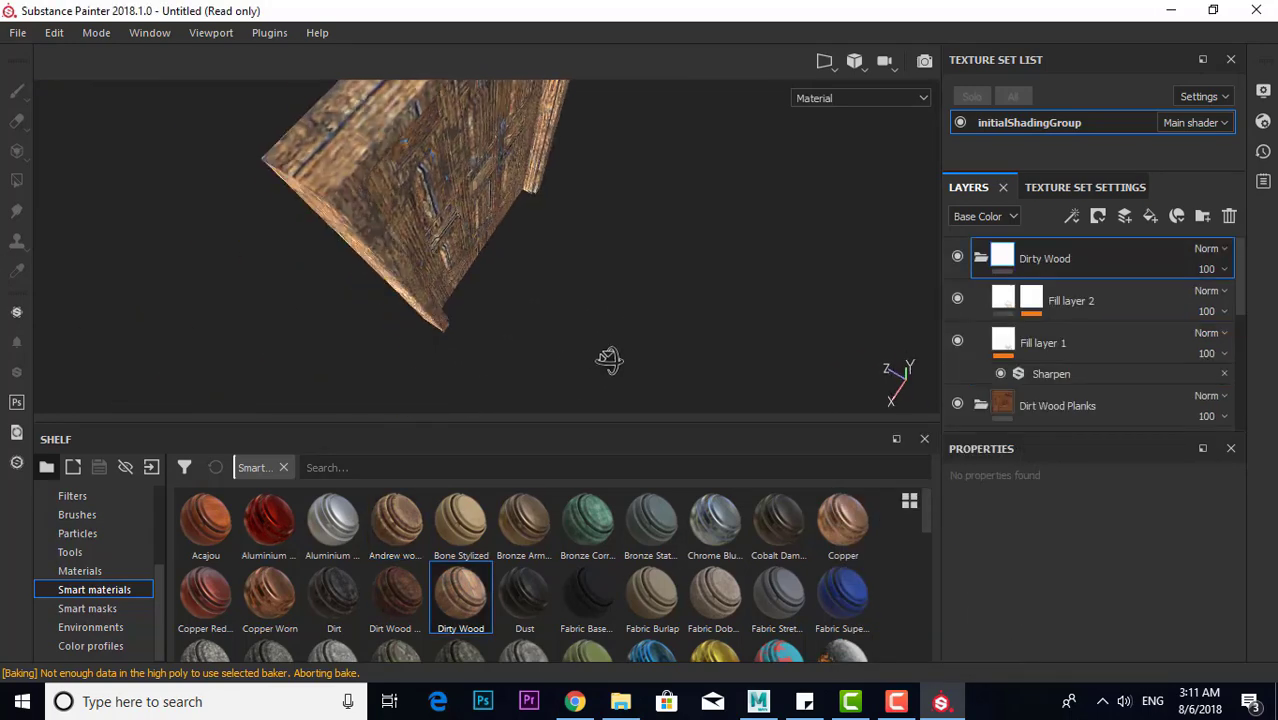
# Apply Dirty Wood to the door, frame it, and hide the Dirt Wood Planks material
pyautogui.moveTo(607, 360)
pyautogui.keyDown('alt'); pyautogui.mouseDown()
pyautogui.moveTo(544, 279)
pyautogui.moveTo(549, 452)
pyautogui.mouseUp(); pyautogui.keyUp('alt')
pyautogui.press('f')
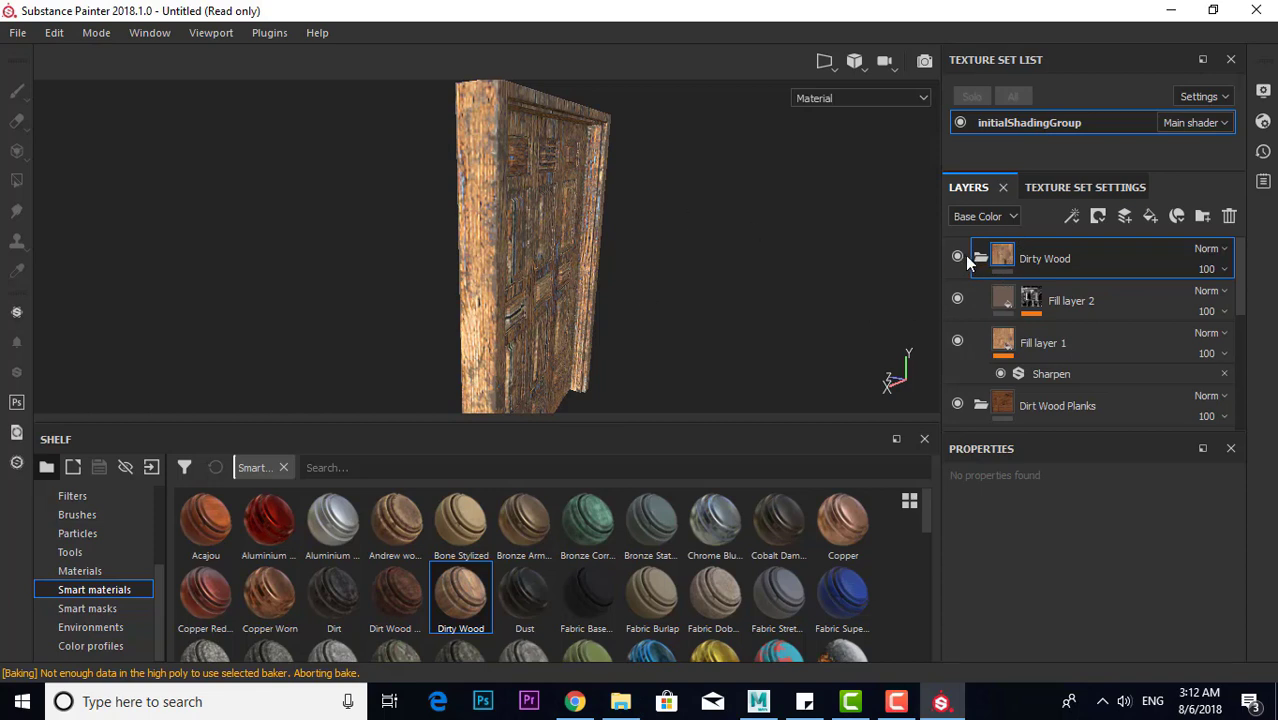
pyautogui.click(958, 257)
pyautogui.click(958, 257)
pyautogui.click(981, 258)
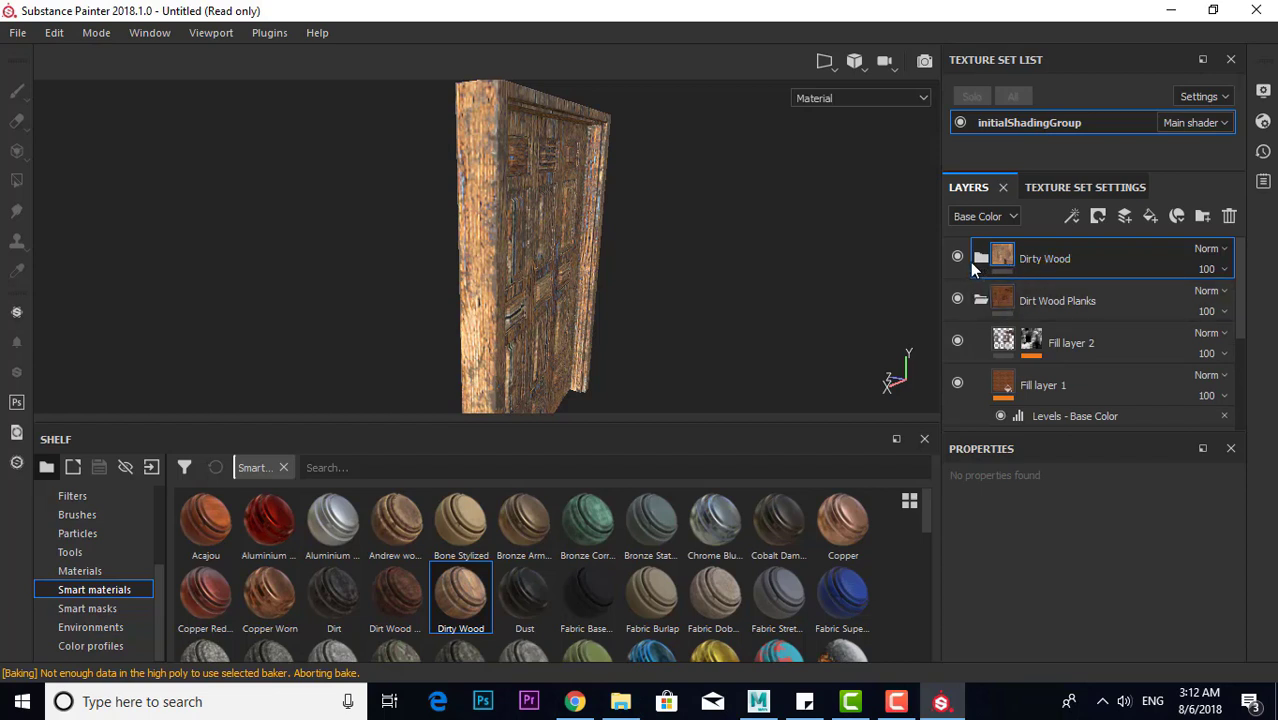
pyautogui.click(957, 299)
pyautogui.scroll(-3, 960, 384)
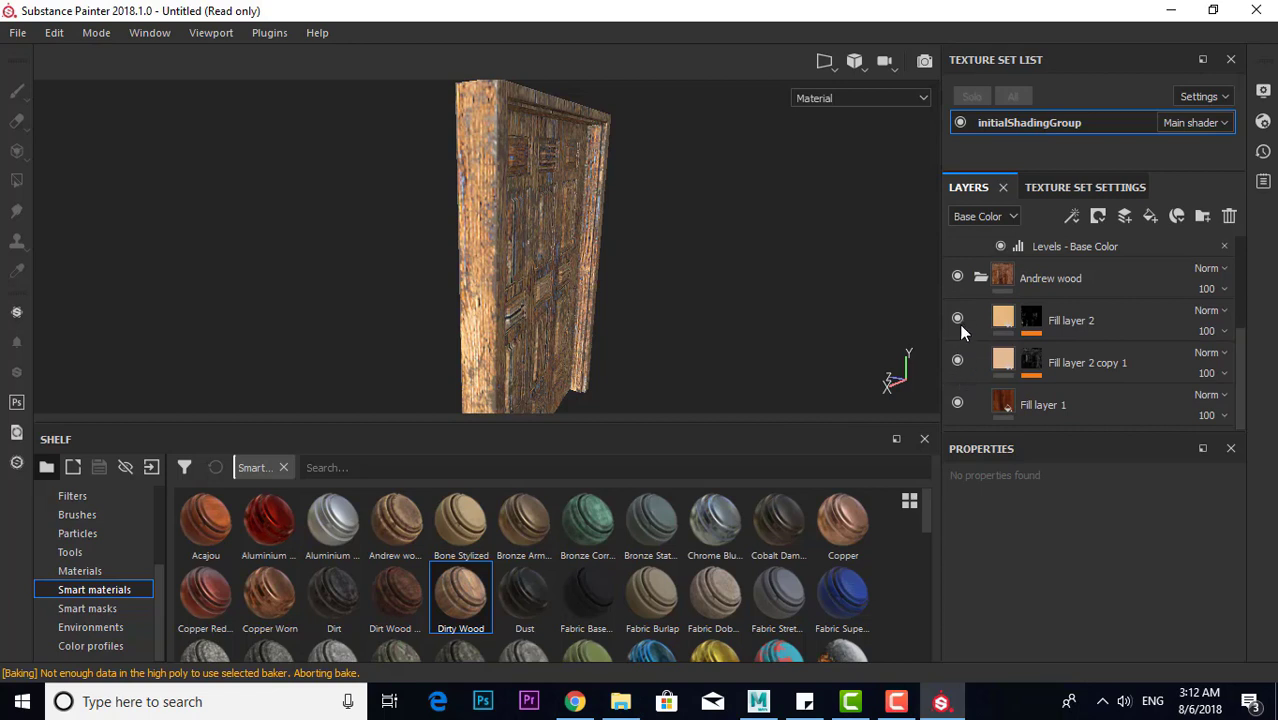
pyautogui.scroll(3, 967, 296)
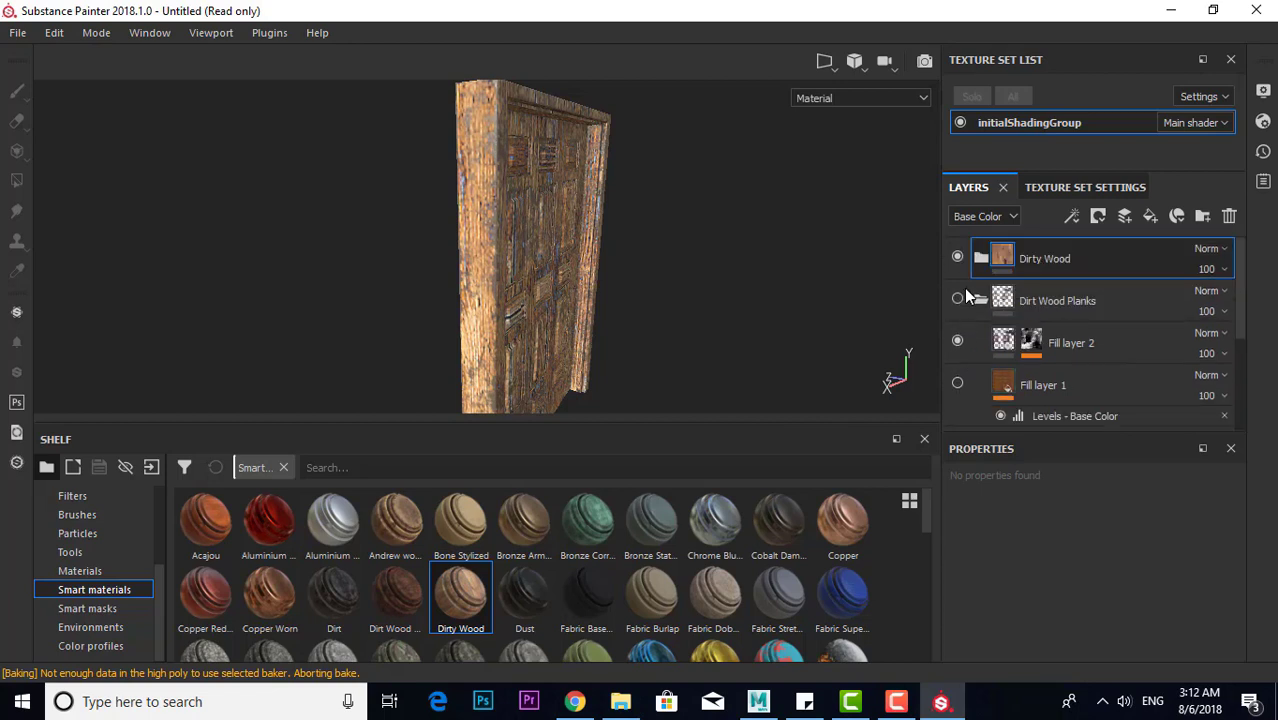
# Open the mask generator of Dirty Wood's Fill layer 2 and raise its global blur
pyautogui.click(980, 258)
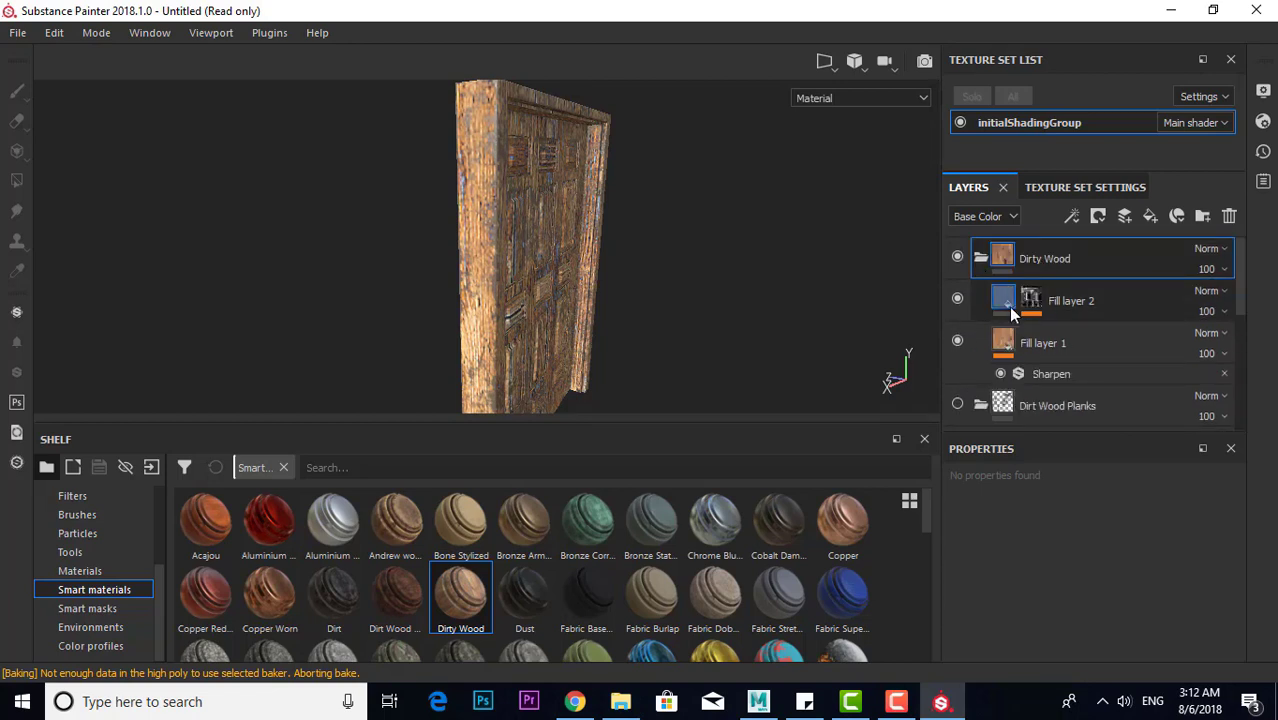
pyautogui.click(1030, 300)
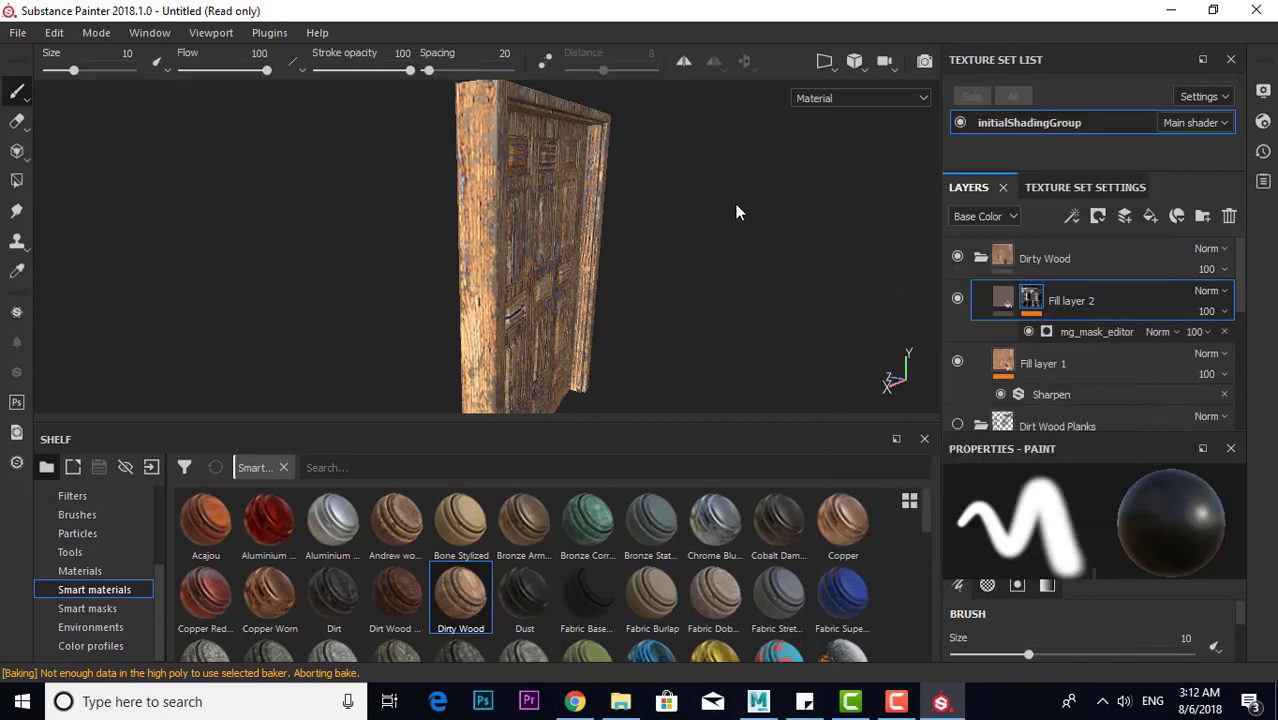
pyautogui.press('p')
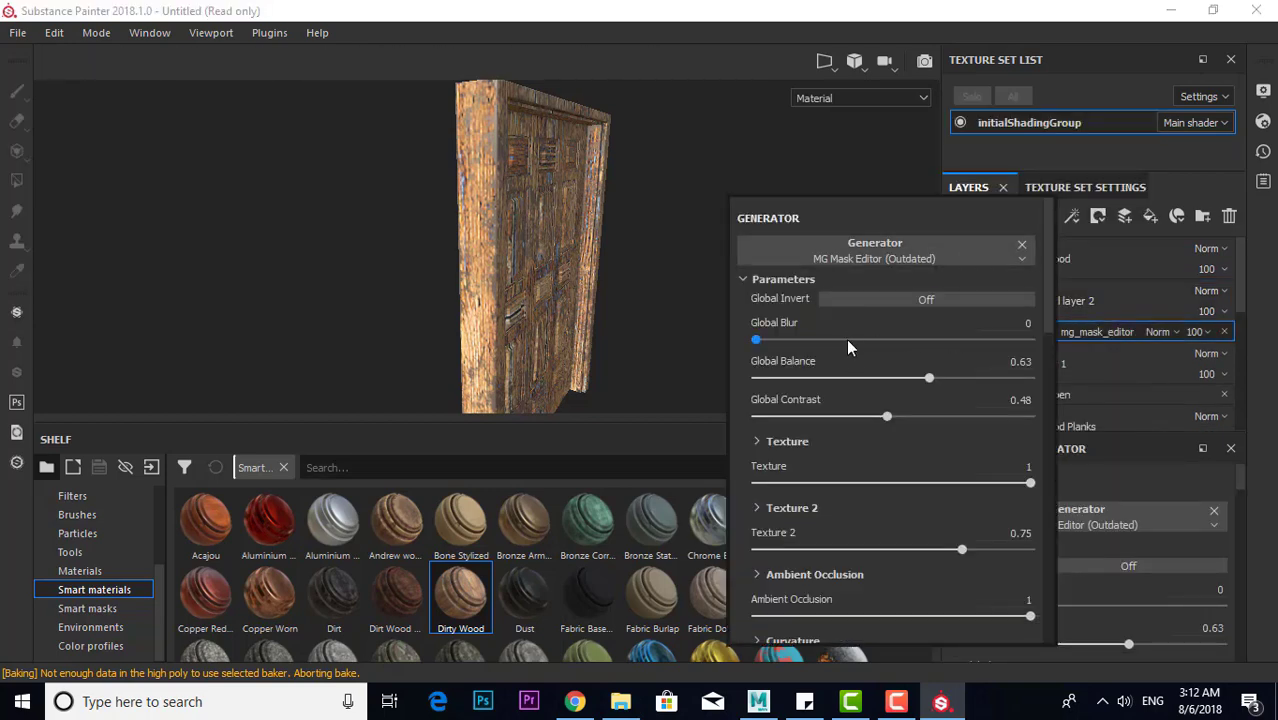
pyautogui.moveTo(848, 345); pyautogui.dragTo(1060, 337)
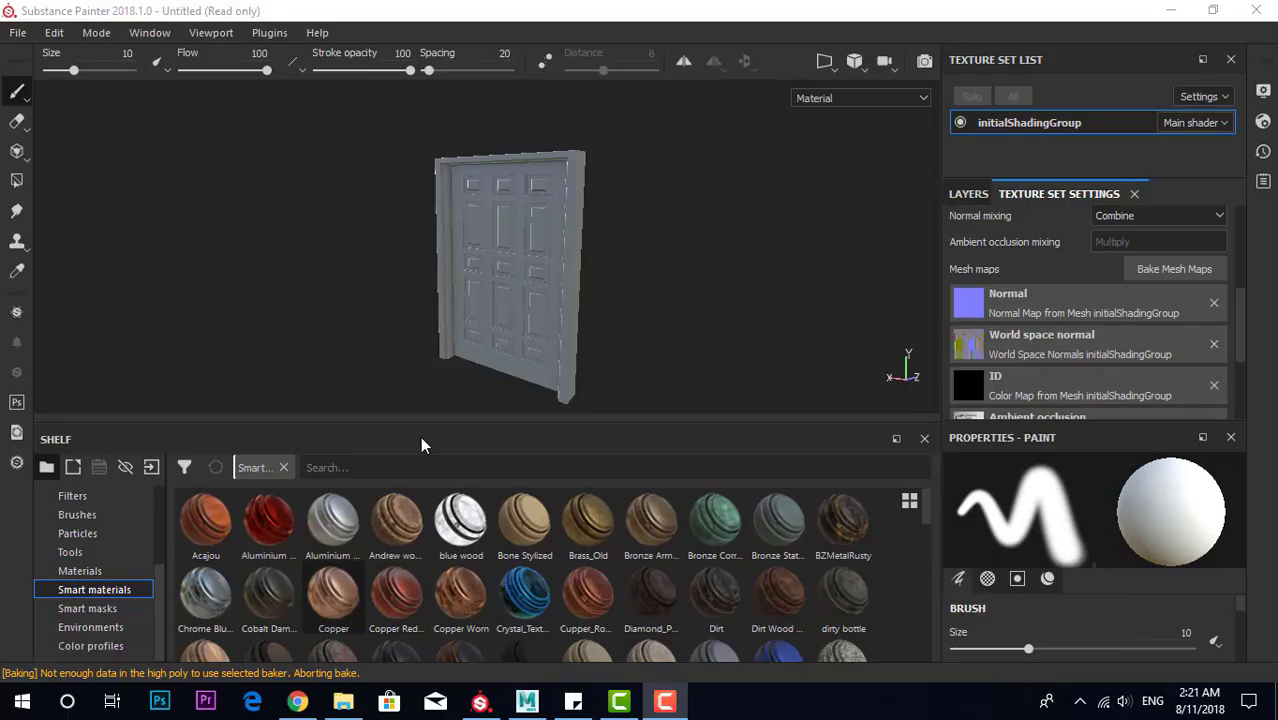
# Apply the Varnished smart material from the shelf to the grey door
pyautogui.moveTo(620, 200)
pyautogui.keyDown('alt'); pyautogui.mouseDown()
pyautogui.moveTo(655, 145)
pyautogui.moveTo(651, 212)
pyautogui.moveTo(576, 200)
pyautogui.moveTo(593, 217)
pyautogui.moveTo(575, 222)
pyautogui.moveTo(590, 288)
pyautogui.moveTo(611, 272)
pyautogui.mouseUp(); pyautogui.keyUp('alt')
pyautogui.scroll(-3, 596, 211)
pyautogui.scroll(-10, 638, 575)
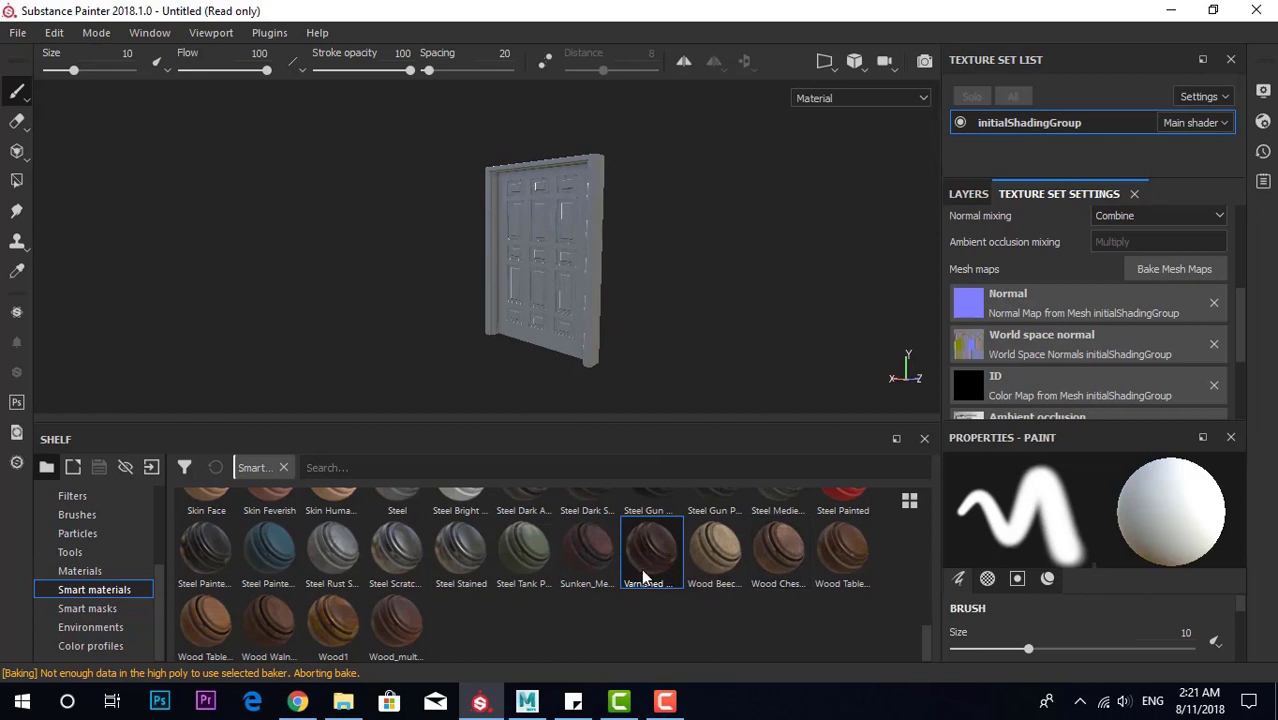
pyautogui.moveTo(643, 560); pyautogui.dragTo(557, 323)
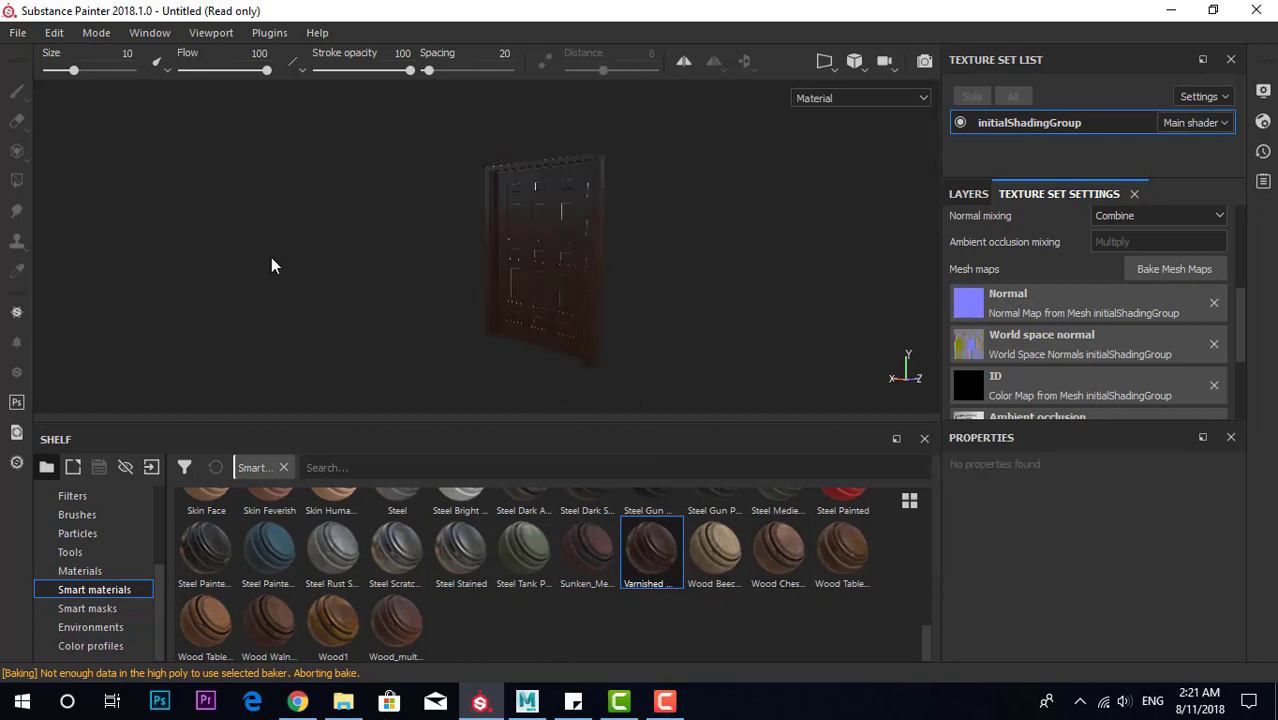
pyautogui.moveTo(271, 262)
pyautogui.keyDown('alt'); pyautogui.mouseDown()
pyautogui.moveTo(687, 291)
pyautogui.moveTo(879, 286)
pyautogui.moveTo(679, 257)
pyautogui.moveTo(622, 288)
pyautogui.moveTo(544, 250)
pyautogui.moveTo(387, 270)
pyautogui.moveTo(305, 200)
pyautogui.moveTo(385, 238)
pyautogui.mouseUp(); pyautogui.keyUp('alt')
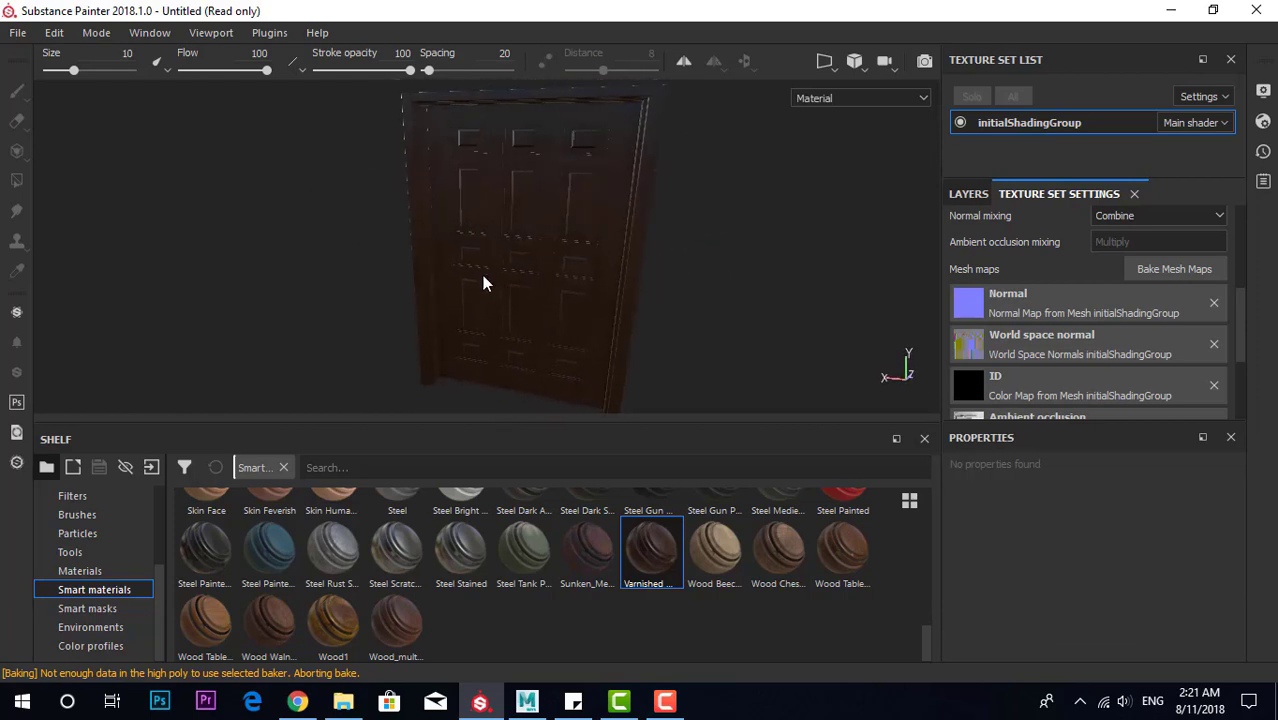
# Rotate the environment lighting across the varnished door to check its finish
pyautogui.keyDown('shift'); pyautogui.moveTo(476, 265); pyautogui.dragTo(523, 258, button='right'); pyautogui.keyUp('shift')
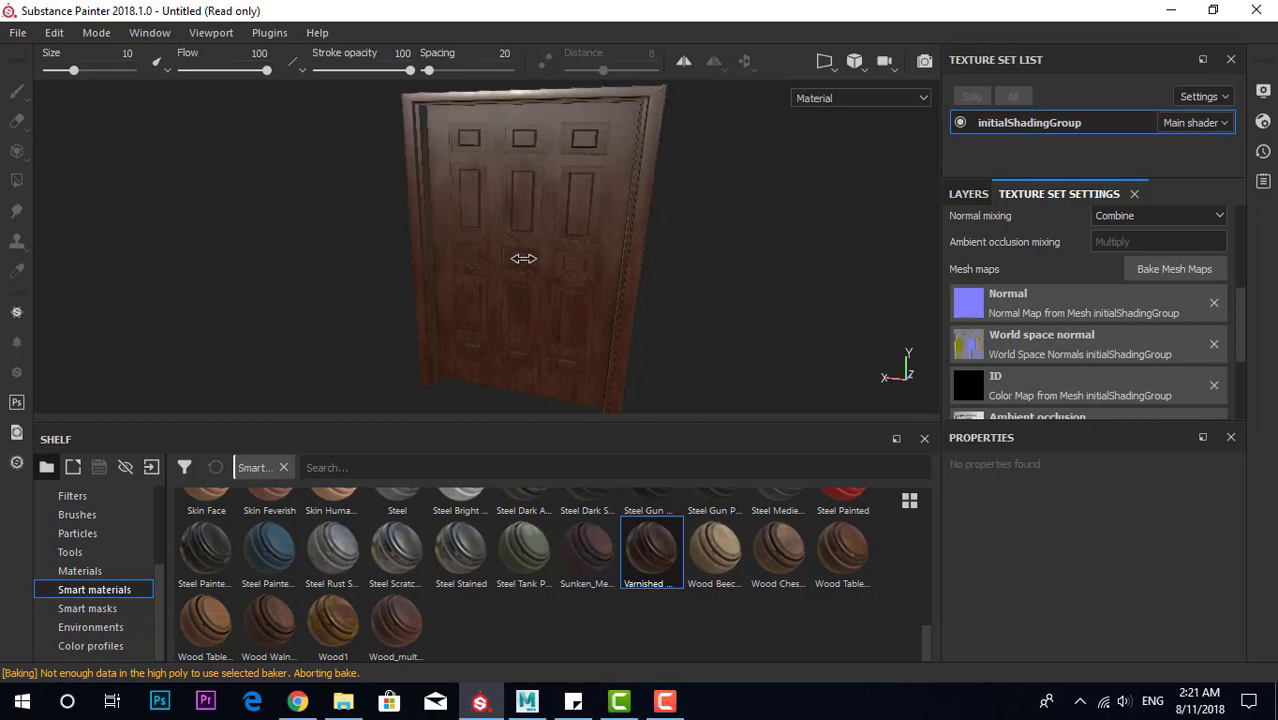
pyautogui.moveTo(520, 284)
pyautogui.keyDown('alt'); pyautogui.mouseDown()
pyautogui.moveTo(499, 293)
pyautogui.moveTo(605, 271)
pyautogui.moveTo(555, 276)
pyautogui.mouseUp(); pyautogui.keyUp('alt')
pyautogui.moveTo(556, 262)
pyautogui.keyDown('shift'); pyautogui.mouseDown(button='right')
pyautogui.moveTo(582, 245)
pyautogui.moveTo(553, 244)
pyautogui.moveTo(619, 242)
pyautogui.mouseUp(button='right'); pyautogui.keyUp('shift')
pyautogui.moveTo(619, 242)
pyautogui.keyDown('alt'); pyautogui.mouseDown()
pyautogui.moveTo(436, 265)
pyautogui.moveTo(437, 318)
pyautogui.moveTo(456, 234)
pyautogui.moveTo(508, 263)
pyautogui.moveTo(513, 246)
pyautogui.mouseUp(); pyautogui.keyUp('alt')
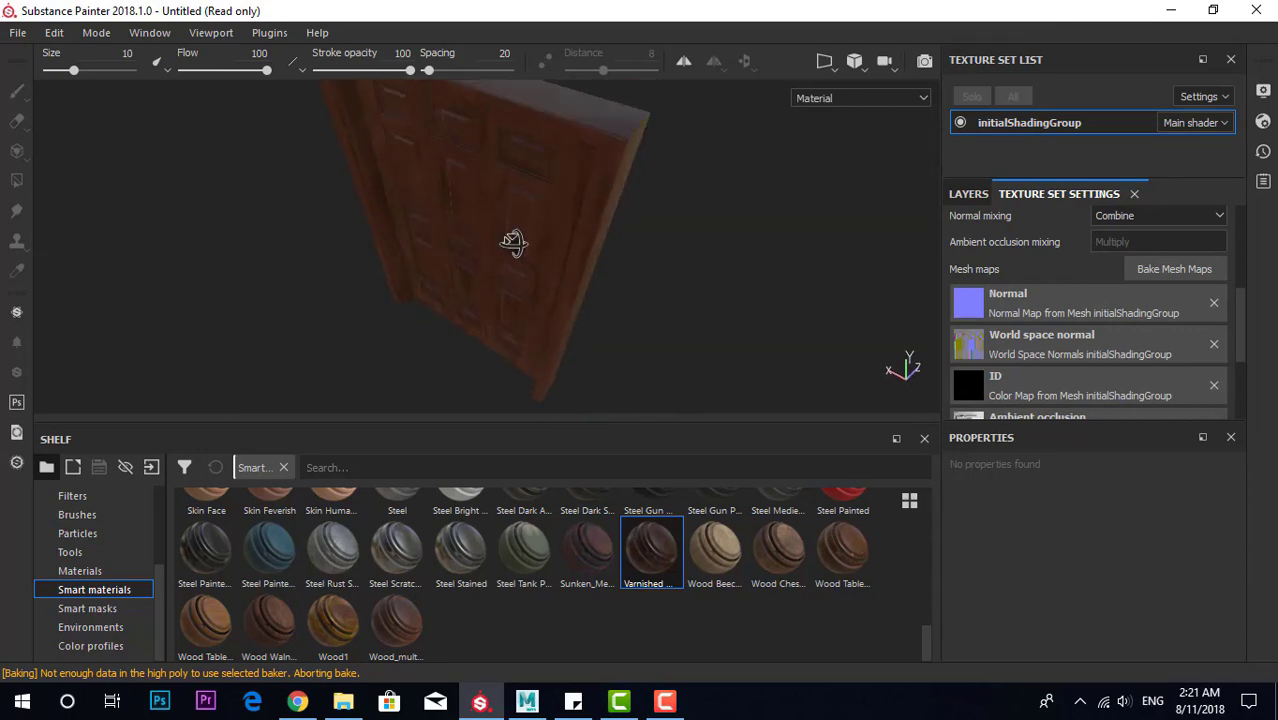
# Cancel the baking settings, then view the varnished door from the front, the top and edge-on
pyautogui.click(1174, 269)
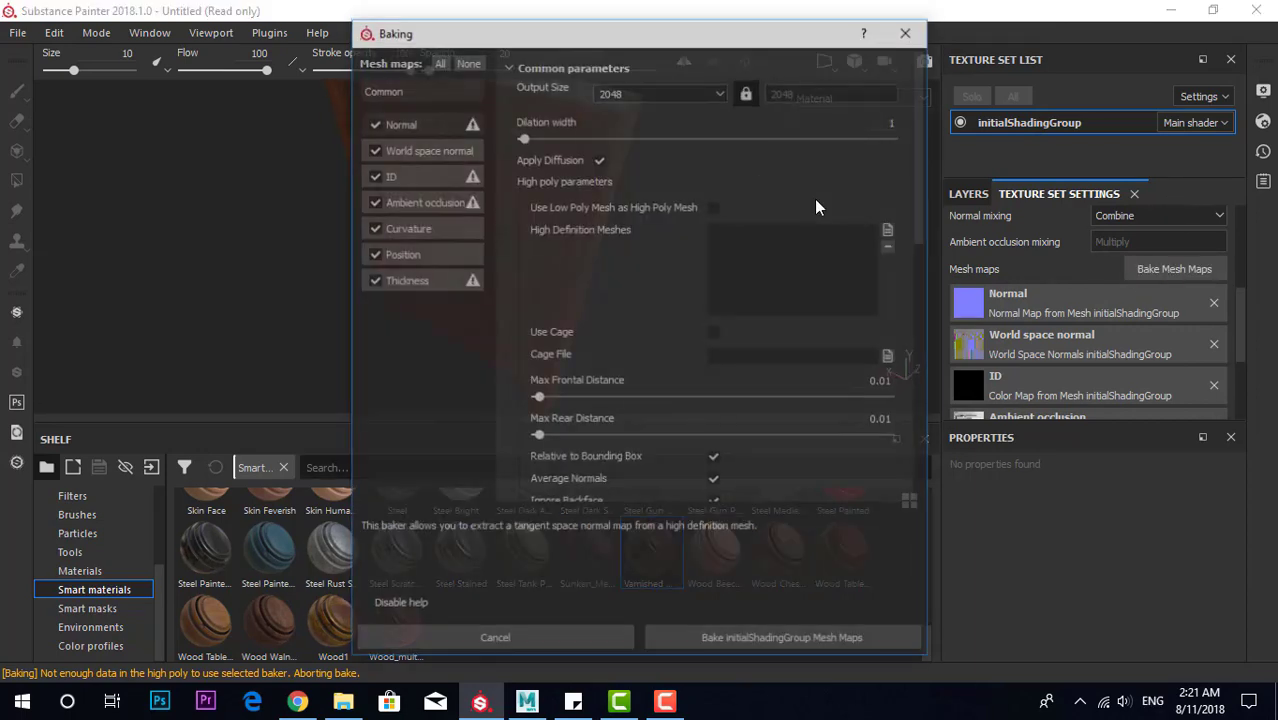
pyautogui.click(908, 32)
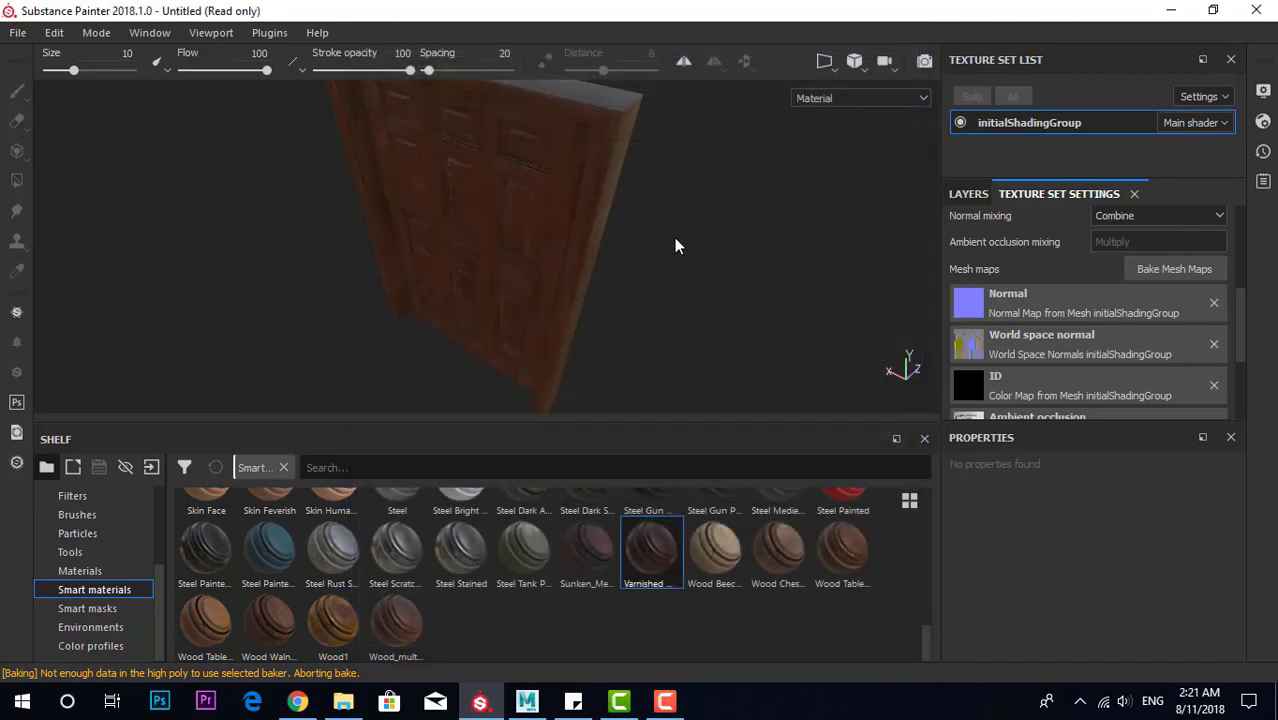
pyautogui.moveTo(631, 324)
pyautogui.keyDown('alt'); pyautogui.mouseDown()
pyautogui.moveTo(566, 246)
pyautogui.moveTo(604, 228)
pyautogui.moveTo(551, 305)
pyautogui.mouseUp(); pyautogui.keyUp('alt')
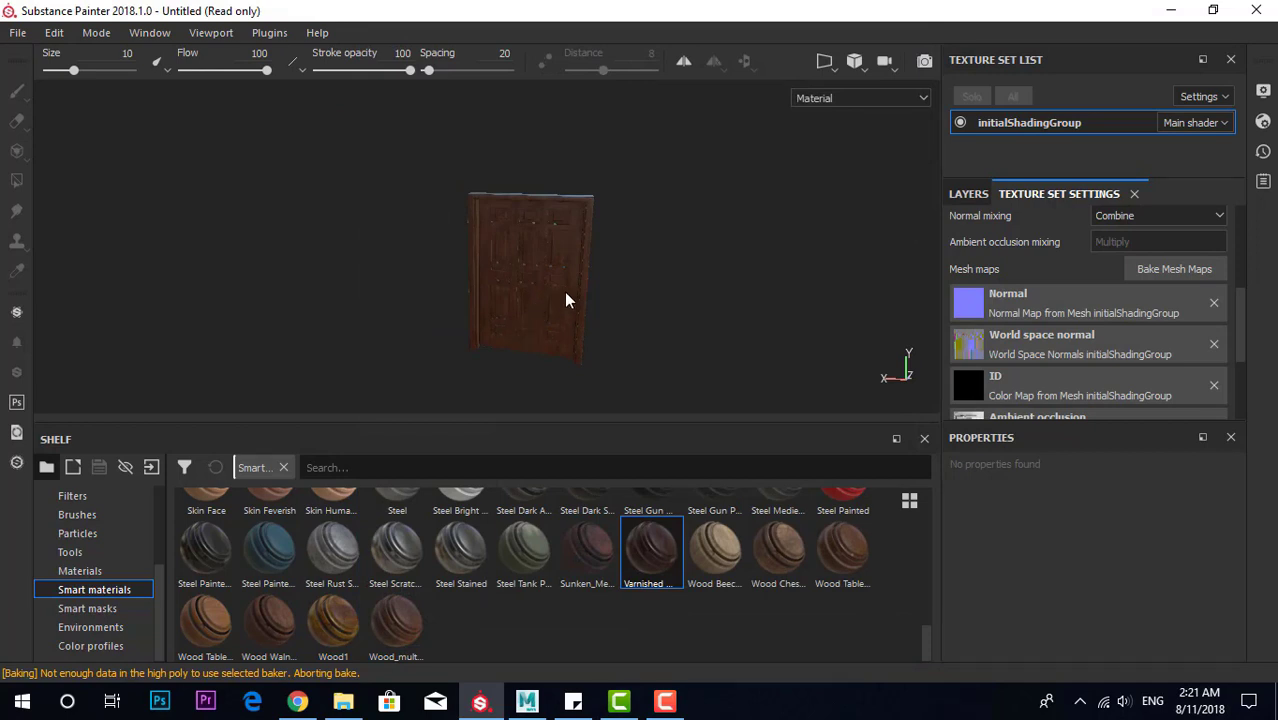
pyautogui.scroll(2, 566, 300)
pyautogui.moveTo(345, 248)
pyautogui.keyDown('alt'); pyautogui.mouseDown()
pyautogui.moveTo(448, 314)
pyautogui.moveTo(452, 259)
pyautogui.moveTo(406, 197)
pyautogui.mouseUp(); pyautogui.keyUp('alt')
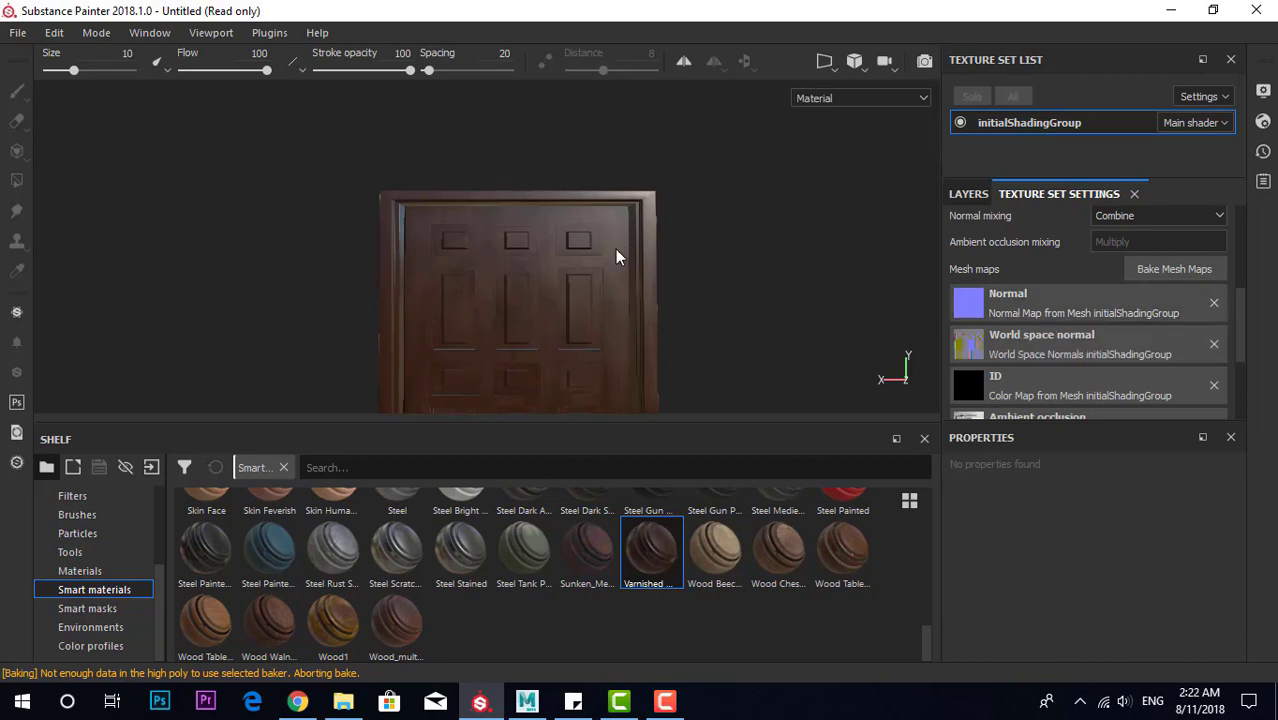
pyautogui.moveTo(616, 257)
pyautogui.keyDown('alt'); pyautogui.mouseDown()
pyautogui.moveTo(706, 214)
pyautogui.moveTo(641, 191)
pyautogui.mouseUp(); pyautogui.keyUp('alt')
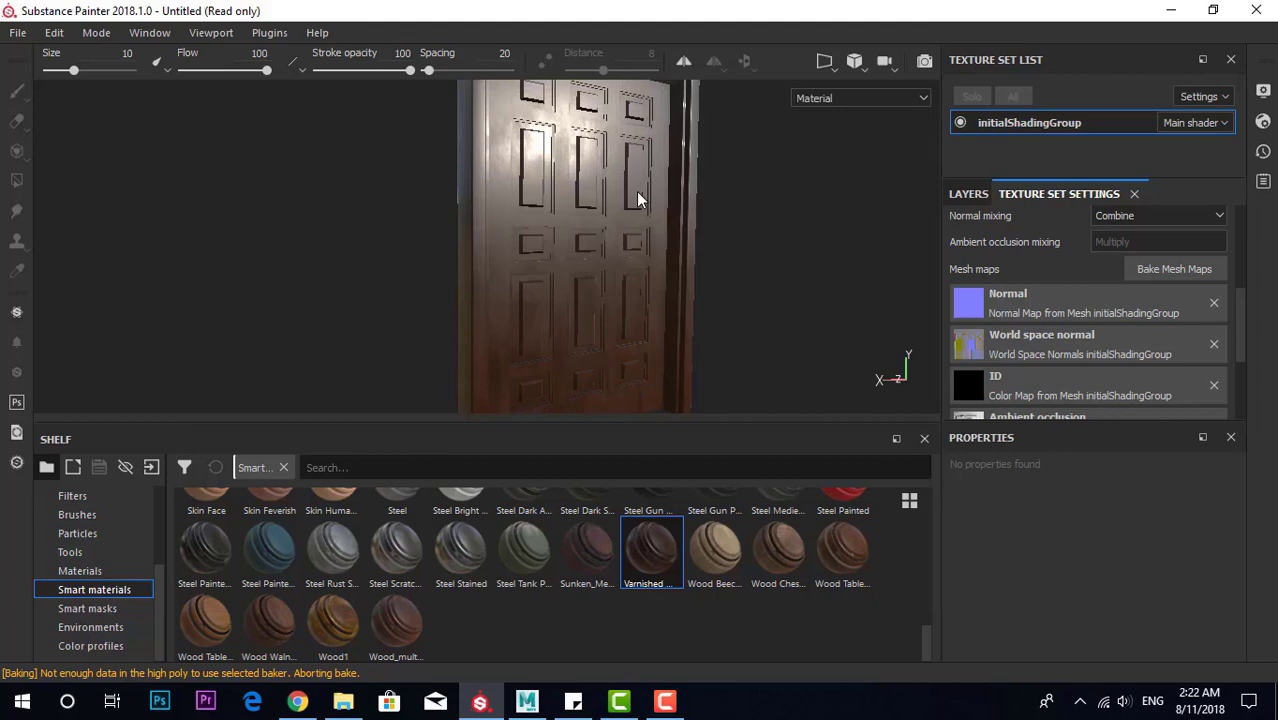
pyautogui.moveTo(732, 263)
pyautogui.keyDown('alt'); pyautogui.mouseDown()
pyautogui.moveTo(513, 240)
pyautogui.moveTo(805, 302)
pyautogui.moveTo(690, 317)
pyautogui.moveTo(459, 297)
pyautogui.moveTo(605, 280)
pyautogui.moveTo(542, 337)
pyautogui.moveTo(634, 318)
pyautogui.moveTo(565, 248)
pyautogui.moveTo(573, 274)
pyautogui.moveTo(415, 271)
pyautogui.moveTo(490, 280)
pyautogui.mouseUp(); pyautogui.keyUp('alt')
# Export the door's textures as 8-bit PNGs at 1024x1024 and open the export folder
pyautogui.click(54, 32)
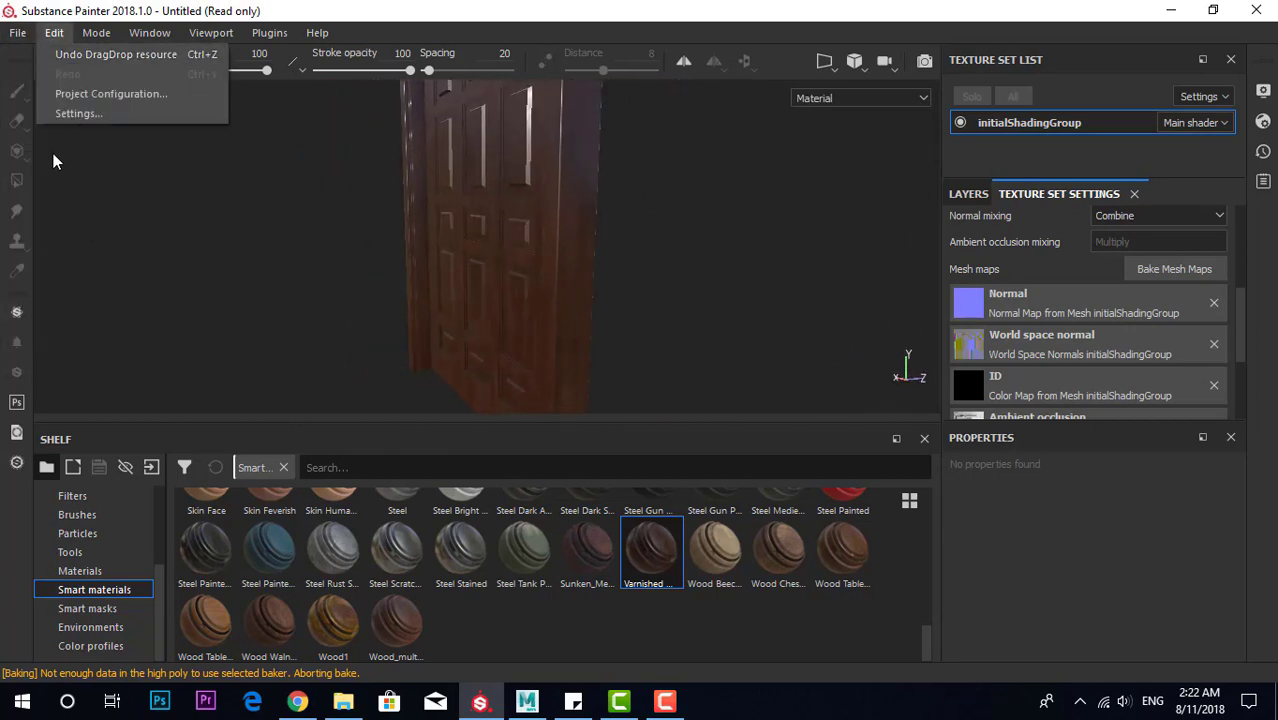
pyautogui.click(12, 33)
pyautogui.click(12, 33)
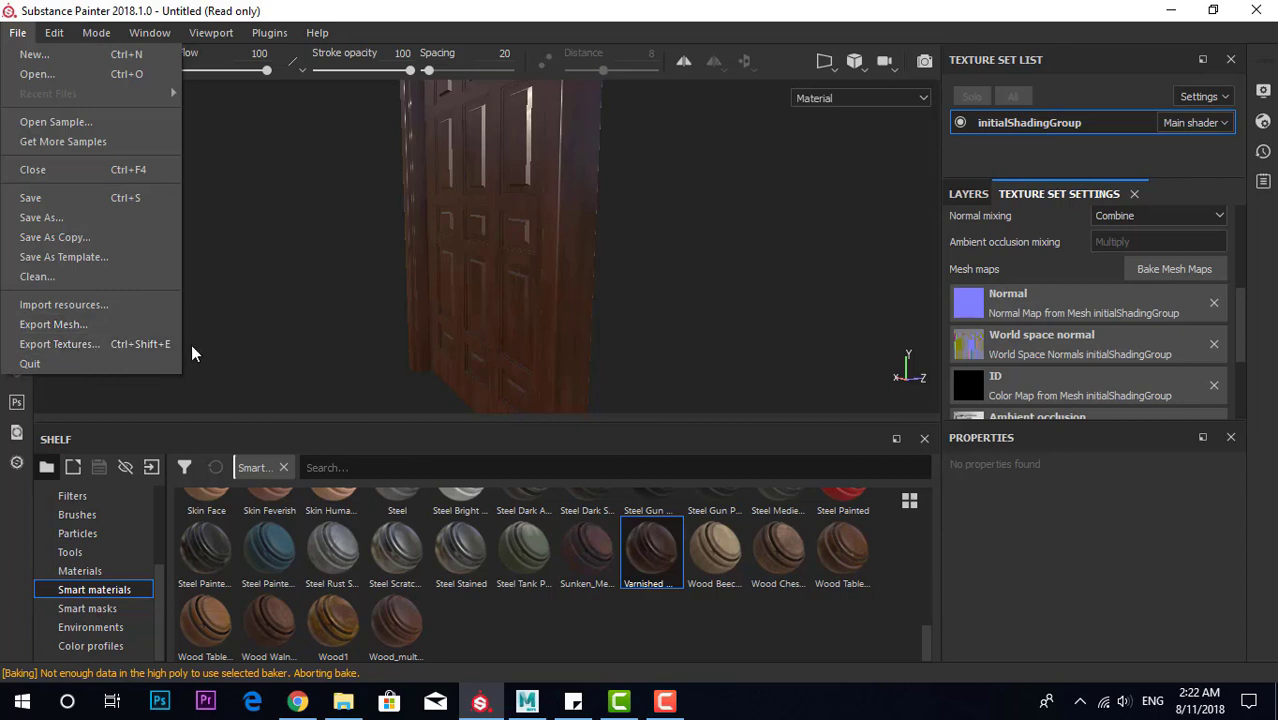
pyautogui.click(60, 344)
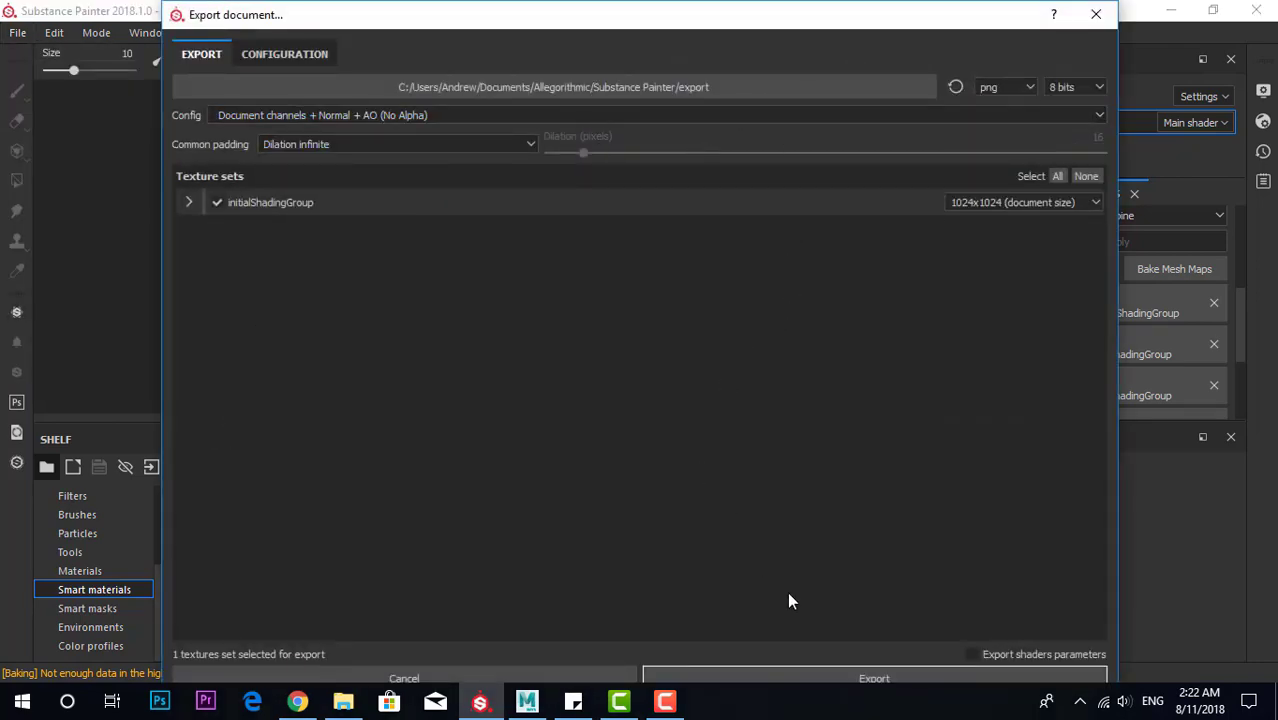
pyautogui.click(834, 676)
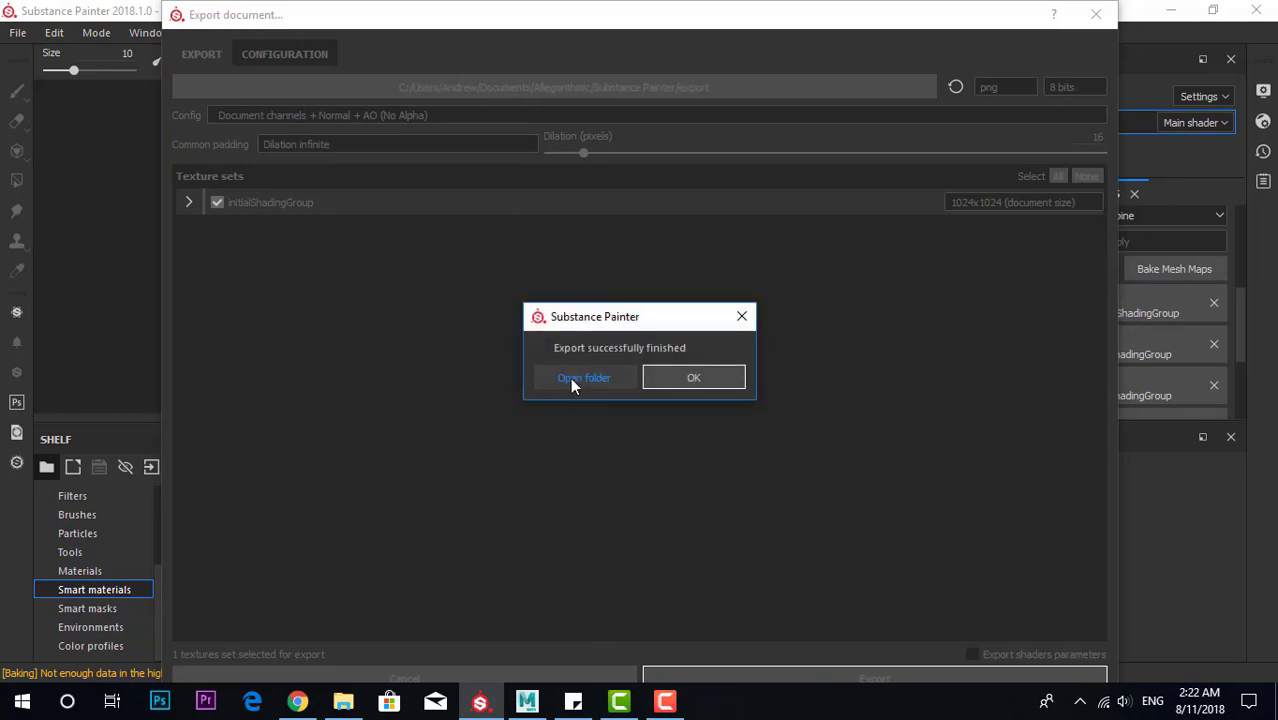
pyautogui.click(571, 378)
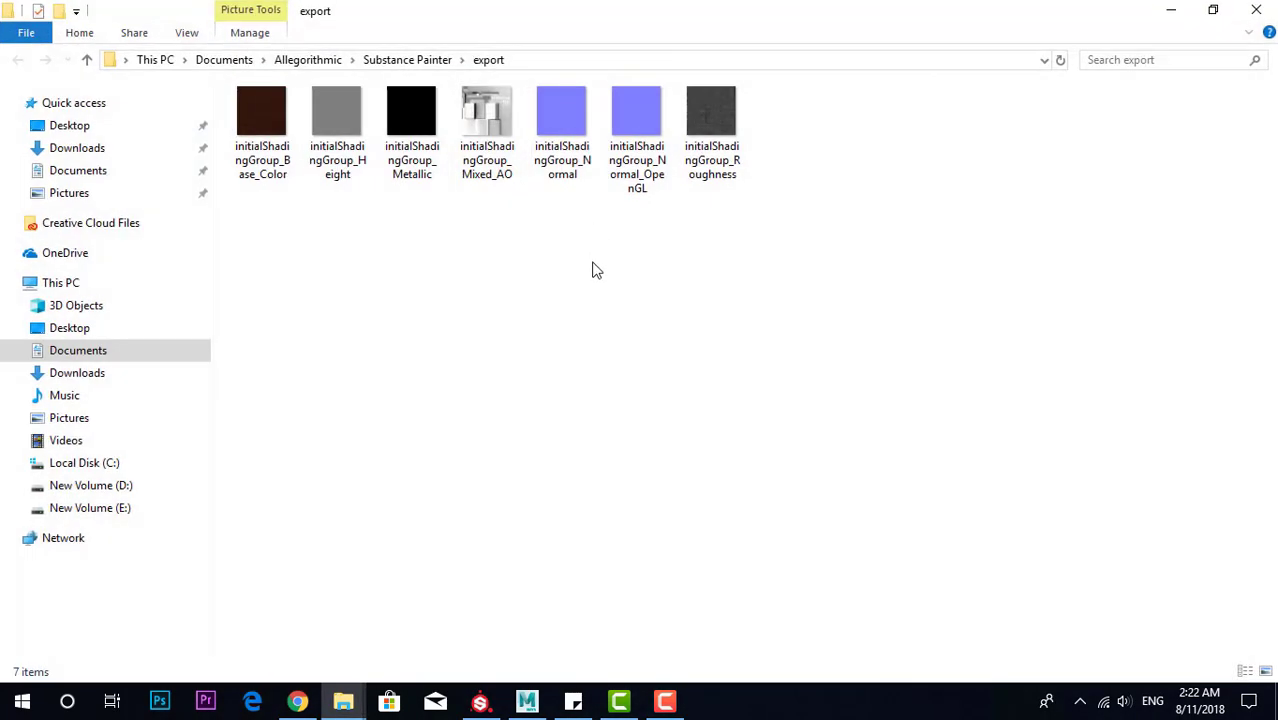
# Cut the seven exported texture maps, glance at New Volume (D:), then return to Maya
pyautogui.moveTo(928, 360); pyautogui.dragTo(163, 222)
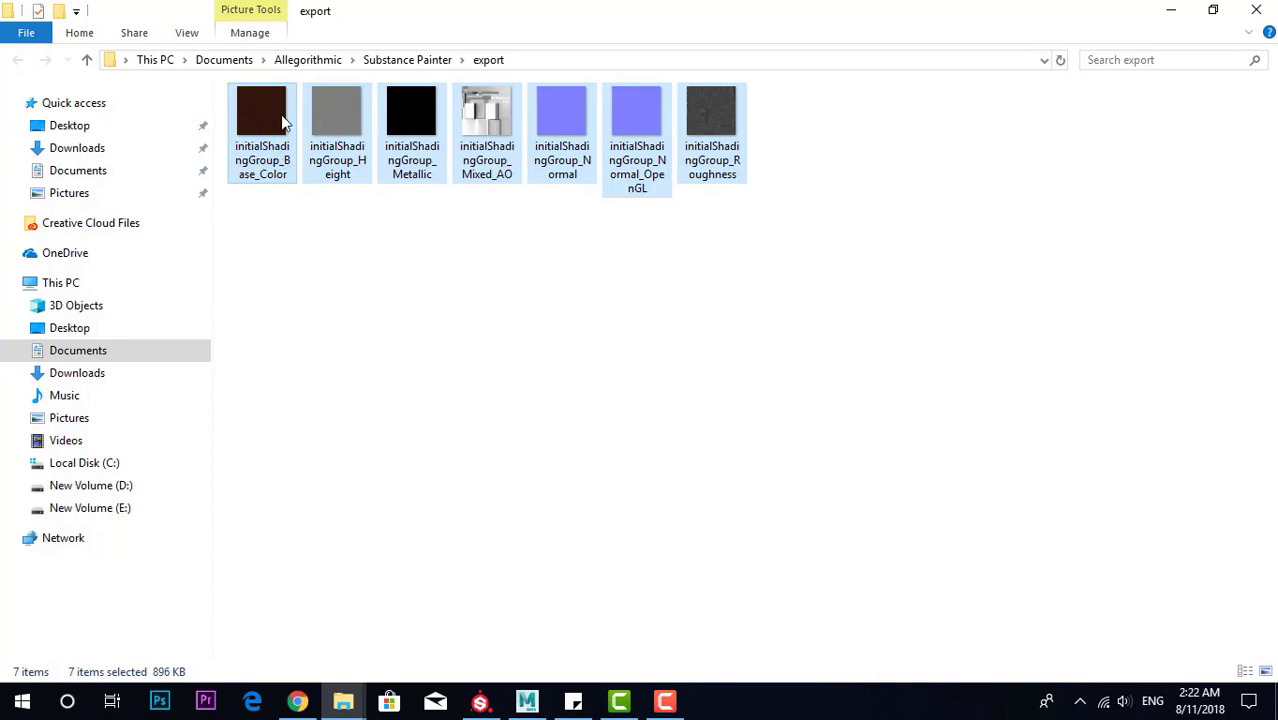
pyautogui.hotkey('ctrl', 'x')
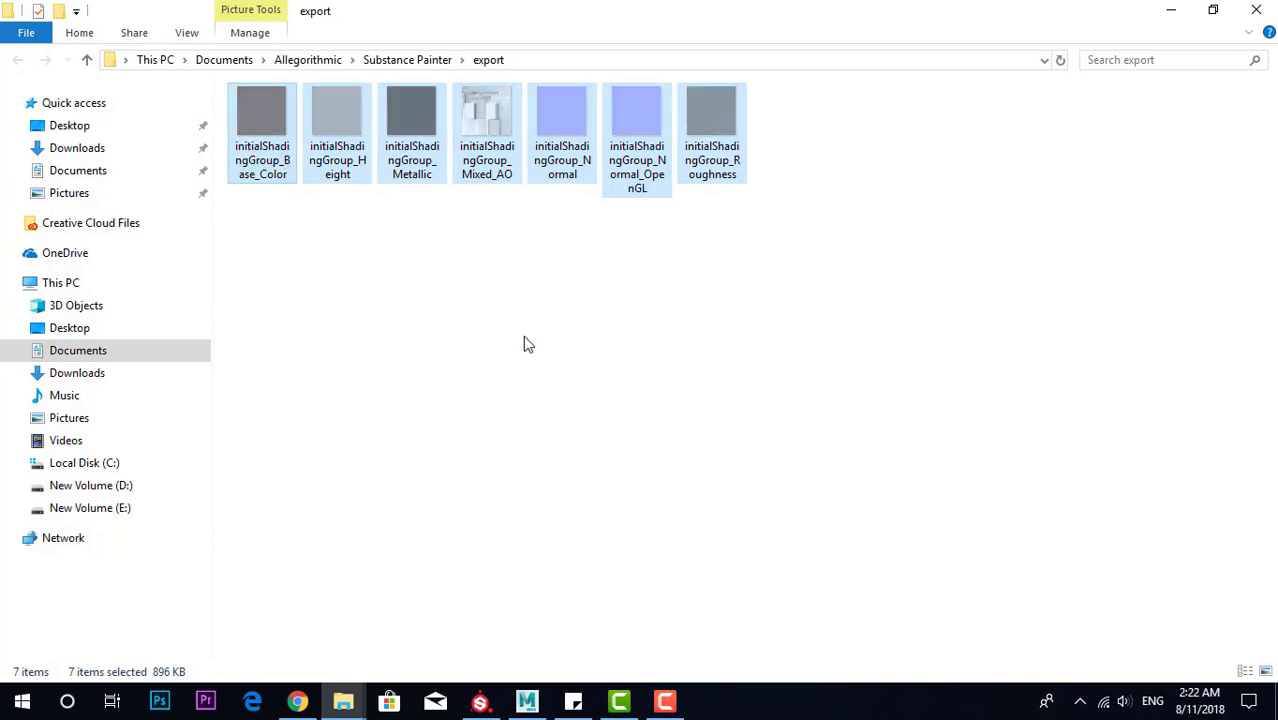
pyautogui.click(100, 488)
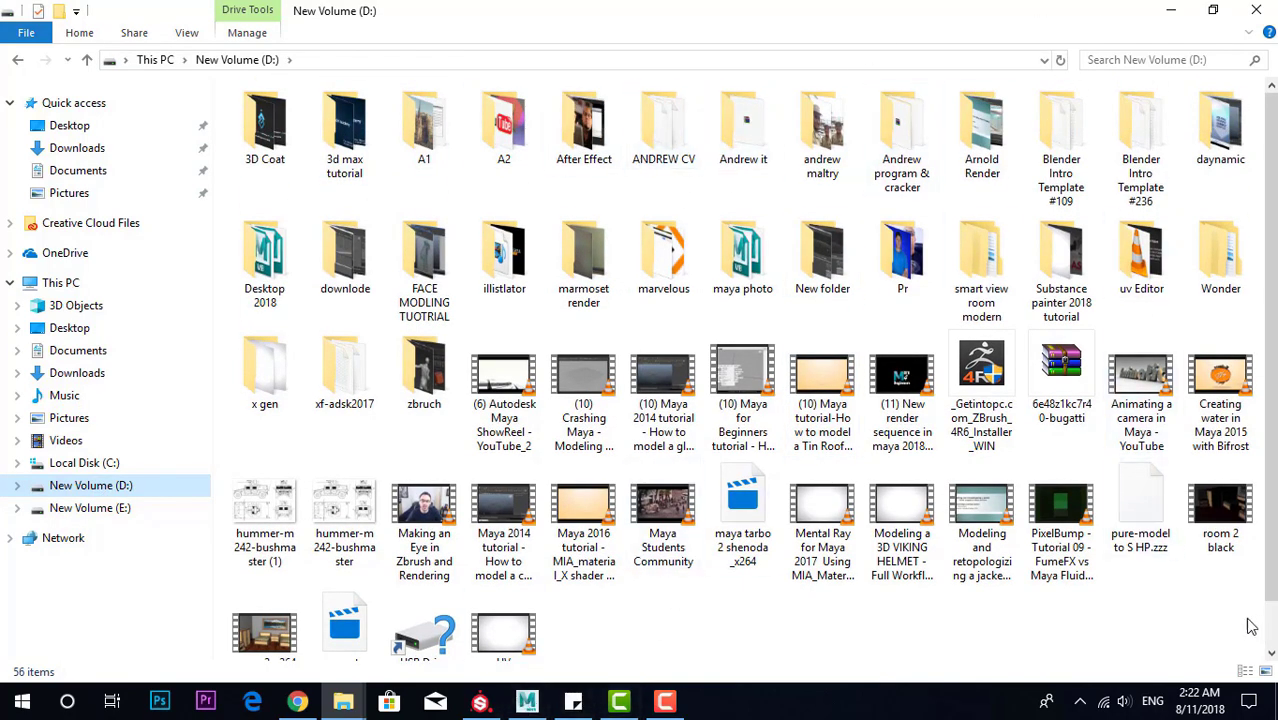
pyautogui.click(526, 701)
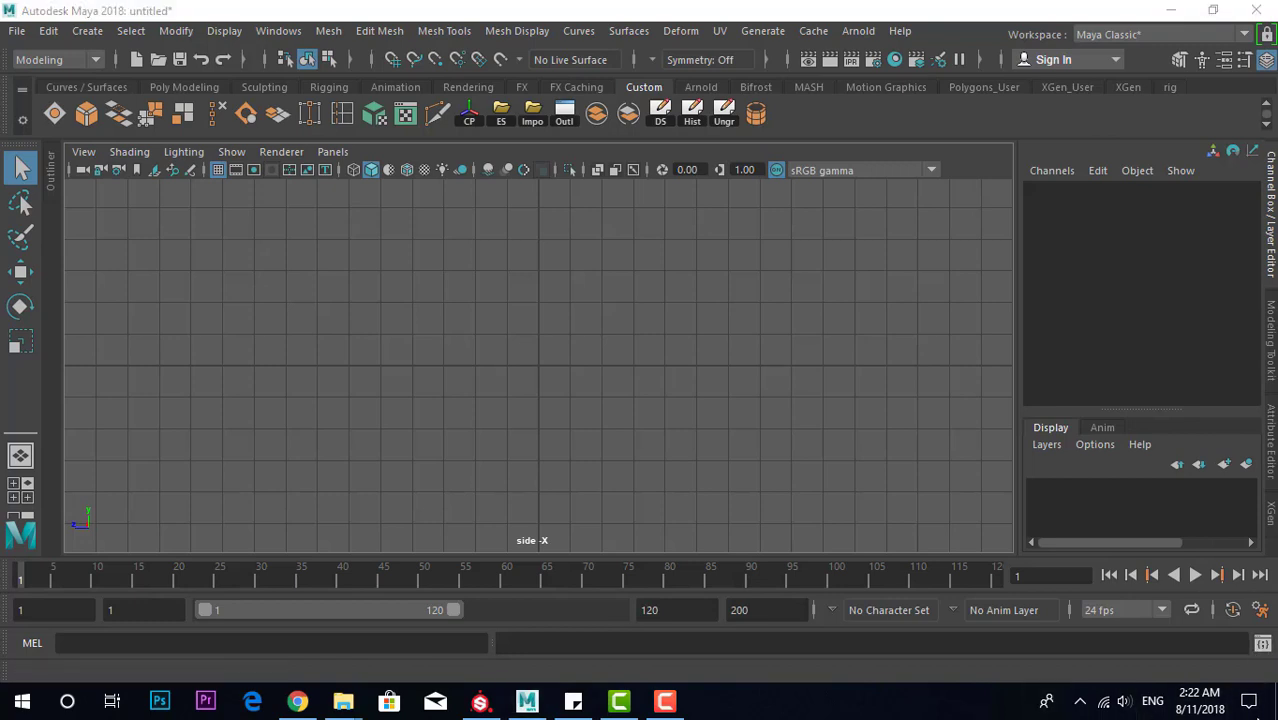
# Drag the door 2 model from the desktop into the Maya scene
pyautogui.click(1249, 700)
pyautogui.click(770, 323)
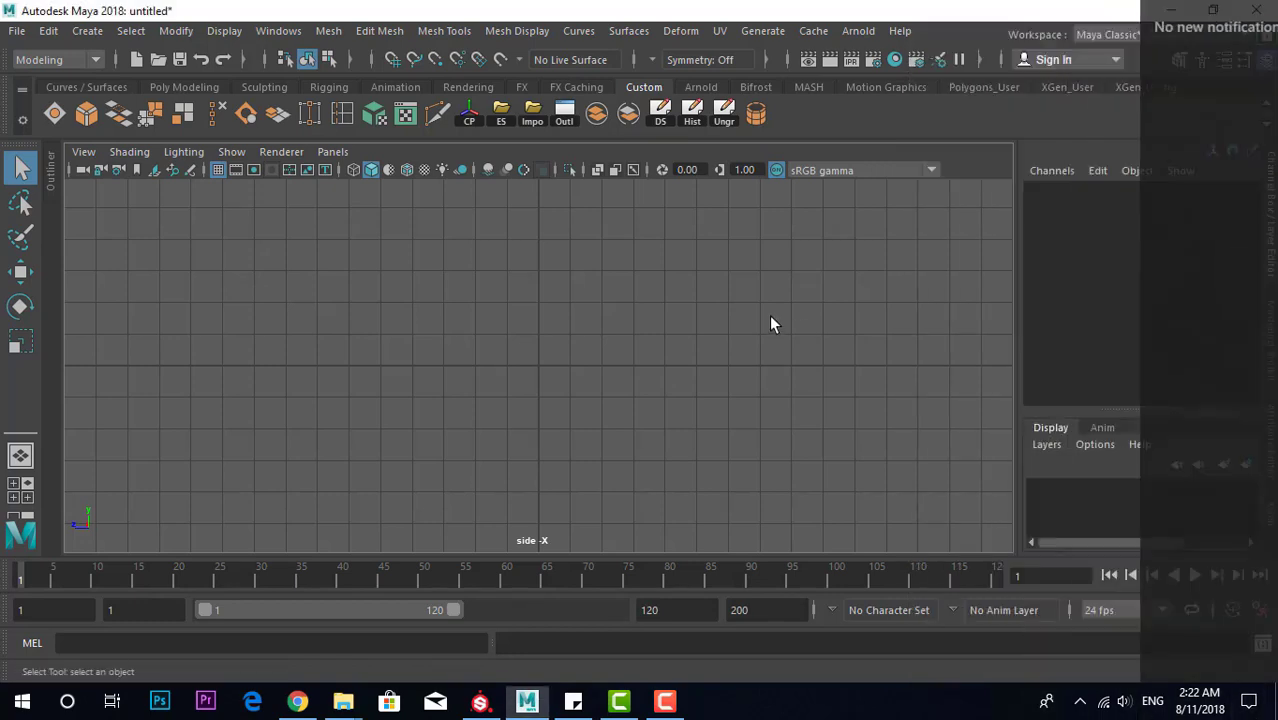
pyautogui.click(1157, 9)
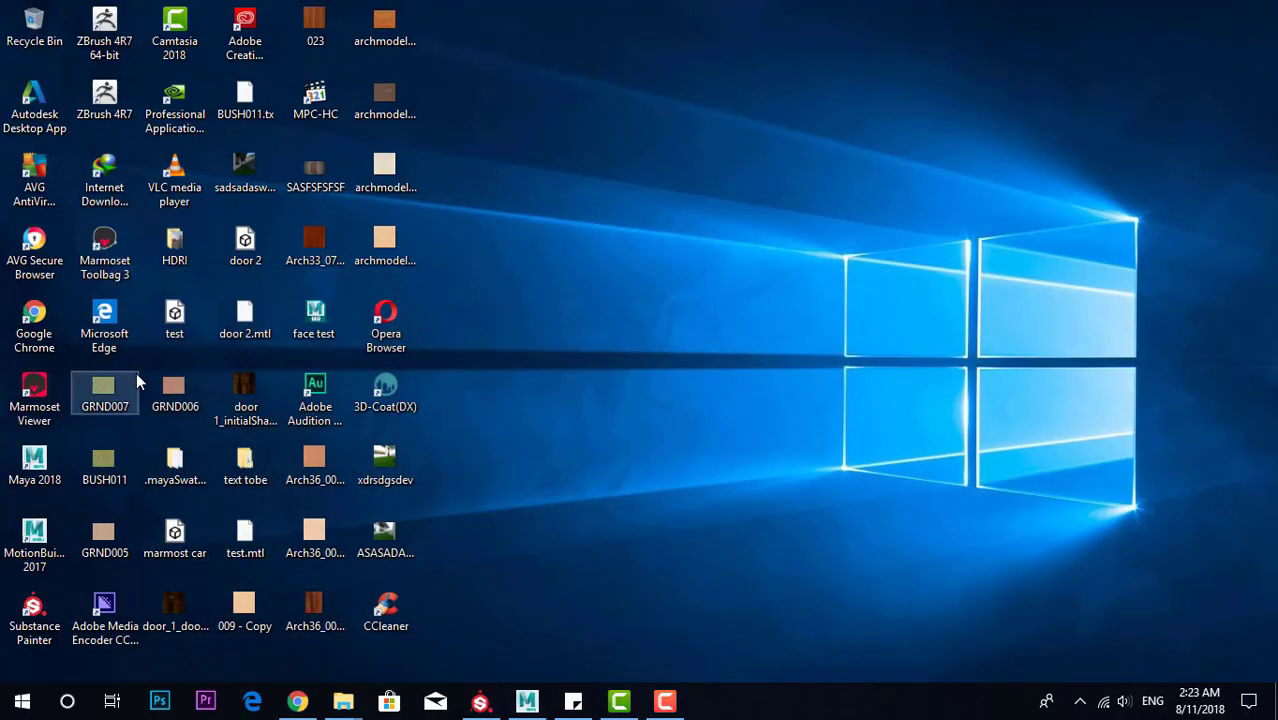
pyautogui.moveTo(243, 245)
pyautogui.mouseDown()
pyautogui.moveTo(537, 708)
pyautogui.moveTo(490, 383)
pyautogui.mouseUp()
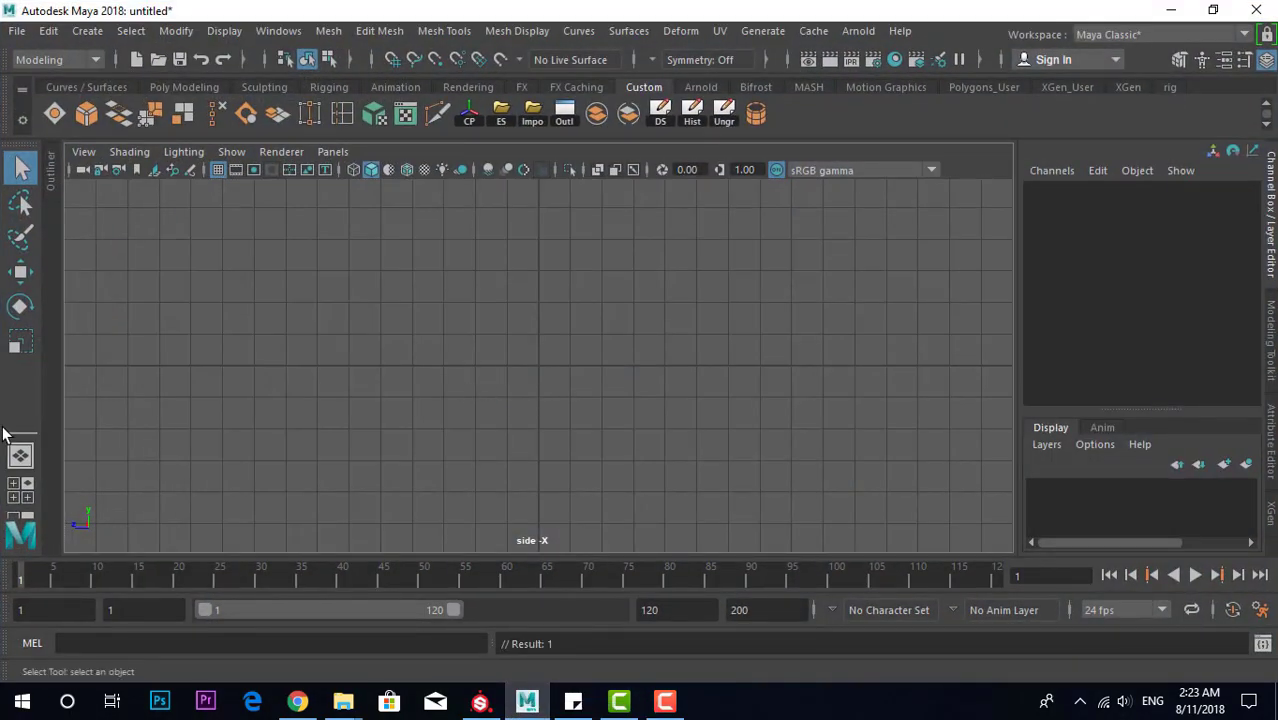
# Select the door, centre its pivot, and move it down and along Z
pyautogui.scroll(-2, 595, 329)
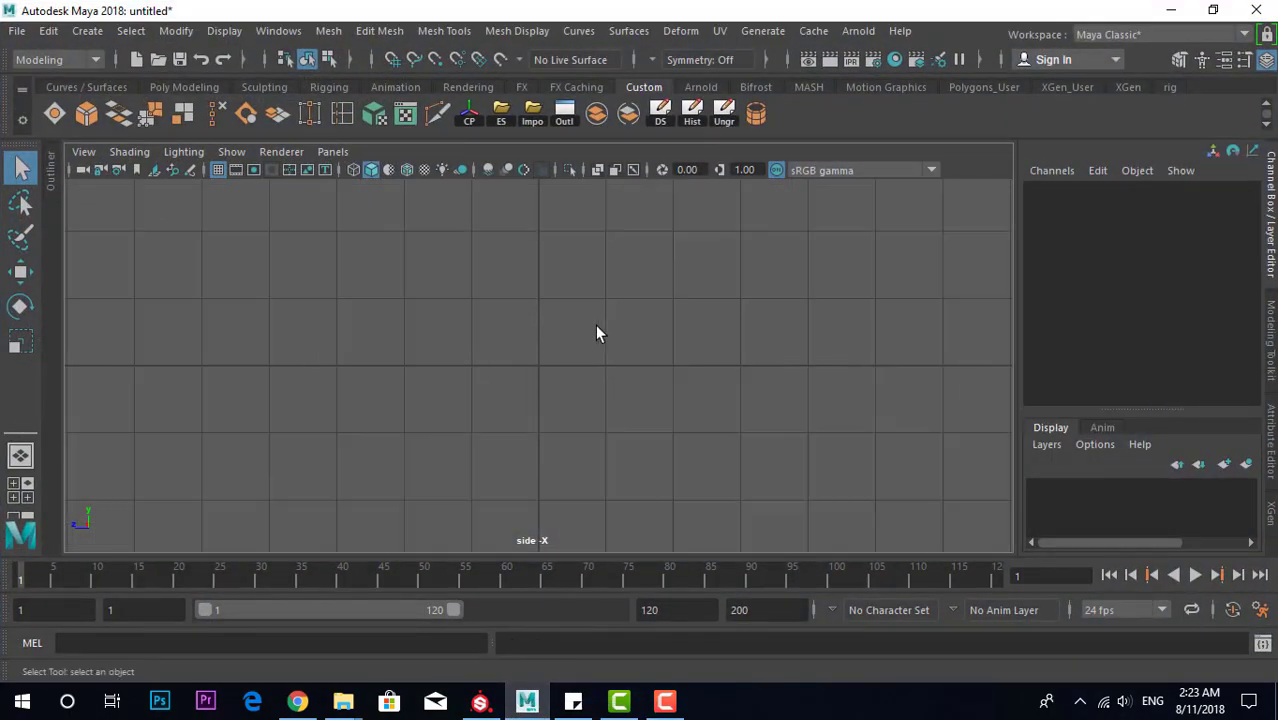
pyautogui.scroll(-3, 596, 329)
pyautogui.scroll(-3, 596, 329)
pyautogui.scroll(-2, 596, 329)
pyautogui.moveTo(572, 226); pyautogui.dragTo(746, 403)
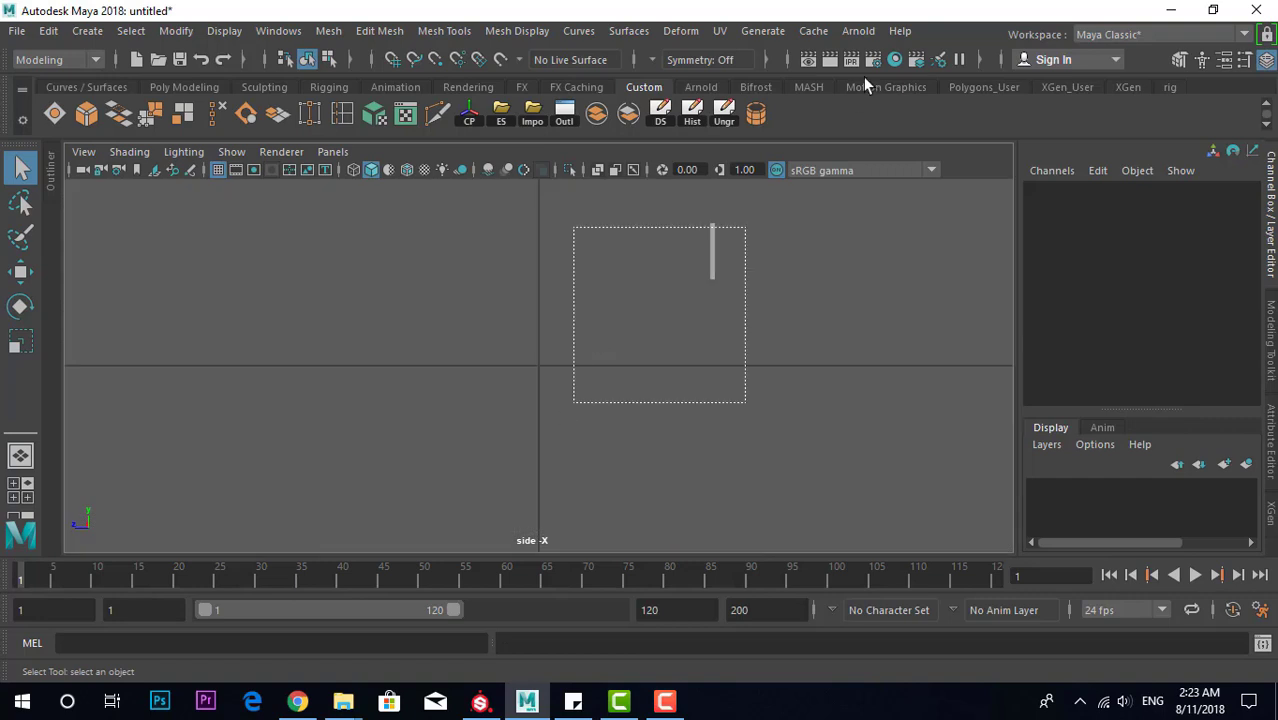
pyautogui.press('w')
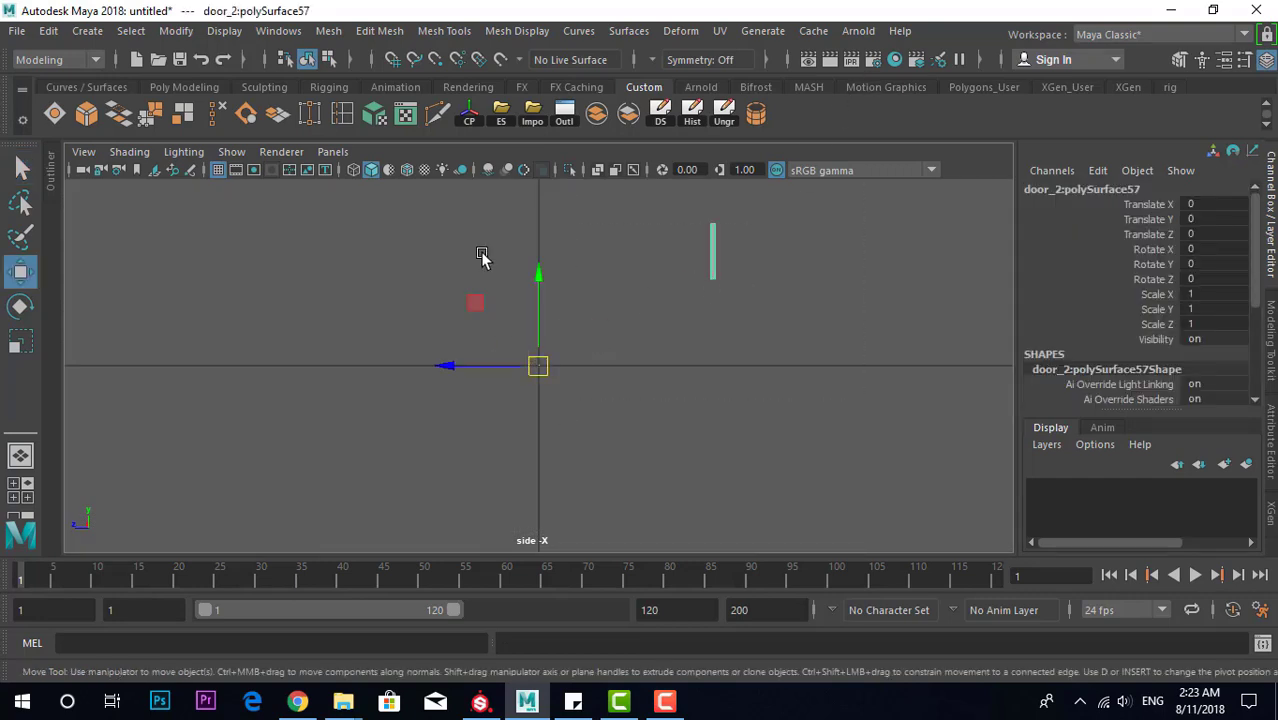
pyautogui.click(469, 113)
pyautogui.moveTo(673, 253); pyautogui.dragTo(481, 257)
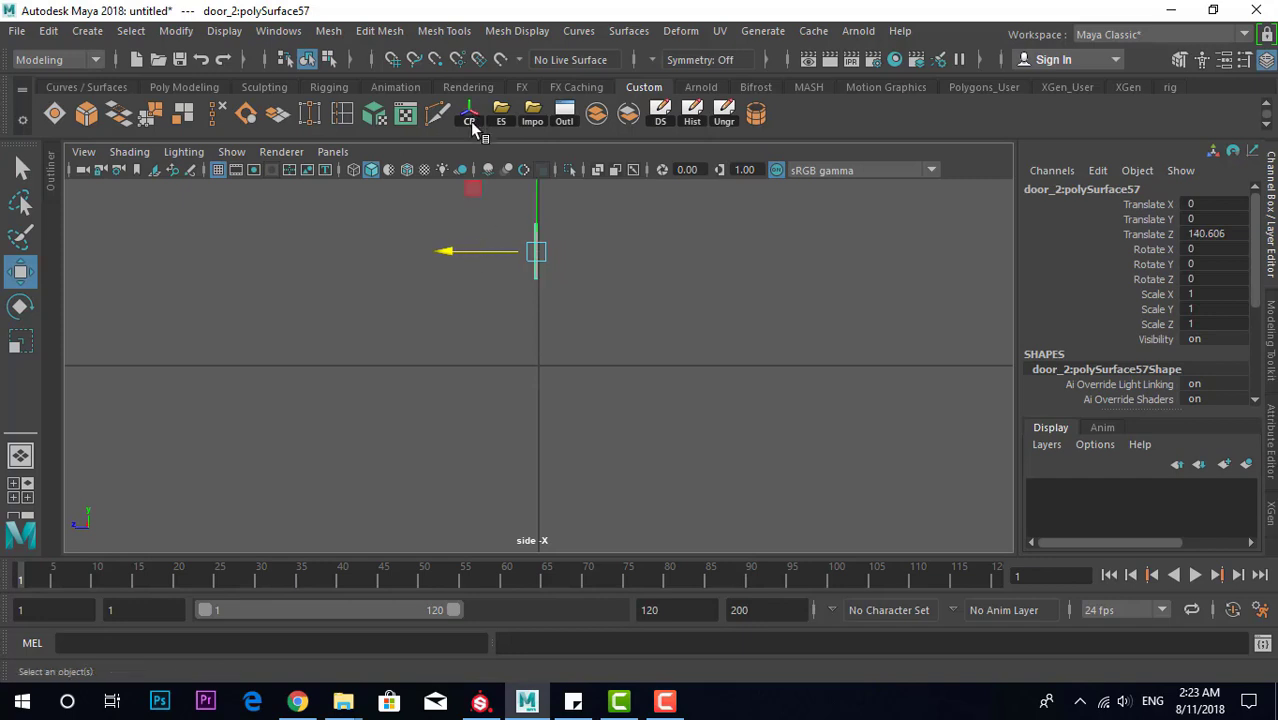
pyautogui.moveTo(539, 211)
pyautogui.mouseDown()
pyautogui.moveTo(541, 312)
pyautogui.moveTo(498, 342)
pyautogui.mouseUp()
pyautogui.click(128, 31)
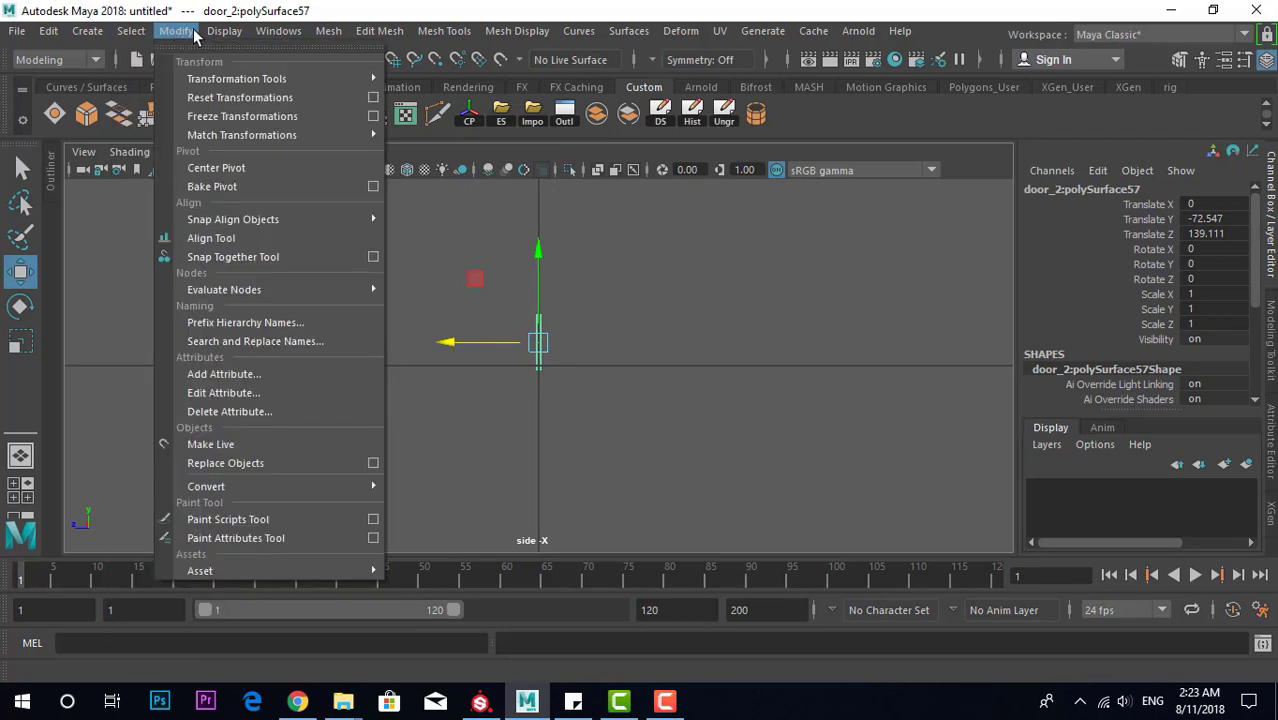
pyautogui.click(279, 168)
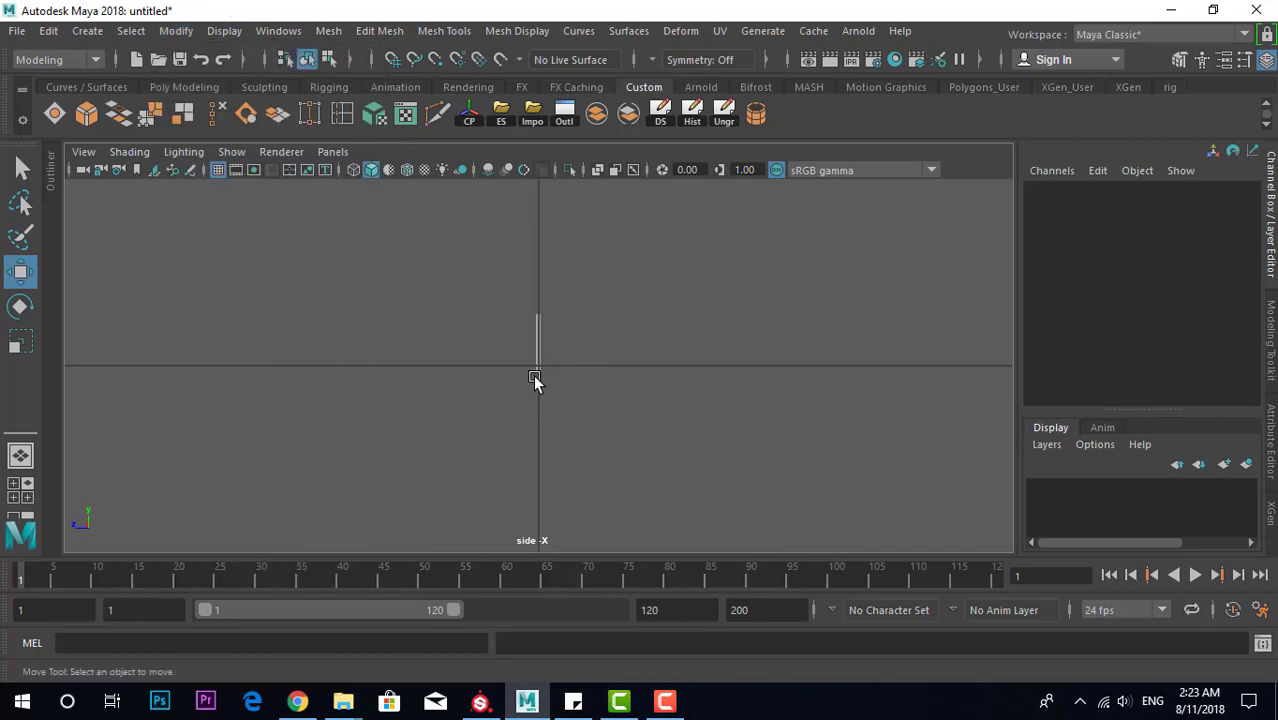
# In perspective view, place the door at X 13.9, Y -67.375, Z 139.111
pyautogui.press('space')
pyautogui.moveTo(559, 325); pyautogui.dragTo(593, 272)
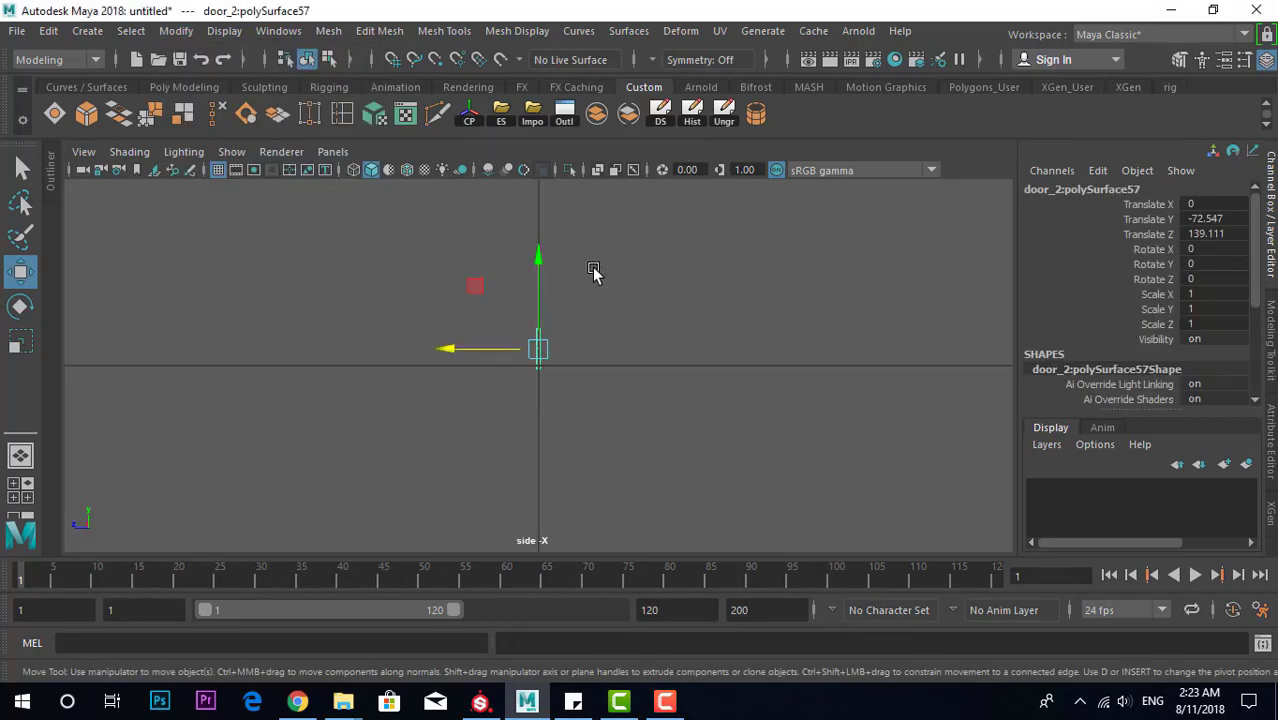
pyautogui.click(659, 267)
pyautogui.click(657, 270)
pyautogui.click(657, 270)
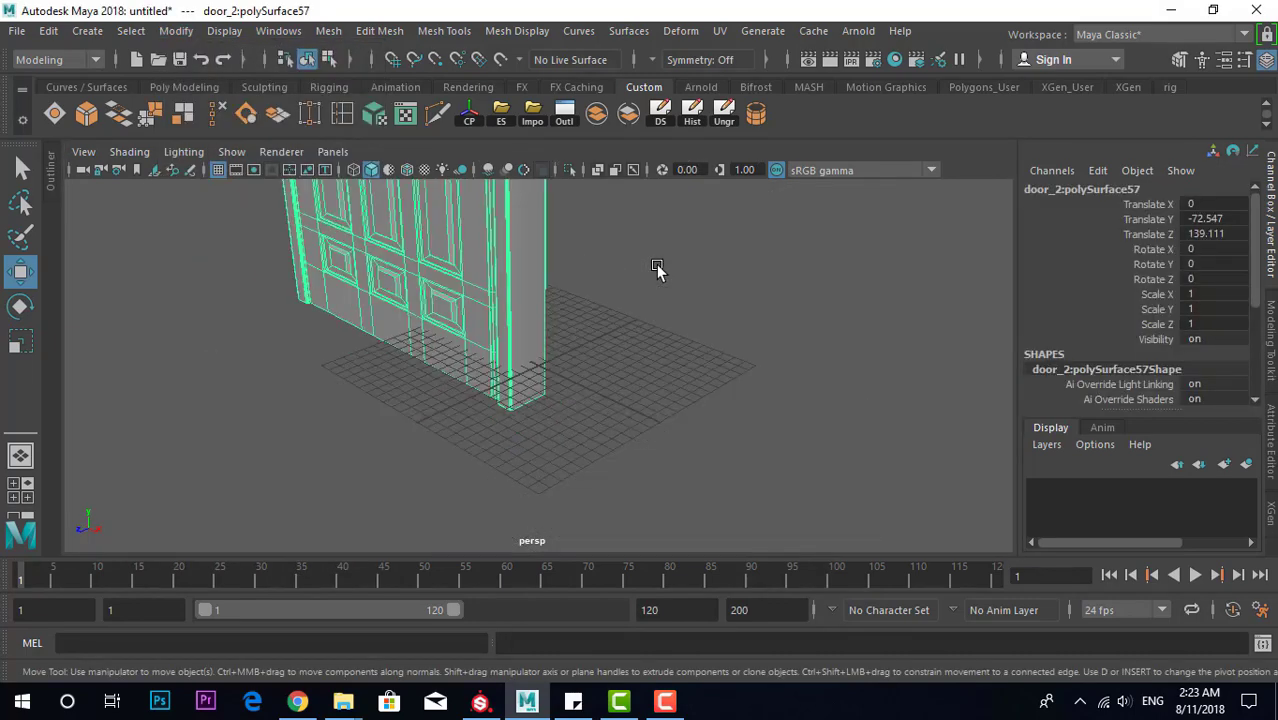
pyautogui.keyDown('alt'); pyautogui.moveTo(657, 270); pyautogui.dragTo(610, 313); pyautogui.keyUp('alt')
pyautogui.click(20, 490)
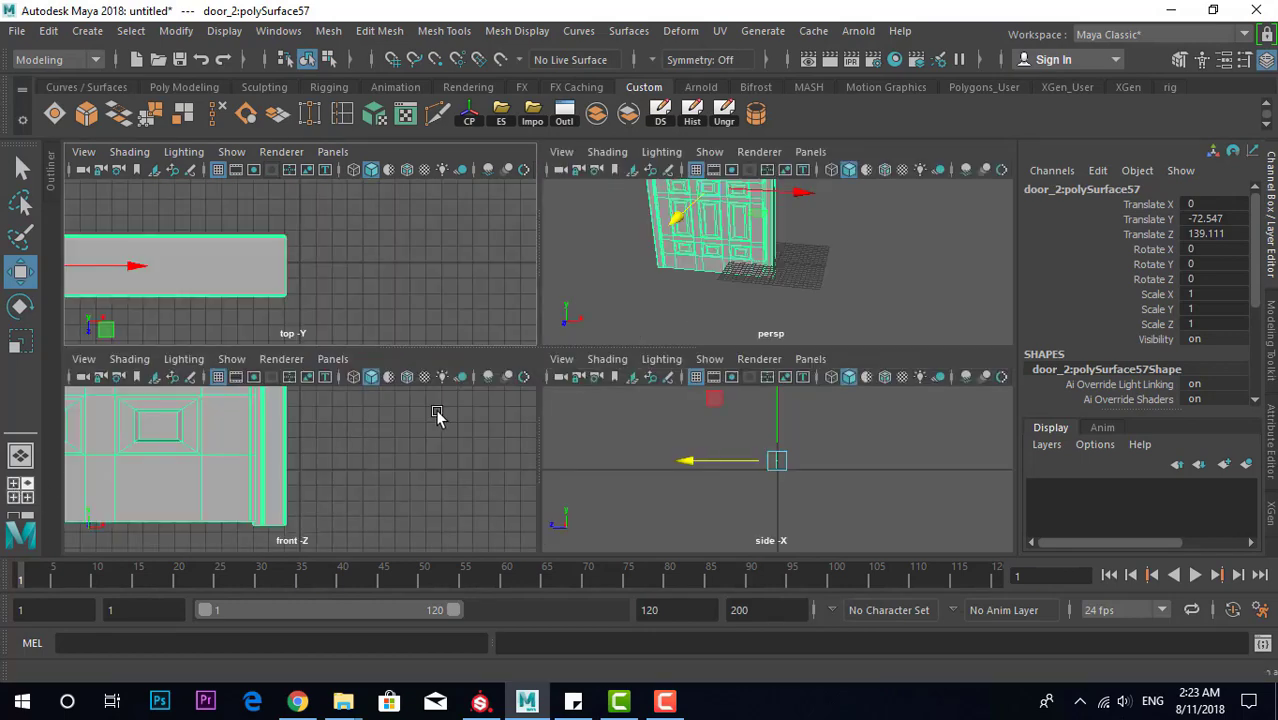
pyautogui.press('space')
pyautogui.moveTo(856, 291)
pyautogui.keyDown('alt'); pyautogui.mouseDown()
pyautogui.moveTo(608, 345)
pyautogui.moveTo(479, 309)
pyautogui.moveTo(551, 322)
pyautogui.moveTo(653, 379)
pyautogui.mouseUp(); pyautogui.keyUp('alt')
pyautogui.scroll(-3, 551, 325)
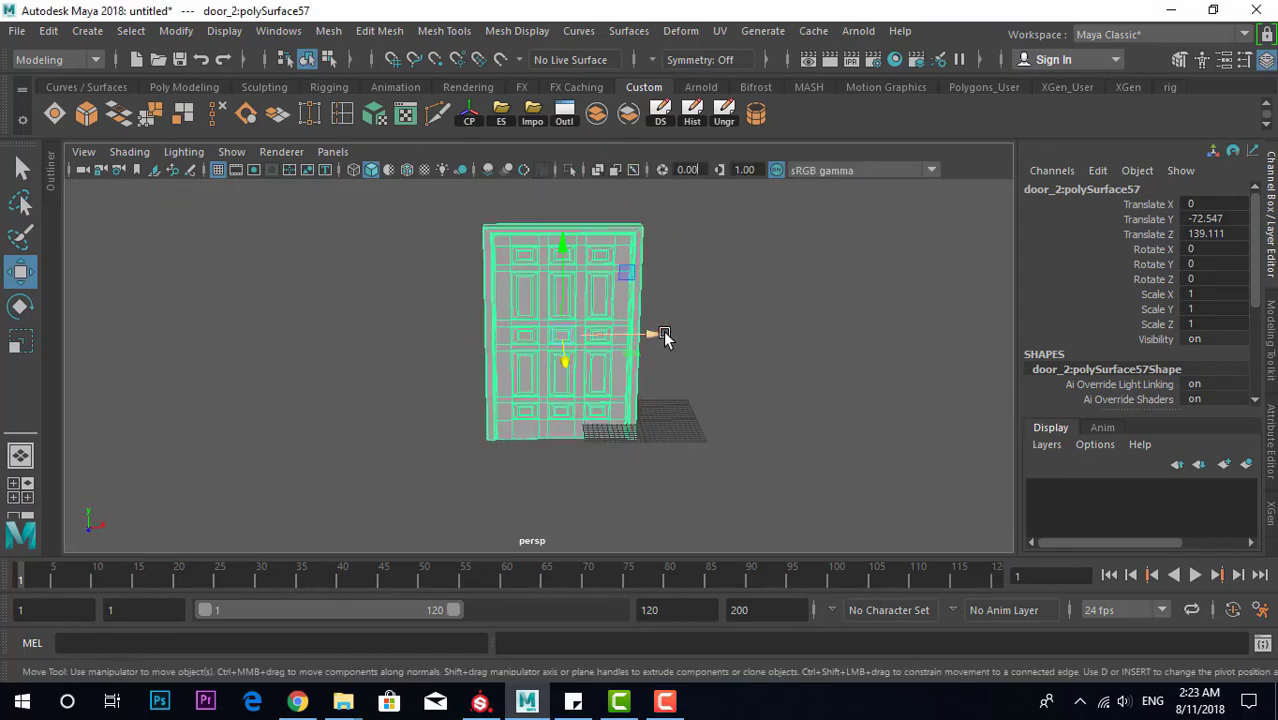
pyautogui.moveTo(665, 335); pyautogui.dragTo(735, 335)
pyautogui.moveTo(638, 248); pyautogui.dragTo(645, 217)
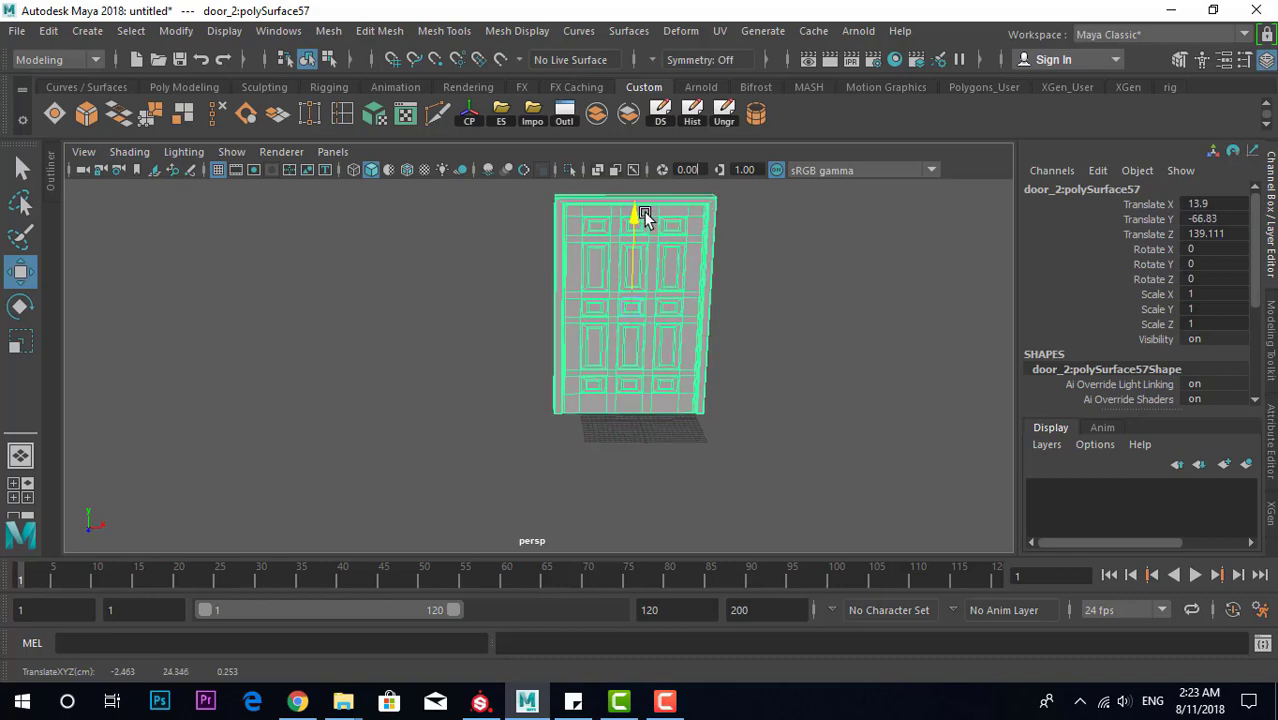
pyautogui.moveTo(750, 274)
pyautogui.keyDown('alt'); pyautogui.mouseDown()
pyautogui.moveTo(560, 272)
pyautogui.moveTo(588, 282)
pyautogui.moveTo(394, 294)
pyautogui.moveTo(402, 314)
pyautogui.moveTo(508, 294)
pyautogui.moveTo(595, 308)
pyautogui.moveTo(471, 265)
pyautogui.mouseUp(); pyautogui.keyUp('alt')
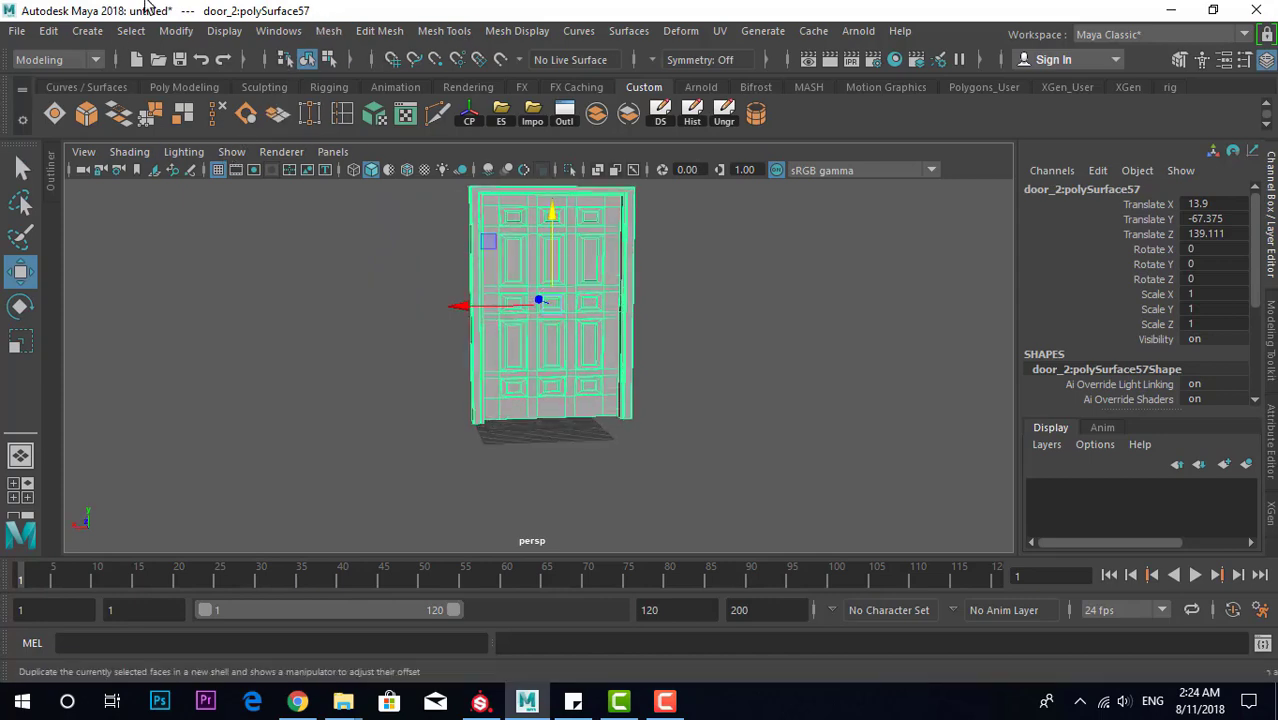
pyautogui.hotkey('alt', 'Tab')
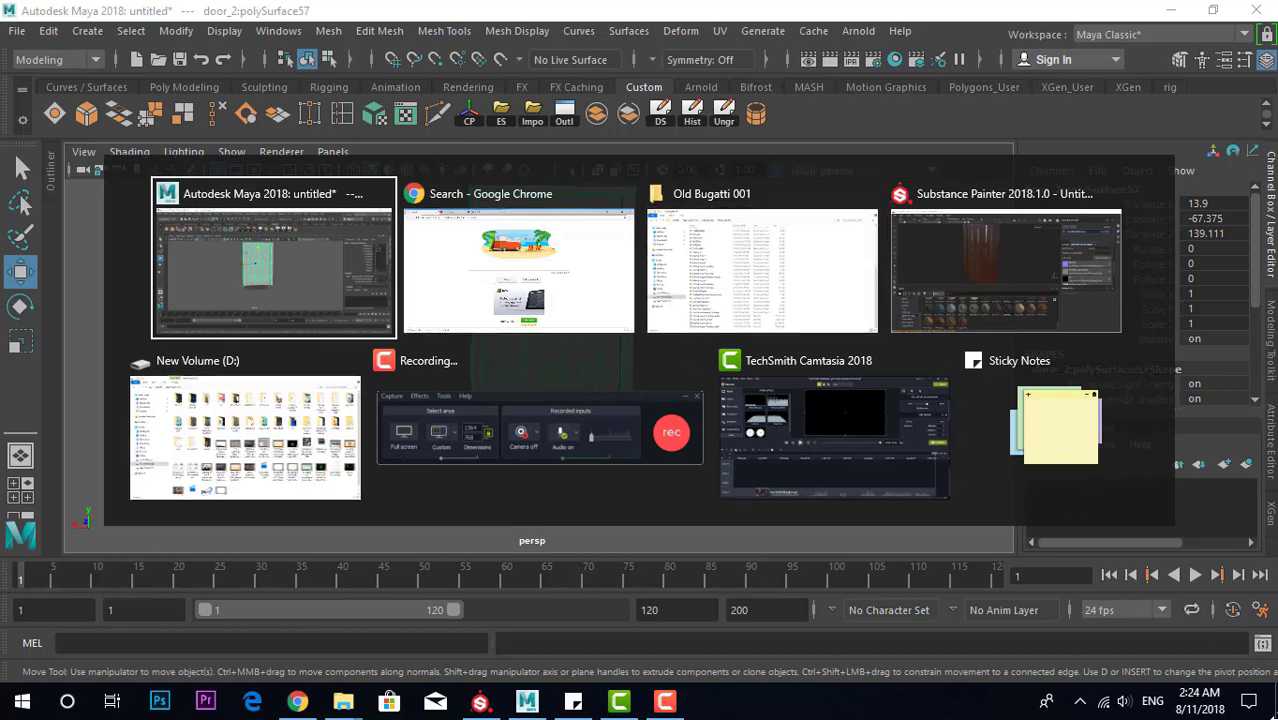
pyautogui.press('Escape')
# Create a 'New folder' on the desktop and open it full screen
pyautogui.click(1170, 10)
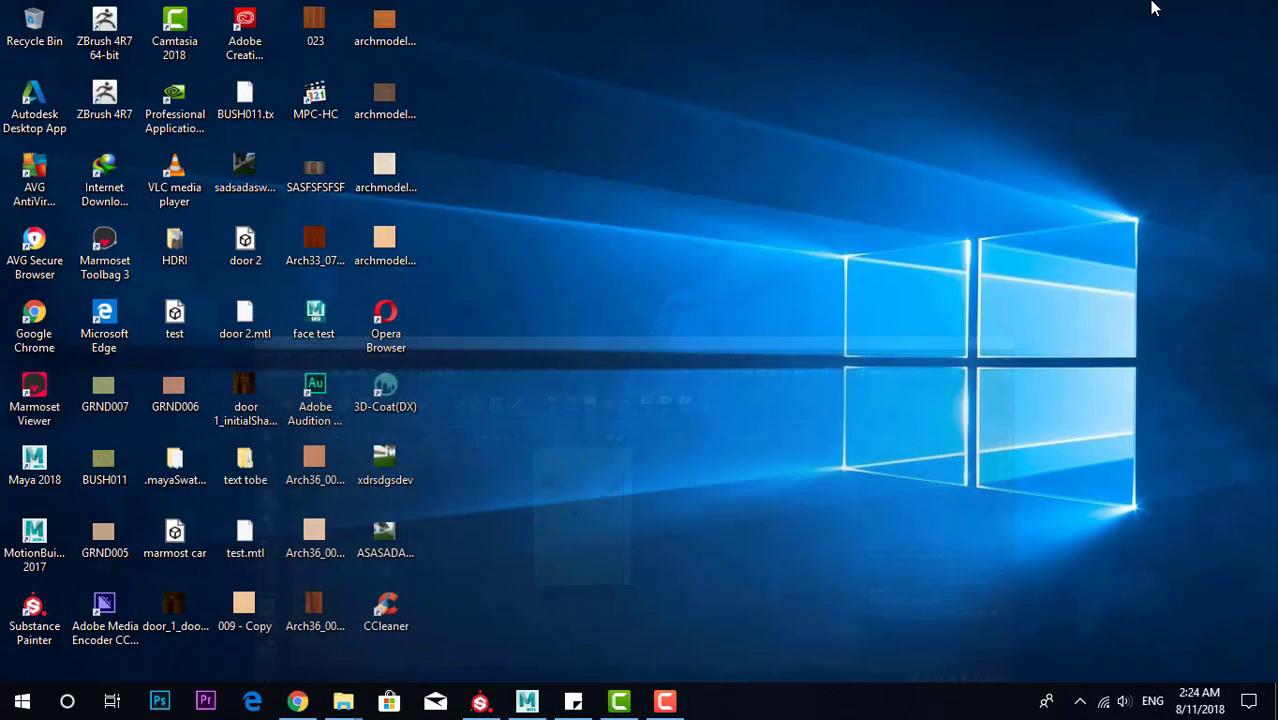
pyautogui.rightClick(897, 113)
pyautogui.moveTo(940, 270)
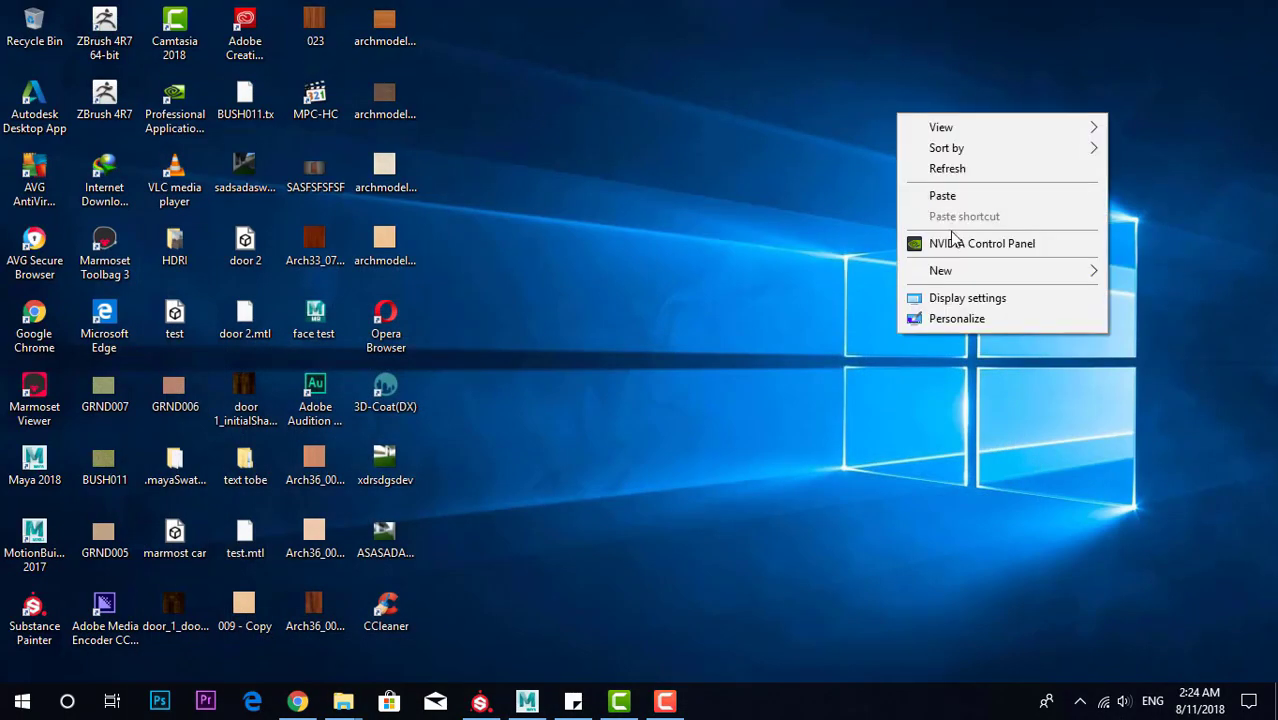
pyautogui.click(750, 264)
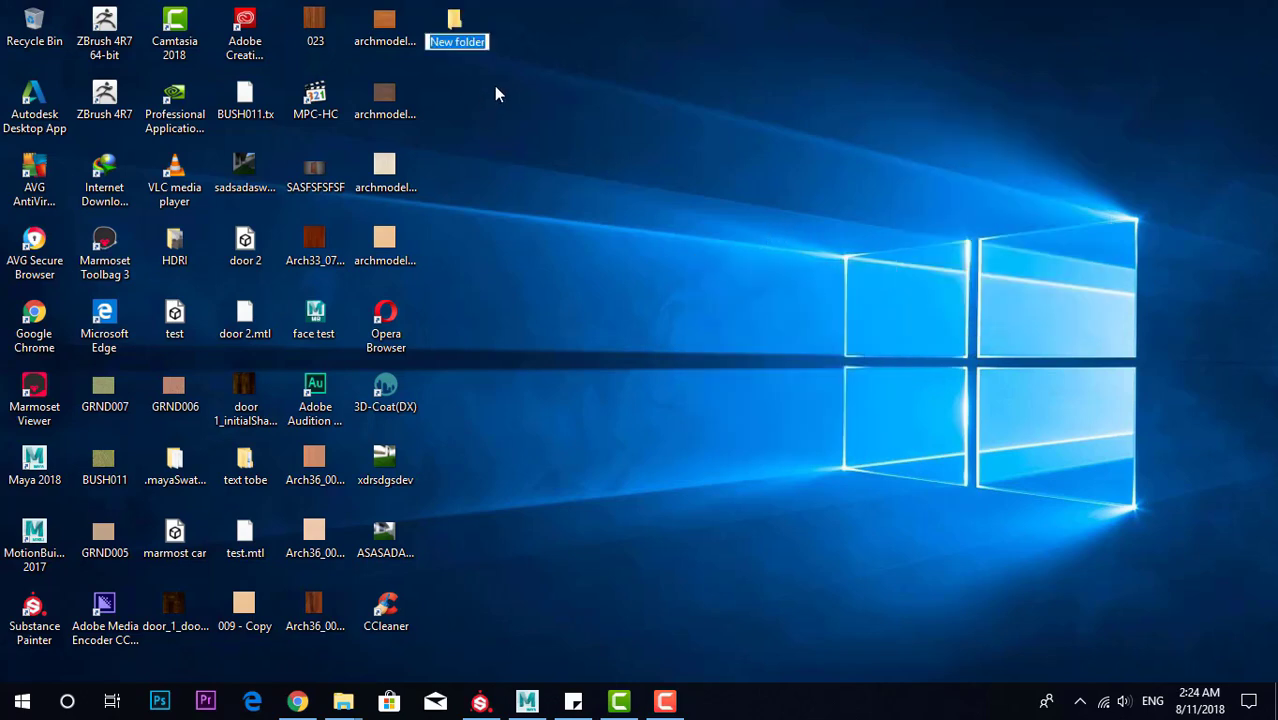
pyautogui.press('Return')
pyautogui.doubleClick(455, 28)
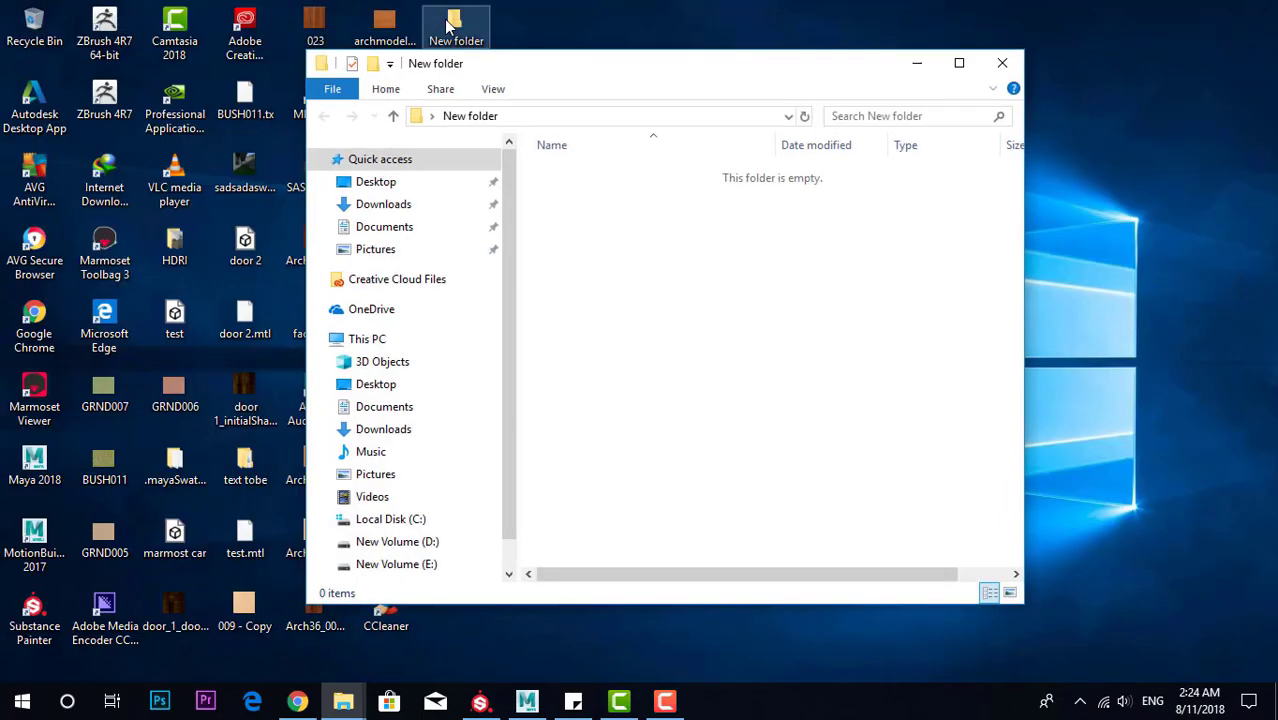
pyautogui.doubleClick(565, 61)
# Paste the seven texture maps into New folder and select Base_Color
pyautogui.hotkey('ctrl', 'v')
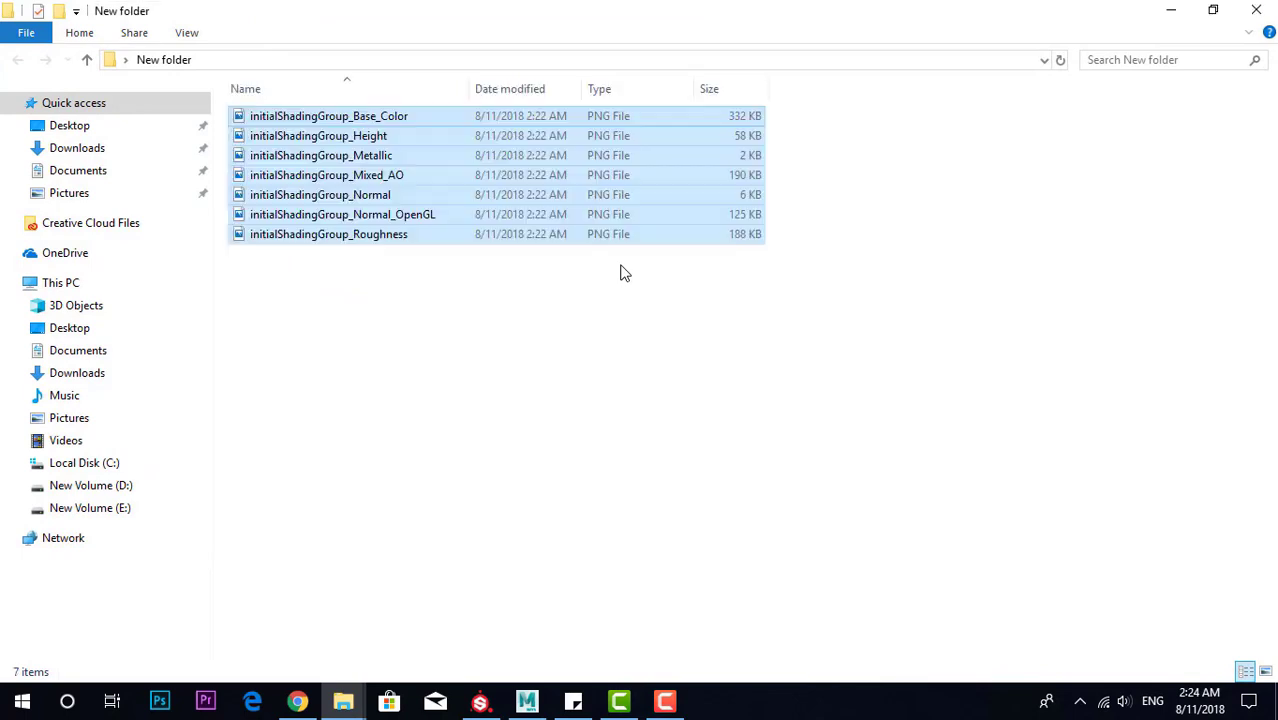
pyautogui.keyDown('ctrl'); pyautogui.scroll(1, 570, 310); pyautogui.keyUp('ctrl')
pyautogui.keyDown('ctrl'); pyautogui.scroll(2, 570, 305); pyautogui.keyUp('ctrl')
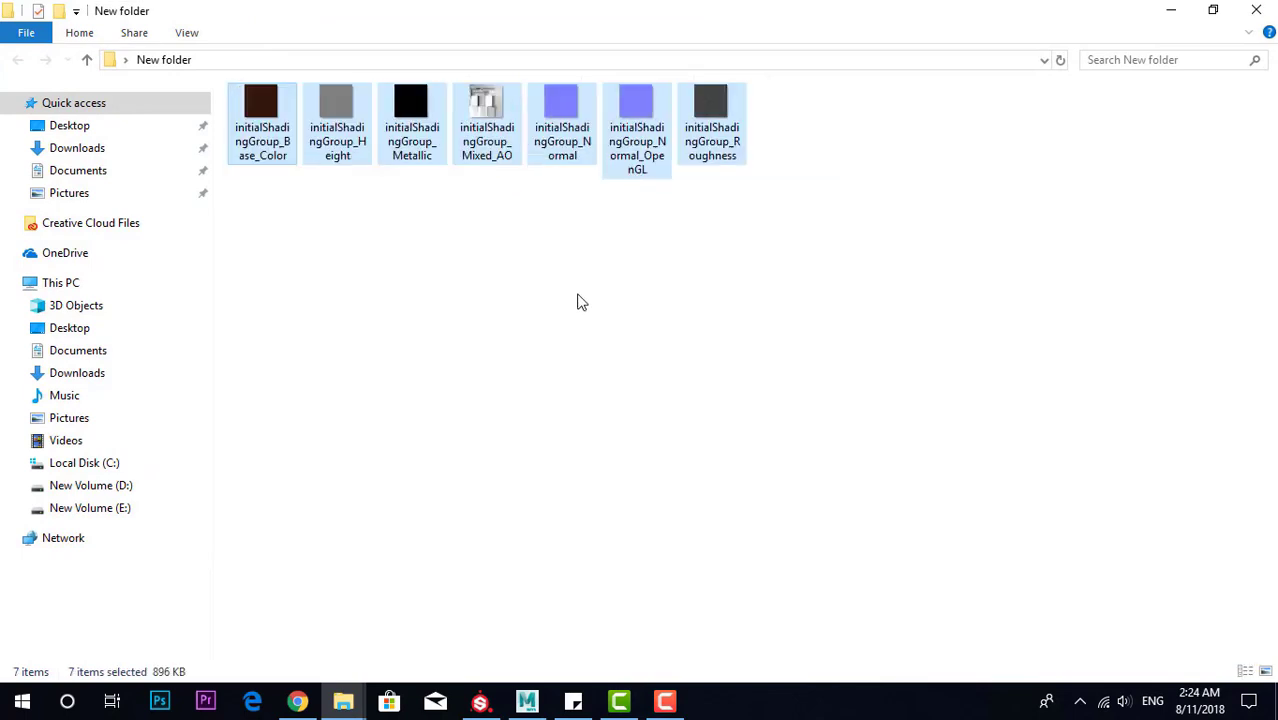
pyautogui.keyDown('ctrl'); pyautogui.scroll(2, 572, 305); pyautogui.keyUp('ctrl')
pyautogui.keyDown('ctrl'); pyautogui.scroll(1, 572, 305); pyautogui.keyUp('ctrl')
pyautogui.click(265, 162)
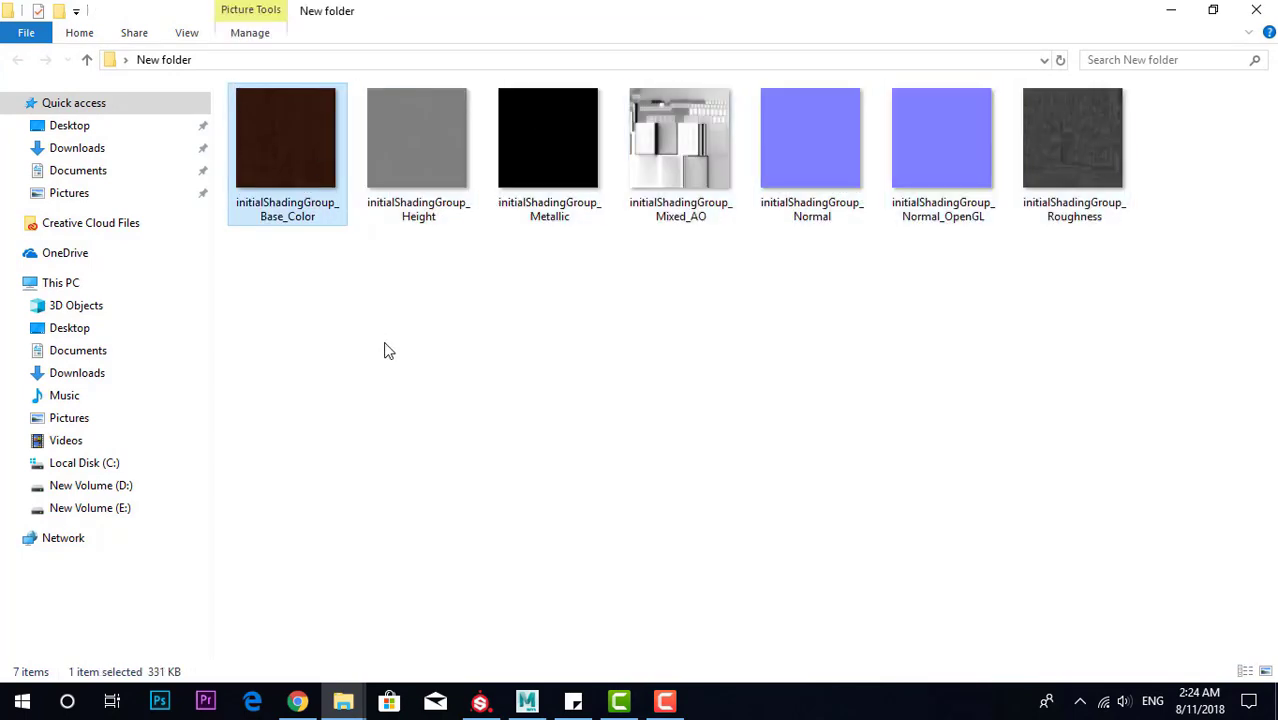
# Return to Maya and close the UV Editor window
pyautogui.hotkey('alt', 'Tab')
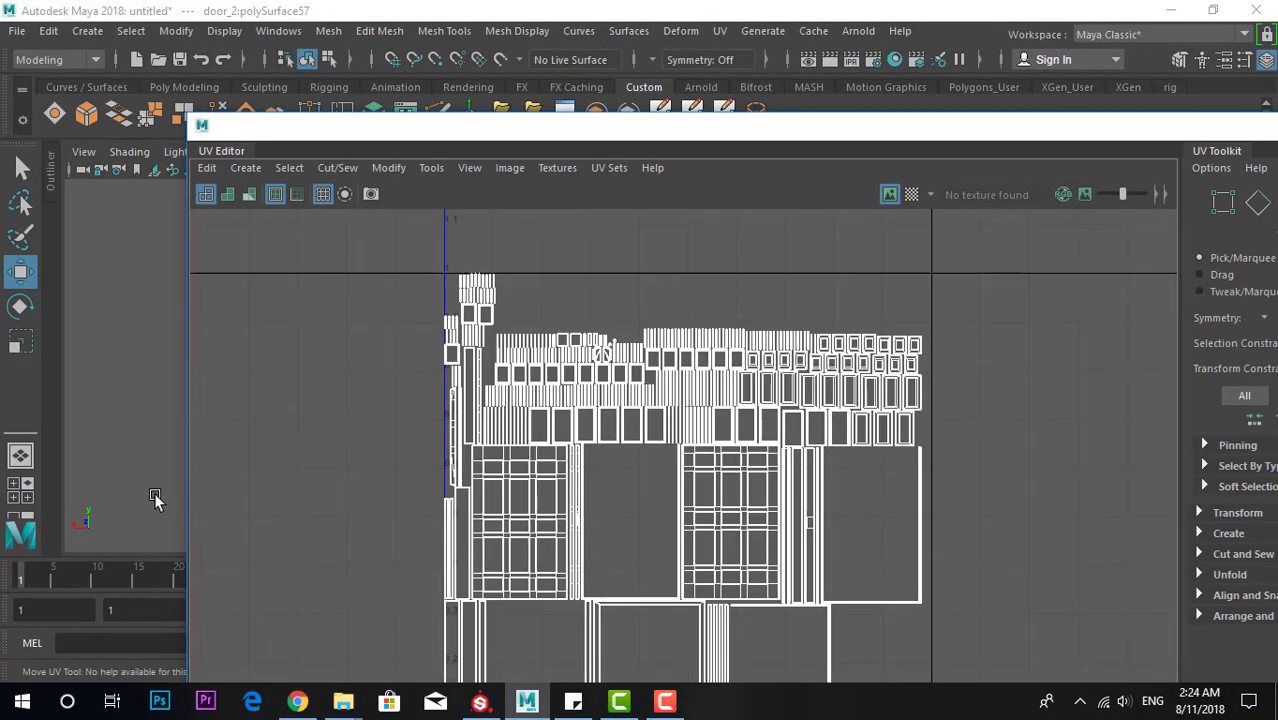
pyautogui.moveTo(1172, 127); pyautogui.dragTo(949, 148)
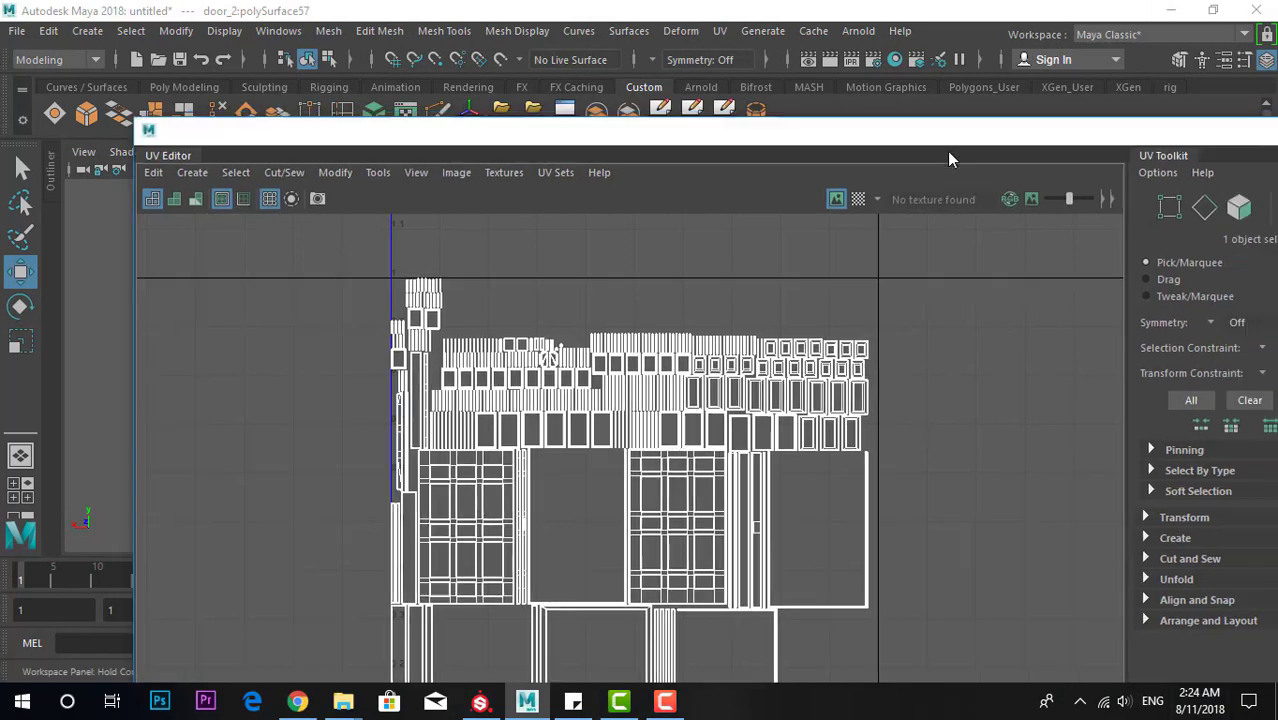
pyautogui.click(1207, 147)
# Select the door and open the Hypershade maximised
pyautogui.scroll(5, 700, 340)
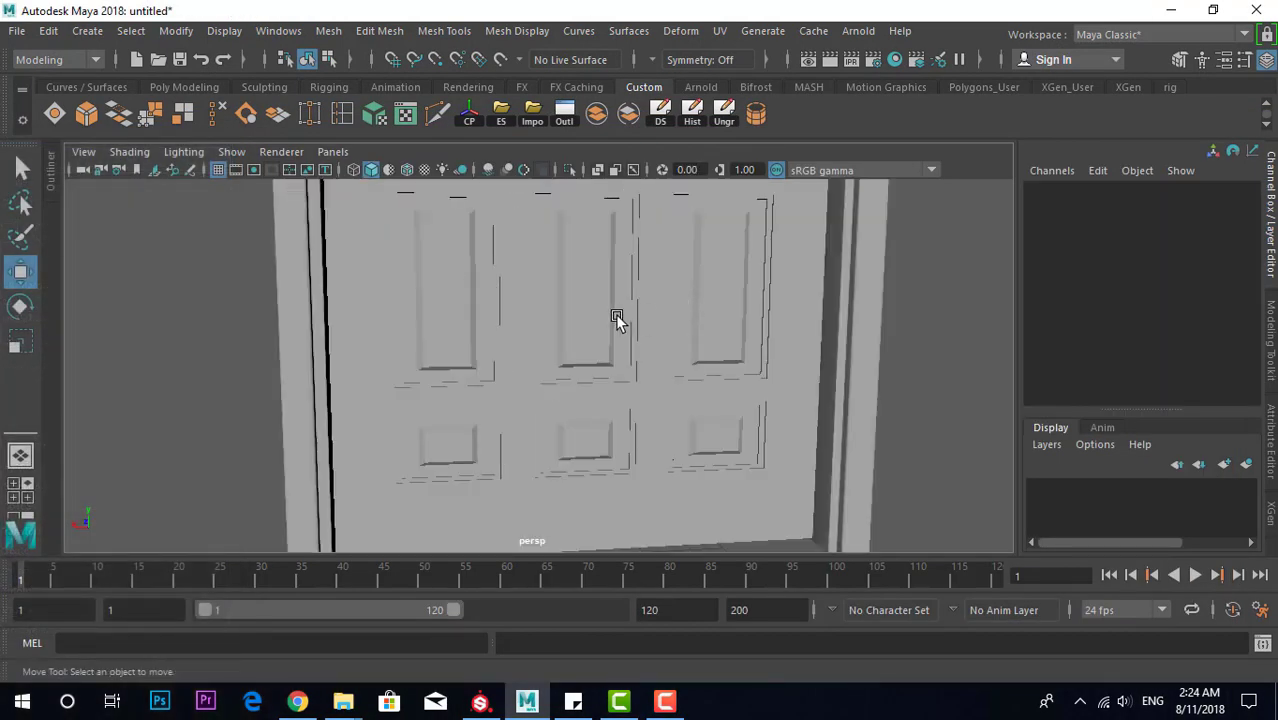
pyautogui.scroll(-8, 612, 325)
pyautogui.keyDown('alt'); pyautogui.moveTo(612, 325); pyautogui.dragTo(614, 296); pyautogui.keyUp('alt')
pyautogui.moveTo(421, 394); pyautogui.dragTo(622, 297)
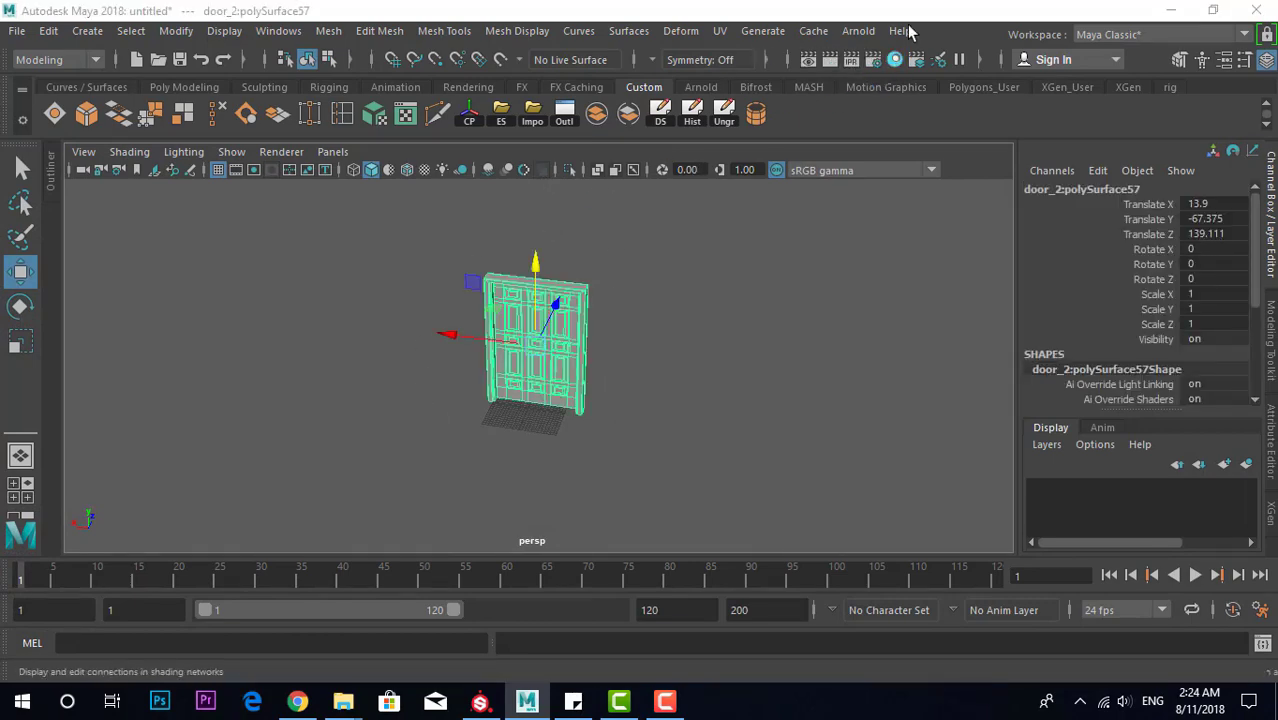
pyautogui.click(895, 59)
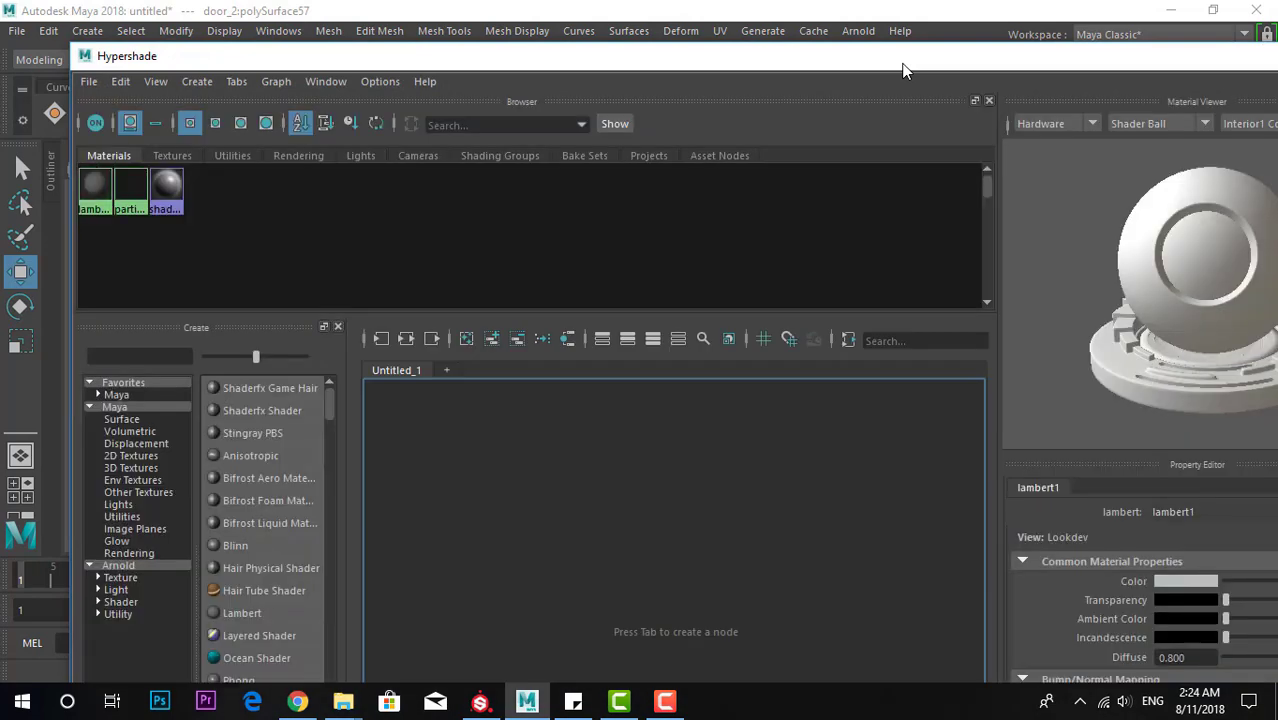
pyautogui.doubleClick(903, 60)
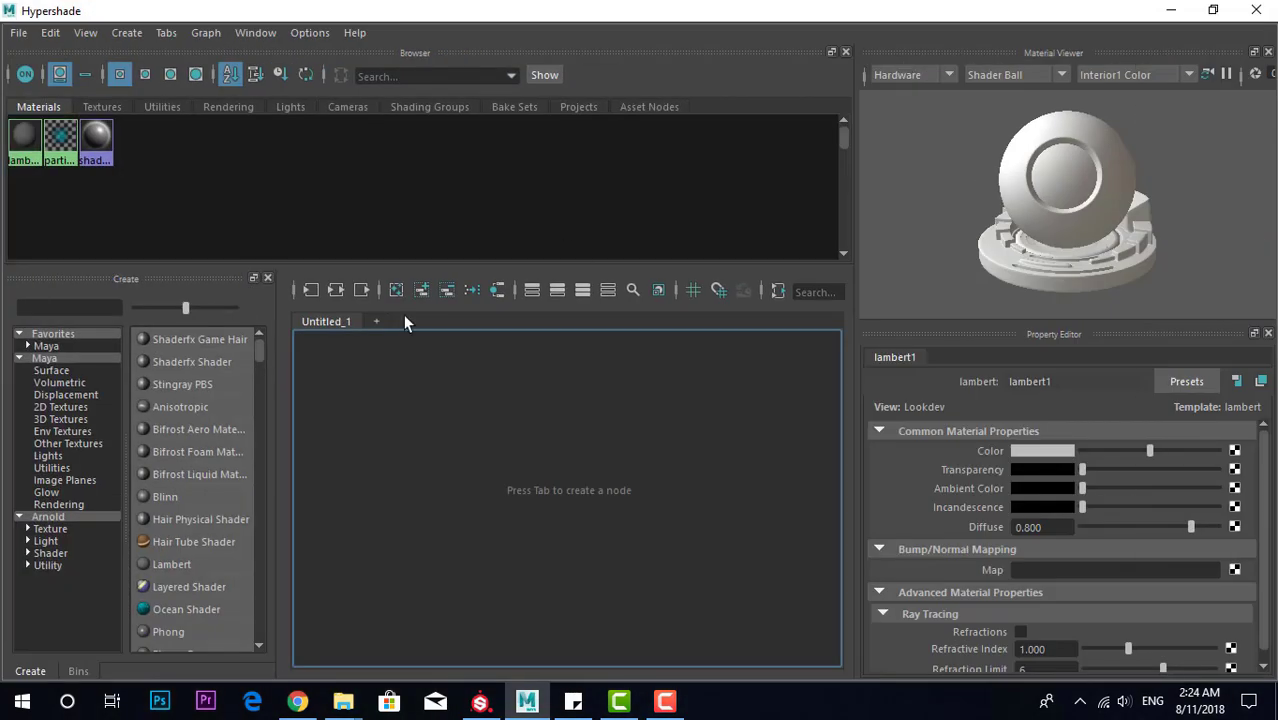
# Create a blinn1 material and scroll down to the 2D Textures list
pyautogui.click(178, 494)
pyautogui.scroll(-2, 481, 452)
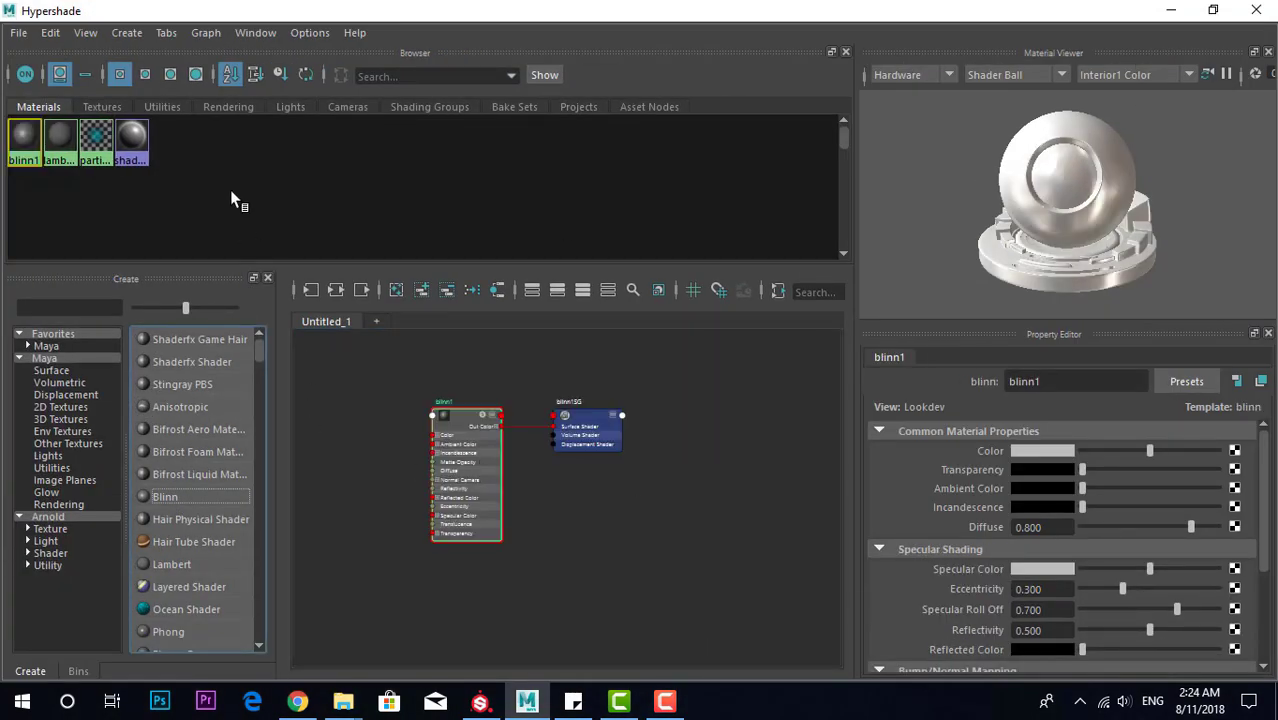
pyautogui.scroll(-3, 1105, 528)
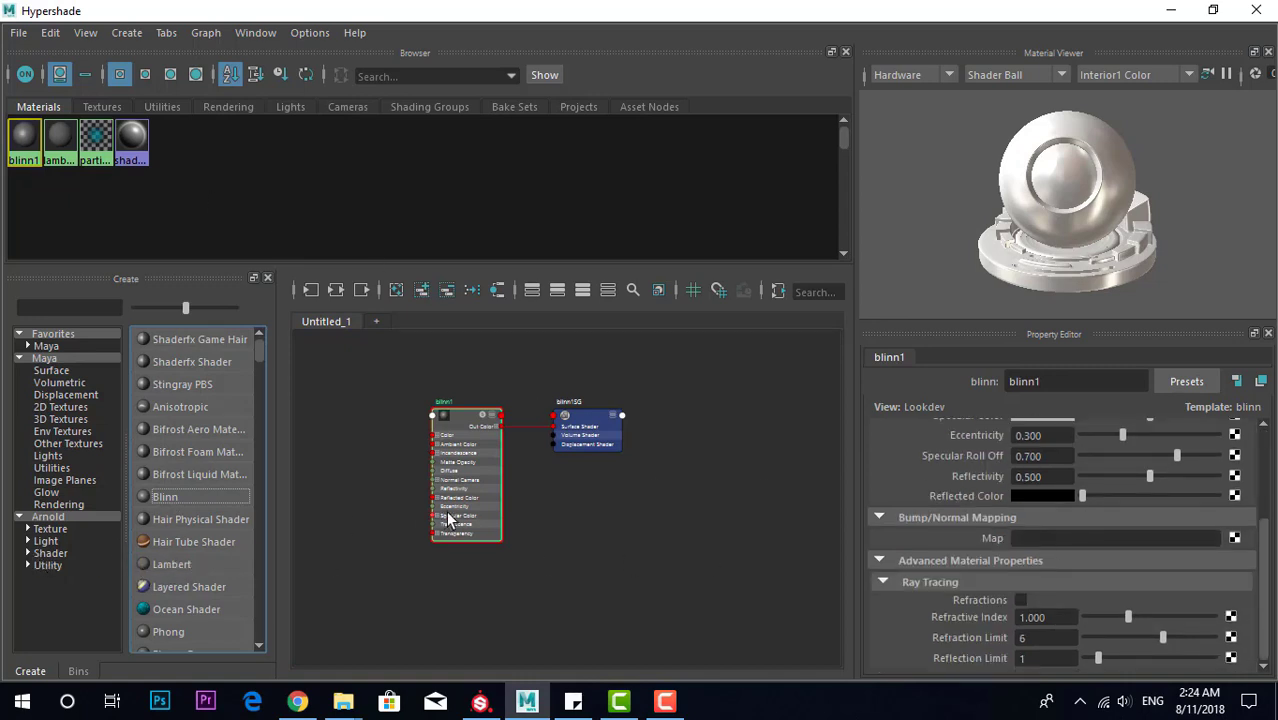
pyautogui.scroll(-3, 181, 545)
pyautogui.scroll(-3, 181, 545)
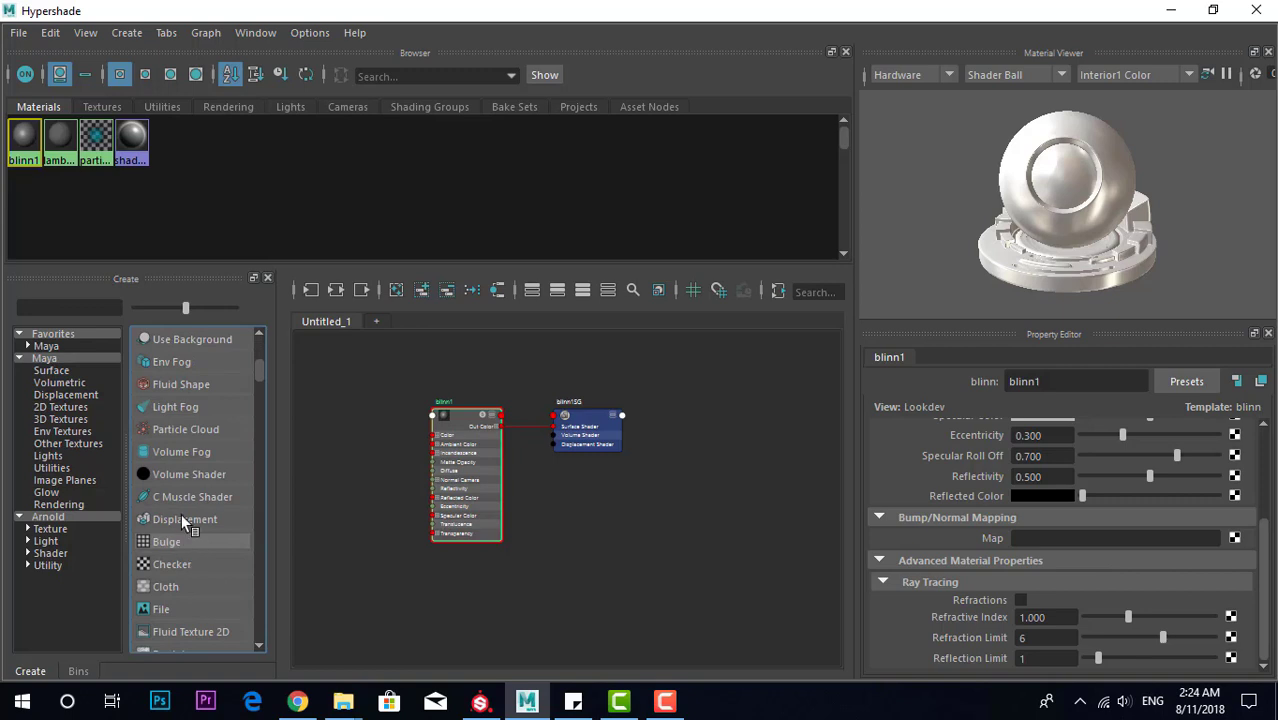
# Add a file1 texture node beside blinn1 and connect its Out Color to blinn1 Color
pyautogui.click(161, 608)
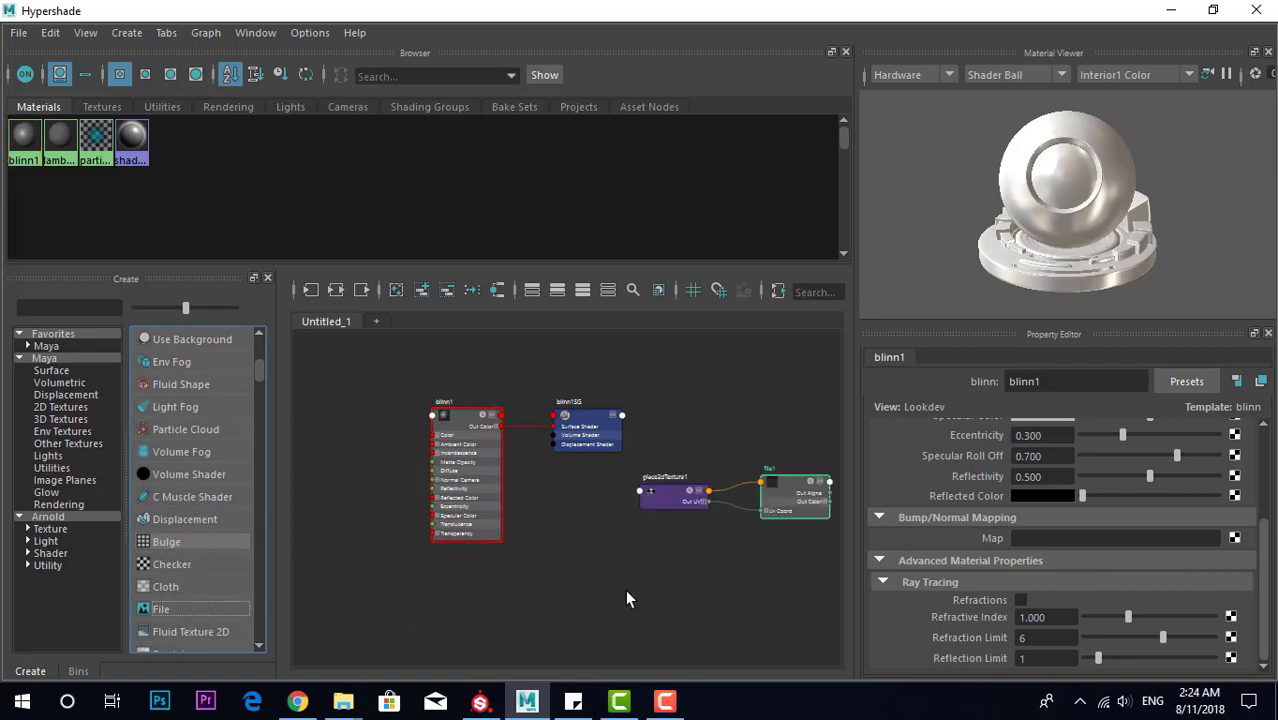
pyautogui.moveTo(630, 595)
pyautogui.mouseDown()
pyautogui.moveTo(752, 493)
pyautogui.moveTo(455, 485)
pyautogui.moveTo(367, 422)
pyautogui.mouseUp()
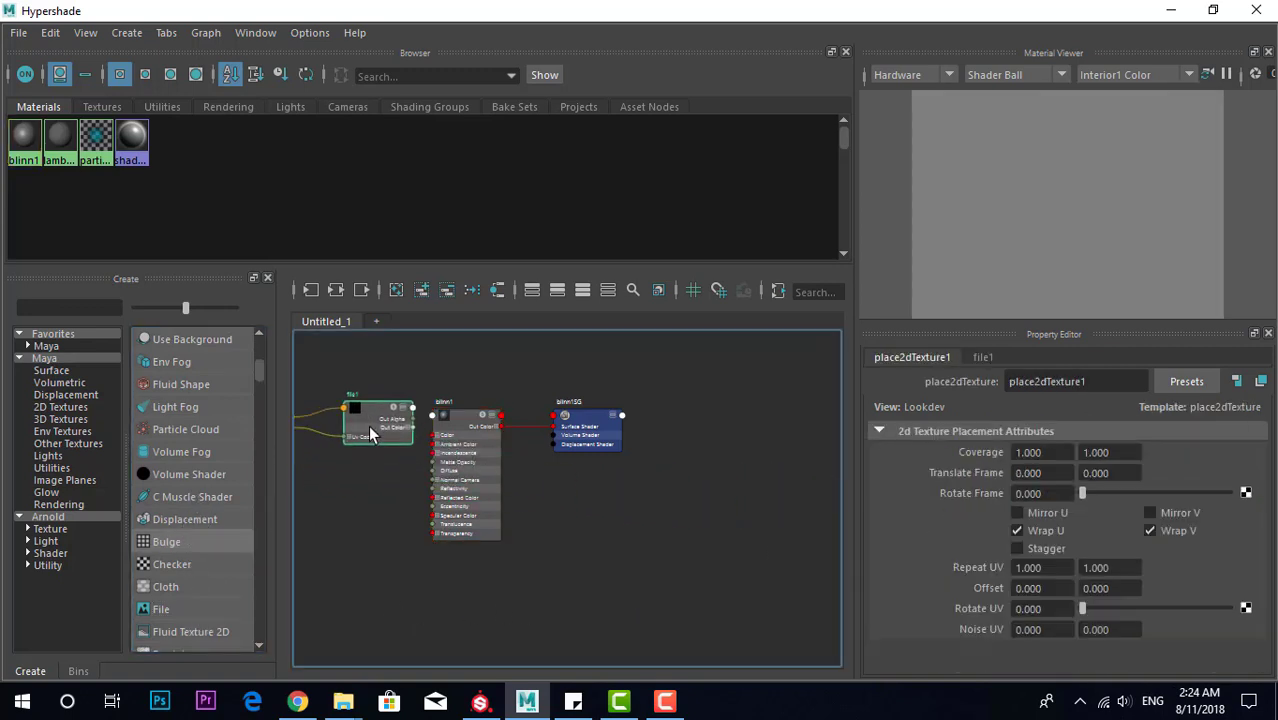
pyautogui.scroll(3, 372, 435)
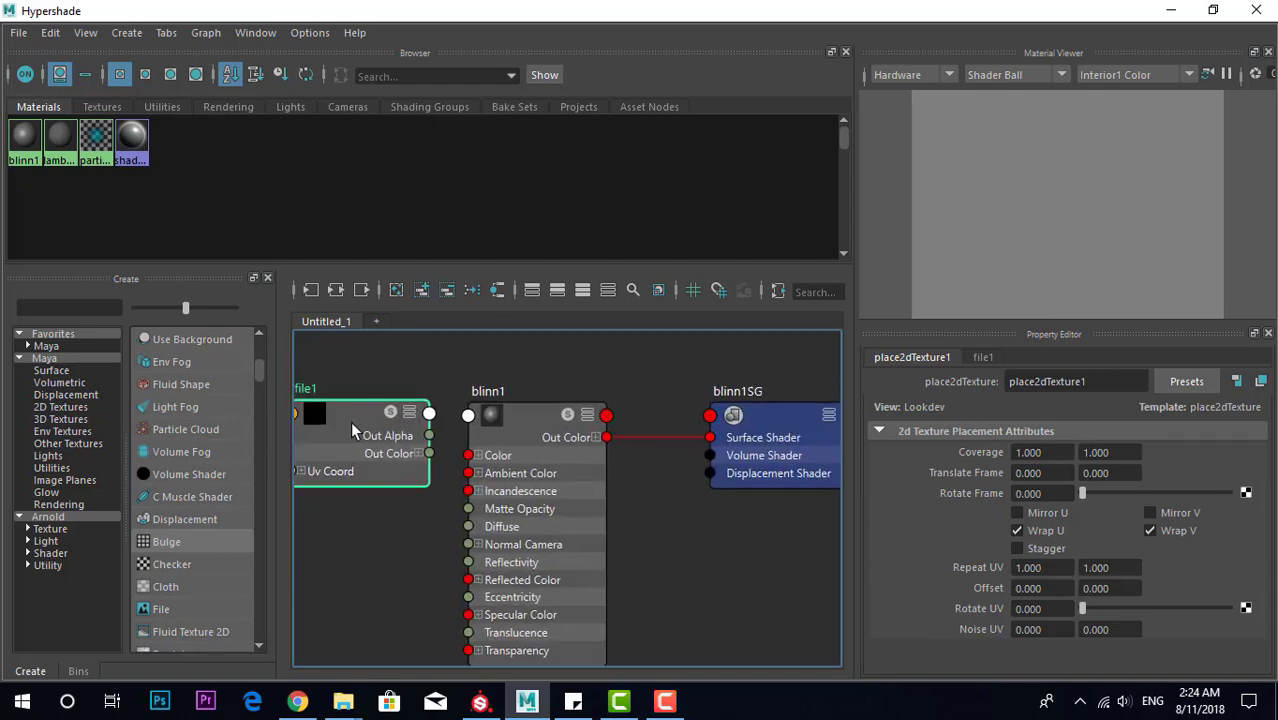
pyautogui.click(500, 424)
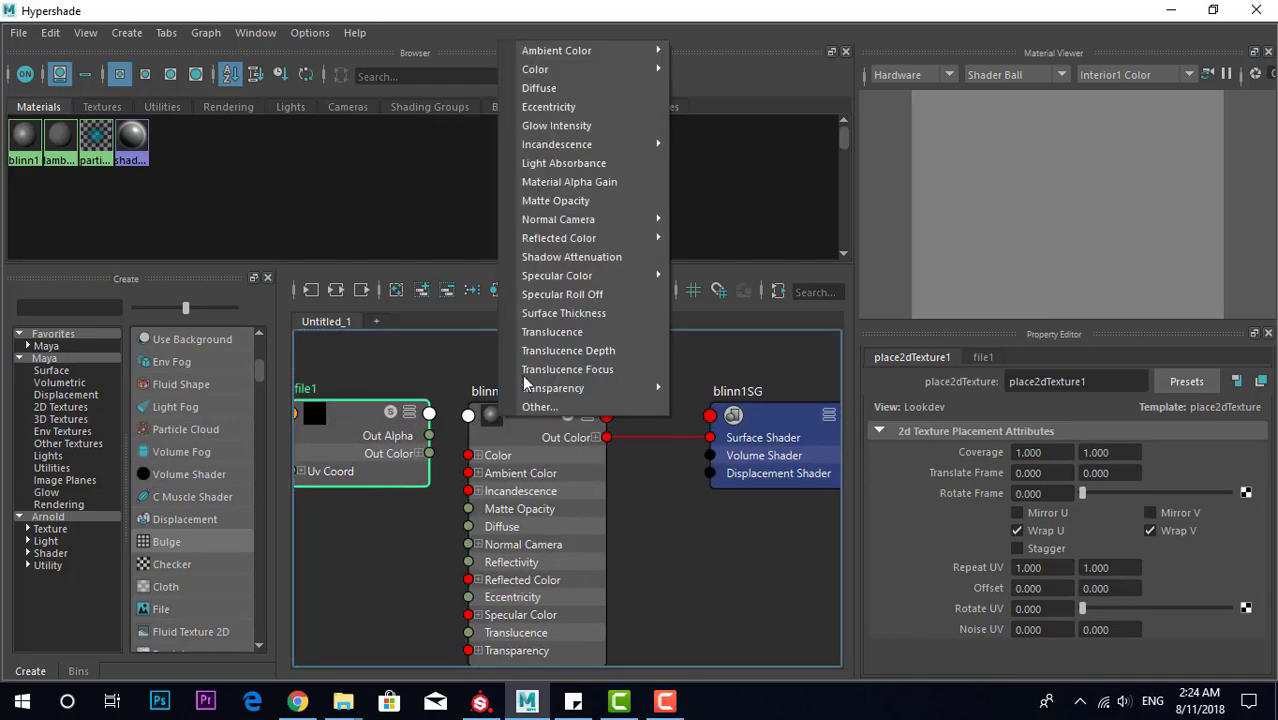
pyautogui.click(528, 404)
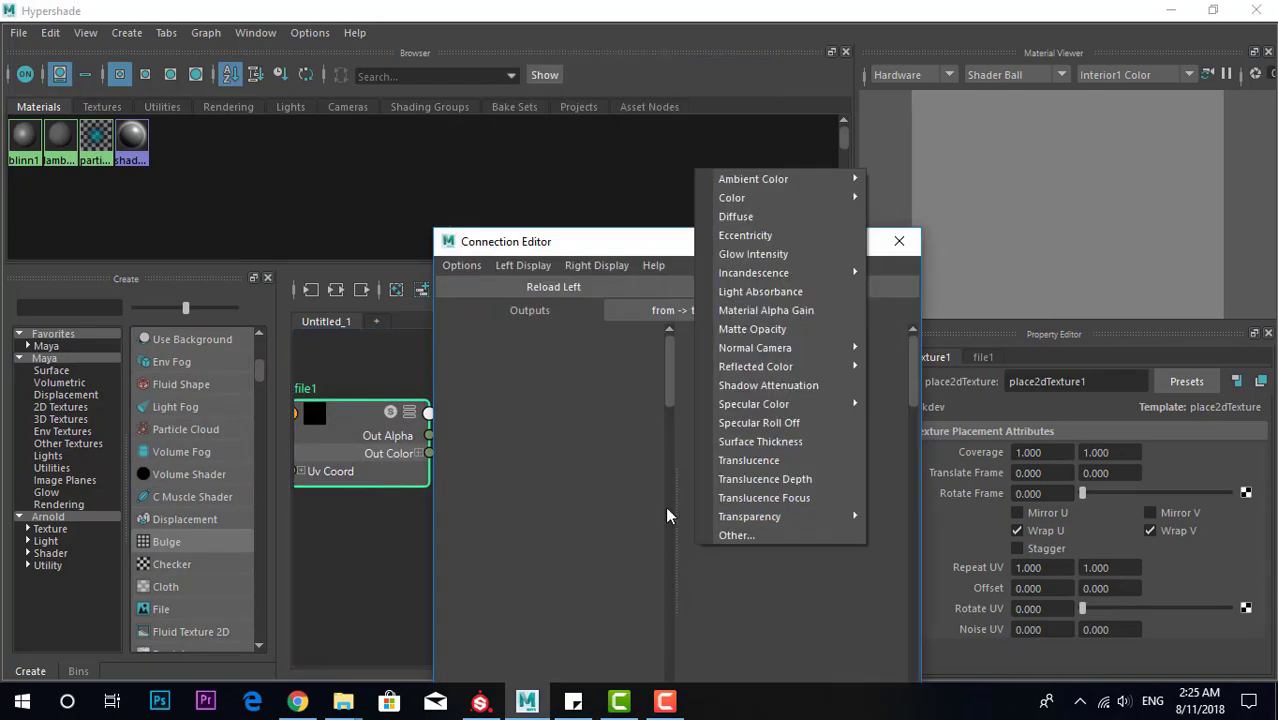
pyautogui.click(415, 376)
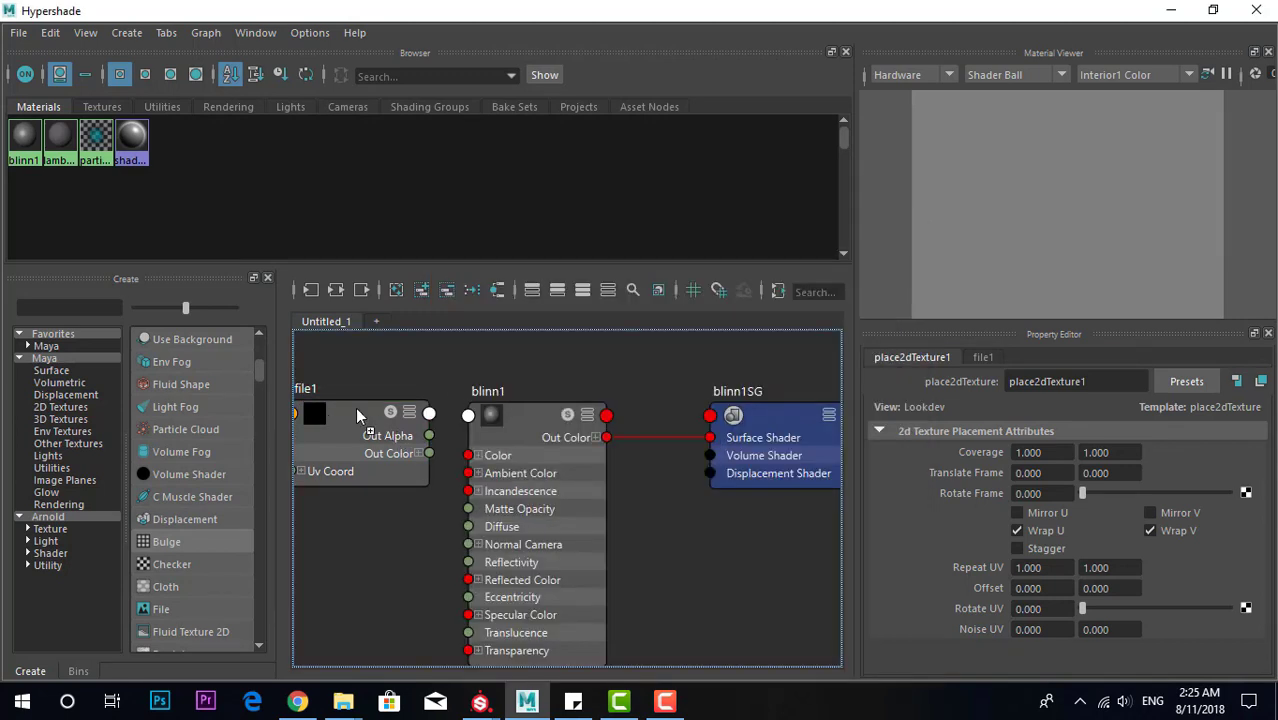
pyautogui.click(500, 424)
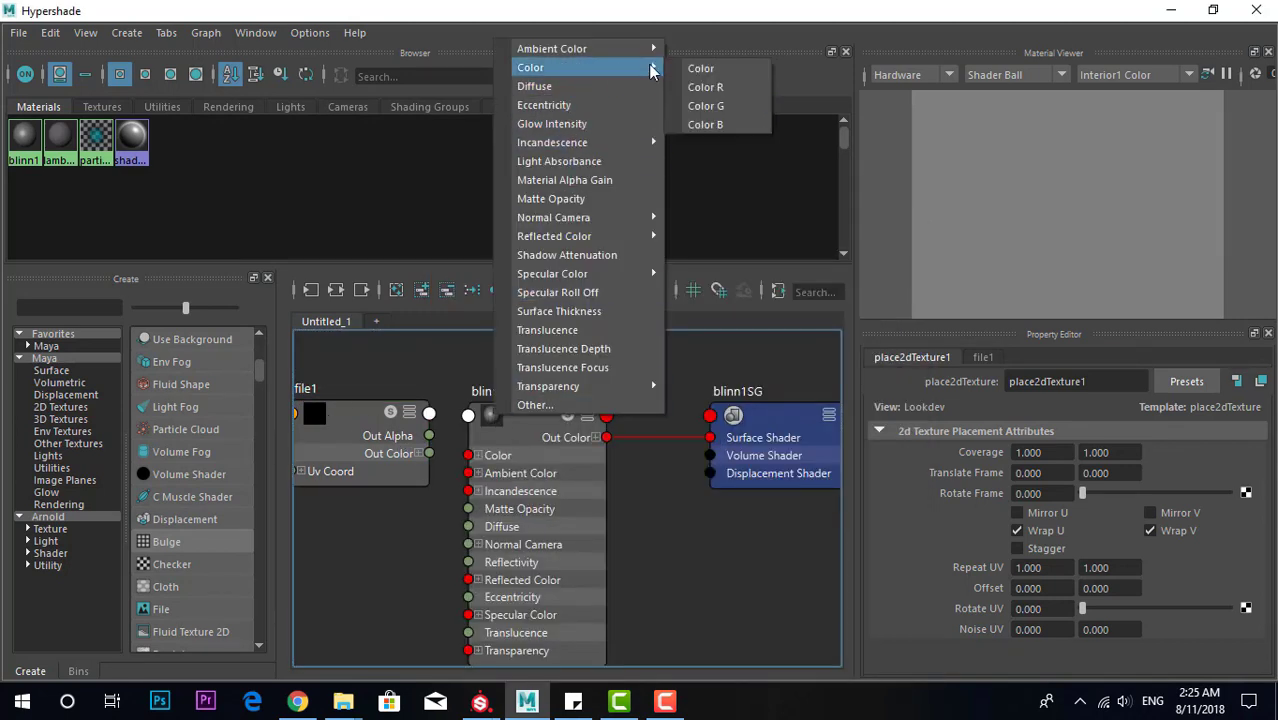
pyautogui.click(684, 63)
# Open file1's attributes and browse for its Image Name file
pyautogui.click(511, 437)
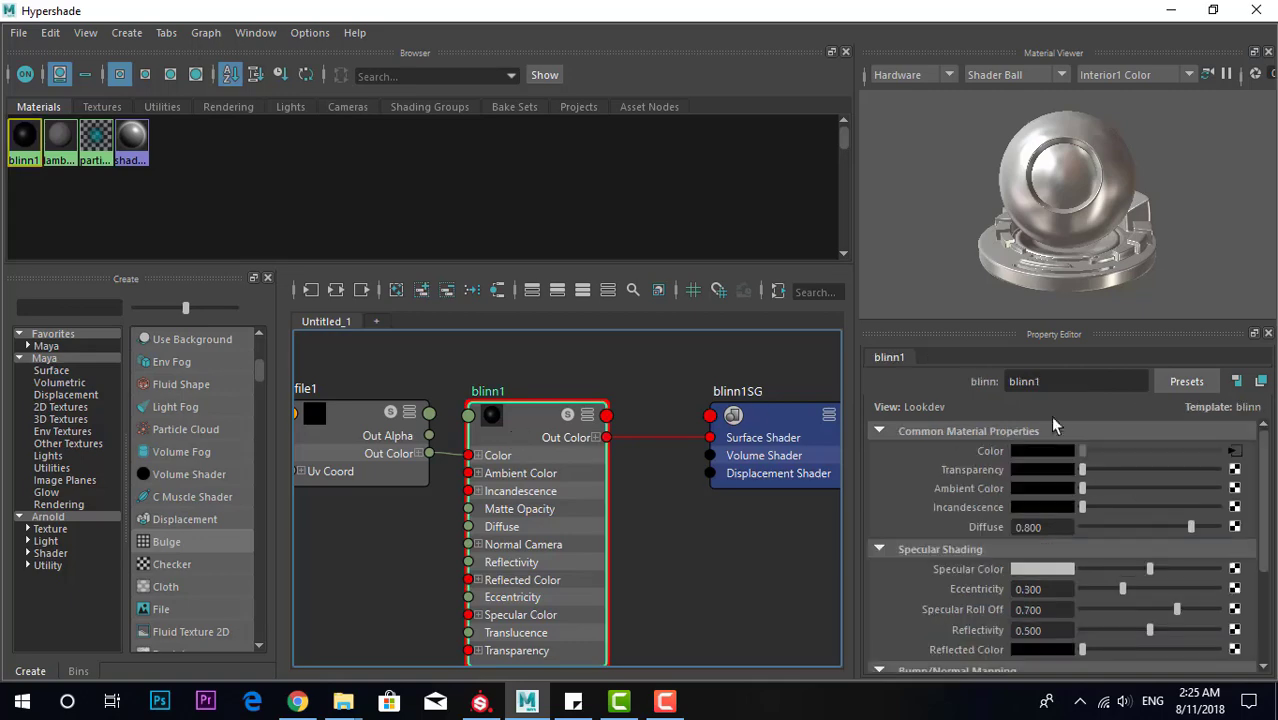
pyautogui.scroll(-3, 1203, 600)
pyautogui.click(365, 470)
pyautogui.scroll(-2, 1000, 520)
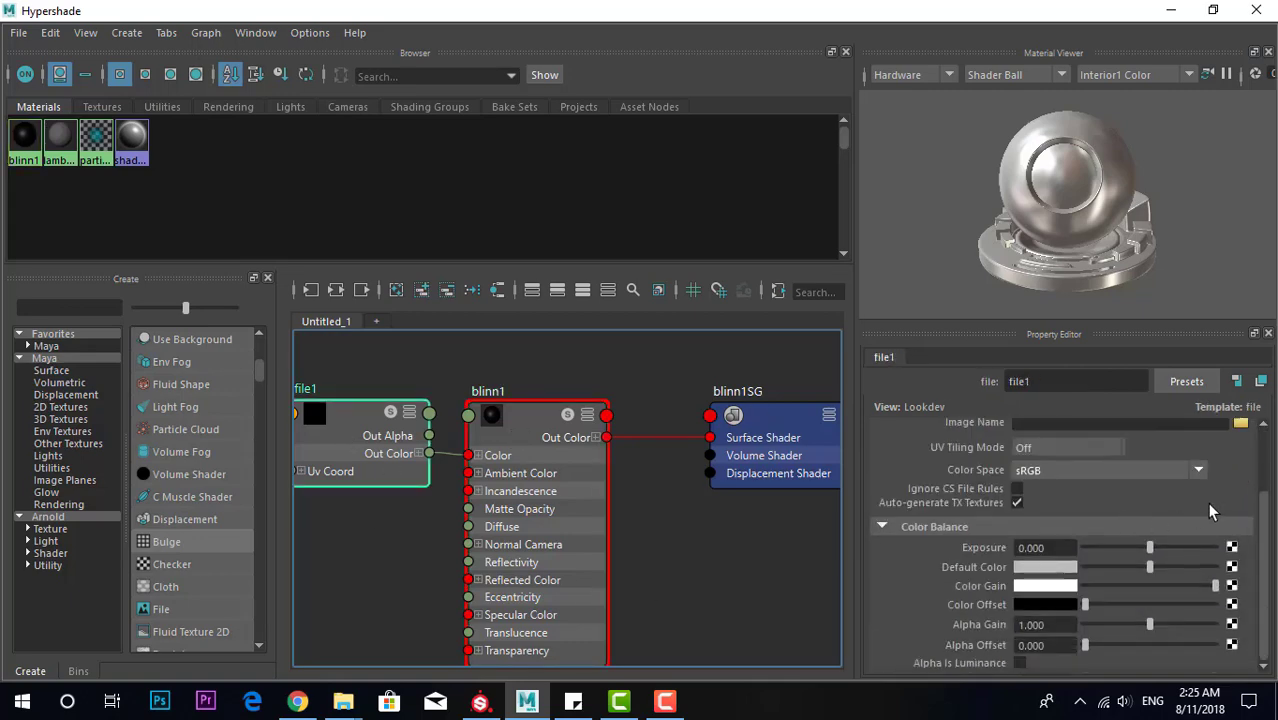
pyautogui.scroll(2, 1000, 520)
pyautogui.click(975, 507)
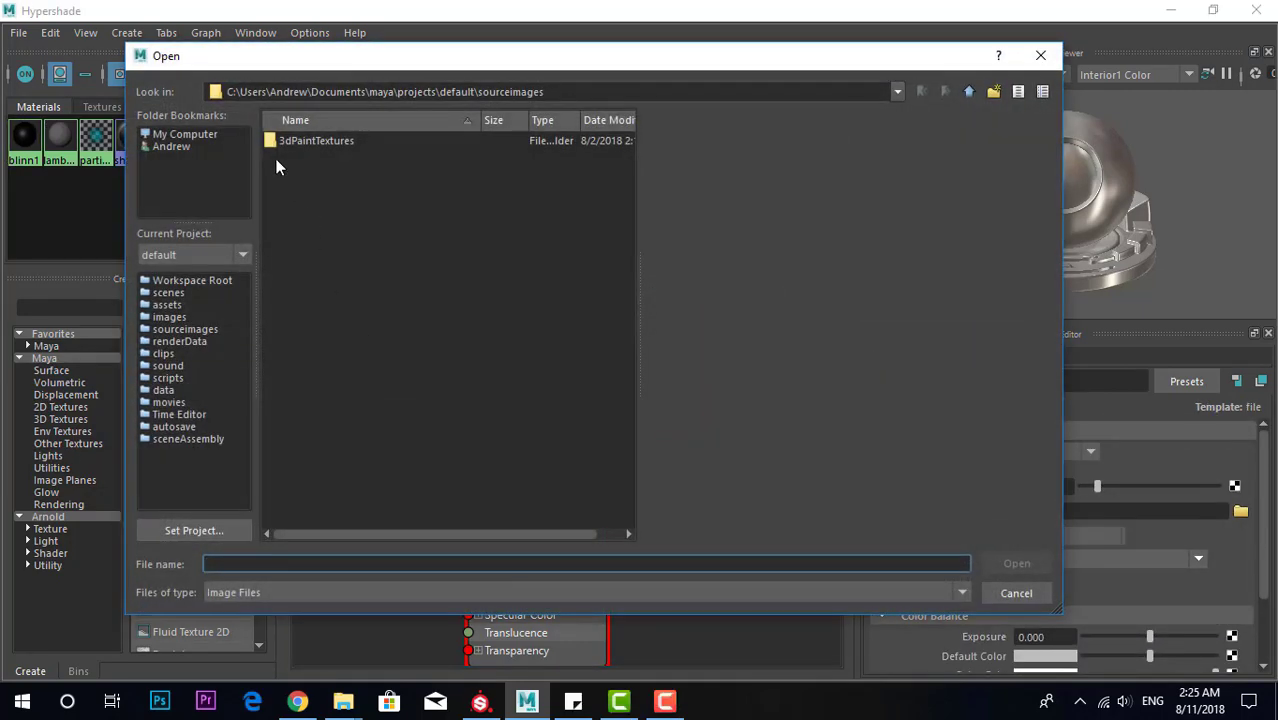
# Navigate the Open dialog to Desktop > New folder
pyautogui.click(190, 134)
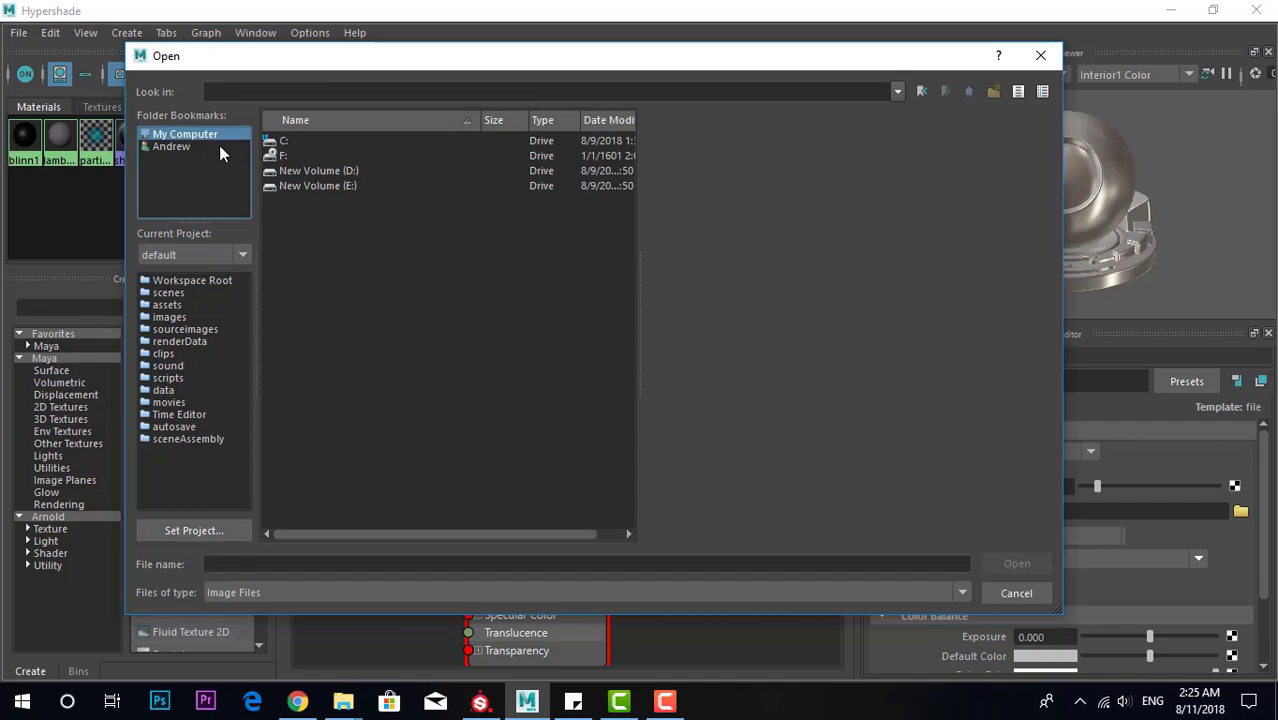
pyautogui.click(175, 146)
pyautogui.doubleClick(315, 186)
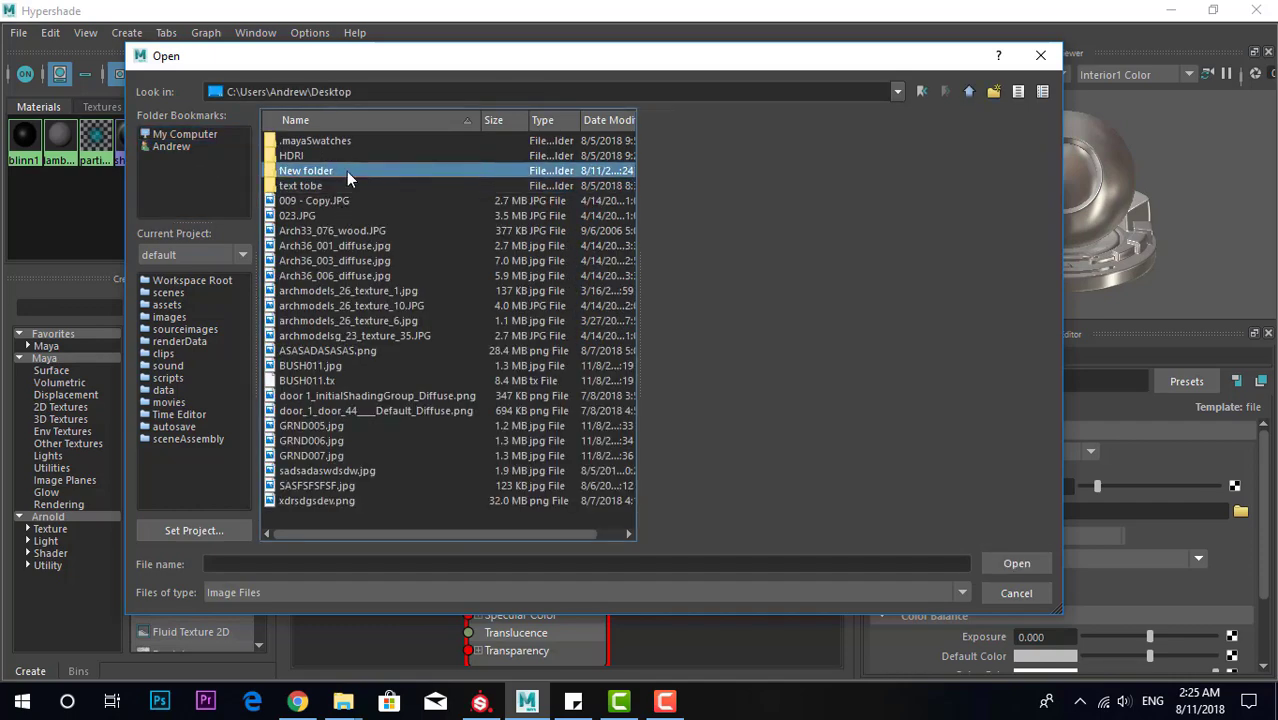
pyautogui.doubleClick(306, 171)
# Preview the exported maps and load initialShadingGroup_Base_Color.png into file1
pyautogui.click(378, 141)
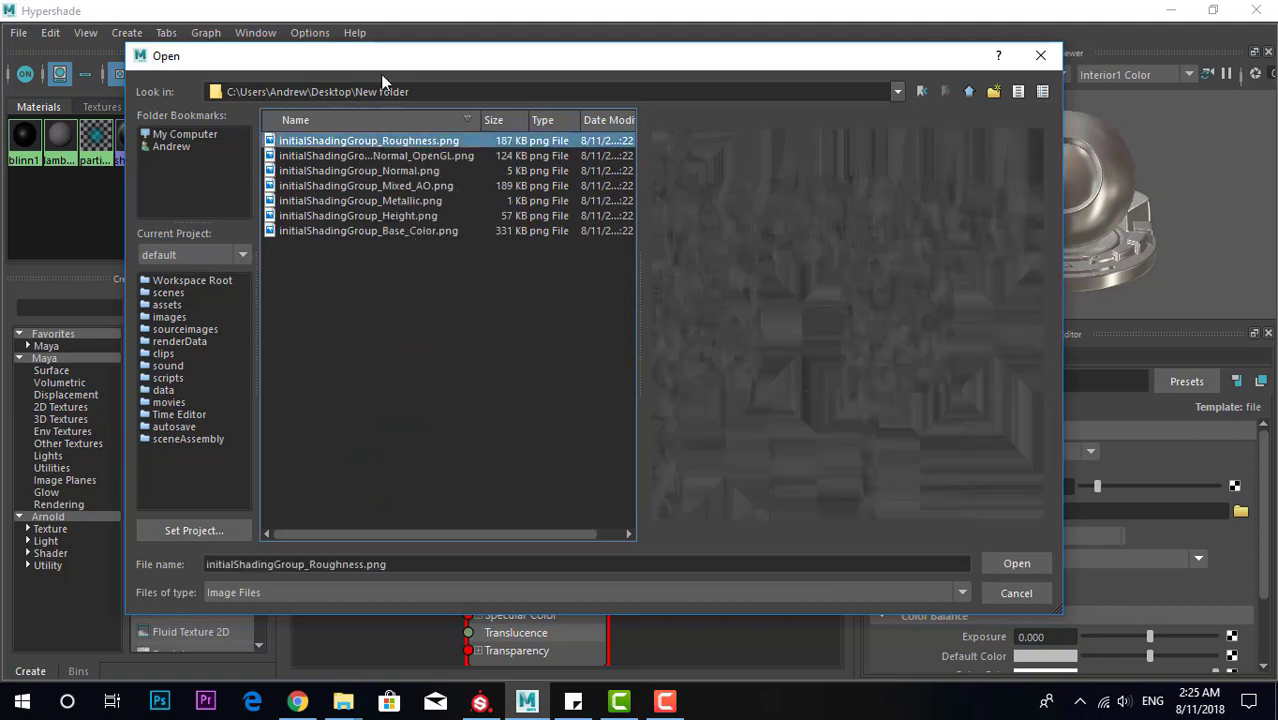
pyautogui.press('Down')
pyautogui.press('Down')
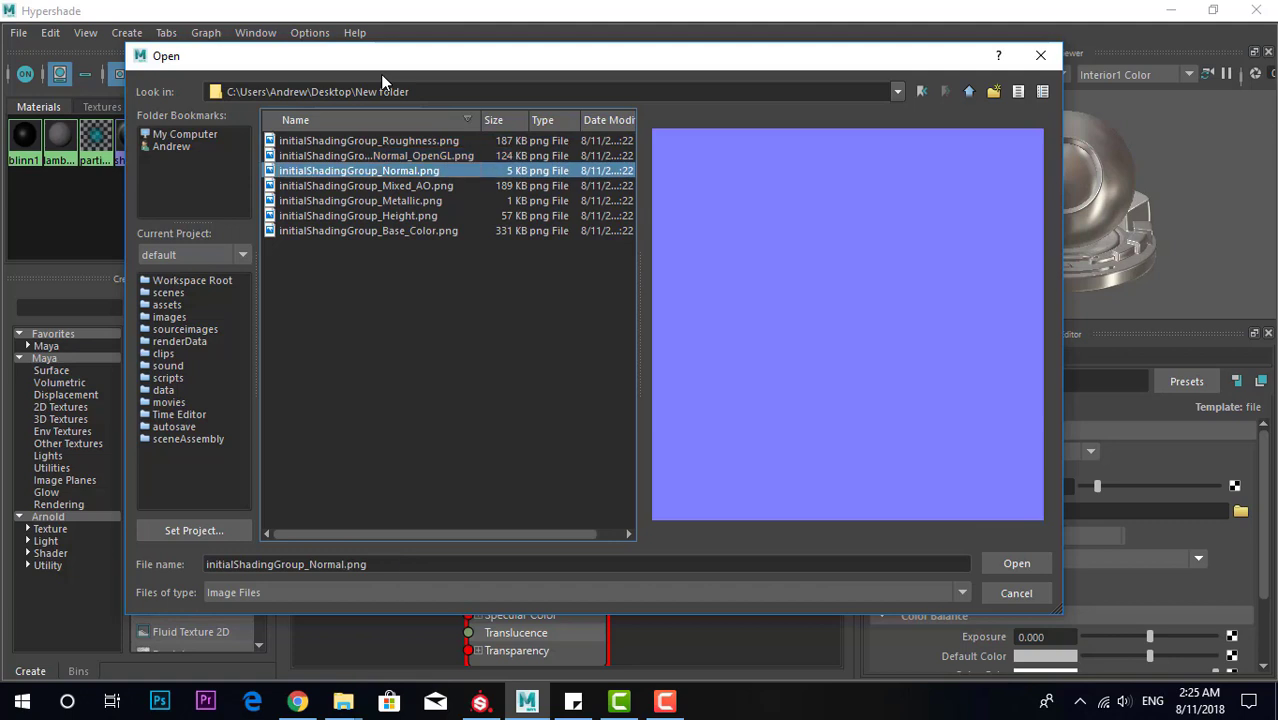
pyautogui.press('Up')
pyautogui.press('Down')
pyautogui.press('Down')
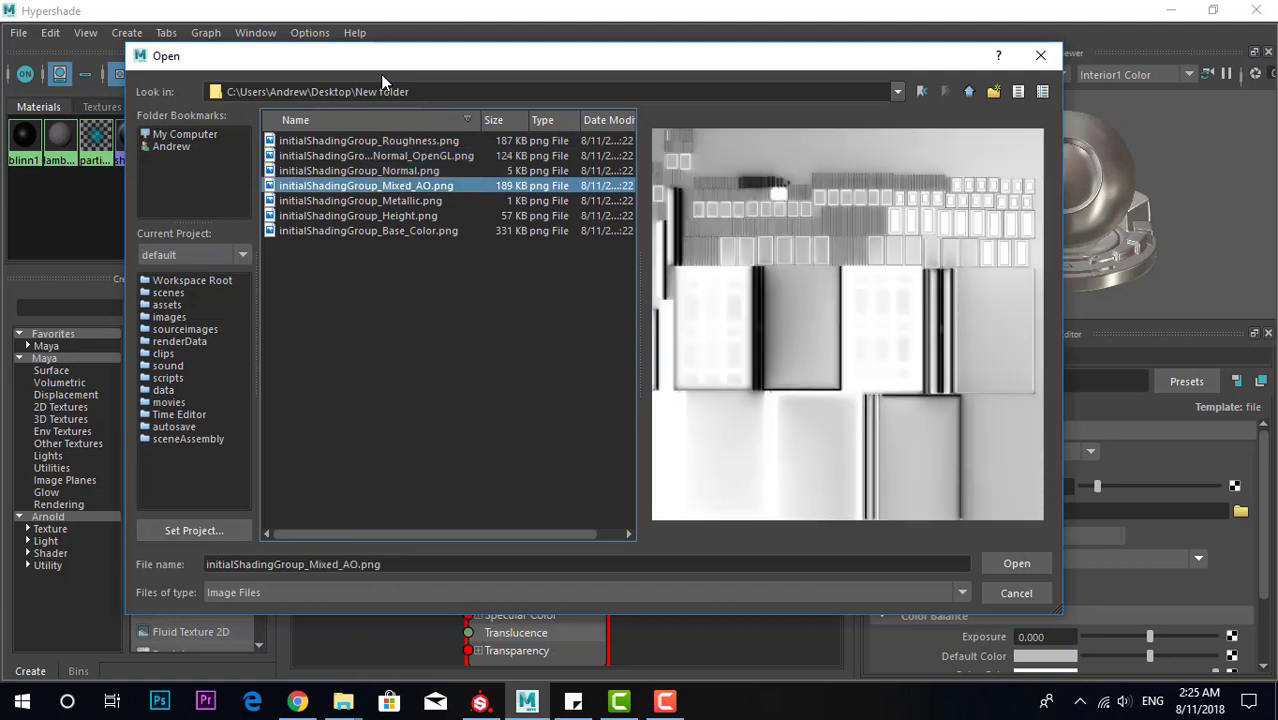
pyautogui.press('Up')
pyautogui.press('Up')
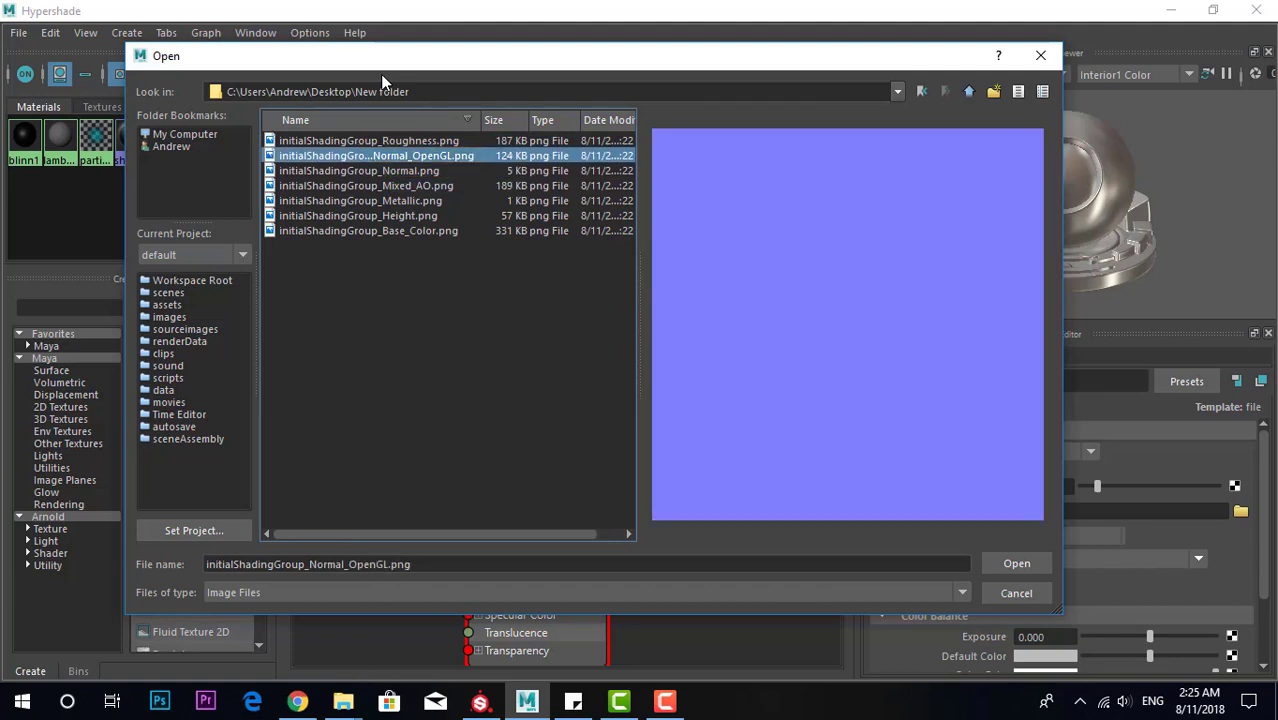
pyautogui.press('Down')
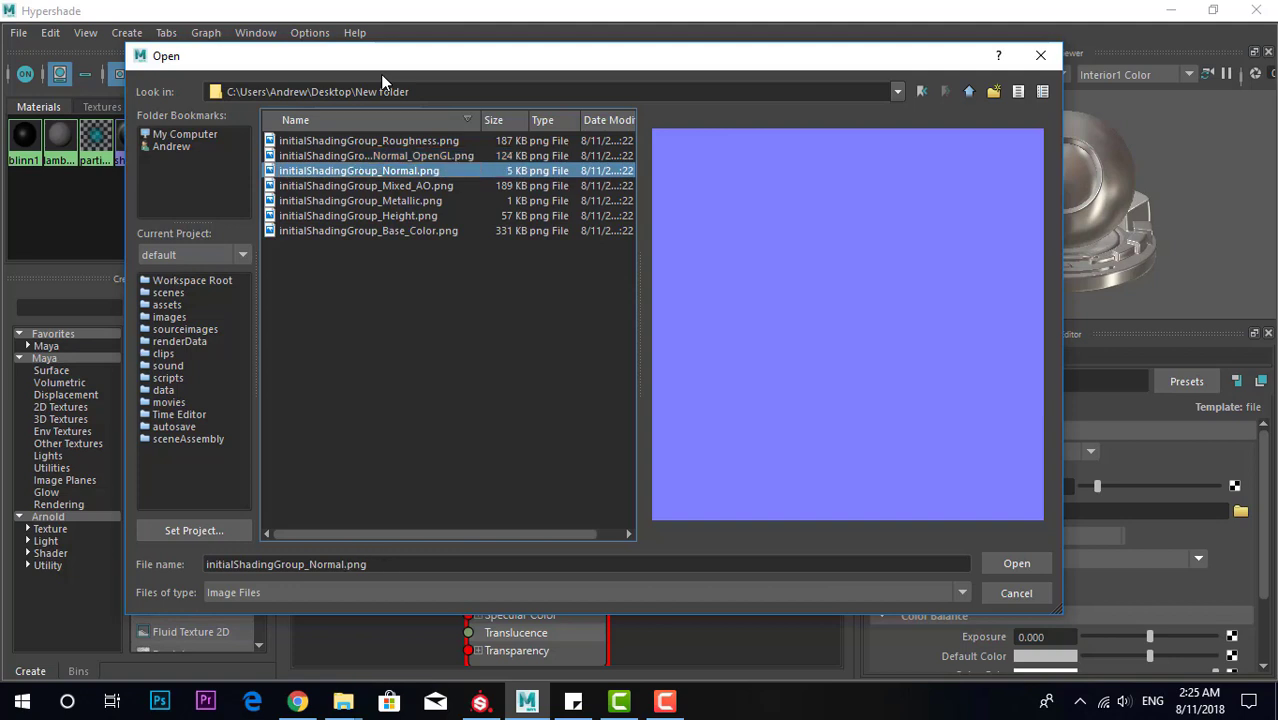
pyautogui.press('Down')
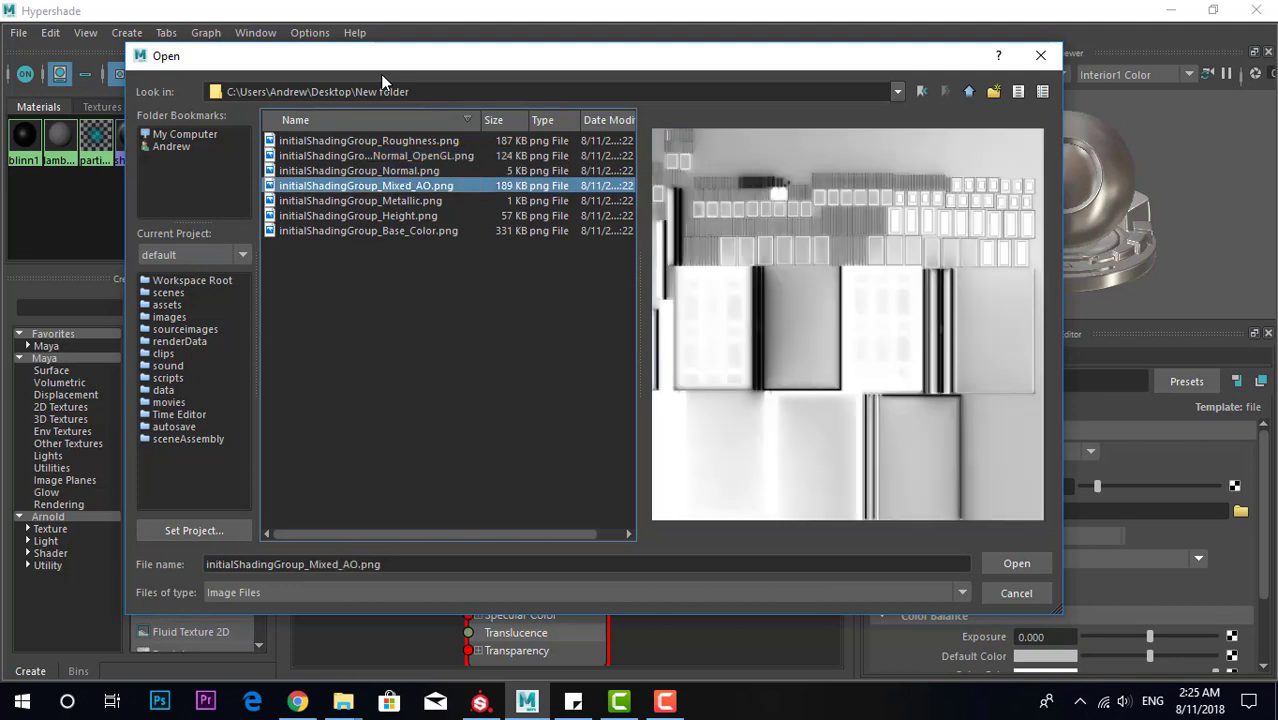
pyautogui.press('Down')
pyautogui.press('Up')
pyautogui.press('Down')
pyautogui.press('Down')
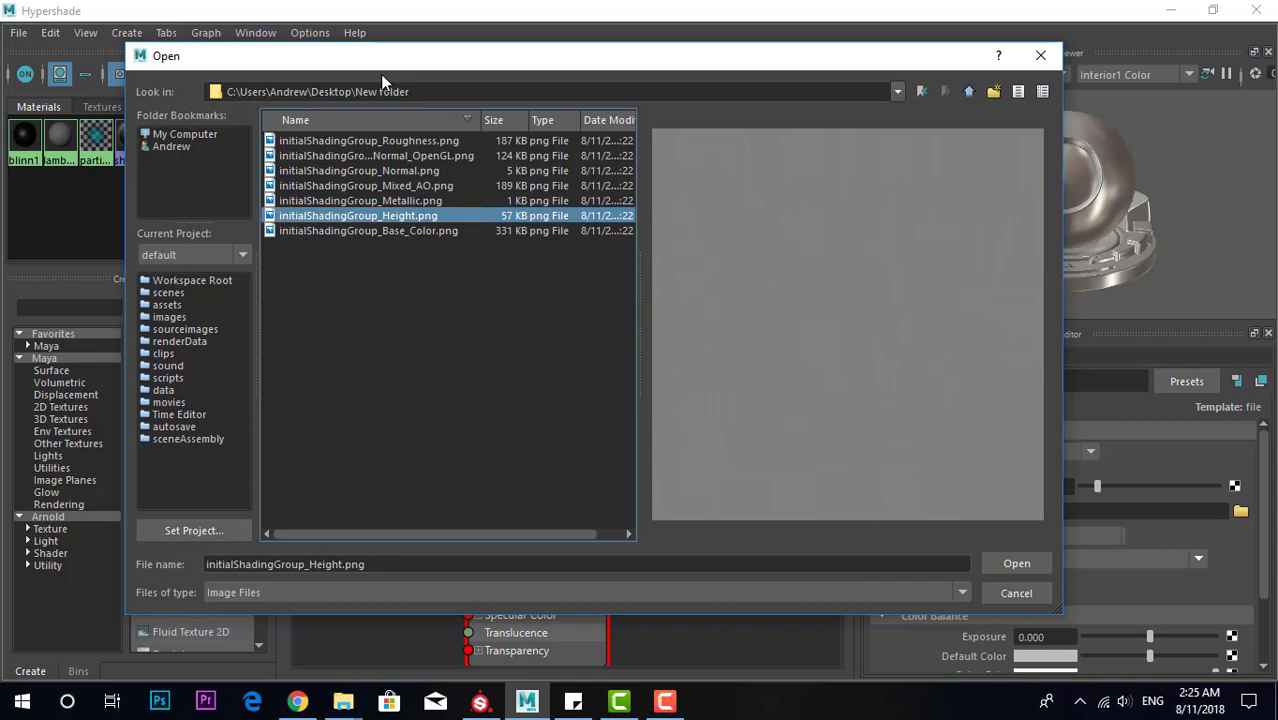
pyautogui.press('Down')
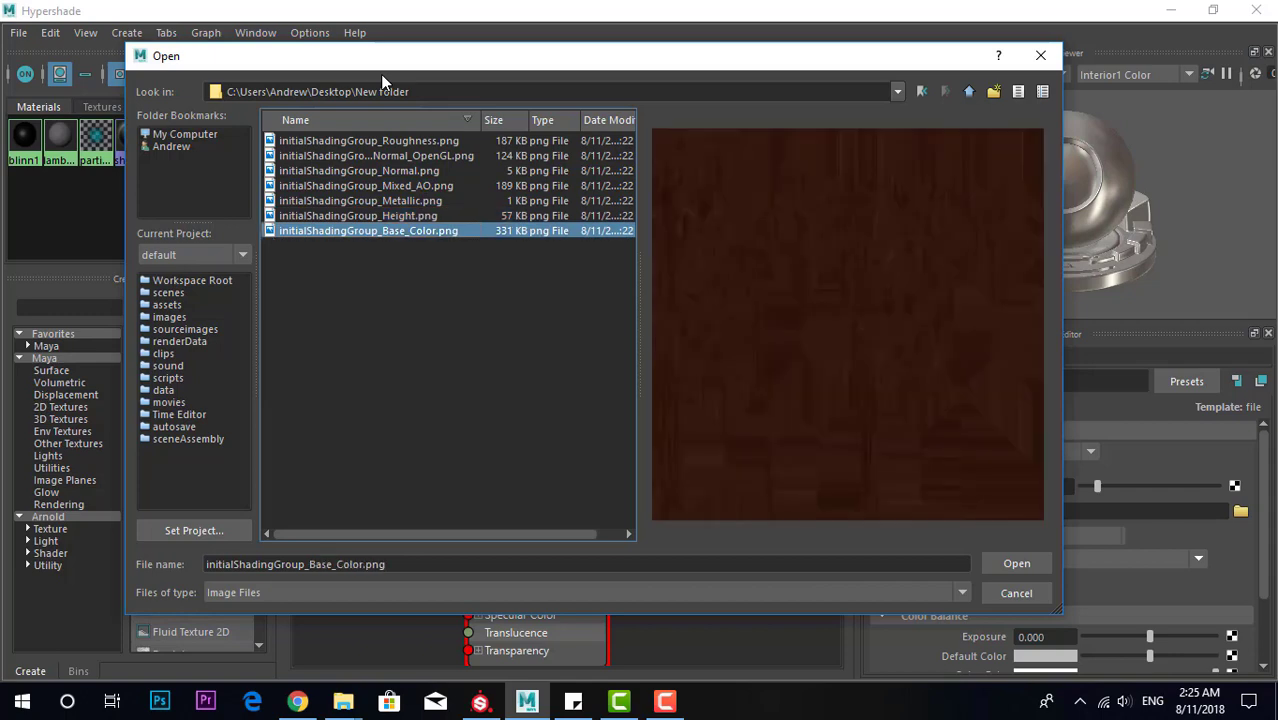
pyautogui.press('Return')
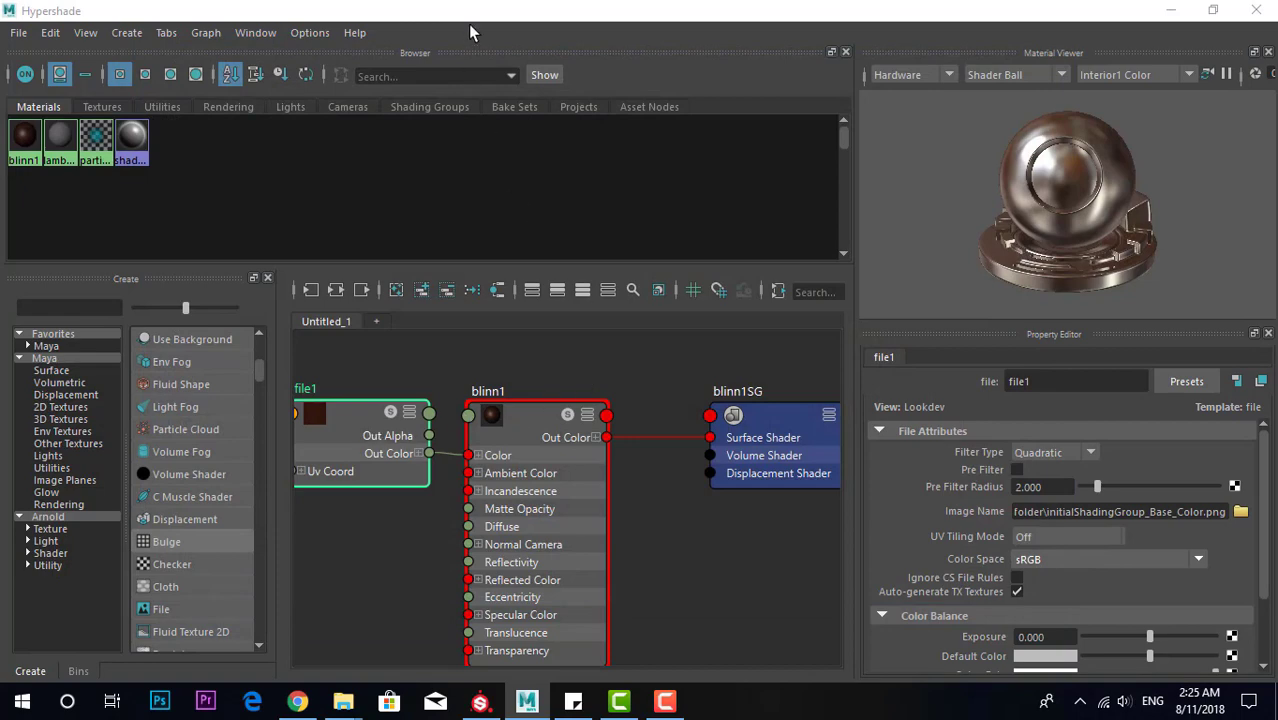
# Restore the Hypershade to a window and close the Connection Editor
pyautogui.moveTo(516, 14); pyautogui.dragTo(862, 557)
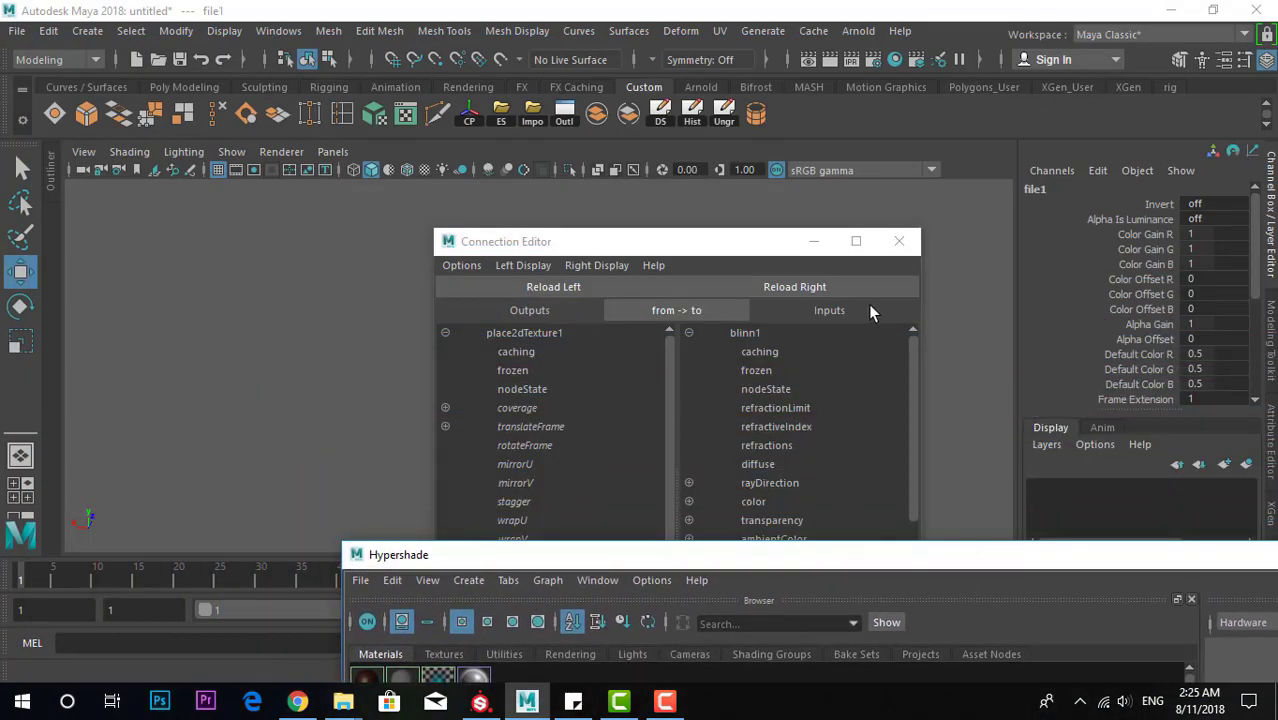
pyautogui.click(899, 241)
pyautogui.moveTo(751, 553); pyautogui.dragTo(756, 421)
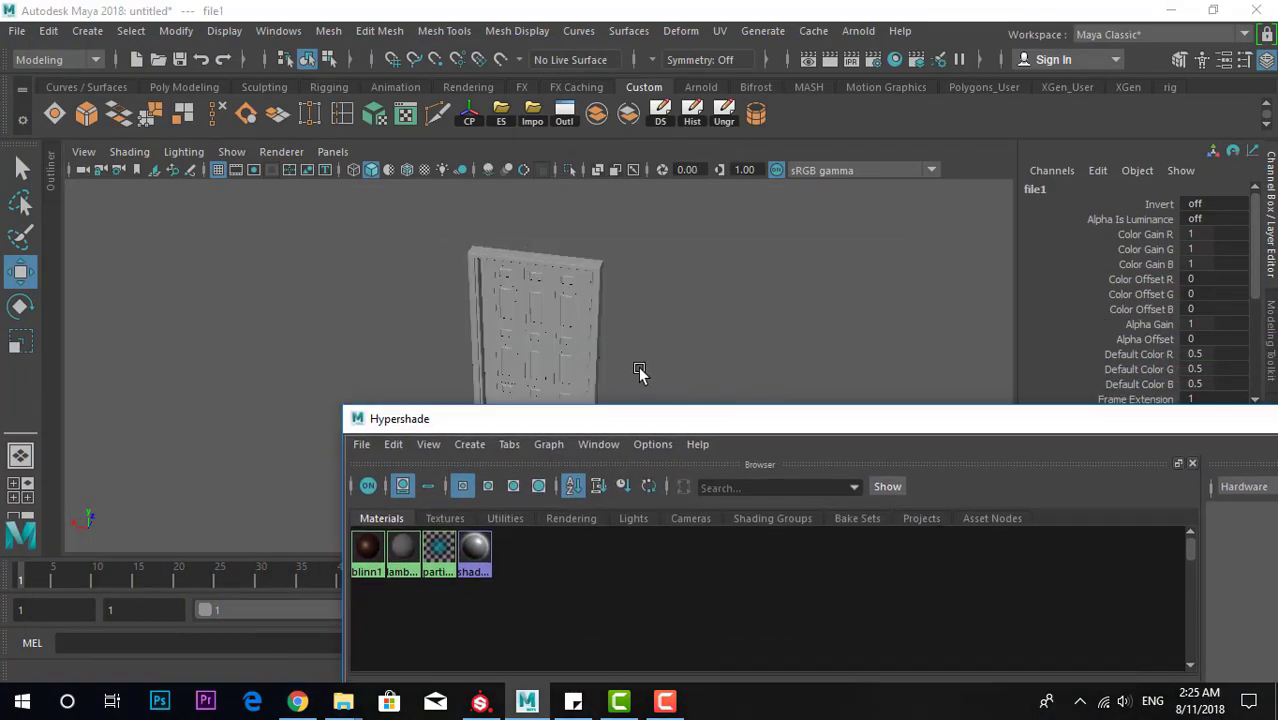
pyautogui.scroll(5, 640, 372)
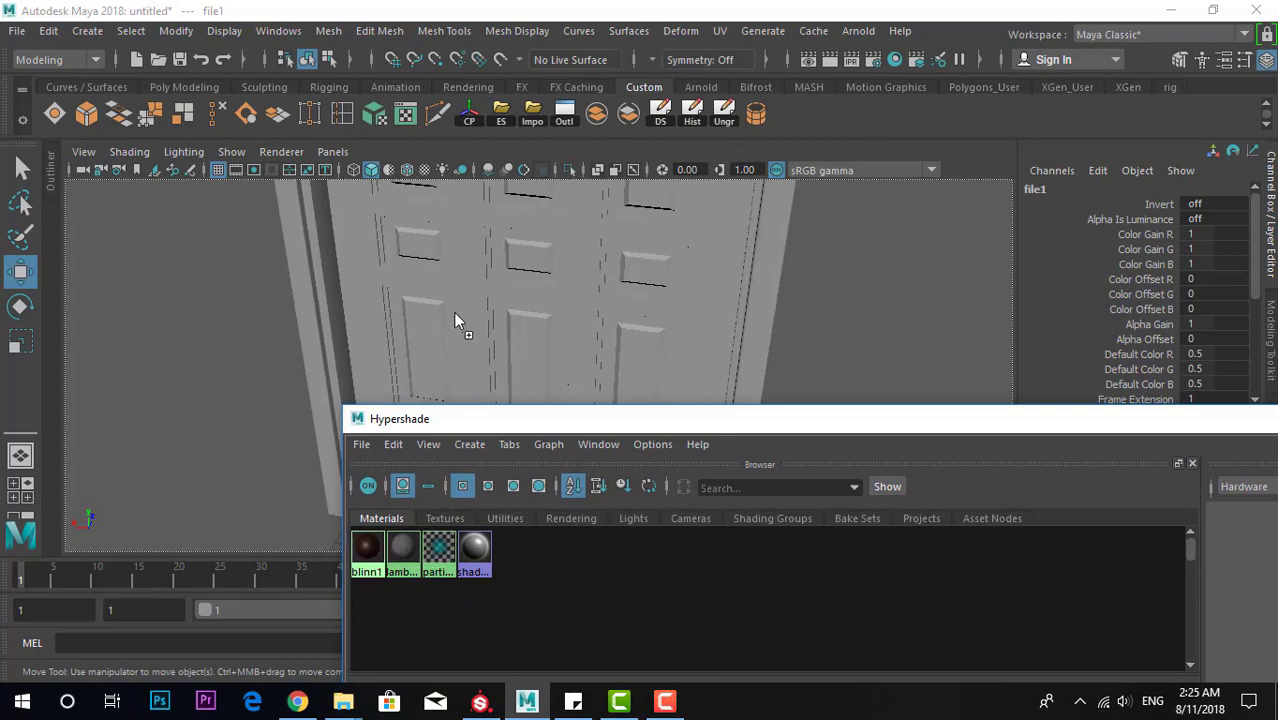
# Turn on textured display and orbit to inspect the brown wood door
pyautogui.click(426, 170)
pyautogui.click(246, 352)
pyautogui.moveTo(248, 348)
pyautogui.keyDown('alt'); pyautogui.mouseDown()
pyautogui.moveTo(334, 302)
pyautogui.moveTo(730, 302)
pyautogui.moveTo(747, 288)
pyautogui.moveTo(696, 277)
pyautogui.moveTo(263, 296)
pyautogui.mouseUp(); pyautogui.keyUp('alt')
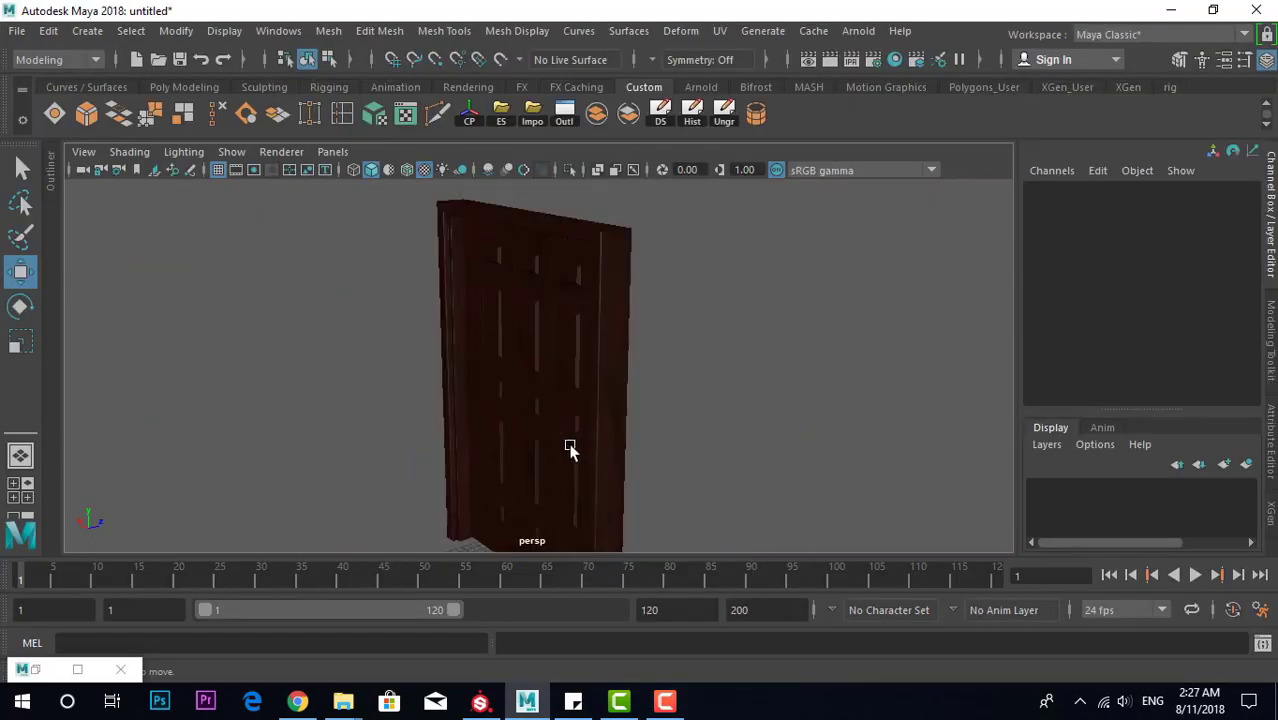
pyautogui.moveTo(570, 448)
pyautogui.keyDown('alt'); pyautogui.mouseDown()
pyautogui.moveTo(718, 426)
pyautogui.moveTo(628, 385)
pyautogui.moveTo(697, 428)
pyautogui.moveTo(613, 422)
pyautogui.moveTo(605, 385)
pyautogui.moveTo(499, 350)
pyautogui.mouseUp(); pyautogui.keyUp('alt')
pyautogui.scroll(5, 603, 387)
pyautogui.scroll(-10, 602, 362)
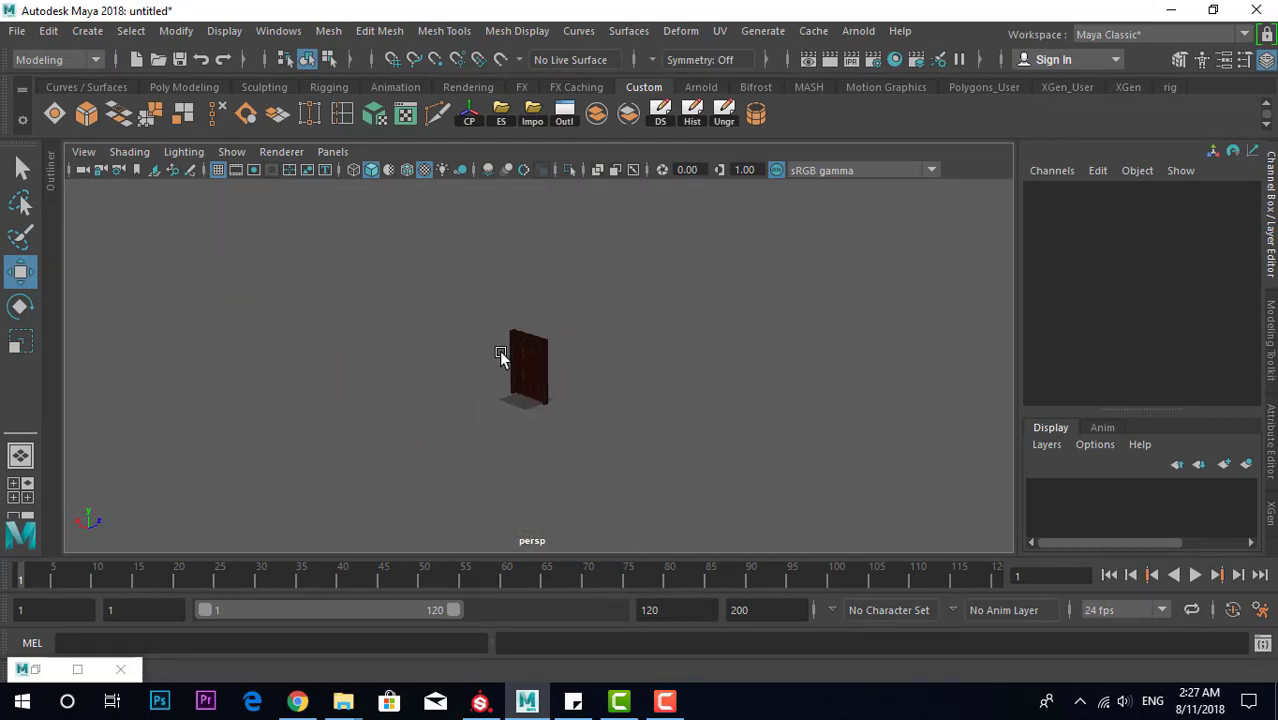
# Add a polygon plane under the door and scale it to 352 as a ground
pyautogui.click(190, 86)
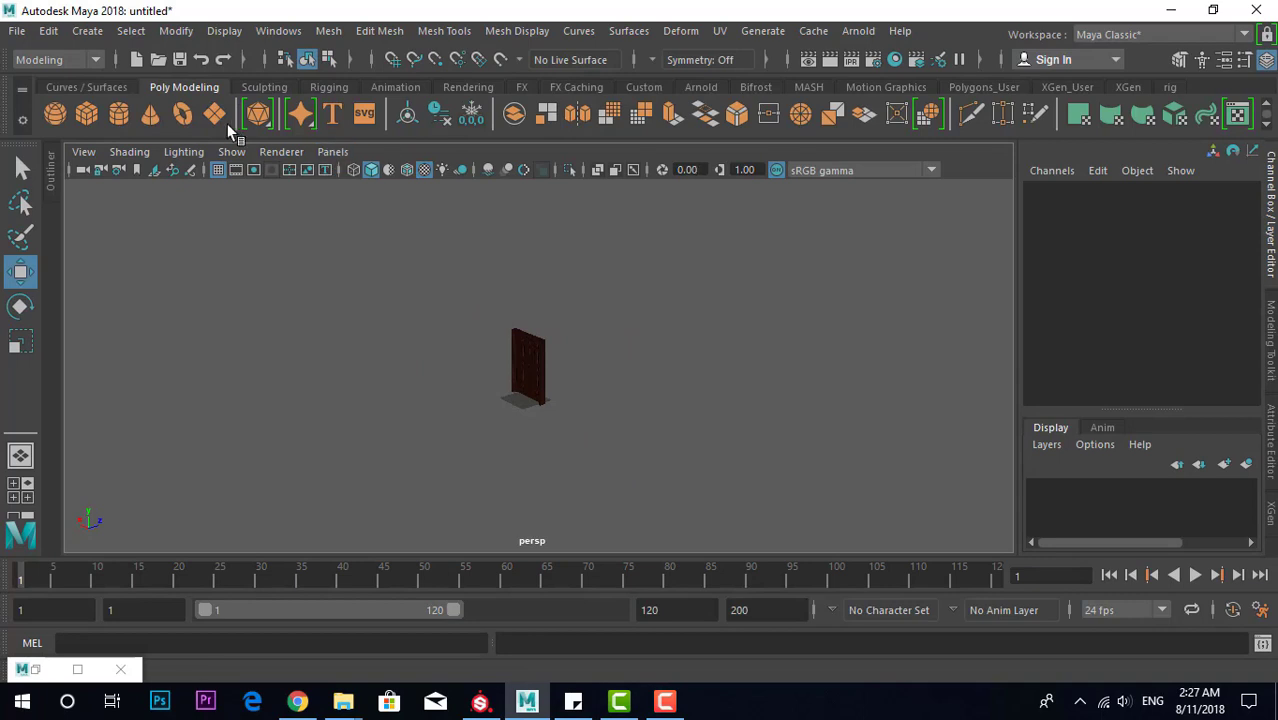
pyautogui.keyDown('alt'); pyautogui.moveTo(839, 222); pyautogui.dragTo(630, 217); pyautogui.keyUp('alt')
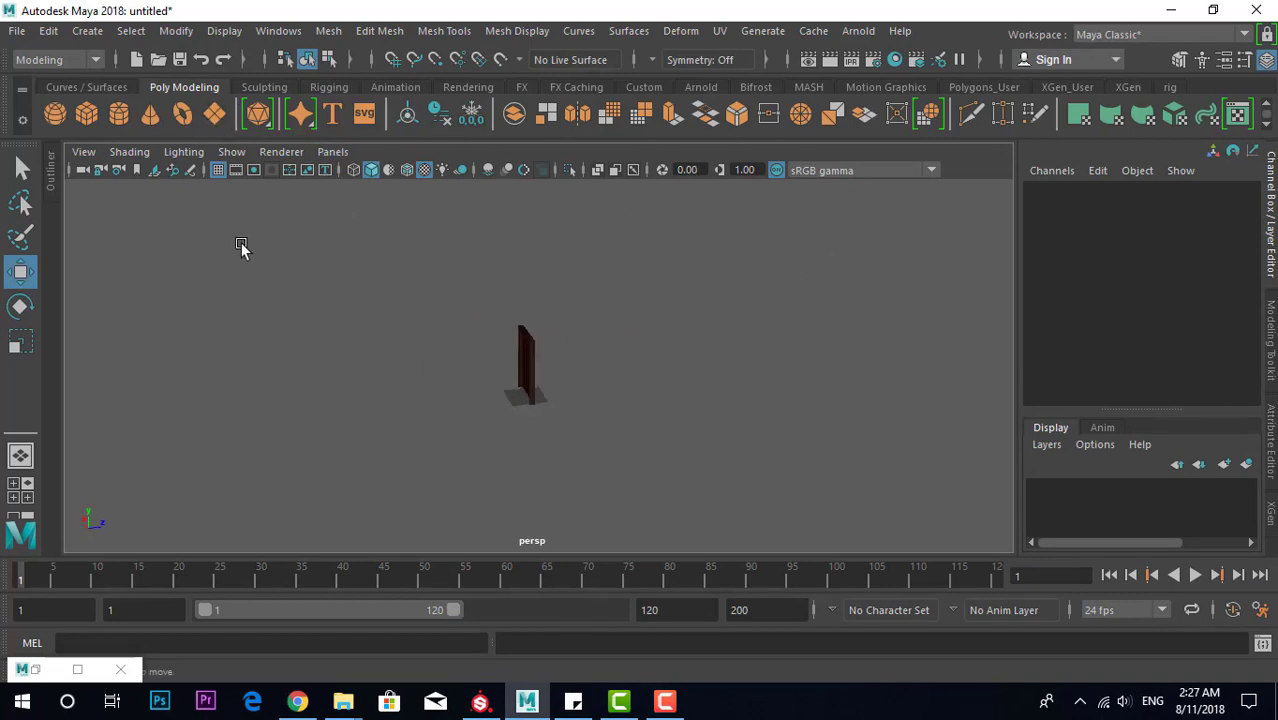
pyautogui.scroll(3, 238, 255)
pyautogui.keyDown('alt'); pyautogui.moveTo(345, 250); pyautogui.dragTo(408, 237); pyautogui.keyUp('alt')
pyautogui.keyDown('alt'); pyautogui.moveTo(408, 237); pyautogui.dragTo(688, 247, button='right'); pyautogui.keyUp('alt')
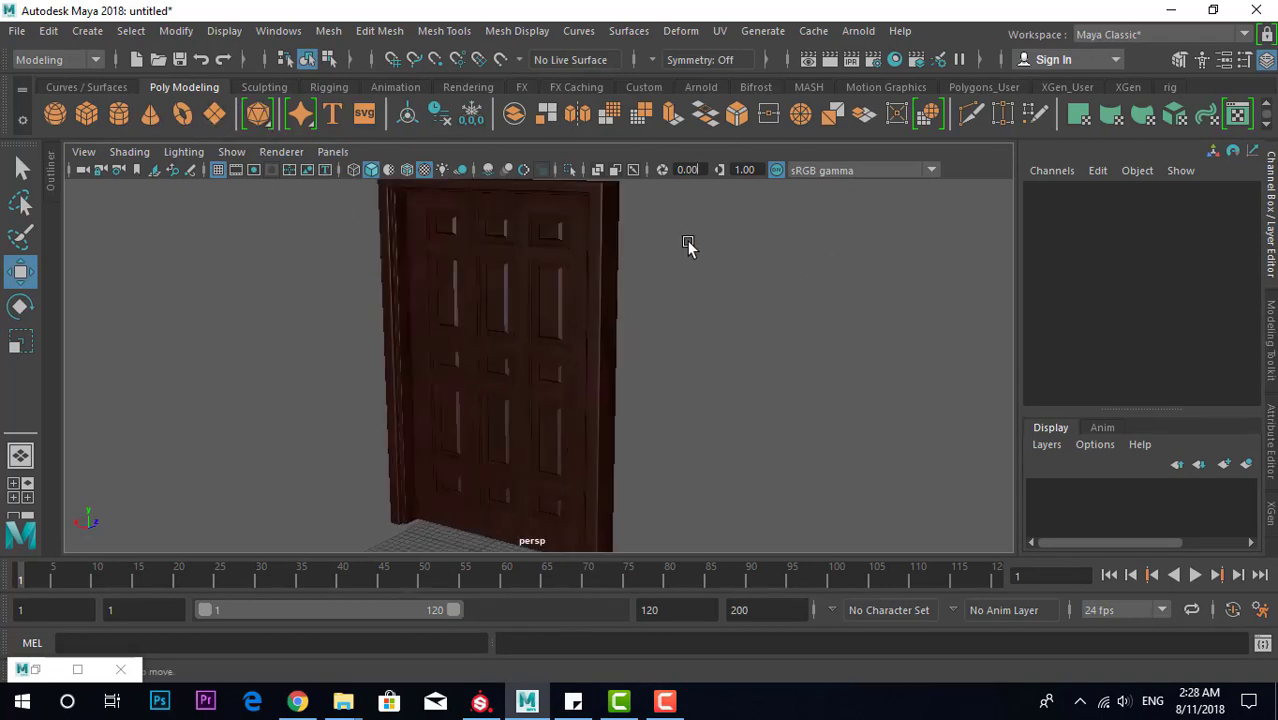
pyautogui.scroll(-5, 736, 200)
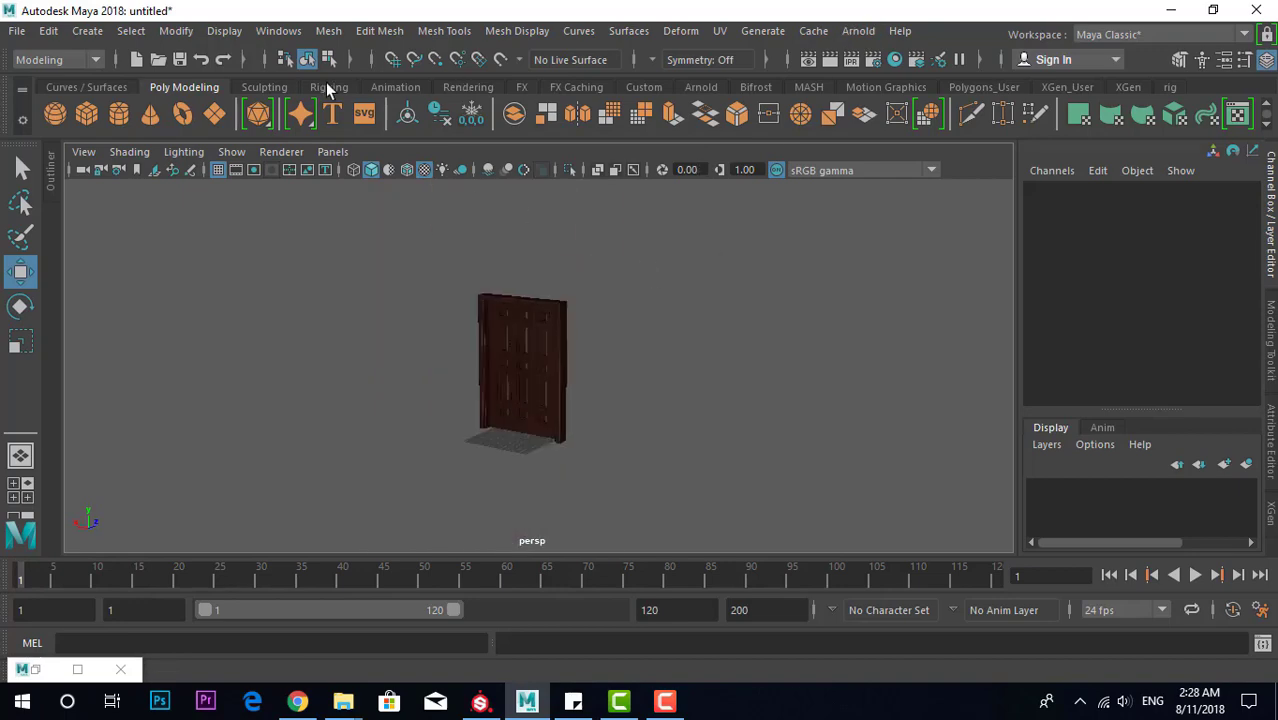
pyautogui.click(212, 115)
pyautogui.press('r')
pyautogui.moveTo(510, 424); pyautogui.dragTo(813, 365)
pyautogui.scroll(3, 813, 365)
pyautogui.scroll(-2, 598, 374)
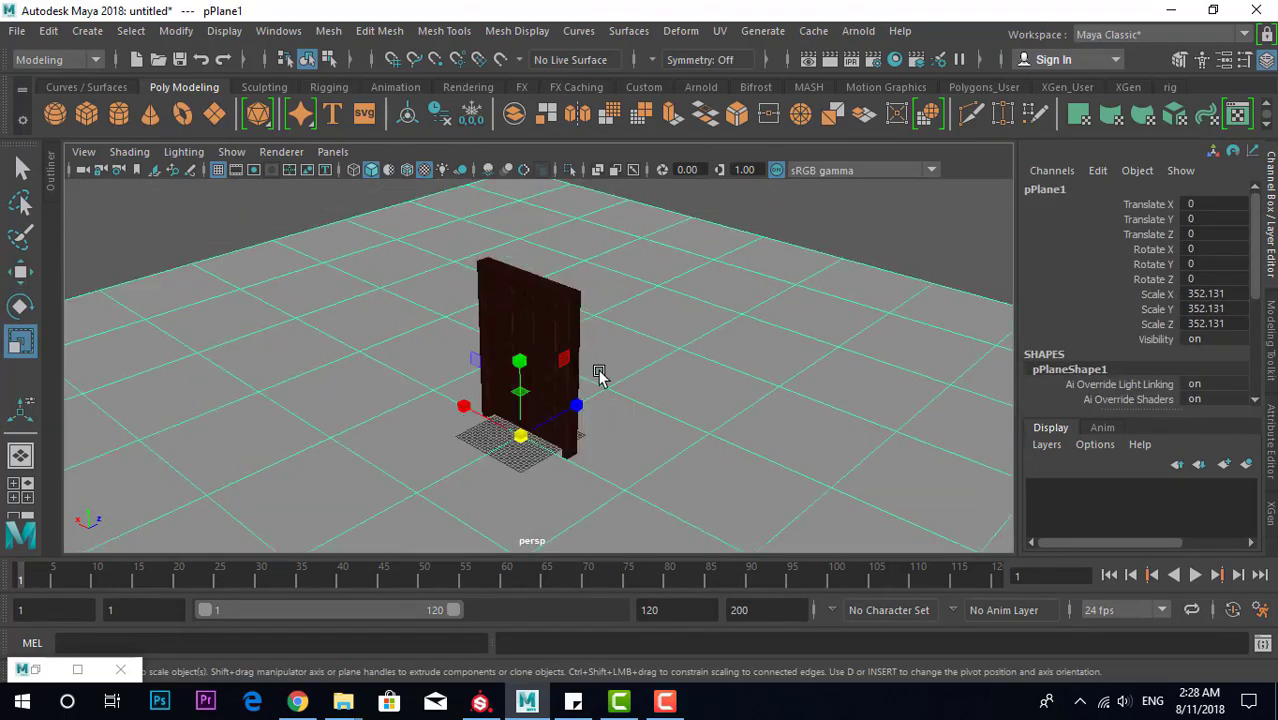
# Add a directional light and move it back and up behind the door
pyautogui.click(468, 87)
pyautogui.click(87, 113)
pyautogui.press('w')
pyautogui.moveTo(578, 372)
pyautogui.mouseDown()
pyautogui.moveTo(513, 411)
pyautogui.moveTo(513, 360)
pyautogui.mouseUp()
pyautogui.moveTo(513, 360)
pyautogui.keyDown('alt'); pyautogui.mouseDown()
pyautogui.moveTo(494, 322)
pyautogui.moveTo(499, 386)
pyautogui.mouseUp(); pyautogui.keyUp('alt')
pyautogui.press('r')
pyautogui.press('t')
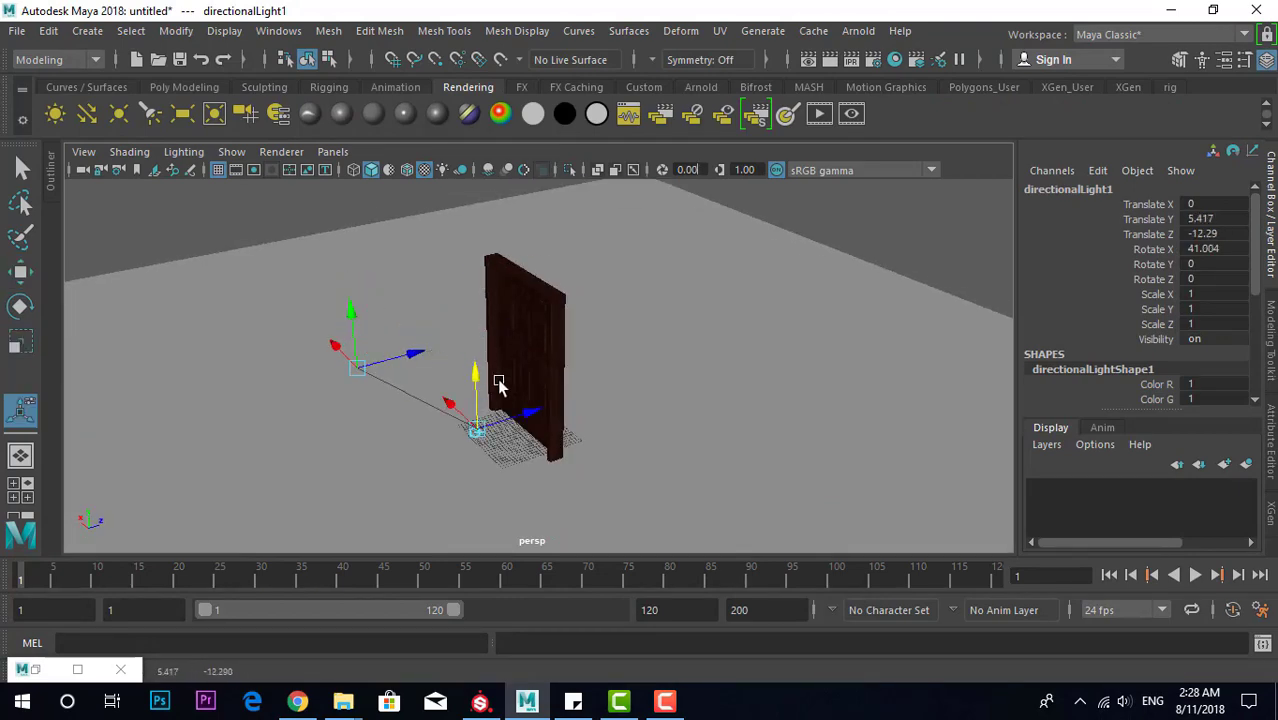
# Aim directionalLight1 at the door: Translate -72.5, 42.323, -88.512; Rotate 160.366, 319.309, 180
pyautogui.moveTo(357, 360)
pyautogui.mouseDown()
pyautogui.moveTo(470, 410)
pyautogui.moveTo(640, 347)
pyautogui.mouseUp()
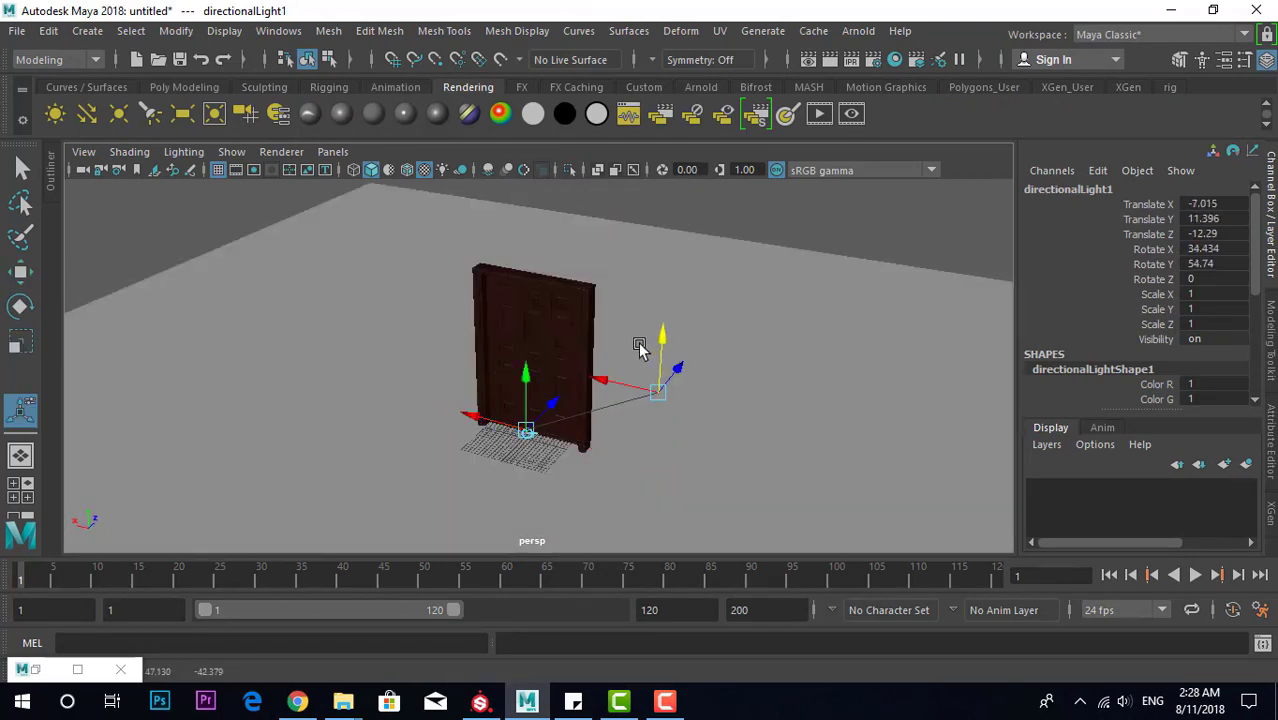
pyautogui.keyDown('alt'); pyautogui.moveTo(640, 347); pyautogui.dragTo(656, 442, button='right'); pyautogui.keyUp('alt')
pyautogui.moveTo(656, 442); pyautogui.dragTo(593, 408)
pyautogui.keyDown('alt'); pyautogui.moveTo(593, 408); pyautogui.dragTo(642, 345, button='right'); pyautogui.keyUp('alt')
pyautogui.moveTo(642, 345)
pyautogui.mouseDown()
pyautogui.moveTo(776, 262)
pyautogui.moveTo(625, 419)
pyautogui.moveTo(730, 374)
pyautogui.moveTo(705, 351)
pyautogui.moveTo(449, 475)
pyautogui.mouseUp()
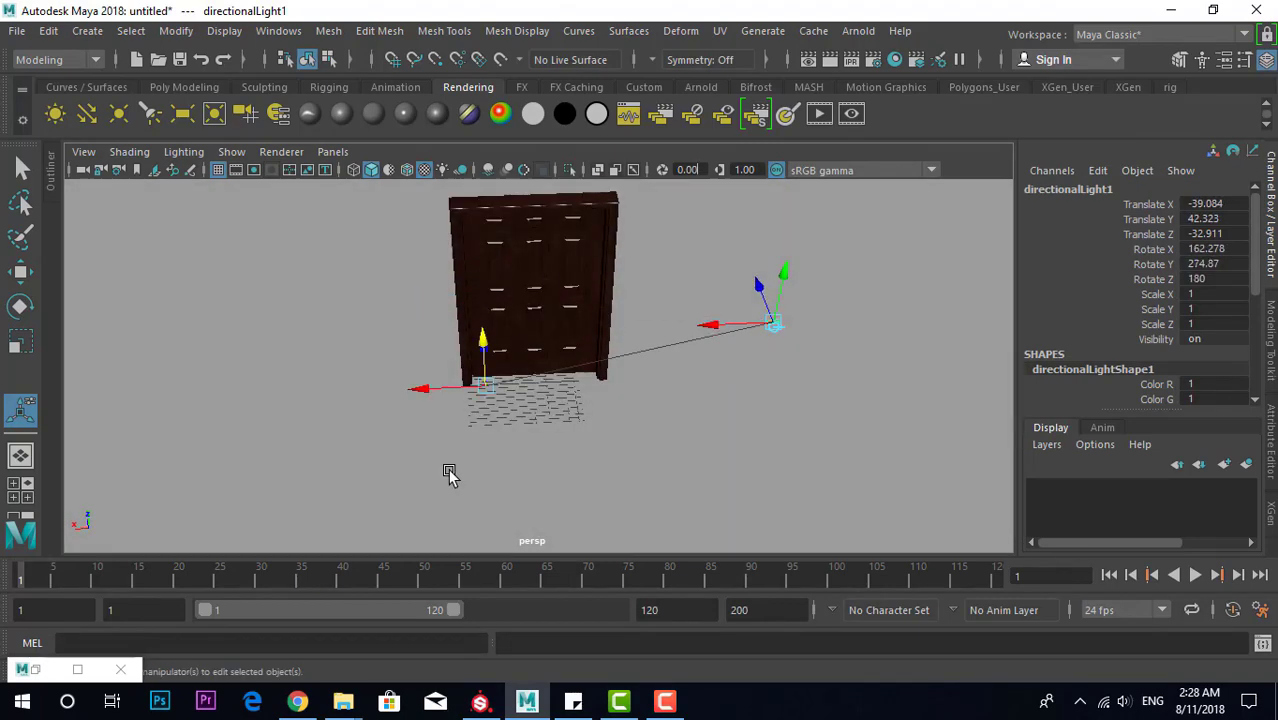
pyautogui.press('space')
pyautogui.moveTo(568, 210); pyautogui.dragTo(600, 351)
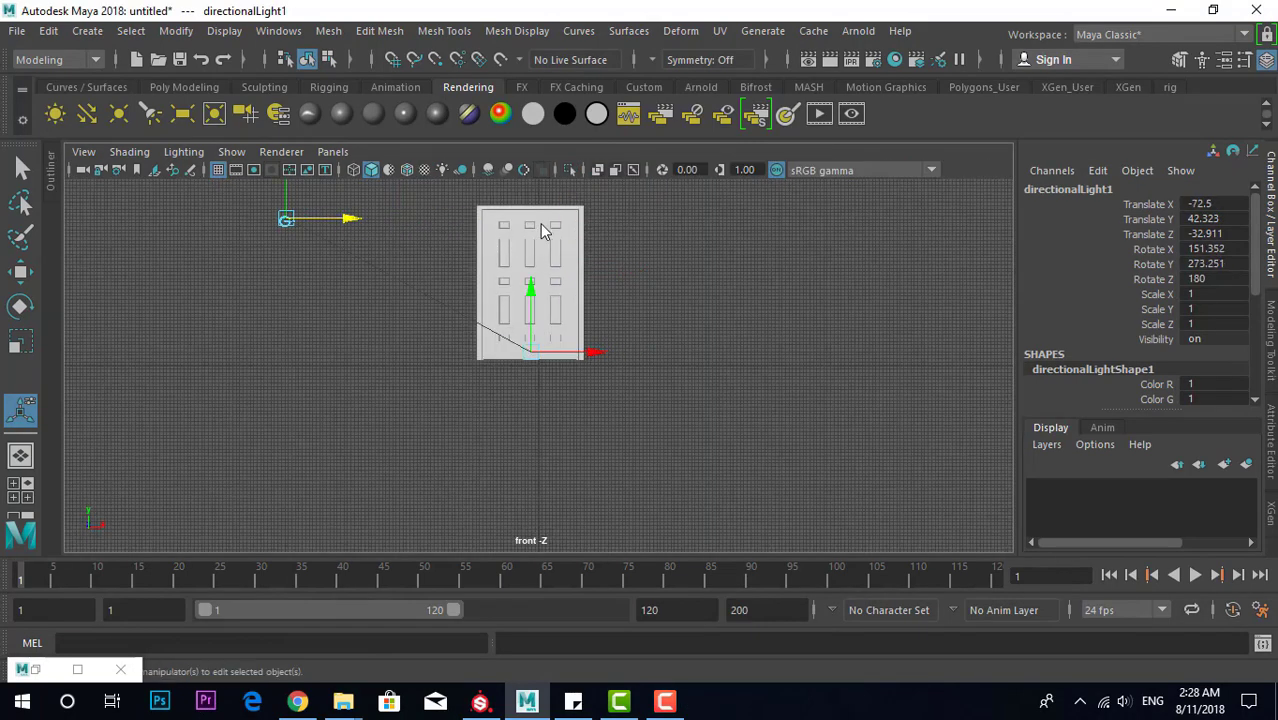
pyautogui.press('space')
pyautogui.moveTo(656, 257)
pyautogui.mouseDown()
pyautogui.moveTo(807, 442)
pyautogui.moveTo(530, 343)
pyautogui.moveTo(630, 351)
pyautogui.moveTo(673, 382)
pyautogui.mouseUp()
# Open the Arnold RenderView and move it aside to see the door
pyautogui.click(858, 31)
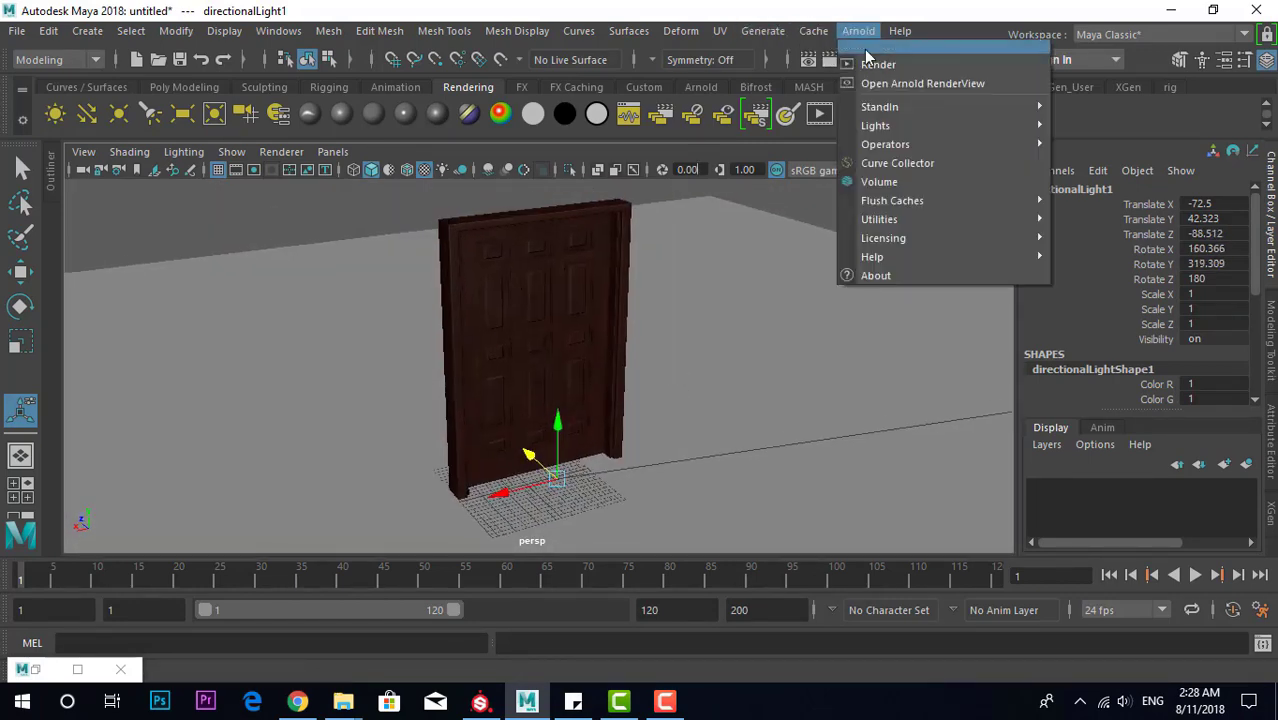
pyautogui.click(885, 83)
pyautogui.moveTo(956, 177); pyautogui.dragTo(543, 363)
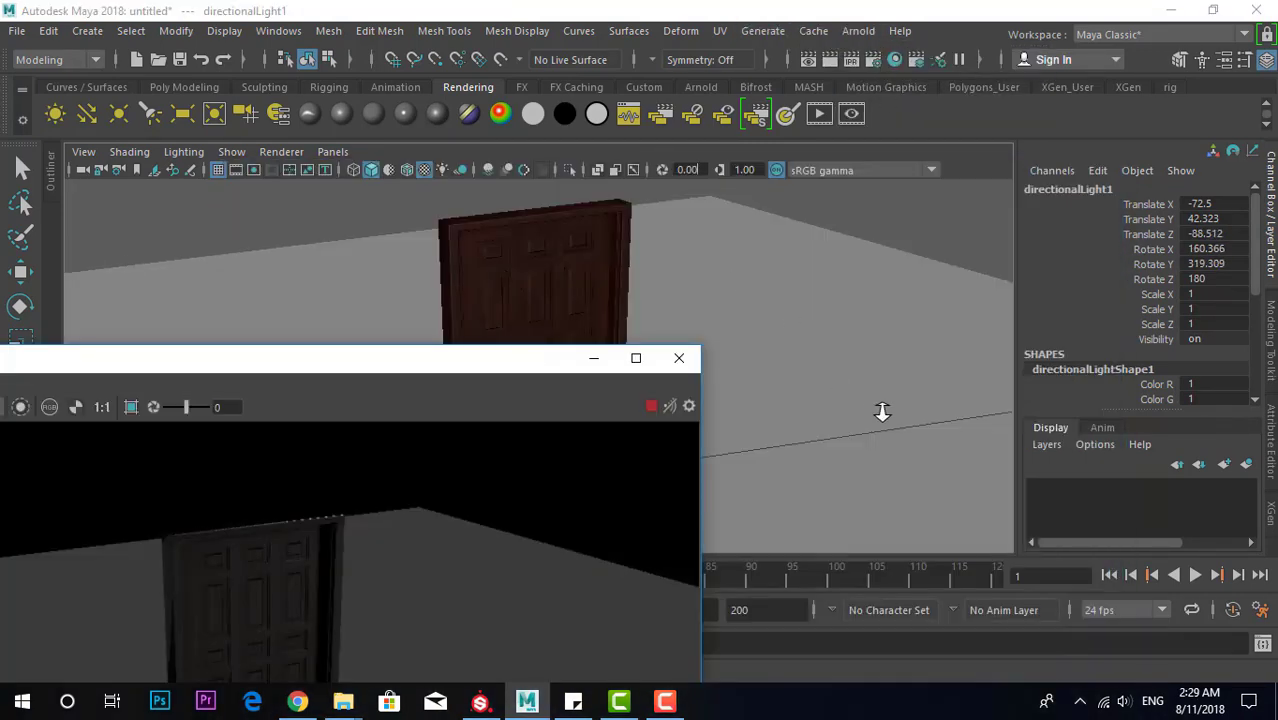
pyautogui.keyDown('alt'); pyautogui.moveTo(882, 412); pyautogui.dragTo(805, 400, button='right'); pyautogui.keyUp('alt')
# Select the directional light and raise its Intensity to 3.871
pyautogui.click(870, 320)
pyautogui.click(848, 380)
pyautogui.click(828, 357)
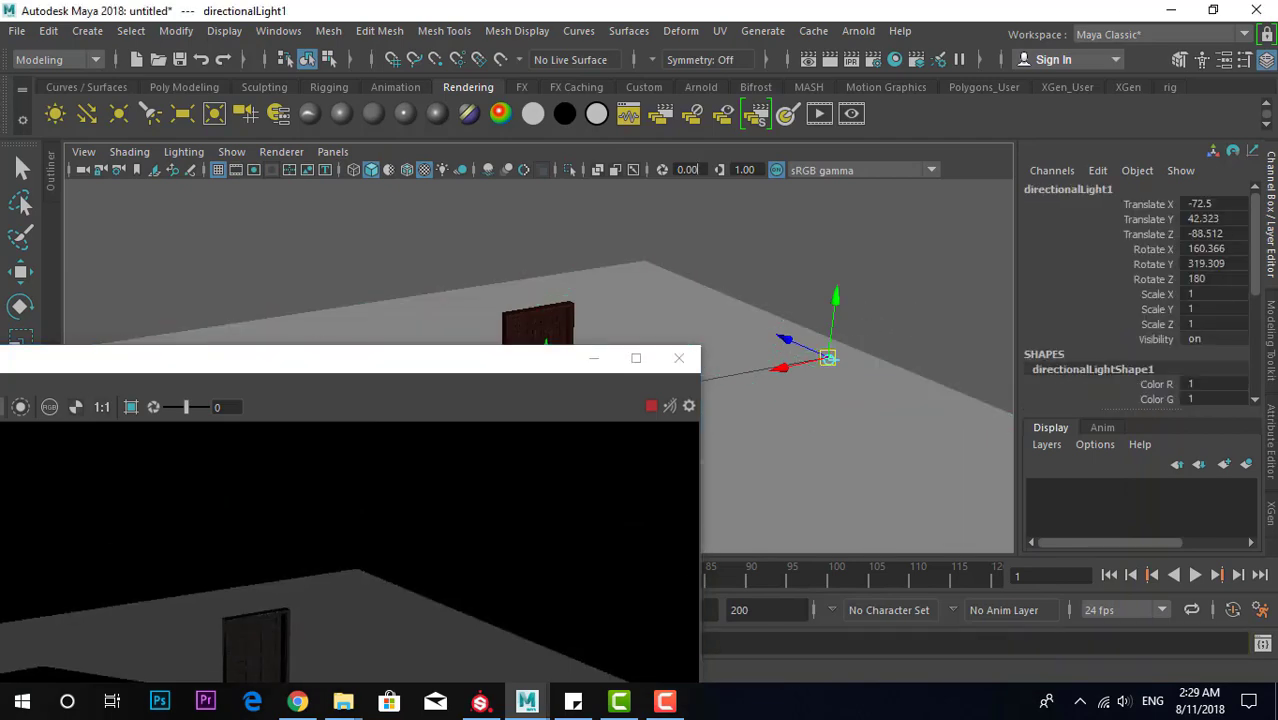
pyautogui.click(1270, 424)
pyautogui.moveTo(1066, 415); pyautogui.dragTo(1113, 415)
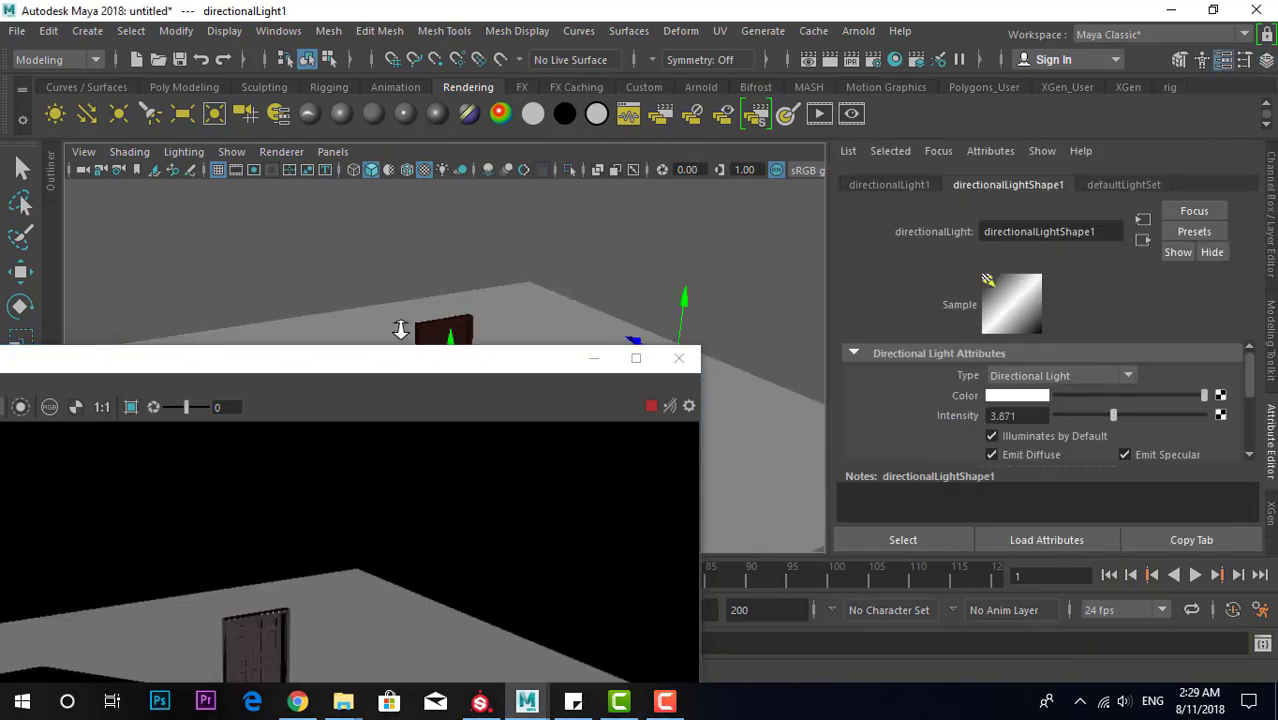
# Preview the lit door in the enlarged Arnold render from a few orbit angles
pyautogui.keyDown('alt'); pyautogui.moveTo(400, 329); pyautogui.dragTo(451, 314, button='right'); pyautogui.keyUp('alt')
pyautogui.moveTo(700, 346); pyautogui.dragTo(882, 187)
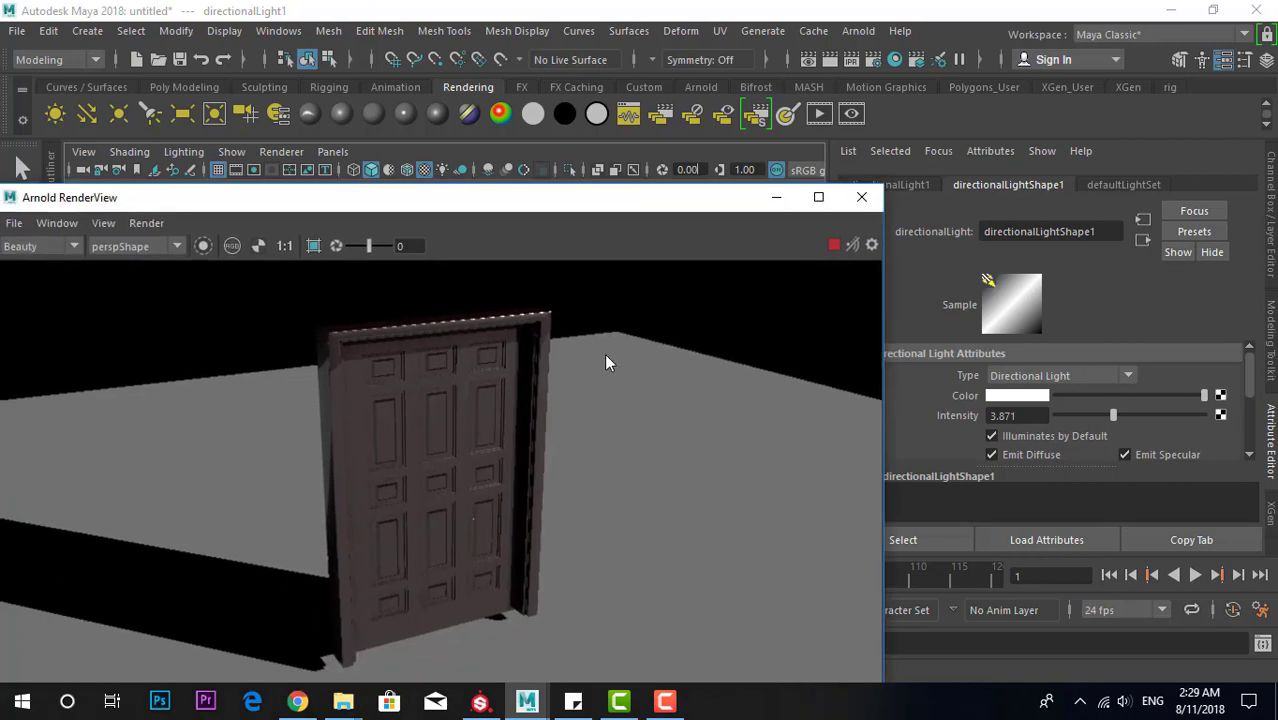
pyautogui.moveTo(505, 197); pyautogui.dragTo(660, 501)
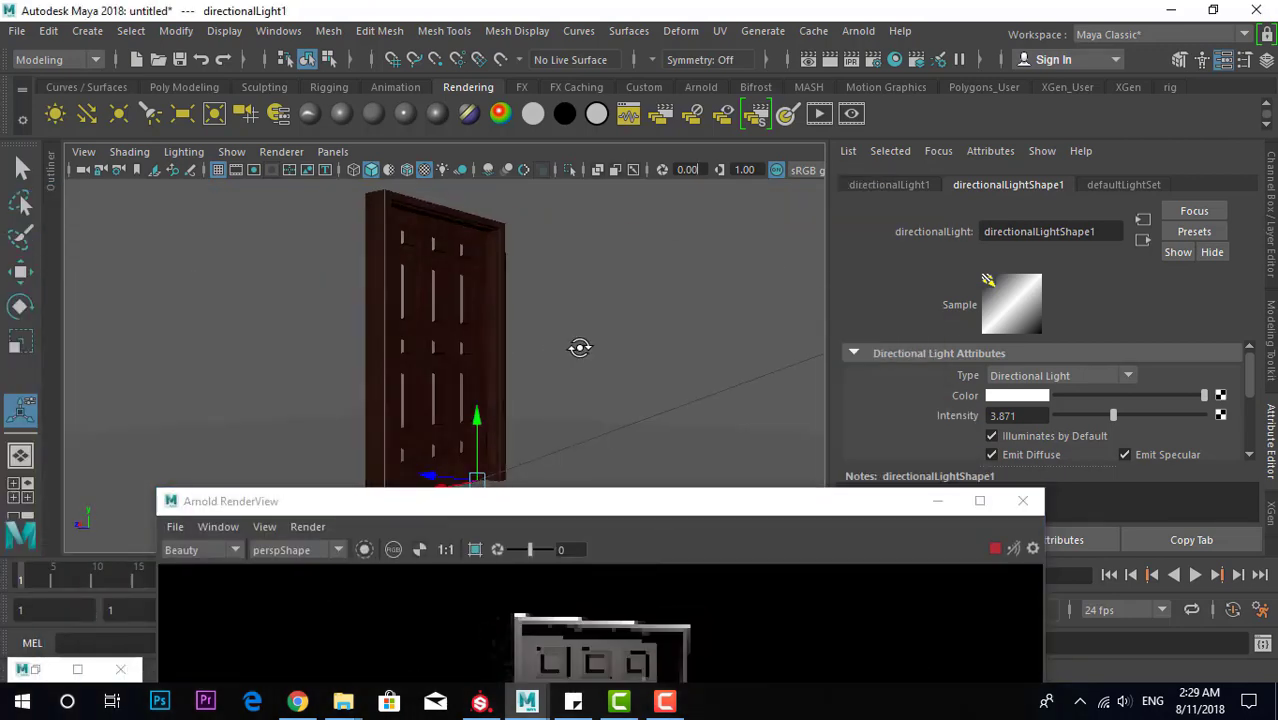
pyautogui.moveTo(579, 348)
pyautogui.keyDown('alt'); pyautogui.mouseDown()
pyautogui.moveTo(365, 385)
pyautogui.moveTo(368, 316)
pyautogui.moveTo(456, 326)
pyautogui.moveTo(528, 399)
pyautogui.mouseUp(); pyautogui.keyUp('alt')
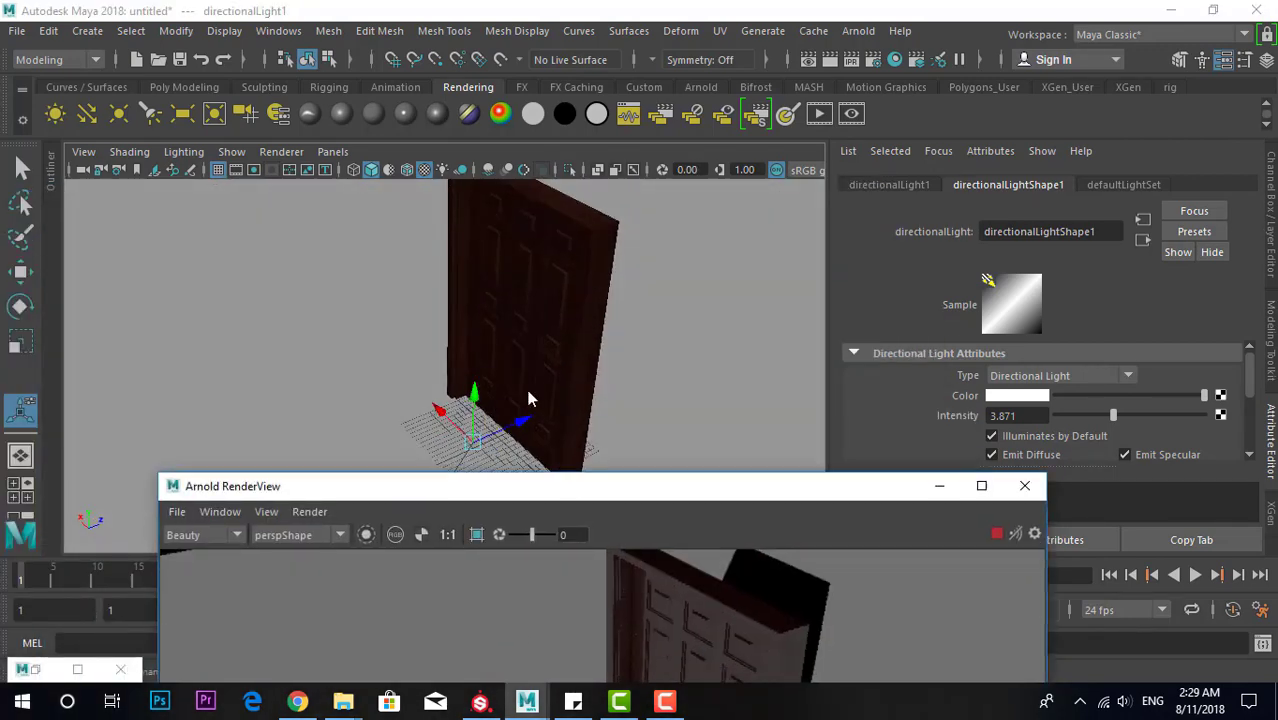
pyautogui.moveTo(500, 501); pyautogui.dragTo(401, 213)
pyautogui.scroll(3, 607, 459)
pyautogui.doubleClick(548, 214)
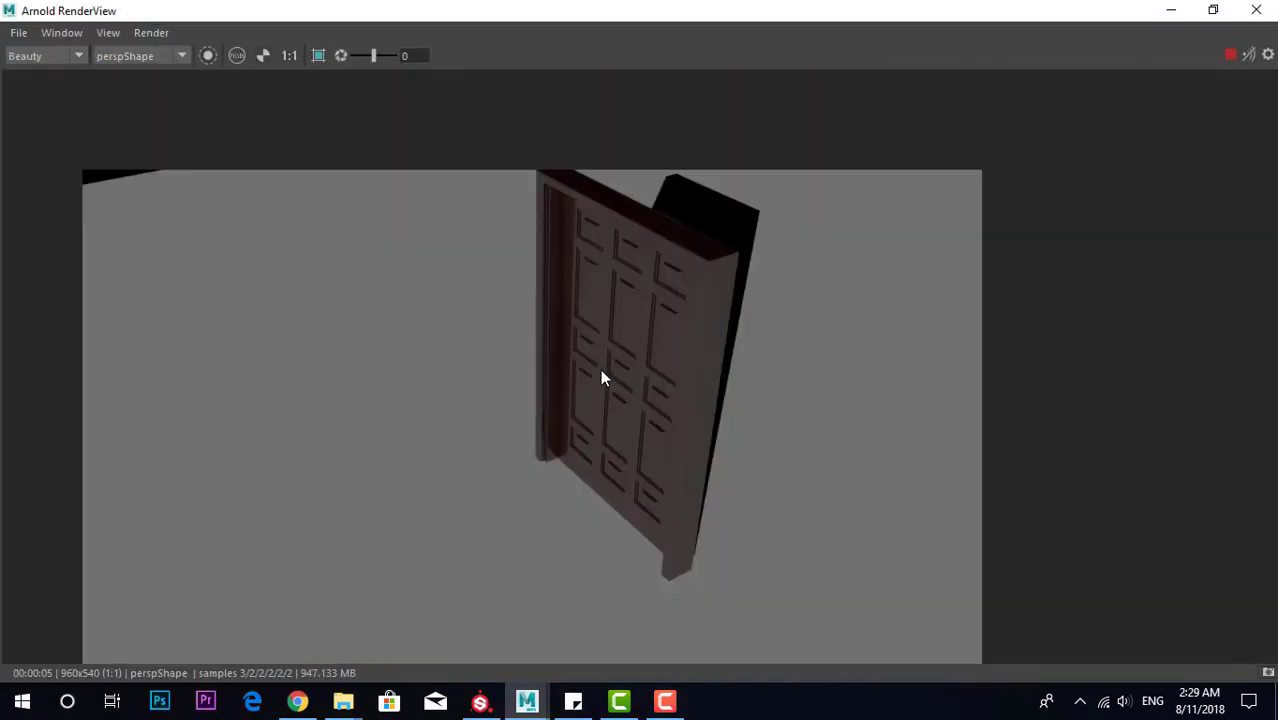
pyautogui.scroll(1, 600, 369)
pyautogui.scroll(3, 614, 369)
pyautogui.scroll(-3, 615, 374)
pyautogui.scroll(-3, 615, 374)
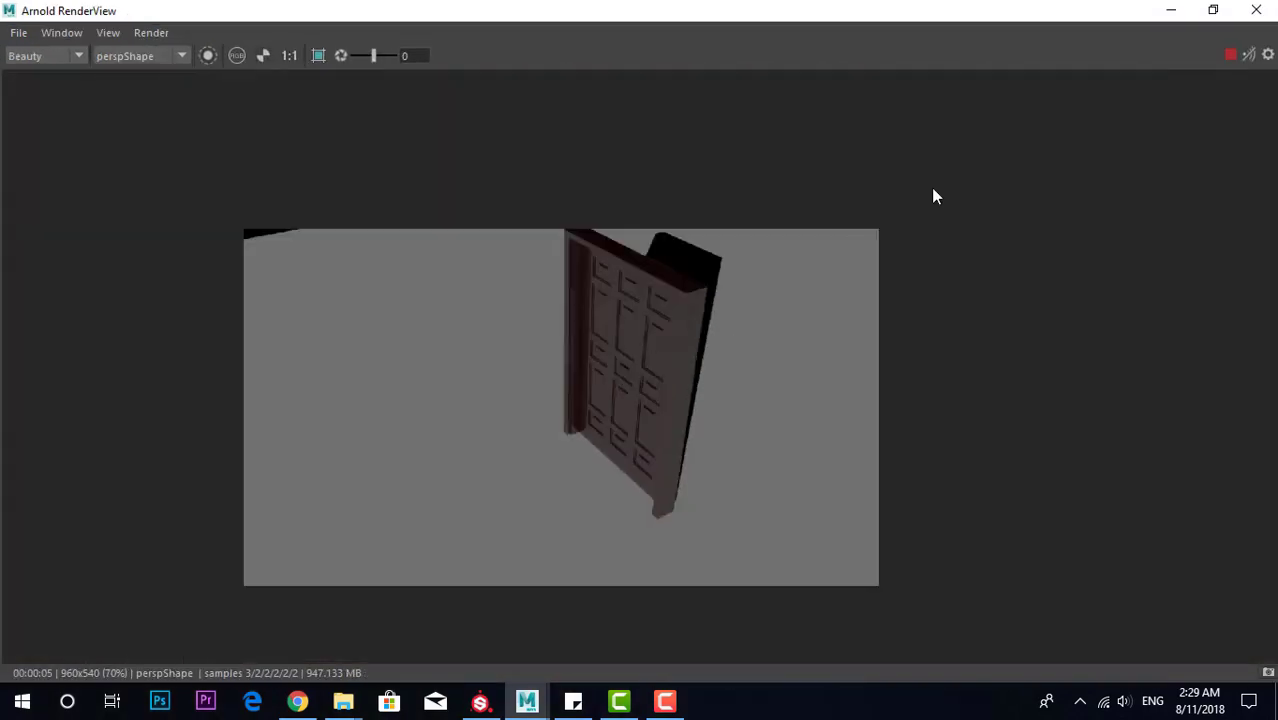
# Minimize the render view, select the door, and switch to Substance Painter
pyautogui.click(1171, 10)
pyautogui.click(676, 408)
pyautogui.scroll(-3, 622, 408)
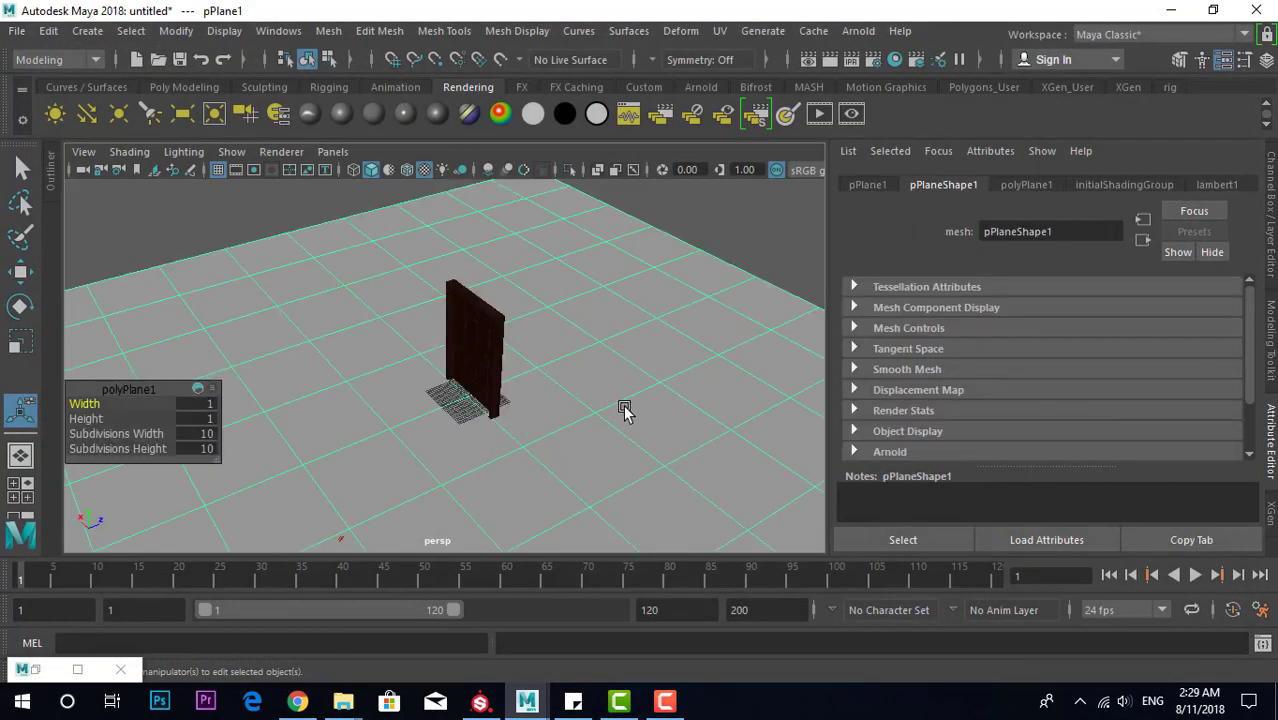
pyautogui.moveTo(622, 408)
pyautogui.keyDown('alt'); pyautogui.mouseDown()
pyautogui.moveTo(740, 350)
pyautogui.moveTo(713, 346)
pyautogui.mouseUp(); pyautogui.keyUp('alt')
pyautogui.click(422, 353)
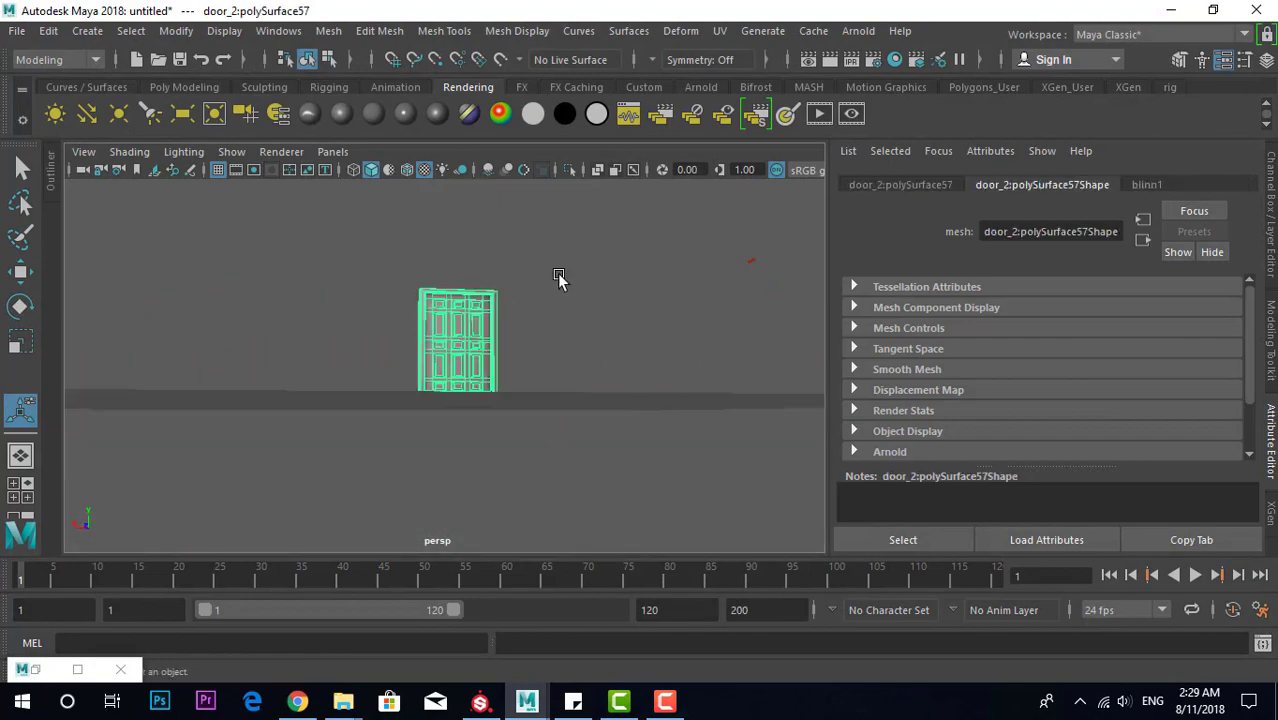
pyautogui.hotkey('alt', 'Tab')
pyautogui.click(1030, 271)
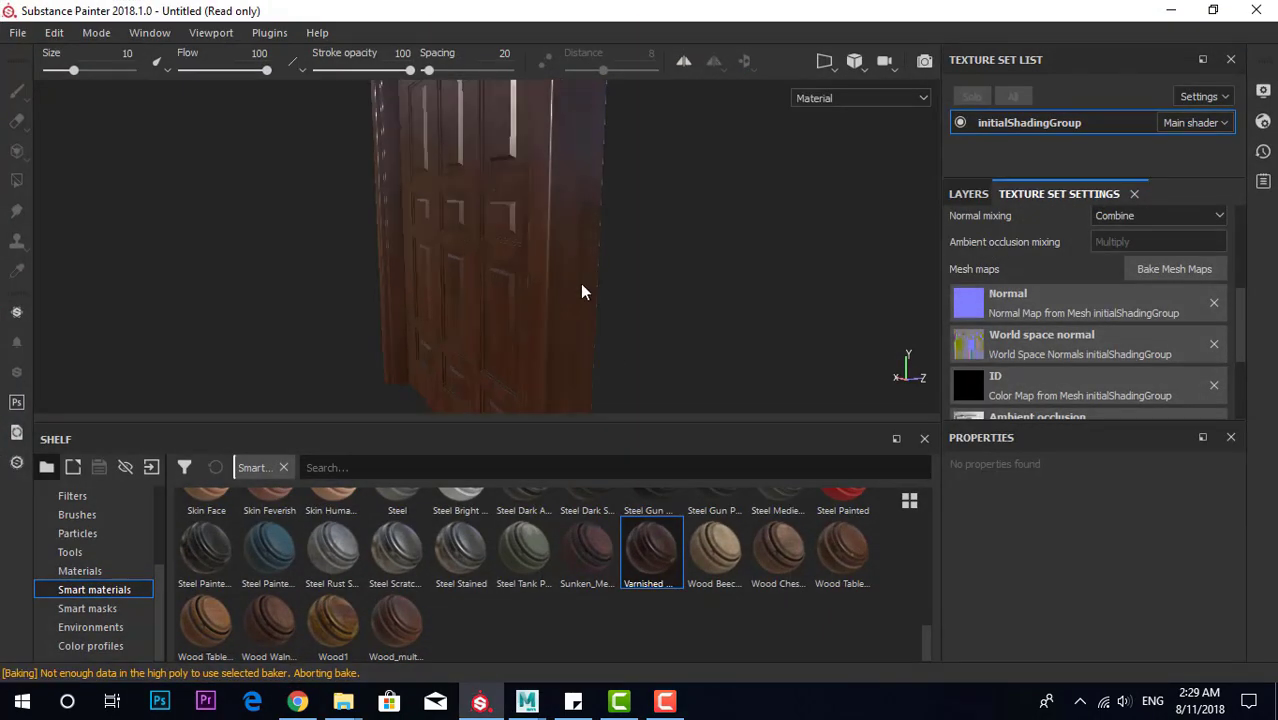
# Orbit the door to face the front and show its layer stack
pyautogui.scroll(-2, 590, 301)
pyautogui.keyDown('alt'); pyautogui.moveTo(593, 305); pyautogui.dragTo(628, 327); pyautogui.keyUp('alt')
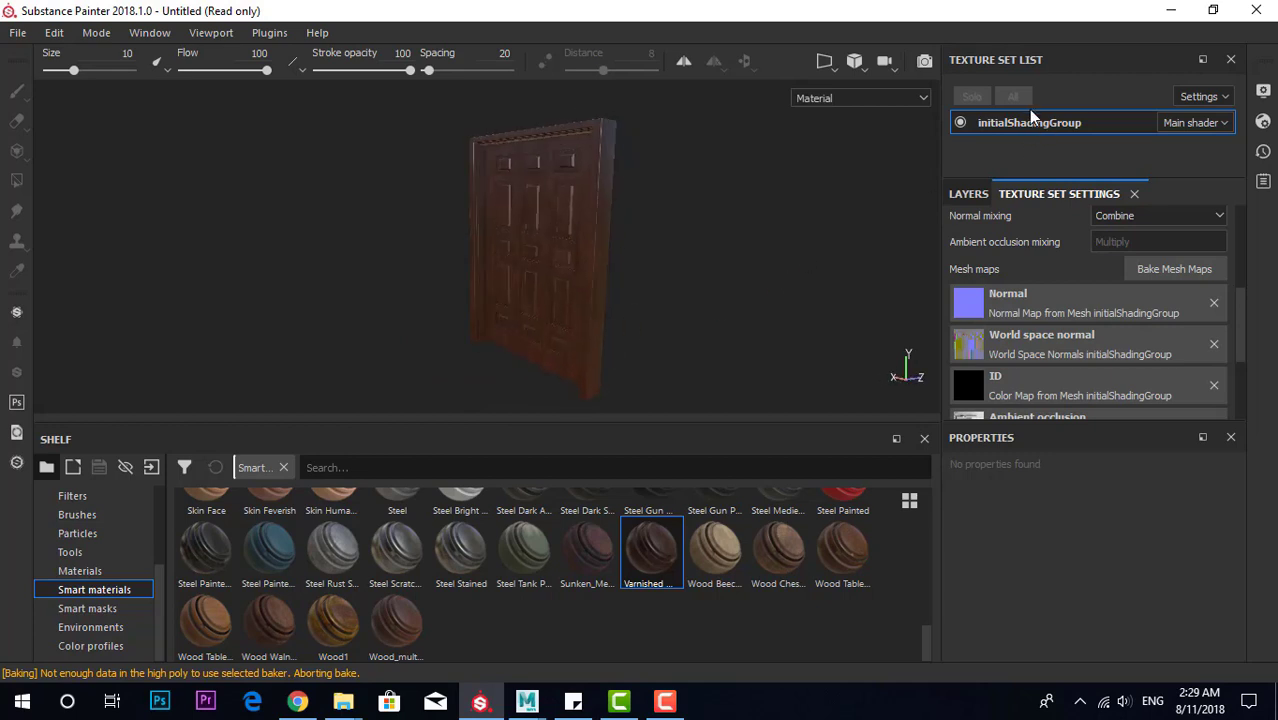
pyautogui.click(953, 200)
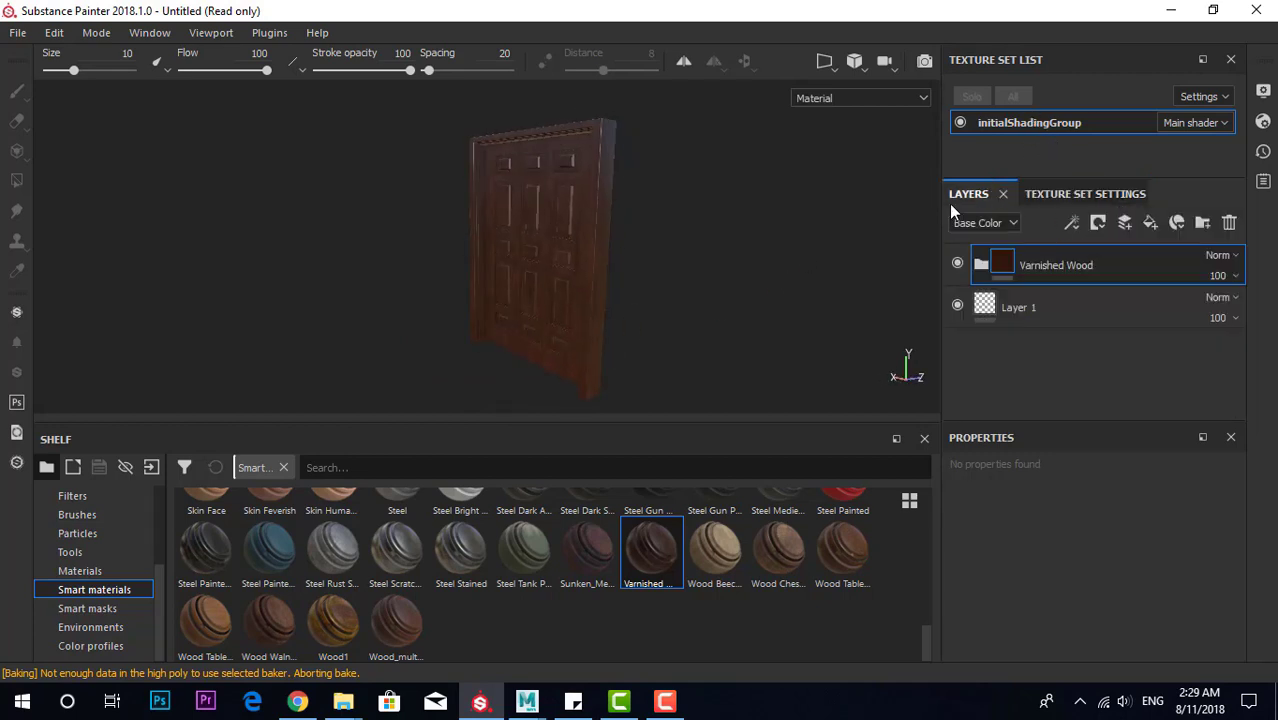
# Set Environment Opacity to 28 in Display Settings and switch the viewport to Iray
pyautogui.click(1263, 90)
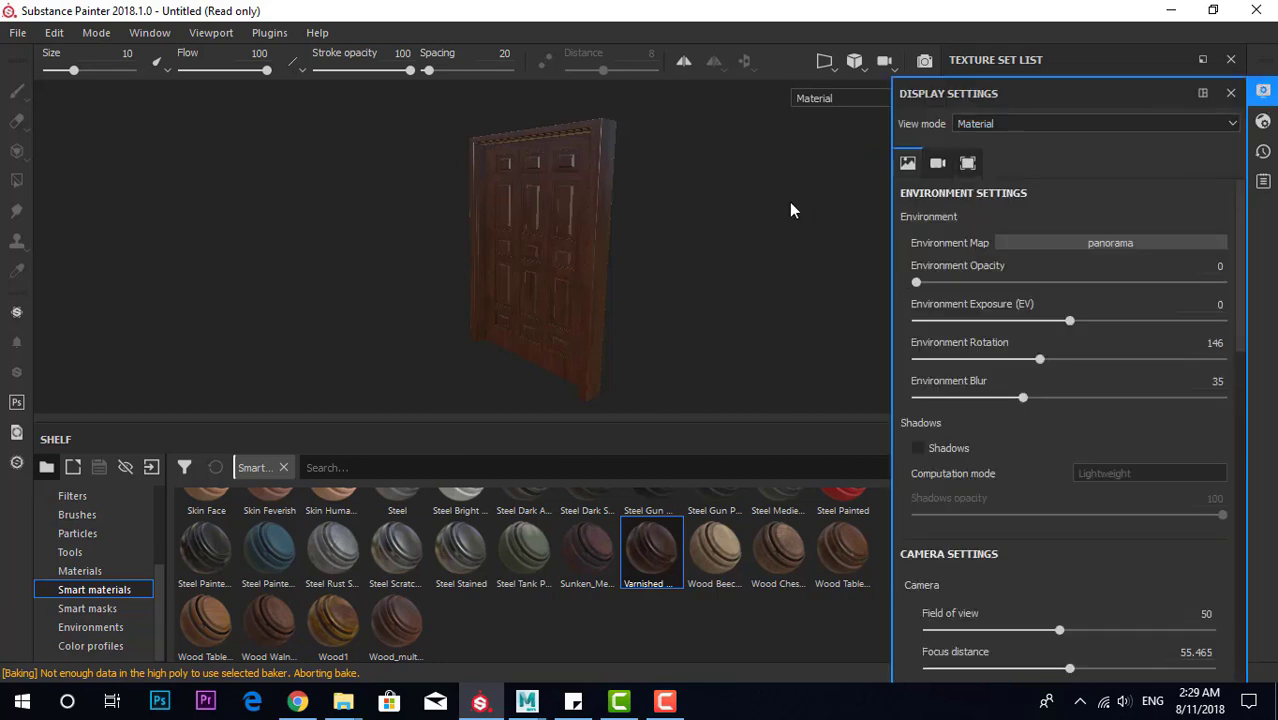
pyautogui.click(938, 162)
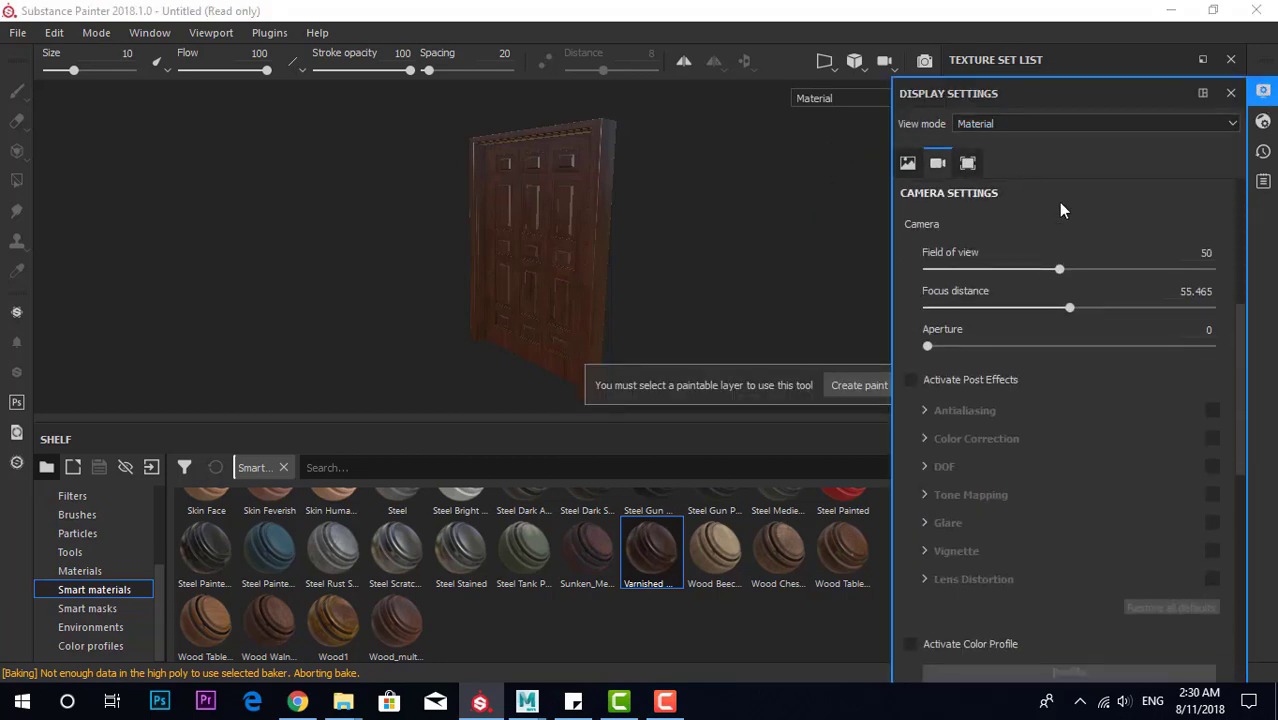
pyautogui.scroll(2, 970, 220)
pyautogui.click(908, 162)
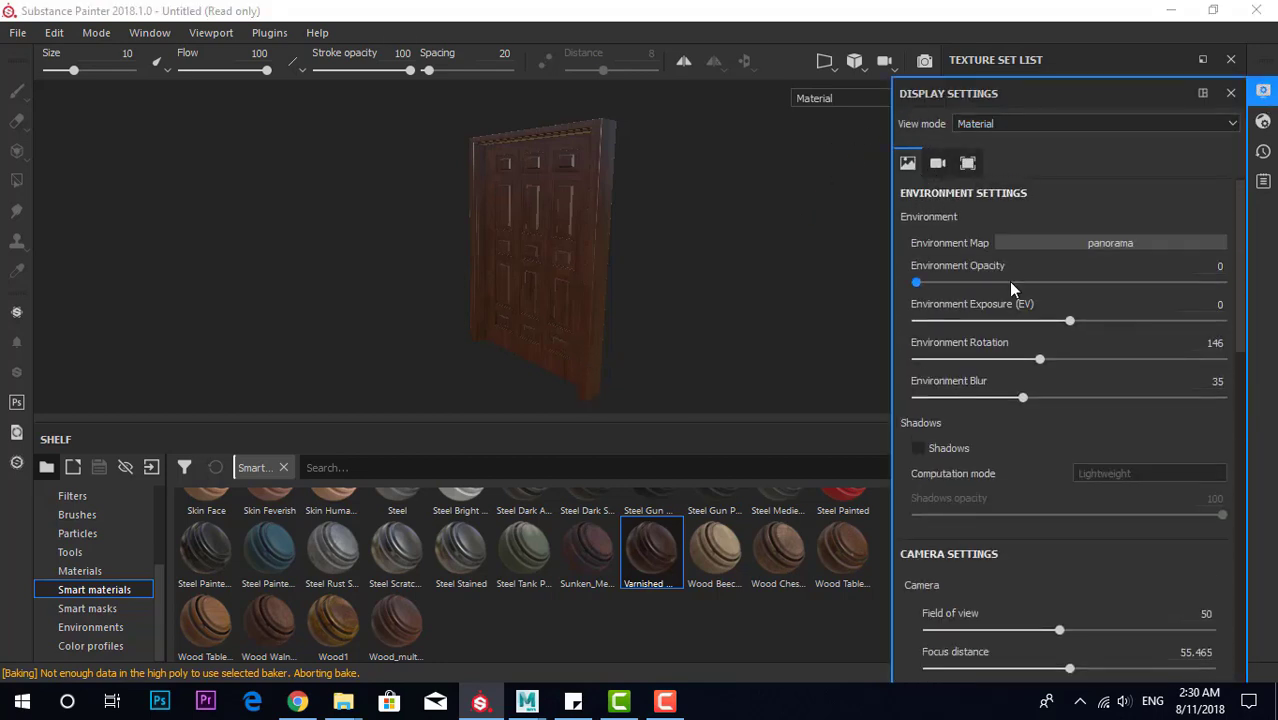
pyautogui.moveTo(1033, 283); pyautogui.dragTo(957, 284)
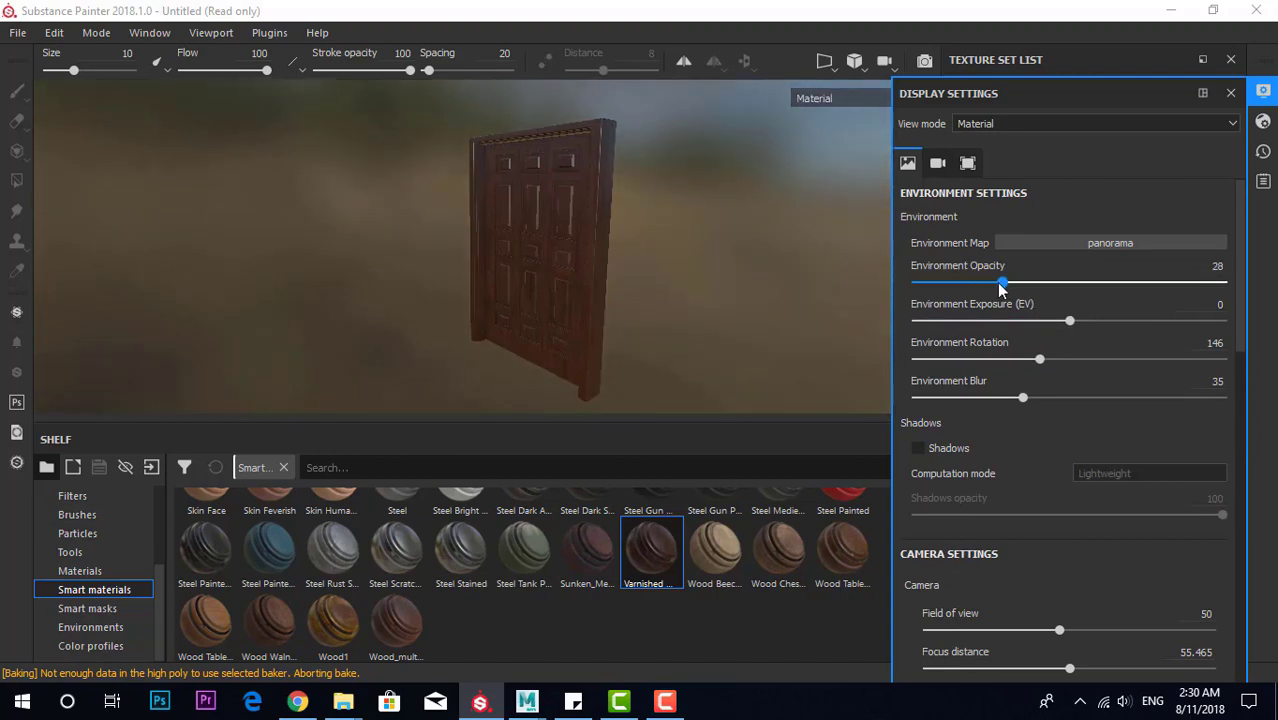
pyautogui.click(938, 162)
pyautogui.click(924, 62)
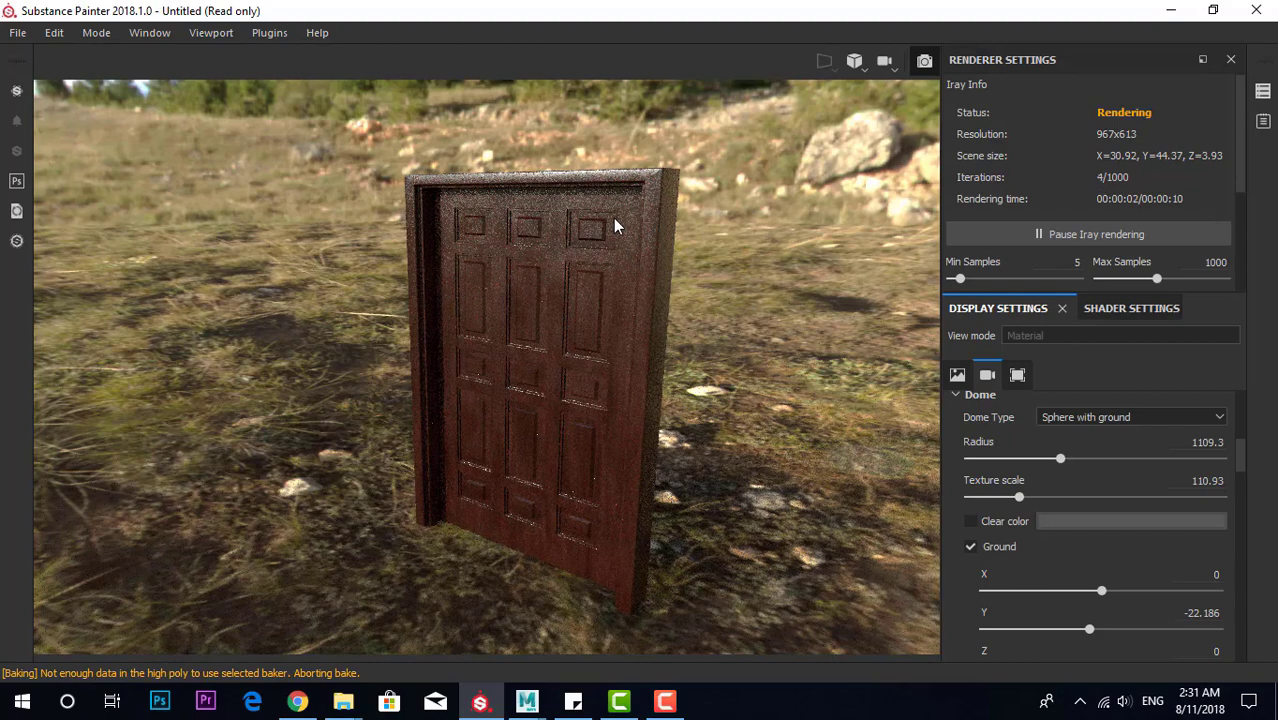
# Try ground visibility from below and a clear-colour backdrop, then restore the environment photo
pyautogui.scroll(-3, 1045, 402)
pyautogui.scroll(-4, 1052, 410)
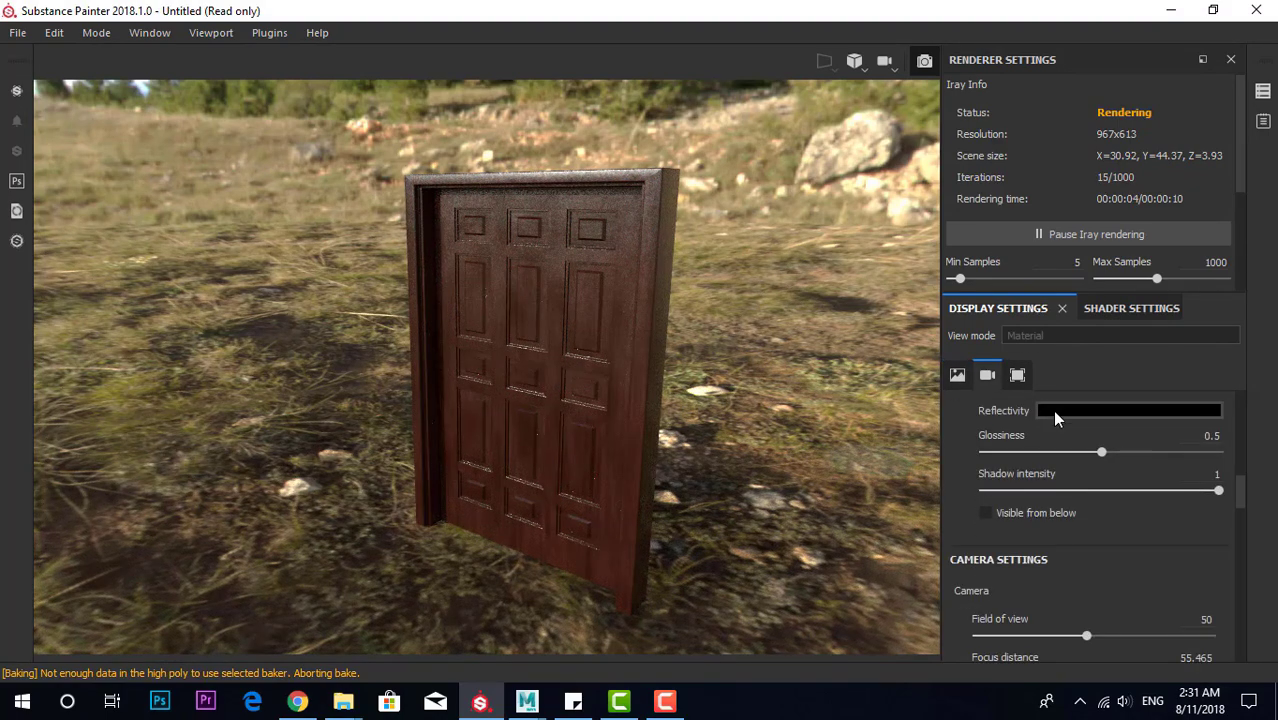
pyautogui.scroll(-1, 1020, 450)
pyautogui.click(990, 461)
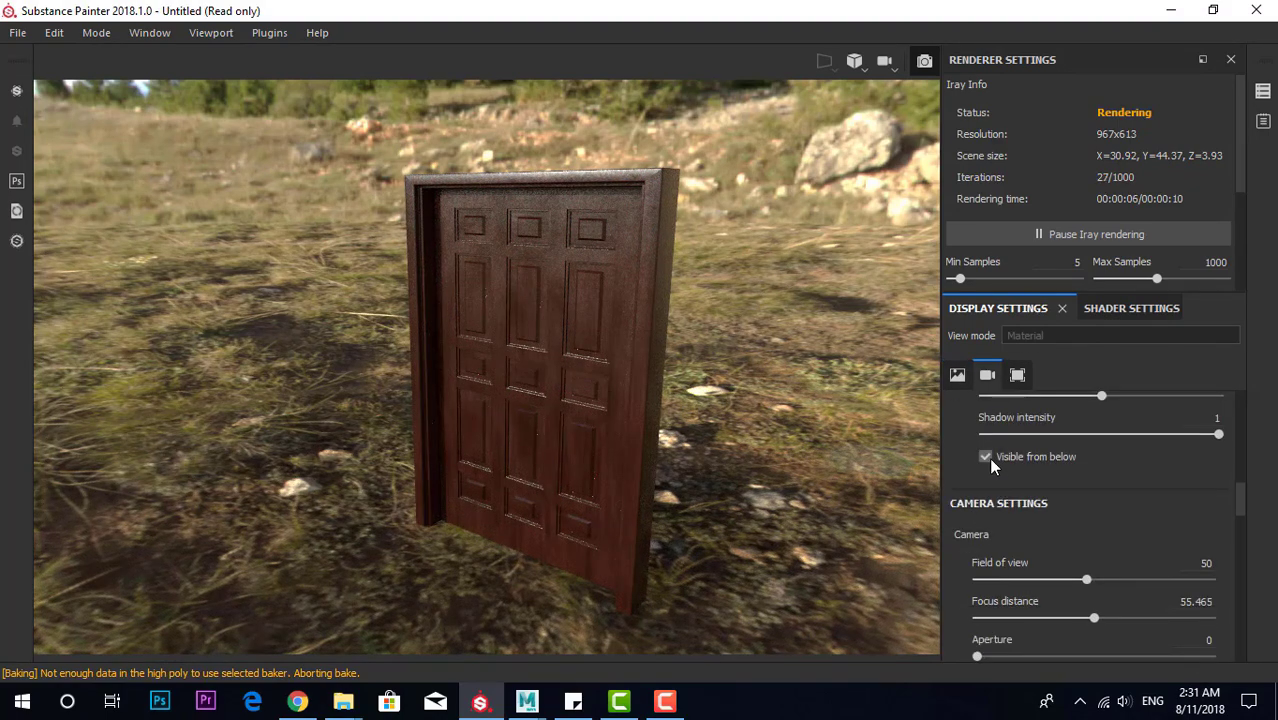
pyautogui.click(990, 461)
pyautogui.scroll(2, 967, 447)
pyautogui.scroll(2, 967, 447)
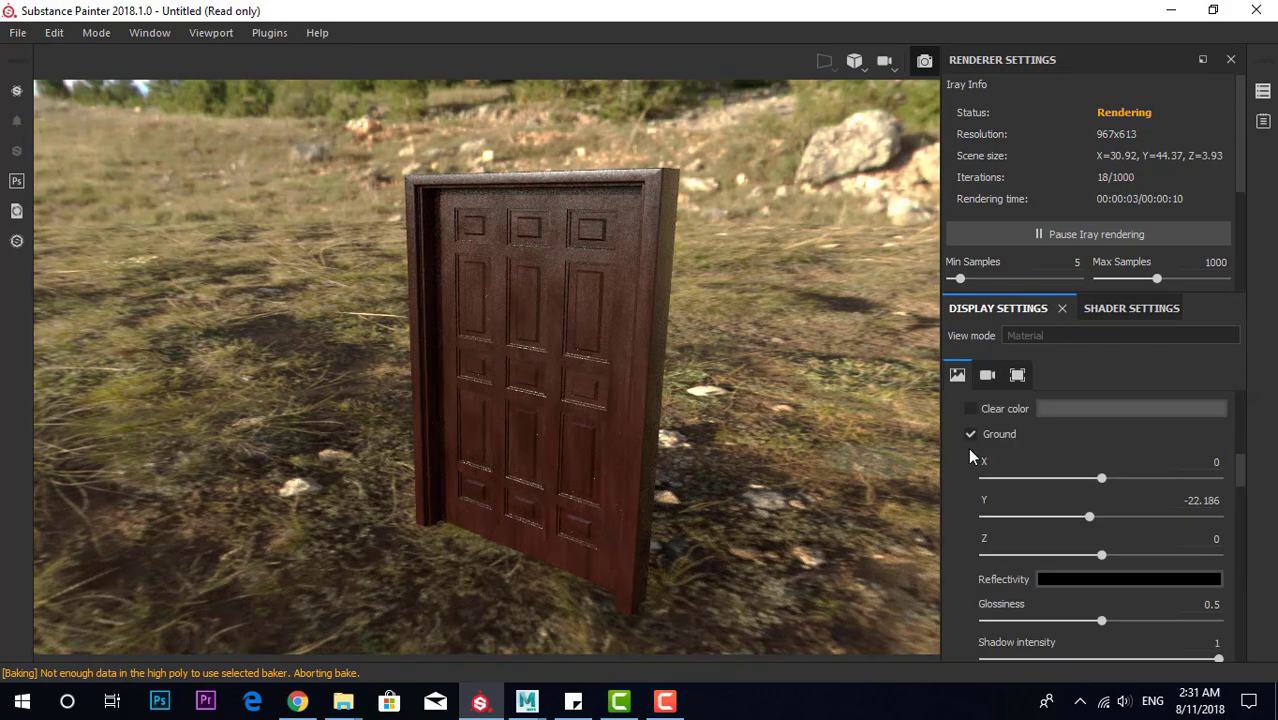
pyautogui.scroll(2, 985, 465)
pyautogui.scroll(2, 990, 468)
pyautogui.scroll(-1, 985, 480)
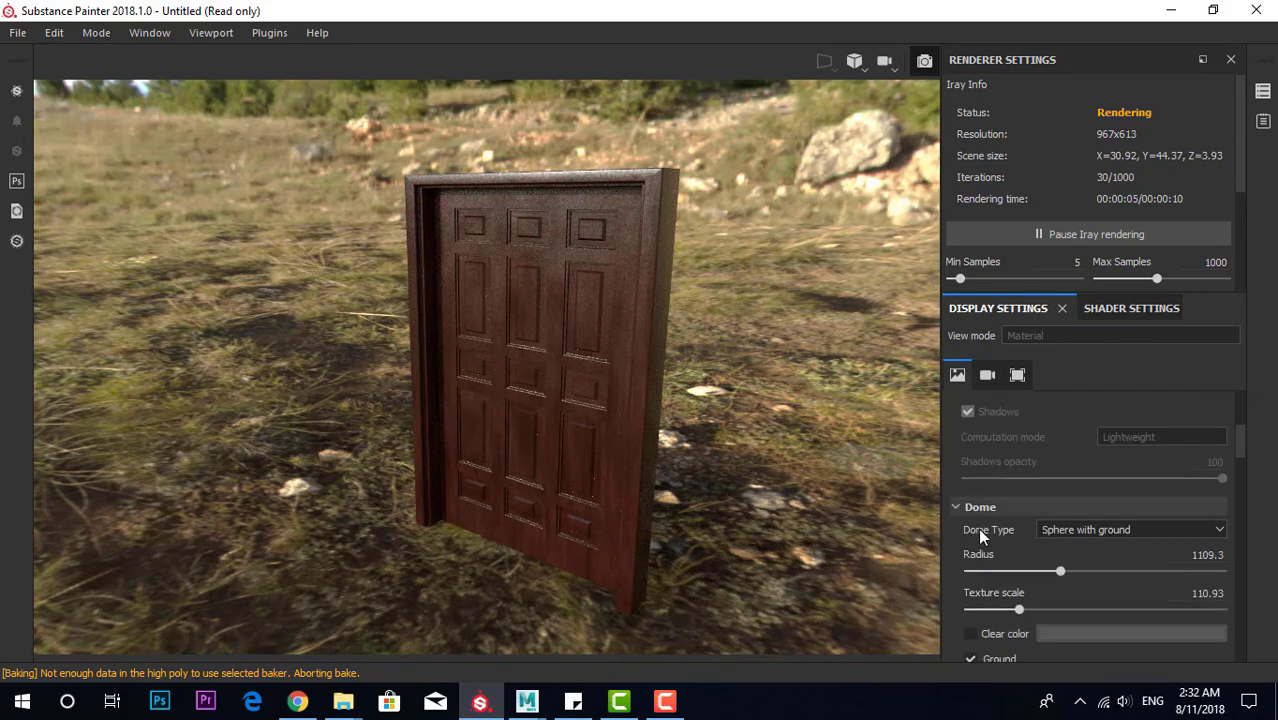
pyautogui.click(976, 632)
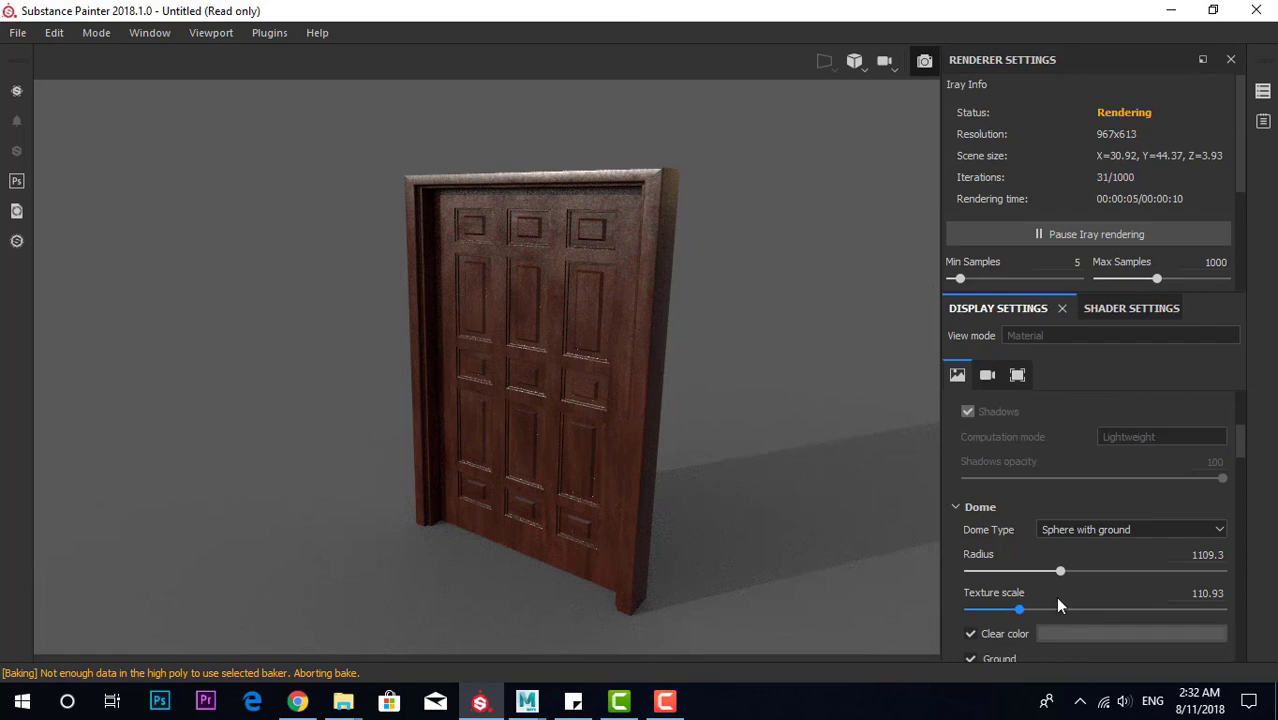
pyautogui.click(983, 636)
# Rotate the environment to about 82 and raise its exposure to about 1.99 EV
pyautogui.scroll(3, 1030, 480)
pyautogui.scroll(1, 1080, 431)
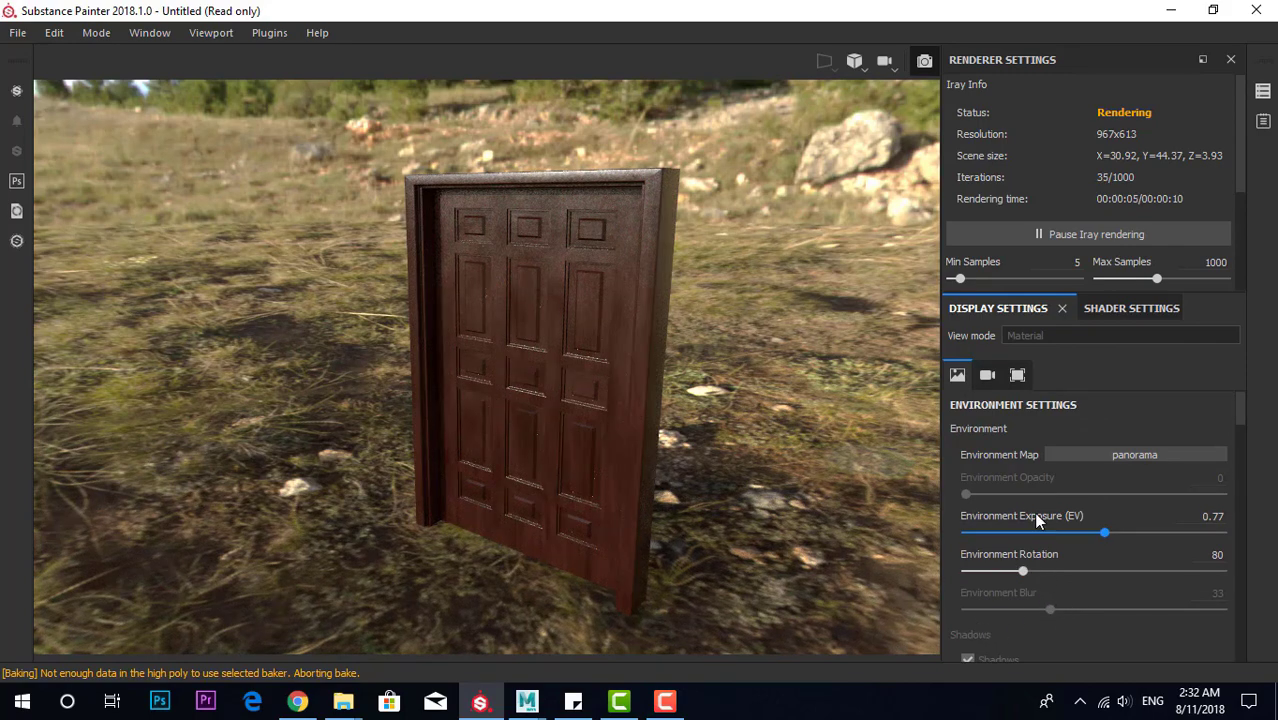
pyautogui.moveTo(1164, 537)
pyautogui.mouseDown()
pyautogui.moveTo(1171, 529)
pyautogui.moveTo(1031, 545)
pyautogui.moveTo(1087, 576)
pyautogui.mouseUp()
pyautogui.moveTo(1040, 571); pyautogui.dragTo(1024, 571)
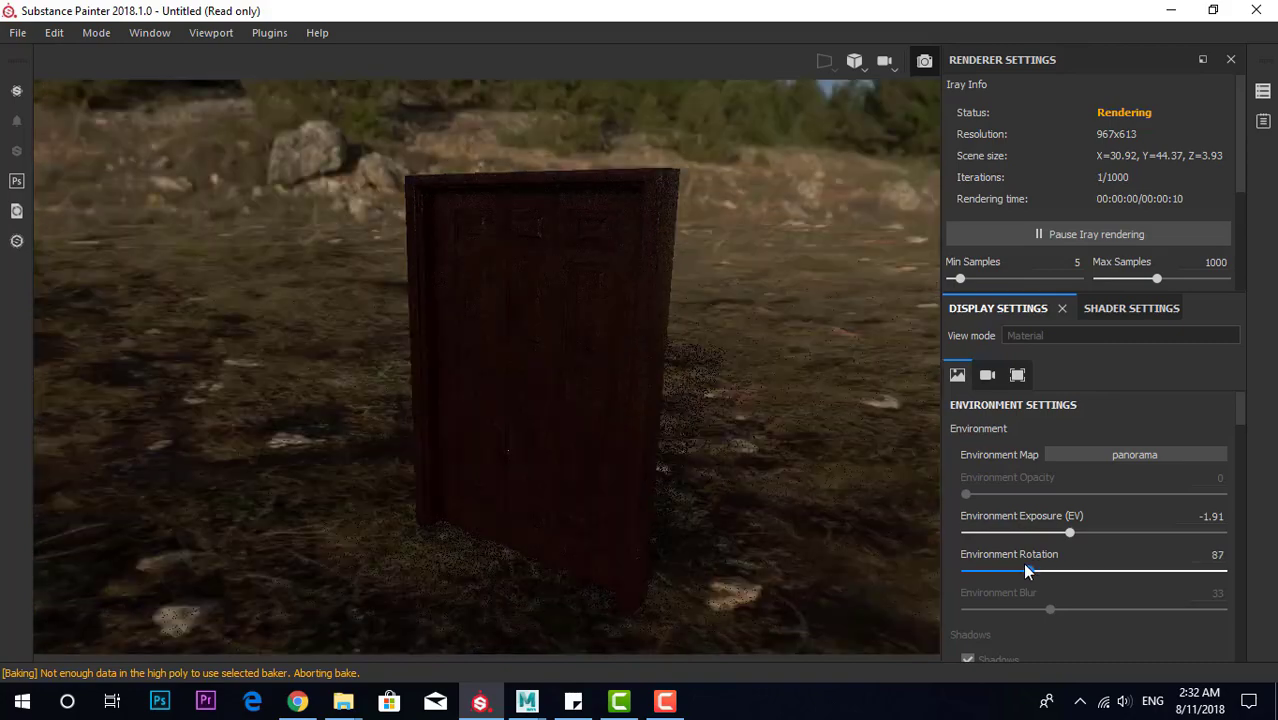
pyautogui.moveTo(1068, 532)
pyautogui.mouseDown()
pyautogui.moveTo(1120, 536)
pyautogui.moveTo(1108, 536)
pyautogui.mouseUp()
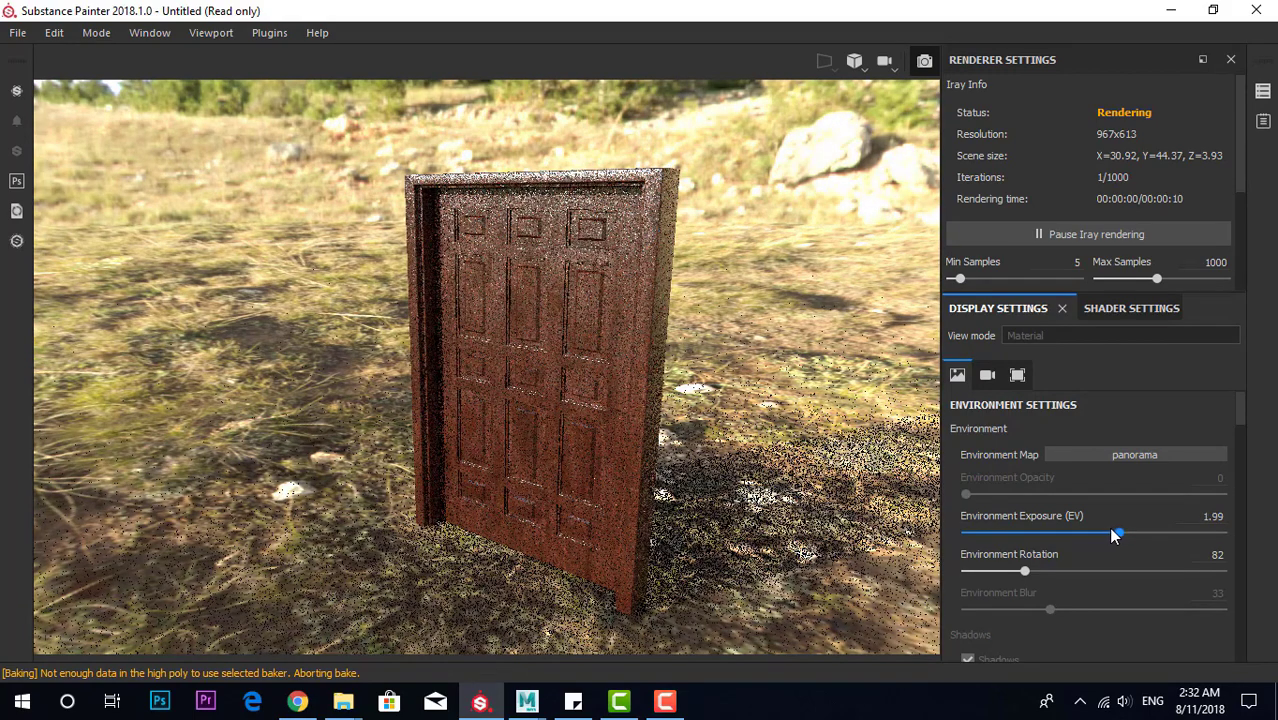
pyautogui.scroll(-3, 1104, 535)
pyautogui.scroll(-2, 1101, 535)
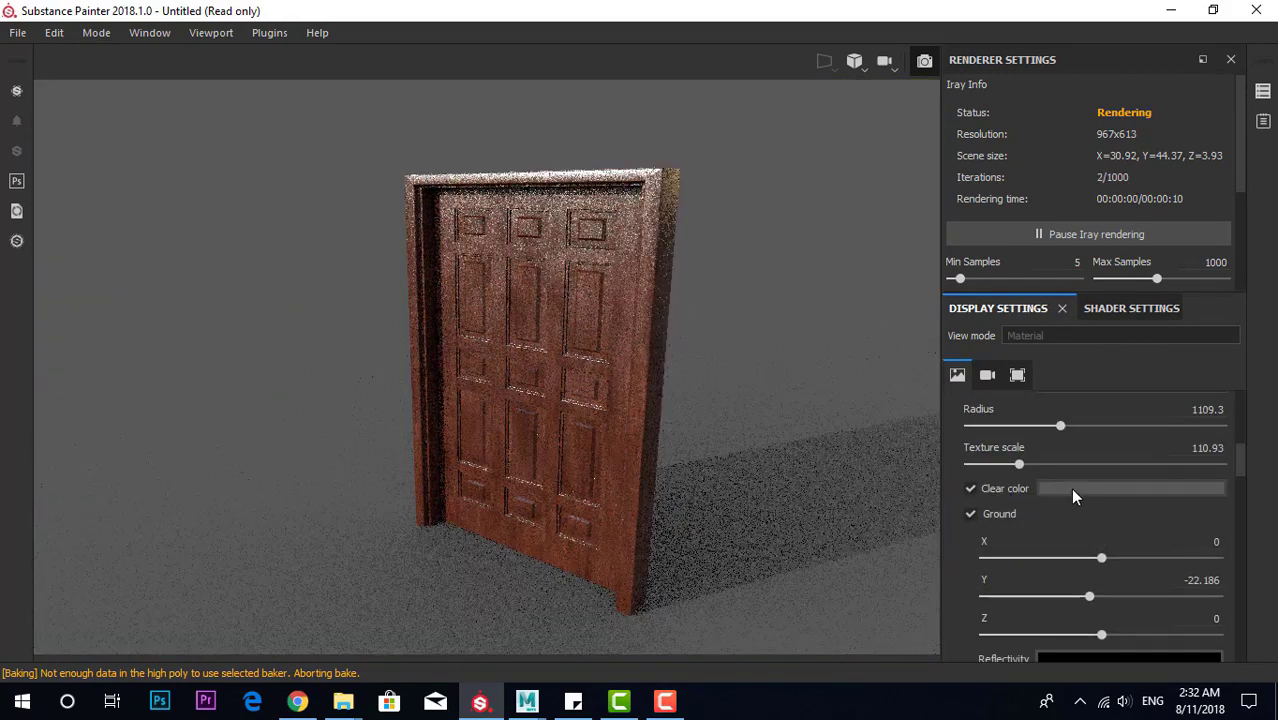
pyautogui.click(1070, 488)
# Change the clear-colour background from dark red to pink and orbit to a new door angle
pyautogui.moveTo(1132, 369)
pyautogui.mouseDown()
pyautogui.moveTo(1141, 347)
pyautogui.moveTo(1141, 387)
pyautogui.moveTo(1120, 378)
pyautogui.mouseUp()
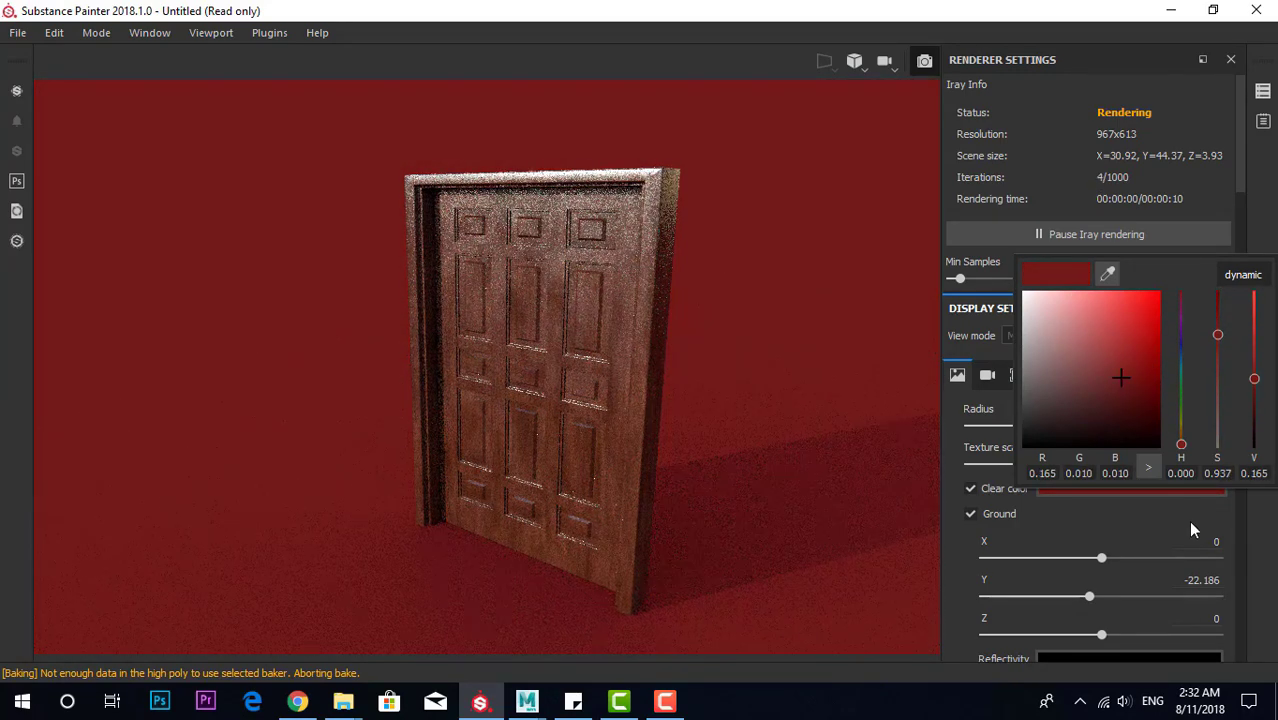
pyautogui.click(1125, 491)
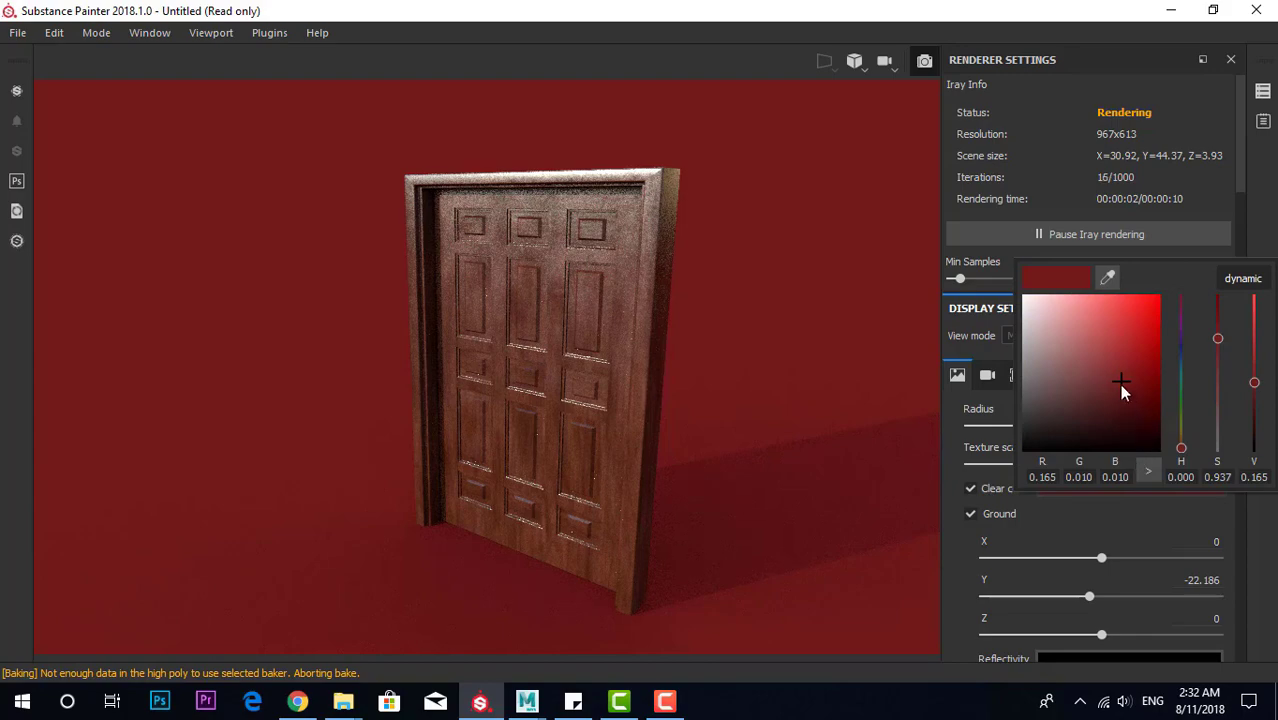
pyautogui.moveTo(1119, 384)
pyautogui.mouseDown()
pyautogui.moveTo(1051, 349)
pyautogui.moveTo(1046, 328)
pyautogui.mouseUp()
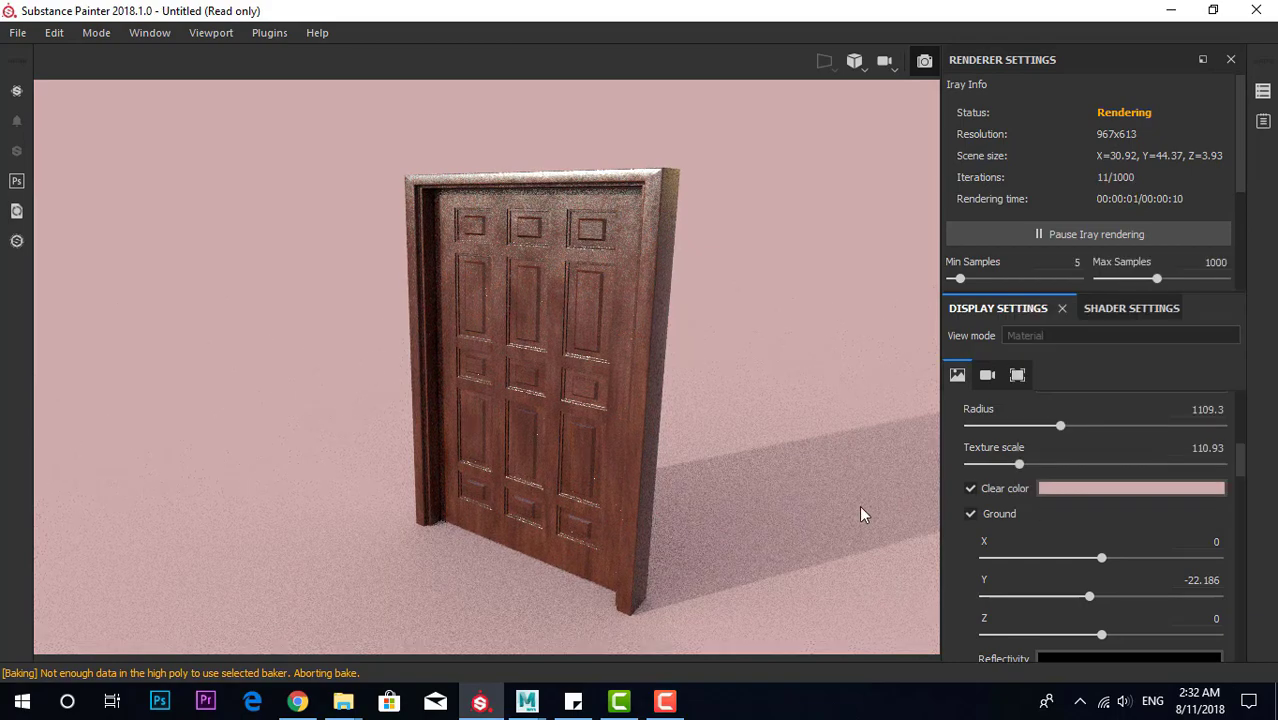
pyautogui.moveTo(776, 517)
pyautogui.keyDown('alt'); pyautogui.mouseDown()
pyautogui.moveTo(772, 488)
pyautogui.moveTo(730, 474)
pyautogui.moveTo(730, 443)
pyautogui.moveTo(716, 437)
pyautogui.moveTo(753, 420)
pyautogui.moveTo(723, 446)
pyautogui.mouseUp(); pyautogui.keyUp('alt')
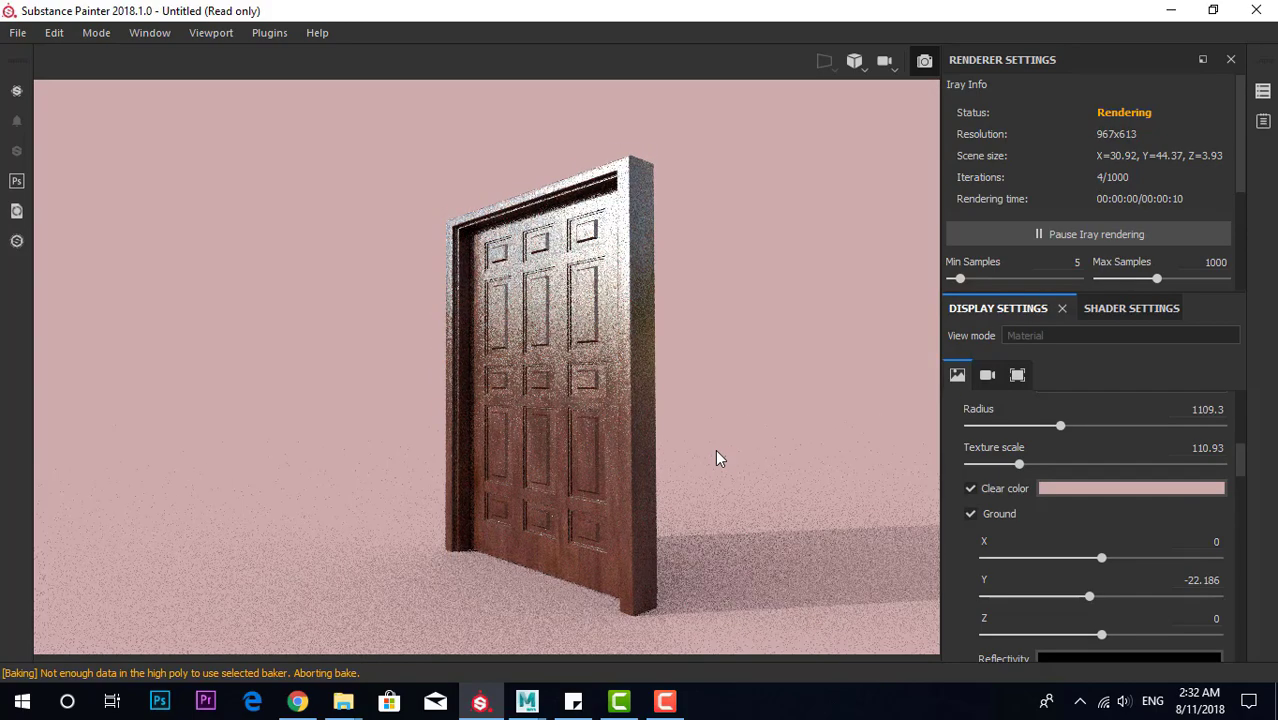
# Lower the ground Shadow intensity slightly to 0.94
pyautogui.scroll(-2, 1041, 544)
pyautogui.scroll(-3, 1041, 546)
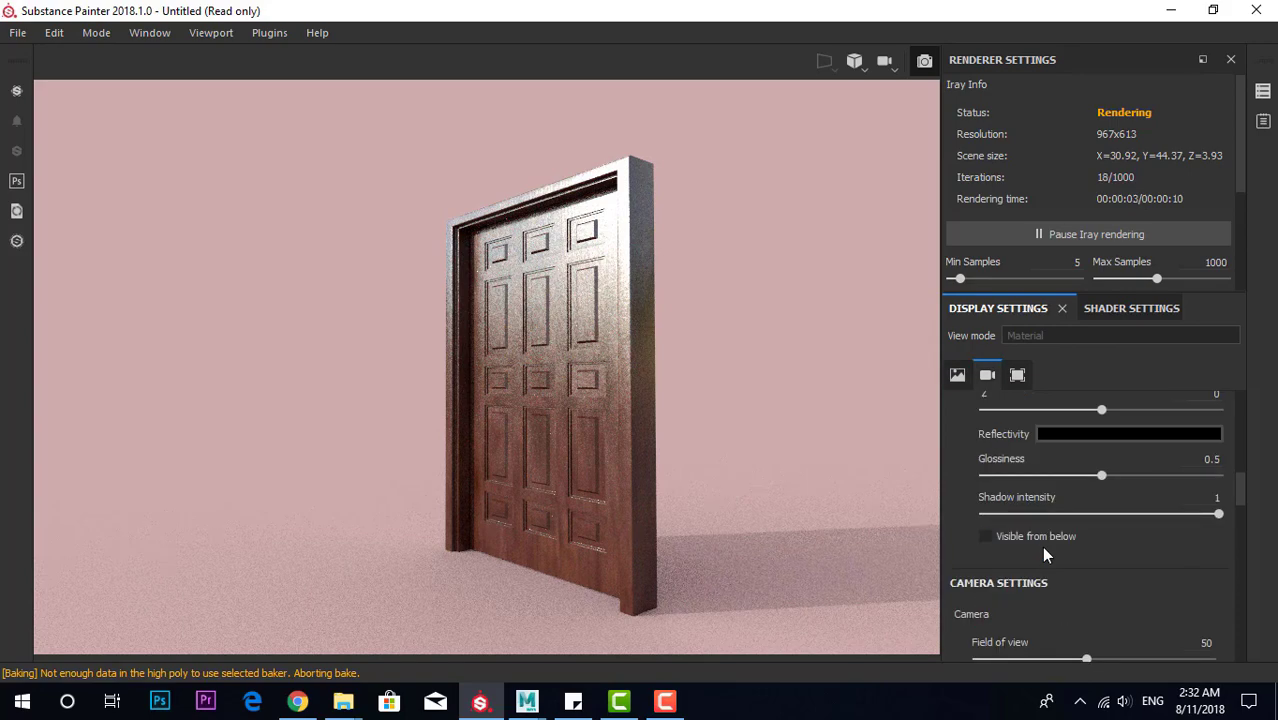
pyautogui.scroll(-2, 1041, 546)
pyautogui.click(987, 424)
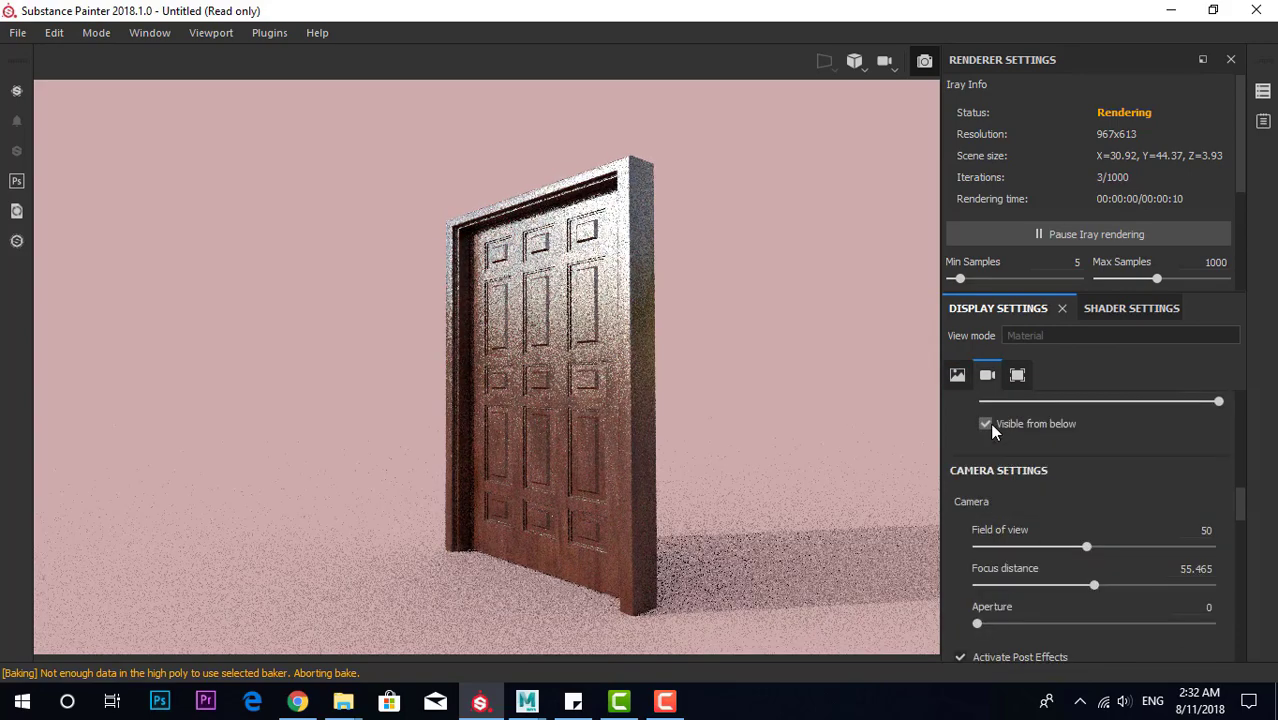
pyautogui.click(989, 424)
pyautogui.moveTo(1176, 402)
pyautogui.mouseDown()
pyautogui.moveTo(1121, 410)
pyautogui.moveTo(1198, 406)
pyautogui.mouseUp()
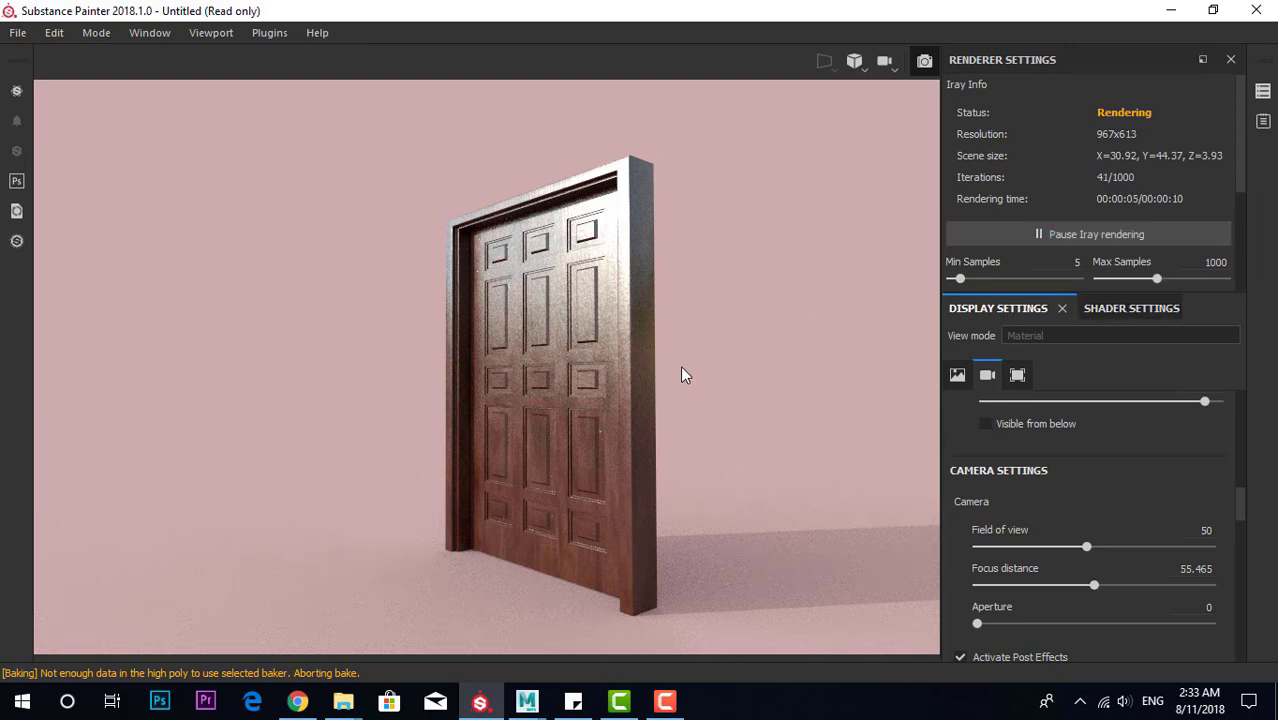
pyautogui.scroll(3, 1114, 409)
pyautogui.scroll(2, 1115, 411)
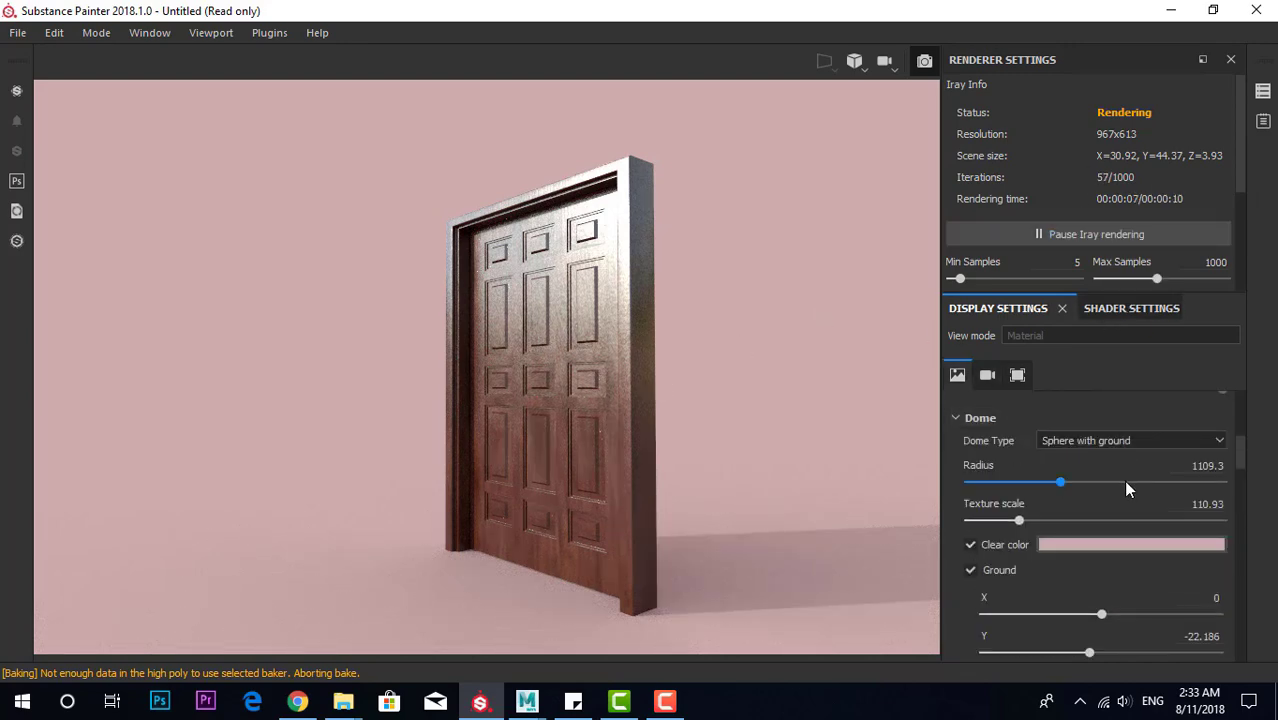
pyautogui.scroll(3, 1122, 503)
pyautogui.scroll(1, 1122, 503)
pyautogui.scroll(-3, 1100, 476)
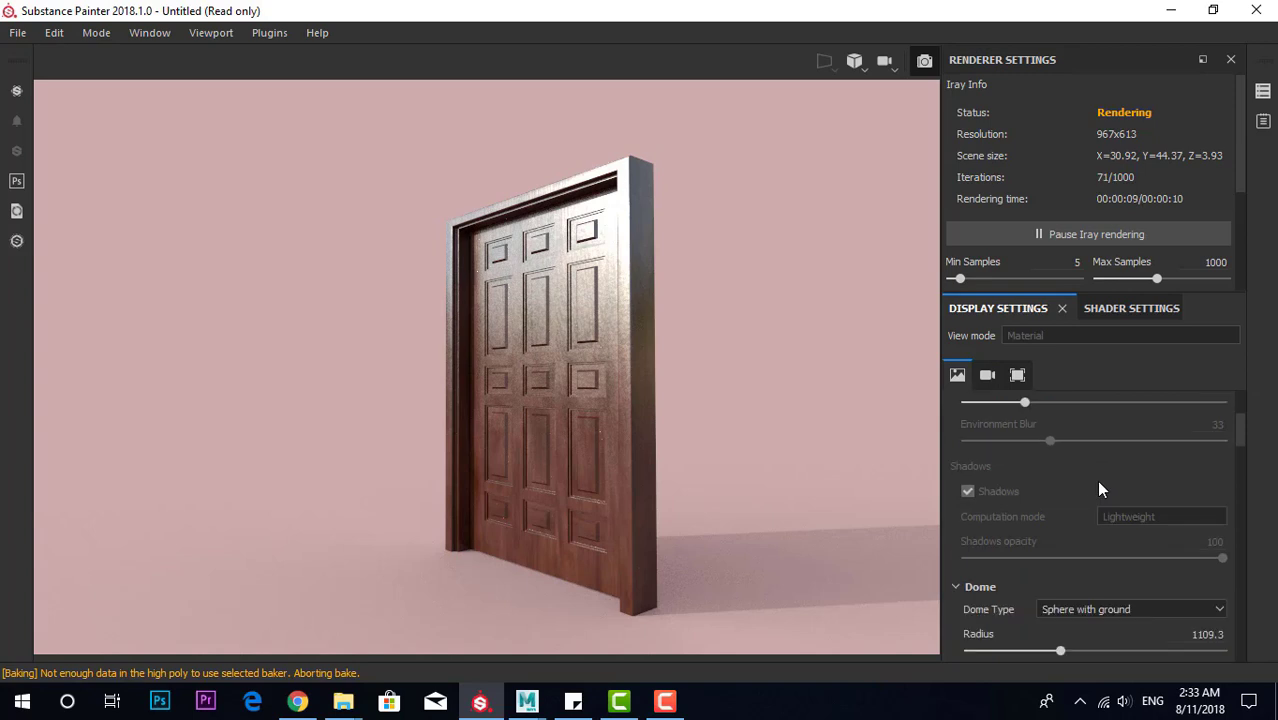
pyautogui.scroll(-1, 1096, 482)
pyautogui.scroll(-2, 1096, 485)
pyautogui.scroll(-2, 1096, 486)
pyautogui.scroll(-3, 1097, 494)
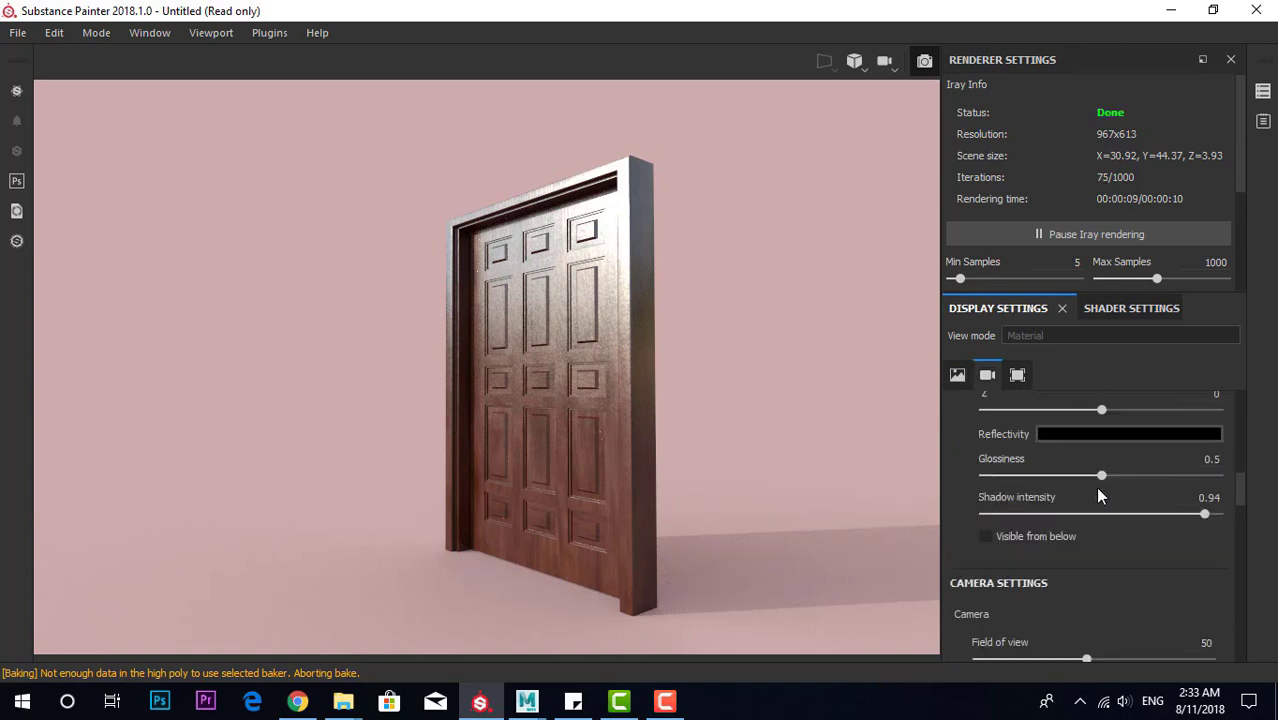
pyautogui.scroll(-4, 1097, 494)
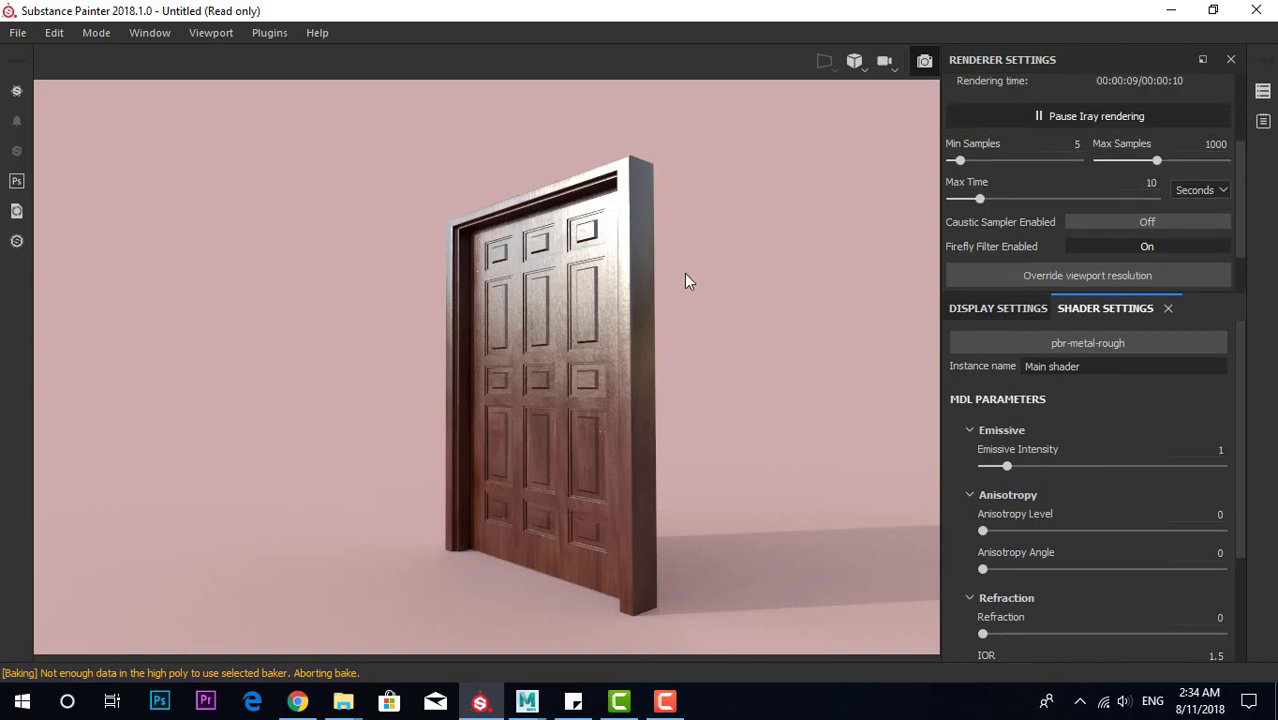
# Save the Iray render to the Desktop as the JPEG image 'sasaa'
pyautogui.click(17, 32)
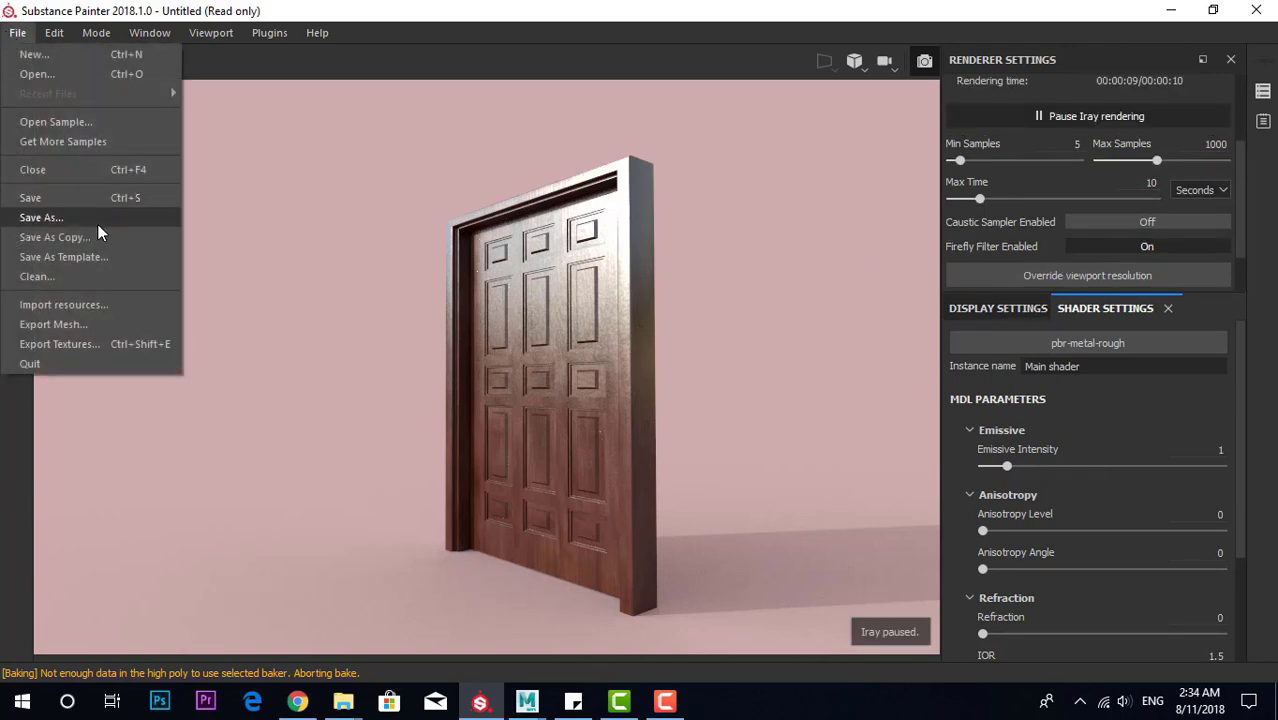
pyautogui.press('Right')
pyautogui.press('Right')
pyautogui.press('Right')
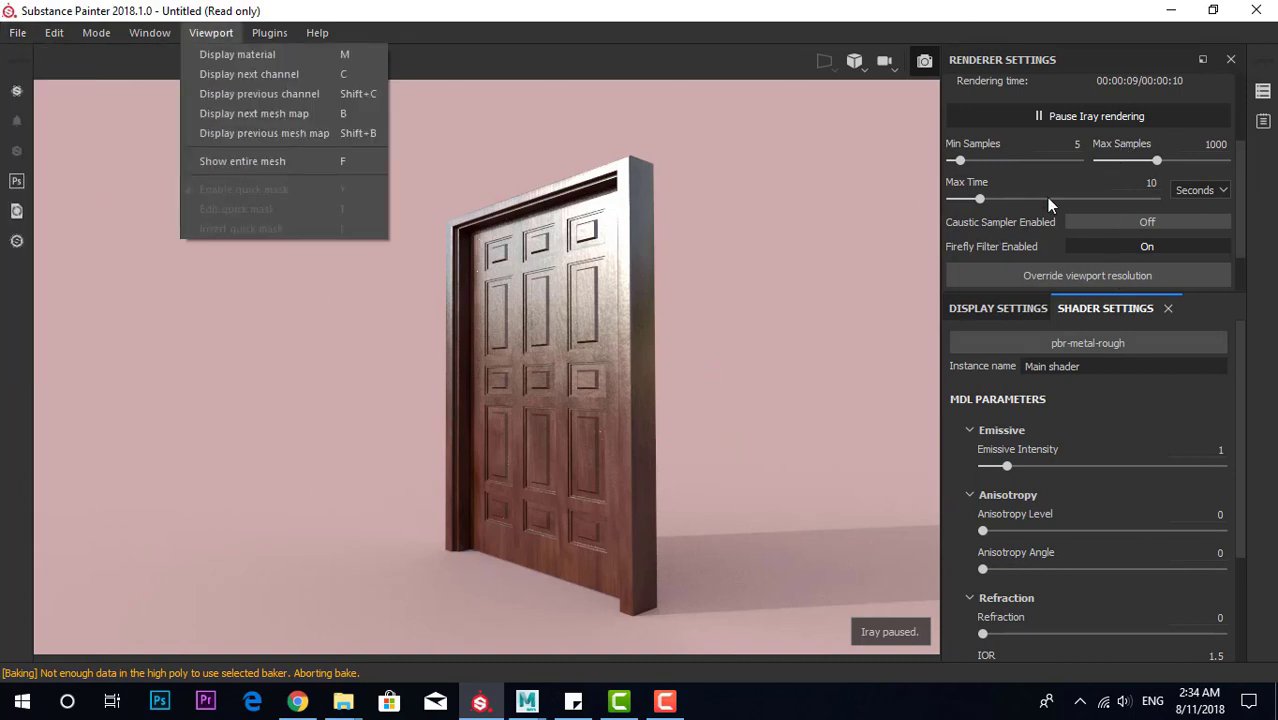
pyautogui.click(541, 10)
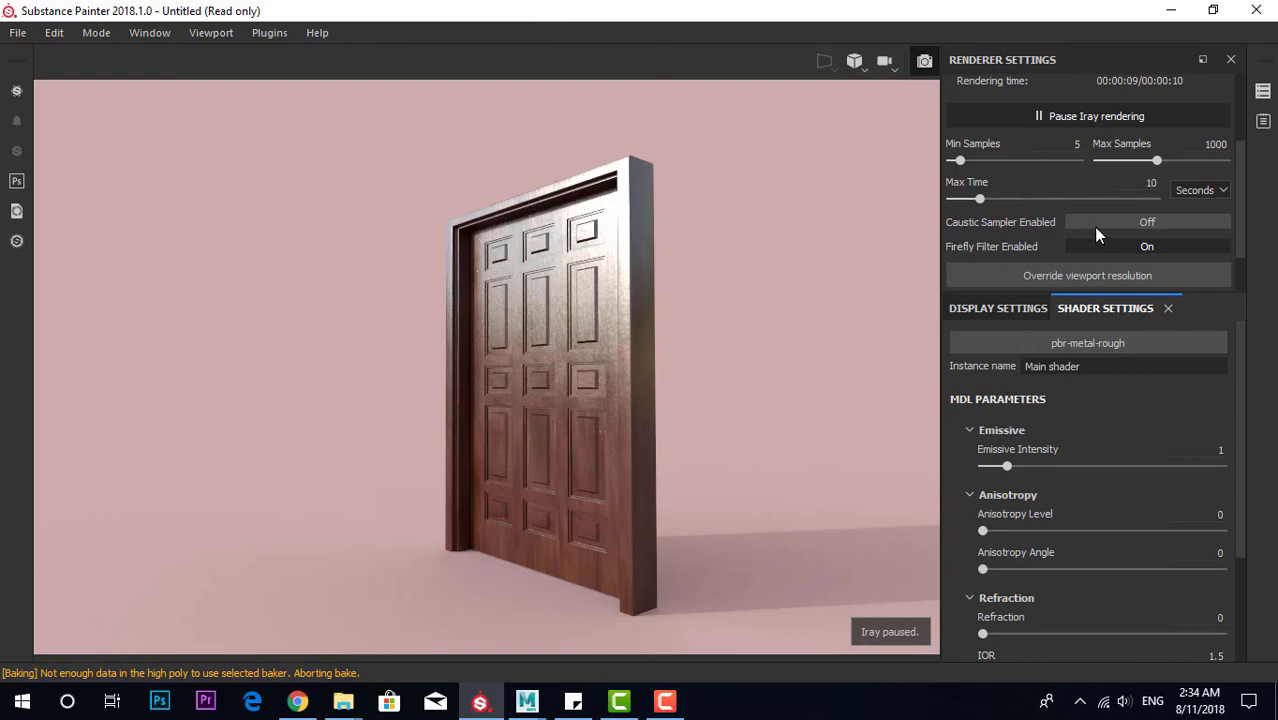
pyautogui.scroll(-2, 1092, 226)
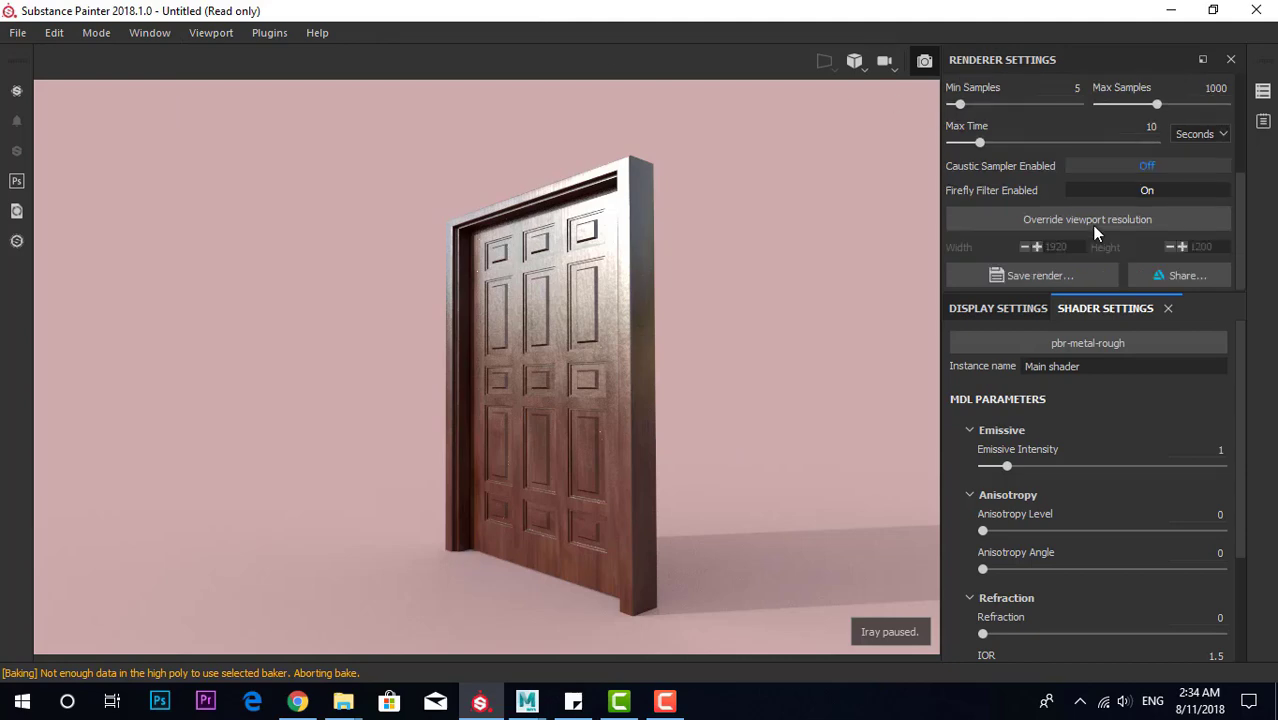
pyautogui.click(1062, 279)
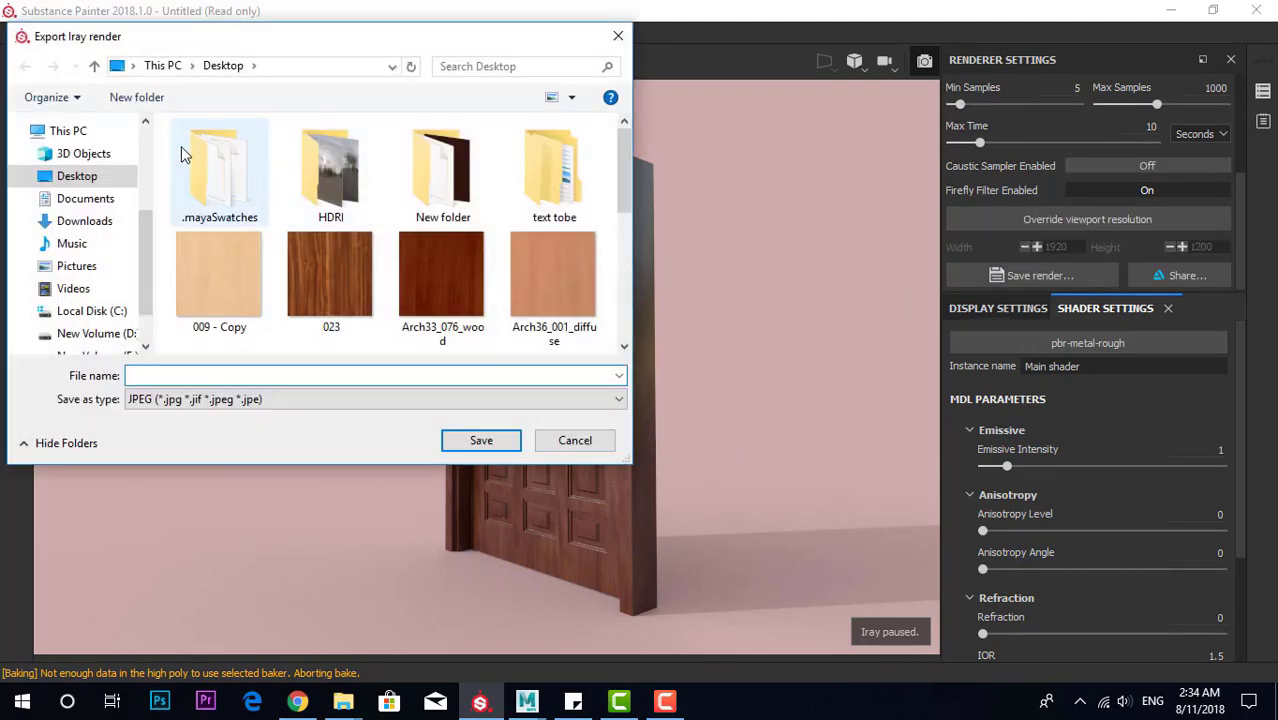
pyautogui.scroll(-5, 181, 146)
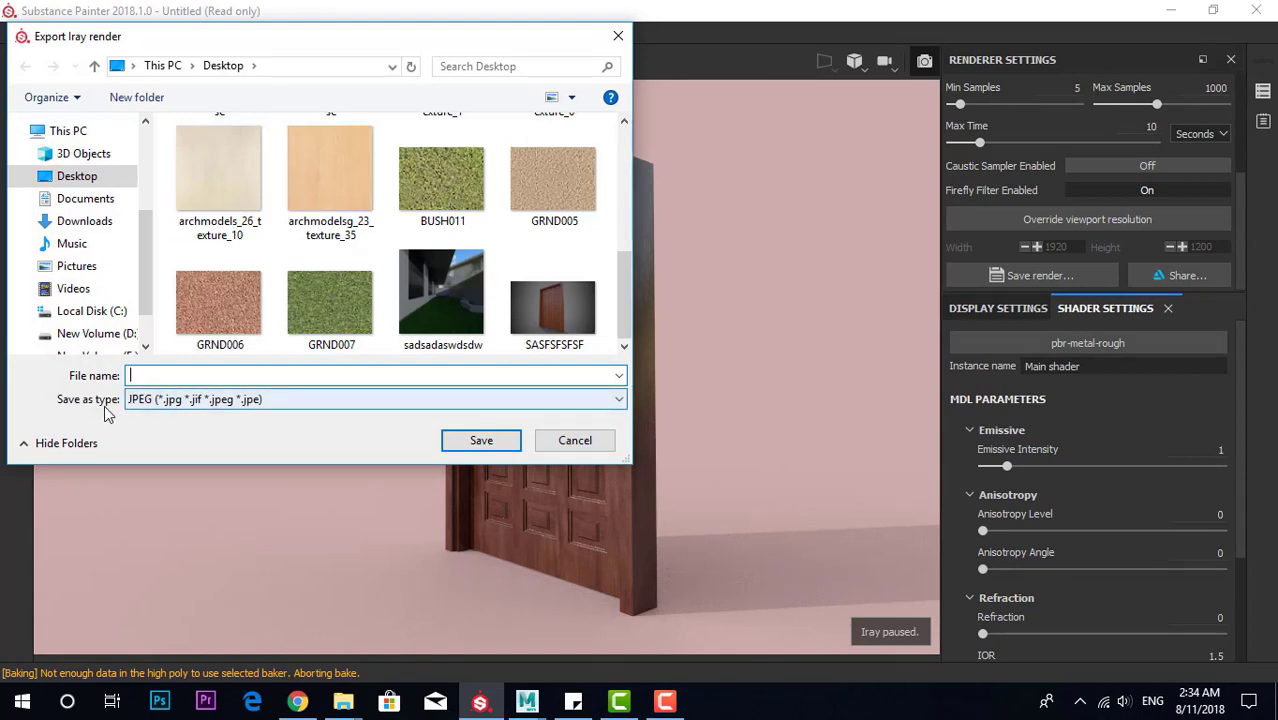
pyautogui.click(434, 401)
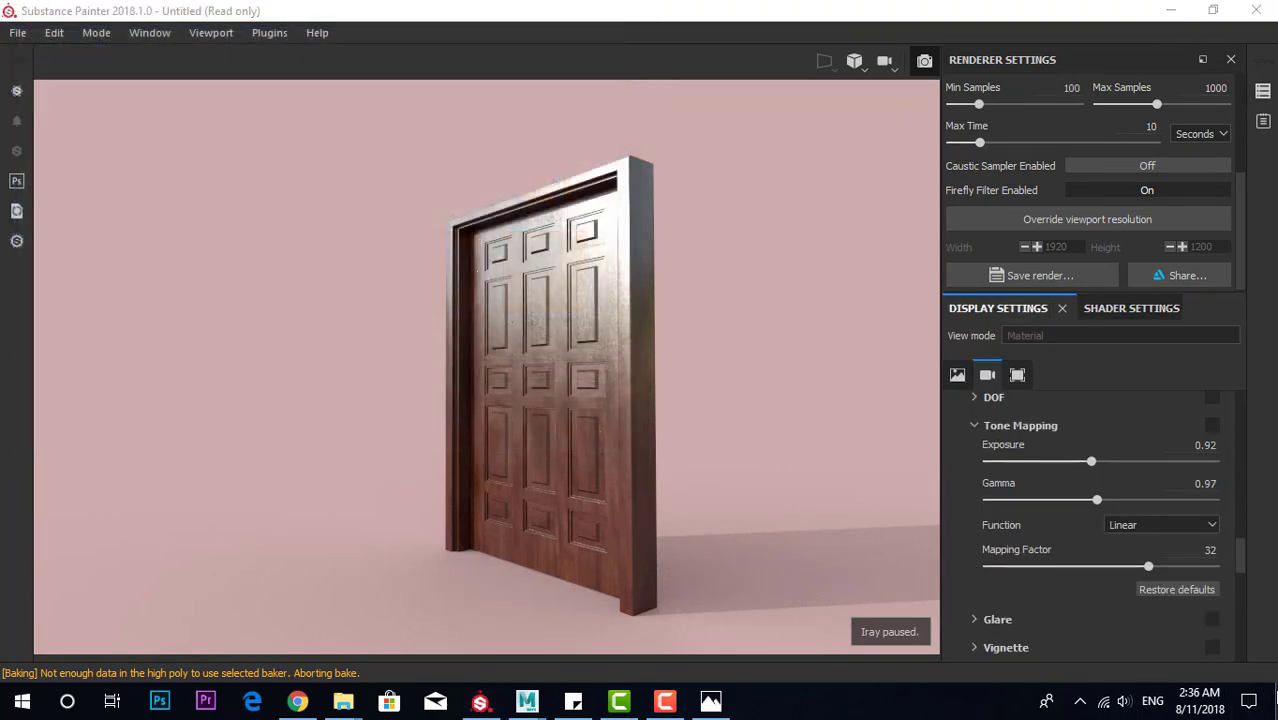
pyautogui.click(1275, 698)
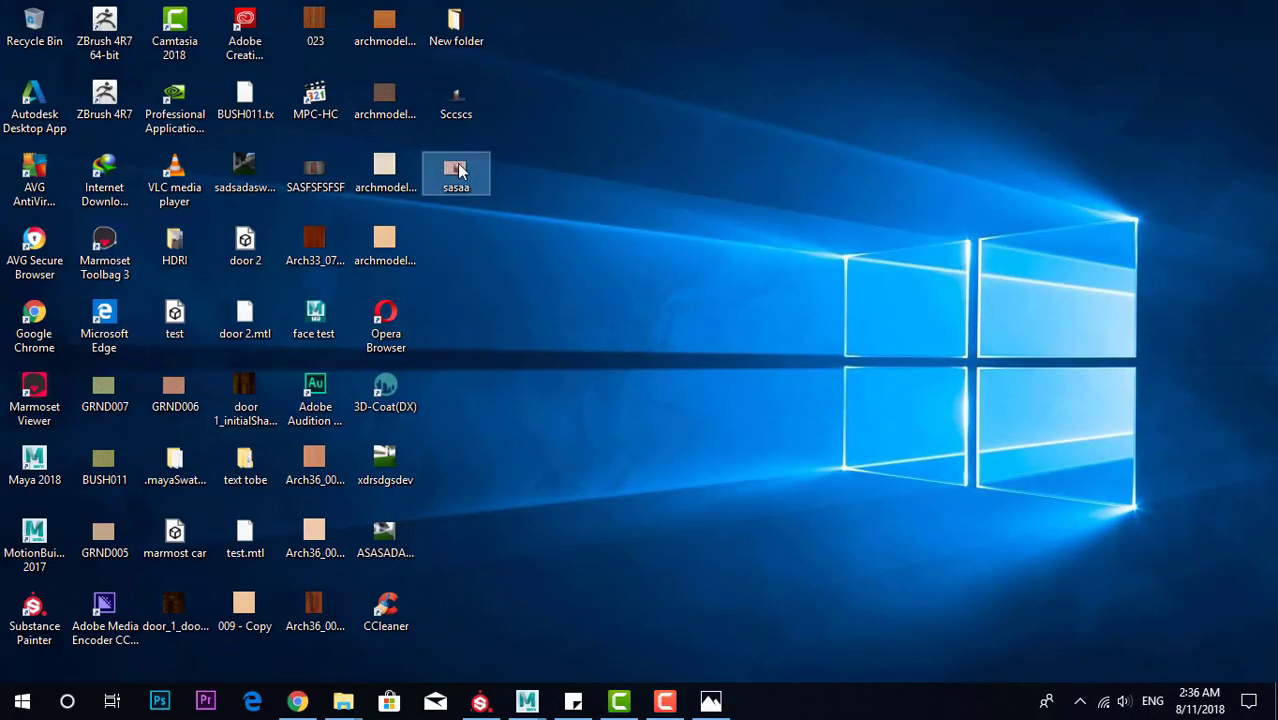
# View the saved sasaa render in Photos, then close it
pyautogui.doubleClick(457, 170)
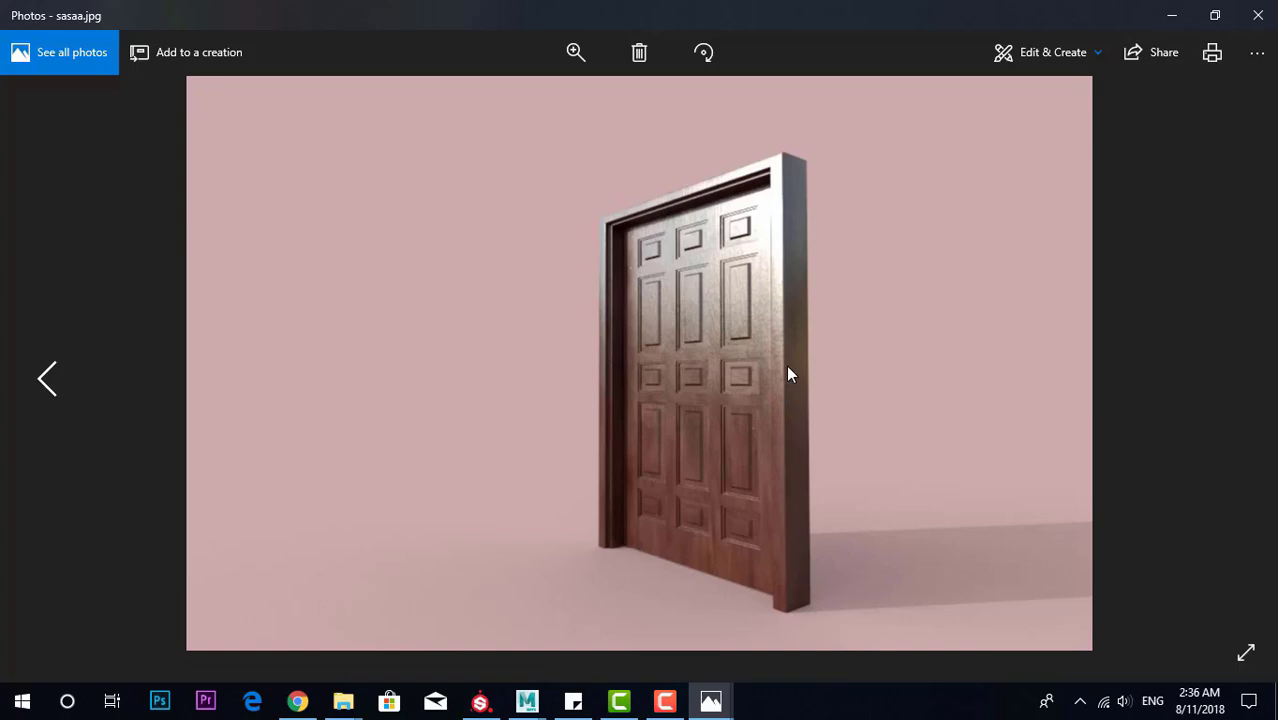
pyautogui.scroll(2, 786, 370)
pyautogui.scroll(-2, 786, 379)
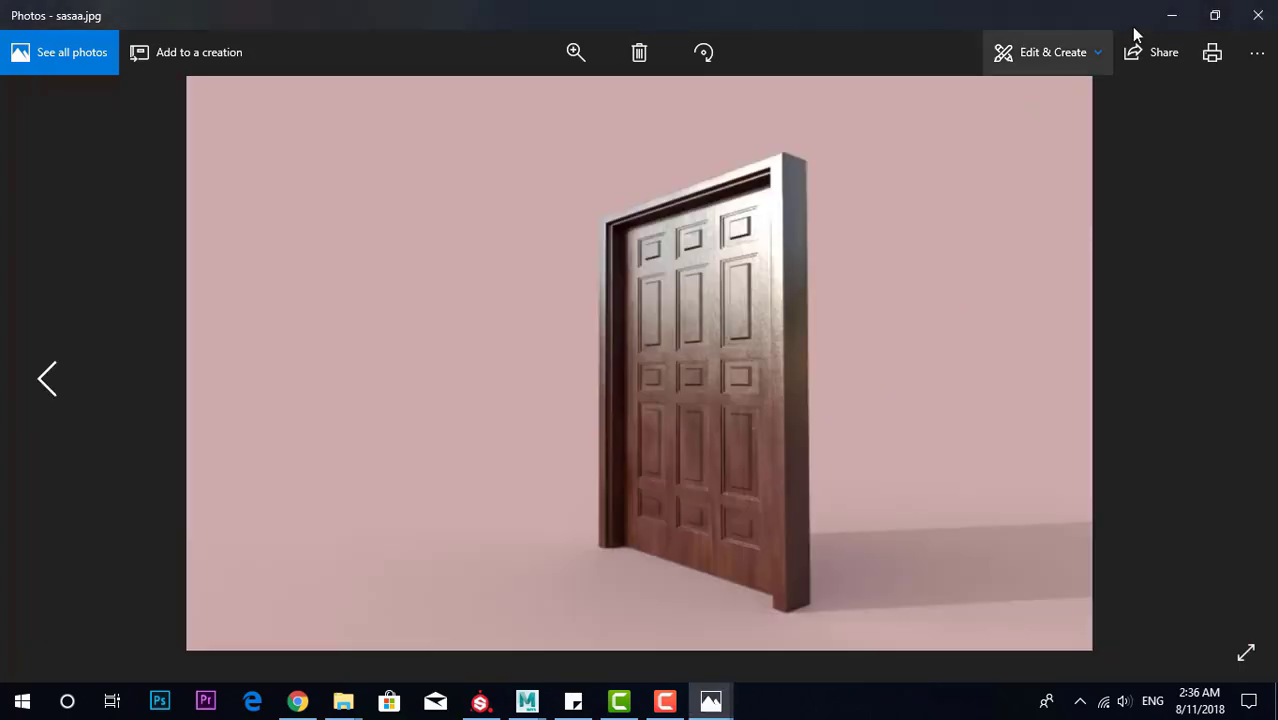
pyautogui.click(1258, 15)
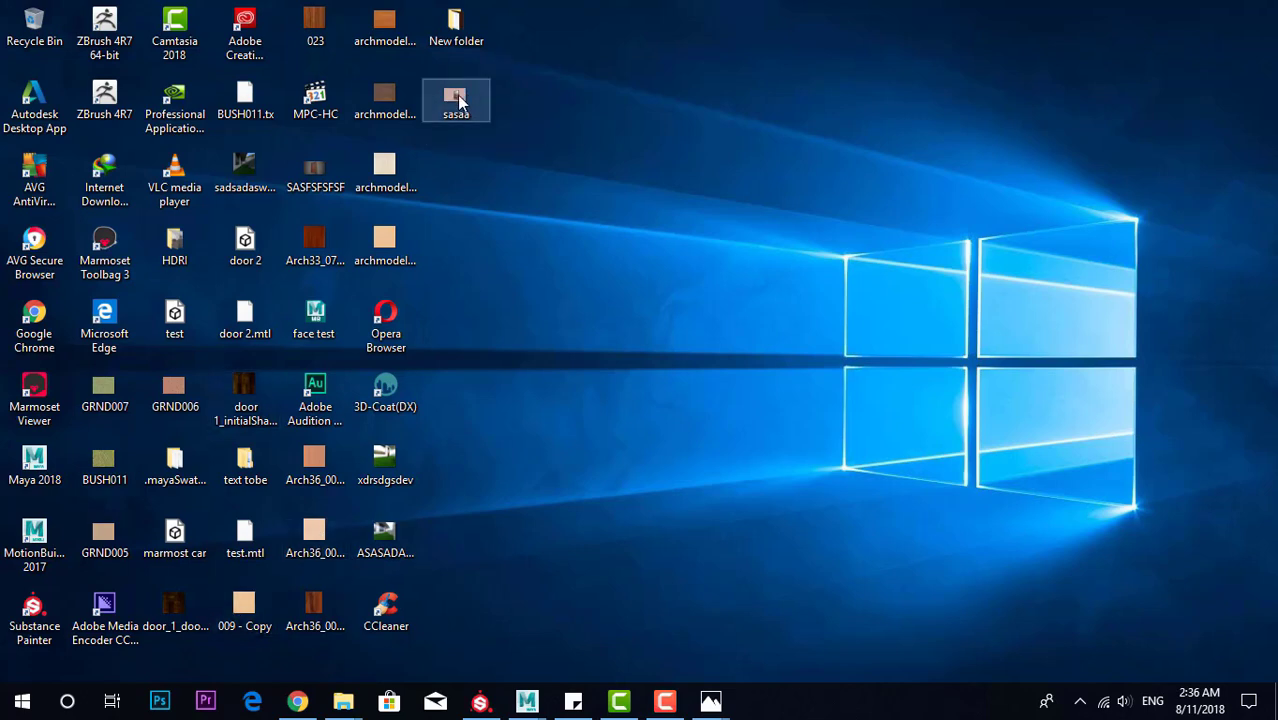
# Open SASFSFSFSF.jpg and zoom in to inspect the door
pyautogui.doubleClick(310, 175)
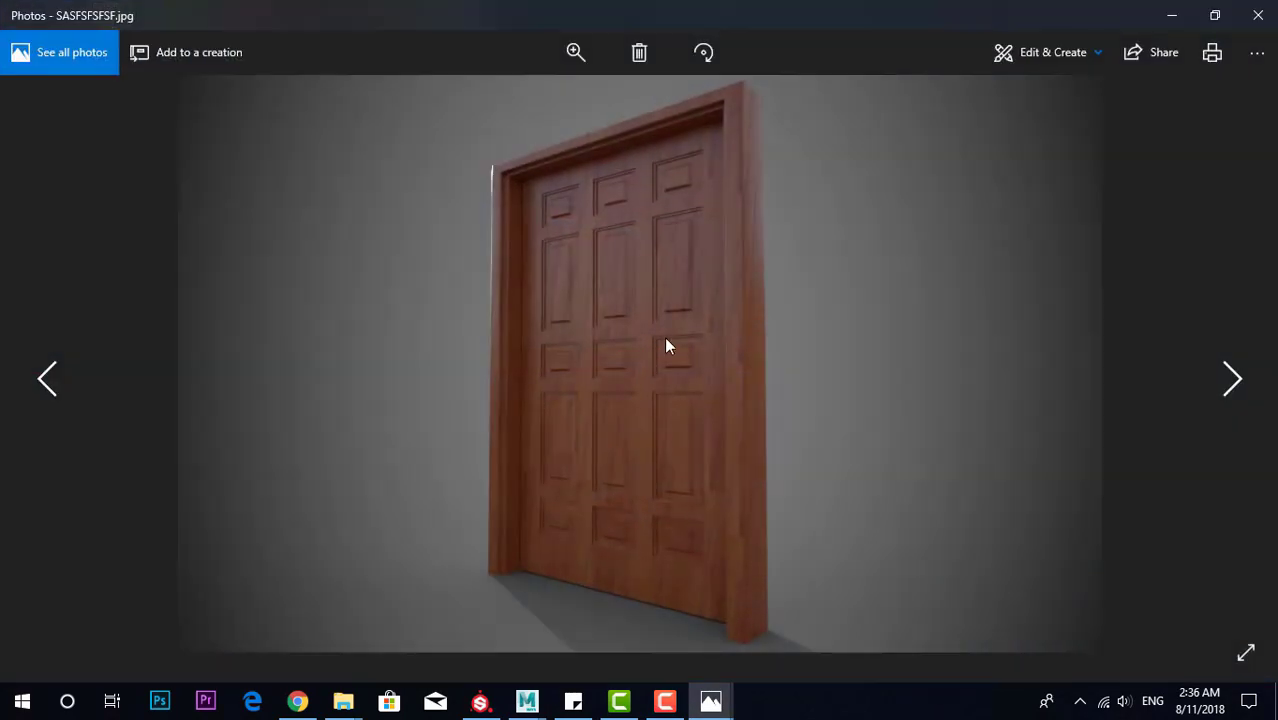
pyautogui.scroll(2, 707, 326)
pyautogui.moveTo(681, 238)
pyautogui.mouseDown()
pyautogui.moveTo(710, 491)
pyautogui.moveTo(605, 337)
pyautogui.moveTo(622, 131)
pyautogui.mouseUp()
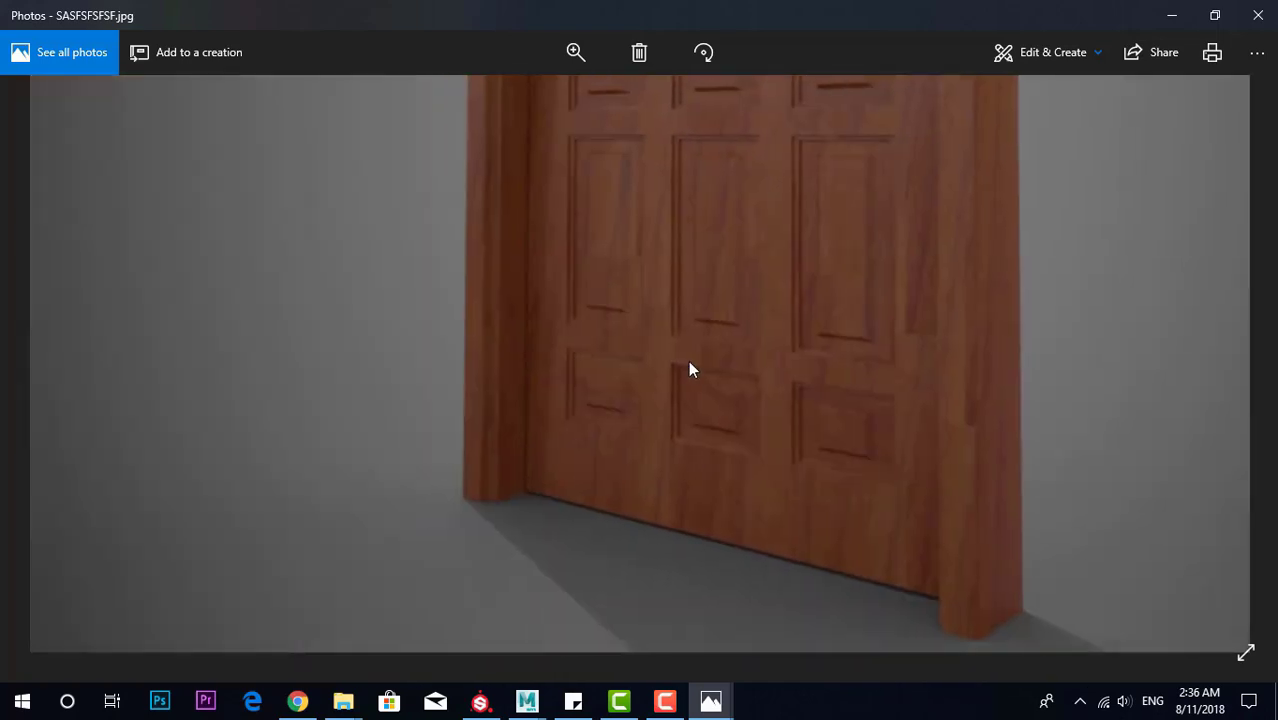